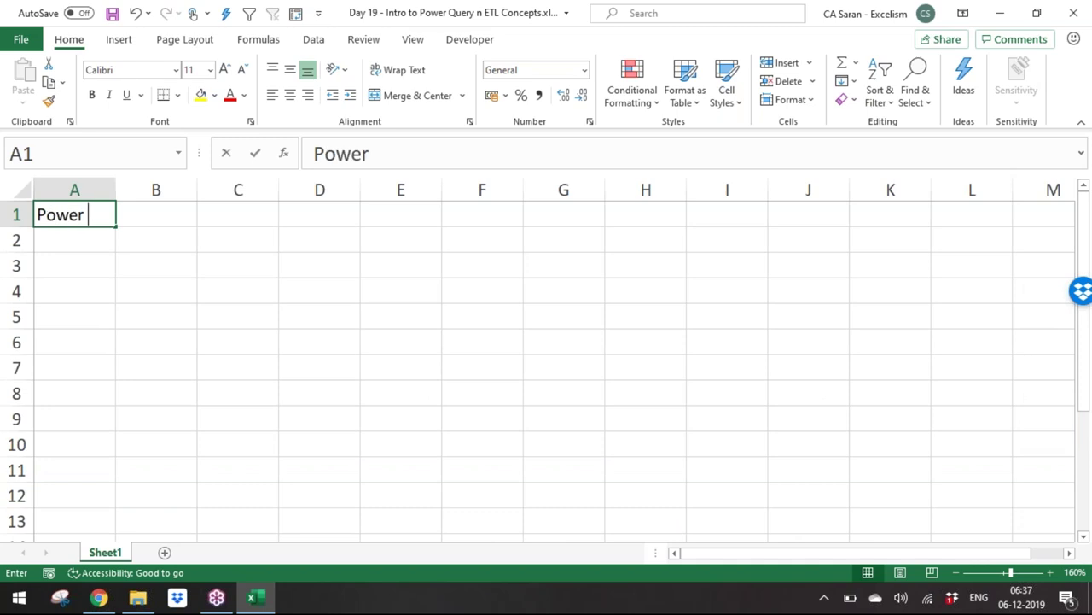
Step: Enter 'Power Query introduced in 2010 Version' in A1
{"action": "type", "text": "intro"}
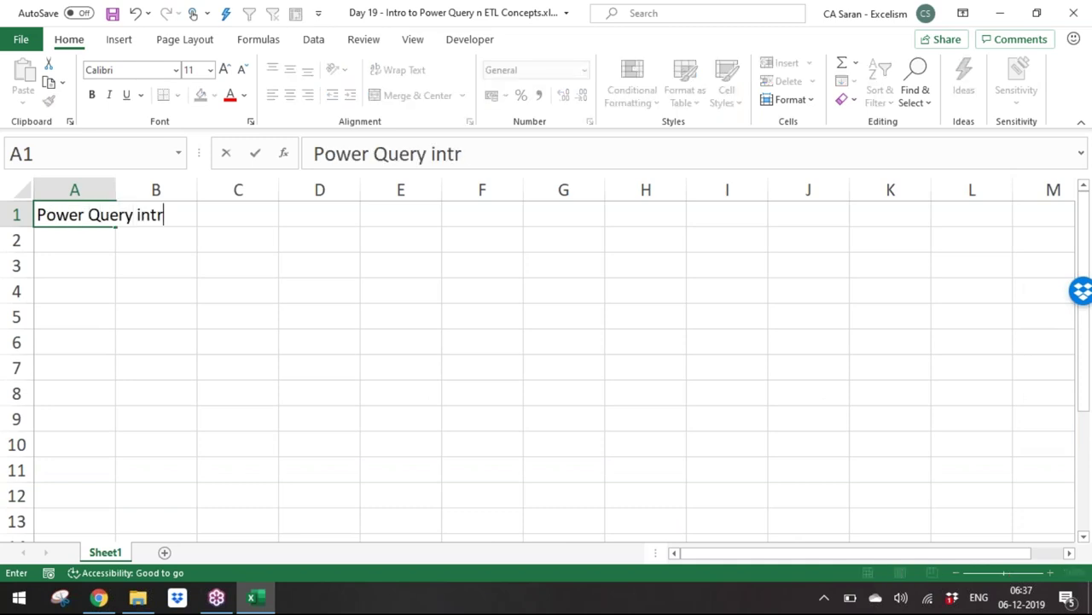
{"action": "type", "text": "duct"}
{"action": "key", "text": "BackSpace"}
{"action": "type", "text": "ed in 20"}
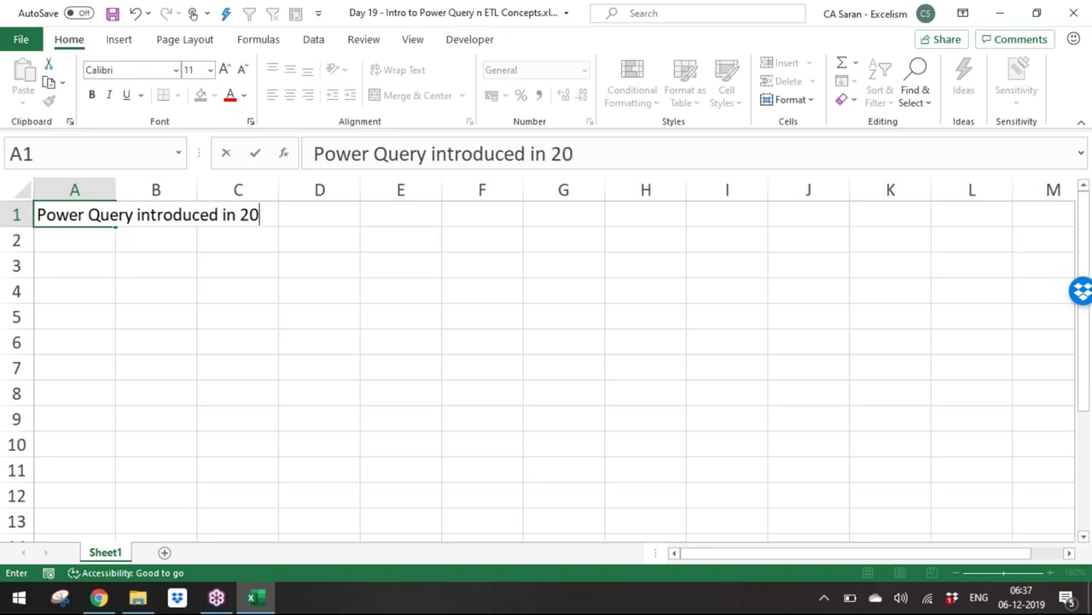
{"action": "type", "text": "10 Version"}
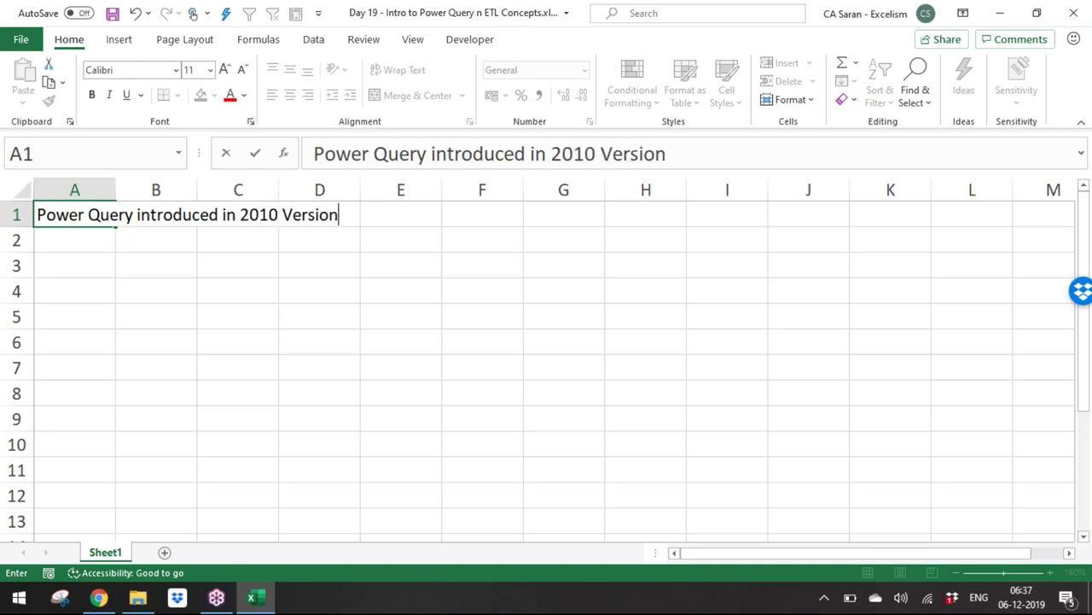
{"action": "key", "text": "Return"}
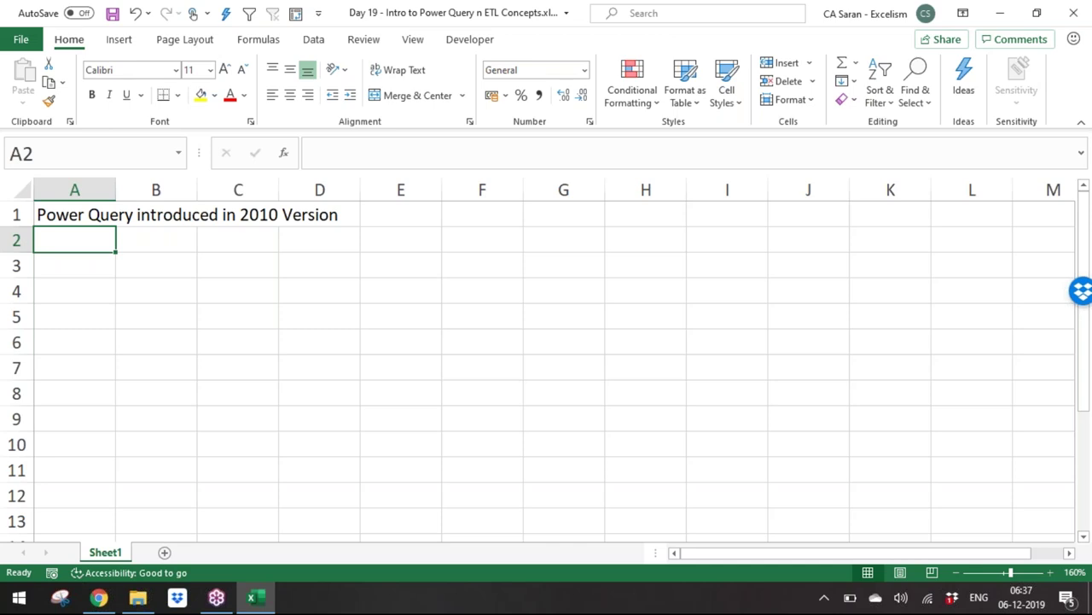
Step: Enter the 2010/2013 note about downloading the add-in from the Microsoft website in A2
{"action": "type", "text": "2010"}
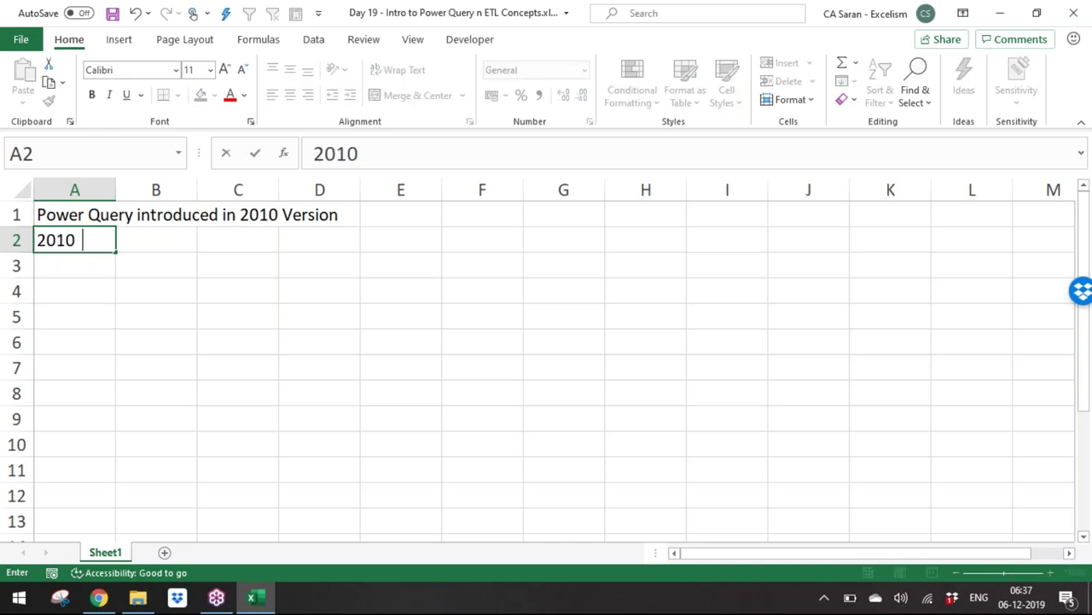
{"action": "type", "text": "/2013 We "}
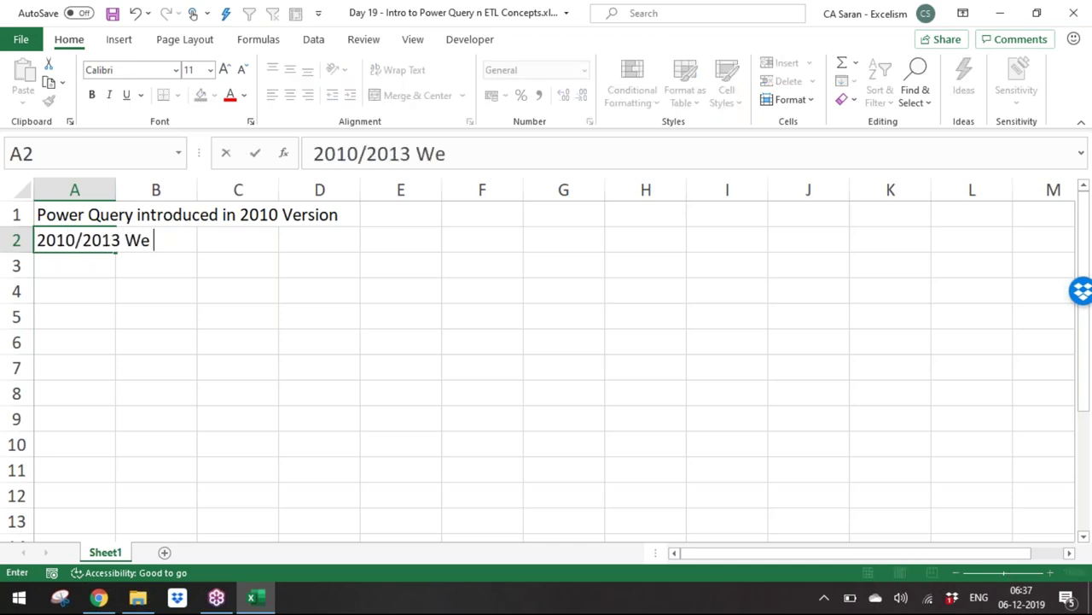
{"action": "type", "text": "should ge"}
{"action": "key", "text": "BackSpace"}
{"action": "key", "text": "BackSpace"}
{"action": "type", "text": "download "}
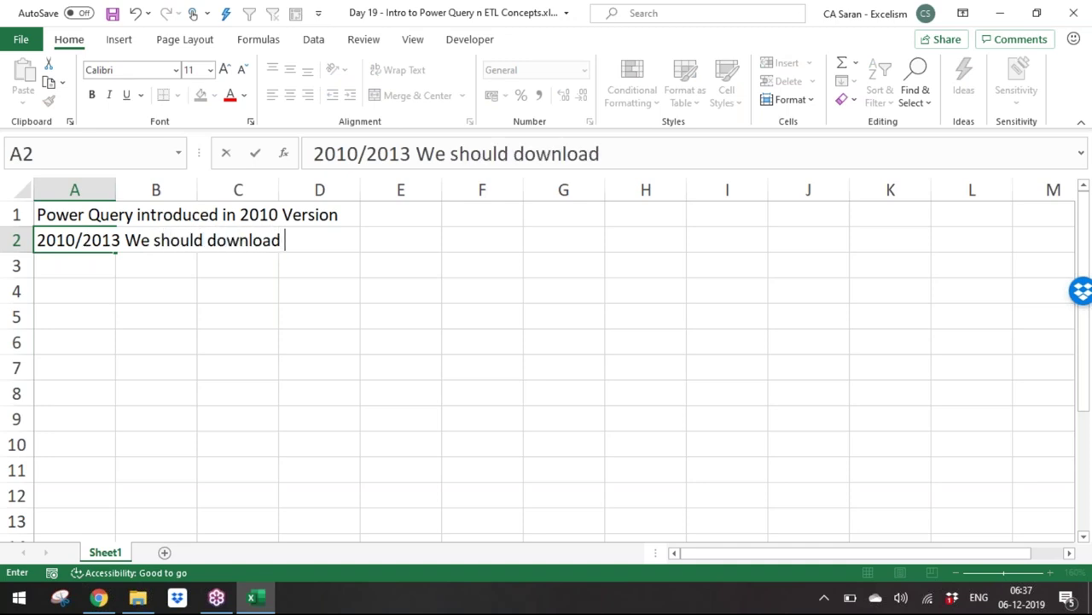
{"action": "type", "text": "add-in f"}
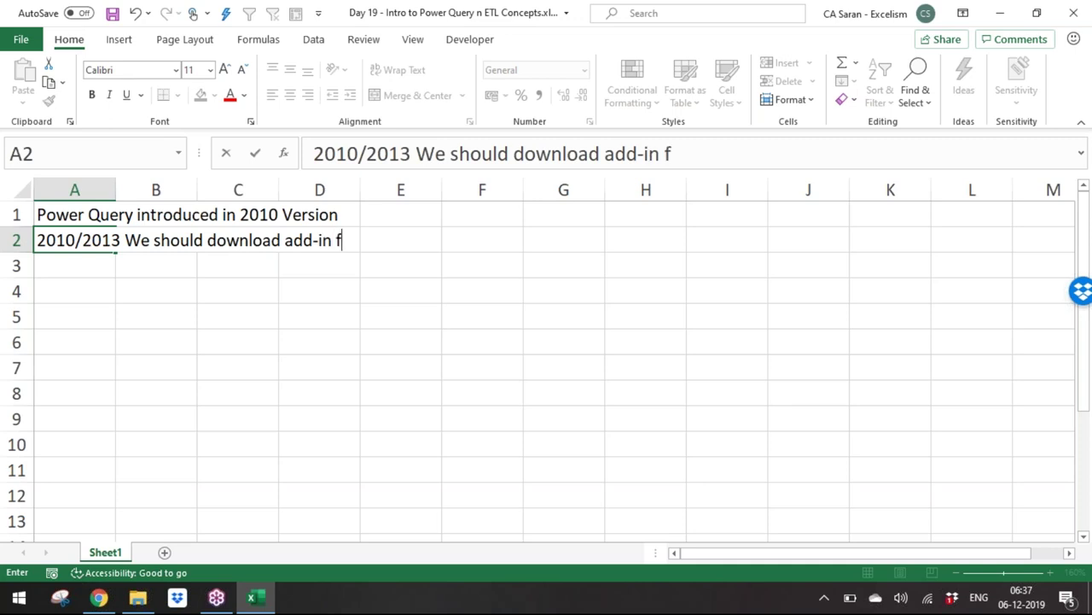
{"action": "type", "text": "rom Microsoft website"}
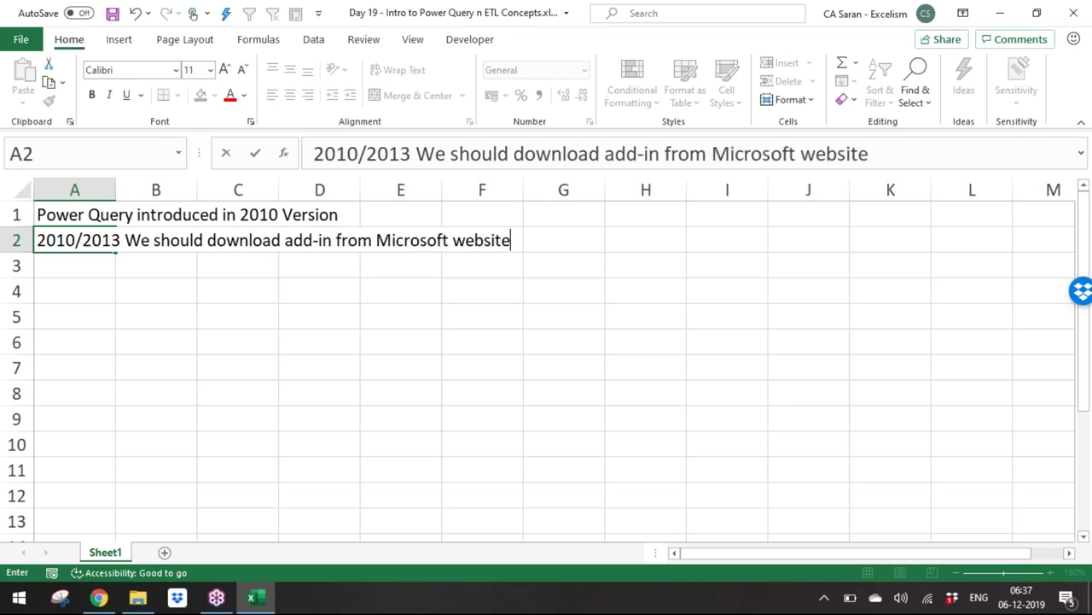
{"action": "key", "text": "Return"}
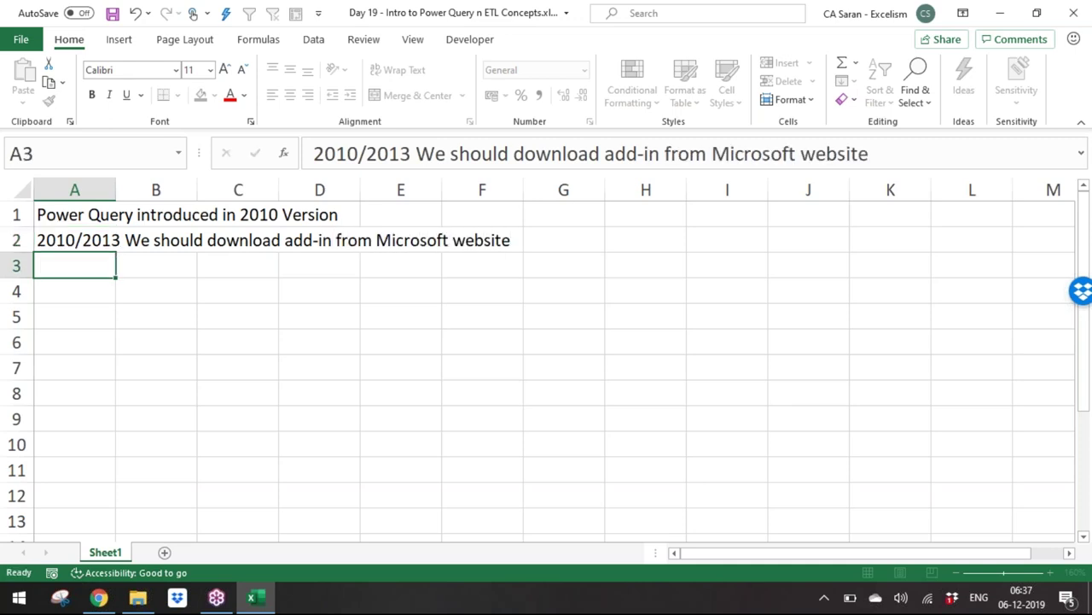
Step: Enter 'From 2016 / office 365 power query is part of Excel' in A3
{"action": "type", "text": "From 2016/"}
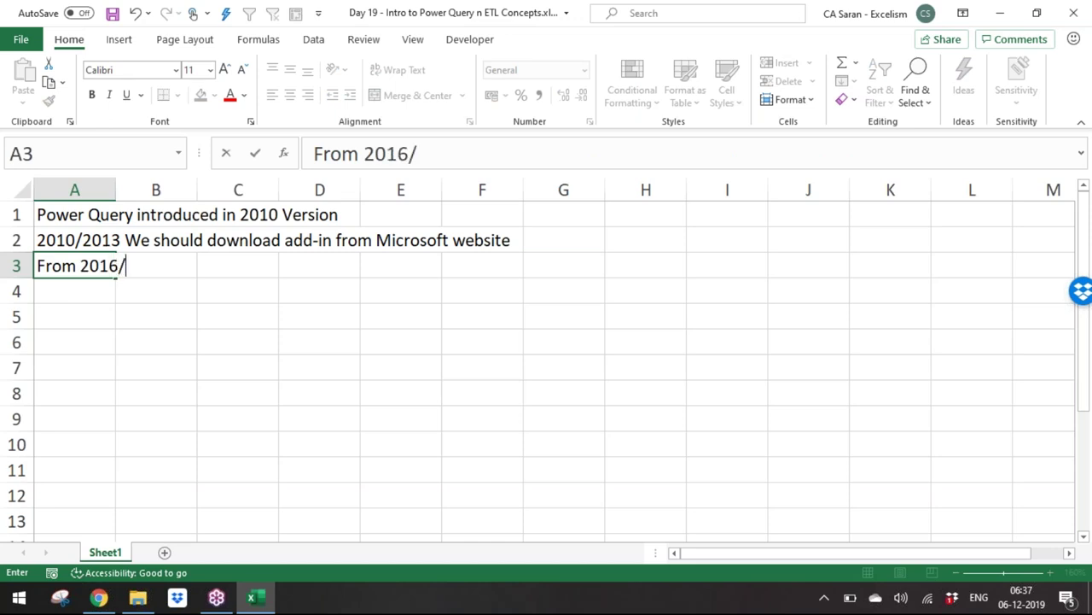
{"action": "type", "text": "Okffice"}
{"action": "key", "text": "BackSpace"}
{"action": "key", "text": "BackSpace"}
{"action": "key", "text": "BackSpace"}
{"action": "key", "text": "BackSpace"}
{"action": "key", "text": "BackSpace"}
{"action": "key", "text": "BackSpace"}
{"action": "key", "text": "BackSpace"}
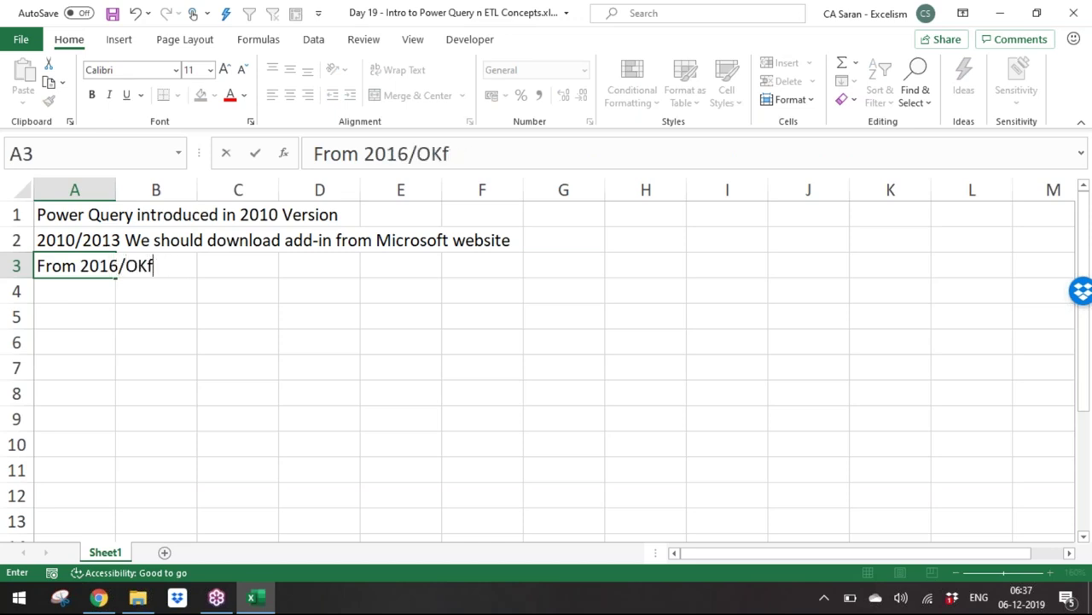
{"action": "key", "text": "BackSpace"}
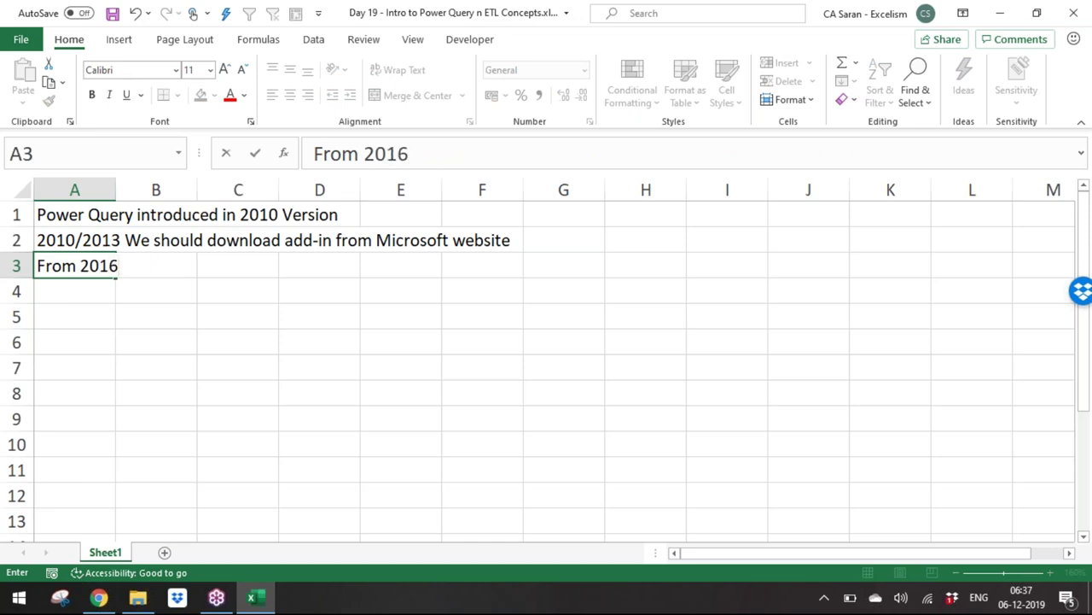
{"action": "type", "text": "/ office 365 "}
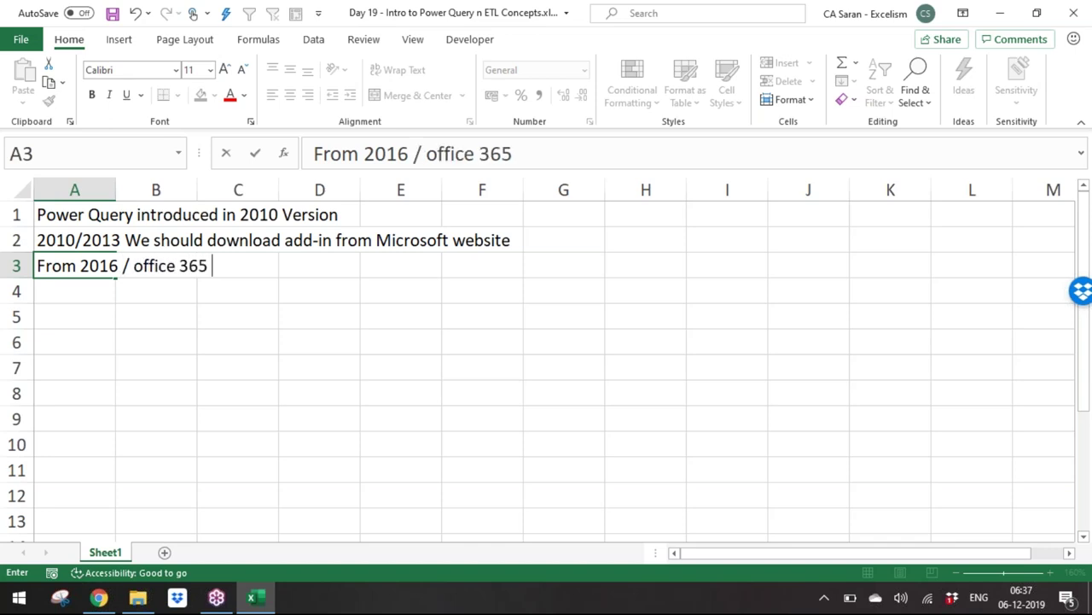
{"action": "type", "text": "power query os"}
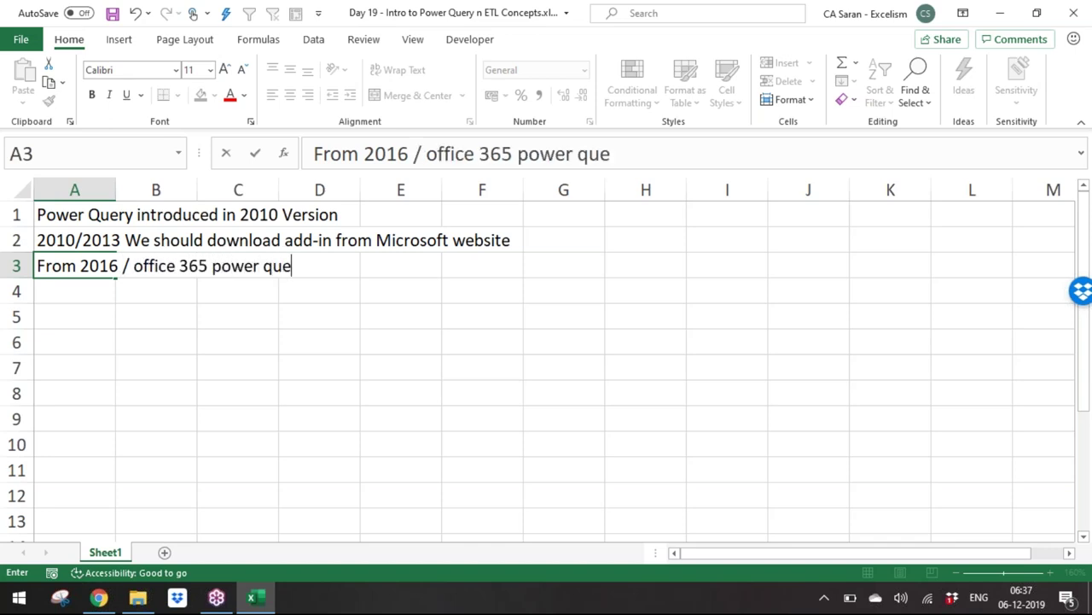
{"action": "key", "text": "BackSpace"}
{"action": "key", "text": "BackSpace"}
{"action": "type", "text": "is part of Excel"}
{"action": "key", "text": "Return"}
{"action": "key", "text": "Return"}
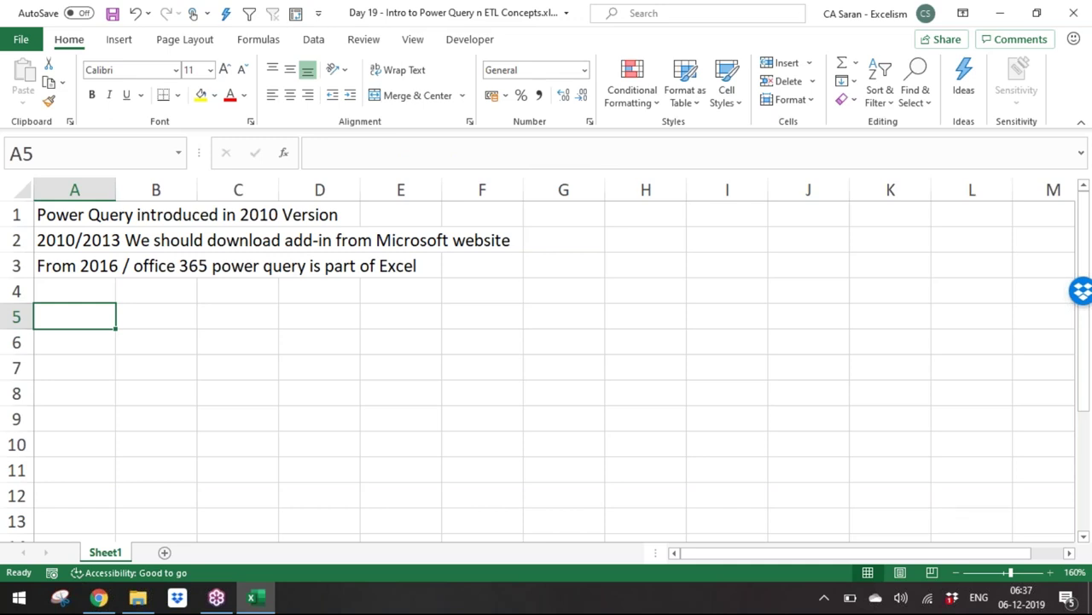
Step: Enter 'Power Query is also the backend tool for Visualization Tool POWER BI' in A5
{"action": "type", "text": "Power Query is also the "}
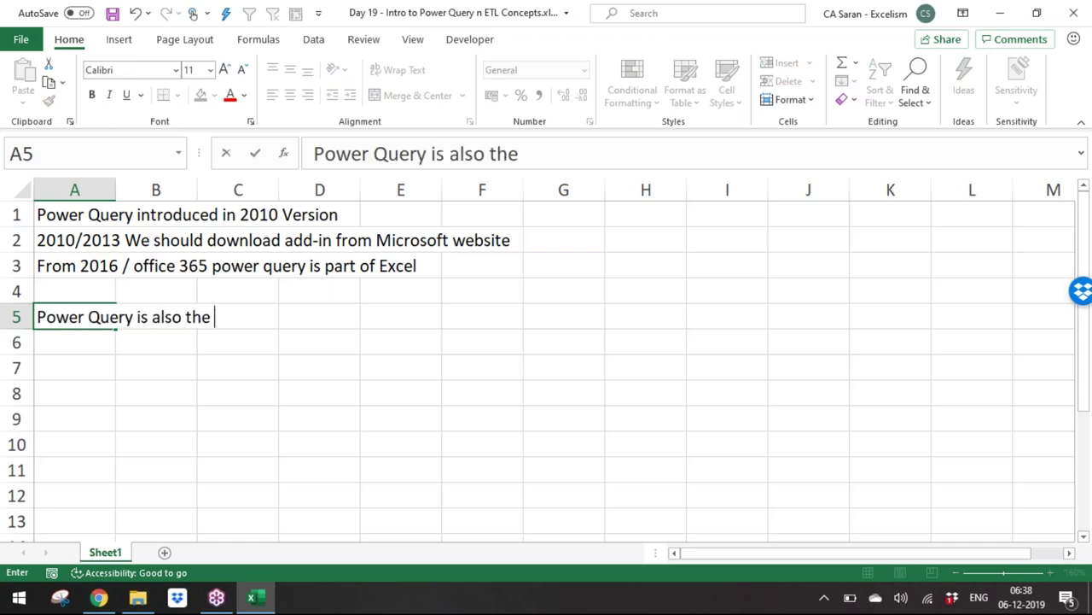
{"action": "type", "text": "backe"}
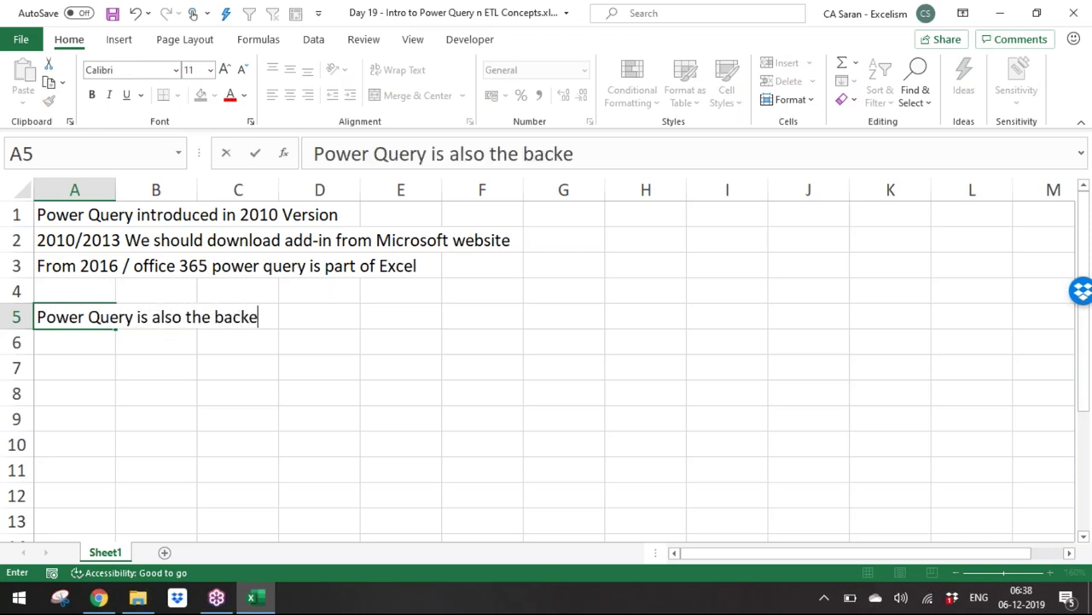
{"action": "type", "text": "nd EL"}
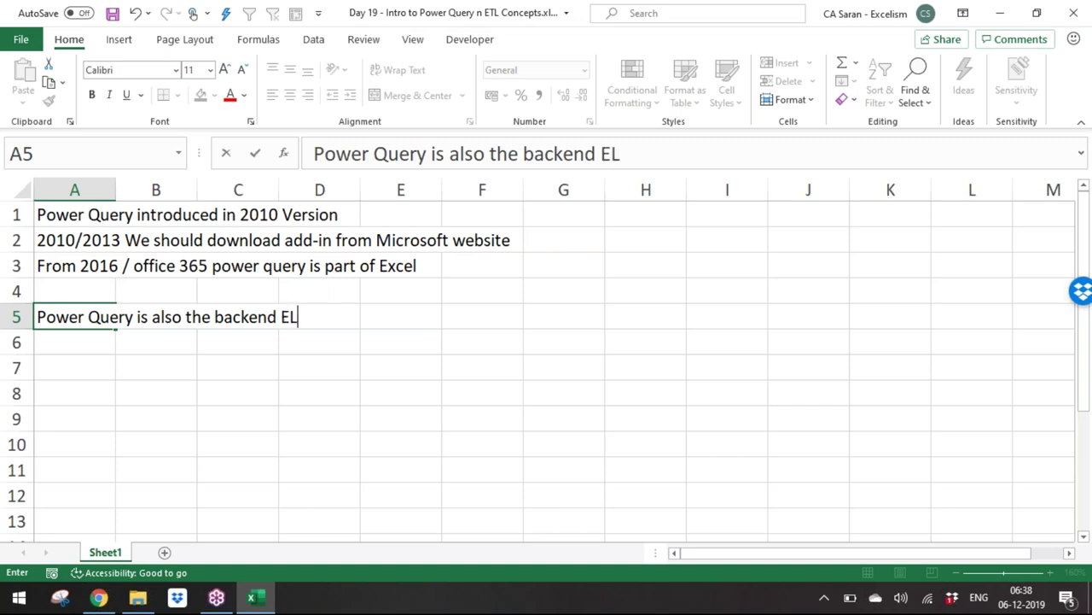
{"action": "key", "text": "BackSpace"}
{"action": "key", "text": "BackSpace"}
{"action": "type", "text": "tool for "}
{"action": "type", "text": "Visualizati"}
{"action": "type", "text": "on Tool that"}
{"action": "key", "text": "BackSpace"}
{"action": "key", "text": "BackSpace"}
{"action": "key", "text": "BackSpace"}
{"action": "key", "text": "BackSpace"}
{"action": "key", "text": "BackSpace"}
{"action": "key", "text": "BackSpace"}
{"action": "type", "text": "POWER BI"}
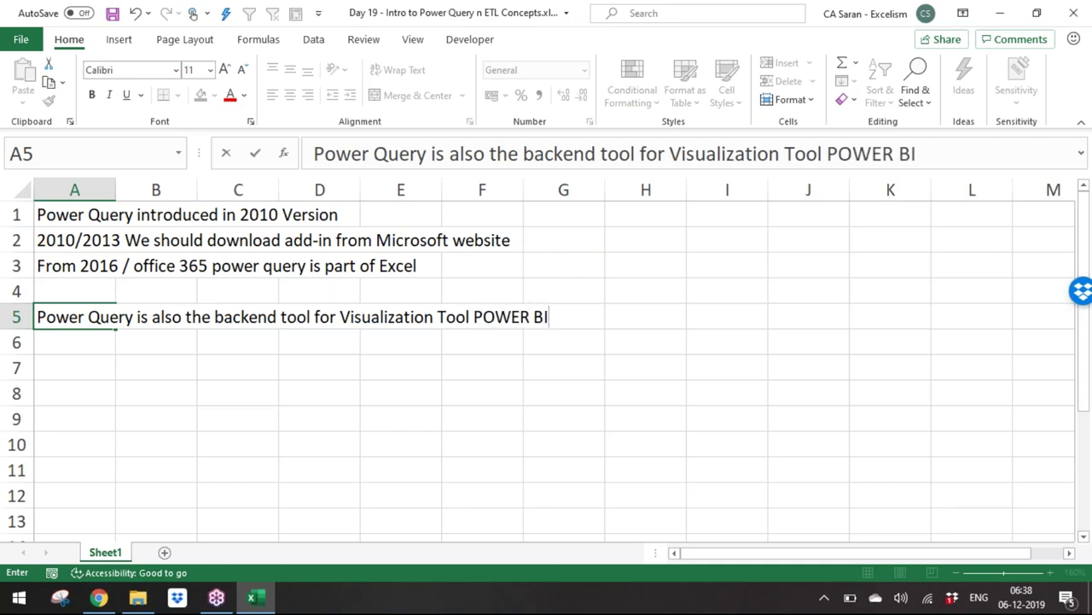
{"action": "key", "text": "Return"}
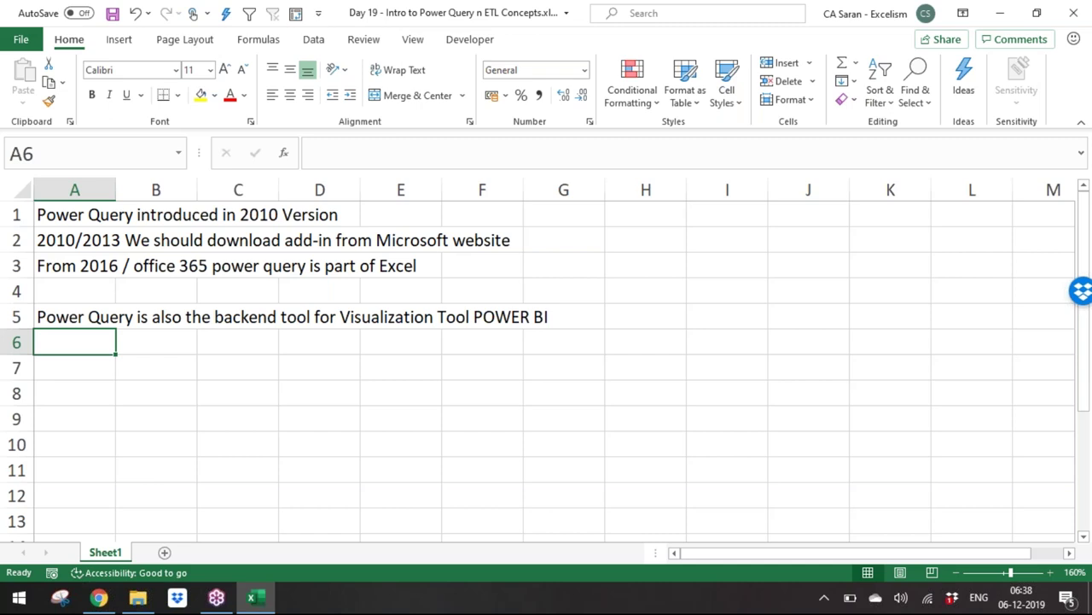
Step: Enter 'Power Query is the ETL tool' in A7
{"action": "left_click", "coordinate": [74, 367]}
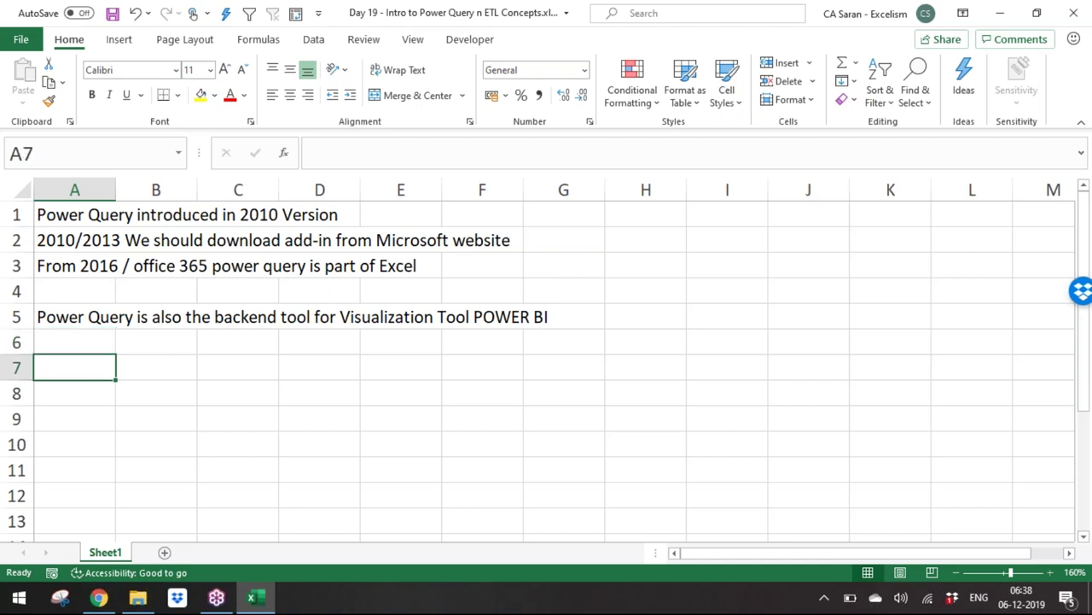
{"action": "type", "text": "Power "}
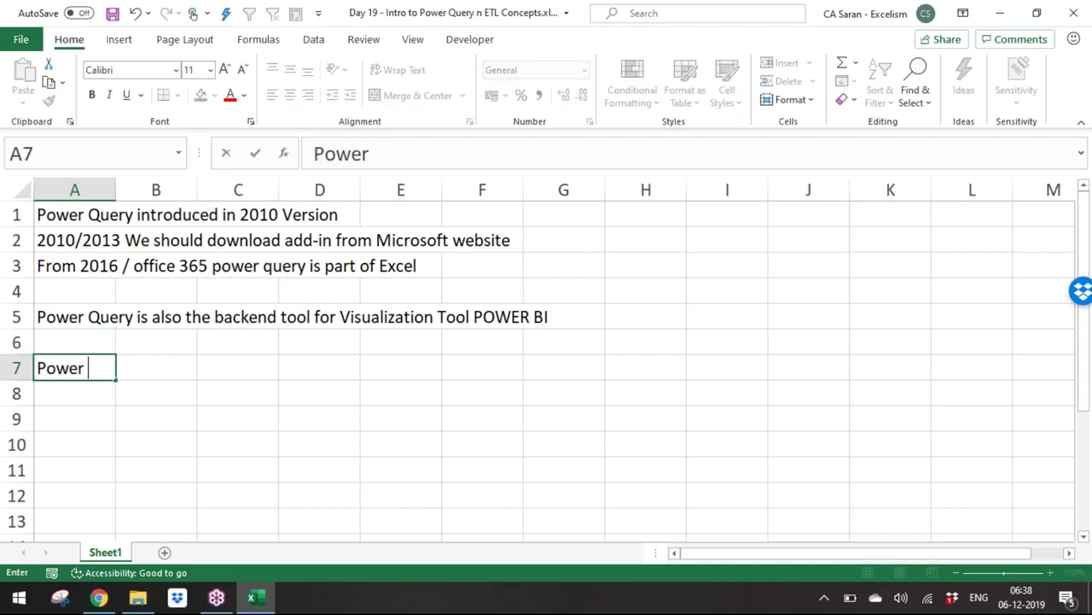
{"action": "type", "text": "Query is the EL"}
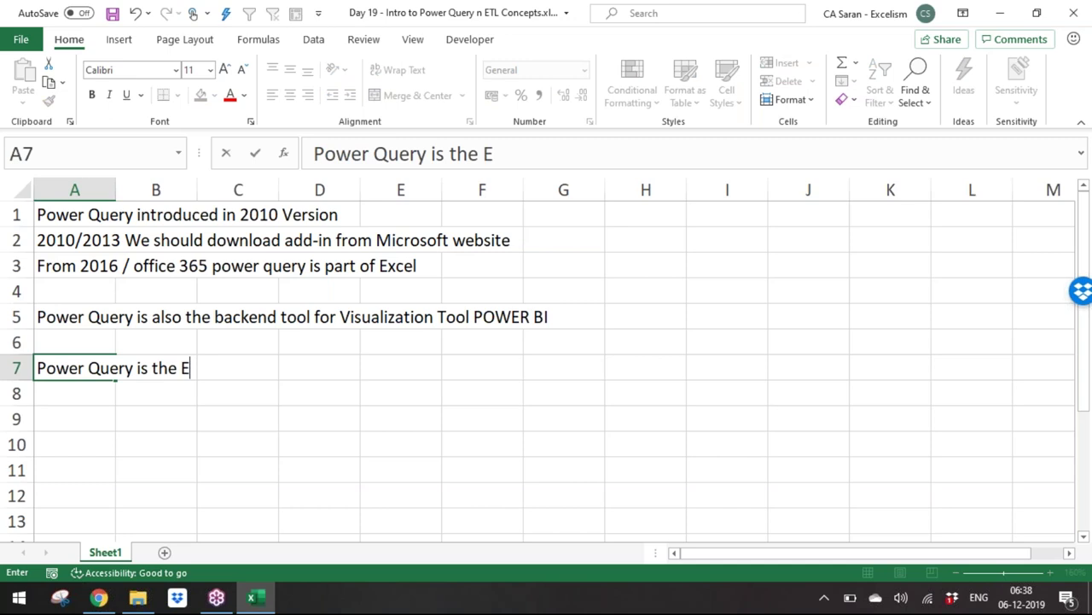
{"action": "key", "text": "BackSpace"}
{"action": "type", "text": "R"}
{"action": "key", "text": "BackSpace"}
{"action": "type", "text": "TL tool"}
{"action": "key", "text": "Return"}
{"action": "key", "text": "Return"}
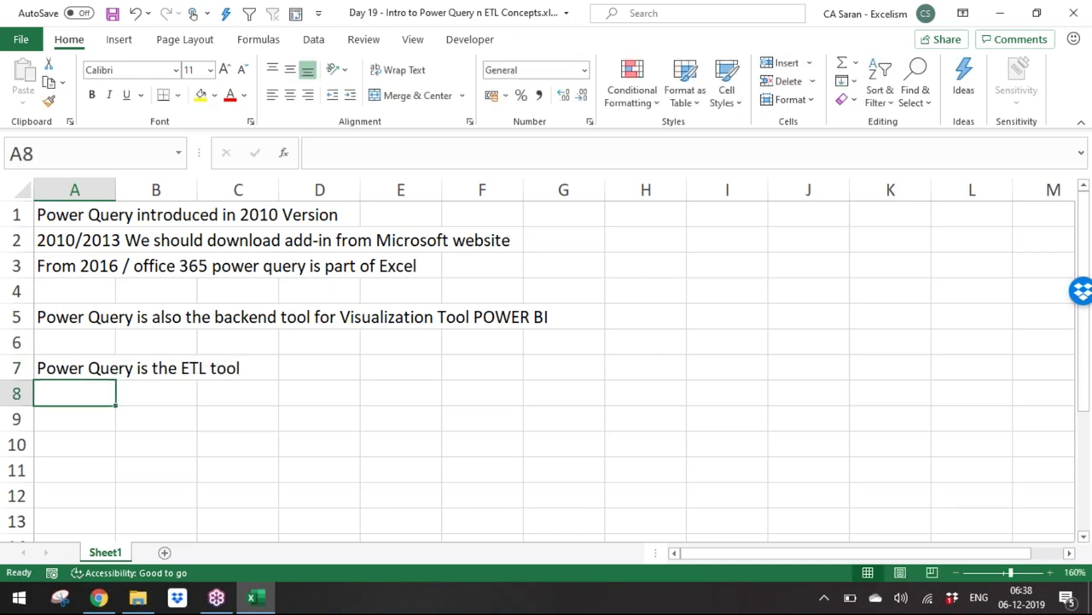
Step: List 'E - Extract' in A9 and 'T - Transform' in A10
{"action": "type", "text": "E"}
{"action": "key", "text": "Tab"}
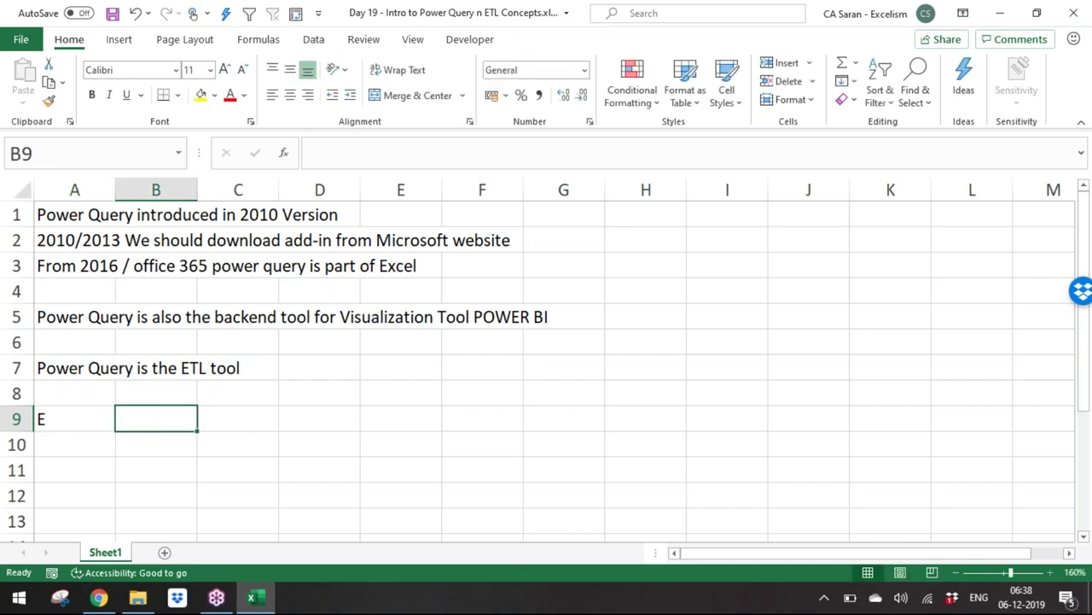
{"action": "left_click", "coordinate": [74, 418]}
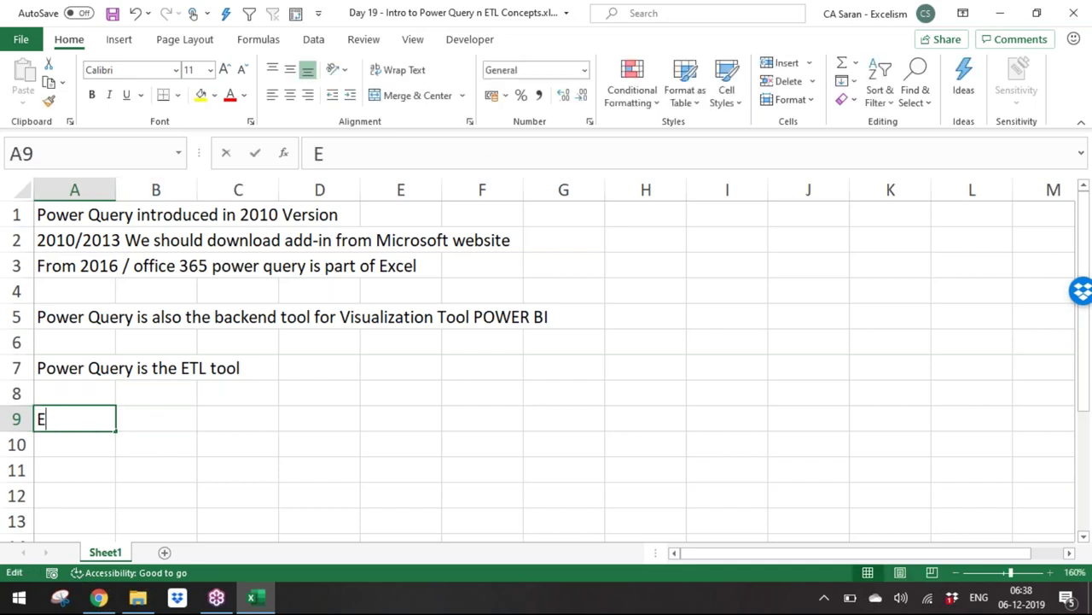
{"action": "type", "text": "- Extract"}
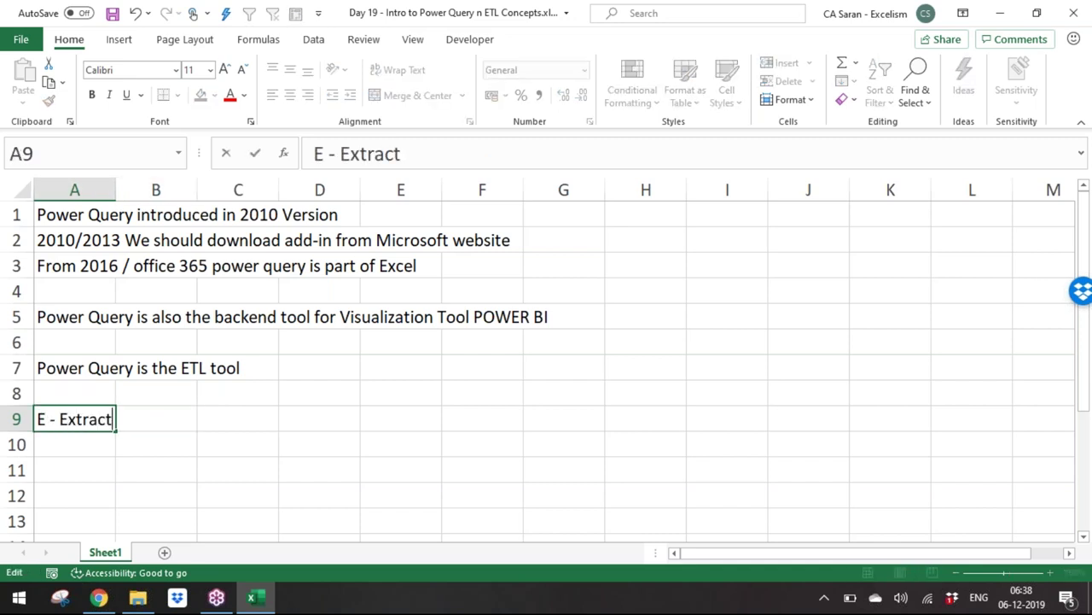
{"action": "key", "text": "Return"}
{"action": "type", "text": "T -"}
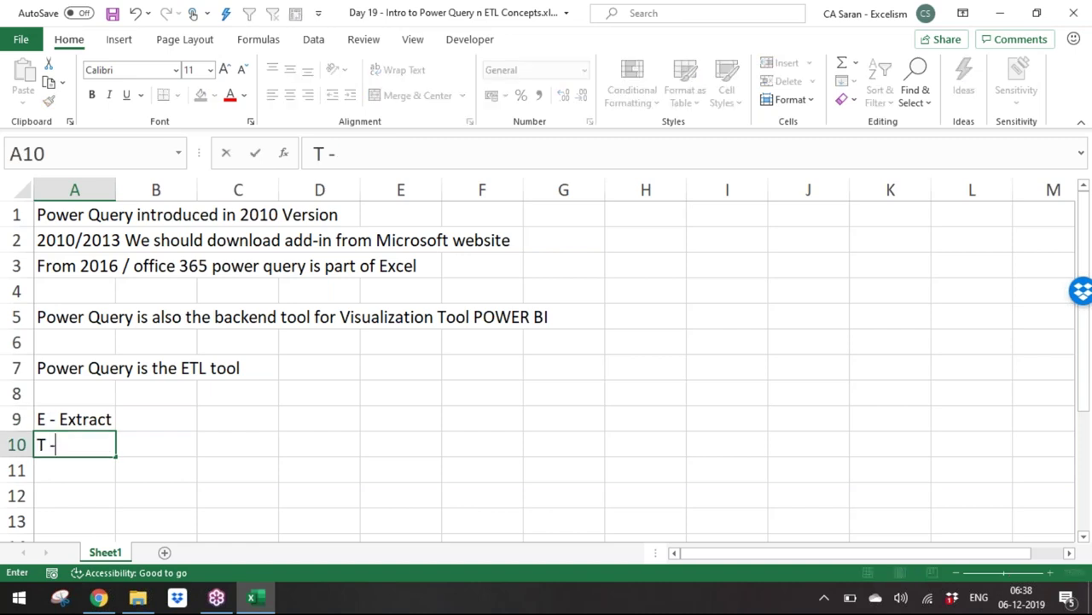
{"action": "type", "text": " Transfir"}
{"action": "key", "text": "BackSpace"}
{"action": "key", "text": "BackSpace"}
{"action": "type", "text": "orm"}
{"action": "key", "text": "Return"}
Step: Enter 'L - Load' in A11 and review the ETL list
{"action": "type", "text": "L - Loan"}
{"action": "key", "text": "BackSpace"}
{"action": "type", "text": "d"}
{"action": "key", "text": "Return"}
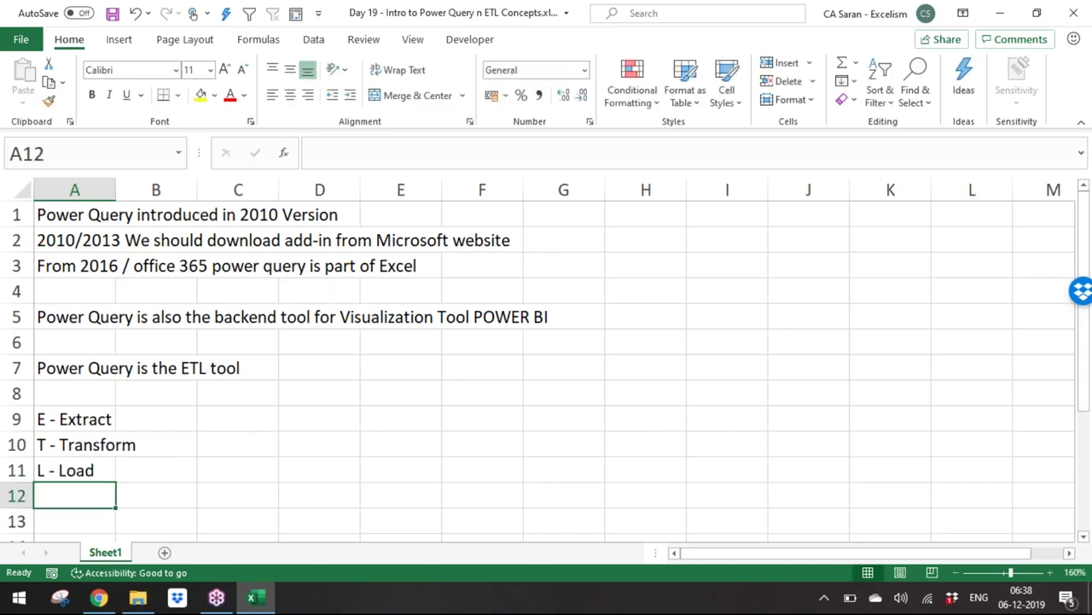
{"action": "key", "text": "Up"}
{"action": "key", "text": "Up"}
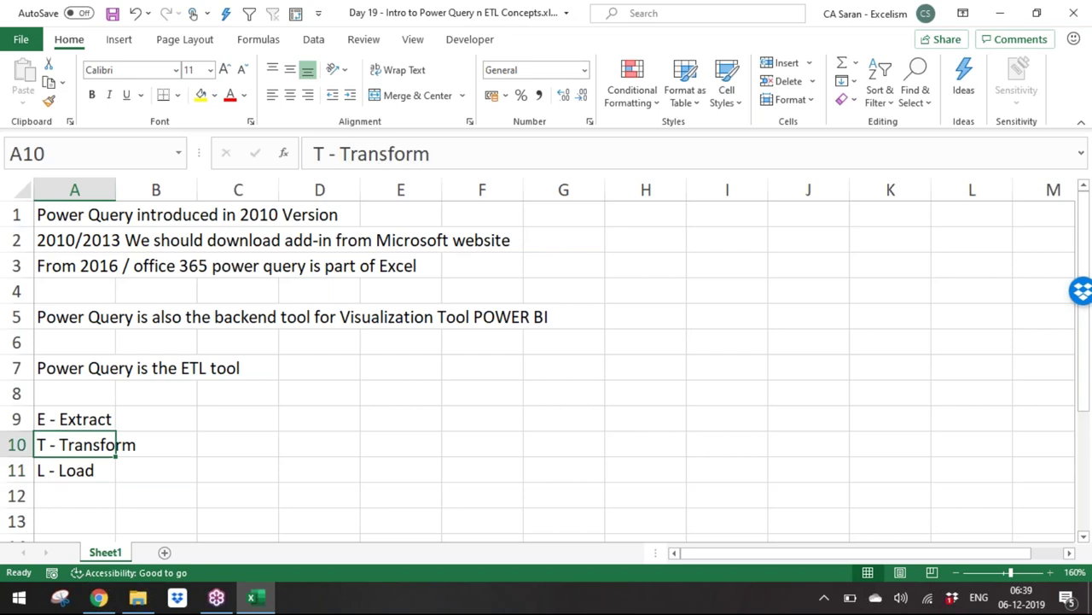
{"action": "key", "text": "Up"}
{"action": "key", "text": "Down"}
{"action": "key", "text": "Down"}
{"action": "key", "text": "Down"}
{"action": "key", "text": "Down"}
{"action": "key", "text": "Down"}
{"action": "key", "text": "Down"}
{"action": "key", "text": "Down"}
{"action": "key", "text": "Down"}
{"action": "key", "text": "Down"}
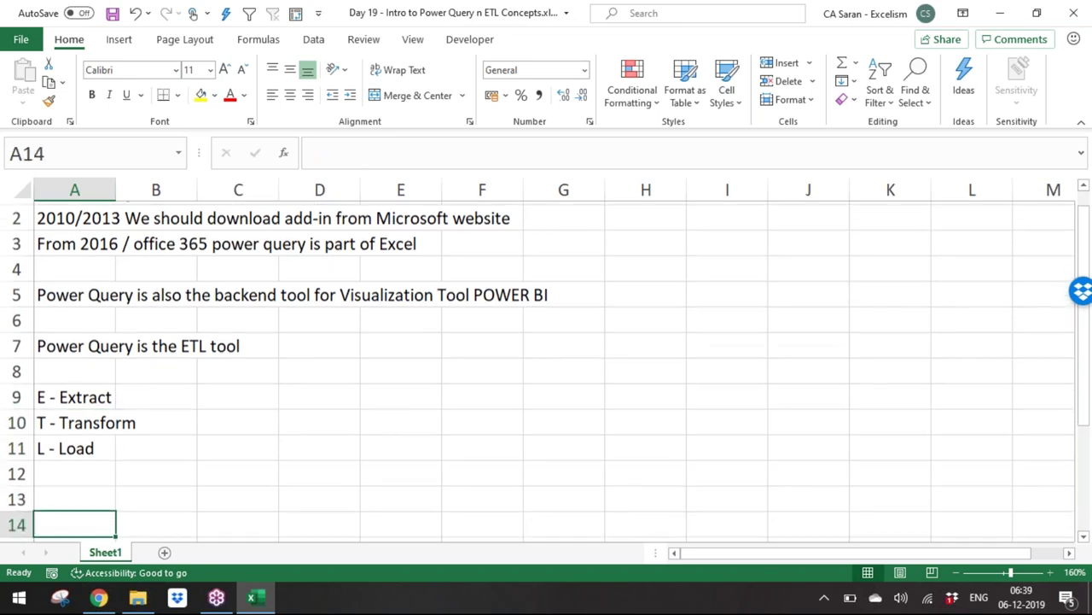
{"action": "key", "text": "Up"}
{"action": "key", "text": "Up"}
{"action": "key", "text": "Up"}
{"action": "key", "text": "Up"}
{"action": "key", "text": "Up"}
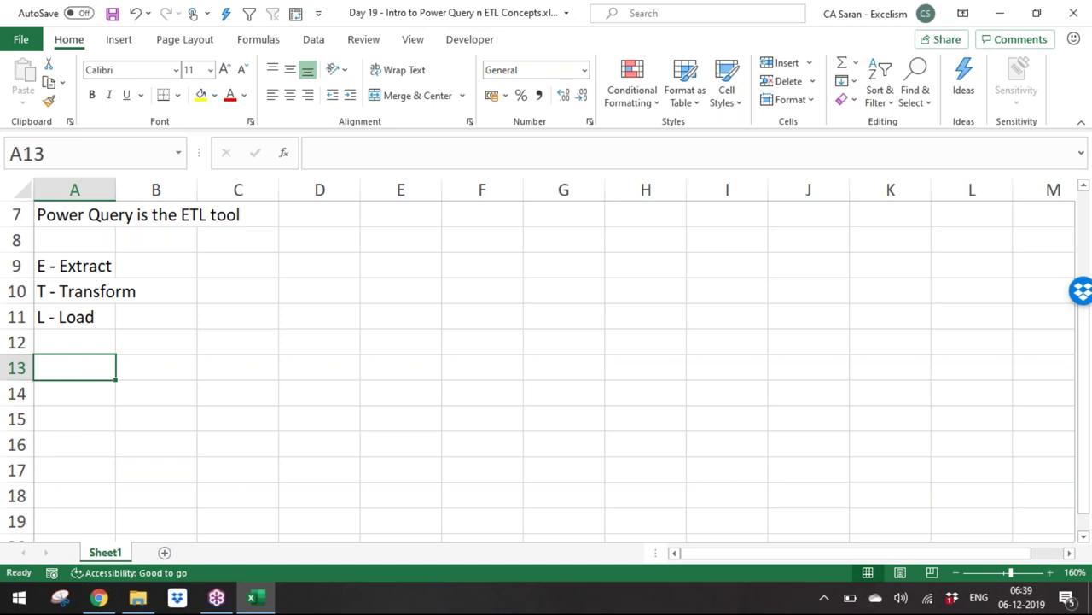
Step: Place the label 'Extract' in E10 and 'Trasform' in G13
{"action": "left_click", "coordinate": [427, 297]}
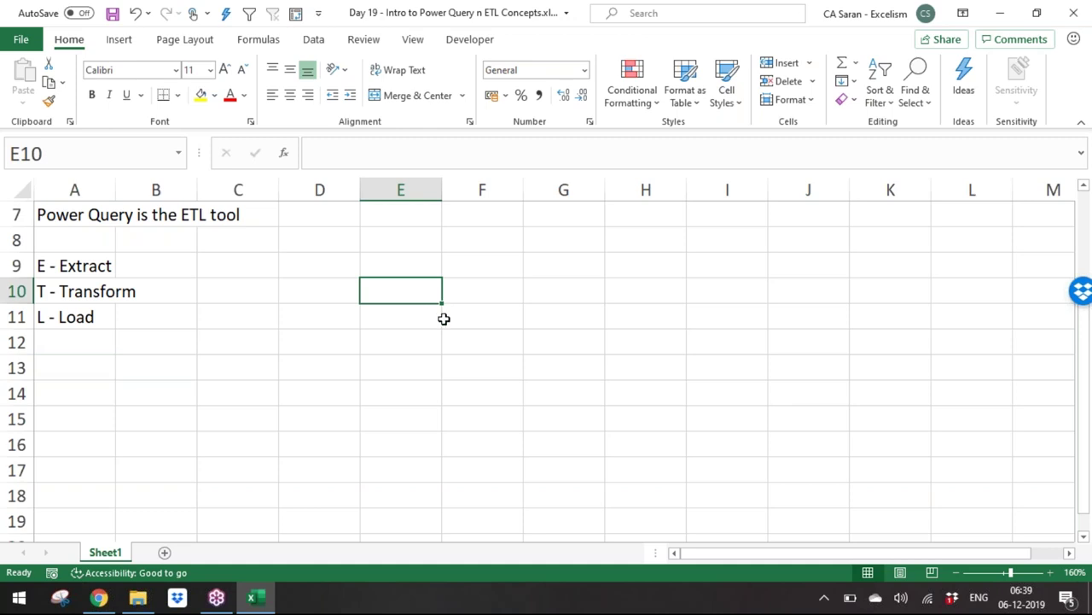
{"action": "type", "text": "Extract"}
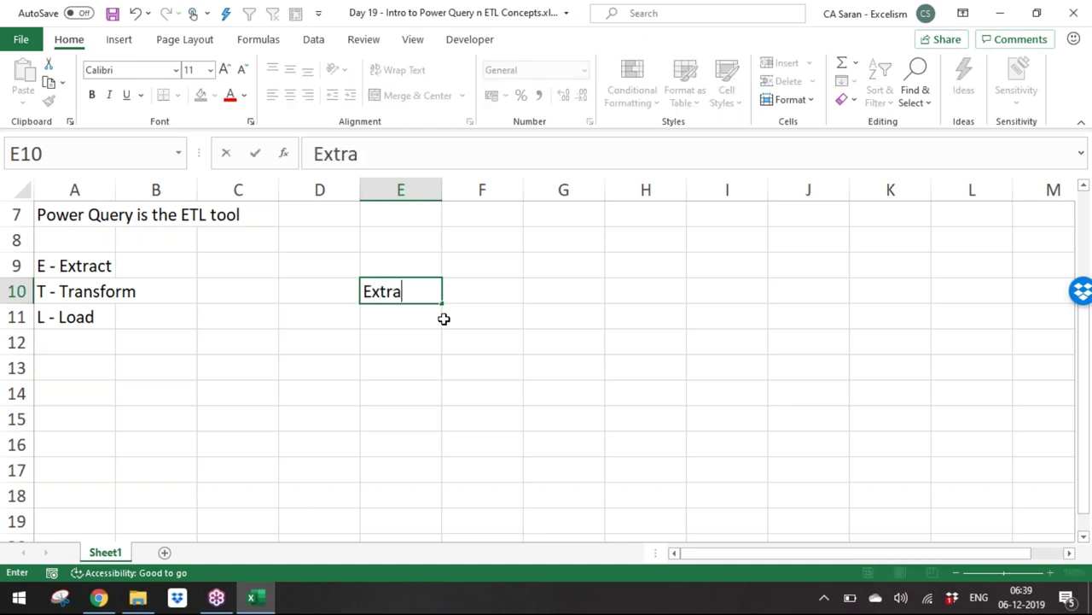
{"action": "key", "text": "Return"}
{"action": "key", "text": "Down"}
{"action": "key", "text": "Down"}
{"action": "key", "text": "Down"}
{"action": "key", "text": "Down"}
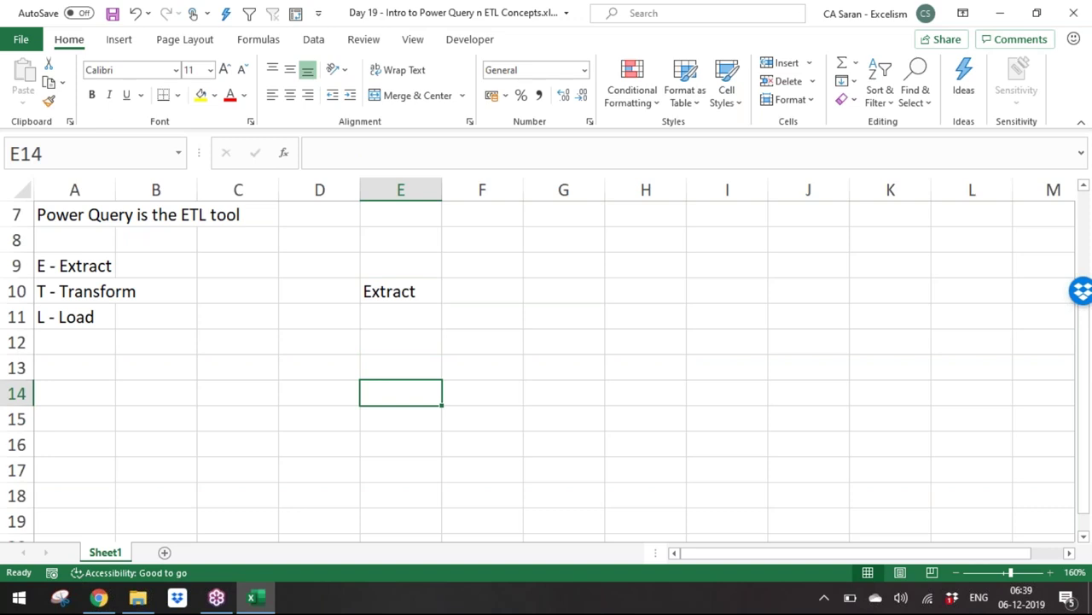
{"action": "key", "text": "Right"}
{"action": "key", "text": "Up"}
{"action": "key", "text": "Up"}
{"action": "key", "text": "Right"}
{"action": "type", "text": "Trasform"}
{"action": "key", "text": "ctrl+Return"}
Step: Place the label 'Loan' in C13
{"action": "key", "text": "Down"}
{"action": "key", "text": "Down"}
{"action": "key", "text": "Left"}
{"action": "key", "text": "Left"}
{"action": "key", "text": "Left"}
{"action": "key", "text": "Left"}
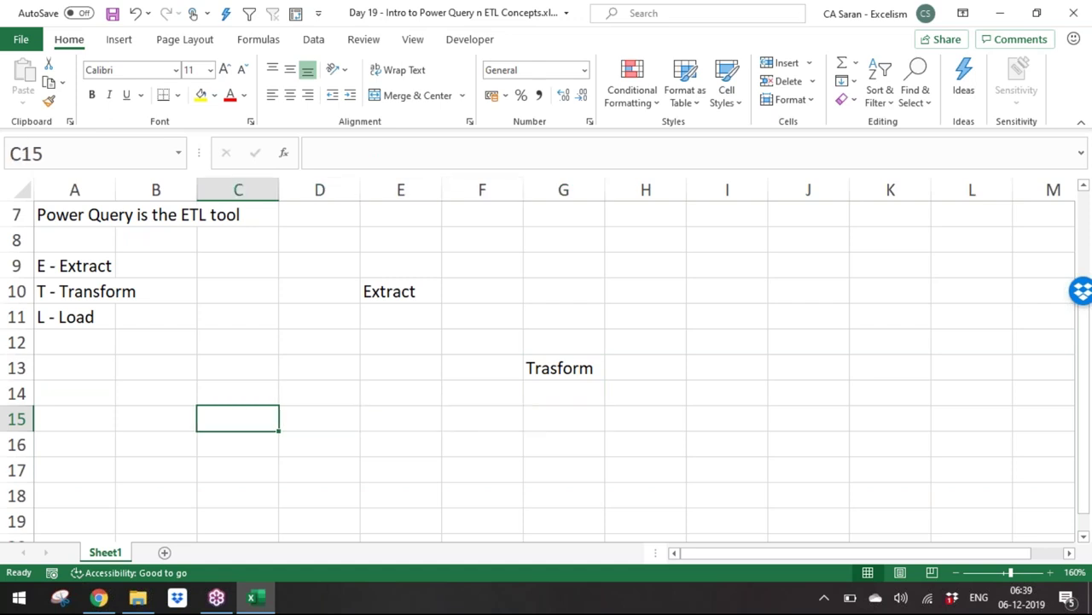
{"action": "key", "text": "Up"}
{"action": "key", "text": "Up"}
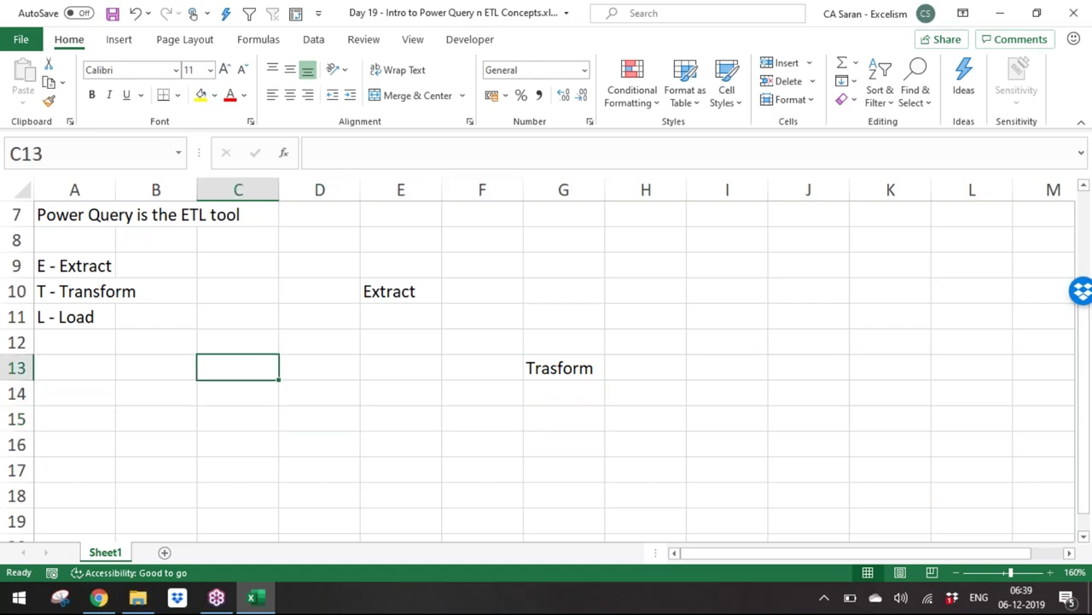
{"action": "type", "text": "Loan"}
{"action": "key", "text": "Return"}
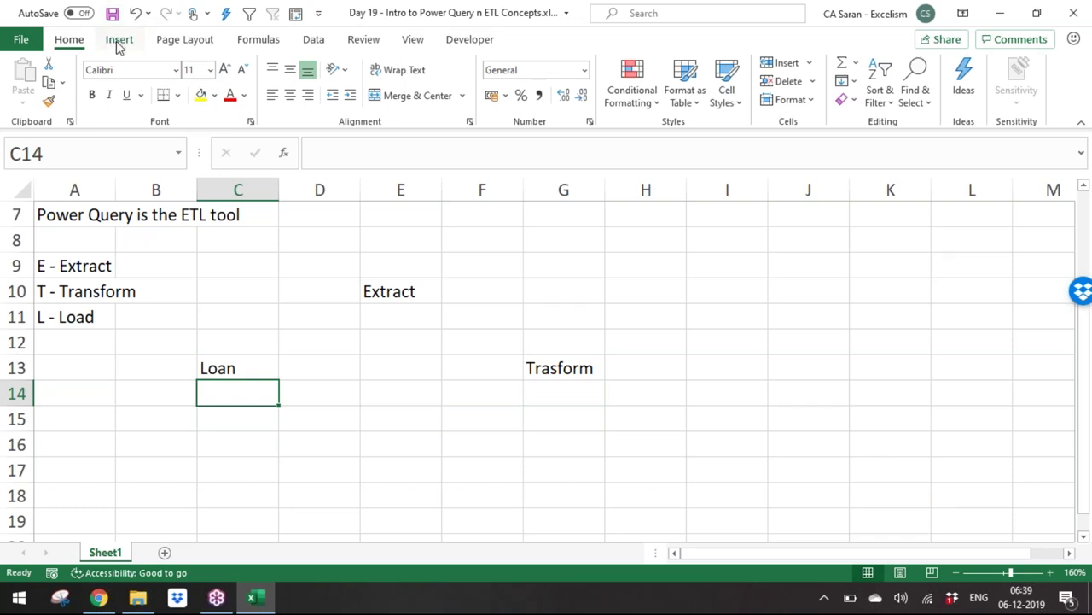
Step: Draw a Right Arrow shape from Extract, rotated and stretched diagonally down to Trasform
{"action": "left_click", "coordinate": [119, 41]}
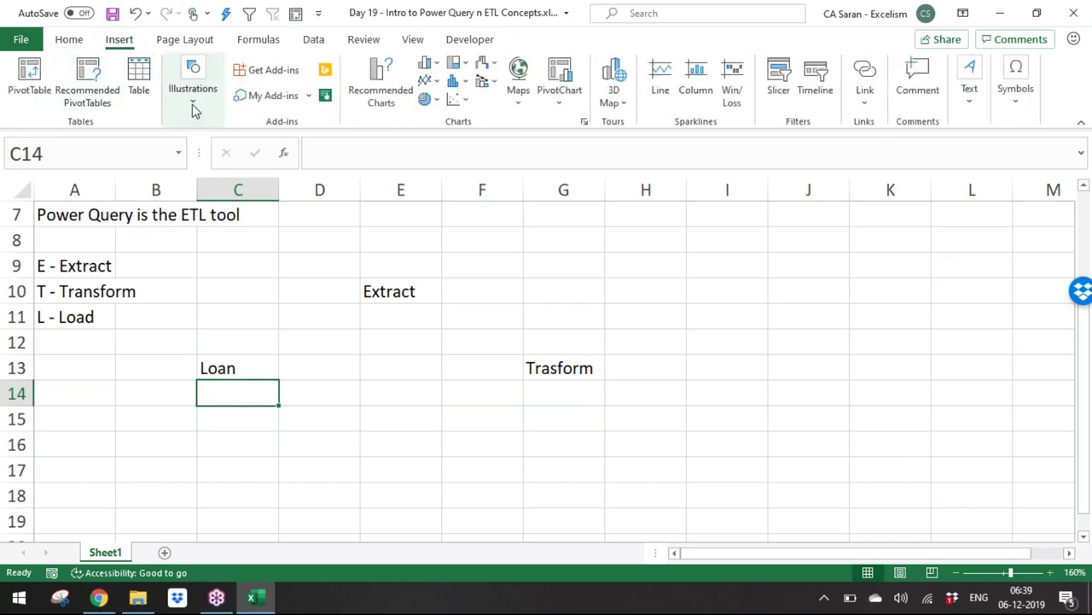
{"action": "left_click", "coordinate": [192, 104]}
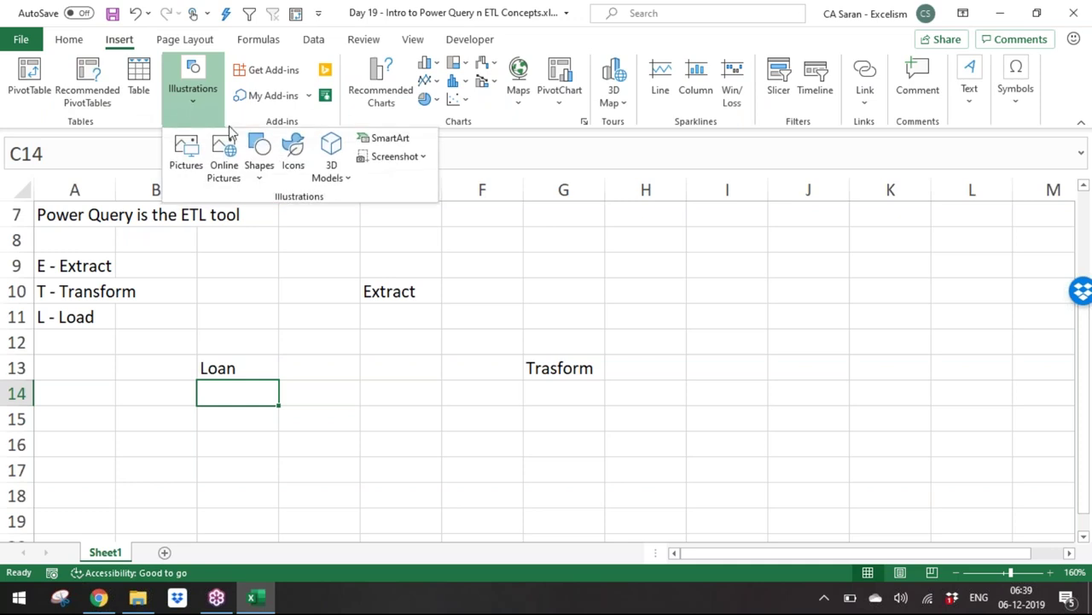
{"action": "left_click", "coordinate": [261, 167]}
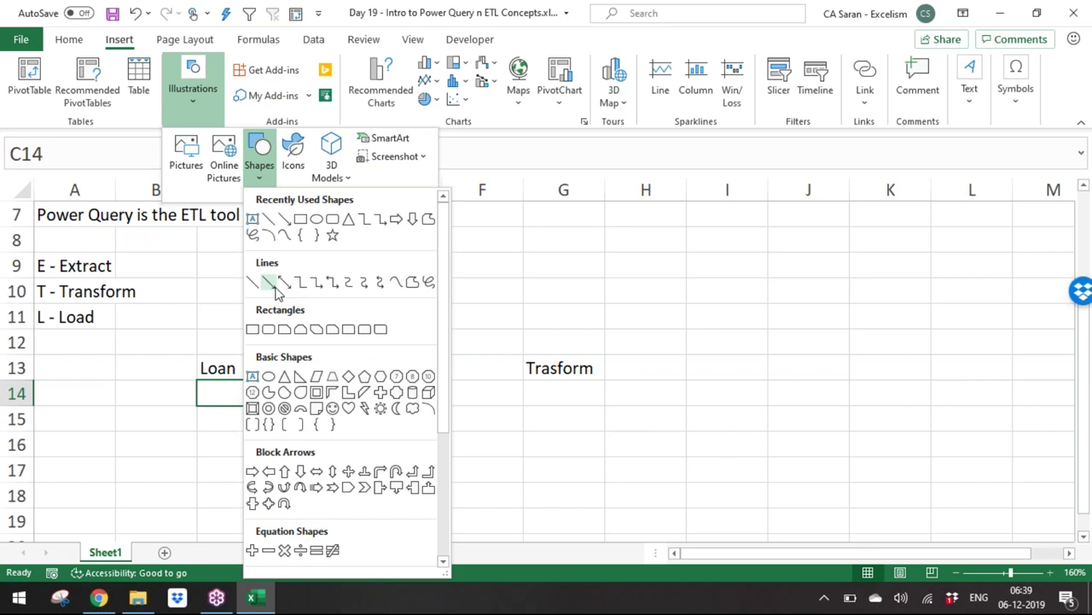
{"action": "left_click", "coordinate": [252, 472]}
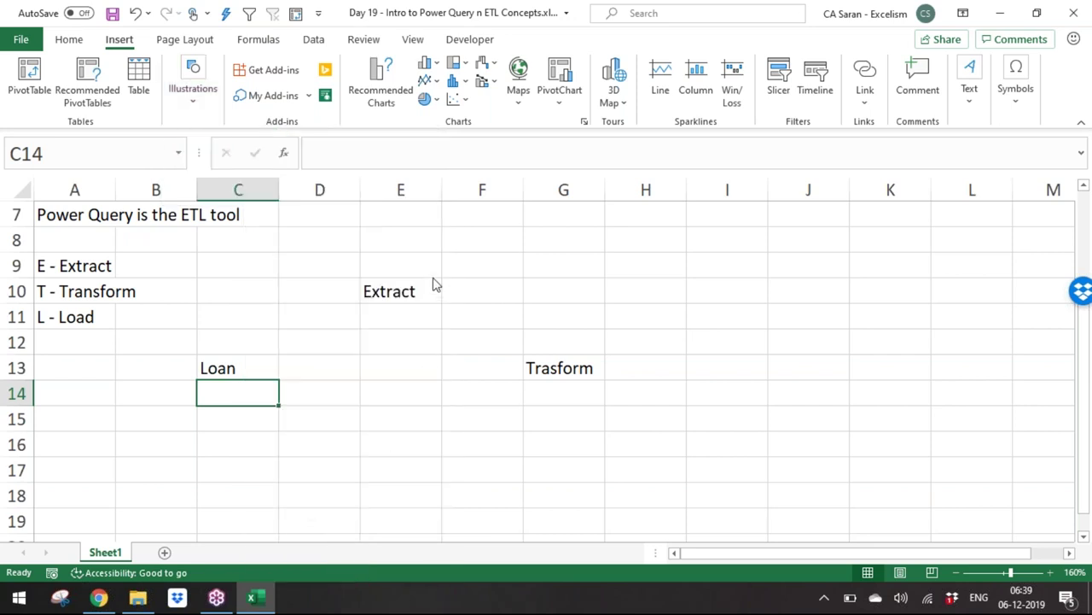
{"action": "left_click_drag", "start_coordinate": [419, 301], "coordinate": [522, 393]}
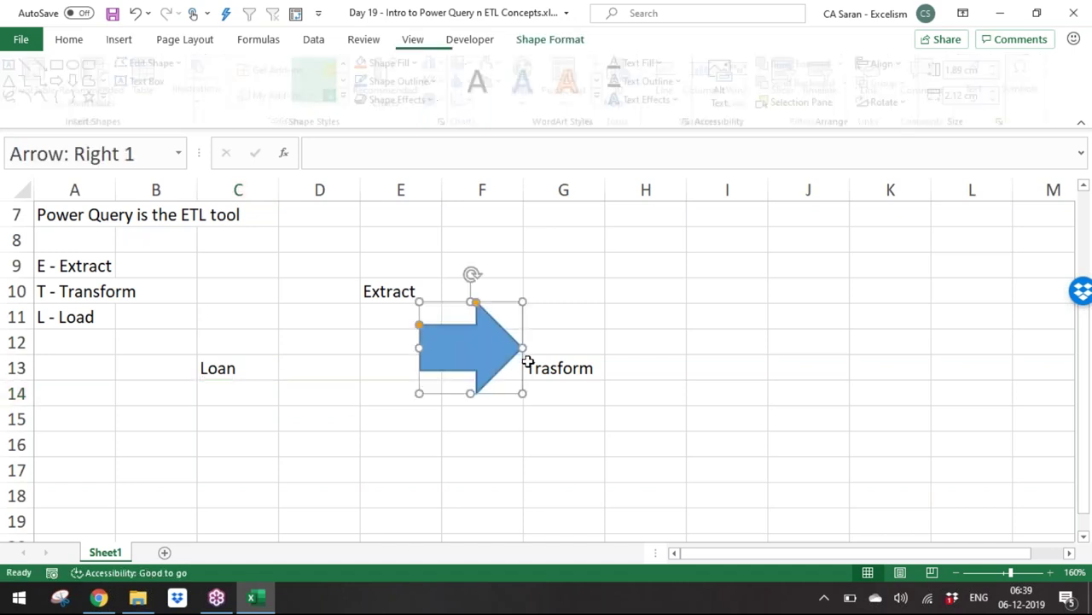
{"action": "left_click_drag", "start_coordinate": [470, 274], "coordinate": [500, 258]}
{"action": "left_click_drag", "start_coordinate": [413, 313], "coordinate": [463, 312]}
{"action": "left_click", "coordinate": [401, 392]}
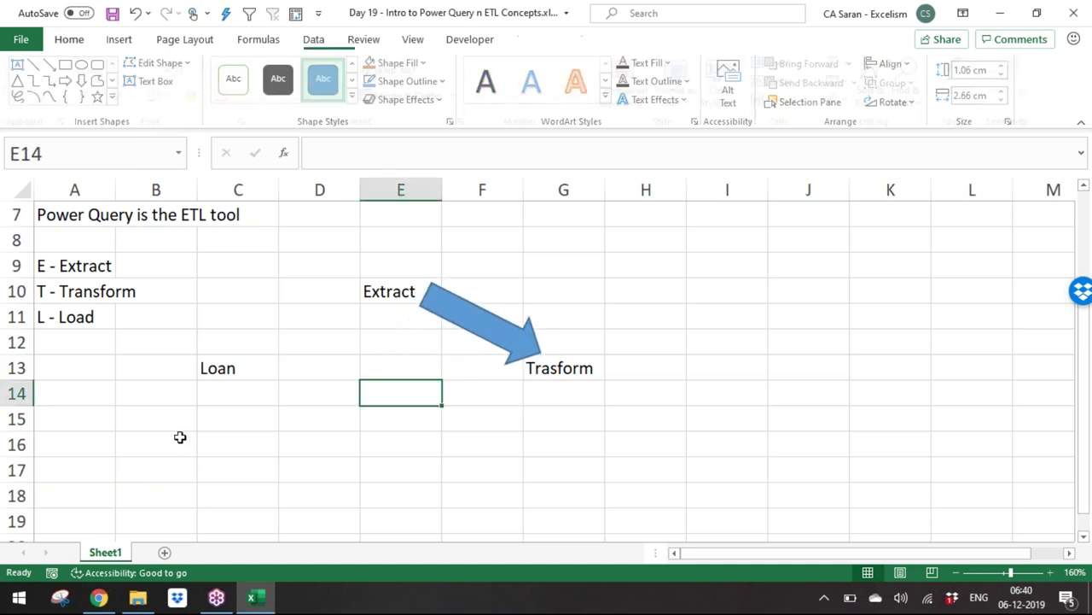
{"action": "left_click", "coordinate": [113, 434]}
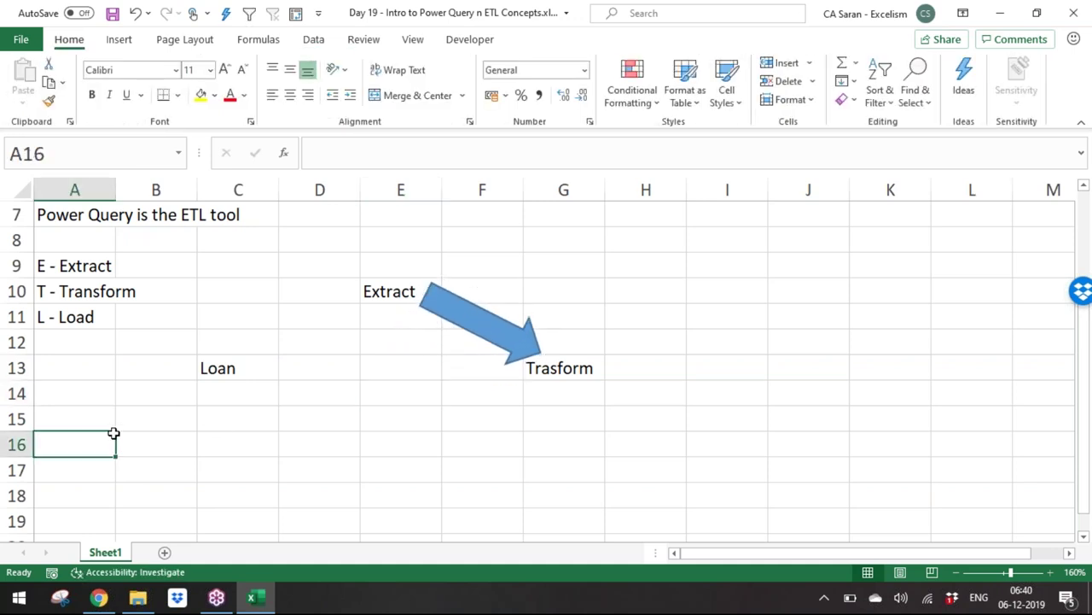
Step: In A16, note that in 2016/Office 365/2019 Power Query is renamed Get & Transform Data
{"action": "left_click", "coordinate": [314, 39]}
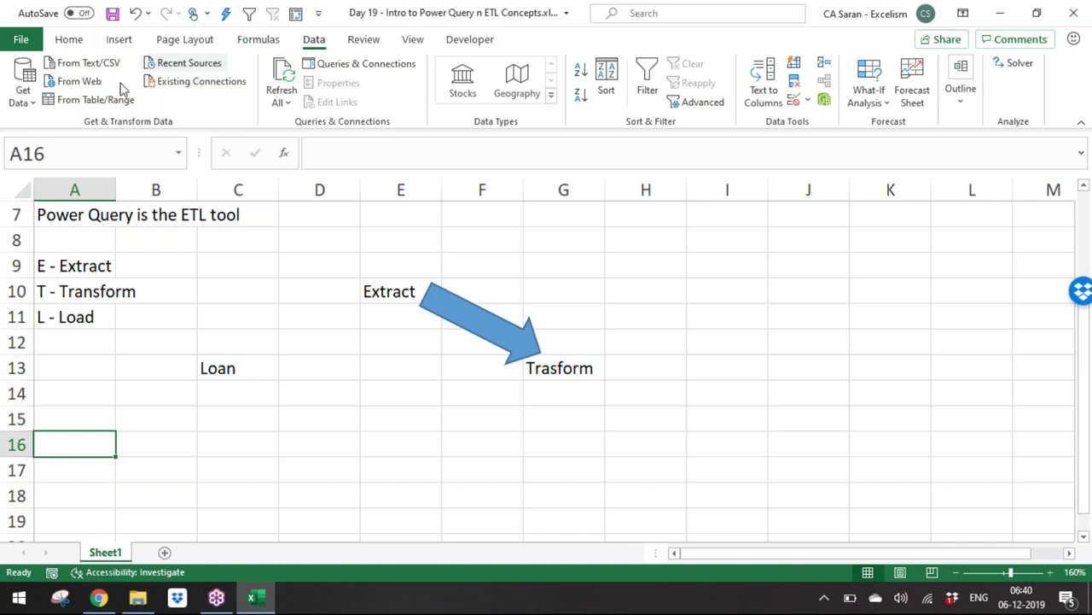
{"action": "type", "text": "In "}
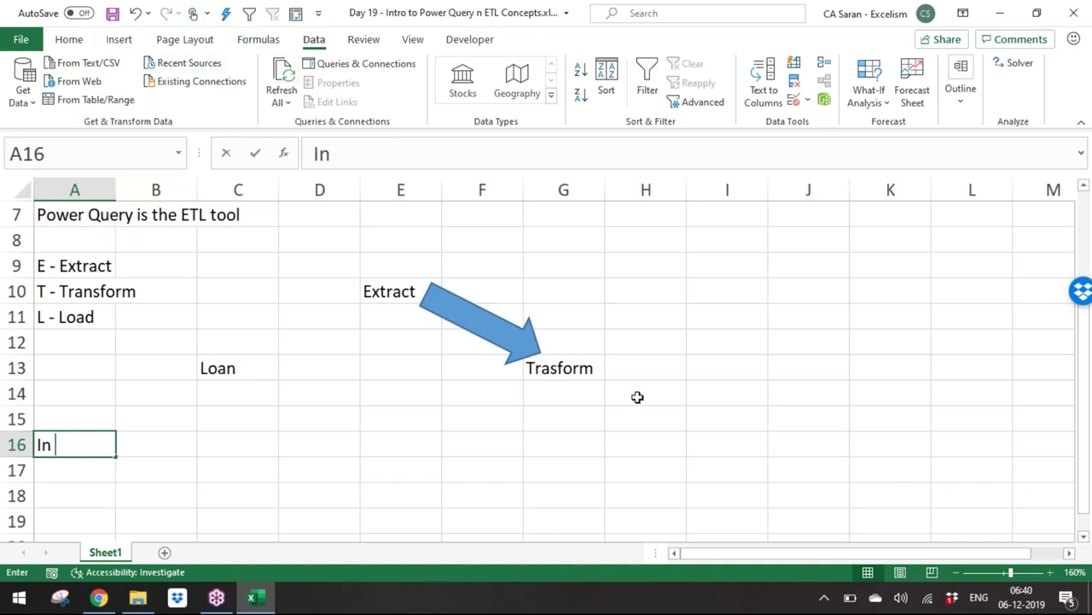
{"action": "type", "text": "2016/Off"}
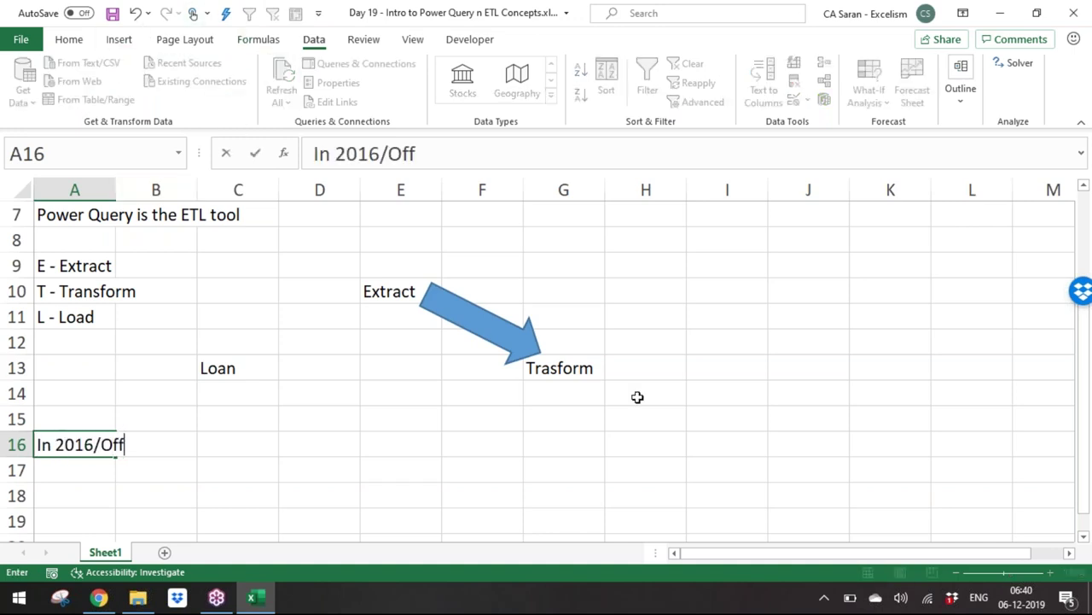
{"action": "type", "text": "ice 365"}
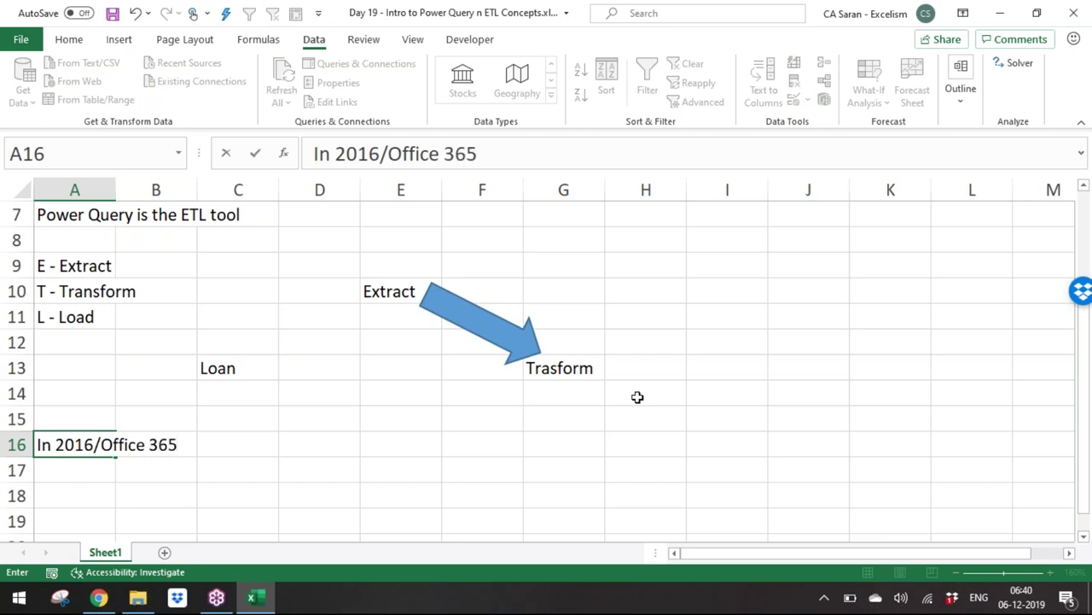
{"action": "type", "text": "/2019"}
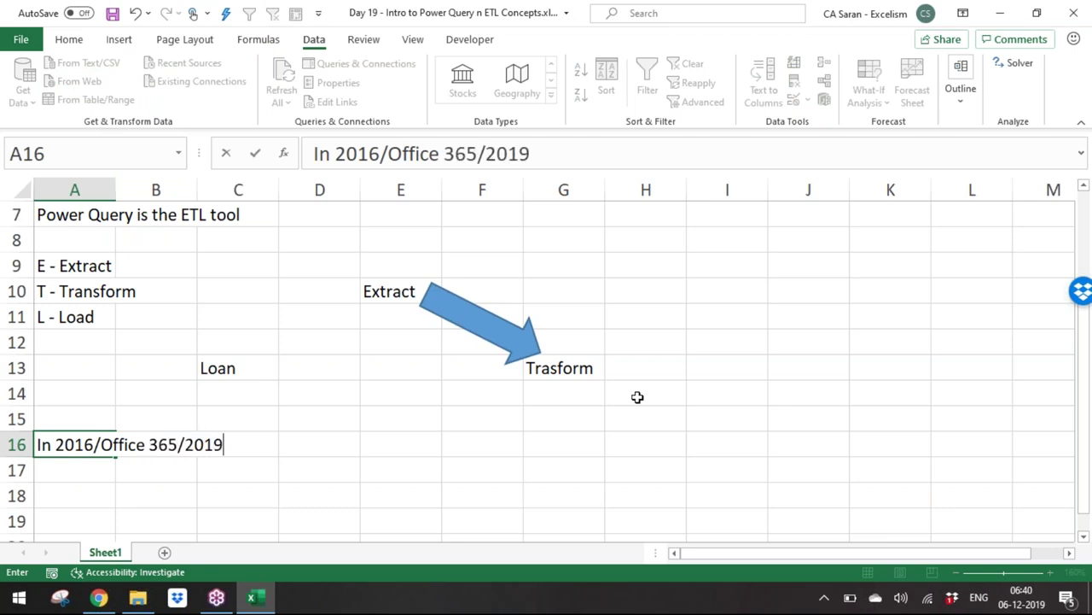
{"action": "type", "text": " version P "}
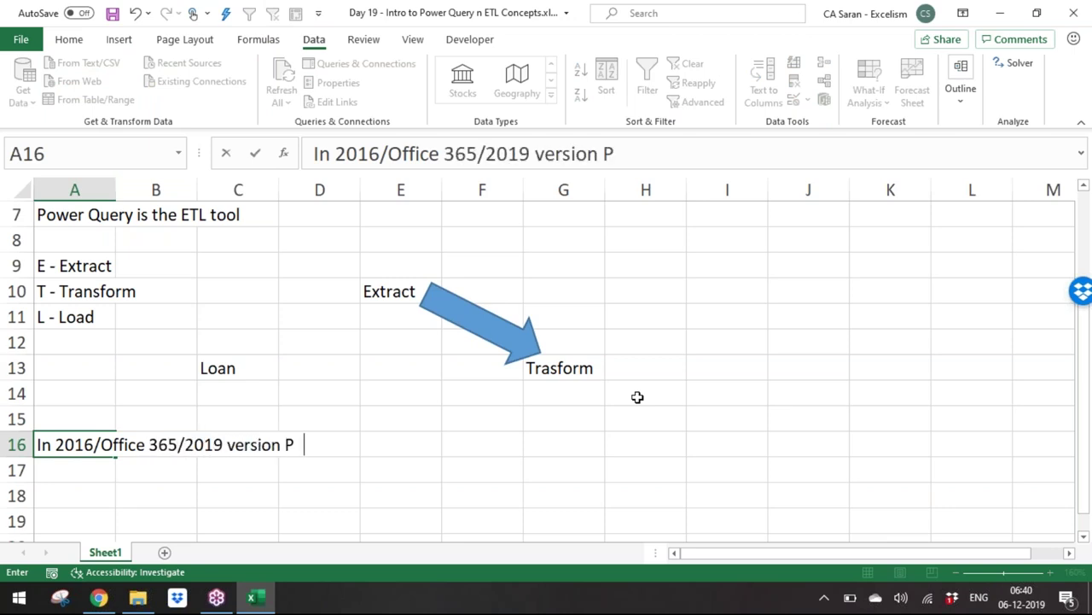
{"action": "type", "text": "ower Quer"}
{"action": "type", "text": "s rela"}
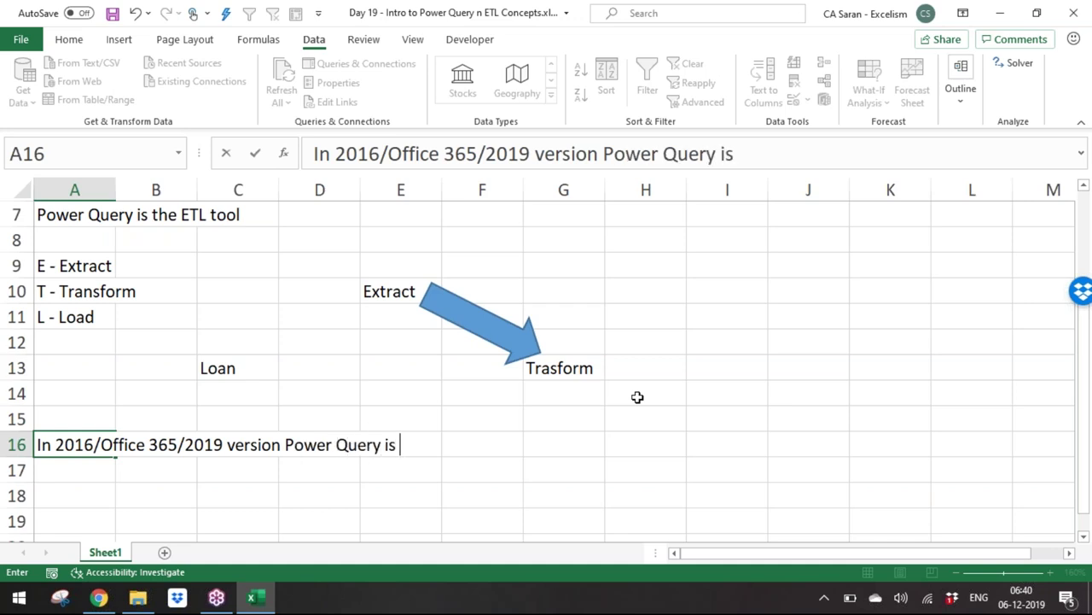
{"action": "key", "text": "BackSpace"}
{"action": "key", "text": "BackSpace"}
{"action": "type", "text": "place"}
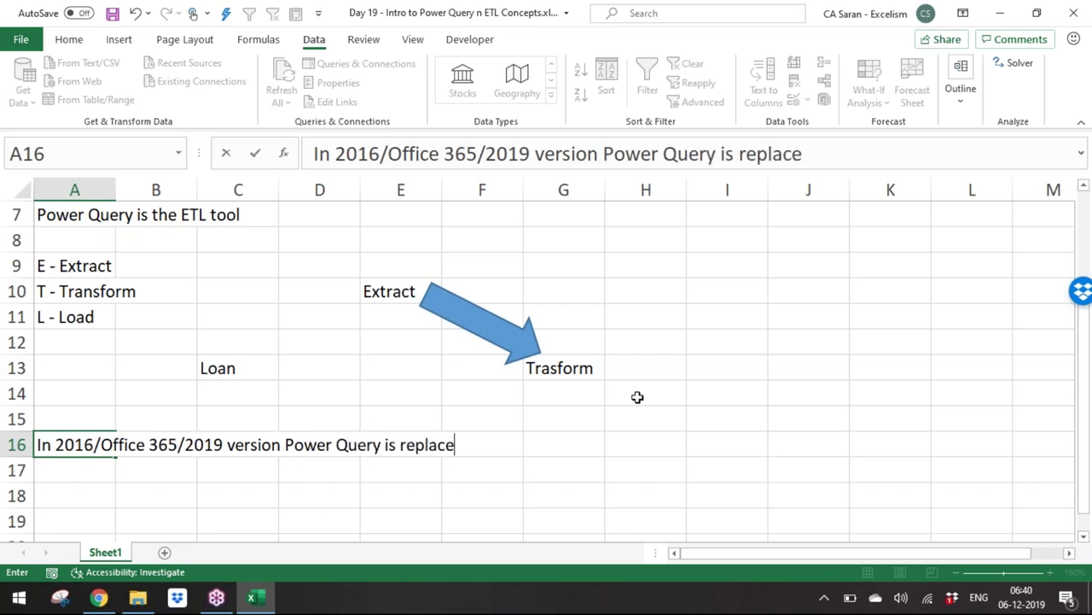
{"action": "type", "text": "d with the nmae"}
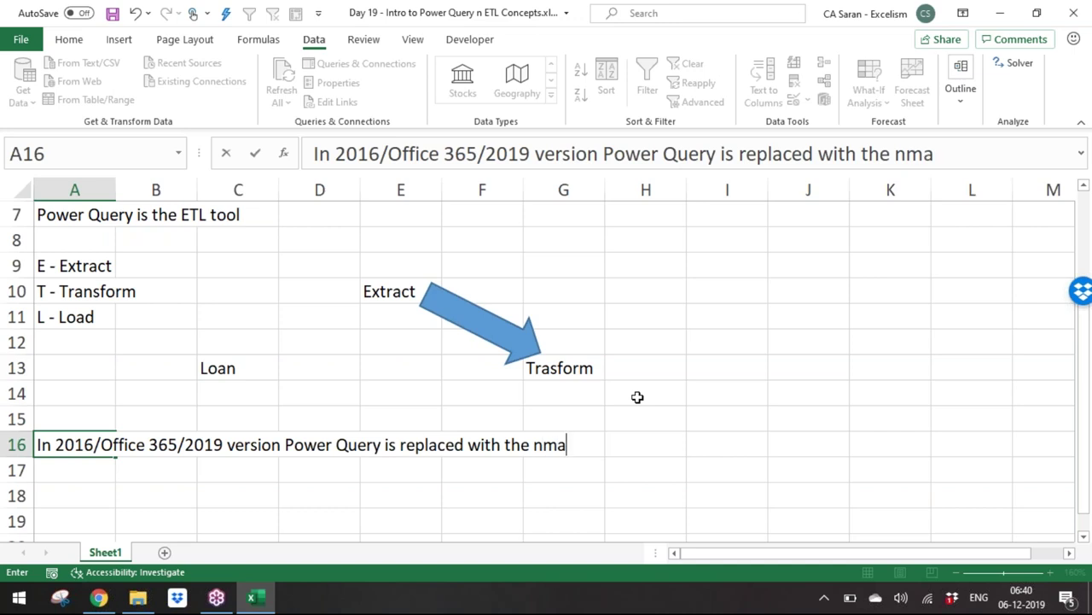
{"action": "key", "text": "BackSpace"}
{"action": "key", "text": "BackSpace"}
{"action": "key", "text": "BackSpace"}
{"action": "type", "text": "ame "}
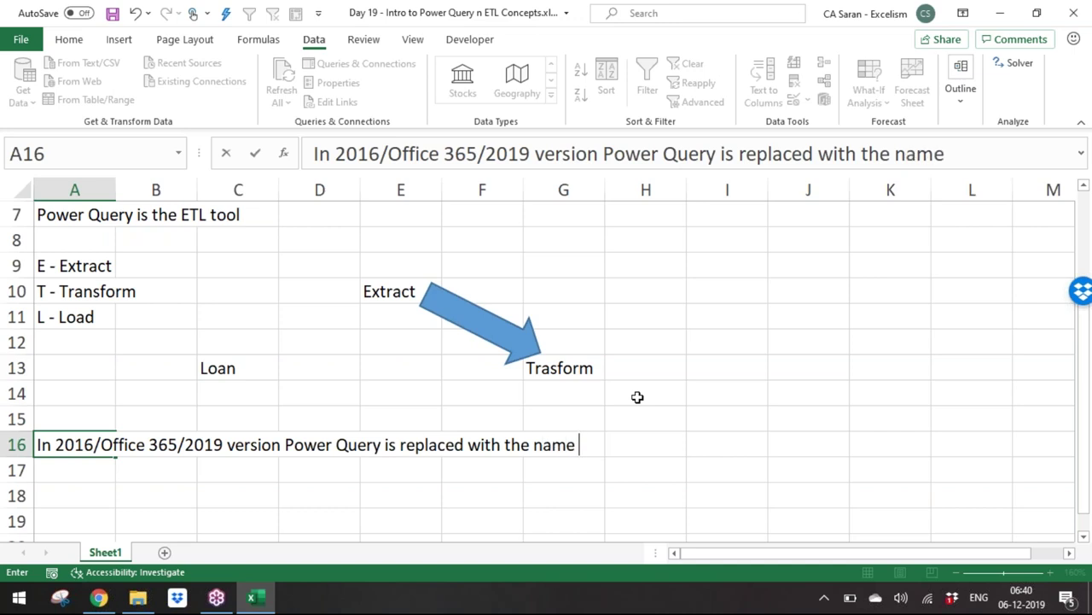
{"action": "type", "text": "Get & Tra"}
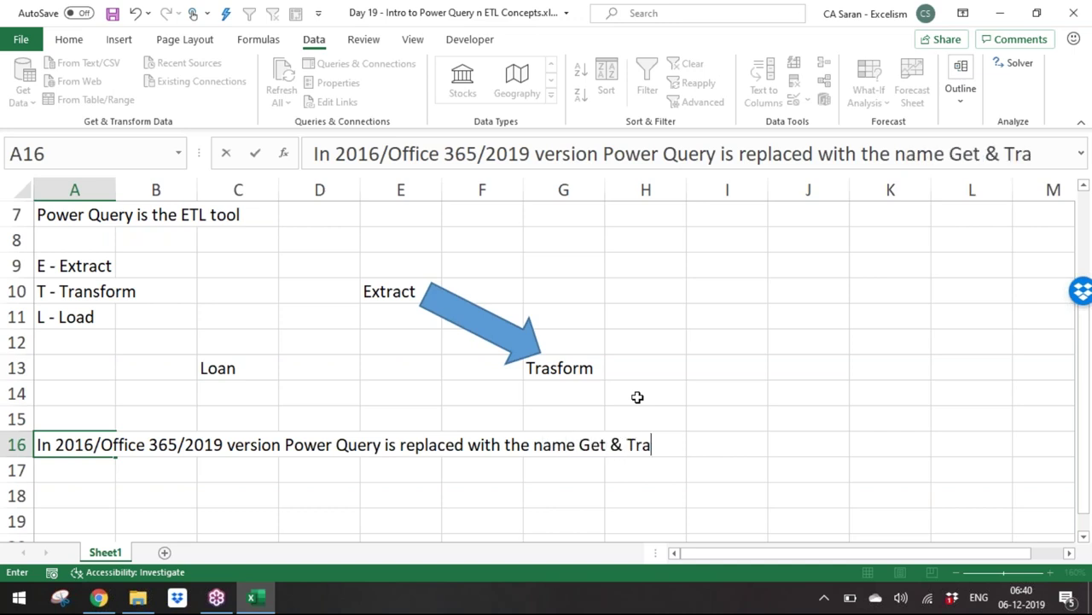
{"action": "type", "text": "nsfor"}
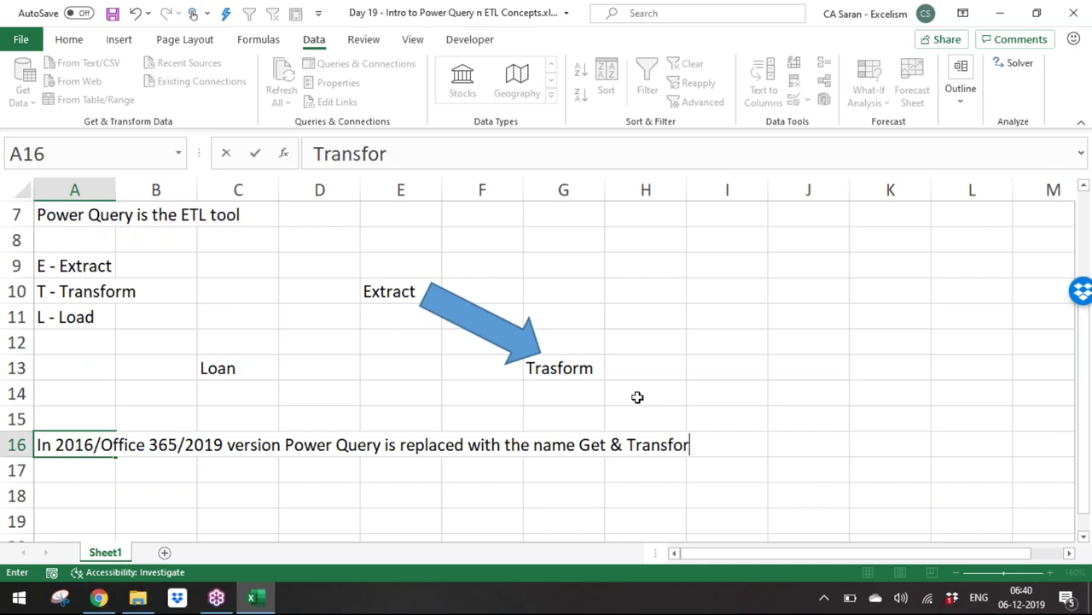
{"action": "type", "text": "m Data"}
{"action": "key", "text": "Return"}
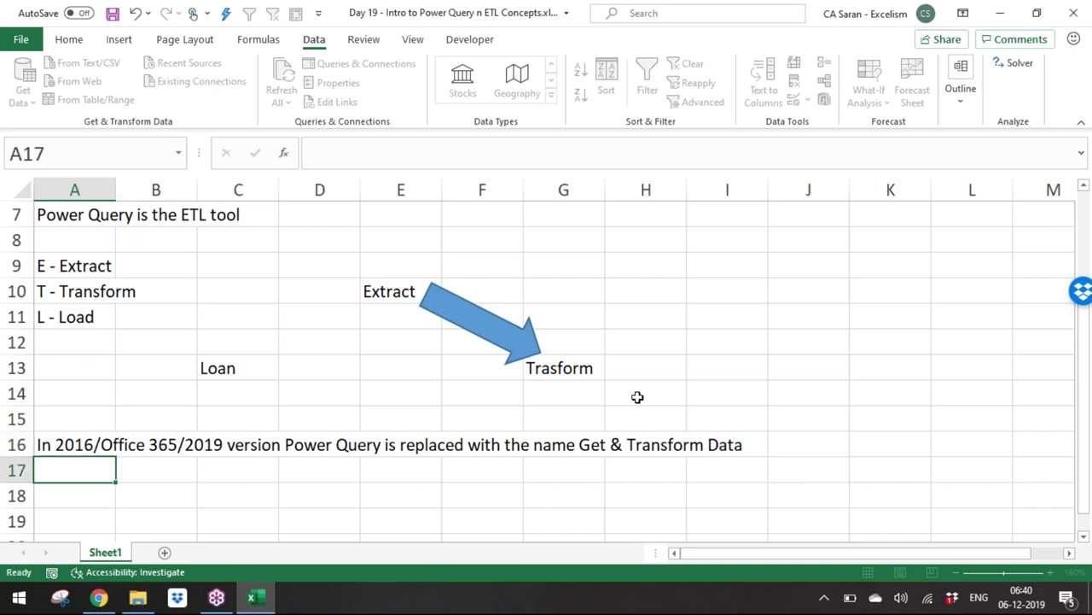
Step: Append 'which is under Data Tab' to the A16 note
{"action": "key", "text": "Up"}
{"action": "key", "text": "F2"}
{"action": "type", "text": "whi"}
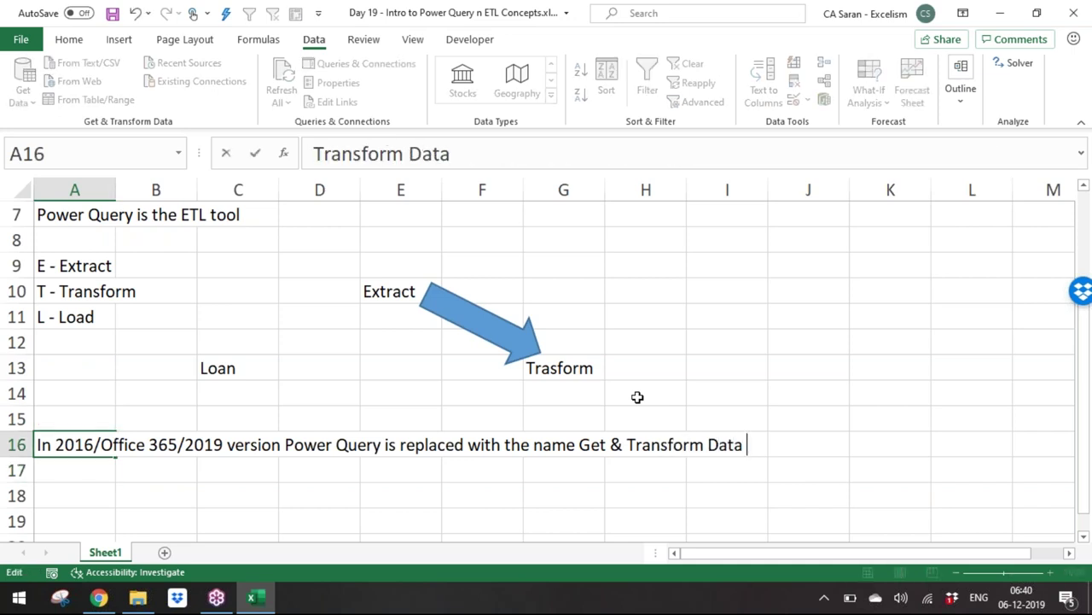
{"action": "type", "text": "hch"}
{"action": "key", "text": "BackSpace"}
{"action": "key", "text": "BackSpace"}
{"action": "key", "text": "BackSpace"}
{"action": "key", "text": "BackSpace"}
{"action": "type", "text": "c"}
{"action": "key", "text": "BackSpace"}
{"action": "type", "text": "ich is under"}
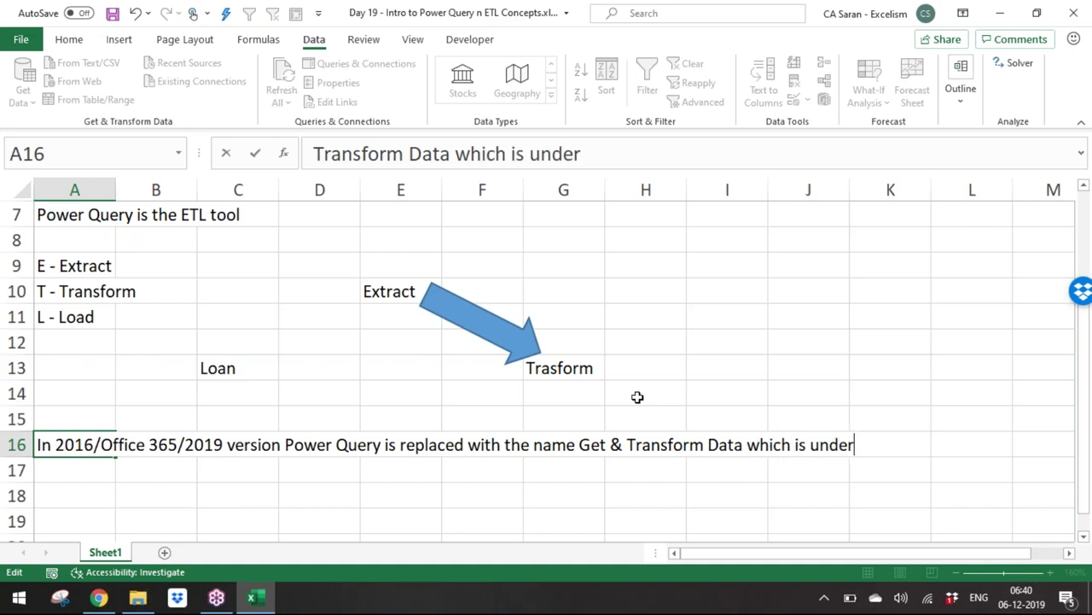
{"action": "type", "text": " Data Tab"}
{"action": "key", "text": "Return"}
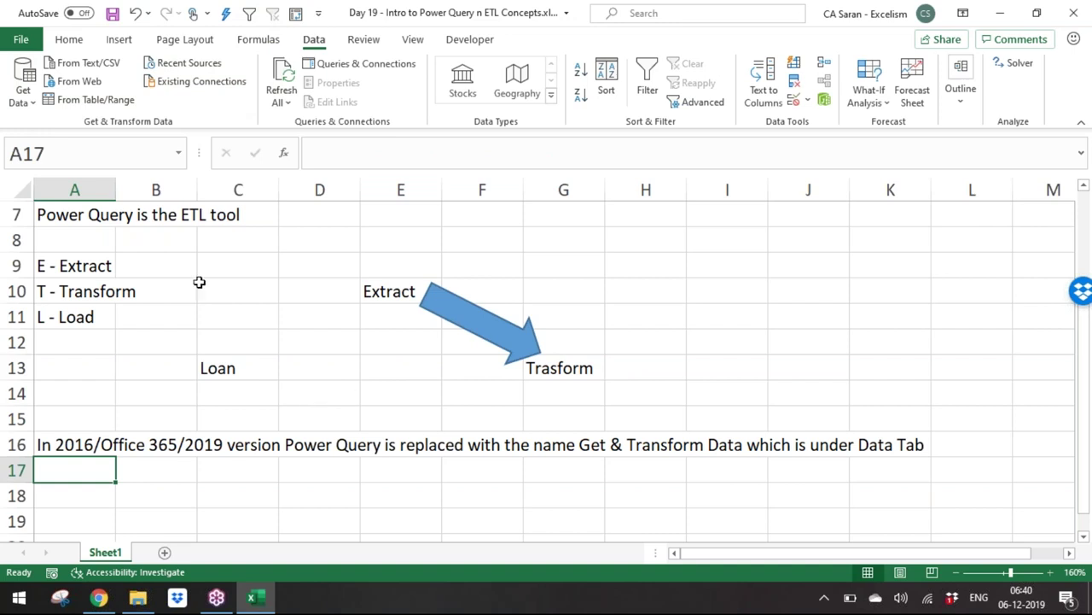
{"action": "left_click", "coordinate": [24, 85]}
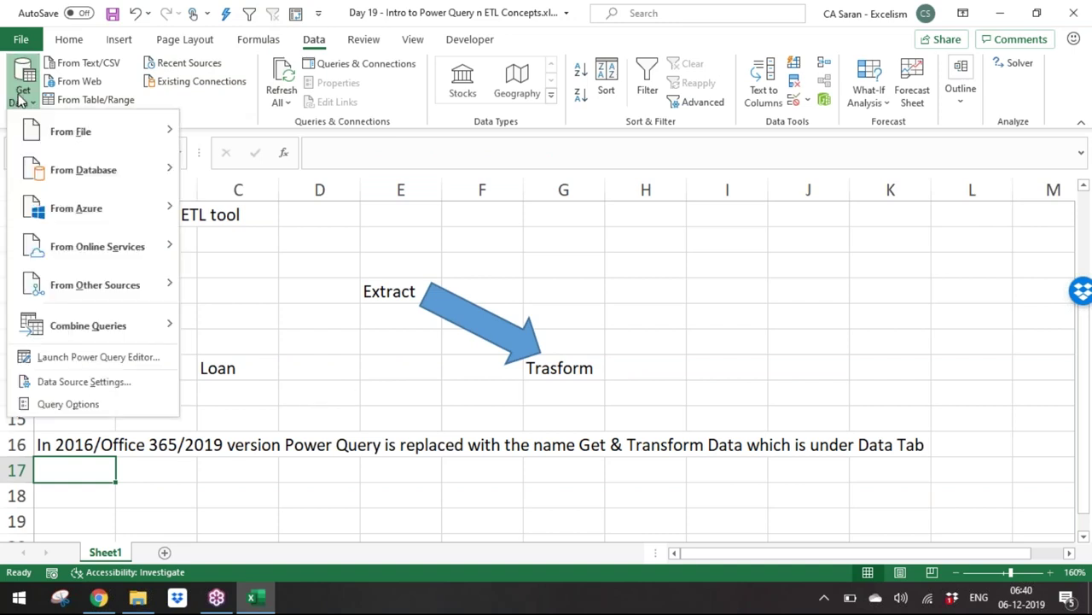
{"action": "mouse_move", "coordinate": [68, 131]}
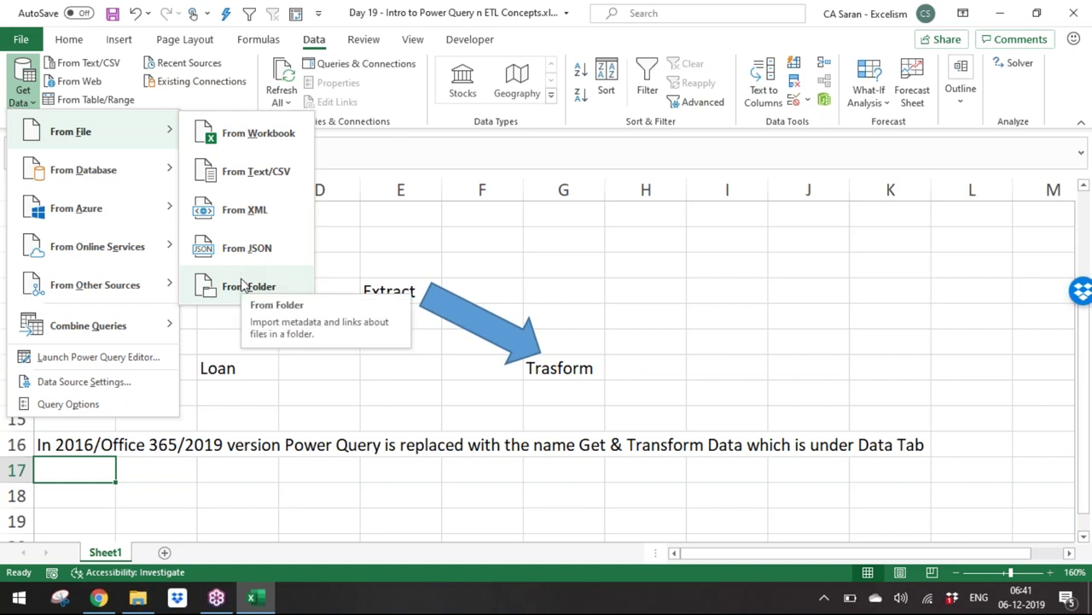
{"action": "mouse_move", "coordinate": [127, 176]}
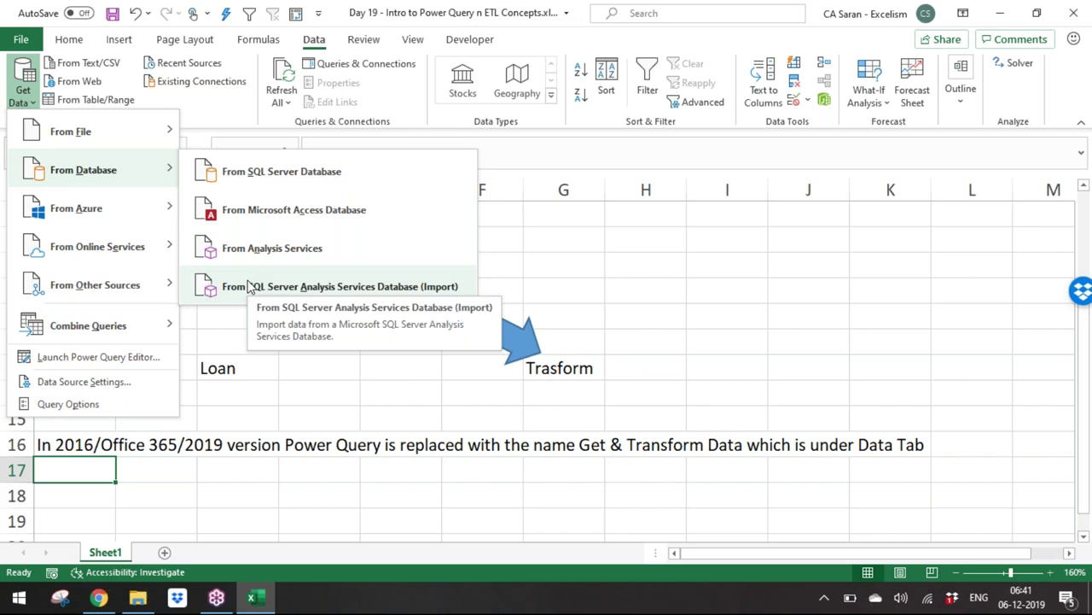
{"action": "mouse_move", "coordinate": [143, 213]}
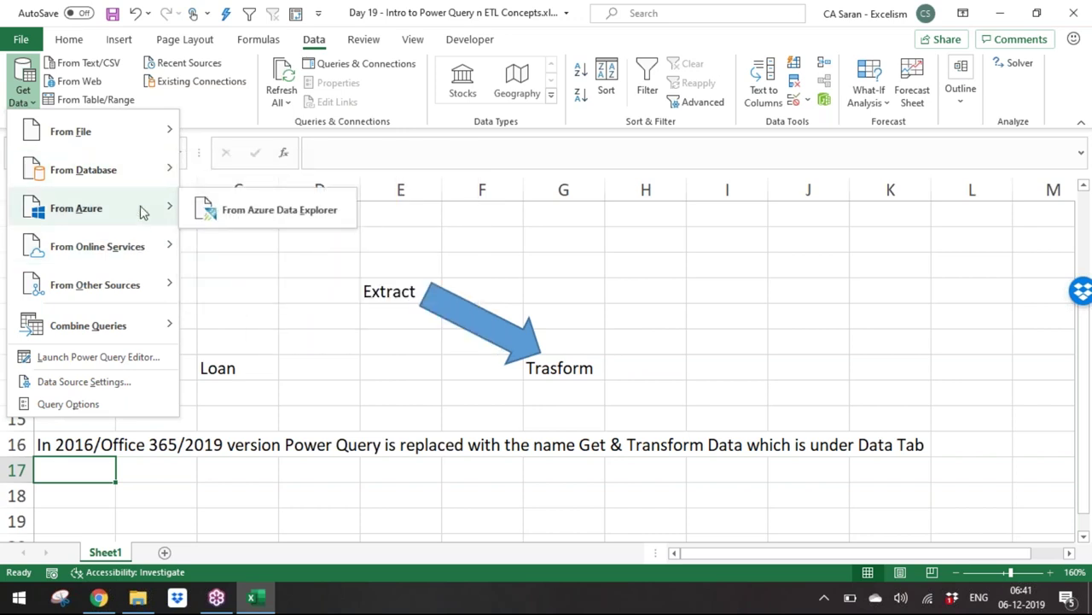
{"action": "mouse_move", "coordinate": [153, 248]}
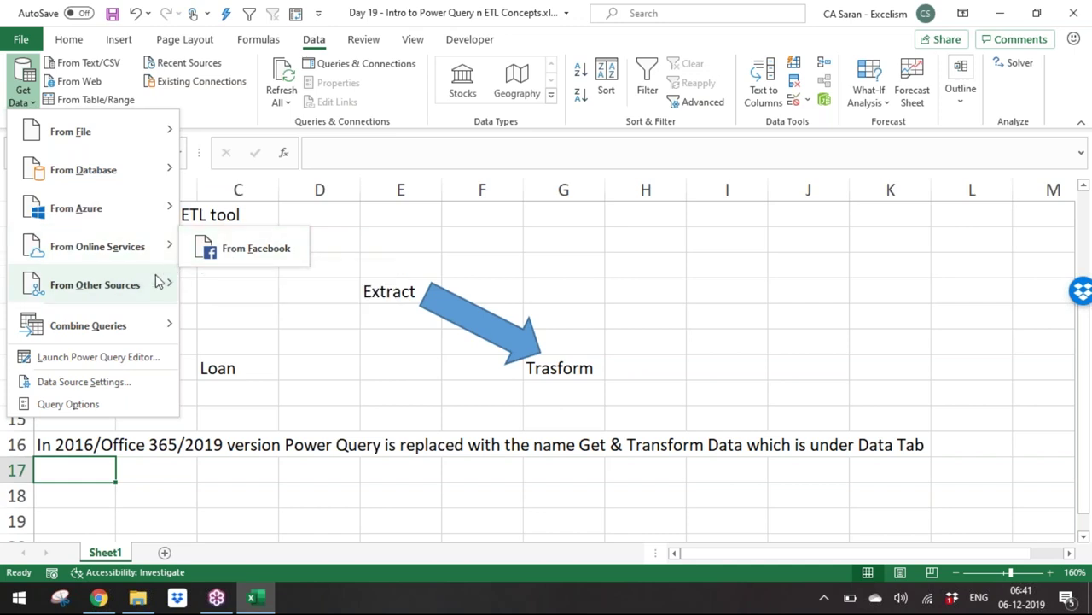
{"action": "mouse_move", "coordinate": [149, 285]}
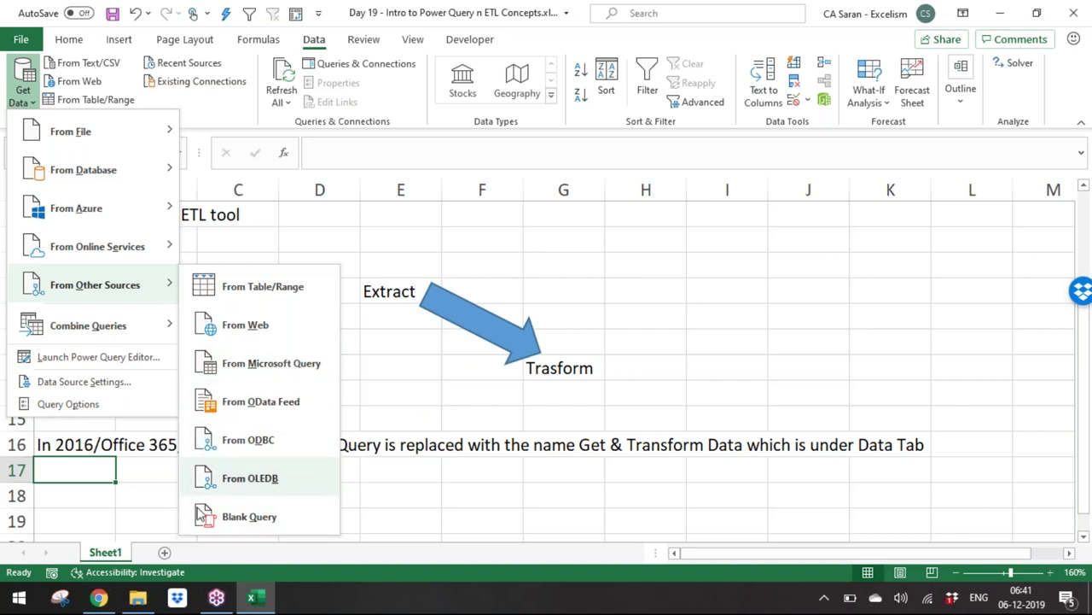
{"action": "left_click", "coordinate": [392, 361]}
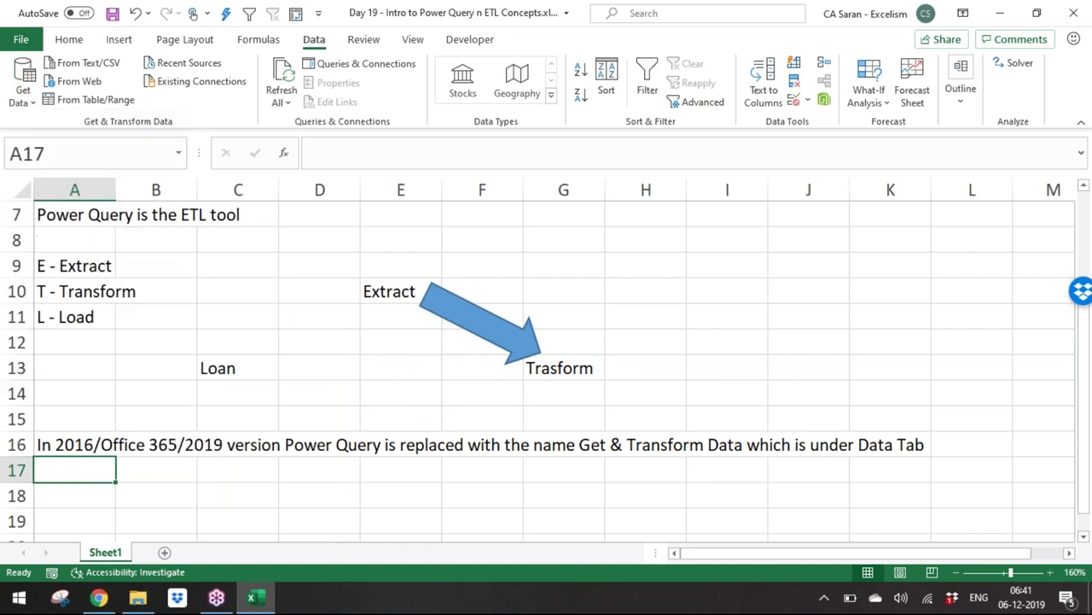
{"action": "left_click", "coordinate": [23, 85]}
{"action": "mouse_move", "coordinate": [119, 143]}
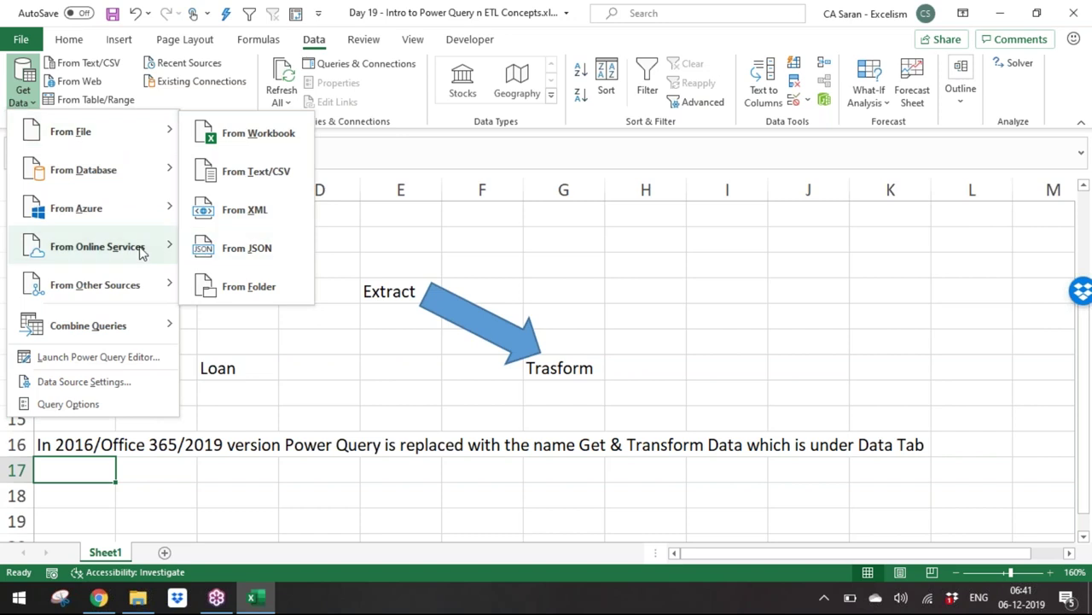
{"action": "mouse_move", "coordinate": [92, 303]}
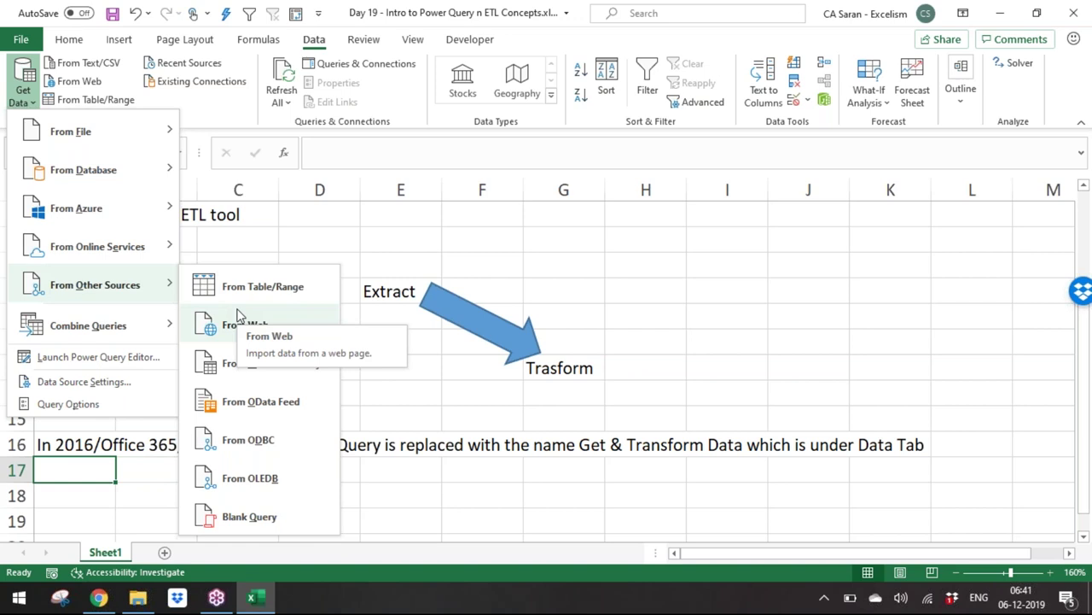
{"action": "key", "text": "Escape"}
{"action": "key", "text": "Escape"}
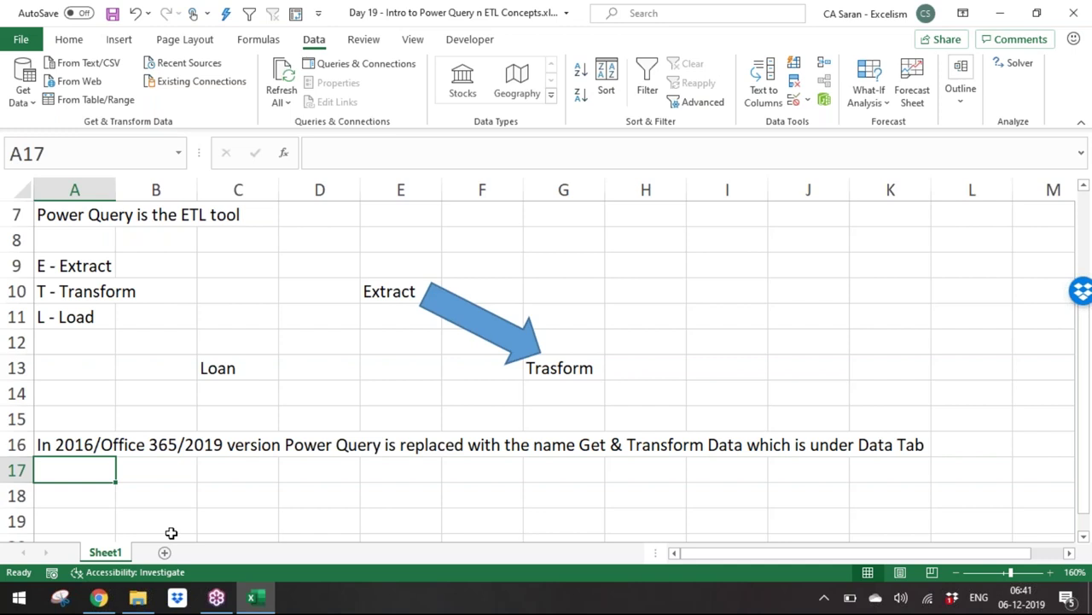
{"action": "key", "text": "Down"}
{"action": "key", "text": "Down"}
{"action": "key", "text": "Down"}
{"action": "key", "text": "Down"}
{"action": "key", "text": "Down"}
Step: Enter the heading 'How Power Query is different from Excel.' in A18
{"action": "key", "text": "Up"}
{"action": "key", "text": "Up"}
{"action": "key", "text": "Up"}
{"action": "key", "text": "Up"}
{"action": "type", "text": "How "}
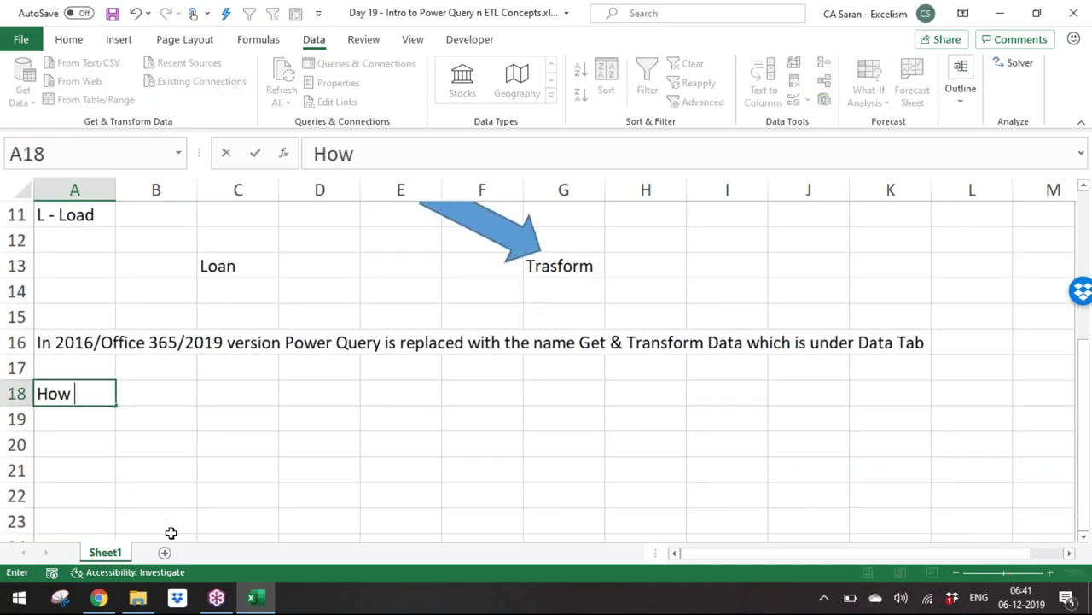
{"action": "type", "text": "Power Query is different fr"}
{"action": "type", "text": "om"}
{"action": "key", "text": "BackSpace"}
{"action": "type", "text": "m Excel."}
{"action": "key", "text": "Return"}
{"action": "key", "text": "Return"}
Step: Note that Power Query uses M Formulas and 'M means Mash-up', then add Sheet2
{"action": "type", "text": "Excel uses normal formulas wh"}
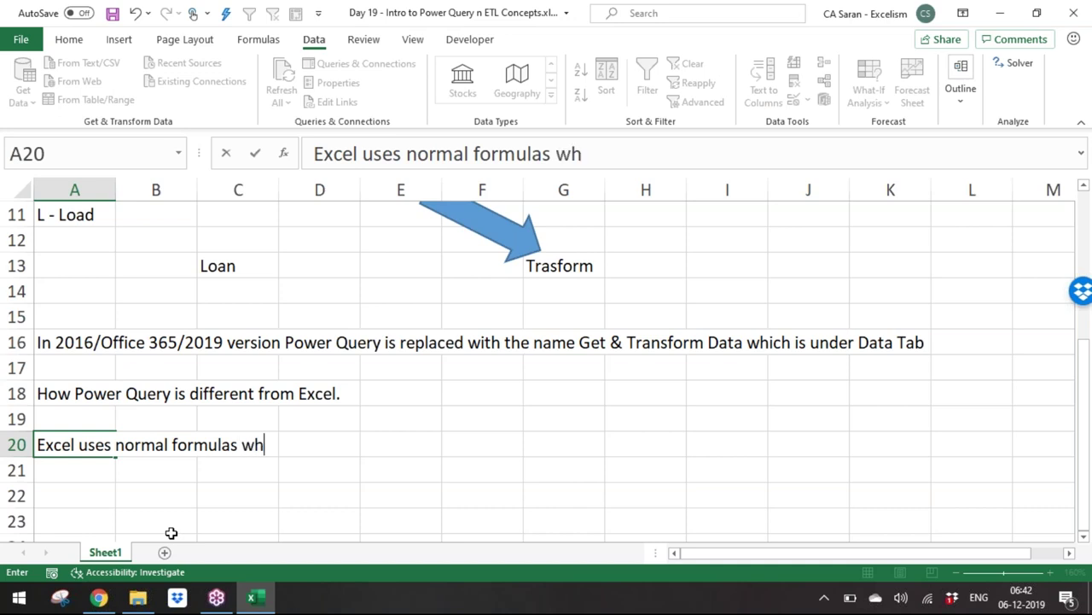
{"action": "type", "text": "ereas power query use"}
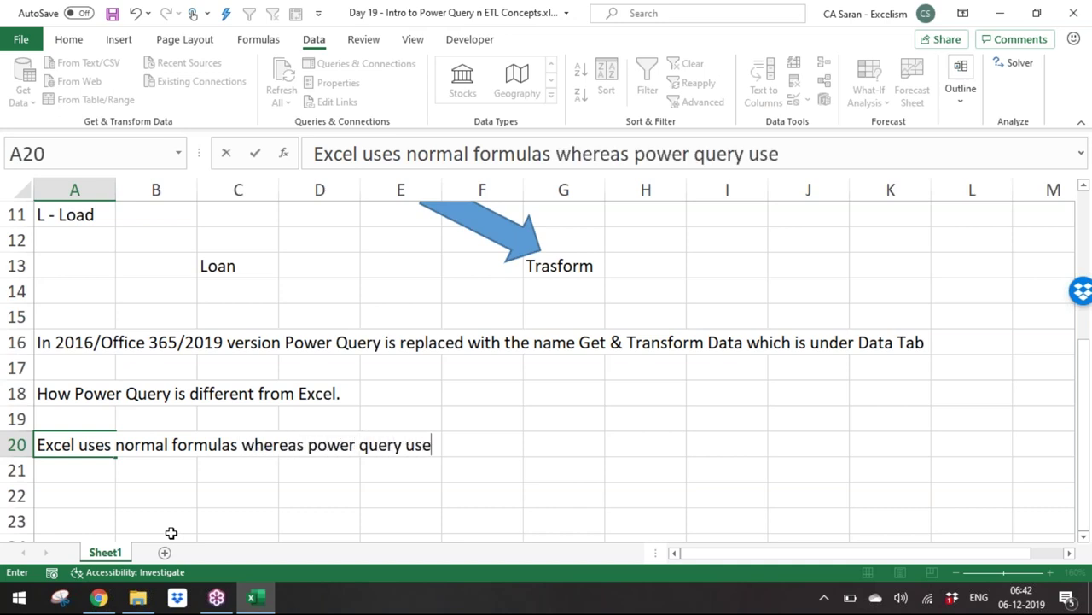
{"action": "type", "text": "e"}
{"action": "key", "text": "BackSpace"}
{"action": "type", "text": "s M Formula"}
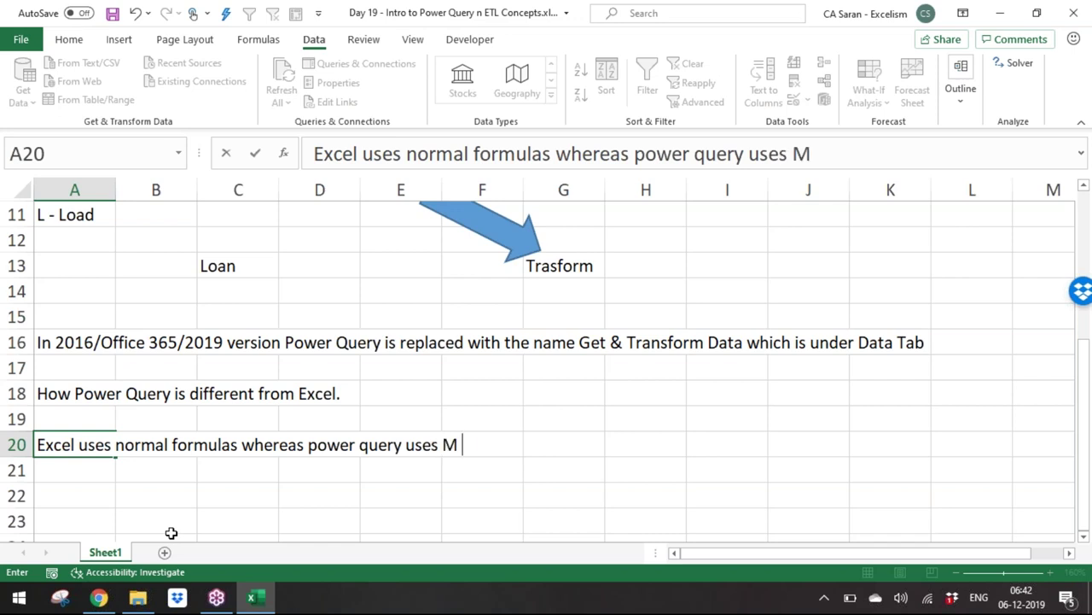
{"action": "type", "text": "s"}
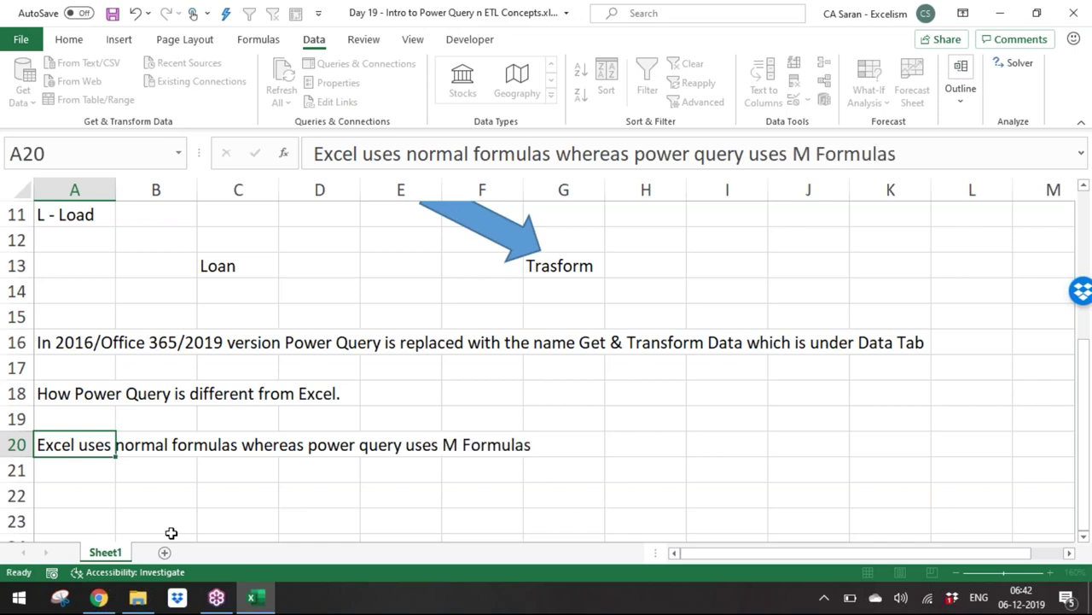
{"action": "key", "text": "Return"}
{"action": "type", "text": "M means Mash"}
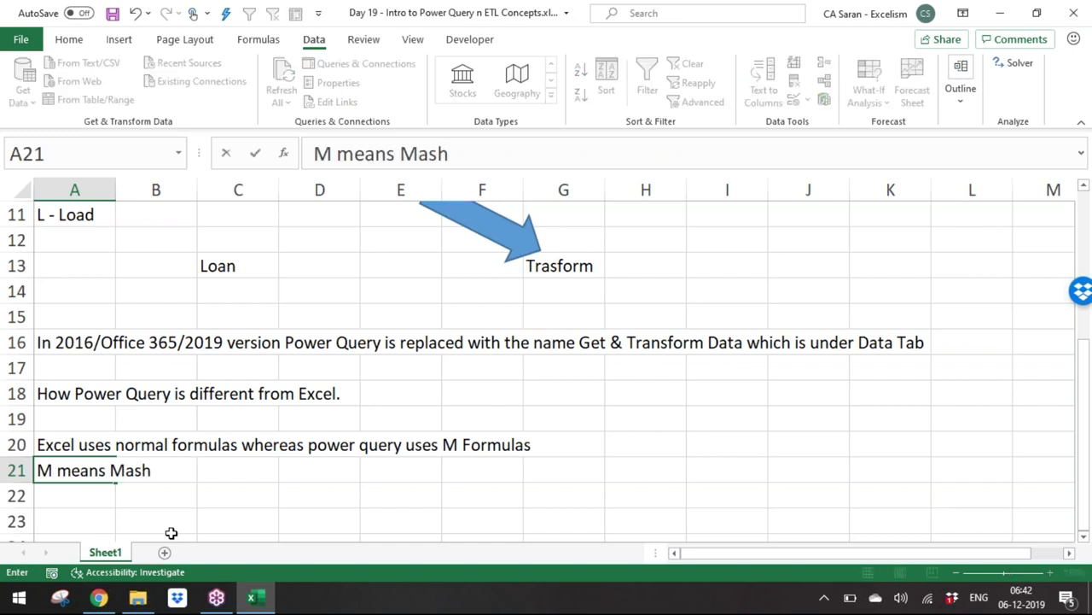
{"action": "type", "text": "-up"}
{"action": "key", "text": "Return"}
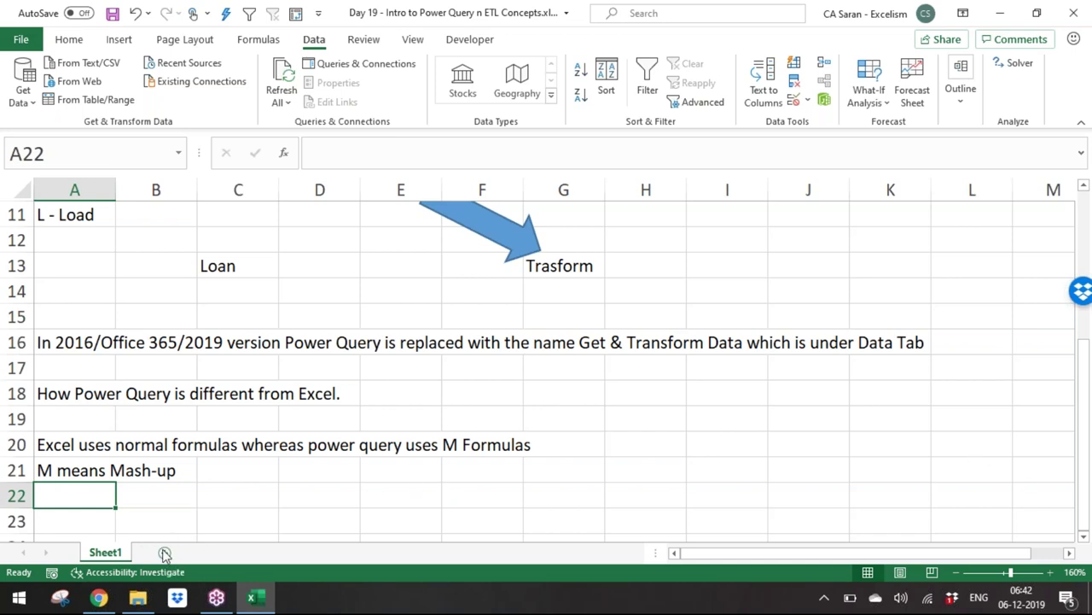
{"action": "left_click", "coordinate": [165, 553]}
Step: Enter 'First Name' and 'Last Name' headers in A1:B1 and autofit both columns
{"action": "left_click", "coordinate": [1050, 572]}
{"action": "scroll", "coordinate": [546, 359], "scroll_direction": "up", "scroll_amount": 8}
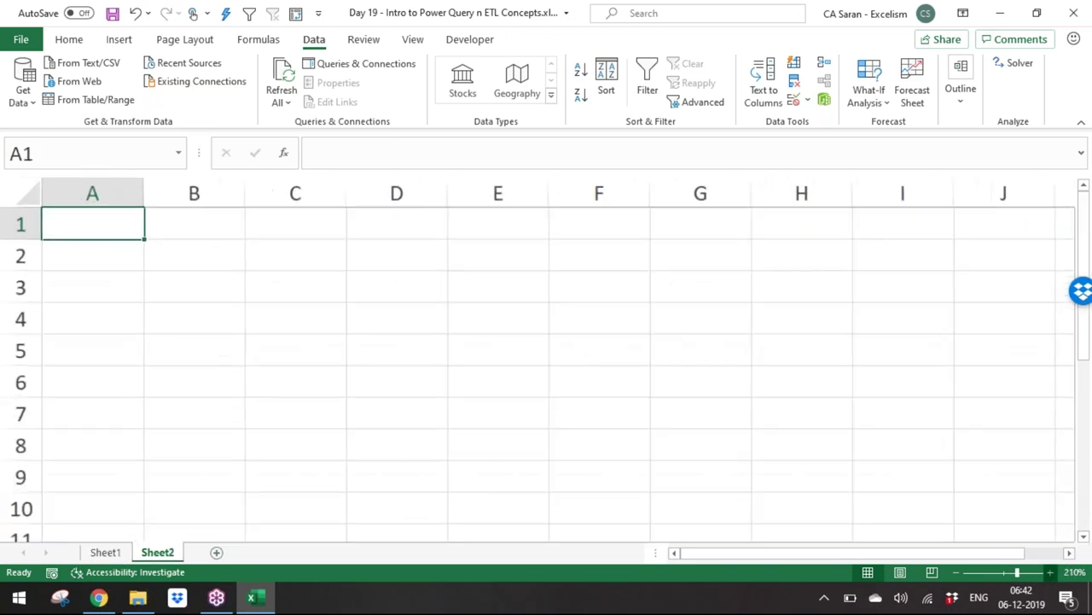
{"action": "type", "text": "First n"}
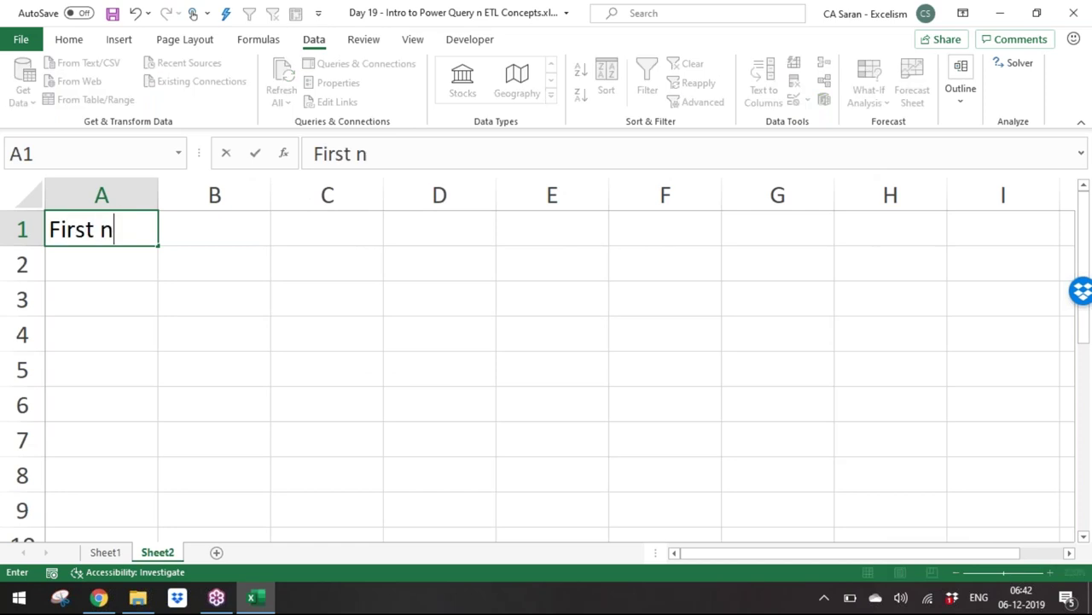
{"action": "key", "text": "BackSpace"}
{"action": "type", "text": "Name"}
{"action": "key", "text": "Tab"}
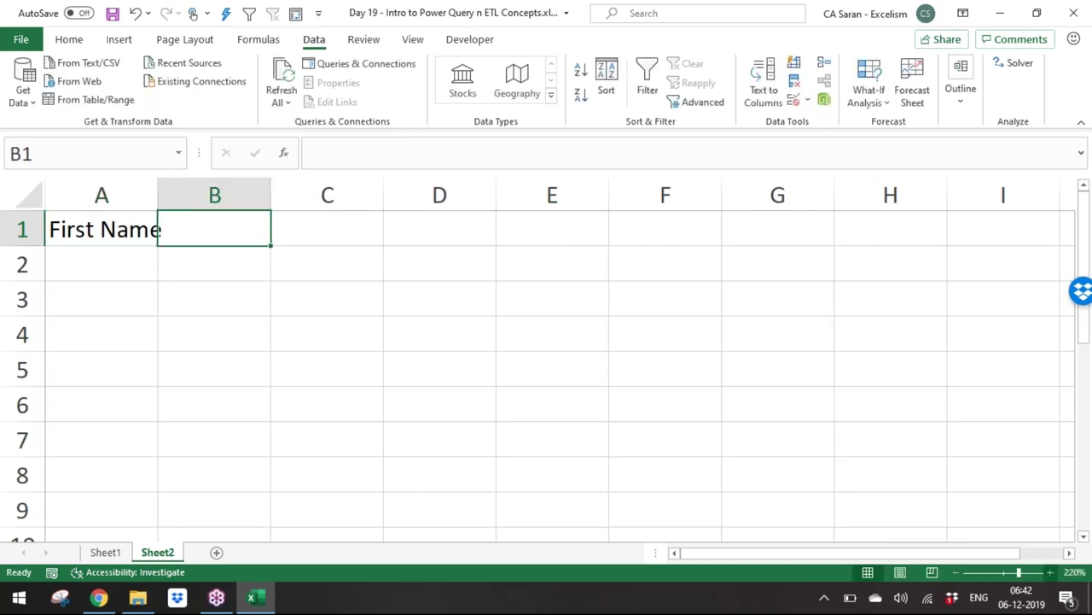
{"action": "type", "text": "Last Name"}
{"action": "key", "text": "Tab"}
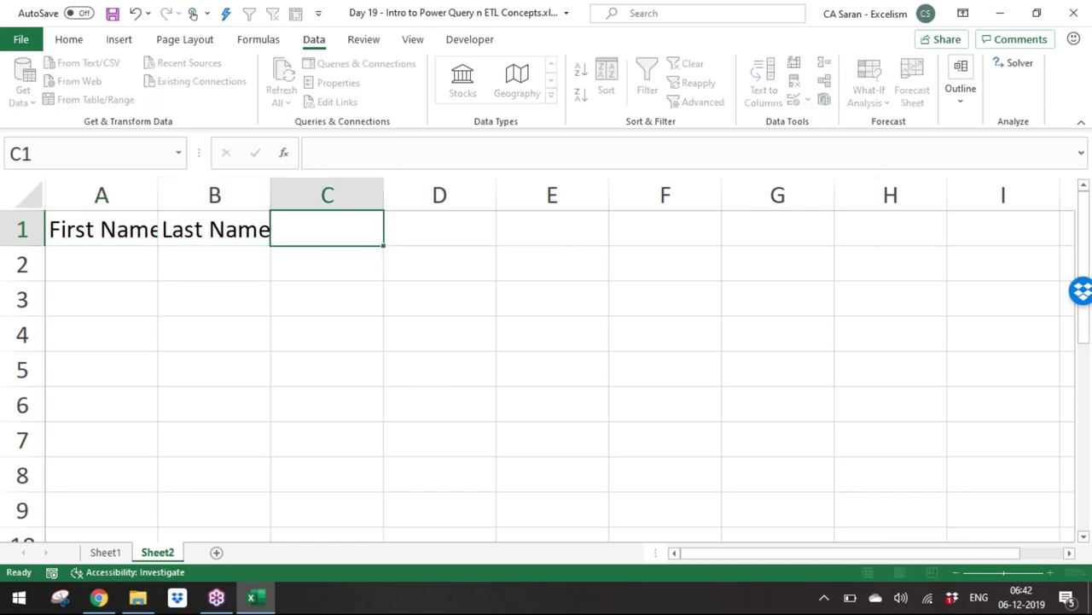
{"action": "key", "text": "Left"}
{"action": "key", "text": "Left"}
{"action": "key", "text": "shift+Right"}
{"action": "key", "text": "alt+h"}
{"action": "key", "text": "o"}
{"action": "key", "text": "i"}
Step: Enter the first two first/last name pairs in rows 2-3, correcting the last name in B3
{"action": "left_click", "coordinate": [110, 263]}
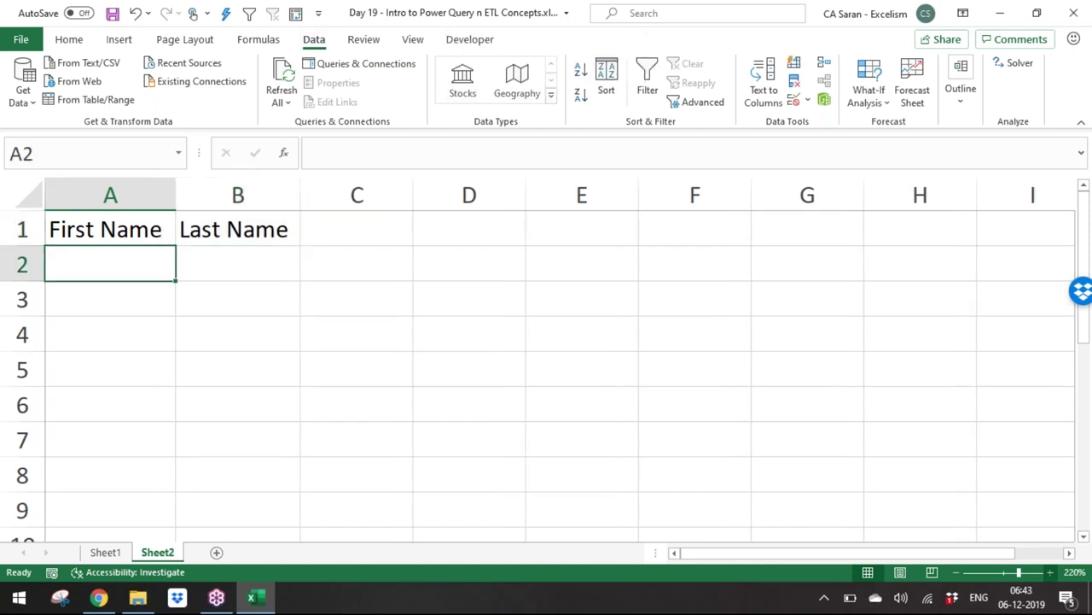
{"action": "key", "text": "Tab"}
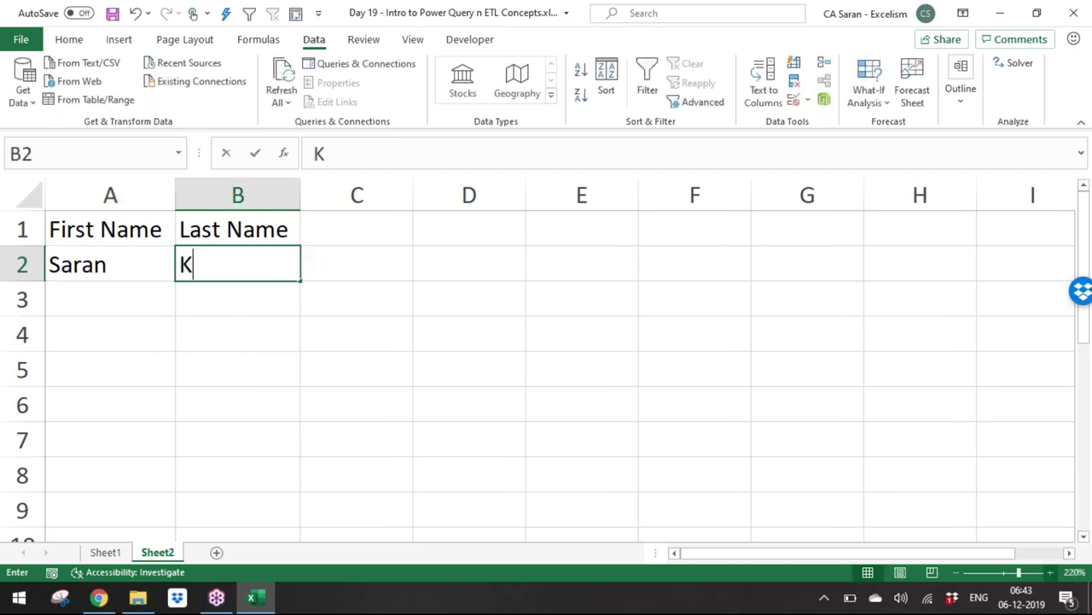
{"action": "key", "text": "Return"}
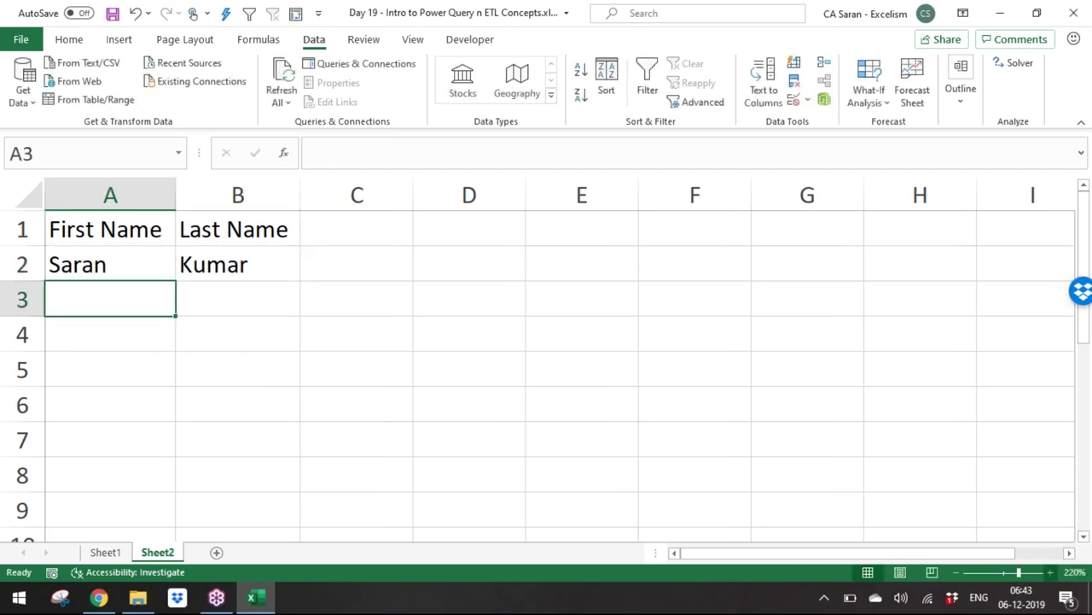
{"action": "key", "text": "Tab"}
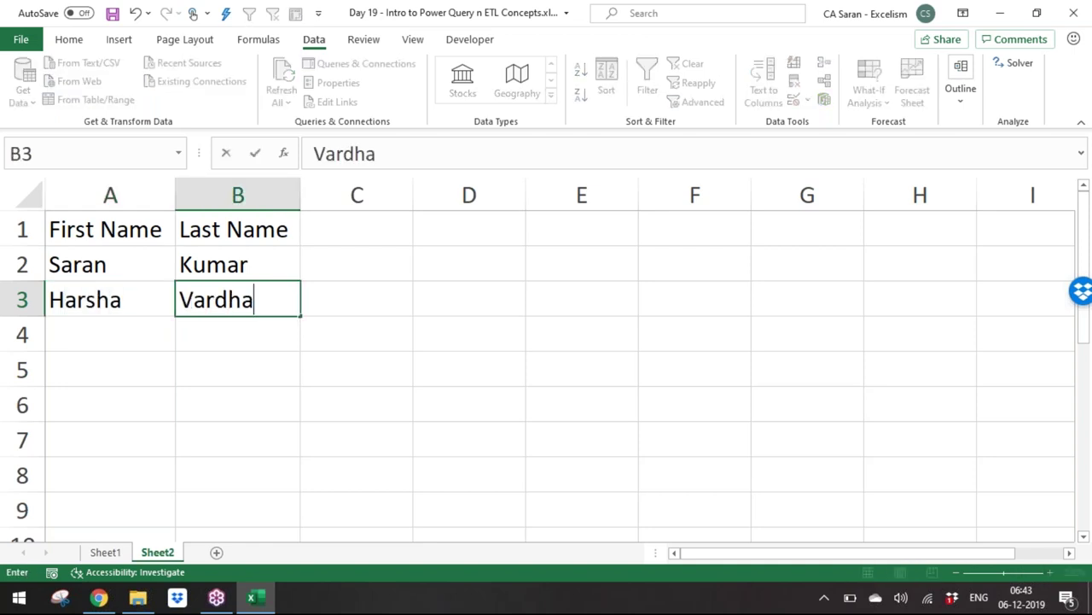
{"action": "key", "text": "Return"}
{"action": "left_click", "coordinate": [237, 300]}
{"action": "key", "text": "F2"}
{"action": "type", "text": "n"}
{"action": "key", "text": "Return"}
Step: Enter the remaining two first/last name pairs in rows 4 and 5
{"action": "left_click", "coordinate": [110, 335]}
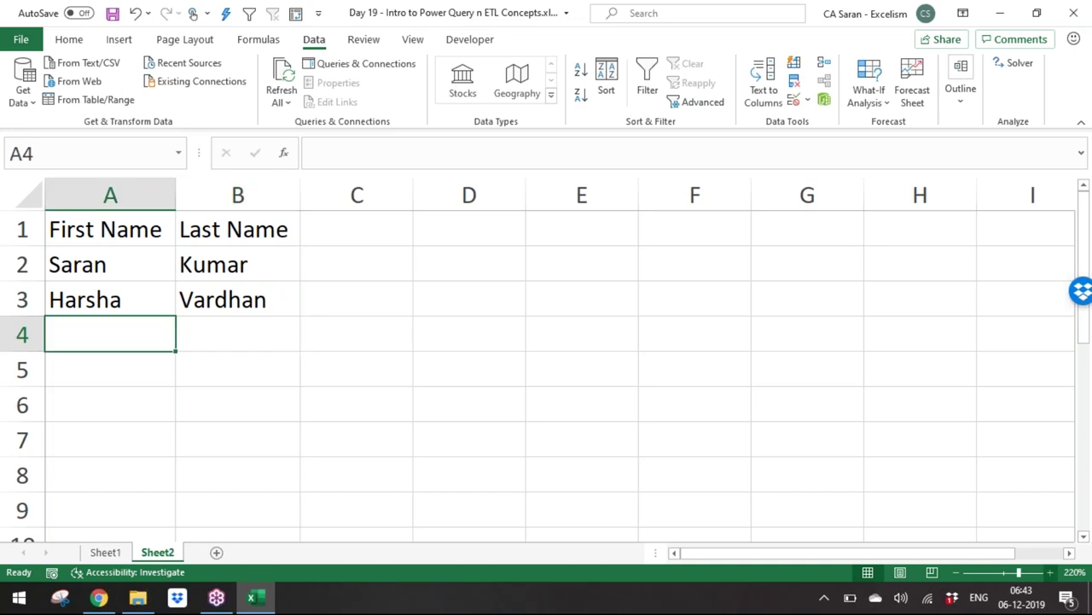
{"action": "key", "text": "Tab"}
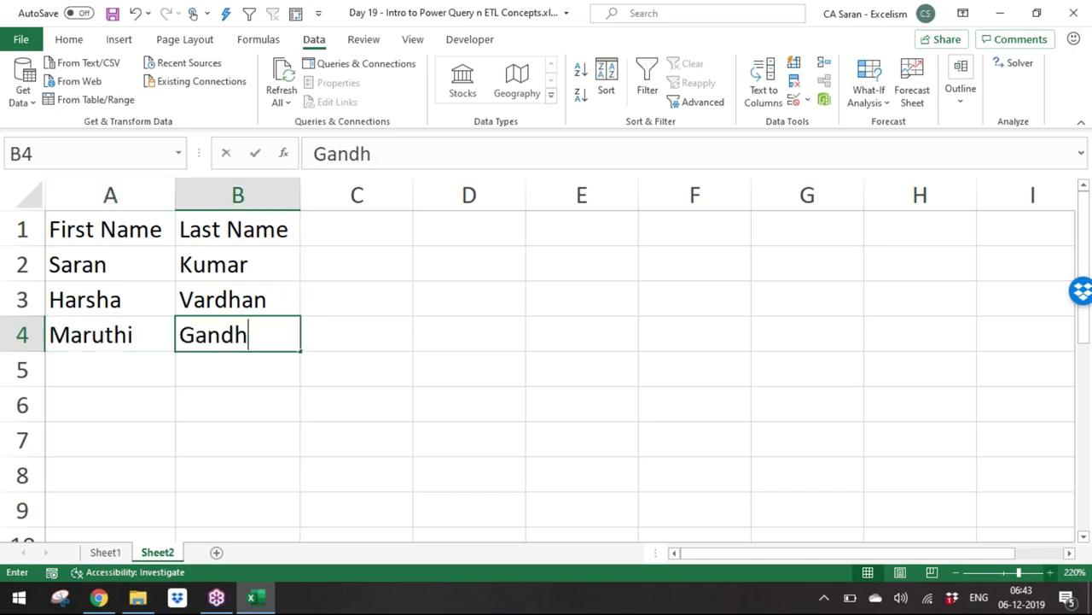
{"action": "key", "text": "Return"}
{"action": "key", "text": "Tab"}
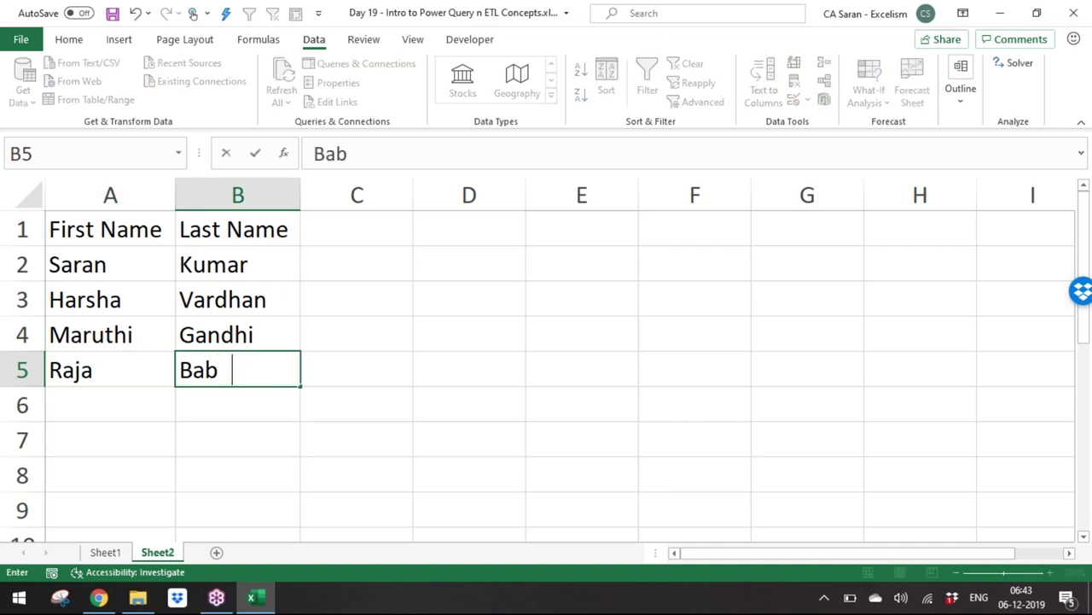
{"action": "key", "text": "Return"}
Step: Bold the two header cells, then reselect the header row from A1
{"action": "key", "text": "ctrl+Up"}
{"action": "key", "text": "ctrl+Up"}
{"action": "key", "text": "ctrl+shift+Right"}
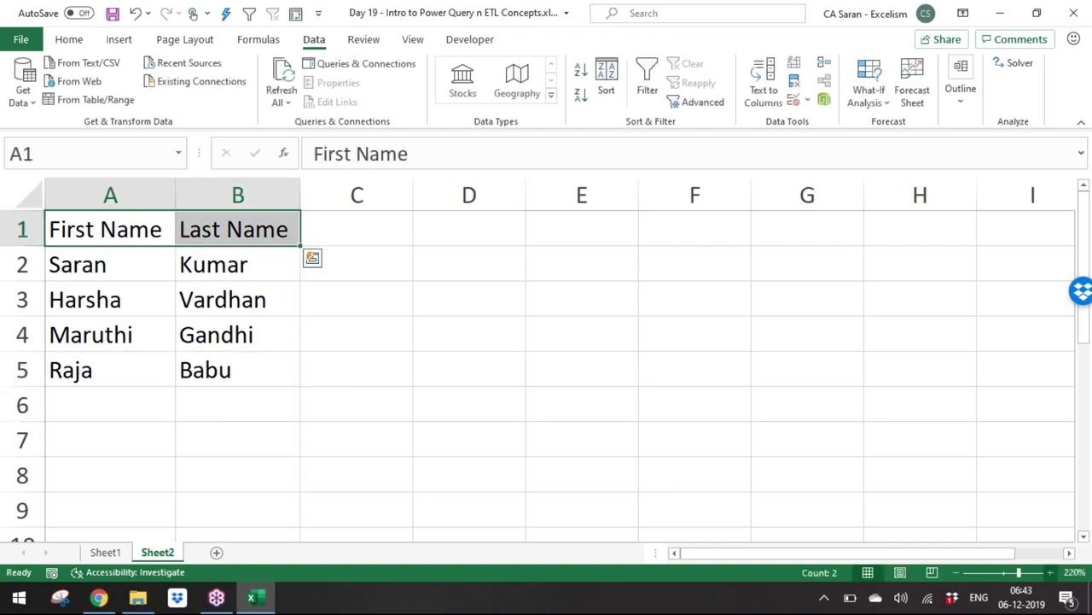
{"action": "key", "text": "ctrl+b"}
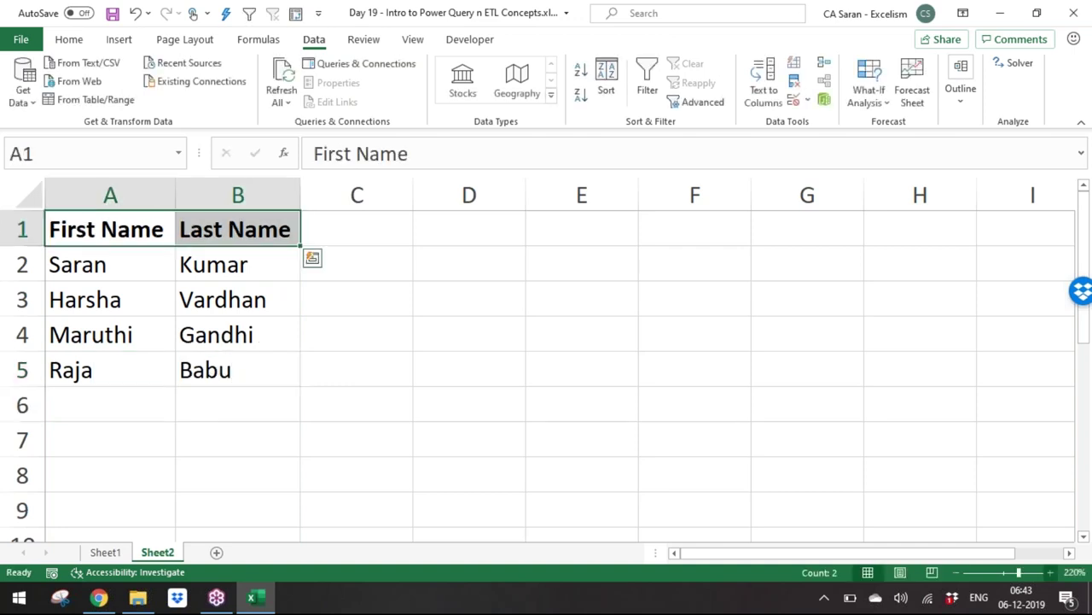
{"action": "key", "text": "Down"}
{"action": "key", "text": "shift+Right"}
{"action": "key", "text": "ctrl+shift+Down"}
{"action": "left_click", "coordinate": [469, 263]}
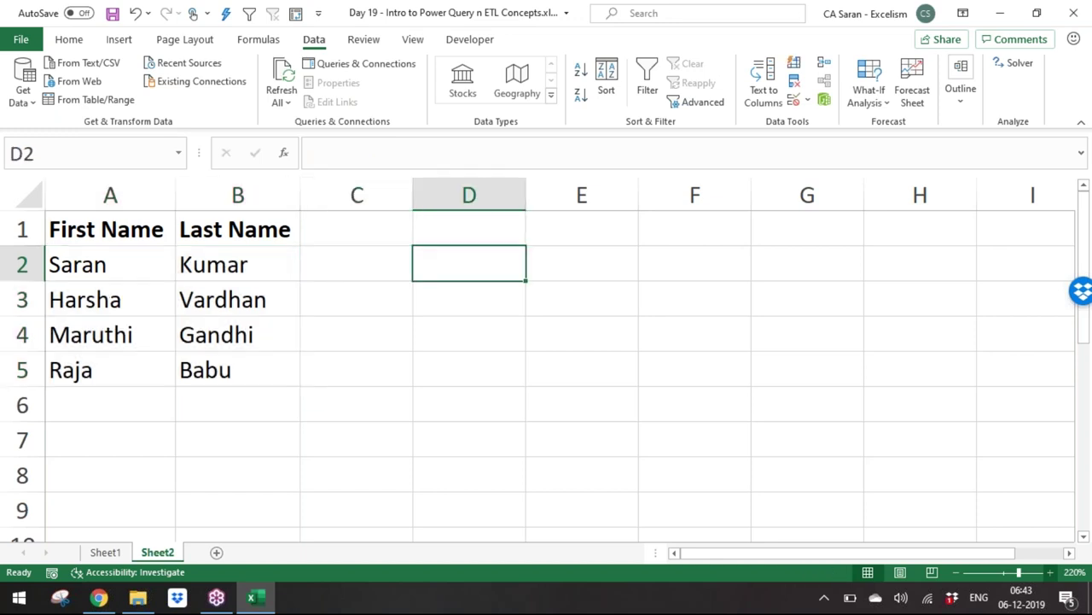
{"action": "key", "text": "Left"}
{"action": "key", "text": "Left"}
{"action": "key", "text": "ctrl+Home"}
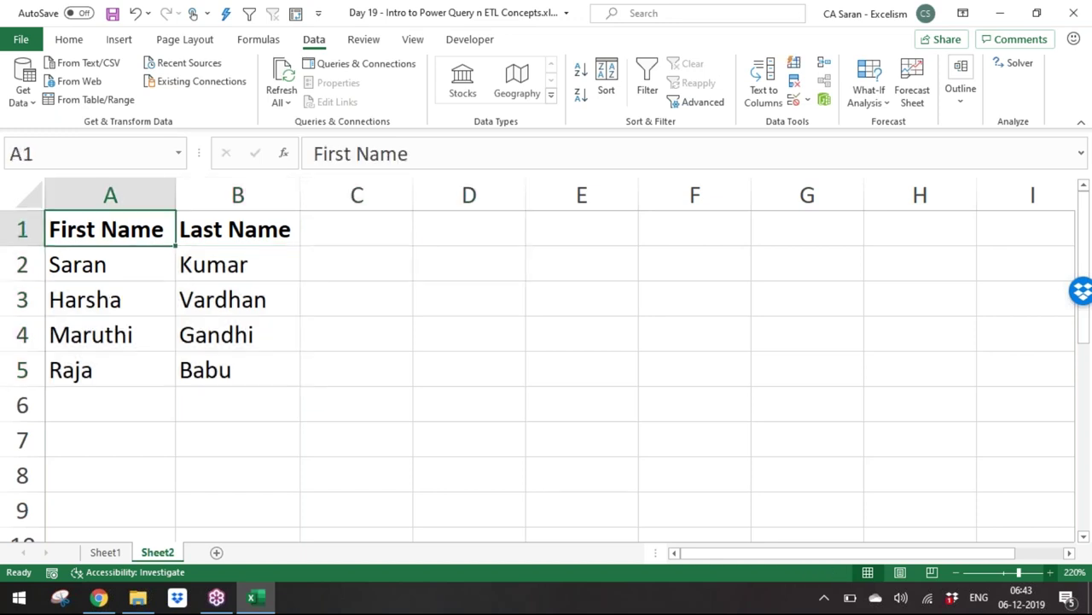
{"action": "key", "text": "shift+Right"}
Step: Format A1:B5 as a table with headers using a light banded table style
{"action": "key", "text": "ctrl+shift+Down"}
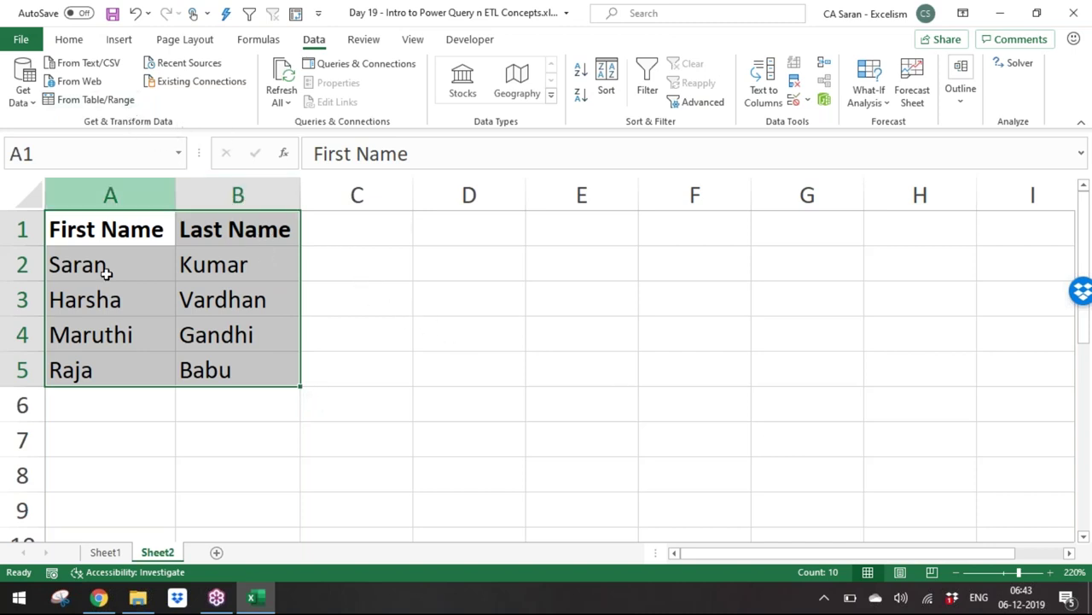
{"action": "left_click", "coordinate": [67, 40]}
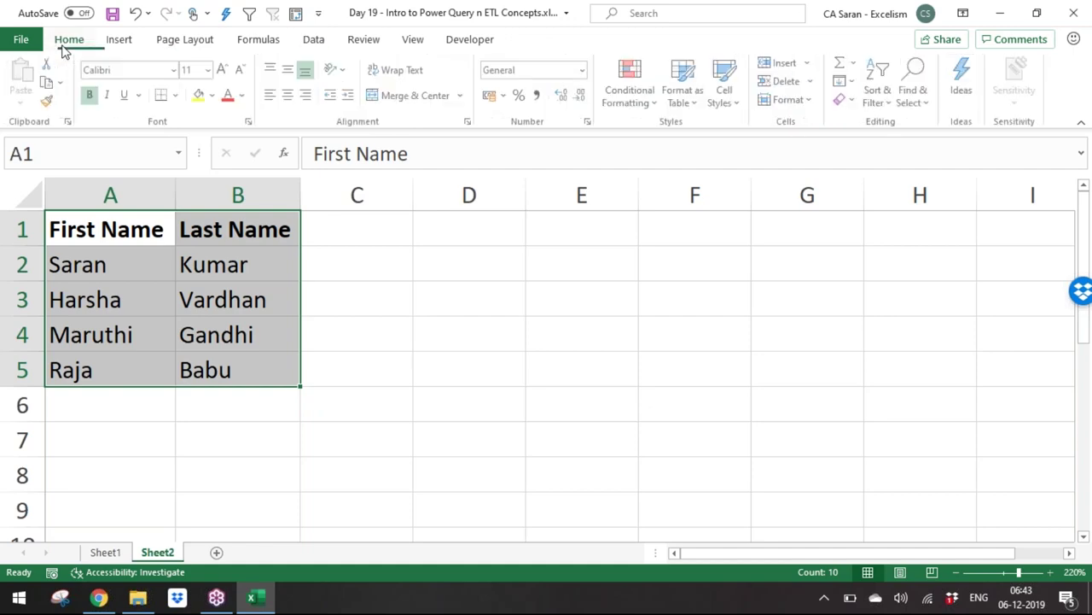
{"action": "left_click", "coordinate": [685, 92]}
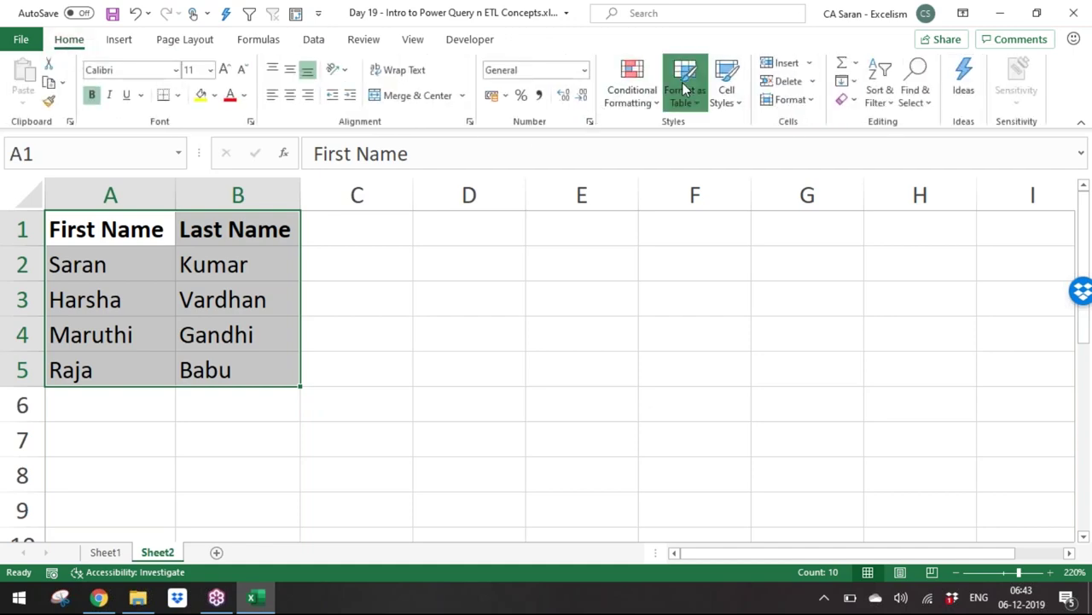
{"action": "left_click", "coordinate": [693, 168]}
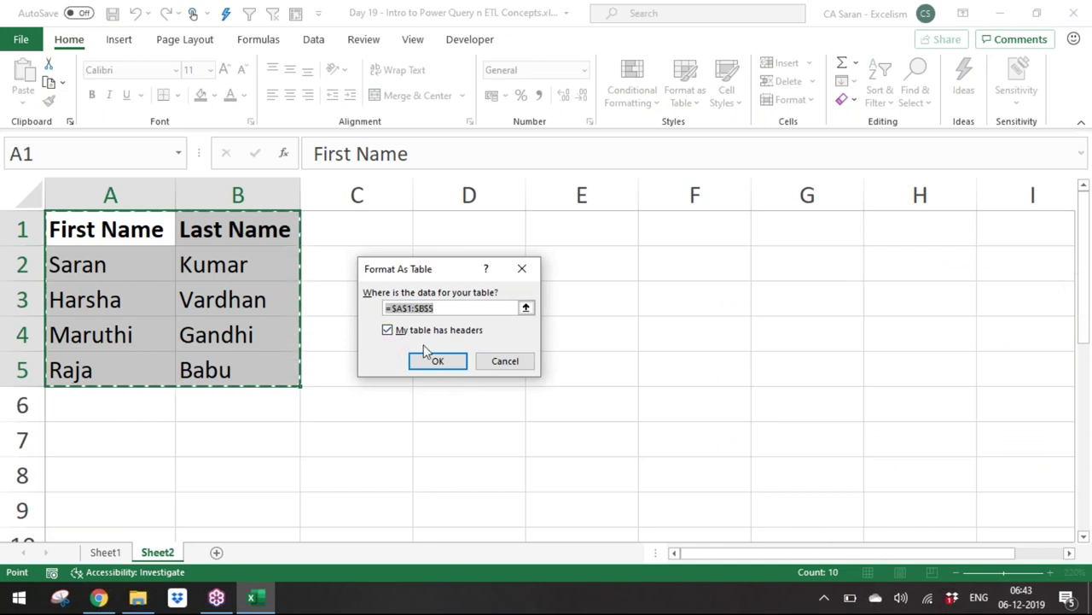
{"action": "left_click", "coordinate": [434, 361]}
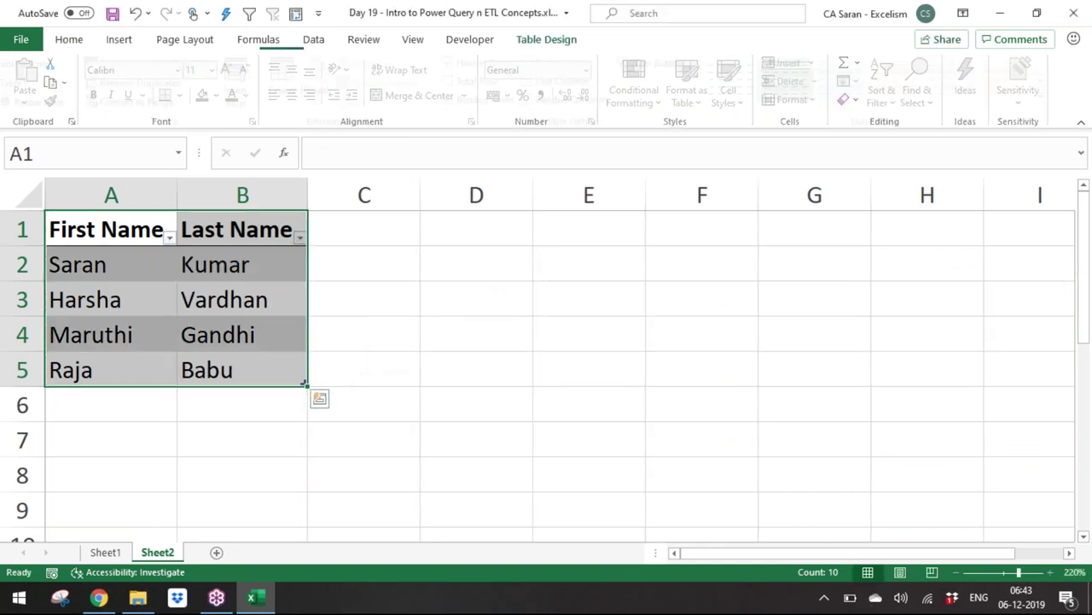
{"action": "double_click", "coordinate": [313, 39]}
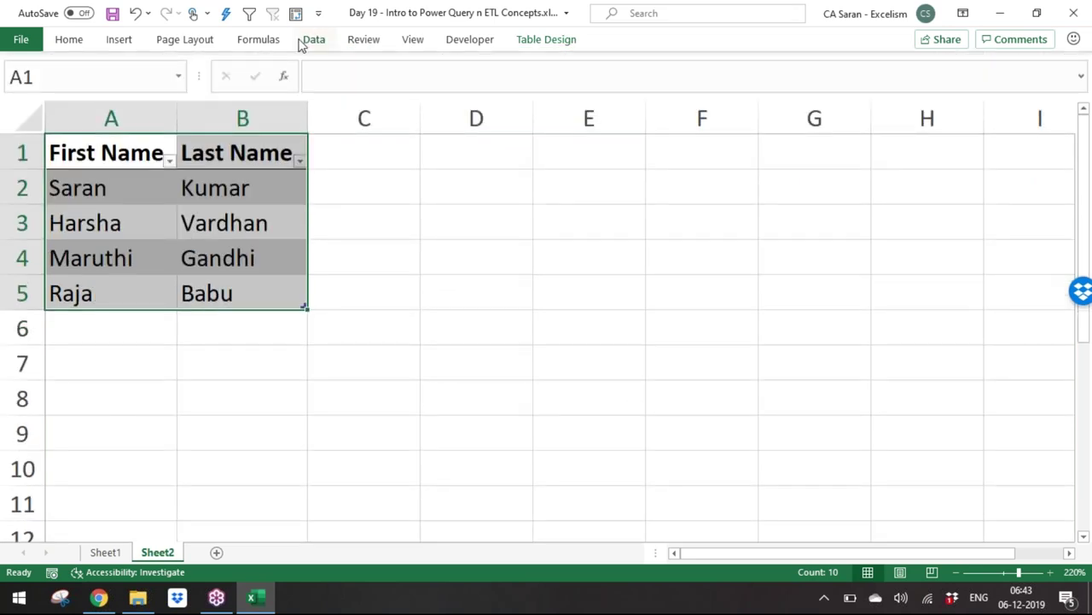
{"action": "double_click", "coordinate": [313, 40]}
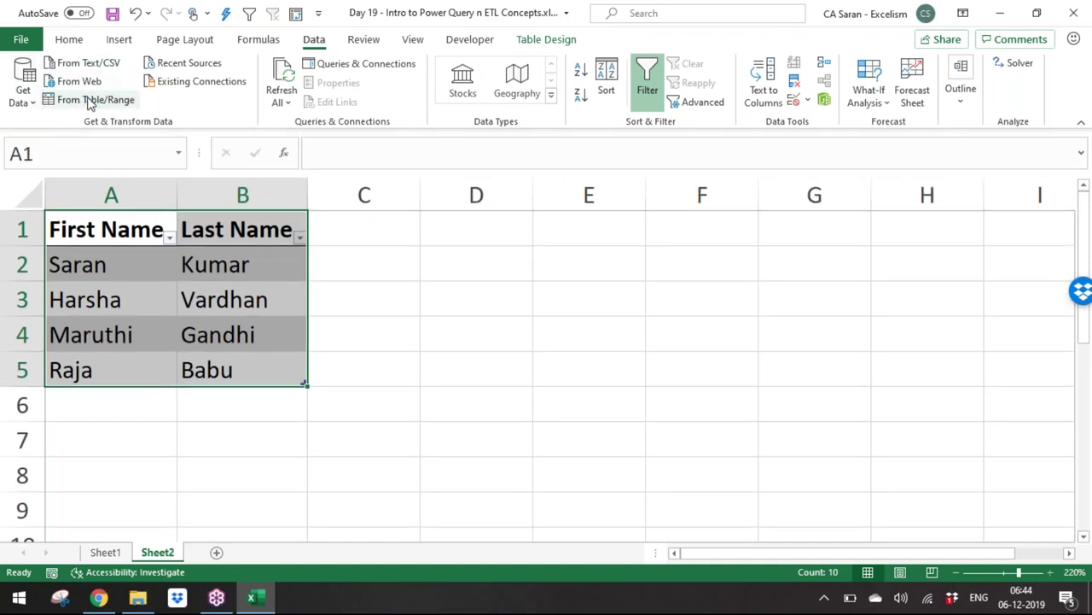
Step: Load the name table into a maximized Power Query Editor and compare the Source and Changed Type steps
{"action": "left_click", "coordinate": [89, 103]}
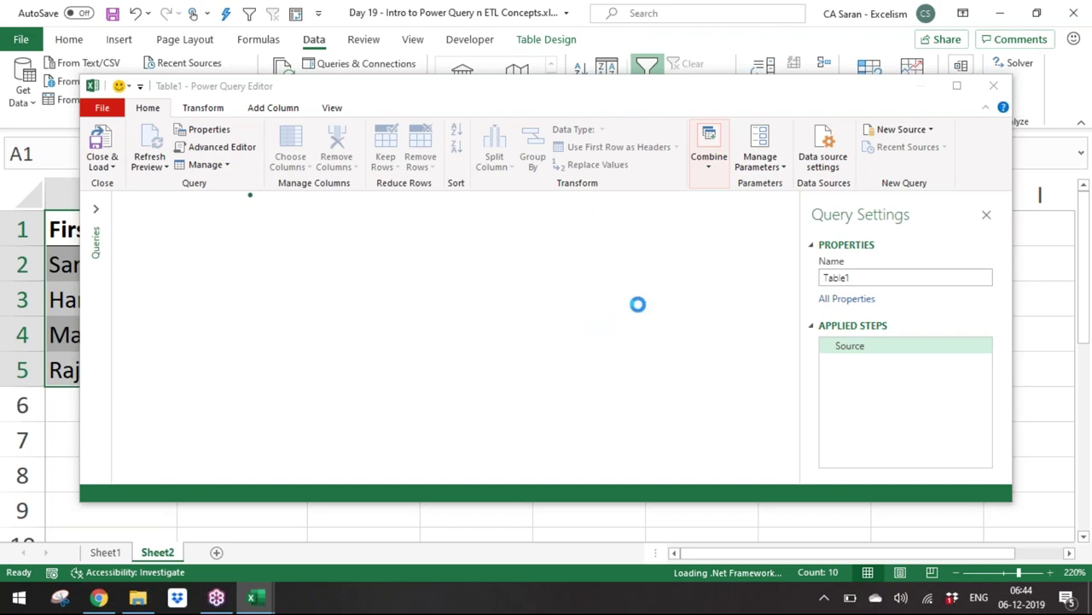
{"action": "left_click", "coordinate": [955, 90]}
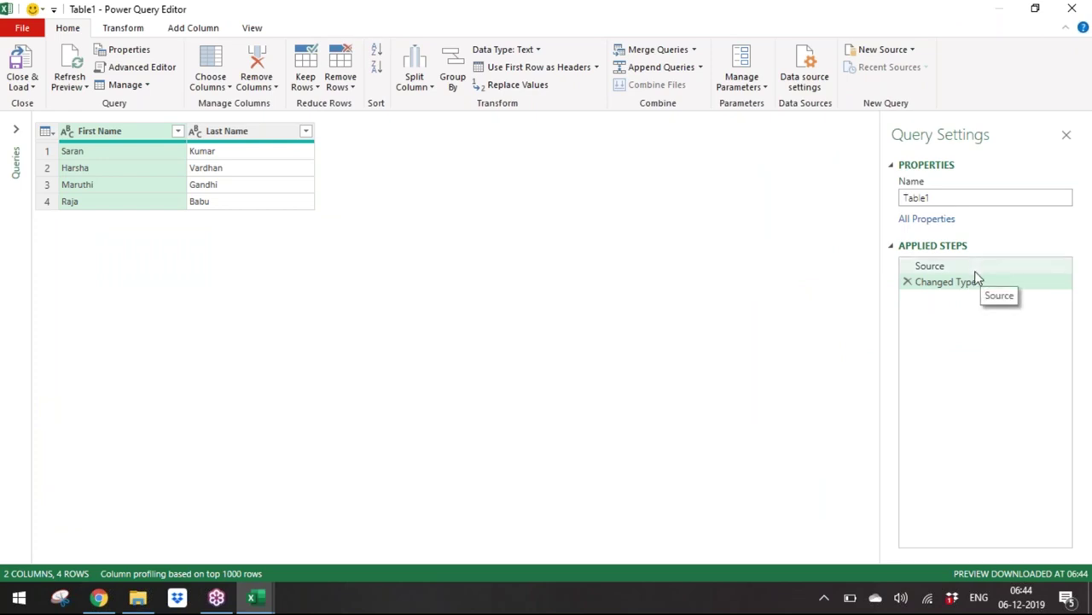
{"action": "left_click", "coordinate": [970, 269]}
{"action": "left_click", "coordinate": [973, 282]}
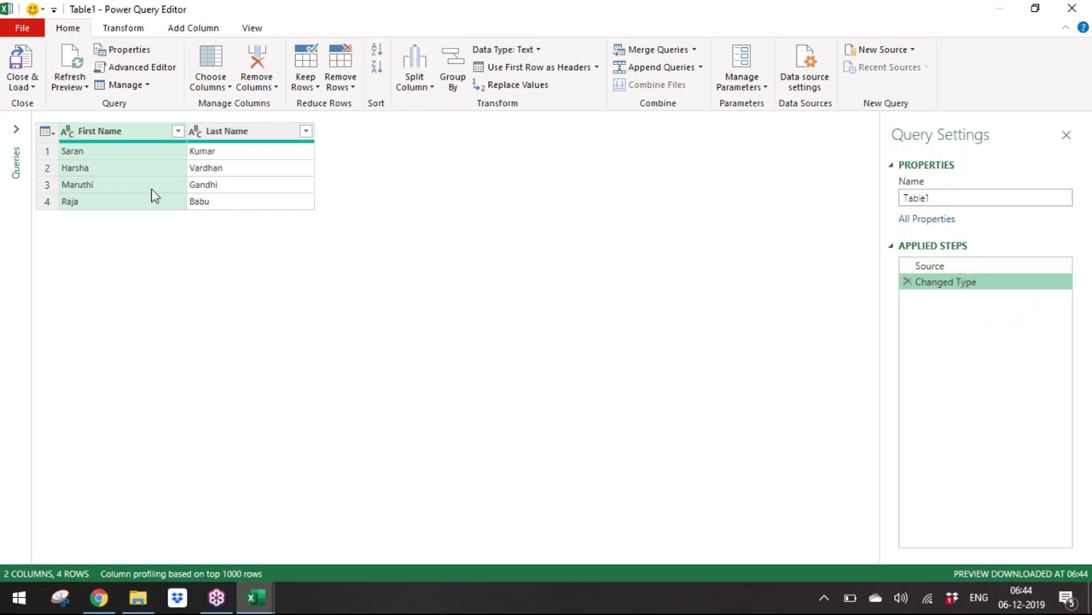
{"action": "left_click", "coordinate": [1036, 266]}
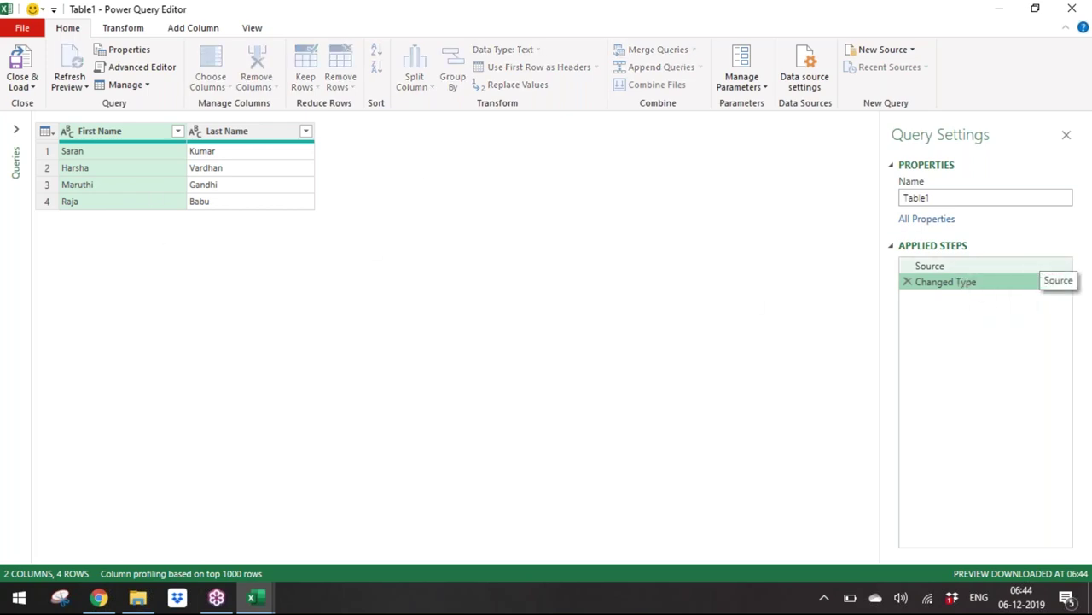
{"action": "left_click", "coordinate": [1026, 287]}
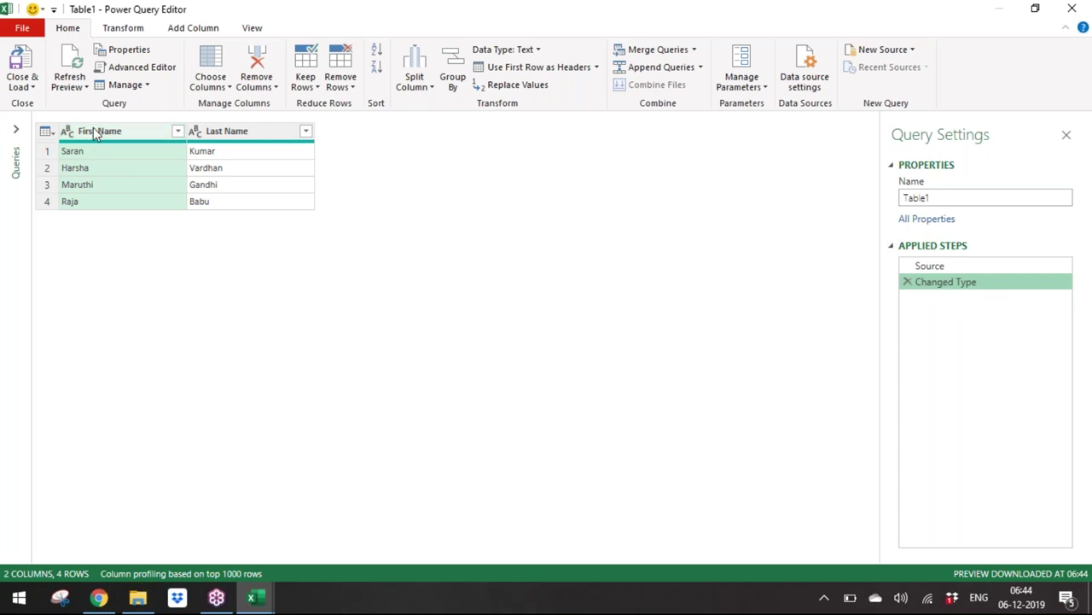
Step: Select the Last Name column and preview the Split Column and Group By options without applying them
{"action": "left_click", "coordinate": [240, 136]}
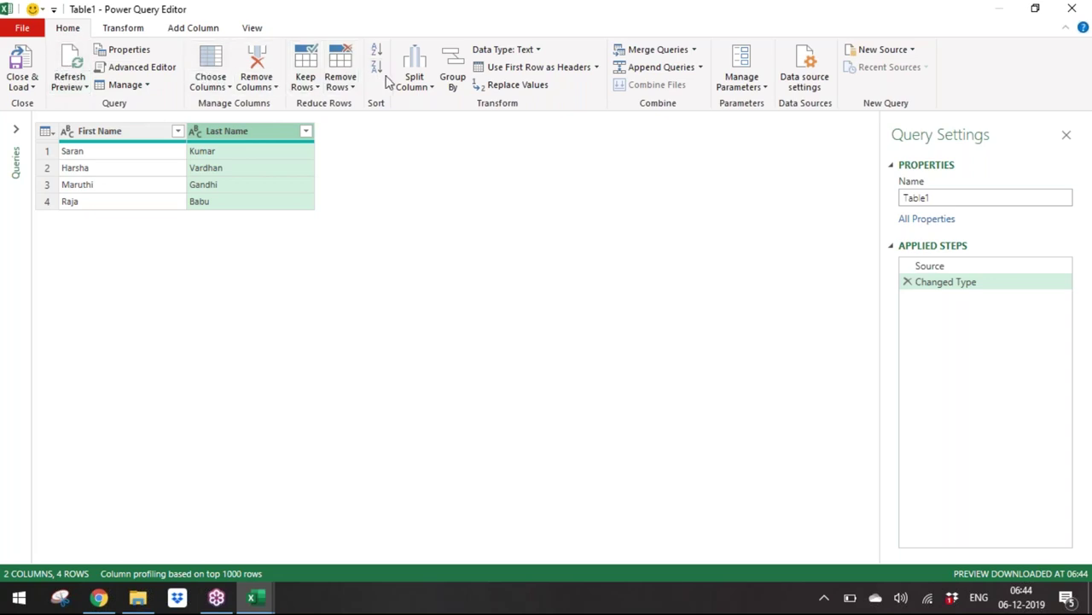
{"action": "left_click", "coordinate": [419, 86]}
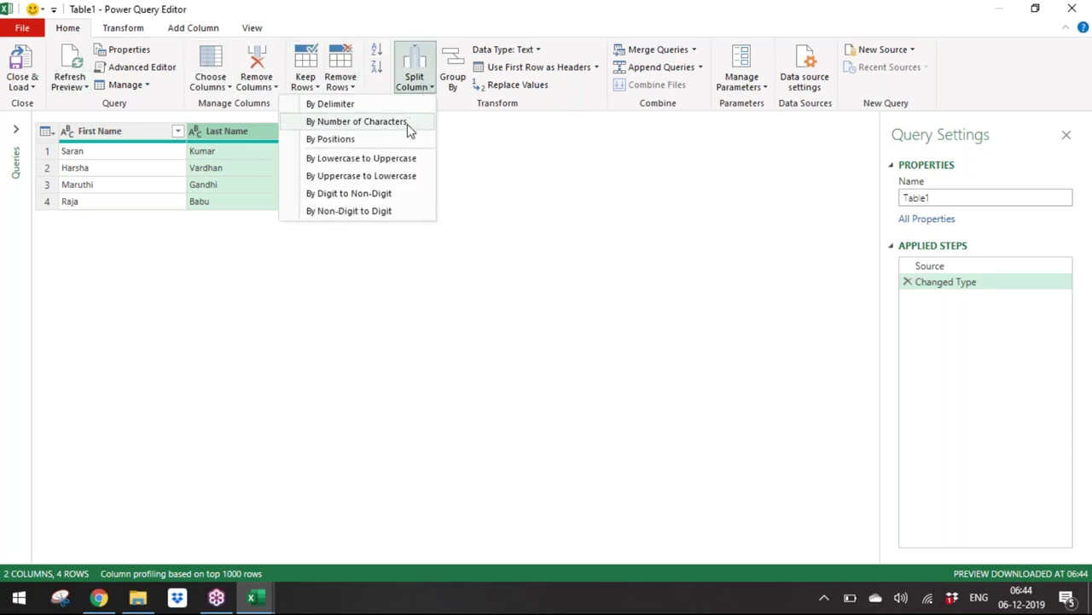
{"action": "left_click", "coordinate": [455, 85]}
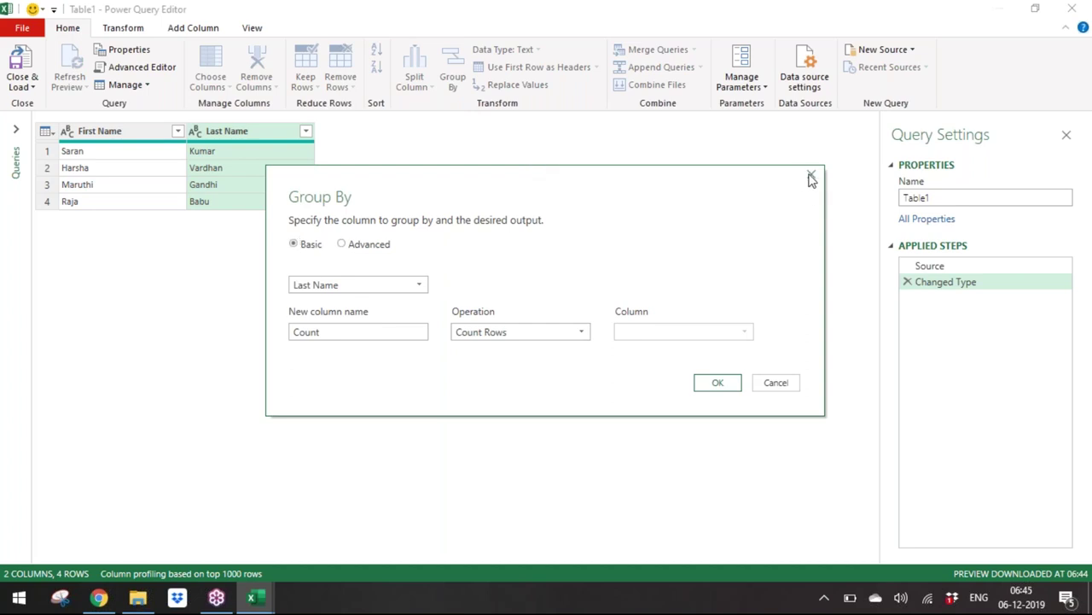
{"action": "left_click", "coordinate": [811, 177]}
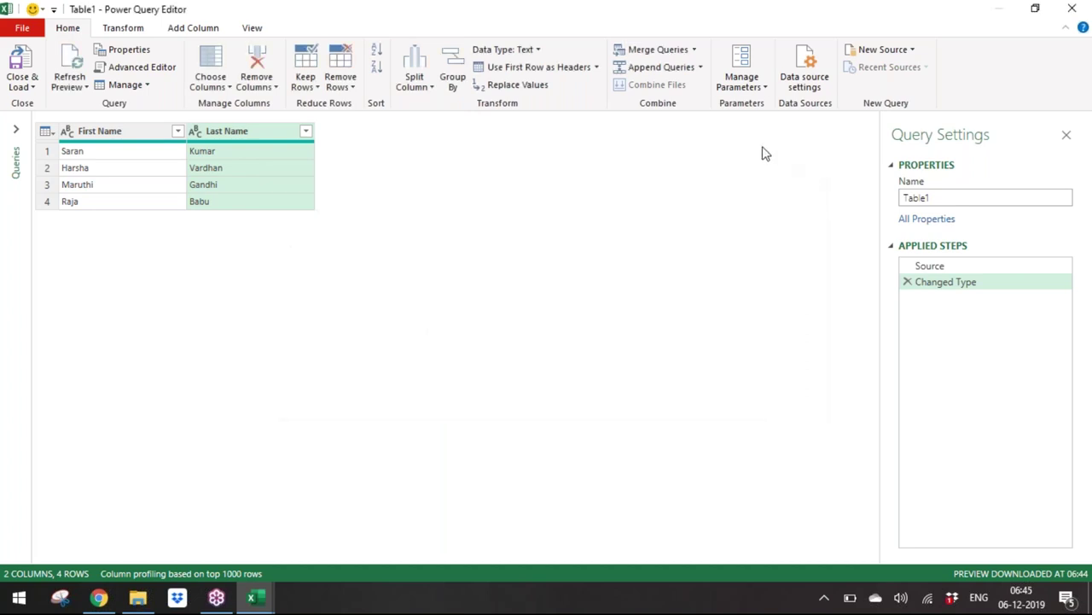
{"action": "left_click", "coordinate": [124, 27]}
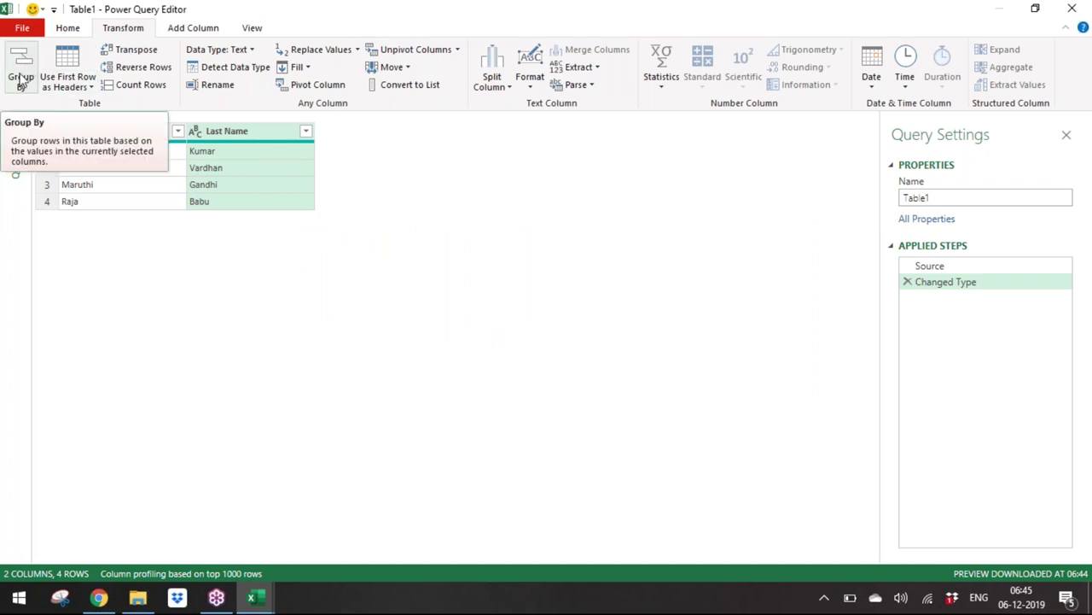
{"action": "left_click", "coordinate": [70, 89]}
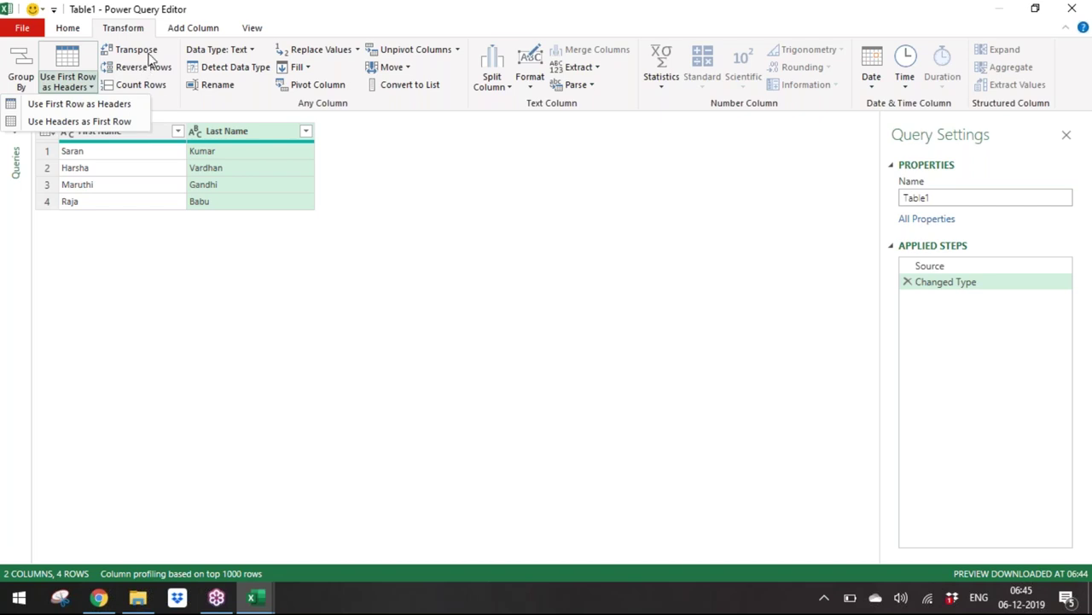
{"action": "left_click", "coordinate": [178, 86]}
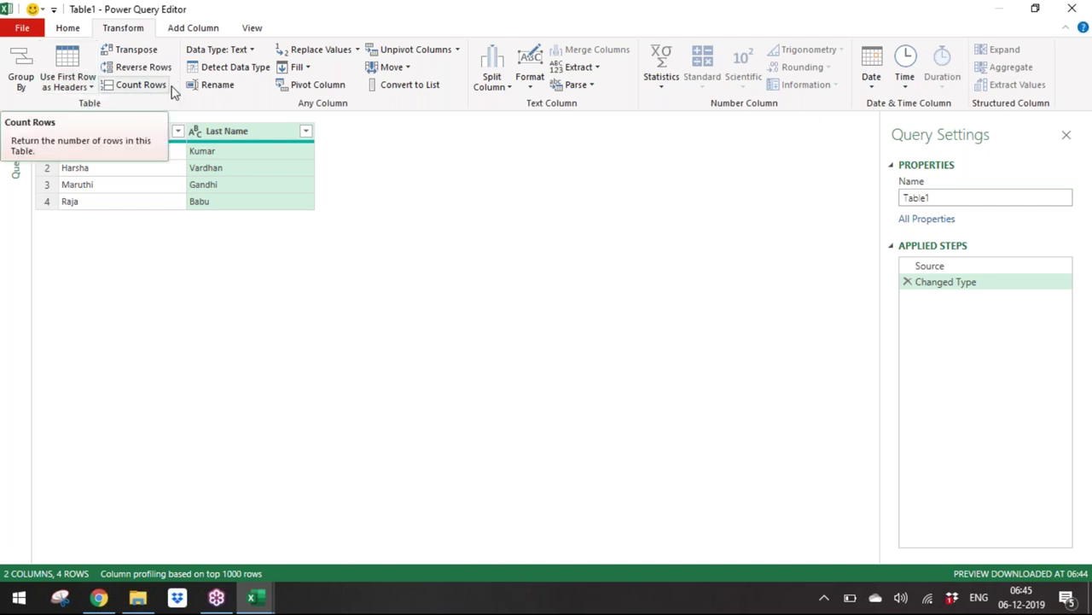
{"action": "left_click", "coordinate": [310, 68]}
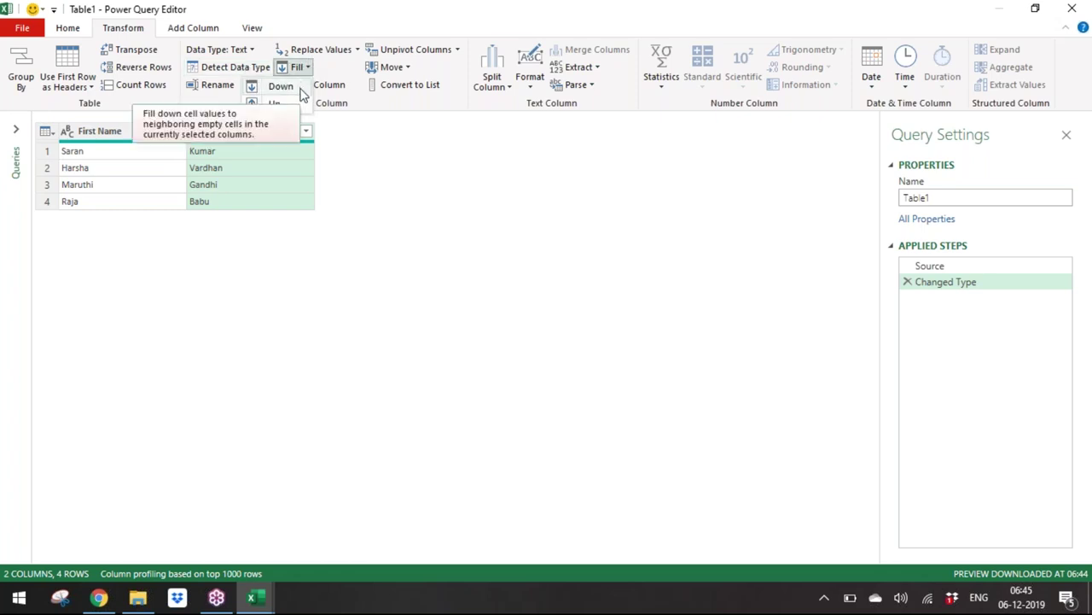
{"action": "left_click", "coordinate": [417, 106]}
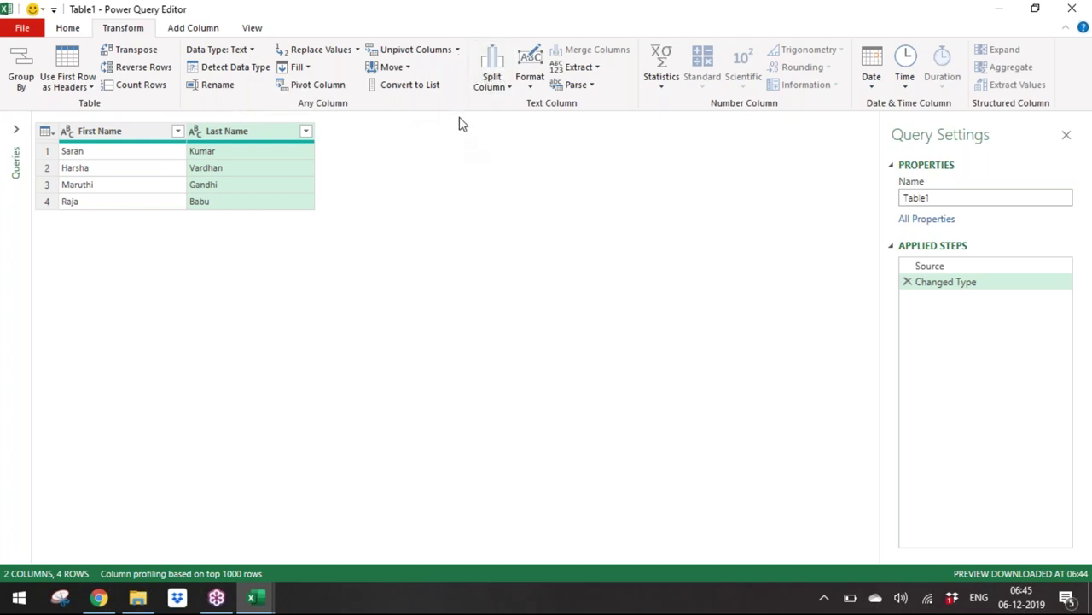
{"action": "left_click", "coordinate": [356, 51]}
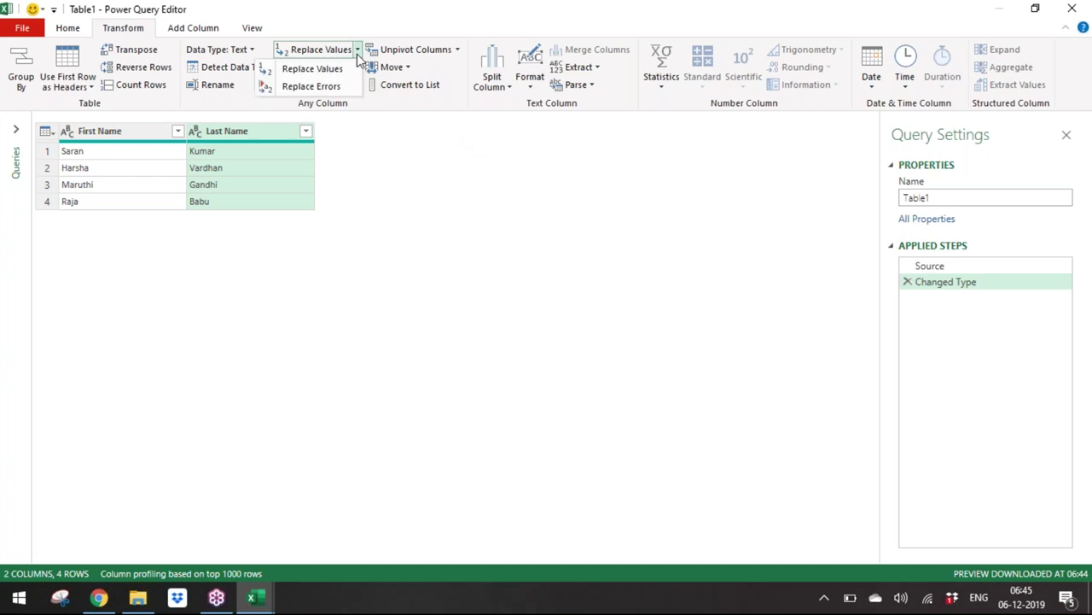
{"action": "left_click", "coordinate": [445, 109]}
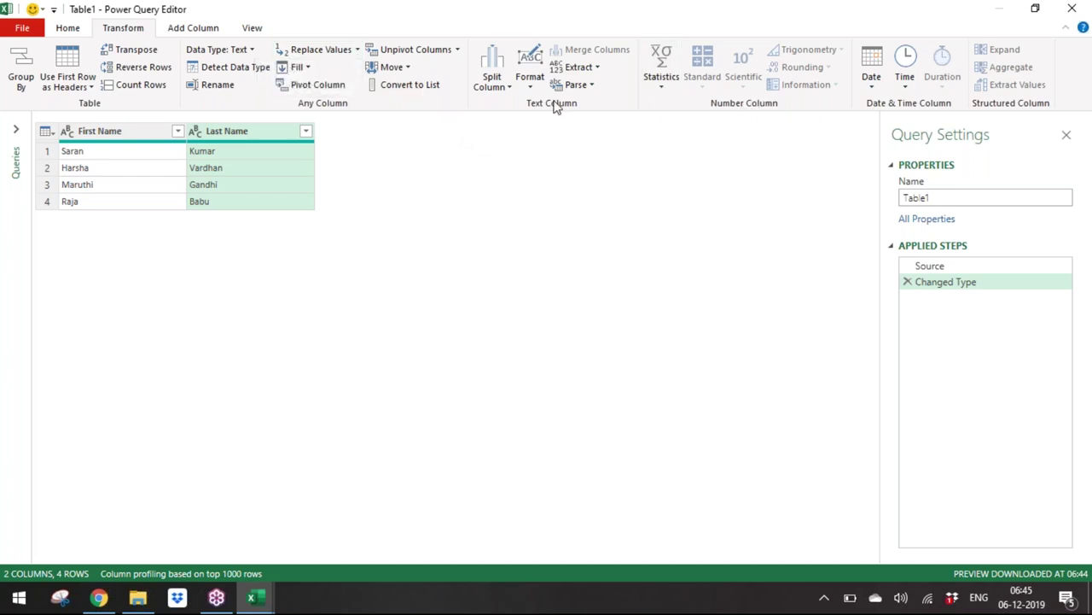
{"action": "left_click", "coordinate": [528, 85]}
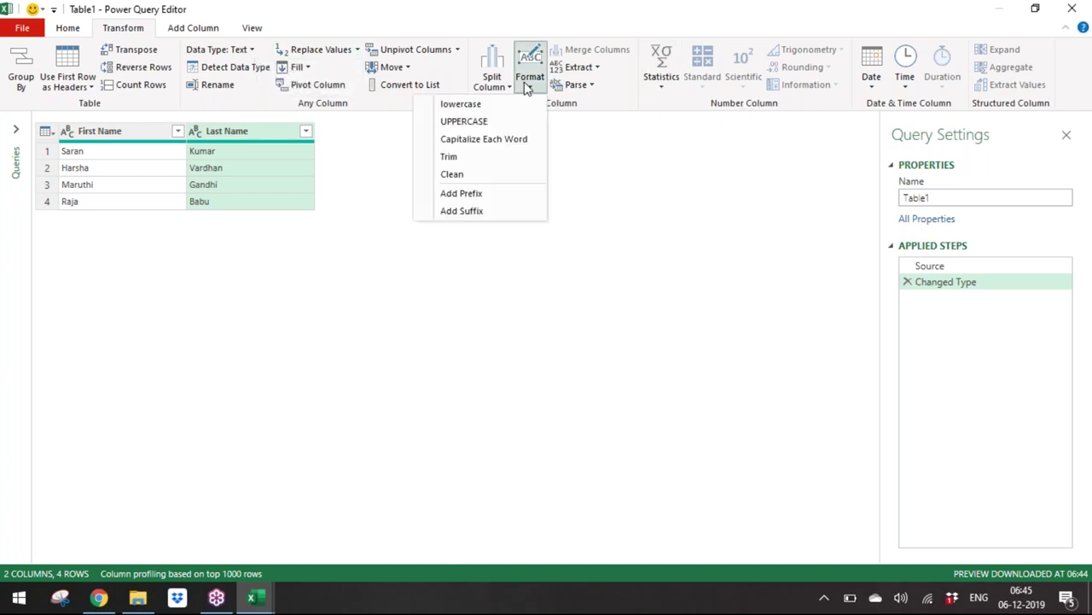
{"action": "left_click", "coordinate": [624, 107]}
{"action": "left_click", "coordinate": [494, 81]}
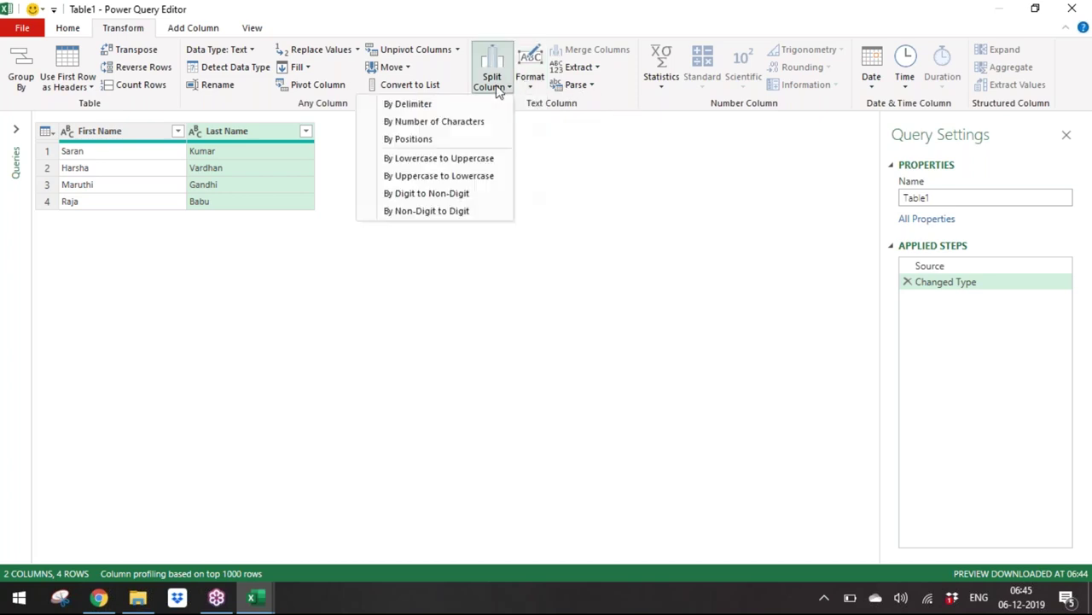
{"action": "left_click", "coordinate": [611, 97]}
{"action": "left_click", "coordinate": [591, 87]}
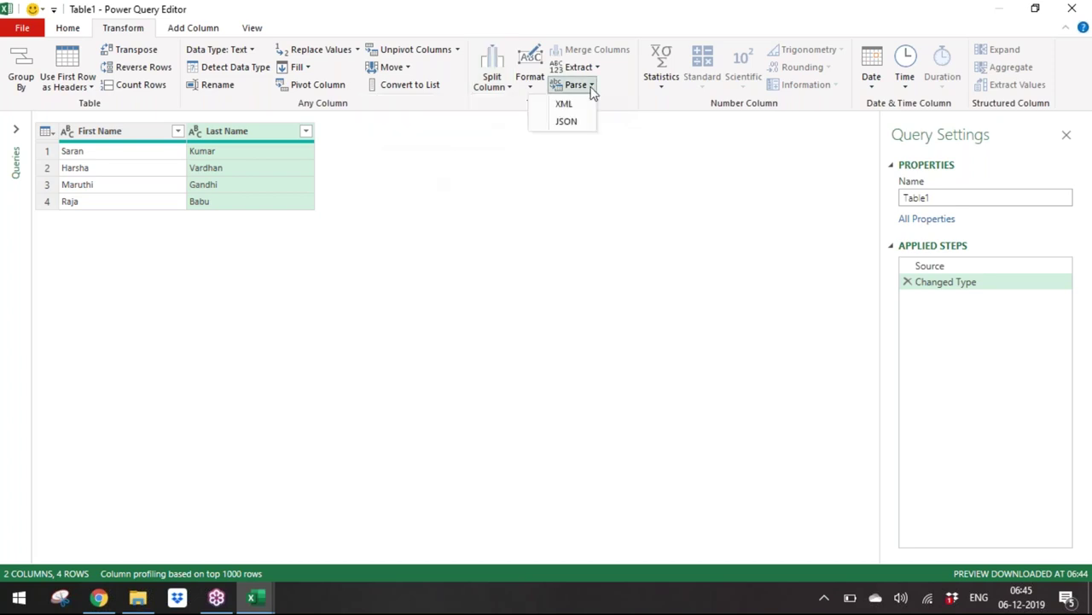
{"action": "left_click", "coordinate": [639, 103]}
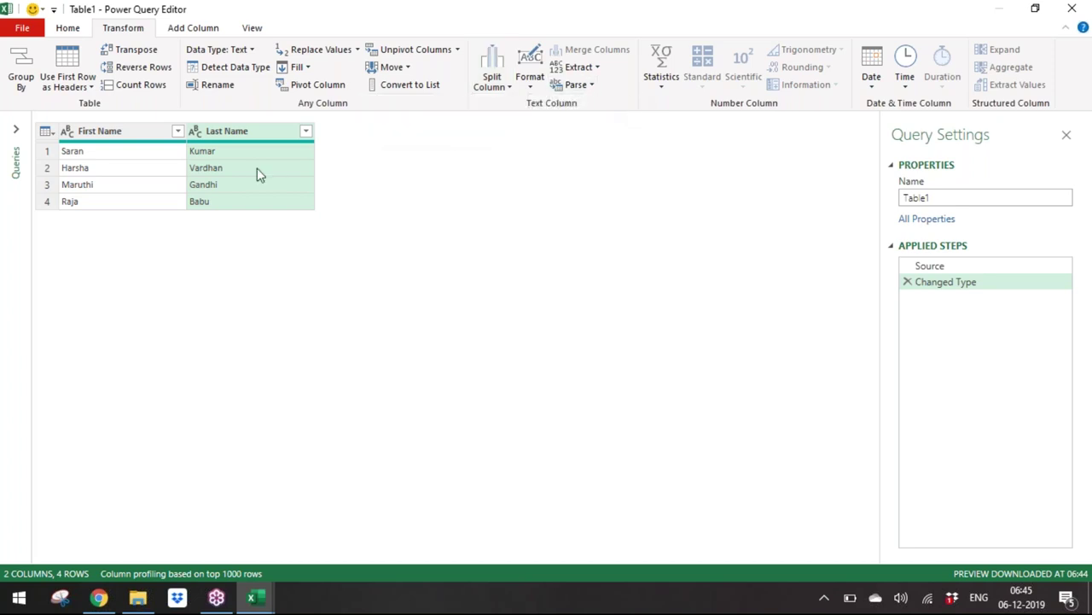
{"action": "left_click", "coordinate": [129, 135]}
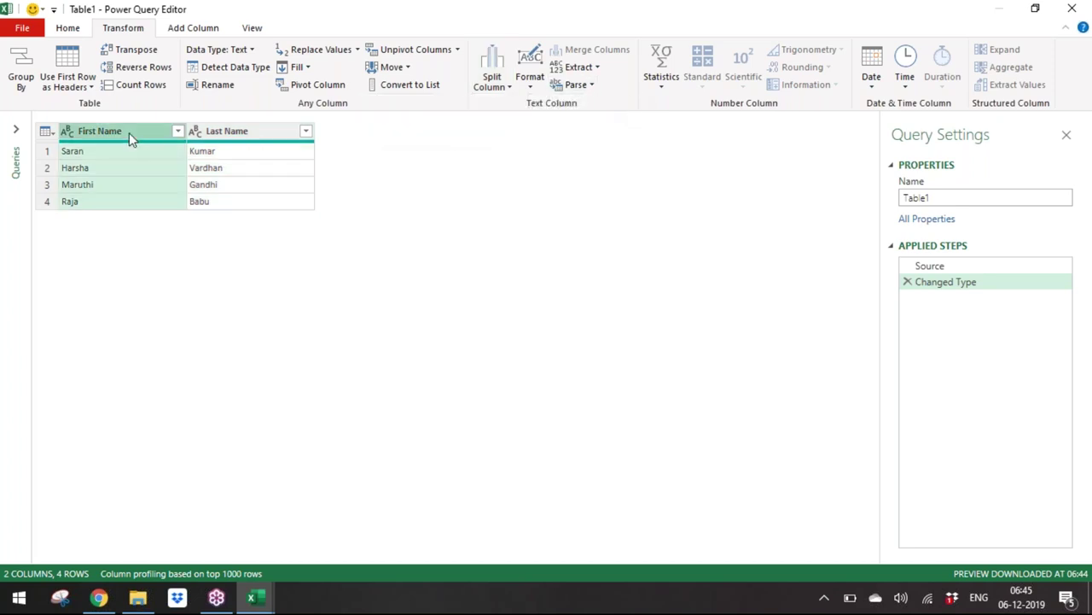
{"action": "left_click", "coordinate": [269, 134], "text": "ctrl"}
Step: Merge both name columns into 'Full Name' using a custom '-' separator
{"action": "right_click", "coordinate": [267, 130]}
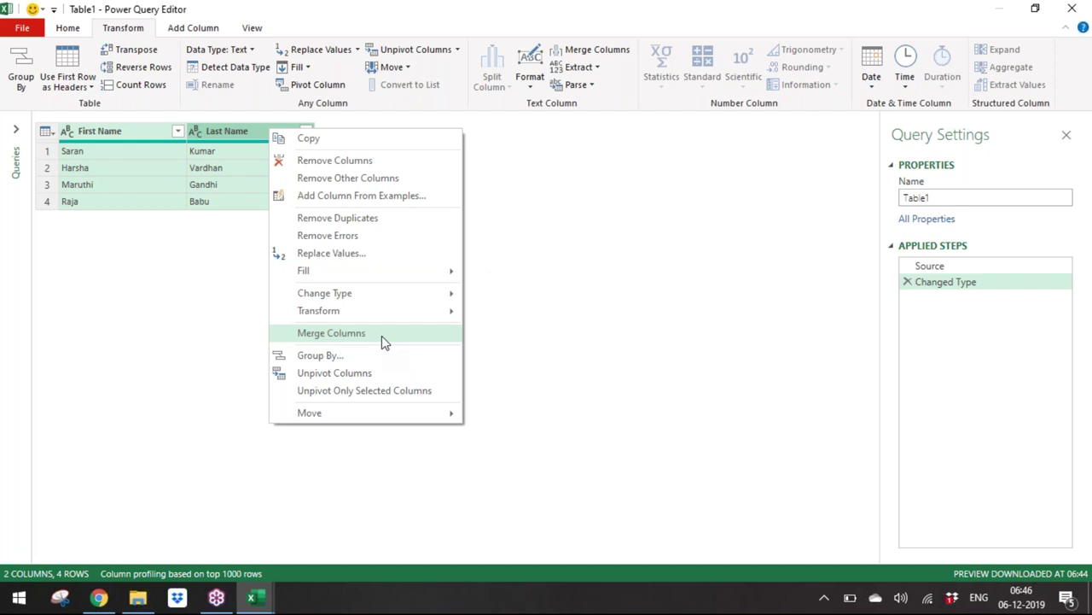
{"action": "left_click", "coordinate": [381, 336]}
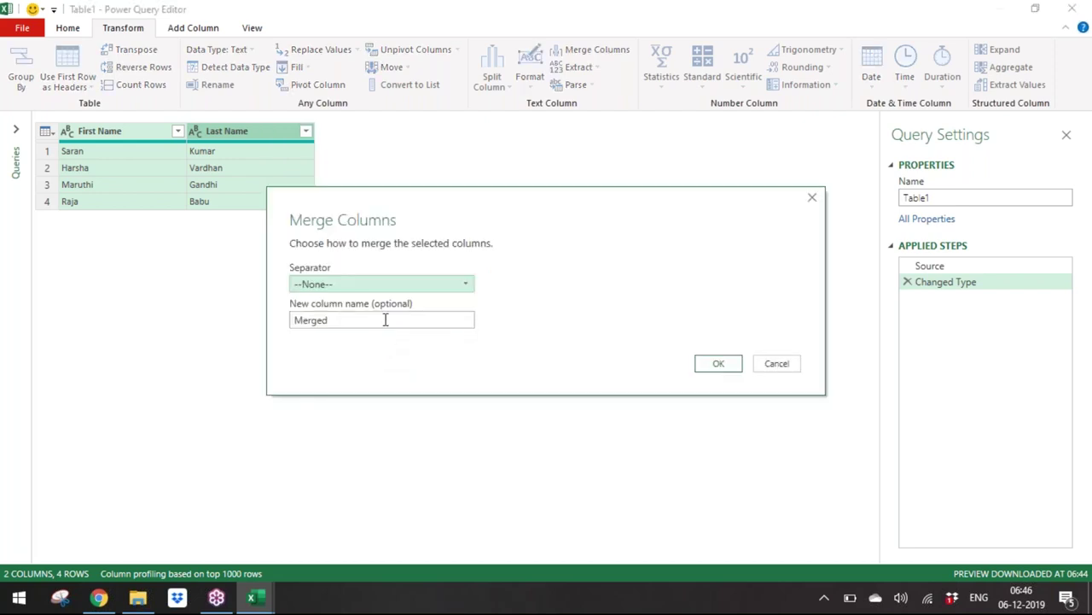
{"action": "left_click", "coordinate": [421, 288]}
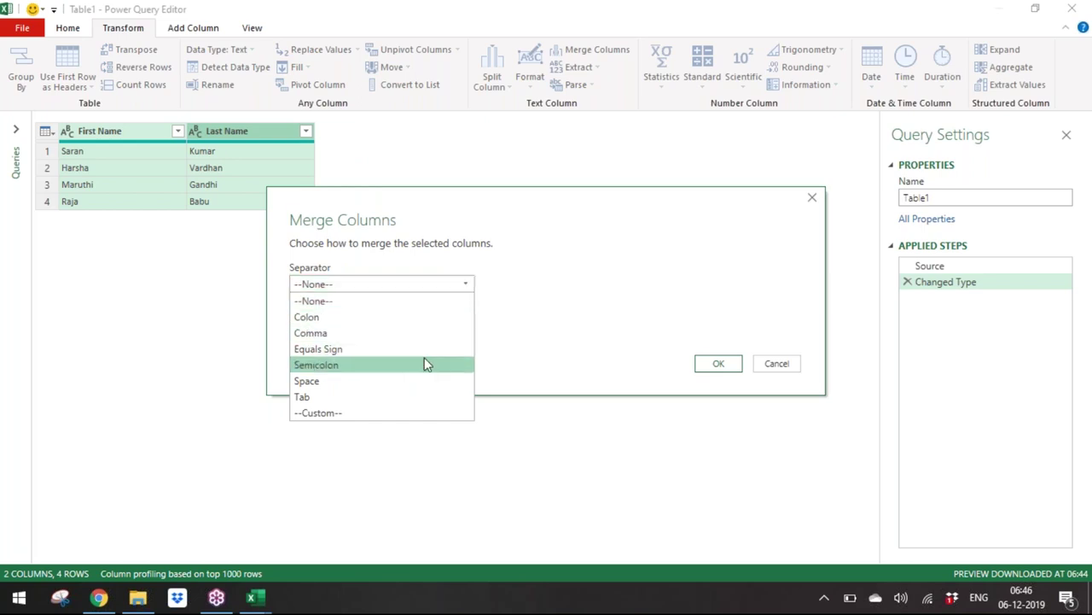
{"action": "left_click", "coordinate": [438, 427]}
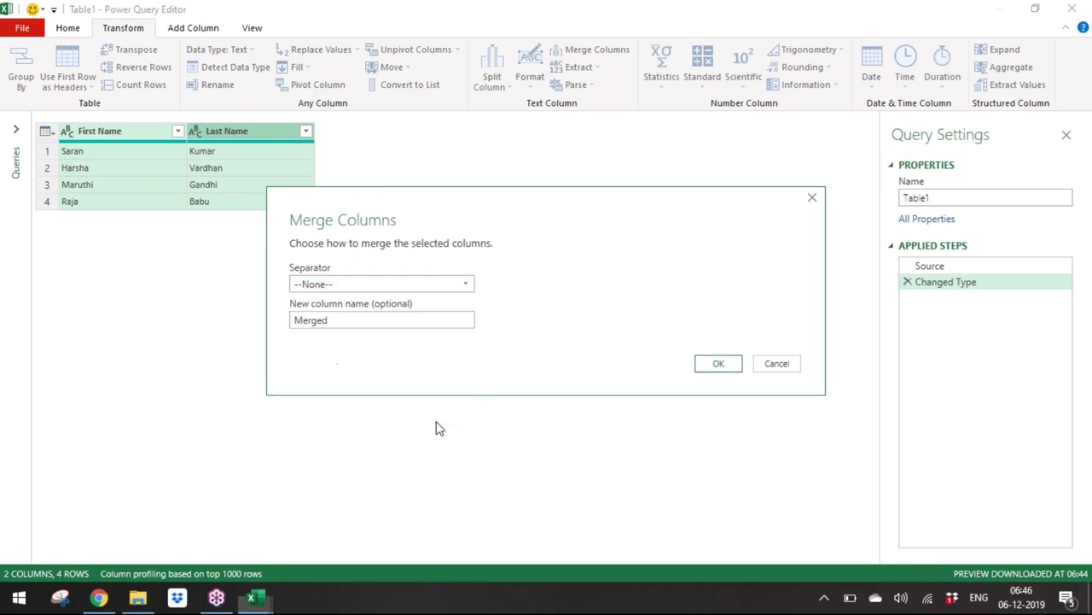
{"action": "left_click", "coordinate": [417, 286]}
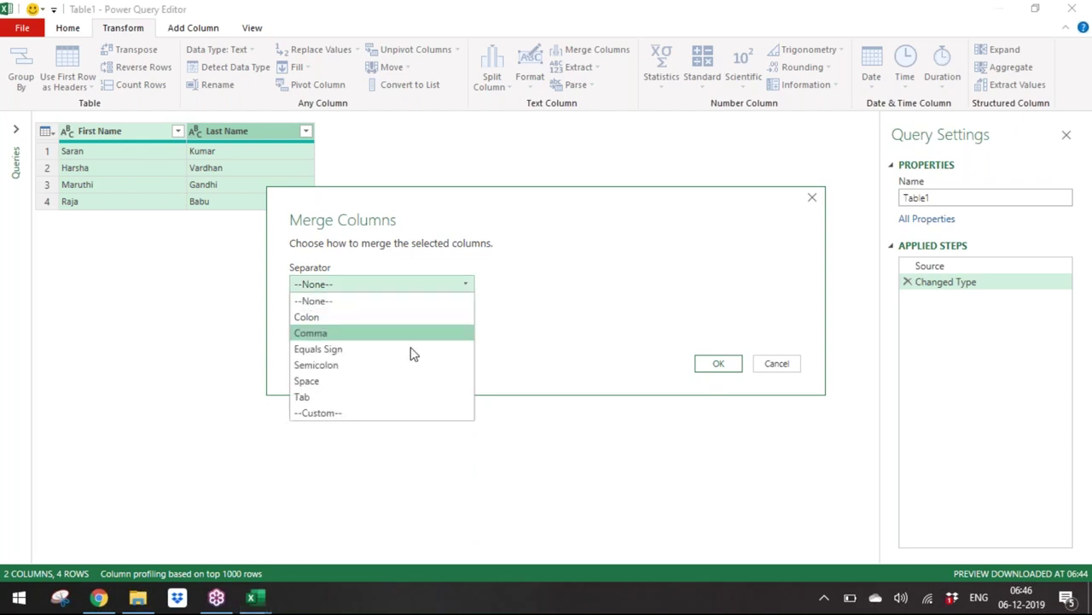
{"action": "left_click", "coordinate": [405, 413]}
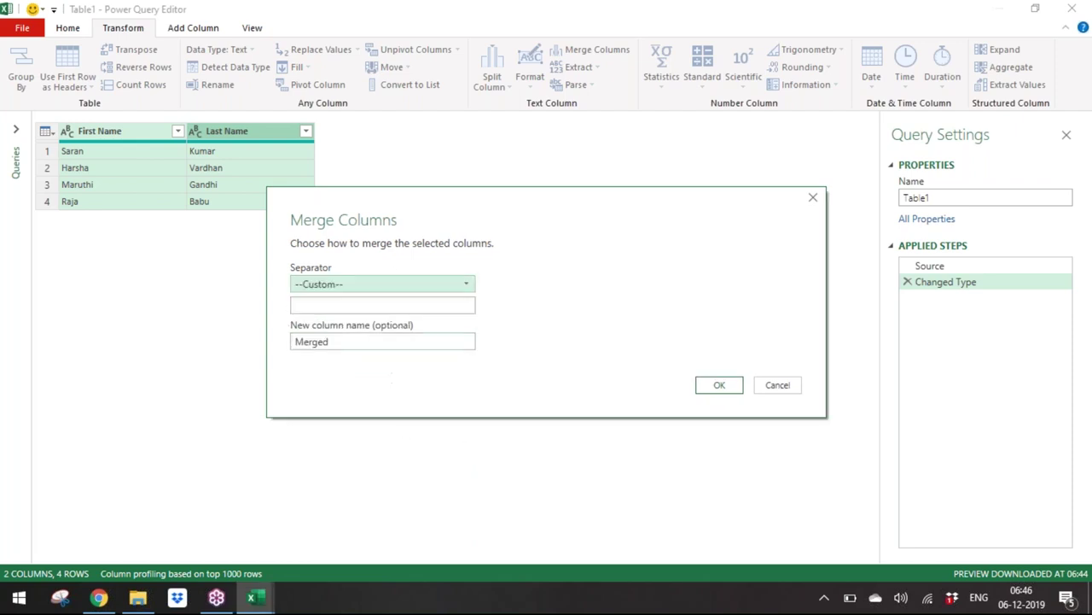
{"action": "left_click", "coordinate": [380, 312]}
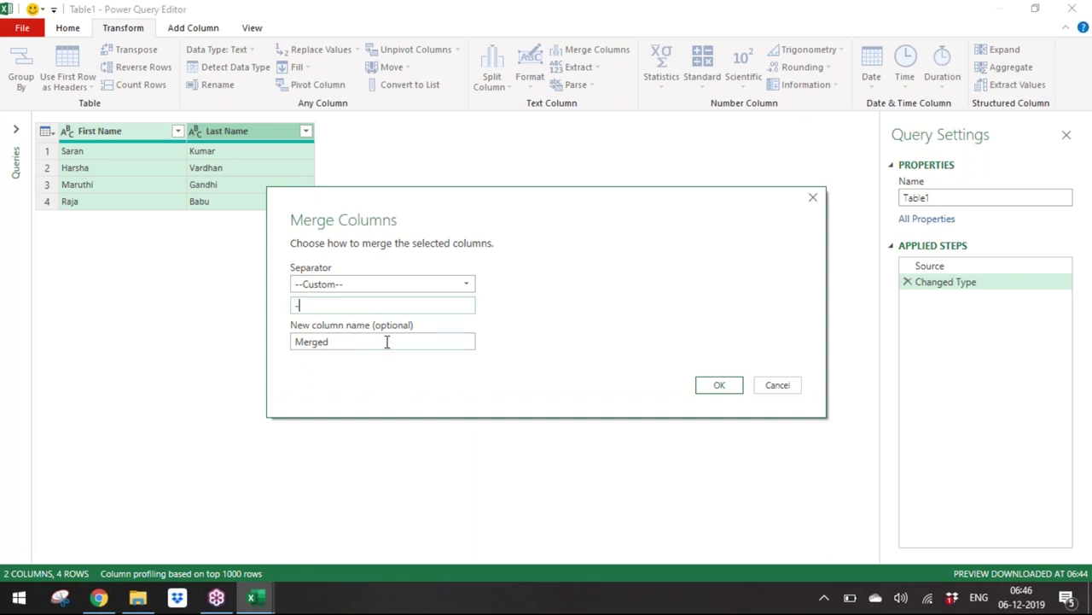
{"action": "key", "text": "Tab"}
{"action": "type", "text": "Ful"}
{"action": "left_click", "coordinate": [719, 386]}
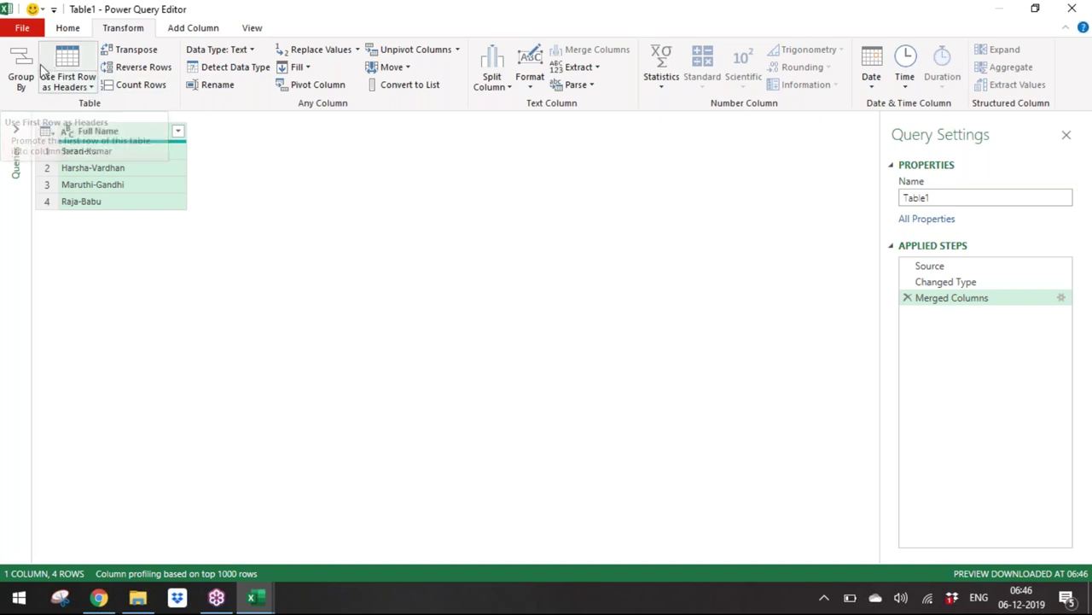
Step: Show the Close & Load dropdown options on the Home tab
{"action": "left_click", "coordinate": [68, 27]}
{"action": "left_click", "coordinate": [26, 86]}
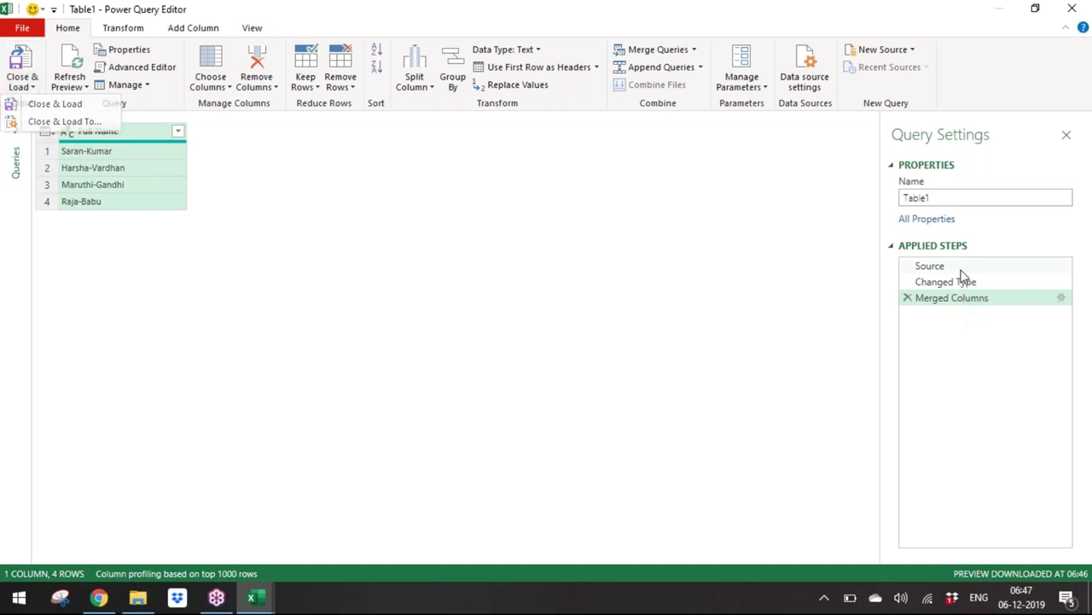
Step: Review the Source, Changed Type and Merged Columns steps, then delete the Merged Columns step
{"action": "left_click", "coordinate": [947, 268]}
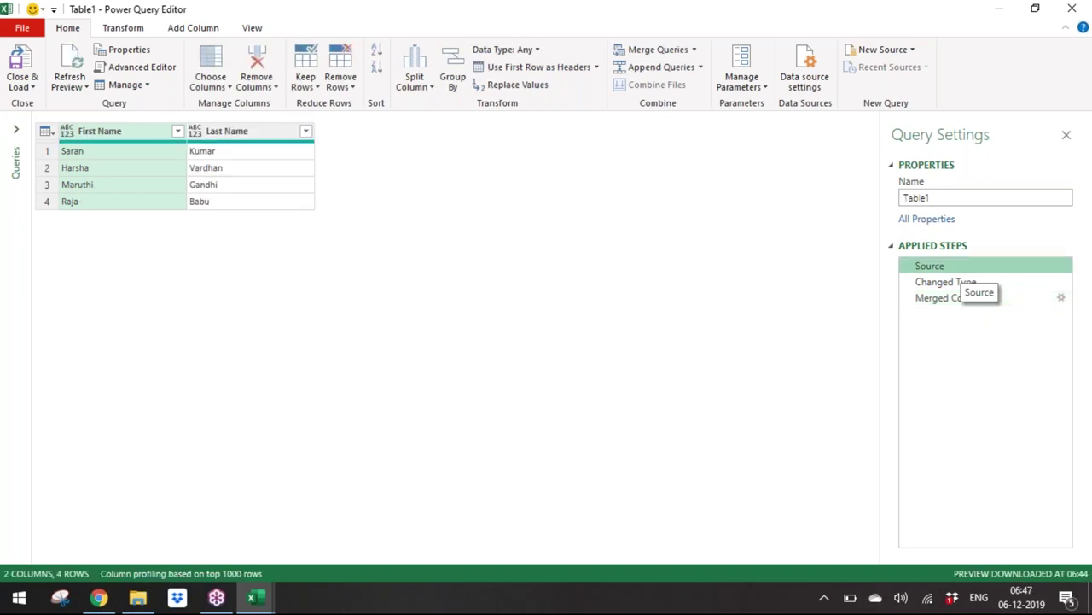
{"action": "left_click", "coordinate": [952, 283]}
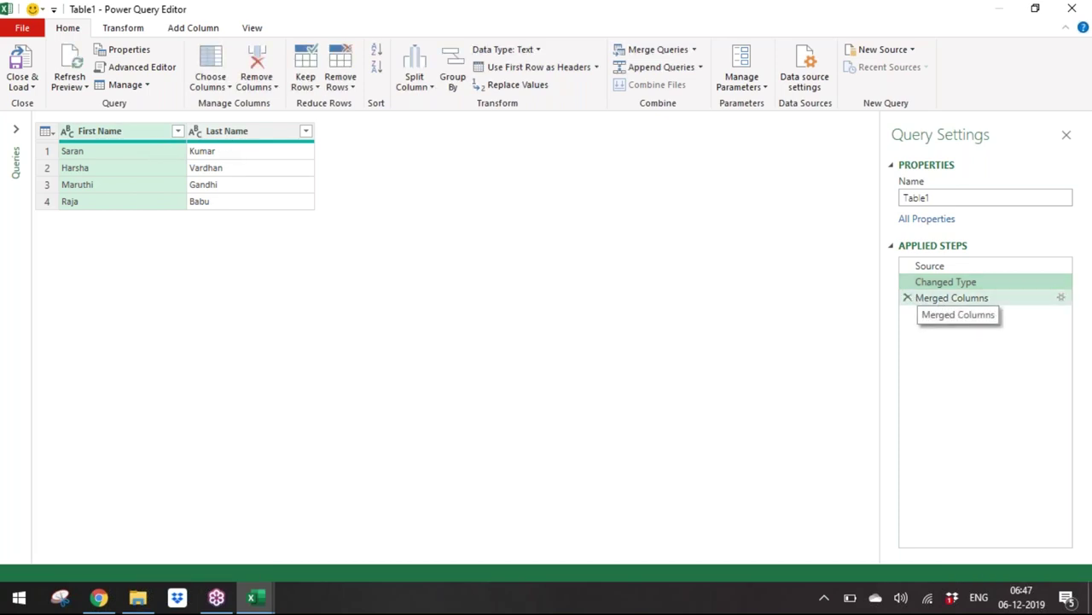
{"action": "left_click", "coordinate": [941, 301]}
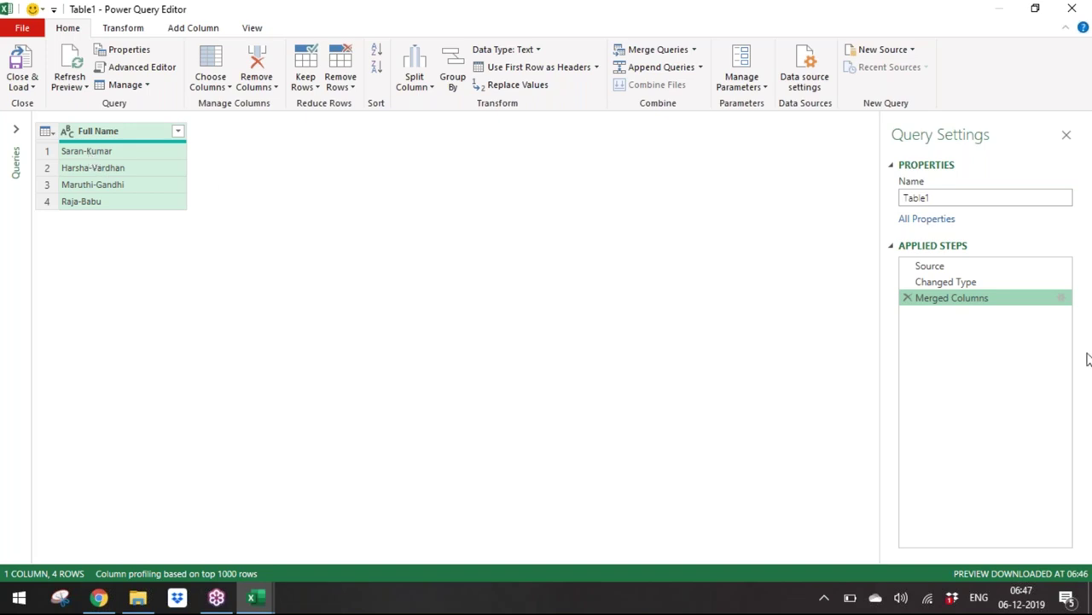
{"action": "left_click", "coordinate": [909, 298]}
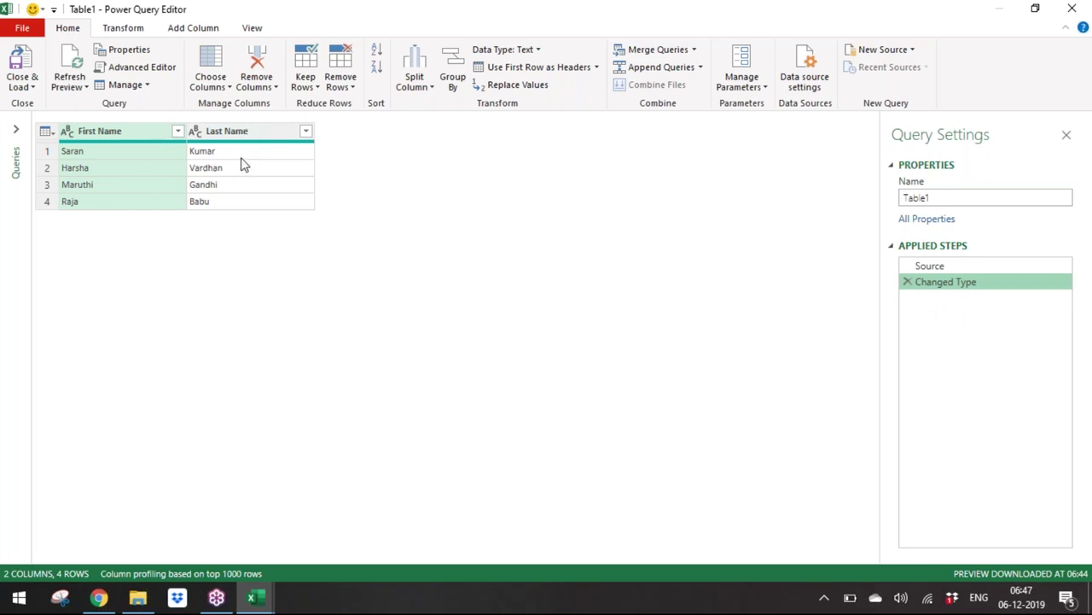
Step: Merge First Name and Last Name into a 'Full Name' column with a Space separator
{"action": "left_click", "coordinate": [258, 131], "text": "shift"}
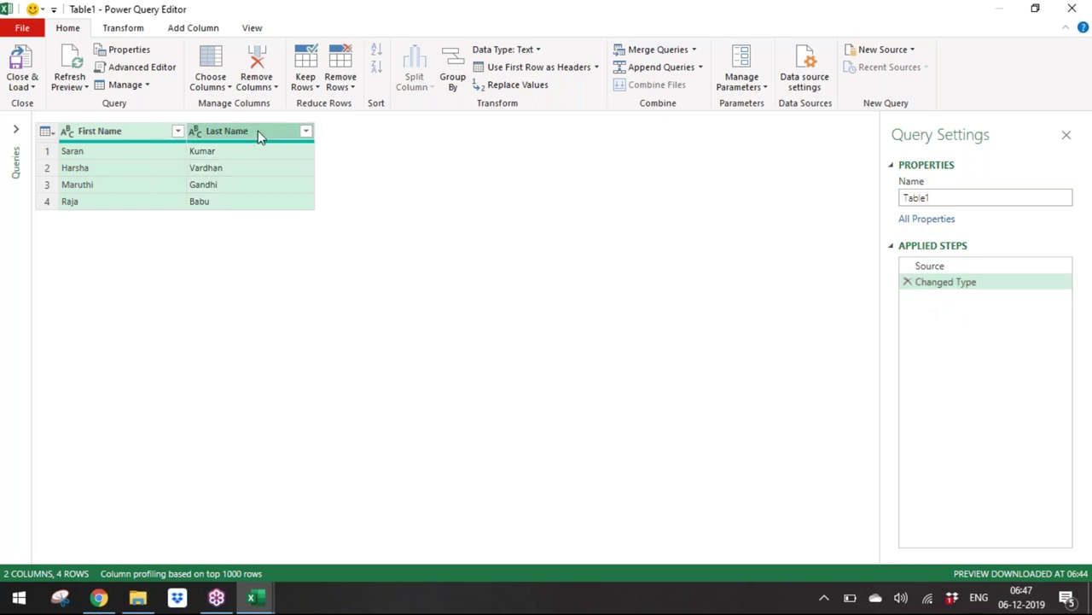
{"action": "right_click", "coordinate": [258, 131]}
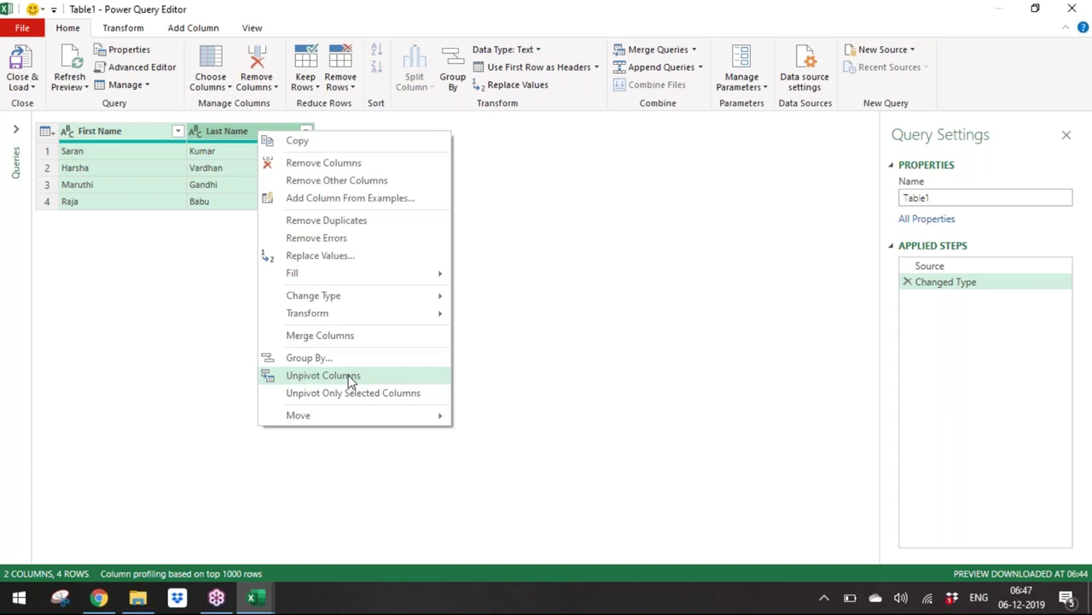
{"action": "left_click", "coordinate": [350, 337]}
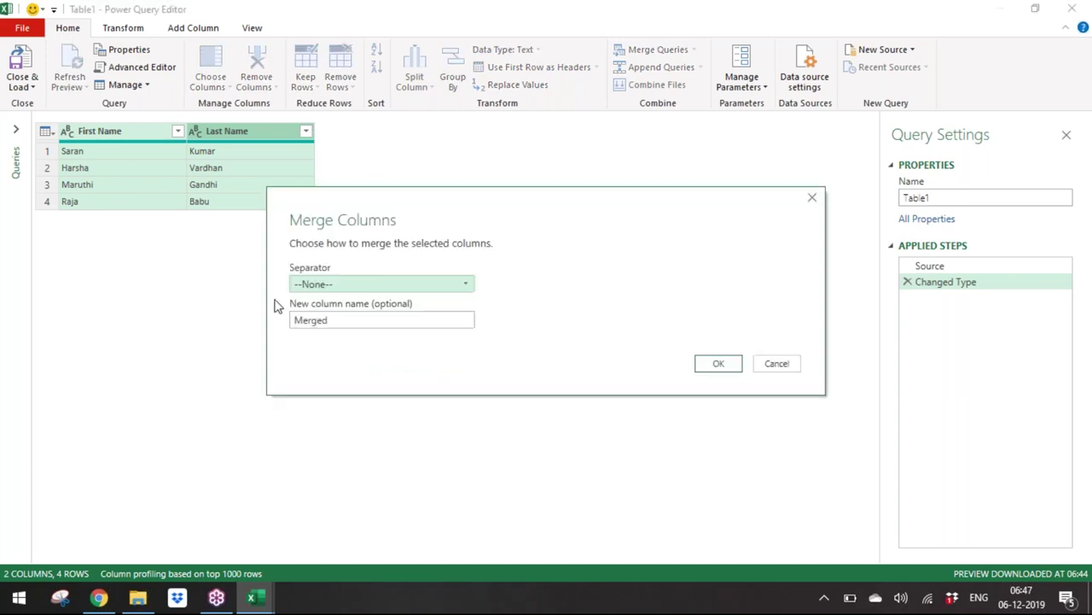
{"action": "left_click", "coordinate": [332, 287]}
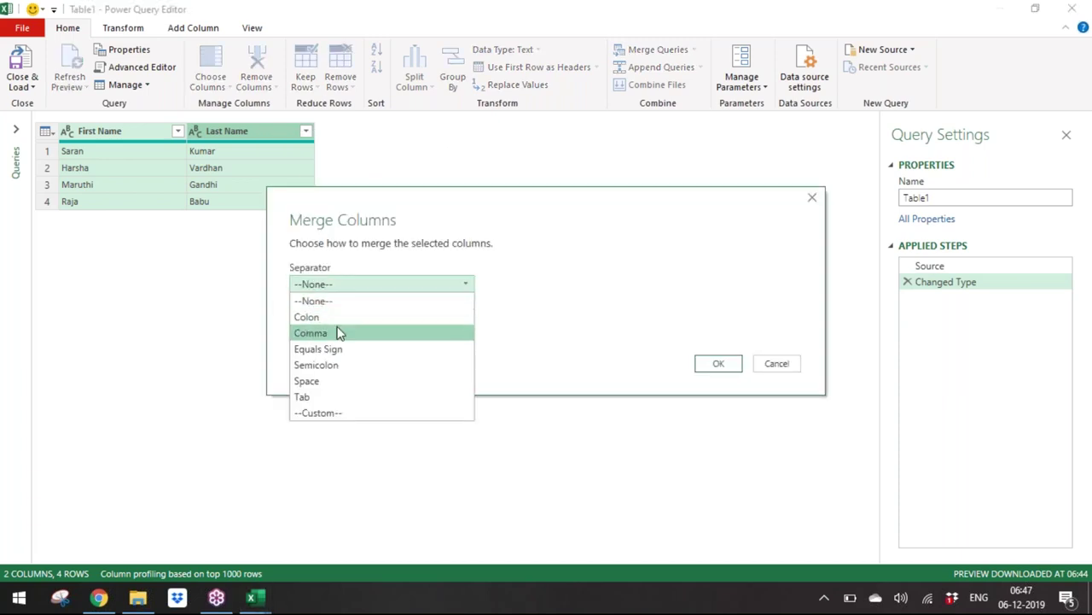
{"action": "left_click", "coordinate": [341, 382]}
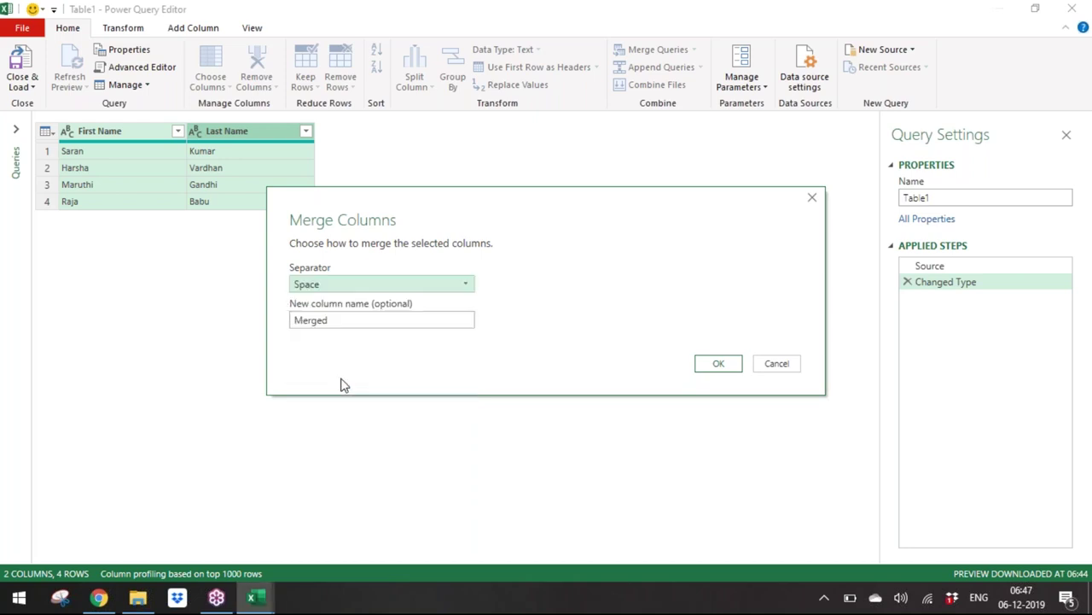
{"action": "double_click", "coordinate": [371, 322]}
{"action": "type", "text": "Full Name"}
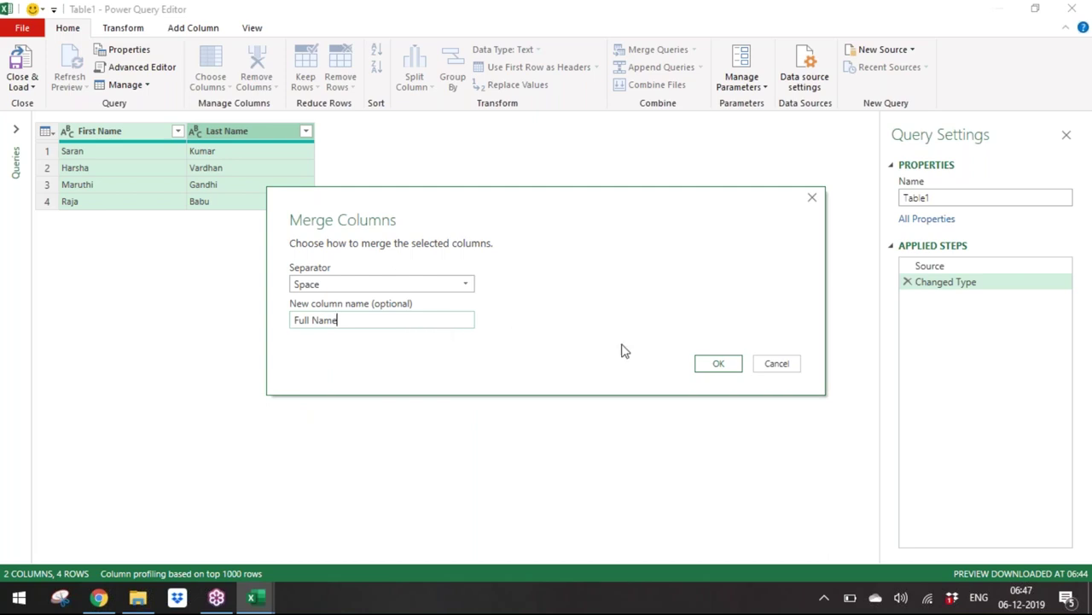
{"action": "left_click", "coordinate": [730, 371]}
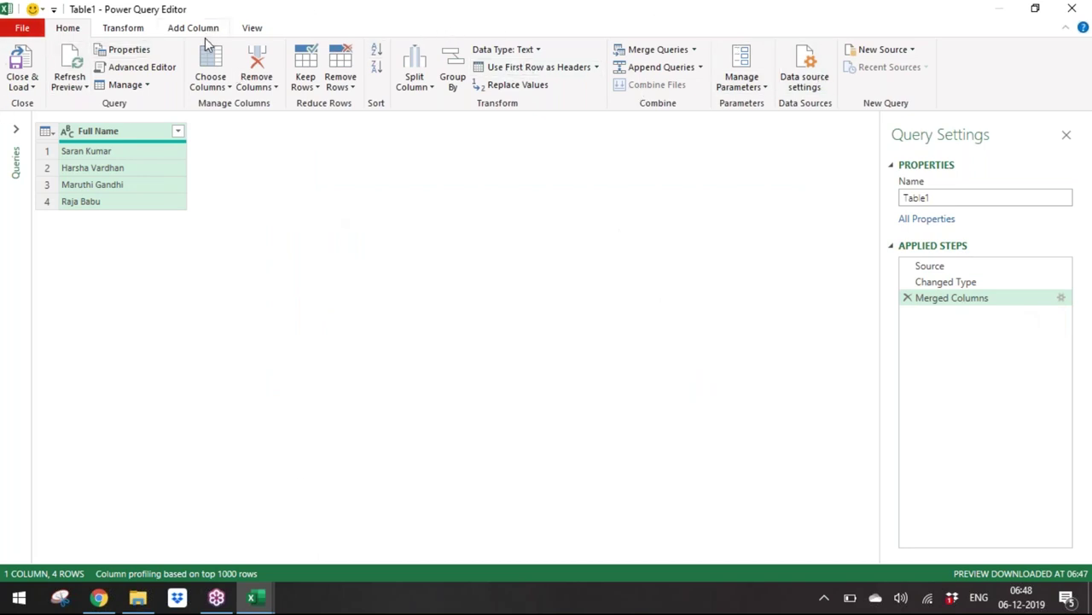
{"action": "left_click", "coordinate": [248, 28]}
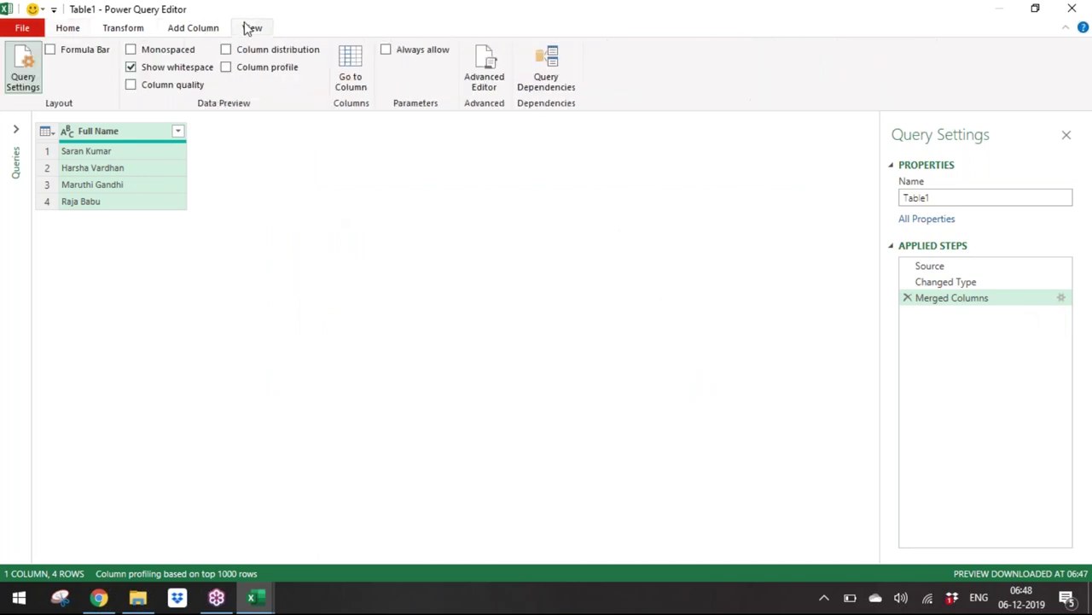
{"action": "left_click", "coordinate": [495, 72]}
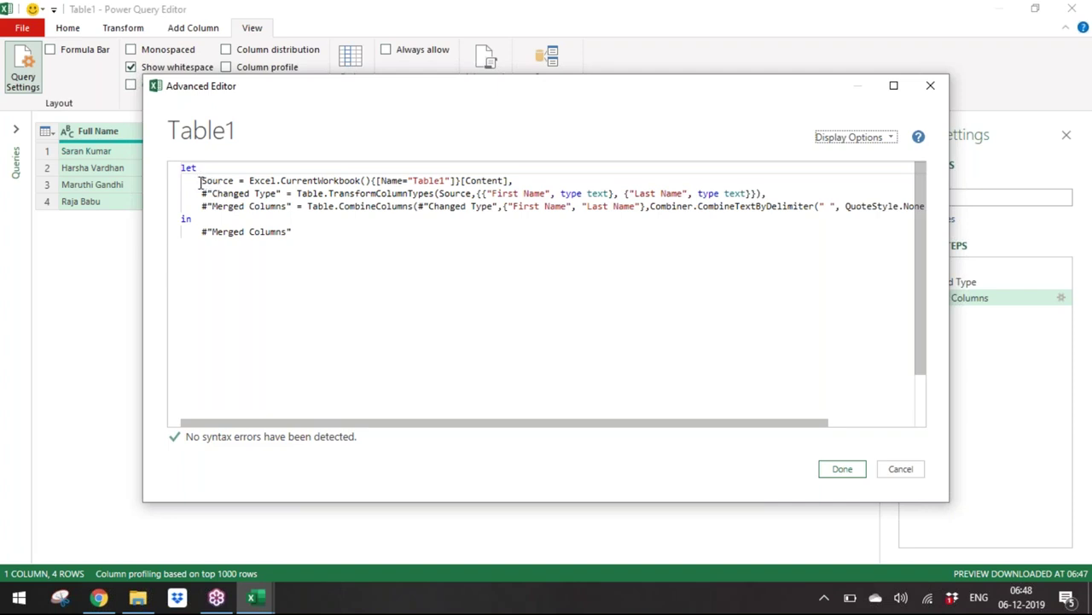
{"action": "left_click_drag", "start_coordinate": [203, 180], "coordinate": [309, 181]}
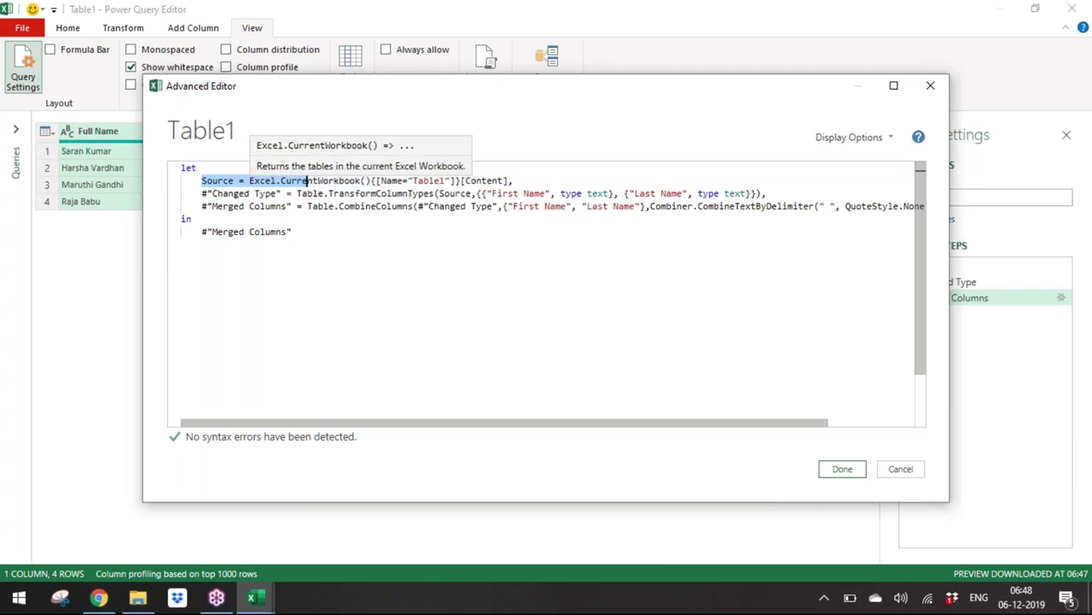
{"action": "left_click", "coordinate": [480, 193]}
{"action": "double_click", "coordinate": [434, 180]}
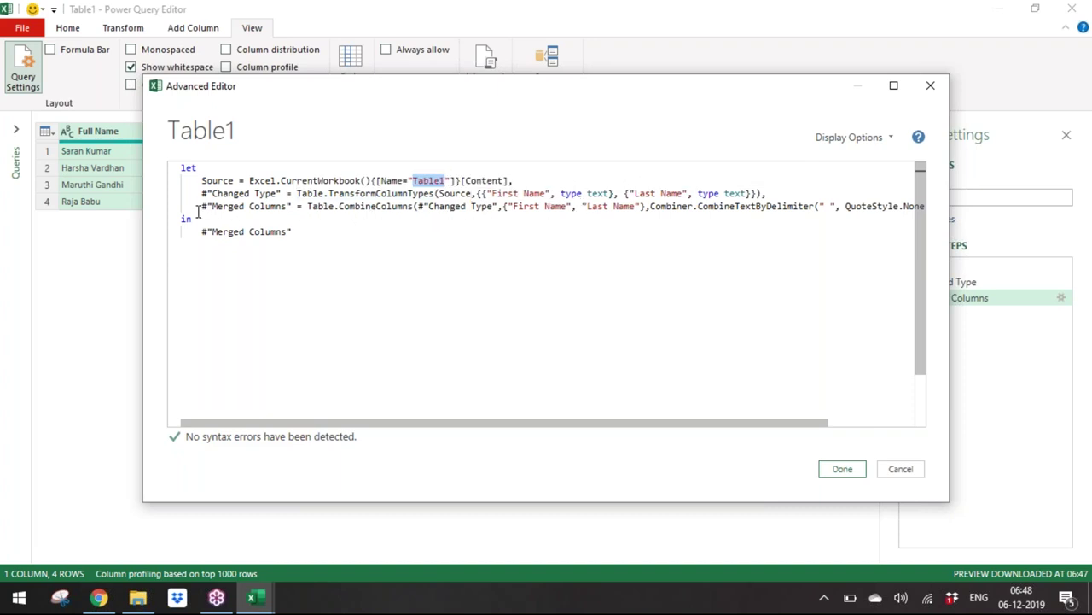
{"action": "left_click_drag", "start_coordinate": [198, 207], "coordinate": [818, 216]}
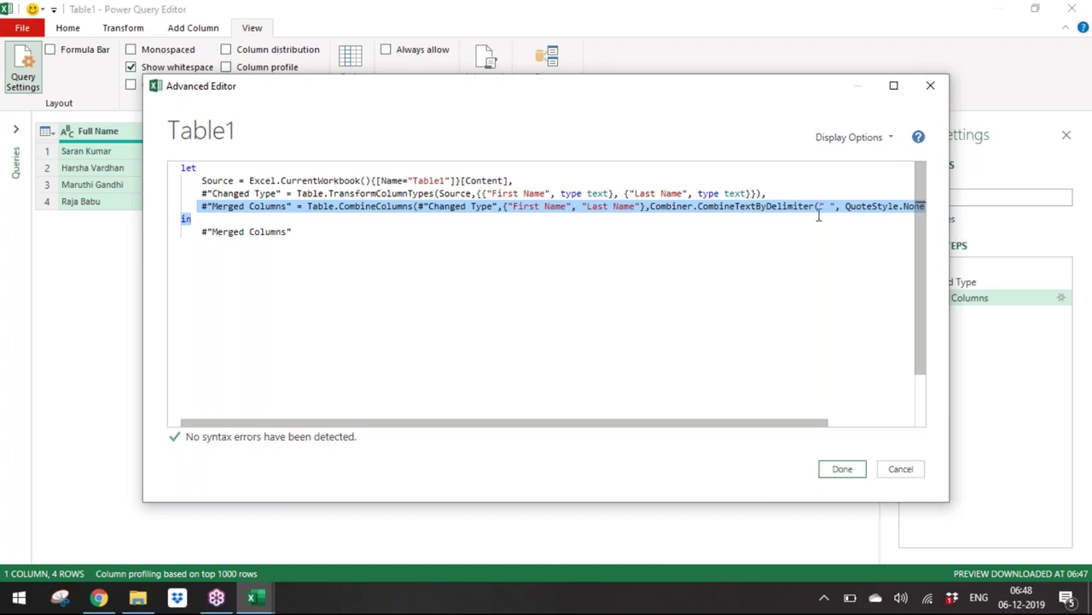
{"action": "left_click", "coordinate": [847, 474]}
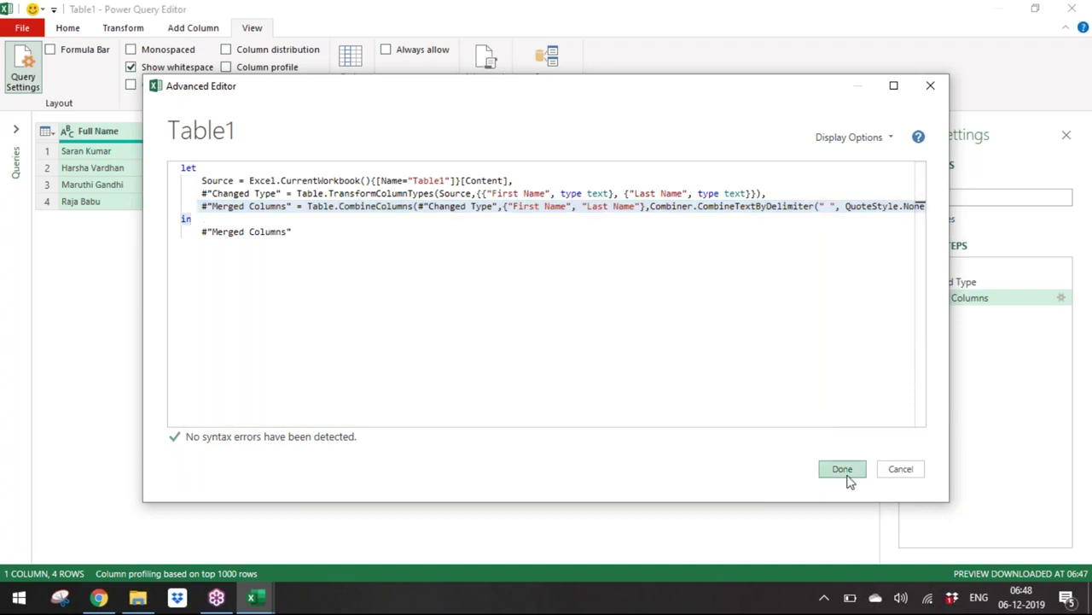
Step: Choose Close & Load To and look over the PivotTable, PivotChart and connection-only options
{"action": "left_click", "coordinate": [71, 30]}
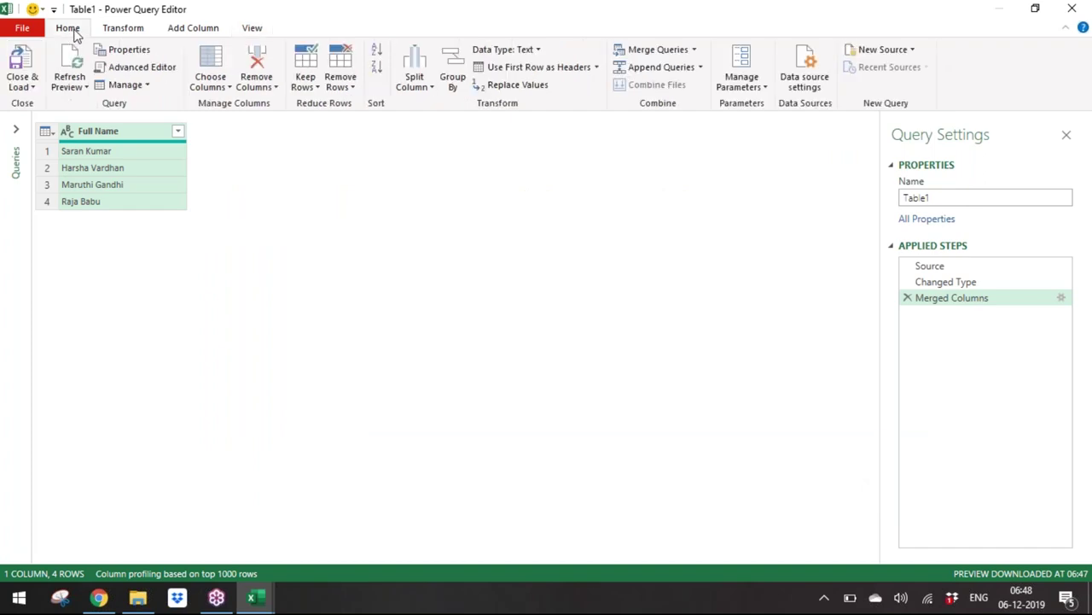
{"action": "left_click", "coordinate": [32, 86]}
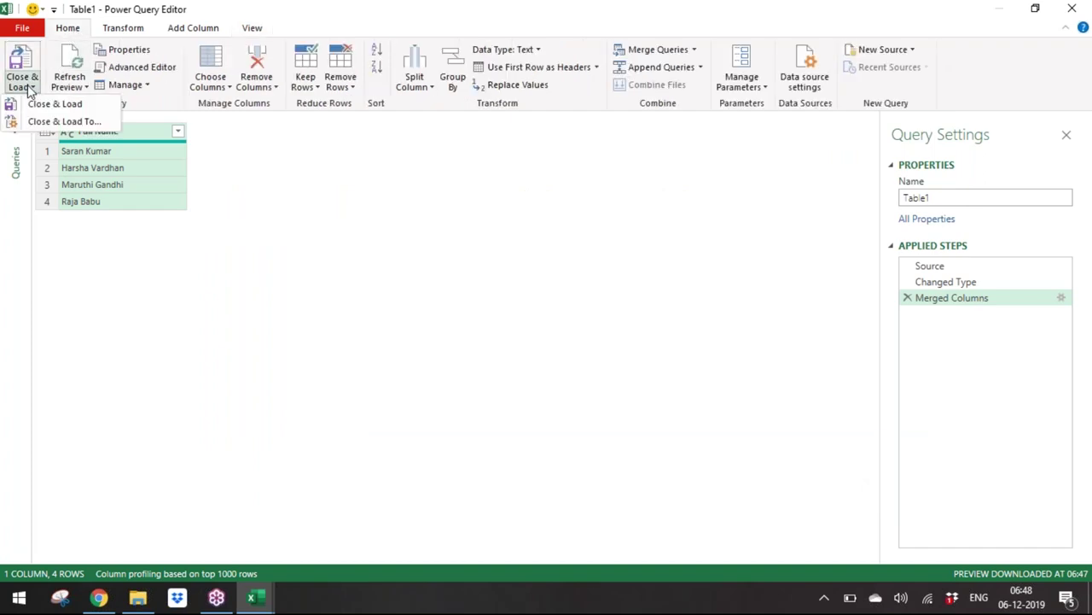
{"action": "left_click", "coordinate": [53, 125]}
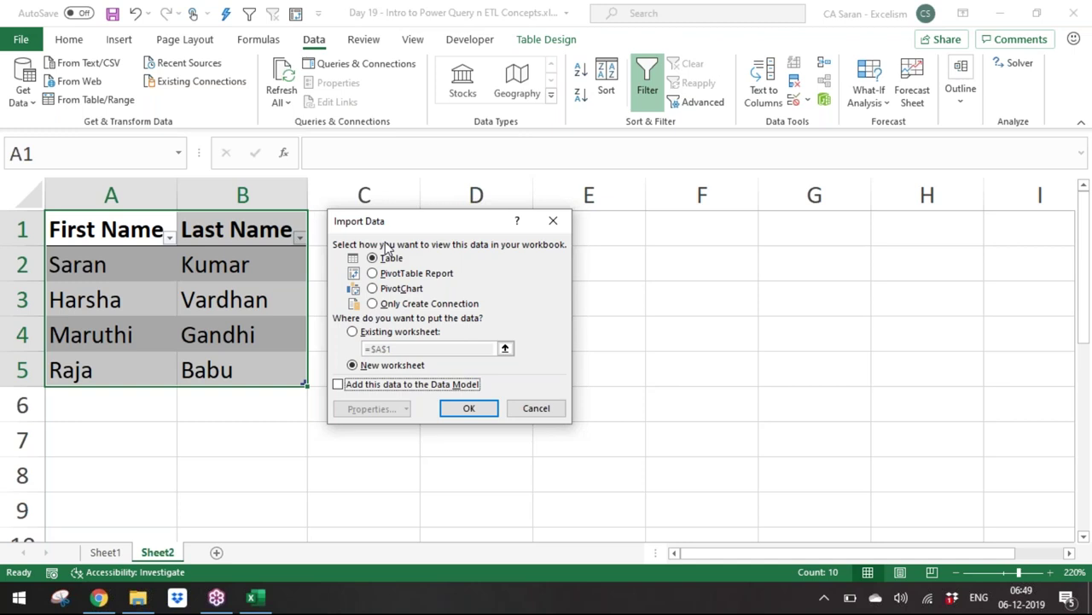
{"action": "left_click", "coordinate": [392, 273]}
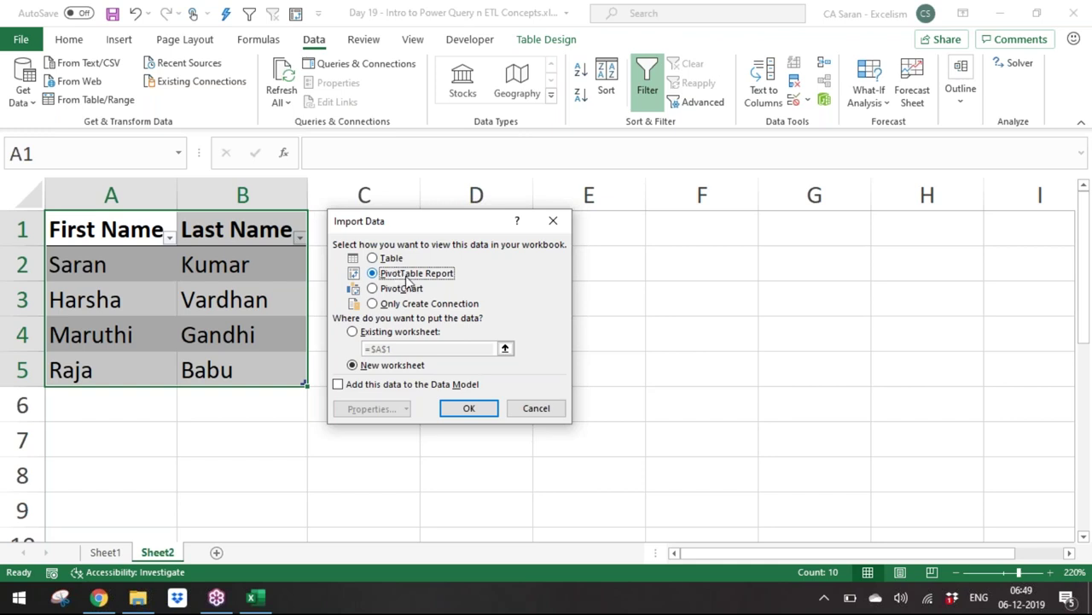
{"action": "left_click", "coordinate": [417, 291]}
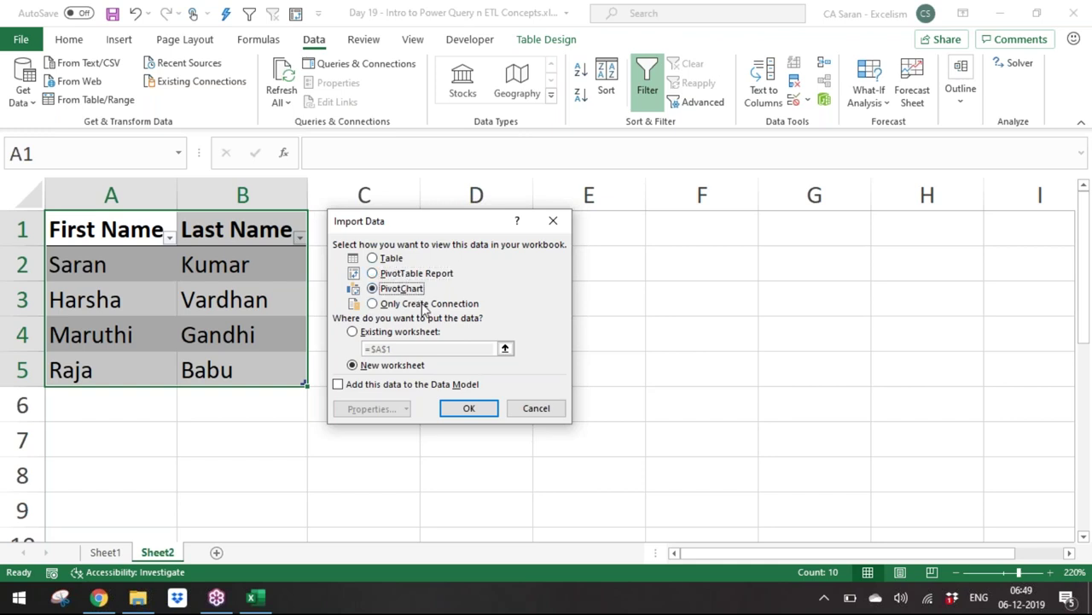
{"action": "left_click", "coordinate": [425, 306]}
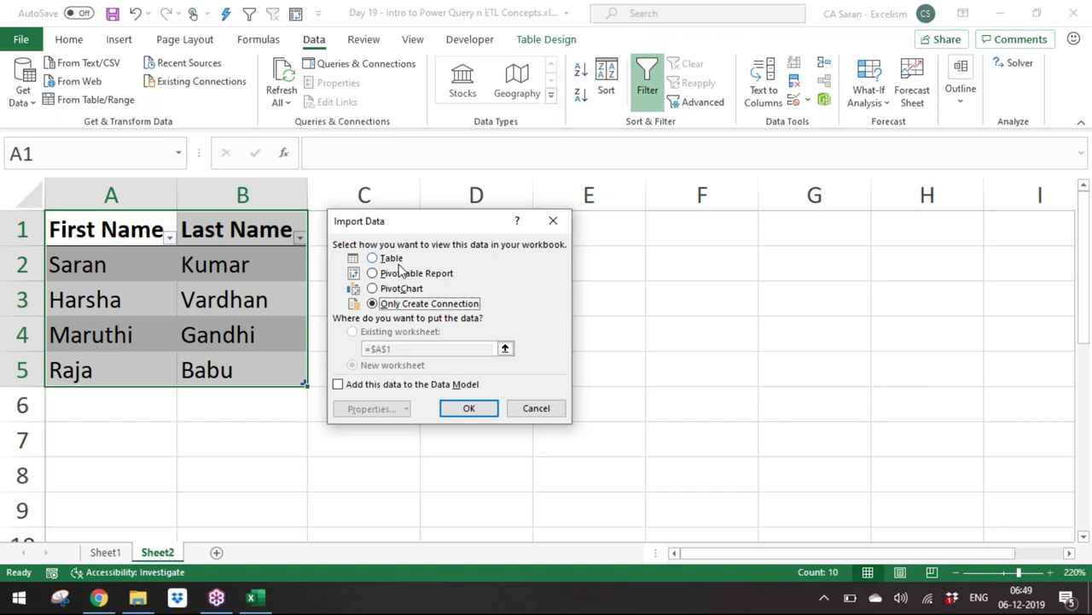
Step: Load the query as a Table on the existing worksheet at cell D1
{"action": "left_click", "coordinate": [395, 263]}
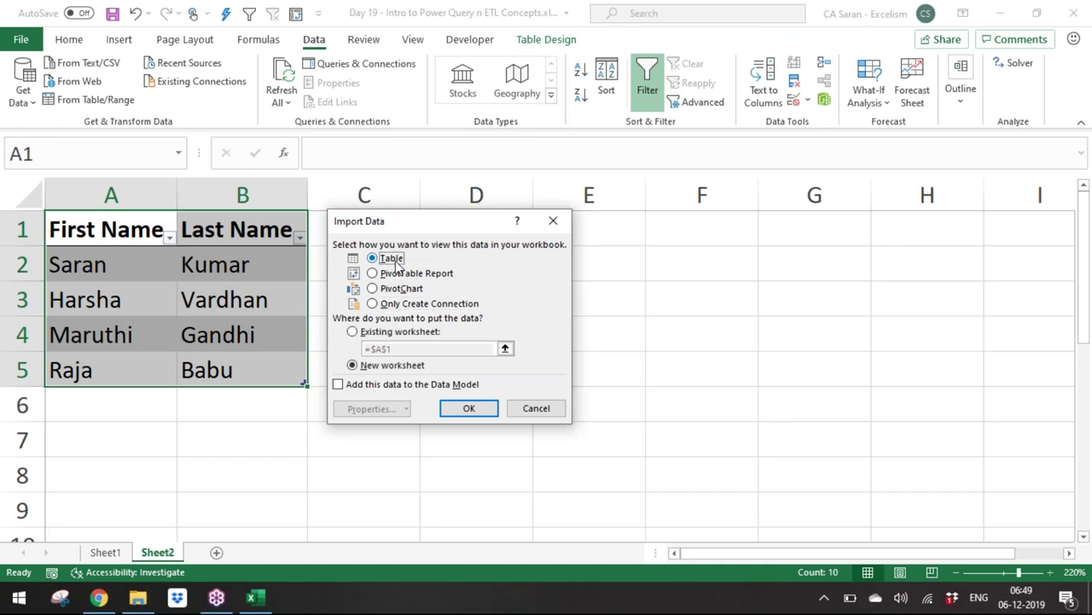
{"action": "left_click", "coordinate": [395, 333]}
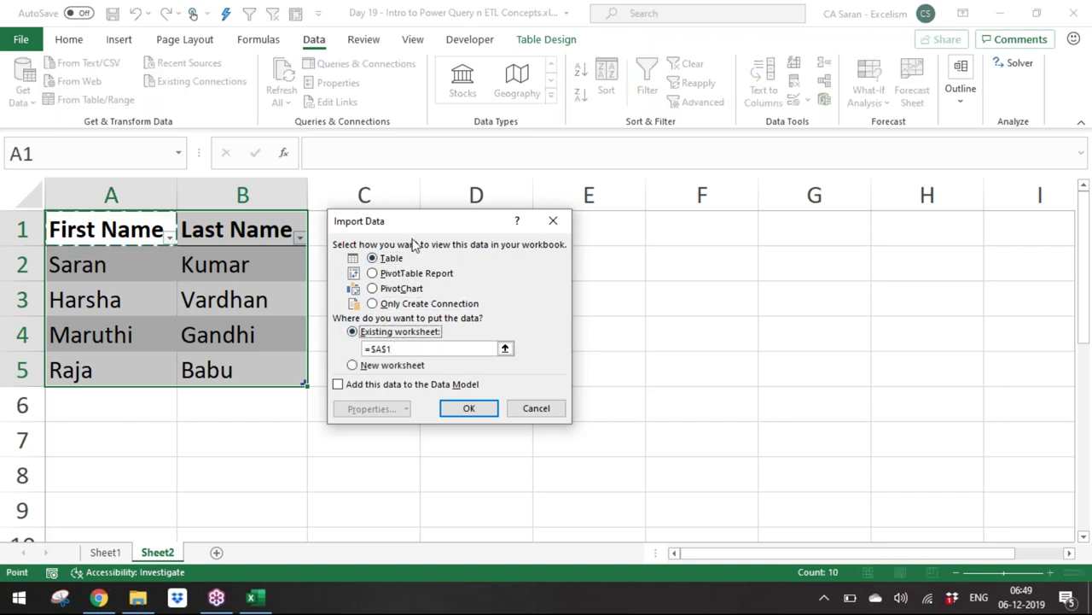
{"action": "left_click_drag", "start_coordinate": [442, 227], "coordinate": [883, 207]}
{"action": "left_click", "coordinate": [947, 330]}
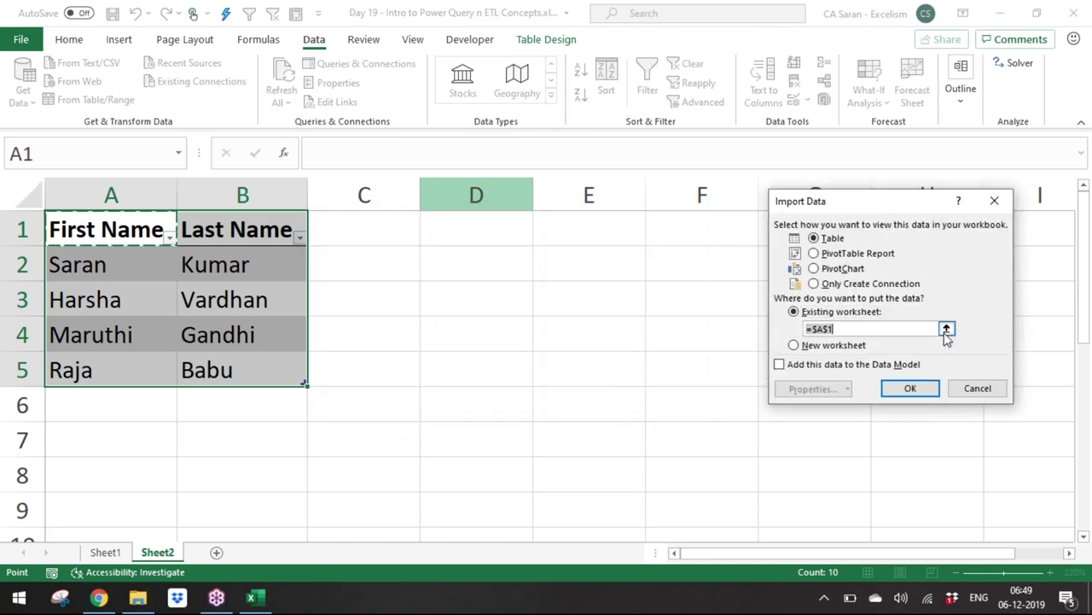
{"action": "left_click", "coordinate": [488, 232]}
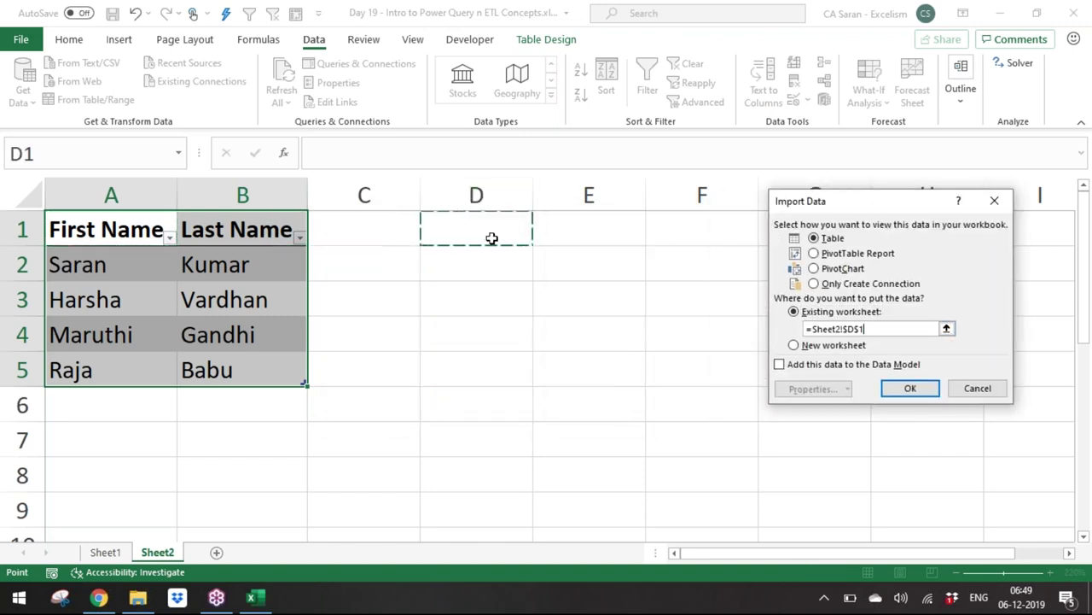
{"action": "left_click", "coordinate": [920, 390]}
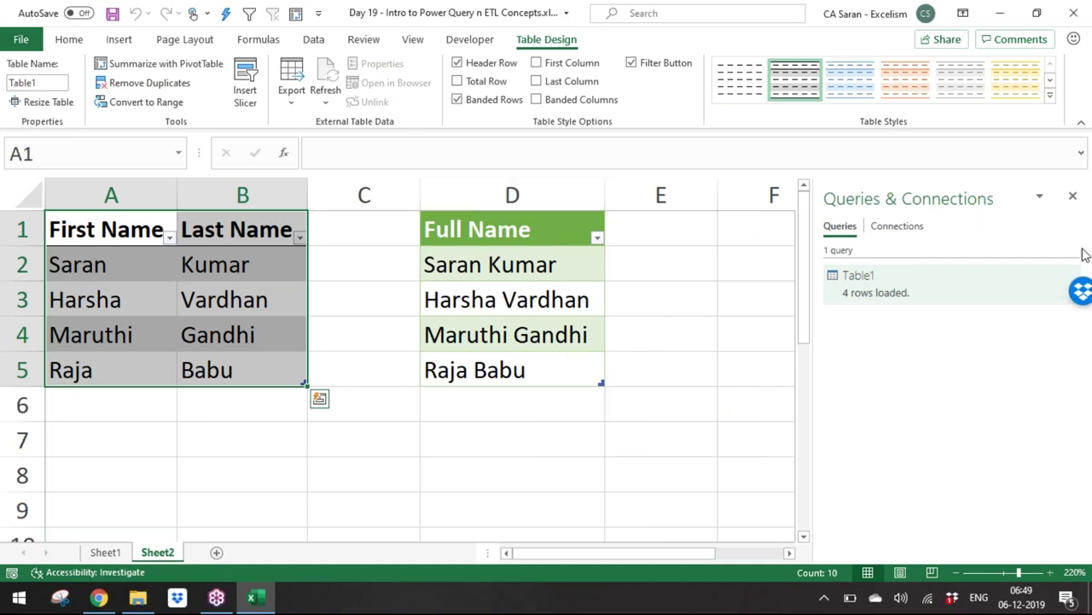
Step: Undock the Queries & Connections pane, make it taller, and move it to the right of the sheet
{"action": "left_click_drag", "start_coordinate": [894, 188], "coordinate": [618, 75]}
{"action": "left_click_drag", "start_coordinate": [690, 265], "coordinate": [709, 527]}
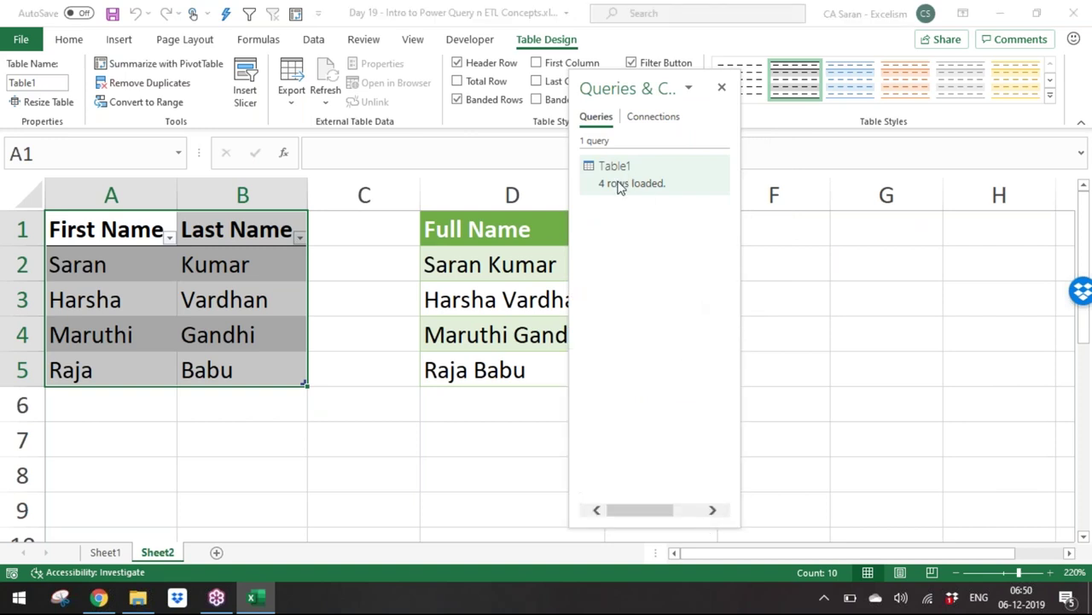
{"action": "mouse_move", "coordinate": [621, 185]}
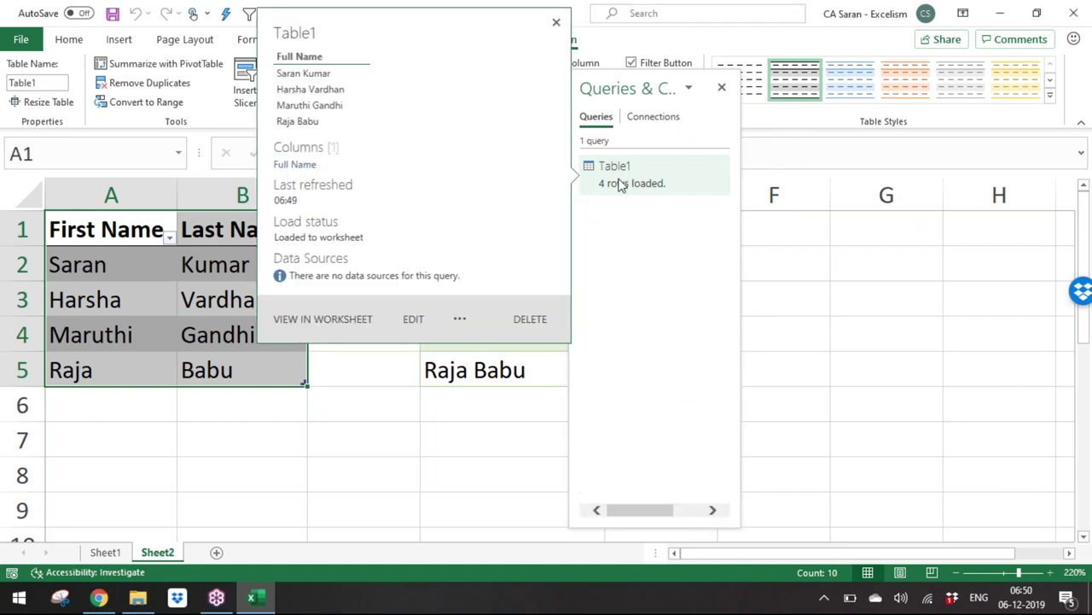
{"action": "left_click", "coordinate": [350, 461]}
{"action": "left_click_drag", "start_coordinate": [639, 90], "coordinate": [795, 64]}
{"action": "left_click", "coordinate": [95, 408]}
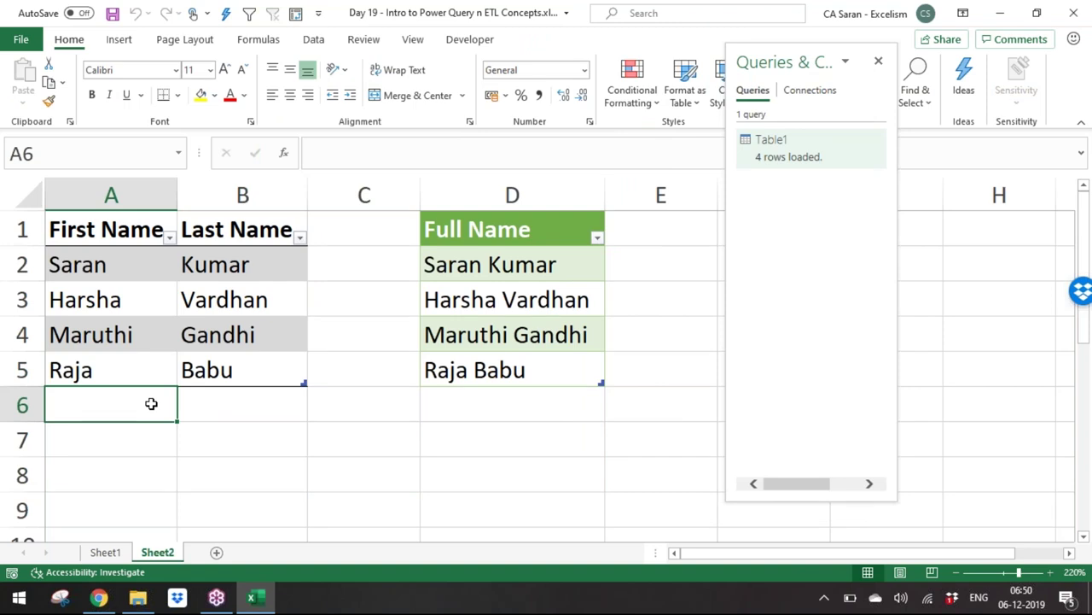
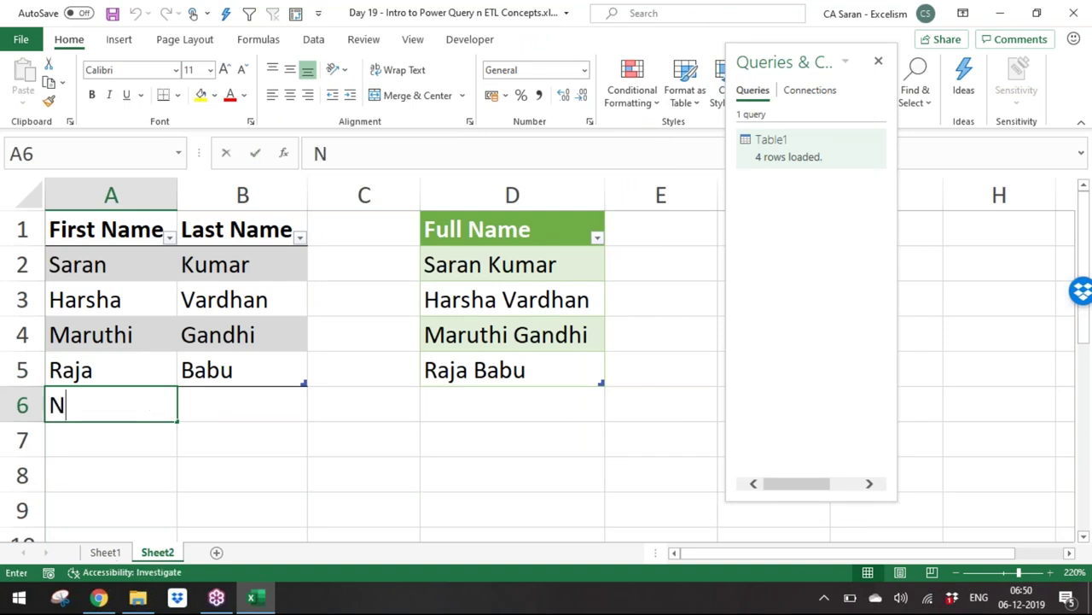
Step: Add a fifth person's first and last name in row 6 and Refresh All
{"action": "key", "text": "Tab"}
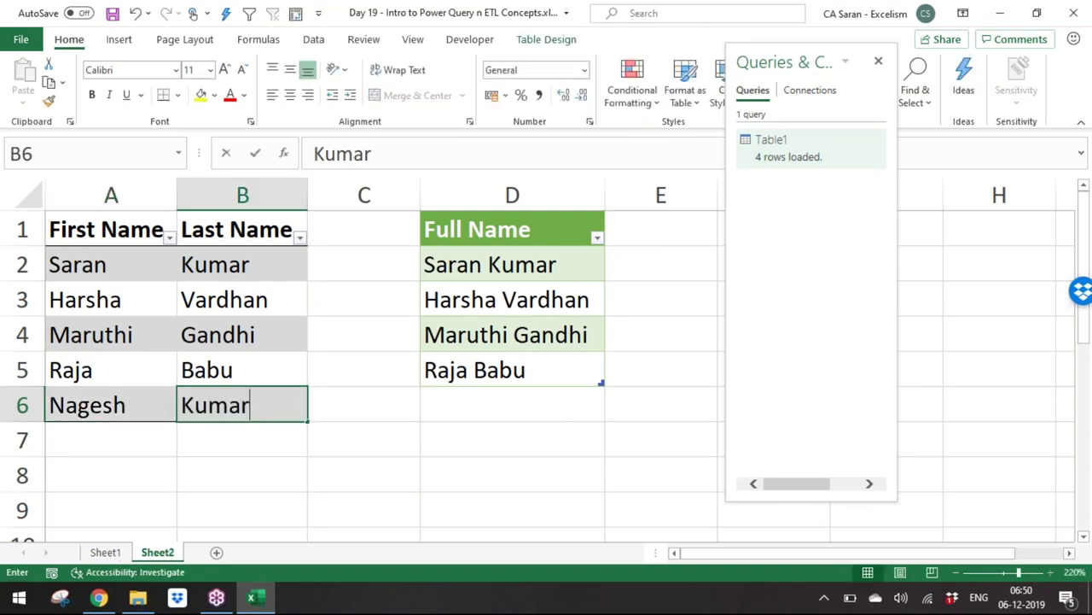
{"action": "key", "text": "Return"}
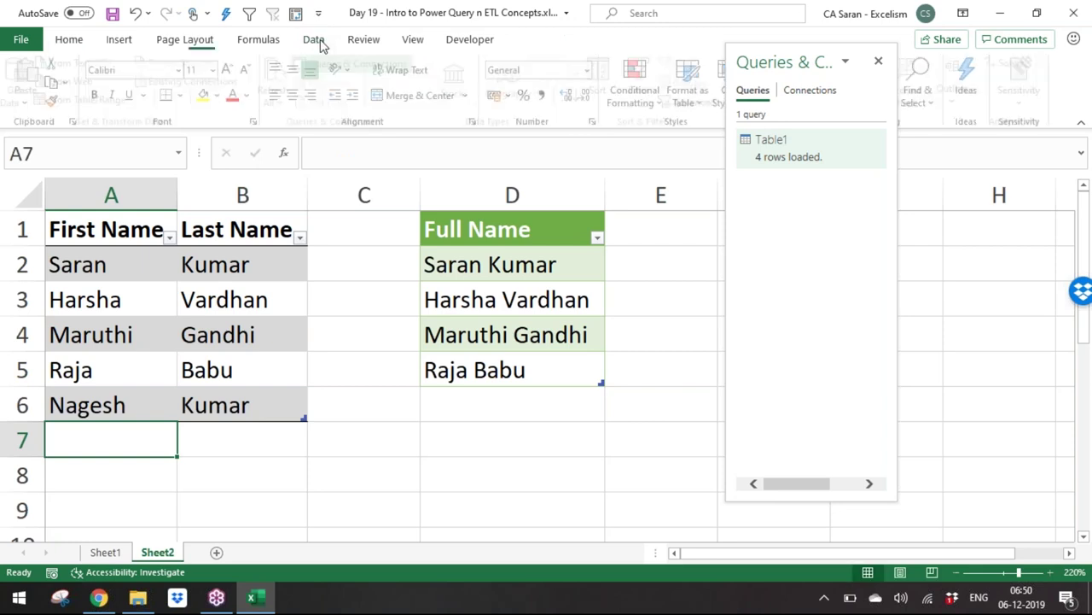
{"action": "left_click", "coordinate": [313, 39]}
{"action": "left_click", "coordinate": [280, 79]}
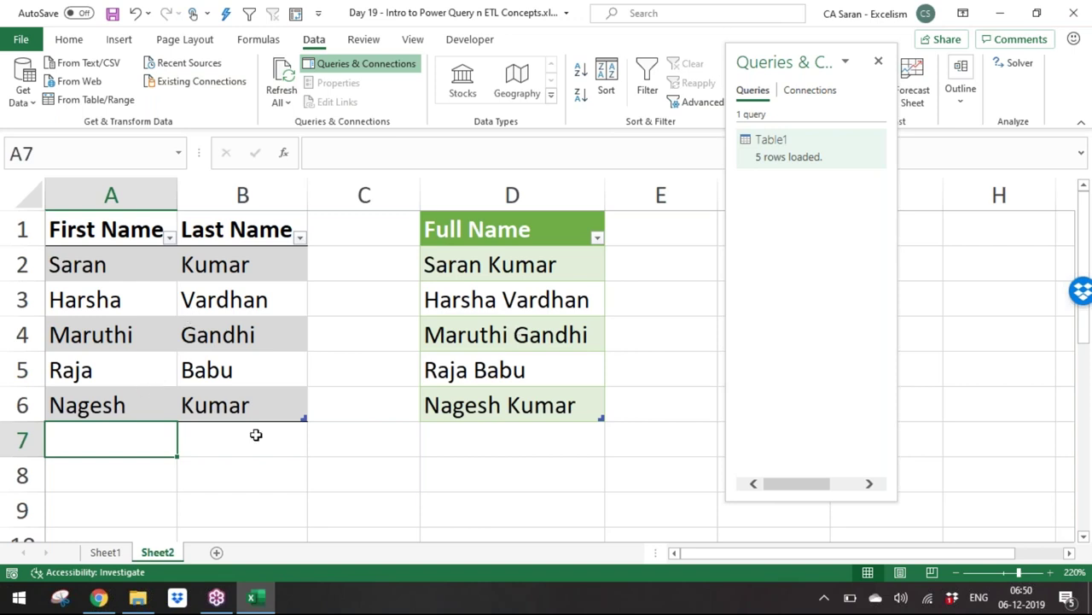
Step: Replace row 3's first and last name, refresh, and select the updated Full Name column
{"action": "key", "text": "Up"}
{"action": "key", "text": "Up"}
{"action": "key", "text": "Up"}
{"action": "key", "text": "Up"}
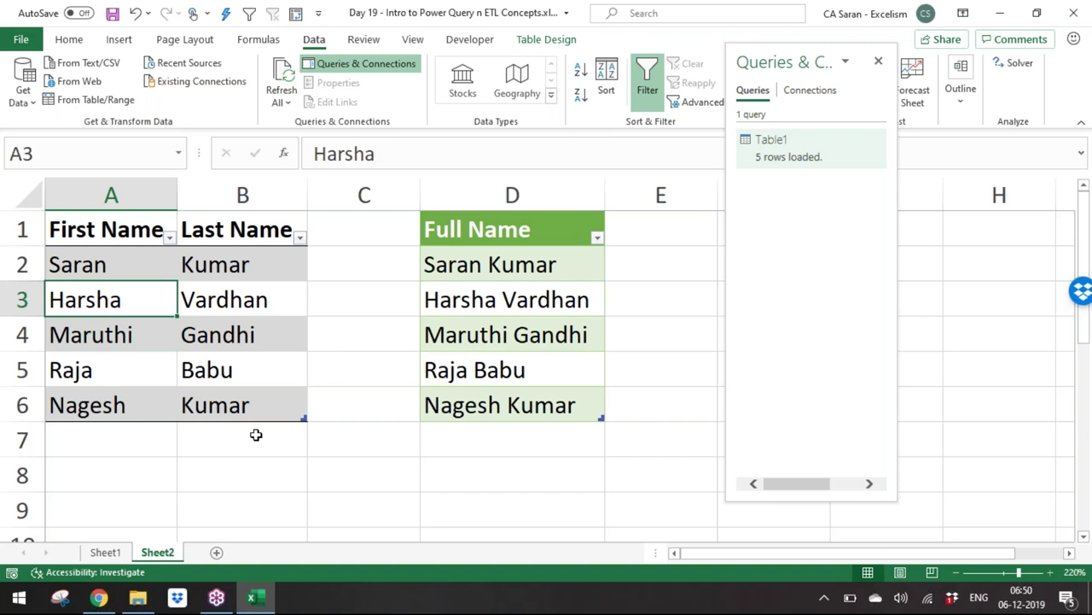
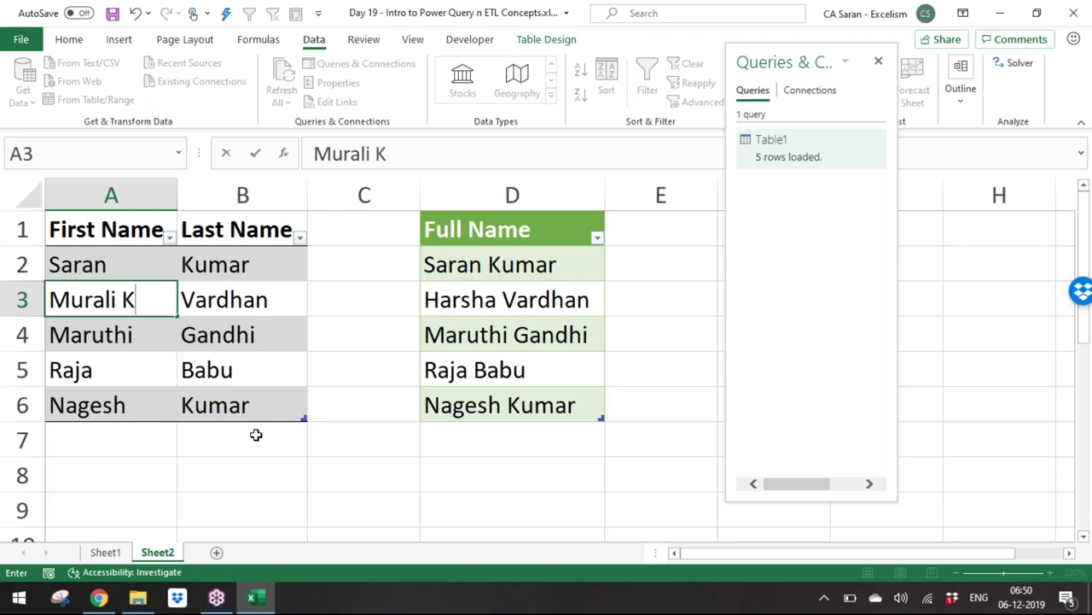
{"action": "key", "text": "Tab"}
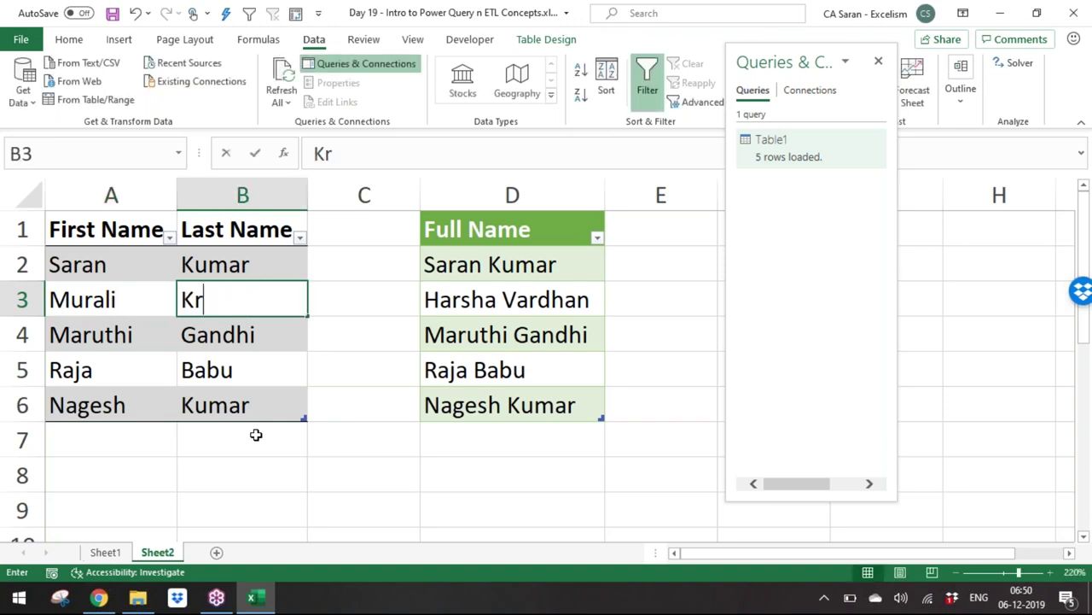
{"action": "key", "text": "Return"}
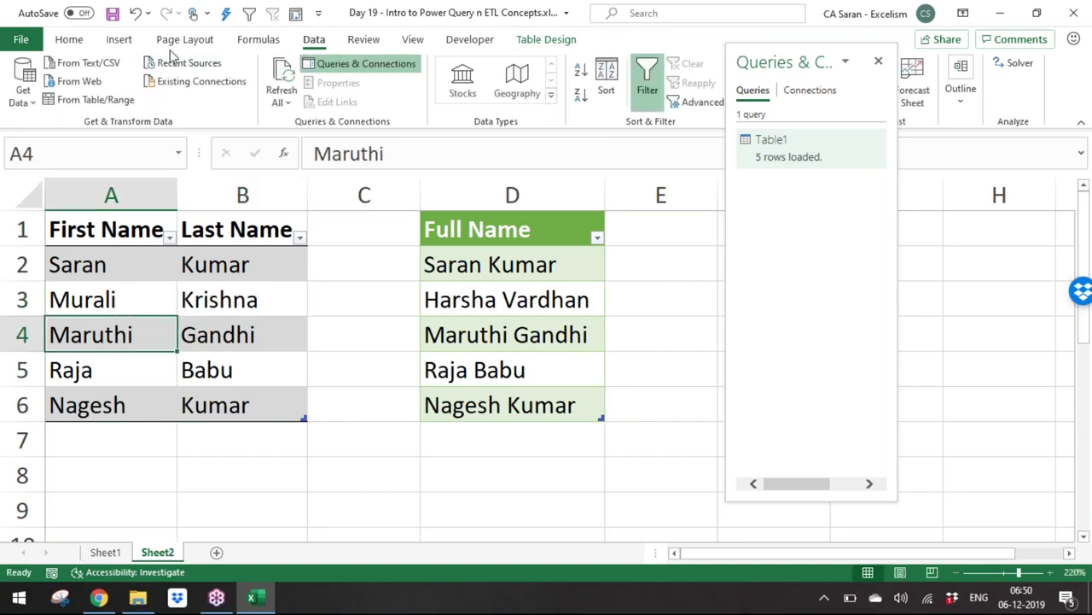
{"action": "left_click", "coordinate": [281, 72]}
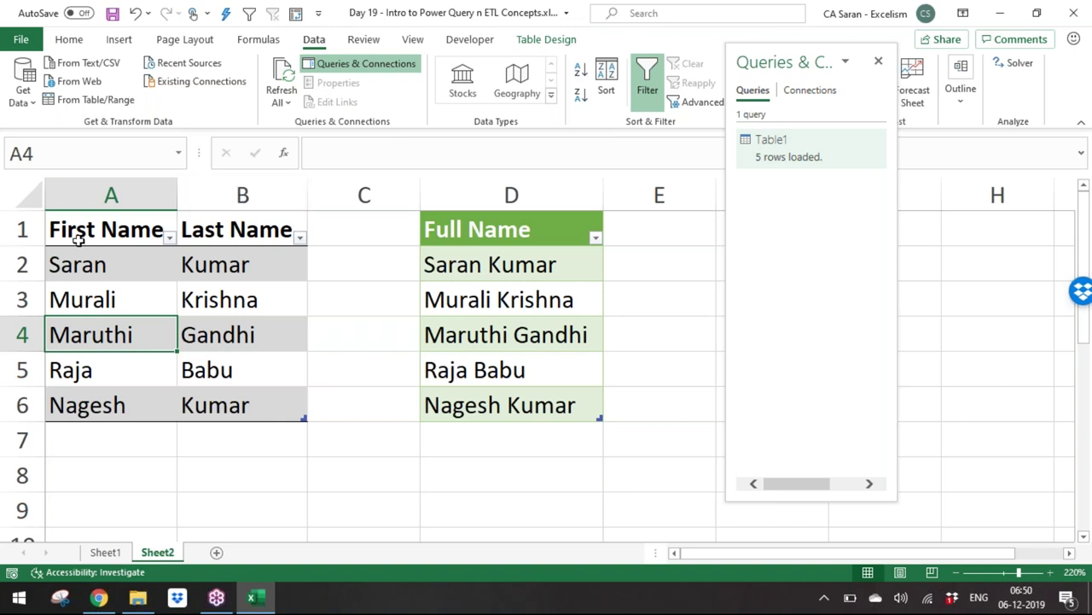
{"action": "key", "text": "super+s"}
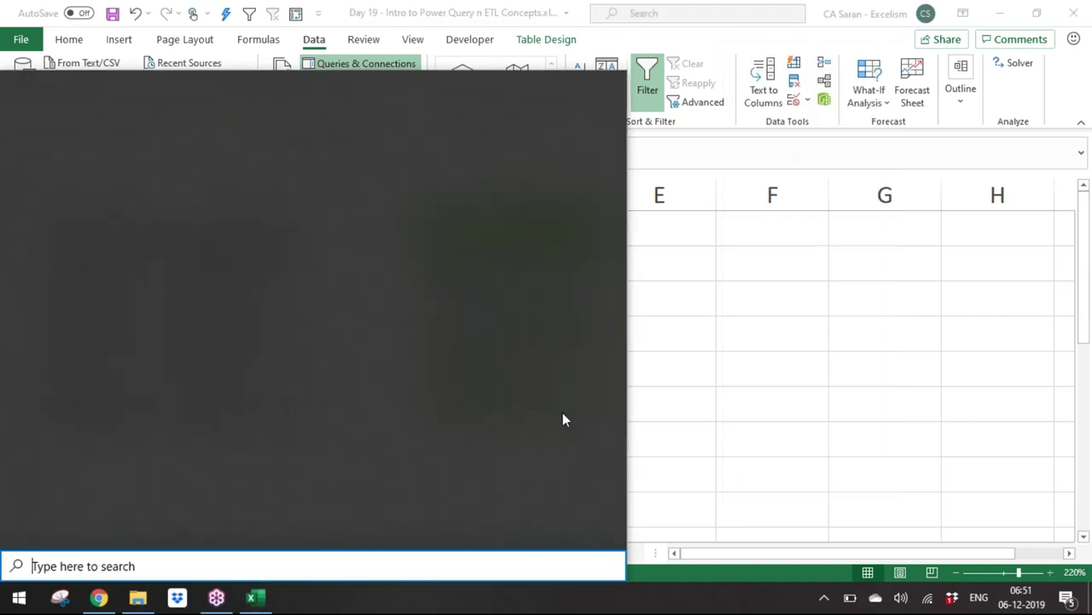
{"action": "key", "text": "Escape"}
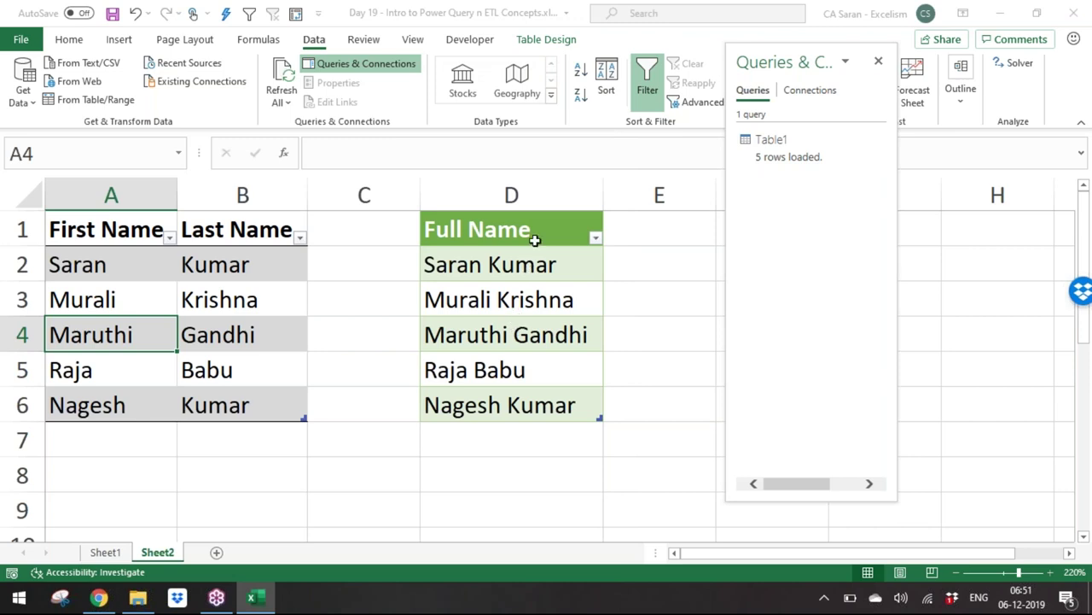
{"action": "left_click_drag", "start_coordinate": [537, 232], "coordinate": [552, 408]}
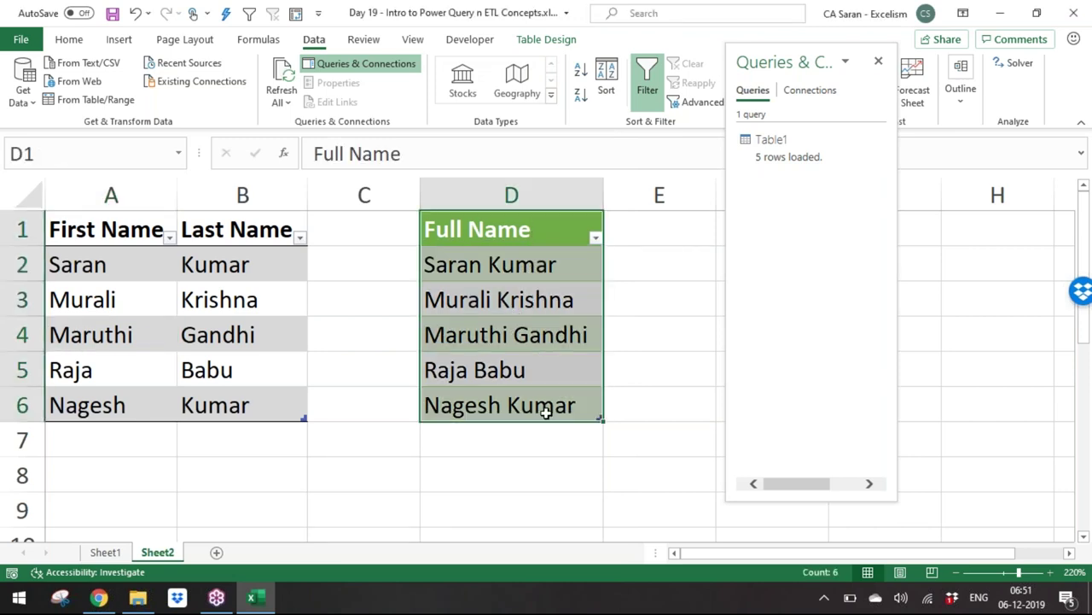
Step: Open the Full Name query and rename it from Table1 to MergeColumns
{"action": "left_click", "coordinate": [292, 350]}
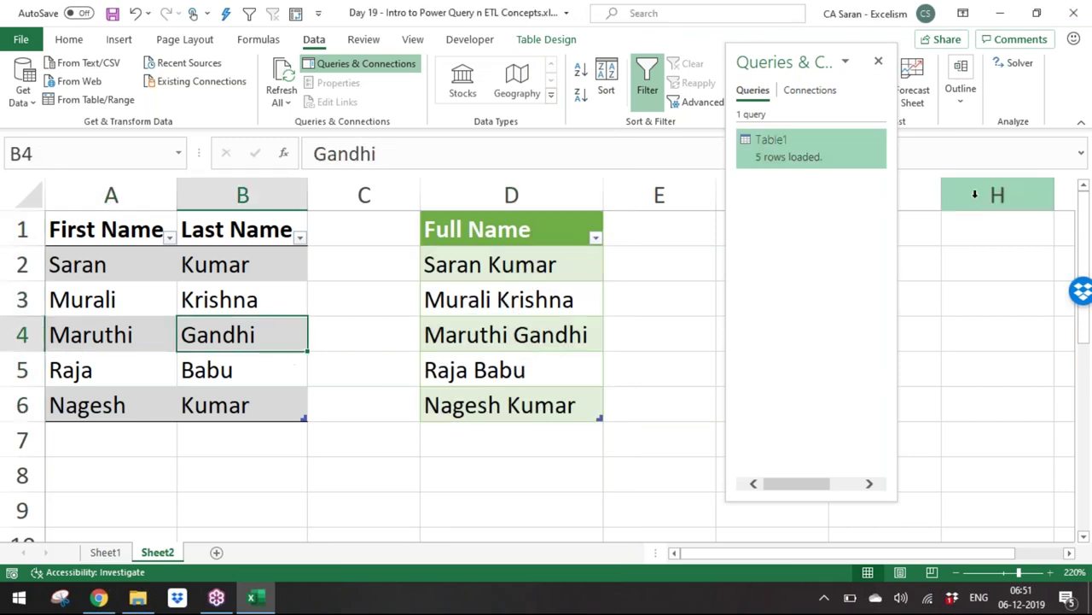
{"action": "mouse_move", "coordinate": [802, 142]}
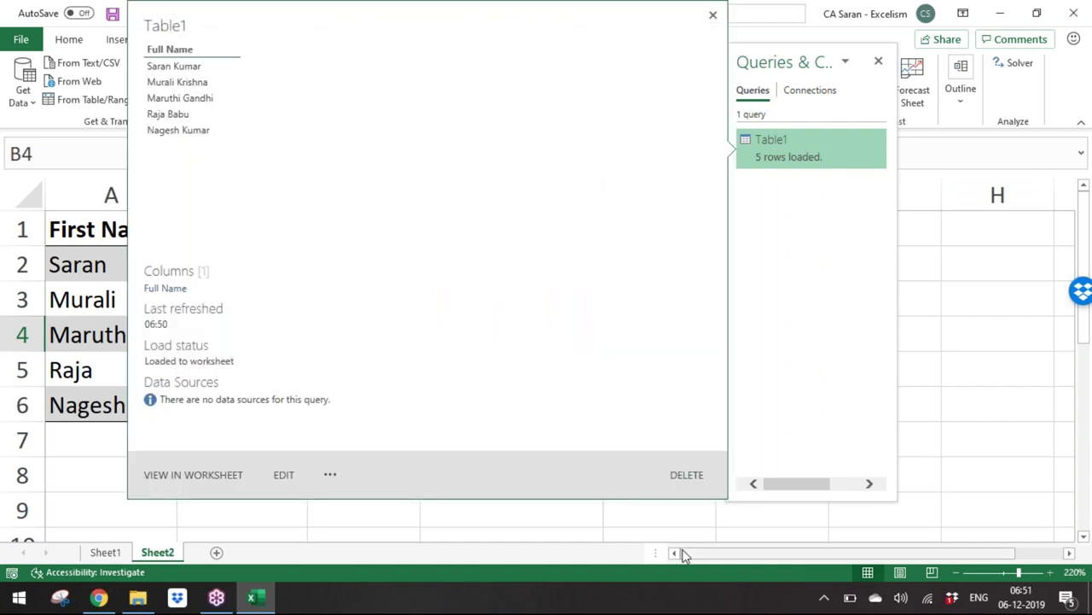
{"action": "left_click", "coordinate": [284, 475]}
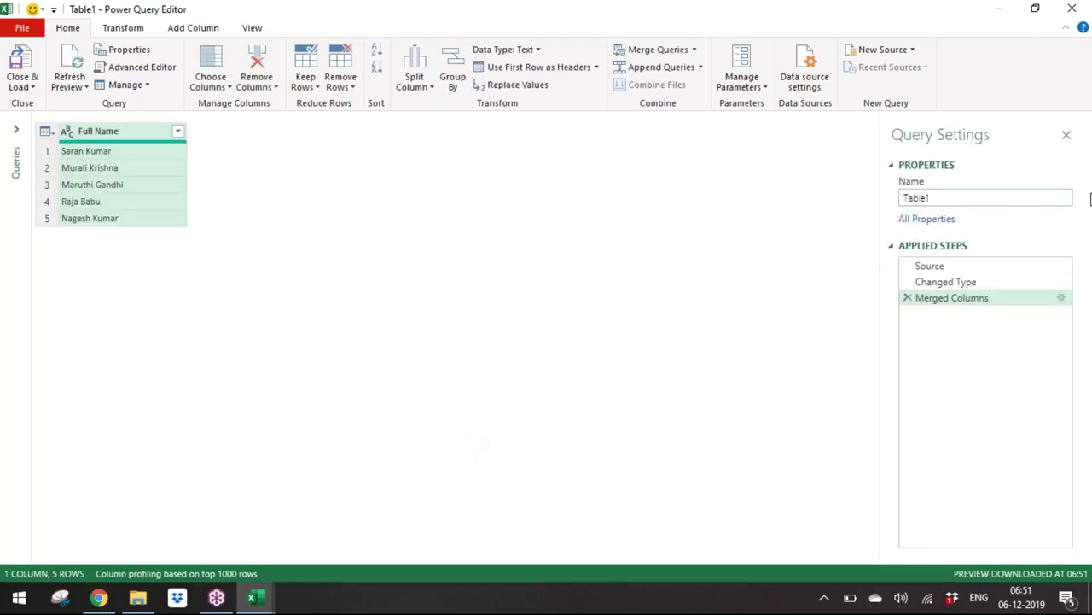
{"action": "double_click", "coordinate": [971, 197]}
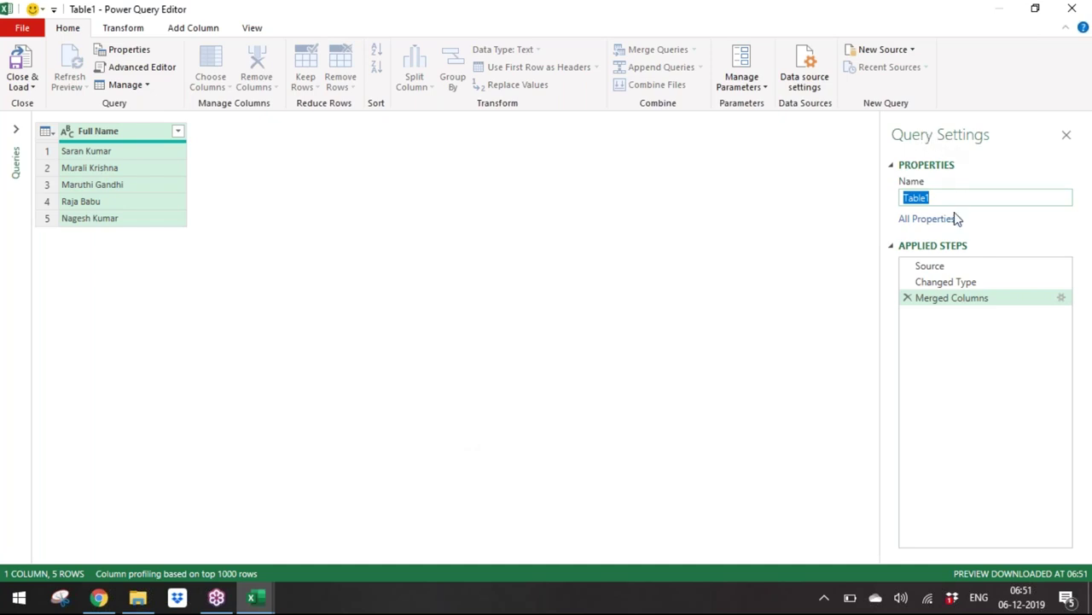
{"action": "type", "text": "MergeColumns"}
{"action": "key", "text": "Return"}
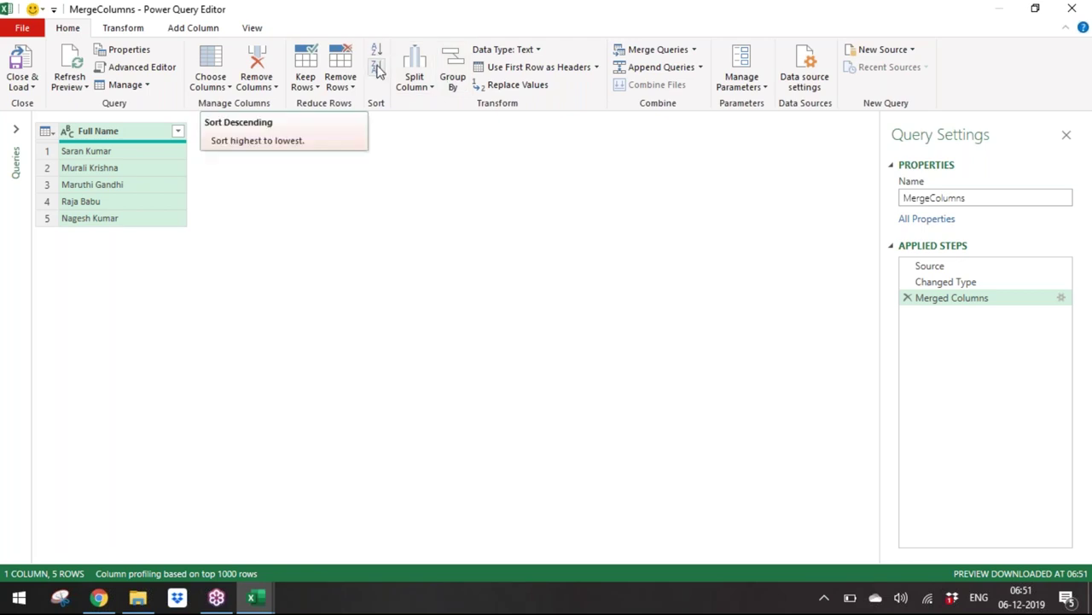
Step: Sort Full Name ascending and load the query results into the worksheet
{"action": "left_click", "coordinate": [379, 51]}
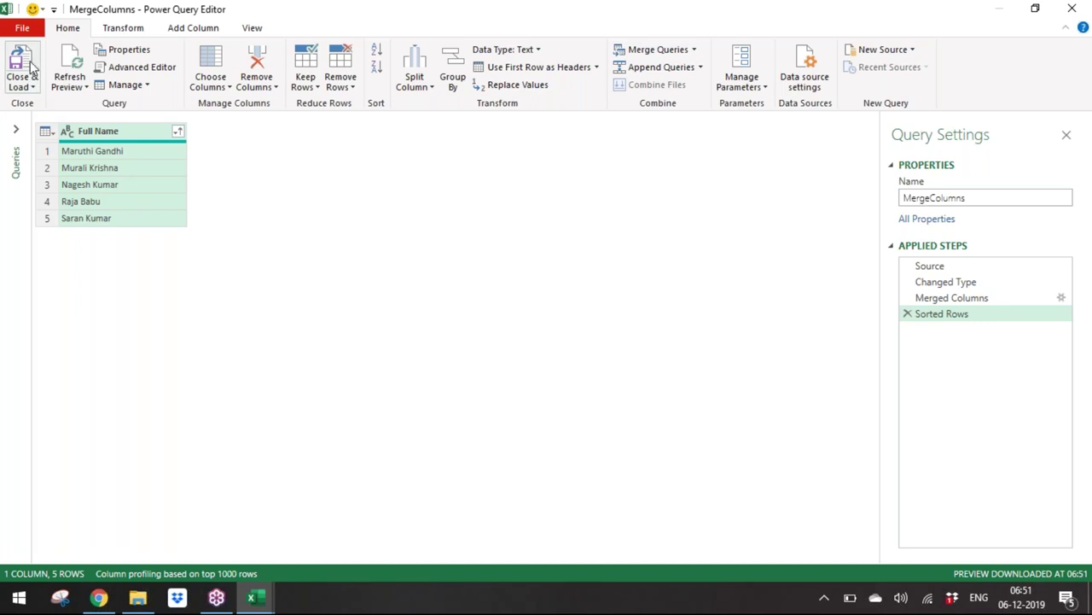
{"action": "left_click", "coordinate": [30, 89]}
{"action": "left_click", "coordinate": [37, 104]}
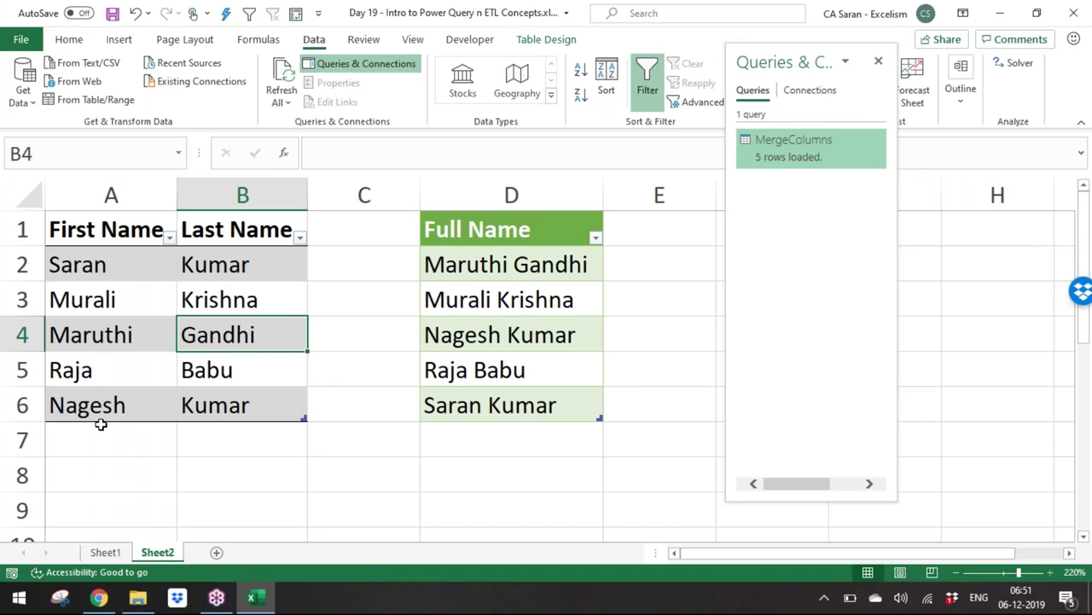
Step: Enter a new person's first and last name in A7 and B7 of the source table
{"action": "left_click", "coordinate": [99, 431]}
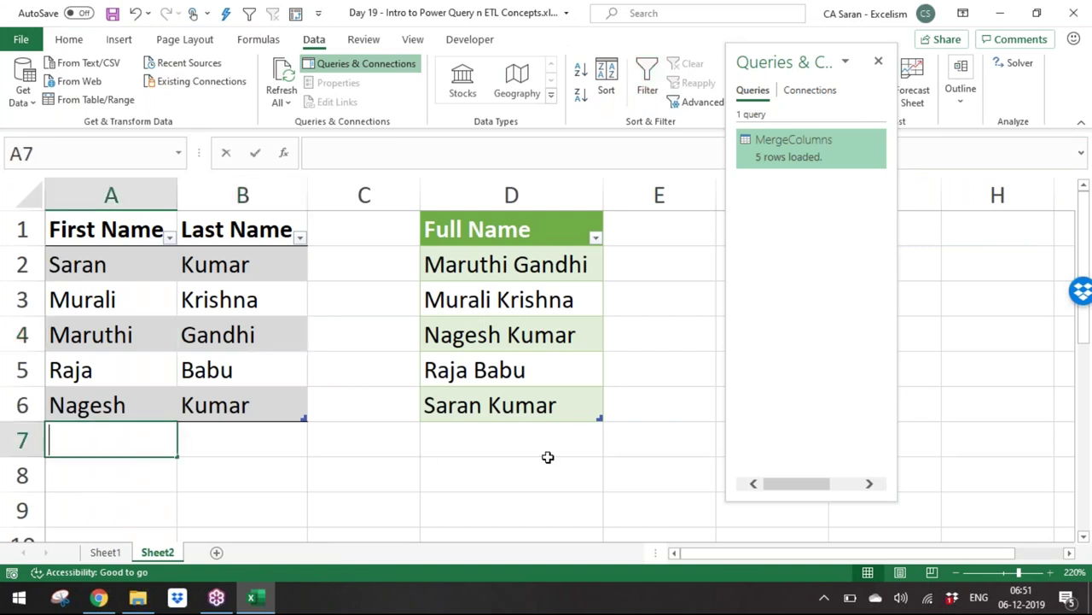
{"action": "key", "text": "Tab"}
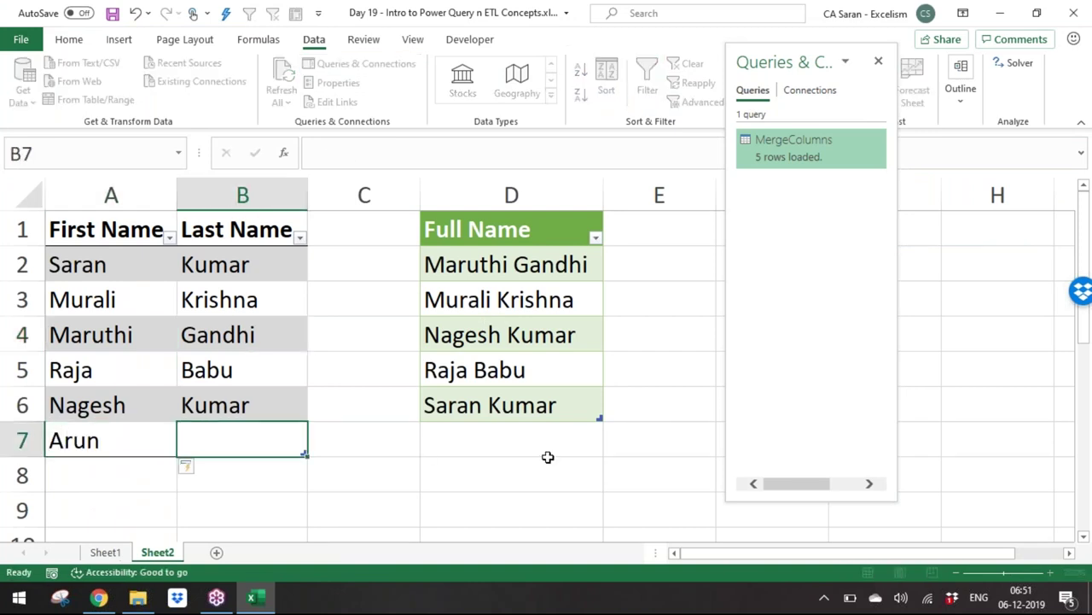
{"action": "key", "text": "Return"}
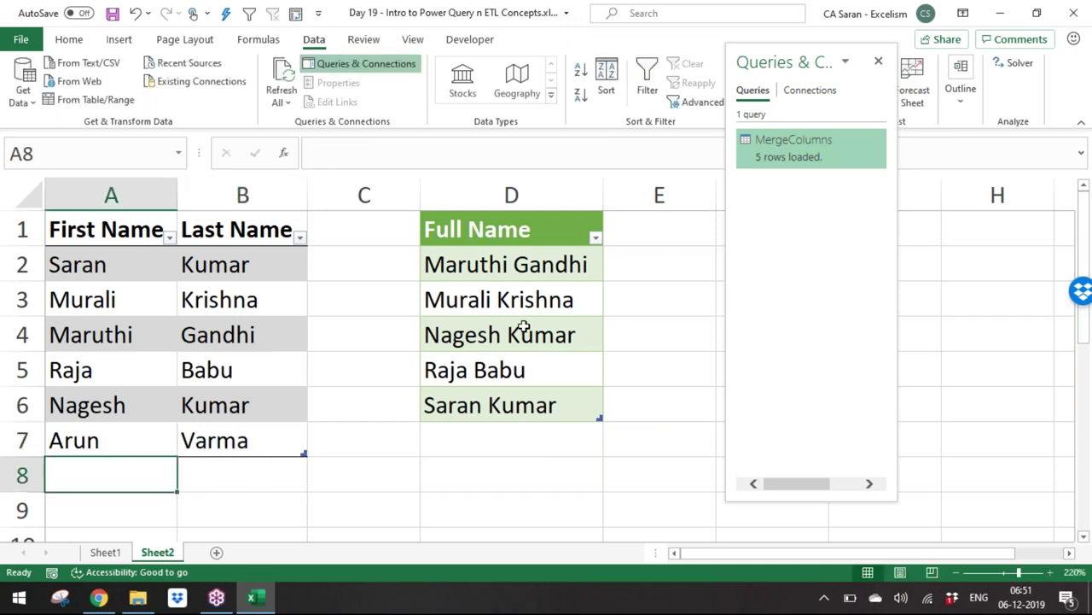
Step: Refresh the Full Name query so it lists six names, then select cell A2
{"action": "left_click", "coordinate": [516, 324]}
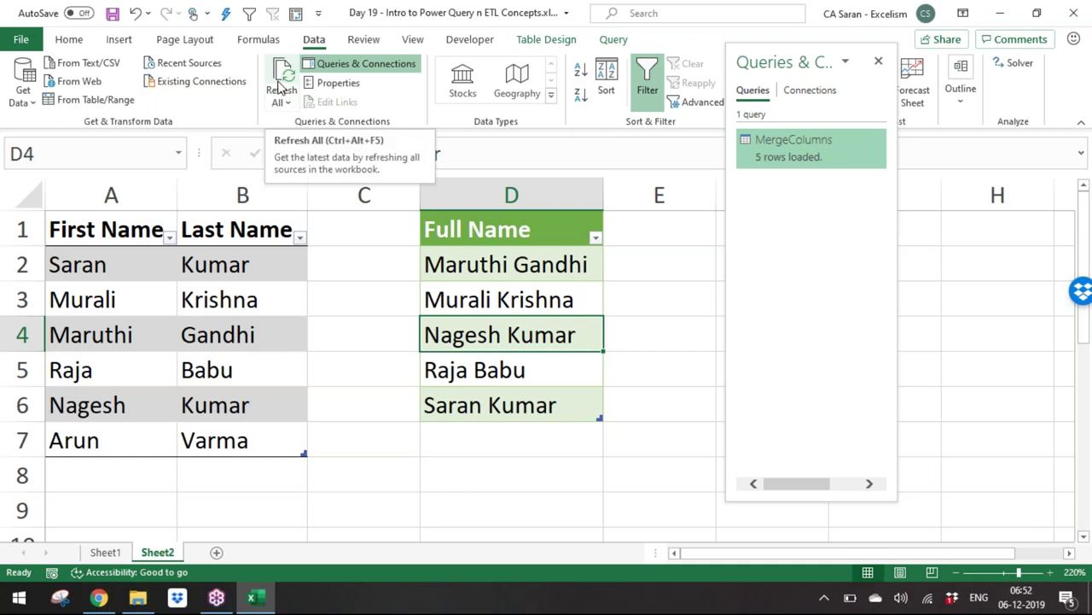
{"action": "left_click", "coordinate": [280, 88]}
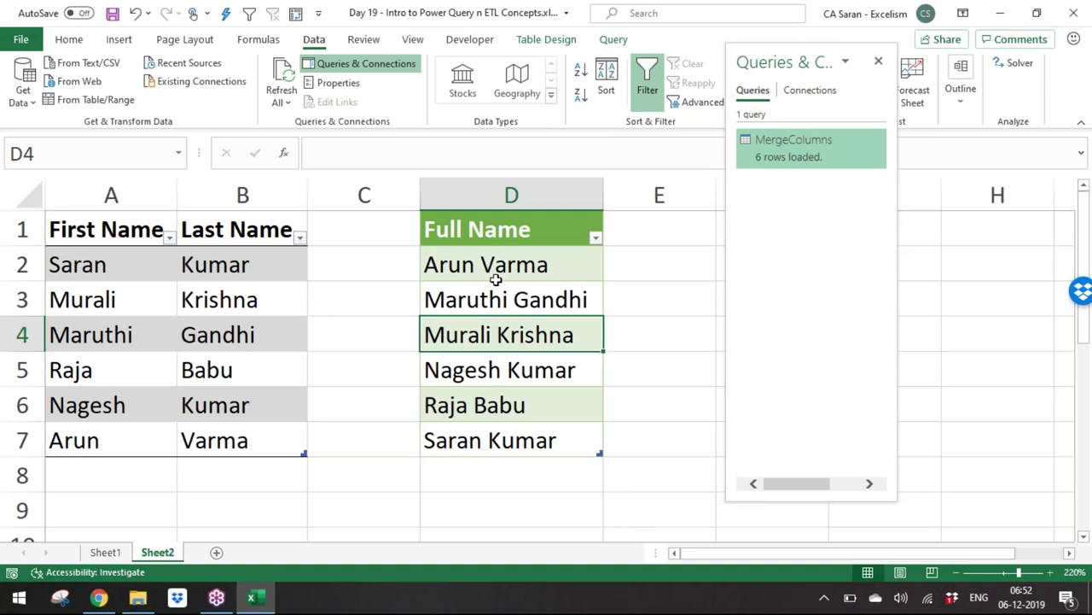
{"action": "left_click", "coordinate": [282, 73]}
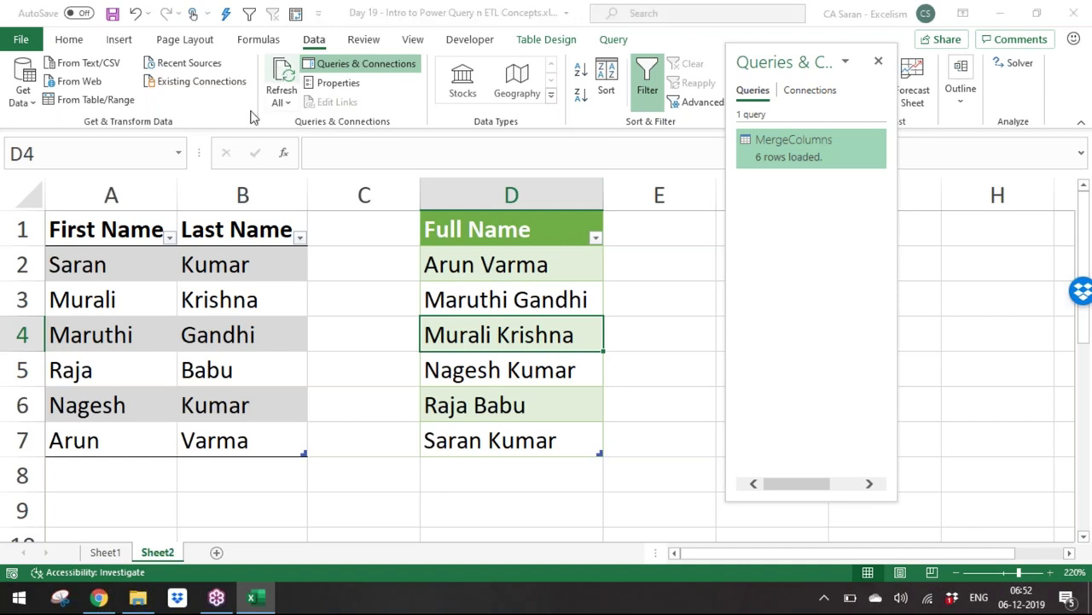
{"action": "left_click", "coordinate": [132, 298]}
{"action": "left_click", "coordinate": [126, 277]}
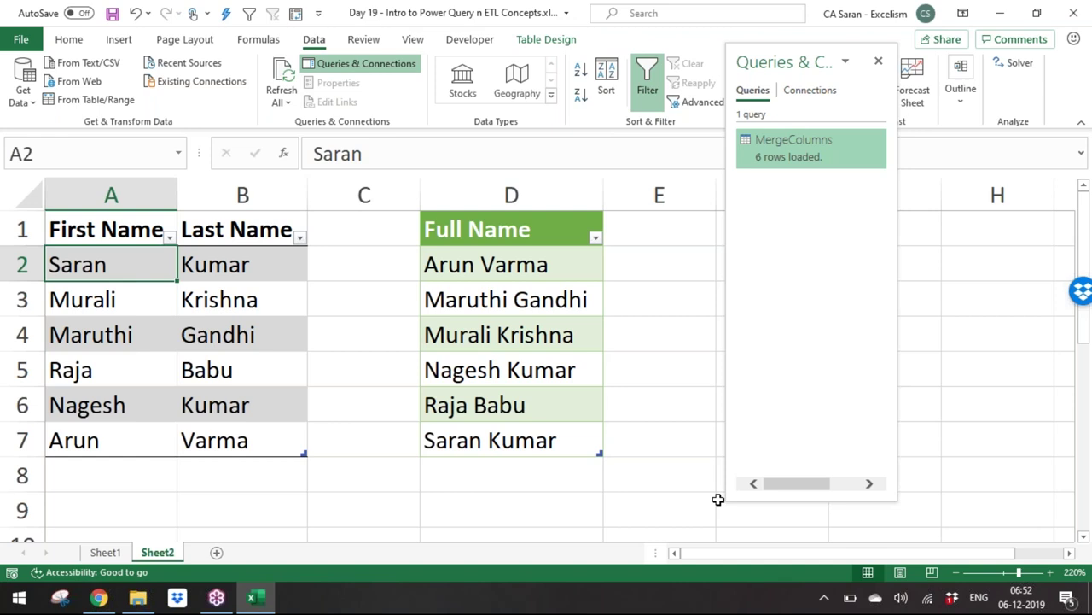
Step: Overwrite the first person's first and last name in A2:B2 and refresh the query
{"action": "key", "text": "Tab"}
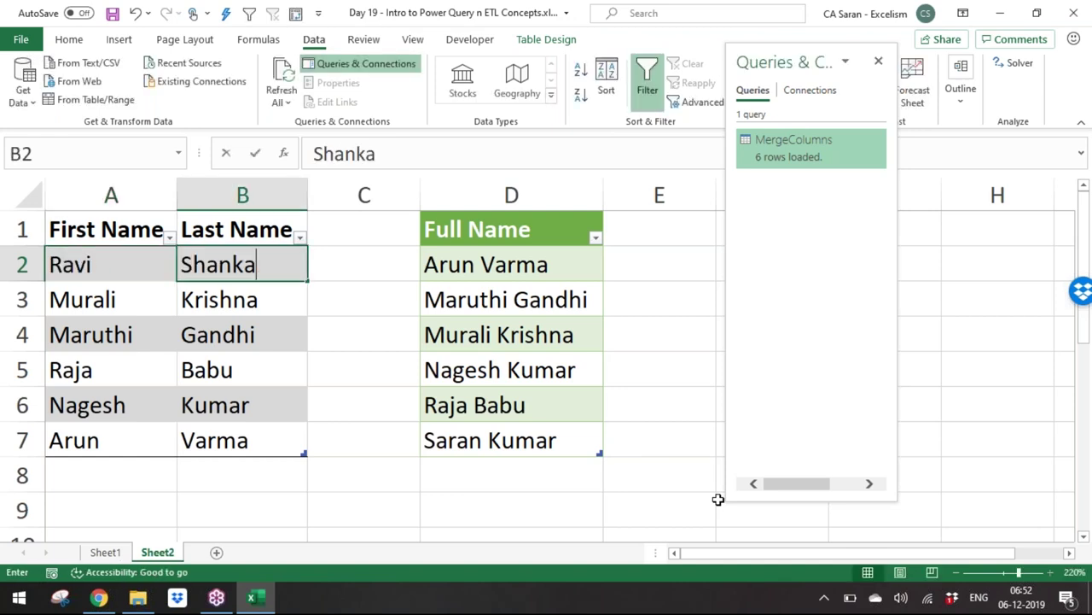
{"action": "key", "text": "Return"}
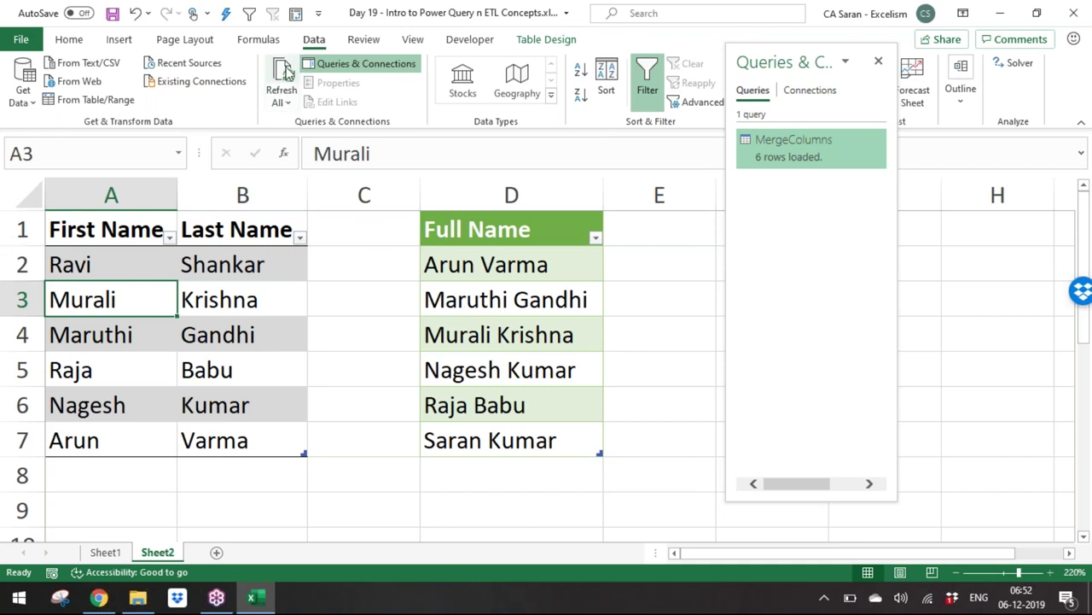
{"action": "left_click", "coordinate": [285, 73]}
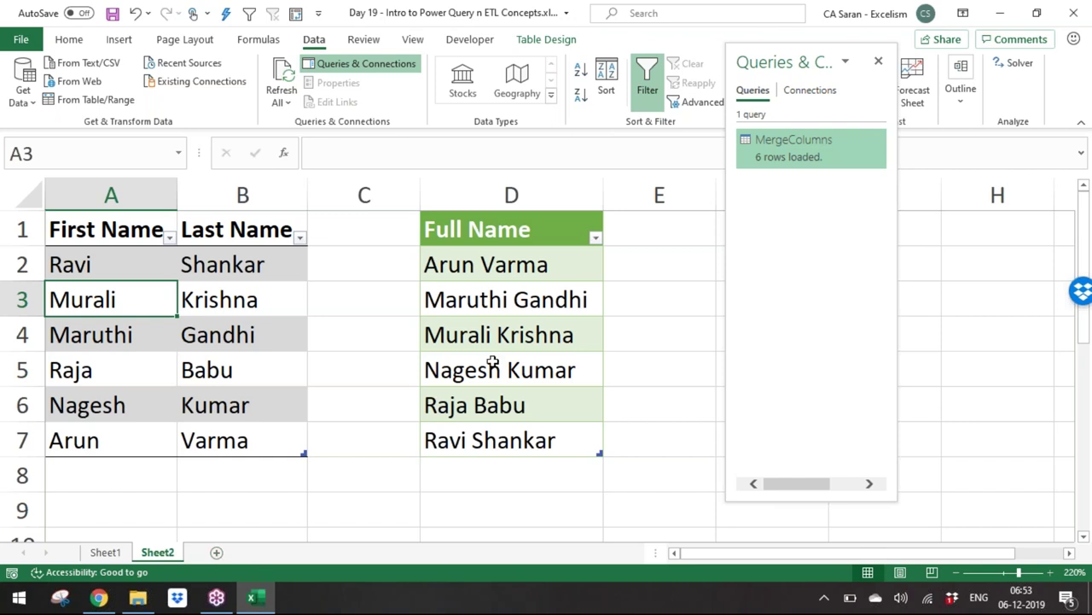
Step: Copy the Full Name list D1:D7 and paste it as values only at A9
{"action": "left_click", "coordinate": [508, 270]}
{"action": "key", "text": "Up"}
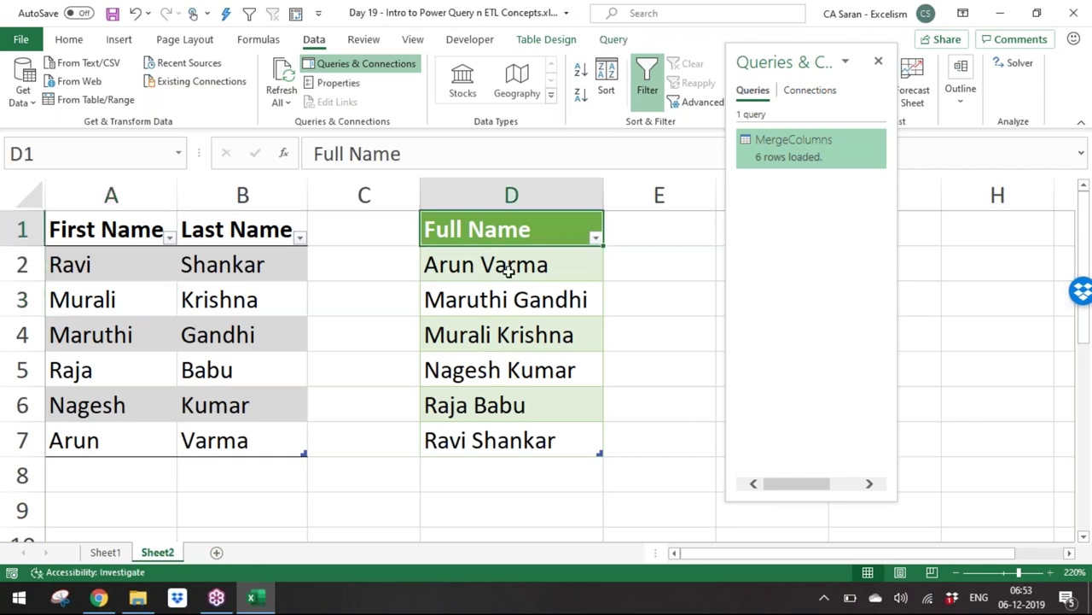
{"action": "key", "text": "ctrl+shift+Down"}
{"action": "key", "text": "ctrl+c"}
{"action": "key", "text": "ctrl+Left"}
{"action": "key", "text": "ctrl+Left"}
{"action": "key", "text": "ctrl+Down"}
{"action": "key", "text": "ctrl+Down"}
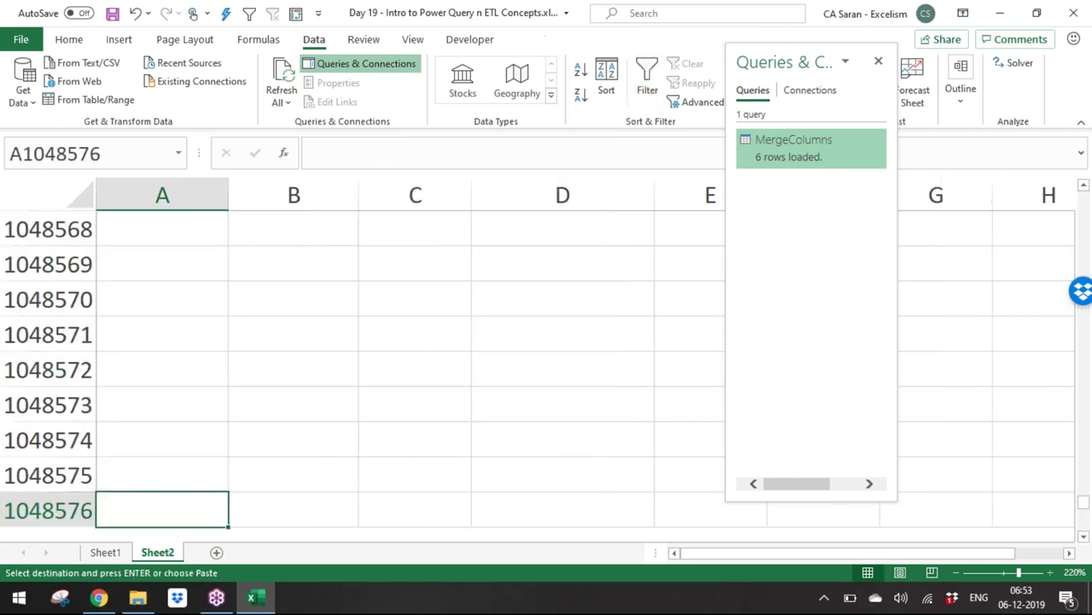
{"action": "key", "text": "ctrl+Up"}
{"action": "key", "text": "Down"}
{"action": "key", "text": "Down"}
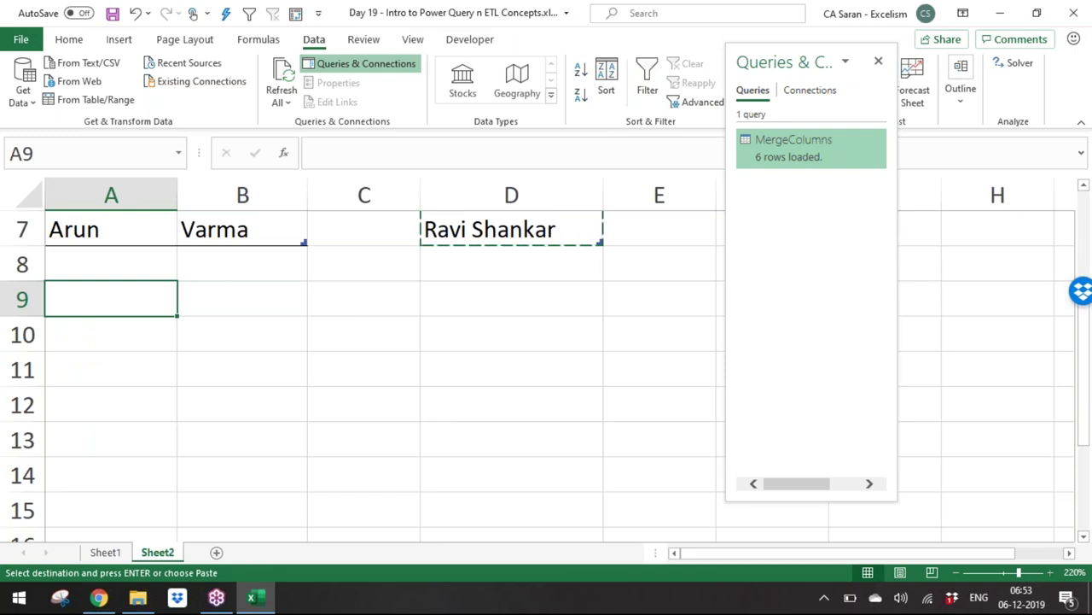
{"action": "key", "text": "alt+e"}
{"action": "key", "text": "s"}
{"action": "key", "text": "v"}
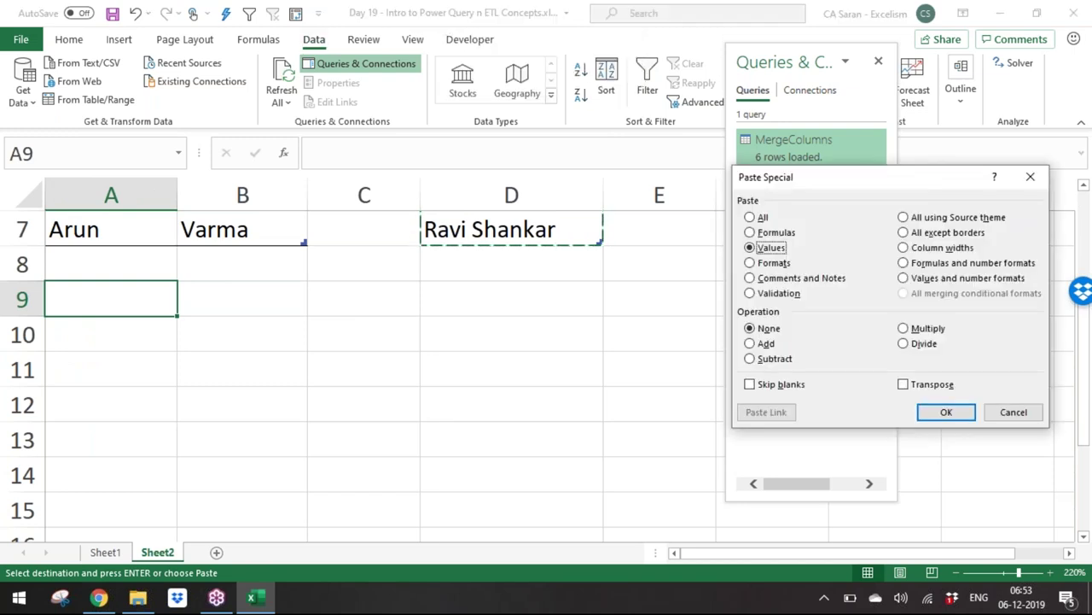
{"action": "key", "text": "Return"}
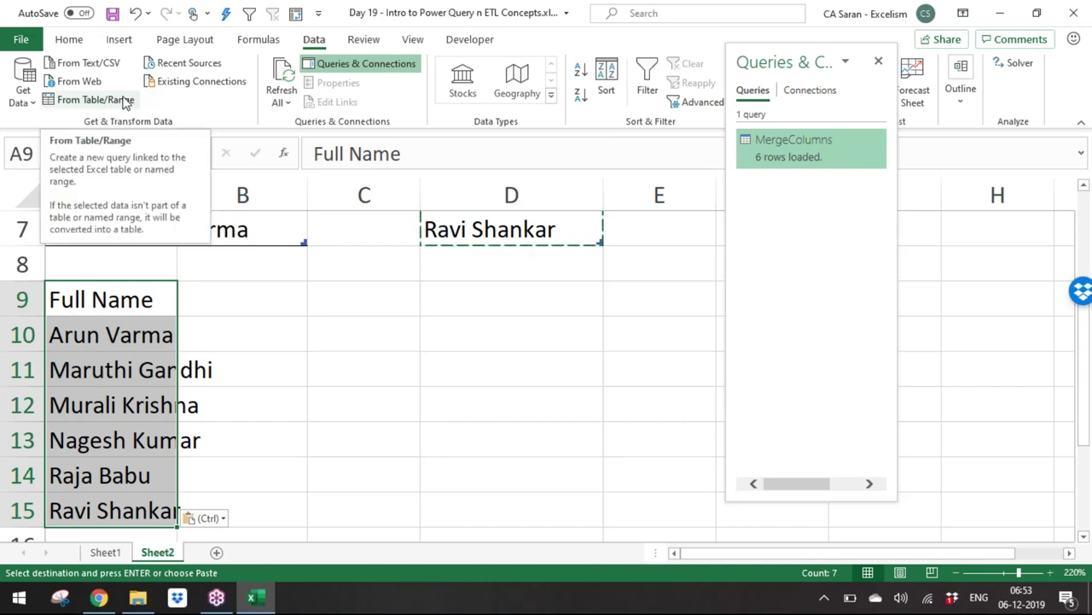
Step: Format A9:A15 as a light-style table with headers and widen column A
{"action": "left_click", "coordinate": [70, 40]}
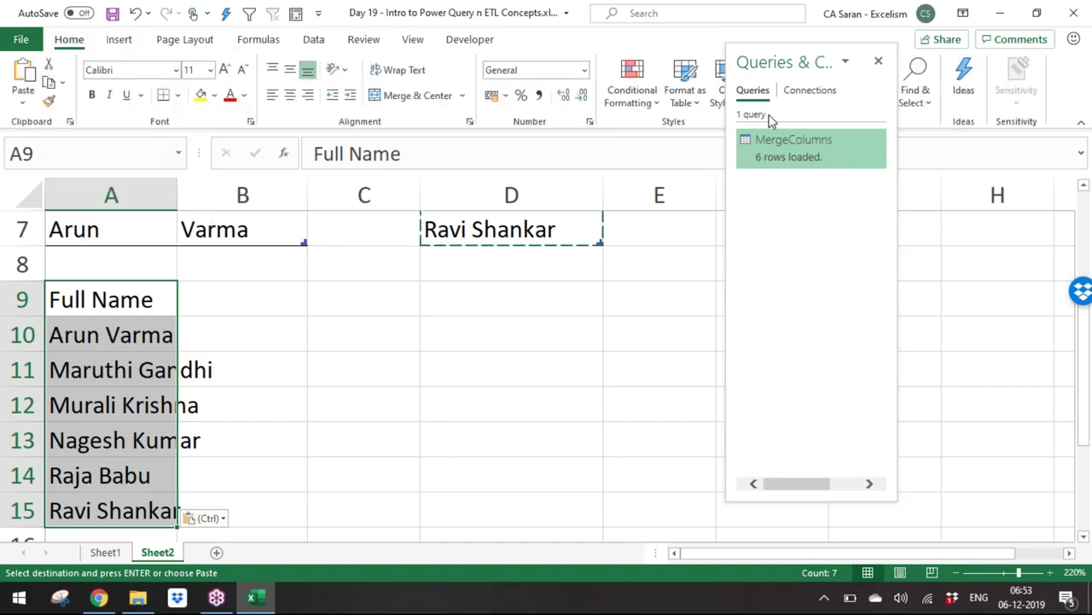
{"action": "left_click", "coordinate": [687, 96]}
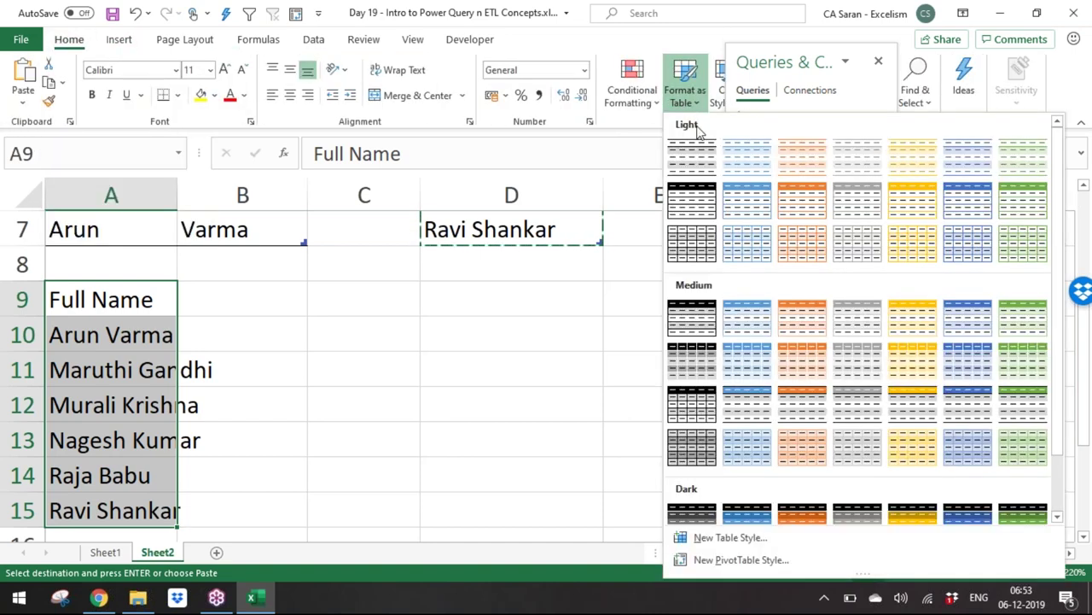
{"action": "left_click", "coordinate": [693, 156]}
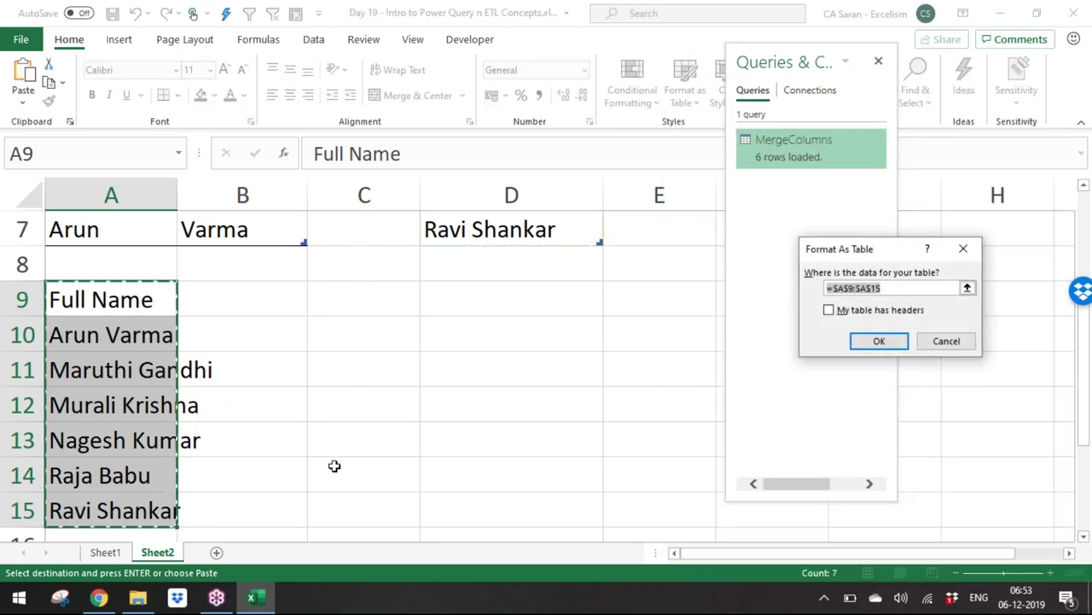
{"action": "left_click", "coordinate": [828, 310]}
{"action": "left_click", "coordinate": [879, 341]}
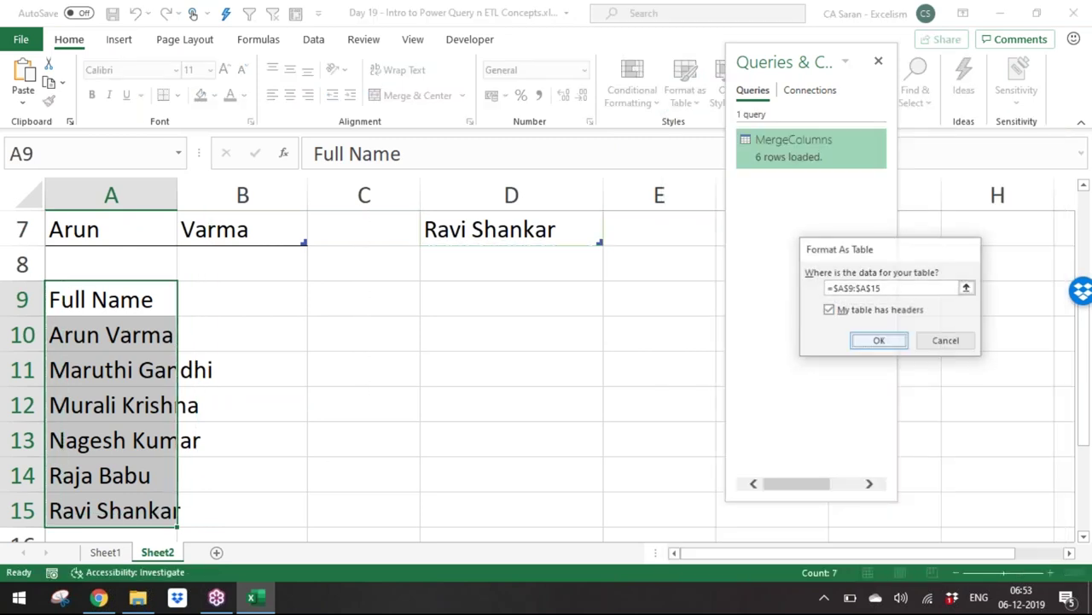
{"action": "left_click_drag", "start_coordinate": [178, 189], "coordinate": [228, 196]}
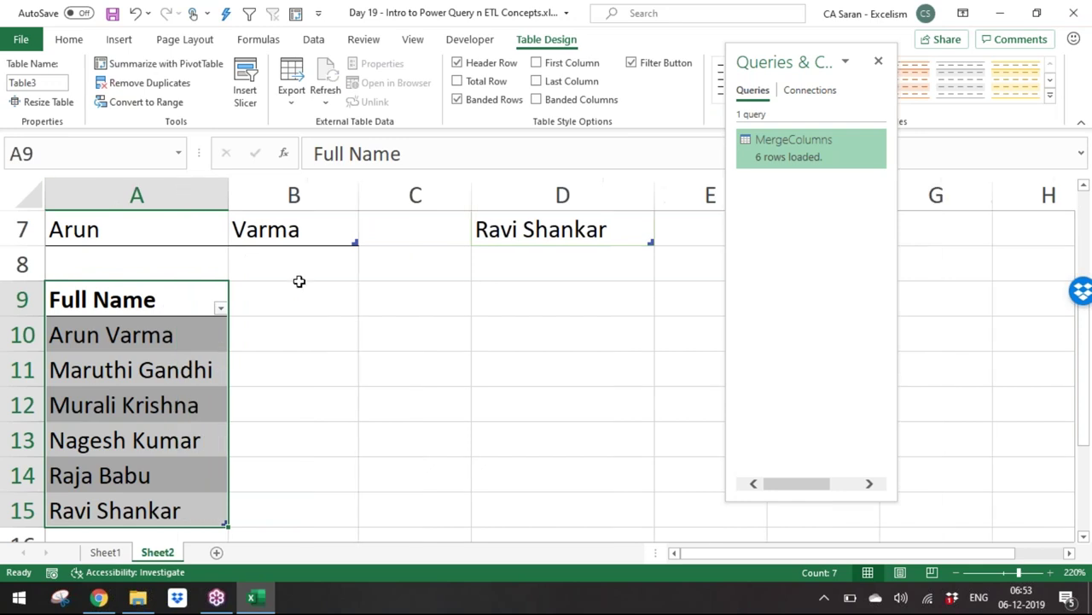
{"action": "left_click", "coordinate": [332, 310]}
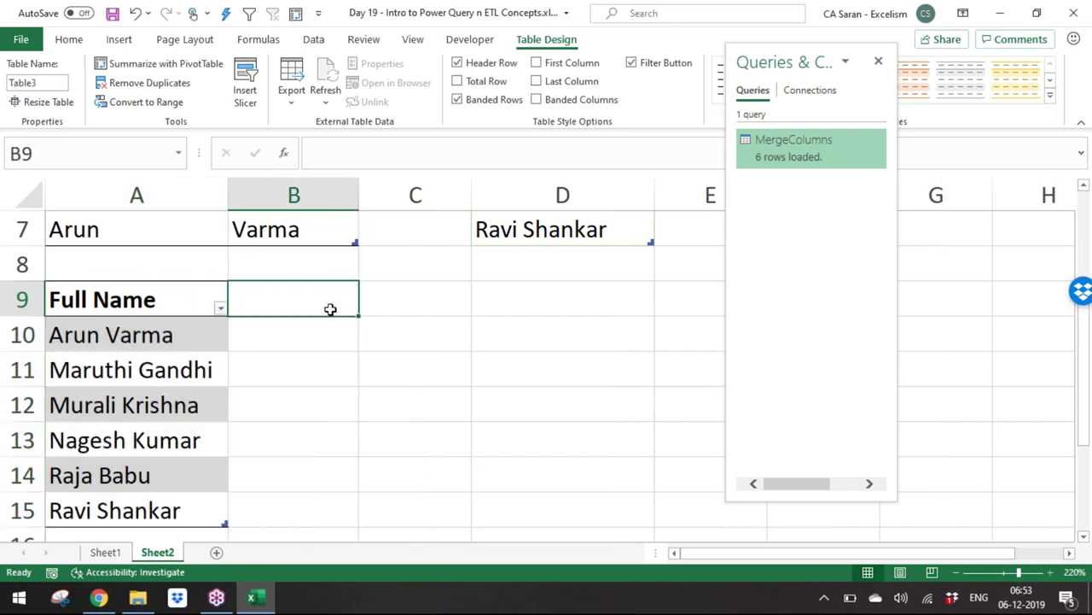
{"action": "left_click", "coordinate": [164, 370]}
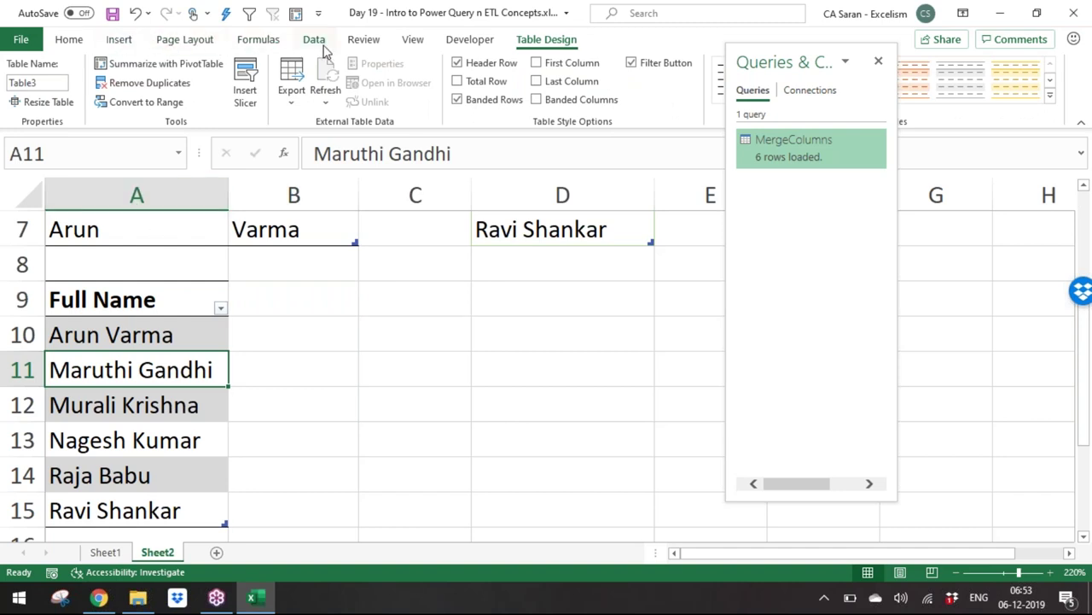
Step: Create a new query named SplitColumns from the Full Name table and show the Split Column options
{"action": "left_click", "coordinate": [323, 47]}
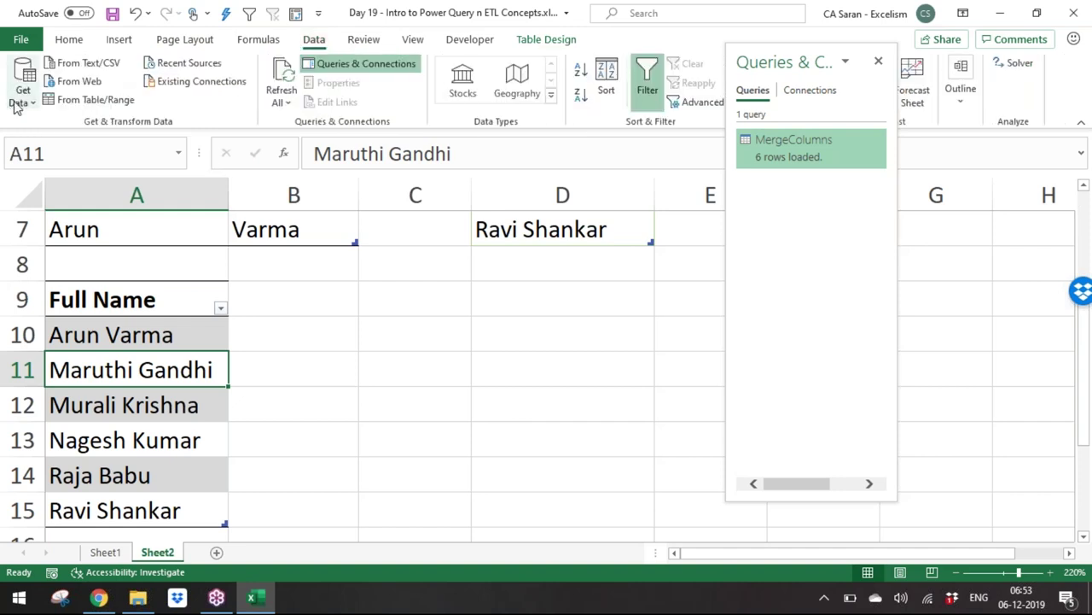
{"action": "left_click", "coordinate": [16, 99]}
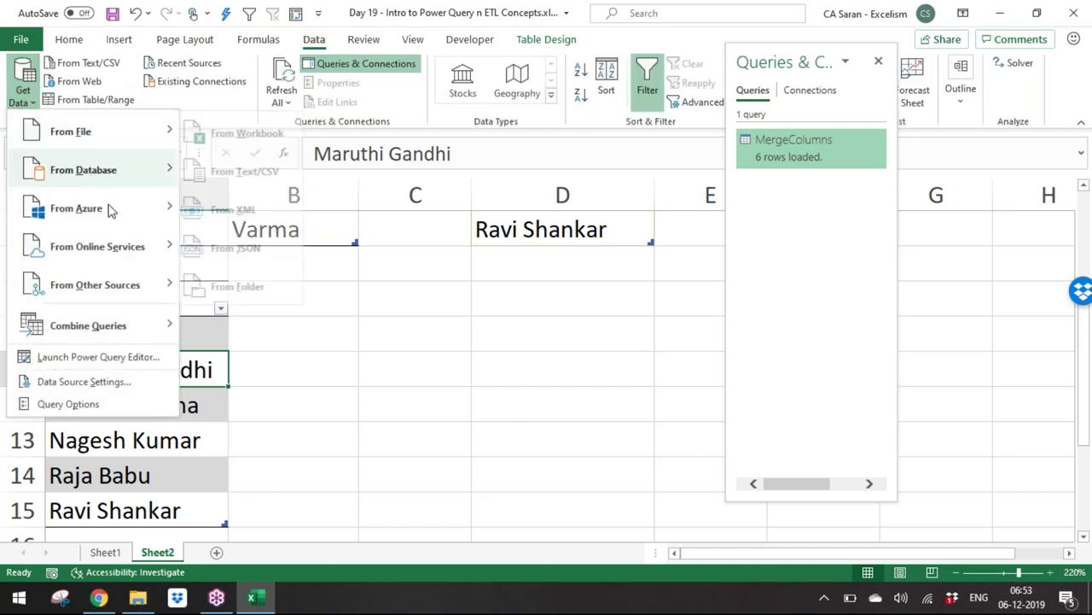
{"action": "mouse_move", "coordinate": [134, 292]}
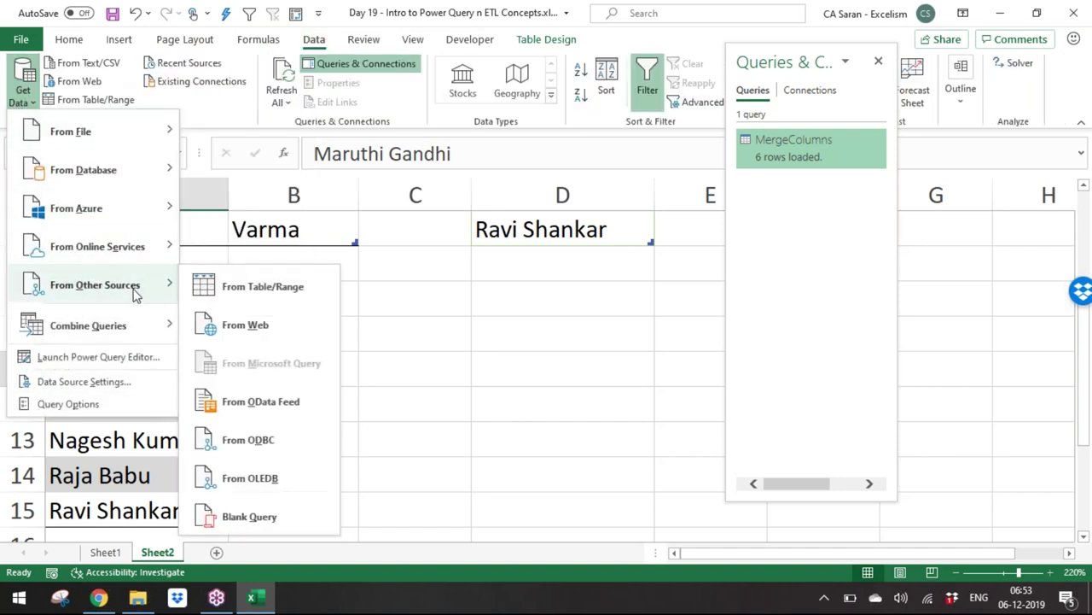
{"action": "left_click", "coordinate": [273, 296]}
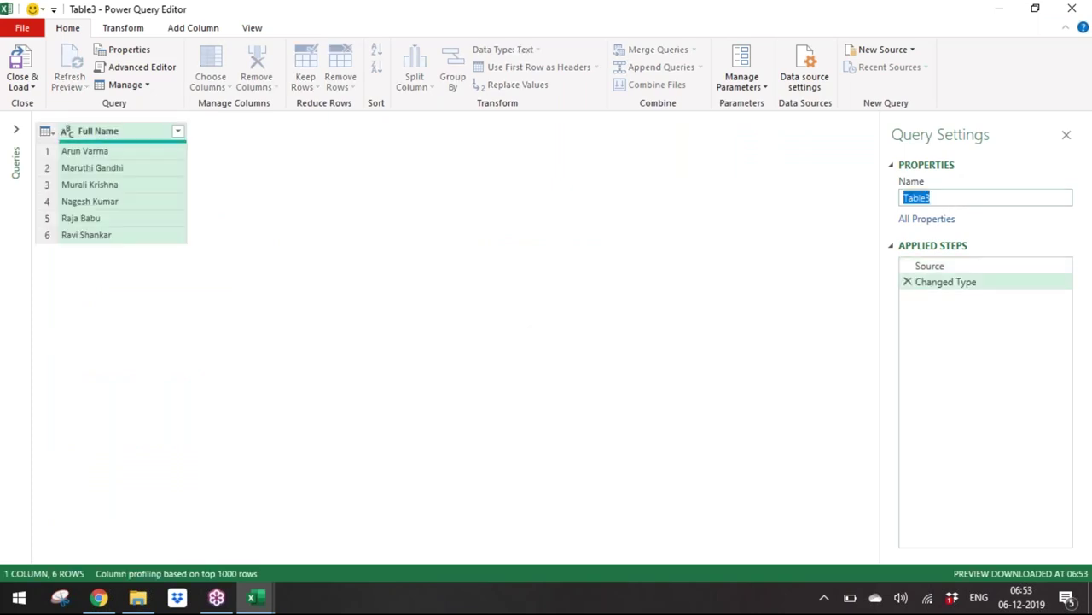
{"action": "type", "text": "J"}
{"action": "type", "text": "plitColumns"}
{"action": "key", "text": "Return"}
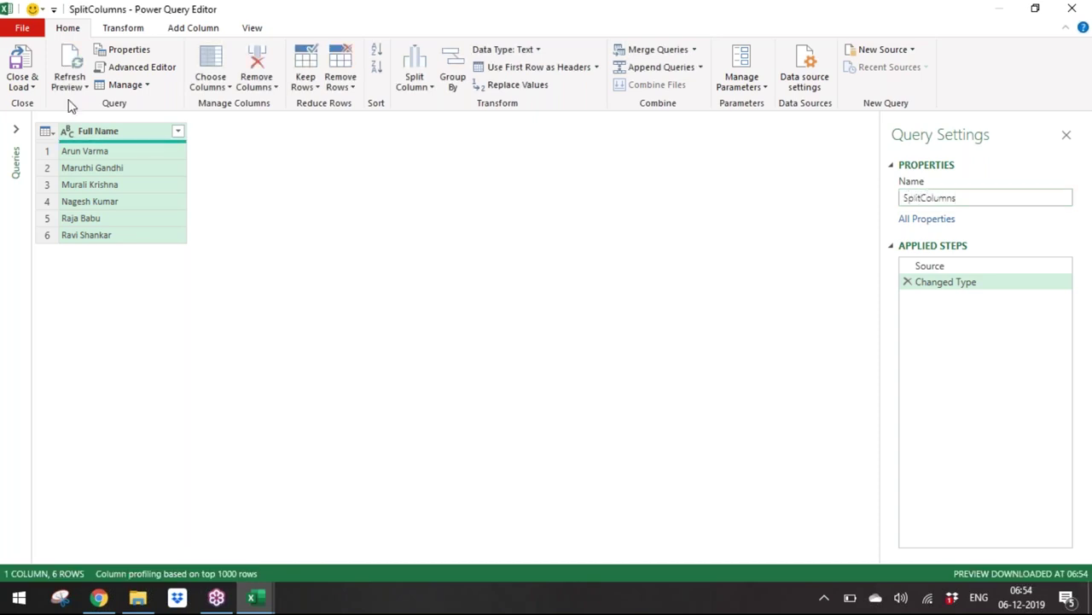
{"action": "left_click", "coordinate": [431, 82]}
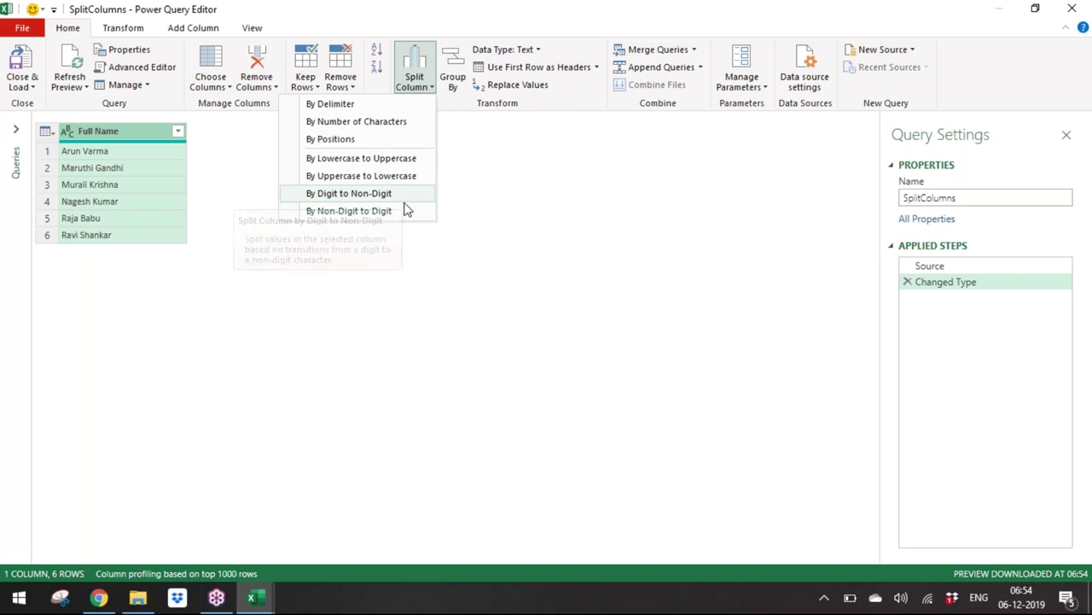
Step: Split Full Name by the space delimiter at each occurrence
{"action": "left_click", "coordinate": [375, 104]}
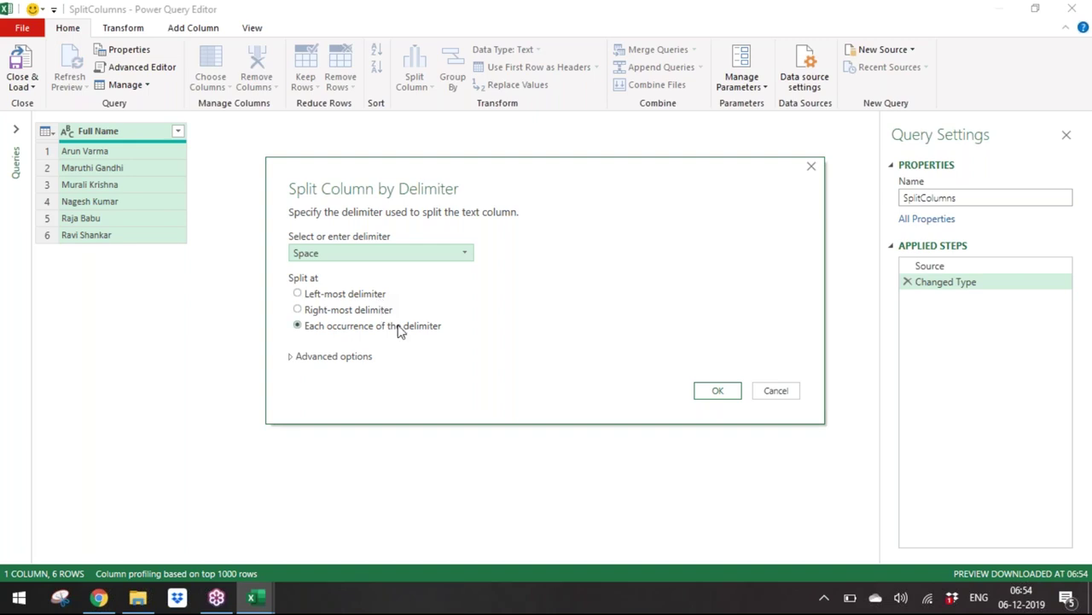
{"action": "left_click", "coordinate": [360, 361]}
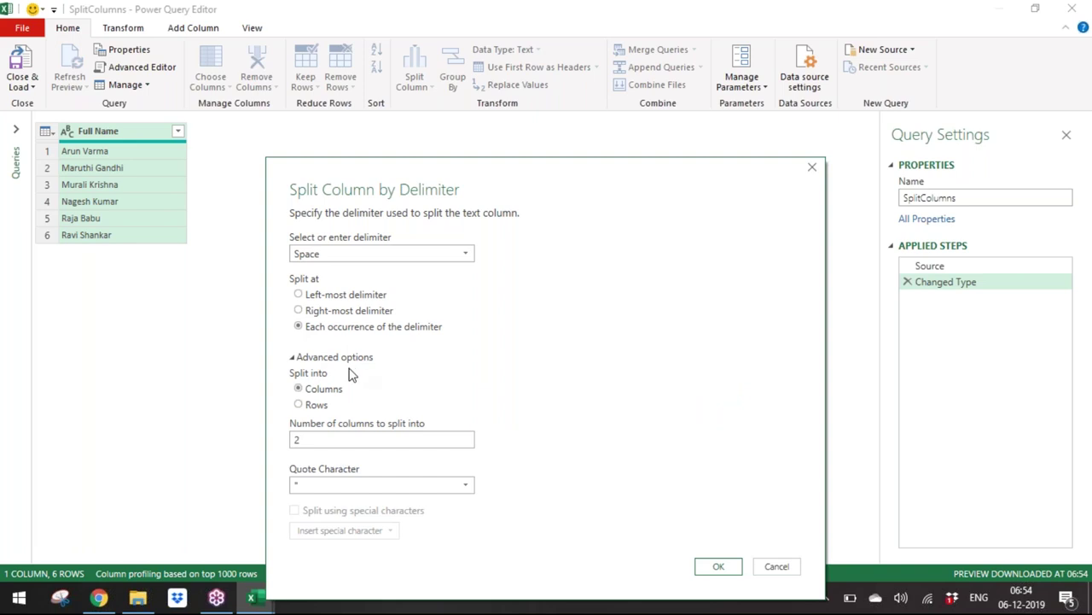
{"action": "left_click", "coordinate": [348, 362]}
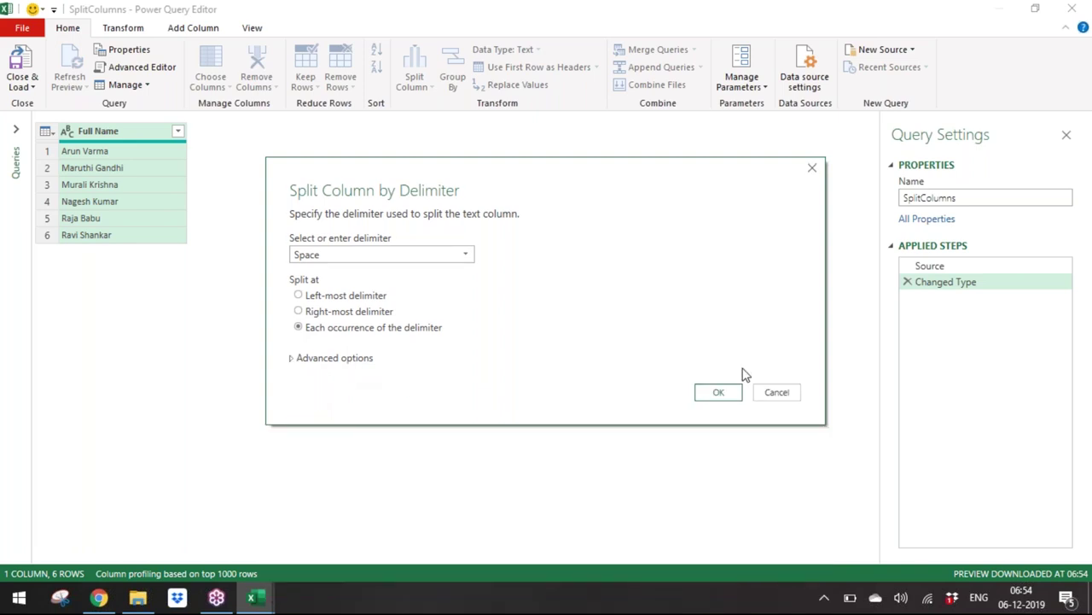
{"action": "left_click", "coordinate": [725, 396]}
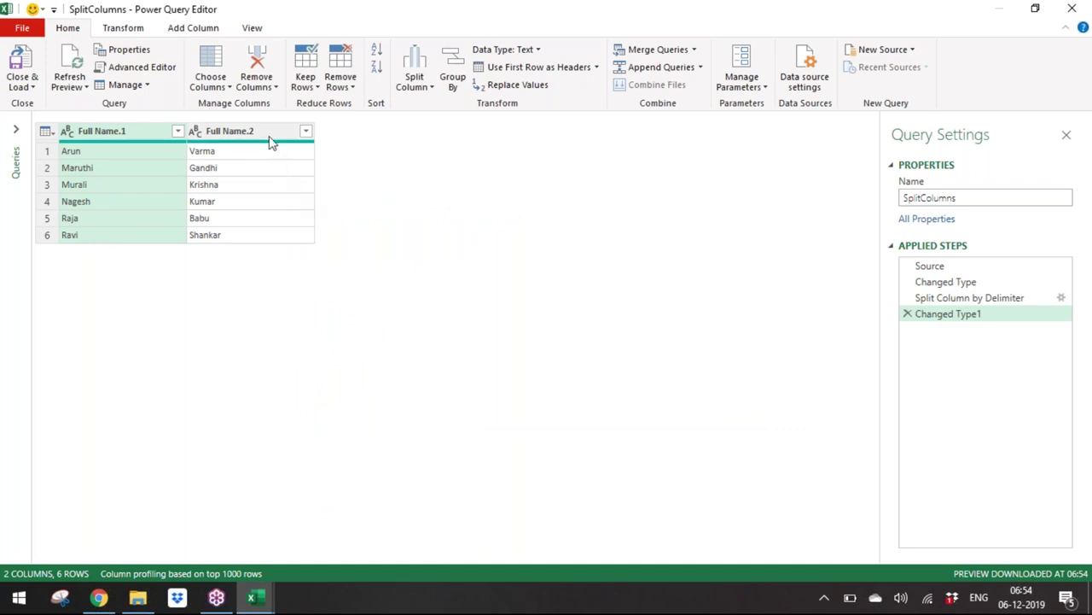
Step: Rename the split columns to First Name and Last Name, placing Last Name first
{"action": "left_click", "coordinate": [267, 131]}
{"action": "double_click", "coordinate": [141, 136]}
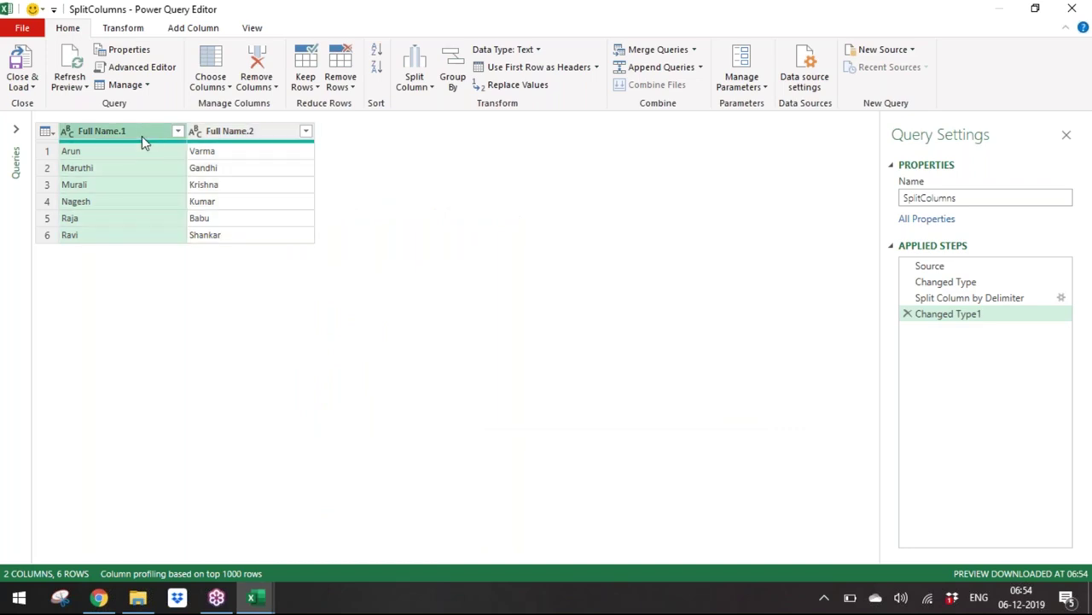
{"action": "type", "text": "F"}
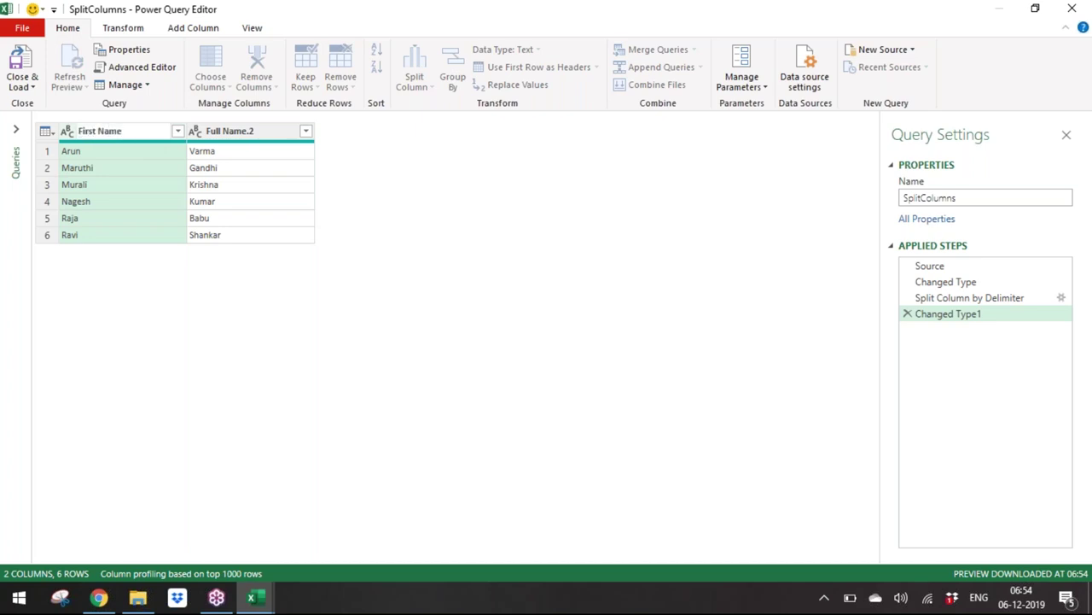
{"action": "left_click", "coordinate": [248, 131]}
{"action": "double_click", "coordinate": [247, 131]}
{"action": "type", "text": "Last Name"}
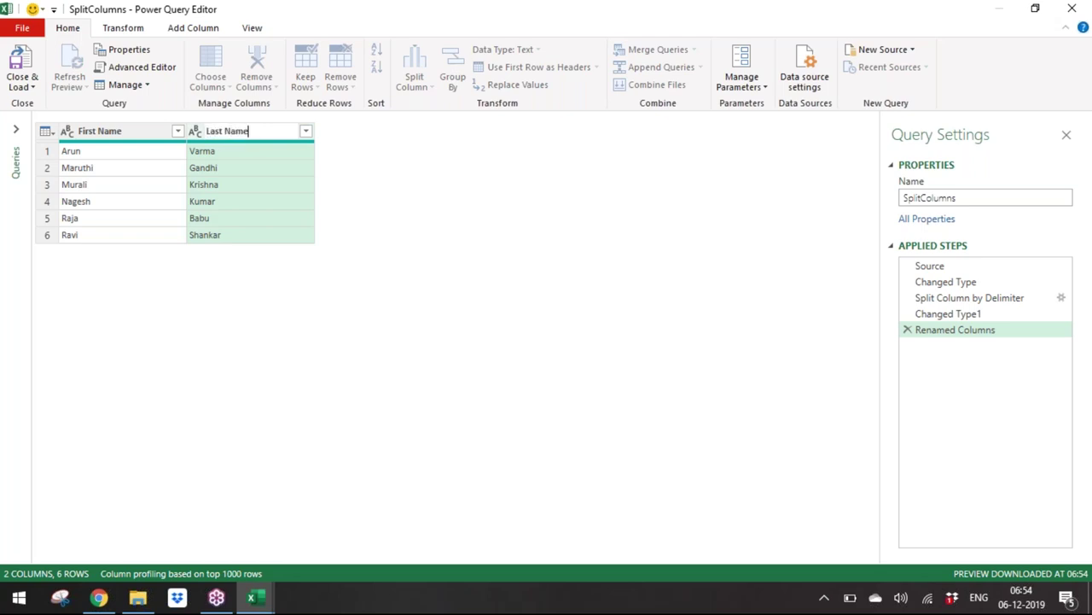
{"action": "key", "text": "Return"}
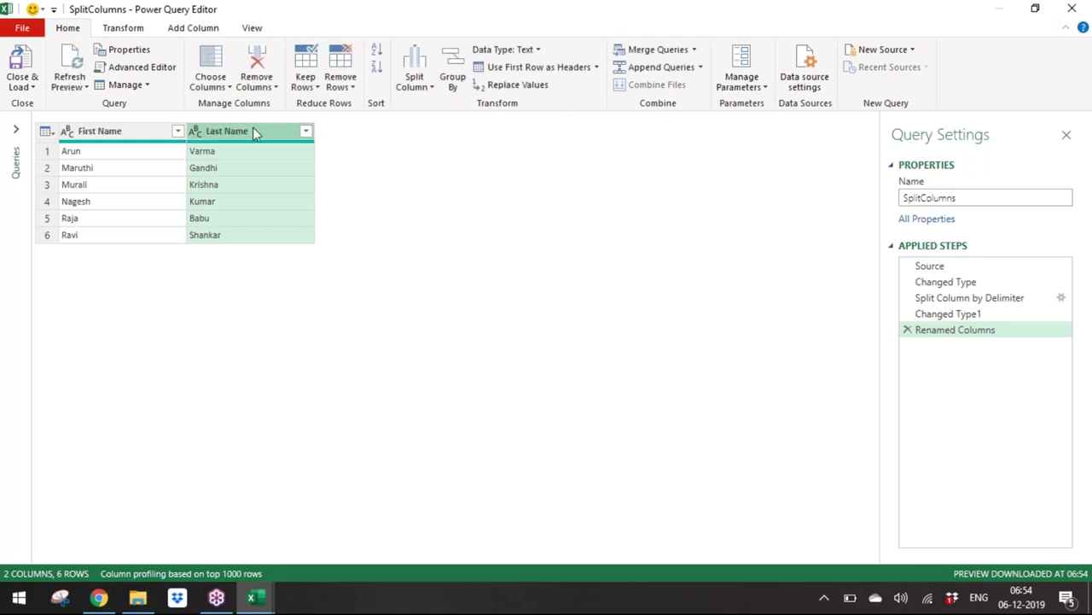
{"action": "left_click_drag", "start_coordinate": [253, 130], "coordinate": [117, 128]}
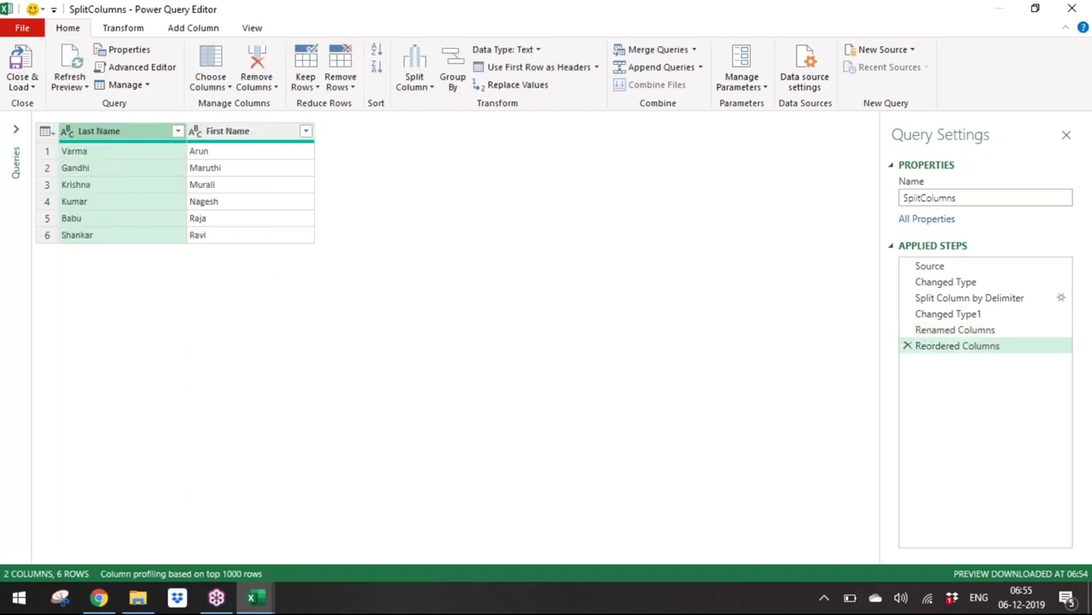
{"action": "left_click", "coordinate": [264, 134]}
{"action": "left_click", "coordinate": [134, 137]}
{"action": "left_click", "coordinate": [237, 135], "text": "ctrl"}
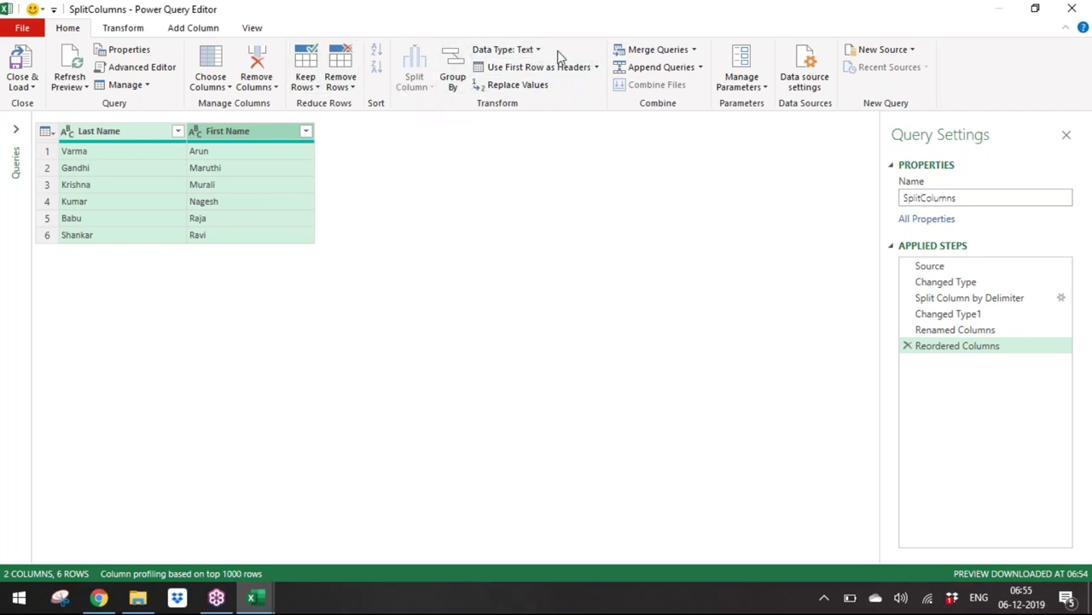
{"action": "left_click", "coordinate": [114, 136]}
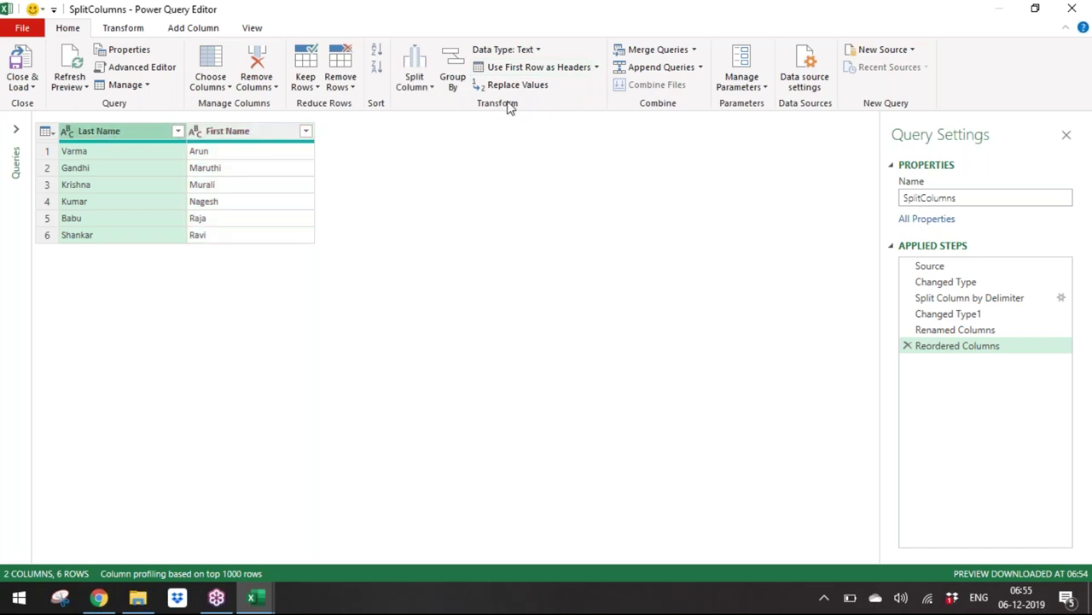
{"action": "left_click", "coordinate": [428, 89]}
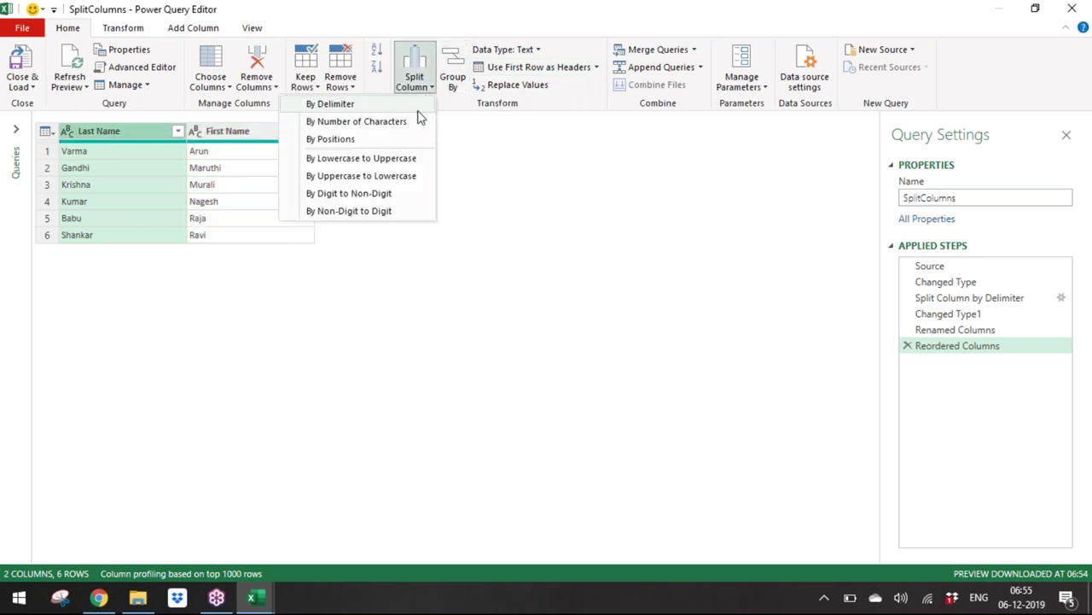
{"action": "left_click", "coordinate": [418, 160]}
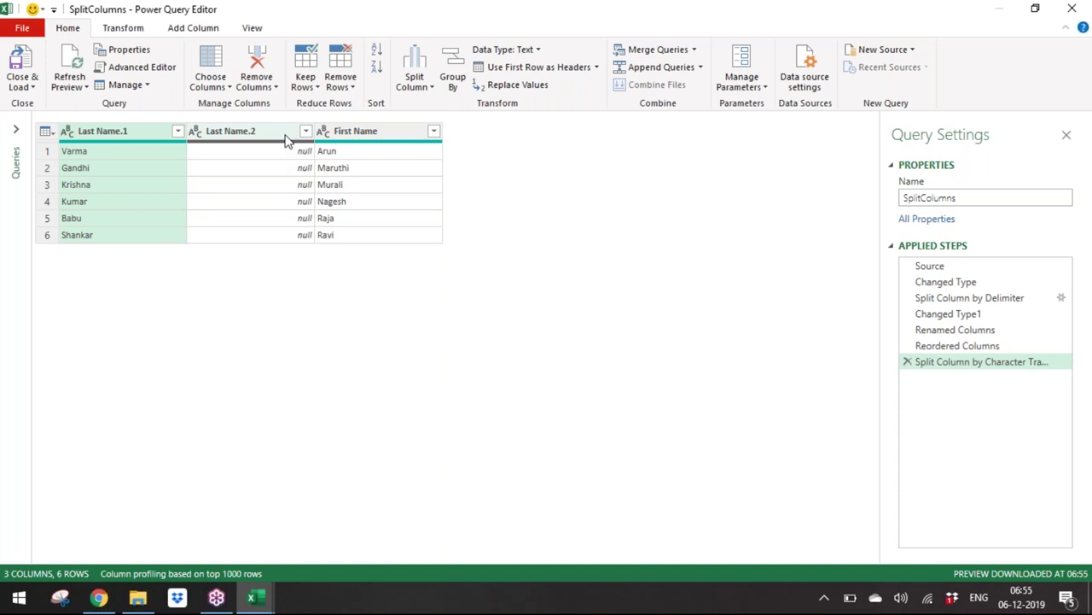
{"action": "left_click", "coordinate": [908, 362]}
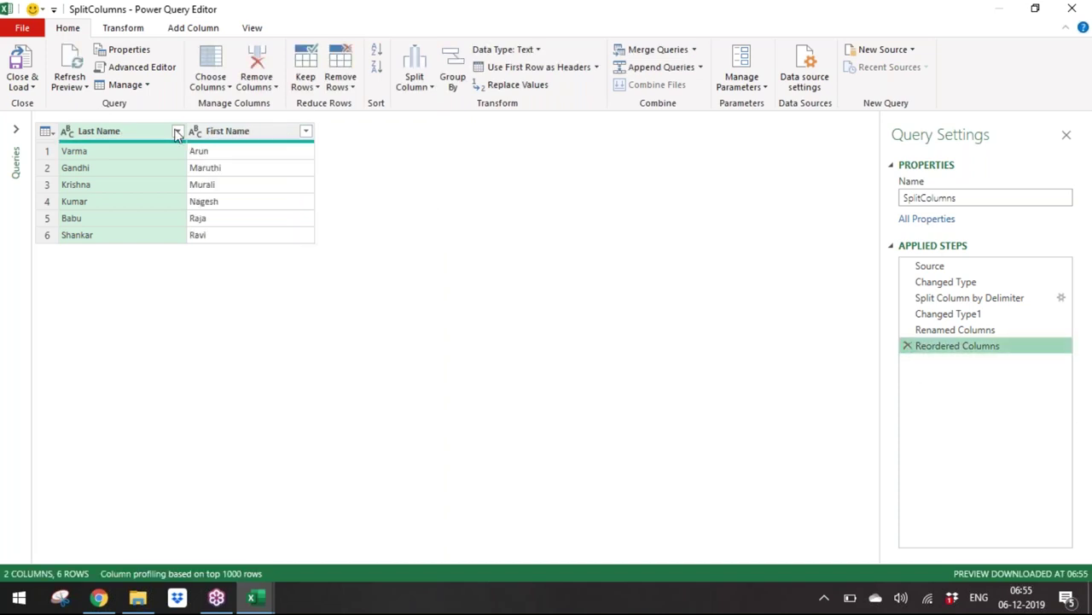
Step: Convert First Name and Last Name to UPPERCASE and sort rows by Last Name descending
{"action": "left_click", "coordinate": [231, 138]}
{"action": "right_click", "coordinate": [231, 138]}
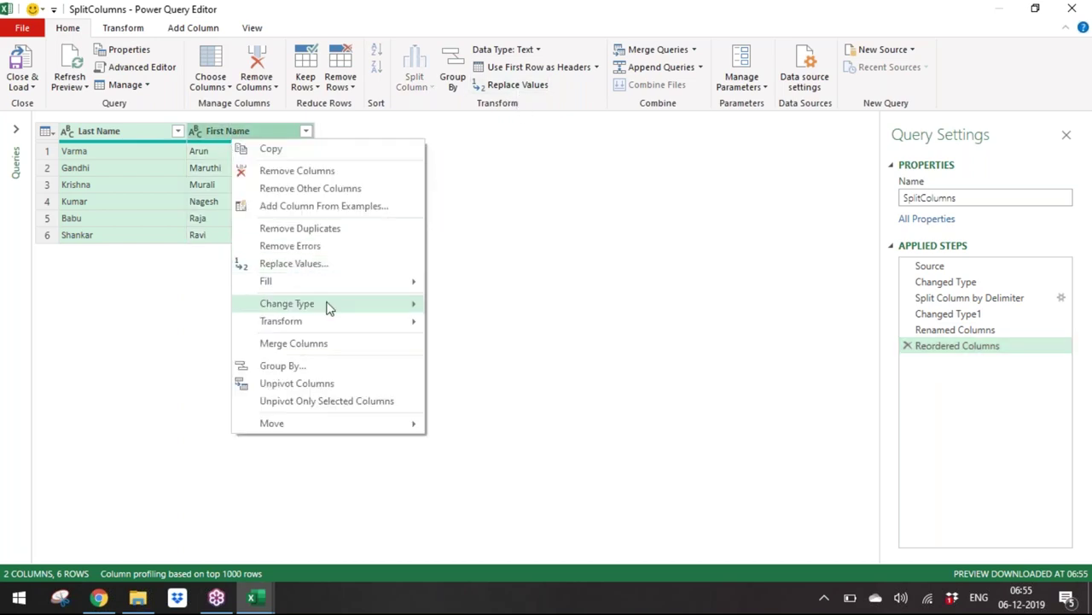
{"action": "mouse_move", "coordinate": [329, 308]}
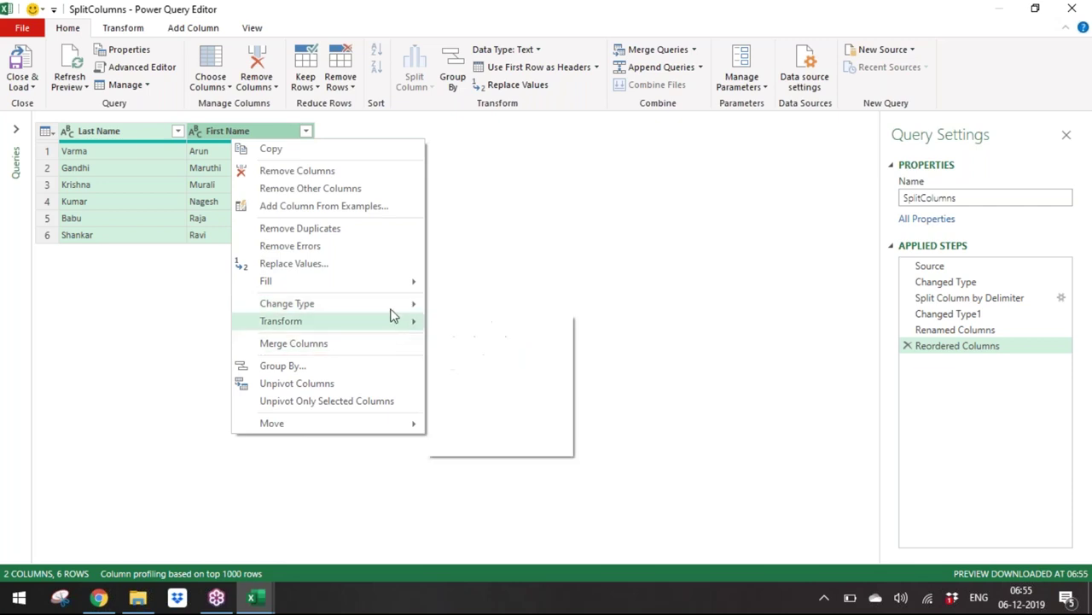
{"action": "mouse_move", "coordinate": [386, 293]}
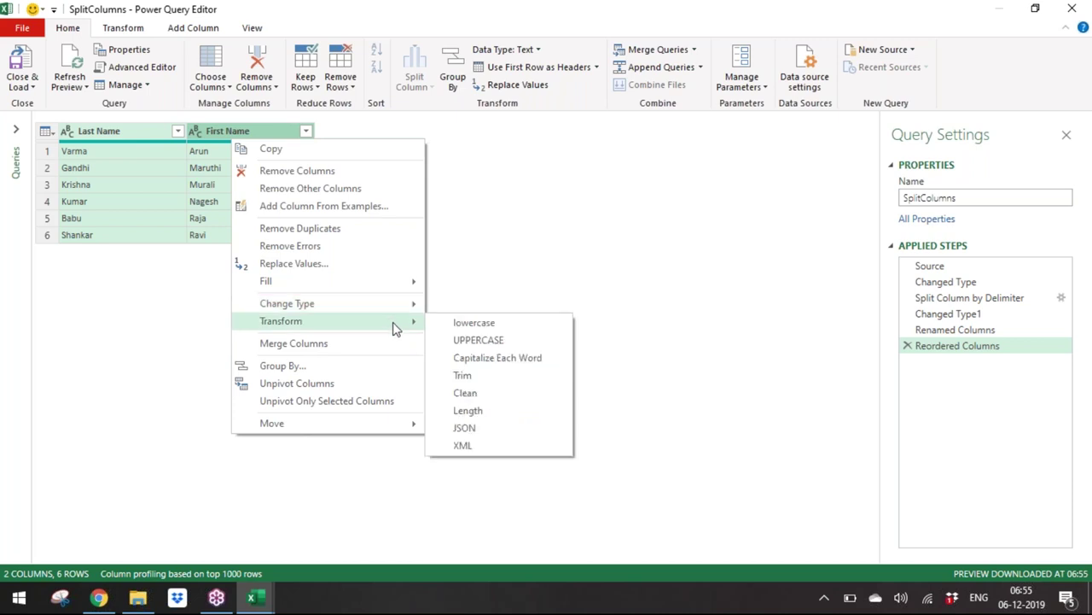
{"action": "left_click", "coordinate": [501, 343]}
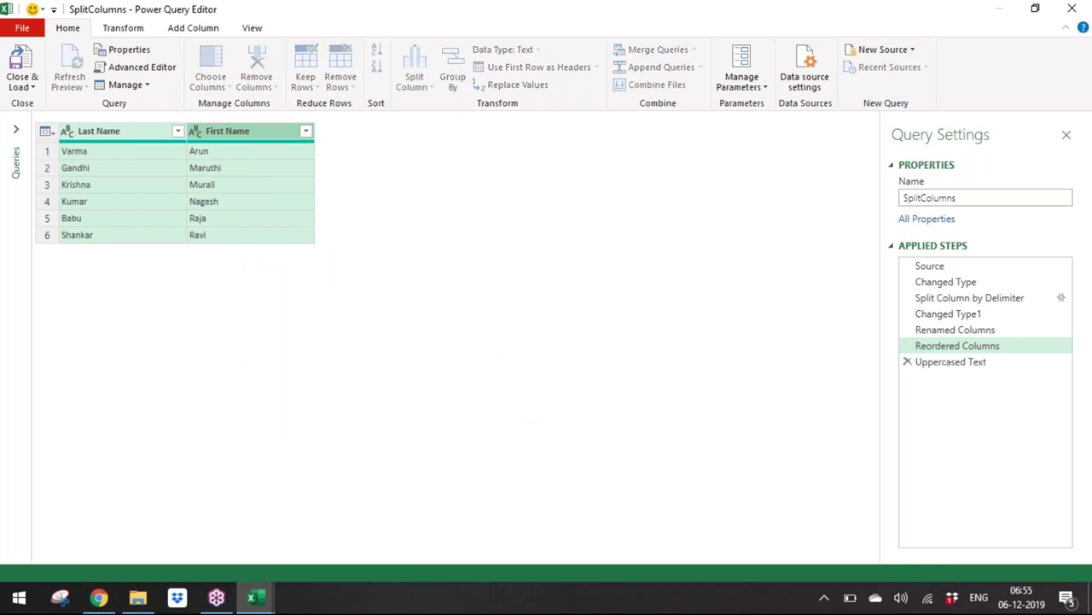
{"action": "left_click", "coordinate": [112, 127]}
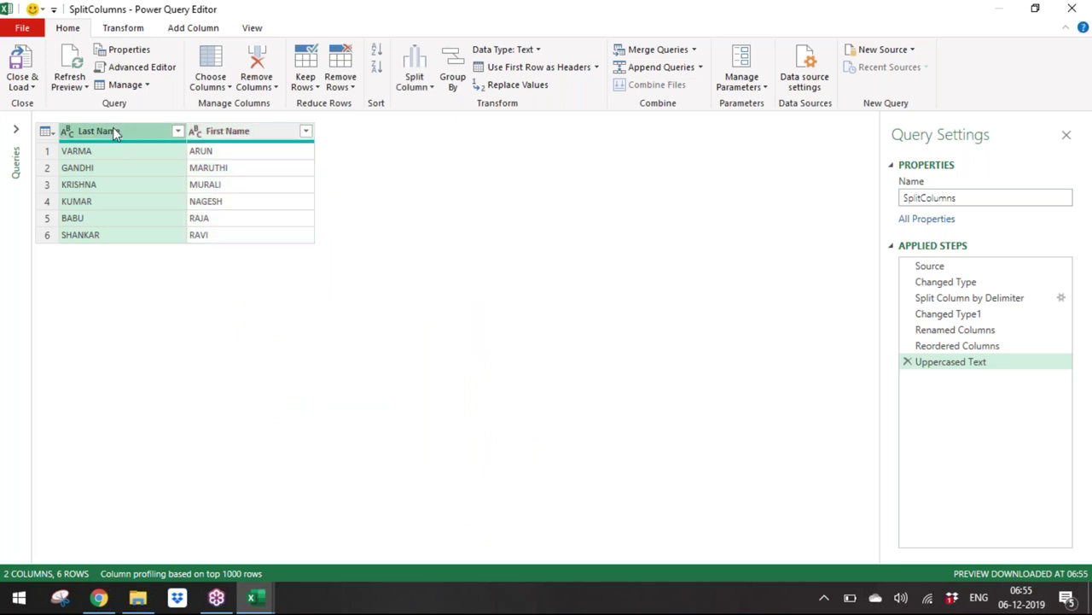
{"action": "left_click", "coordinate": [379, 67]}
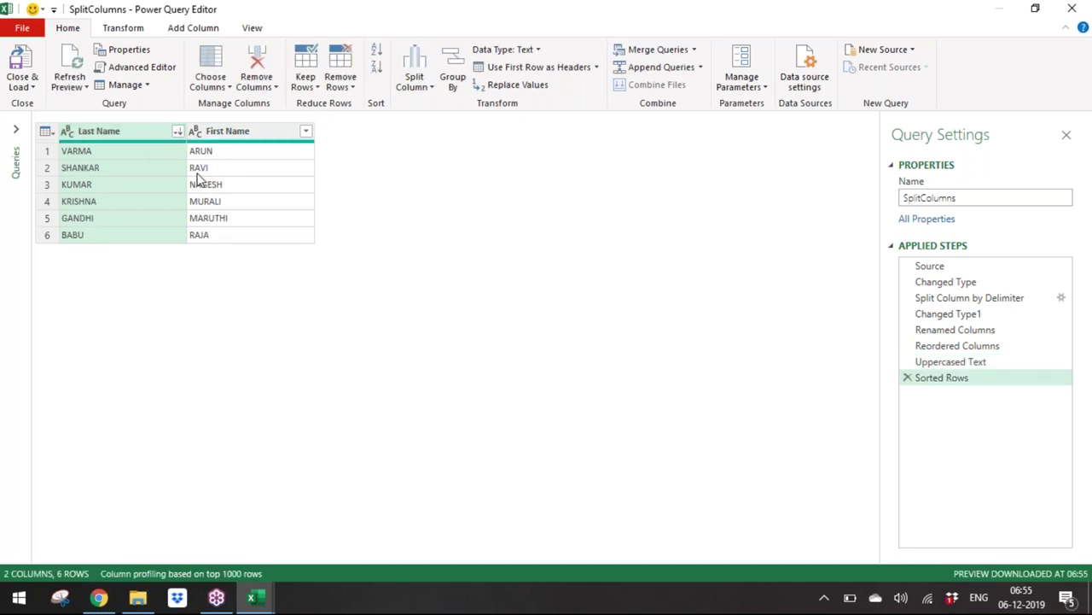
Step: Preview each applied step from Source through Sorted Rows, then return to Source
{"action": "left_click", "coordinate": [126, 152]}
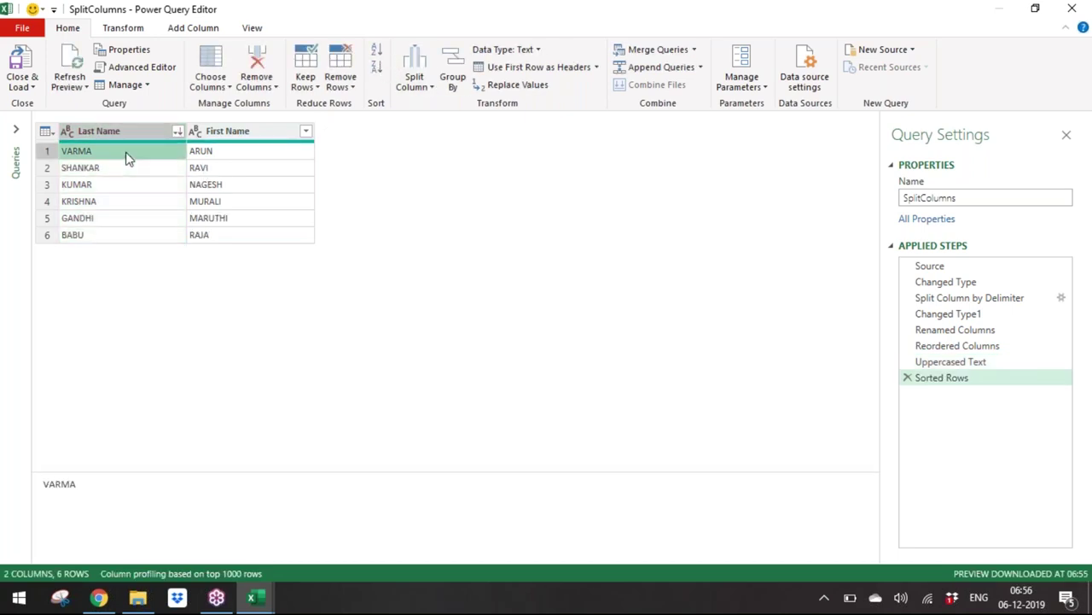
{"action": "left_click", "coordinate": [26, 88]}
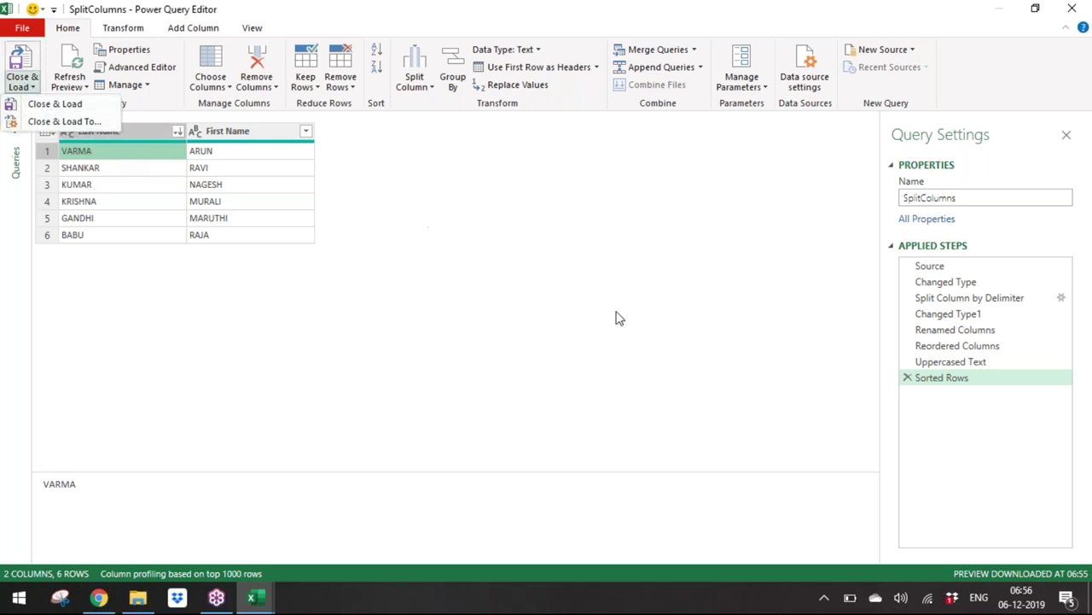
{"action": "left_click", "coordinate": [930, 268]}
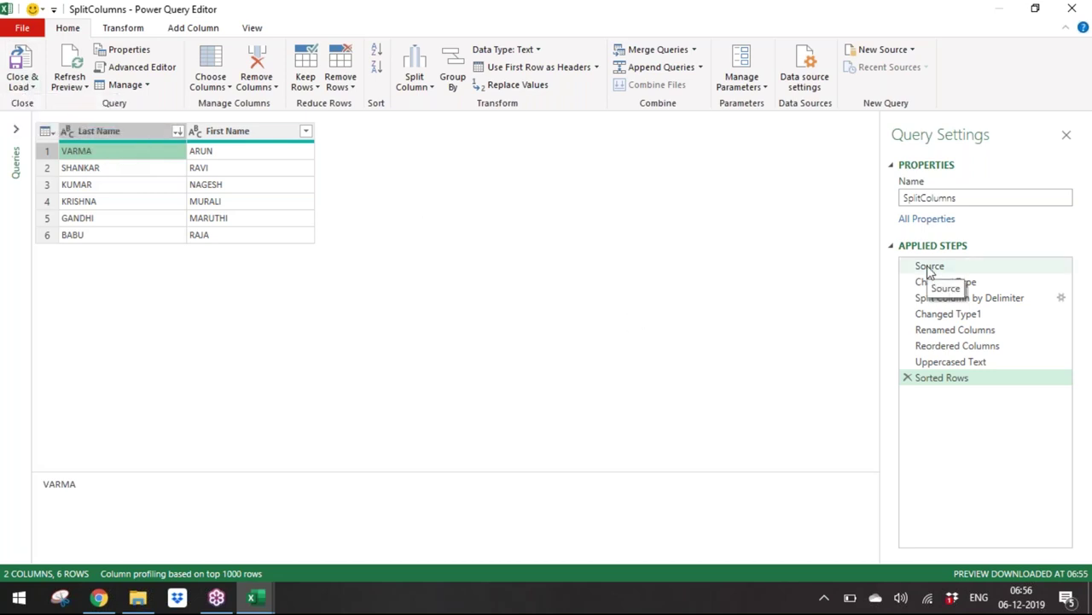
{"action": "left_click", "coordinate": [929, 268]}
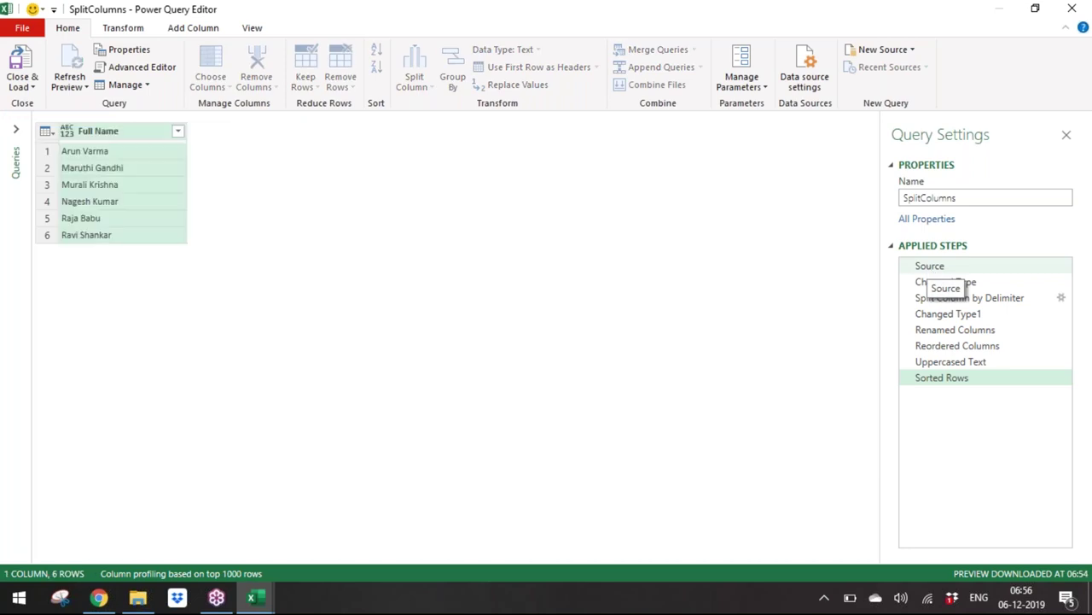
{"action": "left_click", "coordinate": [968, 285]}
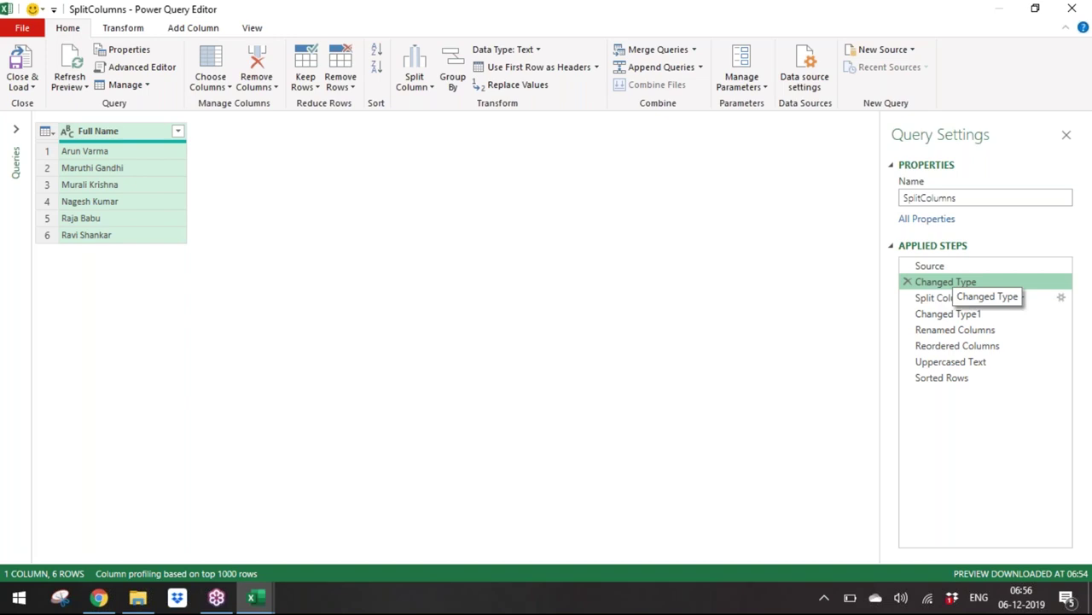
{"action": "left_click", "coordinate": [977, 298]}
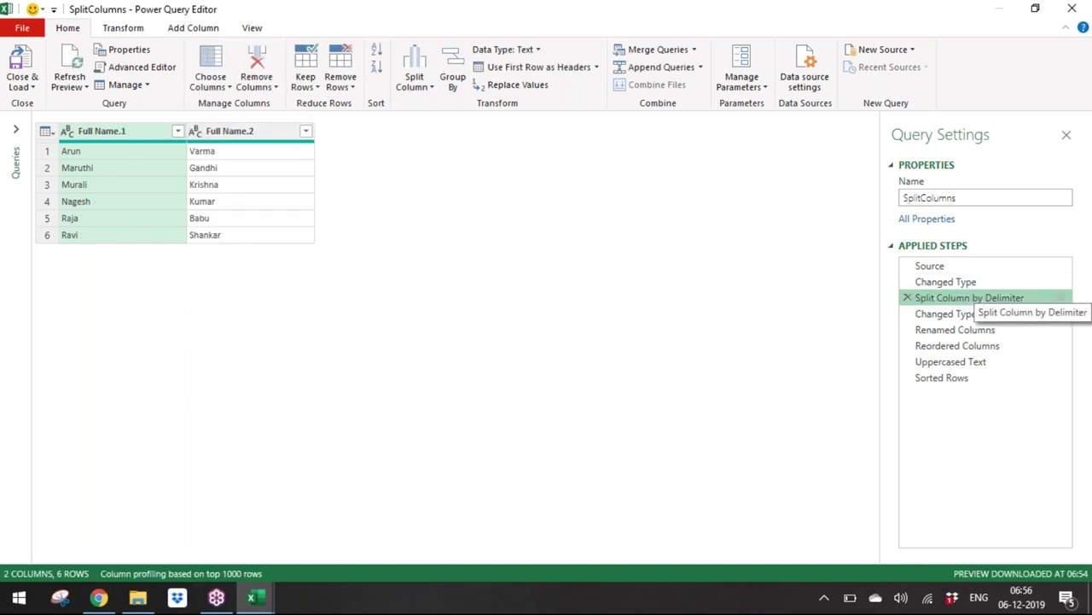
{"action": "left_click", "coordinate": [956, 313]}
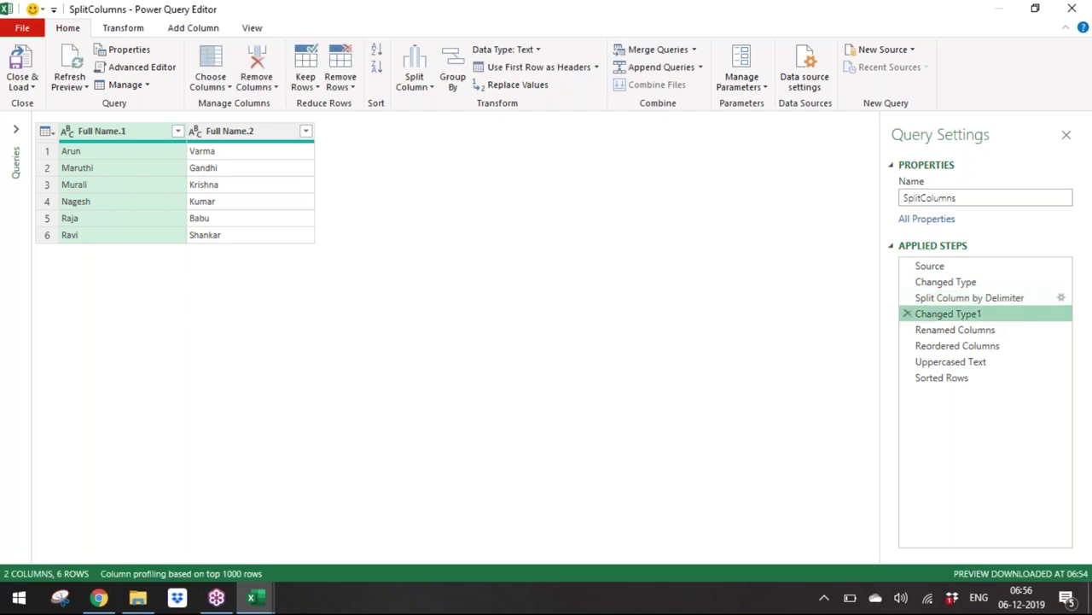
{"action": "left_click", "coordinate": [987, 331]}
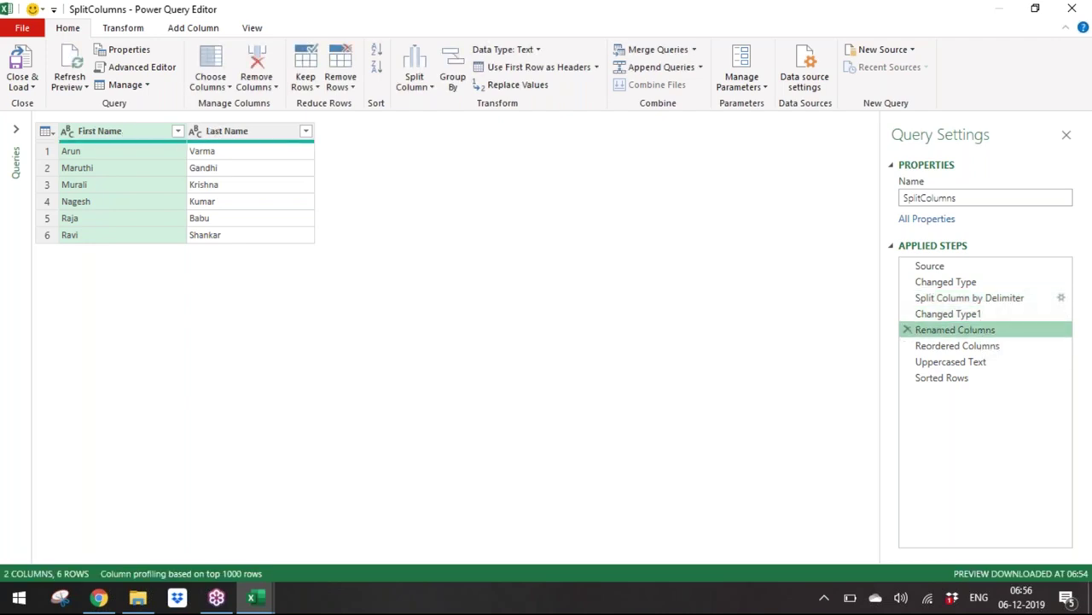
{"action": "left_click", "coordinate": [1000, 349]}
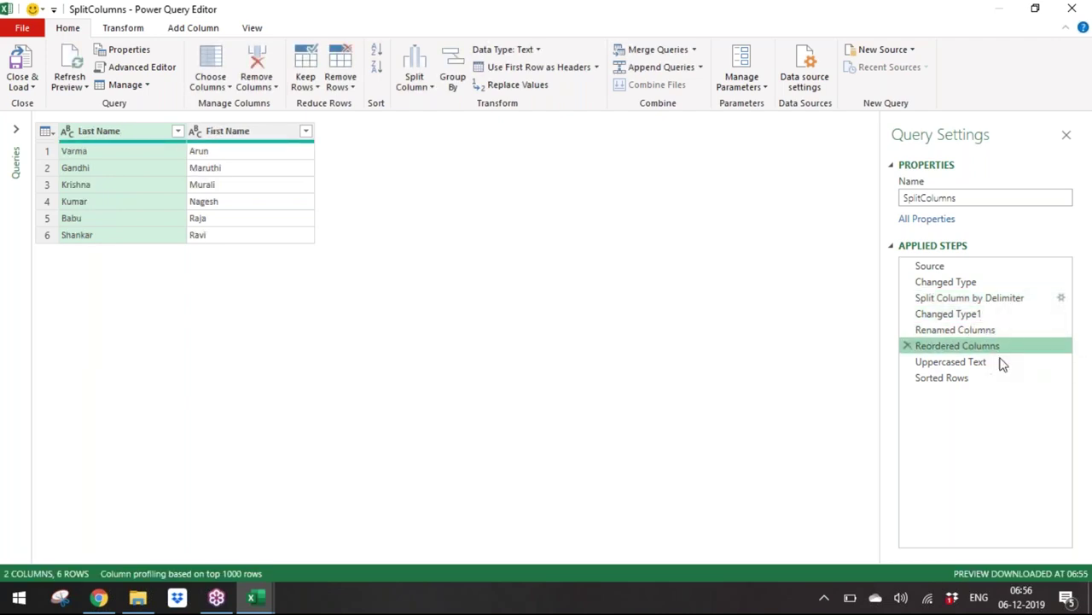
{"action": "left_click", "coordinate": [1001, 362]}
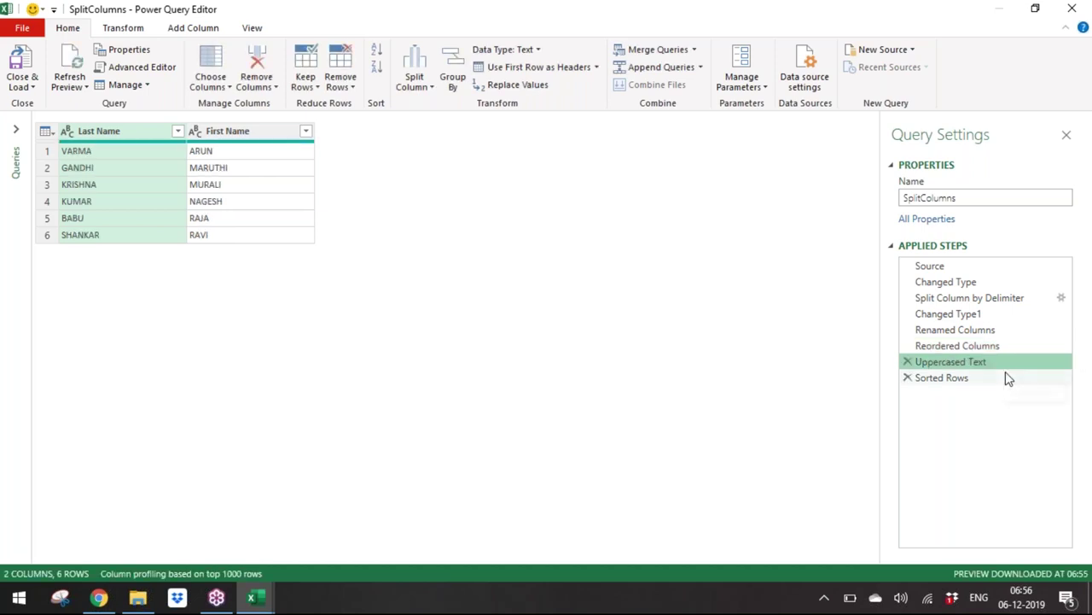
{"action": "left_click", "coordinate": [1003, 377]}
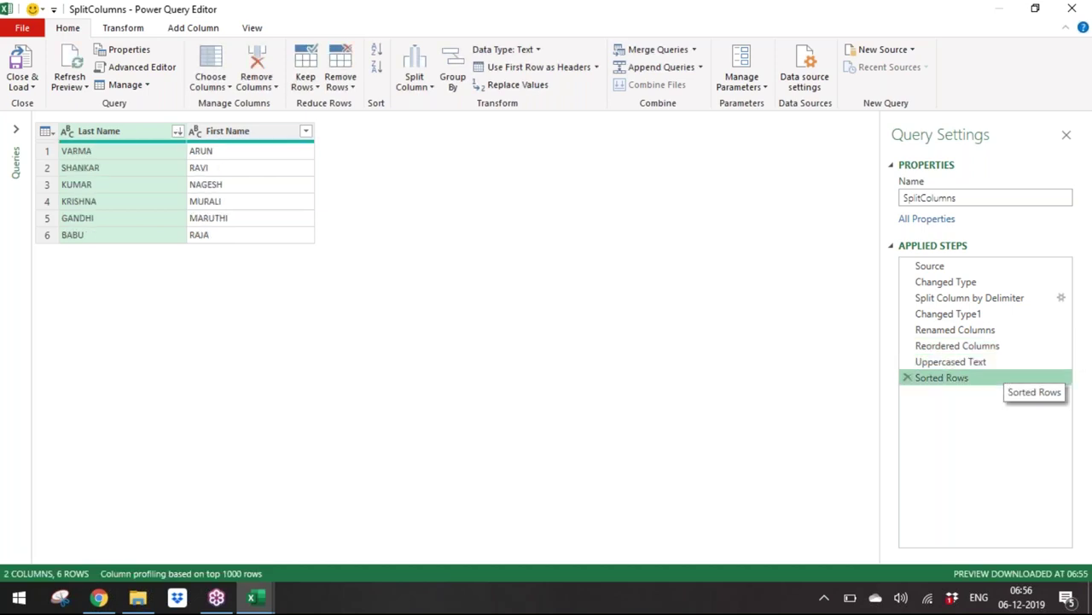
{"action": "left_click", "coordinate": [984, 267]}
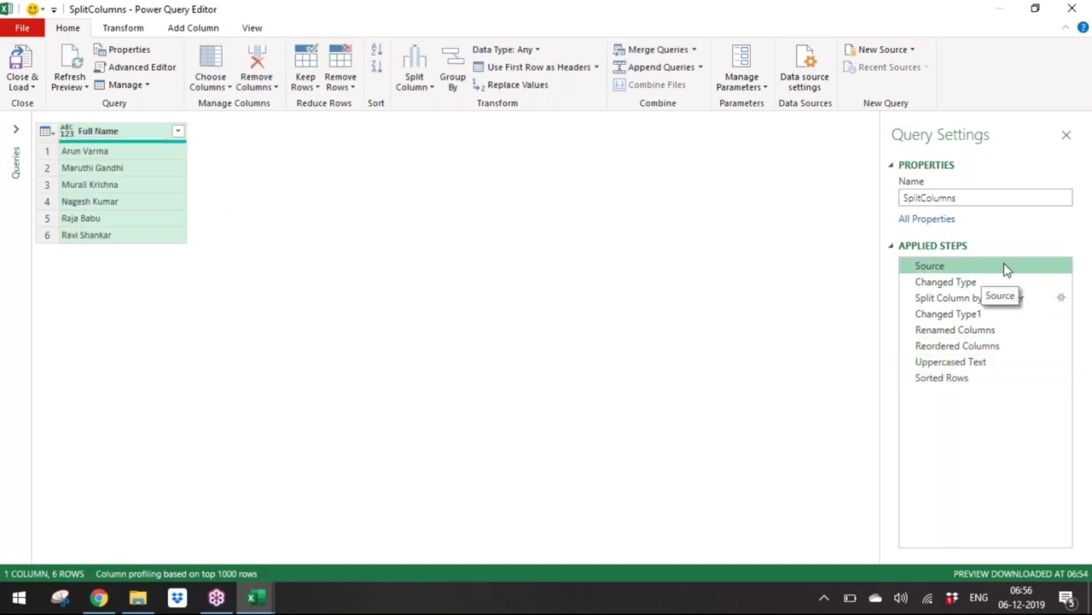
Step: Inspect the query's code in the Advanced Editor, noting source Table3, and close it unchanged
{"action": "left_click", "coordinate": [195, 31]}
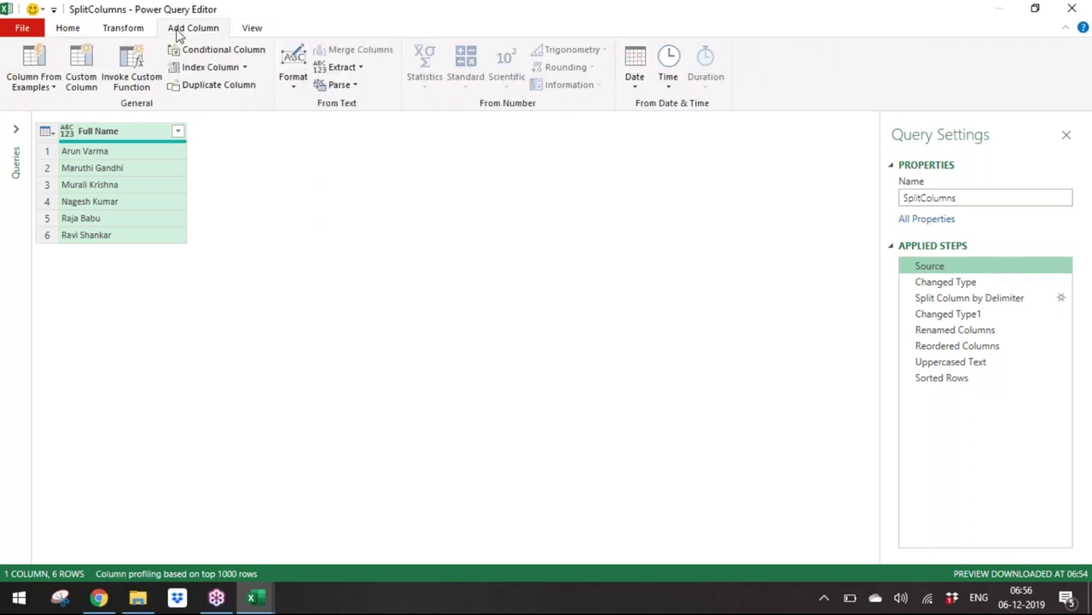
{"action": "left_click", "coordinate": [128, 31]}
{"action": "left_click", "coordinate": [254, 31]}
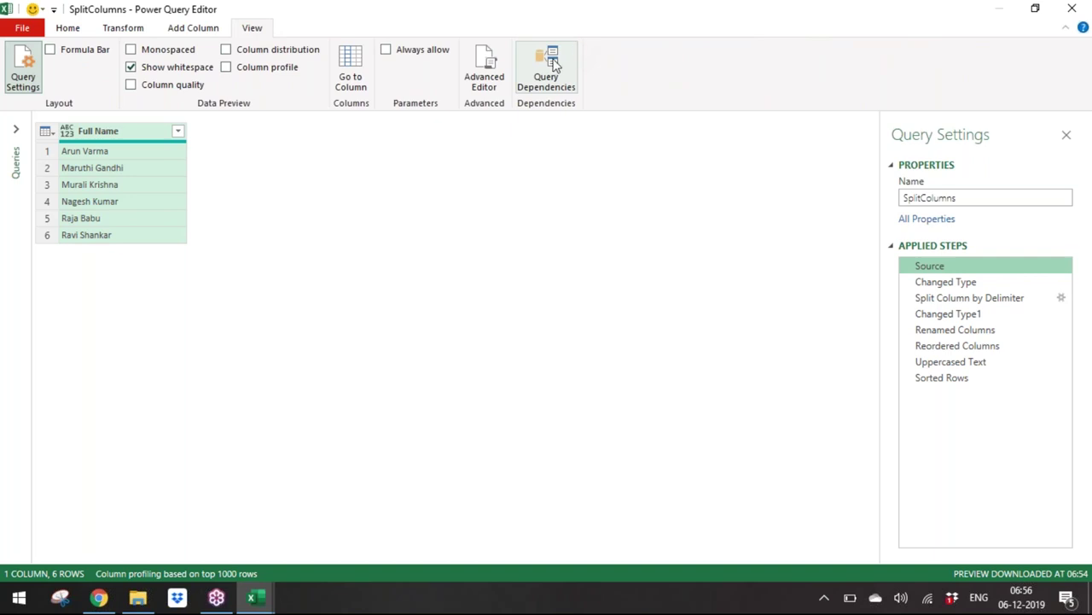
{"action": "left_click", "coordinate": [484, 67]}
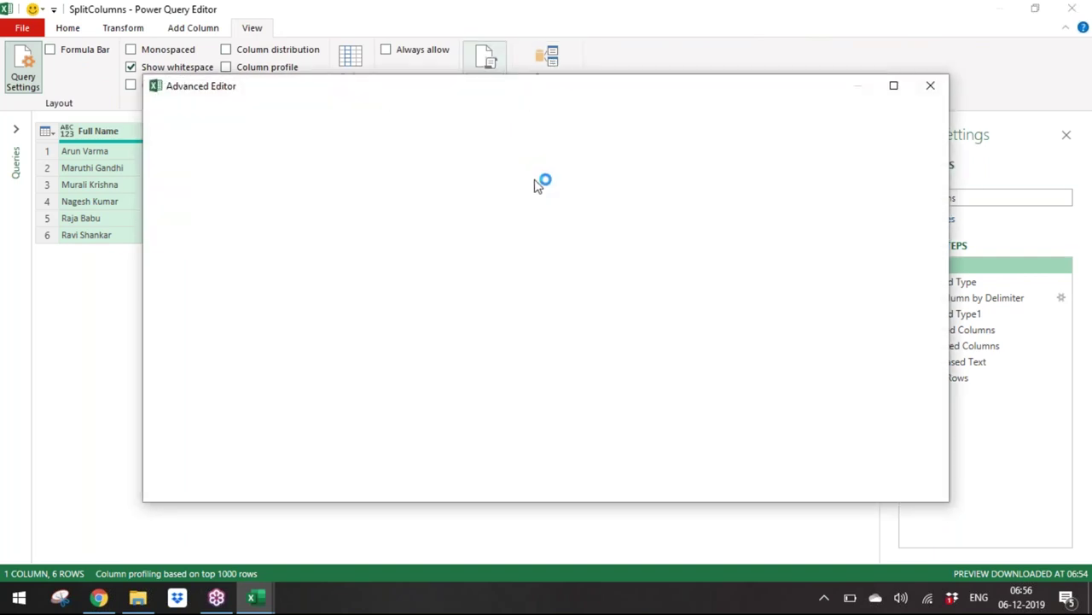
{"action": "left_click_drag", "start_coordinate": [413, 180], "coordinate": [450, 180]}
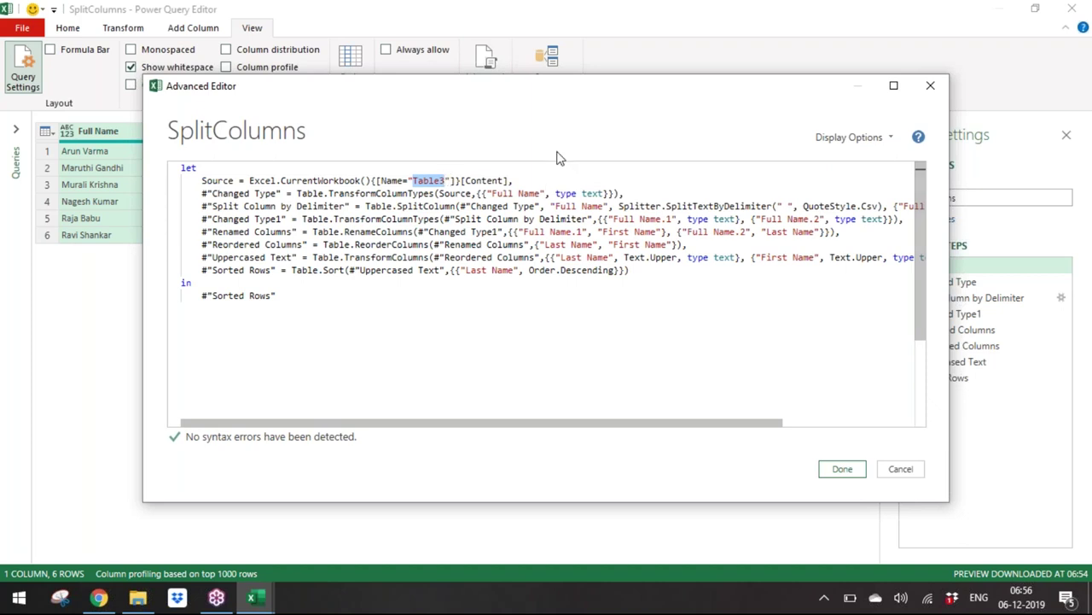
{"action": "left_click", "coordinate": [901, 469]}
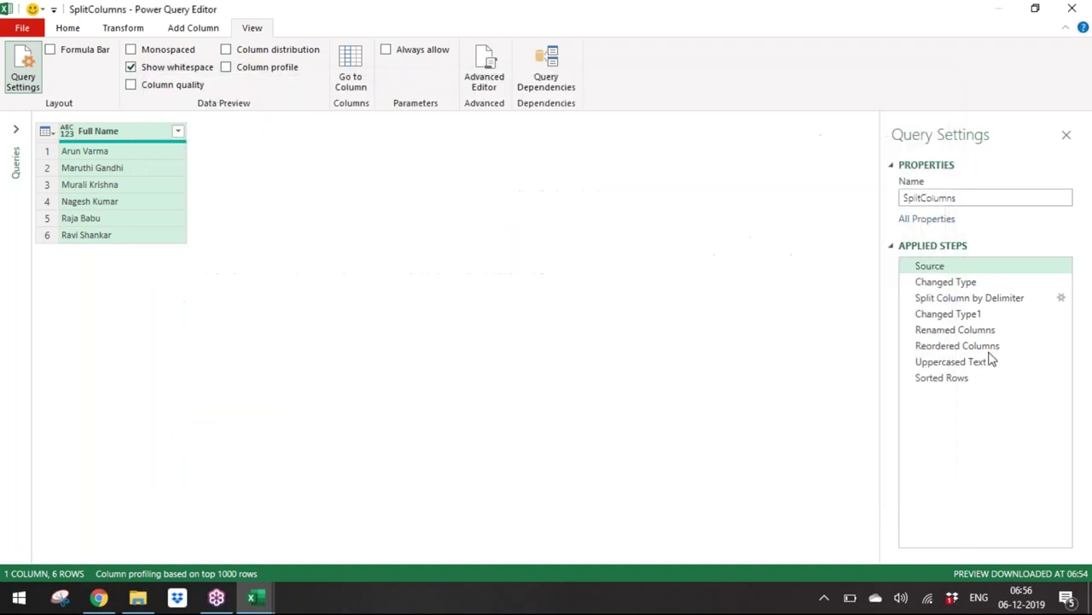
Step: Preview the Split Column by Delimiter step and review its settings without changes
{"action": "left_click", "coordinate": [1023, 298]}
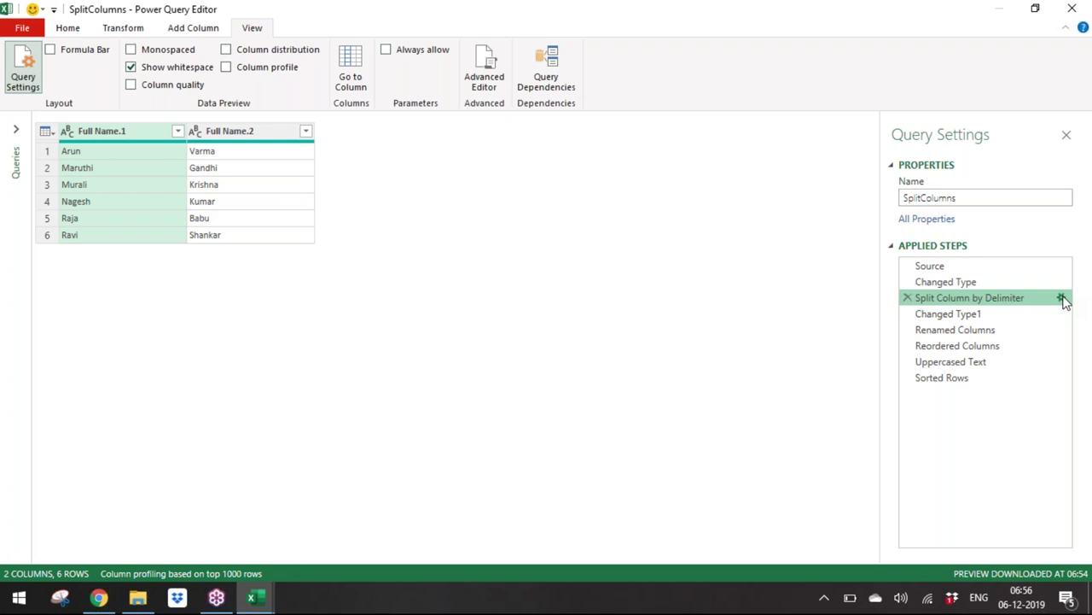
{"action": "left_click", "coordinate": [1062, 299]}
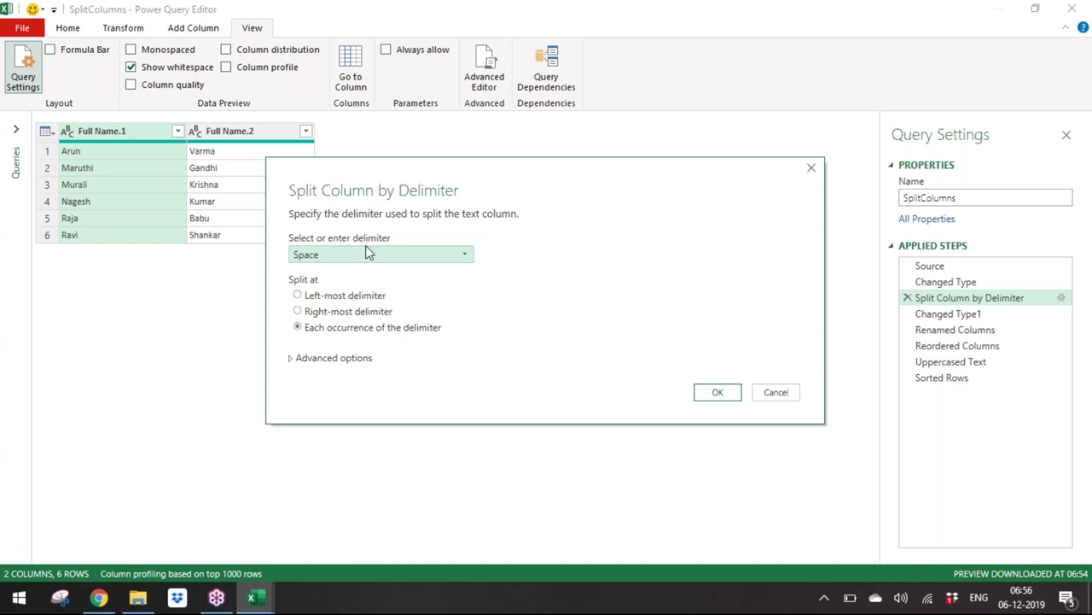
{"action": "left_click", "coordinate": [773, 394]}
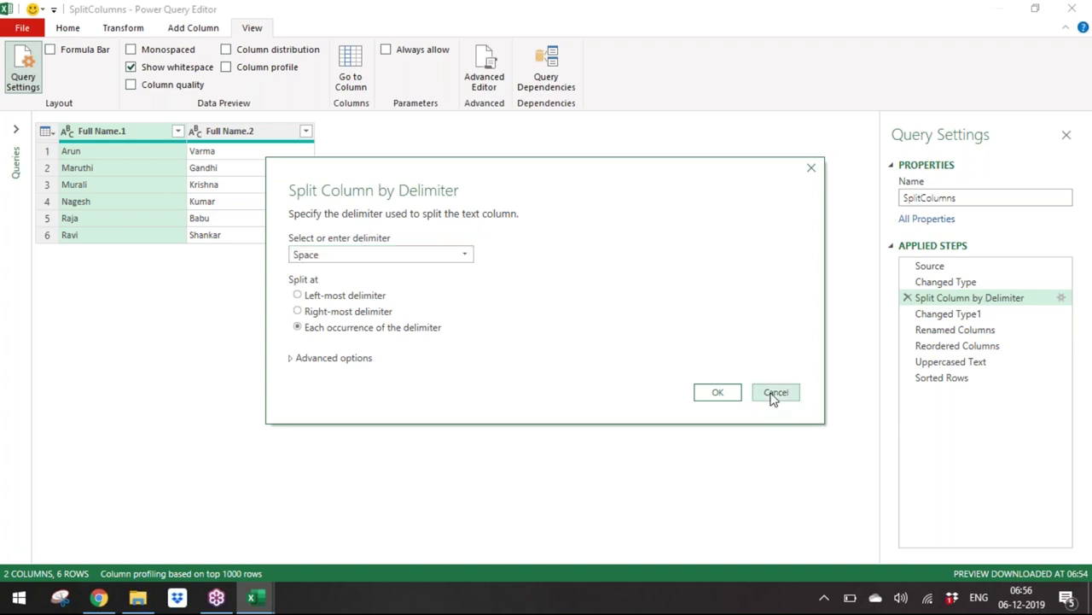
{"action": "left_click", "coordinate": [77, 28]}
Step: Load SplitColumns as a table into the existing worksheet at cell D9
{"action": "left_click", "coordinate": [24, 86]}
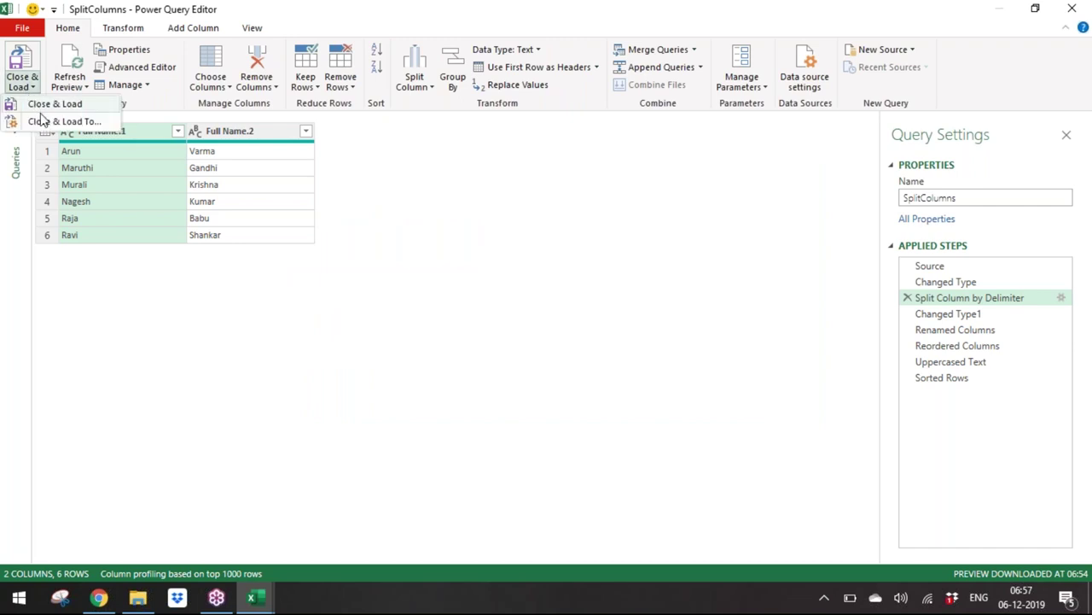
{"action": "left_click", "coordinate": [41, 105]}
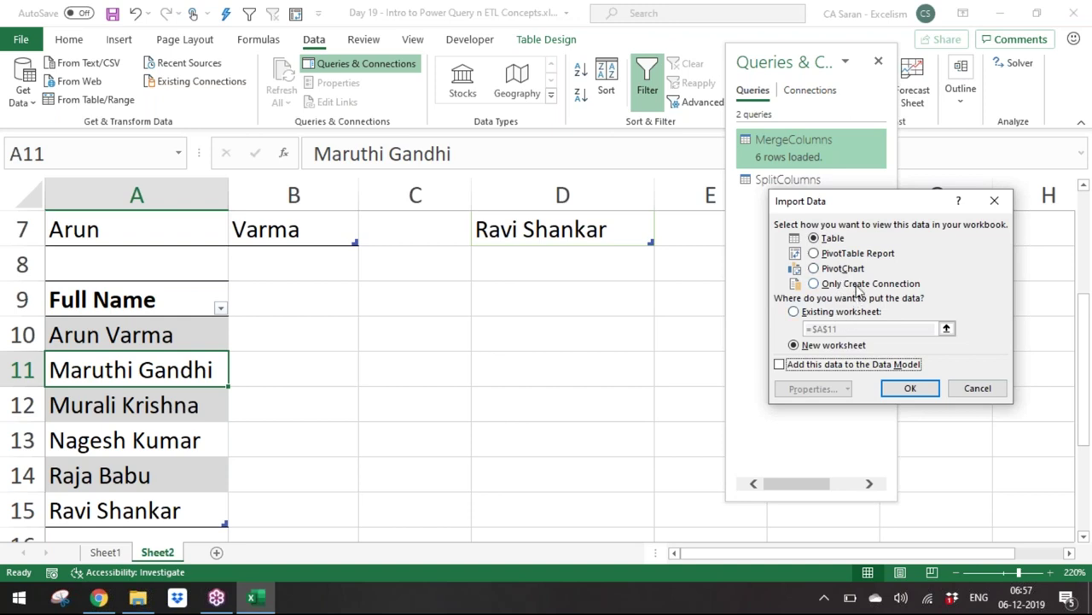
{"action": "left_click", "coordinate": [824, 312]}
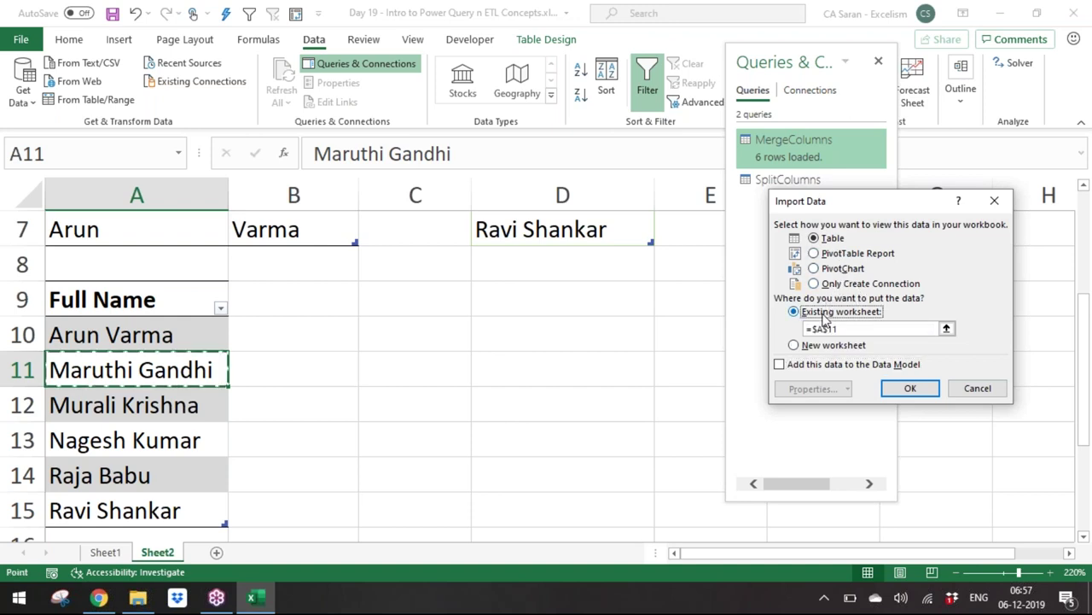
{"action": "left_click", "coordinate": [947, 328]}
{"action": "left_click", "coordinate": [531, 292]}
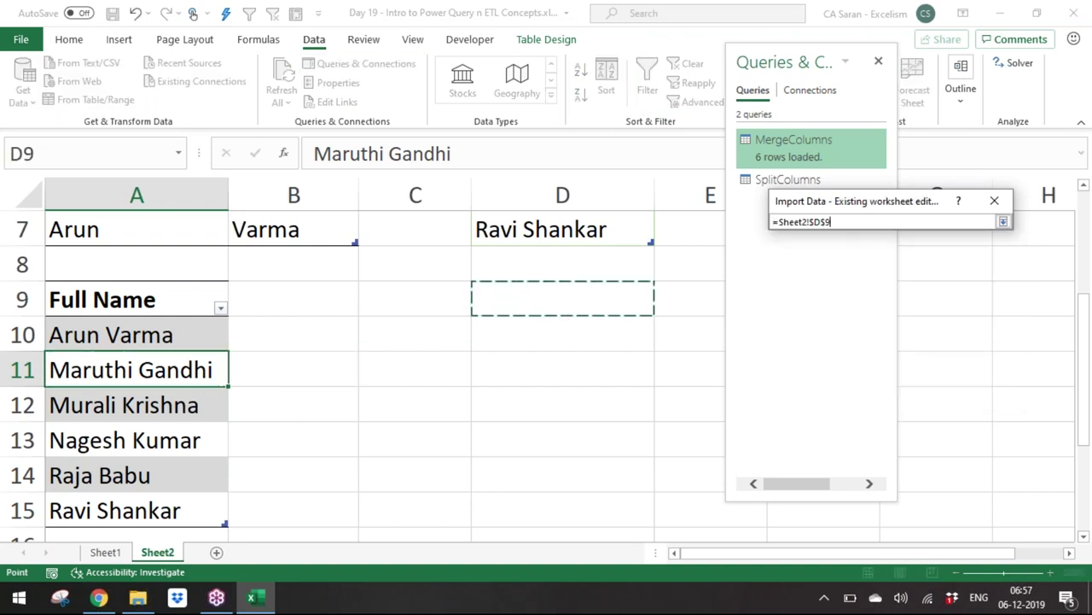
{"action": "left_click", "coordinate": [1003, 221]}
{"action": "left_click", "coordinate": [911, 389]}
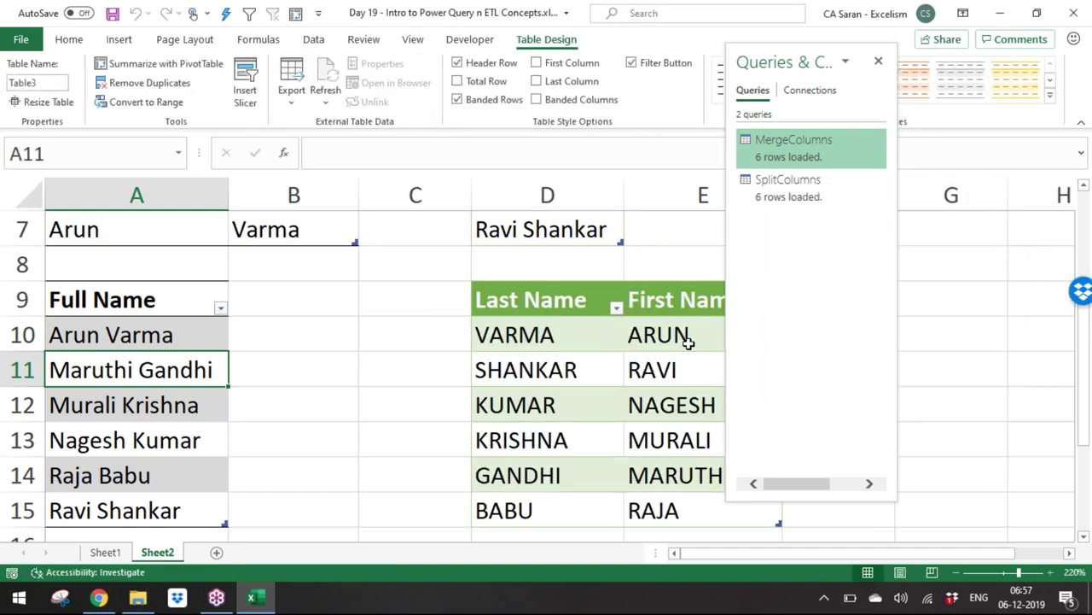
Step: Enter a seventh person's name in cell A16 of the Full Name table
{"action": "left_click_drag", "start_coordinate": [794, 67], "coordinate": [882, 78]}
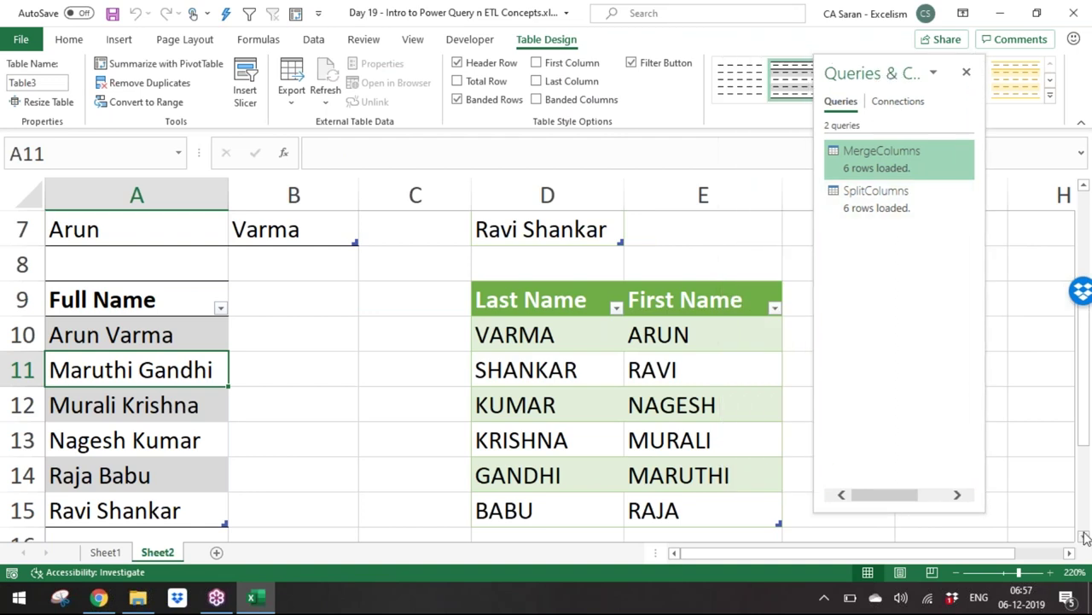
{"action": "scroll", "coordinate": [219, 331], "scroll_direction": "down", "scroll_amount": 2}
{"action": "left_click", "coordinate": [163, 360]}
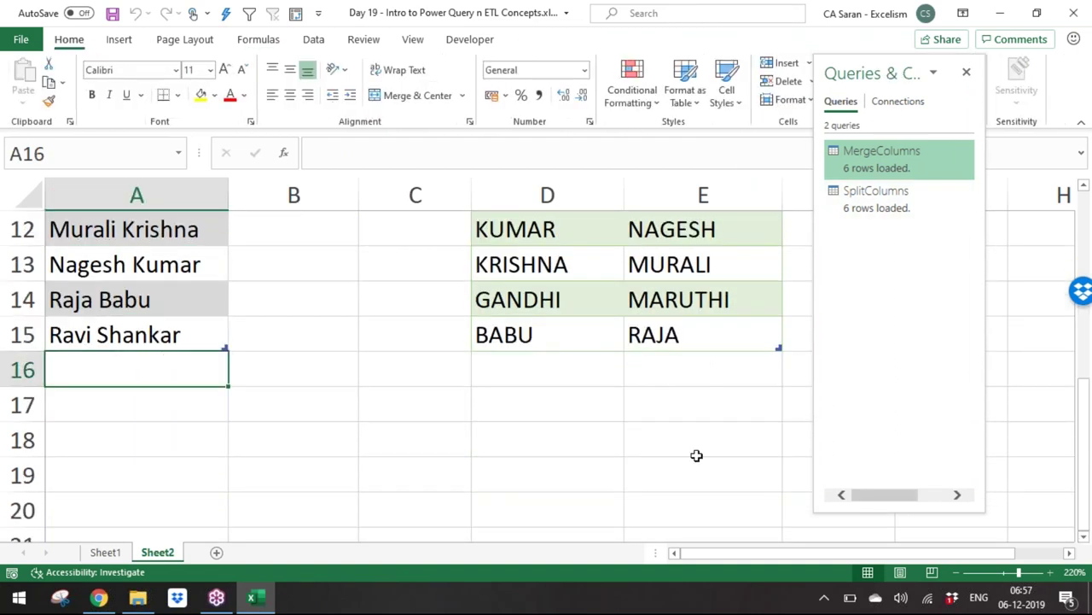
{"action": "type", "text": "Rg Varma"}
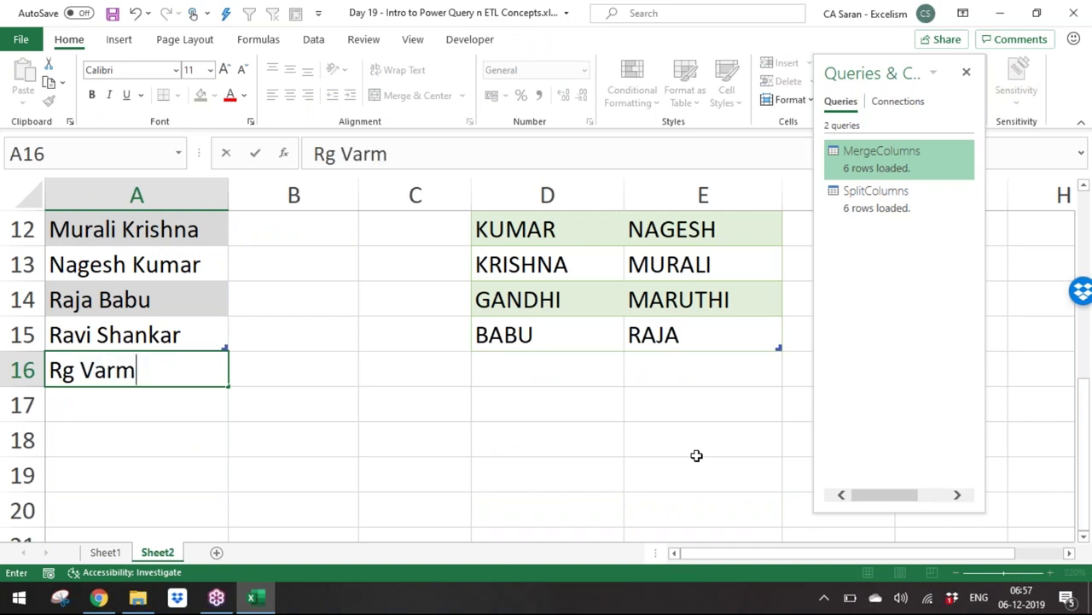
{"action": "key", "text": "ctrl+Return"}
{"action": "key", "text": "Return"}
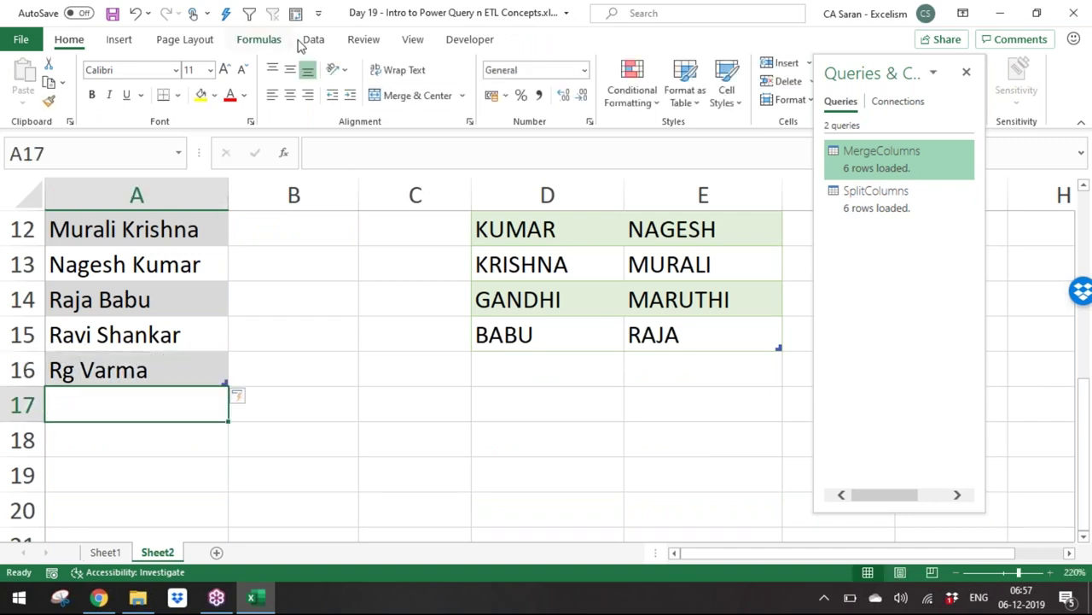
Step: Refresh All so the SplitColumns table updates to 7 rows
{"action": "left_click", "coordinate": [313, 39]}
{"action": "left_click", "coordinate": [281, 81]}
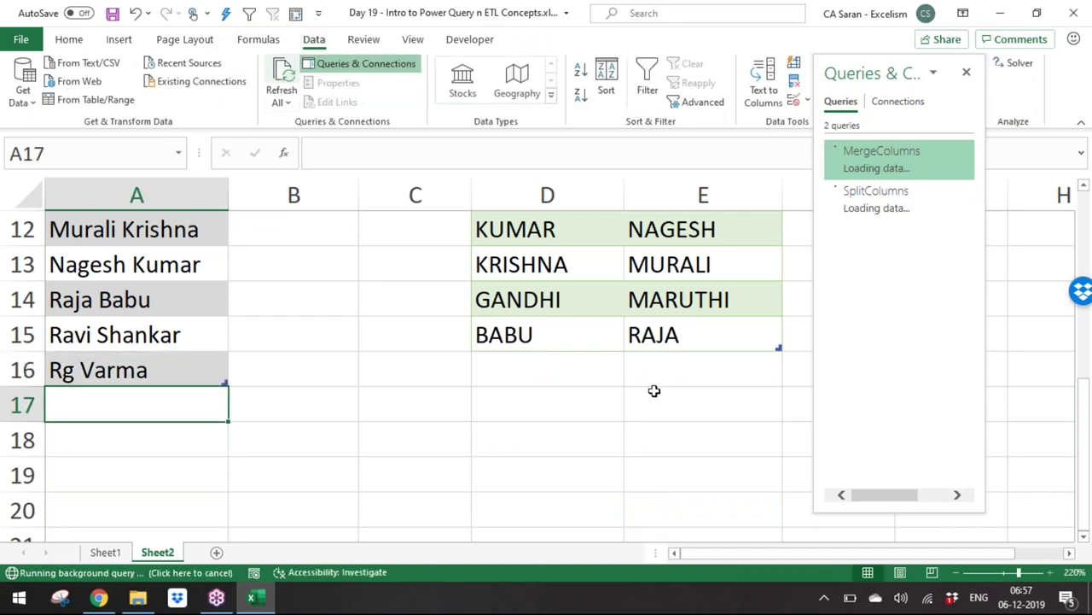
{"action": "left_click_drag", "start_coordinate": [1086, 504], "coordinate": [1082, 448]}
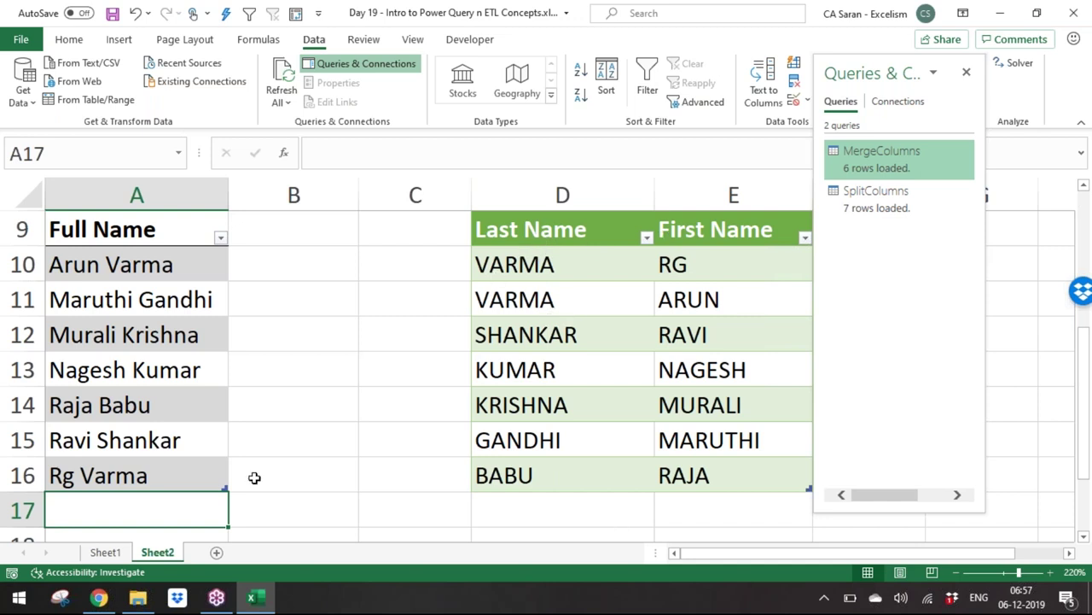
Step: Add another full name below the list and Refresh All so the queries pick it up
{"action": "key", "text": "Return"}
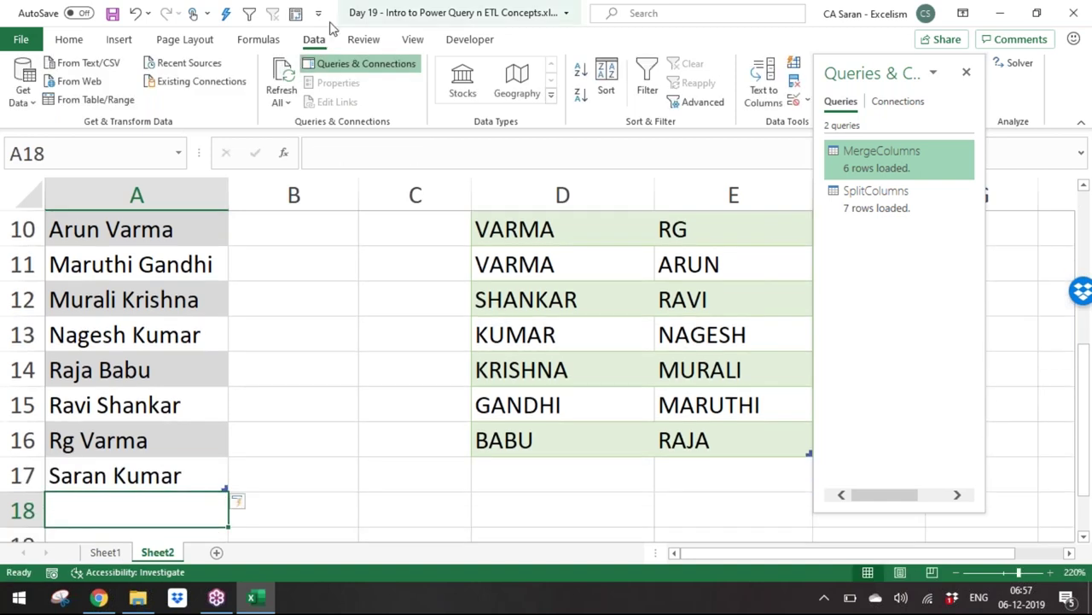
{"action": "left_click", "coordinate": [287, 85]}
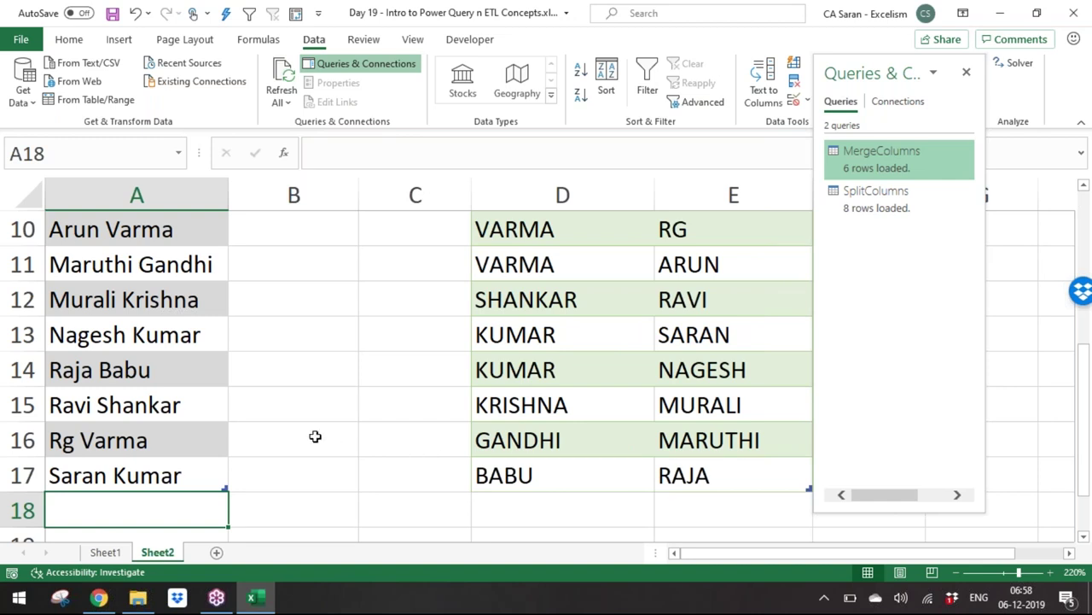
Step: Rename Sheet2 to 'PQ Cases' with the Alt+O+H+R shortcut
{"action": "key", "text": "alt+o"}
{"action": "key", "text": "r"}
{"action": "key", "text": "Escape"}
{"action": "key", "text": "alt+o"}
{"action": "type", "text": "h"}
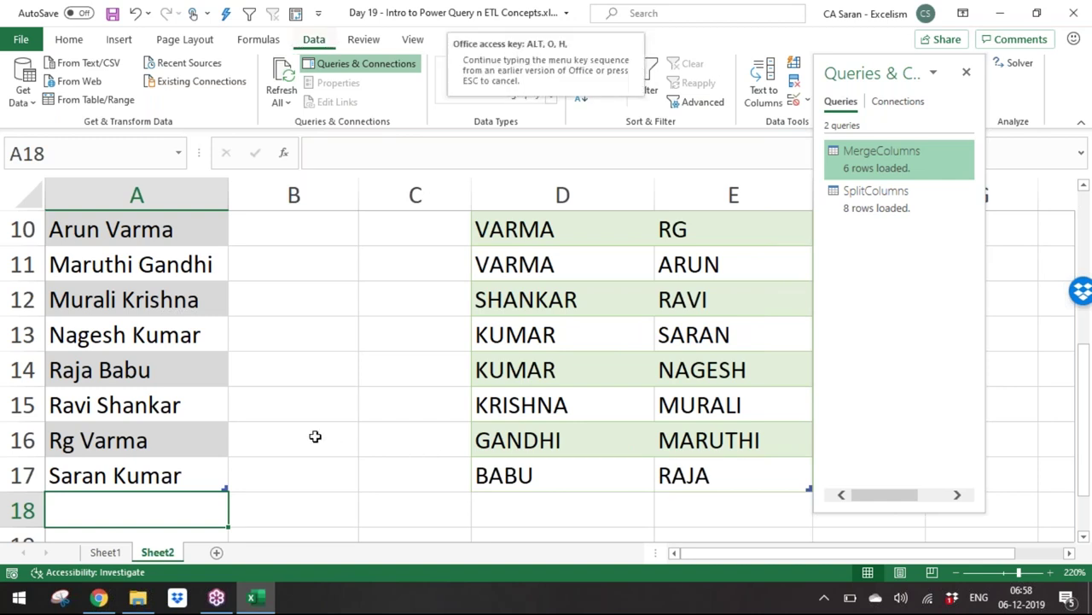
{"action": "type", "text": "rPQ Cases"}
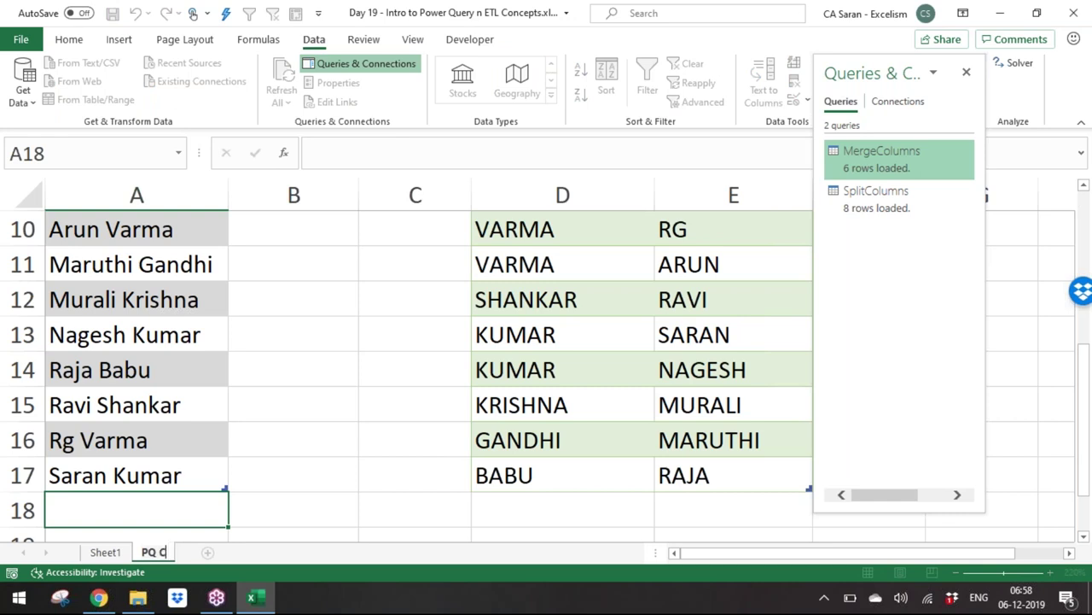
{"action": "key", "text": "Return"}
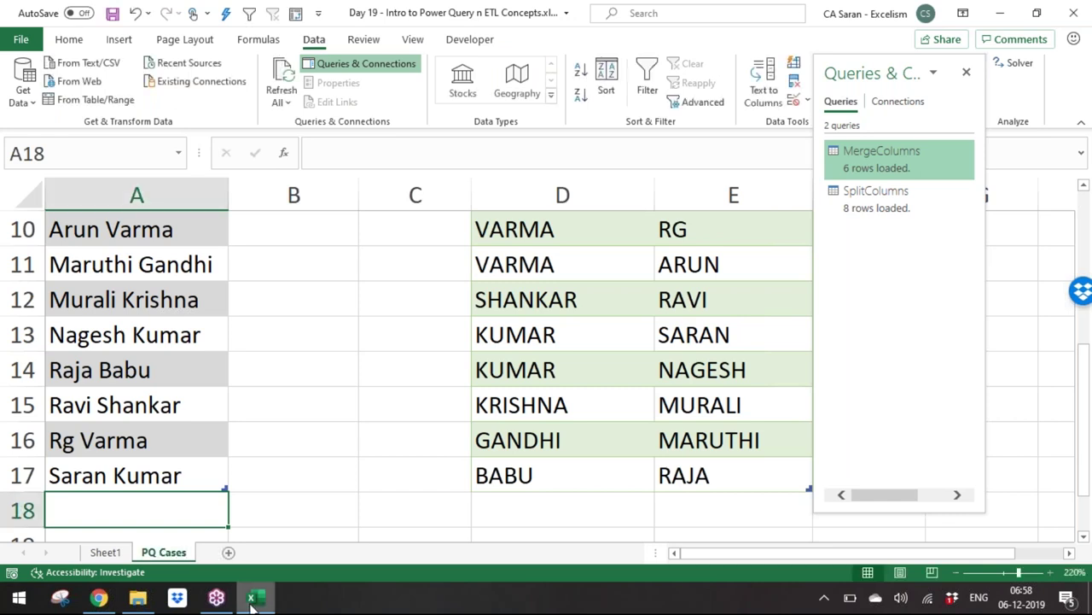
Step: Insert a new sheet, close the Queries pane, zoom to 160% and save the workbook
{"action": "left_click", "coordinate": [229, 553]}
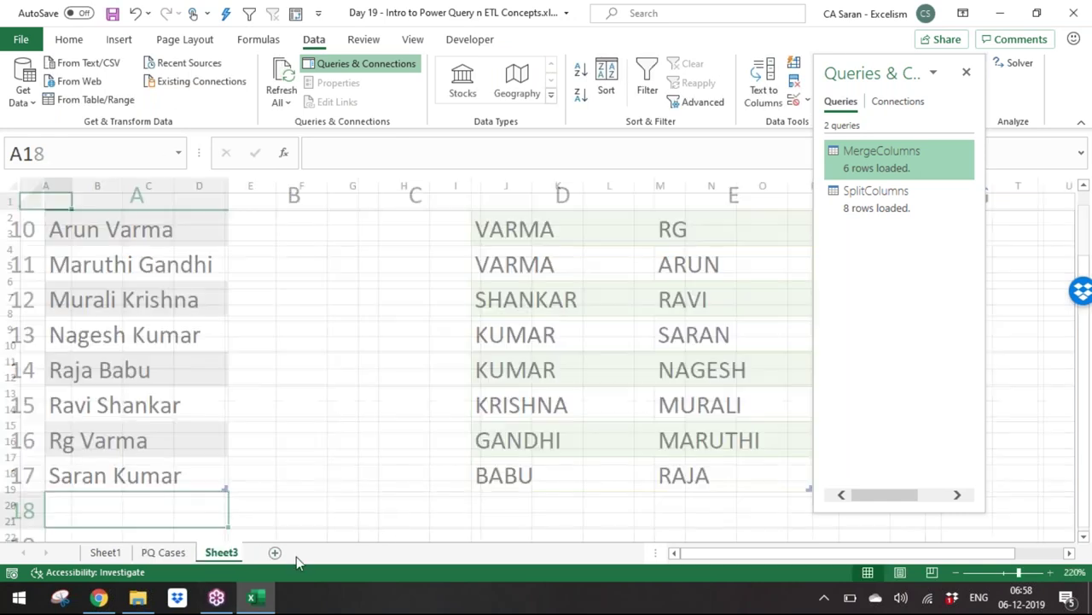
{"action": "left_click_drag", "start_coordinate": [864, 68], "coordinate": [929, 66]}
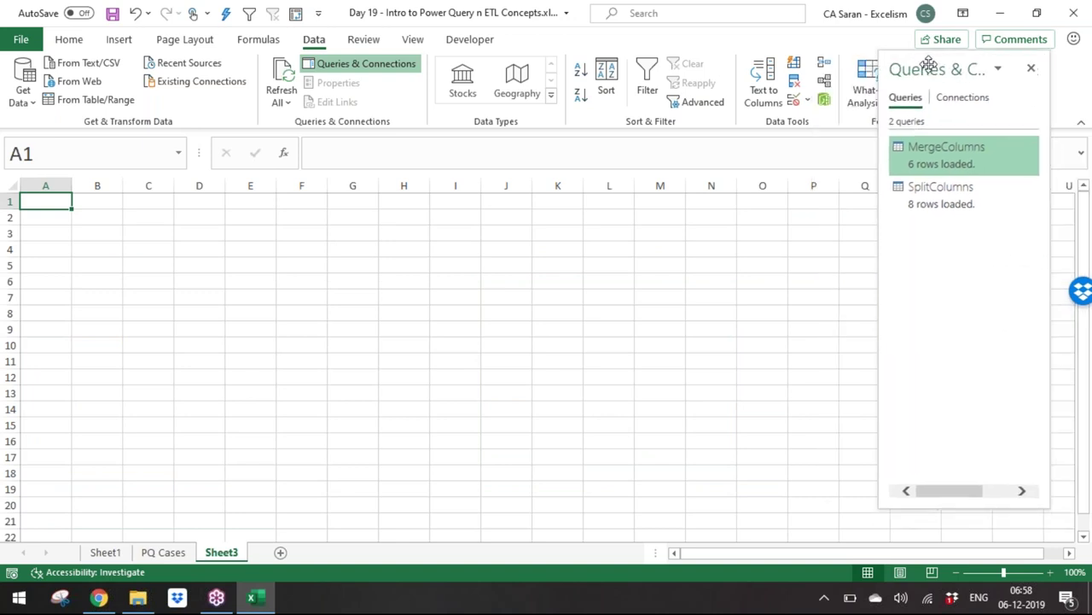
{"action": "left_click", "coordinate": [1031, 72]}
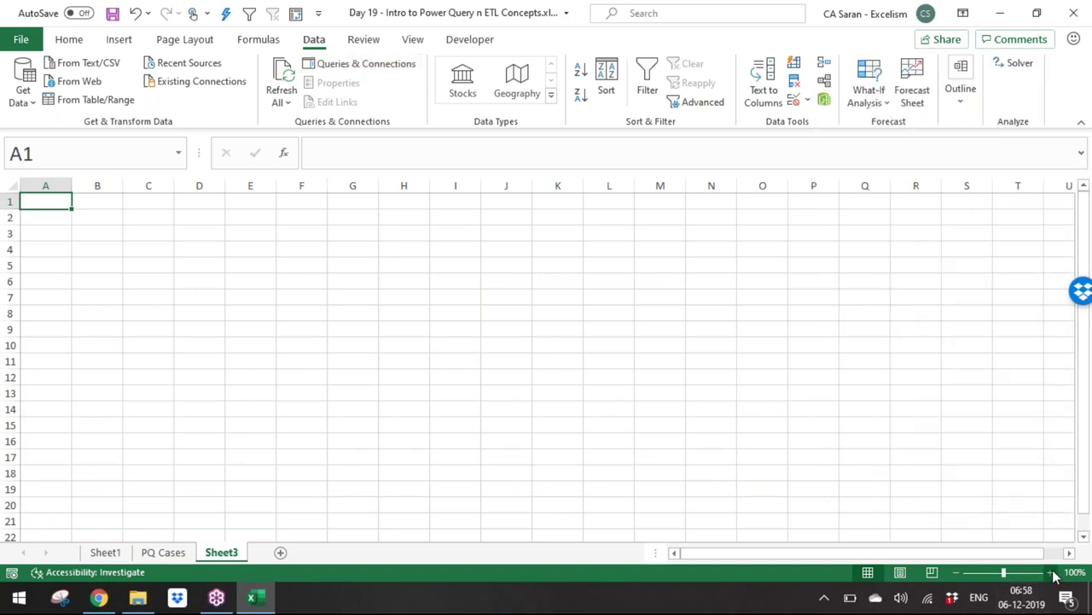
{"action": "left_click", "coordinate": [1052, 572]}
{"action": "left_click", "coordinate": [1052, 572]}
{"action": "left_click", "coordinate": [1052, 572]}
{"action": "left_click", "coordinate": [1052, 571]}
{"action": "left_click", "coordinate": [1052, 572]}
{"action": "left_click", "coordinate": [1053, 572]}
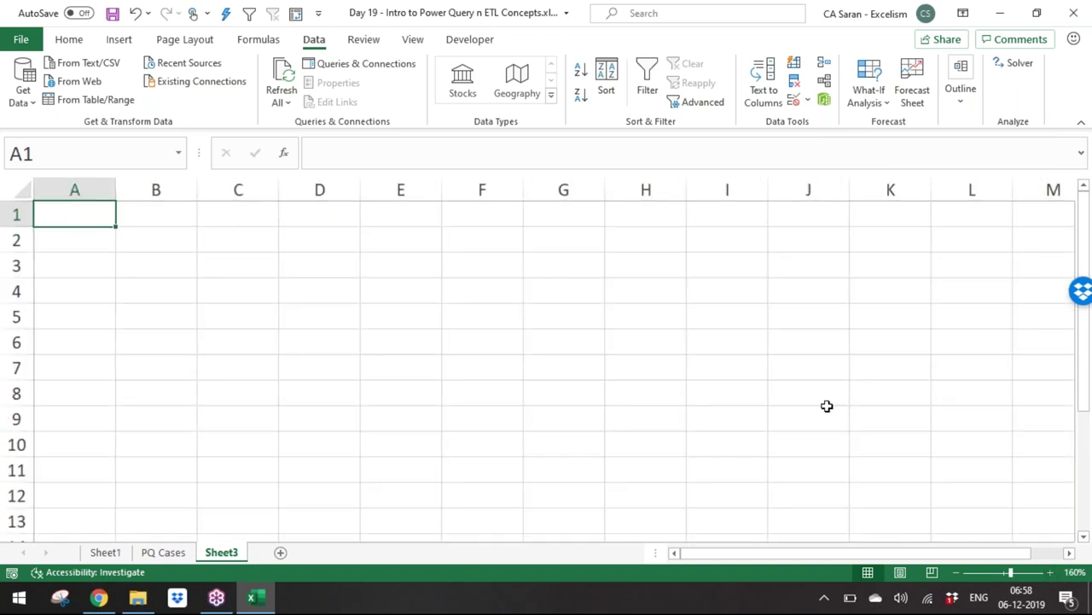
{"action": "key", "text": "ctrl+s"}
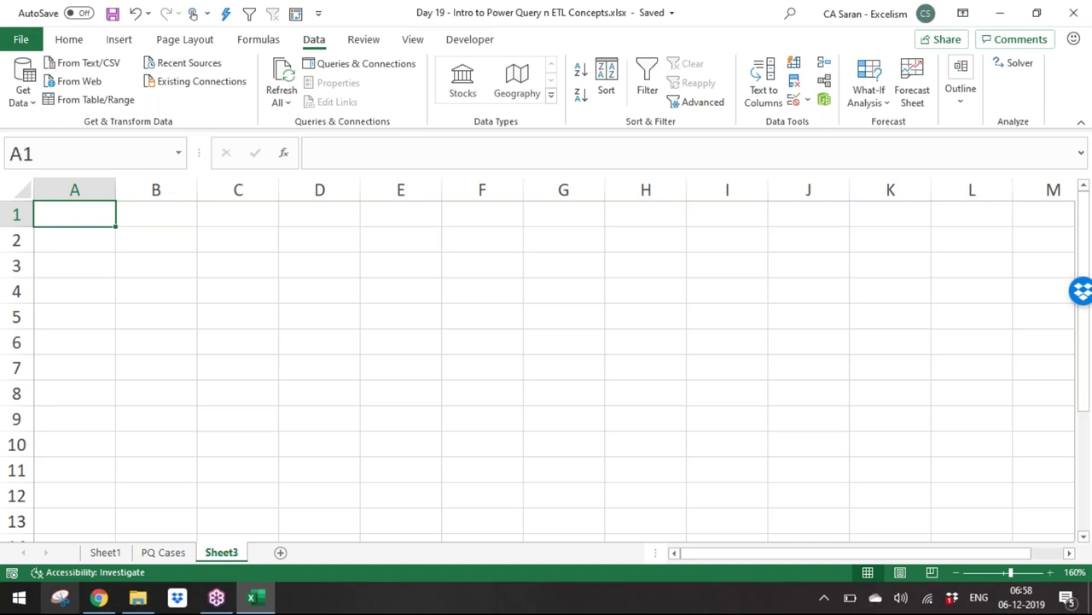
Step: Enter bold heading 'Combine Data' in A1, autofit column A, and note 'Appending the Data one below other' in A2
{"action": "type", "text": "Combine Data"}
{"action": "key", "text": "Return"}
{"action": "left_click", "coordinate": [74, 215]}
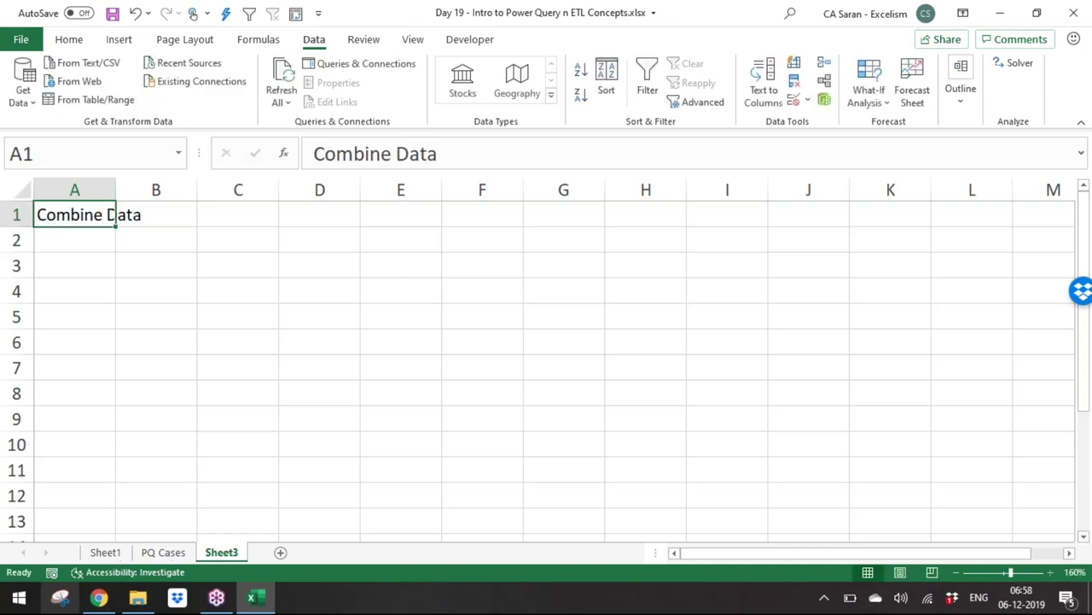
{"action": "key", "text": "alt+h"}
{"action": "key", "text": "o"}
{"action": "key", "text": "i"}
{"action": "key", "text": "Right"}
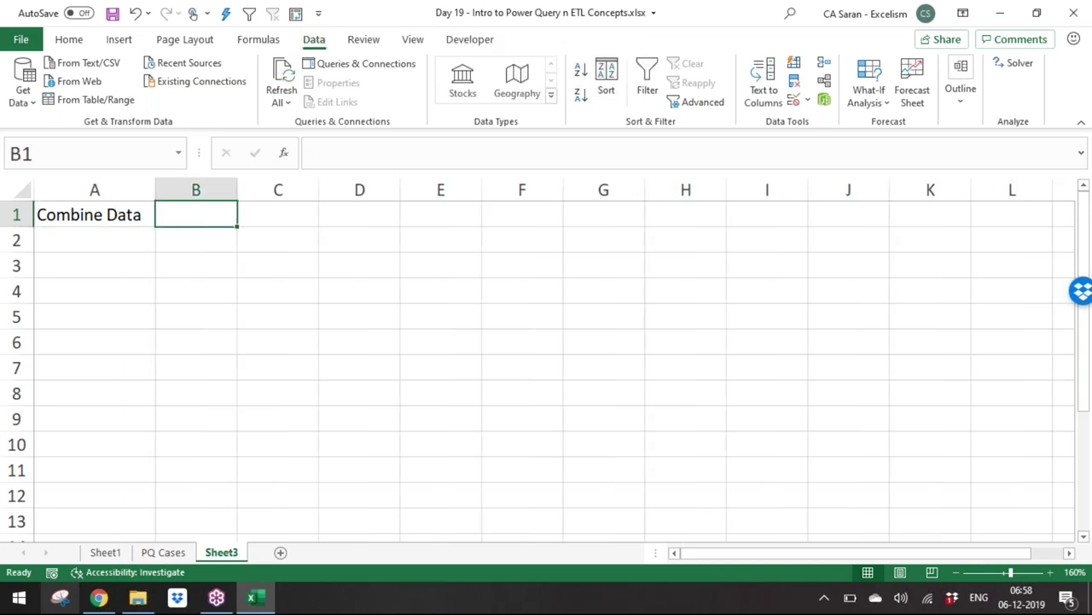
{"action": "key", "text": "Left"}
{"action": "key", "text": "ctrl+b"}
{"action": "key", "text": "Down"}
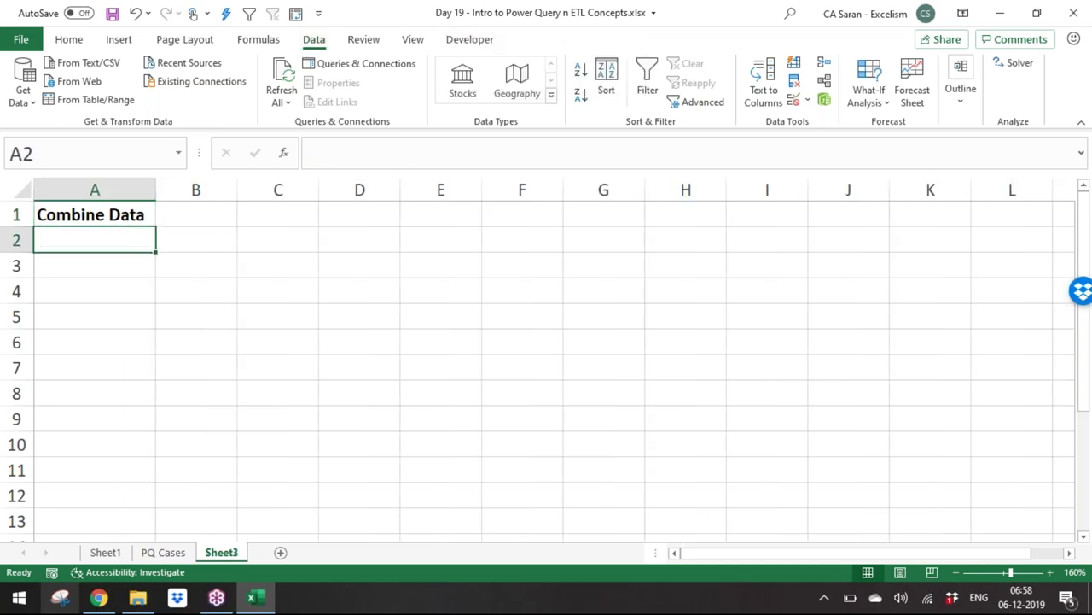
{"action": "key", "text": "Down"}
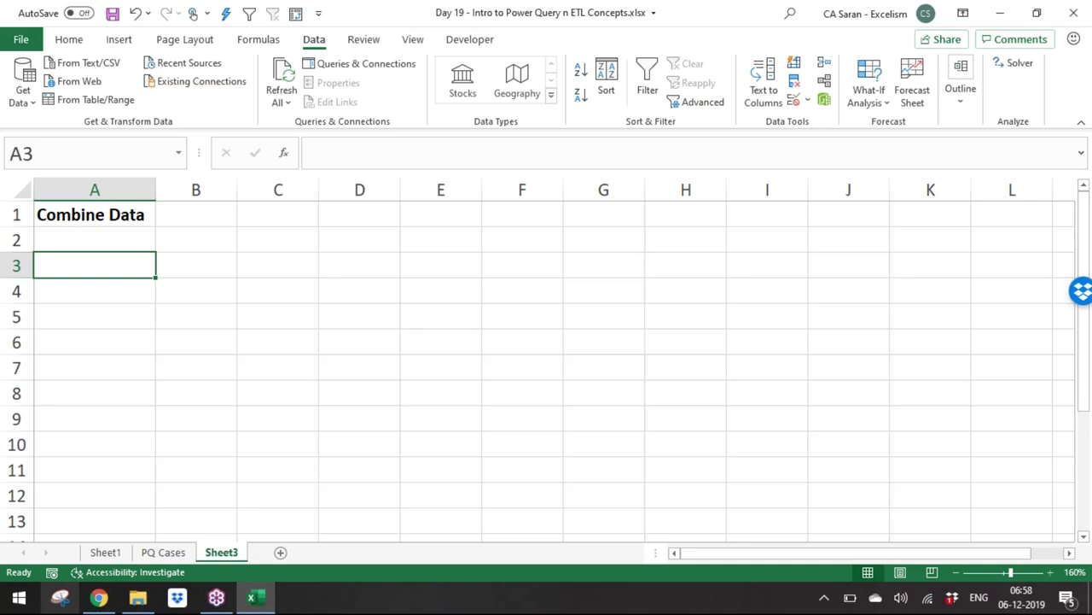
{"action": "key", "text": "Up"}
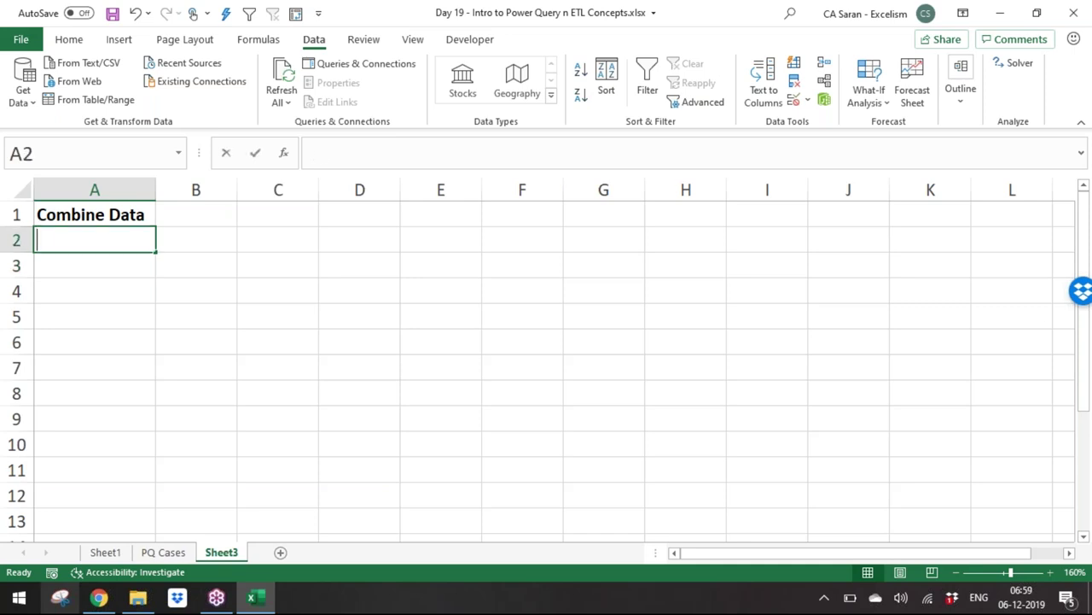
{"action": "type", "text": "A"}
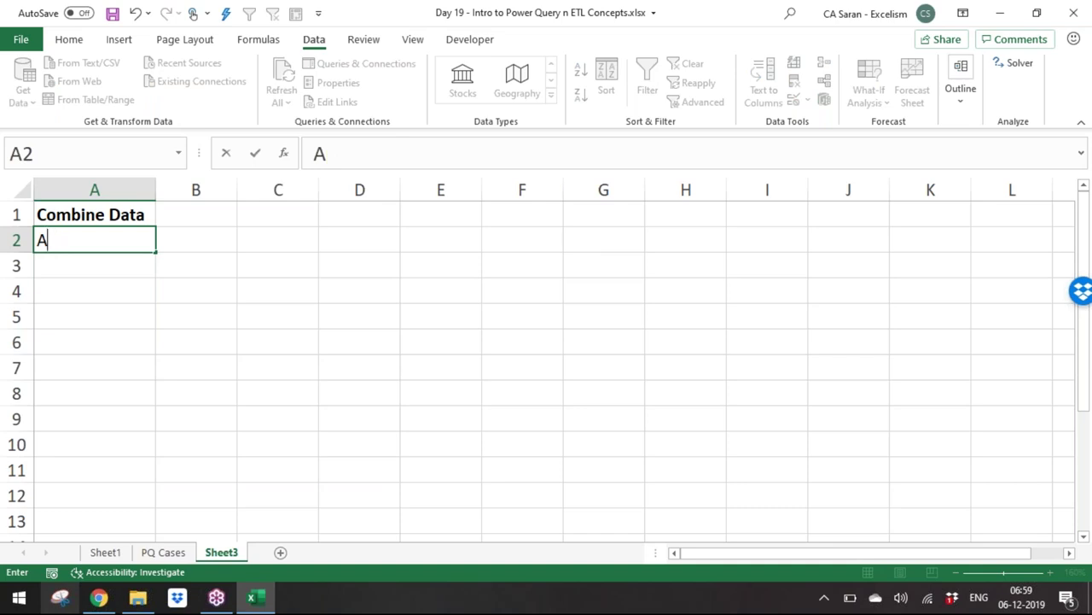
{"action": "type", "text": "ppending t"}
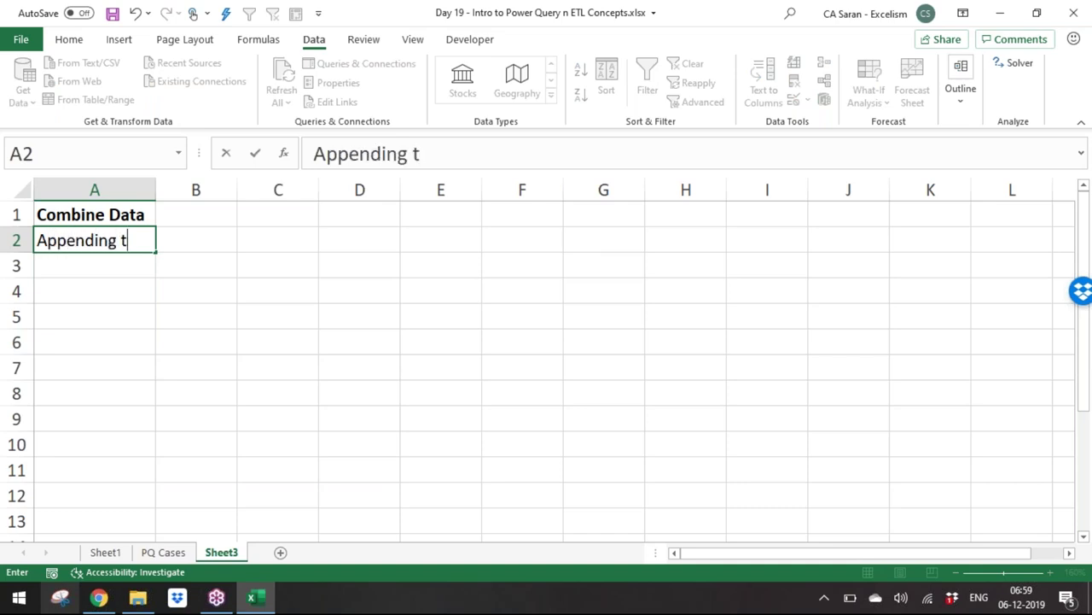
{"action": "type", "text": "he Data one"}
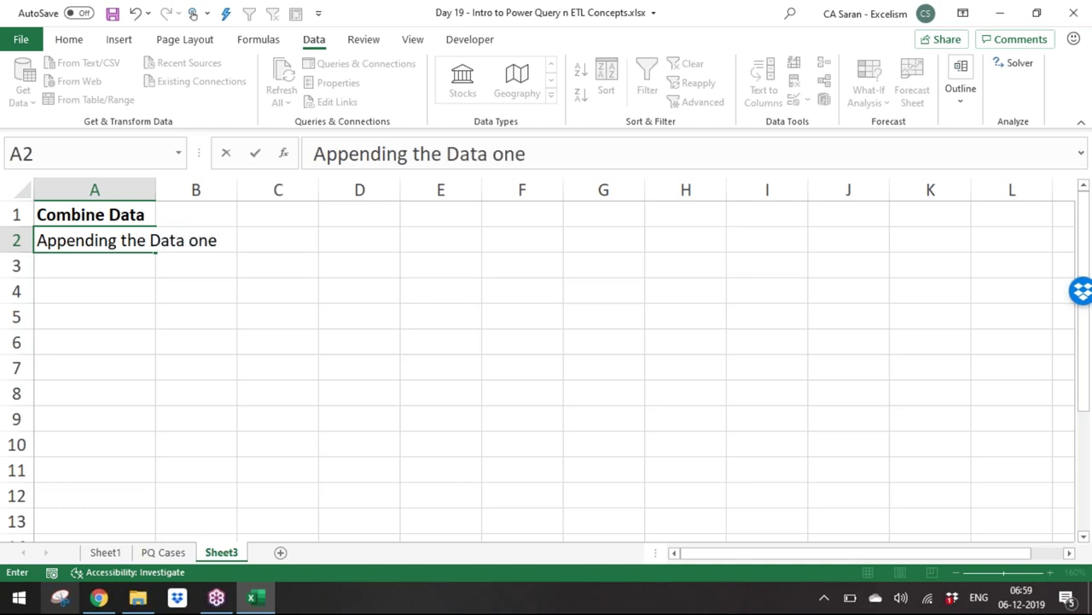
{"action": "type", "text": " below other"}
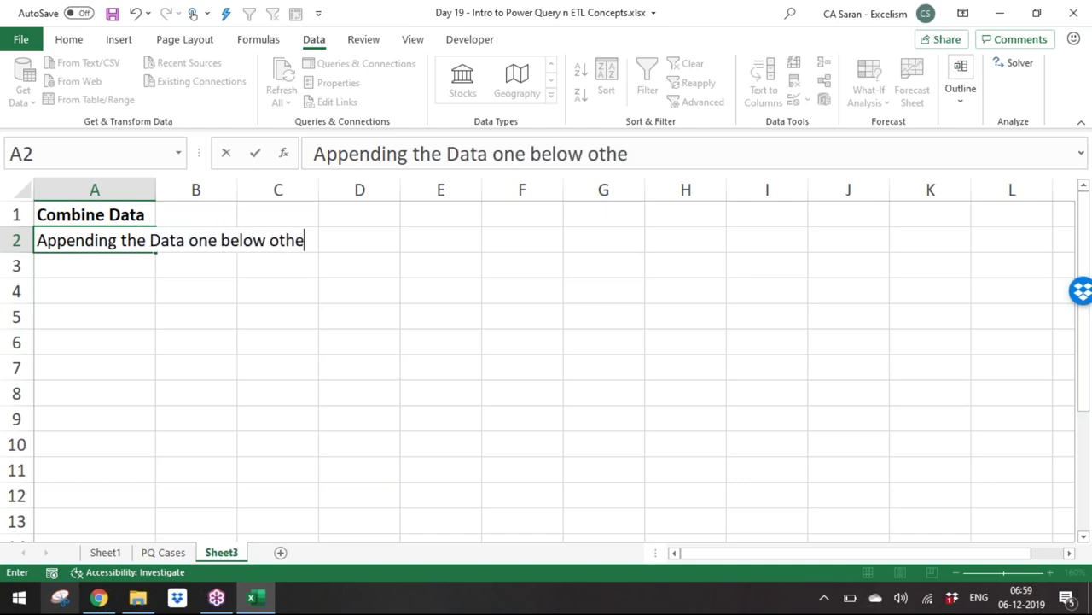
{"action": "key", "text": "Return"}
Step: Enter bold heading 'Join the Queries' in A4 with 'Vlookup Function' beneath in A5
{"action": "left_click", "coordinate": [94, 290]}
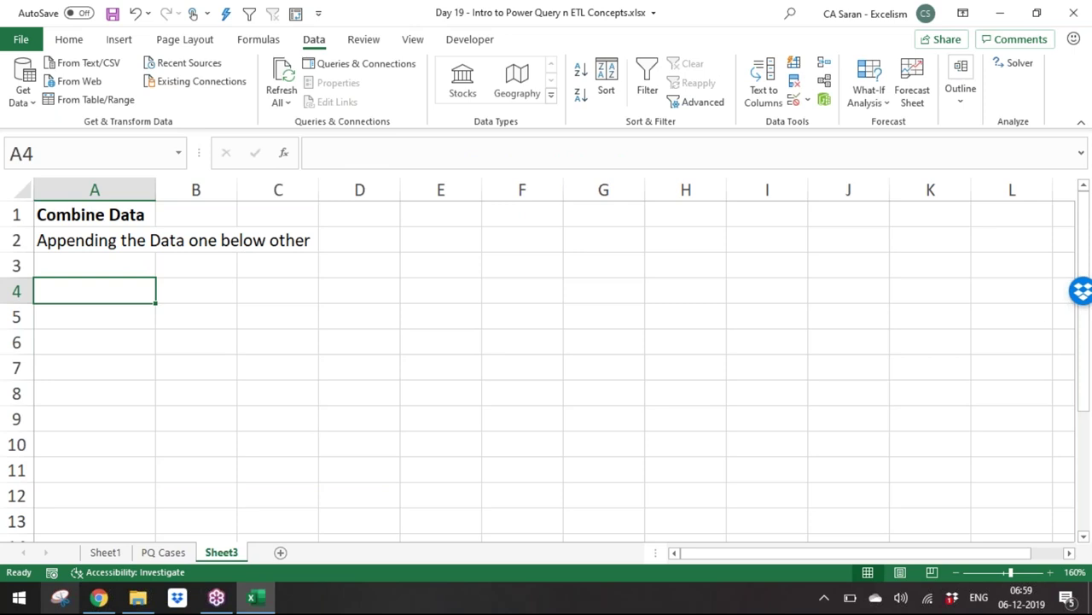
{"action": "type", "text": "Join"}
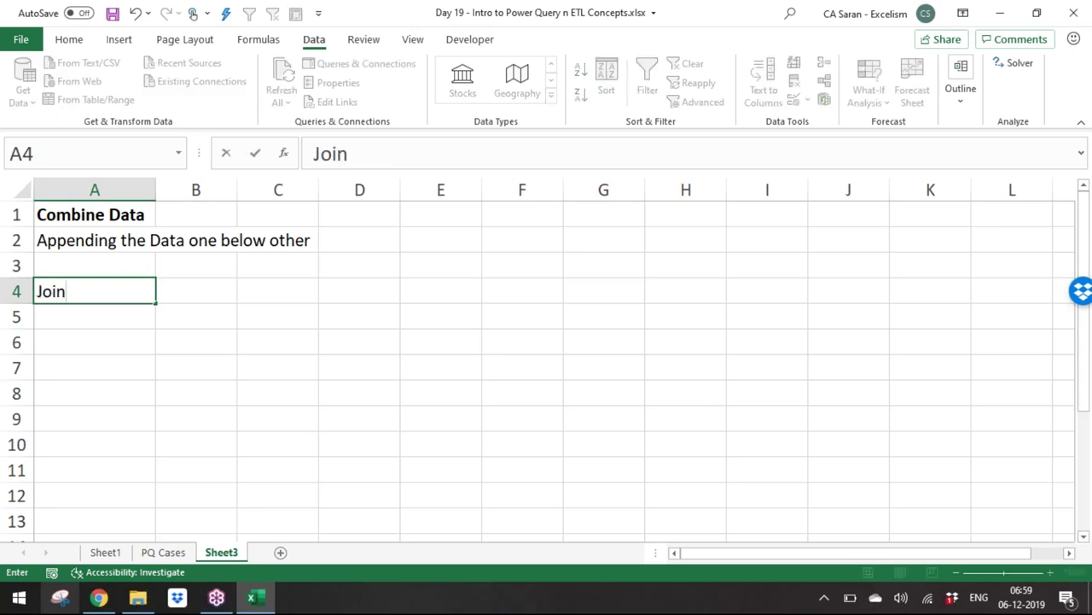
{"action": "key", "text": "Escape"}
{"action": "type", "text": "MErge"}
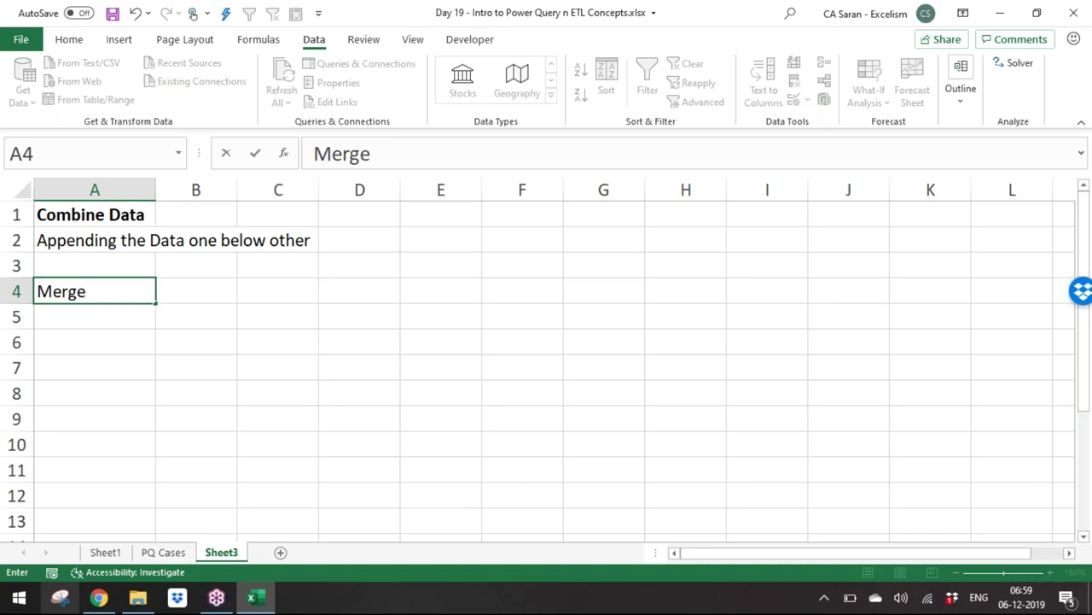
{"action": "key", "text": "Escape"}
{"action": "type", "text": "J"}
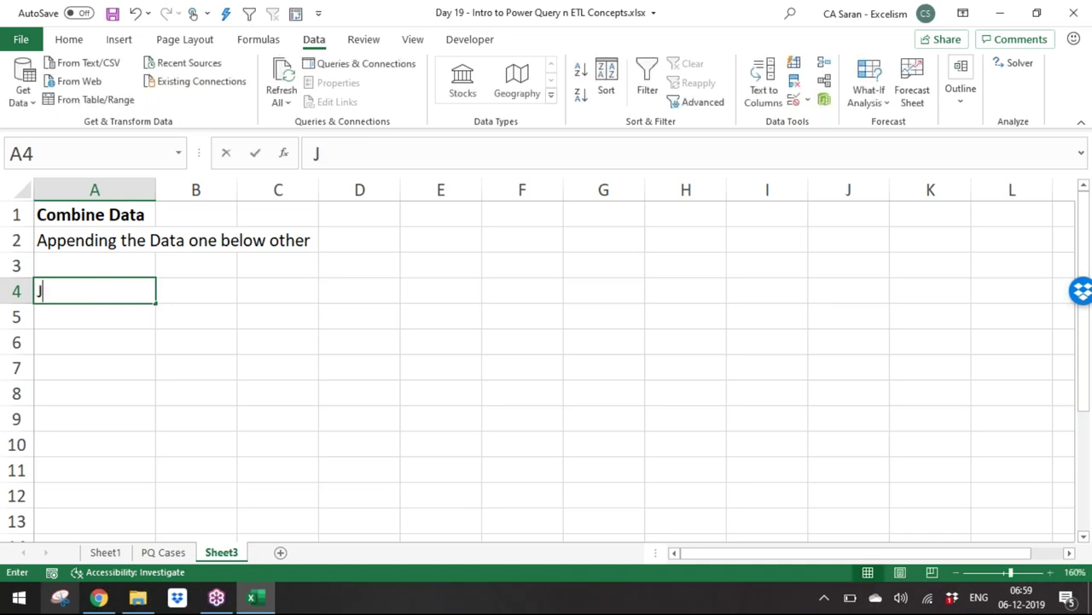
{"action": "type", "text": "oin the Queries"}
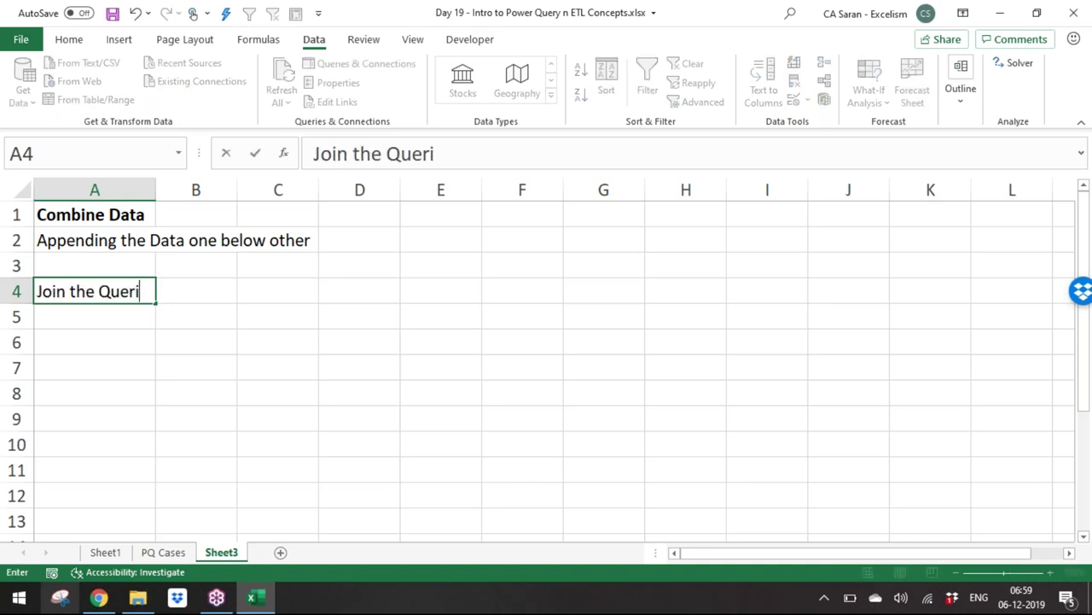
{"action": "key", "text": "Return"}
{"action": "left_click", "coordinate": [94, 291]}
{"action": "key", "text": "ctrl+b"}
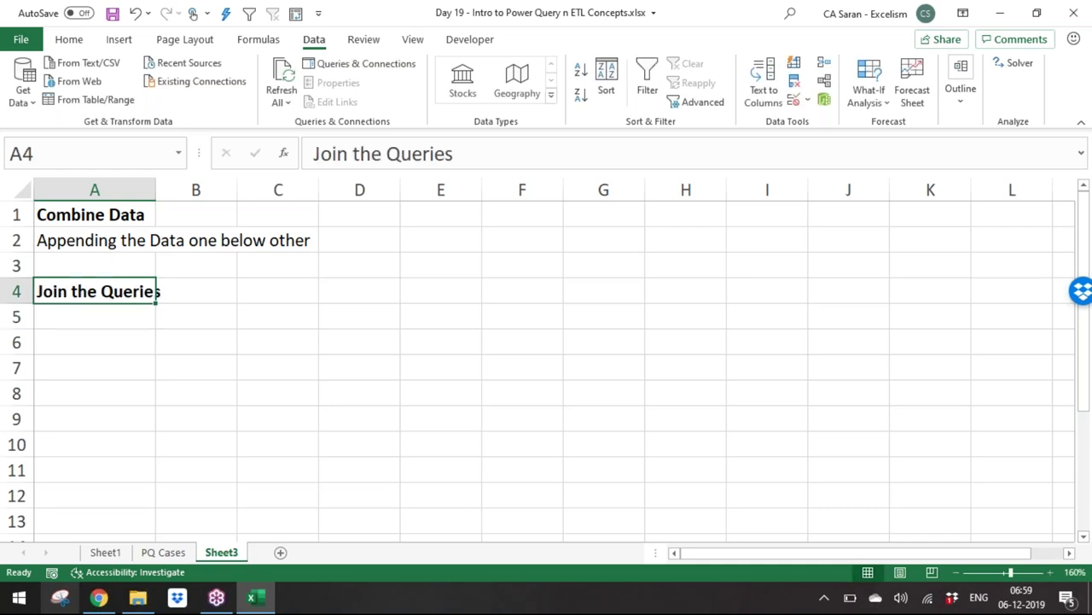
{"action": "left_click", "coordinate": [94, 317]}
{"action": "type", "text": "Vlookup"}
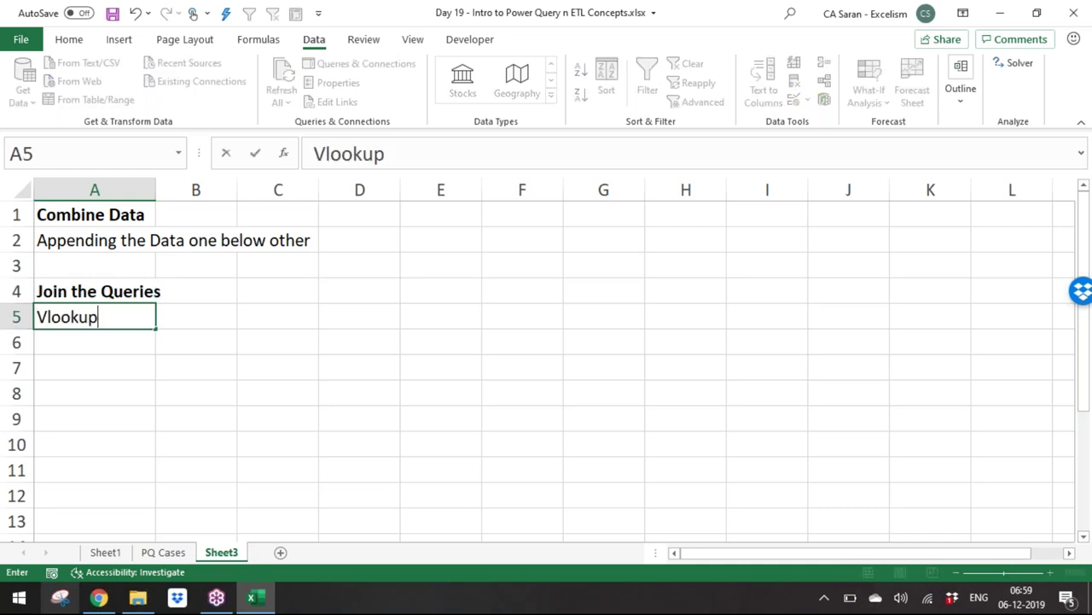
{"action": "type", "text": " Function"}
{"action": "key", "text": "Return"}
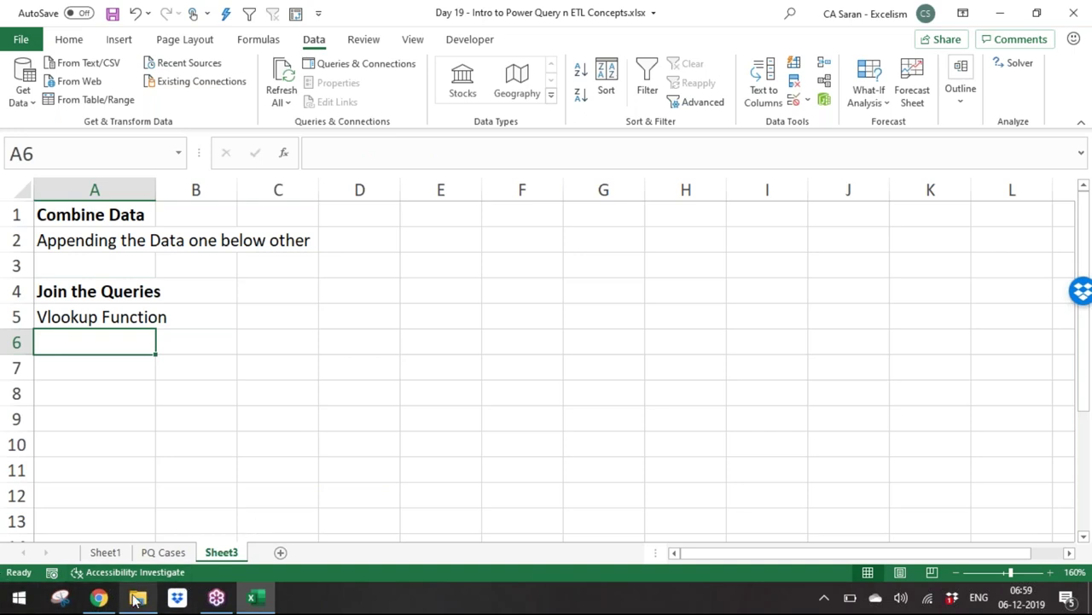
Step: Create a new folder in Batch 9 named 'Sales Data for Power Query' and open it
{"action": "left_click", "coordinate": [137, 598]}
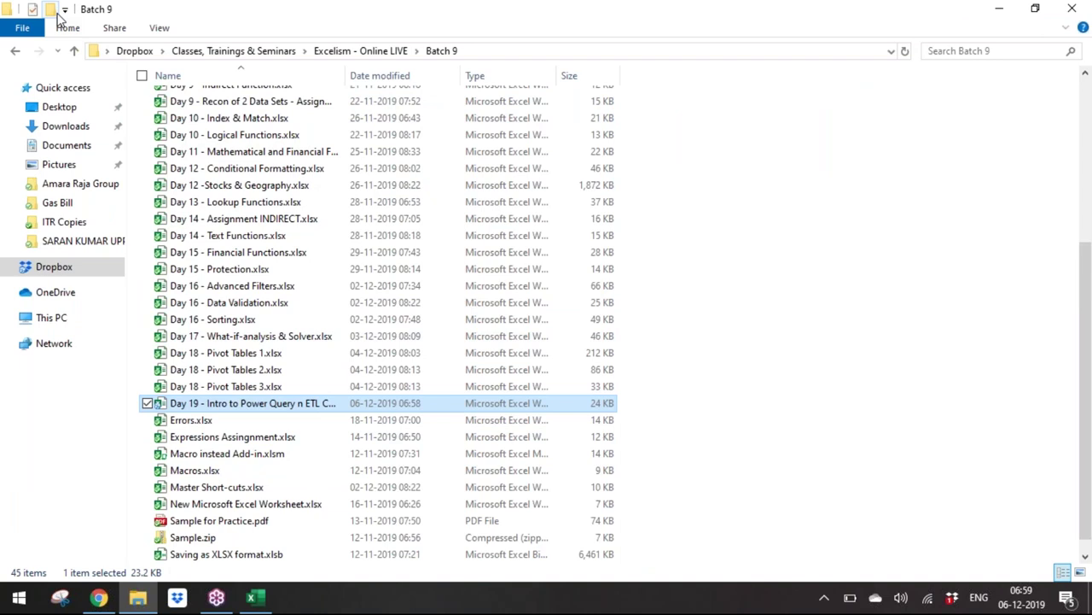
{"action": "left_click", "coordinate": [57, 12]}
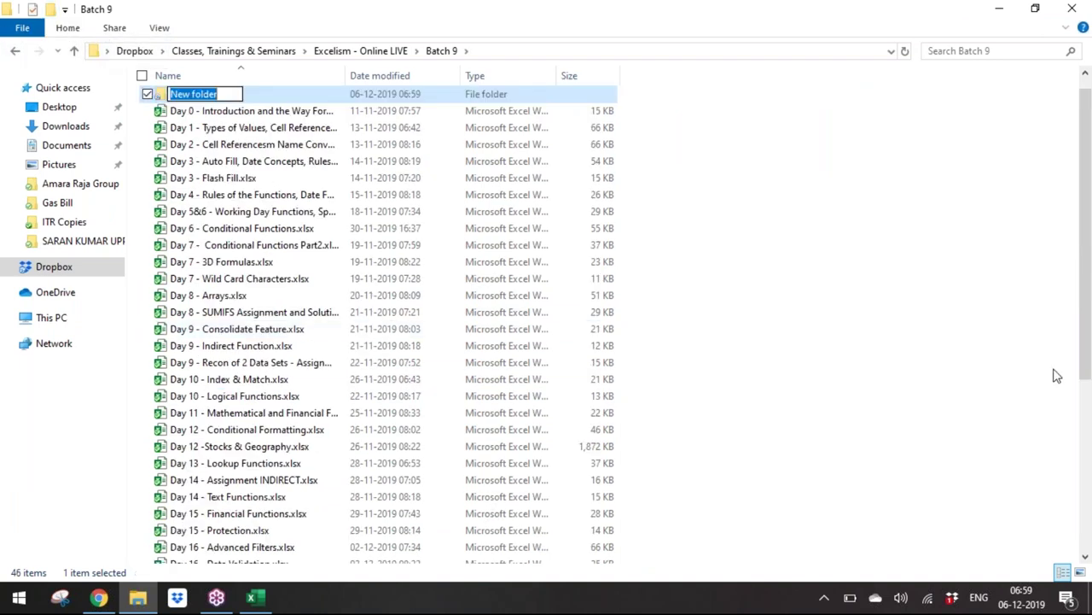
{"action": "type", "text": "Sales Data for Power Q"}
{"action": "key", "text": "BackSpace"}
{"action": "type", "text": "Query"}
{"action": "key", "text": "Return"}
{"action": "key", "text": "Return"}
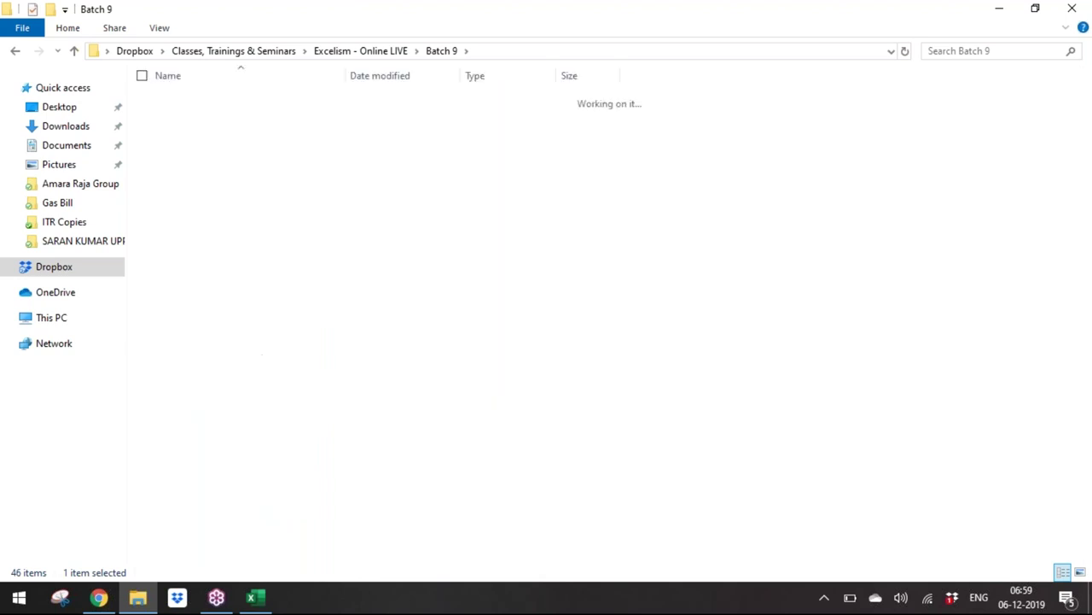
Step: Create a new Excel worksheet in the folder named Apr'19.xlsx and return to Excel
{"action": "right_click", "coordinate": [459, 266]}
{"action": "mouse_move", "coordinate": [446, 549]}
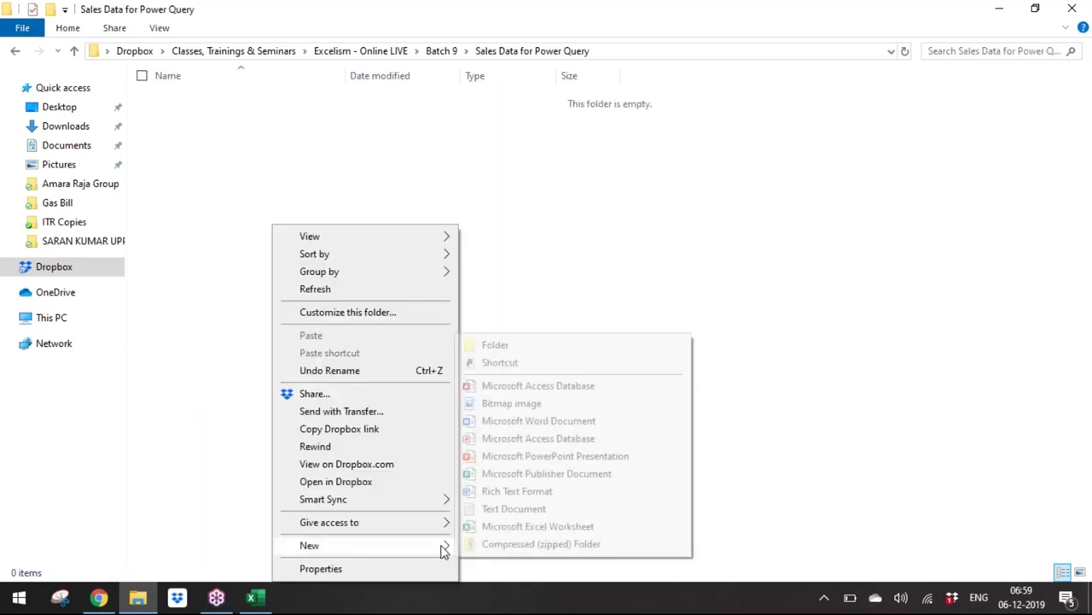
{"action": "left_click", "coordinate": [504, 527]}
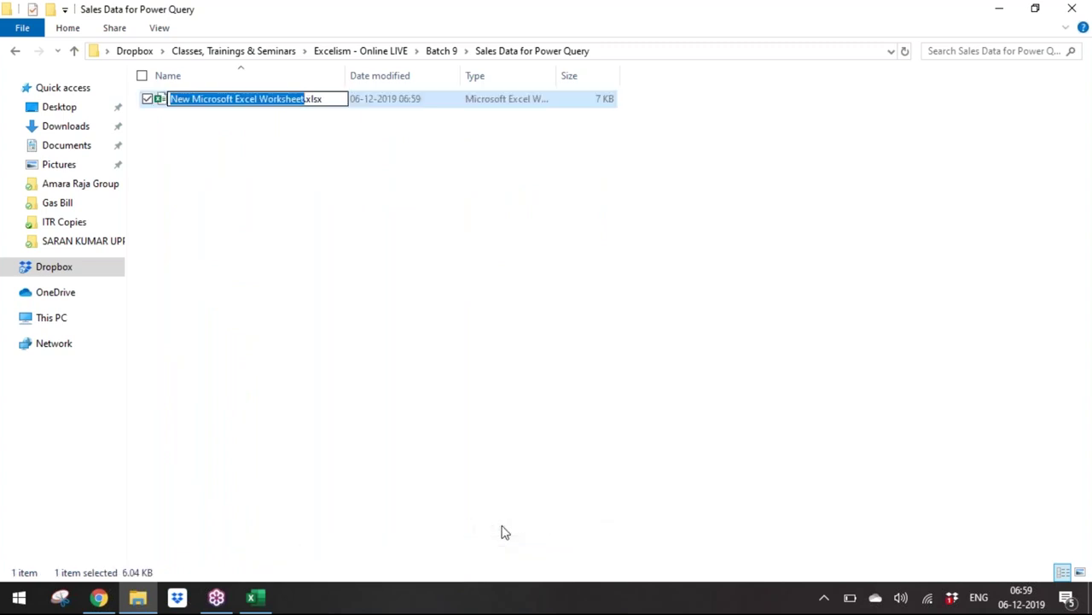
{"action": "type", "text": "Apr"}
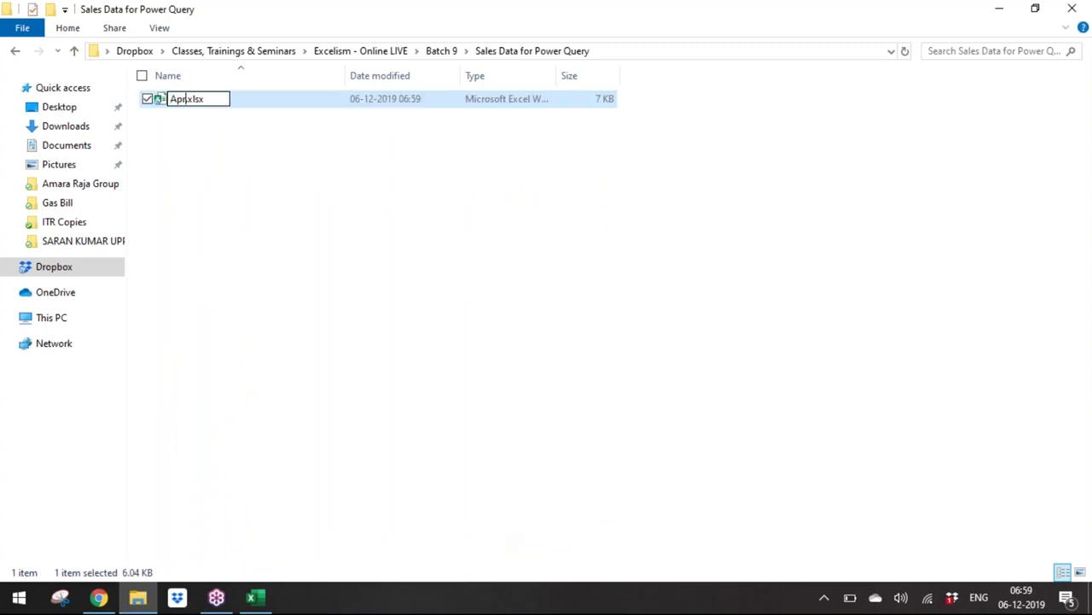
{"action": "type", "text": "'19"}
{"action": "key", "text": "Return"}
{"action": "key", "text": "alt+Tab"}
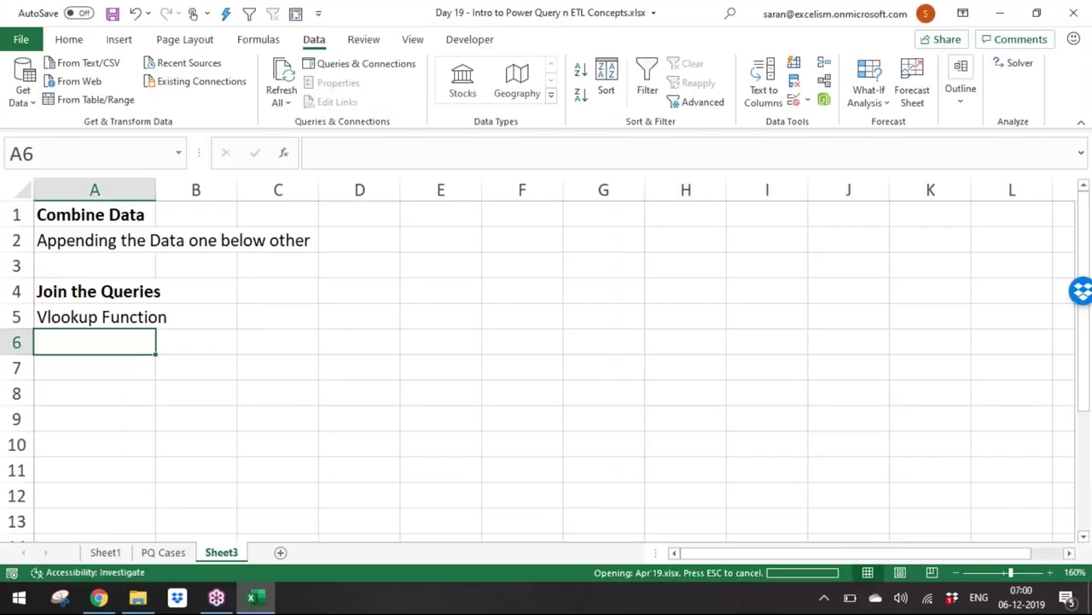
Step: Enter headers Company, Area, Date, Amount in A1:D1
{"action": "left_click", "coordinate": [1050, 572]}
{"action": "left_click", "coordinate": [1049, 572]}
{"action": "left_click", "coordinate": [1050, 572]}
{"action": "left_click", "coordinate": [1050, 572]}
{"action": "scroll", "coordinate": [939, 451], "scroll_direction": "up", "scroll_amount": 2}
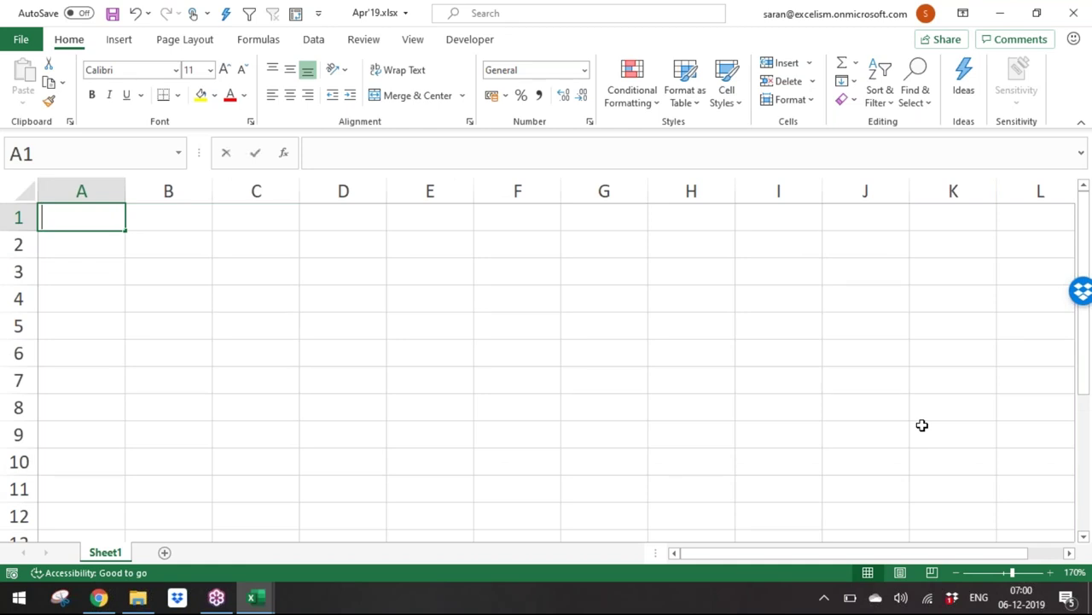
{"action": "type", "text": "Company"}
{"action": "key", "text": "Tab"}
{"action": "type", "text": "Area"}
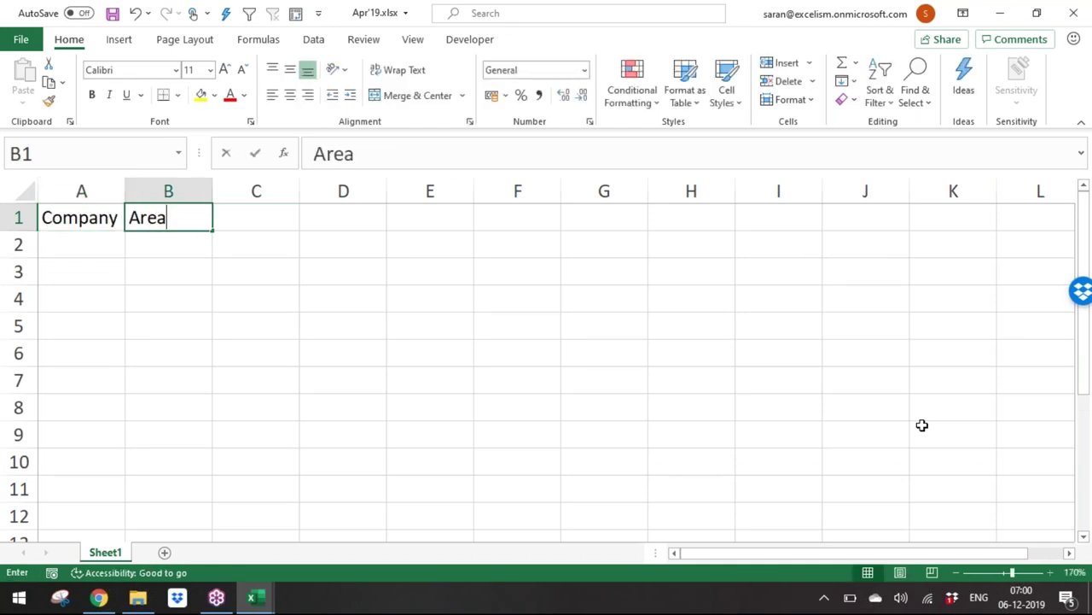
{"action": "key", "text": "Tab"}
{"action": "type", "text": "Date"}
{"action": "key", "text": "Tab"}
{"action": "type", "text": "A"}
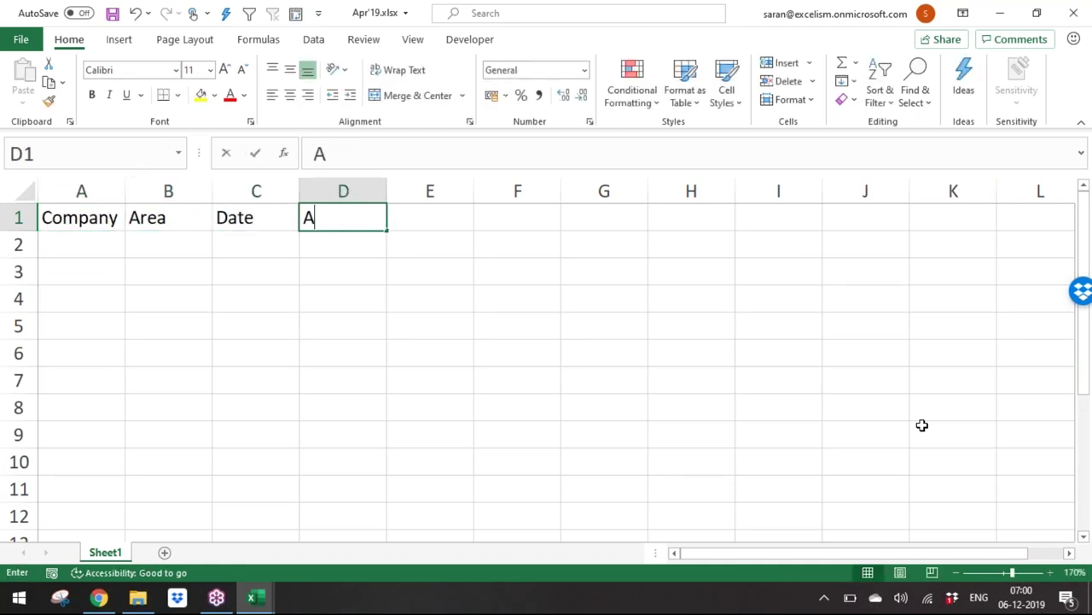
{"action": "type", "text": "mount"}
{"action": "key", "text": "Return"}
Step: List Facebook, WhatsApp, Instagram, Twitter, LinkedIn, TikTok, Telegram in A2:A8 and repeat them down column A
{"action": "type", "text": "Facebook"}
{"action": "key", "text": "Return"}
{"action": "type", "text": "WhatsAPp"}
{"action": "key", "text": "Return"}
{"action": "type", "text": "M"}
{"action": "key", "text": "BackSpace"}
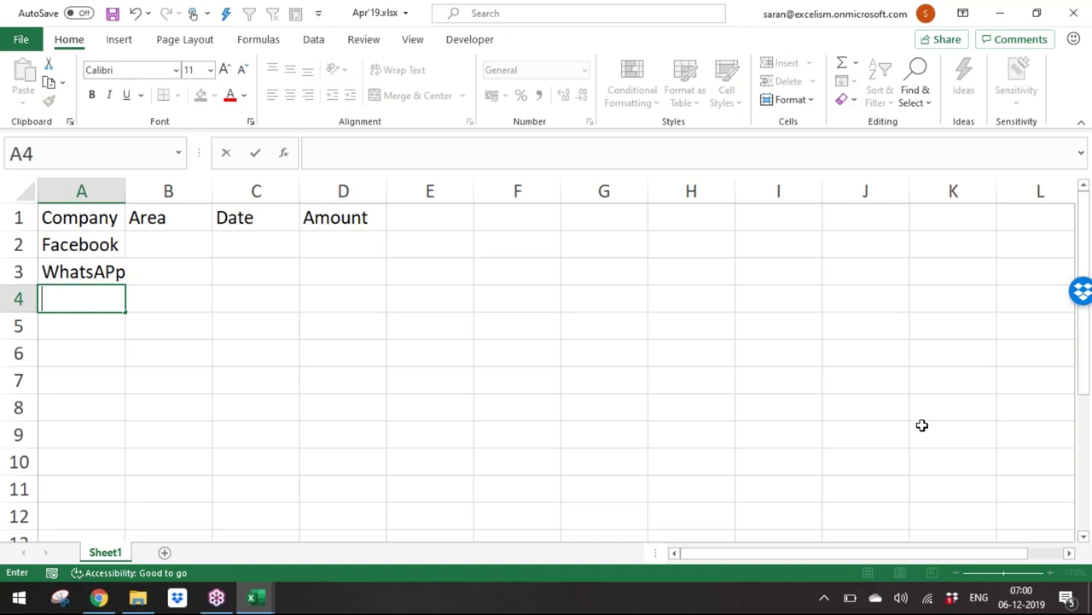
{"action": "key", "text": "Escape"}
{"action": "key", "text": "Up"}
{"action": "key", "text": "F2"}
{"action": "key", "text": "BackSpace"}
{"action": "key", "text": "BackSpace"}
{"action": "type", "text": "pp"}
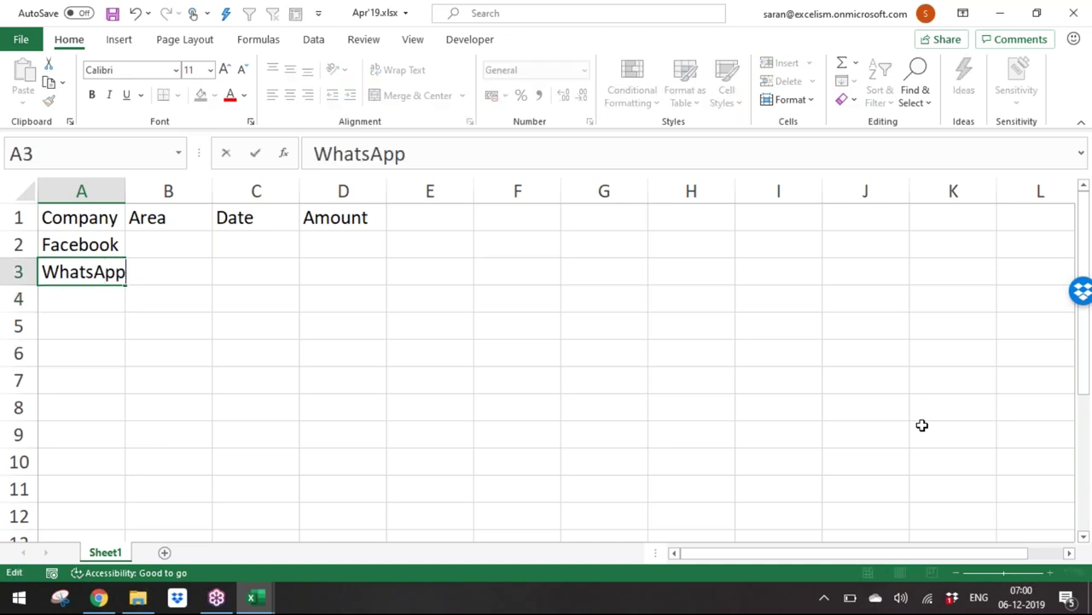
{"action": "key", "text": "Return"}
{"action": "type", "text": "Instagram"}
{"action": "key", "text": "Return"}
{"action": "type", "text": "Twitter"}
{"action": "key", "text": "Return"}
{"action": "type", "text": "IB"}
{"action": "key", "text": "BackSpace"}
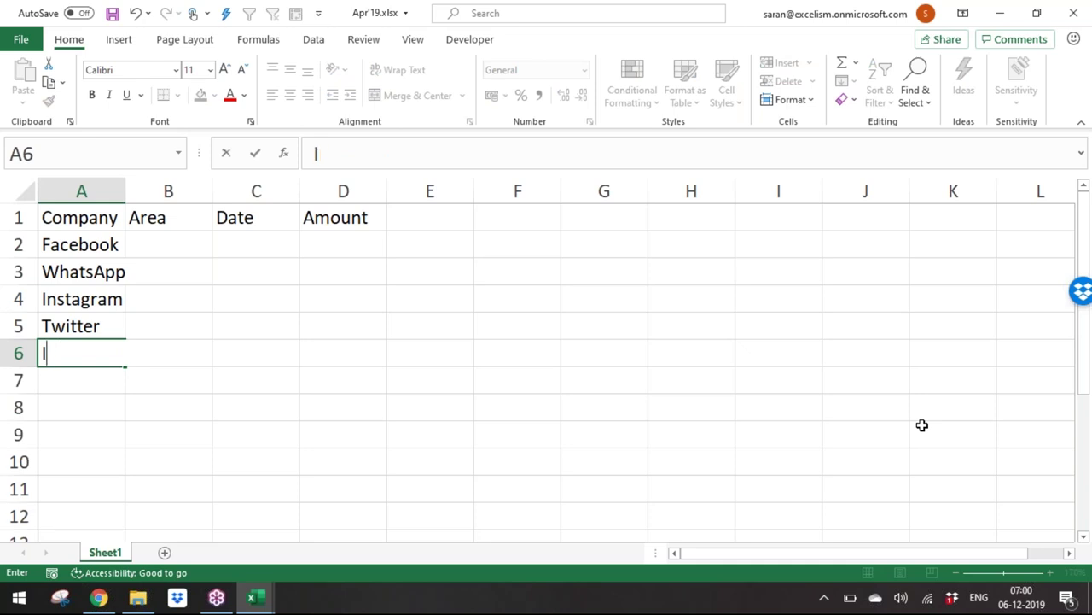
{"action": "type", "text": "LinkedIn"}
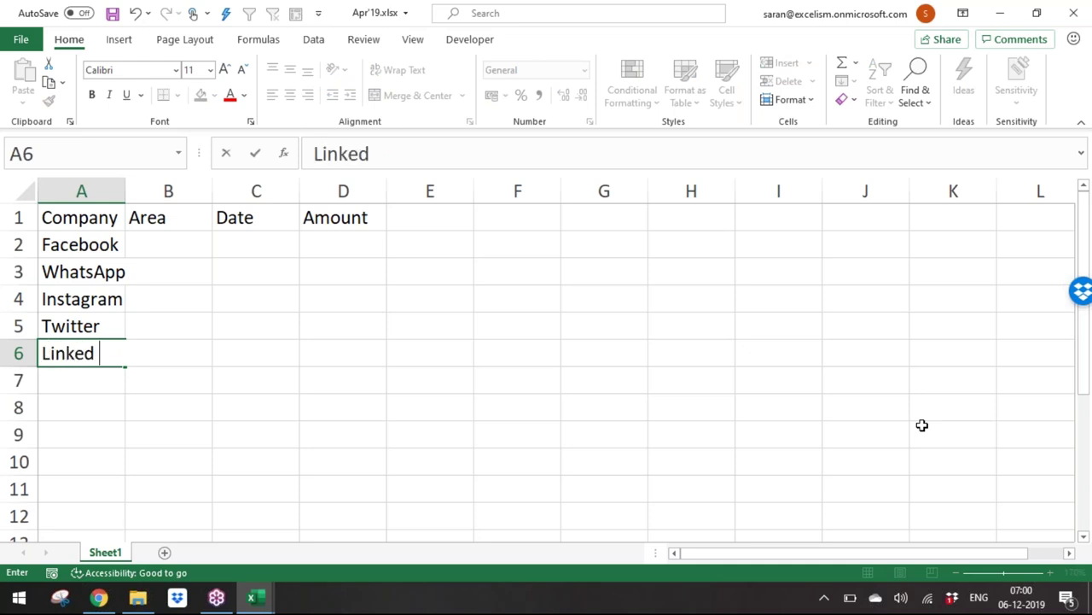
{"action": "key", "text": "Return"}
{"action": "type", "text": "TikTo"}
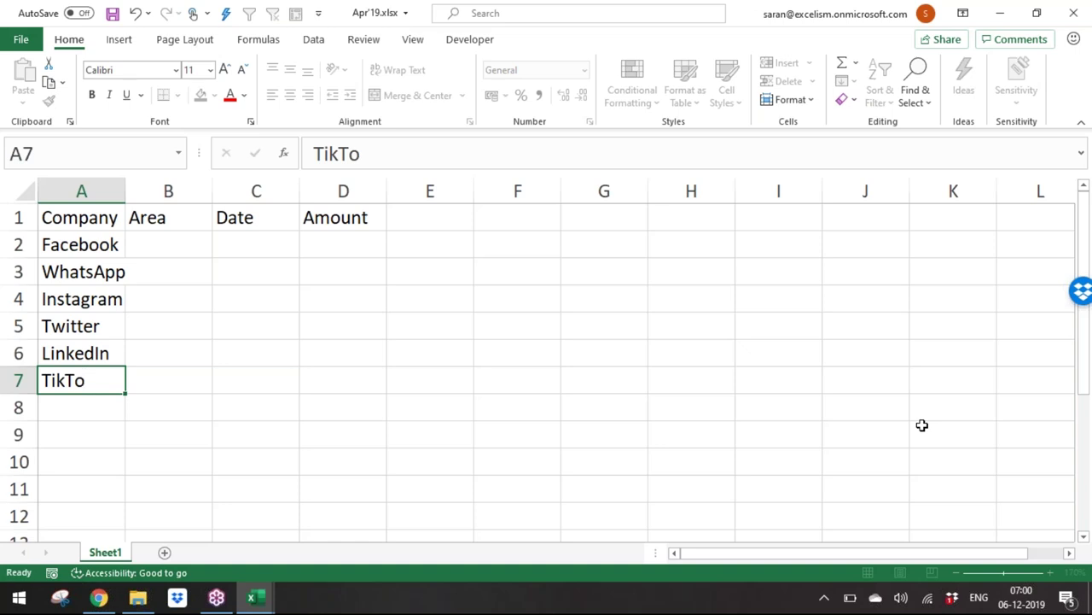
{"action": "key", "text": "Return"}
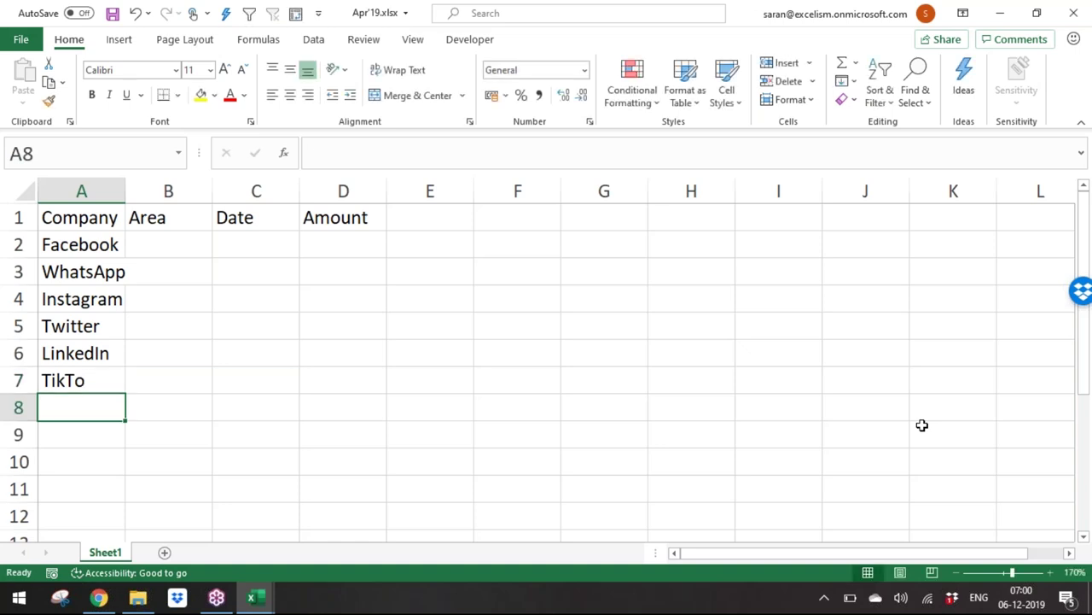
{"action": "type", "text": "k"}
{"action": "key", "text": "Escape"}
{"action": "key", "text": "Up"}
{"action": "key", "text": "F2"}
{"action": "type", "text": "k"}
{"action": "key", "text": "Return"}
{"action": "type", "text": "Telegram"}
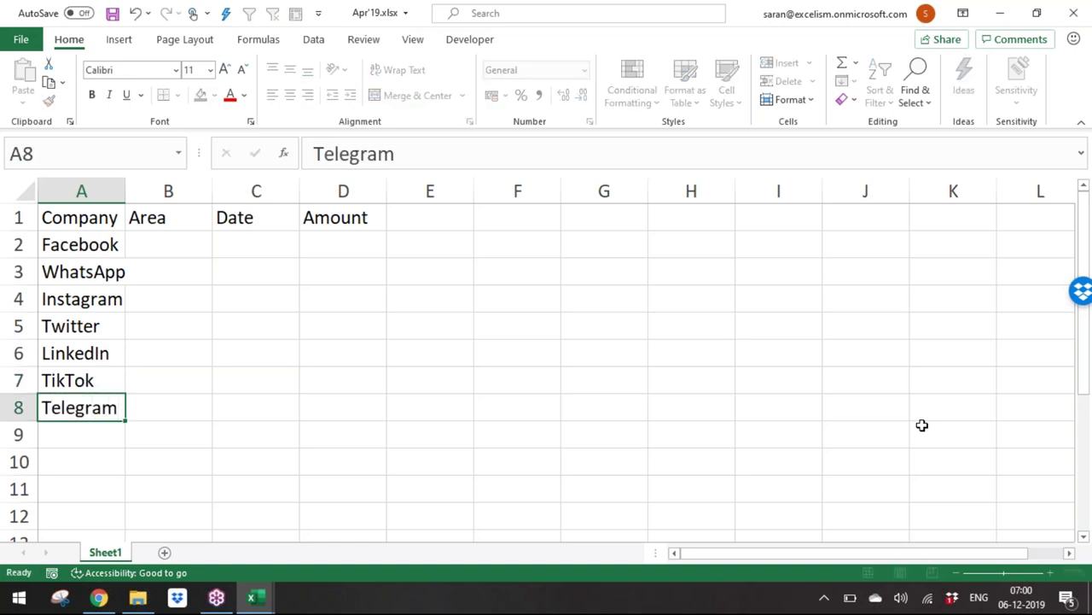
{"action": "key", "text": "Return"}
{"action": "left_click_drag", "start_coordinate": [78, 241], "coordinate": [97, 470]}
Step: Enter East, West, South, North in B2:B5 and fill the pattern down column B
{"action": "key", "text": "ctrl+Home"}
{"action": "key", "text": "Down"}
{"action": "key", "text": "Right"}
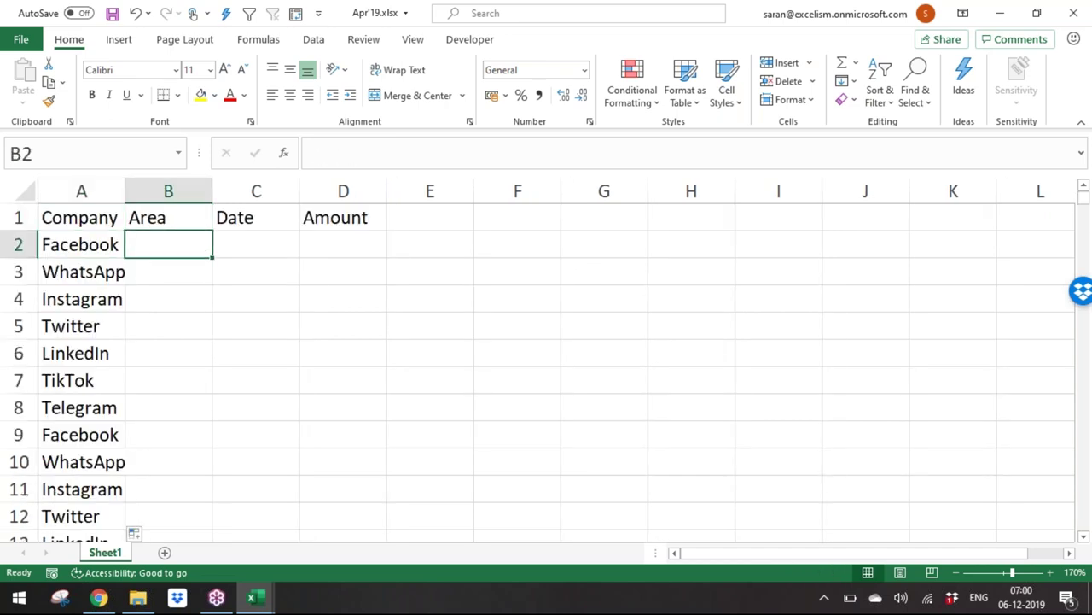
{"action": "type", "text": "East"}
{"action": "key", "text": "Return"}
{"action": "type", "text": "West"}
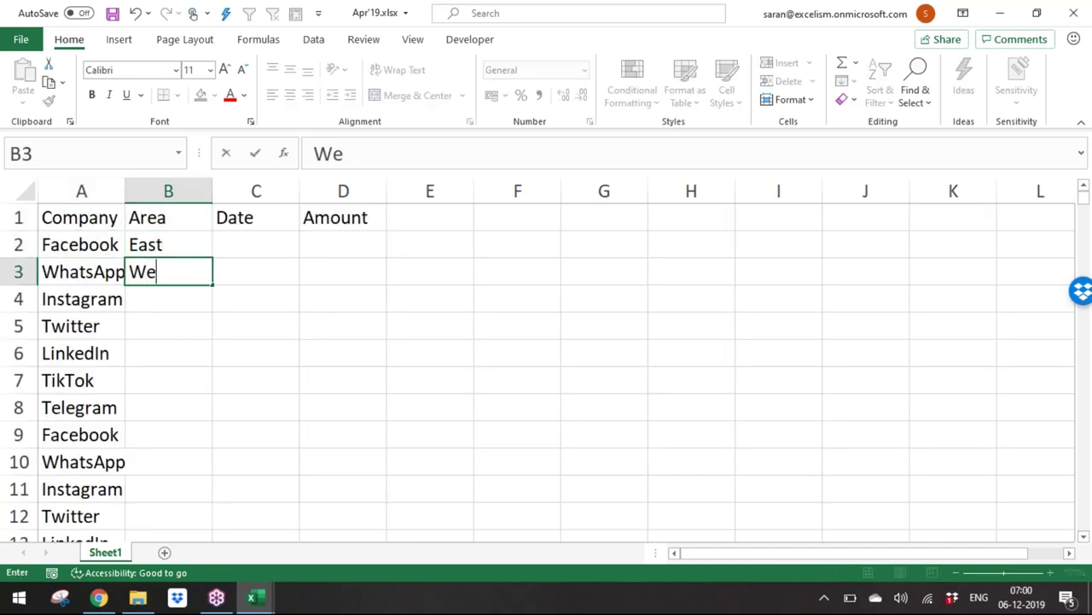
{"action": "key", "text": "Return"}
{"action": "type", "text": "So"}
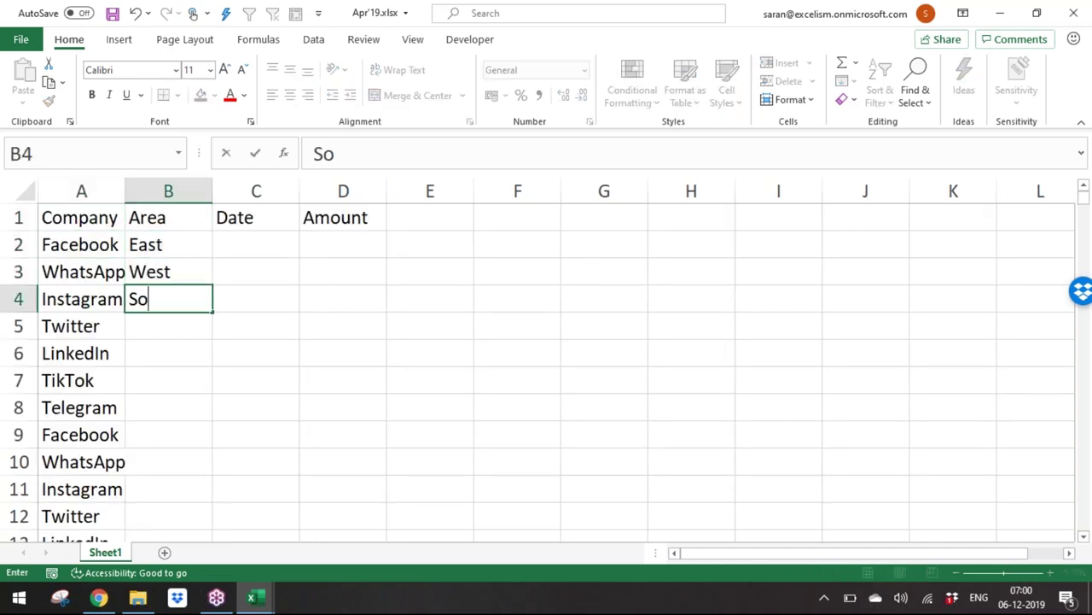
{"action": "type", "text": "uth"}
{"action": "key", "text": "Return"}
{"action": "type", "text": "North"}
{"action": "key", "text": "Return"}
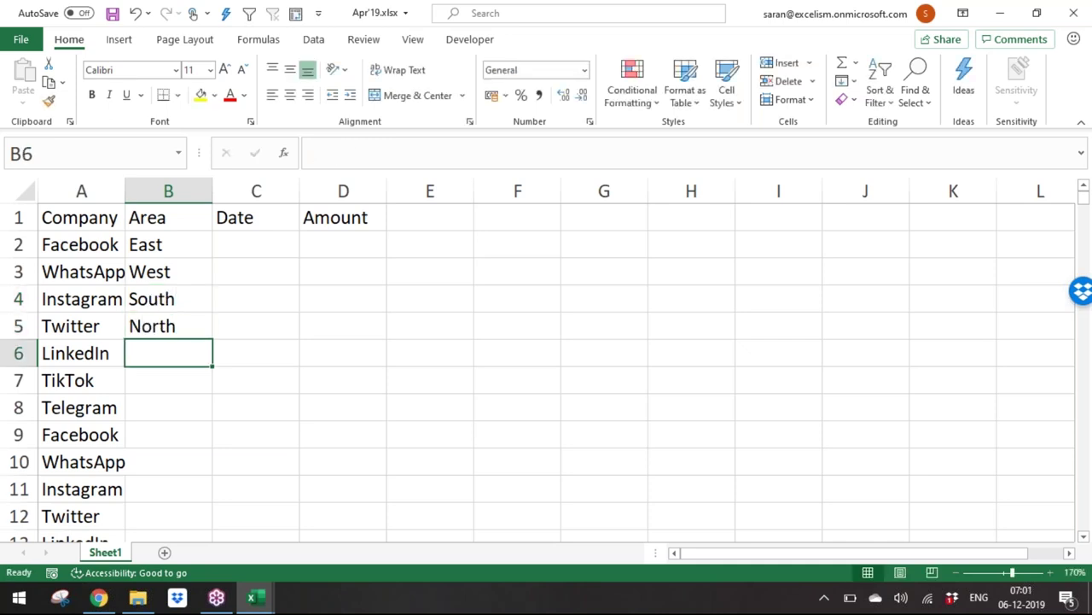
{"action": "left_click_drag", "start_coordinate": [203, 245], "coordinate": [183, 323]}
{"action": "left_click", "coordinate": [200, 256]}
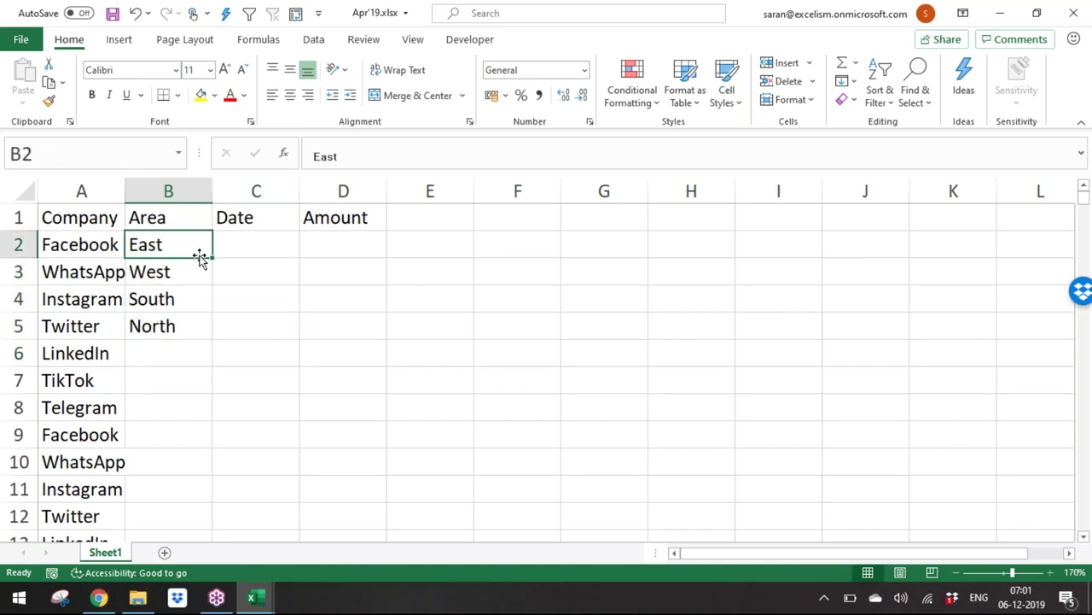
{"action": "left_click_drag", "start_coordinate": [173, 241], "coordinate": [182, 324]}
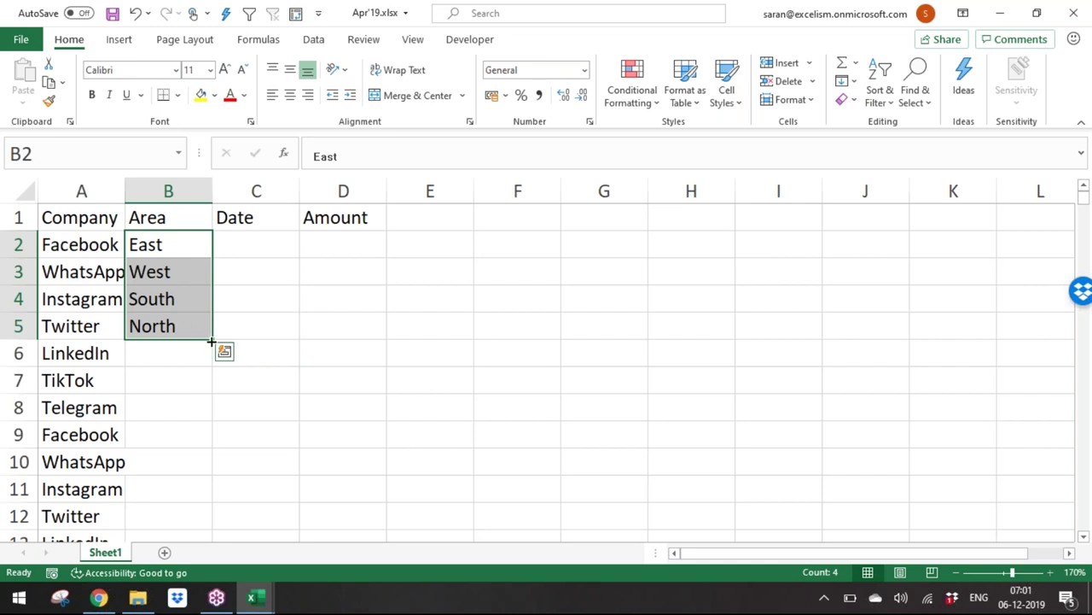
{"action": "double_click", "coordinate": [211, 342]}
{"action": "left_click", "coordinate": [261, 241]}
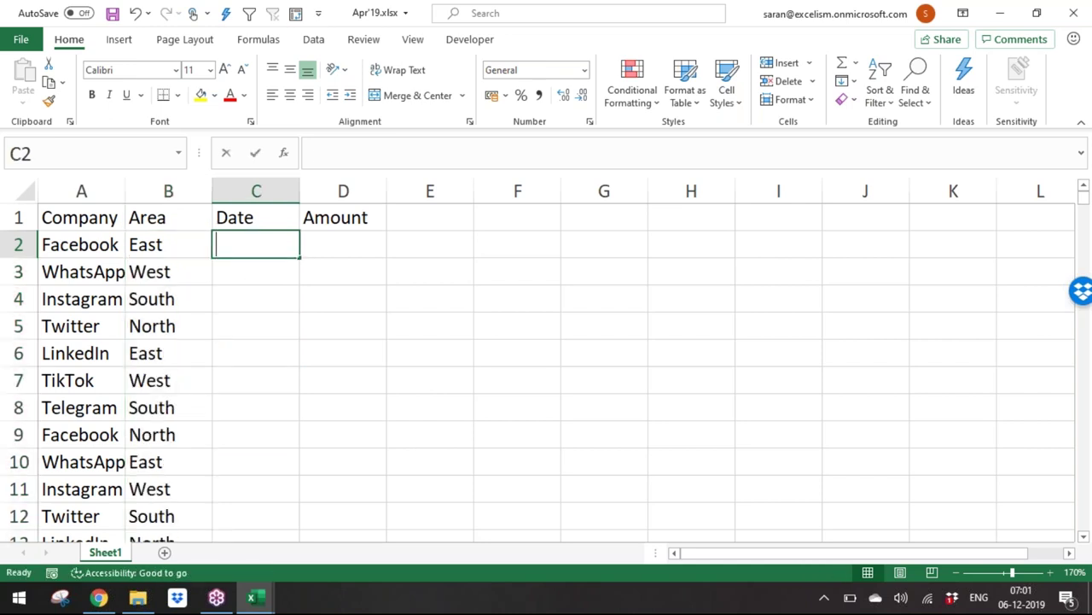
Step: Enter =RANDBETWEEN(DATE(2019,4,1),DATE(2019,4,30)) in C2, fixing the typos along the way
{"action": "type", "text": "=ra"}
{"action": "key", "text": "Down"}
{"action": "key", "text": "Down"}
{"action": "key", "text": "Down"}
{"action": "key", "text": "Down"}
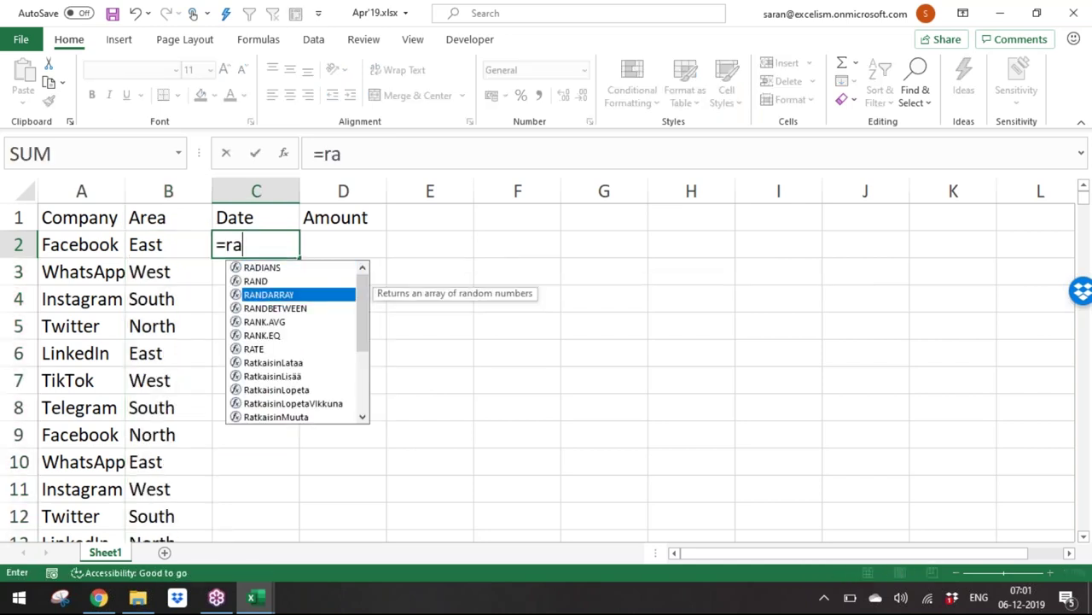
{"action": "key", "text": "Up"}
{"action": "key", "text": "Tab"}
{"action": "type", "text": "date"}
{"action": "key", "text": "Tab"}
{"action": "type", "text": "2"}
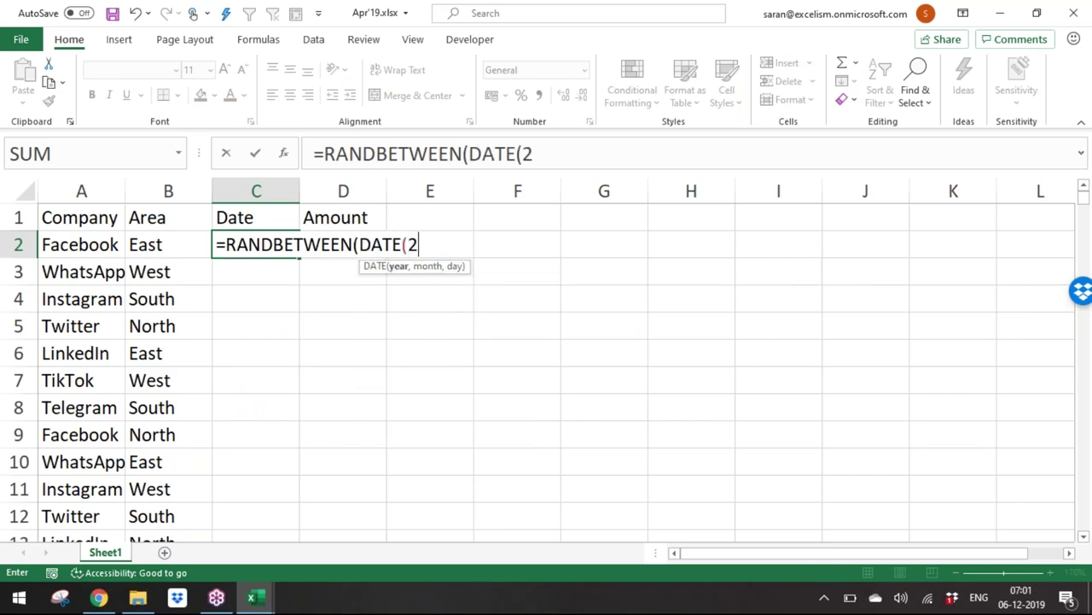
{"action": "type", "text": "010,1,1)"}
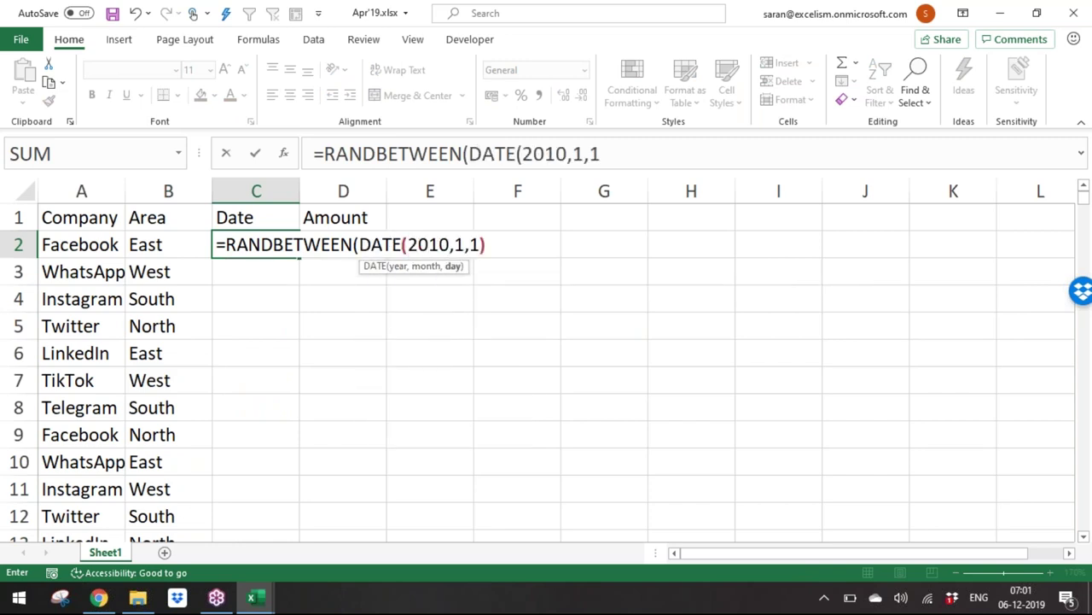
{"action": "type", "text": ",sa"}
{"action": "key", "text": "BackSpace"}
{"action": "key", "text": "BackSpace"}
{"action": "type", "text": "dat"}
{"action": "key", "text": "Tab"}
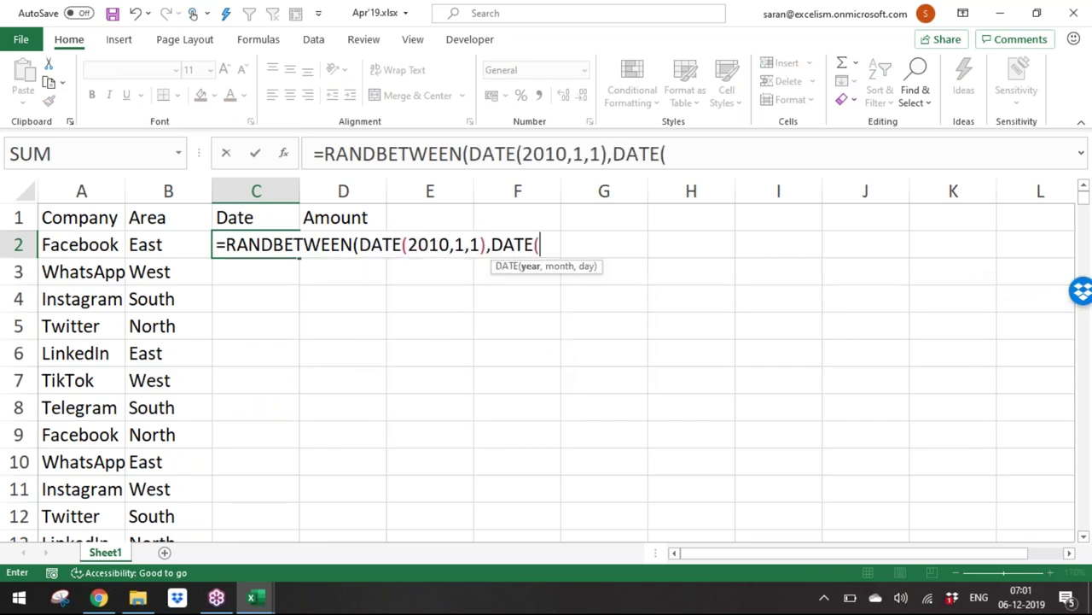
{"action": "type", "text": "2018,12,31"}
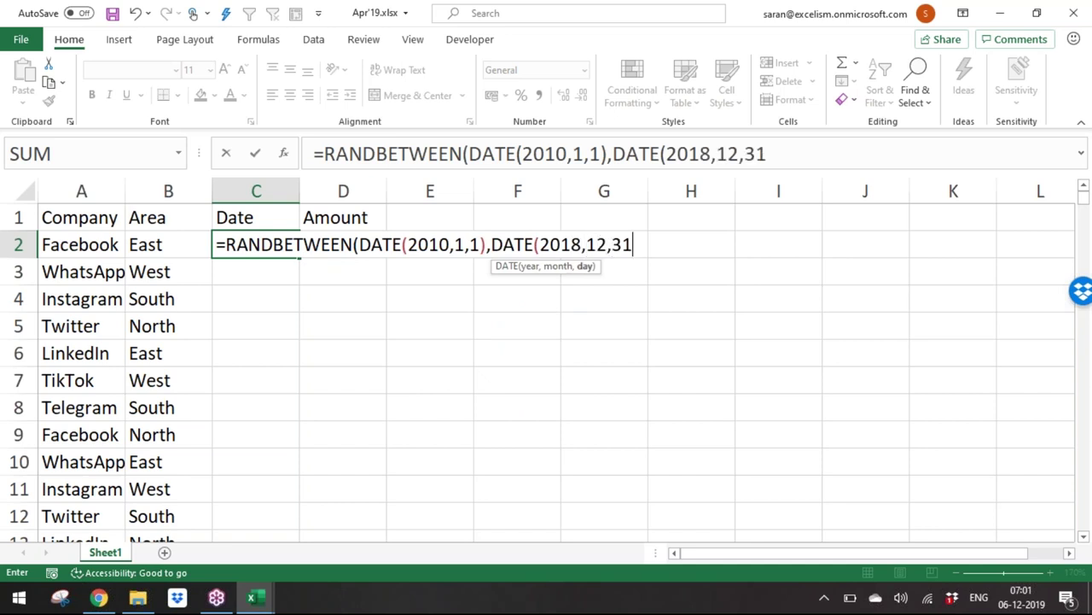
{"action": "key", "text": "BackSpace"}
{"action": "key", "text": "BackSpace"}
{"action": "key", "text": "BackSpace"}
{"action": "key", "text": "BackSpace"}
{"action": "key", "text": "BackSpace"}
{"action": "key", "text": "BackSpace"}
{"action": "key", "text": "BackSpace"}
{"action": "key", "text": "BackSpace"}
{"action": "key", "text": "BackSpace"}
{"action": "key", "text": "BackSpace"}
{"action": "key", "text": "BackSpace"}
{"action": "key", "text": "BackSpace"}
{"action": "key", "text": "BackSpace"}
{"action": "key", "text": "BackSpace"}
{"action": "key", "text": "BackSpace"}
{"action": "key", "text": "BackSpace"}
{"action": "key", "text": "BackSpace"}
{"action": "key", "text": "BackSpace"}
{"action": "key", "text": "BackSpace"}
{"action": "key", "text": "BackSpace"}
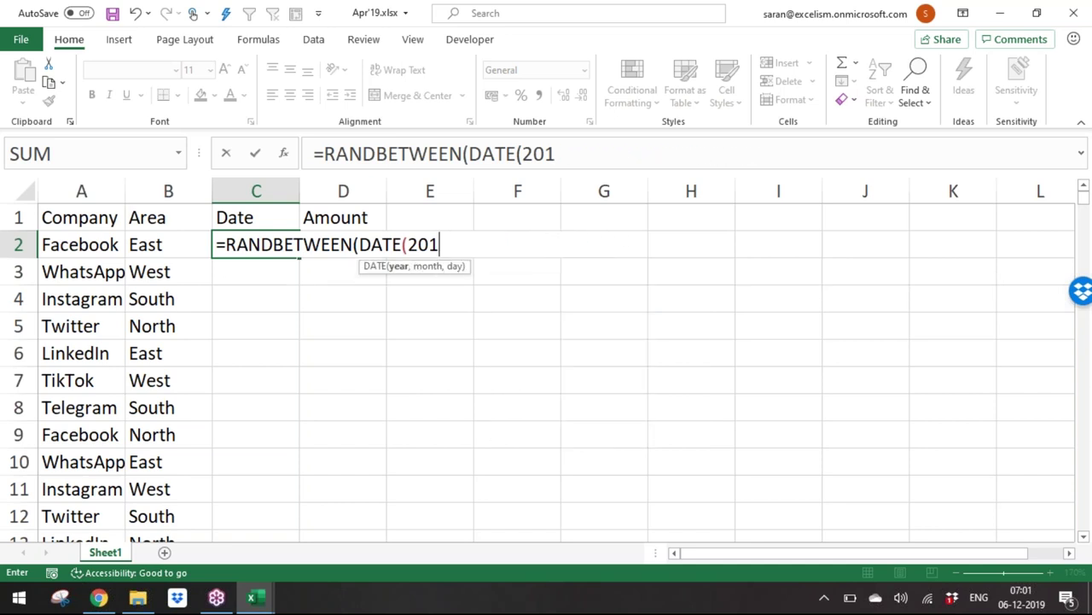
{"action": "type", "text": "9,4,1),d"}
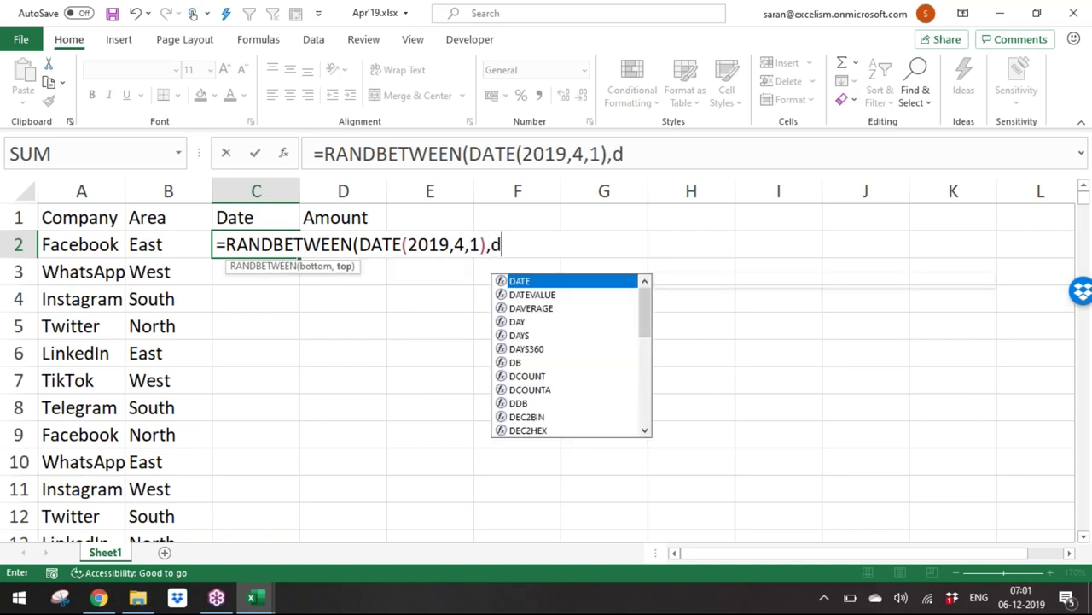
{"action": "key", "text": "Tab"}
{"action": "type", "text": "2019m"}
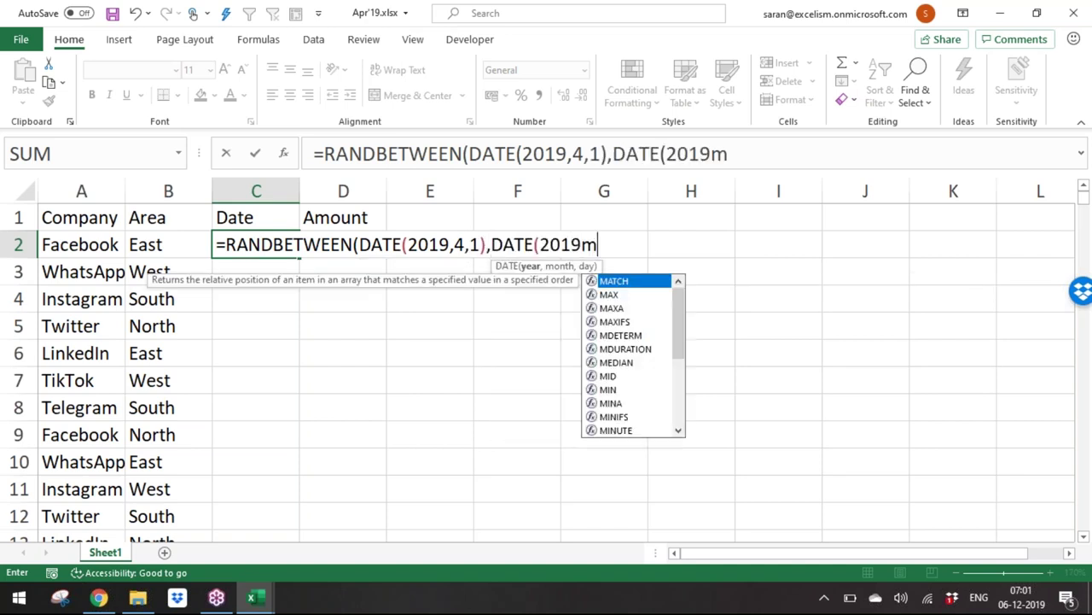
{"action": "key", "text": "BackSpace"}
{"action": "type", "text": ",4,30))"}
{"action": "key", "text": "Return"}
Step: Copy the C2 date formula down the Date column to row 1001
{"action": "key", "text": "Up"}
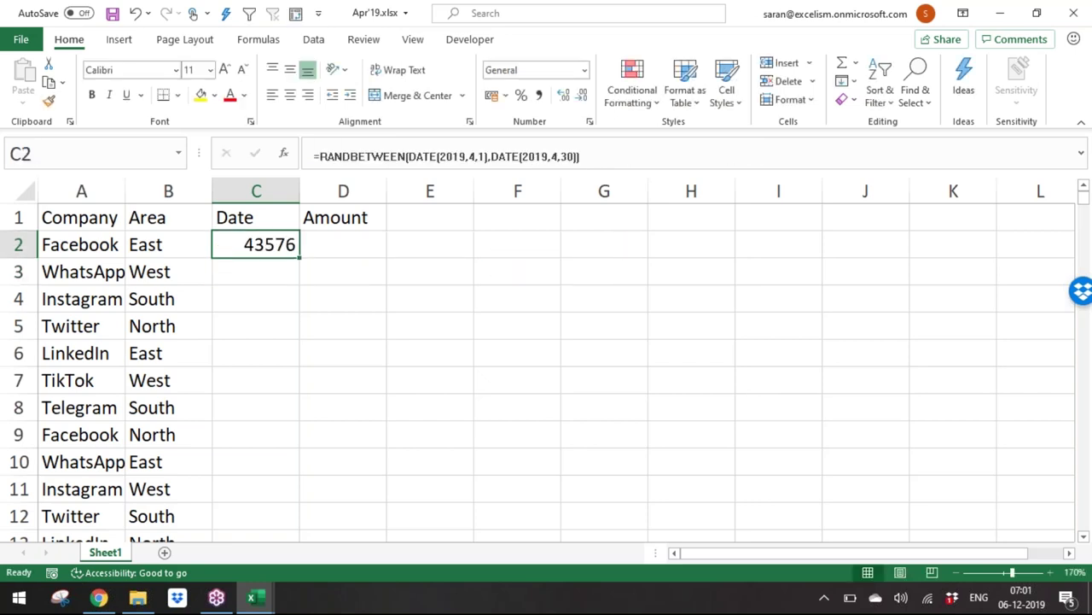
{"action": "key", "text": "ctrl+c"}
{"action": "key", "text": "Left"}
{"action": "key", "text": "ctrl+Down"}
{"action": "key", "text": "Right"}
{"action": "key", "text": "ctrl+shift+Up"}
{"action": "key", "text": "Return"}
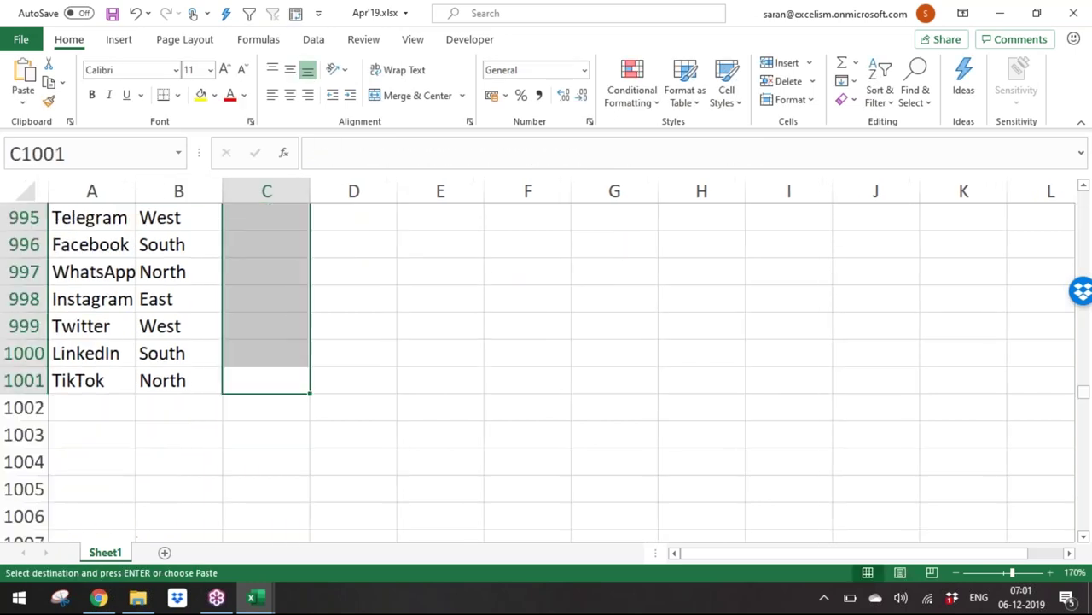
{"action": "key", "text": "ctrl+Up"}
Step: Enter =RANDBETWEEN(100,1000) in D2 for the random amounts
{"action": "left_click", "coordinate": [343, 245]}
{"action": "type", "text": "=ra"}
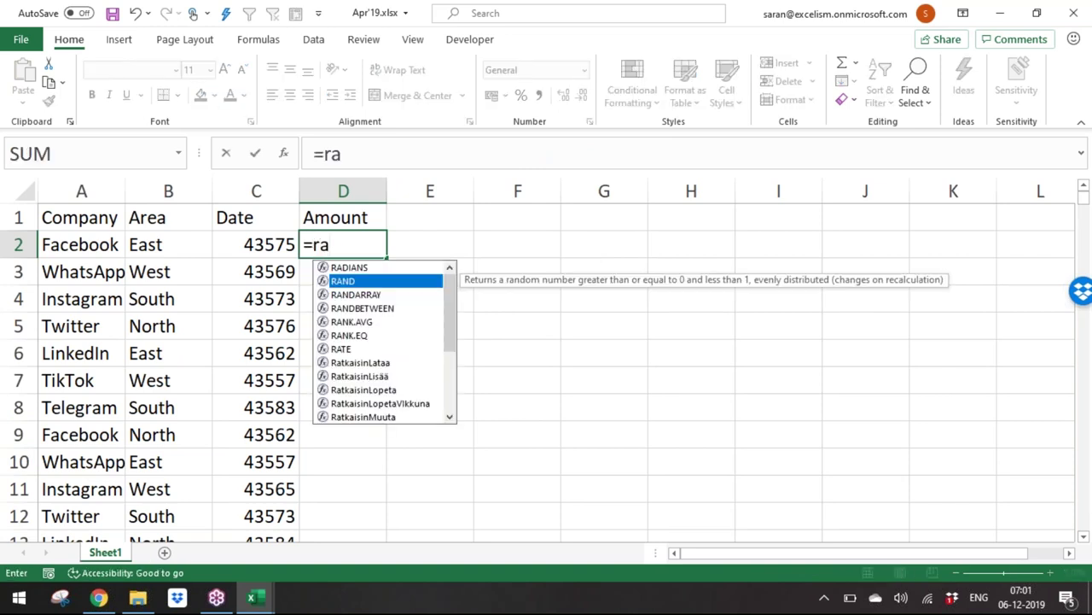
{"action": "key", "text": "Down"}
{"action": "key", "text": "Tab"}
{"action": "type", "text": "100,1000"}
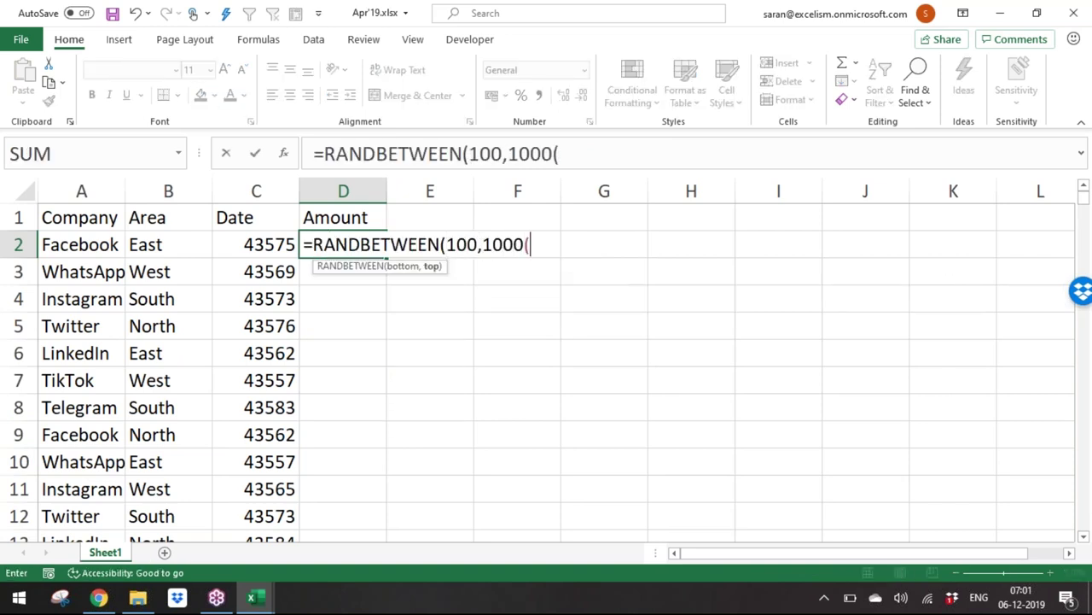
{"action": "type", "text": ")"}
{"action": "key", "text": "ctrl+Return"}
Step: Paste the amount formula into D2:D1001
{"action": "key", "text": "ctrl+c"}
{"action": "key", "text": "Left"}
{"action": "left_click", "coordinate": [344, 218]}
{"action": "left_click", "coordinate": [81, 244]}
{"action": "key", "text": "Right"}
{"action": "key", "text": "Right"}
{"action": "key", "text": "Down"}
{"action": "key", "text": "Down"}
{"action": "key", "text": "Down"}
{"action": "key", "text": "Down"}
{"action": "key", "text": "Down"}
{"action": "key", "text": "Down"}
{"action": "key", "text": "Down"}
{"action": "key", "text": "Down"}
{"action": "key", "text": "Down"}
{"action": "key", "text": "Down"}
{"action": "key", "text": "Down"}
{"action": "key", "text": "Down"}
{"action": "key", "text": "ctrl+Right"}
{"action": "key", "text": "ctrl+Left"}
{"action": "key", "text": "ctrl+Down"}
{"action": "key", "text": "Right"}
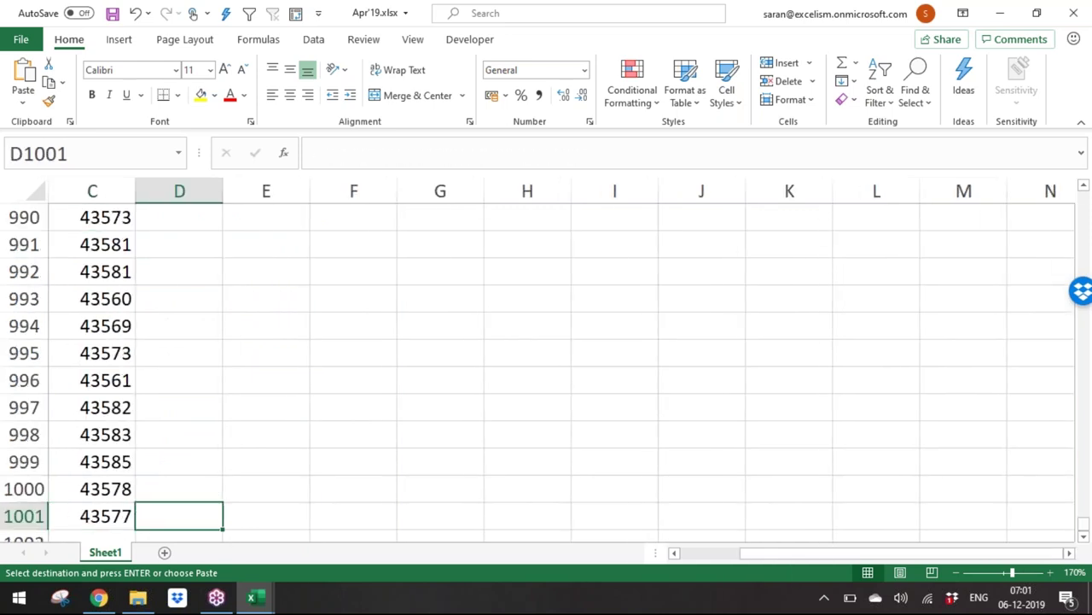
{"action": "key", "text": "ctrl+shift+Up"}
{"action": "key", "text": "ctrl+v"}
{"action": "key", "text": "ctrl+Up"}
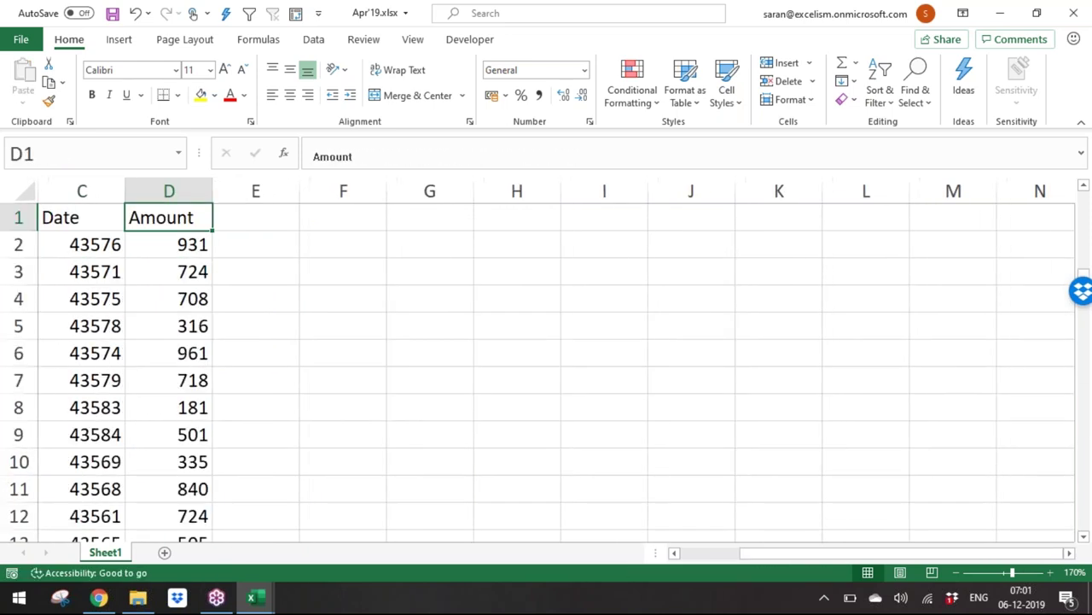
Step: Convert the date and amount formulas in C2:D1001 to fixed values with Paste Special > Values
{"action": "key", "text": "Left"}
{"action": "key", "text": "Down"}
{"action": "key", "text": "shift+Right"}
{"action": "key", "text": "ctrl+shift+Down"}
{"action": "key", "text": "ctrl+c"}
{"action": "key", "text": "ctrl+alt+v"}
{"action": "key", "text": "v"}
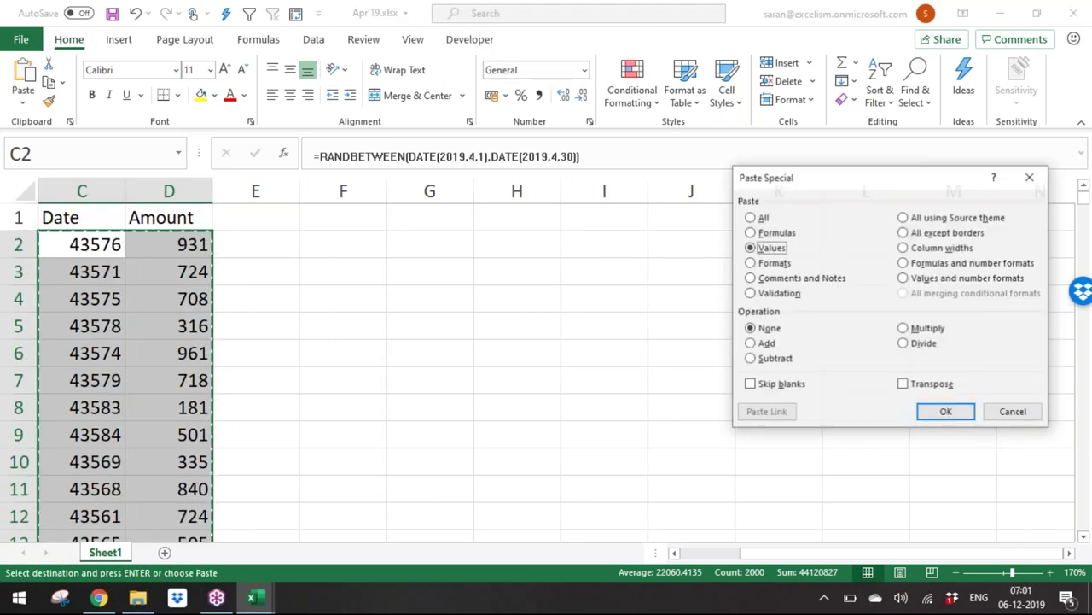
{"action": "key", "text": "Return"}
{"action": "key", "text": "Down"}
Step: Select the dates in C2:C1001 and go to the Home number format setting
{"action": "key", "text": "Left"}
{"action": "key", "text": "Up"}
{"action": "key", "text": "Right"}
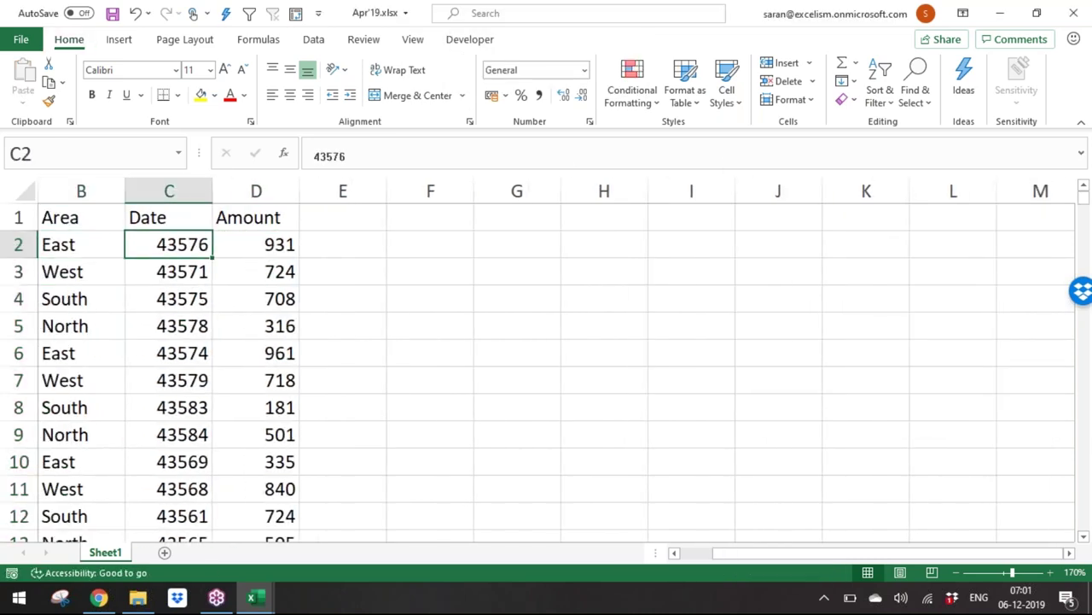
{"action": "key", "text": "ctrl+shift+Down"}
{"action": "key", "text": "alt+h"}
{"action": "key", "text": "n"}
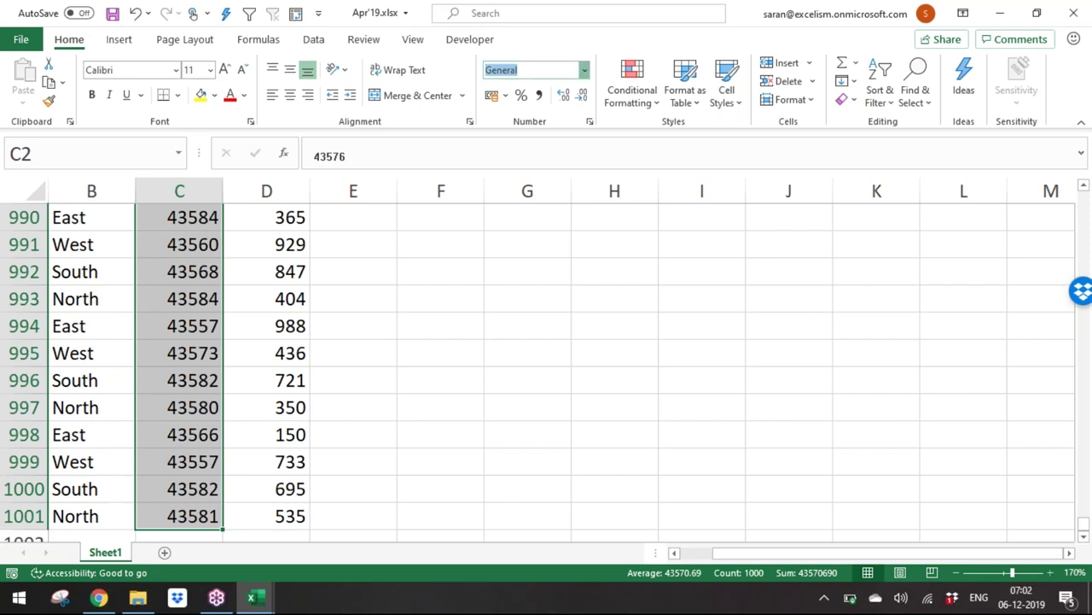
Step: Apply a date number format from the list to C2:C1001
{"action": "key", "text": "alt+Down"}
{"action": "key", "text": "Down"}
{"action": "key", "text": "Down"}
{"action": "key", "text": "Down"}
{"action": "key", "text": "Down"}
{"action": "key", "text": "Down"}
{"action": "key", "text": "Down"}
{"action": "key", "text": "Down"}
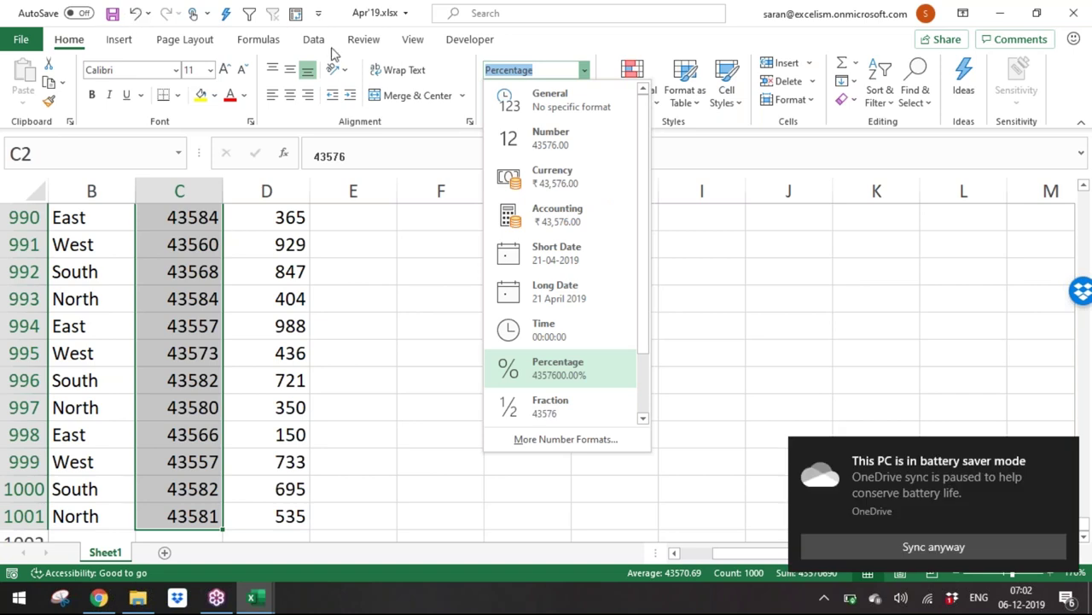
{"action": "left_click", "coordinate": [546, 256]}
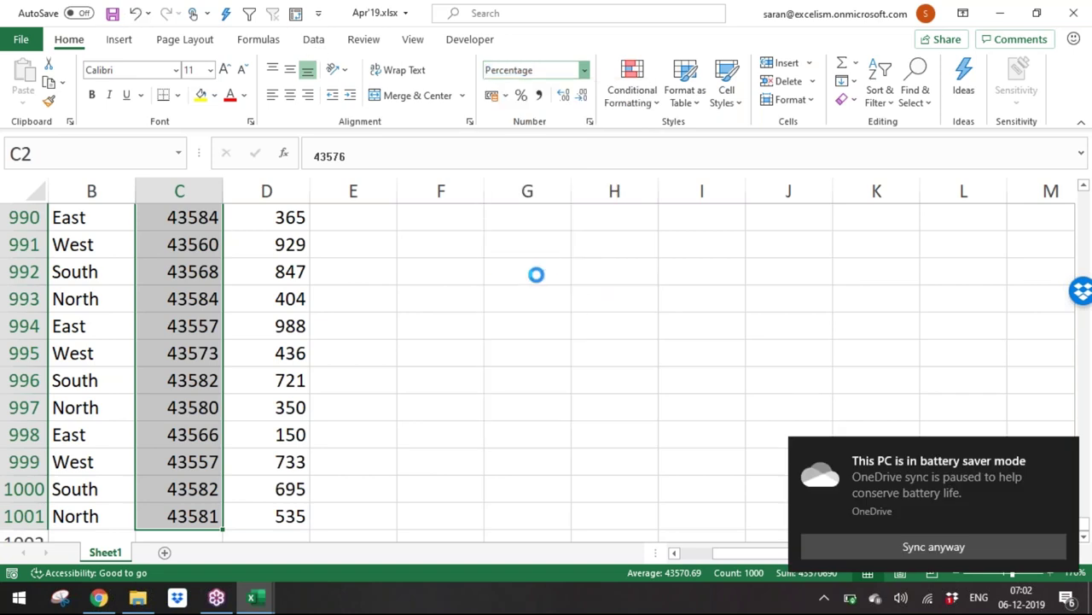
{"action": "left_click", "coordinate": [538, 245]}
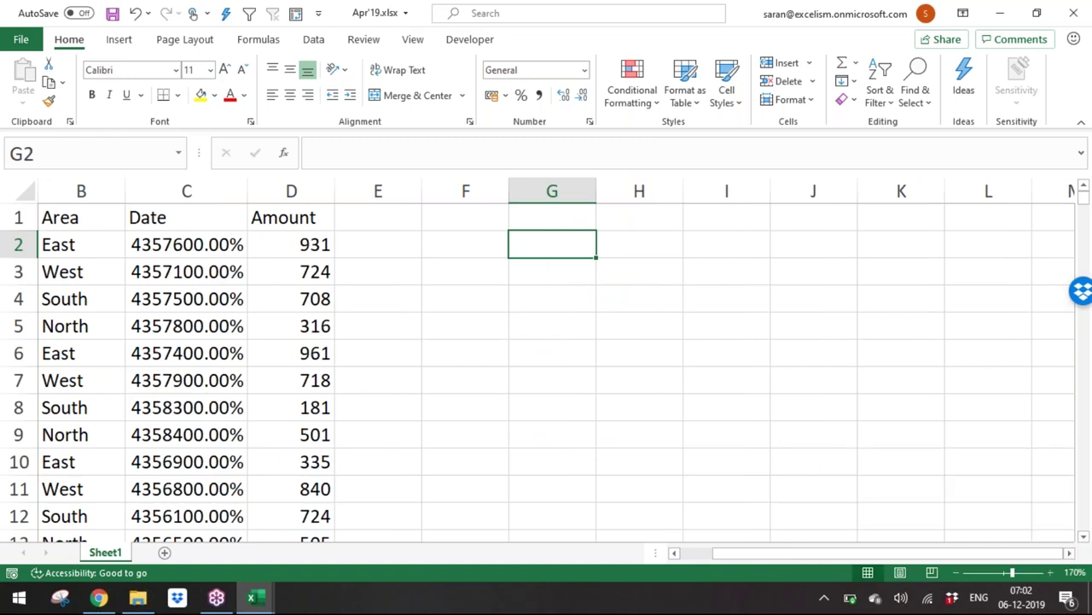
Step: Reselect C2:C1001, review the number format list, and undo the last two changes
{"action": "left_click", "coordinate": [195, 244]}
{"action": "key", "text": "ctrl+shift+Down"}
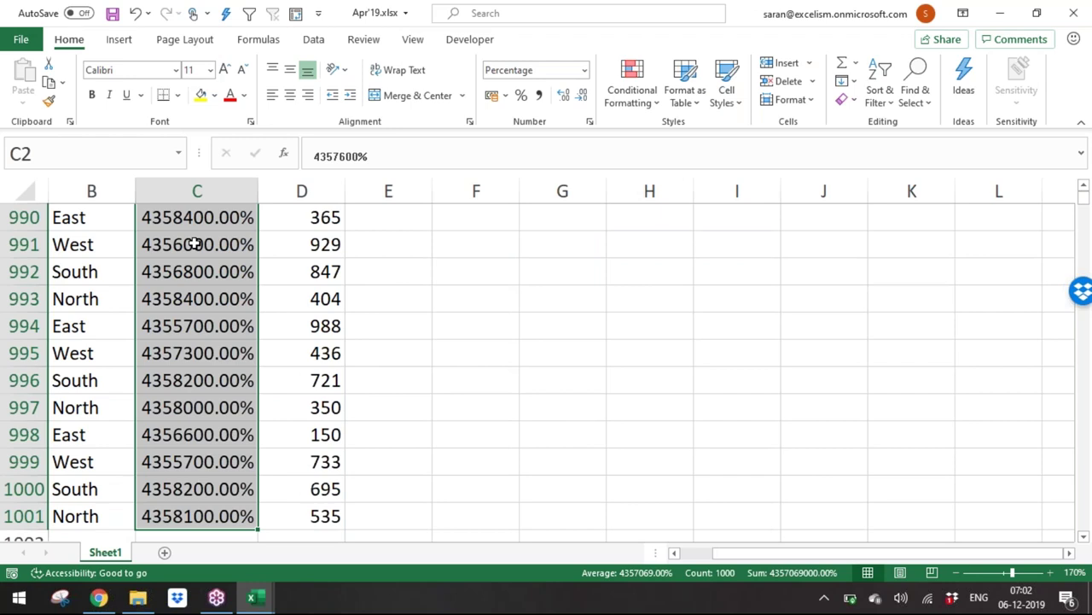
{"action": "left_click", "coordinate": [584, 71]}
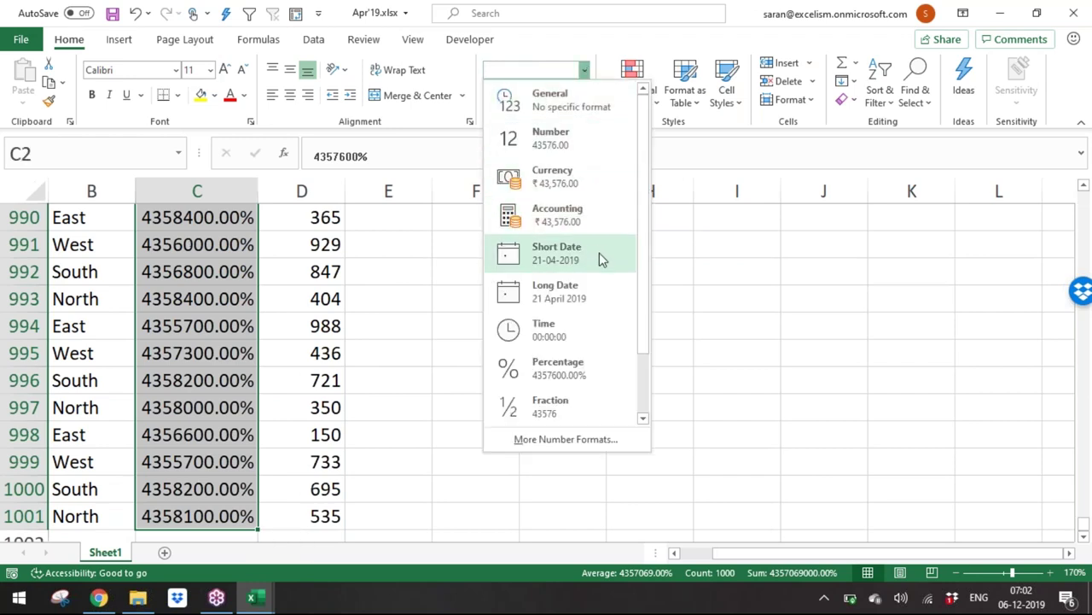
{"action": "key", "text": "Escape"}
{"action": "key", "text": "ctrl+z"}
{"action": "key", "text": "ctrl+z"}
{"action": "key", "text": "ctrl+z"}
{"action": "key", "text": "ctrl+z"}
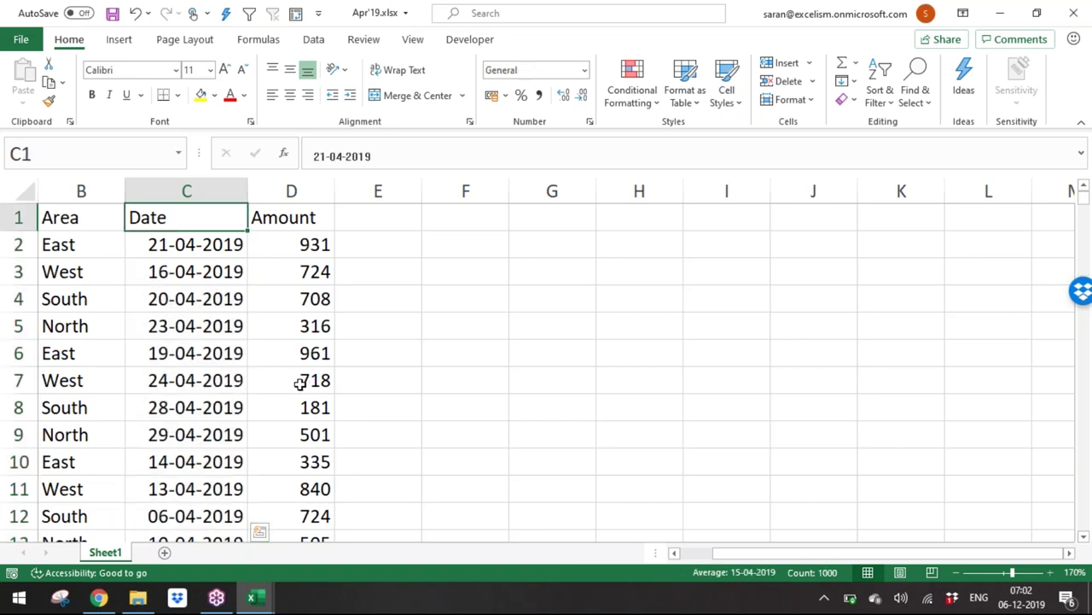
{"action": "key", "text": "ctrl+z"}
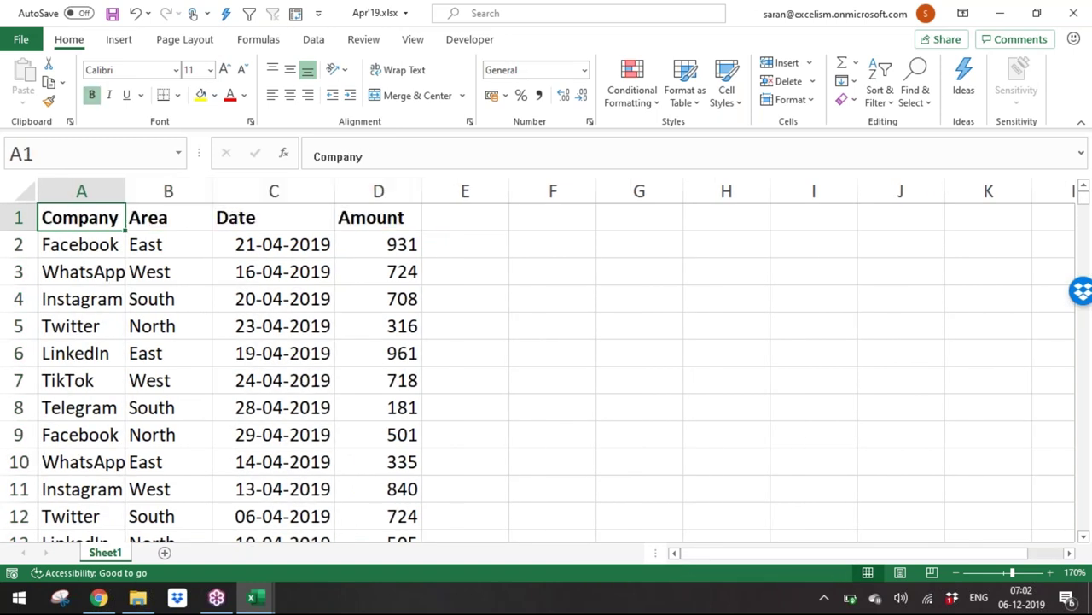
Step: Insert a new column A headed 'FY' before Company
{"action": "key", "text": "ctrl+space"}
{"action": "key", "text": "ctrl+shift+equal"}
{"action": "type", "text": "FY"}
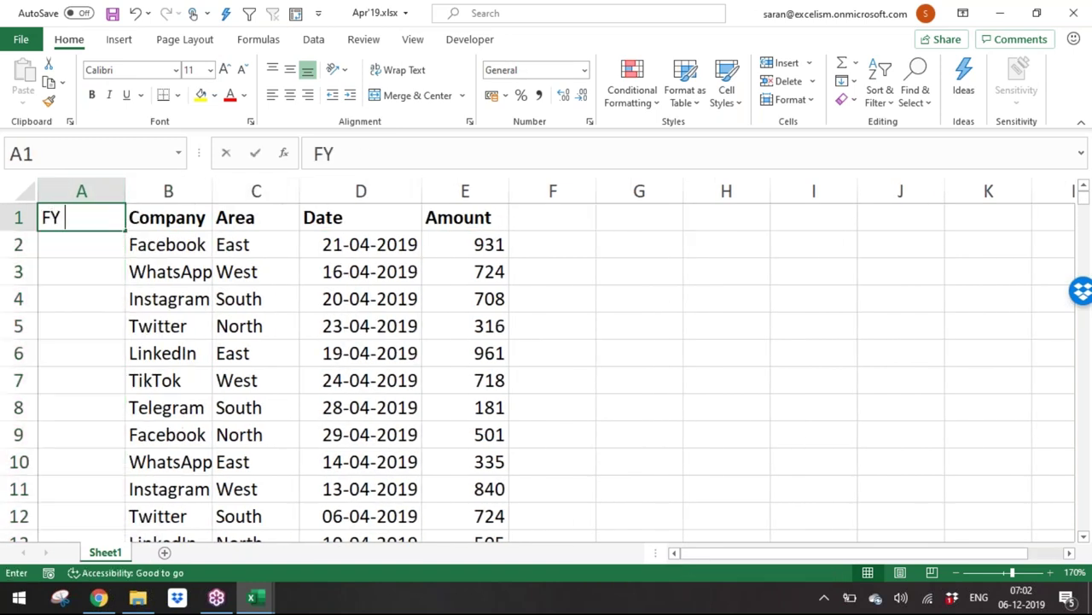
{"action": "key", "text": "Return"}
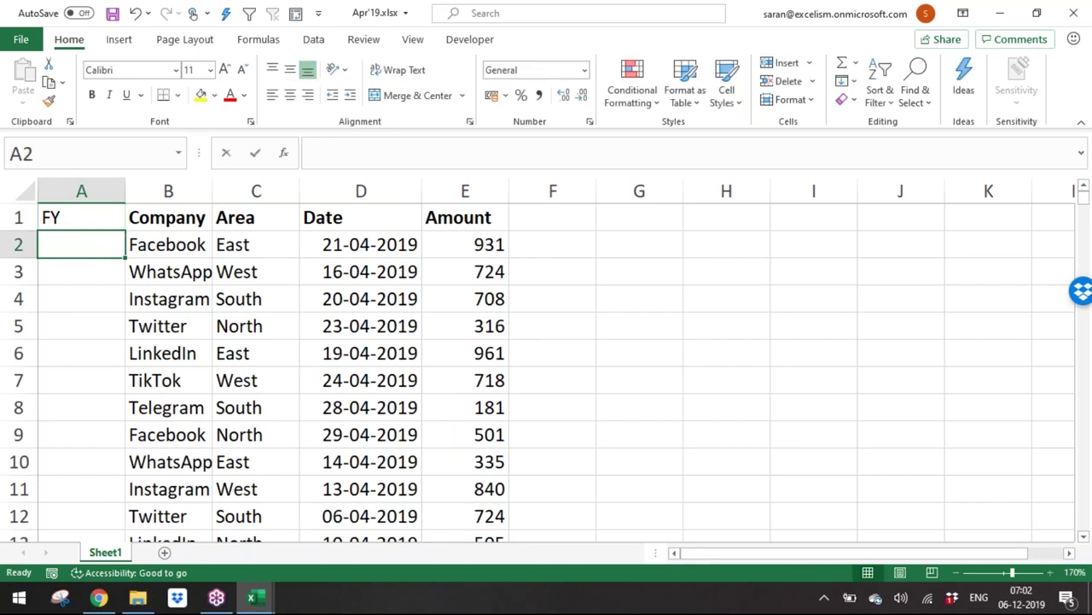
Step: Enter 19-20 in A2, replacing the initial 18-19 entry
{"action": "type", "text": "18-19"}
{"action": "key", "text": "Return"}
{"action": "key", "text": "Up"}
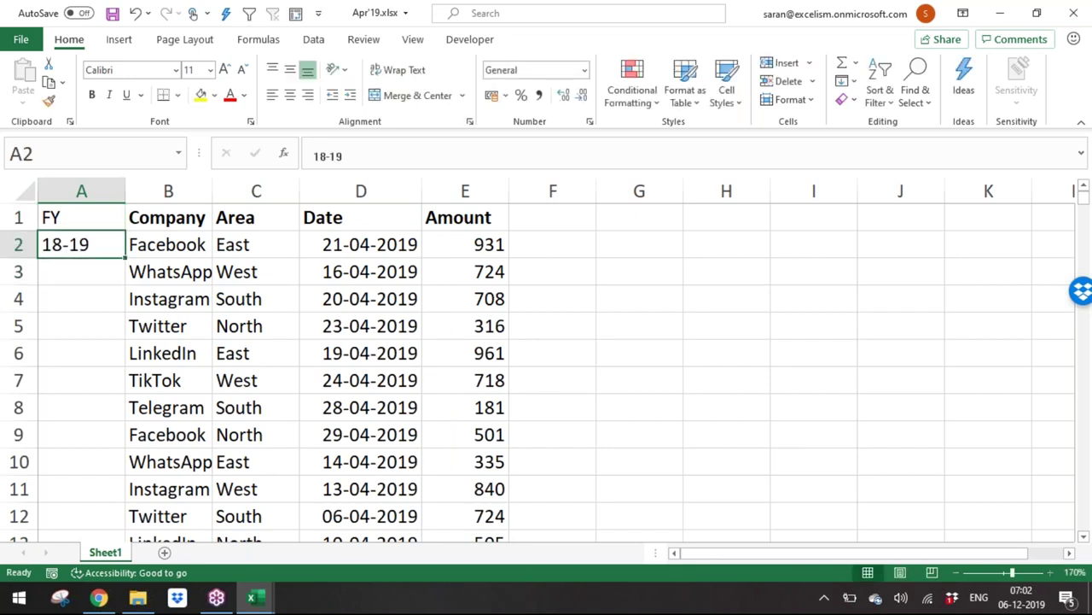
{"action": "key", "text": "ctrl+c"}
{"action": "type", "text": "19-20"}
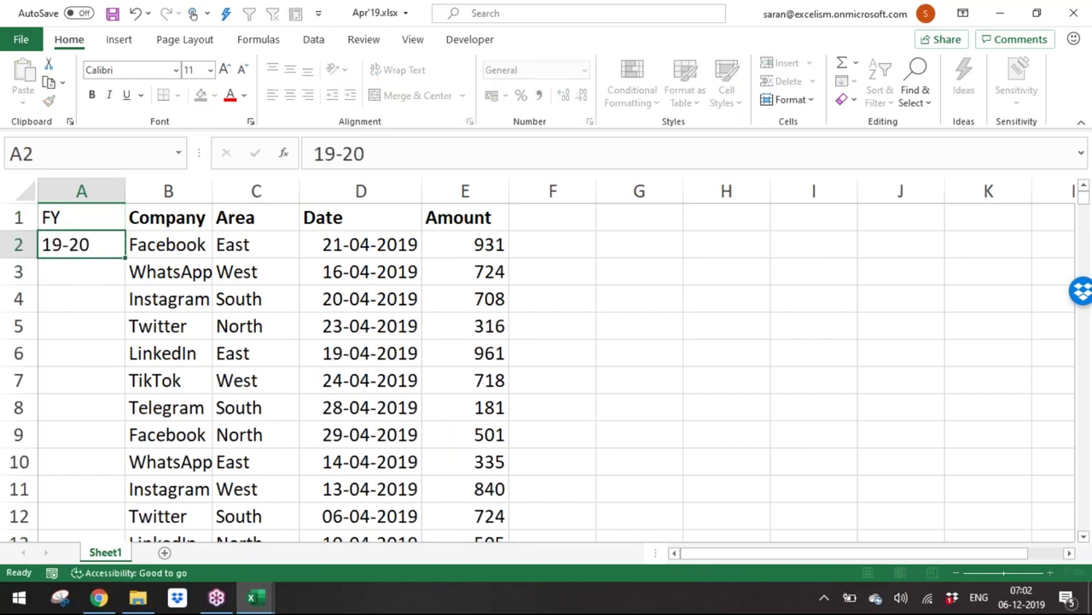
{"action": "key", "text": "Return"}
{"action": "key", "text": "Up"}
{"action": "key", "text": "ctrl+c"}
Step: Fill 19-20 down the FY column to the last data row
{"action": "key", "text": "Right"}
{"action": "key", "text": "ctrl+Down"}
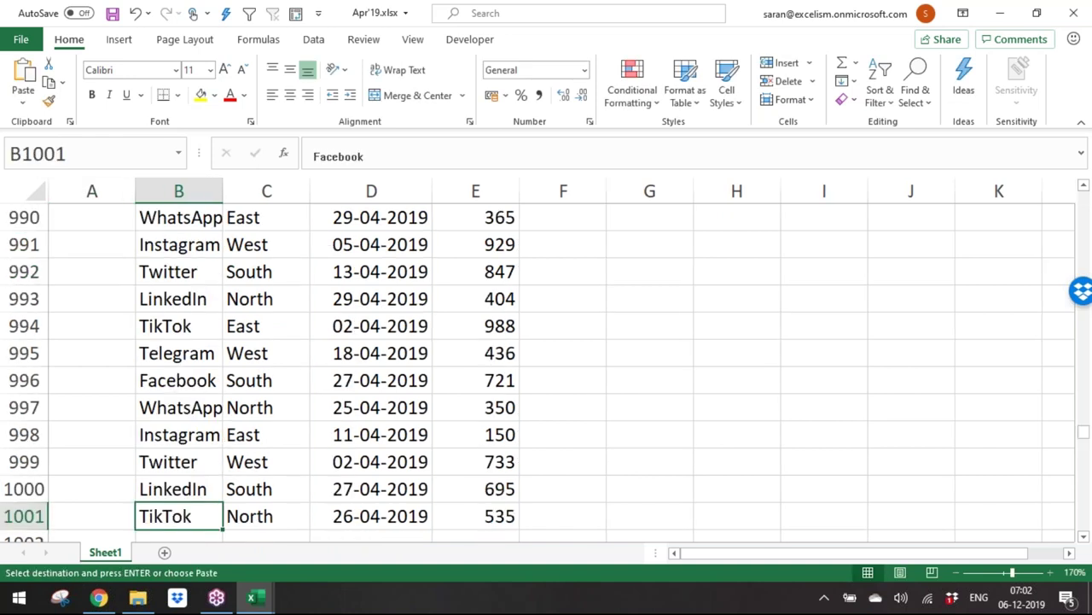
{"action": "key", "text": "Left"}
{"action": "key", "text": "ctrl+shift+Up"}
{"action": "key", "text": "shift+Down"}
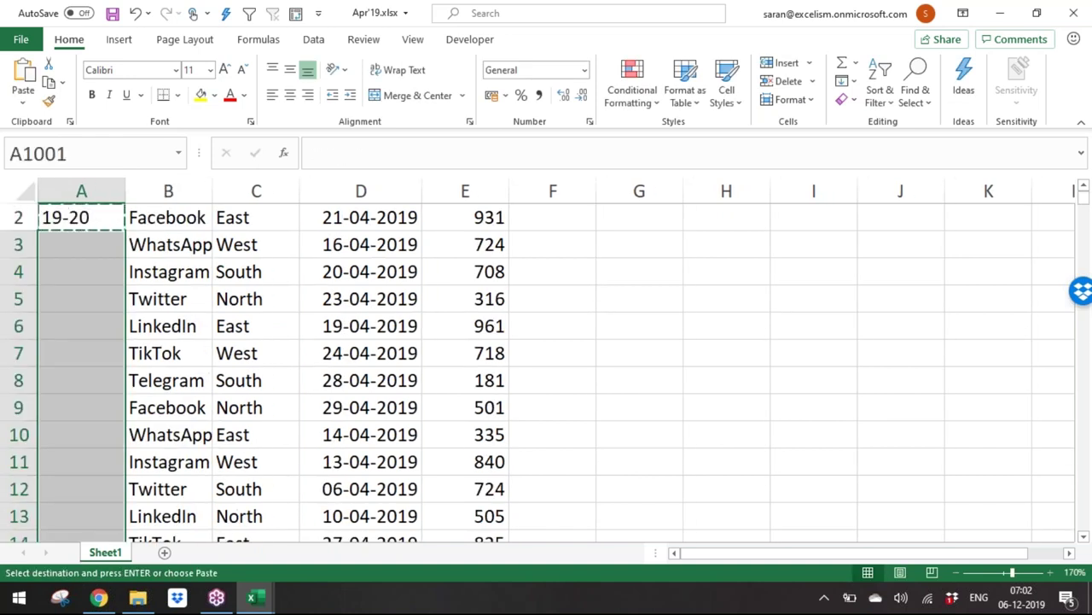
{"action": "key", "text": "Return"}
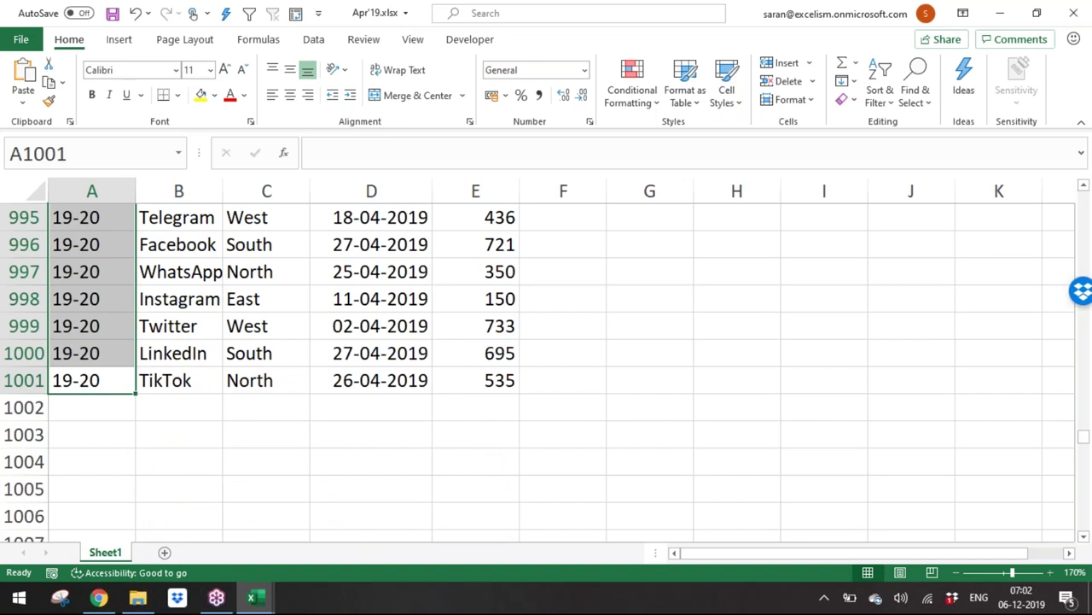
Step: Insert a new column B headed 'Month'
{"action": "key", "text": "ctrl+Home"}
{"action": "key", "text": "Right"}
{"action": "key", "text": "ctrl+space"}
{"action": "key", "text": "ctrl+shift+plus"}
{"action": "type", "text": "M"}
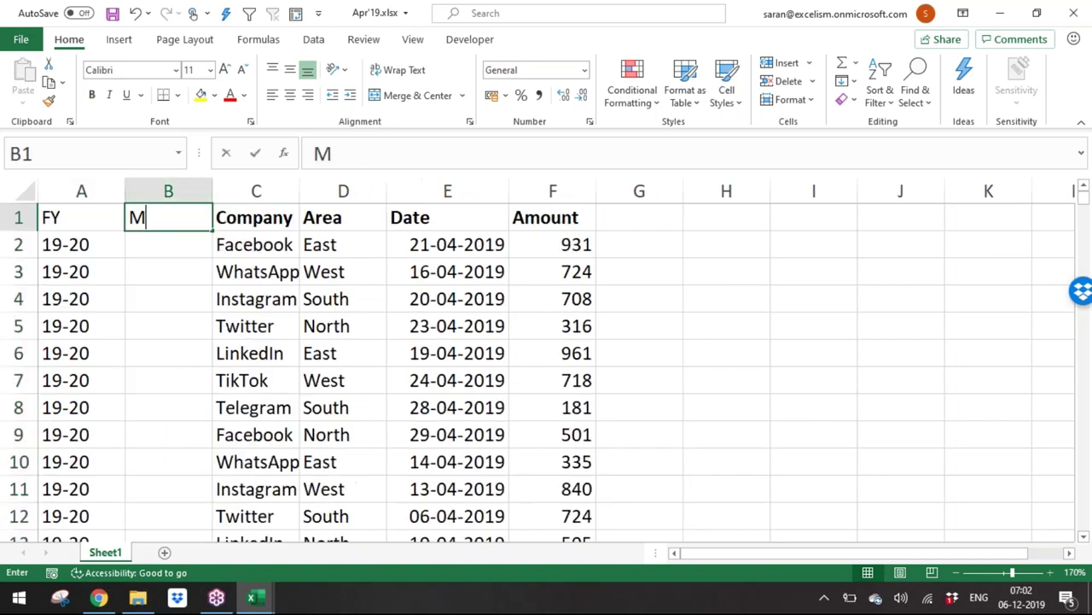
{"action": "type", "text": "onth"}
{"action": "key", "text": "Return"}
Step: Enter April in B2, correcting the typed 'Aprila'
{"action": "type", "text": "Aprila"}
{"action": "key", "text": "Return"}
{"action": "key", "text": "Return"}
{"action": "key", "text": "Up"}
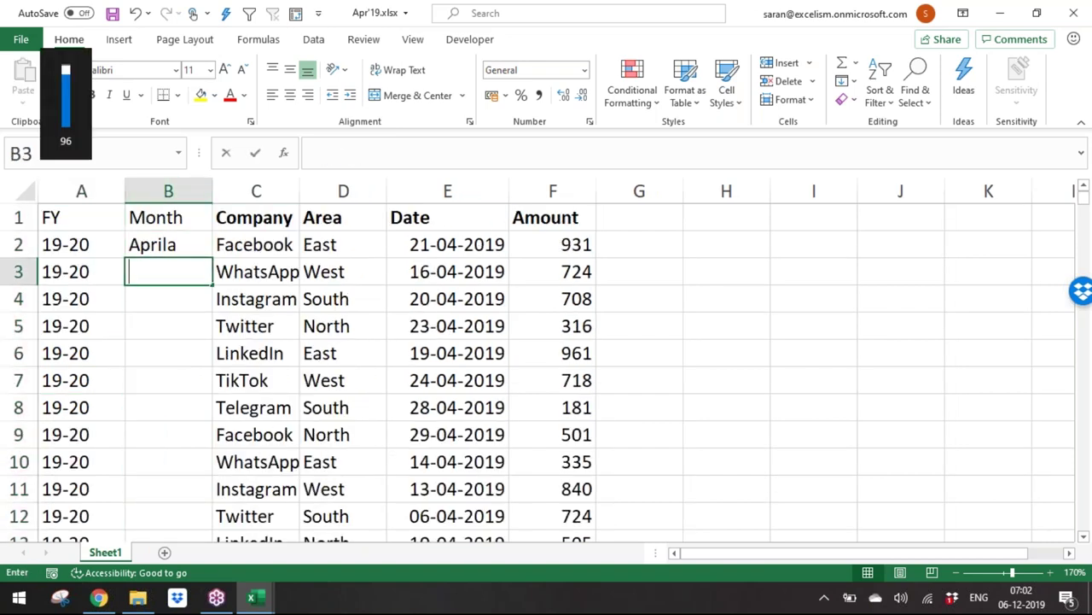
{"action": "key", "text": "Up"}
{"action": "key", "text": "F2"}
{"action": "key", "text": "BackSpace"}
{"action": "key", "text": "Return"}
{"action": "key", "text": "Up"}
Step: Fill April down the Month column to the last data row
{"action": "key", "text": "ctrl+c"}
{"action": "key", "text": "Left"}
{"action": "key", "text": "ctrl+Down"}
{"action": "key", "text": "Right"}
{"action": "key", "text": "ctrl+shift+Up"}
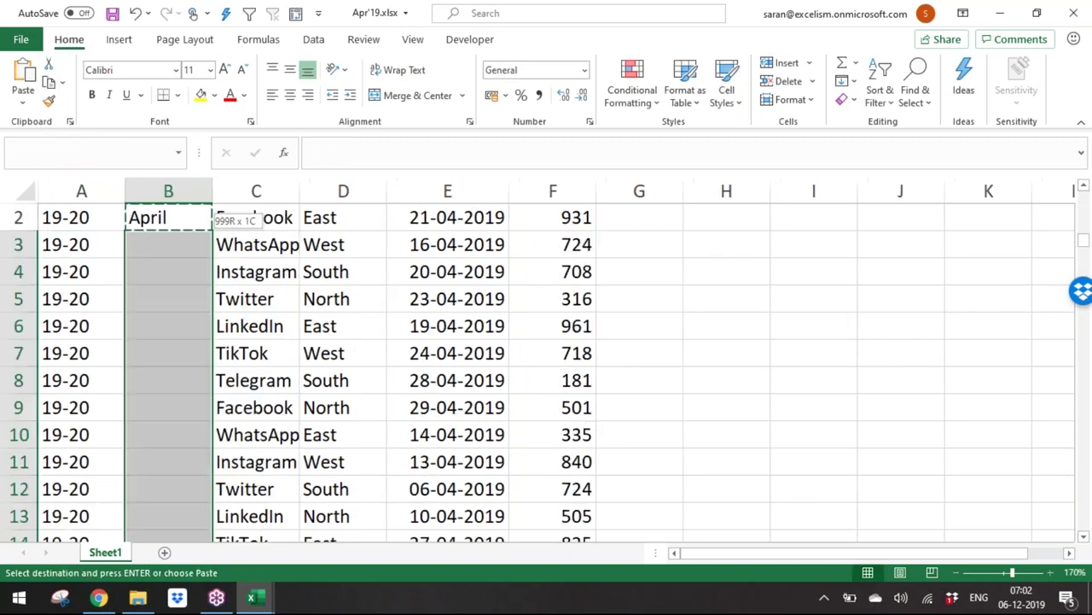
{"action": "key", "text": "Return"}
{"action": "key", "text": "ctrl+Up"}
Step: Make the FY and Month headers bold
{"action": "key", "text": "ctrl+Home"}
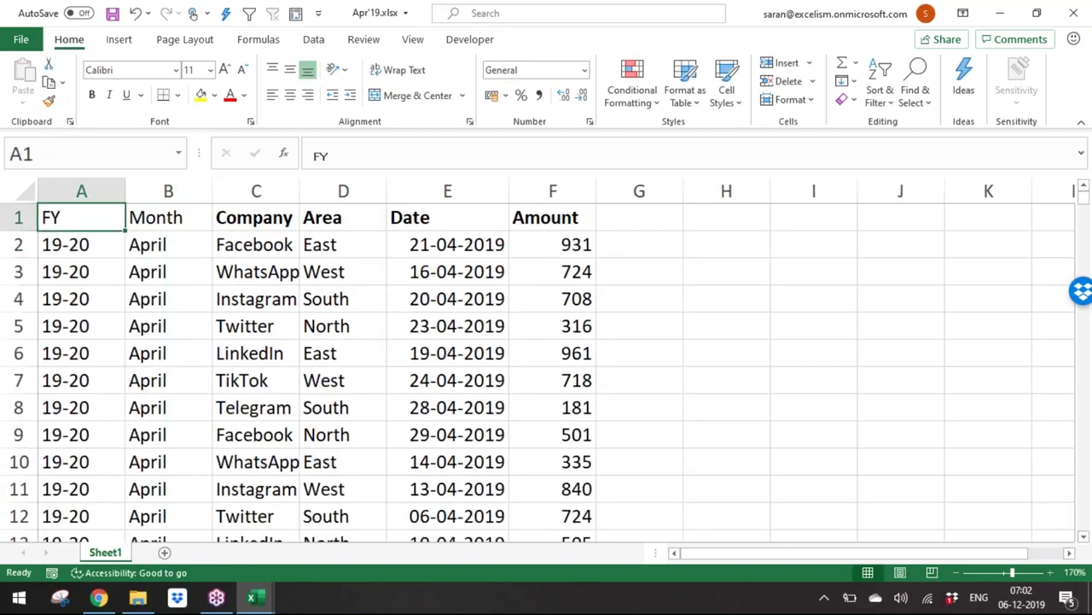
{"action": "key", "text": "shift+Right"}
{"action": "key", "text": "ctrl+b"}
{"action": "key", "text": "Down"}
Step: Save the Apr'19 workbook and check the full data range with Ctrl+A
{"action": "key", "text": "ctrl+s"}
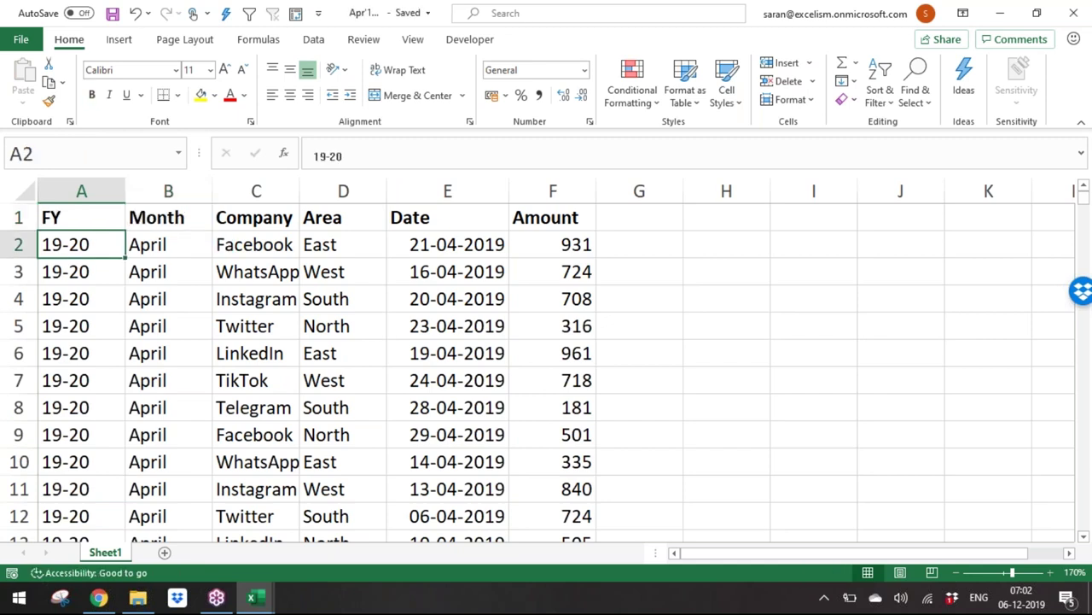
{"action": "key", "text": "ctrl+a"}
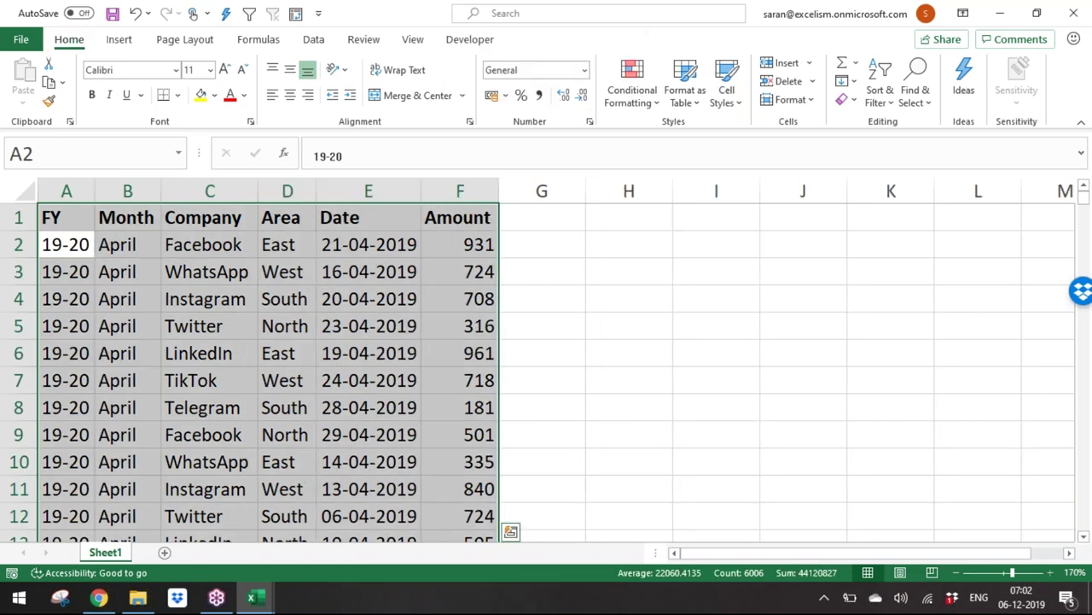
{"action": "key", "text": "ctrl+Tab"}
Step: Copy-paste Apr'19.xlsx in the sales folder, rename the duplicate May'19.xlsx, and open it
{"action": "key", "text": "alt+Tab"}
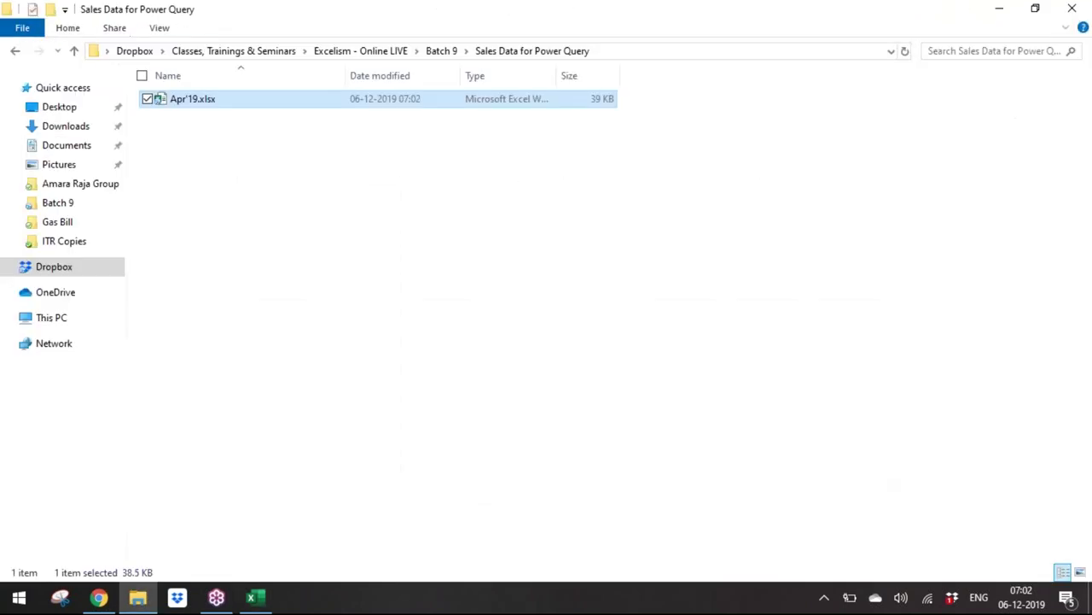
{"action": "key", "text": "ctrl+c"}
{"action": "key", "text": "ctrl+v"}
{"action": "key", "text": "F2"}
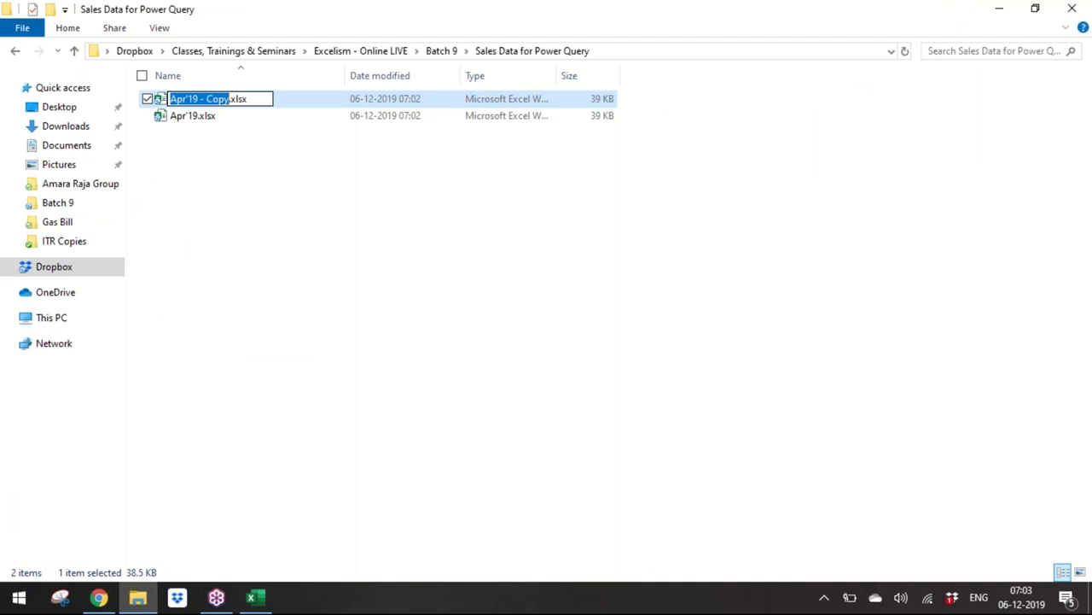
{"action": "type", "text": "May'19"}
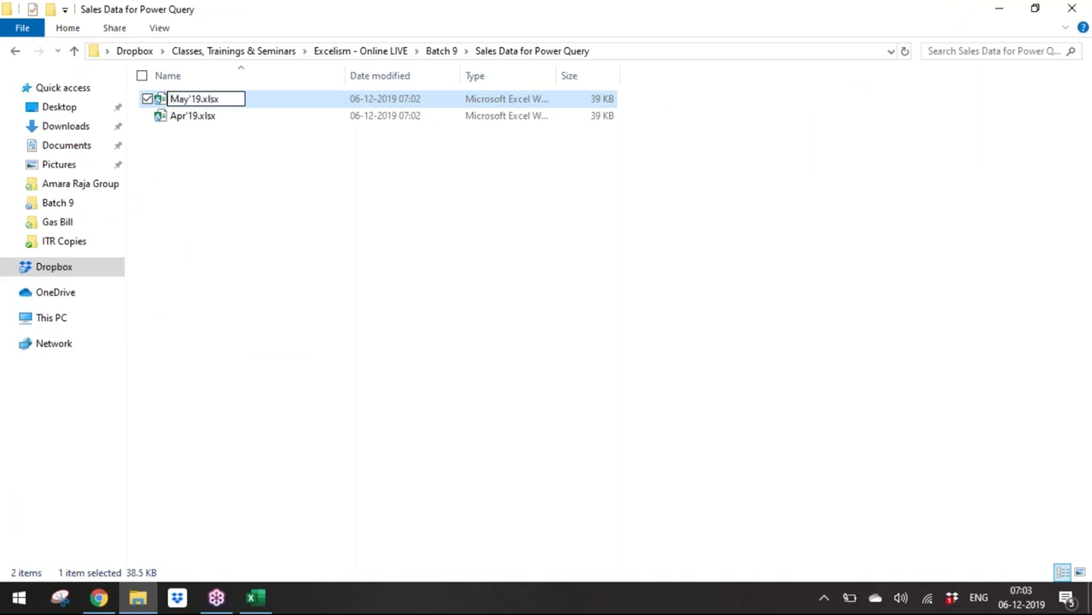
{"action": "key", "text": "Return"}
{"action": "key", "text": "alt+Tab"}
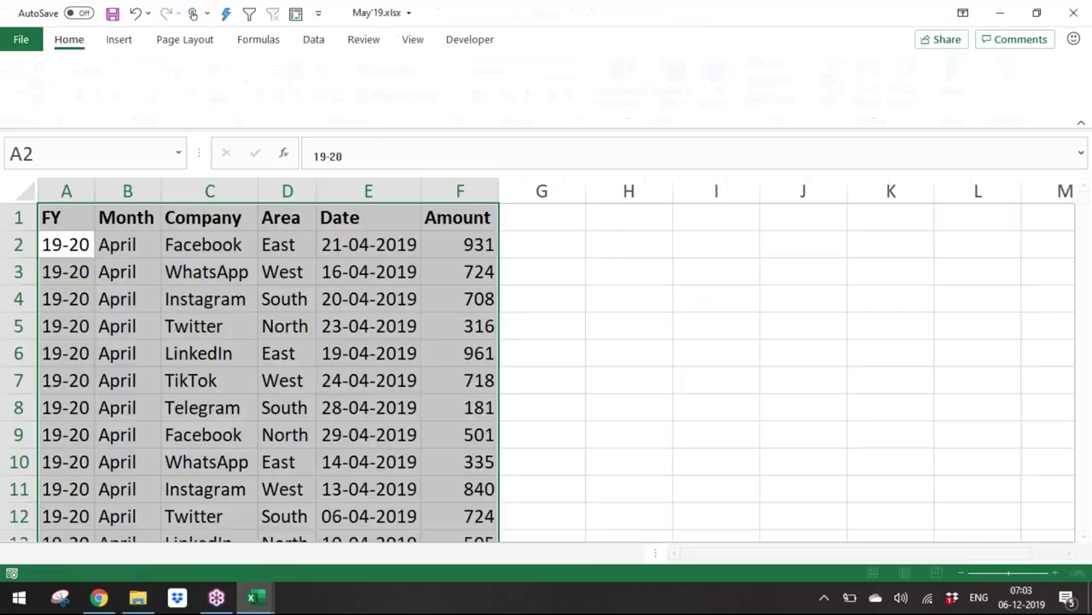
Step: Fill every Month cell from B2 to B1001 with May
{"action": "left_click", "coordinate": [135, 244]}
{"action": "key", "text": "ctrl+shift+Down"}
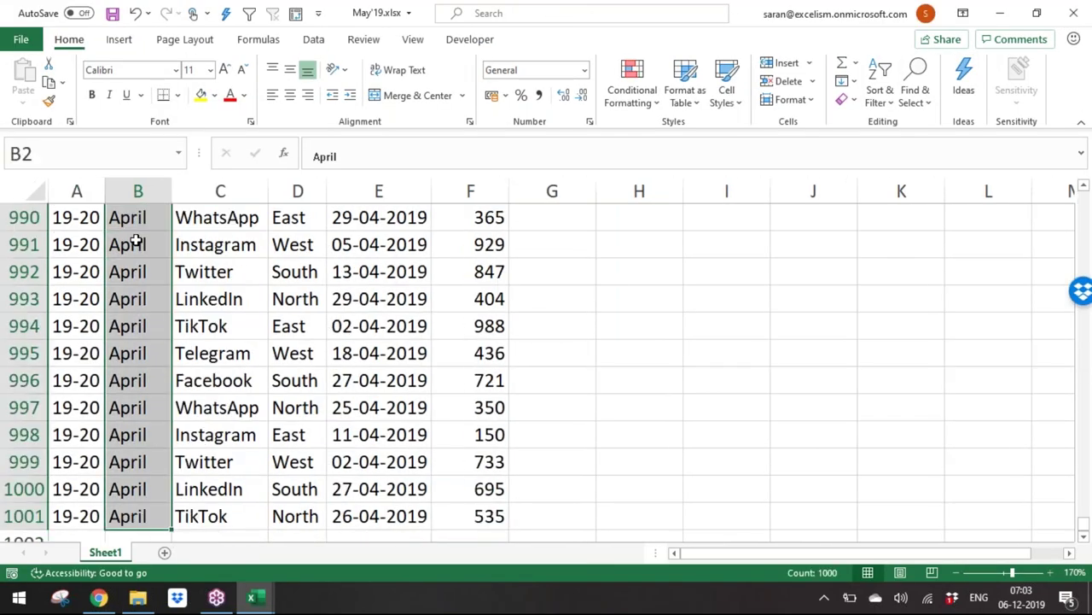
{"action": "type", "text": "May"}
{"action": "key", "text": "ctrl+Return"}
Step: Enter =RANDBETWEEN(DATE(2019,5,1),DATE(2019,5,31)) in E2 for a random May 2019 date
{"action": "key", "text": "Right"}
{"action": "key", "text": "Right"}
{"action": "key", "text": "Right"}
{"action": "key", "text": "Right"}
{"action": "key", "text": "Up"}
{"action": "key", "text": "Left"}
{"action": "key", "text": "Down"}
{"action": "key", "text": "ctrl+shift+Down"}
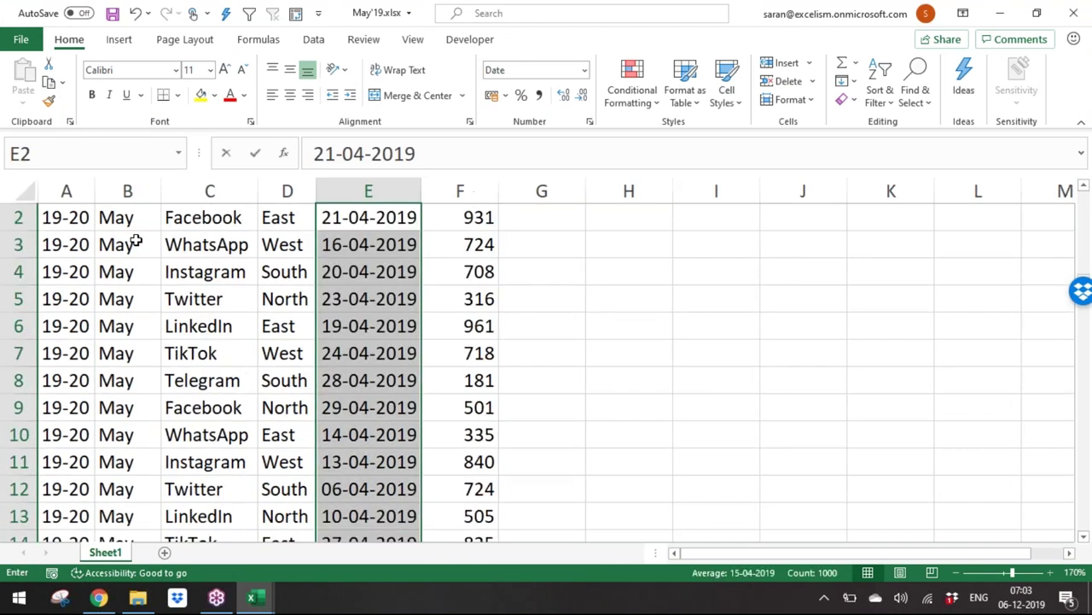
{"action": "type", "text": "=randb"}
{"action": "key", "text": "Tab"}
{"action": "type", "text": "d"}
{"action": "key", "text": "Tab"}
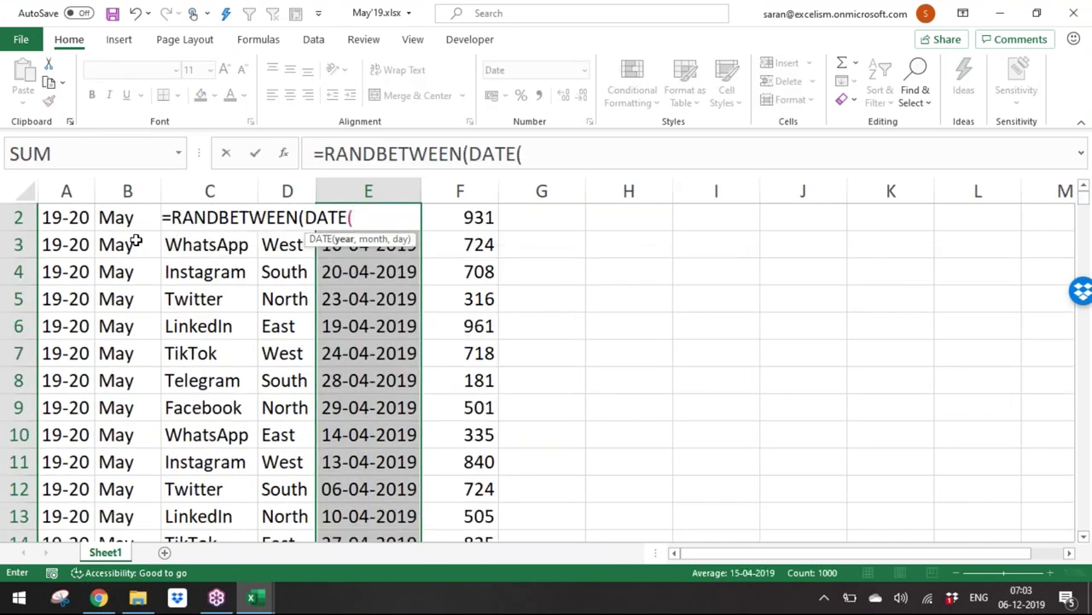
{"action": "type", "text": "2019,5,1"}
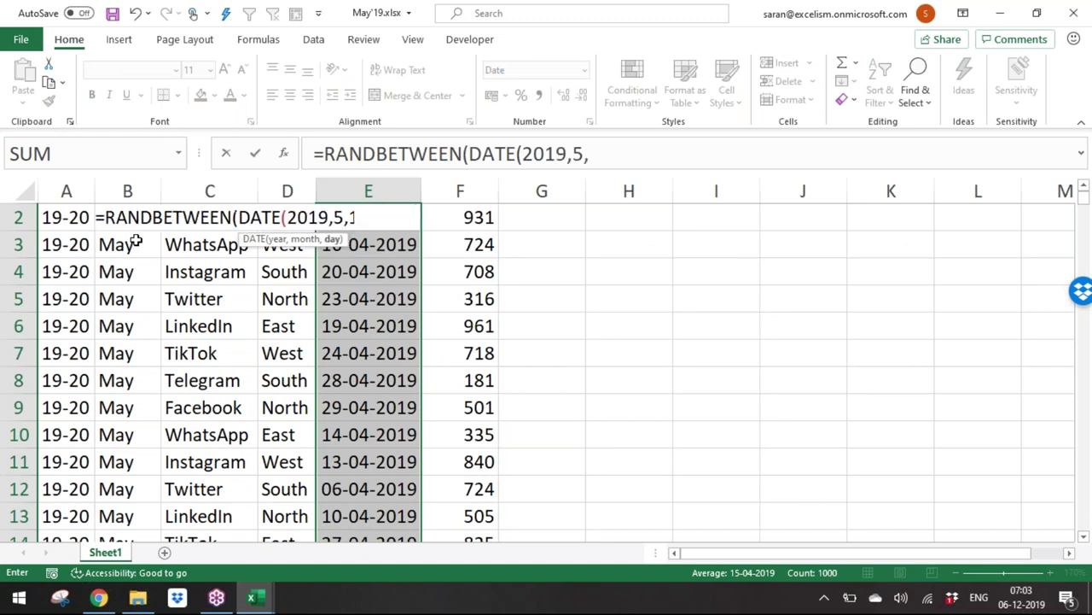
{"action": "type", "text": "),da"}
{"action": "key", "text": "Tab"}
{"action": "type", "text": "2019"}
{"action": "type", "text": ",5,3"}
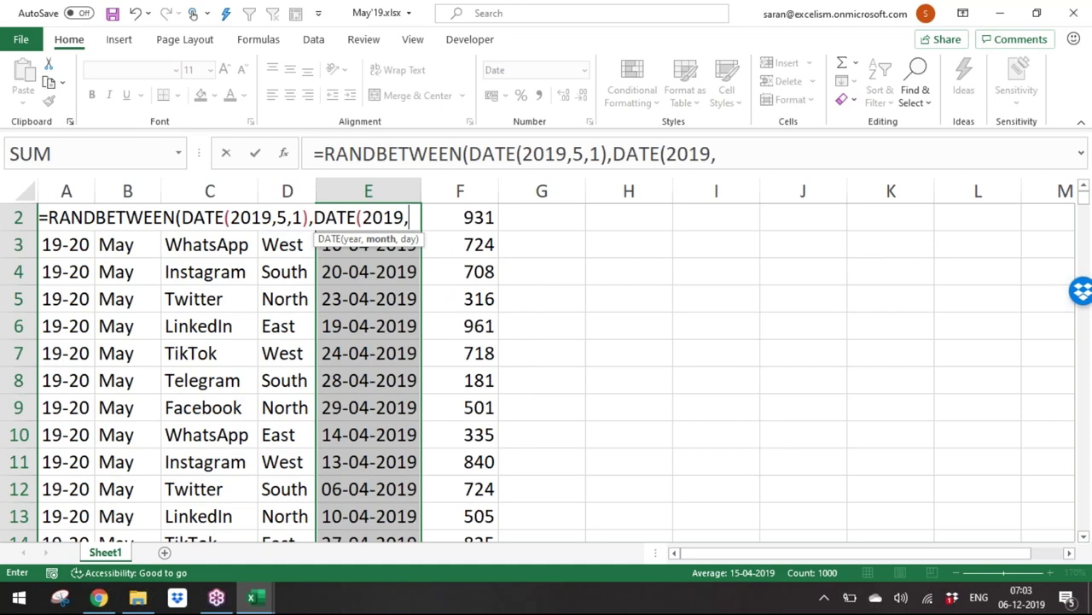
{"action": "type", "text": "1))"}
{"action": "key", "text": "Return"}
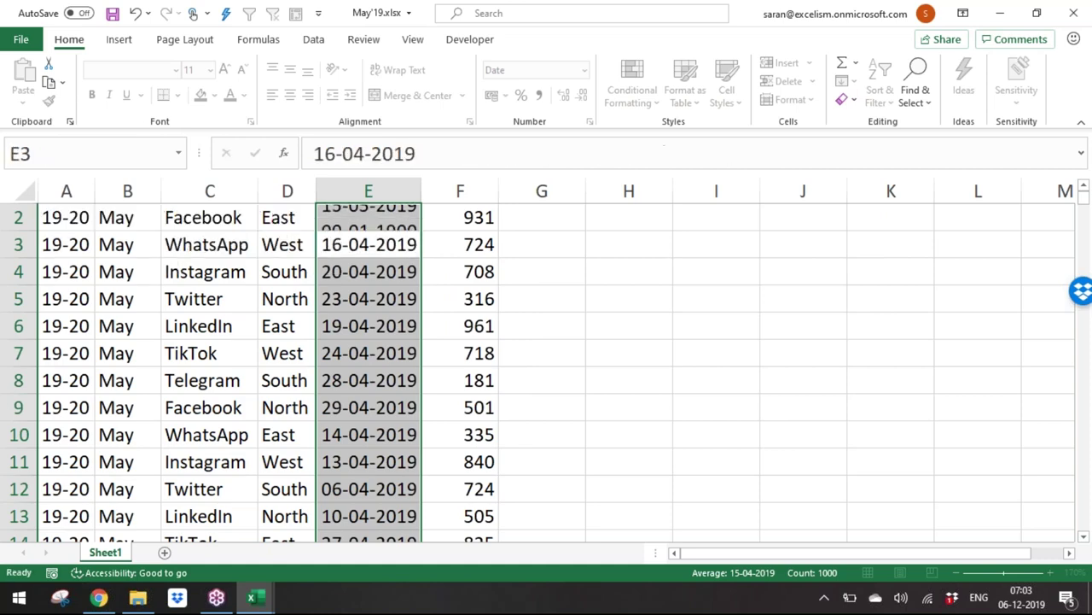
Step: Copy the E2 date formula down through row 1001
{"action": "left_click", "coordinate": [368, 217]}
{"action": "key", "text": "ctrl+c"}
{"action": "key", "text": "Down"}
{"action": "key", "text": "ctrl+shift+Down"}
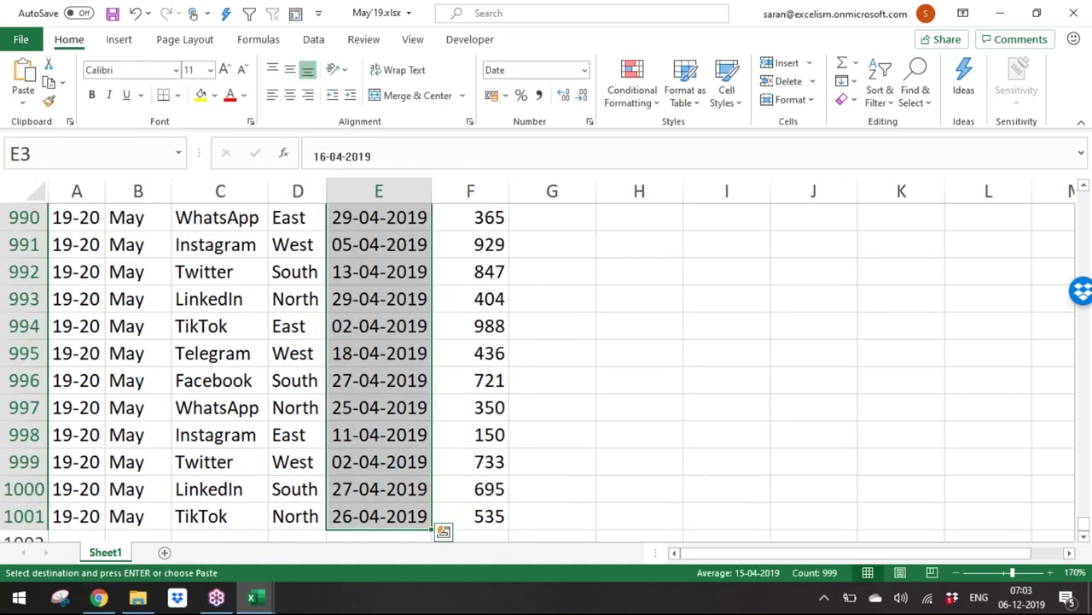
{"action": "key", "text": "Return"}
Step: Convert the date formulas in E2:E1001 to fixed values
{"action": "left_click", "coordinate": [368, 271]}
{"action": "key", "text": "Up"}
{"action": "key", "text": "Up"}
{"action": "key", "text": "Down"}
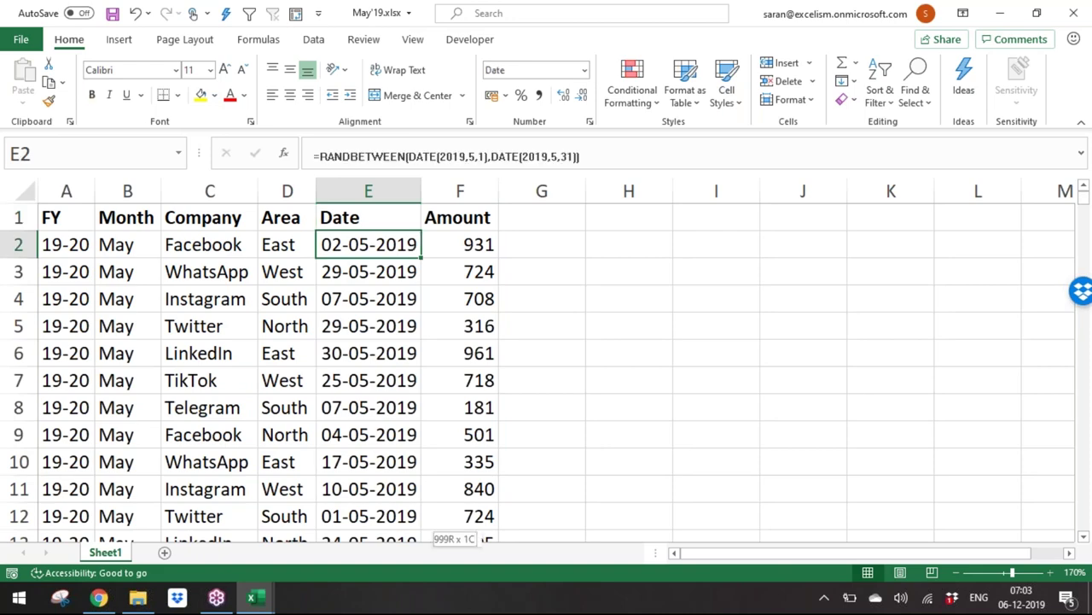
{"action": "key", "text": "ctrl+shift+Down"}
{"action": "key", "text": "ctrl+c"}
{"action": "key", "text": "ctrl+alt+v"}
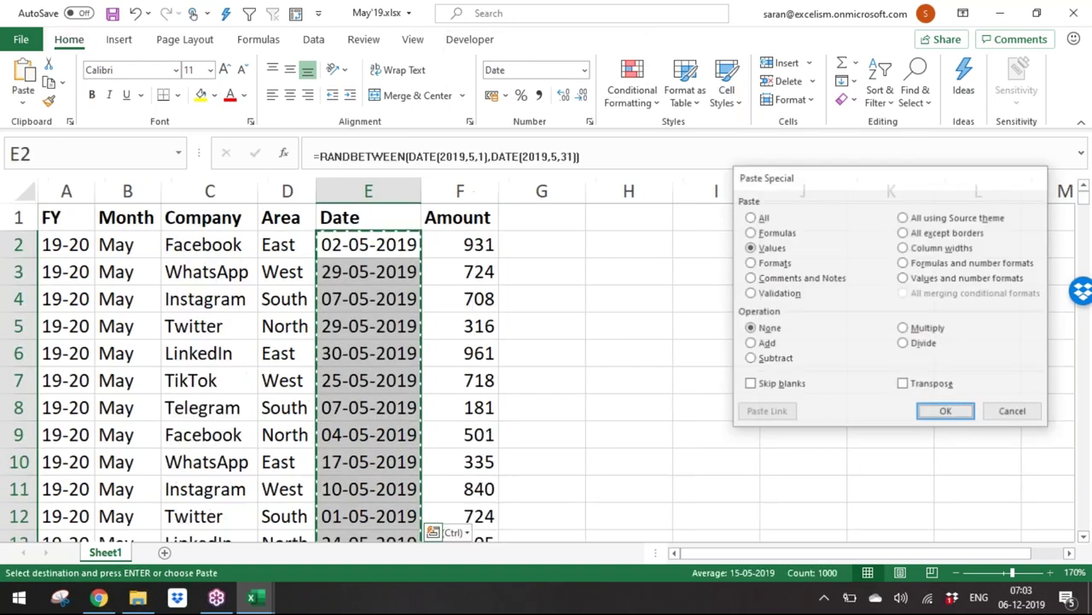
{"action": "key", "text": "Return"}
{"action": "key", "text": "Right"}
Step: Fill Amount cells F2:F1001 with =RANDBETWEEN(100,1000)
{"action": "key", "text": "ctrl+shift+Down"}
{"action": "type", "text": "=randb"}
{"action": "key", "text": "Tab"}
{"action": "type", "text": "100,1000"}
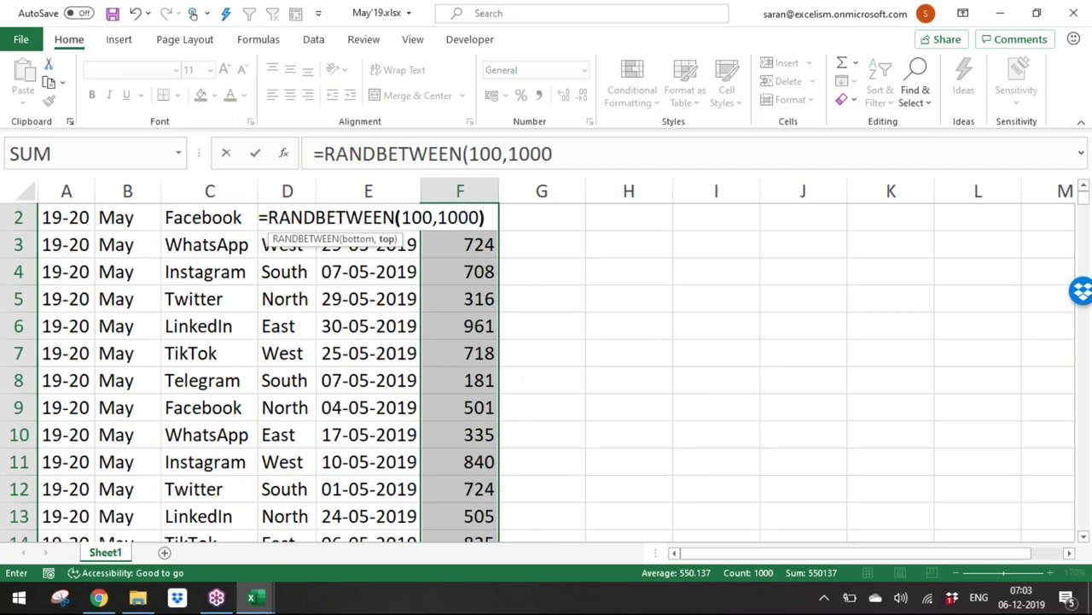
{"action": "type", "text": ")"}
{"action": "key", "text": "ctrl+Return"}
Step: Convert the amounts to fixed values, then save and close May'19.xlsx
{"action": "key", "text": "ctrl+c"}
{"action": "key", "text": "ctrl+alt+v"}
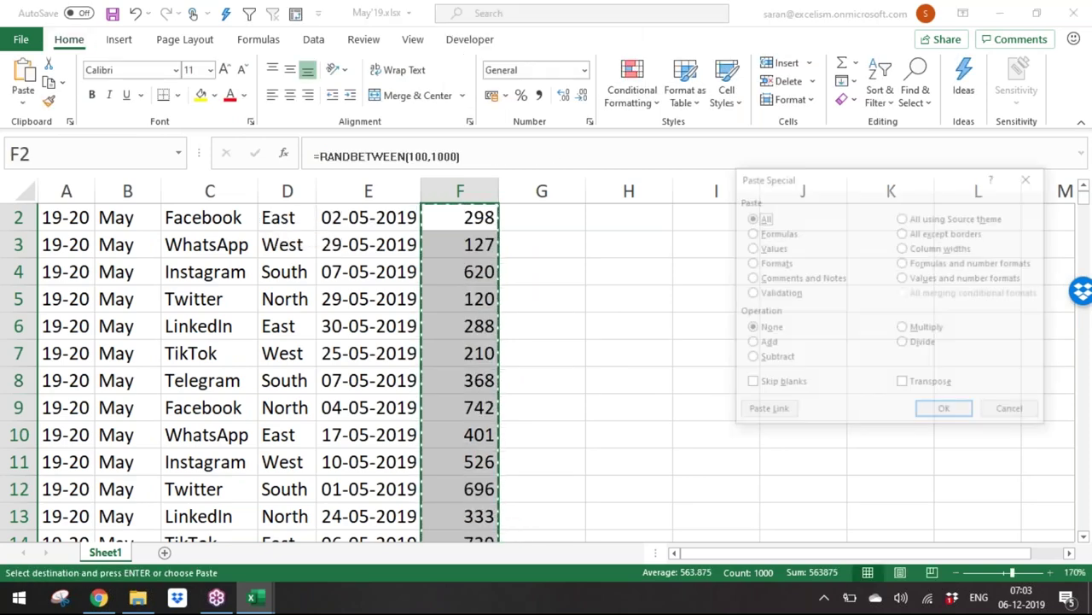
{"action": "key", "text": "v"}
{"action": "key", "text": "Return"}
{"action": "key", "text": "Up"}
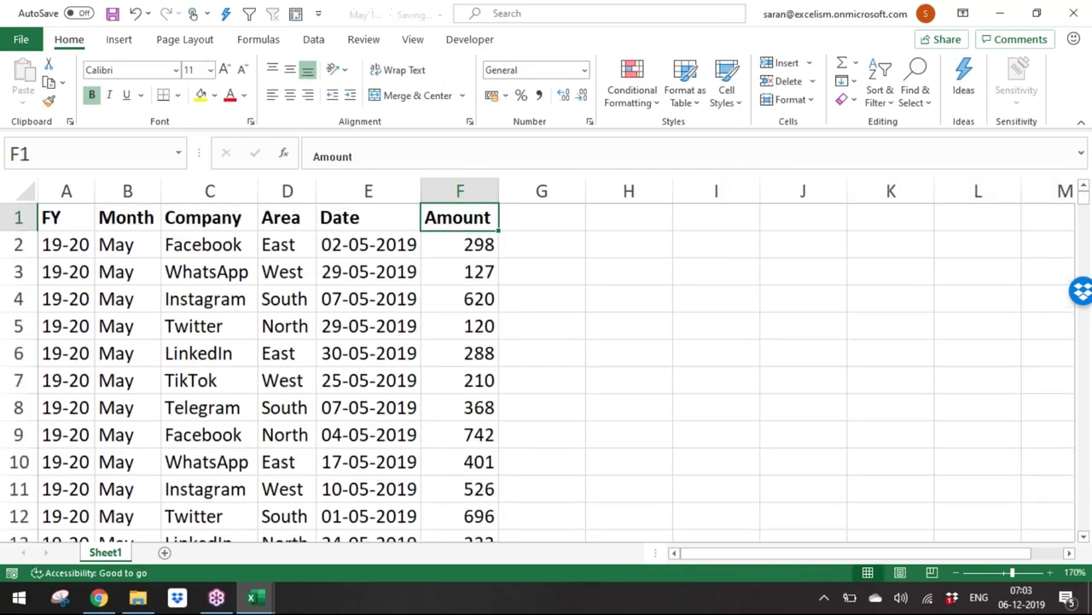
{"action": "key", "text": "ctrl+w"}
Step: Create a new blank Excel worksheet in the sales data folder
{"action": "key", "text": "alt+Tab"}
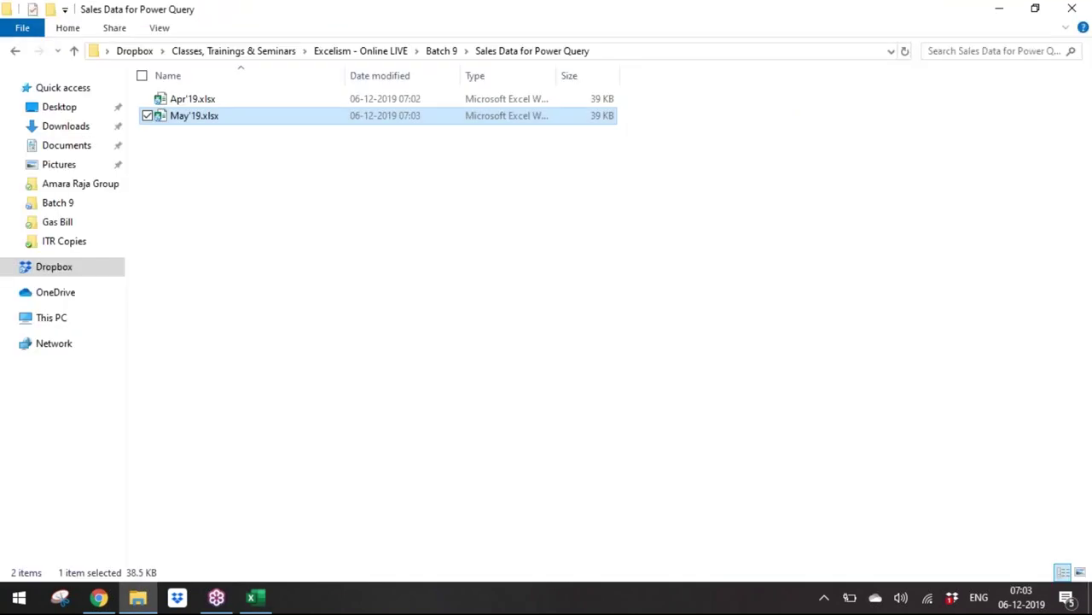
{"action": "left_click", "coordinate": [204, 169]}
{"action": "left_click", "coordinate": [205, 99]}
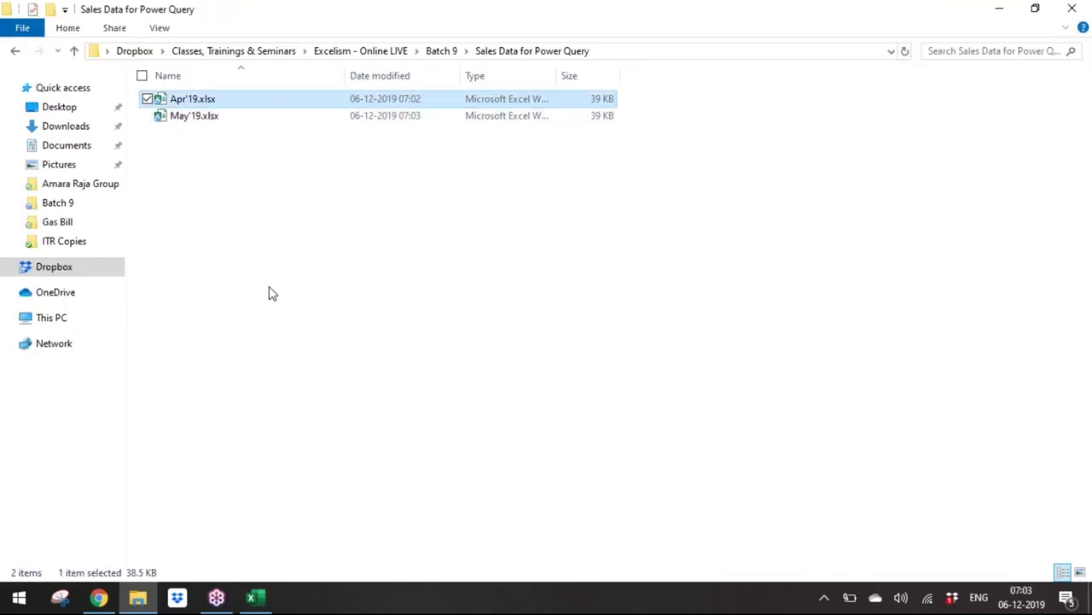
{"action": "left_click", "coordinate": [256, 597]}
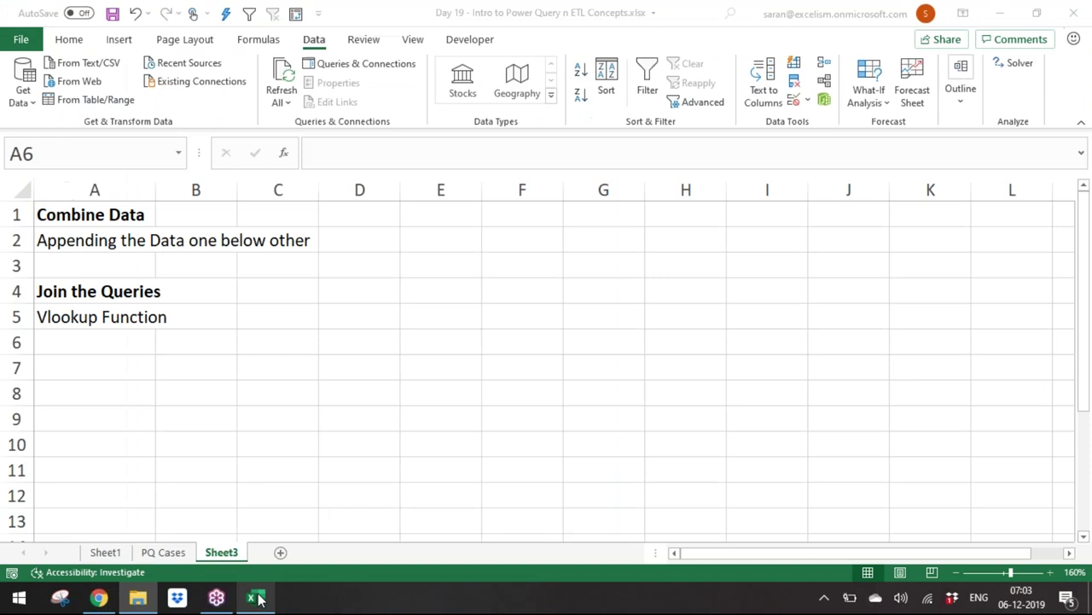
{"action": "left_click", "coordinate": [256, 598]}
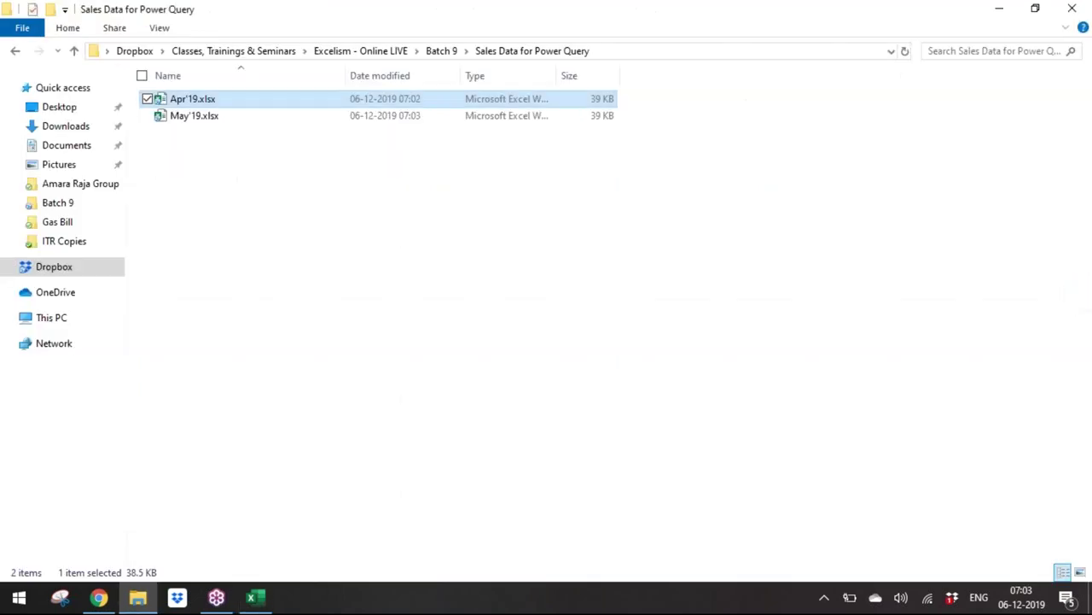
{"action": "right_click", "coordinate": [252, 164]}
{"action": "mouse_move", "coordinate": [224, 482]}
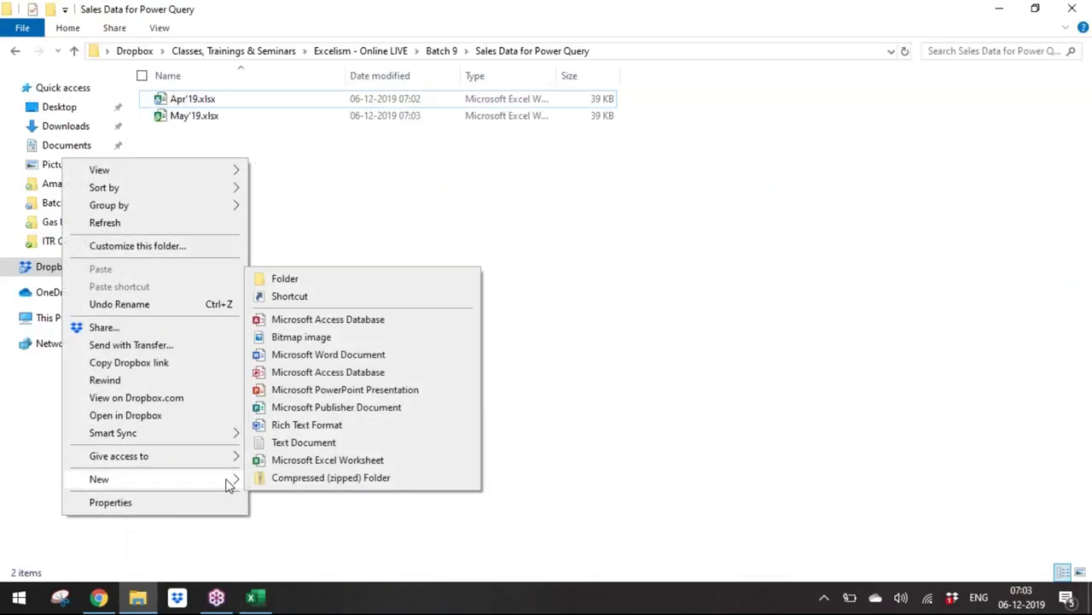
{"action": "left_click", "coordinate": [290, 461]}
Step: Name the new file All Sales.xlsx and open it
{"action": "type", "text": "mbin"}
{"action": "key", "text": "BackSpace"}
{"action": "key", "text": "BackSpace"}
{"action": "key", "text": "BackSpace"}
{"action": "key", "text": "BackSpace"}
{"action": "key", "text": "BackSpace"}
{"action": "key", "text": "BackSpace"}
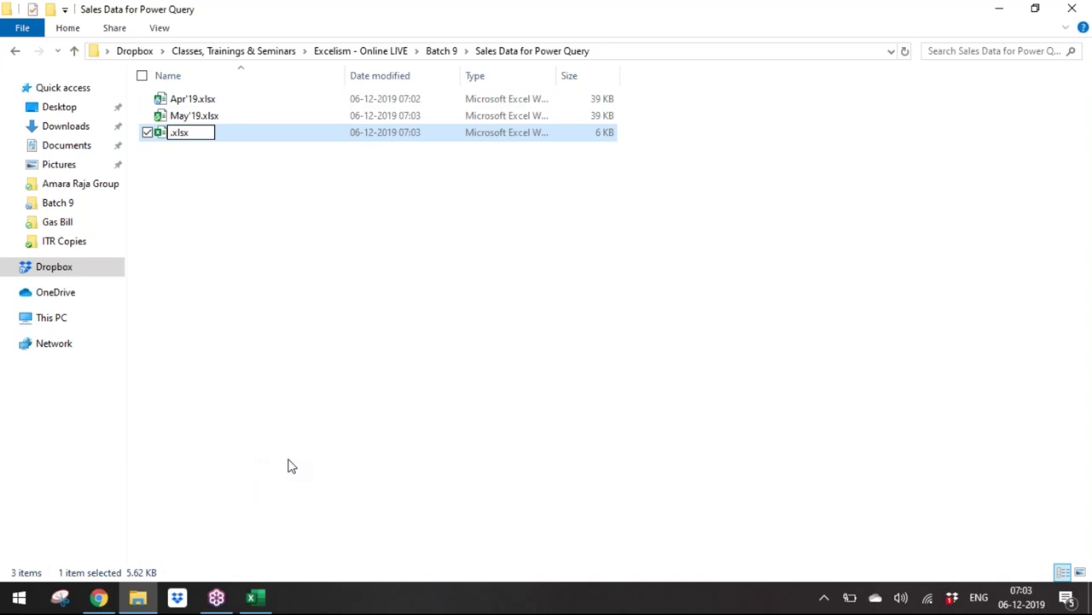
{"action": "type", "text": "All Sales"}
{"action": "key", "text": "Return"}
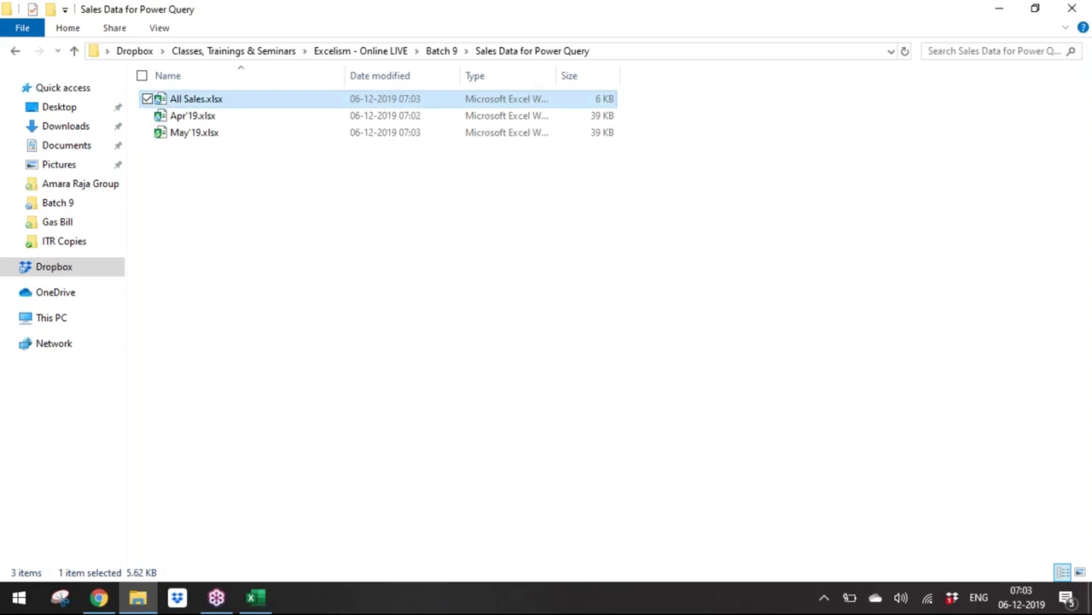
{"action": "key", "text": "alt+Tab"}
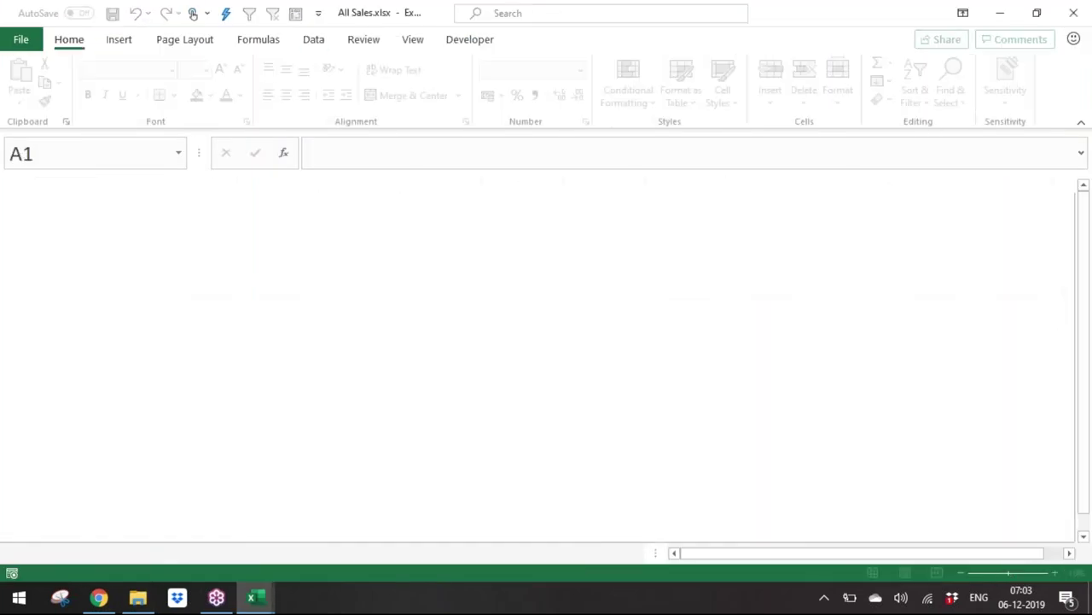
Step: Zoom the sheet and start a Get Data From Folder import
{"action": "left_click", "coordinate": [1050, 572]}
{"action": "left_click", "coordinate": [1051, 572]}
{"action": "left_click", "coordinate": [1050, 572]}
{"action": "left_click", "coordinate": [1051, 572]}
{"action": "left_click", "coordinate": [1050, 572]}
{"action": "left_click", "coordinate": [1051, 572]}
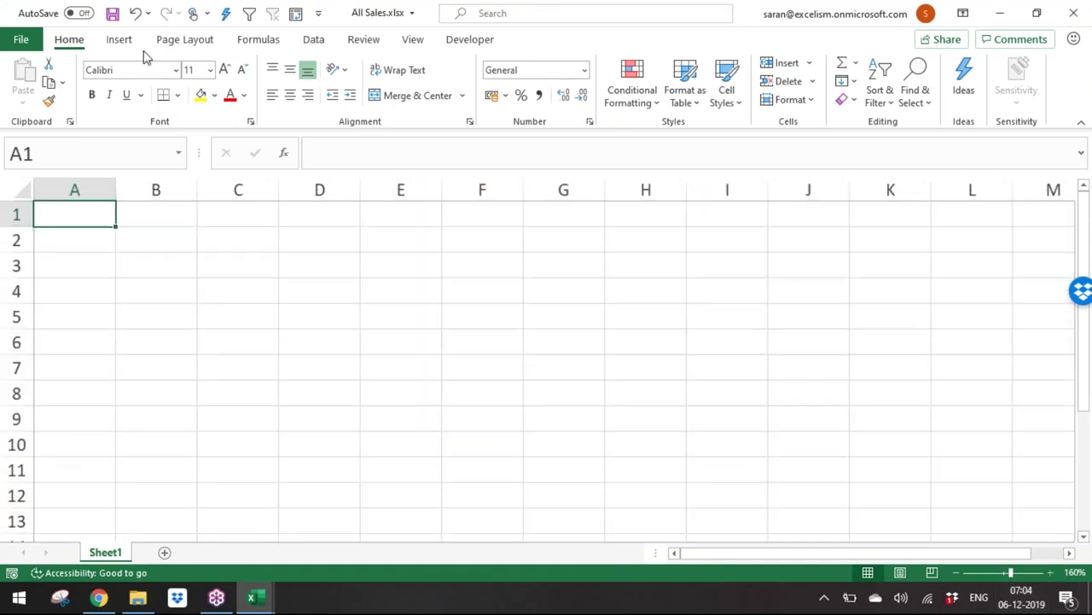
{"action": "left_click", "coordinate": [316, 40]}
{"action": "left_click", "coordinate": [17, 94]}
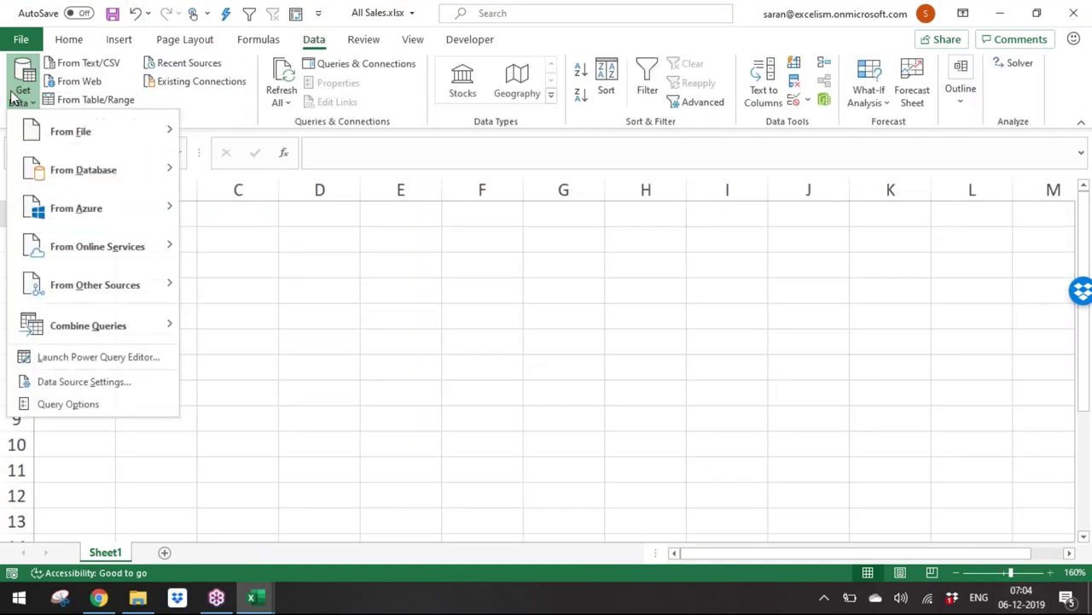
{"action": "mouse_move", "coordinate": [56, 130]}
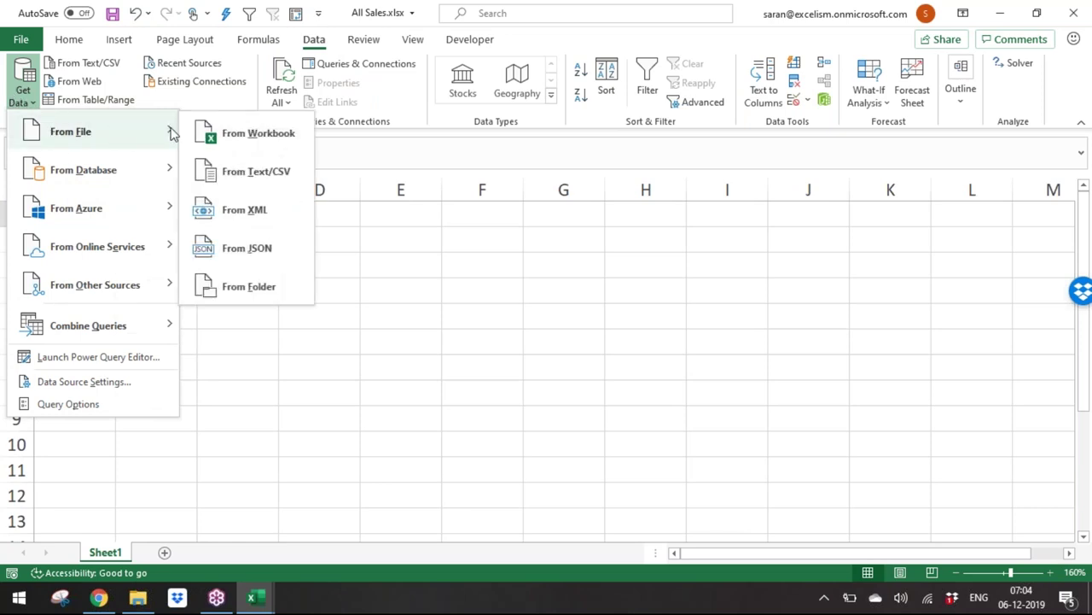
{"action": "left_click", "coordinate": [238, 294]}
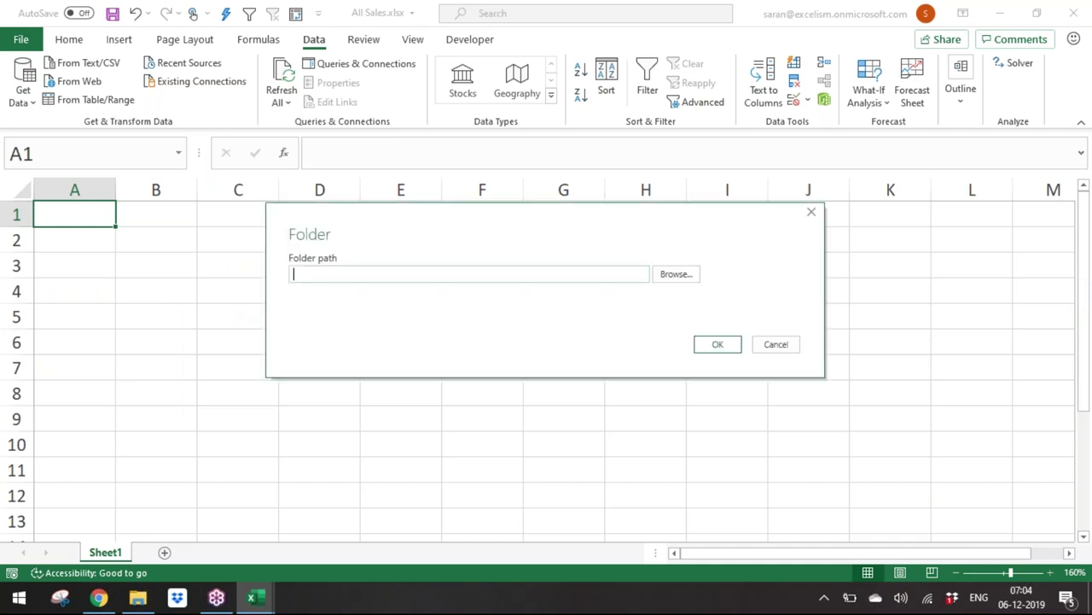
Step: Browse through Dropbox to Batch 9 and select Sales Data for Power Query
{"action": "left_click", "coordinate": [684, 279]}
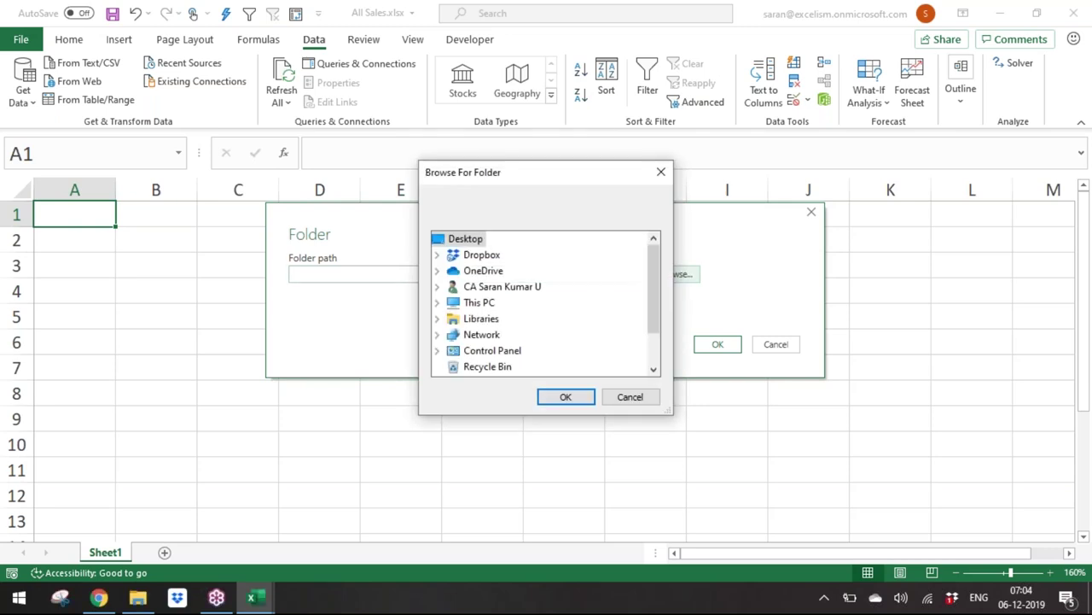
{"action": "double_click", "coordinate": [472, 257]}
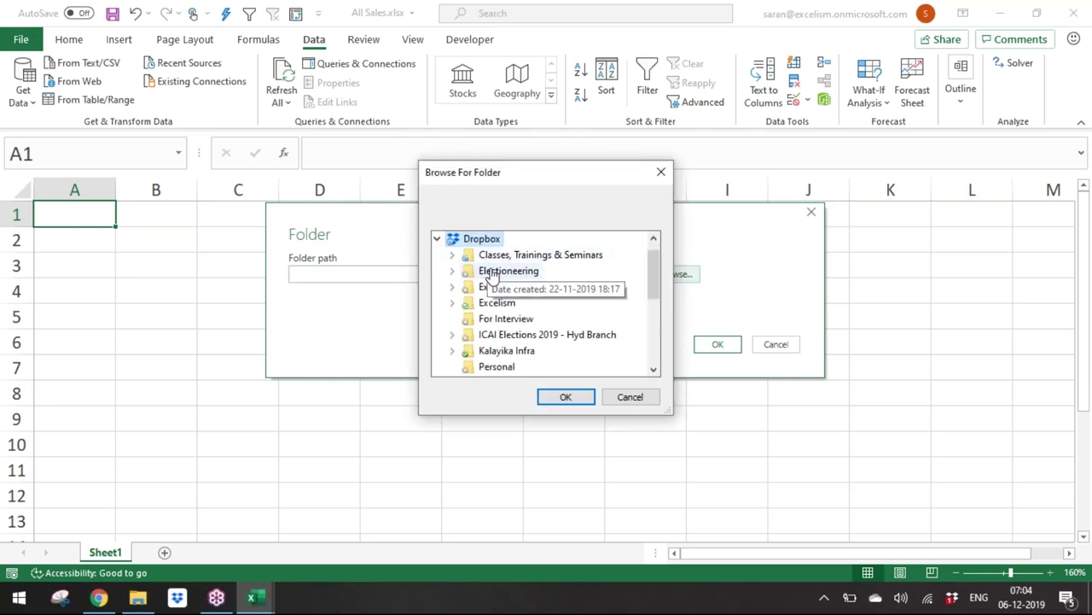
{"action": "double_click", "coordinate": [505, 256]}
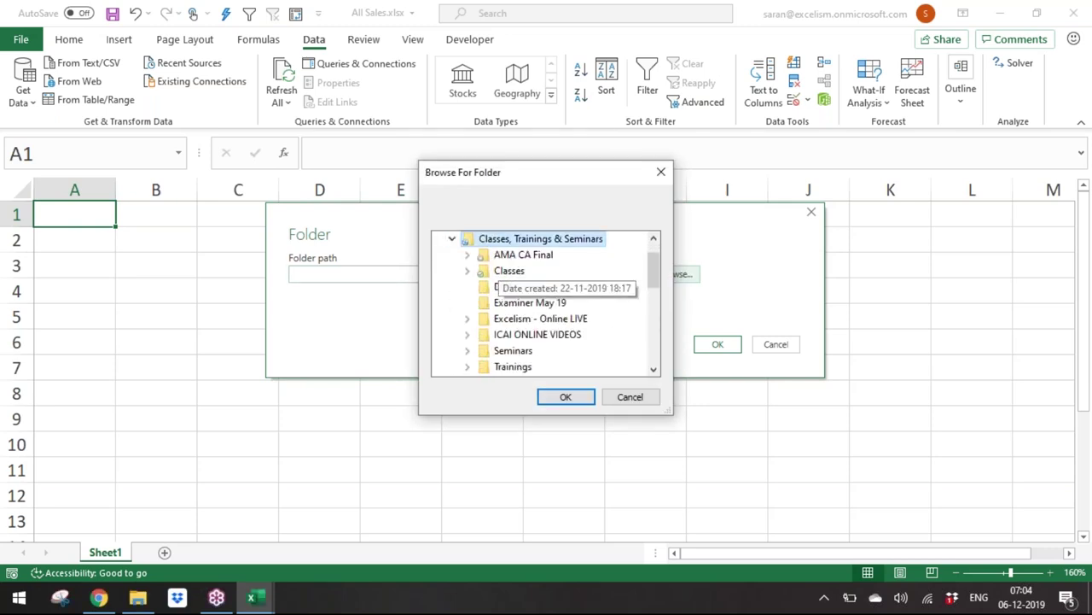
{"action": "double_click", "coordinate": [527, 318]}
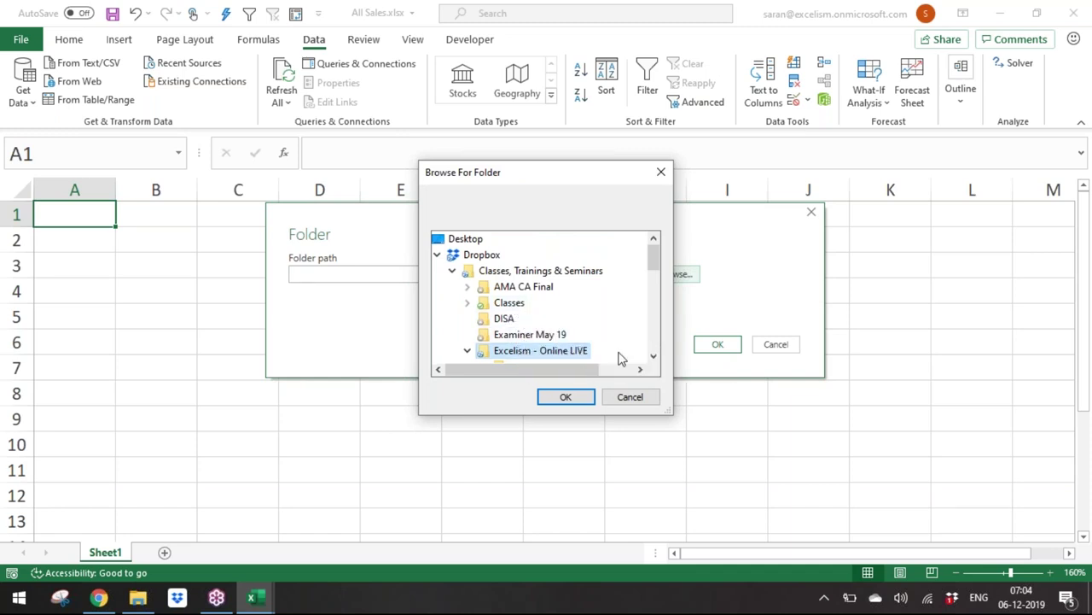
{"action": "left_click", "coordinate": [654, 356]}
{"action": "left_click", "coordinate": [653, 358]}
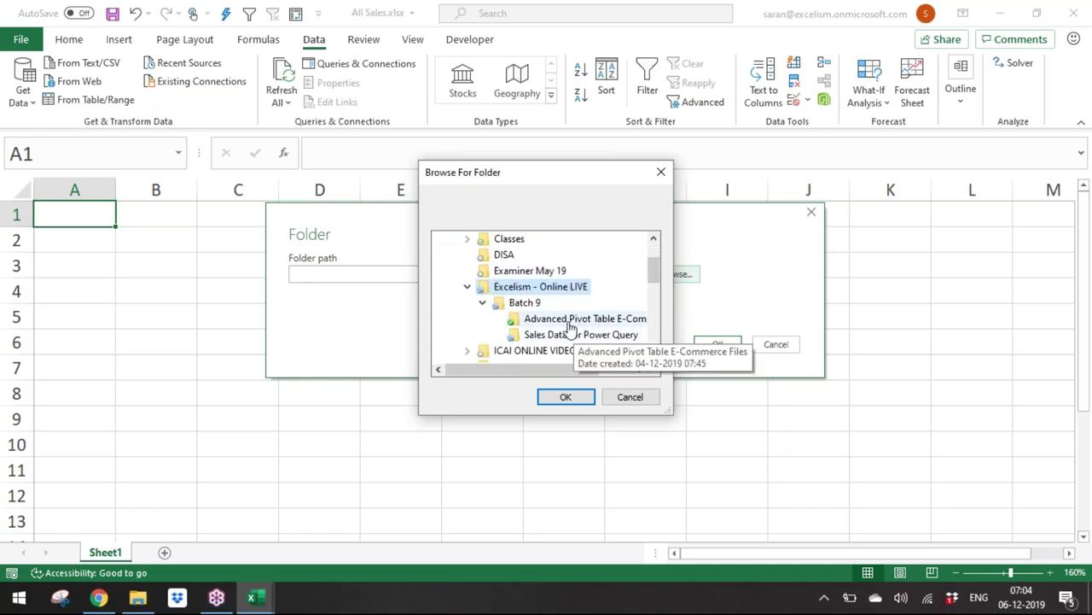
{"action": "left_click", "coordinate": [574, 335]}
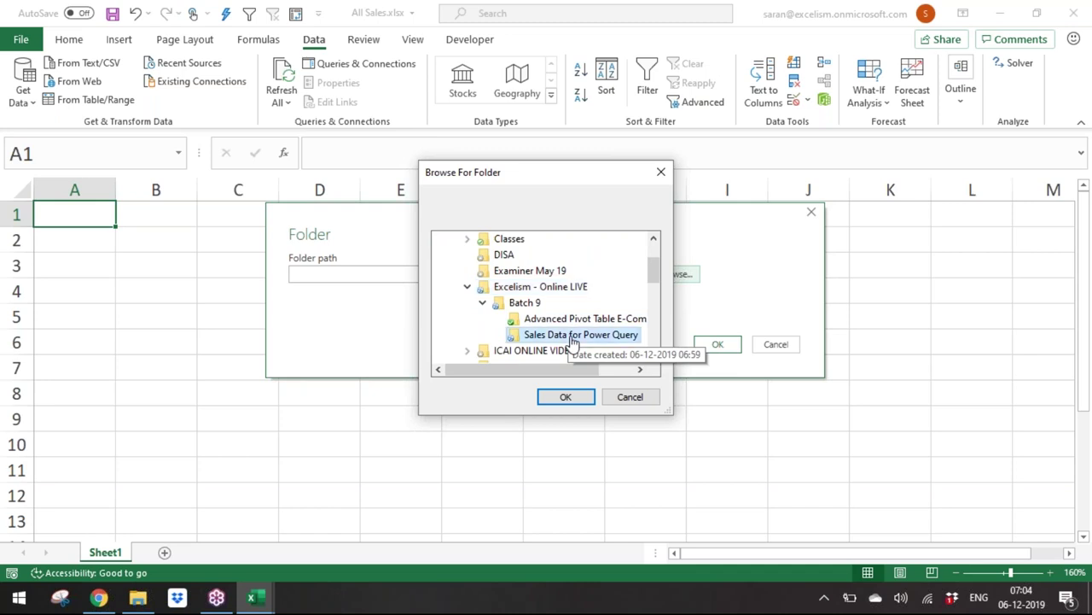
{"action": "left_click", "coordinate": [566, 397]}
Step: Preview the folder's files, cancel the import, and close All Sales without saving
{"action": "left_click", "coordinate": [722, 345]}
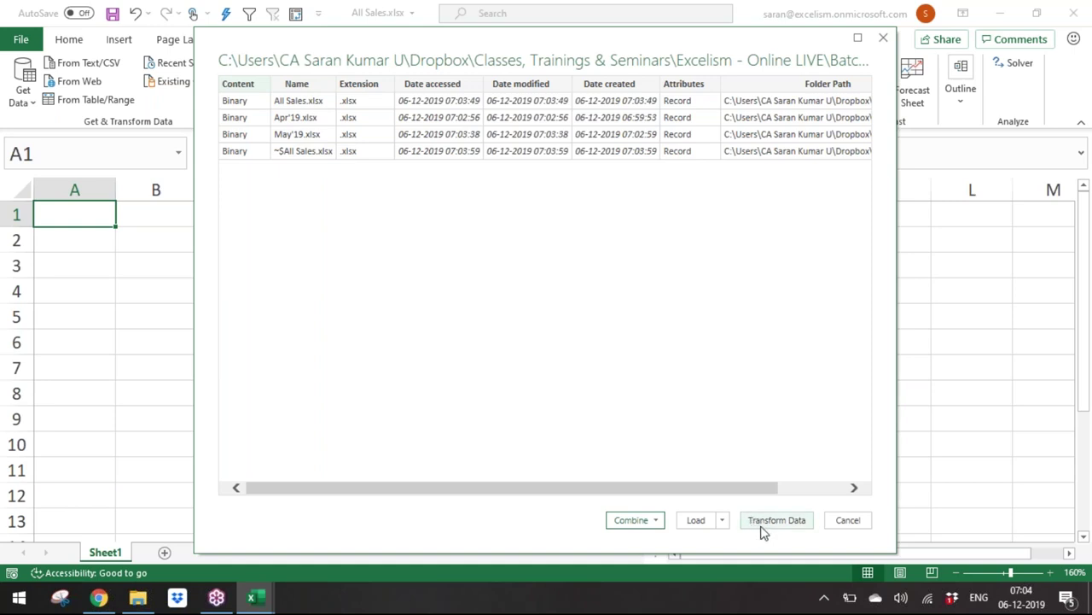
{"action": "left_click", "coordinate": [655, 520]}
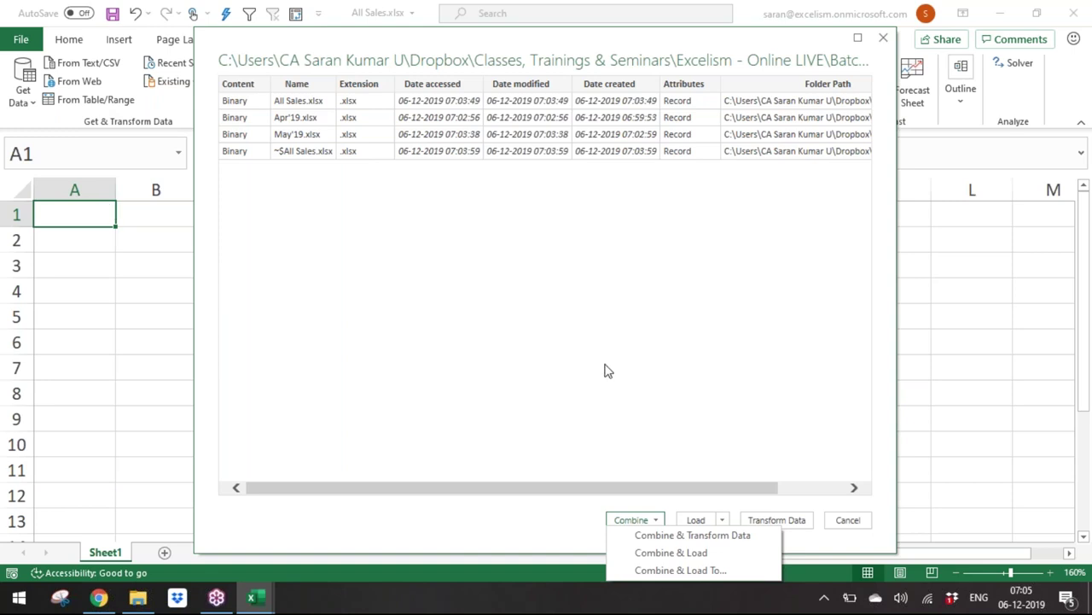
{"action": "left_click", "coordinate": [798, 461]}
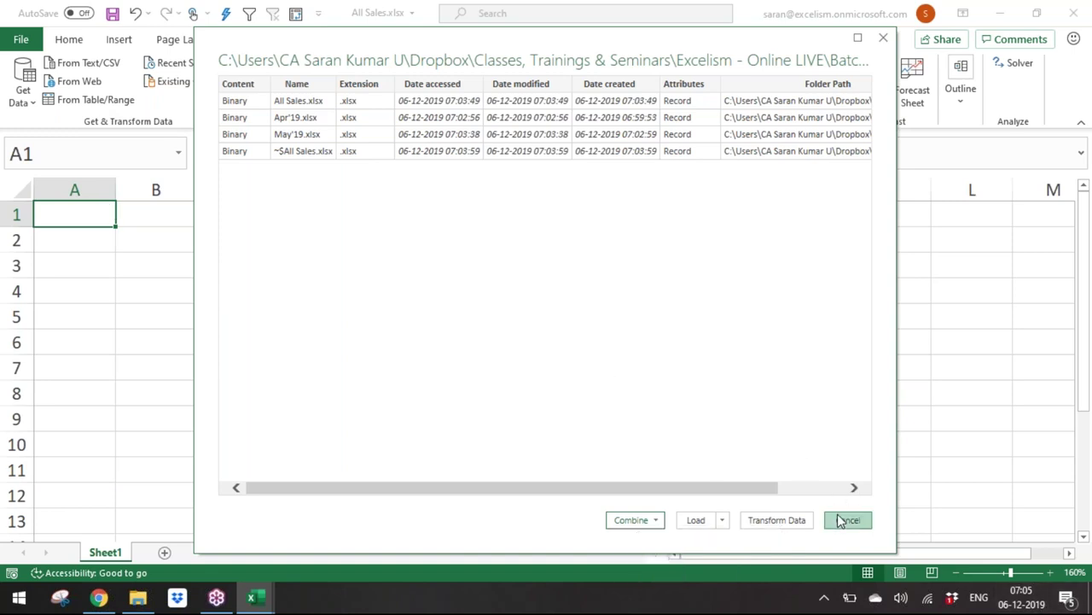
{"action": "left_click", "coordinate": [840, 521]}
{"action": "key", "text": "ctrl+w"}
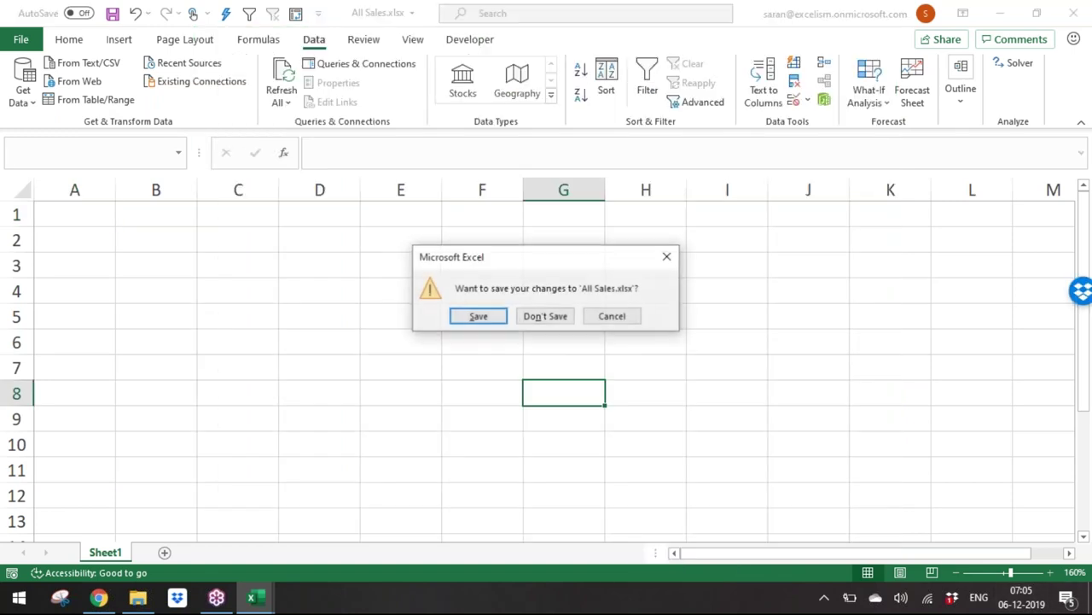
{"action": "left_click", "coordinate": [530, 316]}
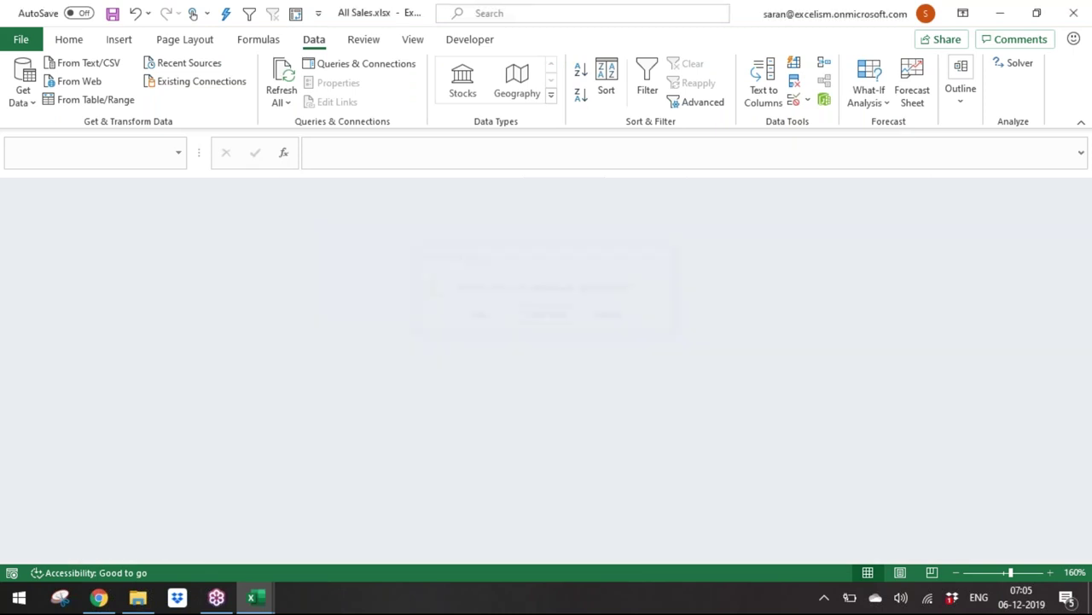
Step: Move All Sales.xlsx into Batch 9, verify the sales folder holds only Apr'19 and May'19, then reopen it
{"action": "key", "text": "alt+Tab"}
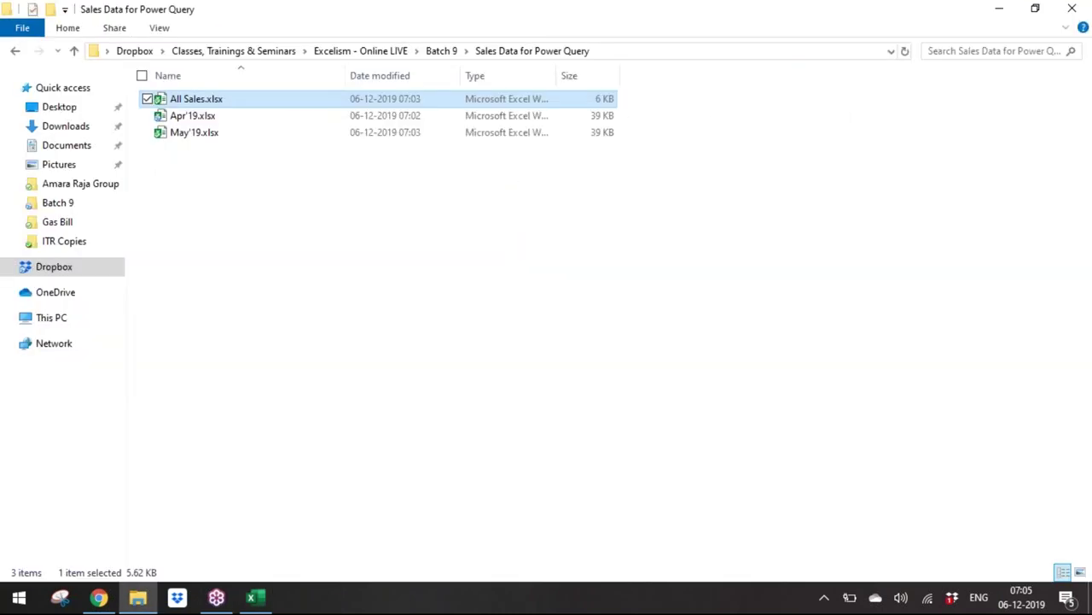
{"action": "key", "text": "alt+Up"}
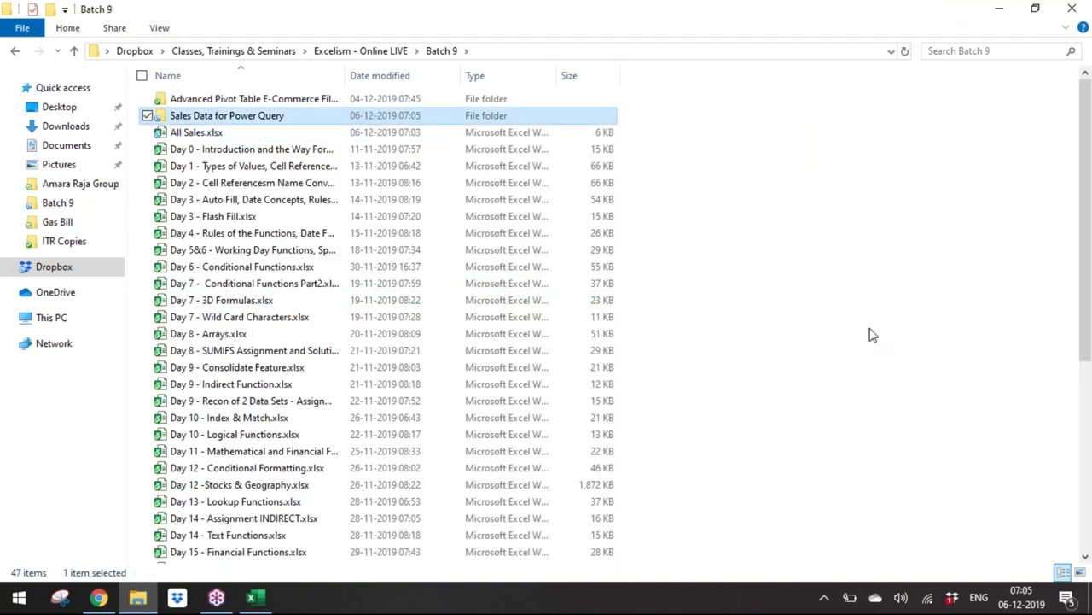
{"action": "key", "text": "Return"}
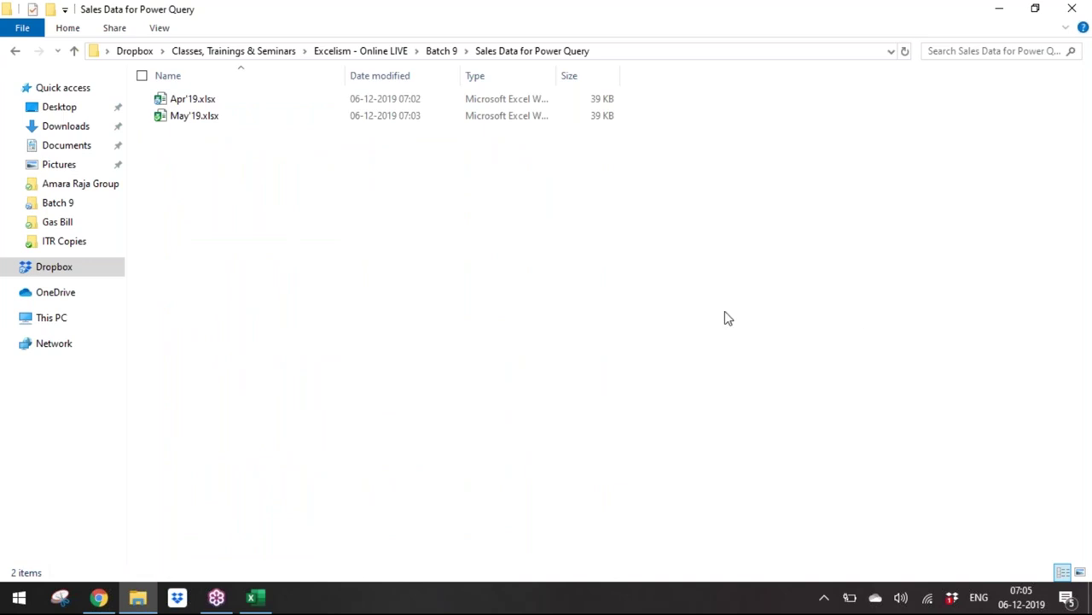
{"action": "left_click", "coordinate": [253, 597]}
{"action": "left_click", "coordinate": [251, 600]}
{"action": "key", "text": "BackSpace"}
{"action": "key", "text": "Down"}
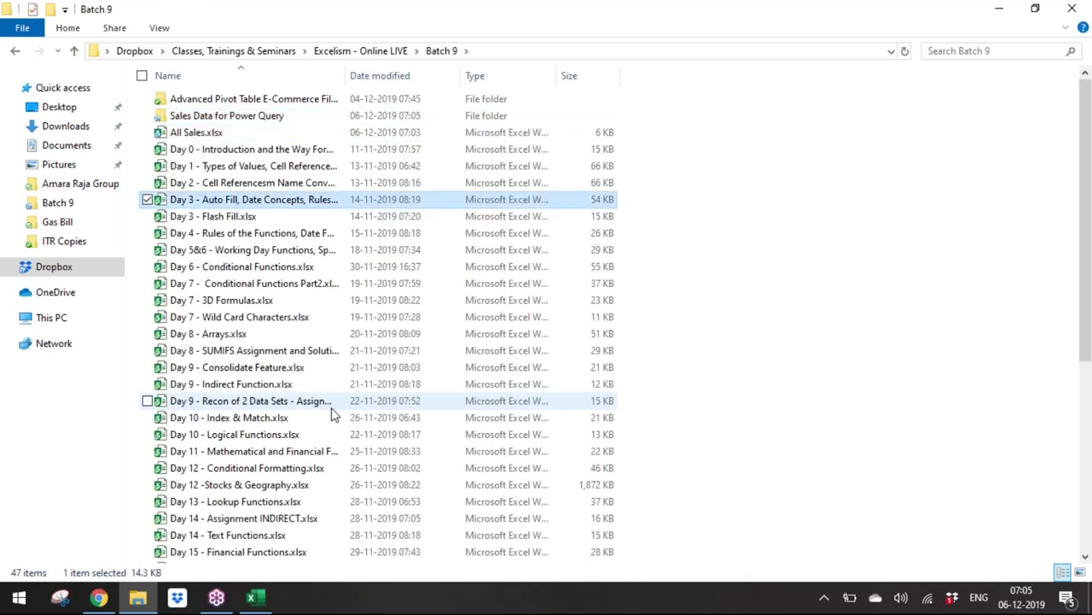
{"action": "key", "text": "Return"}
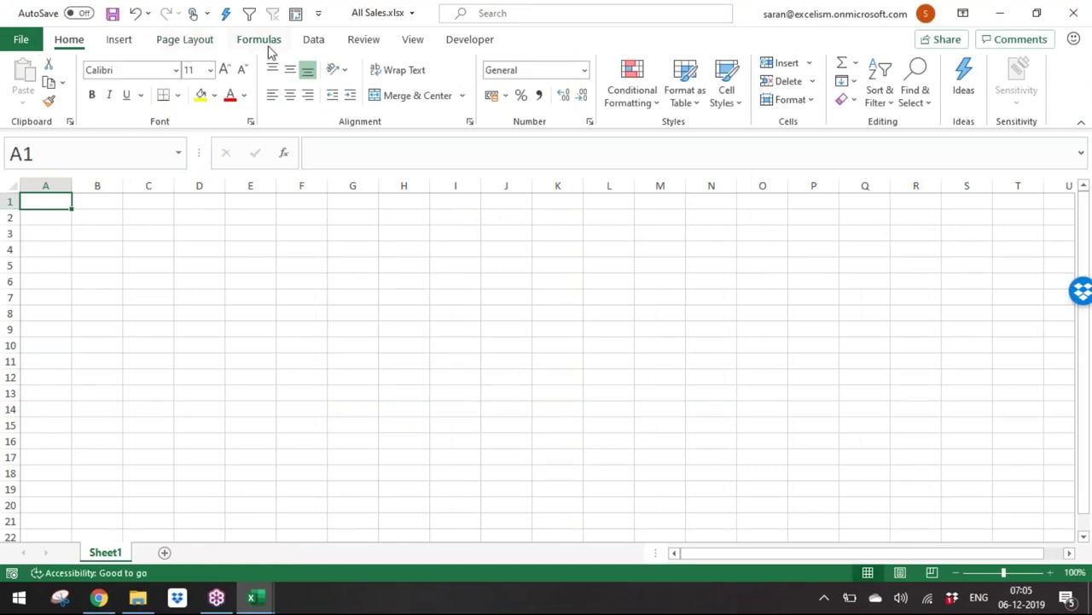
Step: Start a Get Data From Folder import
{"action": "left_click", "coordinate": [314, 40]}
{"action": "left_click", "coordinate": [22, 85]}
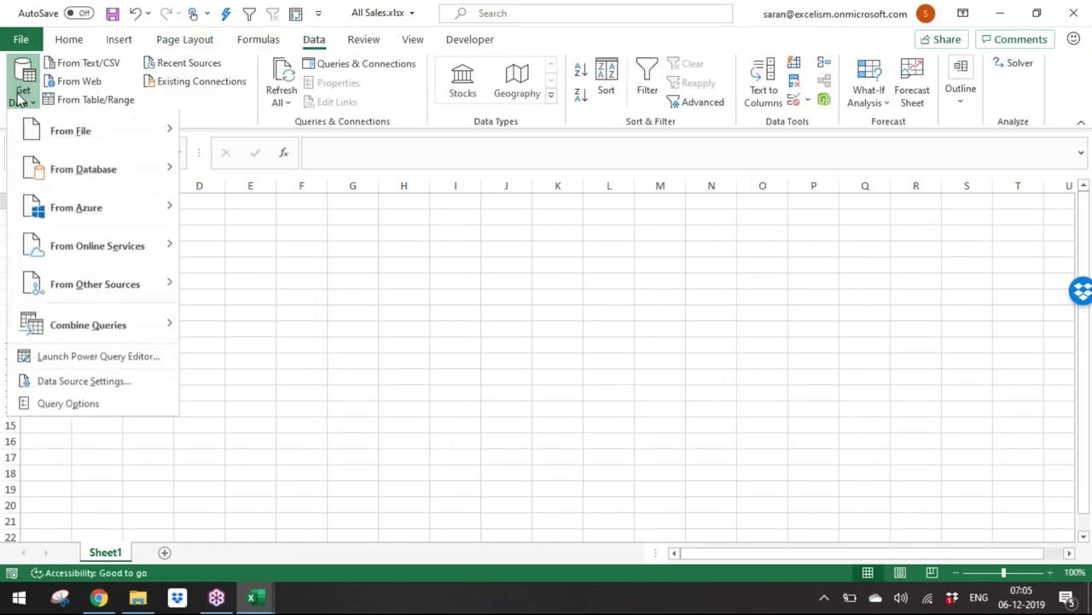
{"action": "mouse_move", "coordinate": [64, 126]}
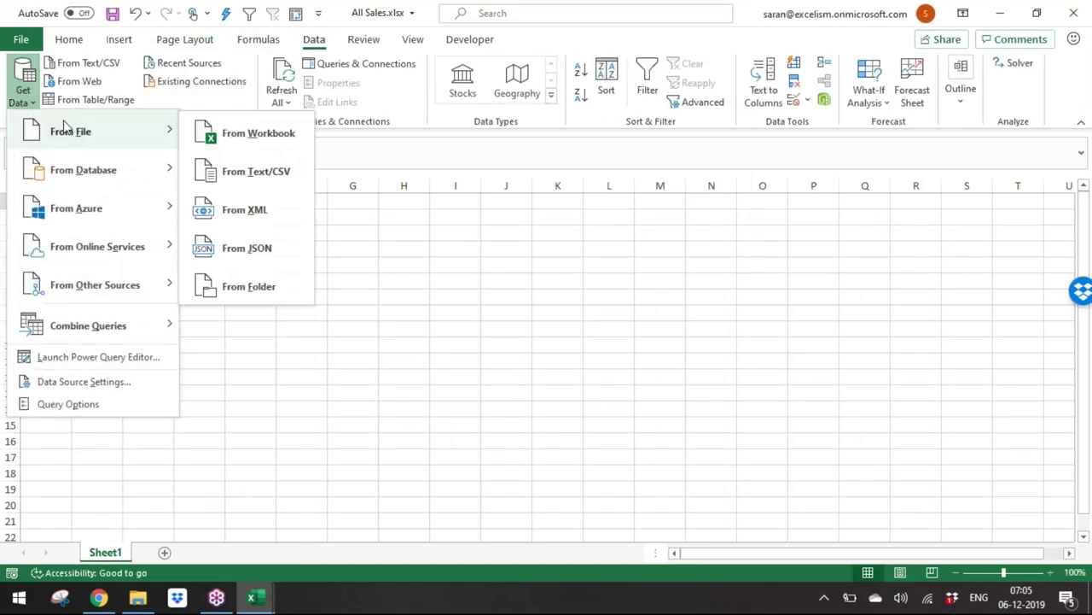
{"action": "left_click", "coordinate": [256, 300]}
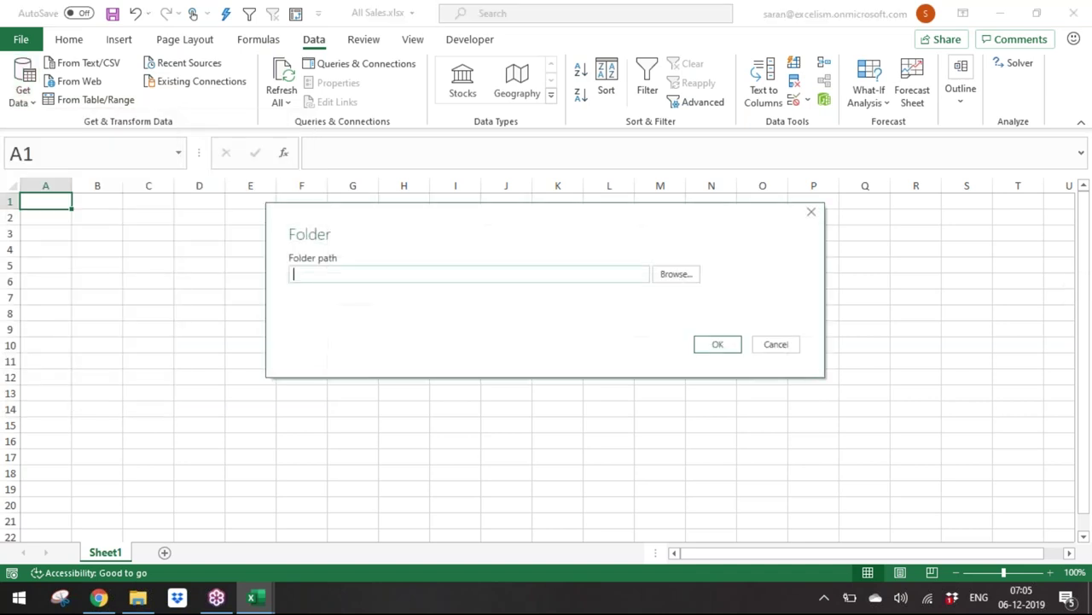
Step: Browse to Batch 9 > Sales Data for Power Query and accept the folder path
{"action": "left_click", "coordinate": [676, 274]}
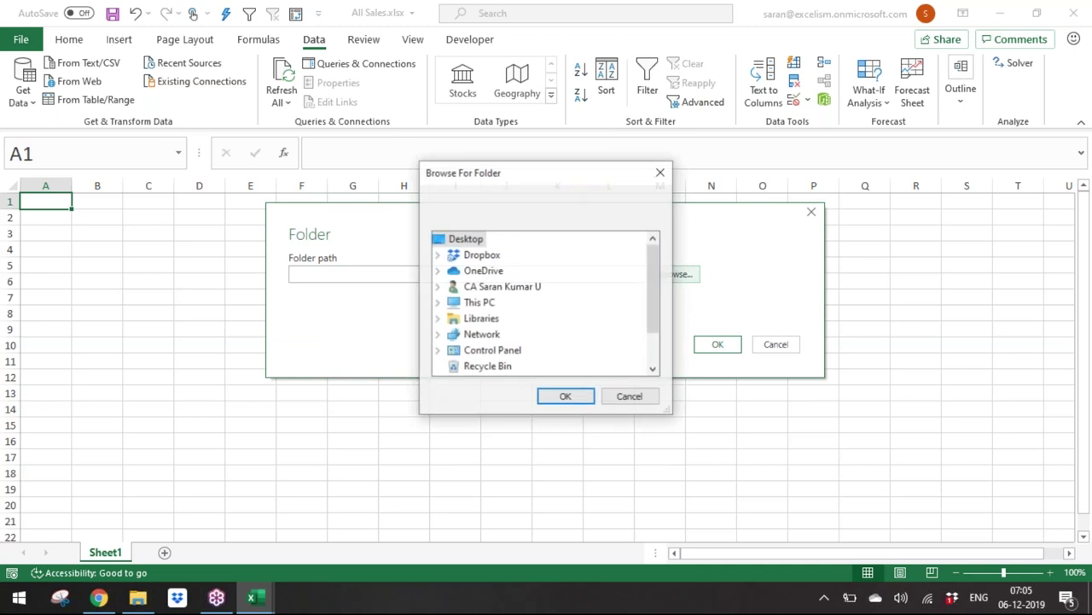
{"action": "left_click_drag", "start_coordinate": [654, 276], "coordinate": [634, 251]}
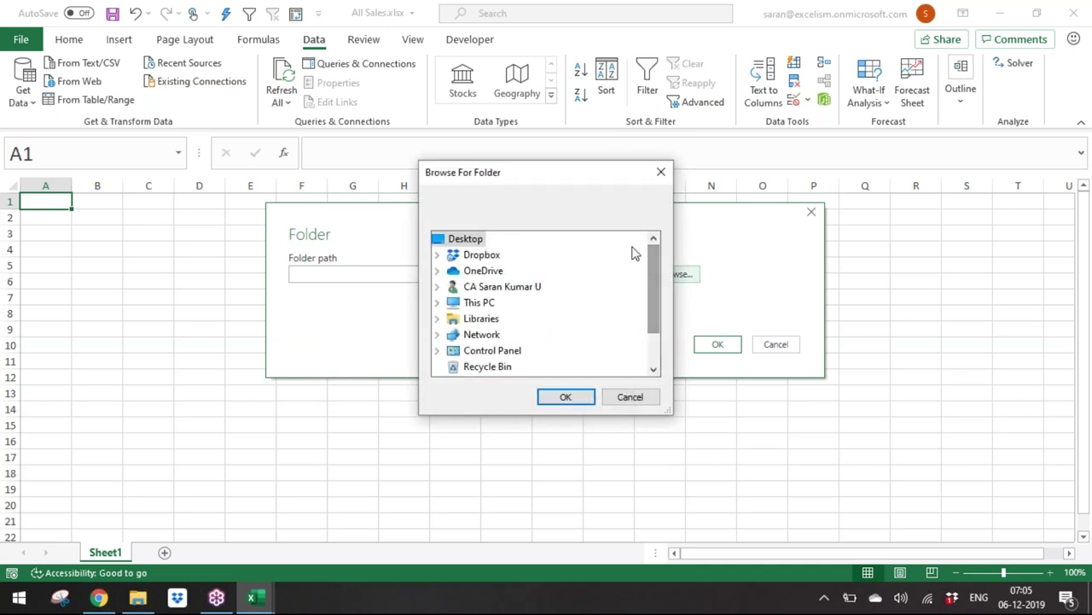
{"action": "left_click", "coordinate": [438, 254]}
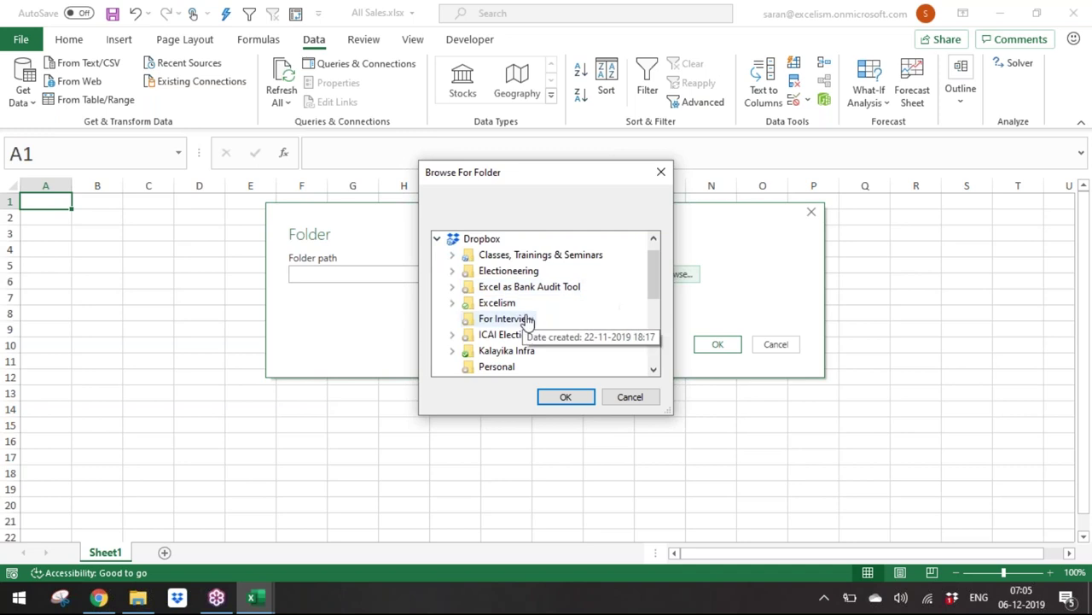
{"action": "left_click", "coordinate": [452, 256]}
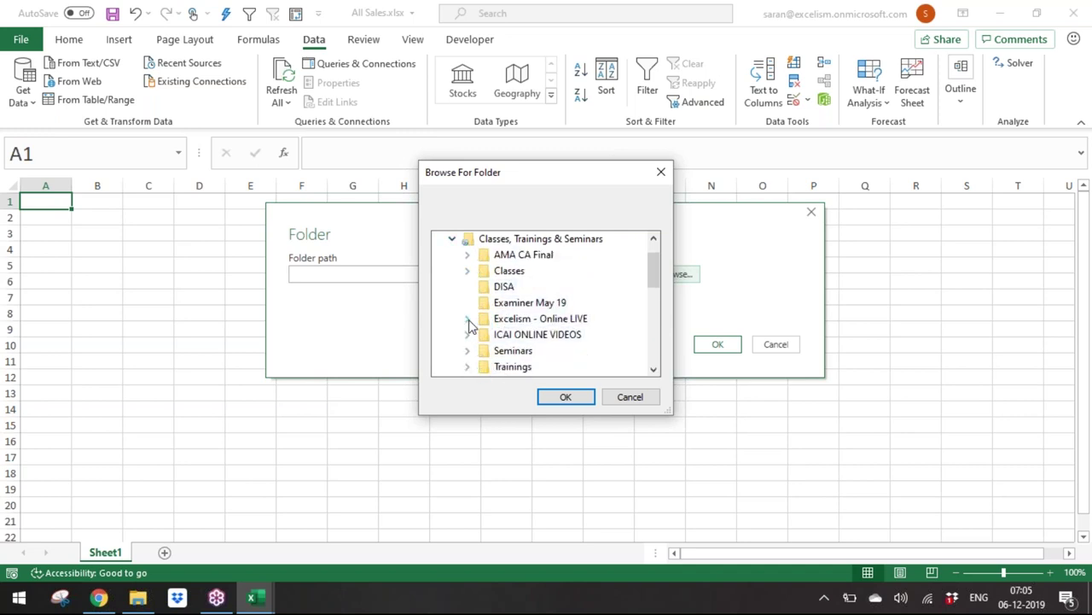
{"action": "left_click", "coordinate": [467, 319]}
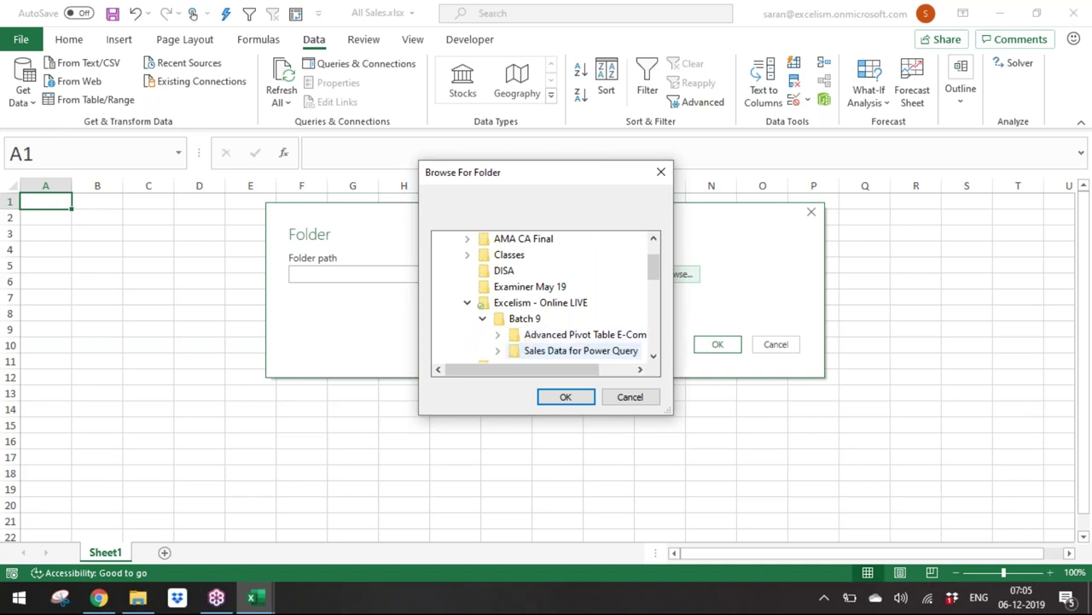
{"action": "left_click", "coordinate": [554, 353]}
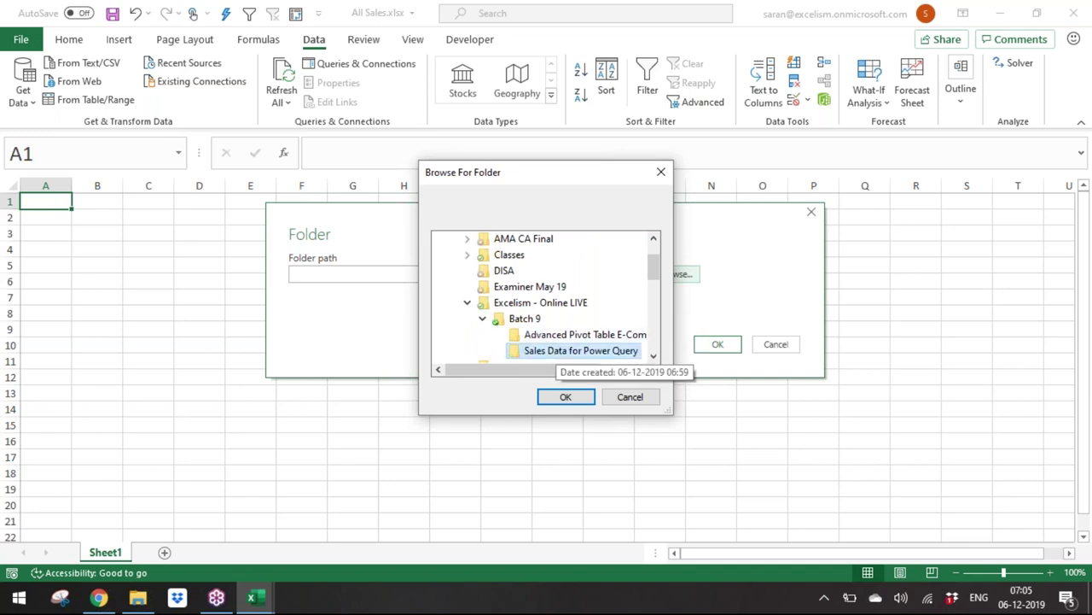
{"action": "left_click", "coordinate": [566, 396]}
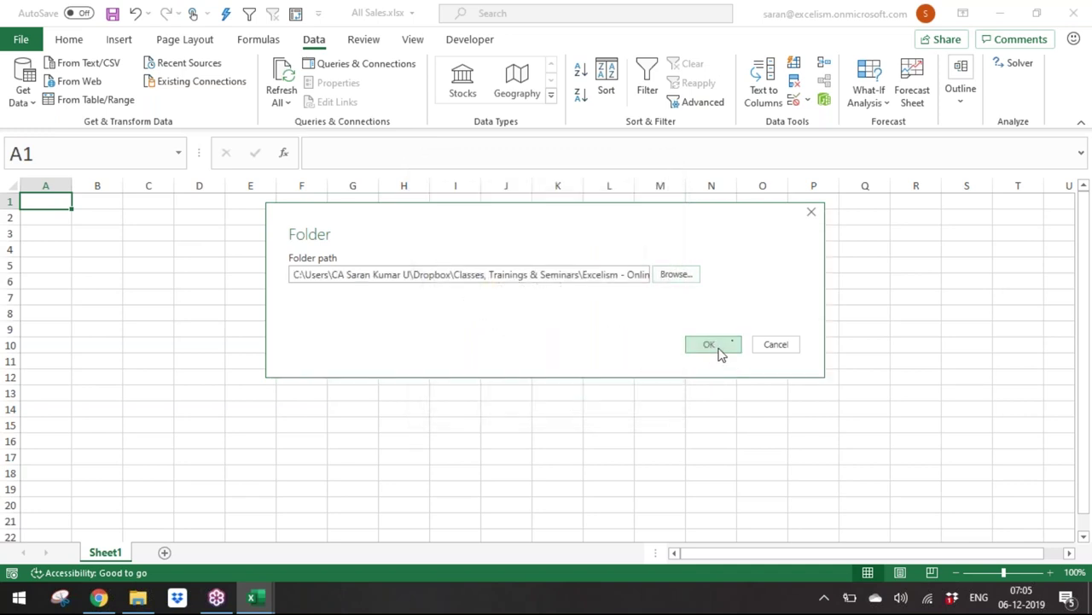
{"action": "left_click", "coordinate": [717, 344]}
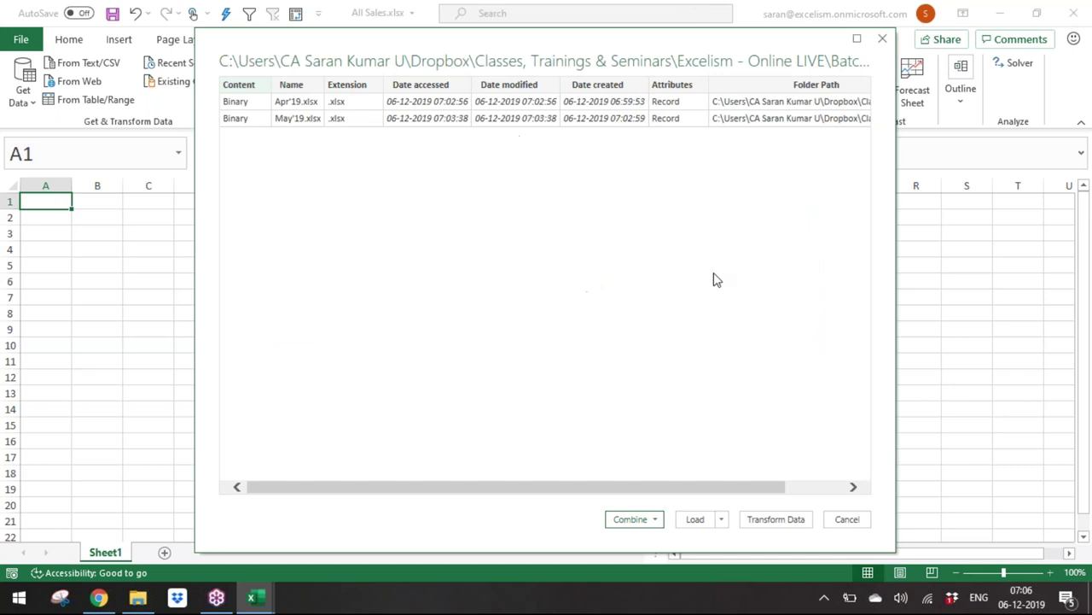
Step: Choose Combine & Transform Data for the Apr'19 and May'19 files
{"action": "left_click", "coordinate": [656, 521]}
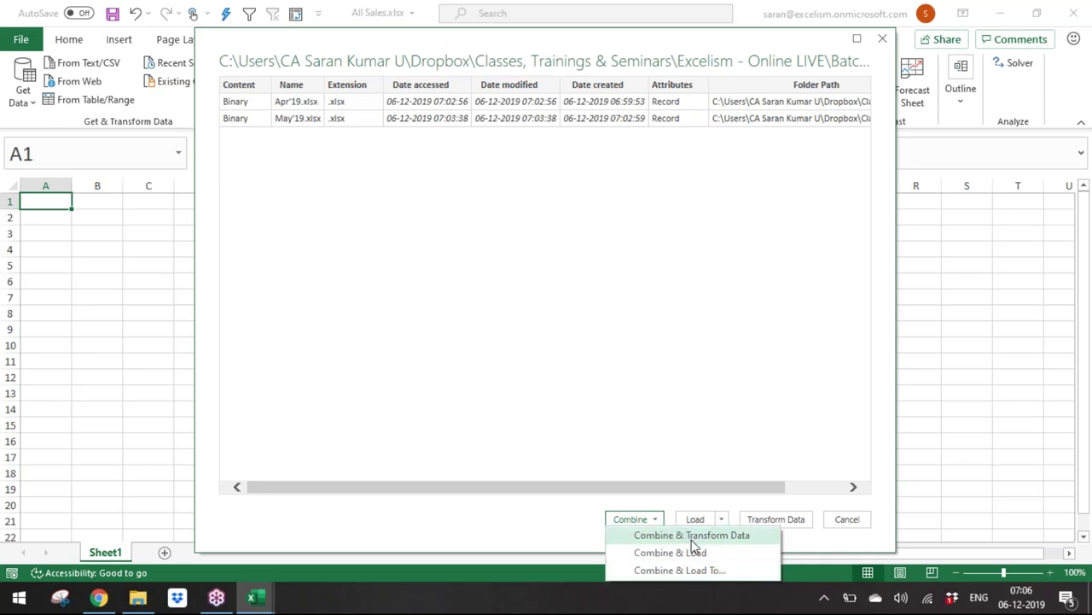
{"action": "left_click", "coordinate": [692, 538]}
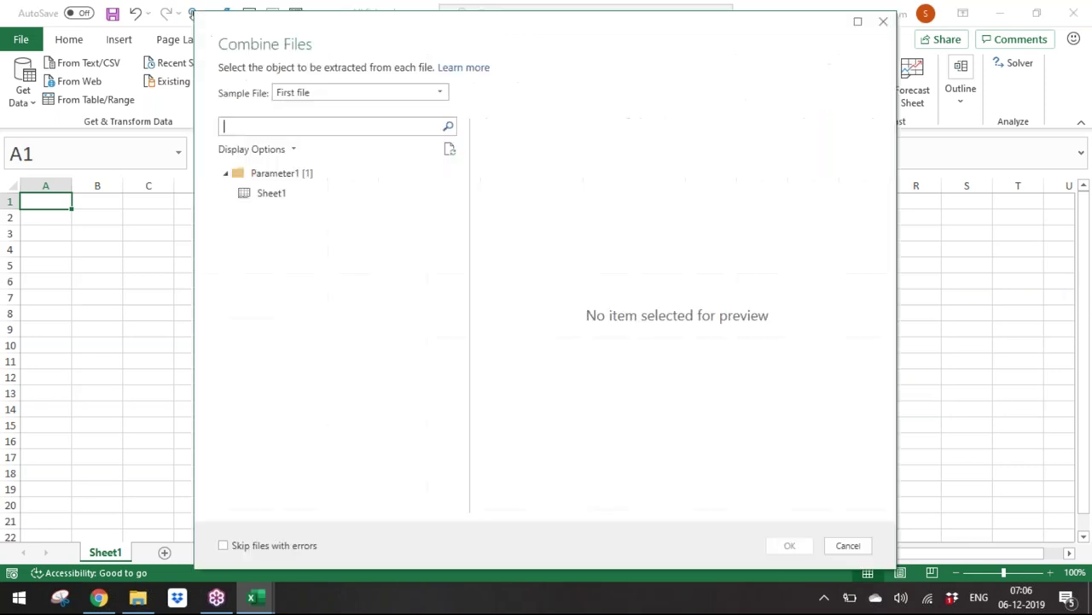
Step: Select Sheet1 from the sample file and confirm combining it across all files
{"action": "left_click", "coordinate": [282, 198]}
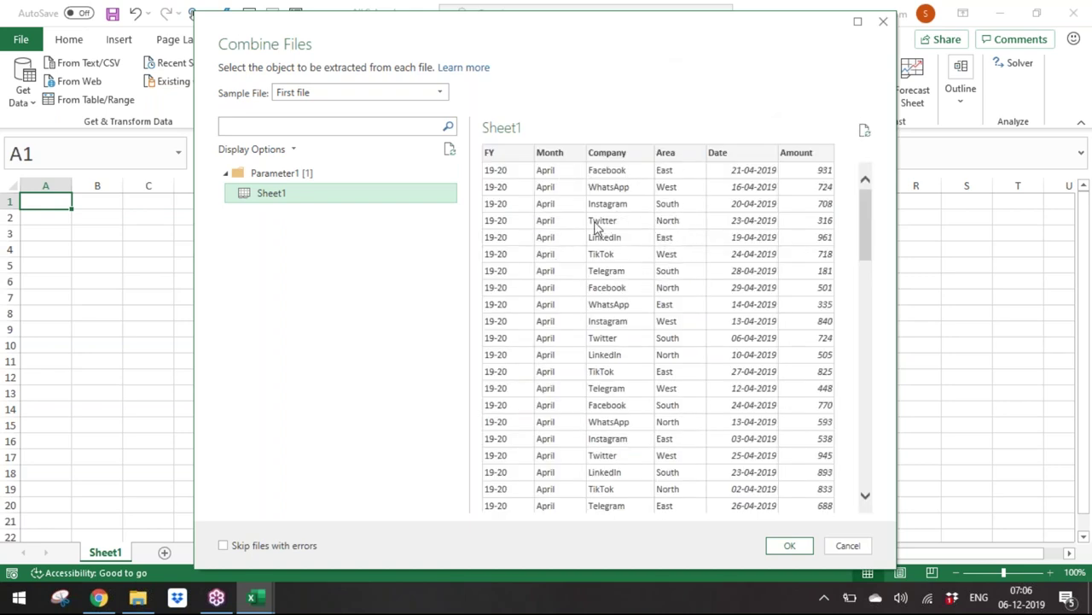
{"action": "left_click", "coordinate": [792, 553]}
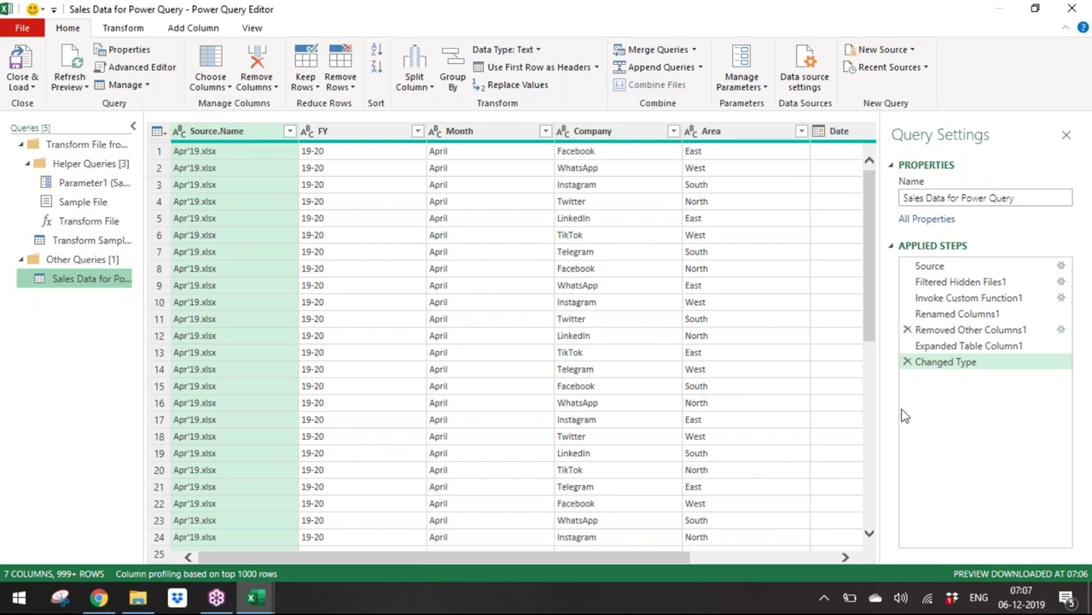
Step: Inspect the query's Source step, then return to the Changed Type step
{"action": "left_click", "coordinate": [966, 272]}
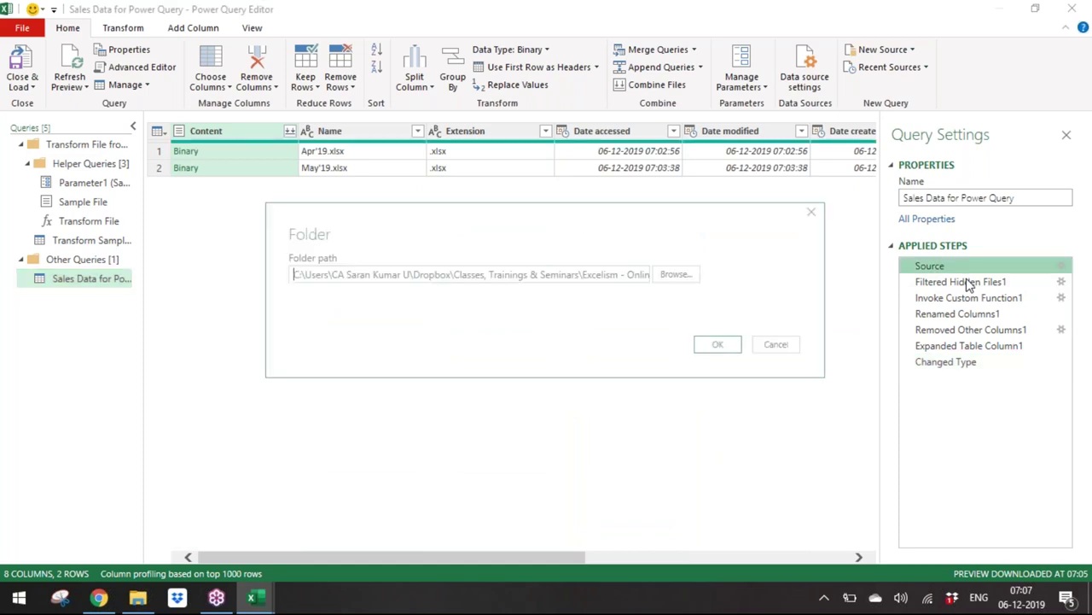
{"action": "left_click", "coordinate": [778, 345]}
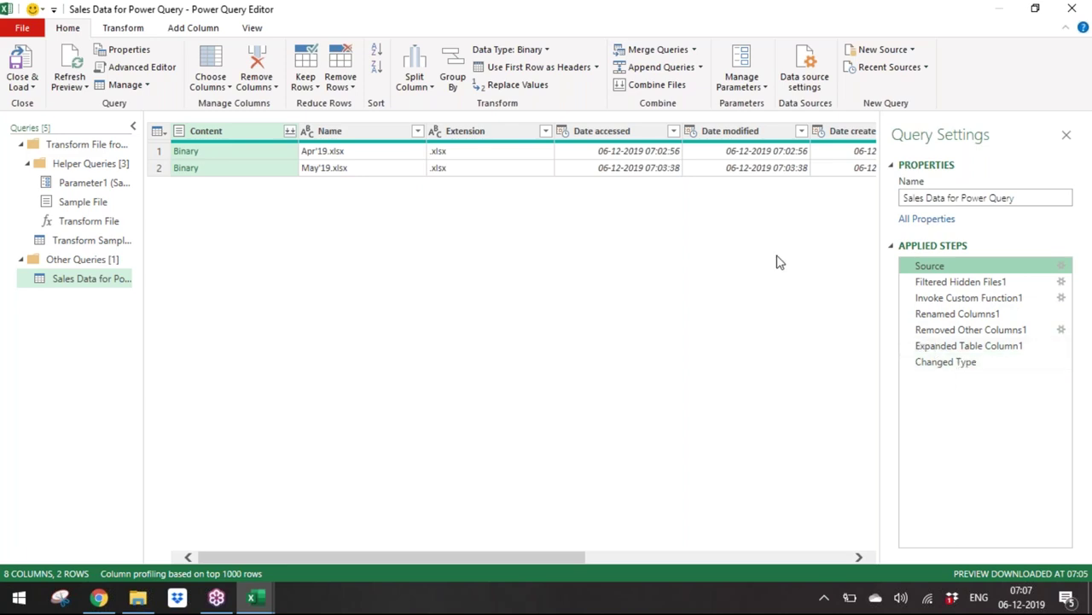
{"action": "left_click", "coordinate": [948, 363]}
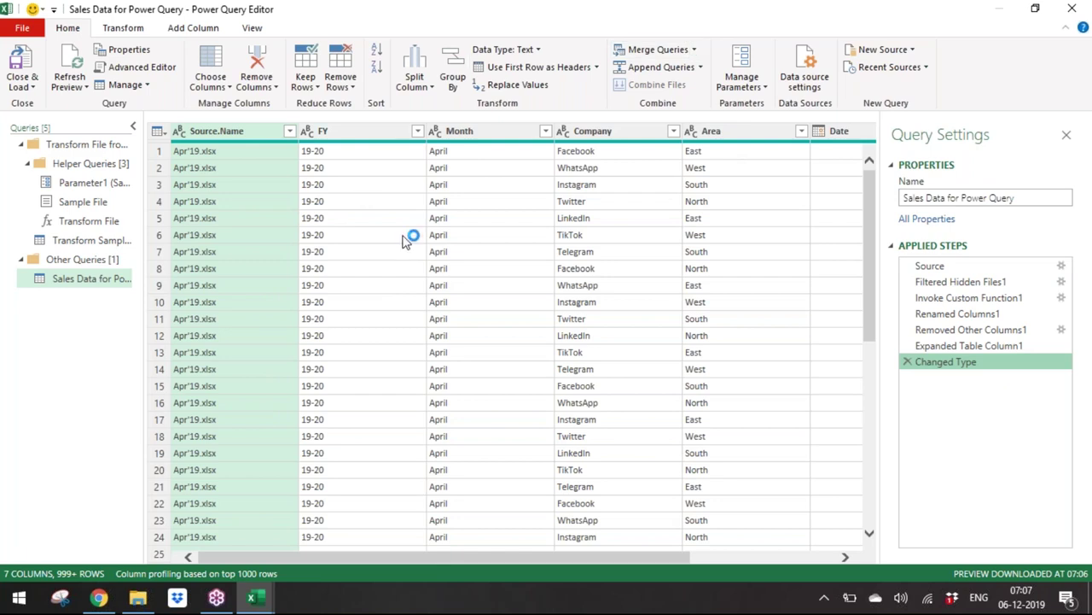
Step: Remove the Source.Name column and choose Close & Load To
{"action": "right_click", "coordinate": [263, 137]}
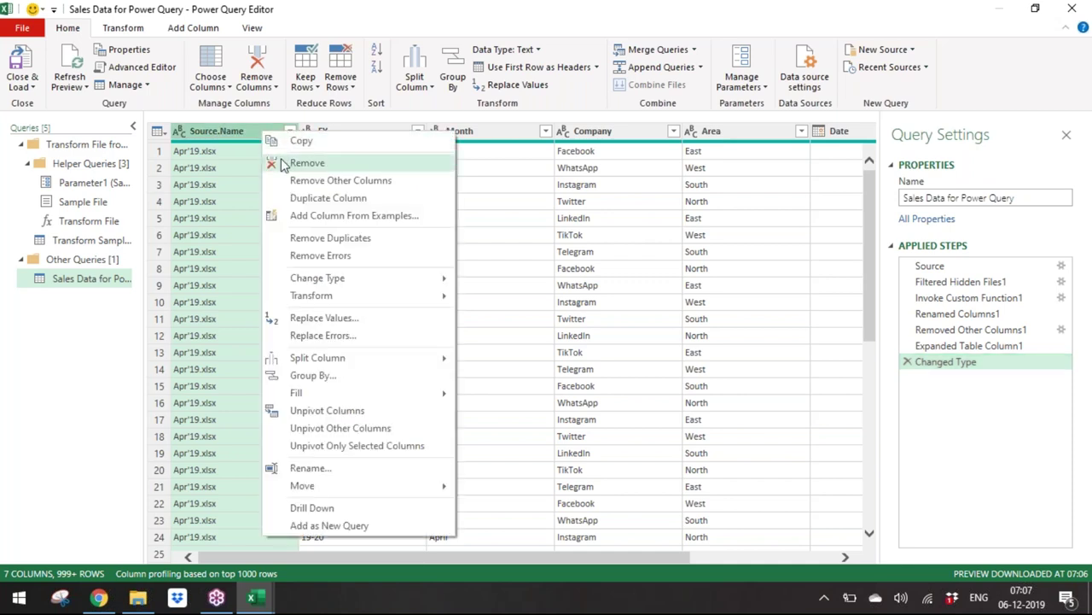
{"action": "left_click", "coordinate": [283, 161]}
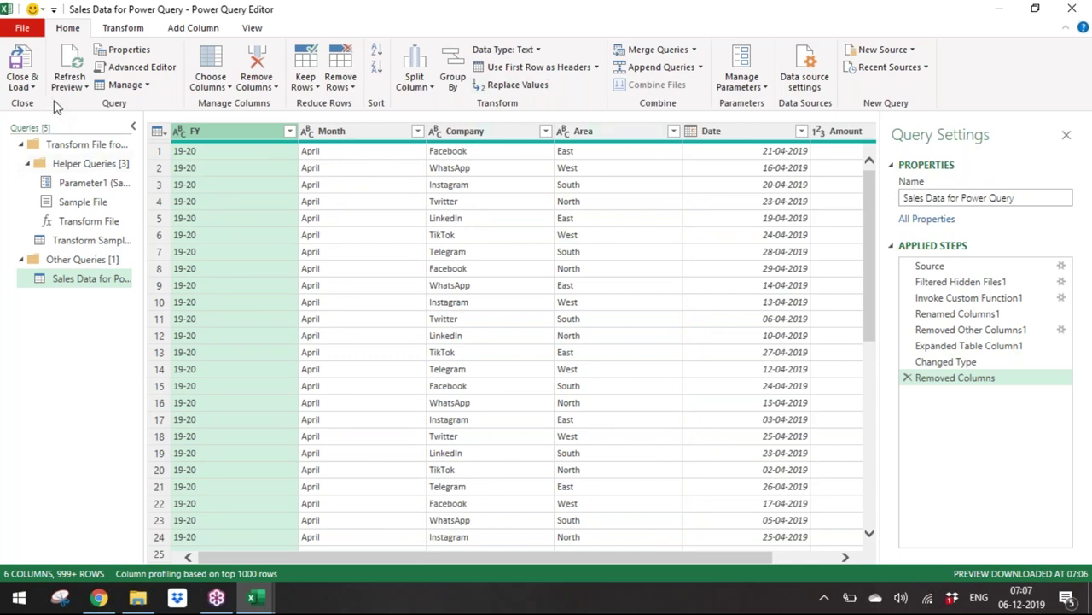
{"action": "left_click", "coordinate": [29, 85]}
{"action": "left_click", "coordinate": [65, 123]}
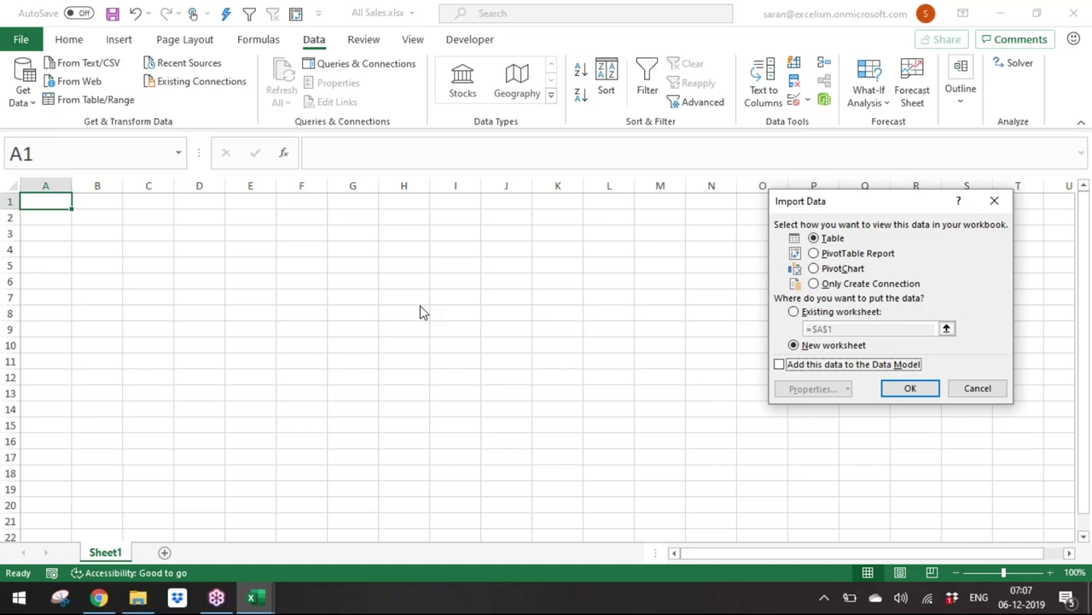
Step: Load the query as a PivotTable Report and close the Queries & Connections pane
{"action": "left_click", "coordinate": [832, 254]}
{"action": "left_click", "coordinate": [911, 390]}
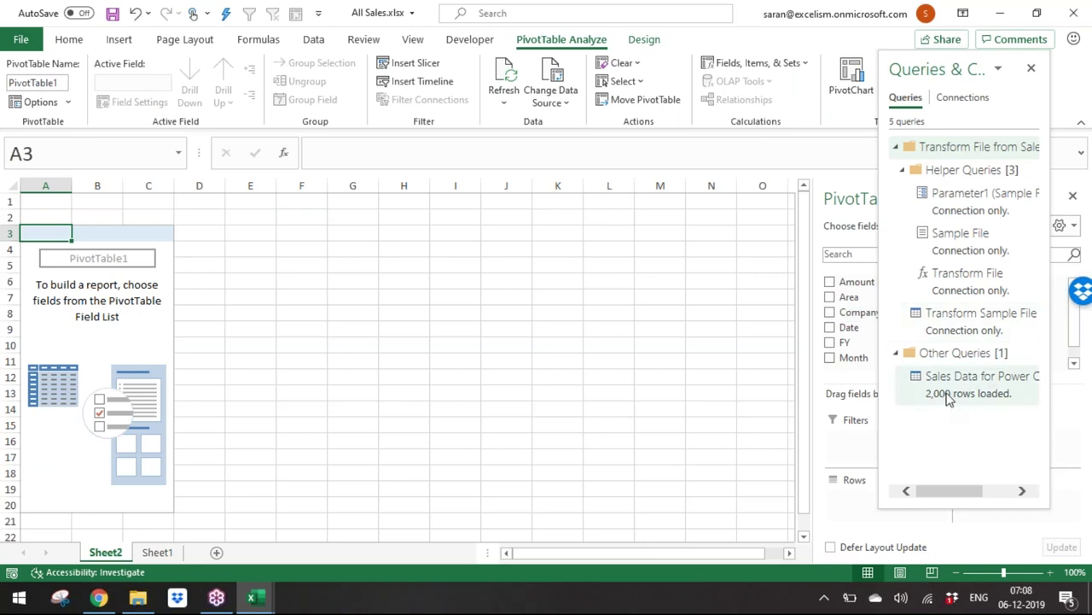
{"action": "mouse_move", "coordinate": [948, 398]}
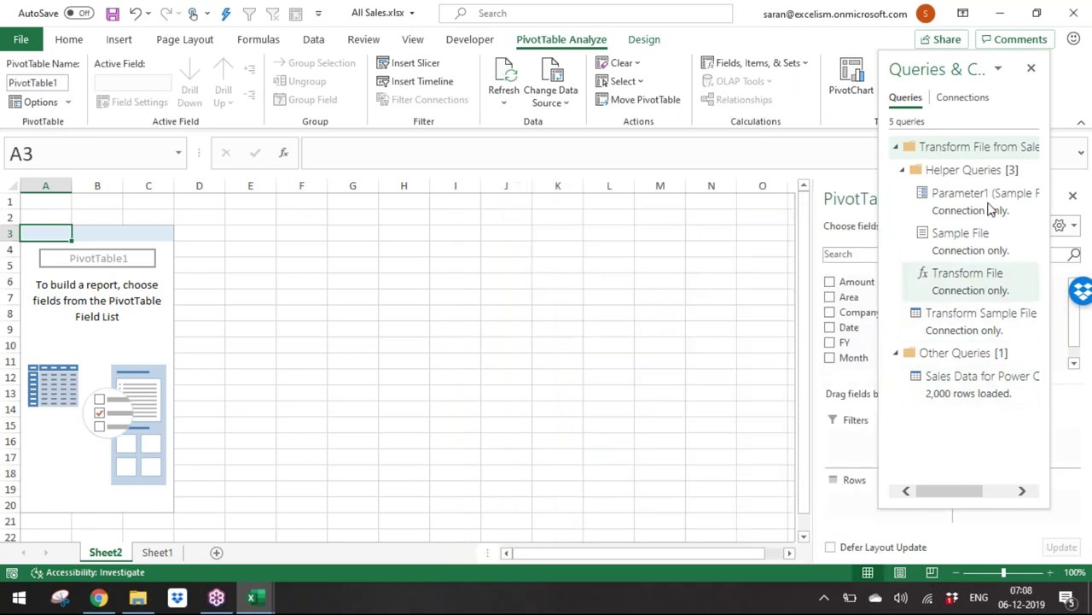
{"action": "left_click", "coordinate": [1031, 69]}
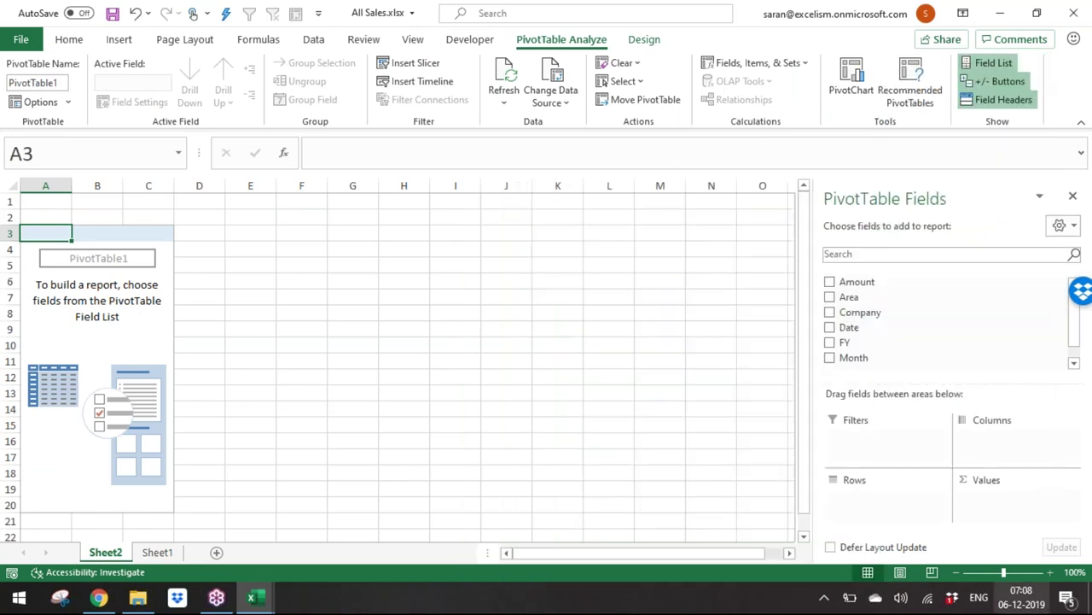
Step: Undock the PivotTable Fields pane and enlarge it over the sheet
{"action": "left_click", "coordinate": [1050, 572]}
{"action": "left_click", "coordinate": [1050, 572]}
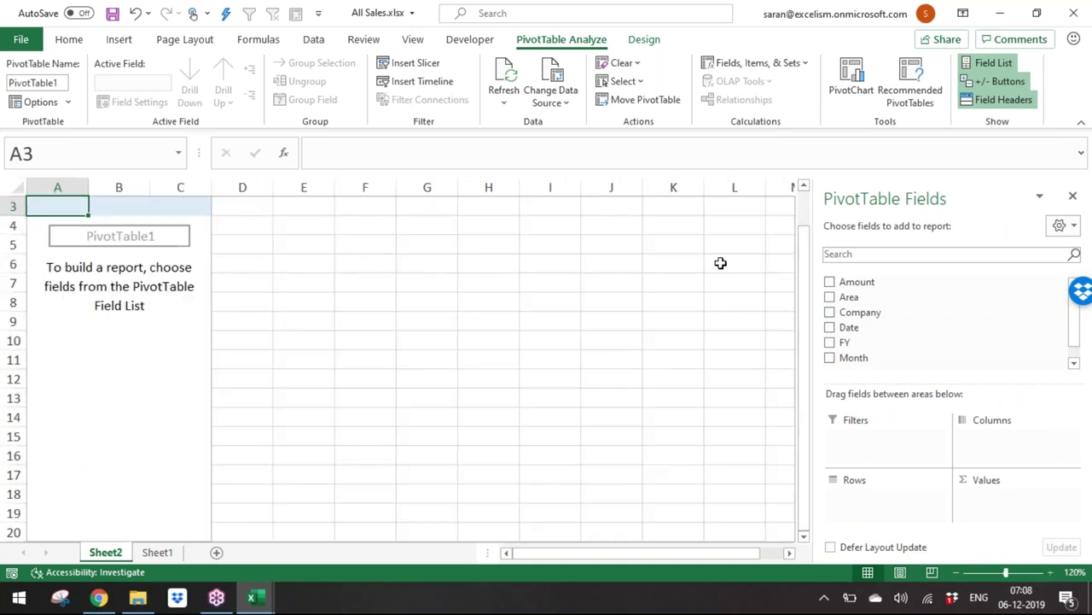
{"action": "left_click_drag", "start_coordinate": [804, 244], "coordinate": [763, 244]}
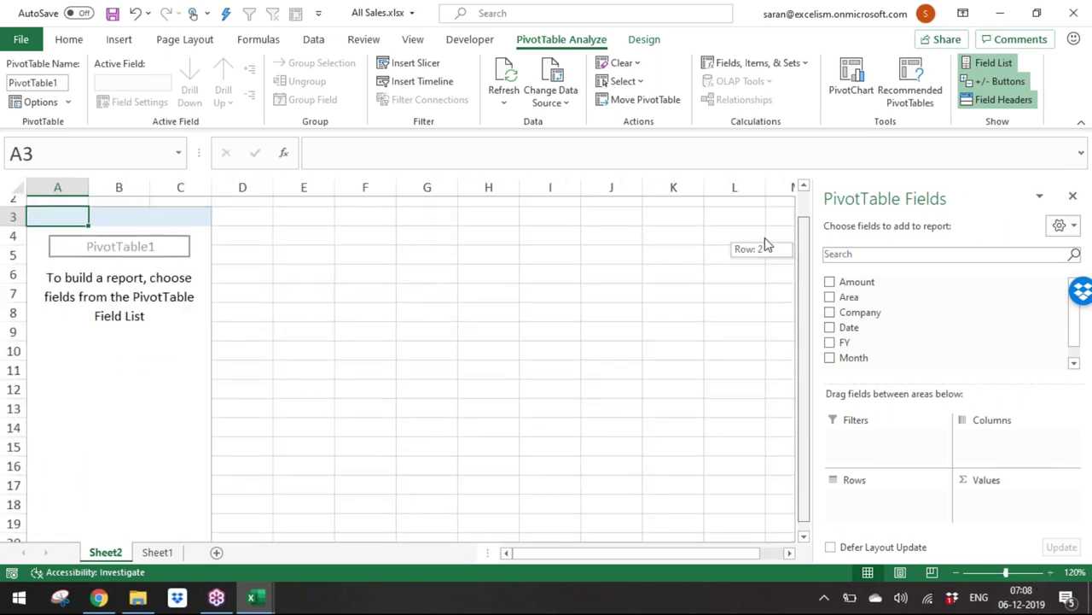
{"action": "left_click", "coordinate": [762, 244]}
{"action": "left_click", "coordinate": [777, 237]}
{"action": "left_click", "coordinate": [107, 283]}
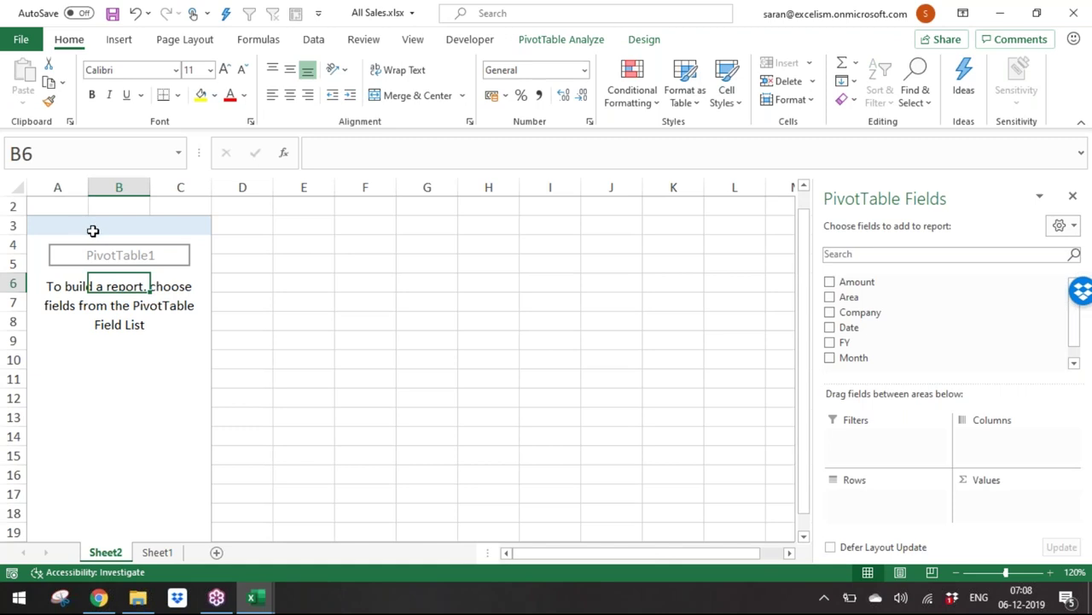
{"action": "left_click_drag", "start_coordinate": [975, 200], "coordinate": [668, 113]}
{"action": "left_click_drag", "start_coordinate": [659, 303], "coordinate": [692, 532]}
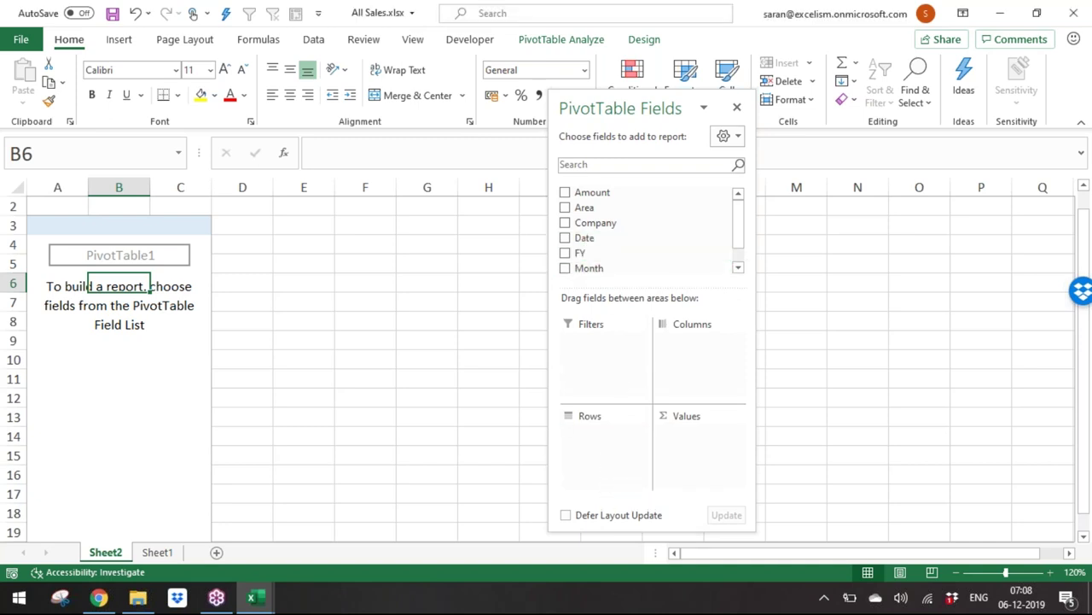
Step: Place FY in Rows, Month in Columns and Amount in Values of the PivotTable
{"action": "left_click_drag", "start_coordinate": [598, 444], "coordinate": [604, 435]}
{"action": "left_click_drag", "start_coordinate": [615, 270], "coordinate": [676, 341]}
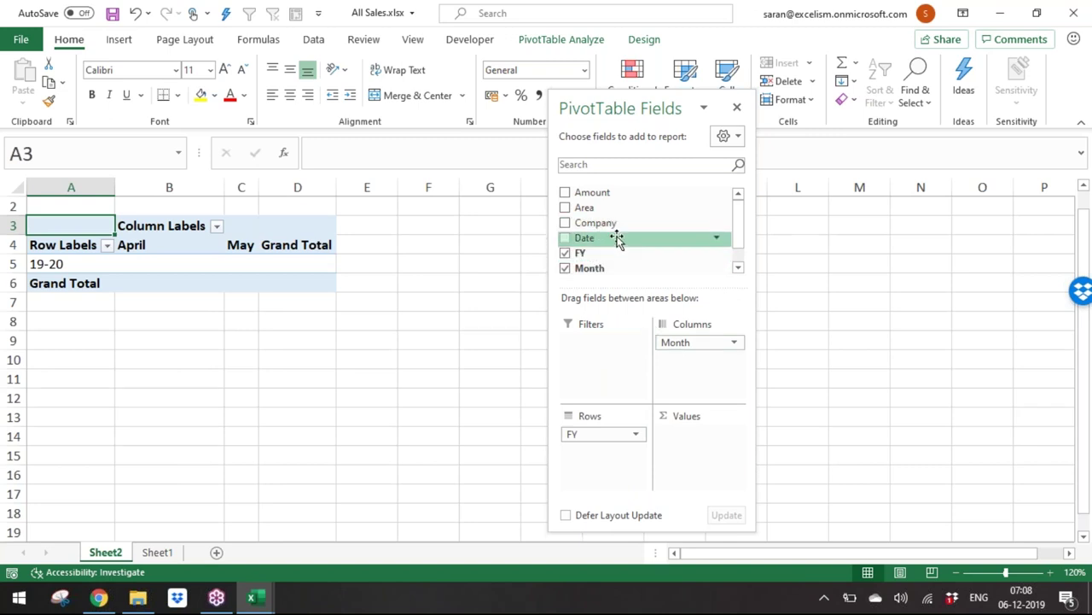
{"action": "left_click_drag", "start_coordinate": [634, 194], "coordinate": [687, 444]}
Step: Format the pivot amounts in columns B–D with Comma Style and zero decimals
{"action": "left_click_drag", "start_coordinate": [184, 187], "coordinate": [328, 187]}
{"action": "left_click", "coordinate": [540, 97]}
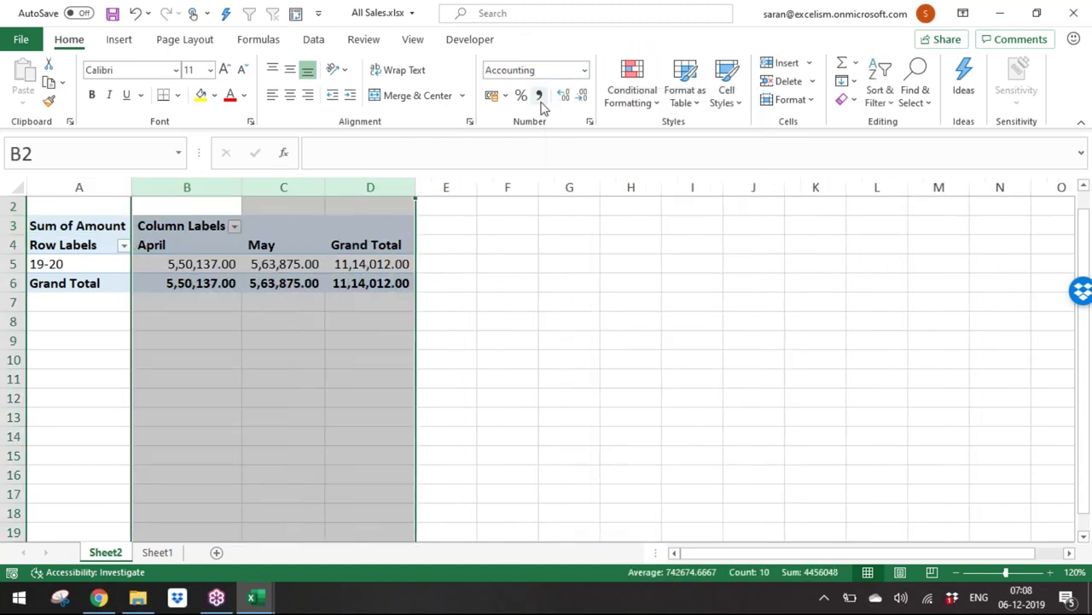
{"action": "left_click", "coordinate": [582, 94]}
{"action": "left_click", "coordinate": [582, 94]}
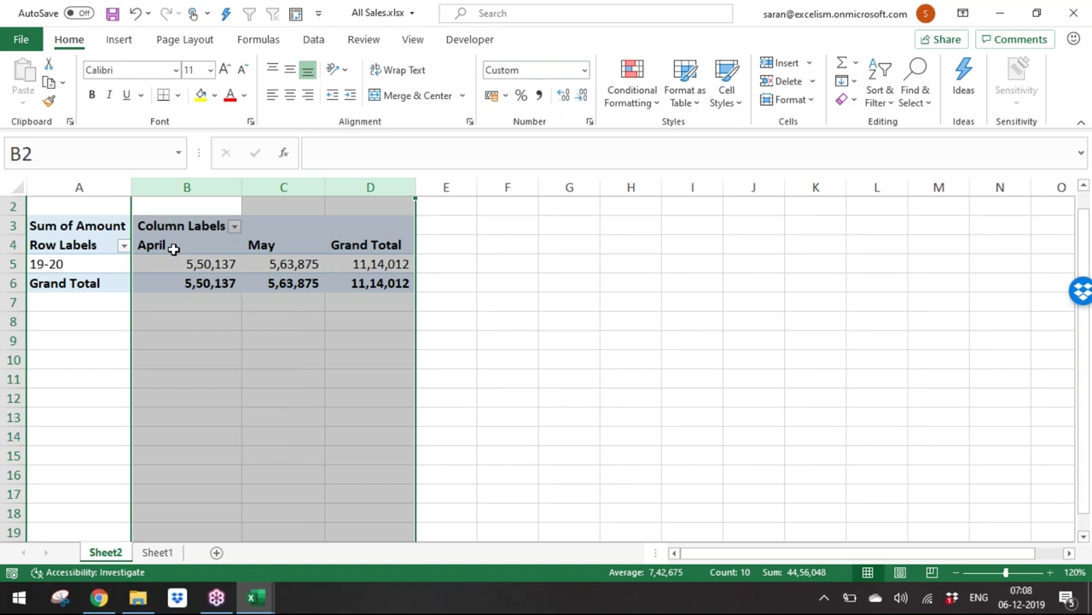
Step: Add Area under FY in Rows and switch the pivot to Tabular report layout
{"action": "left_click", "coordinate": [181, 260]}
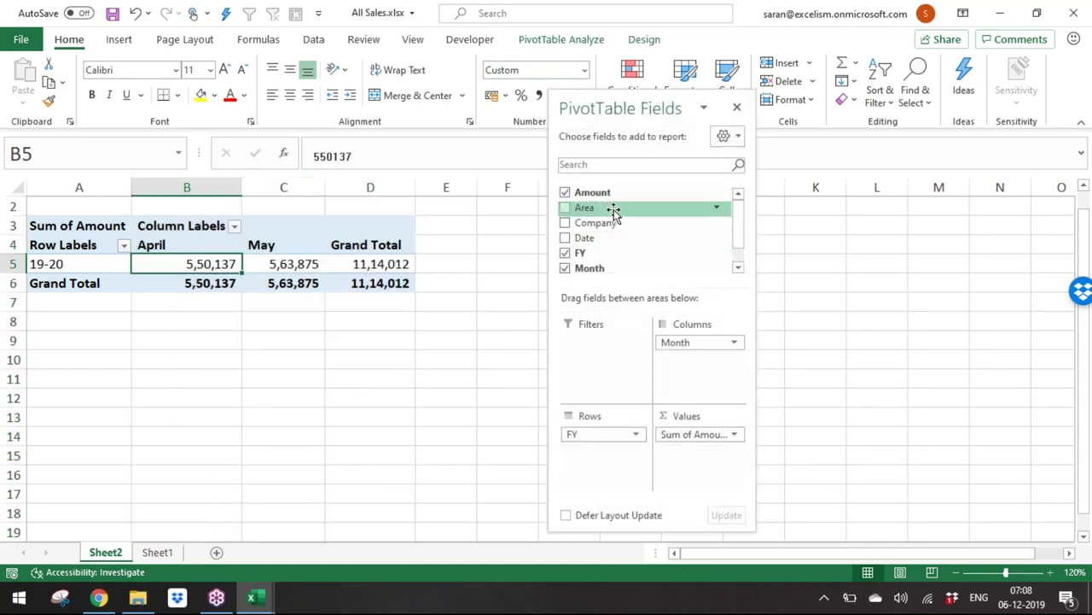
{"action": "left_click_drag", "start_coordinate": [613, 213], "coordinate": [598, 461]}
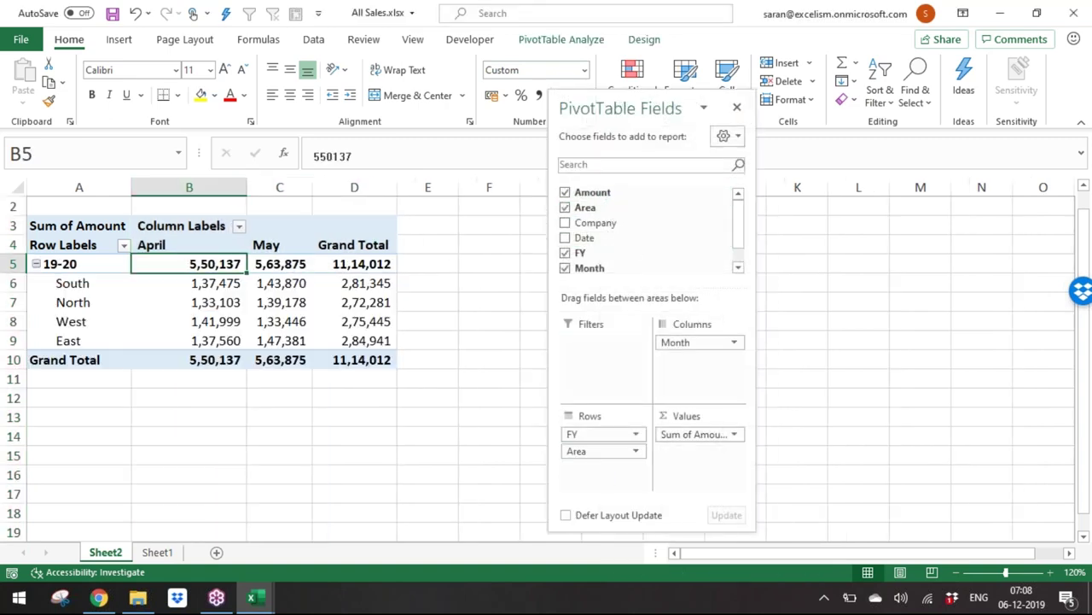
{"action": "left_click", "coordinate": [645, 40]}
{"action": "left_click", "coordinate": [115, 92]}
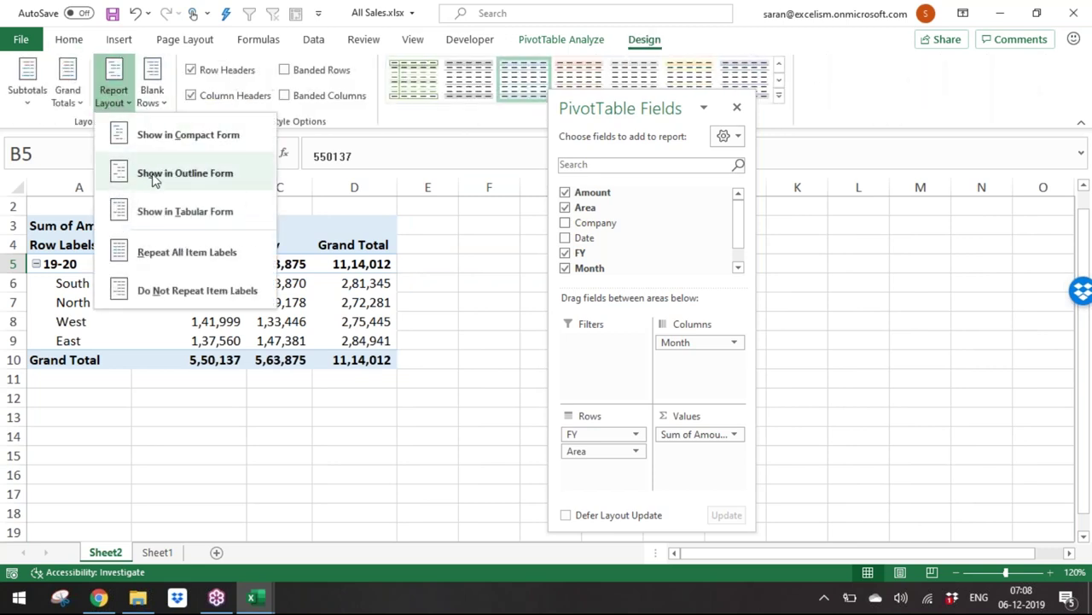
{"action": "left_click", "coordinate": [212, 213]}
Step: Save the workbook and check the South April and May amounts
{"action": "mouse_move", "coordinate": [270, 302]}
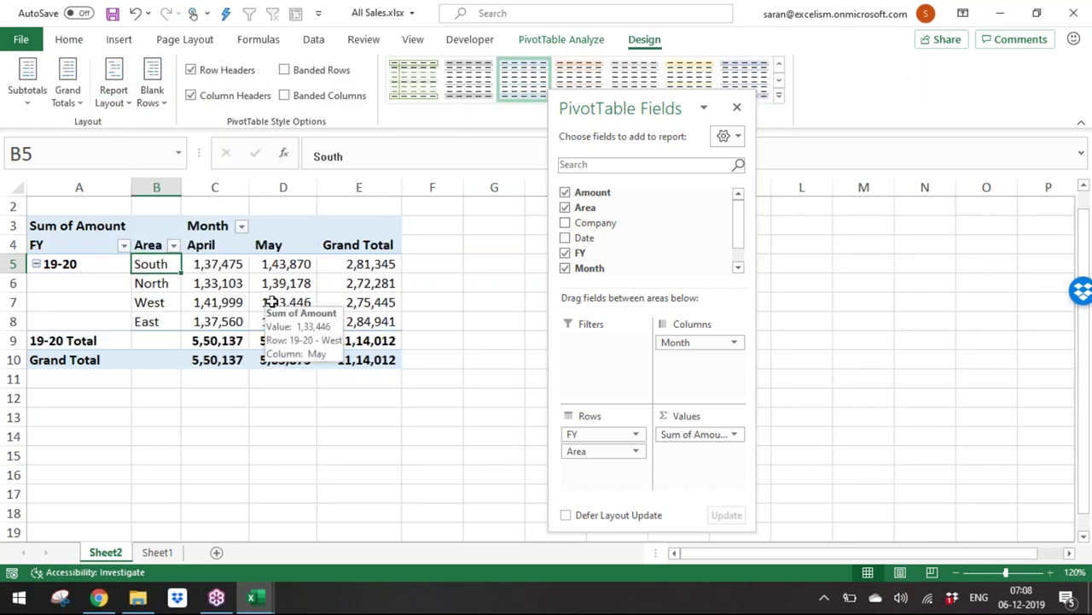
{"action": "key", "text": "ctrl+s"}
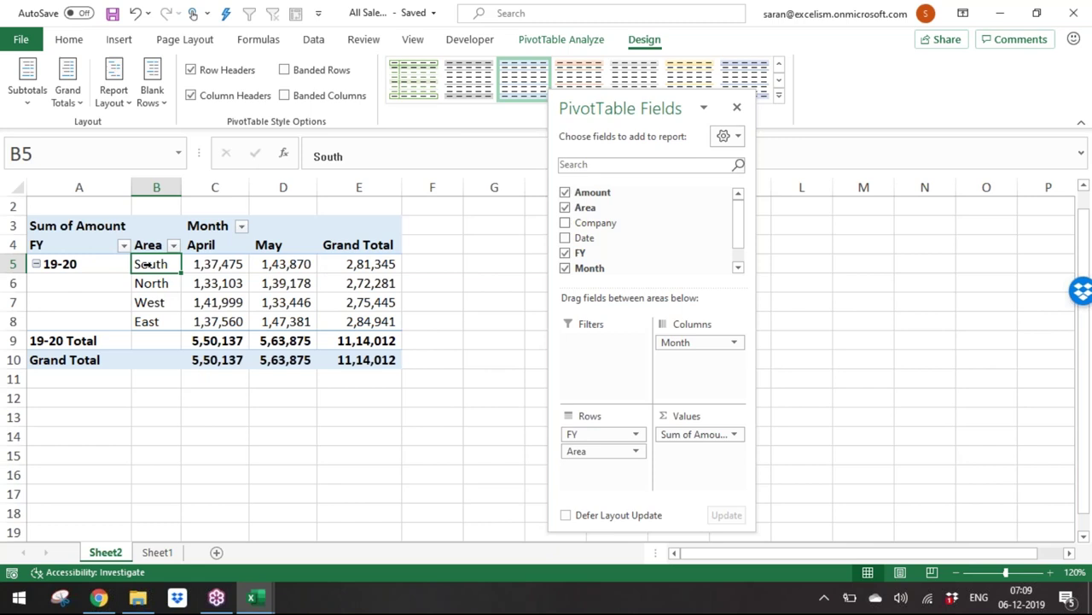
{"action": "left_click", "coordinate": [203, 266]}
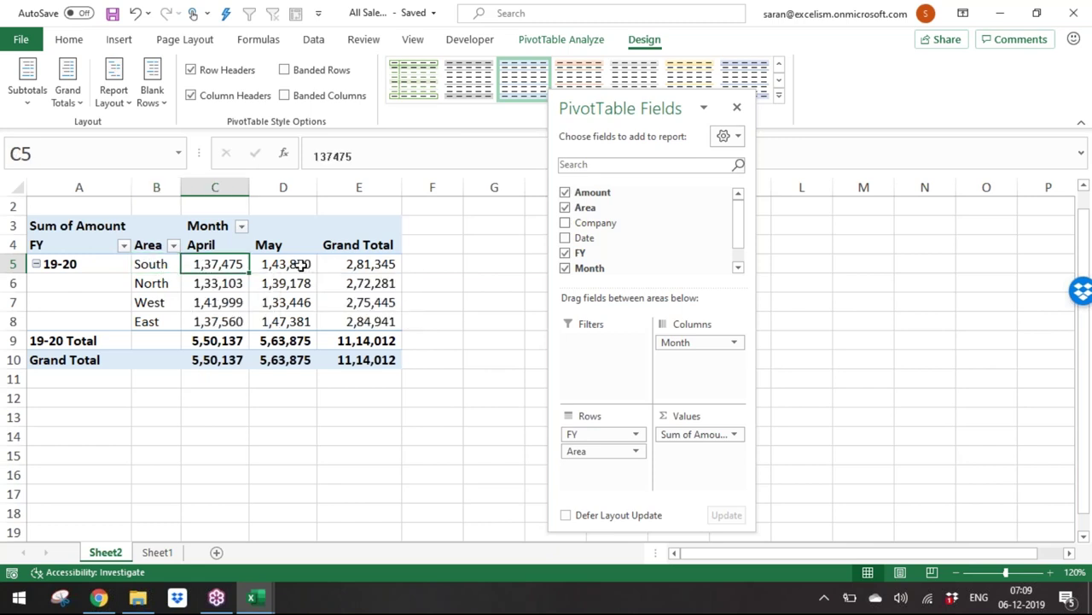
{"action": "left_click", "coordinate": [302, 265]}
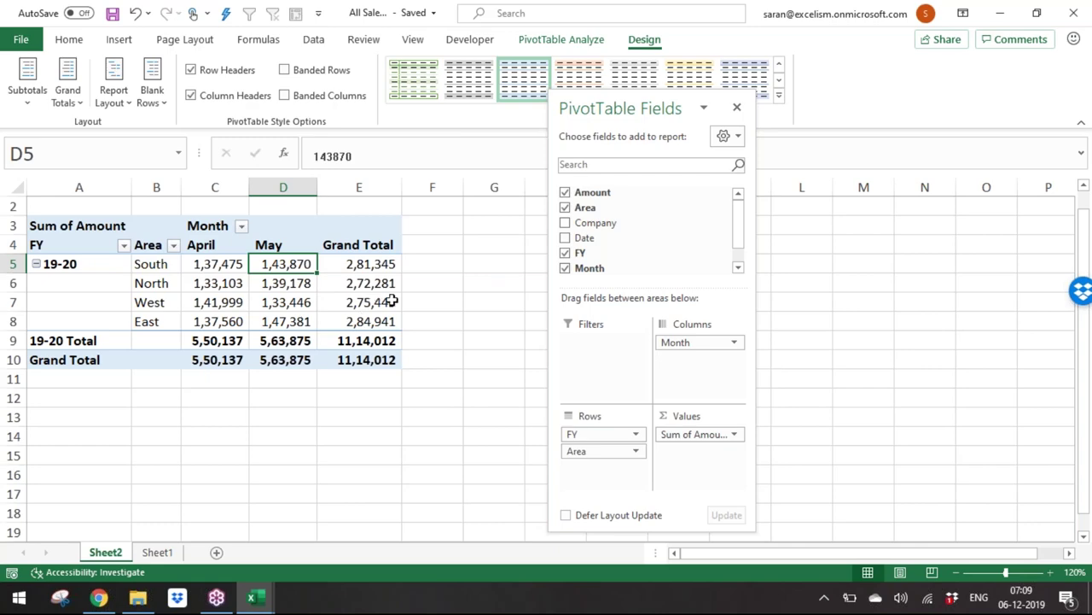
Step: Switch to File Explorer and open the Sales Data for Power Query folder
{"action": "mouse_move", "coordinate": [392, 301]}
{"action": "key", "text": "alt+Tab"}
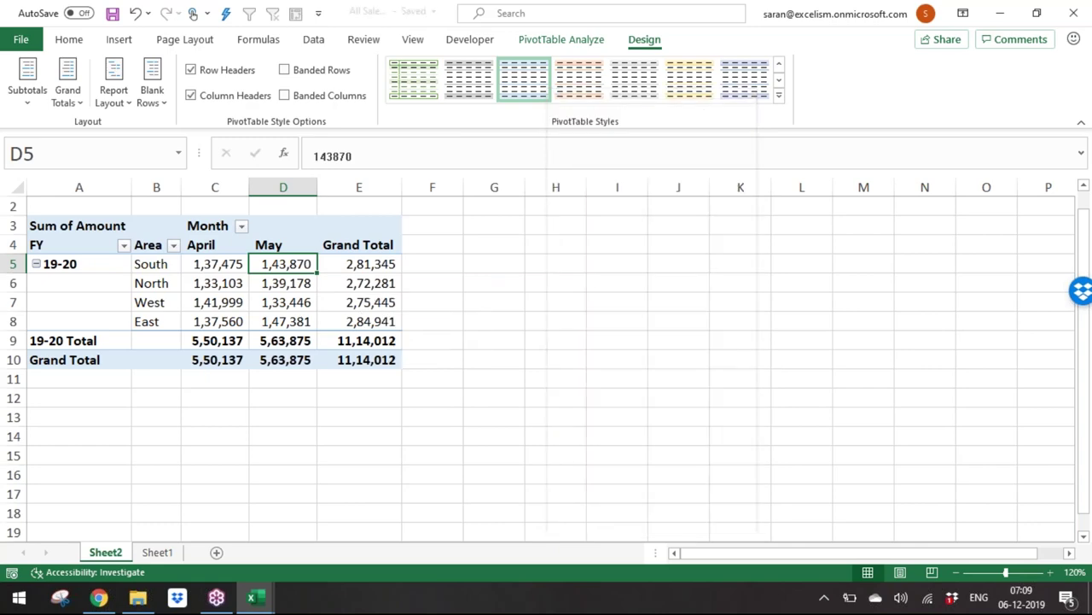
{"action": "key", "text": "alt+Tab"}
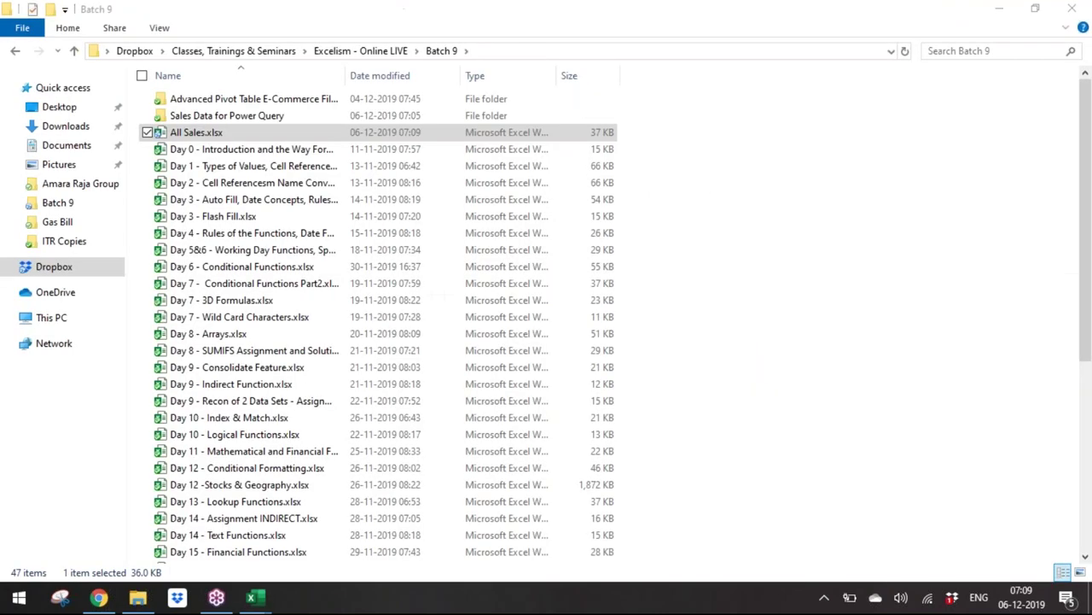
{"action": "double_click", "coordinate": [333, 120]}
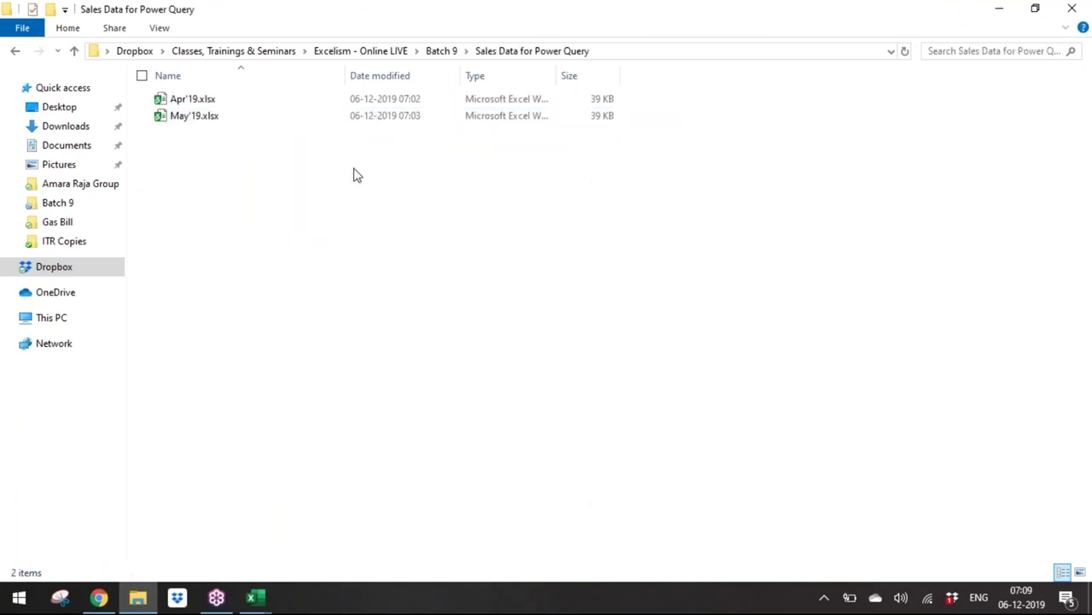
Step: Duplicate May'19.xlsx, rename the copy Jun'19.xlsx and open it
{"action": "left_click", "coordinate": [318, 117]}
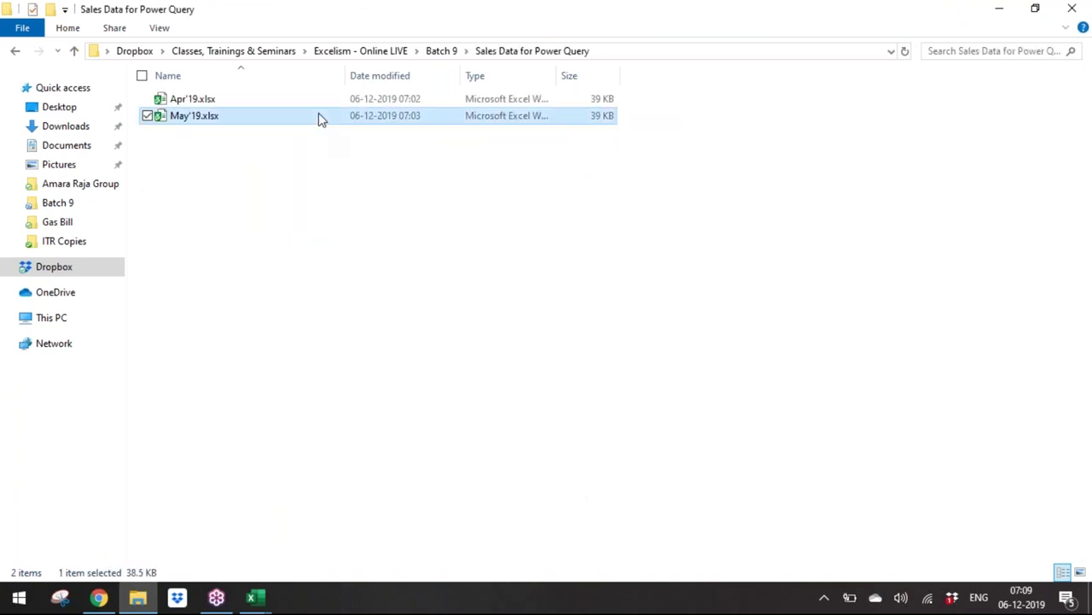
{"action": "key", "text": "ctrl+c"}
{"action": "key", "text": "ctrl+v"}
{"action": "key", "text": "F2"}
{"action": "type", "text": "Jun'19"}
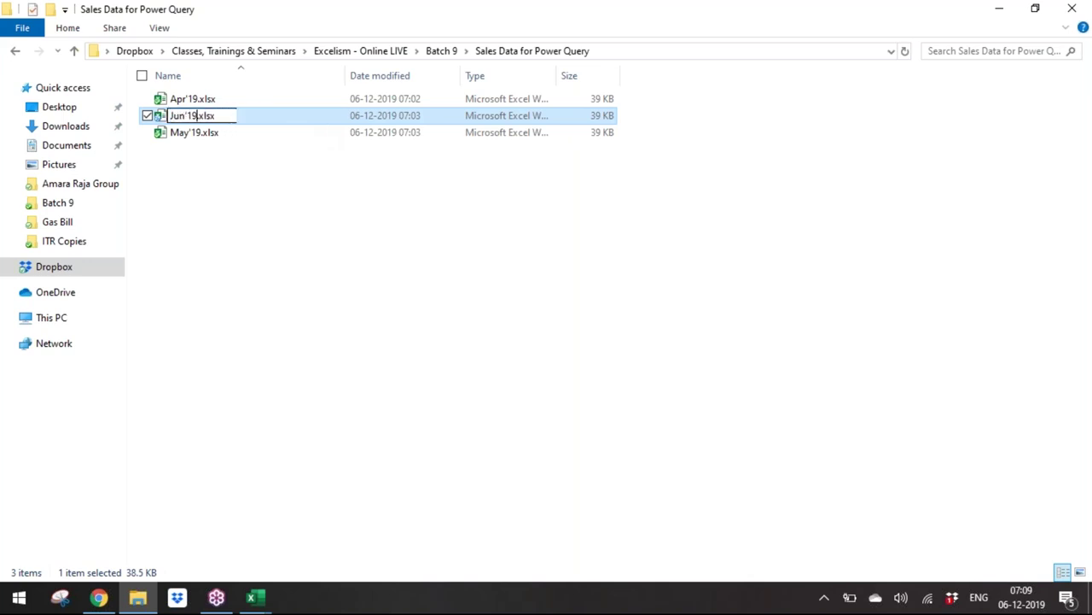
{"action": "key", "text": "Return"}
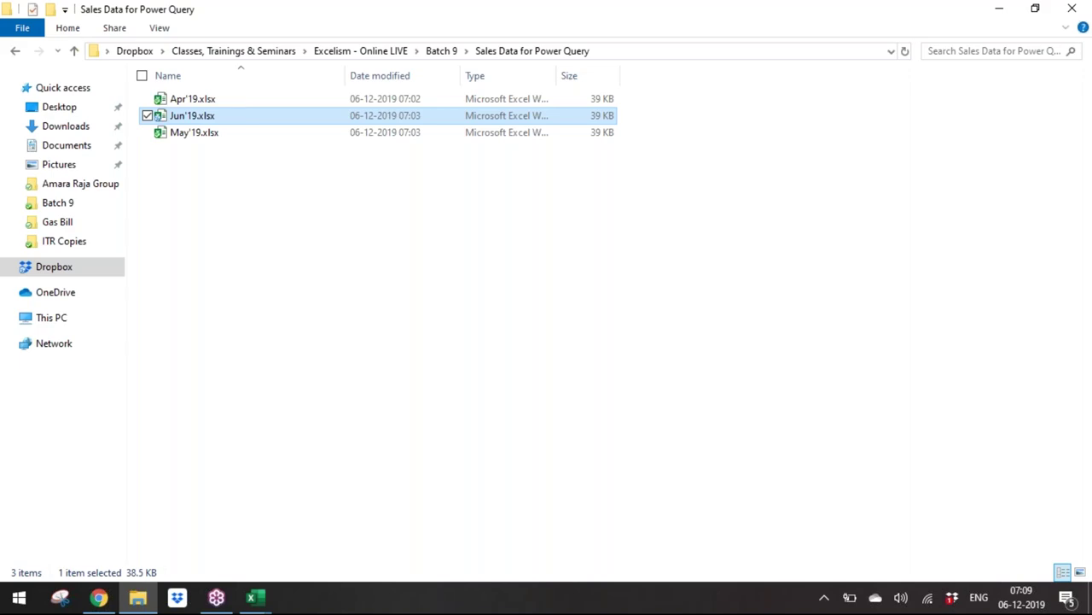
{"action": "key", "text": "alt+Tab"}
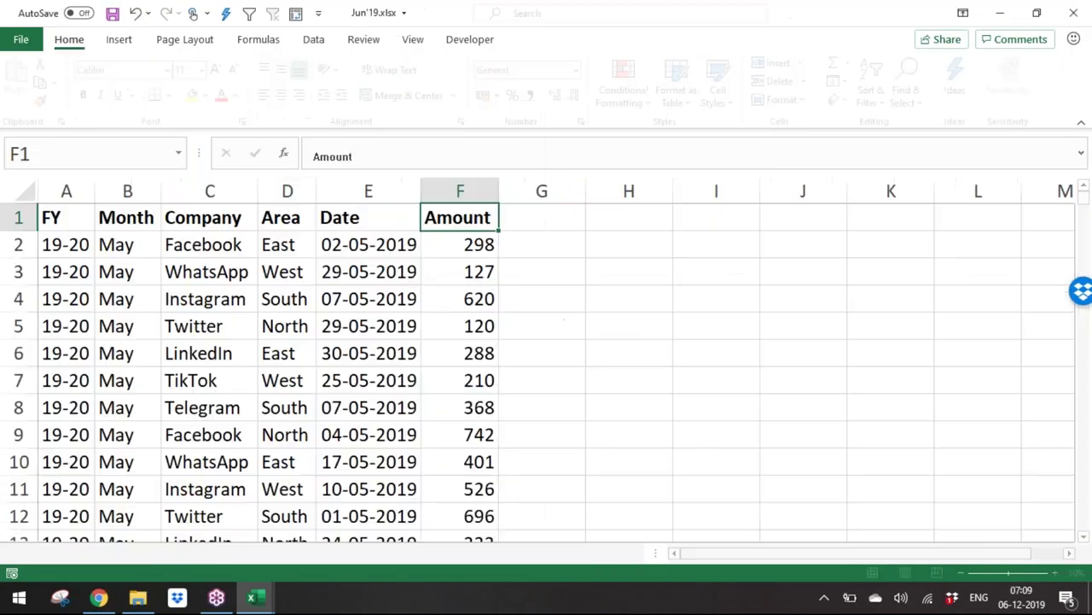
Step: Fill the Month column B2:B1001 with Jun
{"action": "left_click", "coordinate": [152, 244]}
{"action": "key", "text": "ctrl+shift+Down"}
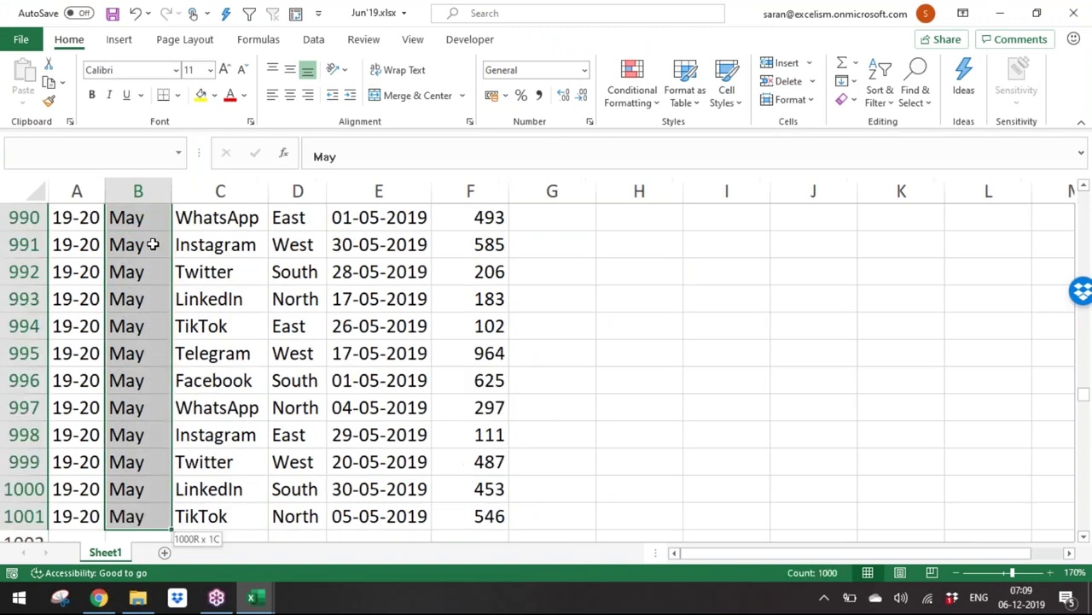
{"action": "key", "text": "ctrl+BackSpace"}
{"action": "type", "text": "Jun"}
{"action": "key", "text": "ctrl+Return"}
{"action": "scroll", "coordinate": [152, 244], "scroll_direction": "up", "scroll_amount": 1}
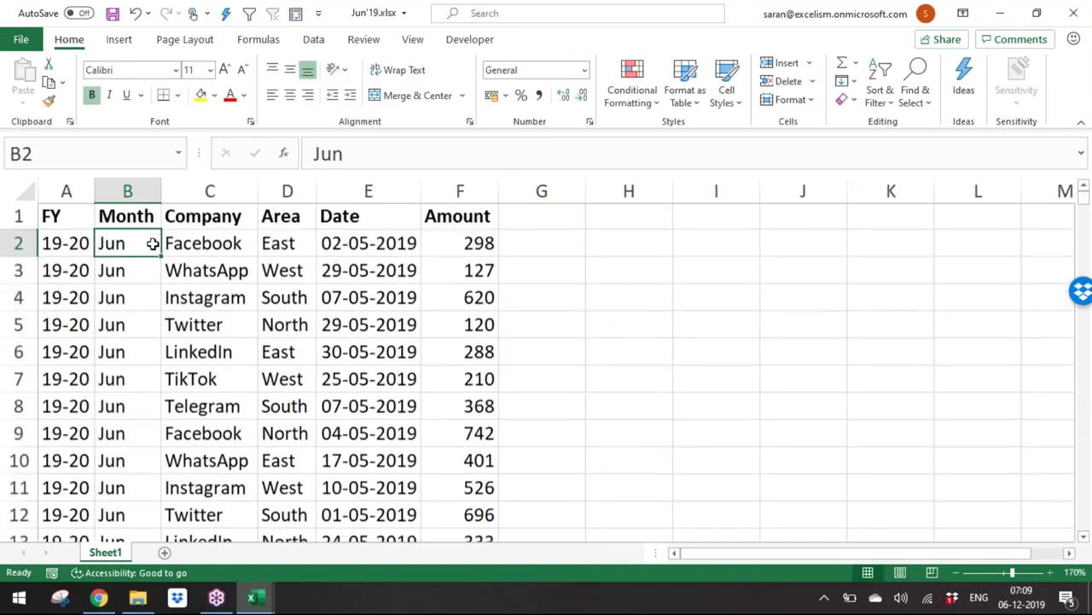
Step: Fill the Date column E2:E1001 with =RANDBETWEEN(DATE(2019,6,1),DATE(2019,6,30))
{"action": "key", "text": "Right"}
{"action": "key", "text": "Right"}
{"action": "key", "text": "Right"}
{"action": "key", "text": "ctrl+shift+Down"}
{"action": "key", "text": "ctrl+BackSpace"}
{"action": "type", "text": "=ra"}
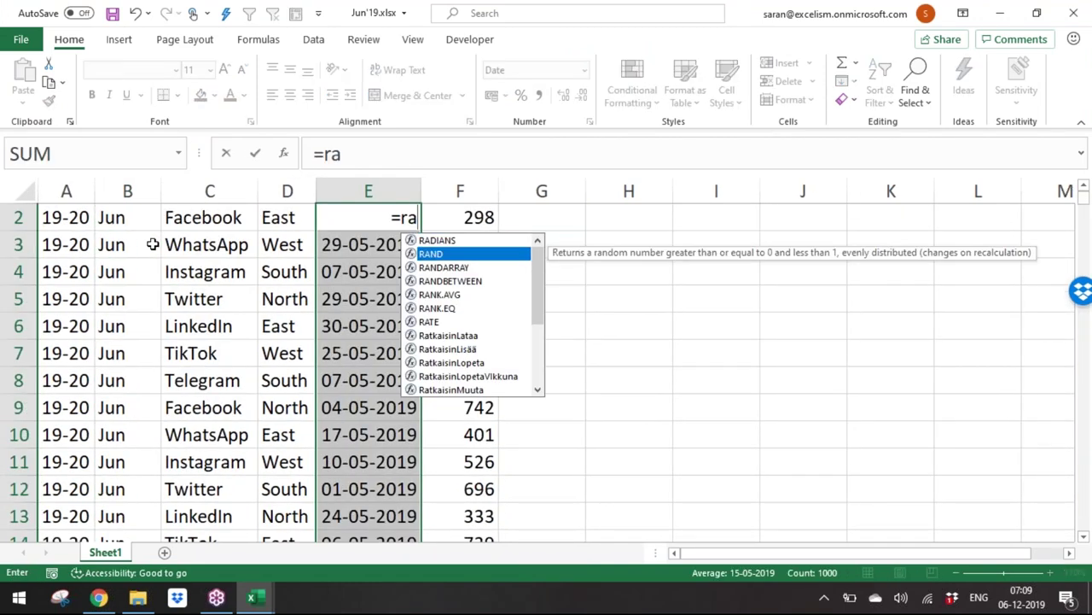
{"action": "type", "text": "da"}
{"action": "key", "text": "BackSpace"}
{"action": "key", "text": "BackSpace"}
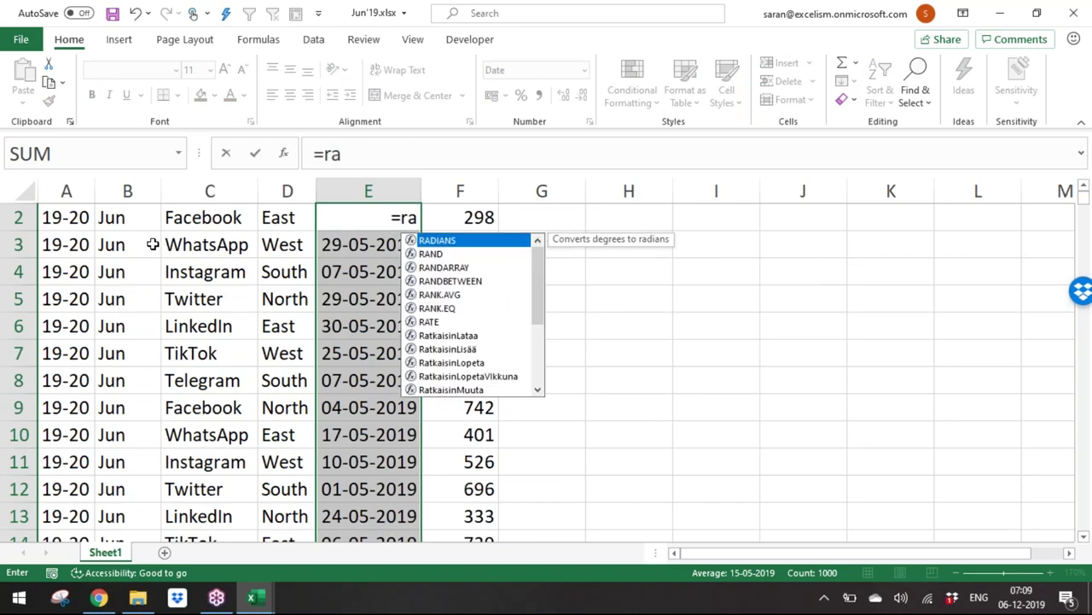
{"action": "key", "text": "Right"}
{"action": "key", "text": "Right"}
{"action": "key", "text": "Right"}
{"action": "key", "text": "Left"}
{"action": "key", "text": "Left"}
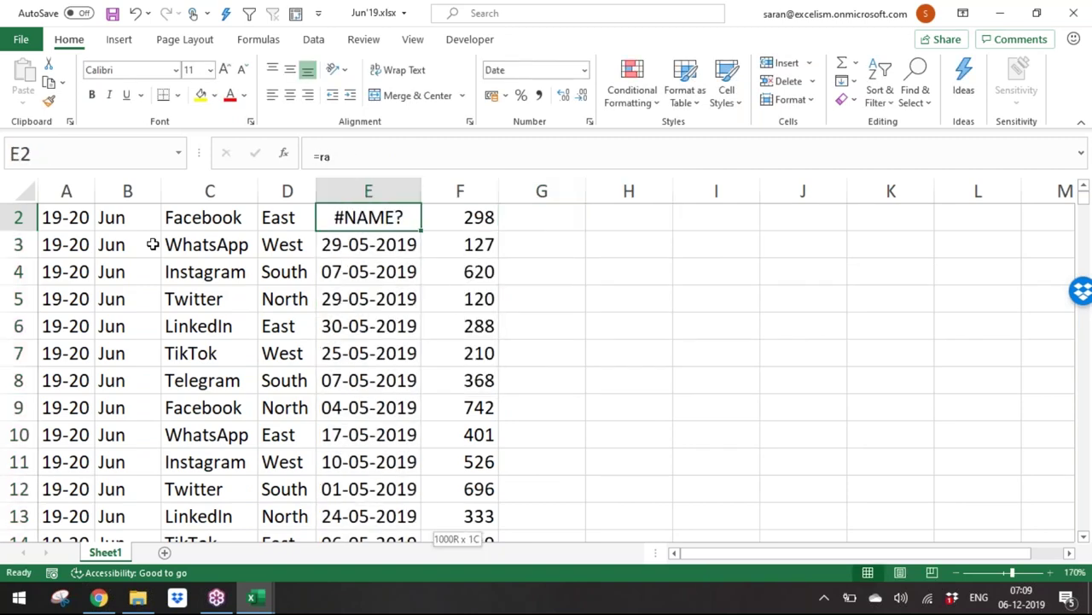
{"action": "key", "text": "ctrl+shift+Down"}
{"action": "key", "text": "ctrl+BackSpace"}
{"action": "type", "text": "=ra"}
{"action": "key", "text": "Down"}
{"action": "key", "text": "Down"}
{"action": "key", "text": "Down"}
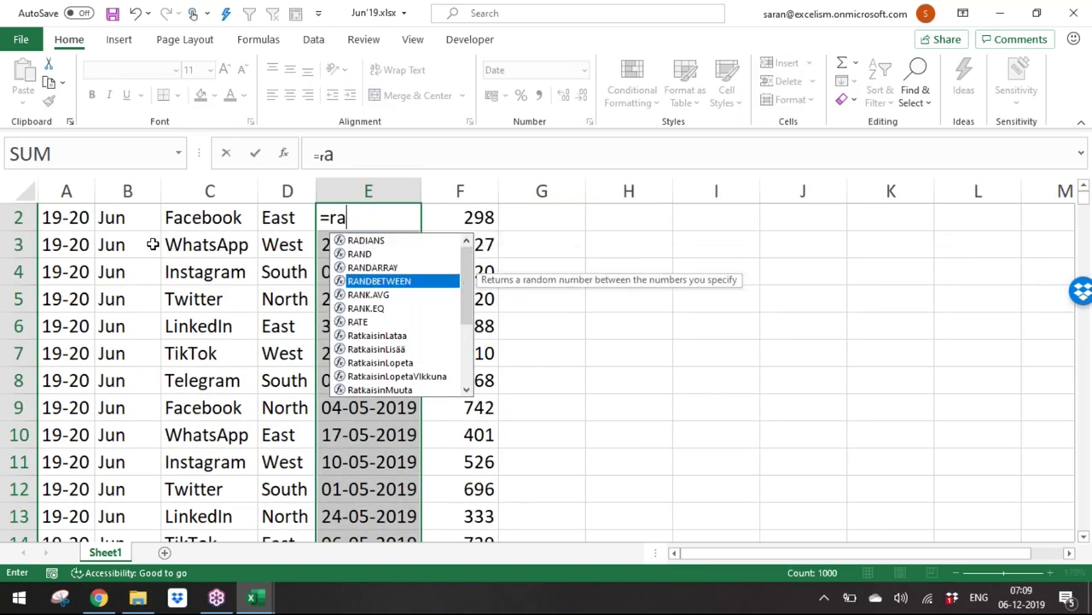
{"action": "key", "text": "Tab"}
{"action": "type", "text": "da"}
{"action": "key", "text": "Tab"}
{"action": "type", "text": "2010"}
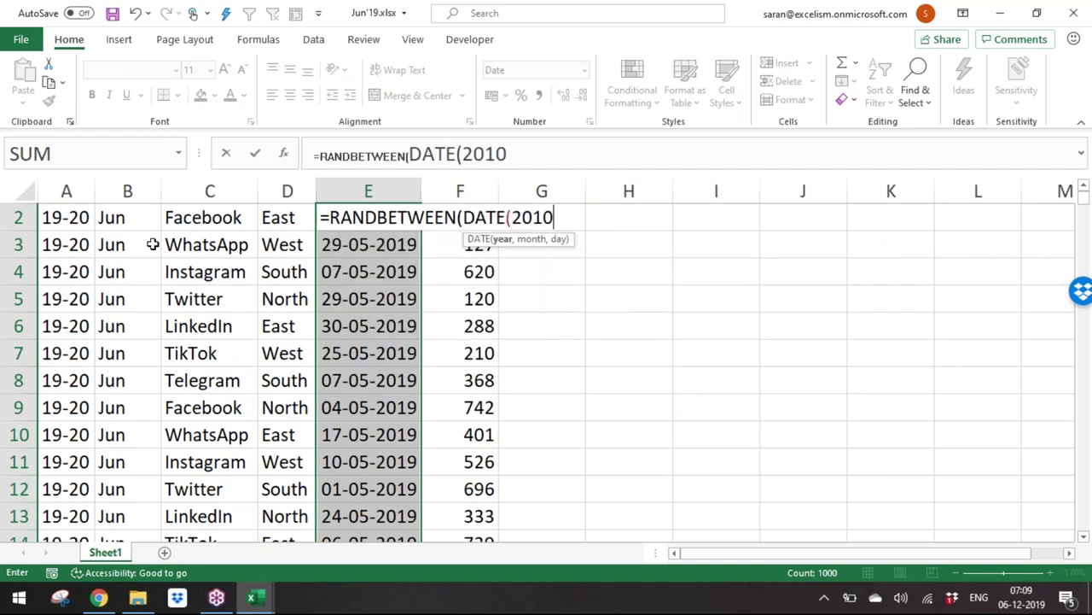
{"action": "key", "text": "BackSpace"}
{"action": "type", "text": "9,6,1"}
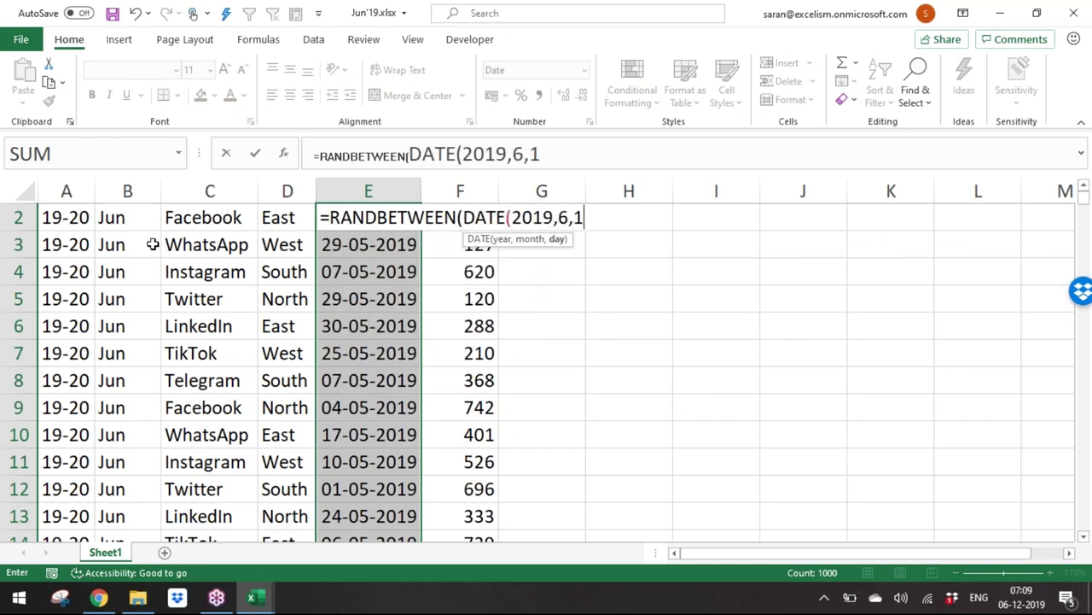
{"action": "type", "text": "),da"}
{"action": "key", "text": "Tab"}
{"action": "type", "text": "2019,6,30))"}
{"action": "key", "text": "ctrl+Return"}
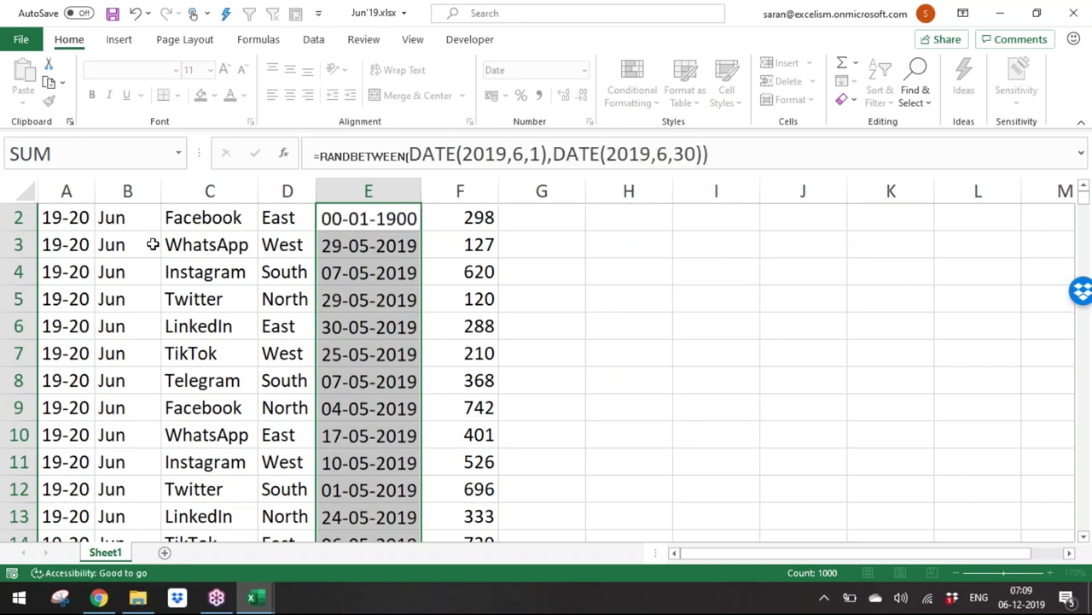
Step: Convert the generated June dates to fixed values with Paste Special Values
{"action": "key", "text": "ctrl+c"}
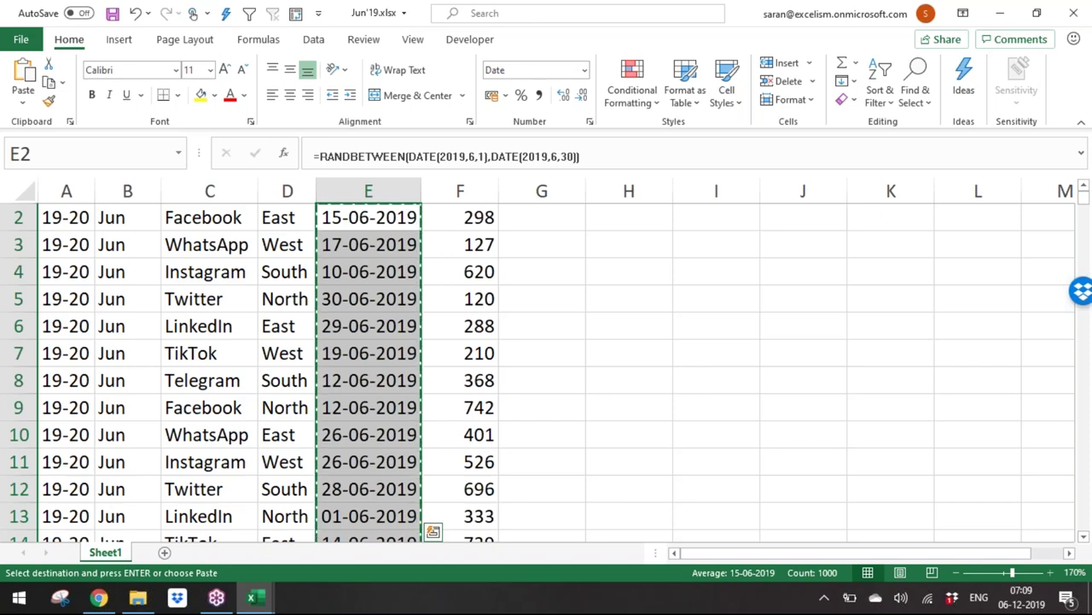
{"action": "key", "text": "ctrl+alt+v"}
{"action": "key", "text": "v"}
{"action": "key", "text": "Return"}
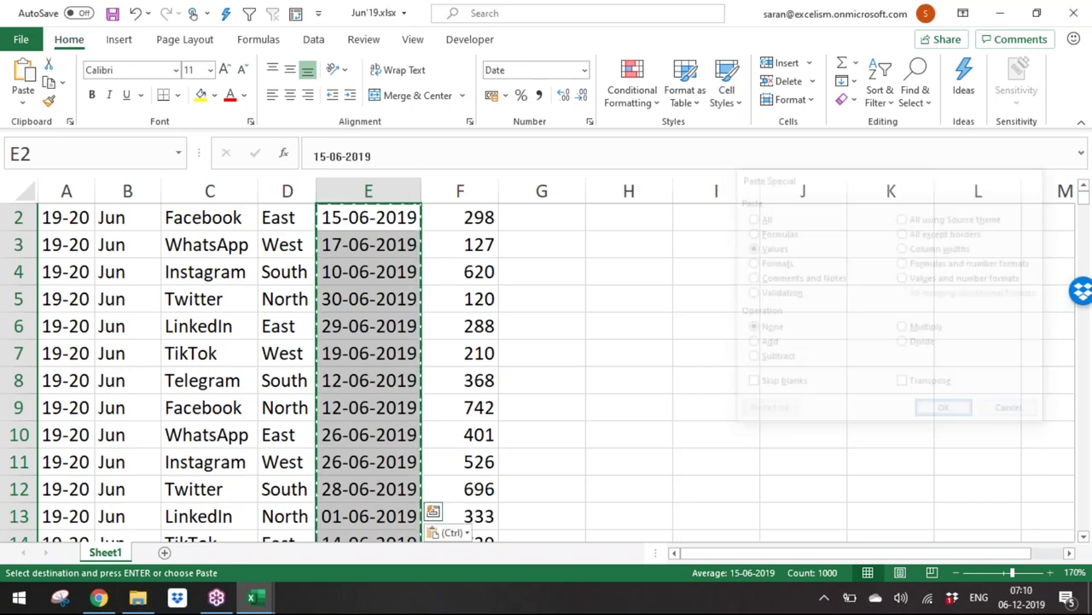
Step: Fill the Amount column F2:F1001 with =RANDBETWEEN(500,1500)
{"action": "key", "text": "Right"}
{"action": "key", "text": "ctrl+shift+Down"}
{"action": "key", "text": "ctrl+BackSpace"}
{"action": "type", "text": "=ra"}
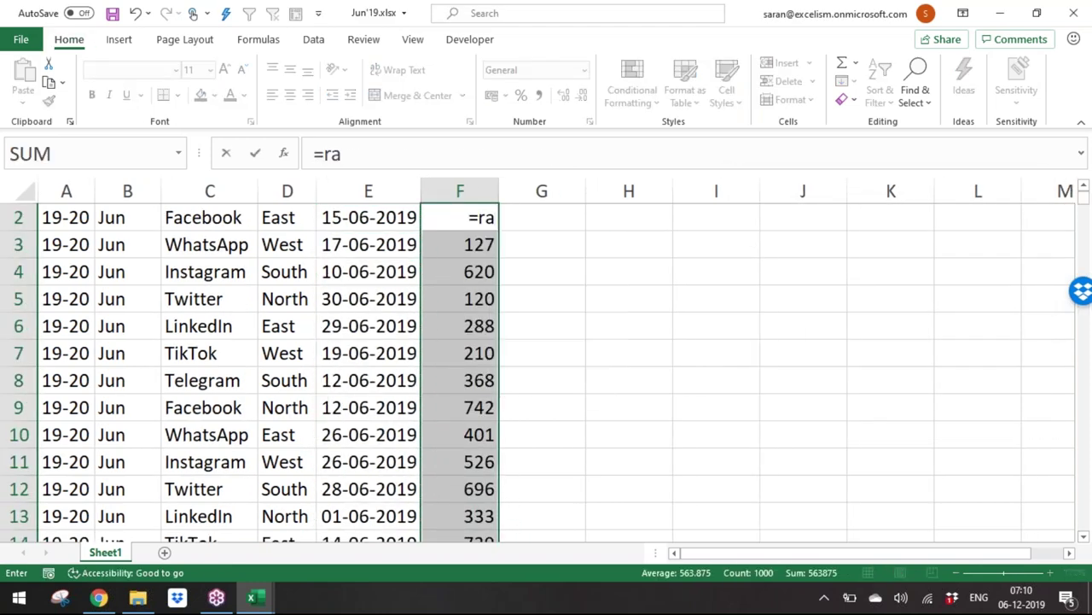
{"action": "type", "text": "nd"}
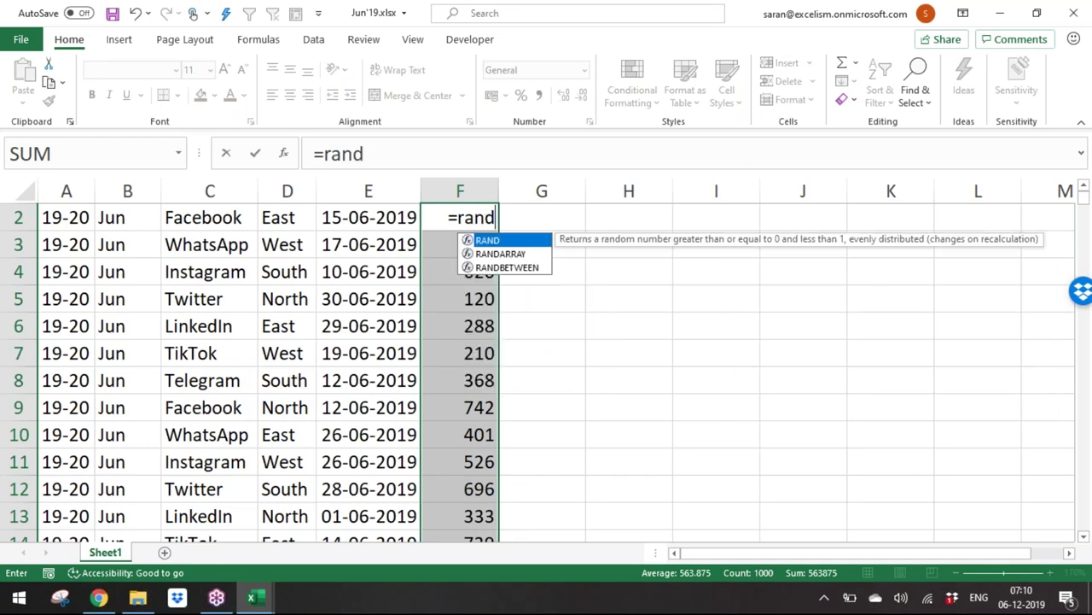
{"action": "key", "text": "Right"}
{"action": "key", "text": "Left"}
{"action": "key", "text": "ctrl+shift+Down"}
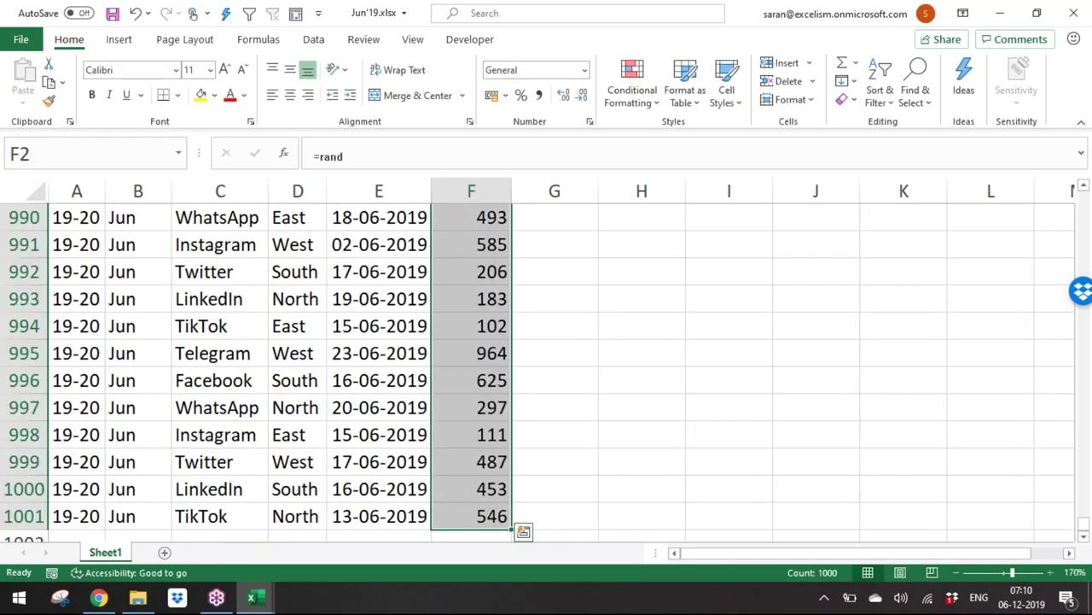
{"action": "key", "text": "ctrl+BackSpace"}
{"action": "type", "text": "=ra"}
{"action": "key", "text": "Down"}
{"action": "key", "text": "Down"}
{"action": "key", "text": "Down"}
{"action": "key", "text": "Tab"}
{"action": "type", "text": "5"}
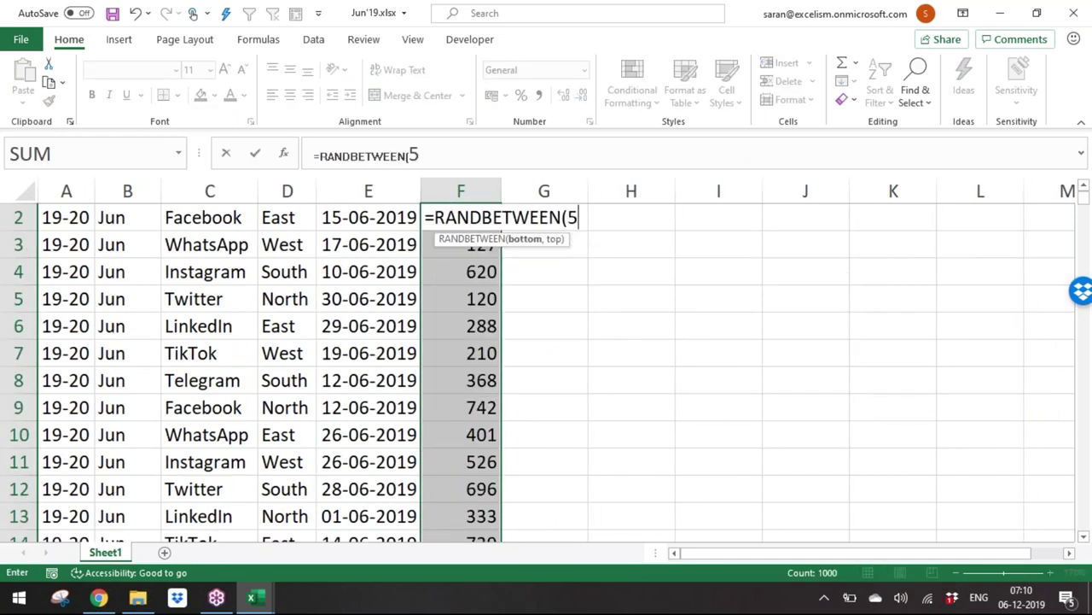
{"action": "type", "text": "00,1500)"}
{"action": "key", "text": "ctrl+Return"}
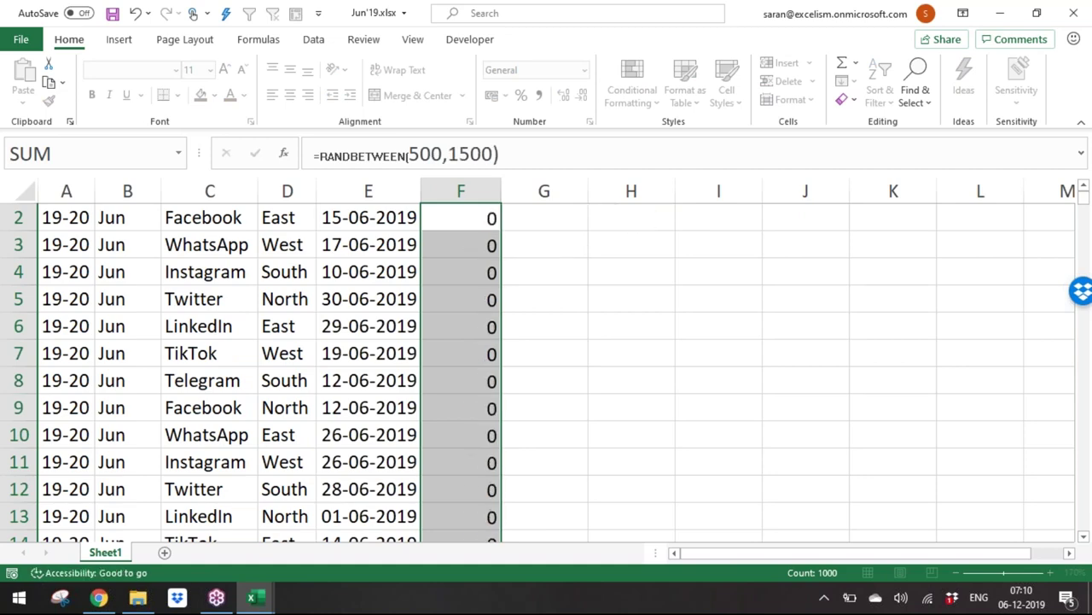
Step: Convert the random amounts to fixed values with Paste Special Values
{"action": "key", "text": "ctrl+c"}
{"action": "key", "text": "ctrl+alt+v"}
{"action": "key", "text": "v"}
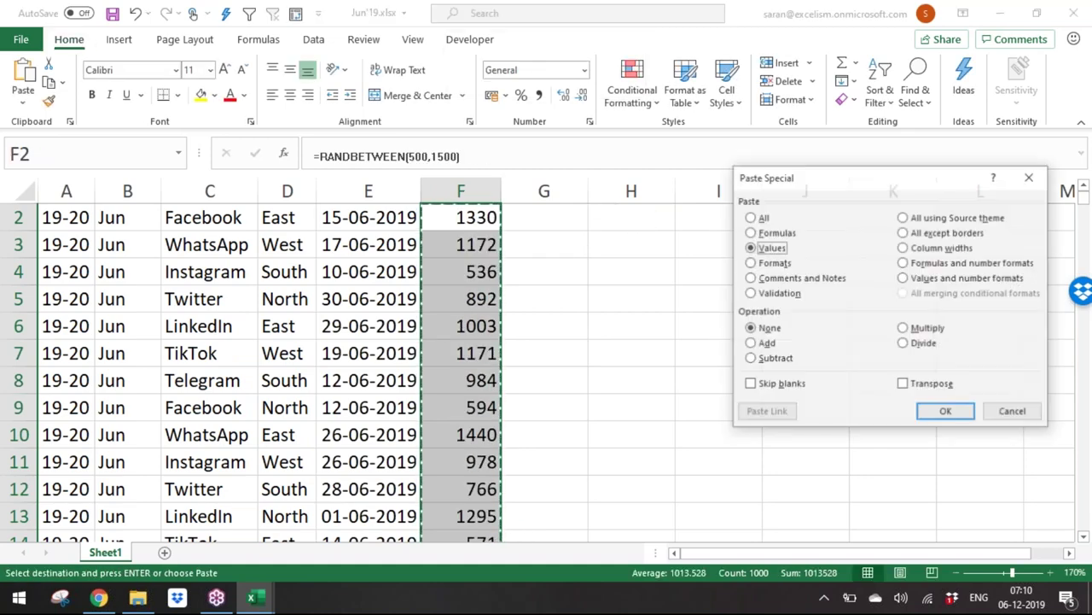
{"action": "key", "text": "Return"}
Step: Save and close Jun'19.xlsx
{"action": "key", "text": "Escape"}
{"action": "key", "text": "ctrl+Up"}
{"action": "key", "text": "ctrl+s"}
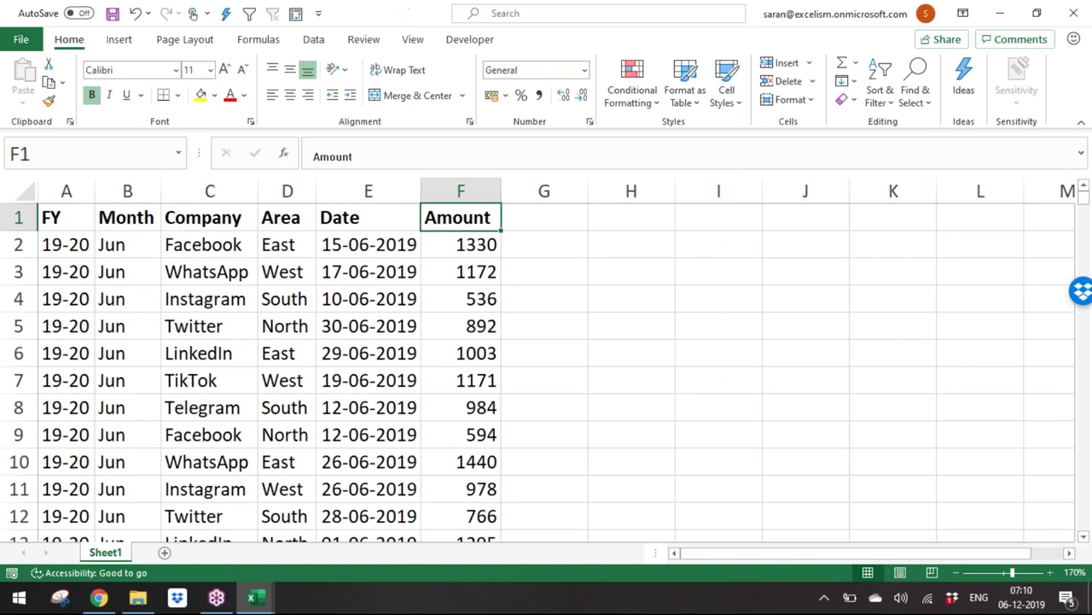
{"action": "key", "text": "ctrl+w"}
{"action": "key", "text": "alt+Tab"}
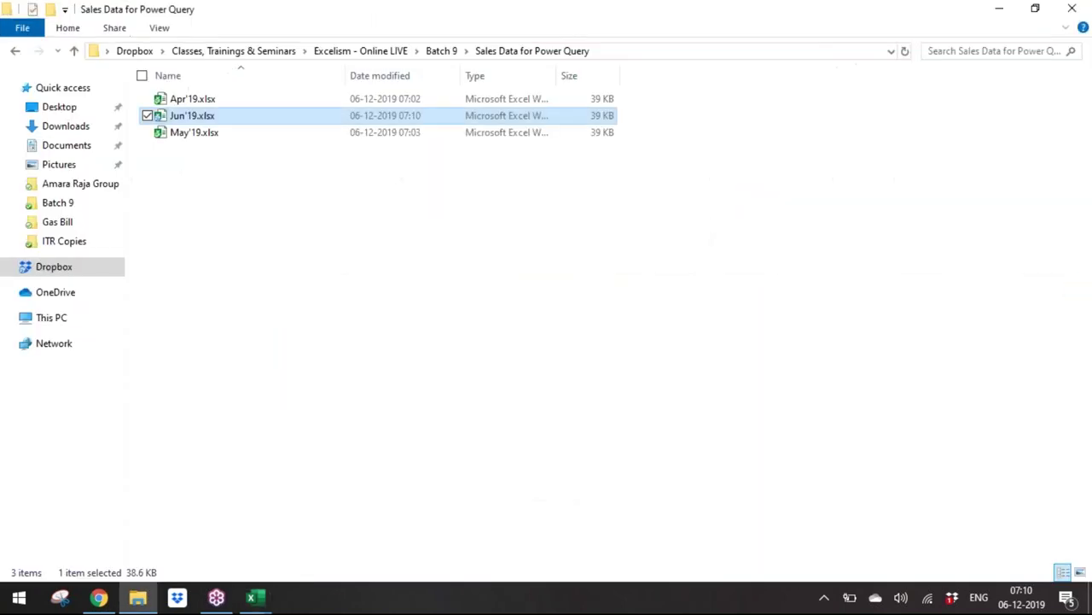
Step: Reopen Sales Data for Power Query via Batch 9 to confirm Jun'19.xlsx, then return to All Sales
{"action": "left_click", "coordinate": [441, 51]}
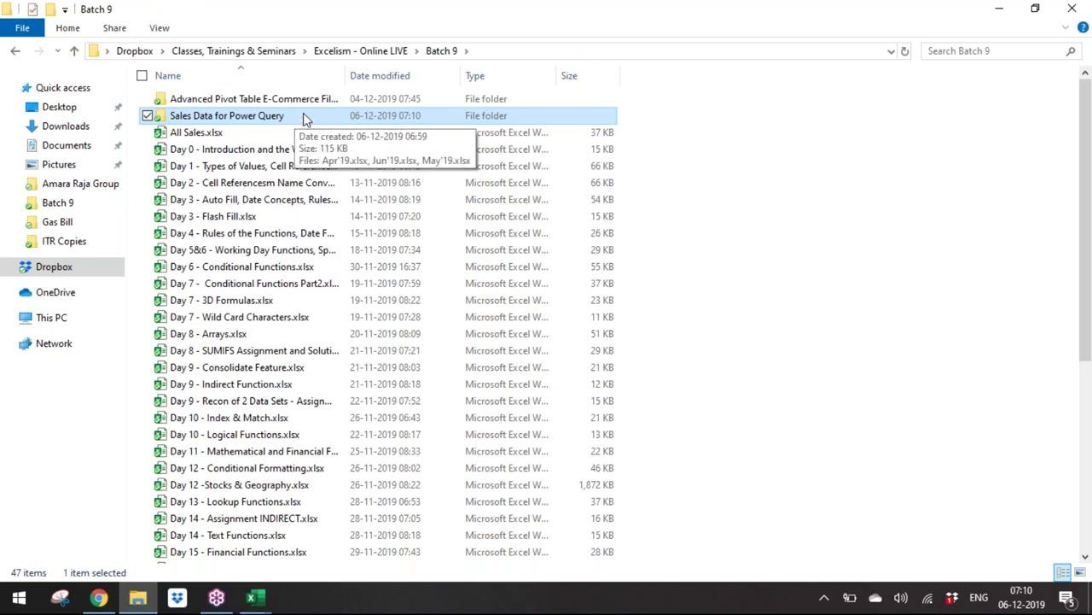
{"action": "double_click", "coordinate": [342, 117]}
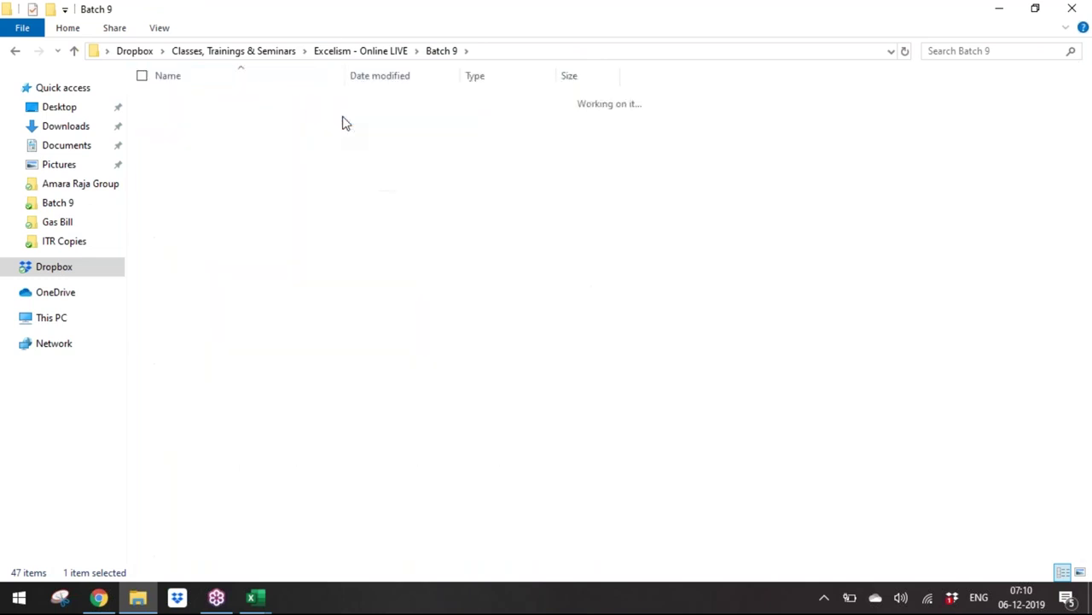
{"action": "key", "text": "alt+Tab"}
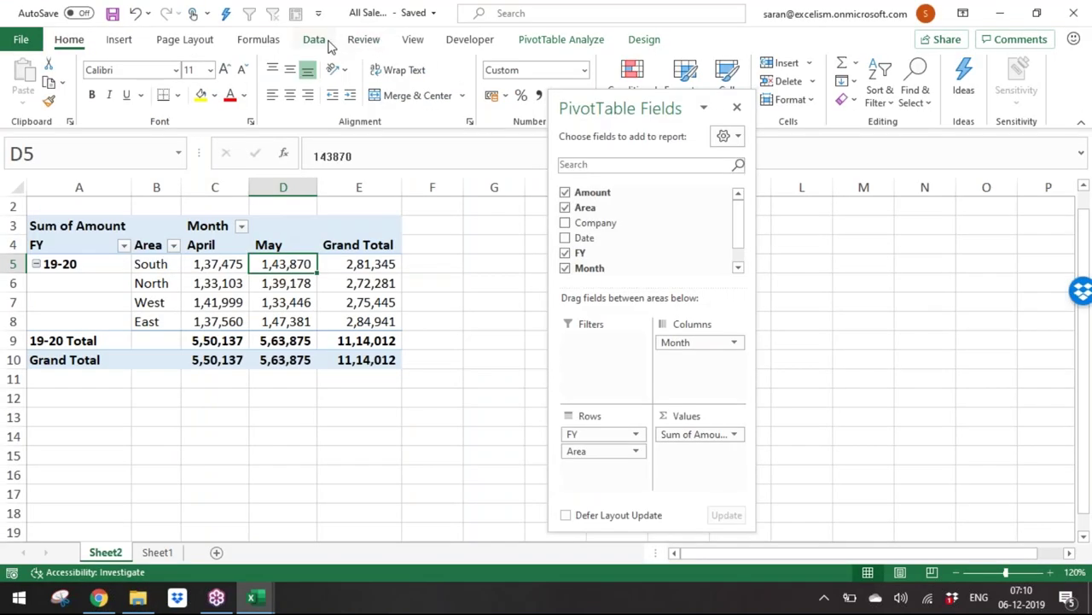
Step: Run Refresh All and check the new Jun column totalling 10,13,528
{"action": "left_click", "coordinate": [328, 45]}
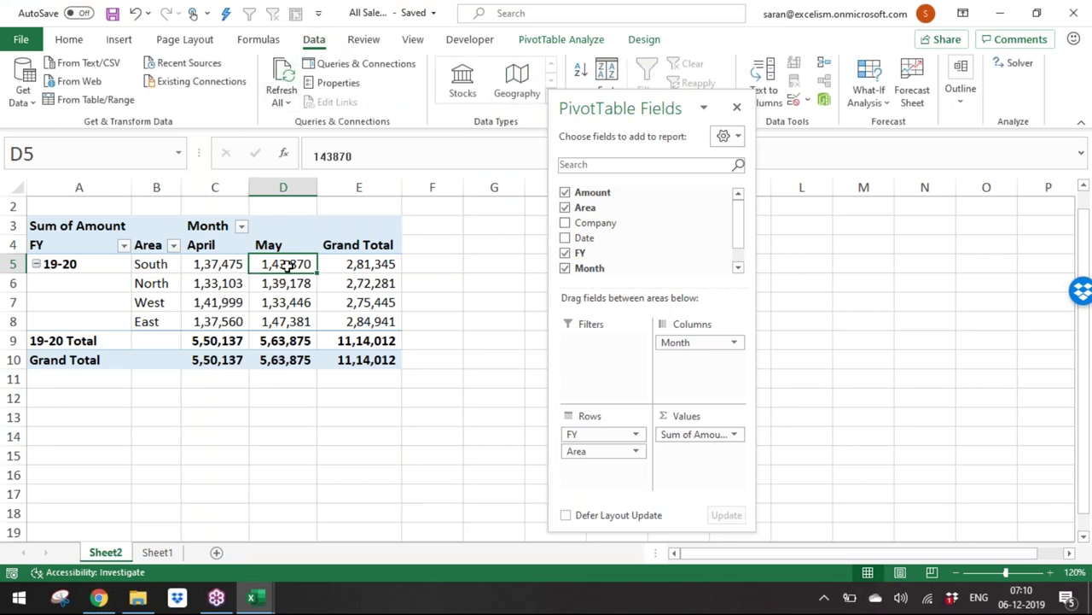
{"action": "left_click", "coordinate": [283, 81]}
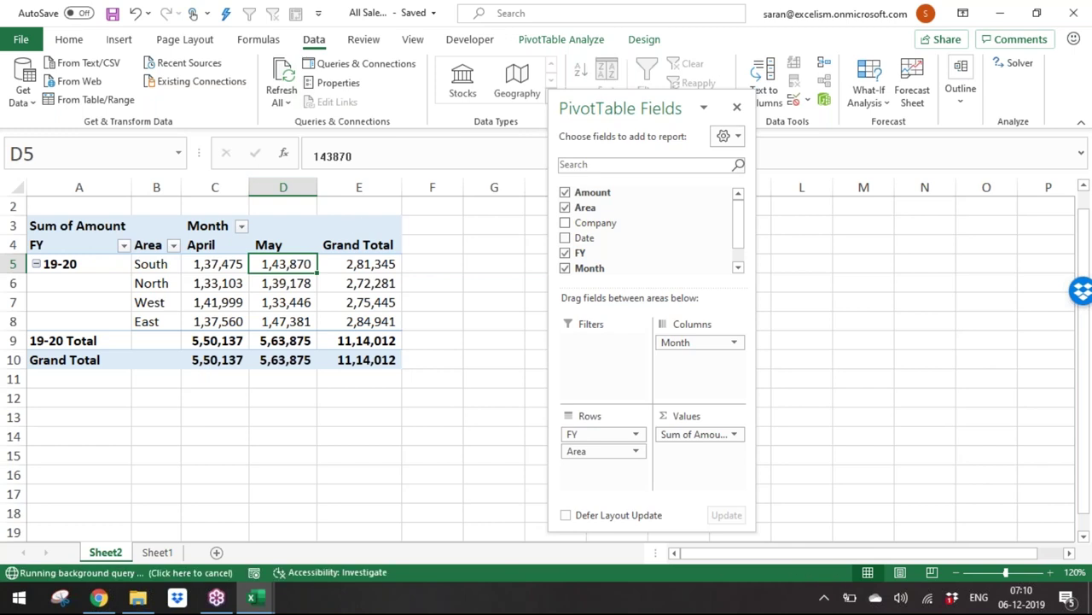
{"action": "left_click_drag", "start_coordinate": [341, 246], "coordinate": [355, 340]}
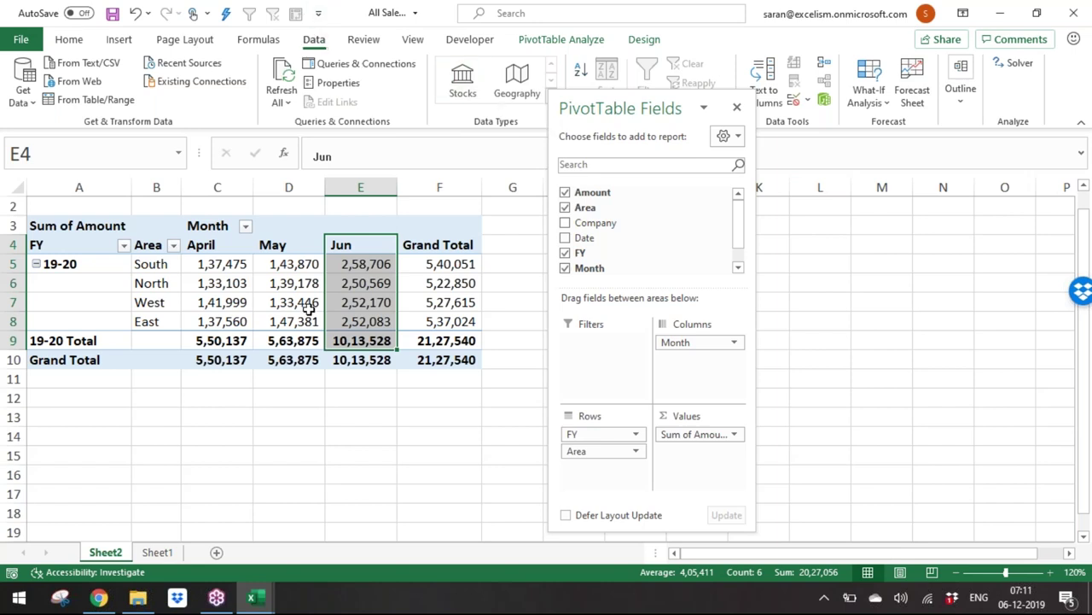
{"action": "mouse_move", "coordinate": [308, 308]}
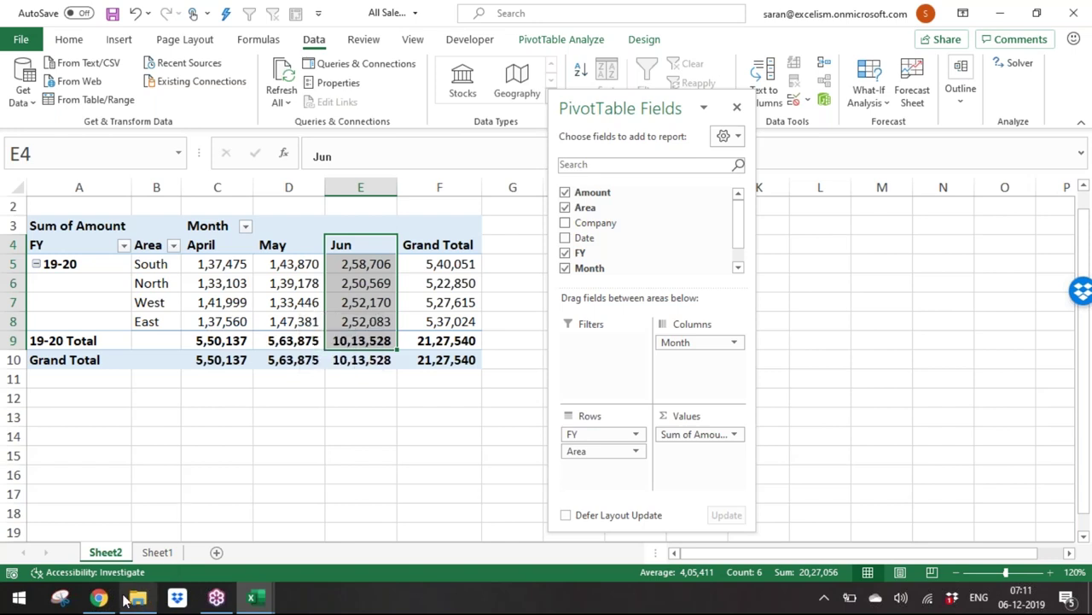
Step: Bring File Explorer forward and browse the Gas Bill, ITR Copies and TSN_Info folders
{"action": "mouse_move", "coordinate": [129, 592]}
{"action": "left_click", "coordinate": [144, 532]}
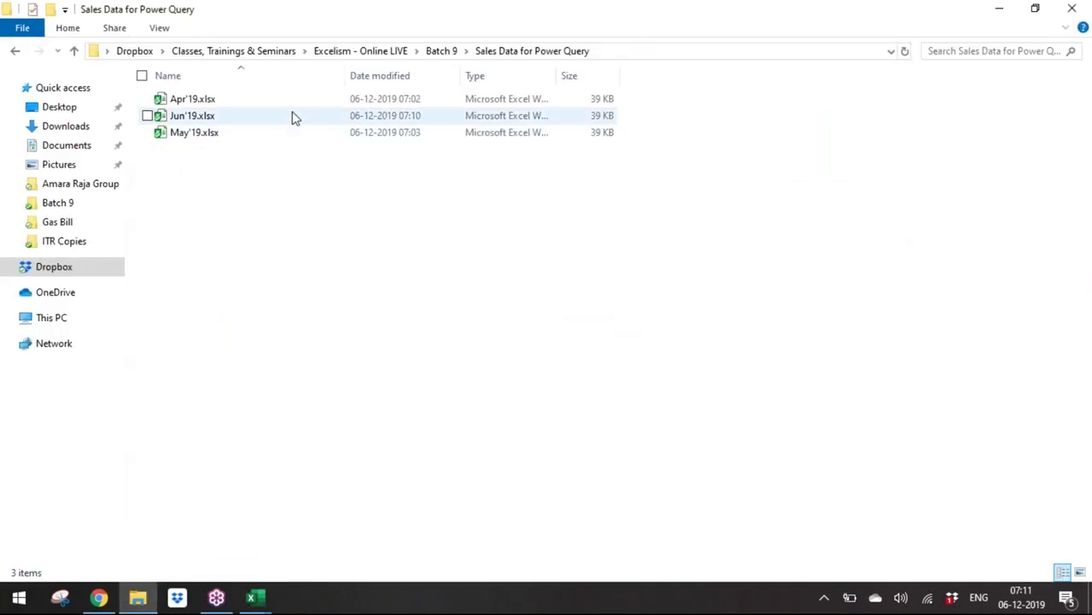
{"action": "left_click", "coordinate": [356, 52]}
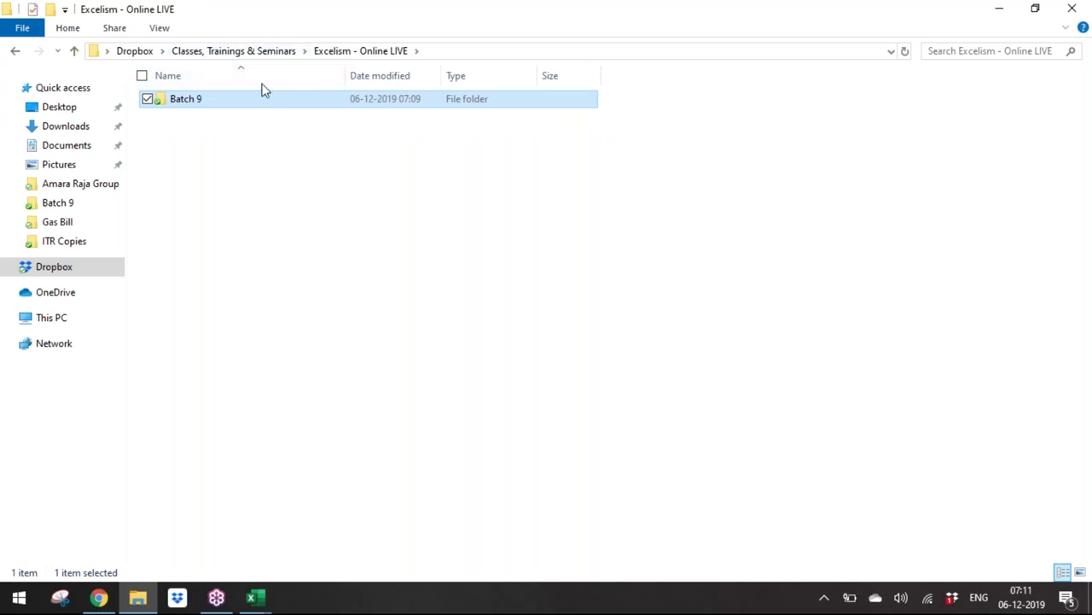
{"action": "left_click", "coordinate": [90, 223]}
{"action": "left_click", "coordinate": [69, 241]}
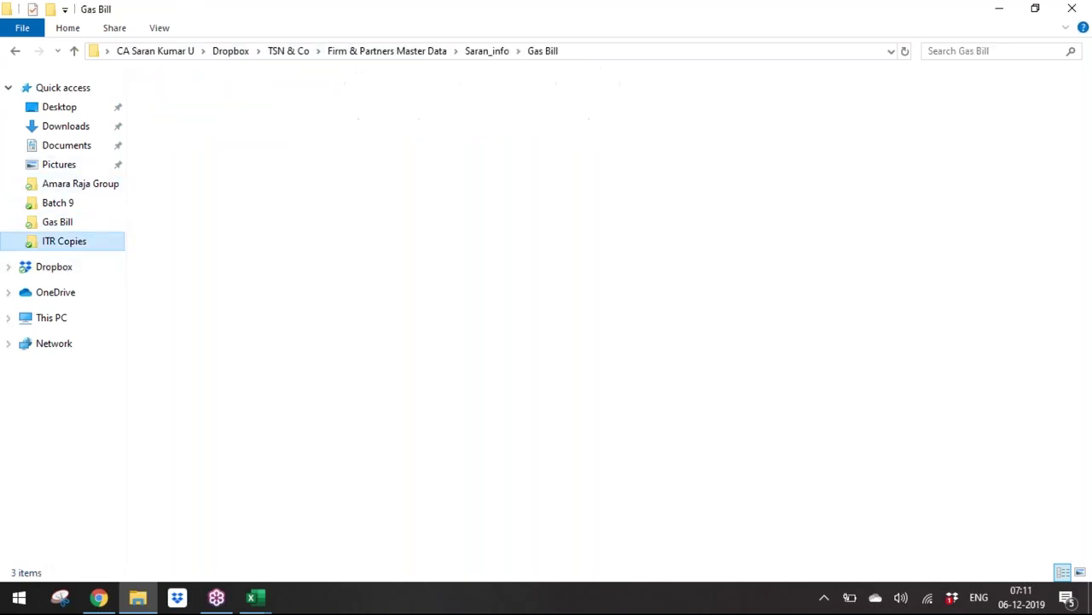
{"action": "left_click", "coordinate": [372, 53]}
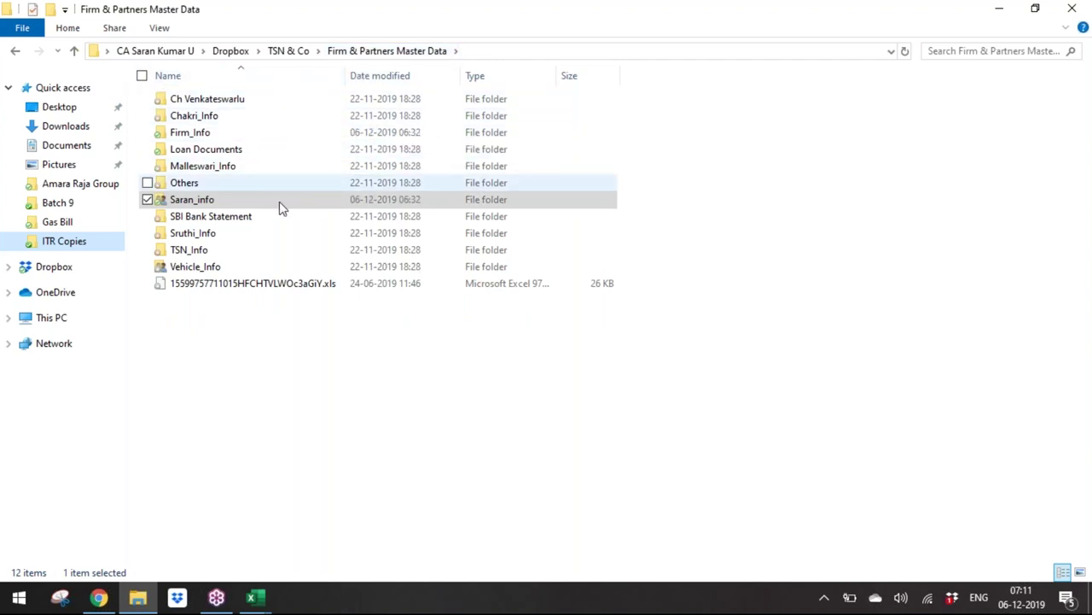
{"action": "double_click", "coordinate": [273, 250]}
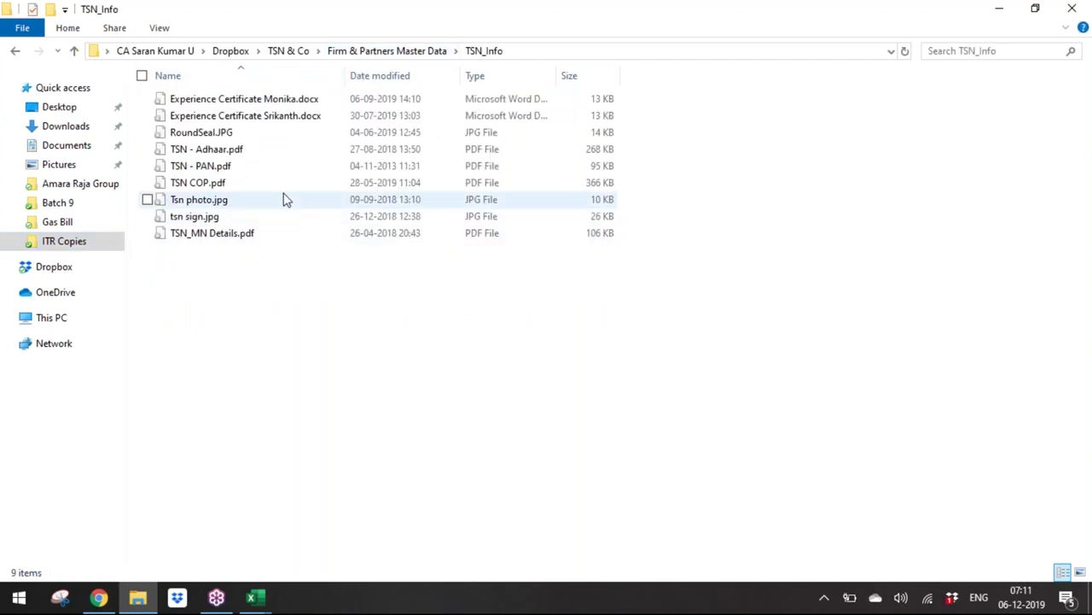
Step: Browse Dropbox > TSN & Co > Resources > Ms-Excel > Power Query Assignments and widen the Name column
{"action": "left_click", "coordinate": [232, 52]}
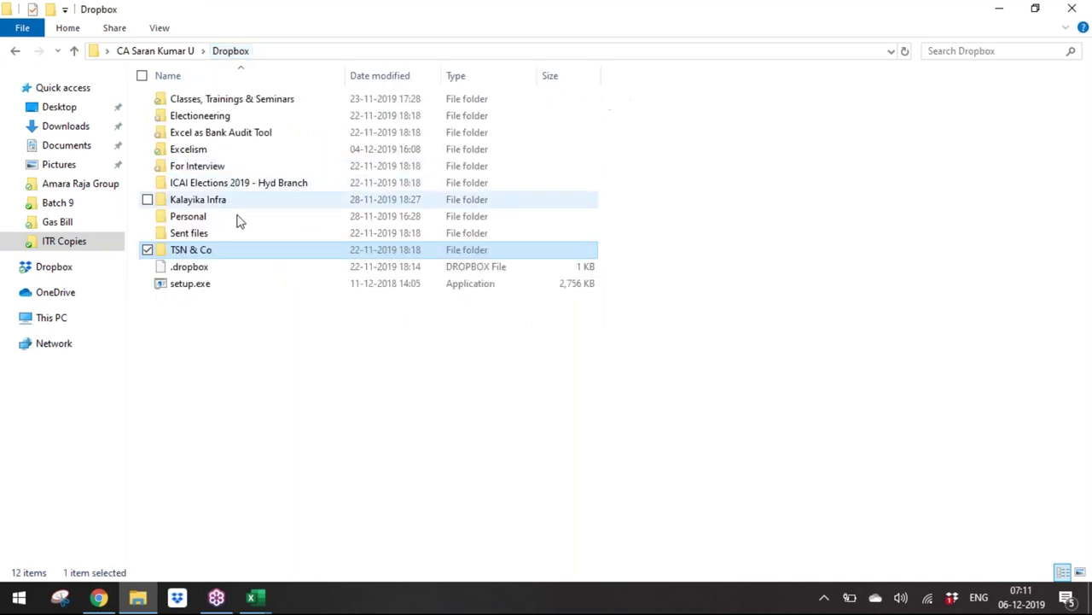
{"action": "double_click", "coordinate": [241, 256]}
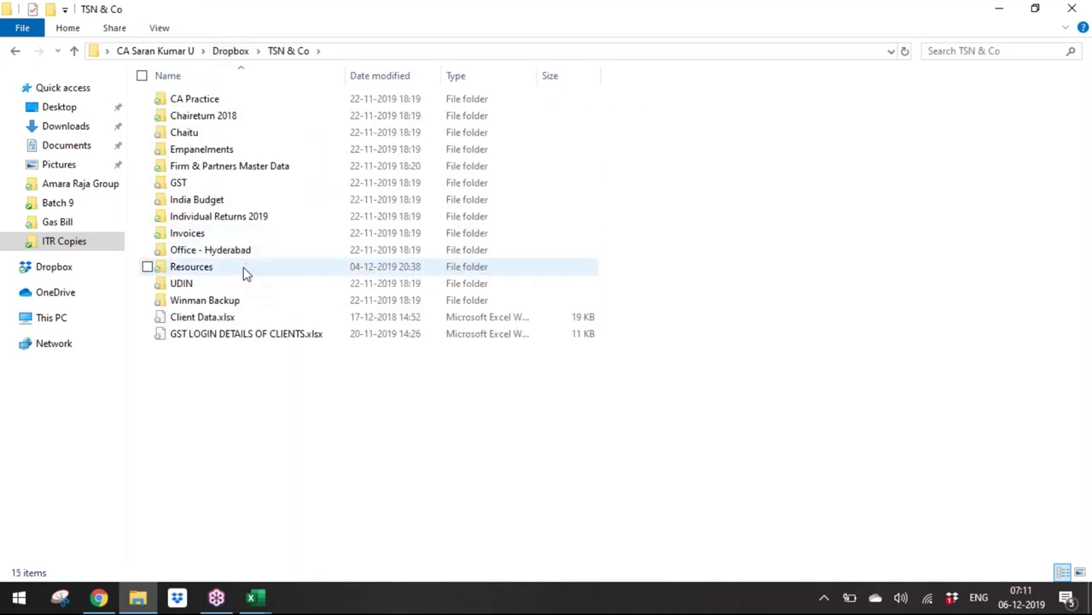
{"action": "double_click", "coordinate": [245, 271]}
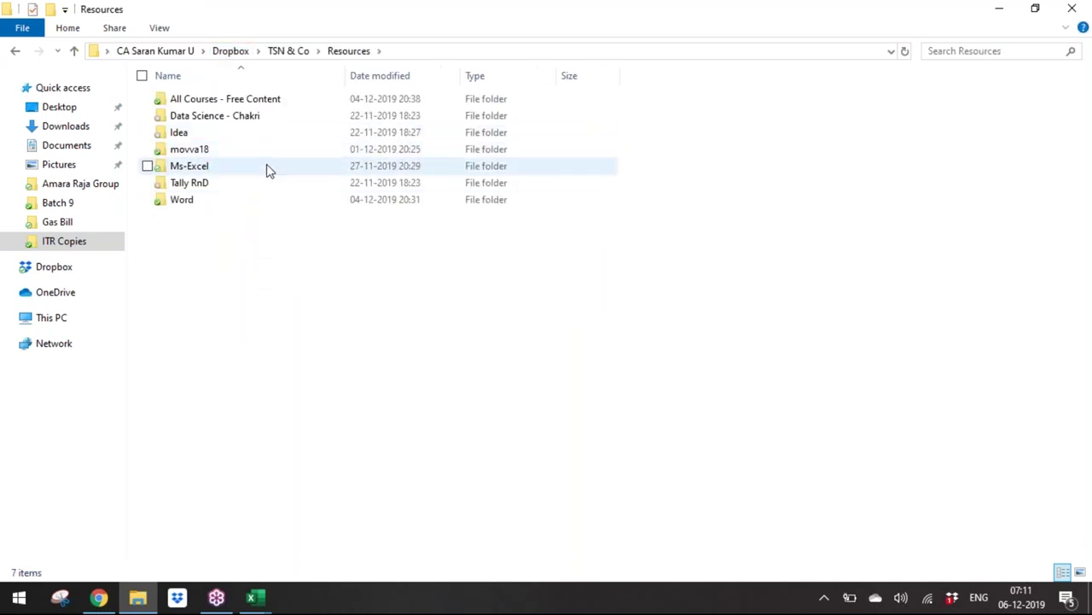
{"action": "double_click", "coordinate": [267, 171]}
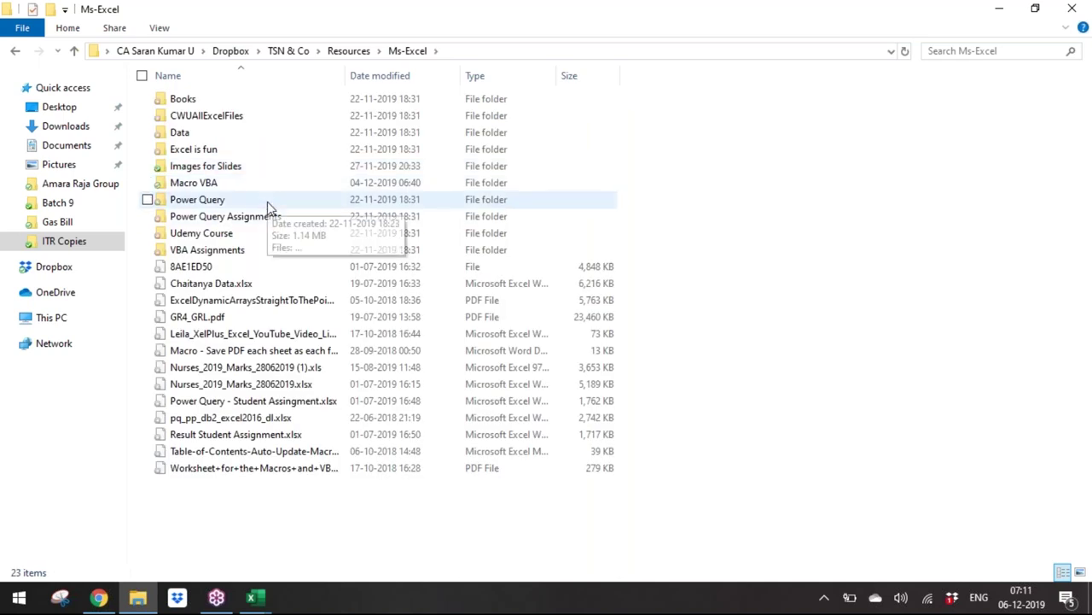
{"action": "double_click", "coordinate": [267, 202]}
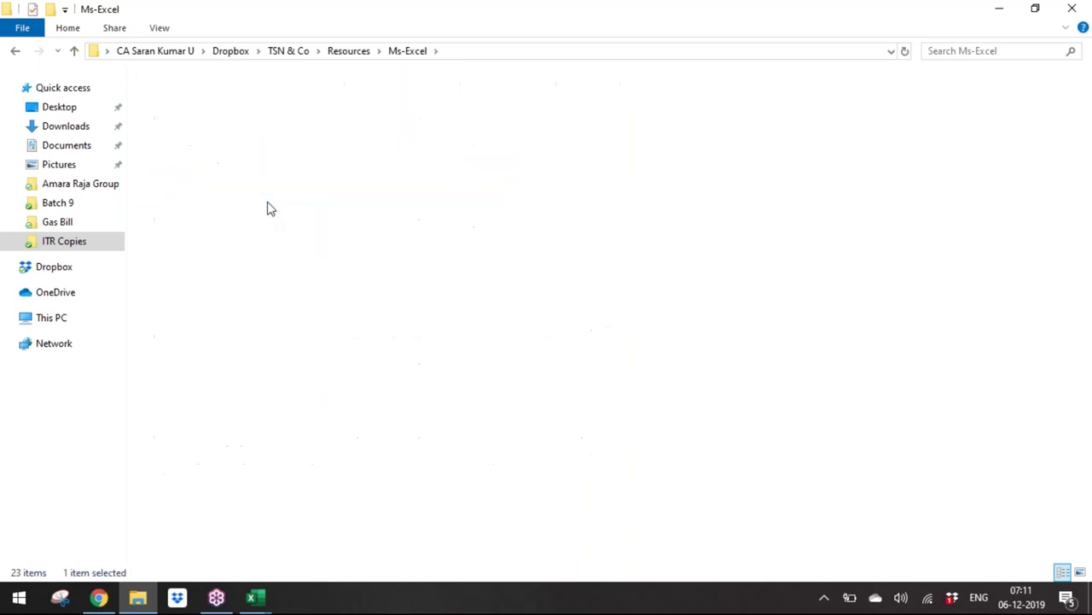
{"action": "left_click", "coordinate": [413, 50]}
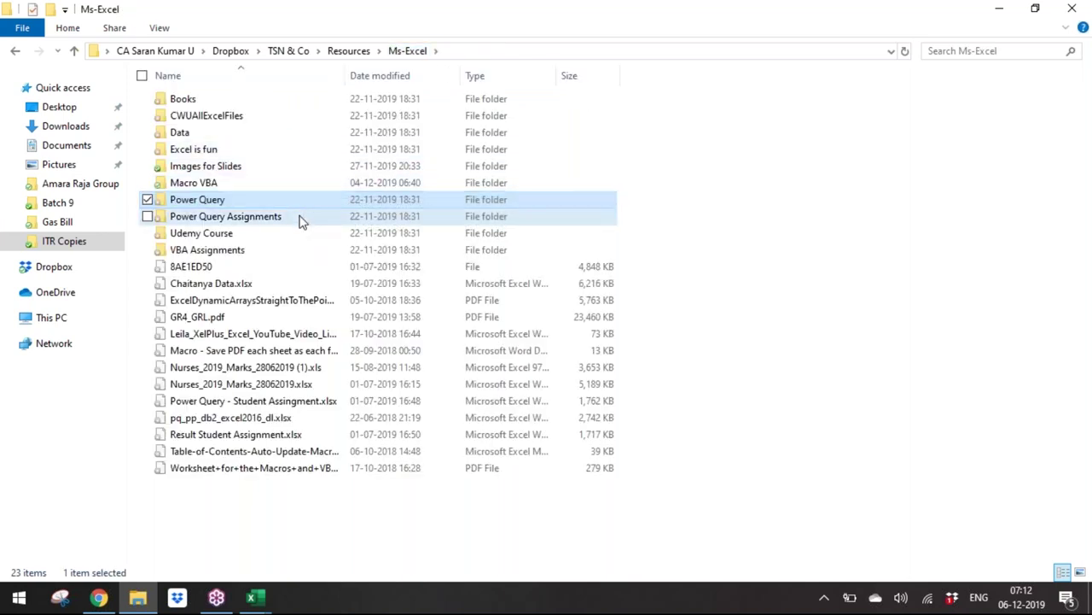
{"action": "double_click", "coordinate": [298, 219]}
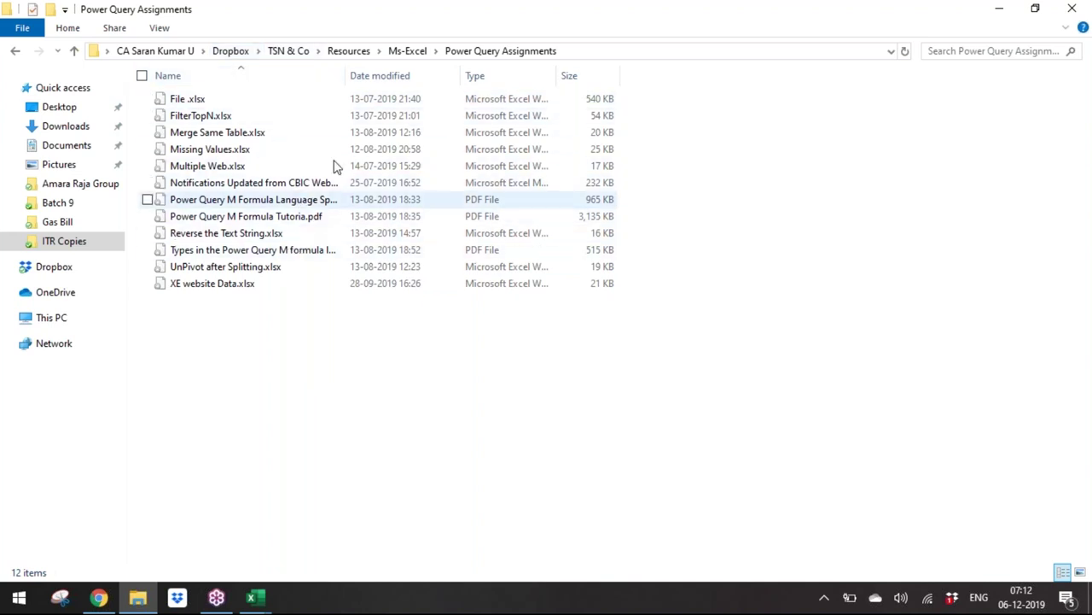
{"action": "left_click_drag", "start_coordinate": [348, 74], "coordinate": [457, 75]}
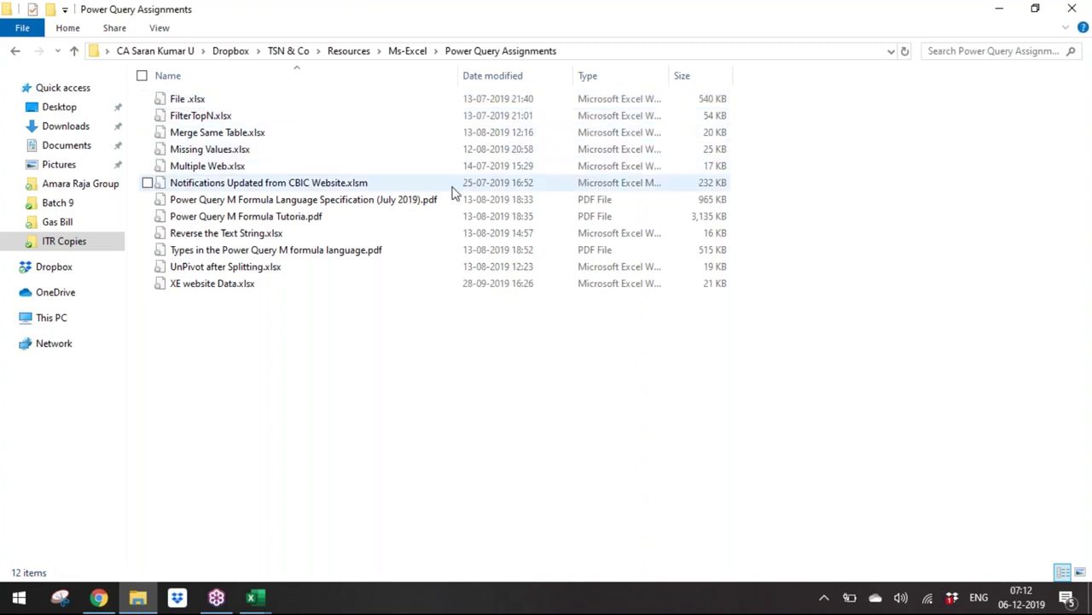
Step: Open XE website Data.xlsx, enable its content and inspect the URL formula in B5
{"action": "double_click", "coordinate": [448, 284]}
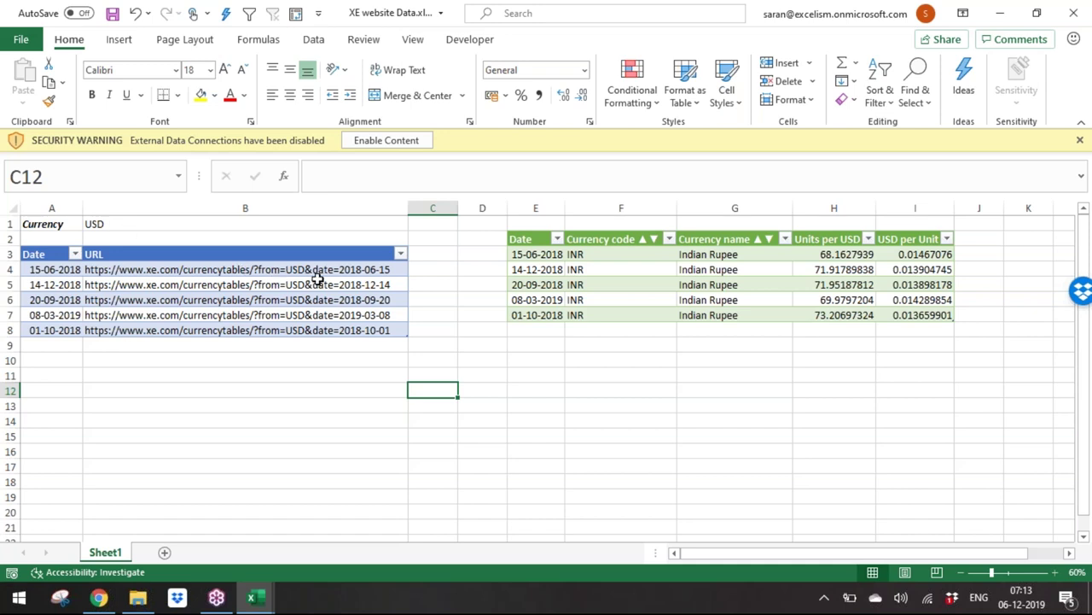
{"action": "left_click", "coordinate": [409, 142]}
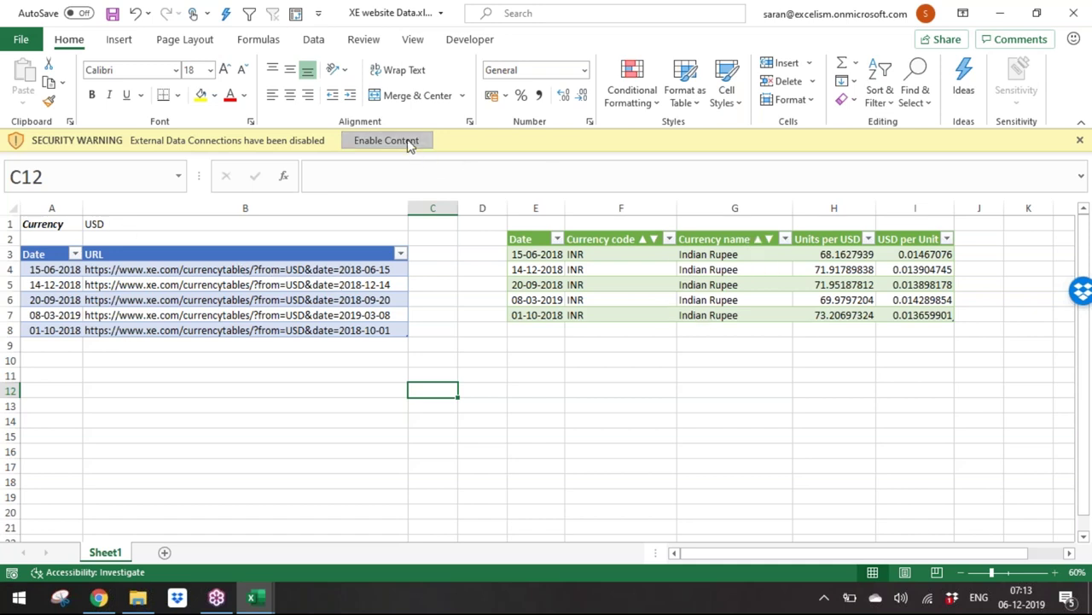
{"action": "left_click", "coordinate": [263, 260]}
Step: Enter the date 04-12-2019 in A9 and review the URL formula generated in B9
{"action": "left_click", "coordinate": [69, 321]}
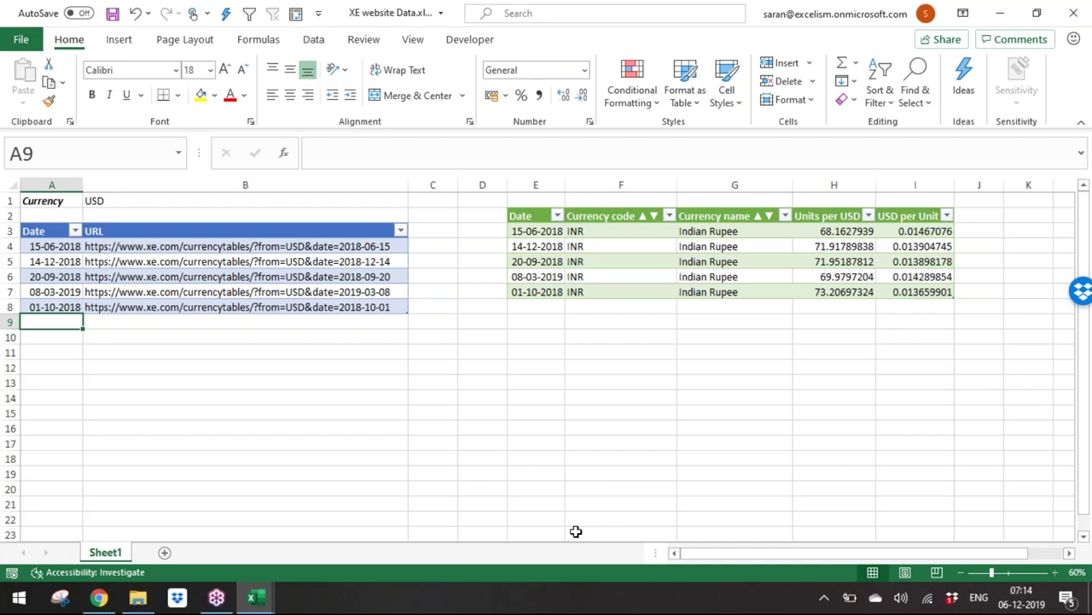
{"action": "type", "text": "04/12/2019"}
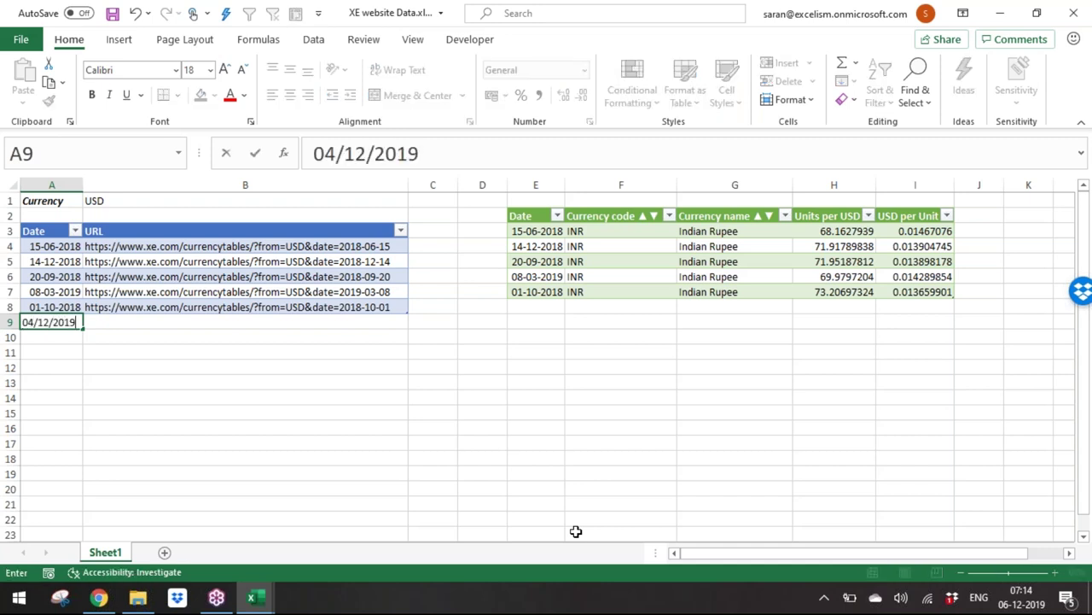
{"action": "key", "text": "Return"}
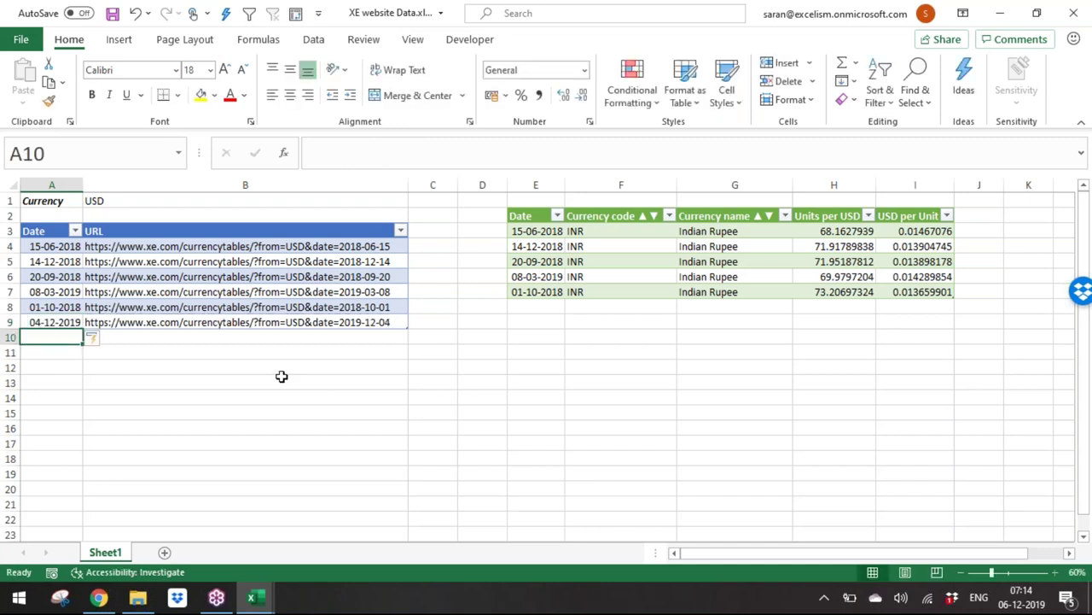
{"action": "left_click", "coordinate": [64, 322]}
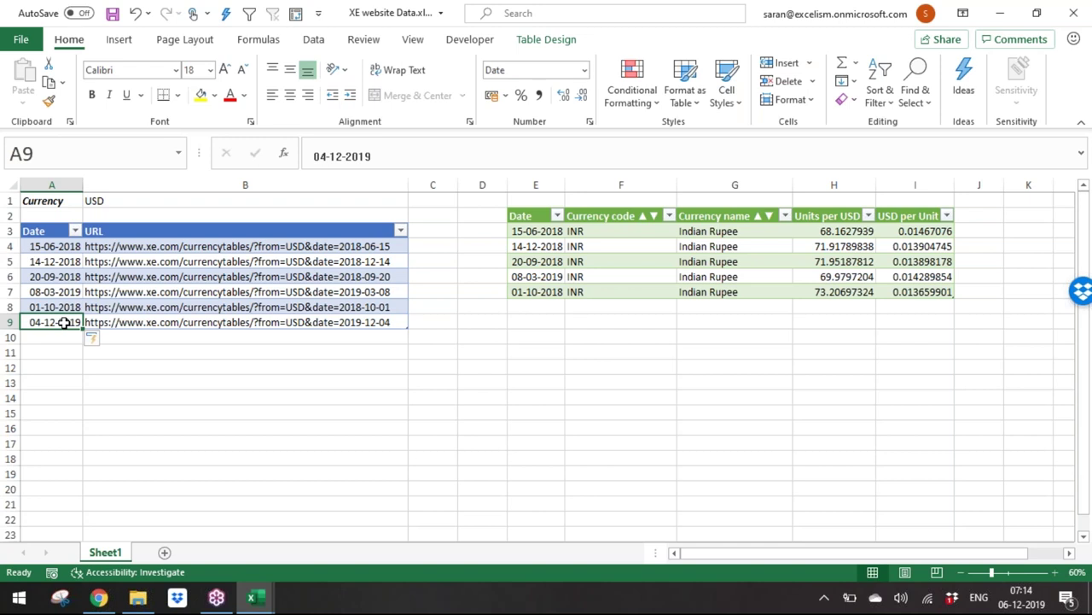
{"action": "left_click", "coordinate": [146, 323]}
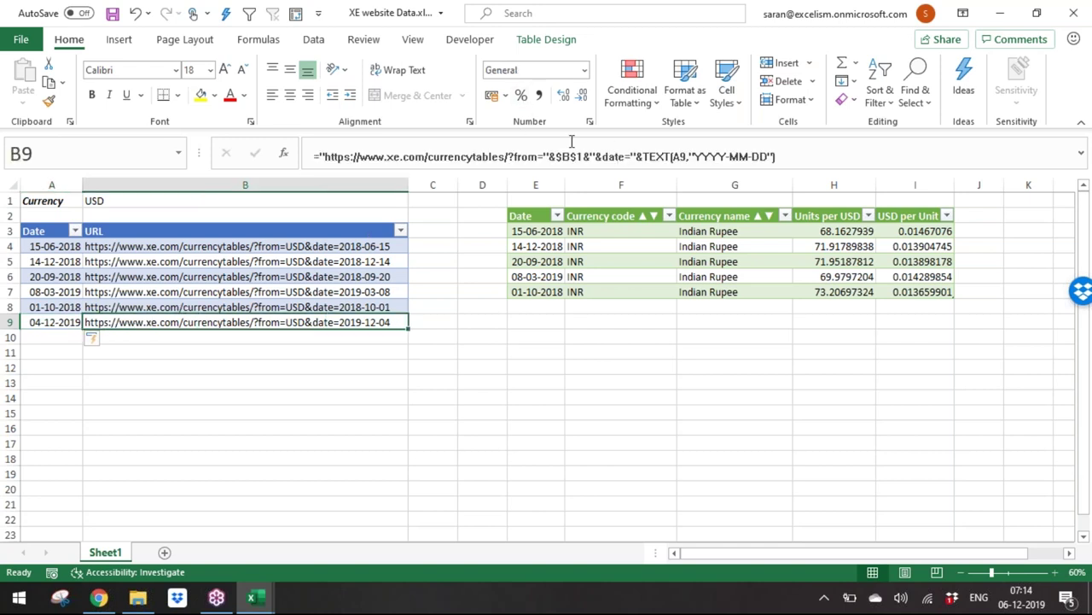
{"action": "left_click_drag", "start_coordinate": [325, 154], "coordinate": [794, 153]}
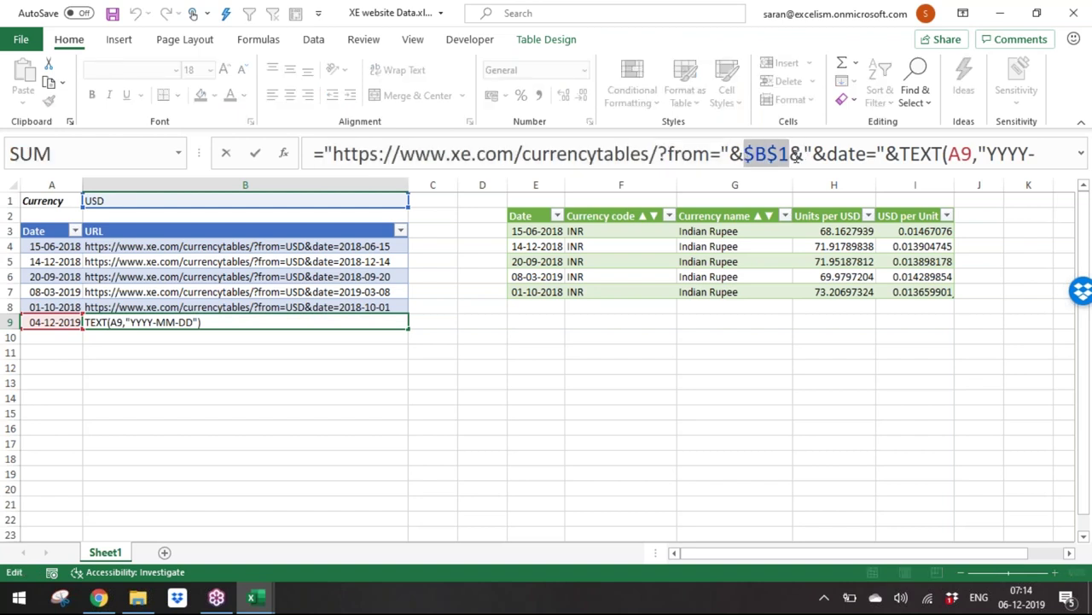
{"action": "left_click_drag", "start_coordinate": [902, 156], "coordinate": [1067, 157]}
{"action": "key", "text": "ctrl+Return"}
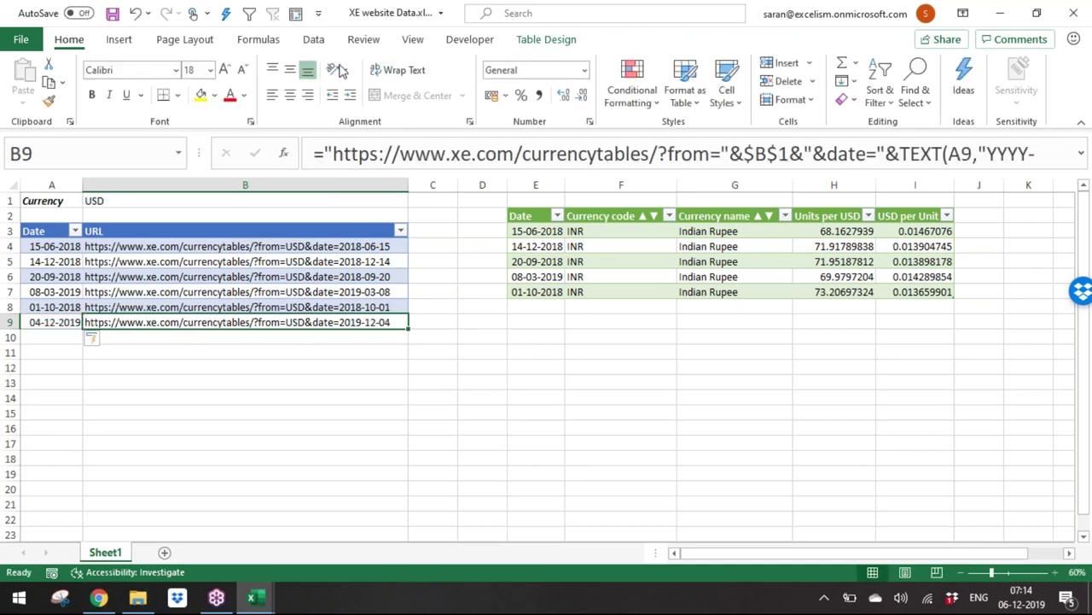
Step: Refresh All queries, connecting to xe.com anonymously and ignoring privacy levels for this file
{"action": "left_click", "coordinate": [312, 43]}
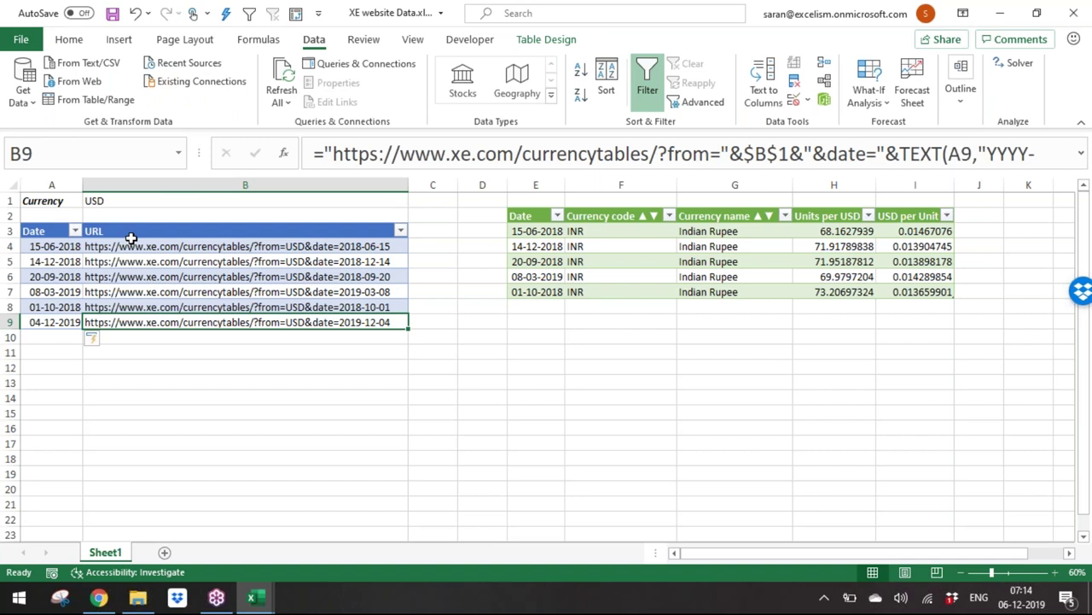
{"action": "left_click", "coordinate": [290, 79]}
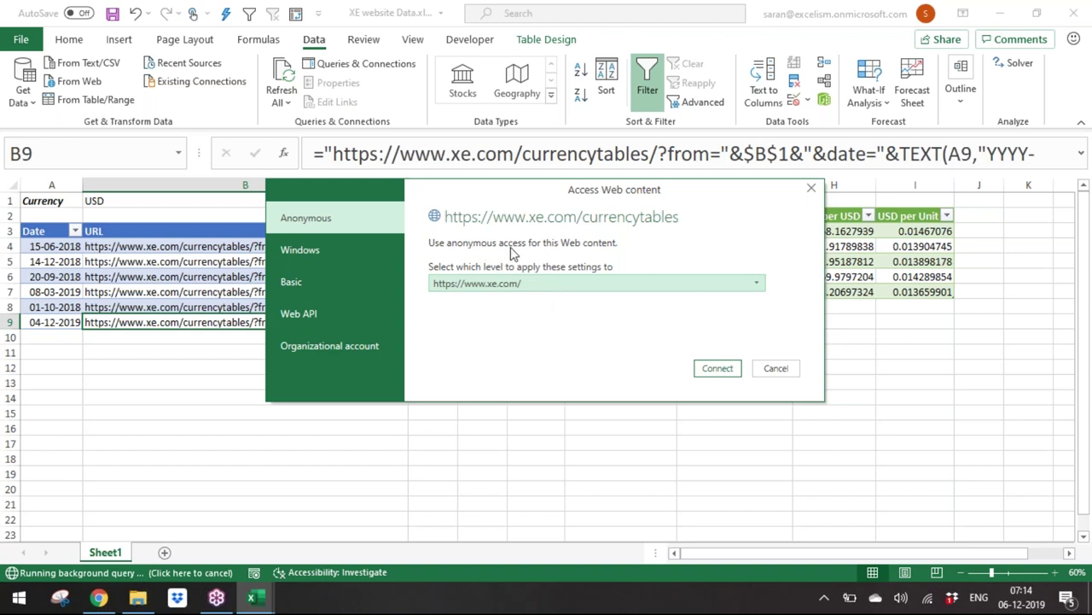
{"action": "left_click", "coordinate": [705, 369]}
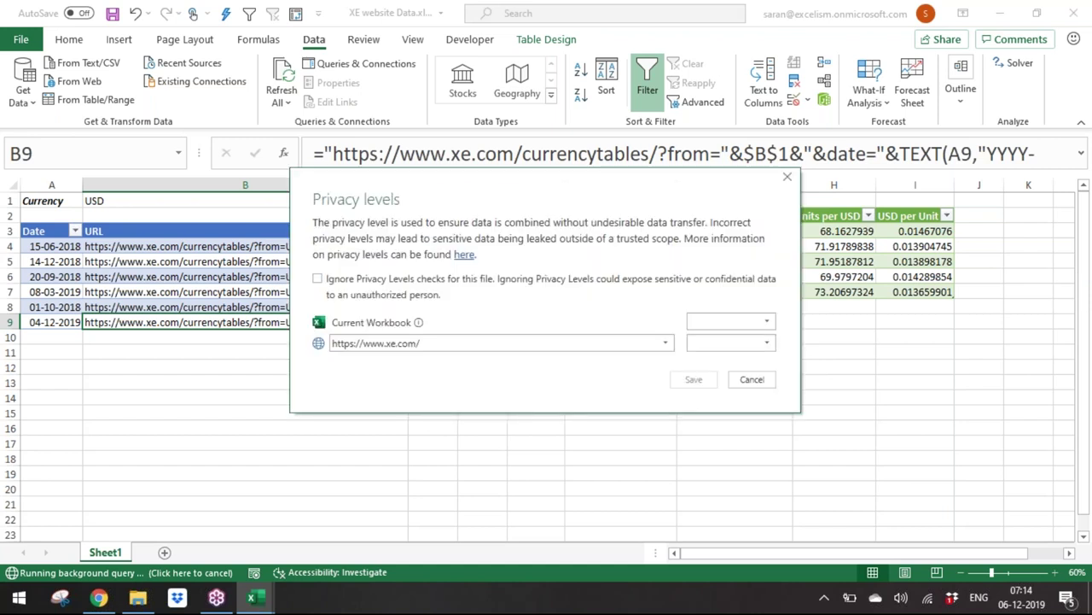
{"action": "left_click", "coordinate": [402, 296]}
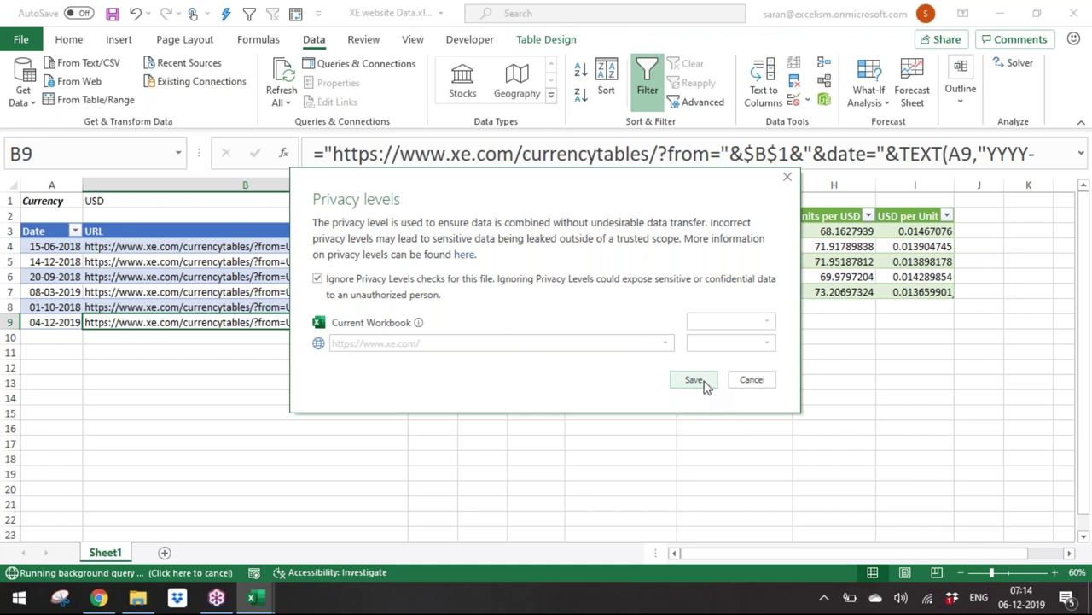
{"action": "left_click", "coordinate": [705, 383]}
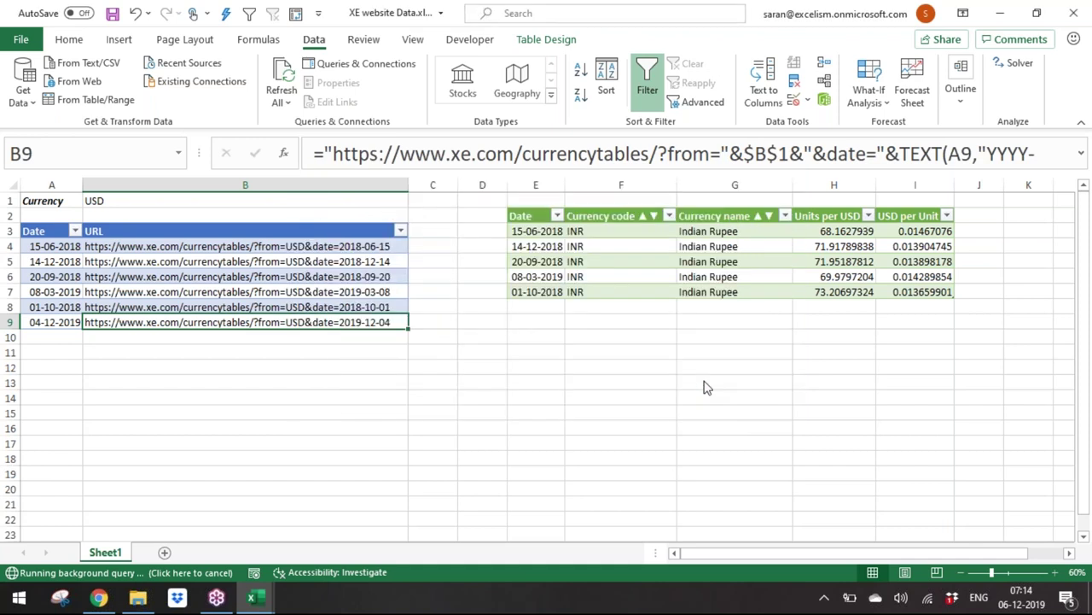
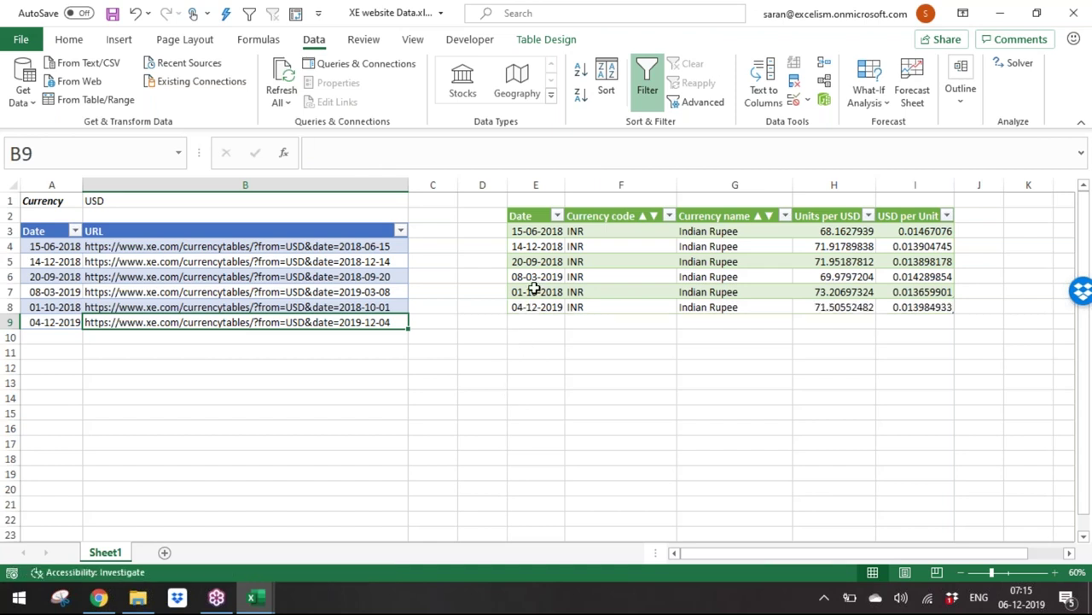
Step: Fill A10:A22 with =RANDBETWEEN(DATE(2010,1,1),DATE(2018,12,31)) random dates in one entry
{"action": "left_click_drag", "start_coordinate": [541, 307], "coordinate": [939, 308]}
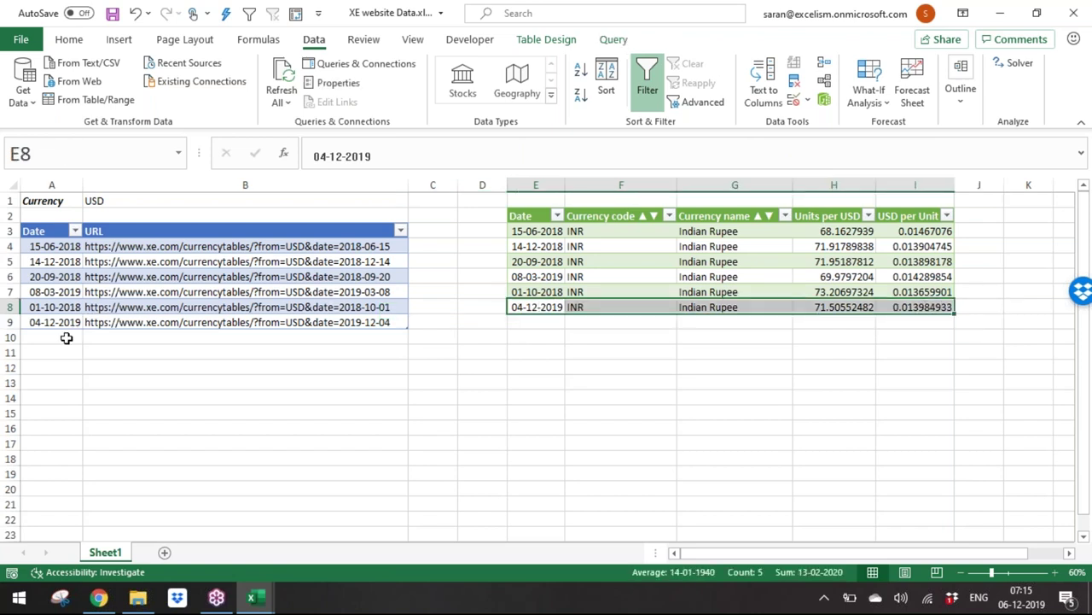
{"action": "left_click_drag", "start_coordinate": [66, 335], "coordinate": [58, 519]}
{"action": "type", "text": "=ra"}
{"action": "key", "text": "Down"}
{"action": "key", "text": "Down"}
{"action": "key", "text": "Down"}
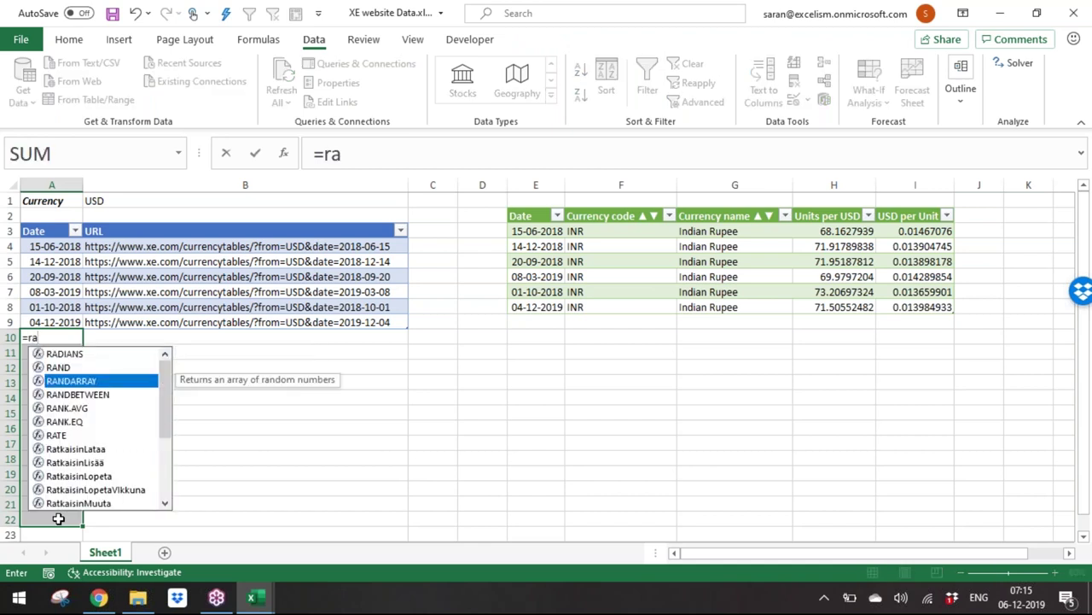
{"action": "key", "text": "Tab"}
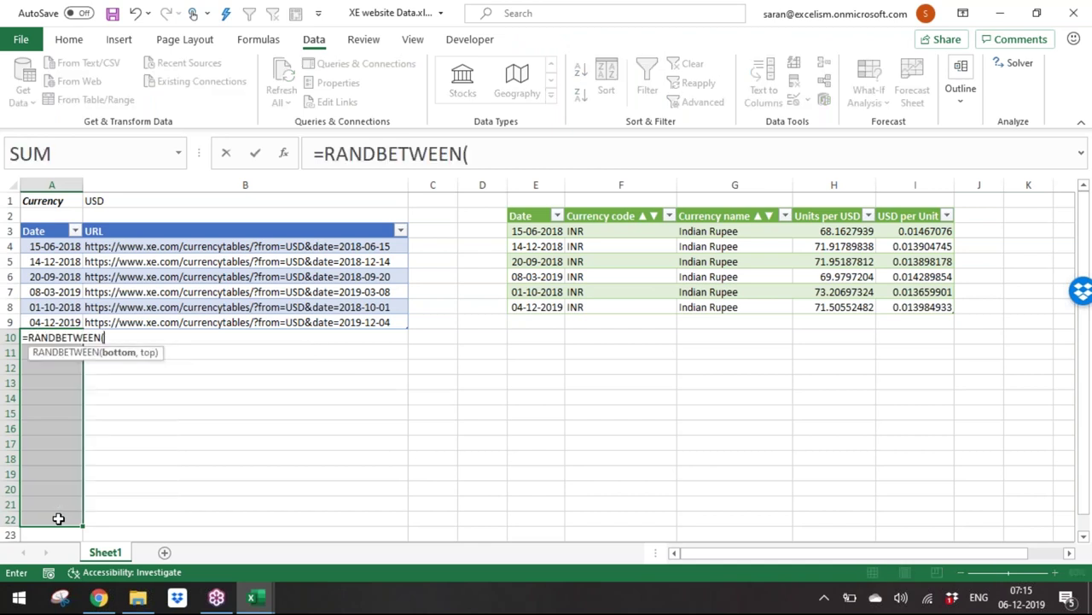
{"action": "type", "text": "date(2010,1,1),date("}
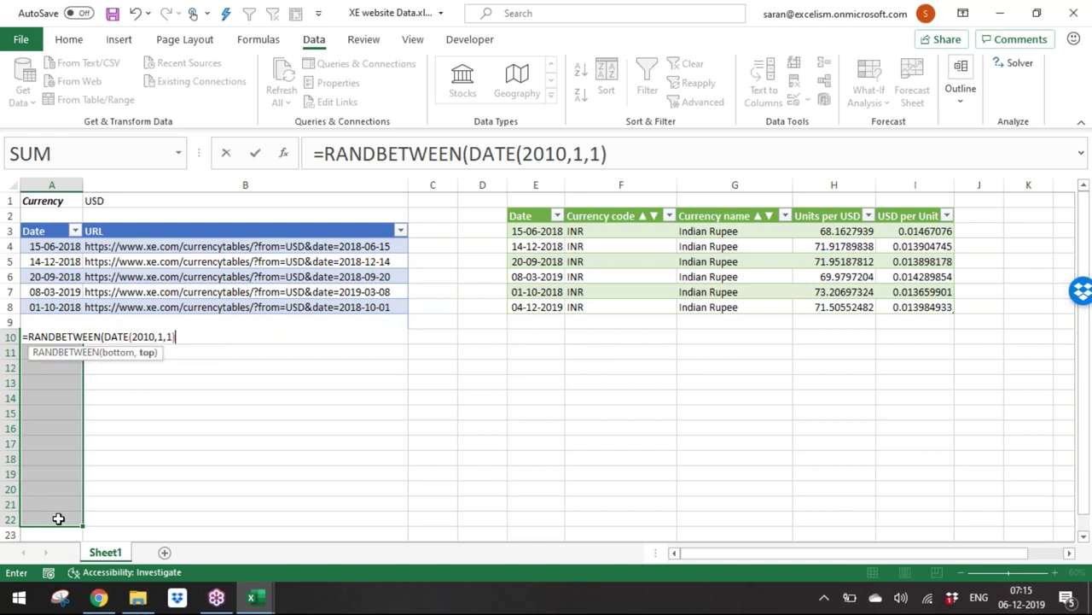
{"action": "type", "text": "31,"}
{"action": "key", "text": "BackSpace"}
{"action": "key", "text": "BackSpace"}
{"action": "key", "text": "BackSpace"}
{"action": "type", "text": "31,12,"}
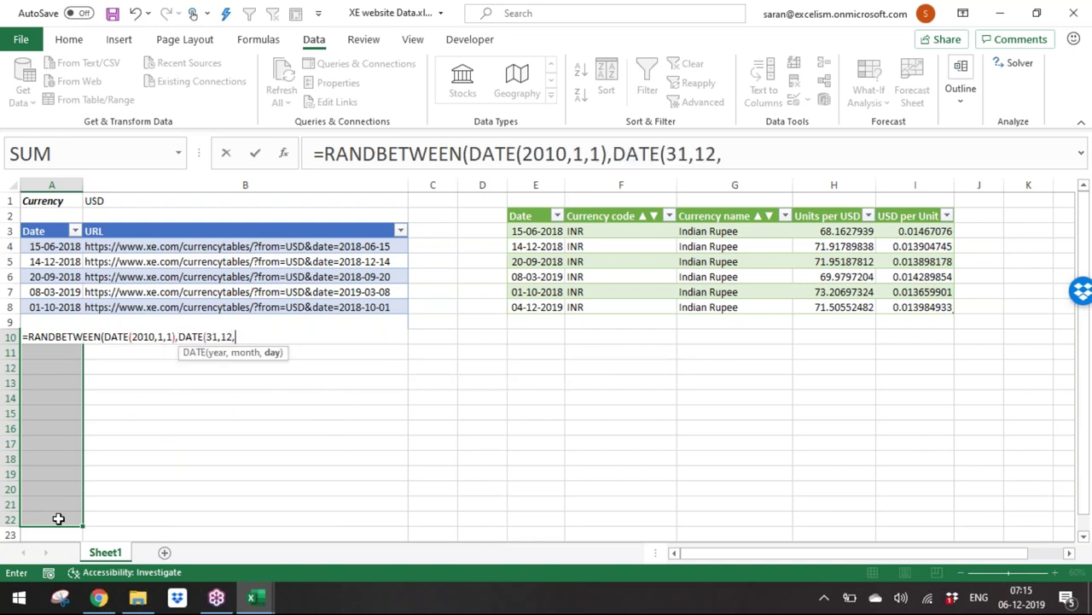
{"action": "key", "text": "BackSpace"}
{"action": "key", "text": "BackSpace"}
{"action": "key", "text": "BackSpace"}
{"action": "key", "text": "BackSpace"}
{"action": "key", "text": "BackSpace"}
{"action": "key", "text": "BackSpace"}
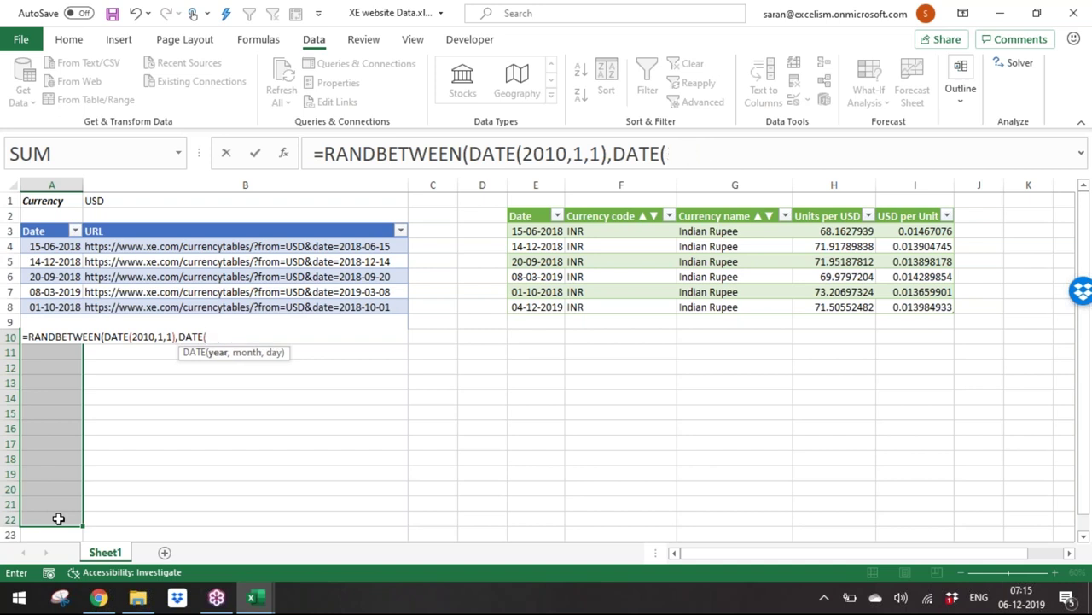
{"action": "type", "text": "2018,12,31))"}
{"action": "key", "text": "ctrl+Return"}
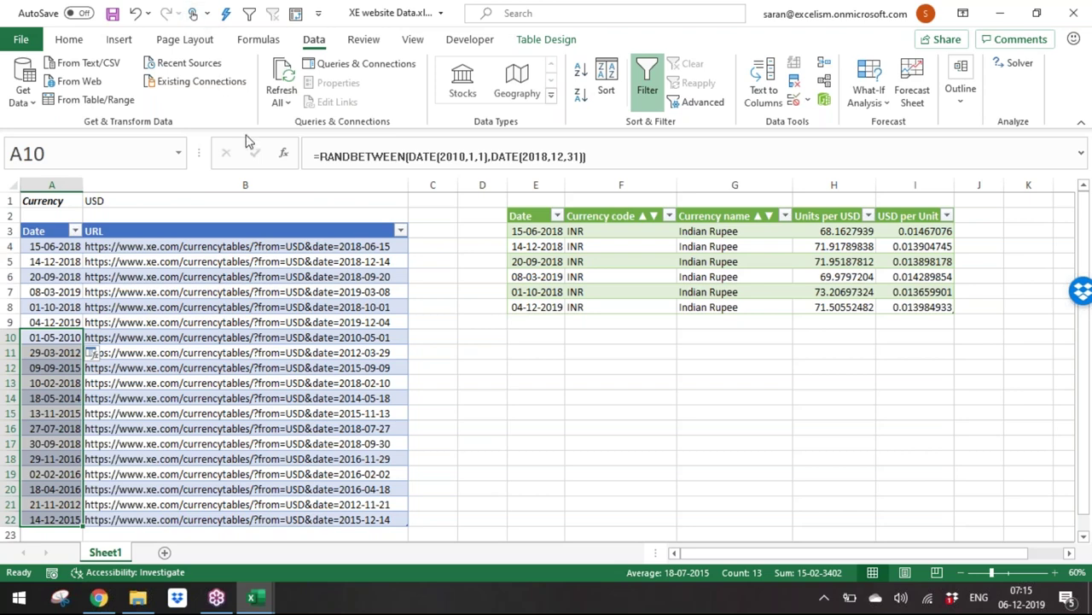
Step: Paste the random dates in A10:A22 back over themselves as values only
{"action": "key", "text": "ctrl+c"}
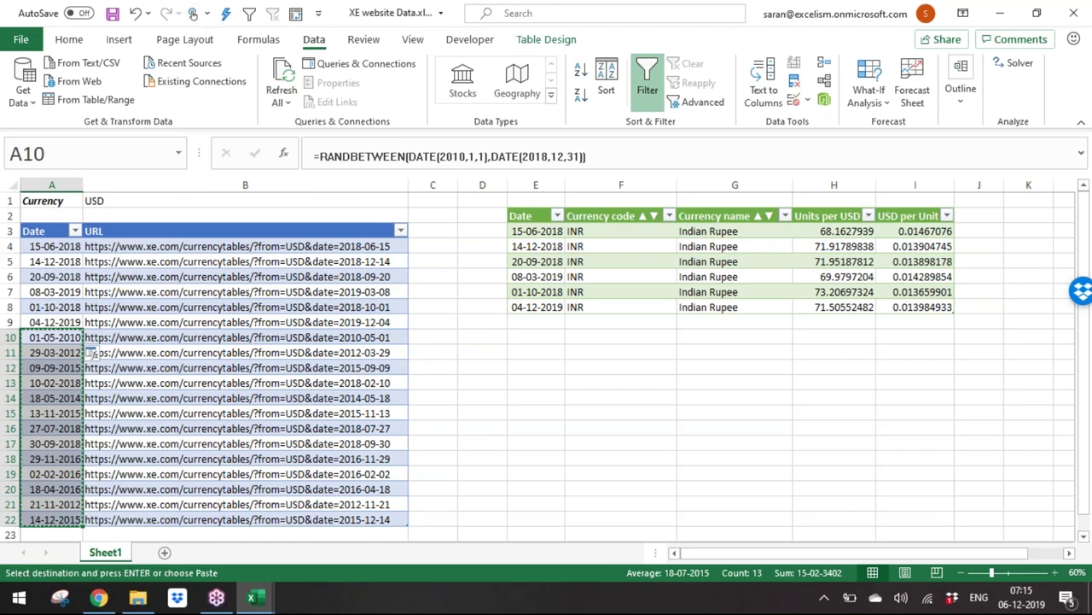
{"action": "key", "text": "alt+e"}
{"action": "key", "text": "s"}
{"action": "key", "text": "v"}
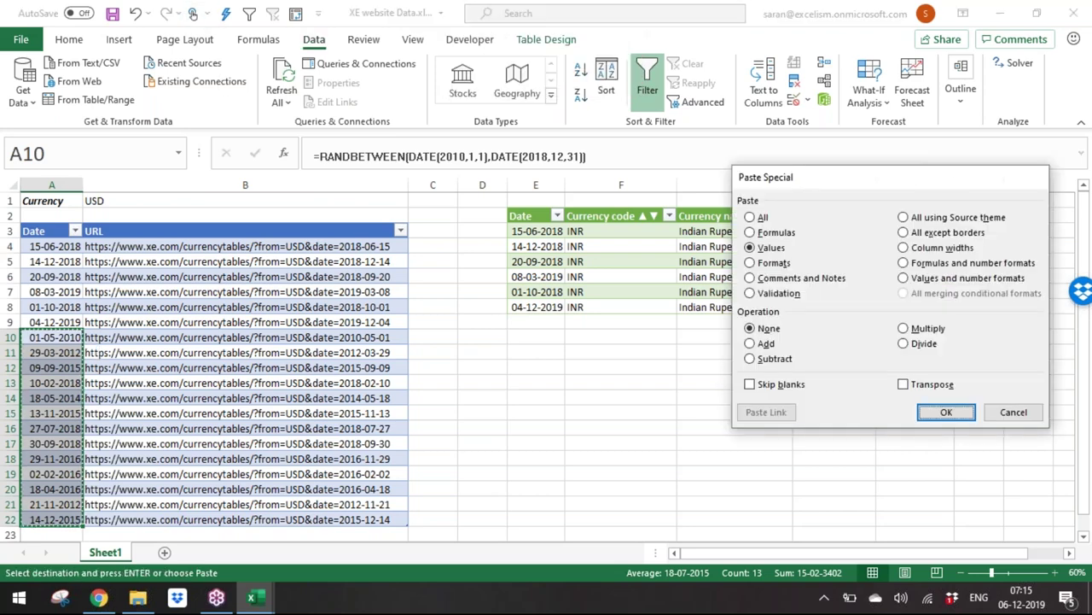
{"action": "key", "text": "Return"}
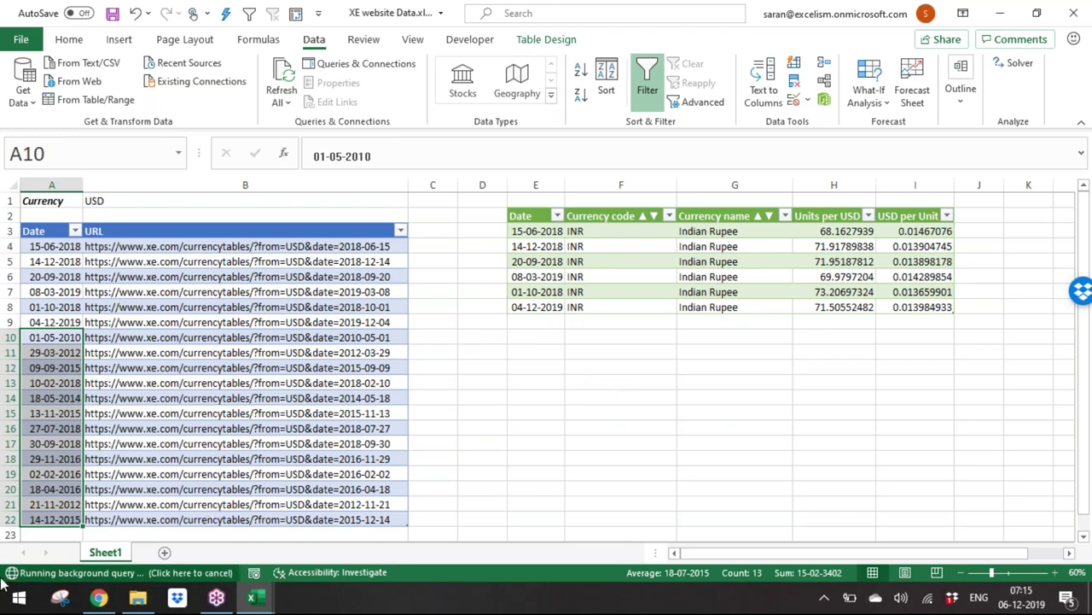
Step: Open a new Chrome tab and go to xe.com
{"action": "left_click", "coordinate": [98, 600]}
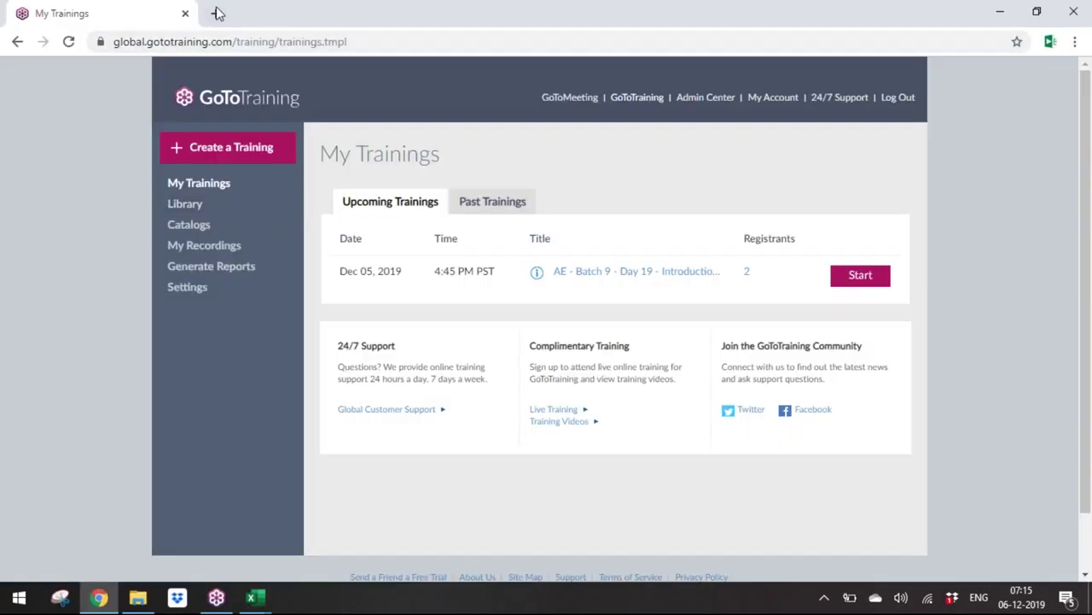
{"action": "left_click", "coordinate": [216, 13]}
{"action": "type", "text": "xe"}
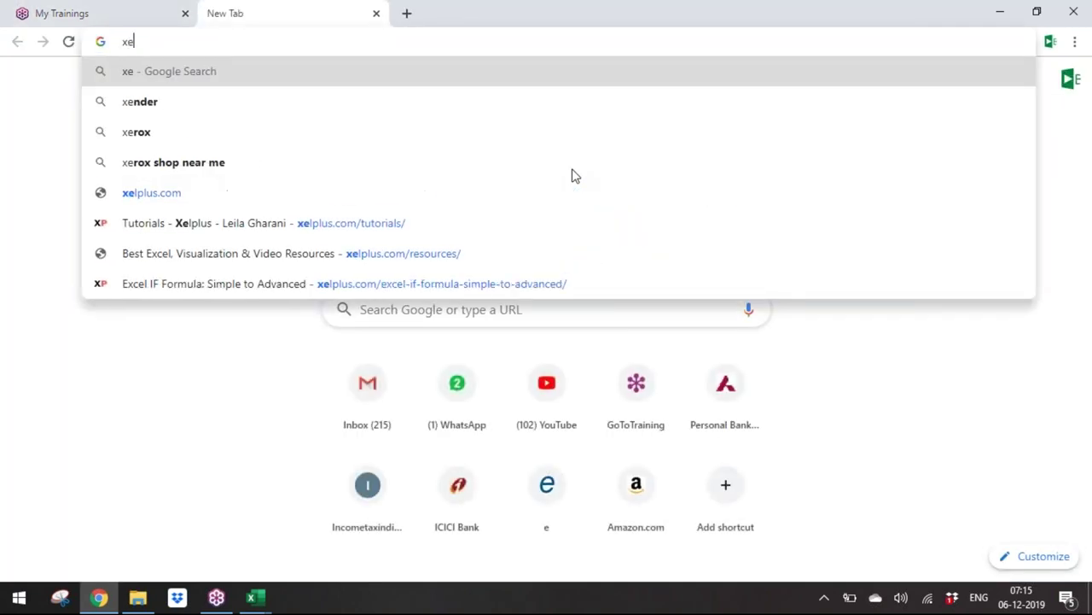
{"action": "type", "text": ".com"}
{"action": "key", "text": "Return"}
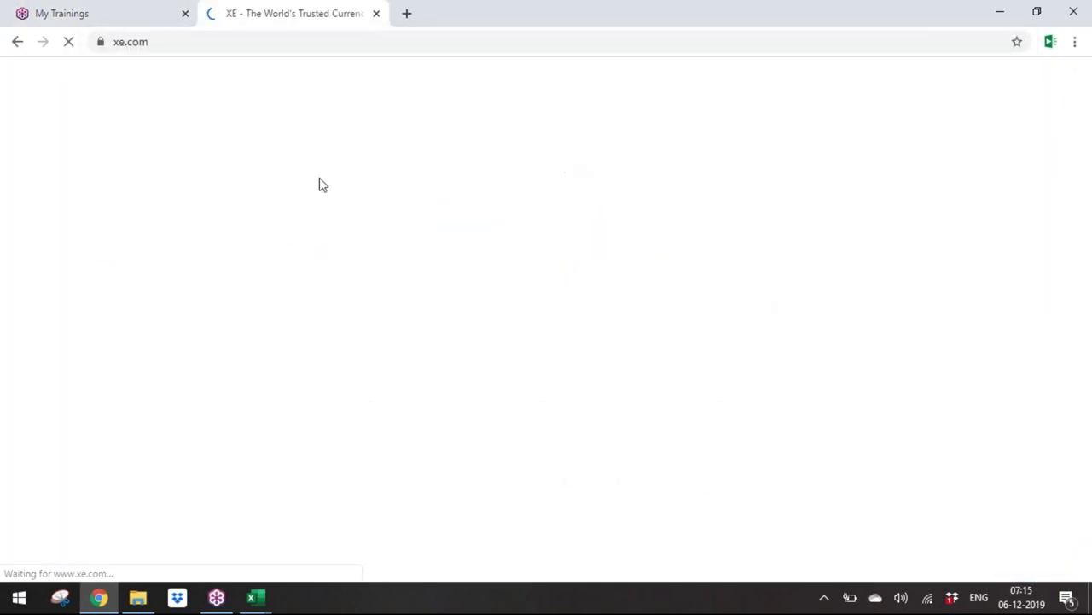
Step: Switch between the My Trainings tab, the Excel workbook and the xe.com tab
{"action": "left_click", "coordinate": [88, 7]}
{"action": "left_click", "coordinate": [252, 597]}
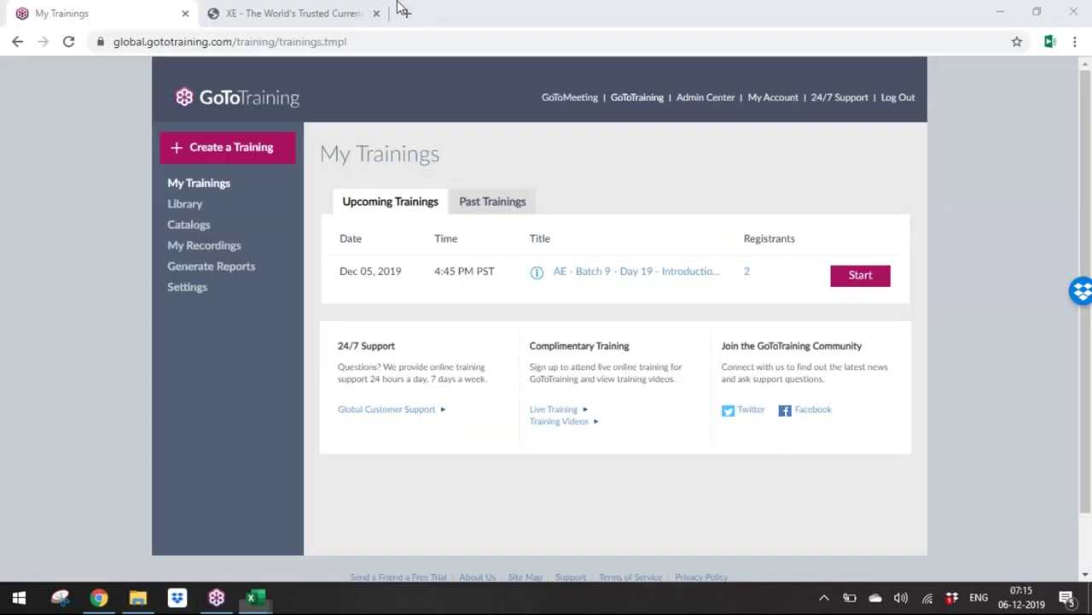
{"action": "key", "text": "alt+Tab"}
{"action": "left_click", "coordinate": [397, 10]}
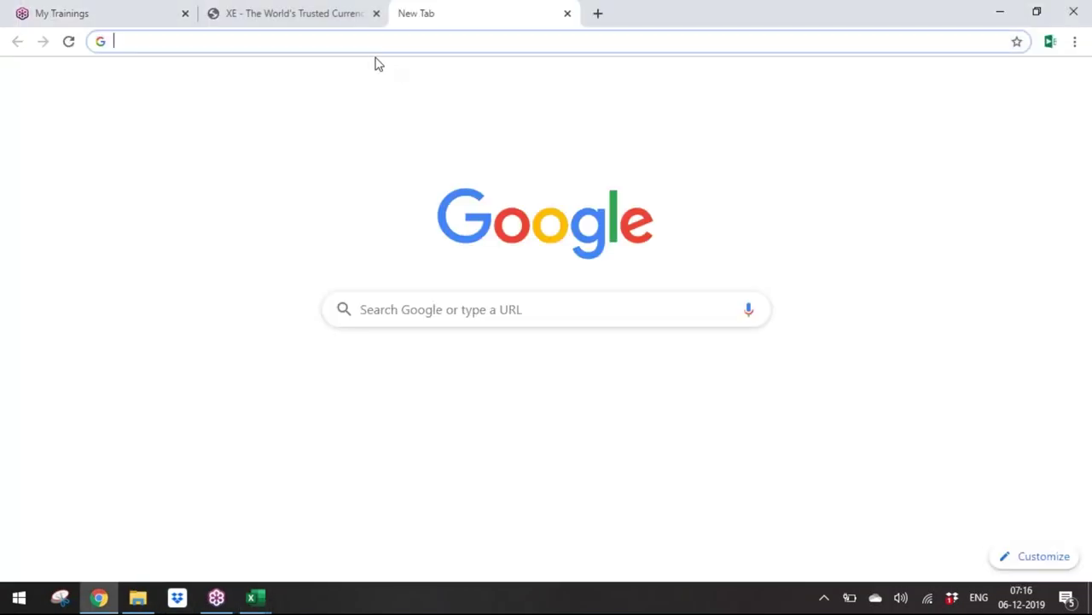
{"action": "left_click", "coordinate": [358, 14]}
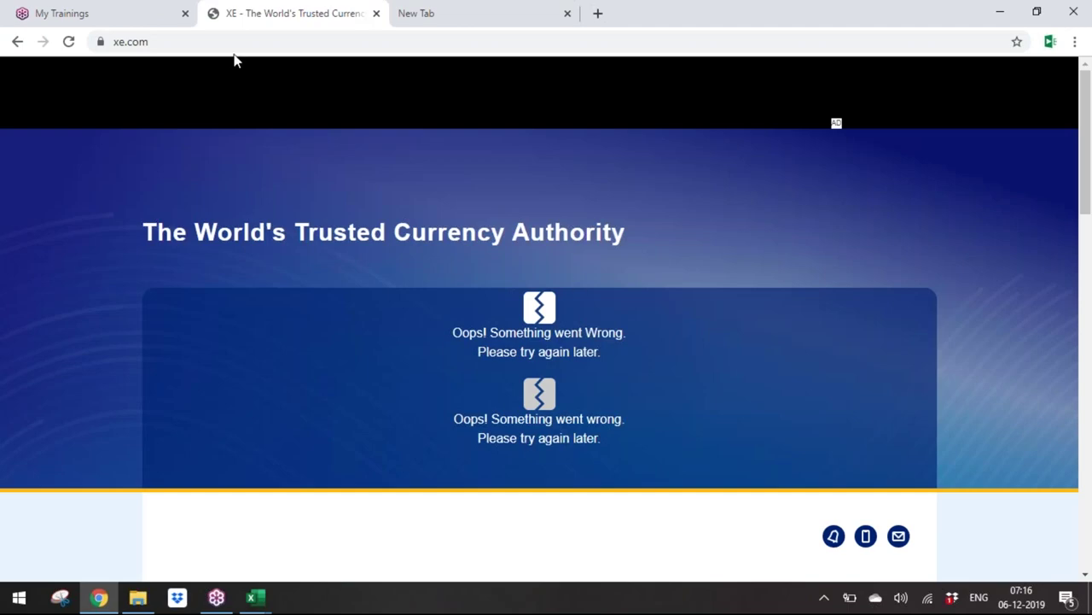
{"action": "key", "text": "alt+Tab"}
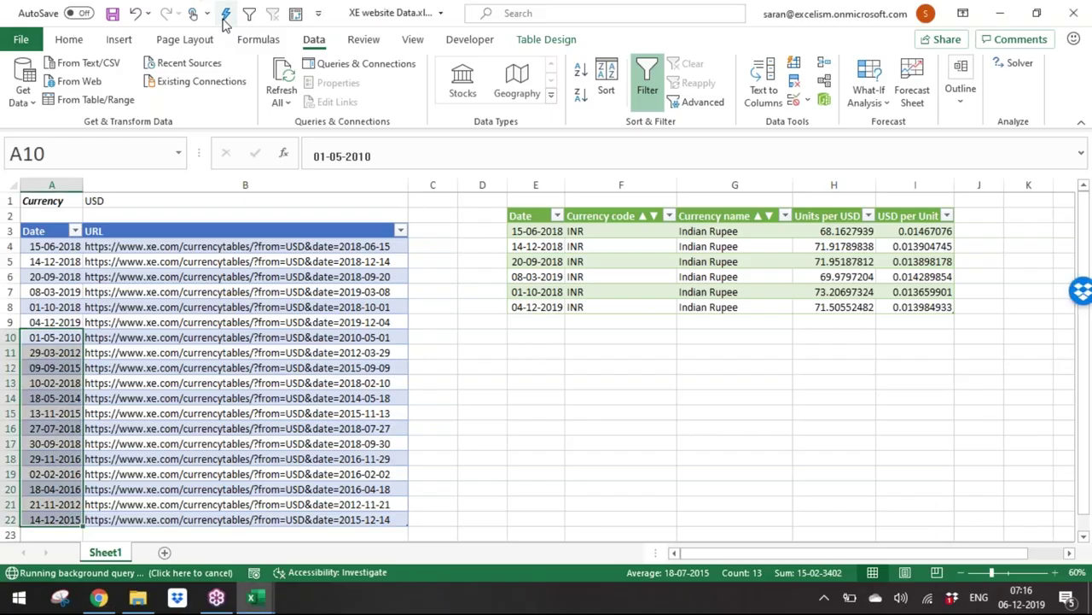
{"action": "key", "text": "alt+Tab"}
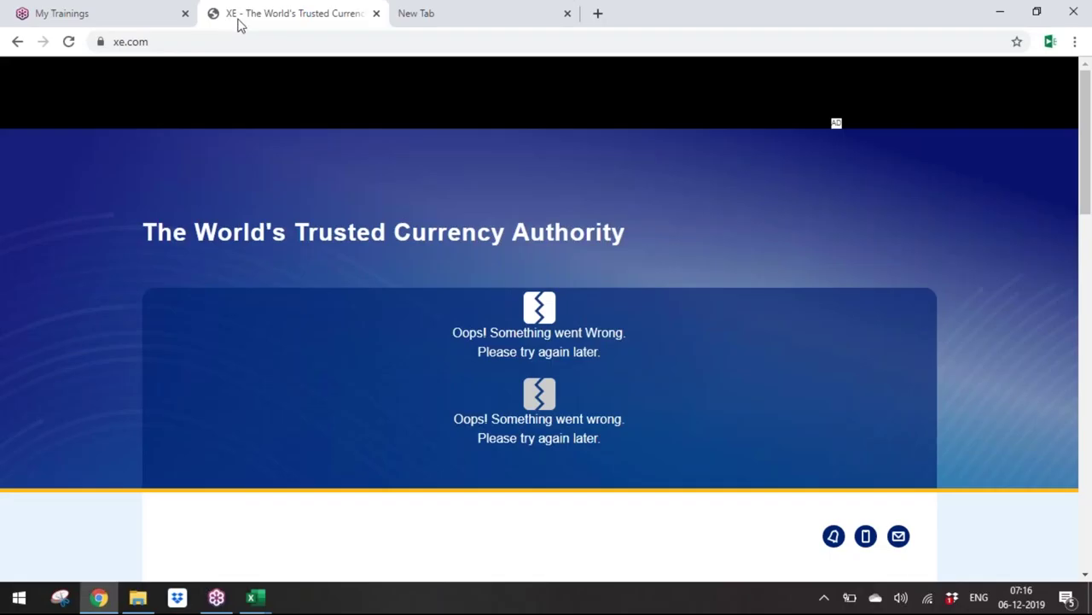
Step: Re-enter xe in the address bar to reload XE after its error message
{"action": "left_click", "coordinate": [265, 41]}
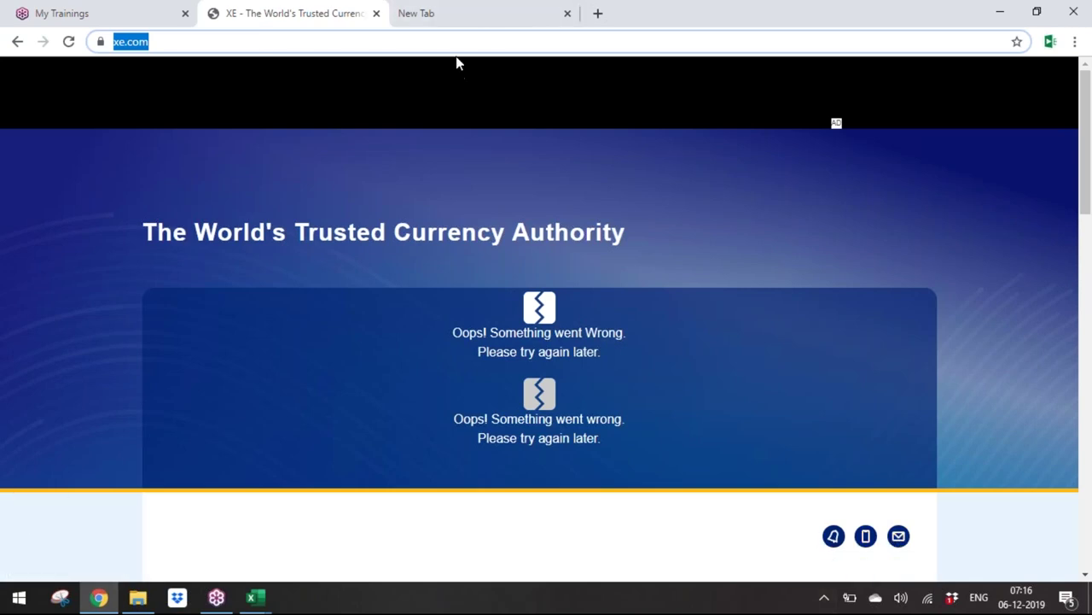
{"action": "type", "text": "xe"}
{"action": "key", "text": "Return"}
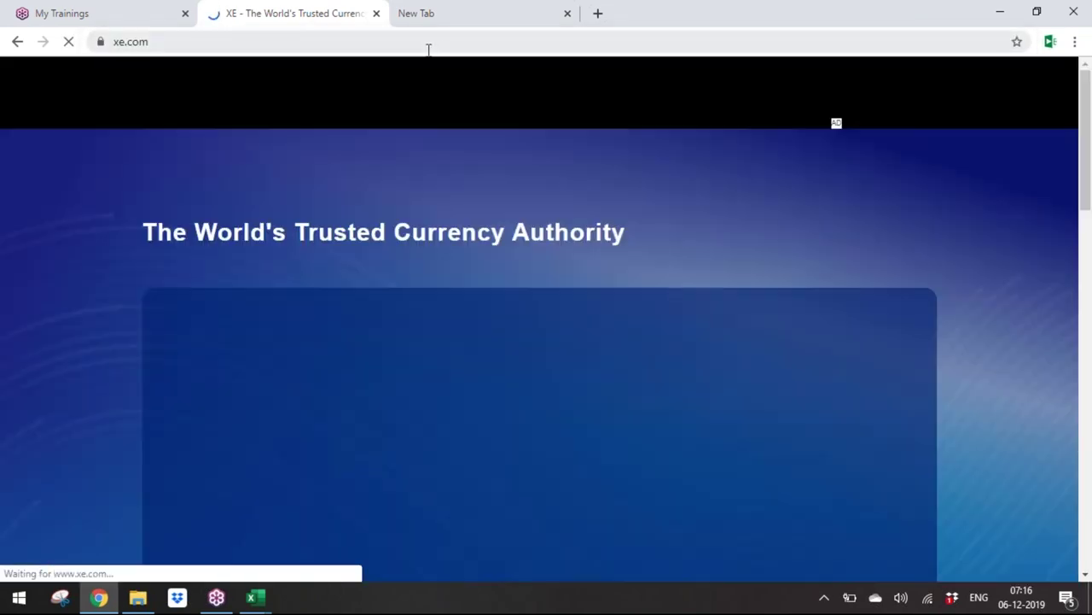
{"action": "left_click", "coordinate": [429, 49]}
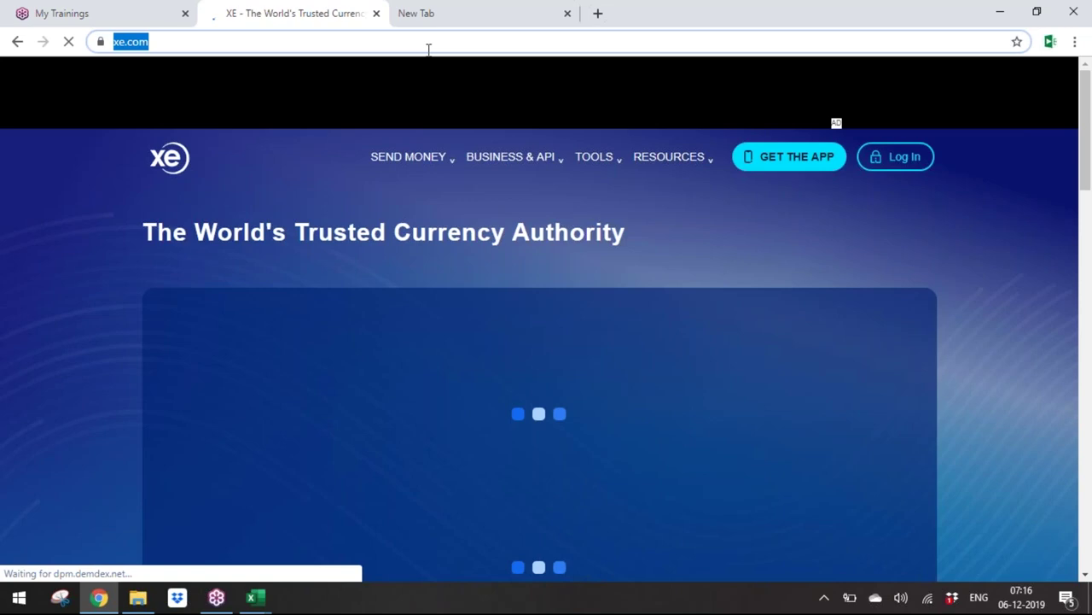
{"action": "type", "text": "xe"}
{"action": "key", "text": "Escape"}
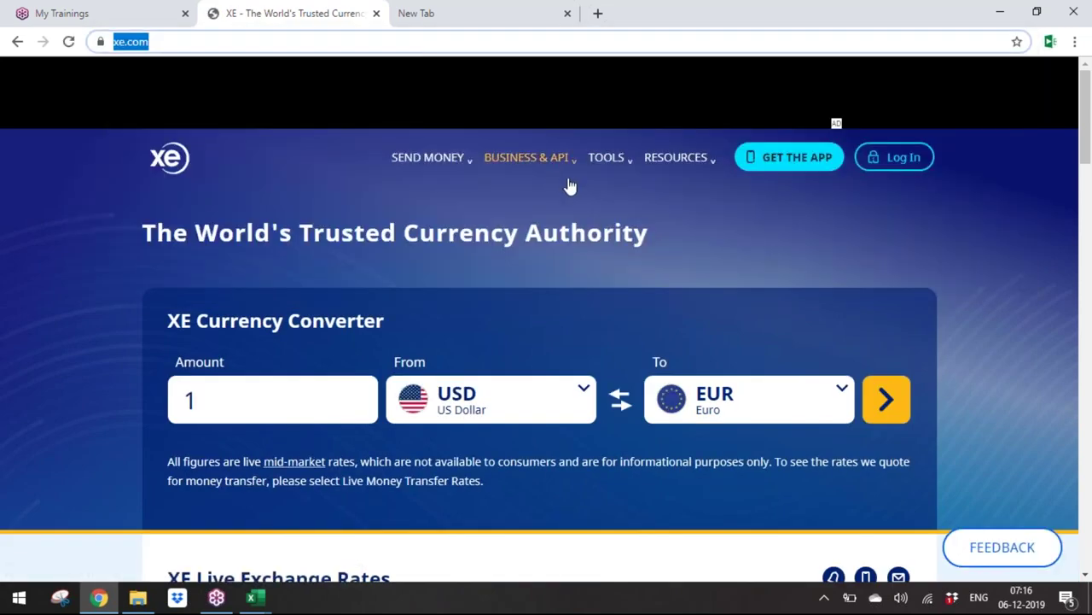
{"action": "key", "text": "alt+Tab"}
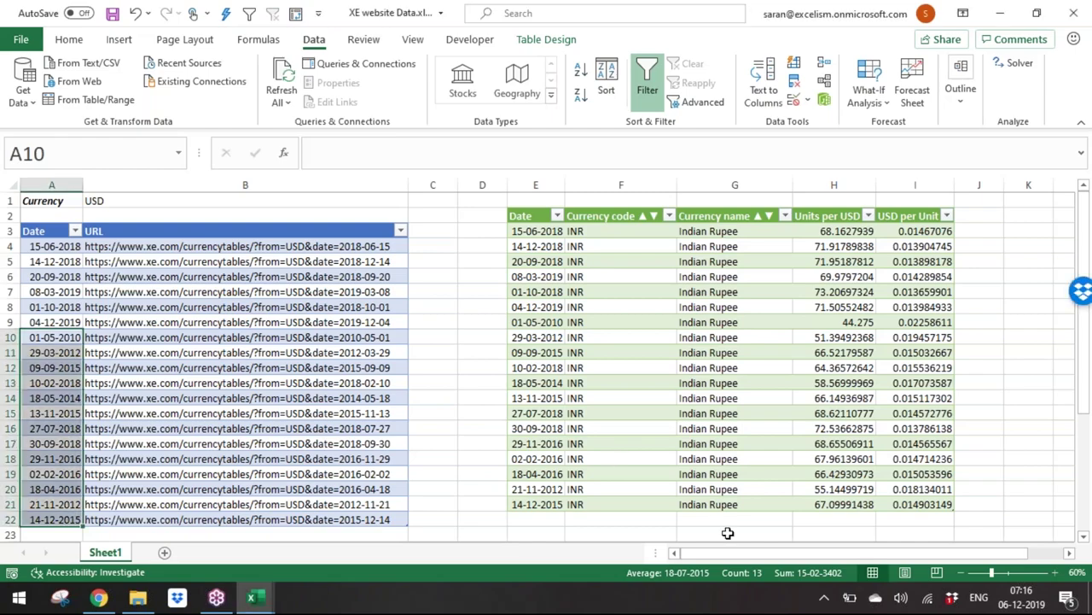
Step: Copy the first currency-table URL from cell B4 and return to the xe.com page
{"action": "key", "text": "alt+Tab"}
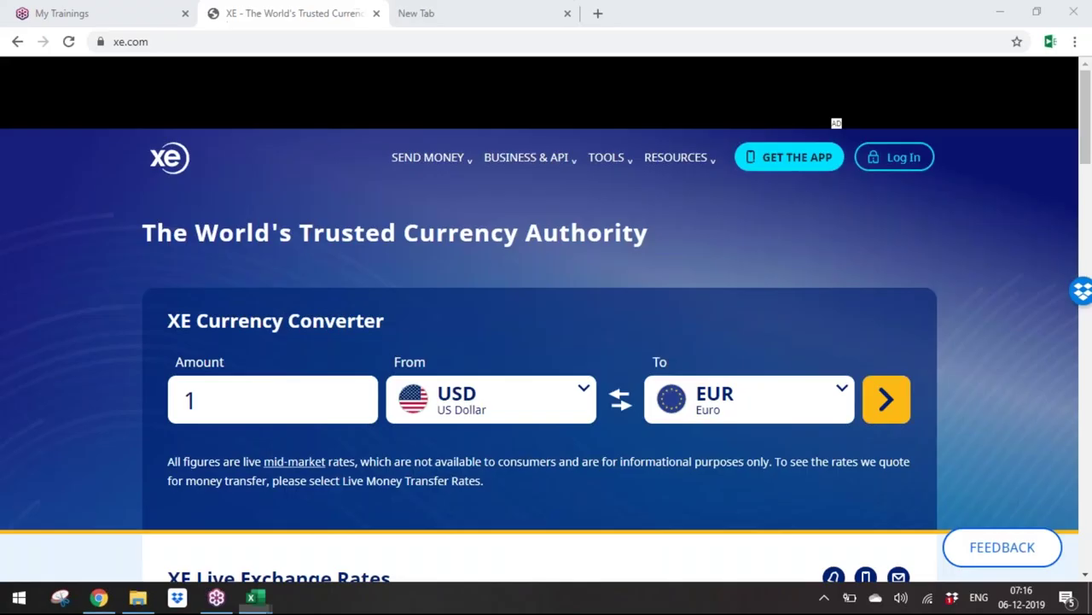
{"action": "left_click_drag", "start_coordinate": [1086, 141], "coordinate": [1090, 327]}
{"action": "key", "text": "alt+Tab"}
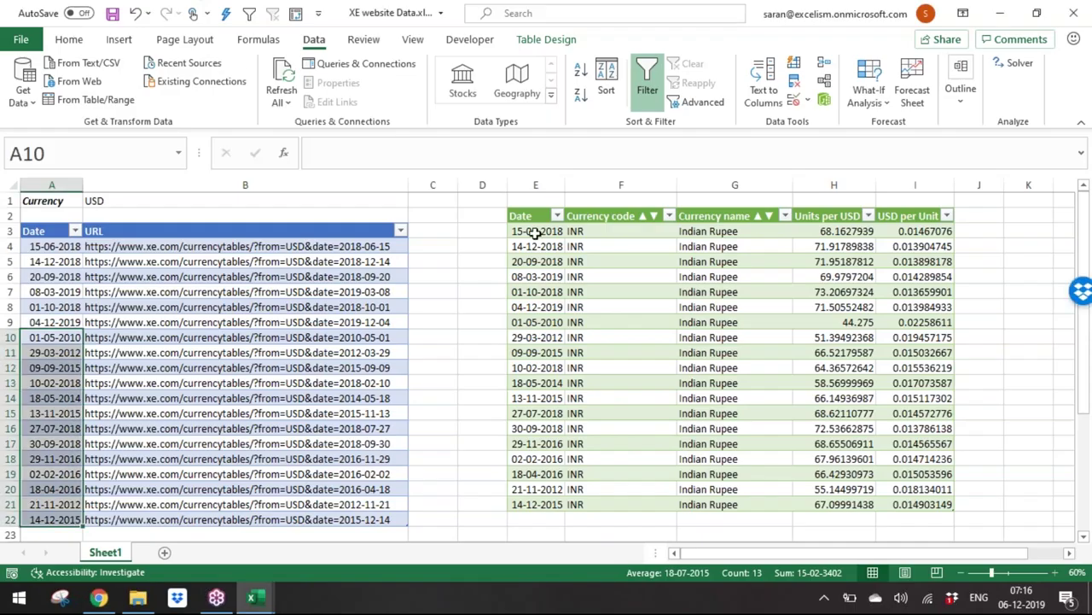
{"action": "left_click", "coordinate": [397, 245]}
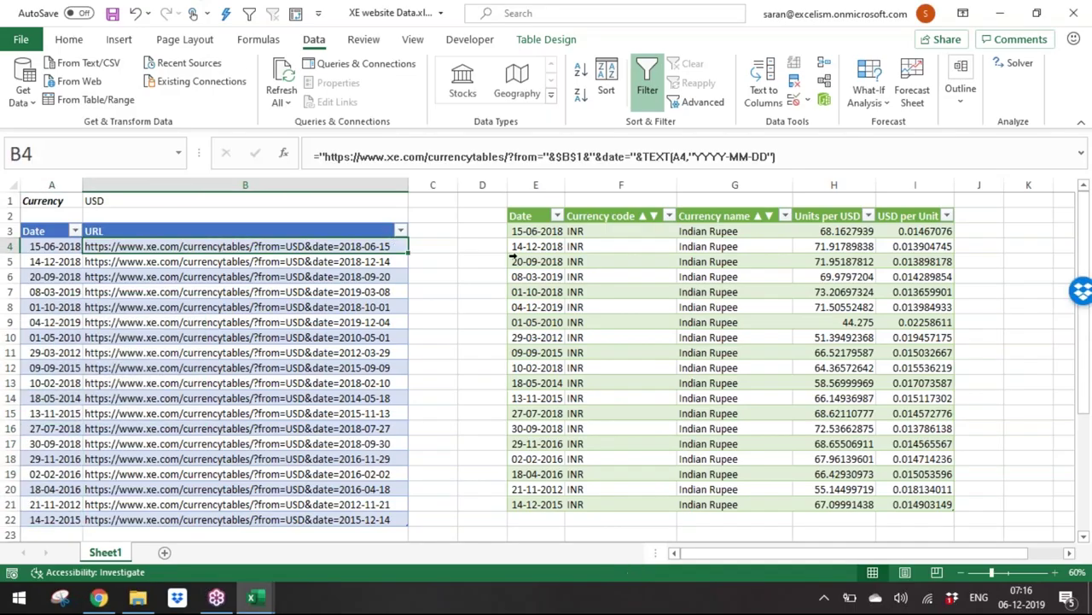
{"action": "key", "text": "ctrl+c"}
{"action": "key", "text": "alt+Tab"}
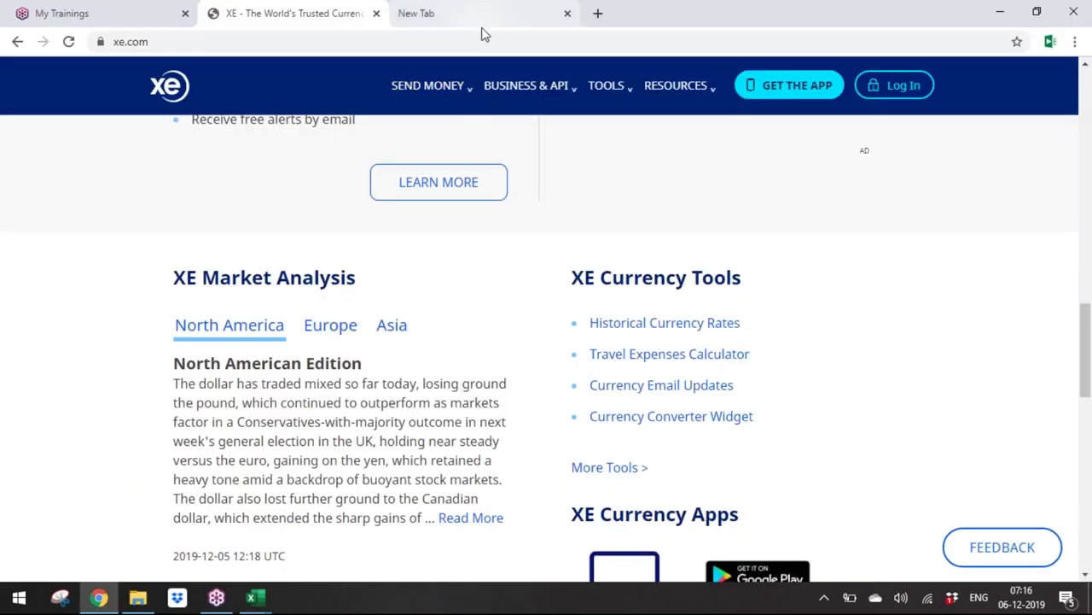
Step: Paste the B4 URL to load XE's 2018-06-15 USD rates, then open historical rates
{"action": "left_click", "coordinate": [489, 40]}
{"action": "key", "text": "ctrl+v"}
{"action": "key", "text": "Return"}
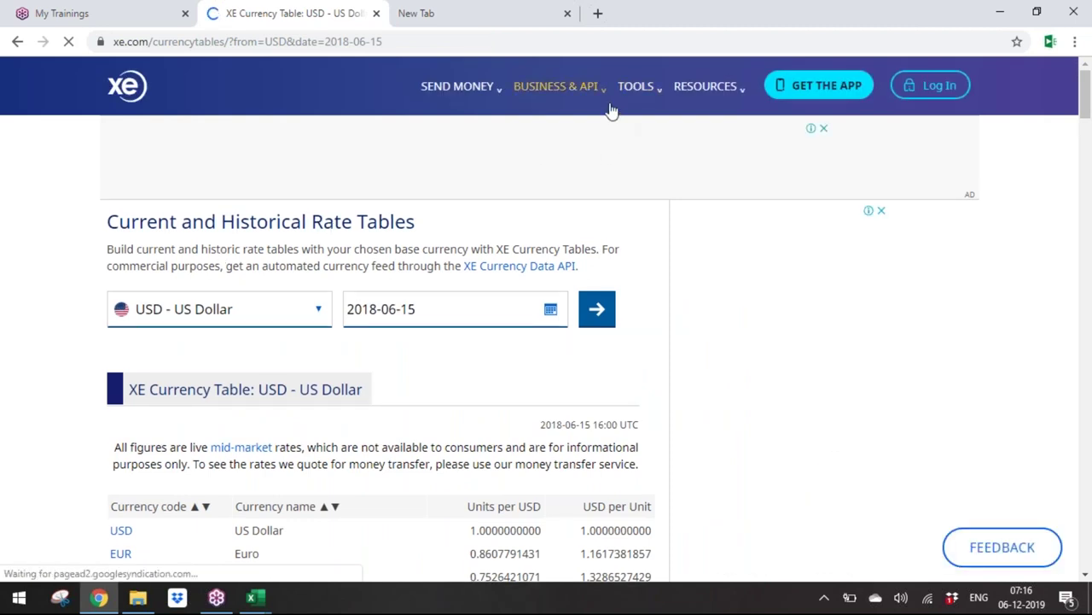
{"action": "mouse_move", "coordinate": [690, 102]}
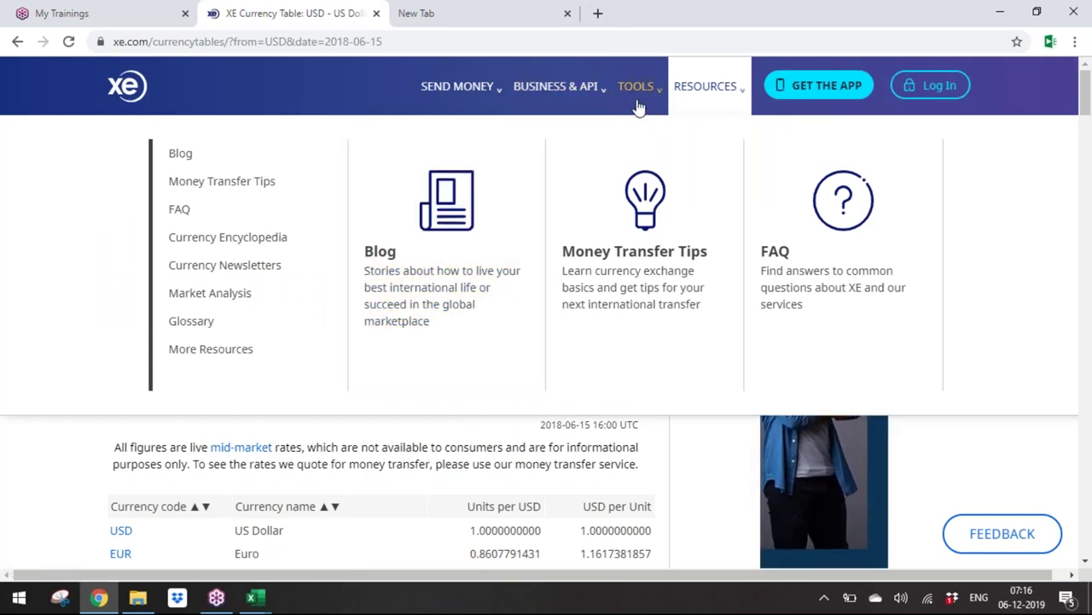
{"action": "mouse_move", "coordinate": [638, 104]}
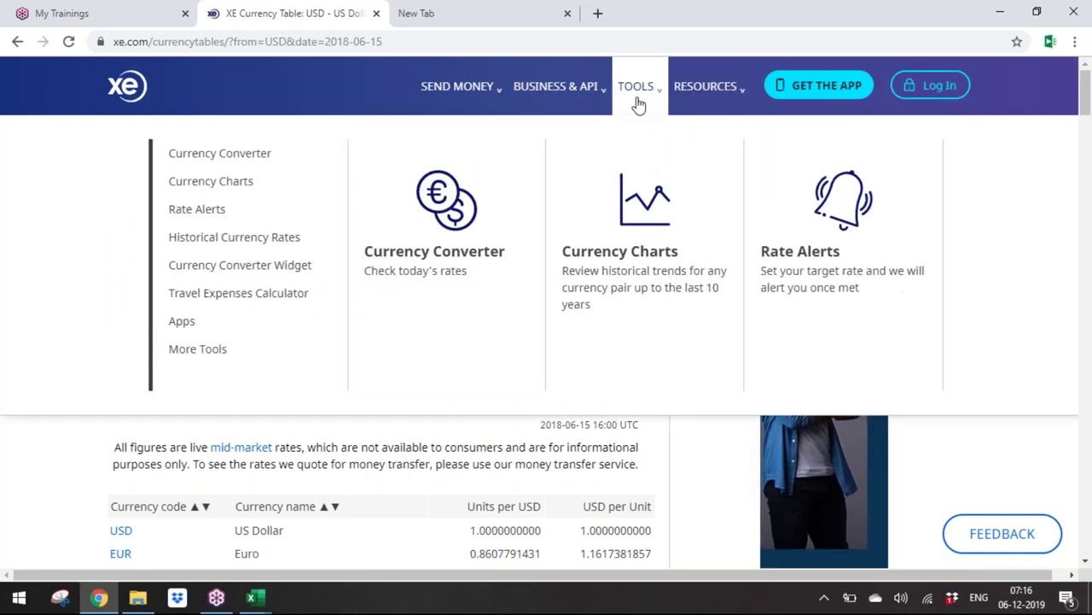
{"action": "left_click", "coordinate": [319, 245]}
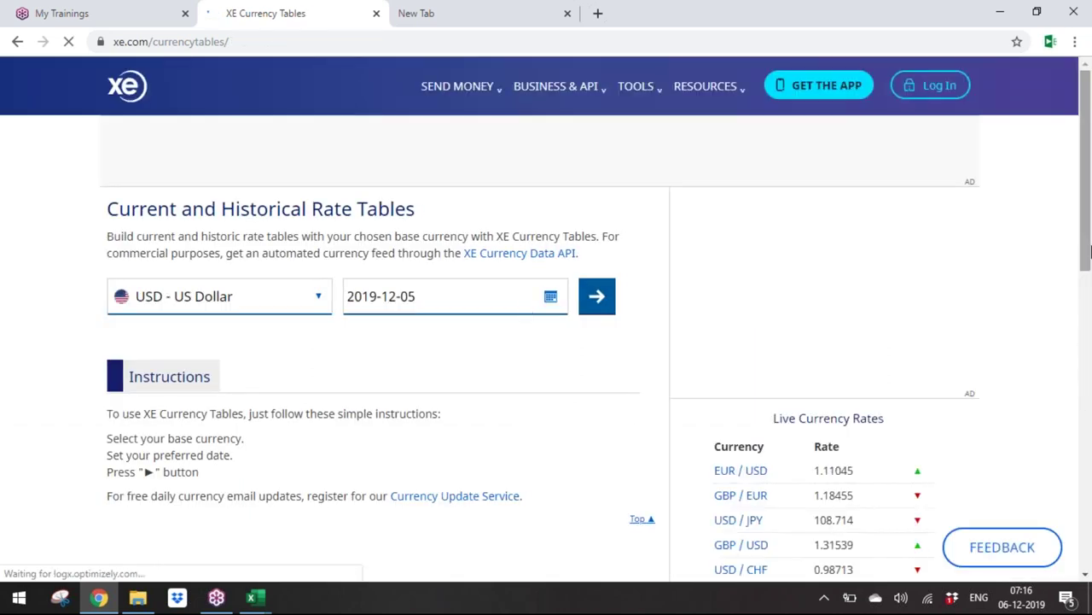
{"action": "scroll", "coordinate": [1090, 284], "scroll_direction": "down", "scroll_amount": 5}
{"action": "scroll", "coordinate": [1089, 239], "scroll_direction": "up", "scroll_amount": 3}
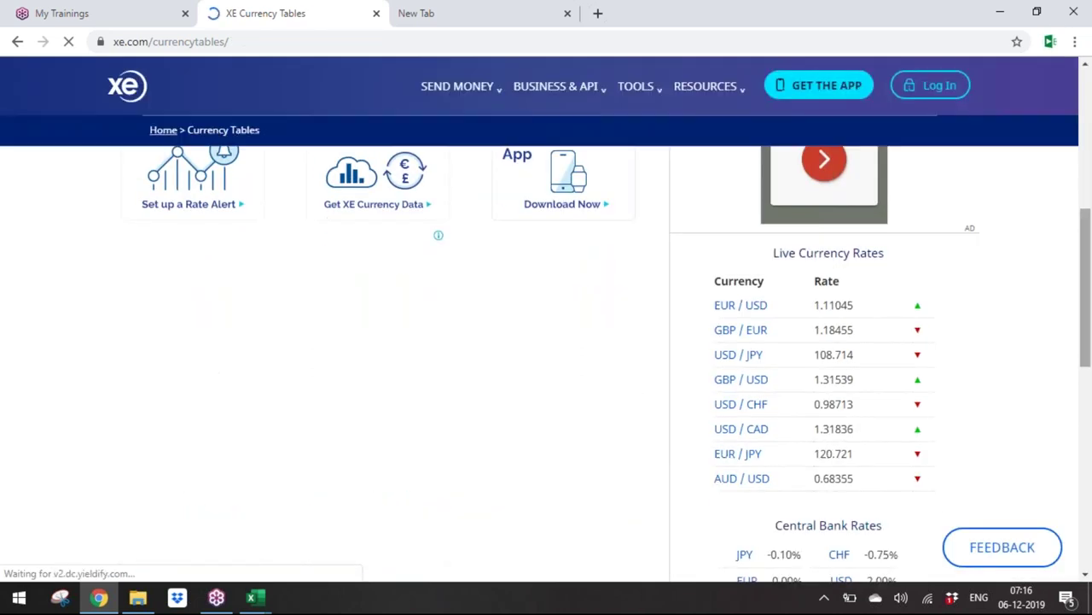
{"action": "scroll", "coordinate": [1089, 194], "scroll_direction": "up", "scroll_amount": 1}
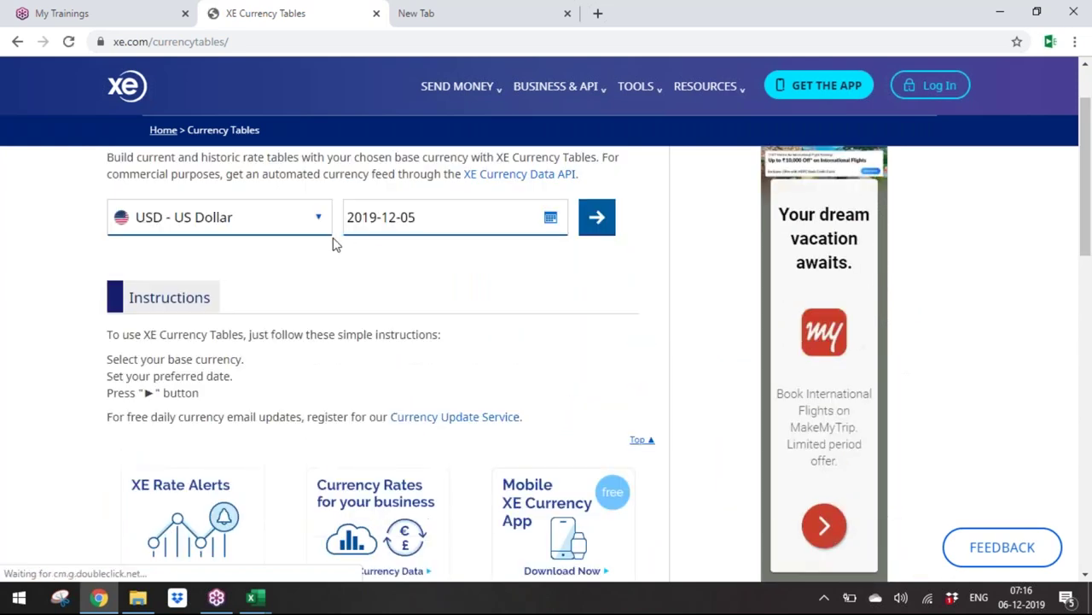
Step: Check the 04-12-2019 row in Excel and load XE's rate table for 2019-12-04
{"action": "left_click", "coordinate": [429, 218]}
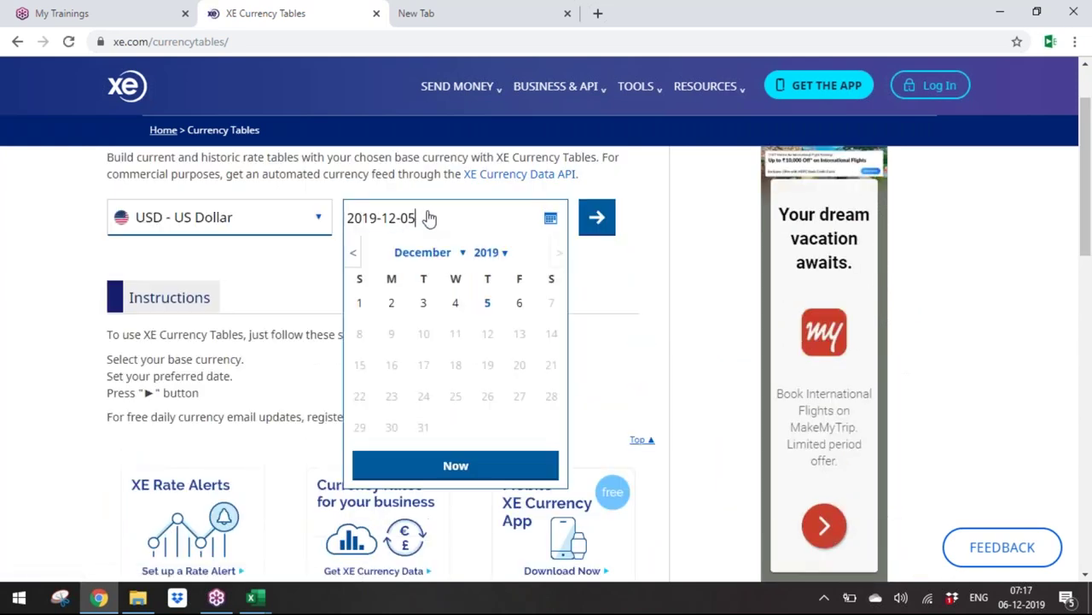
{"action": "key", "text": "alt+Tab"}
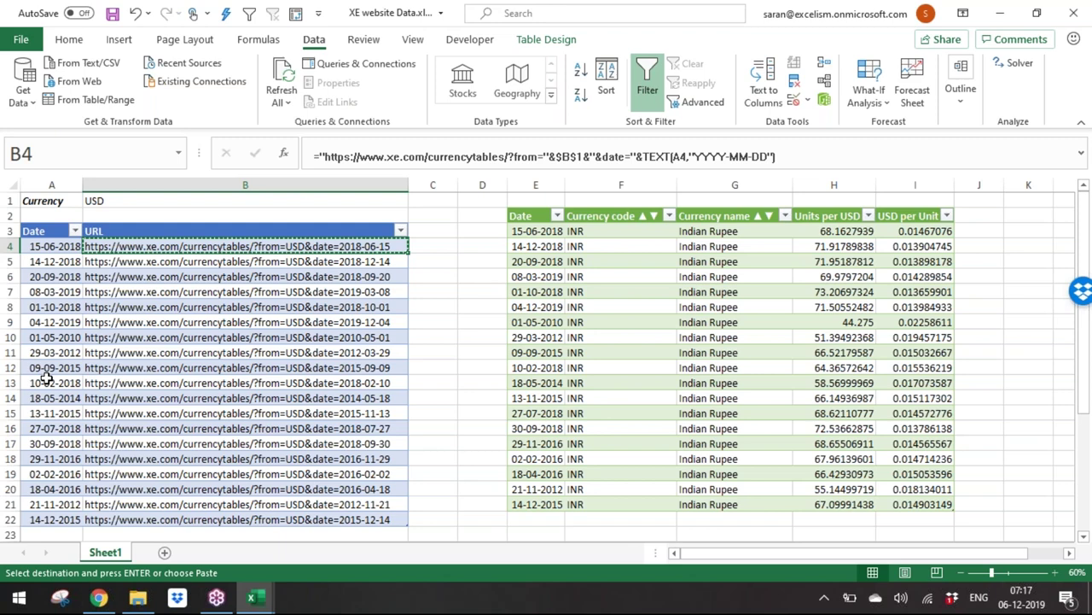
{"action": "left_click", "coordinate": [53, 327]}
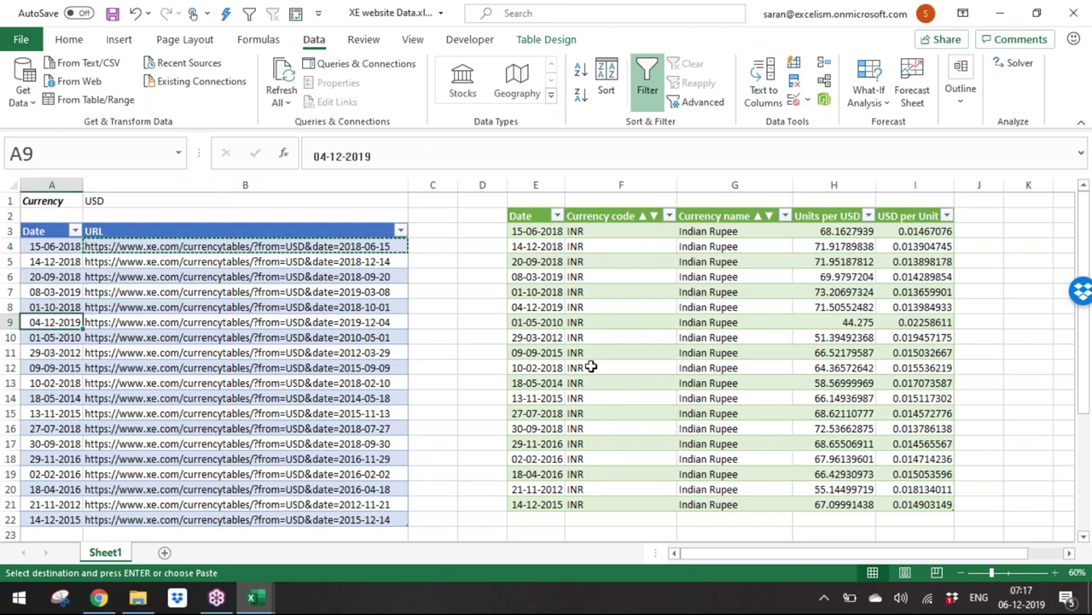
{"action": "left_click", "coordinate": [536, 307]}
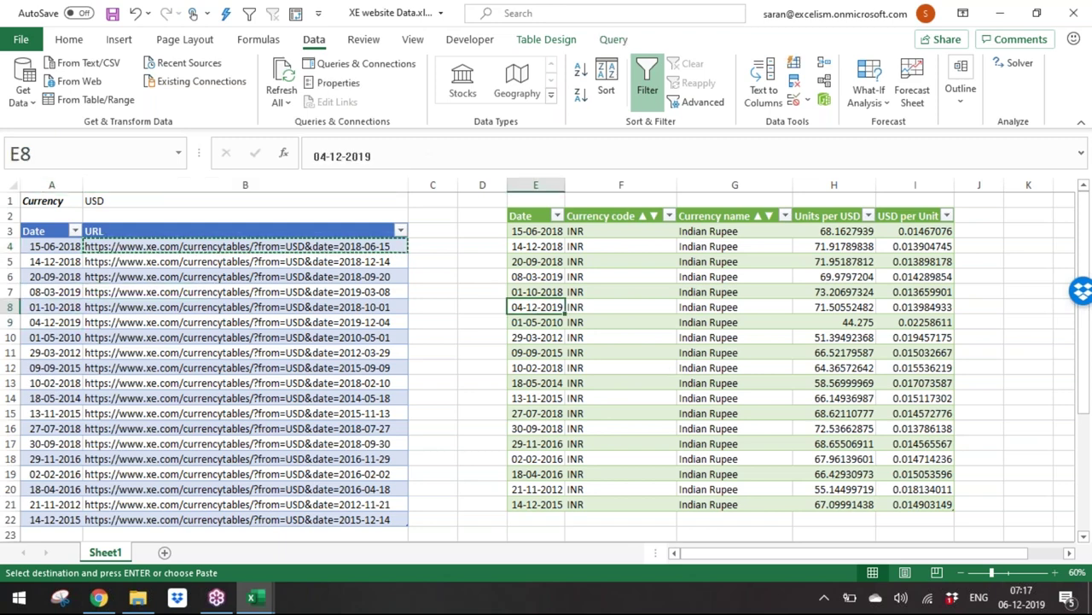
{"action": "key", "text": "alt+Tab"}
{"action": "type", "text": "4"}
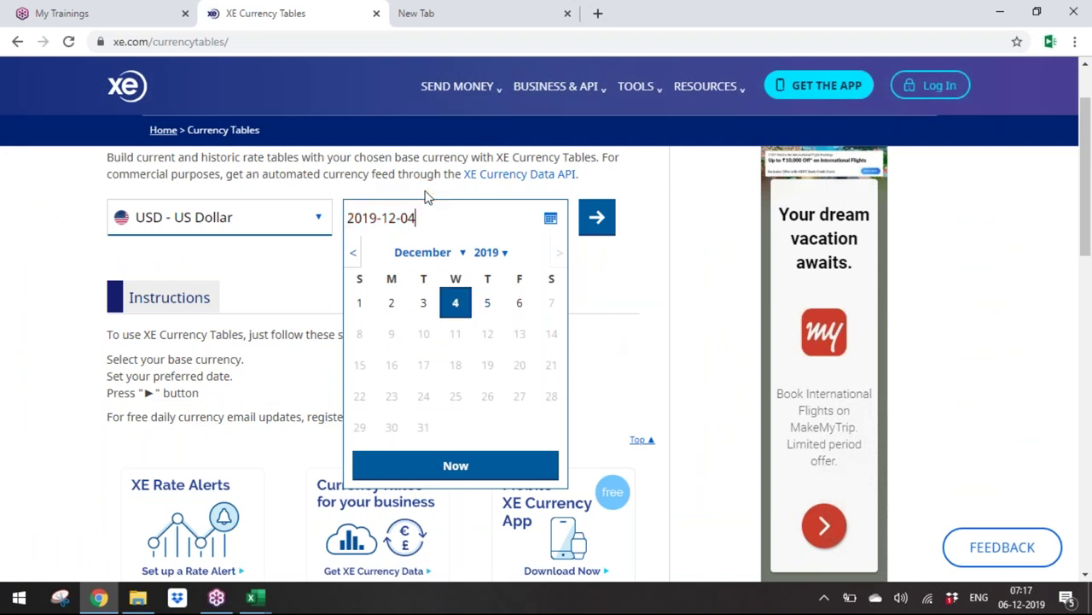
{"action": "left_click", "coordinate": [600, 219]}
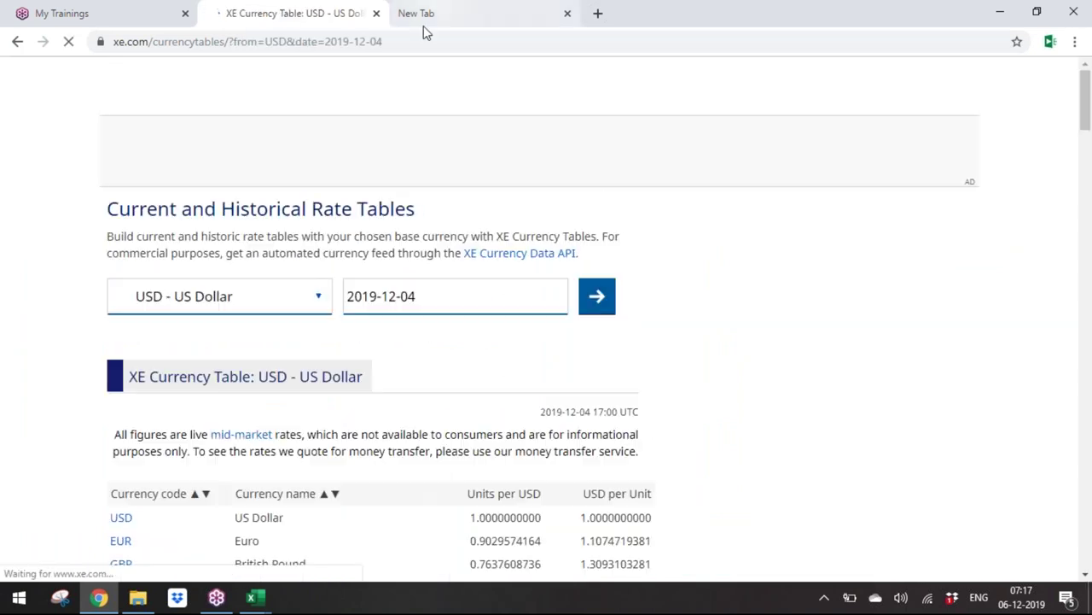
Step: Search the 2019-12-04 rate table page for INR
{"action": "left_click", "coordinate": [419, 41]}
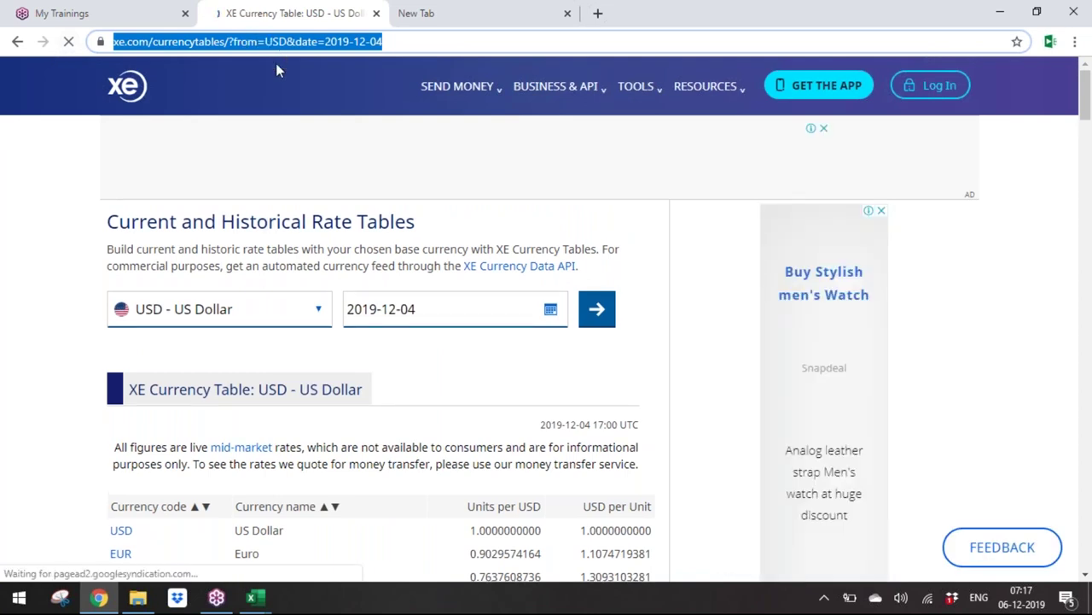
{"action": "mouse_move", "coordinate": [1085, 115]}
{"action": "left_mouse_down"}
{"action": "mouse_move", "coordinate": [1088, 233]}
{"action": "mouse_move", "coordinate": [1085, 94]}
{"action": "left_mouse_up"}
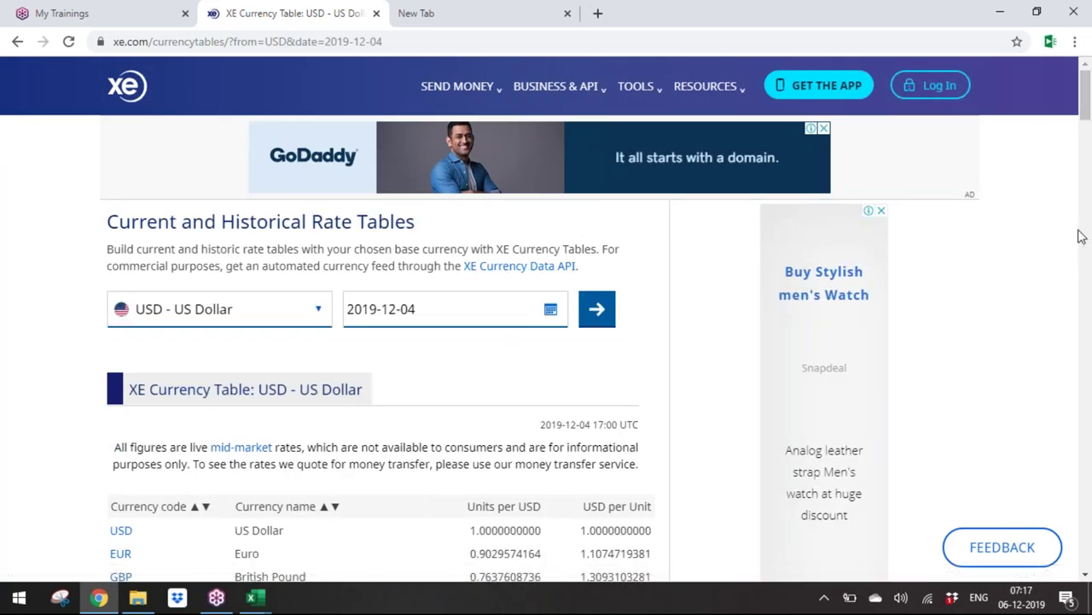
{"action": "left_click_drag", "start_coordinate": [1089, 139], "coordinate": [1089, 190]}
{"action": "scroll", "coordinate": [508, 426], "scroll_direction": "down", "scroll_amount": 4}
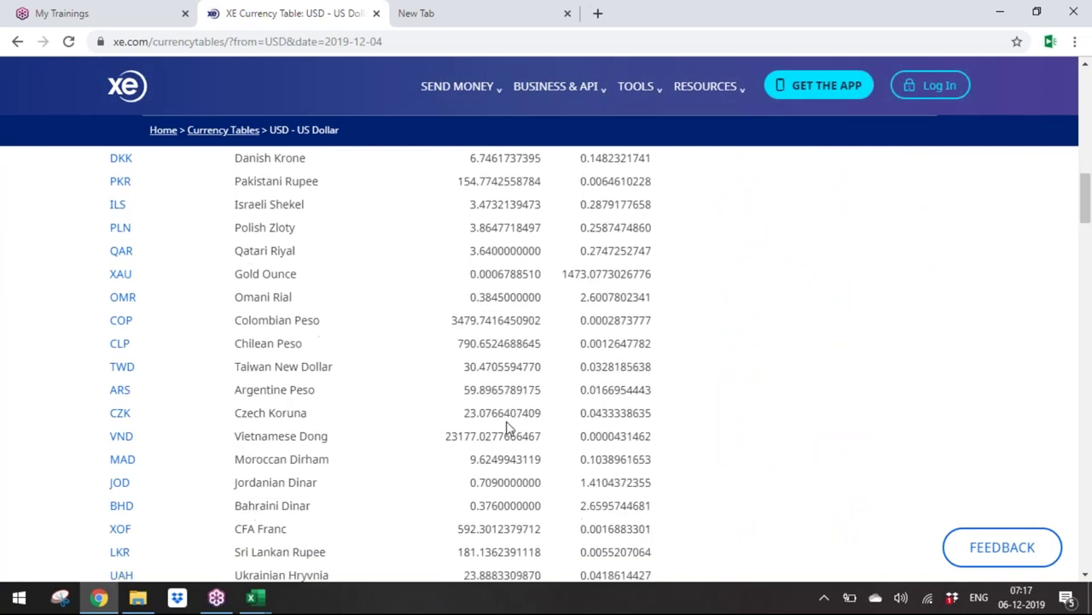
{"action": "key", "text": "ctrl+f"}
{"action": "type", "text": "IN"}
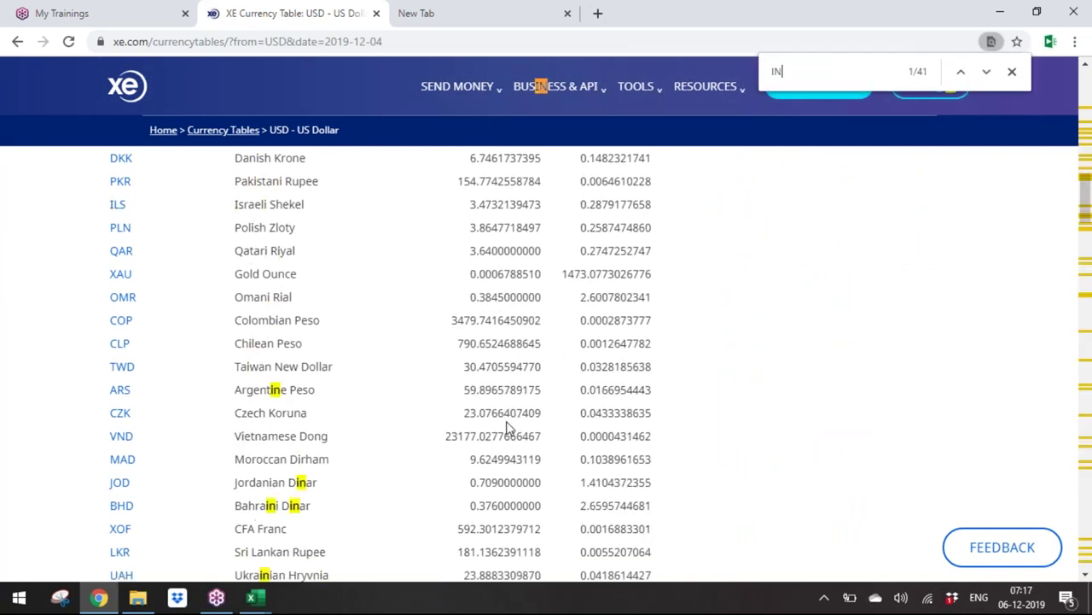
{"action": "type", "text": "R"}
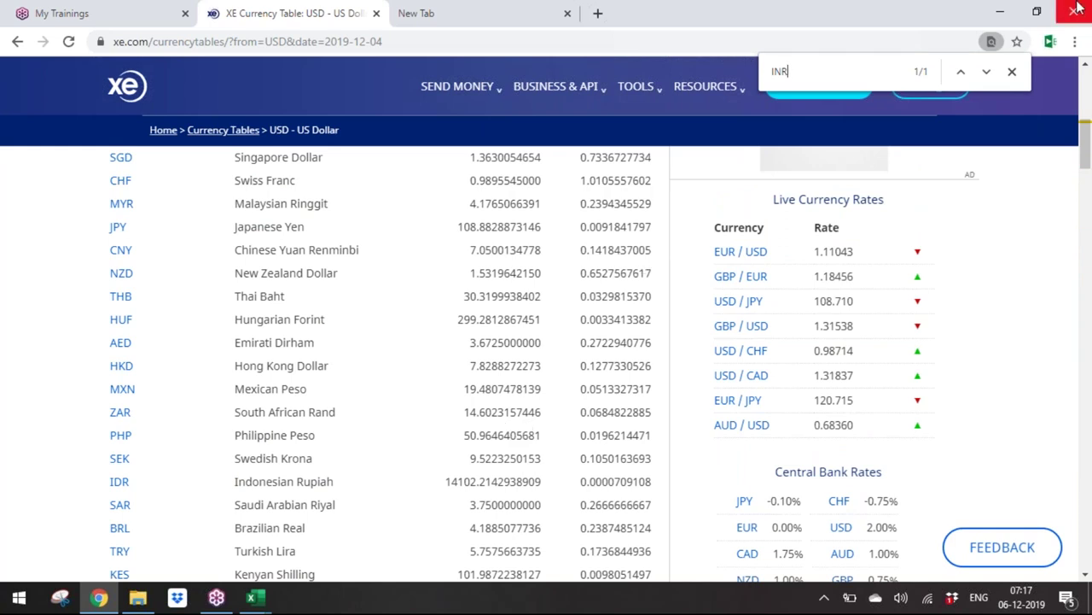
Step: Compare XE's INR rate 71.5055248206 with the 71.50552482 in Excel cell H8
{"action": "left_click_drag", "start_coordinate": [1086, 139], "coordinate": [1087, 111]}
{"action": "left_click_drag", "start_coordinate": [481, 408], "coordinate": [547, 411]}
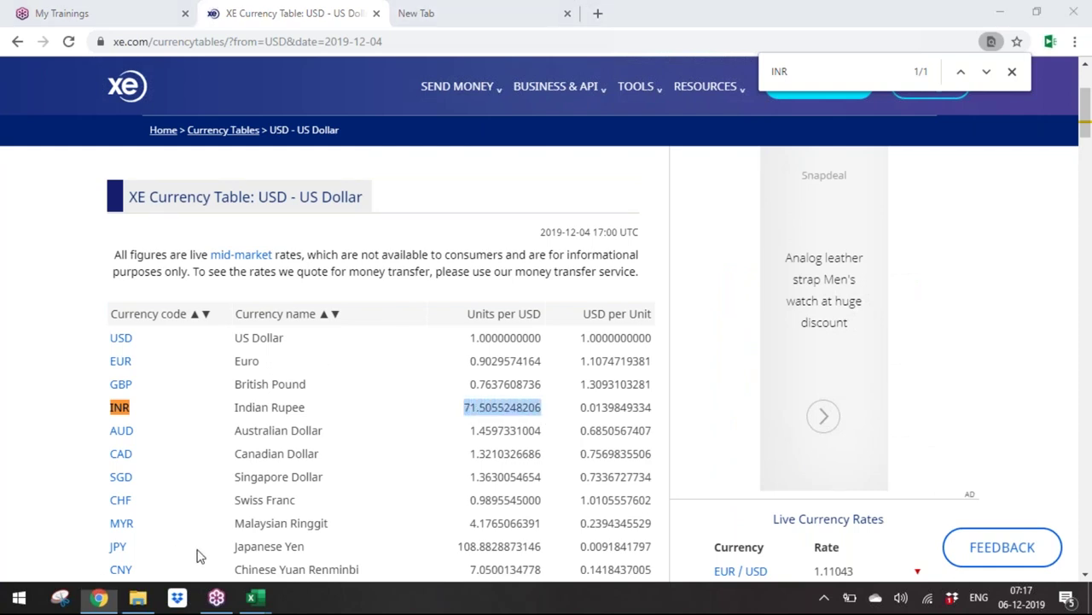
{"action": "key", "text": "alt+Tab"}
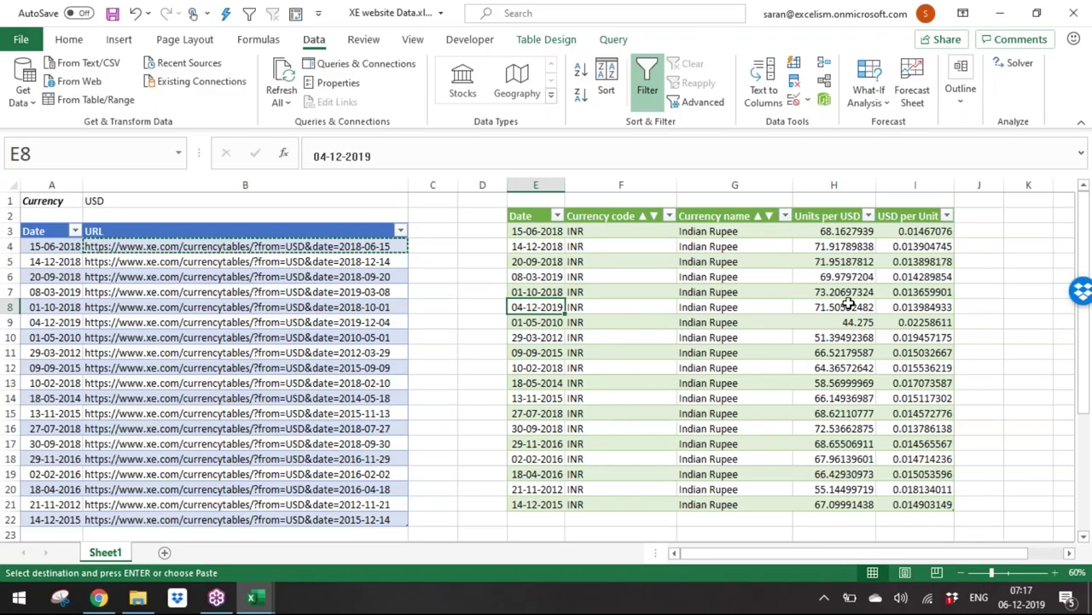
{"action": "left_click", "coordinate": [843, 307]}
{"action": "key", "text": "alt+Tab"}
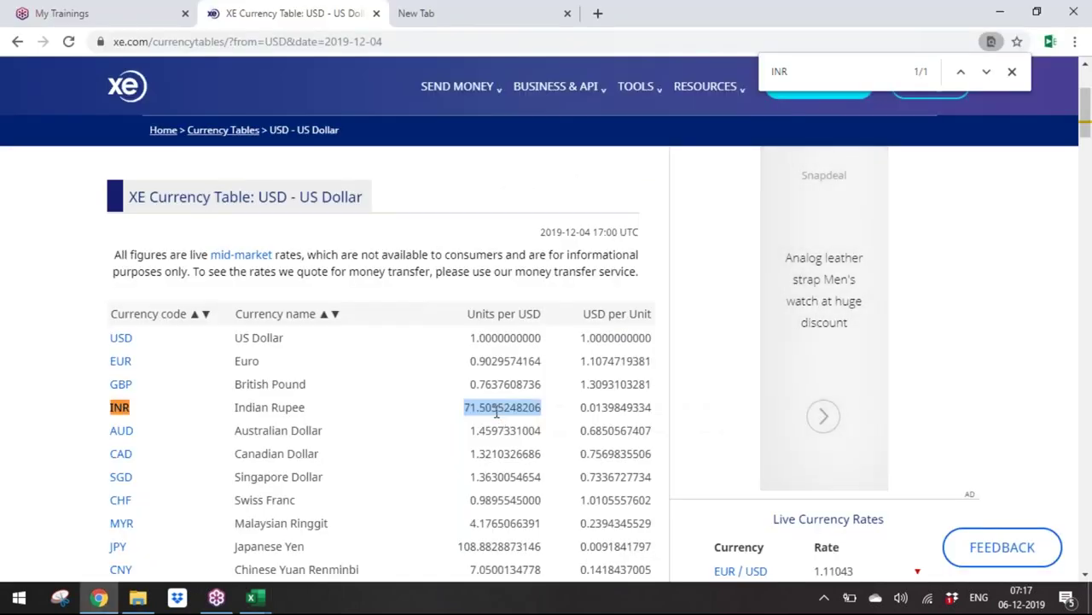
Step: Look at the 09-09-2015 date in the Excel URL list
{"action": "key", "text": "alt+Tab"}
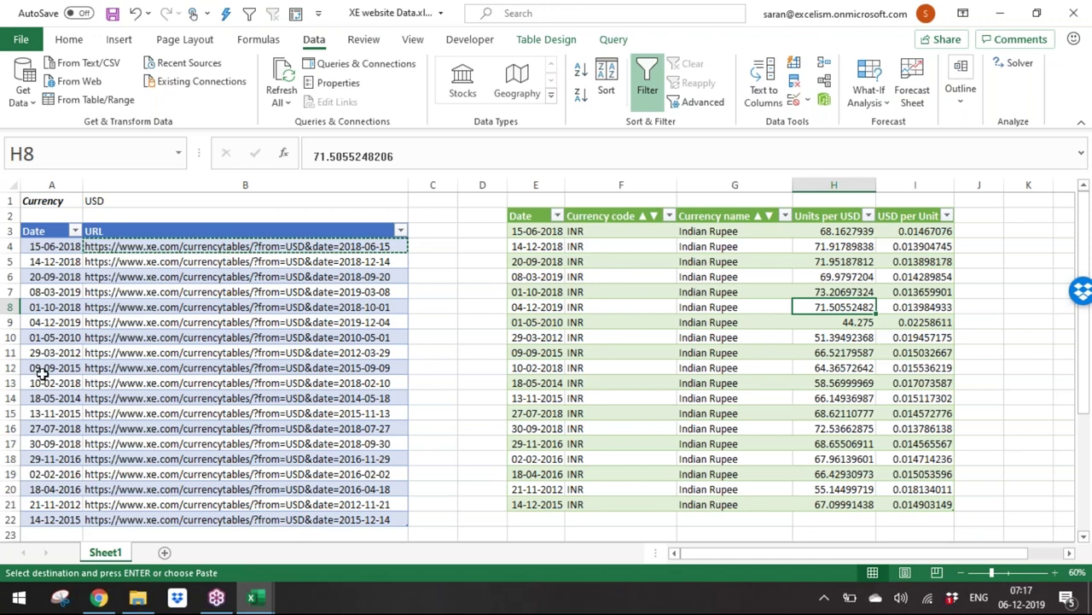
{"action": "left_click", "coordinate": [41, 373]}
{"action": "key", "text": "alt+Tab"}
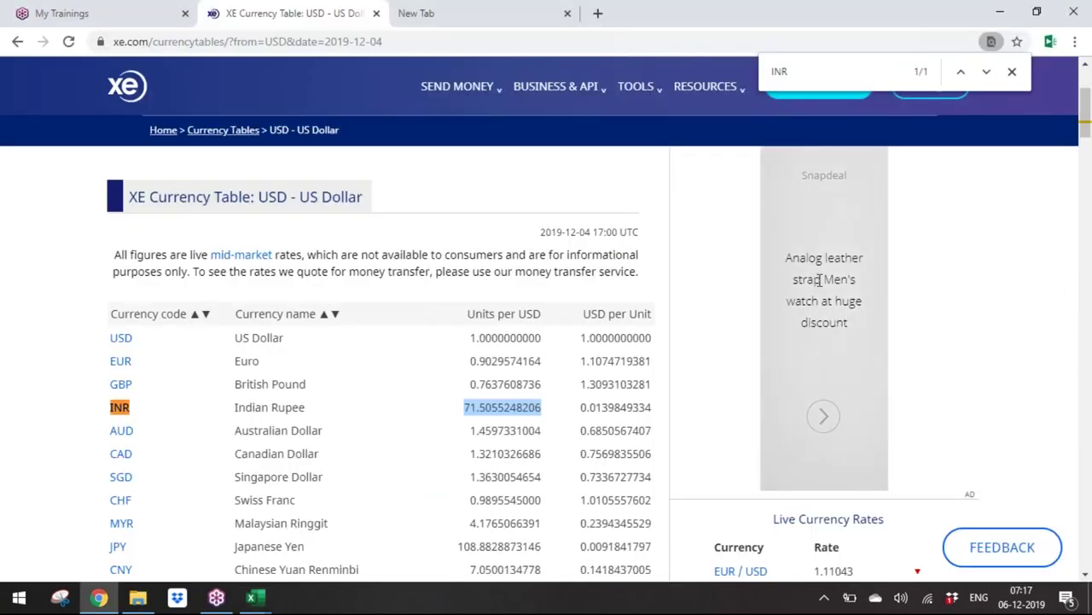
{"action": "key", "text": "alt+Tab"}
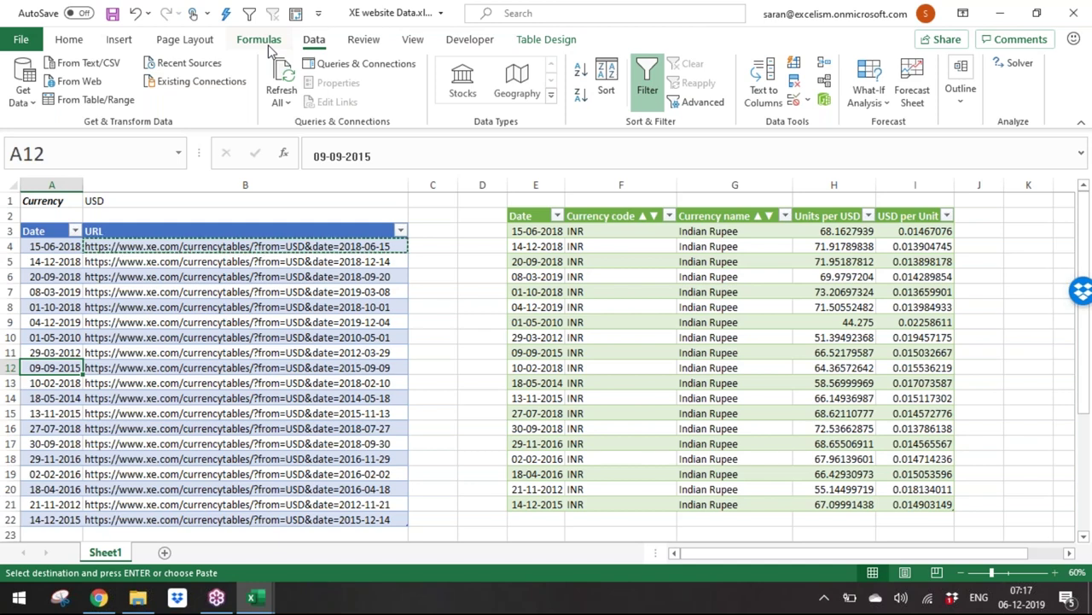
Step: Cancel the B4 copy, show Queries & Connections, and edit the XeRates query
{"action": "key", "text": "Escape"}
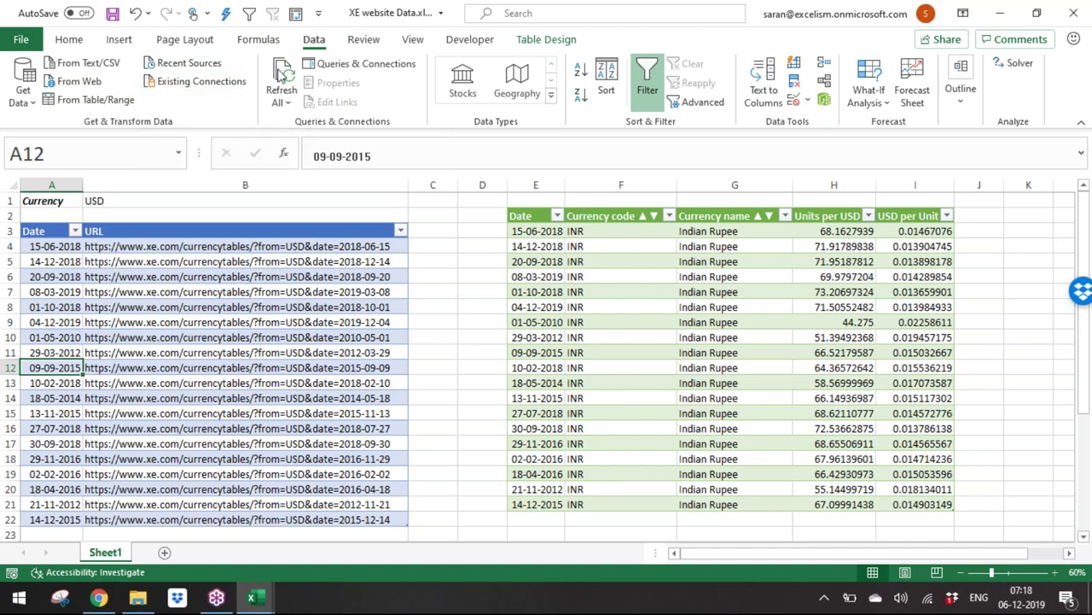
{"action": "left_click", "coordinate": [365, 64]}
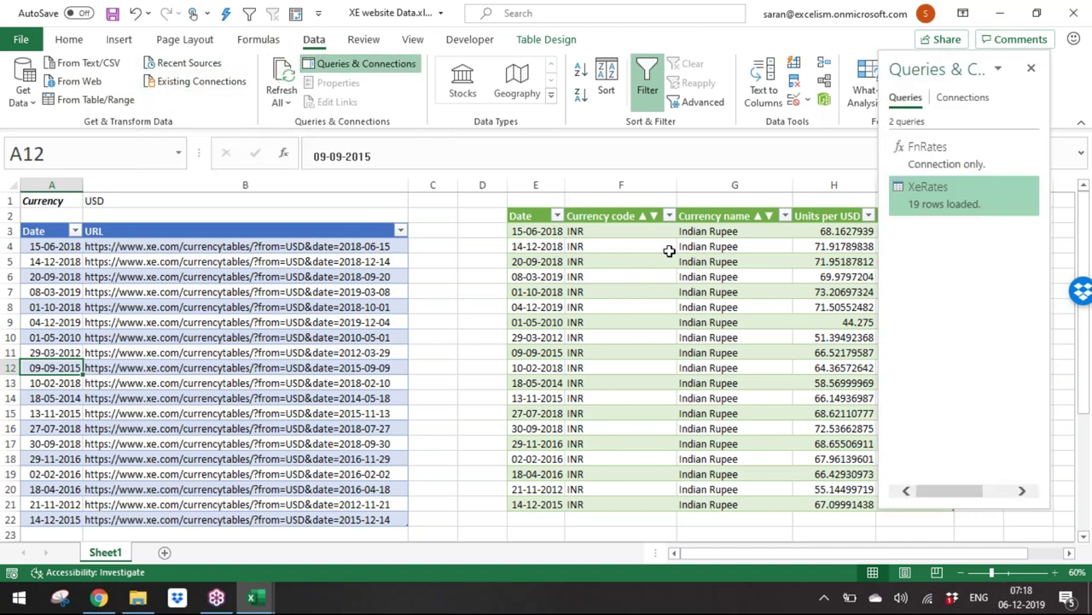
{"action": "mouse_move", "coordinate": [966, 193]}
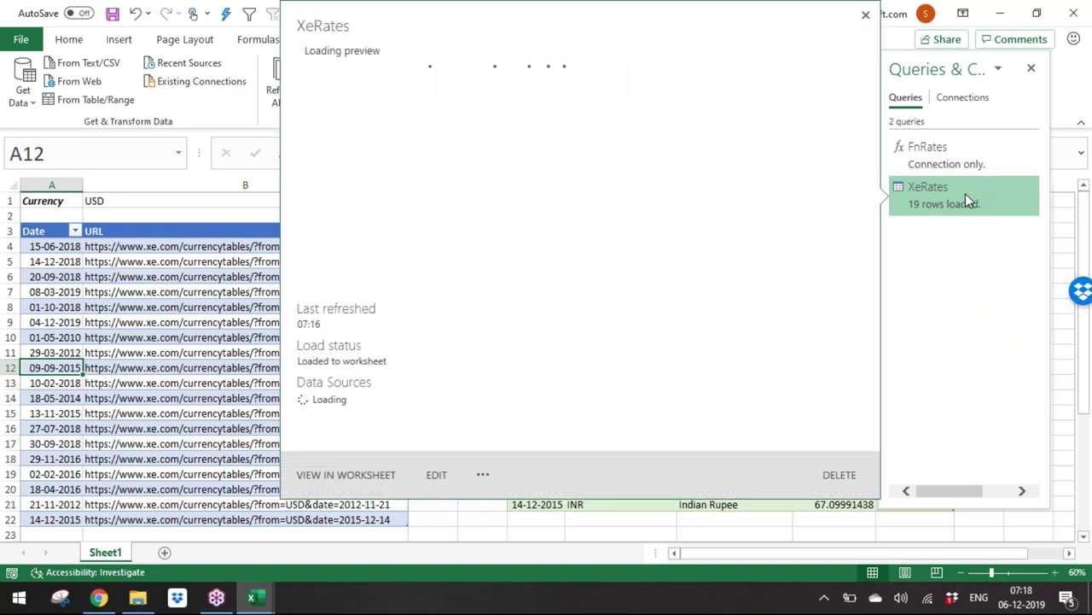
{"action": "left_click_drag", "start_coordinate": [937, 68], "coordinate": [393, 68]}
{"action": "left_click", "coordinate": [979, 200]}
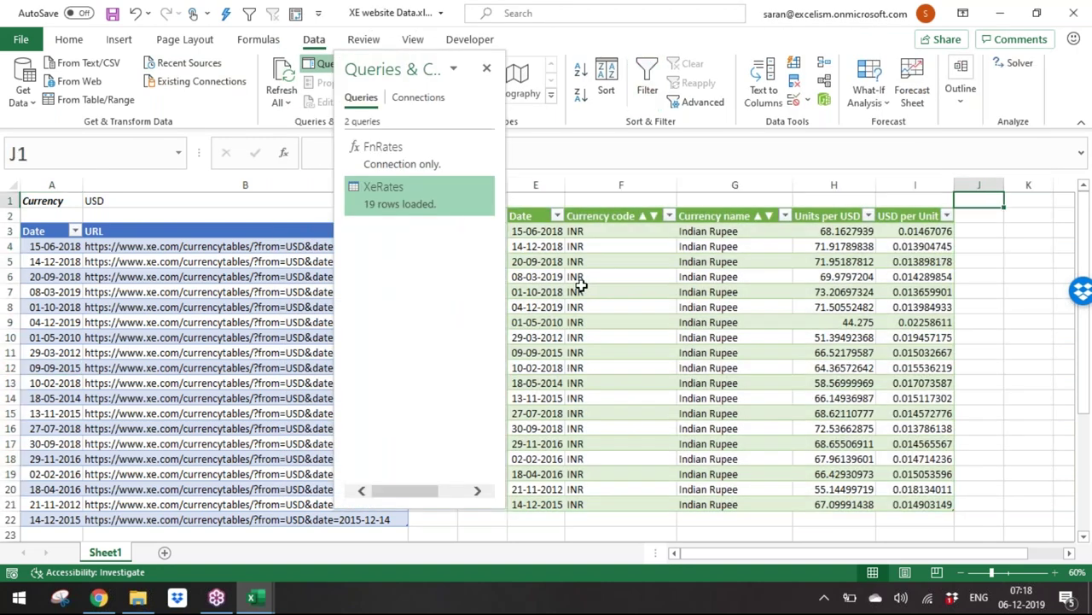
{"action": "mouse_move", "coordinate": [434, 196]}
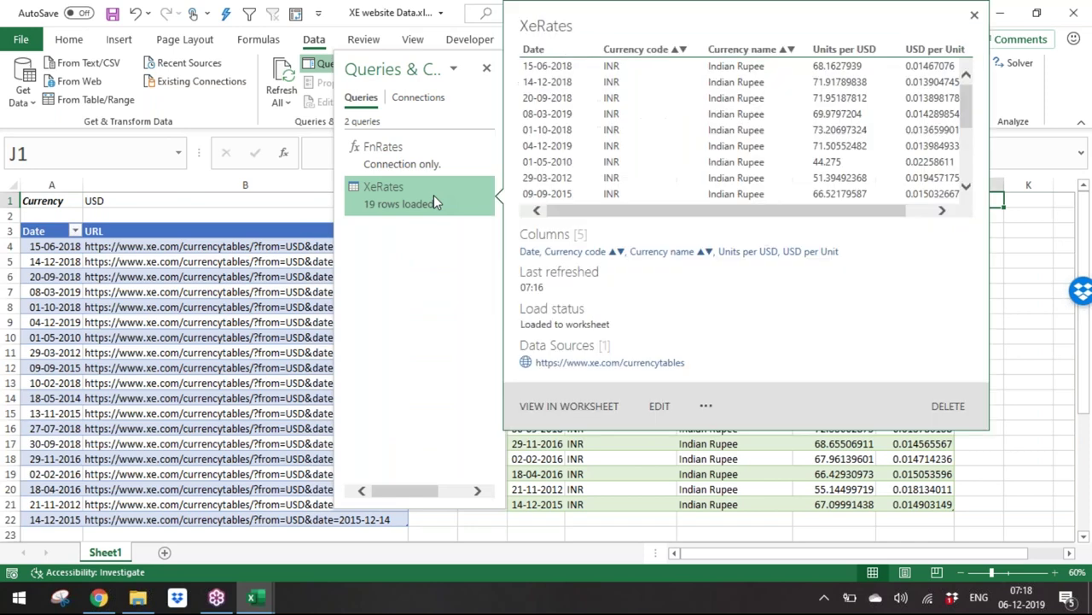
{"action": "left_click", "coordinate": [662, 407]}
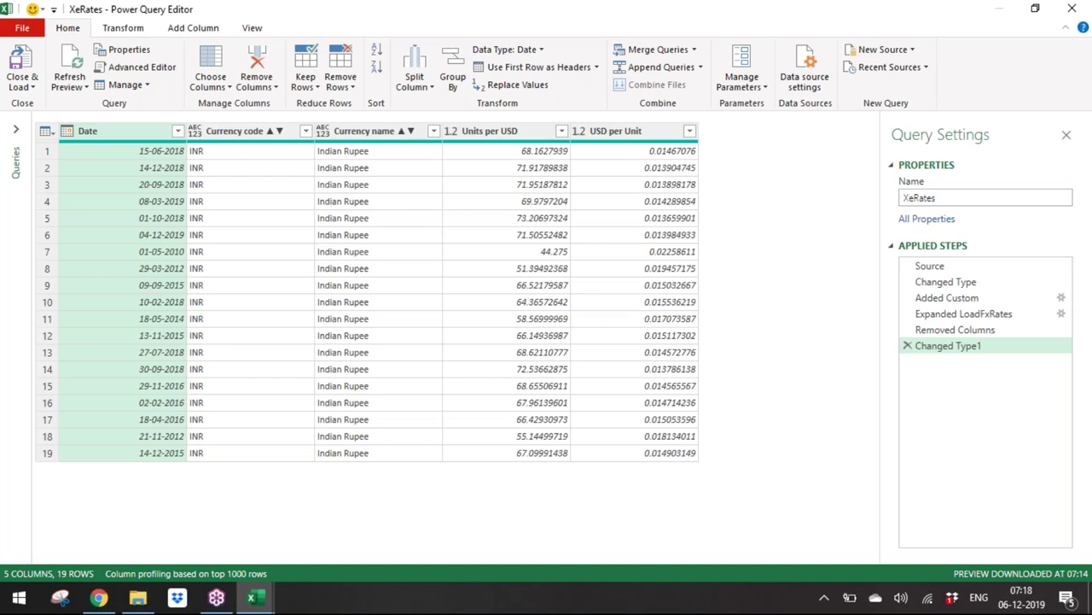
Step: Step through XeRates' applied steps from Source to the final type change, checking LoadFxRates columns
{"action": "left_click", "coordinate": [947, 267]}
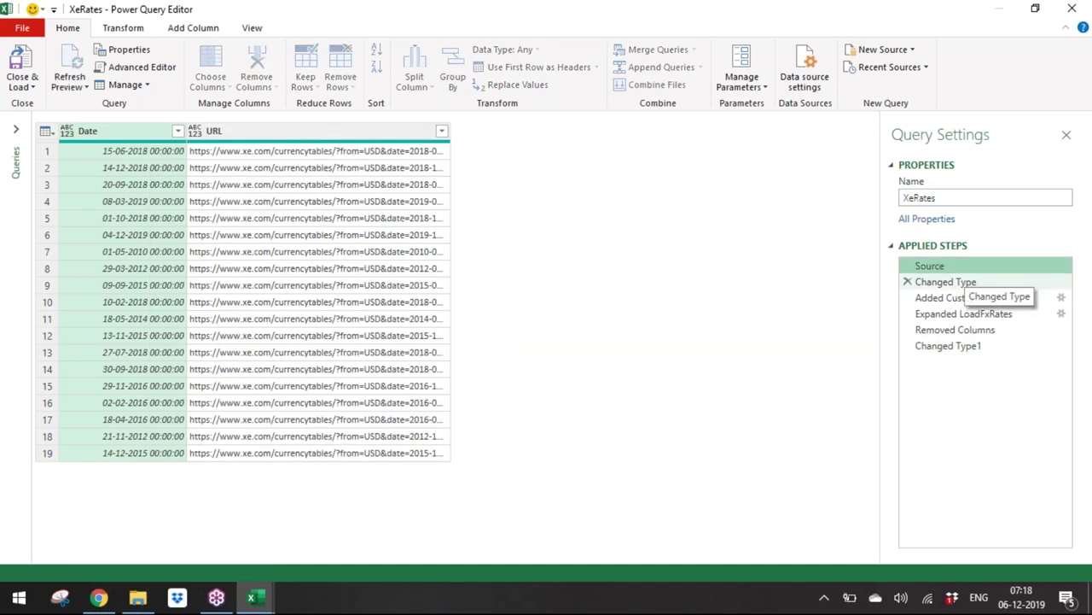
{"action": "left_click", "coordinate": [968, 283]}
{"action": "left_click", "coordinate": [973, 299]}
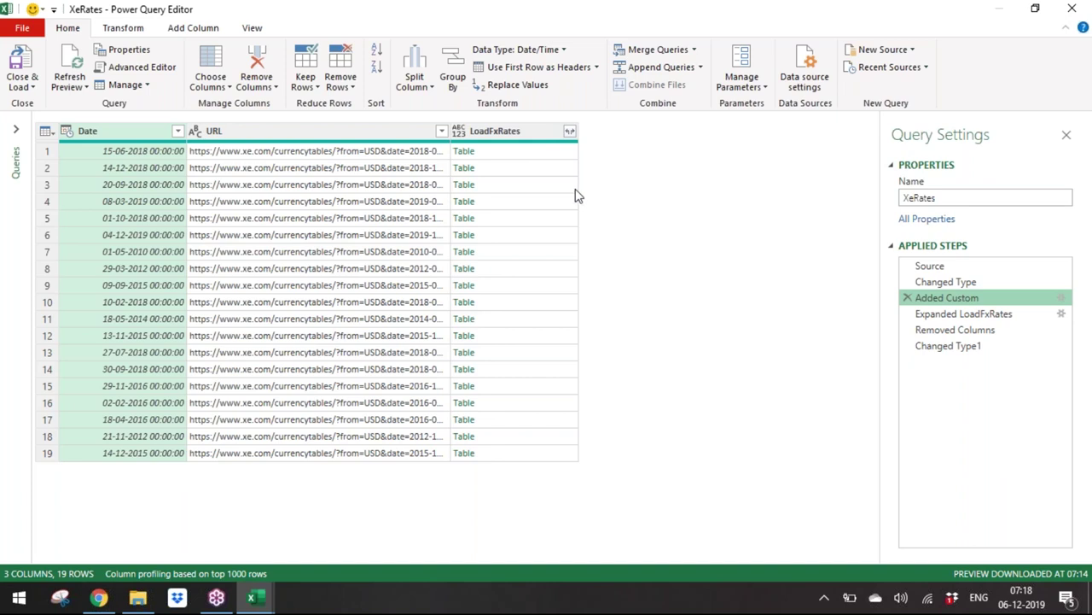
{"action": "left_click", "coordinate": [569, 132]}
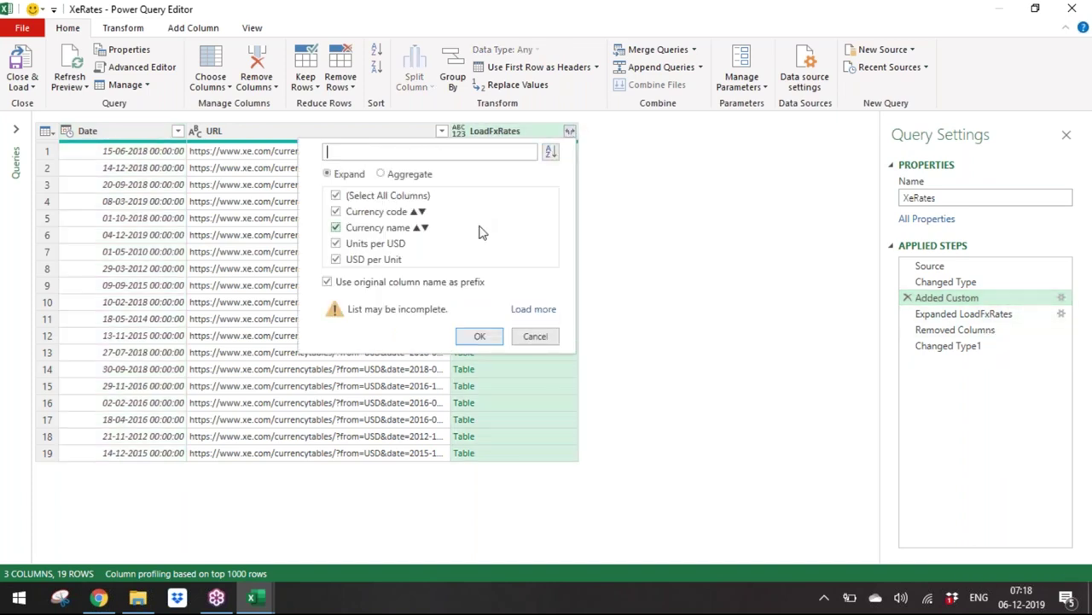
{"action": "left_click", "coordinate": [536, 337]}
{"action": "left_click", "coordinate": [1020, 314]}
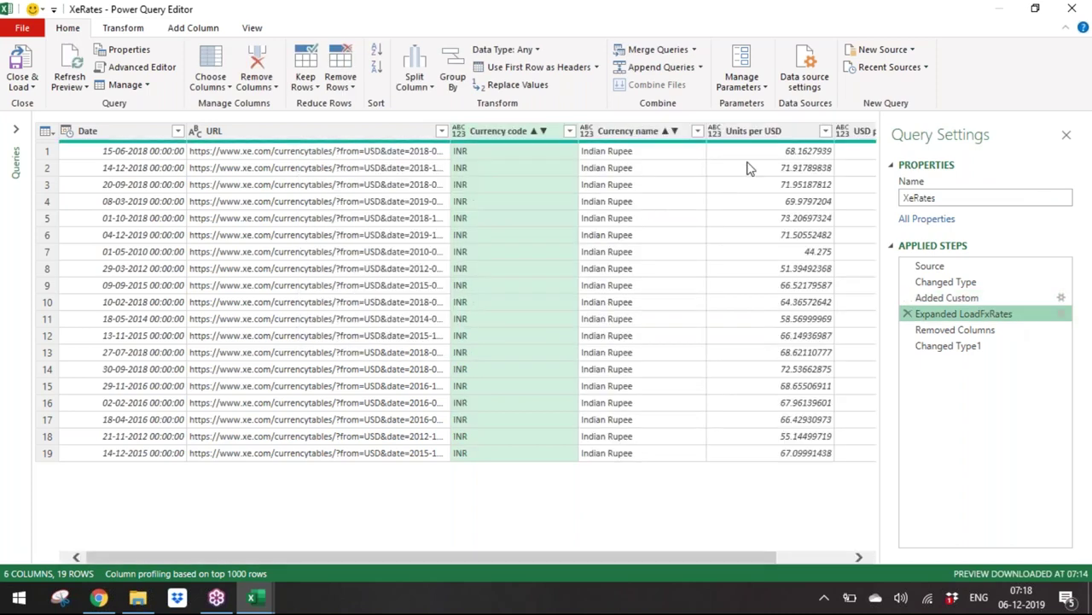
{"action": "left_click", "coordinate": [970, 333]}
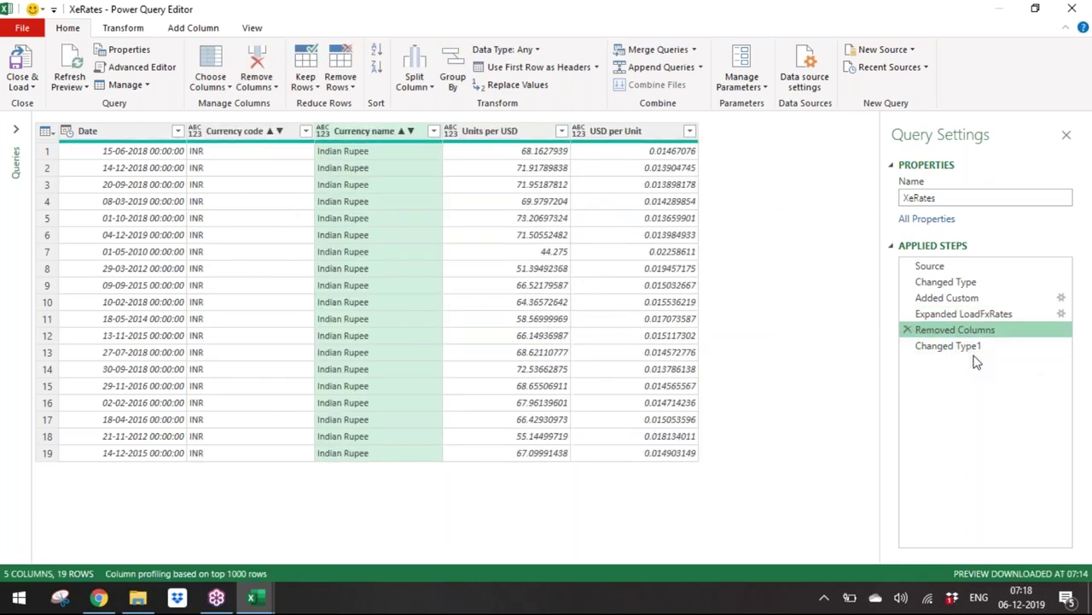
{"action": "left_click", "coordinate": [970, 346]}
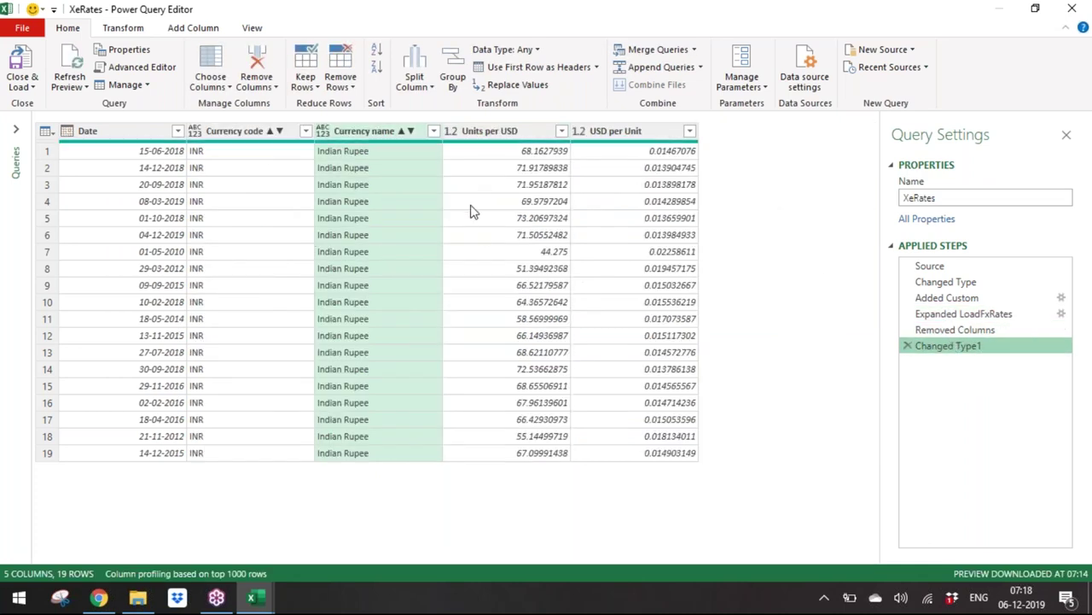
Step: Show the queries list, preview the FnRates function, and return to XeRates
{"action": "left_click", "coordinate": [15, 133]}
{"action": "left_click", "coordinate": [50, 145]}
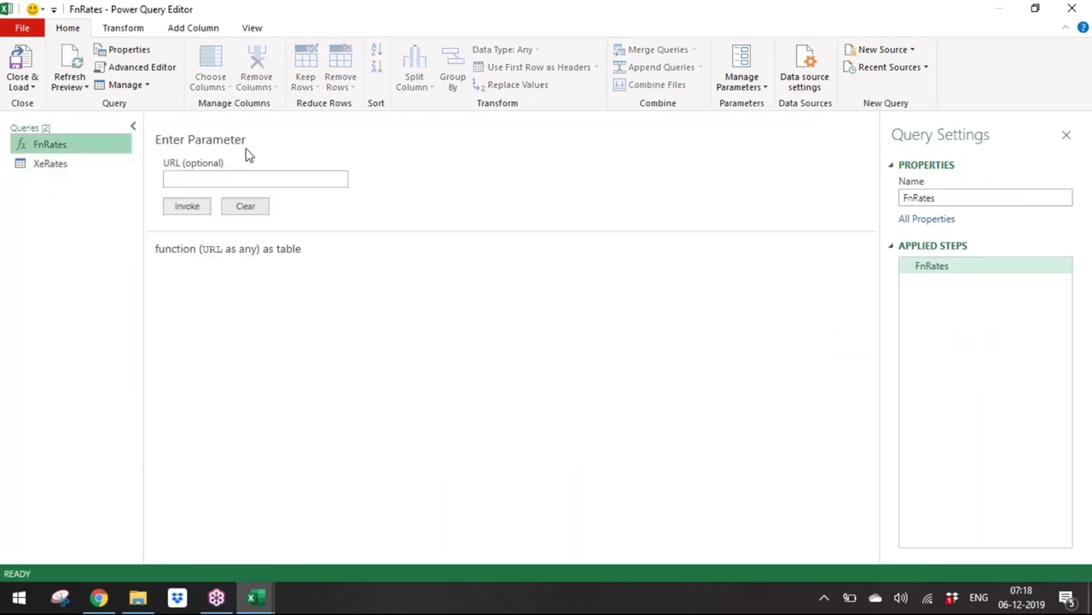
{"action": "left_click", "coordinate": [93, 165]}
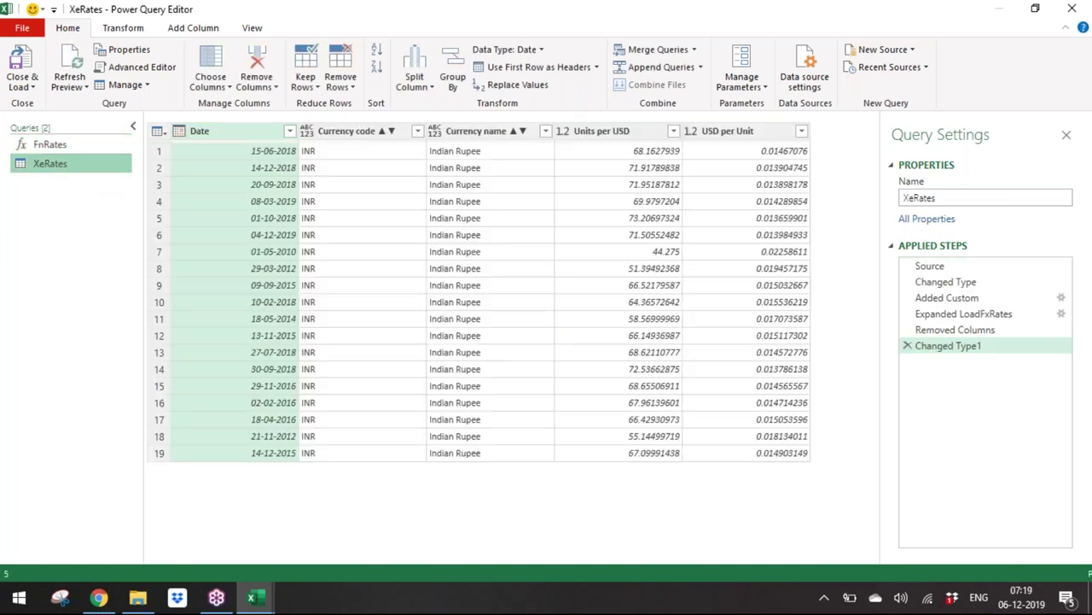
{"action": "left_click", "coordinate": [251, 28]}
Step: Review the XeRates M code in Advanced Editor, cancel, and close the Power Query Editor
{"action": "left_click", "coordinate": [484, 61]}
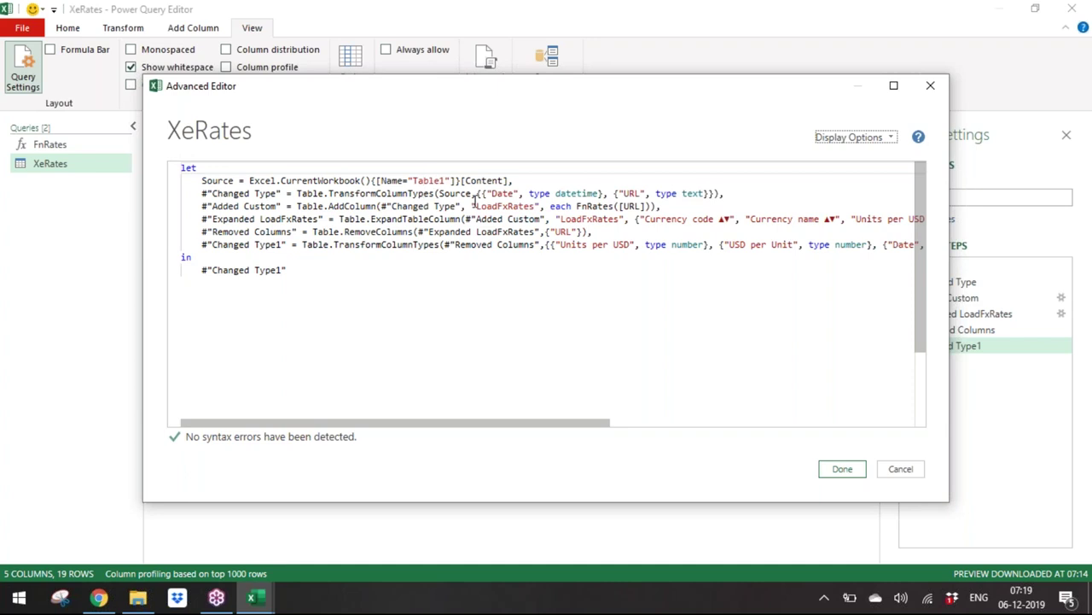
{"action": "double_click", "coordinate": [630, 193]}
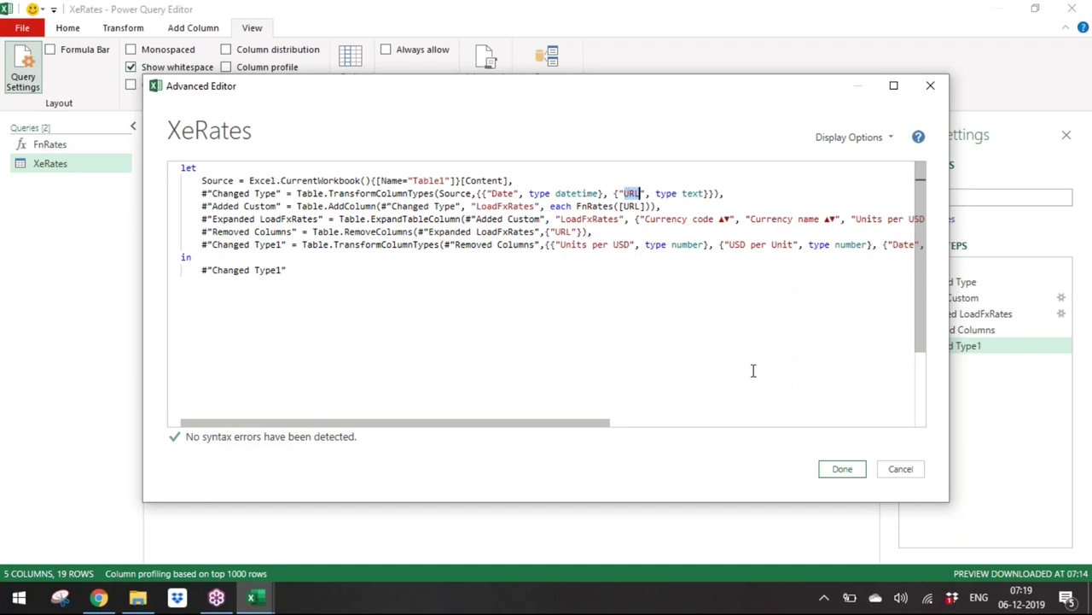
{"action": "left_click", "coordinate": [906, 472]}
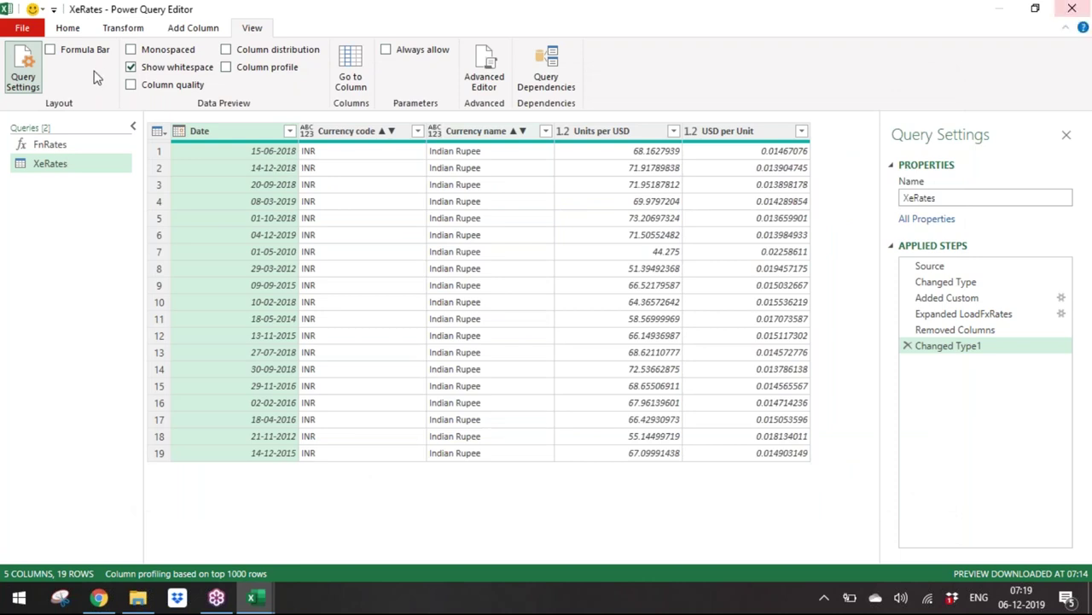
{"action": "left_click", "coordinate": [1072, 12]}
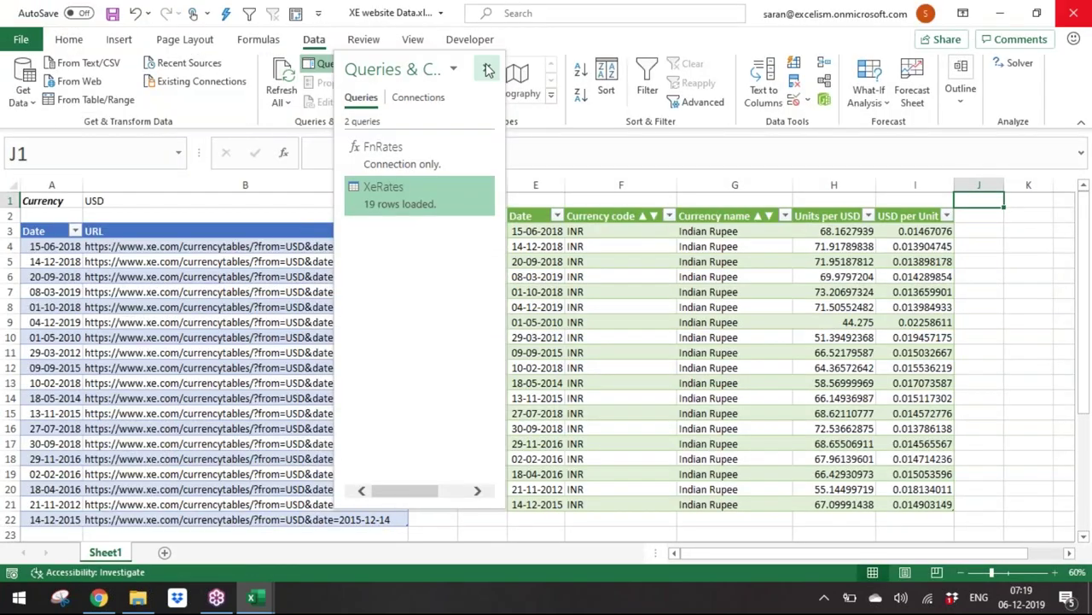
Step: Hide the queries pane and save the XE website Data workbook
{"action": "left_click", "coordinate": [488, 68]}
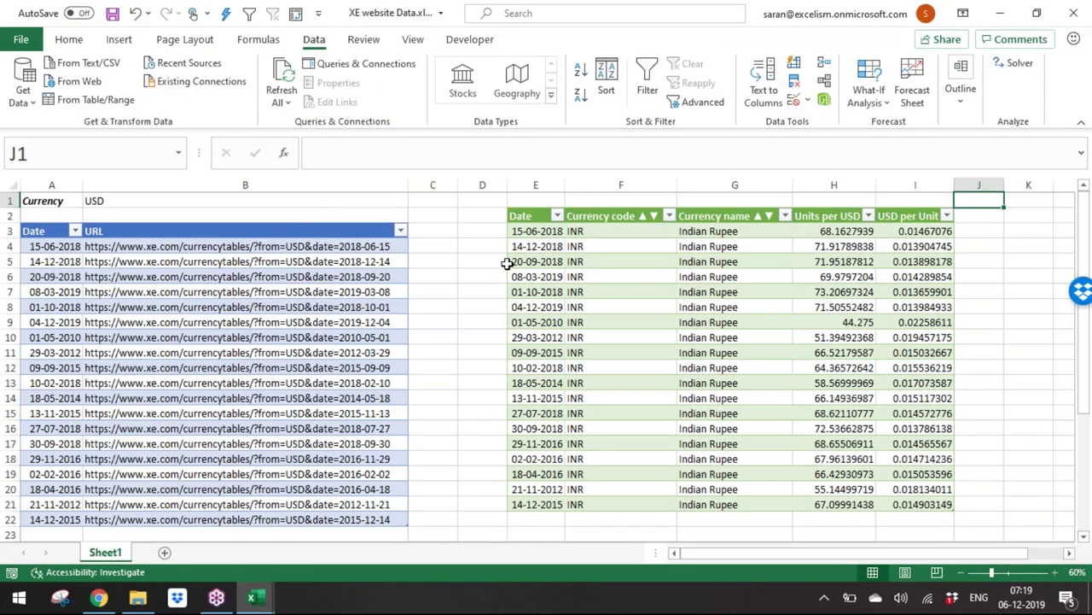
{"action": "key", "text": "ctrl+s"}
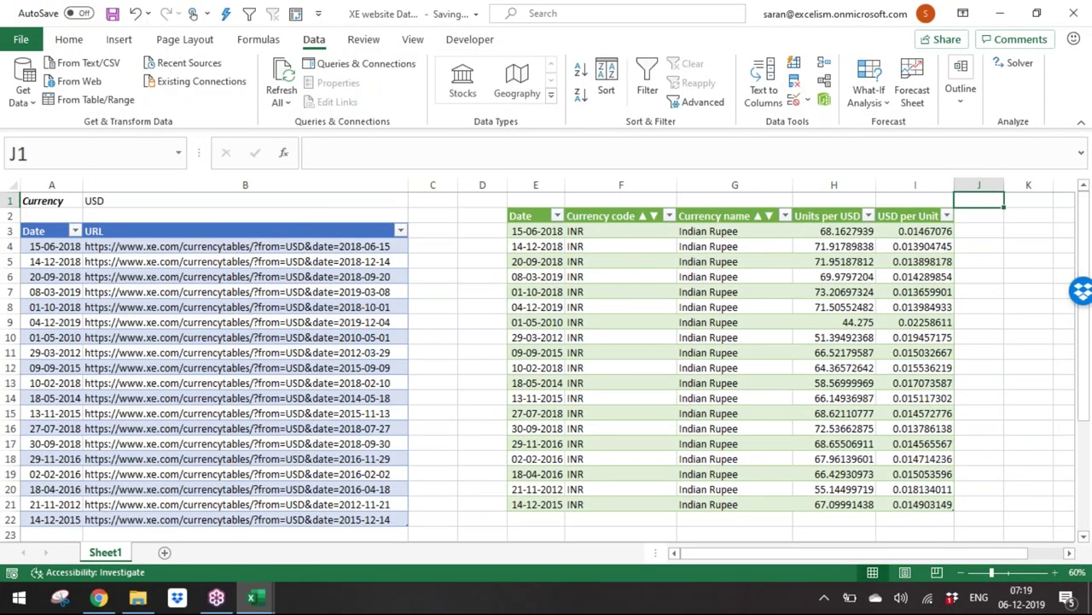
{"action": "key", "text": "ctrl+w"}
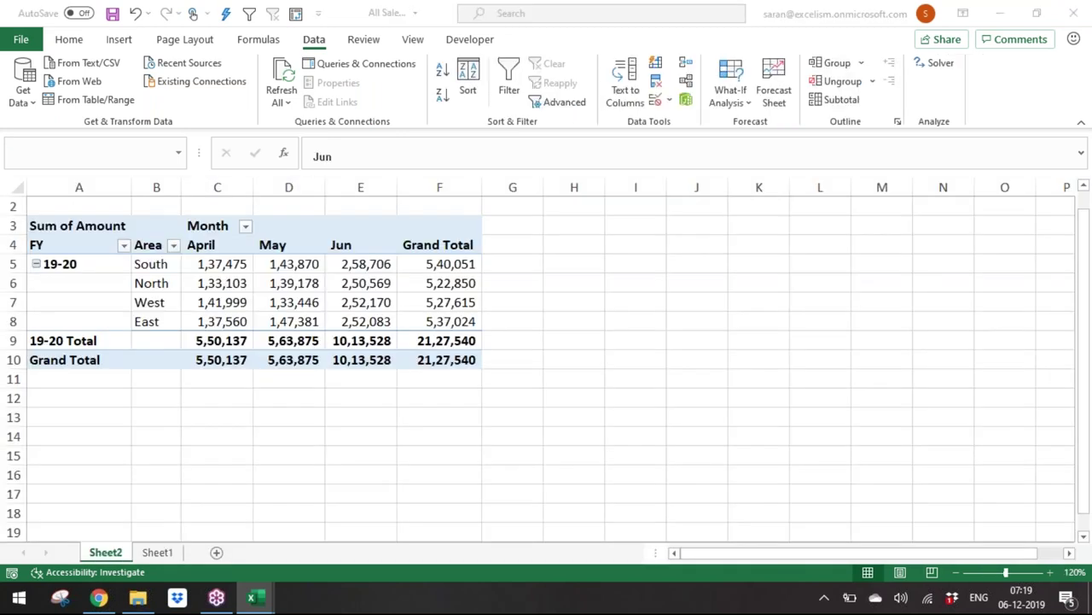
{"action": "left_click", "coordinate": [341, 242]}
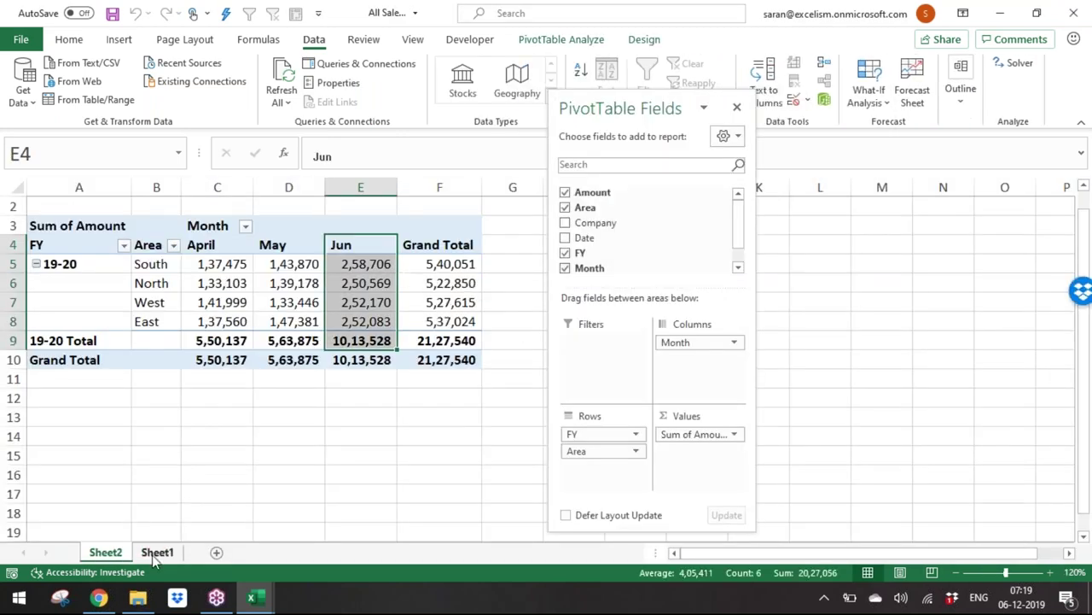
Step: Switch to the Day 19 workbook and select its Combine Data and Join the Queries headings
{"action": "left_click", "coordinate": [156, 553]}
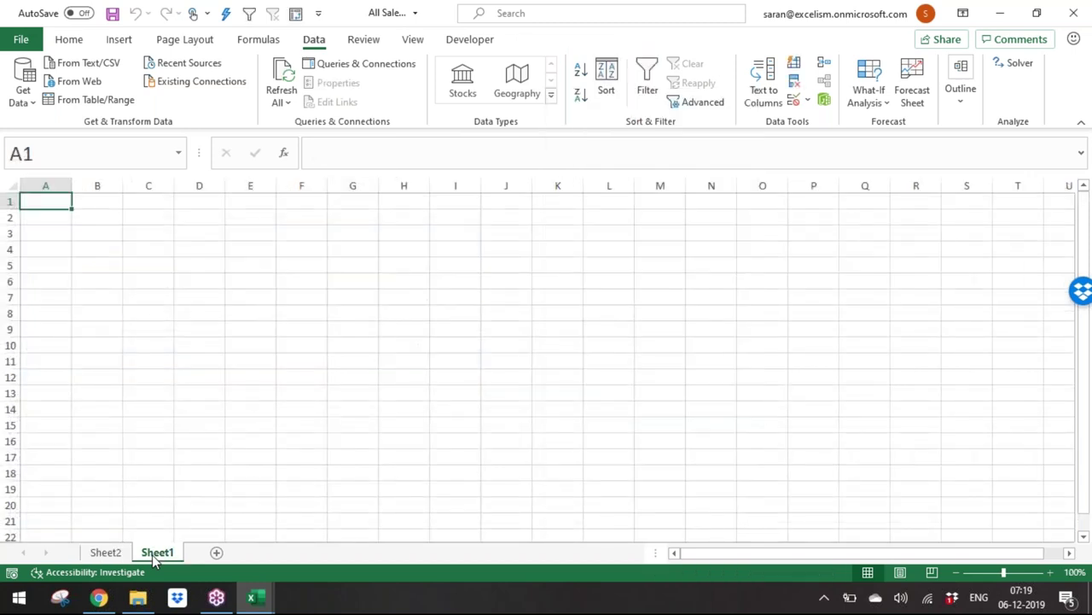
{"action": "mouse_move", "coordinate": [261, 602]}
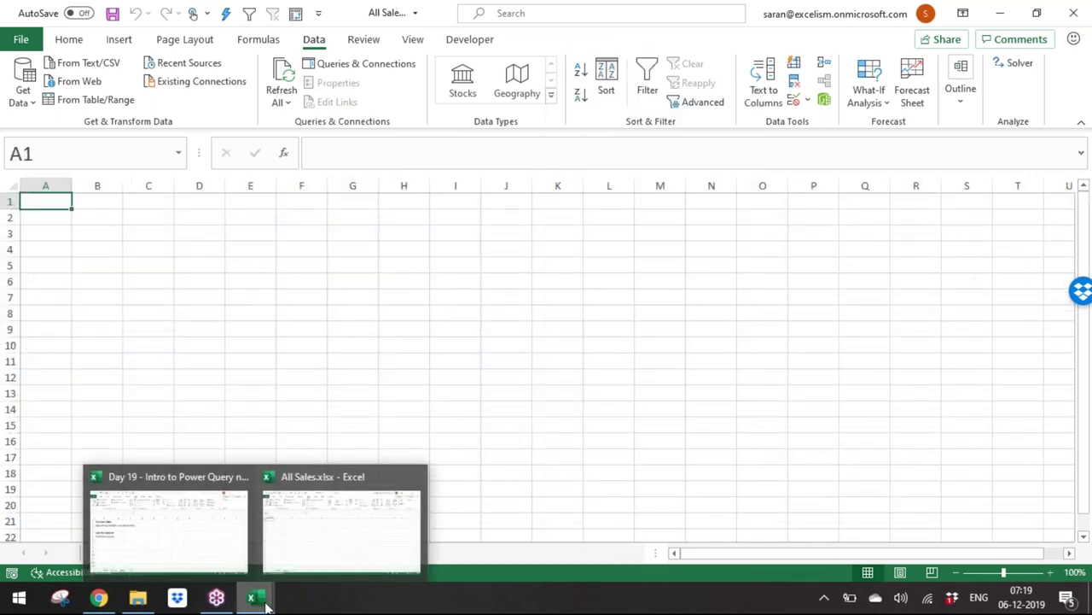
{"action": "left_click", "coordinate": [210, 551]}
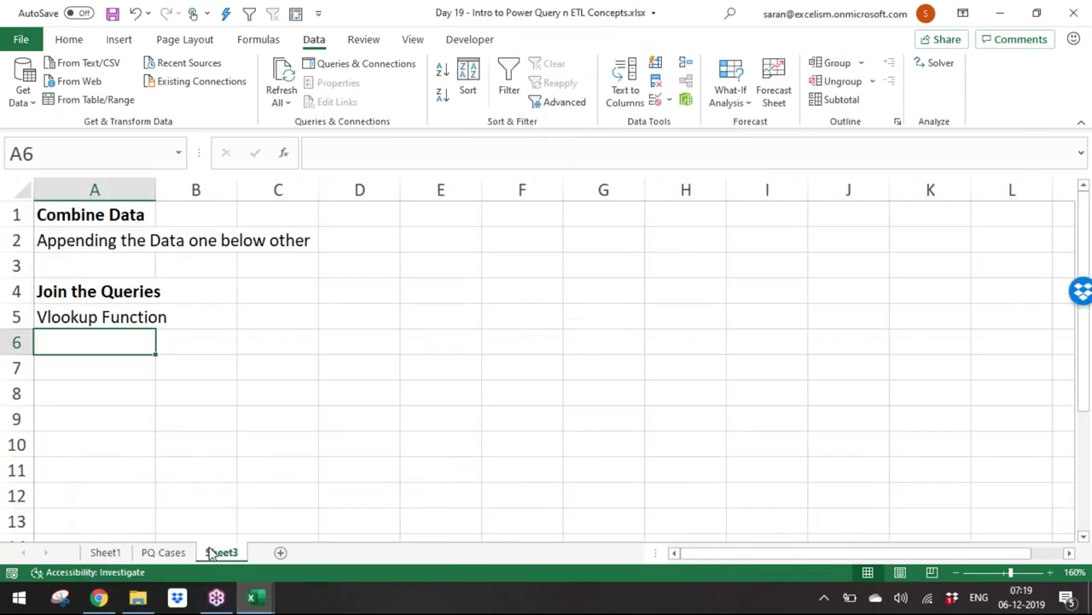
{"action": "left_click", "coordinate": [94, 214]}
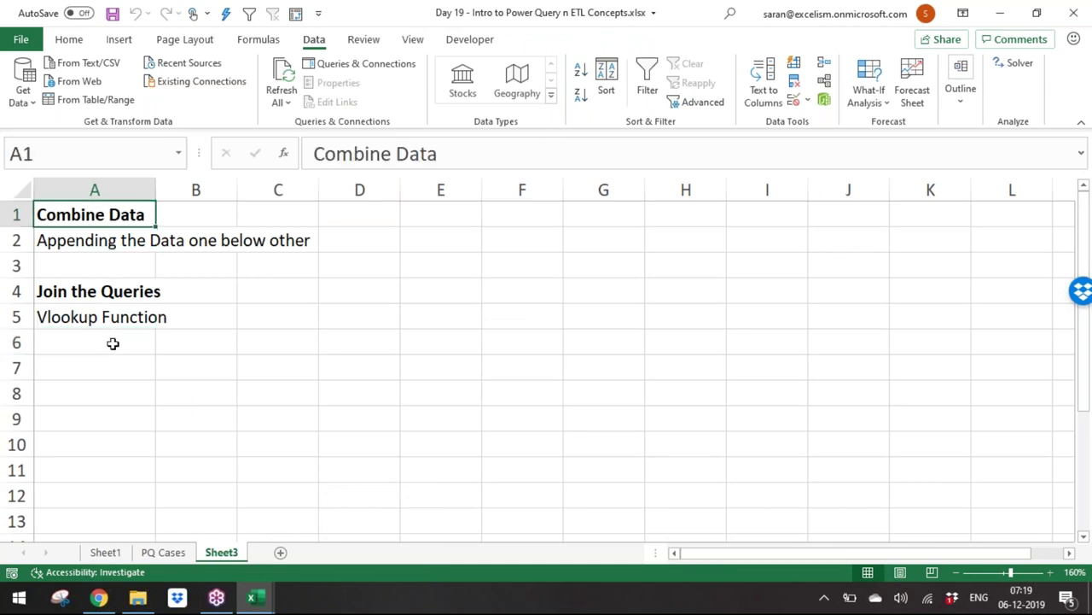
{"action": "left_click", "coordinate": [103, 292]}
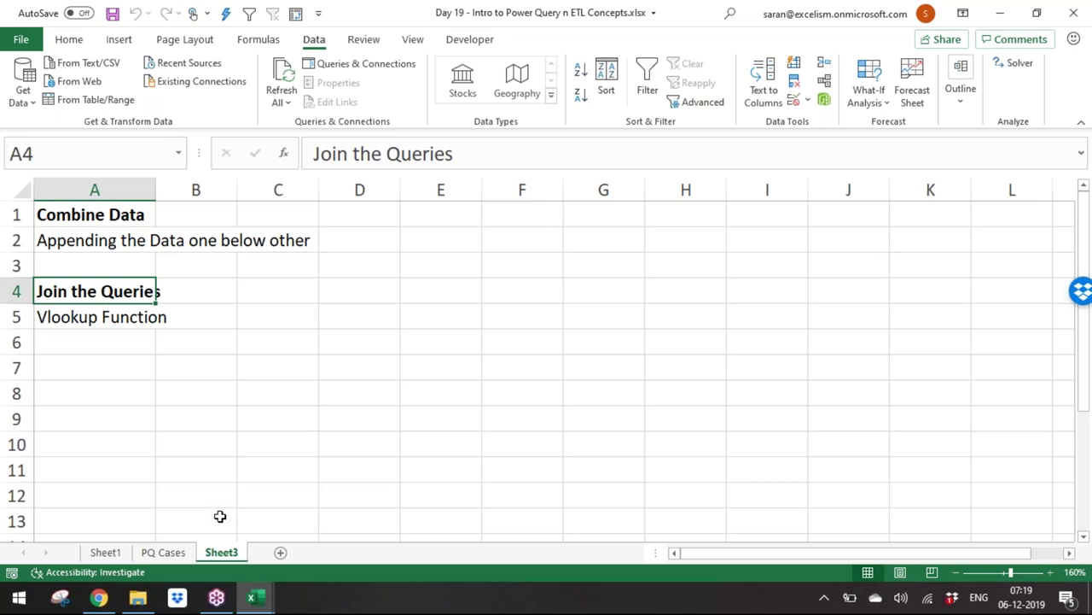
Step: Rename the Sheet3 tab to 'Combine & Join'
{"action": "left_click", "coordinate": [110, 321]}
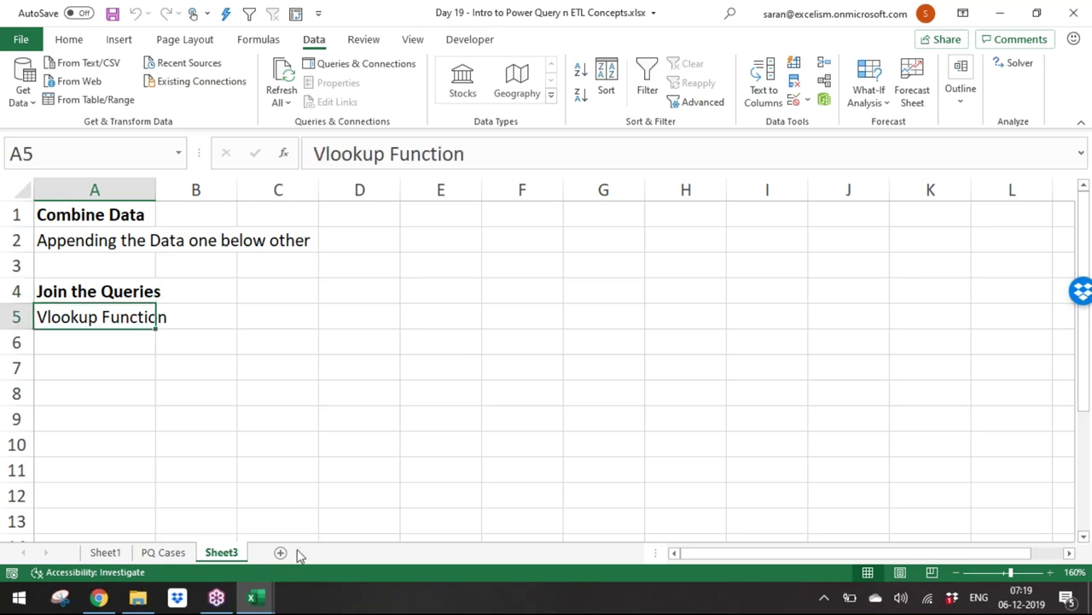
{"action": "double_click", "coordinate": [242, 551]}
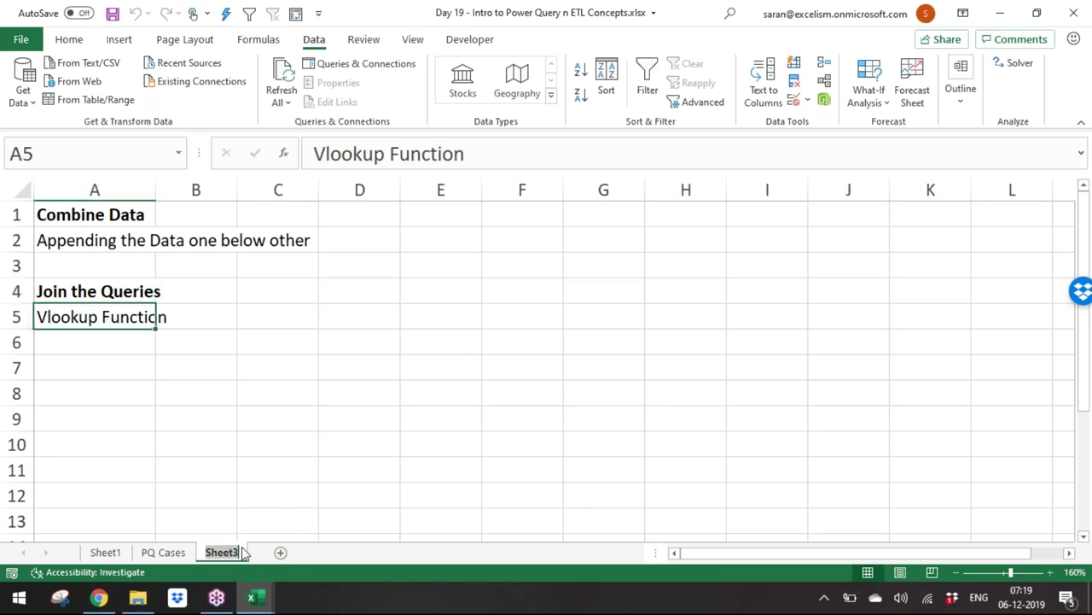
{"action": "type", "text": "Combine"}
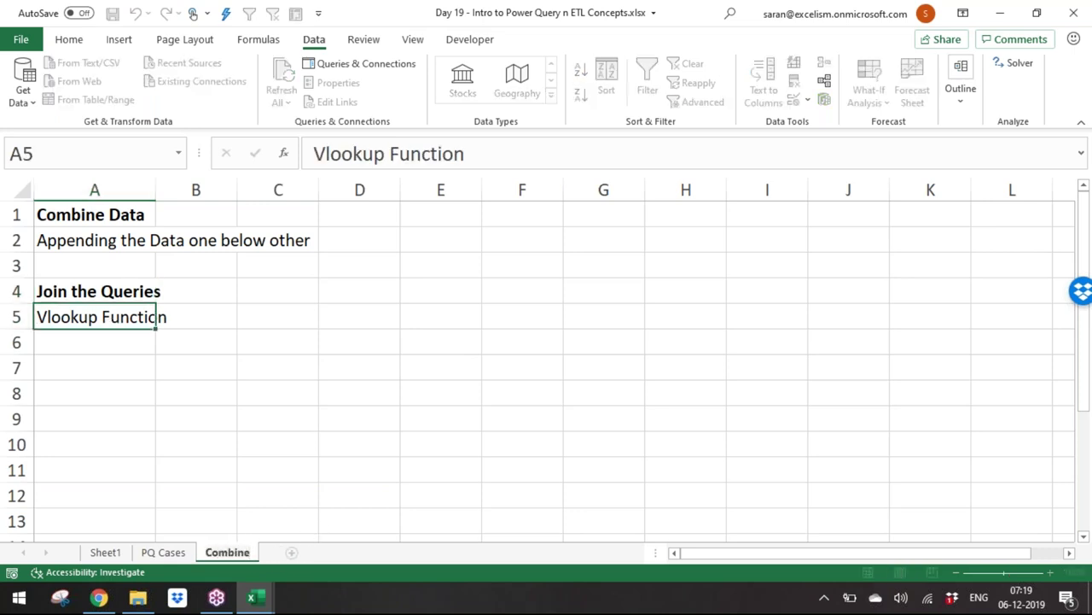
{"action": "type", "text": " & Join"}
{"action": "key", "text": "Return"}
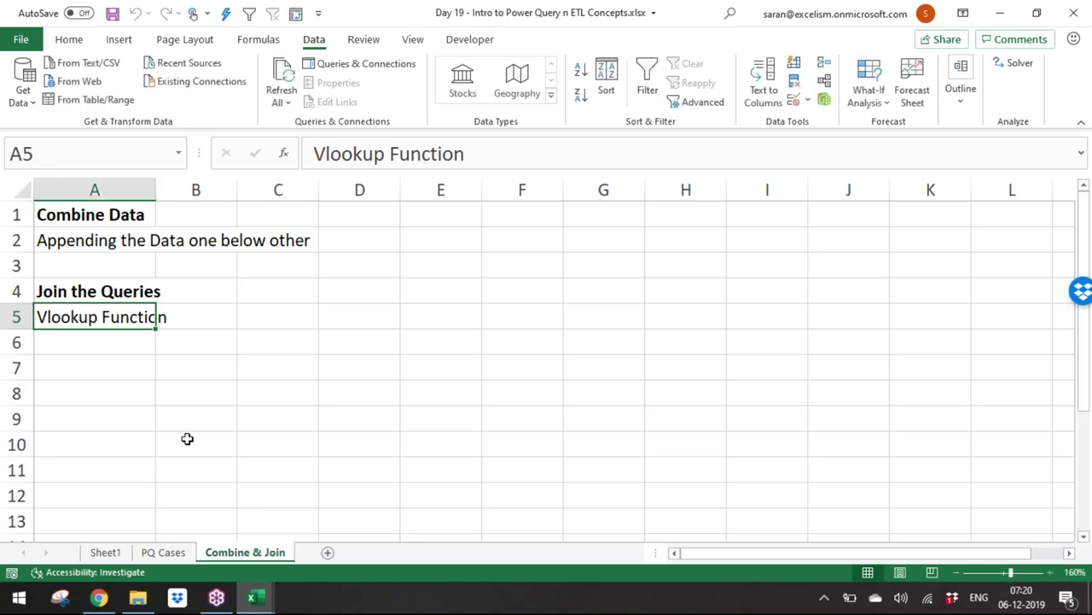
Step: Insert a row at row 3 and enter 'Example case study - Sales Data' in A3
{"action": "left_click", "coordinate": [104, 247]}
{"action": "left_click", "coordinate": [94, 265]}
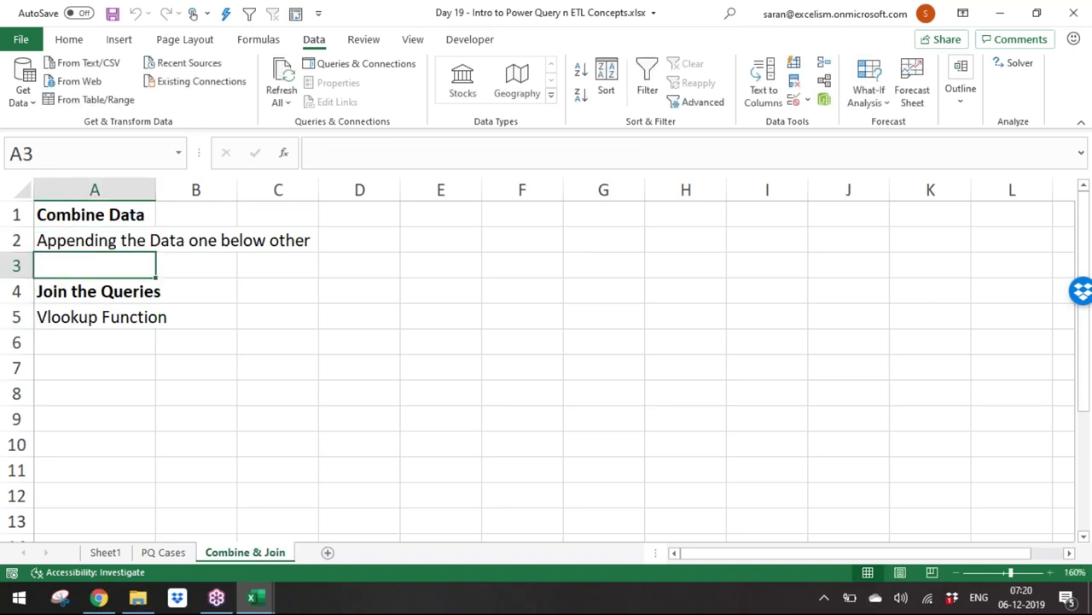
{"action": "key", "text": "shift+space"}
{"action": "key", "text": "ctrl+shift+equal"}
{"action": "type", "text": "Exa"}
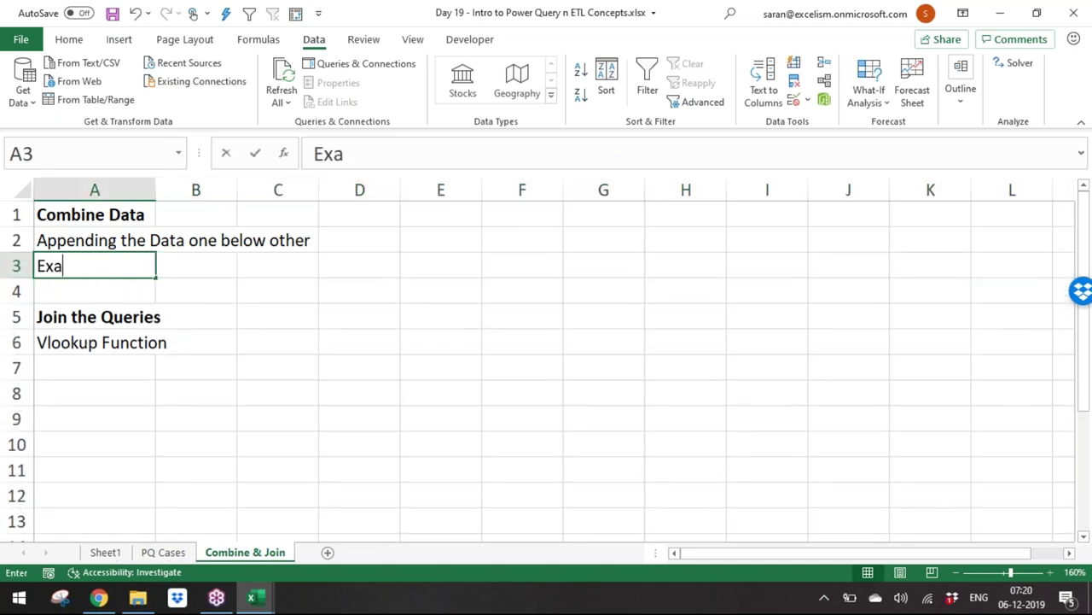
{"action": "type", "text": "mple case st"}
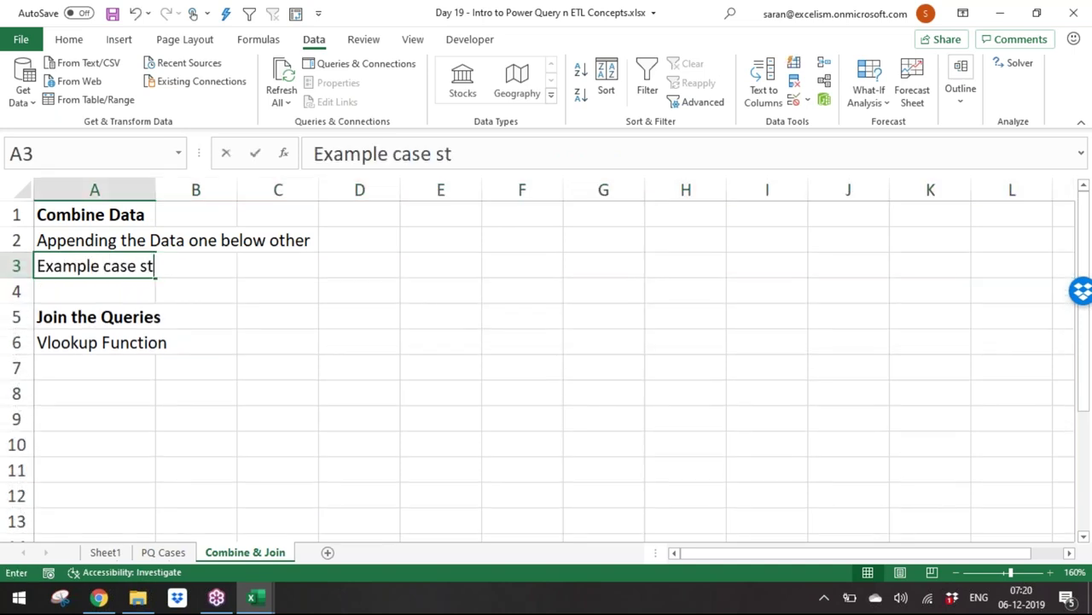
{"action": "type", "text": "udy - Sales Data"}
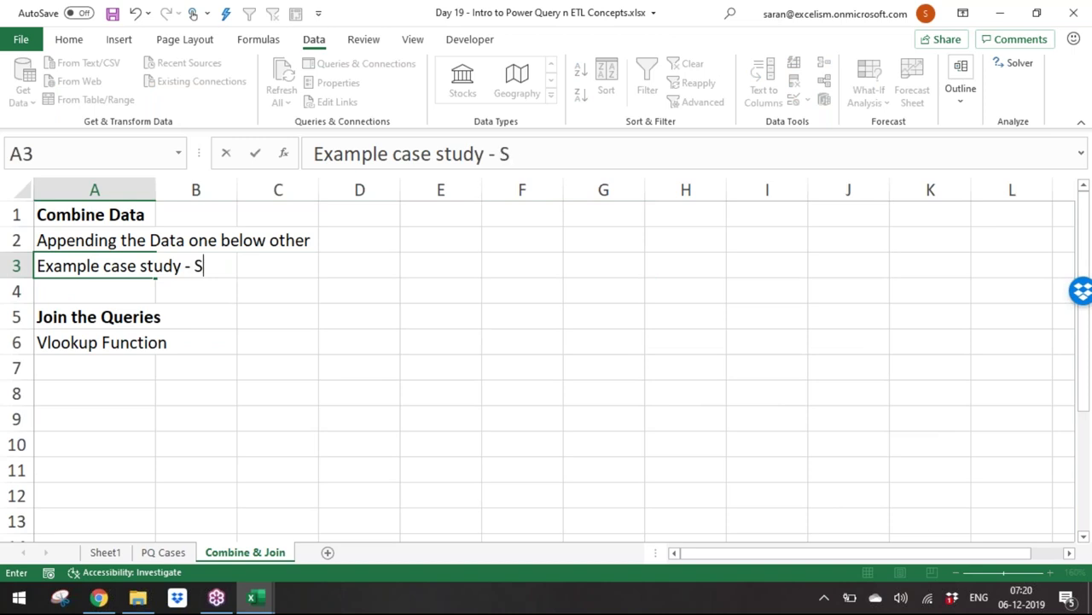
{"action": "key", "text": "ctrl+Return"}
Step: Save the workbook and add a new worksheet named 'Join'
{"action": "key", "text": "Return"}
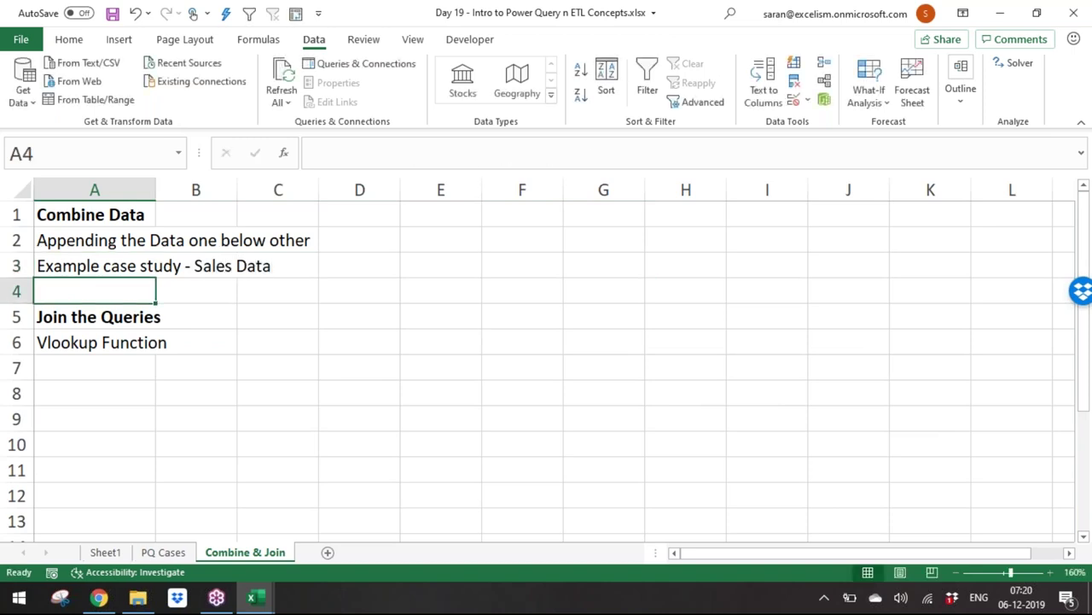
{"action": "key", "text": "ctrl+s"}
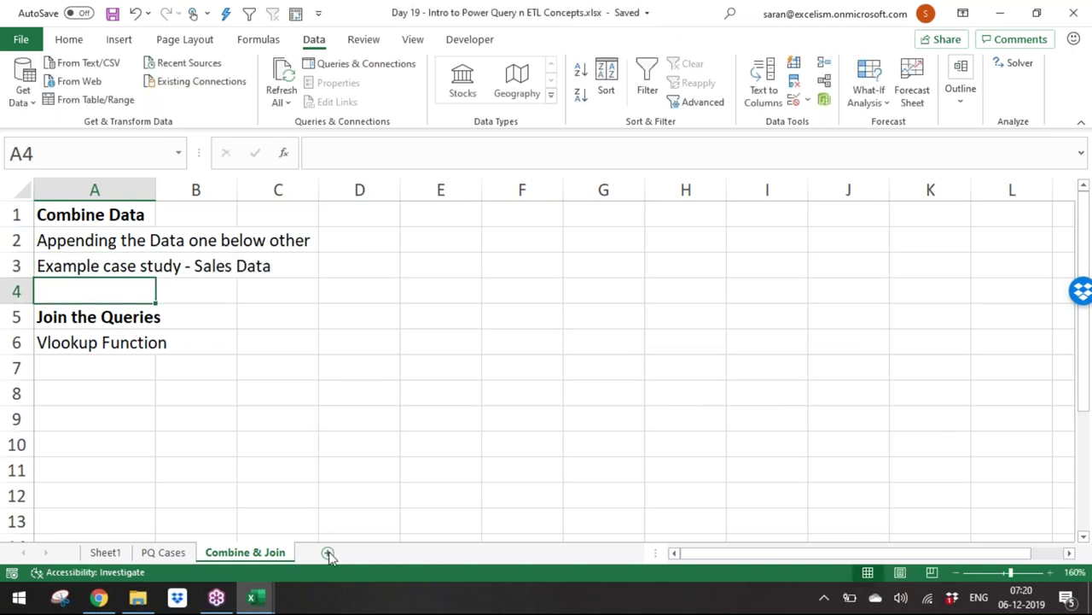
{"action": "left_click", "coordinate": [328, 552]}
{"action": "double_click", "coordinate": [321, 552]}
{"action": "type", "text": "JOi"}
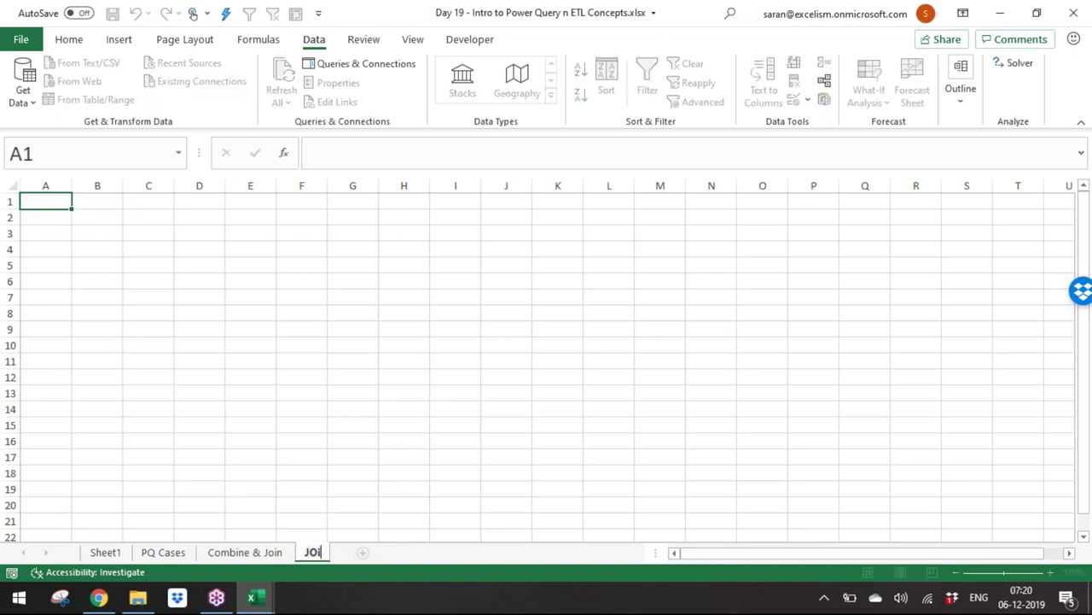
{"action": "key", "text": "BackSpace"}
{"action": "type", "text": "oin"}
{"action": "key", "text": "Return"}
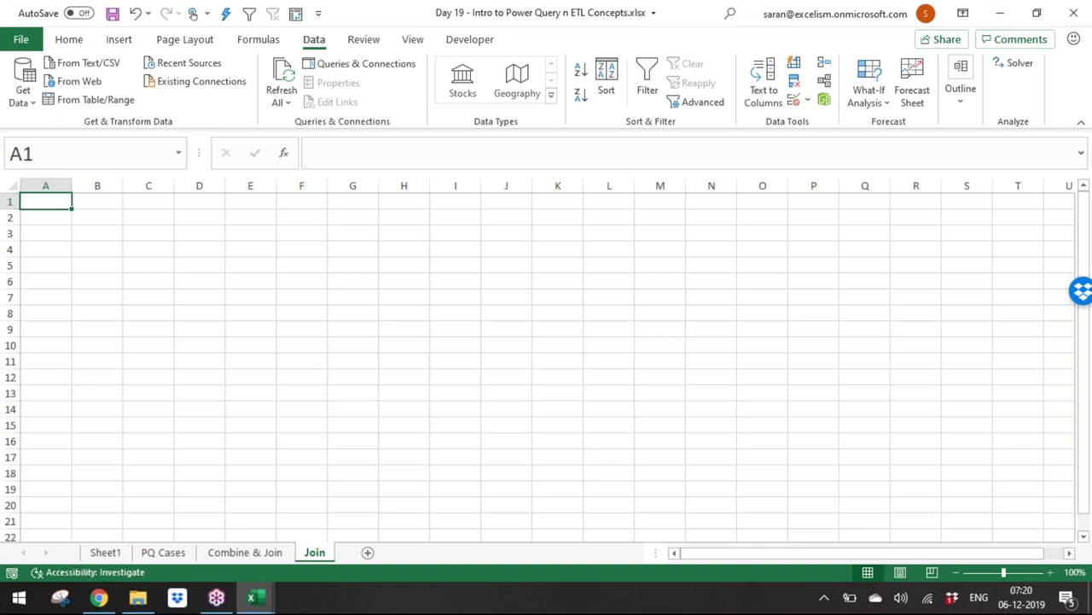
Step: Zoom in on the Join sheet view
{"action": "left_click", "coordinate": [1069, 574]}
{"action": "key", "text": "Escape"}
{"action": "left_click", "coordinate": [1050, 572]}
{"action": "left_click", "coordinate": [1049, 572]}
{"action": "left_click", "coordinate": [1049, 572]}
{"action": "left_click", "coordinate": [1050, 572]}
{"action": "left_click", "coordinate": [1050, 572]}
{"action": "left_click", "coordinate": [1050, 572]}
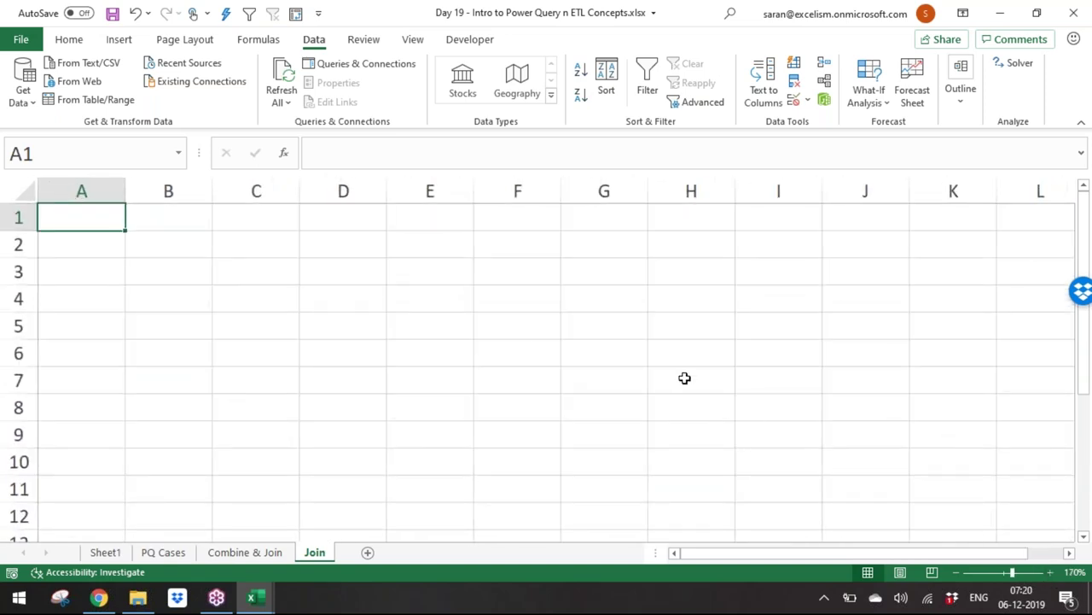
{"action": "key", "text": "alt+Tab"}
{"action": "key", "text": "alt+Tab"}
{"action": "key", "text": "alt+Tab"}
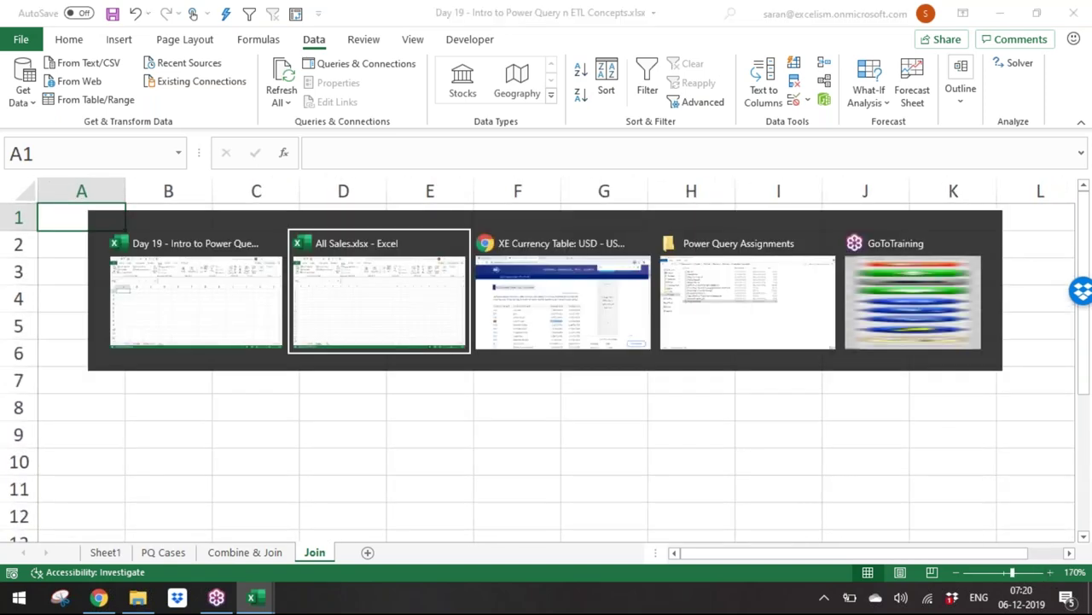
{"action": "key", "text": "alt+Up"}
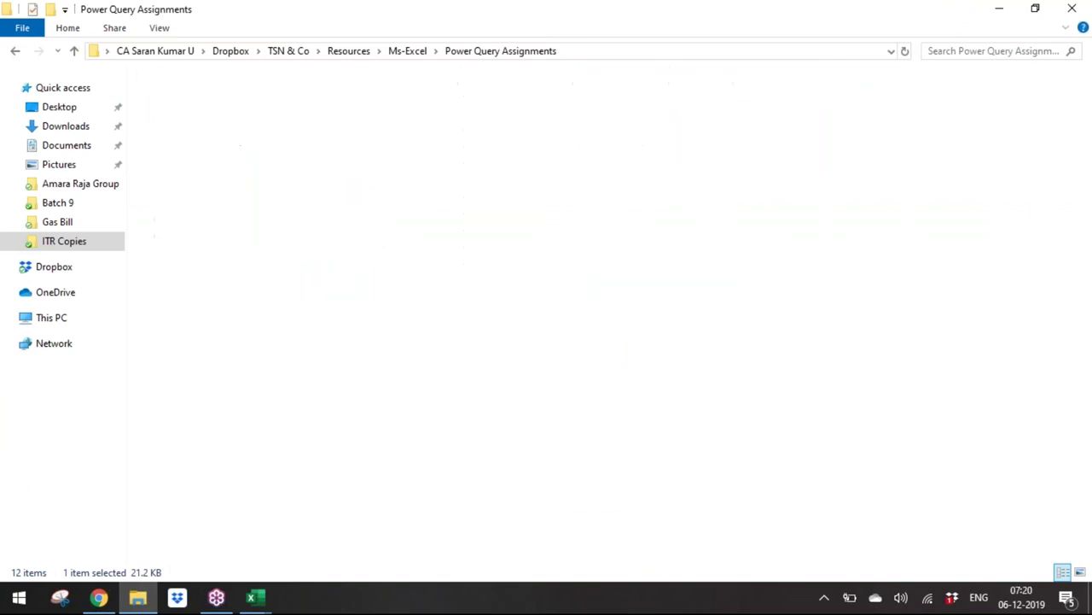
{"action": "left_click", "coordinate": [77, 196]}
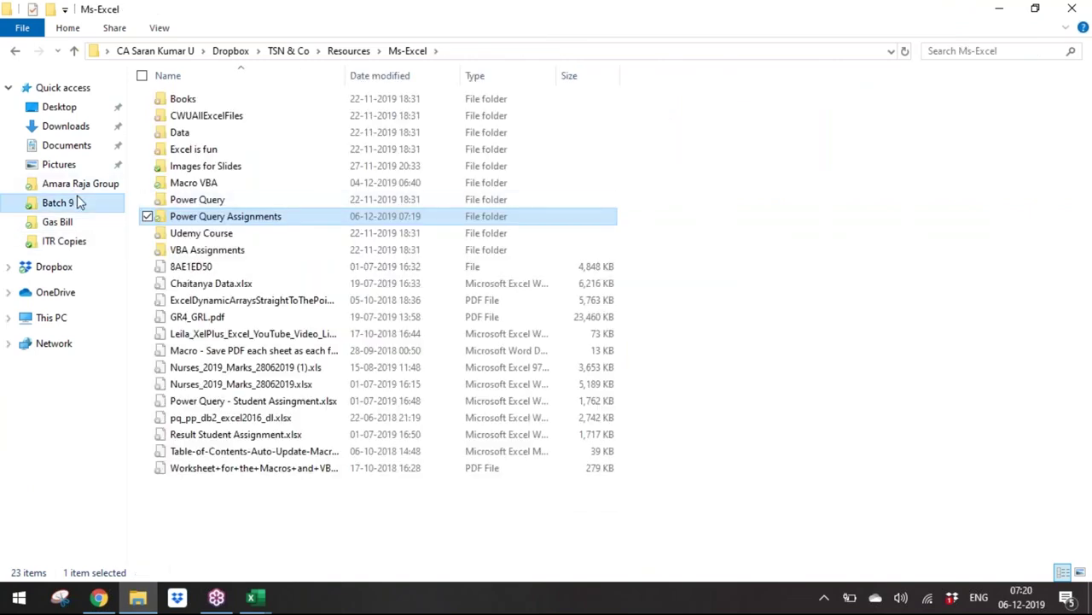
{"action": "left_click", "coordinate": [281, 471]}
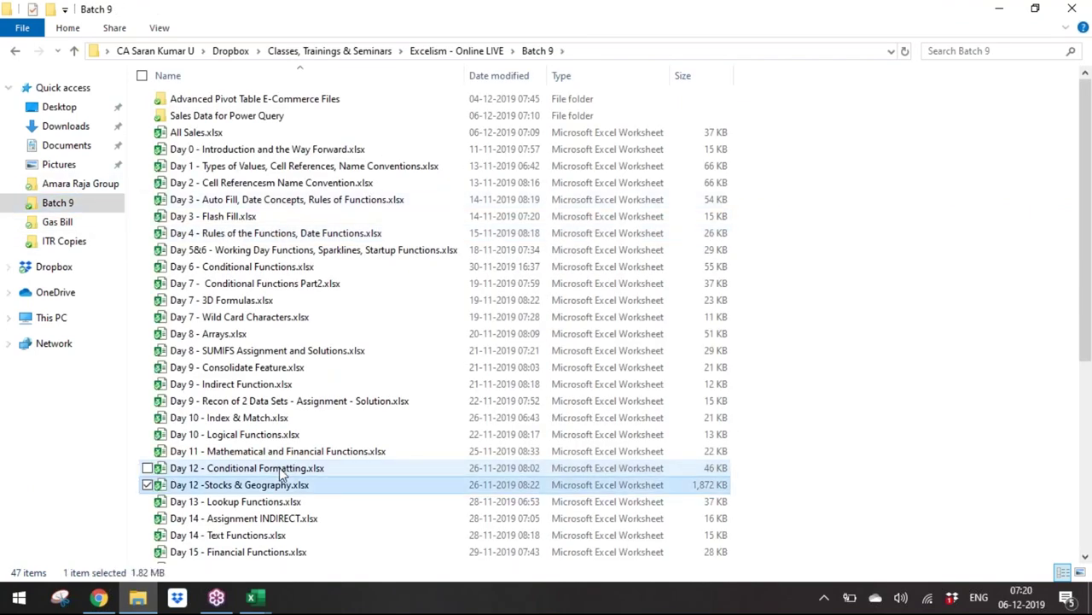
{"action": "key", "text": "Down"}
{"action": "key", "text": "Down"}
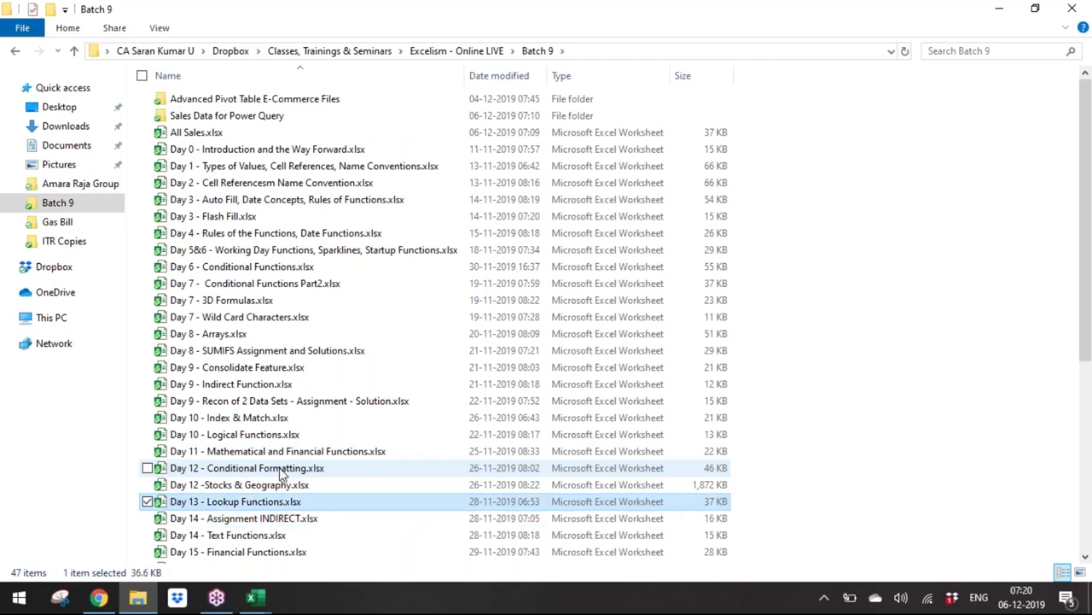
{"action": "key", "text": "alt+Tab"}
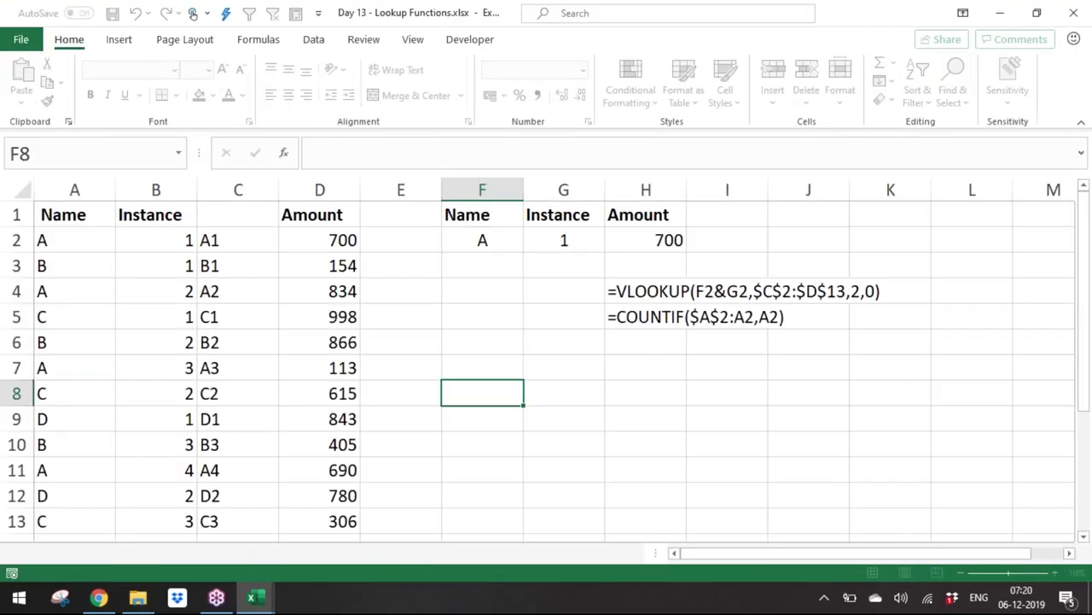
Step: Copy the product table A1:C18 from Day 13's Case Studies sheet
{"action": "left_click", "coordinate": [331, 552]}
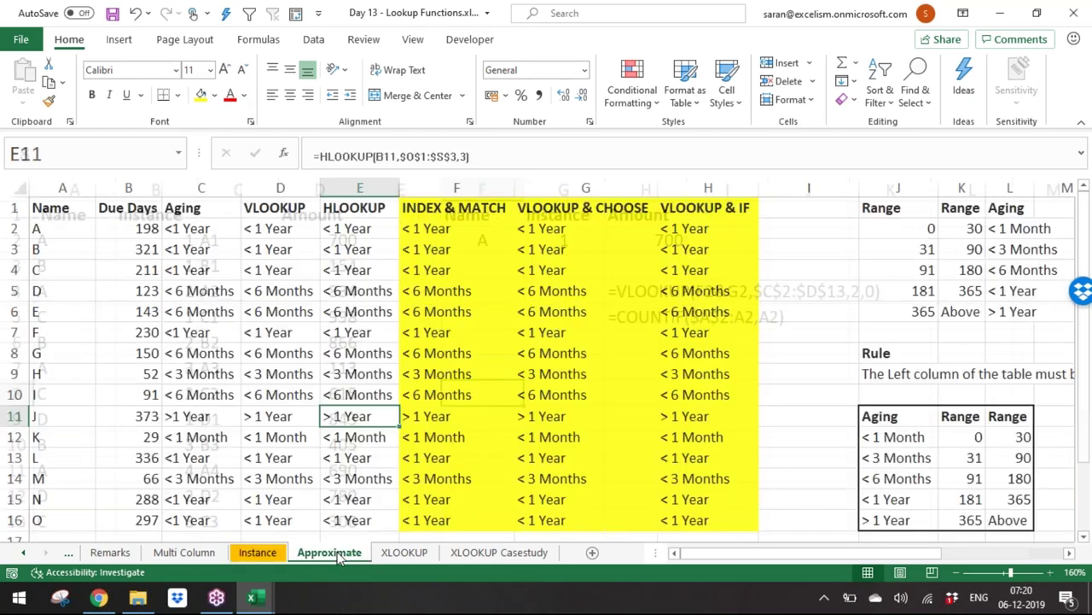
{"action": "left_click", "coordinate": [118, 554]}
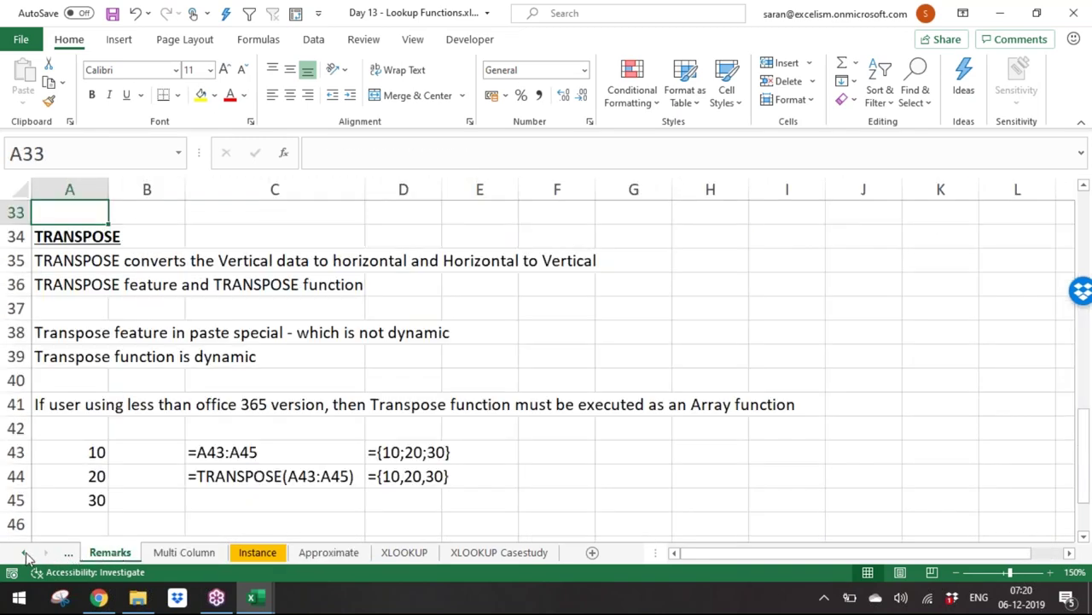
{"action": "left_click", "coordinate": [26, 553]}
{"action": "left_click", "coordinate": [25, 553]}
{"action": "left_click", "coordinate": [104, 554]}
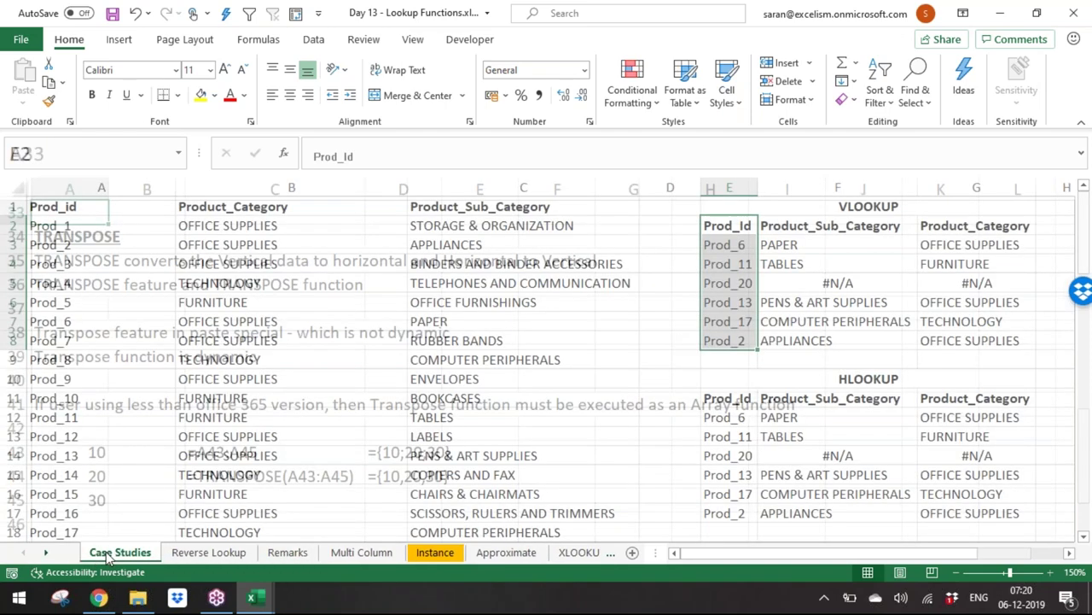
{"action": "left_click", "coordinate": [239, 300]}
{"action": "key", "text": "ctrl+Up"}
{"action": "key", "text": "ctrl+Left"}
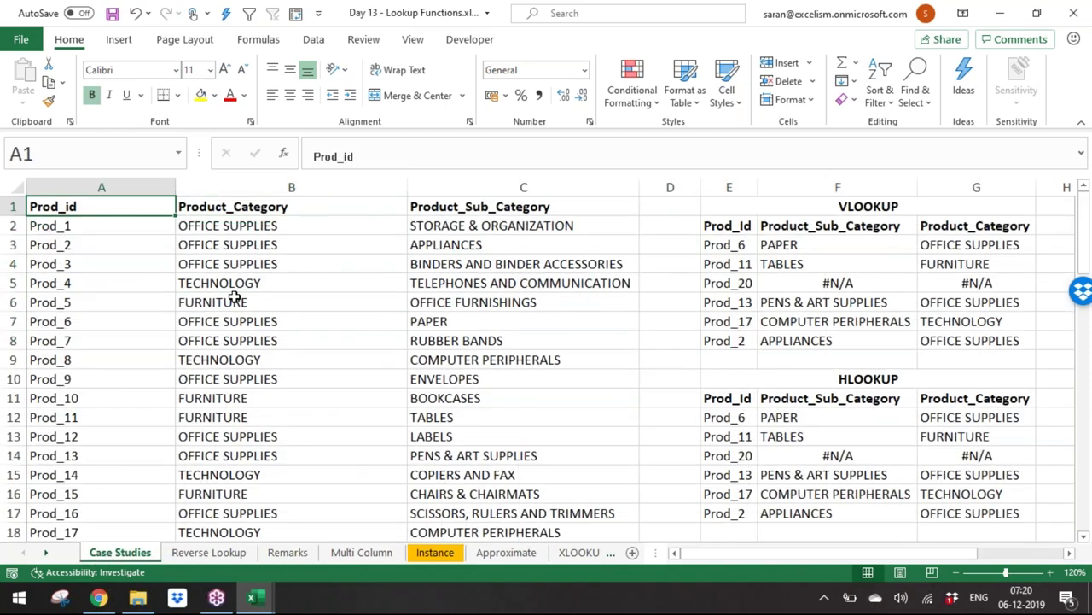
{"action": "key", "text": "ctrl+shift+Right"}
{"action": "key", "text": "ctrl+shift+Down"}
{"action": "key", "text": "ctrl+c"}
Step: Paste the product table into Day 19's Join sheet at E1 and autofit its columns
{"action": "key", "text": "ctrl+Tab"}
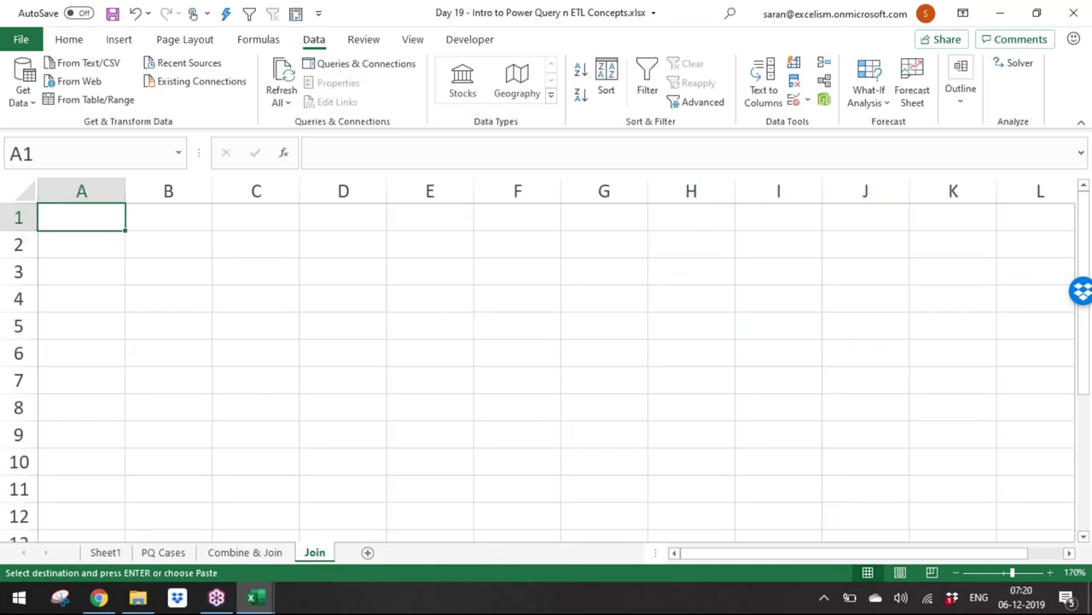
{"action": "key", "text": "Right"}
{"action": "key", "text": "Right"}
{"action": "key", "text": "Right"}
{"action": "key", "text": "Right"}
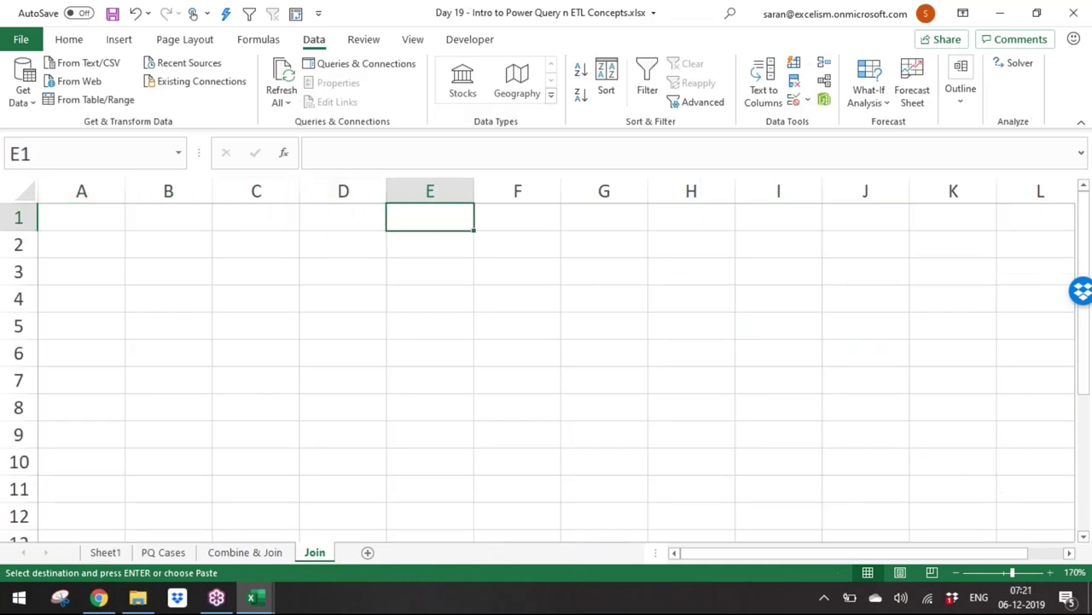
{"action": "key", "text": "ctrl+v"}
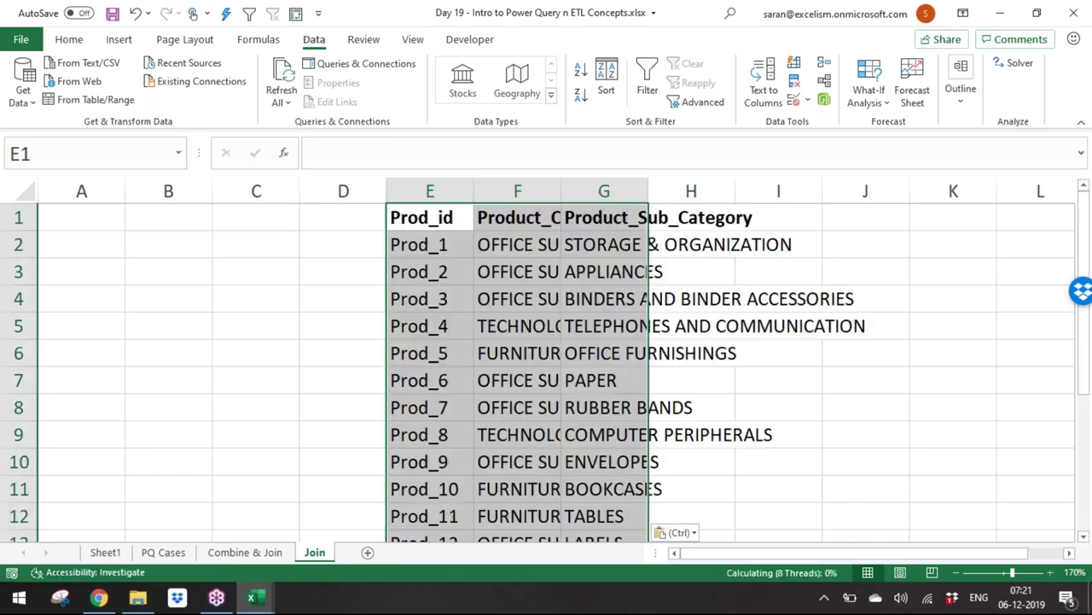
{"action": "key", "text": "alt+h"}
{"action": "key", "text": "o"}
{"action": "key", "text": "i"}
Step: Copy the Prod_Id list E2:E8 from Day 13 into column A of the Join sheet
{"action": "key", "text": "ctrl+Home"}
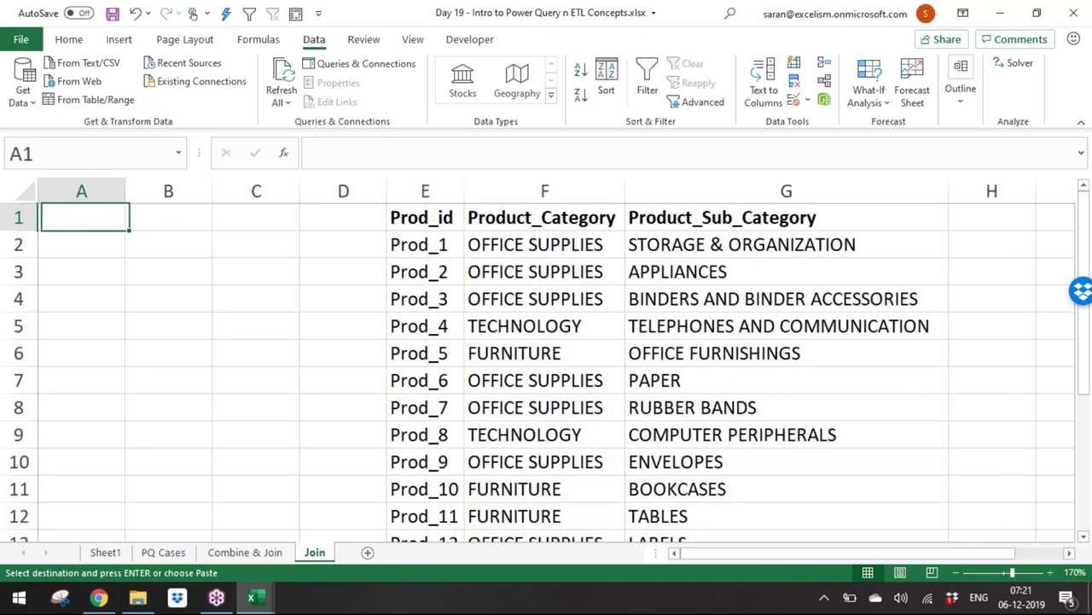
{"action": "key", "text": "ctrl+Tab"}
{"action": "key", "text": "Right"}
{"action": "key", "text": "Right"}
{"action": "key", "text": "Right"}
{"action": "key", "text": "Right"}
{"action": "key", "text": "Right"}
{"action": "key", "text": "Right"}
{"action": "key", "text": "Right"}
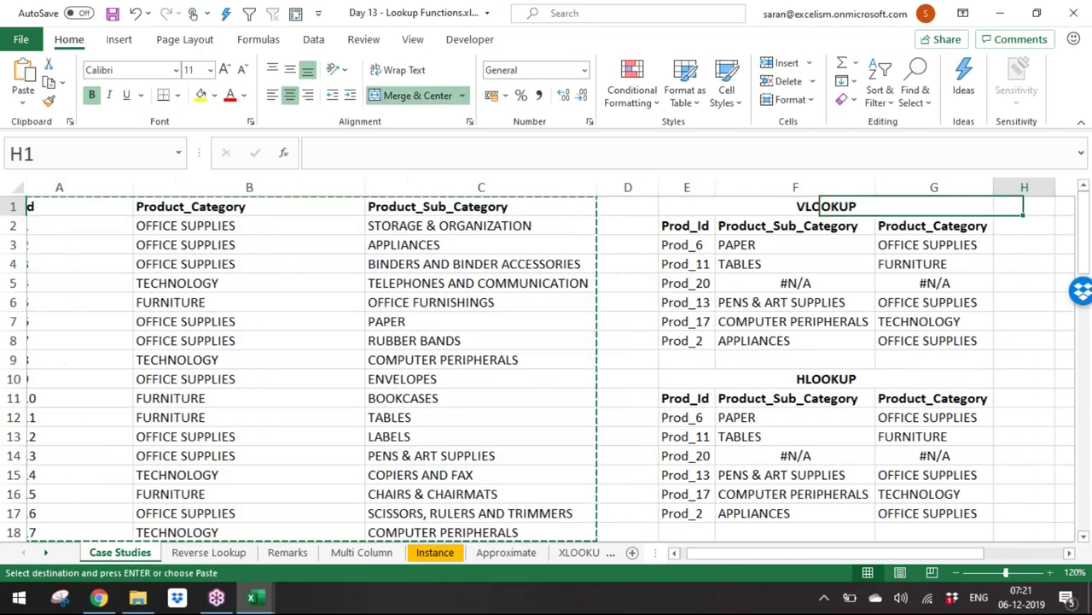
{"action": "key", "text": "Down"}
{"action": "key", "text": "Left"}
{"action": "key", "text": "Left"}
{"action": "key", "text": "Left"}
{"action": "key", "text": "Left"}
{"action": "key", "text": "Right"}
{"action": "key", "text": "ctrl+shift+Down"}
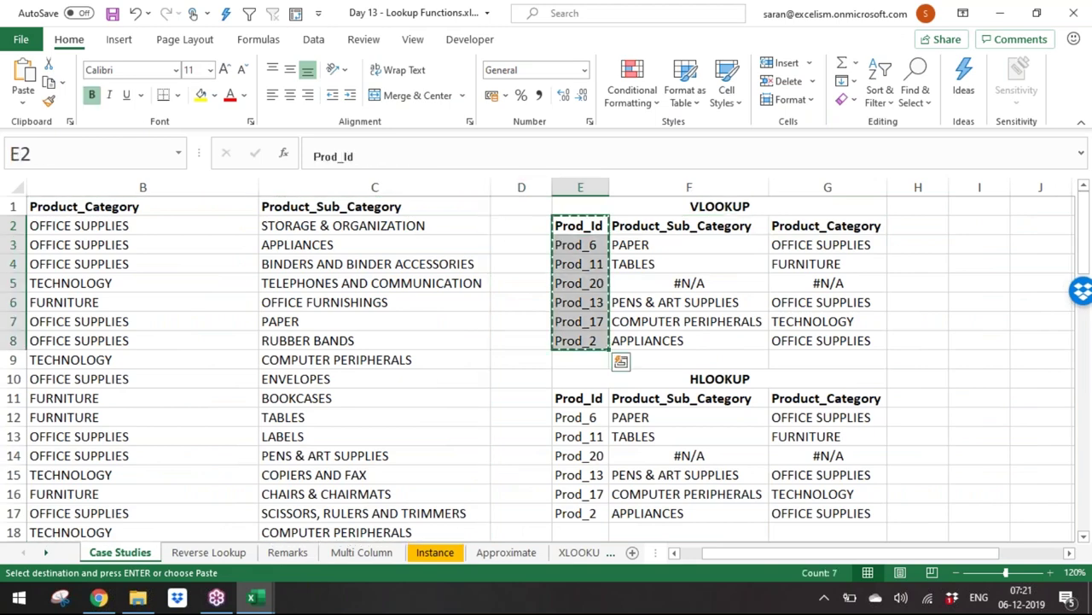
{"action": "key", "text": "ctrl+c"}
{"action": "key", "text": "ctrl+Tab"}
{"action": "key", "text": "ctrl+v"}
Step: Delete the empty columns B:C so the product table sits in columns C:E
{"action": "key", "text": "Right"}
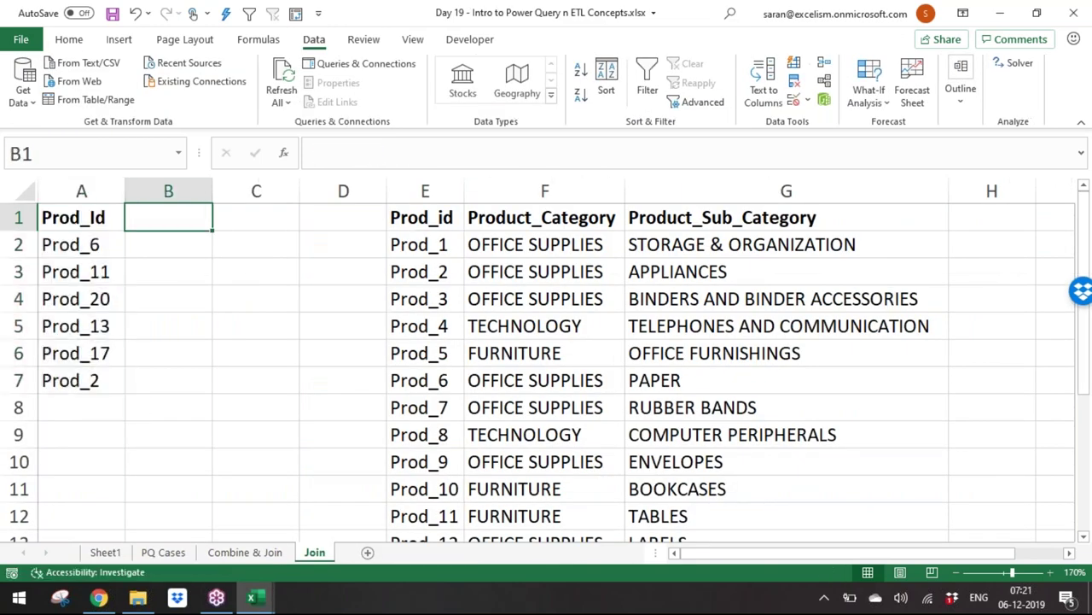
{"action": "key", "text": "ctrl+space"}
{"action": "key", "text": "shift+Right"}
{"action": "key", "text": "ctrl+minus"}
{"action": "key", "text": "Left"}
{"action": "key", "text": "ctrl+shift+Down"}
{"action": "key", "text": "Right"}
{"action": "key", "text": "Right"}
{"action": "key", "text": "ctrl+shift+Right"}
{"action": "key", "text": "ctrl+shift+Down"}
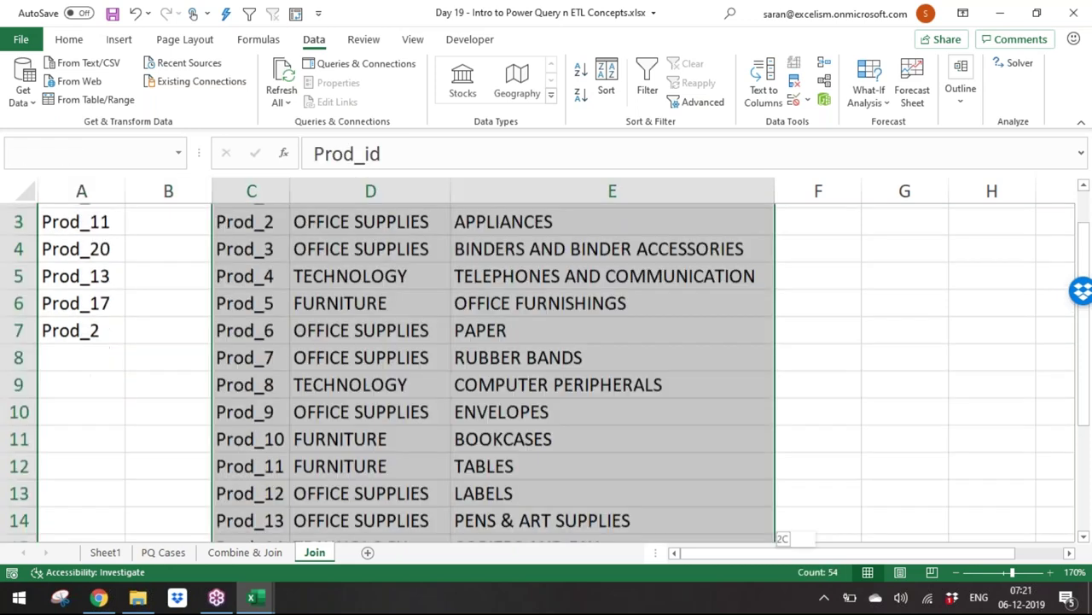
{"action": "key", "text": "Up"}
{"action": "key", "text": "ctrl+shift+Right"}
{"action": "key", "text": "ctrl+shift+Down"}
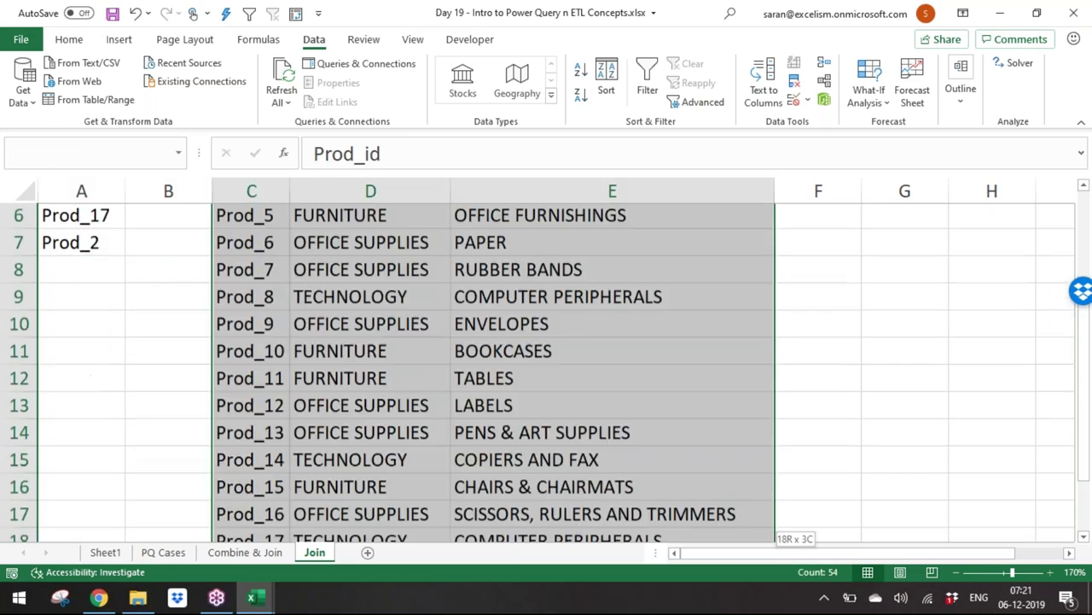
{"action": "key", "text": "Up"}
{"action": "left_click", "coordinate": [81, 244]}
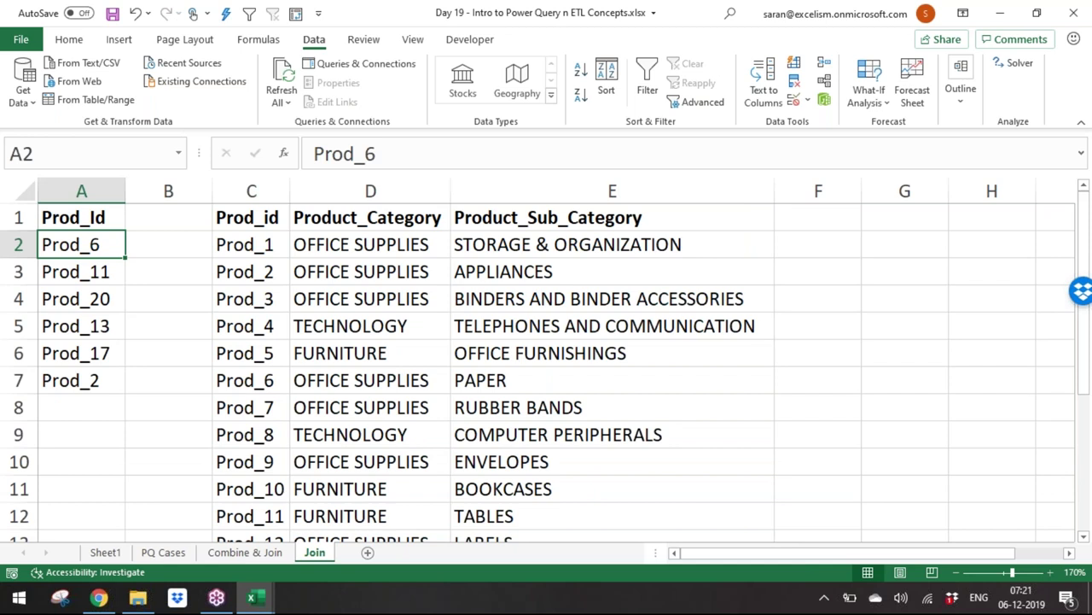
Step: Save, then turn the A1:A7 Prod_Id list into a table via From Table/Range
{"action": "key", "text": "ctrl+s"}
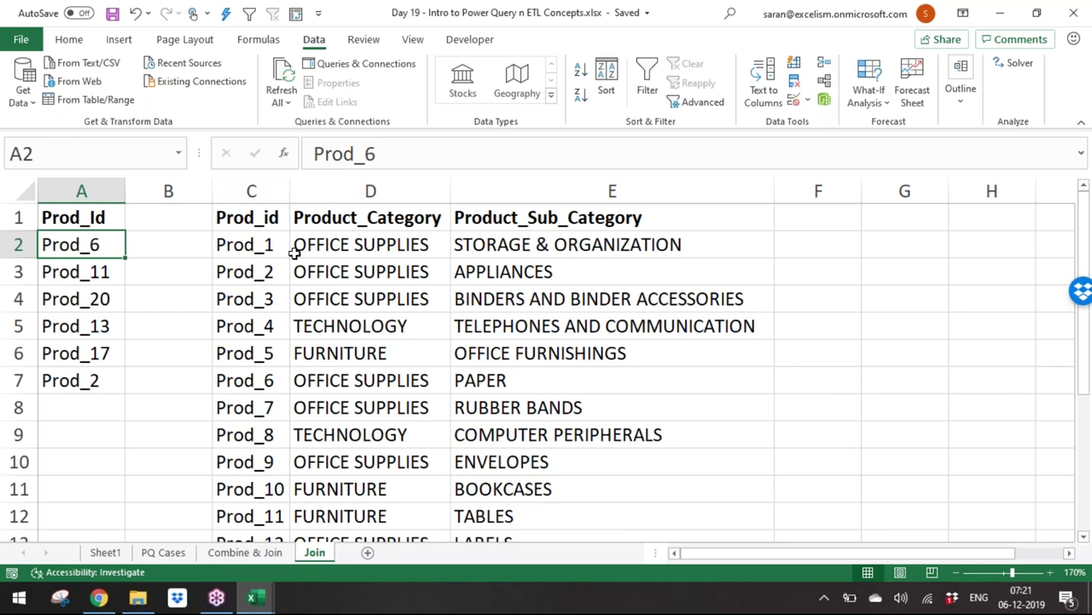
{"action": "left_click", "coordinate": [110, 99]}
{"action": "left_click", "coordinate": [884, 339]}
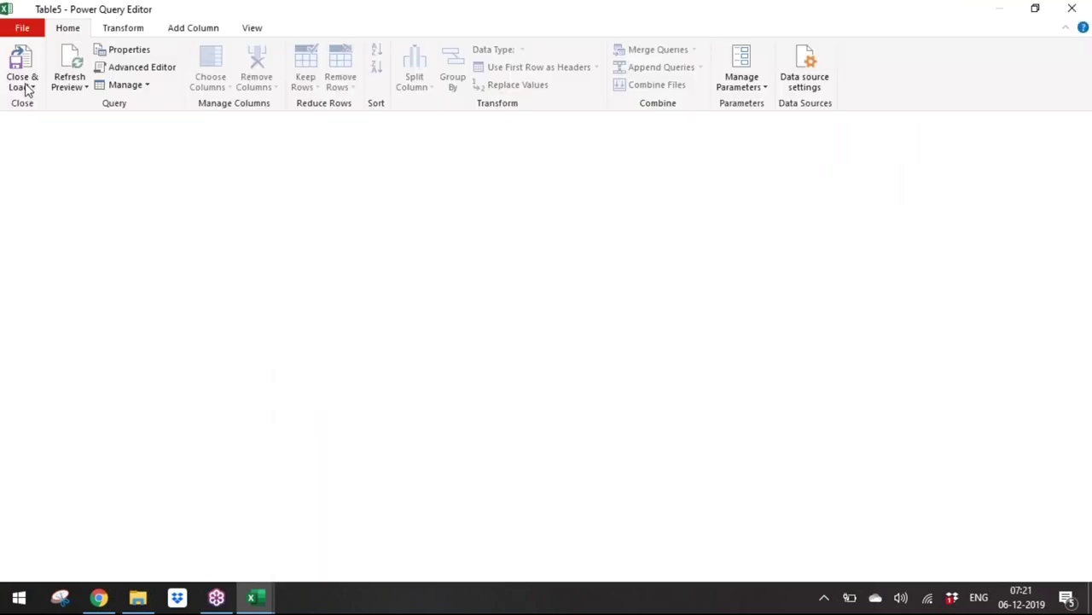
Step: Rename the query to LeftTable and choose Close & Load To
{"action": "left_click", "coordinate": [27, 87]}
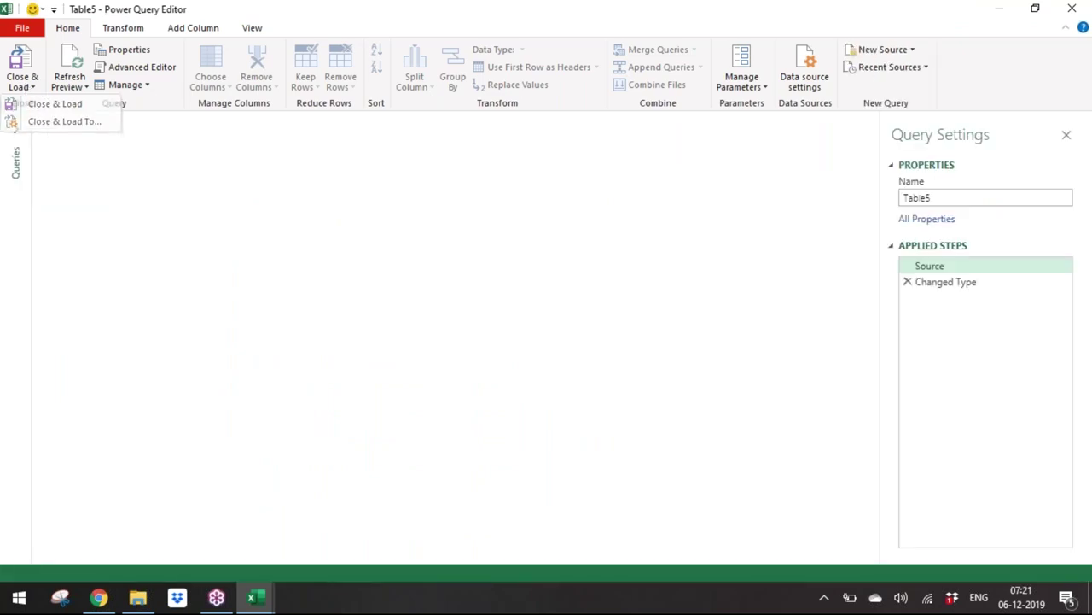
{"action": "left_click", "coordinate": [988, 198]}
{"action": "left_click", "coordinate": [988, 198]}
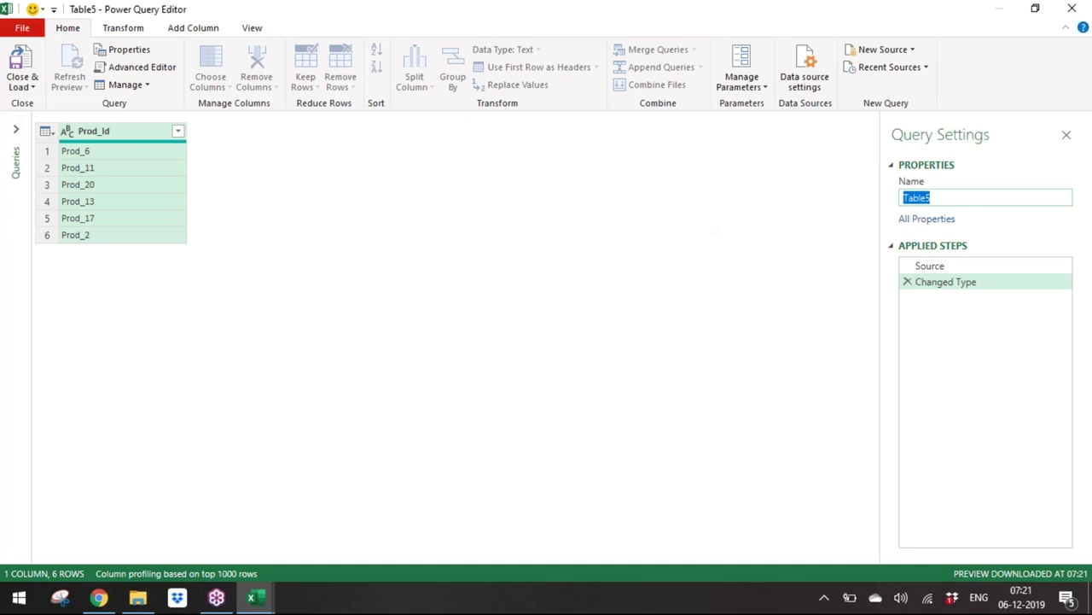
{"action": "type", "text": "d"}
{"action": "key", "text": "Return"}
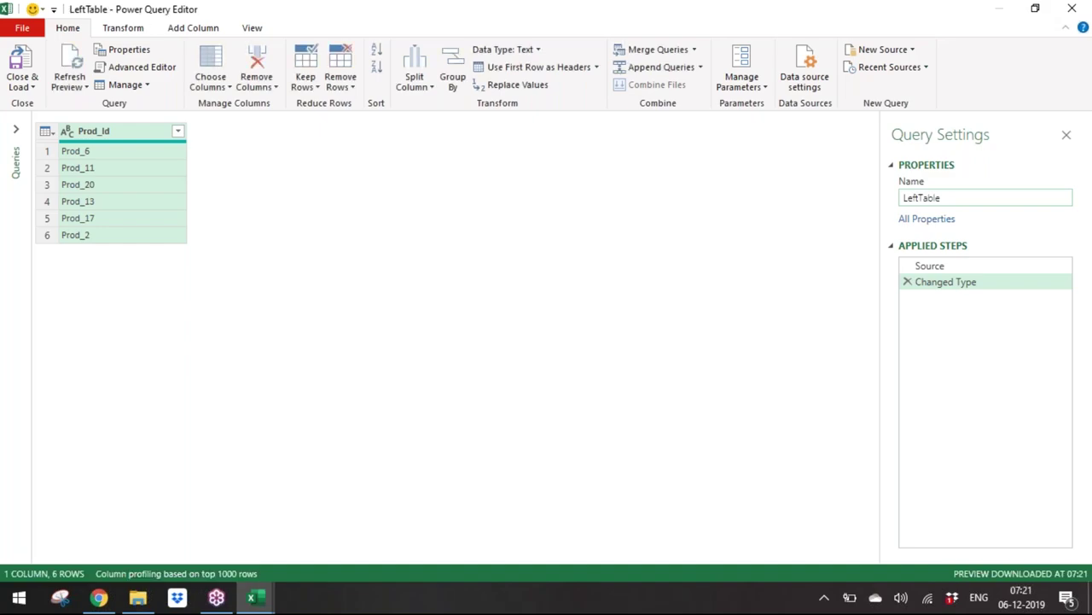
{"action": "left_click", "coordinate": [21, 86]}
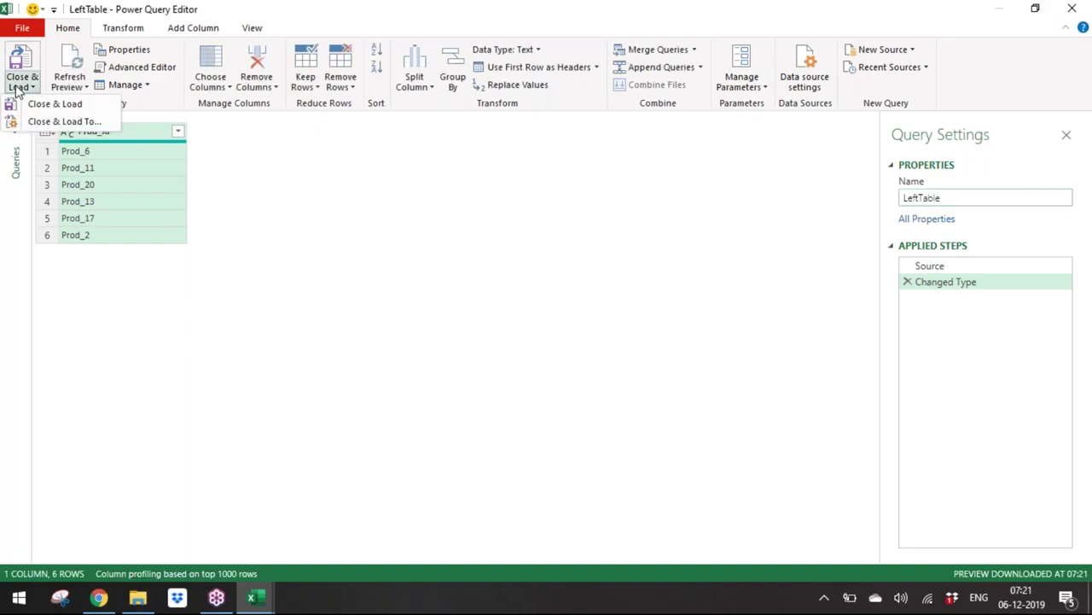
{"action": "left_click", "coordinate": [52, 122]}
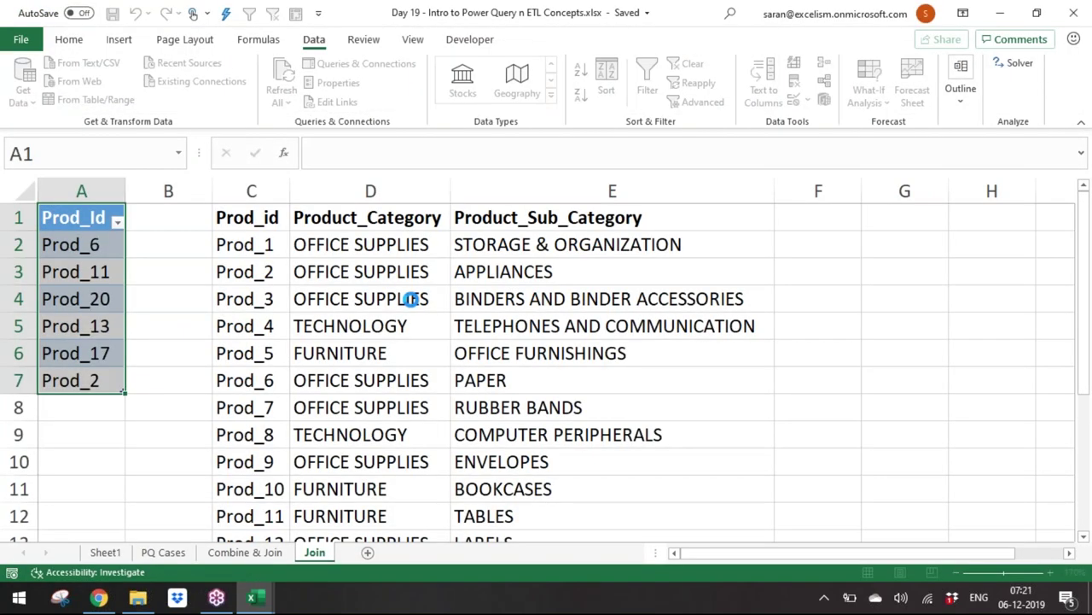
Step: Load LeftTable as connection only and close the Queries & Connections pane
{"action": "left_click", "coordinate": [846, 285]}
{"action": "left_click", "coordinate": [910, 388]}
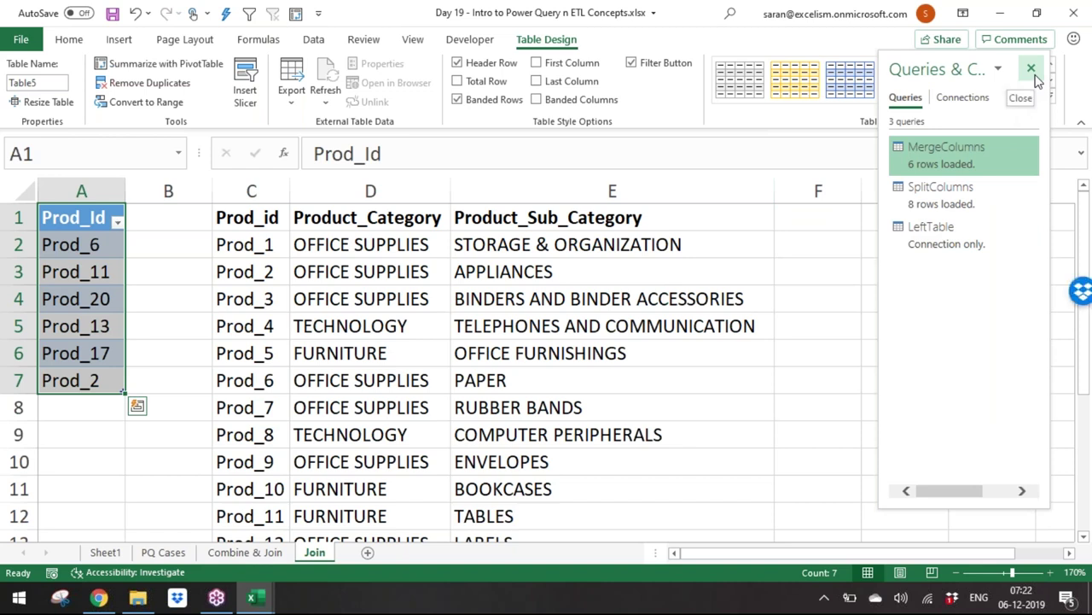
{"action": "left_click", "coordinate": [1031, 68]}
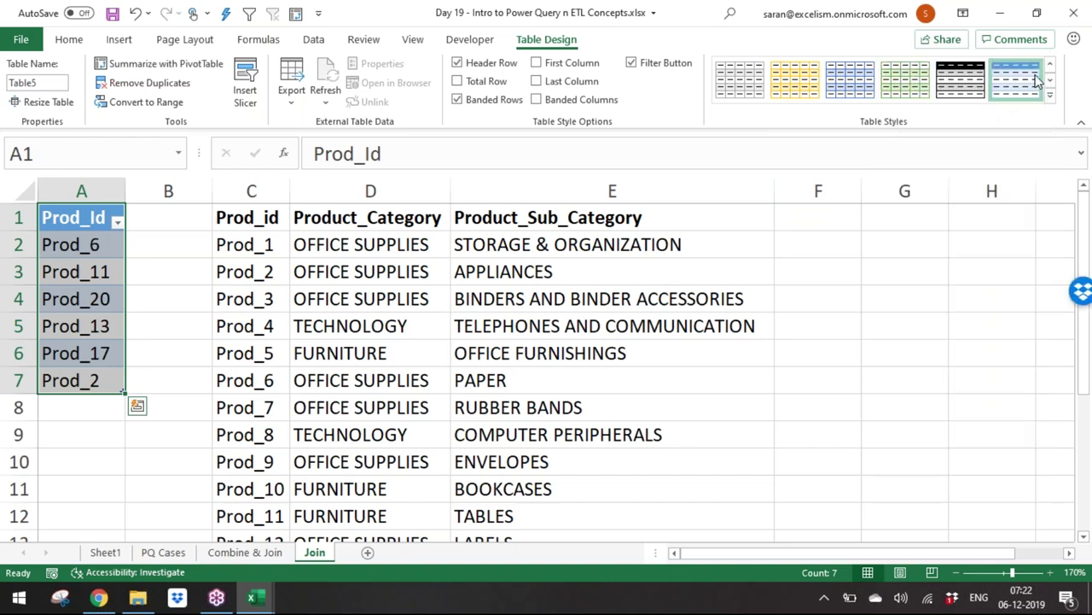
Step: Create a Power Query table from the product category range in columns C:E
{"action": "left_click", "coordinate": [272, 242]}
{"action": "key", "text": "Up"}
{"action": "key", "text": "ctrl+shift+Right"}
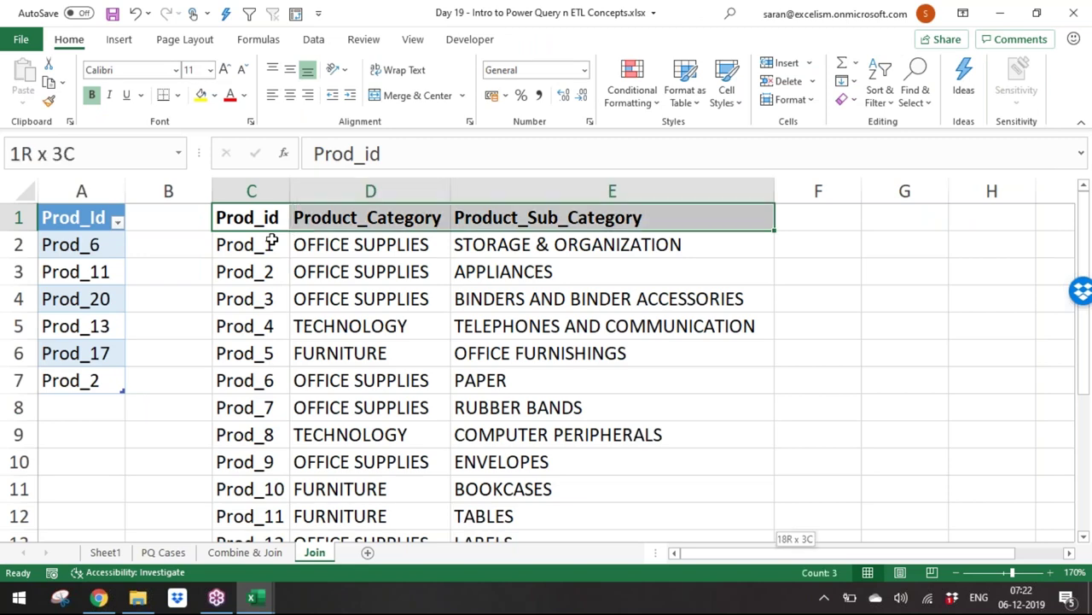
{"action": "key", "text": "ctrl+shift+Down"}
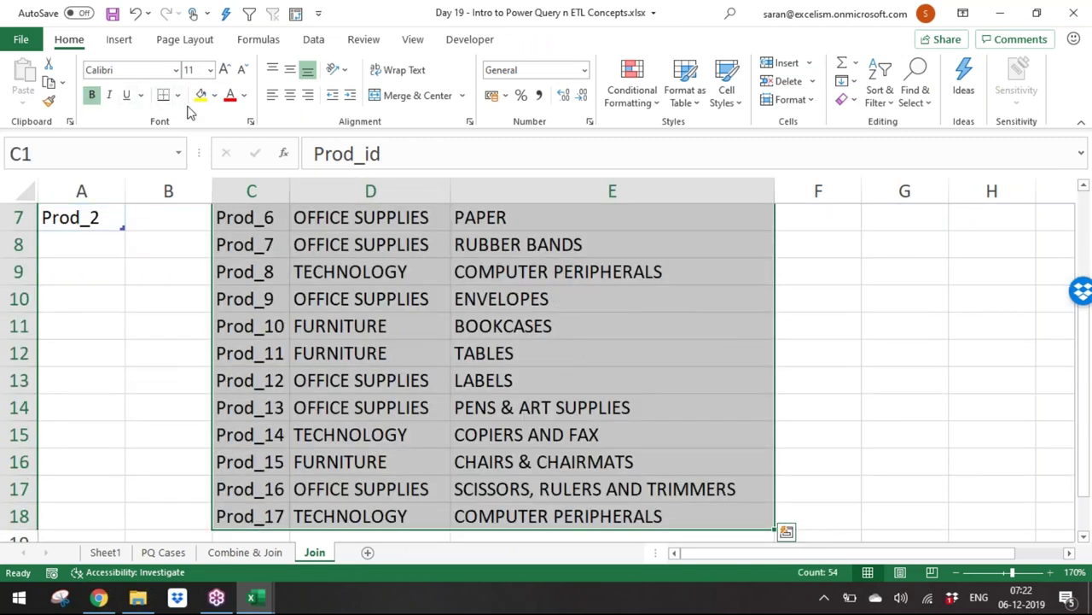
{"action": "left_click", "coordinate": [315, 39]}
{"action": "left_click", "coordinate": [117, 101]}
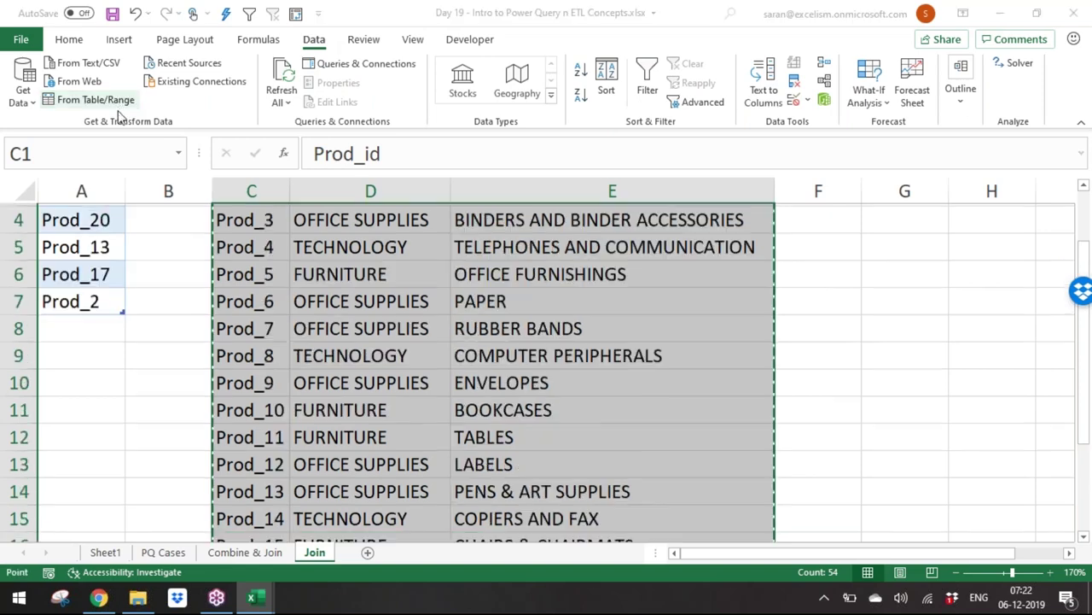
{"action": "left_click", "coordinate": [888, 345]}
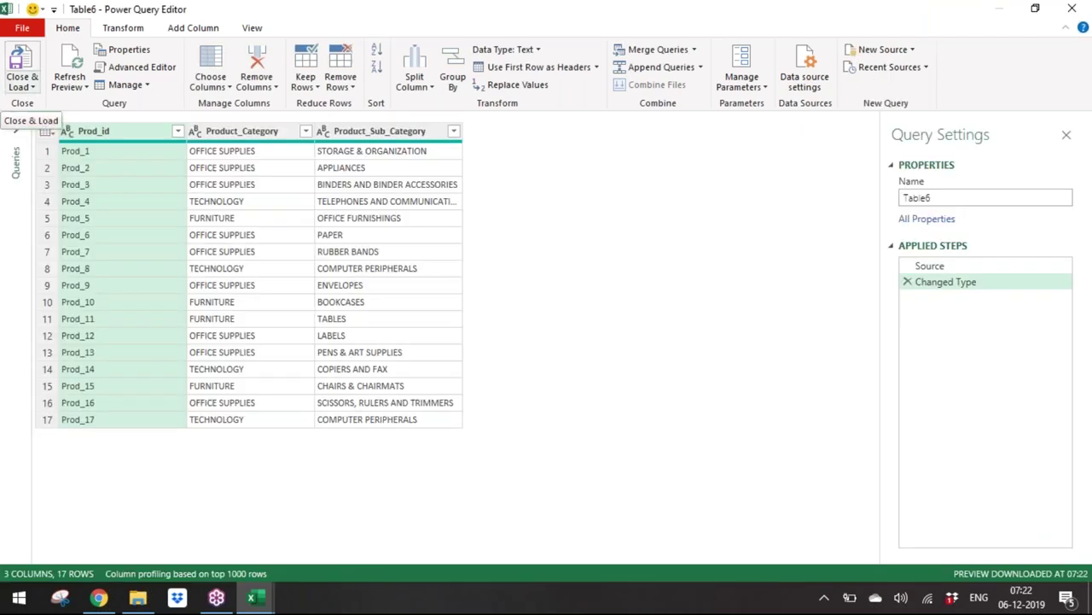
Step: Rename the new query to MasterData and load it as connection only
{"action": "left_click", "coordinate": [22, 85]}
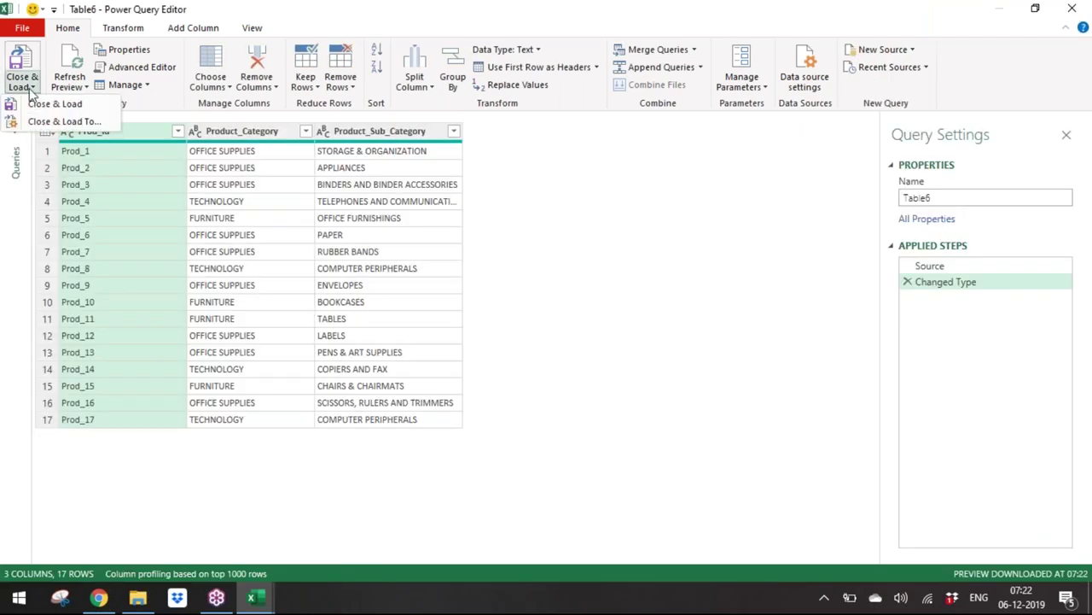
{"action": "left_click", "coordinate": [956, 202]}
{"action": "double_click", "coordinate": [956, 202]}
{"action": "type", "text": "Master"}
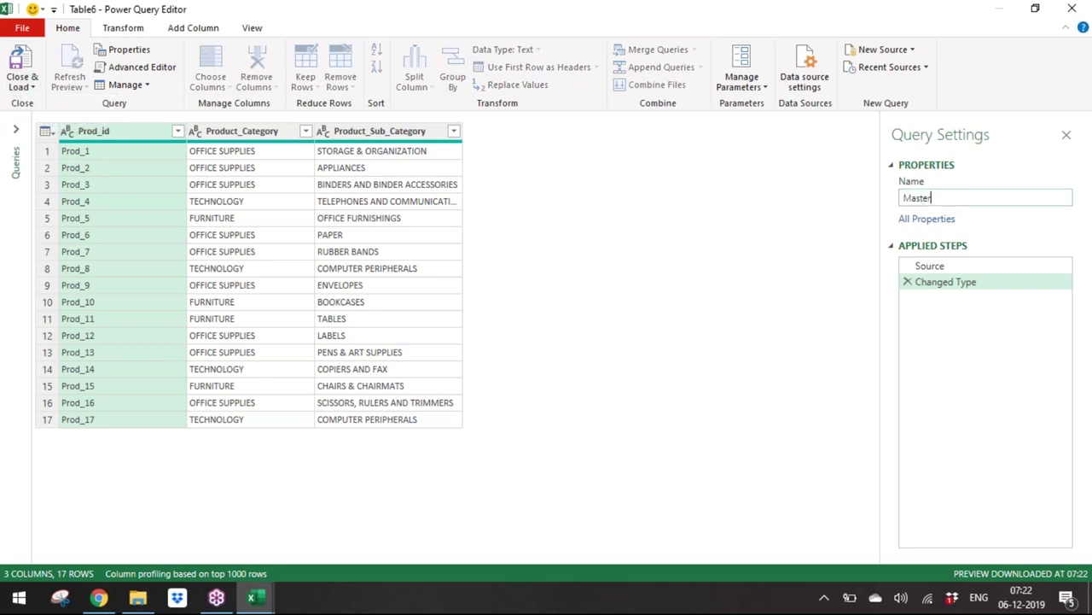
{"action": "key", "text": "Return"}
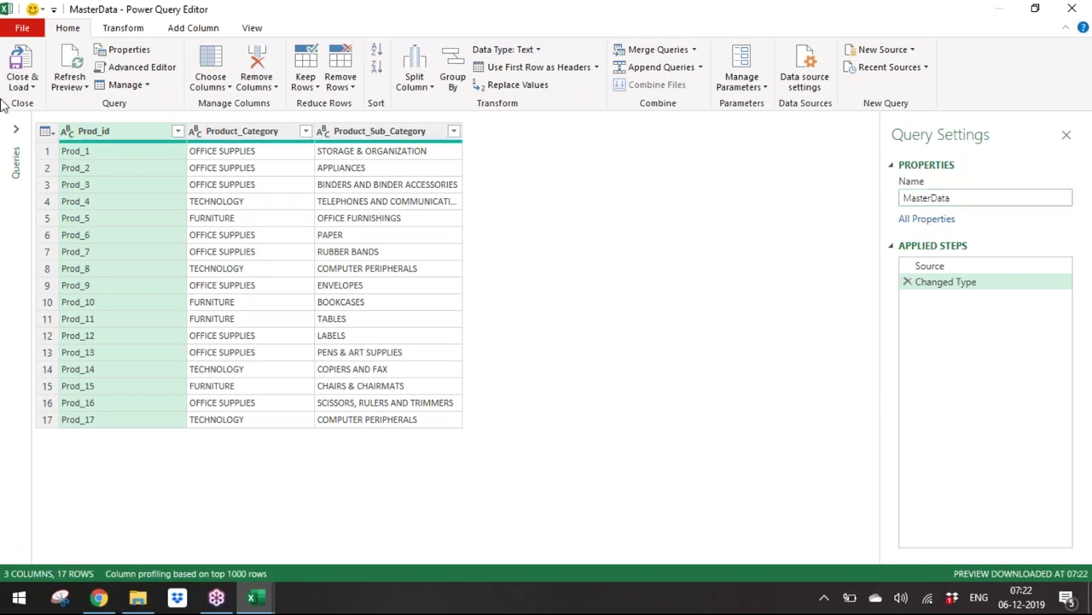
{"action": "left_click", "coordinate": [20, 86]}
{"action": "left_click", "coordinate": [51, 103]}
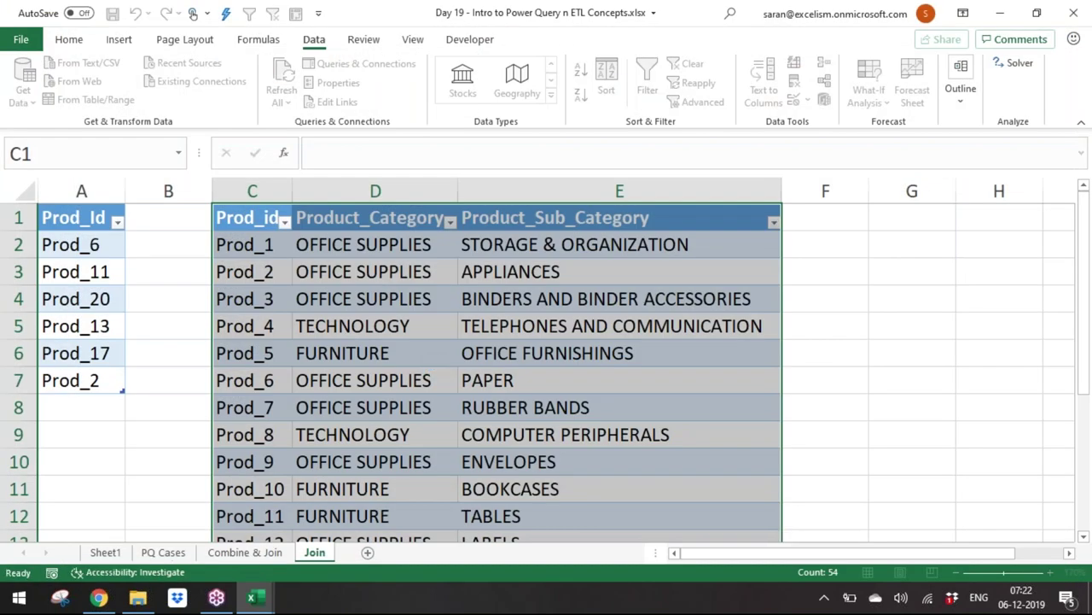
{"action": "left_click", "coordinate": [858, 284]}
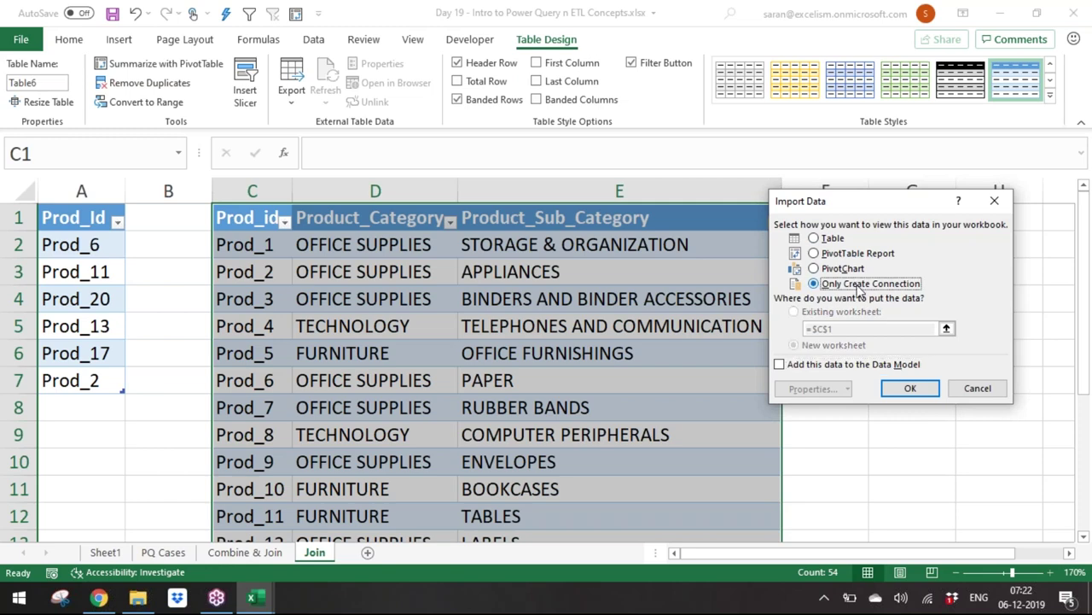
{"action": "left_click", "coordinate": [914, 397]}
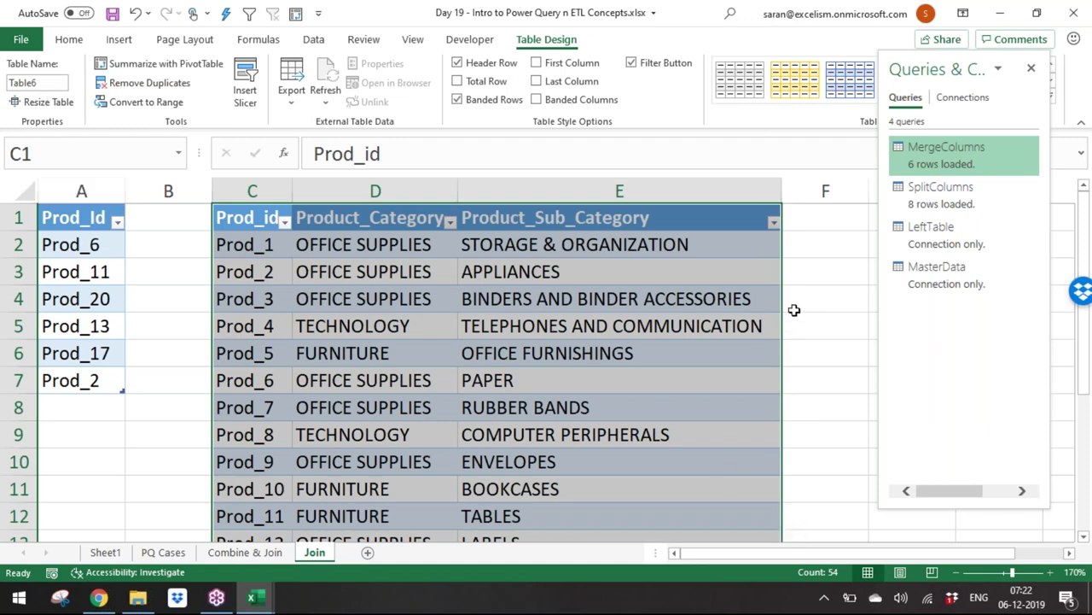
Step: Zoom out and select the empty cell G1
{"action": "left_click", "coordinate": [1072, 555]}
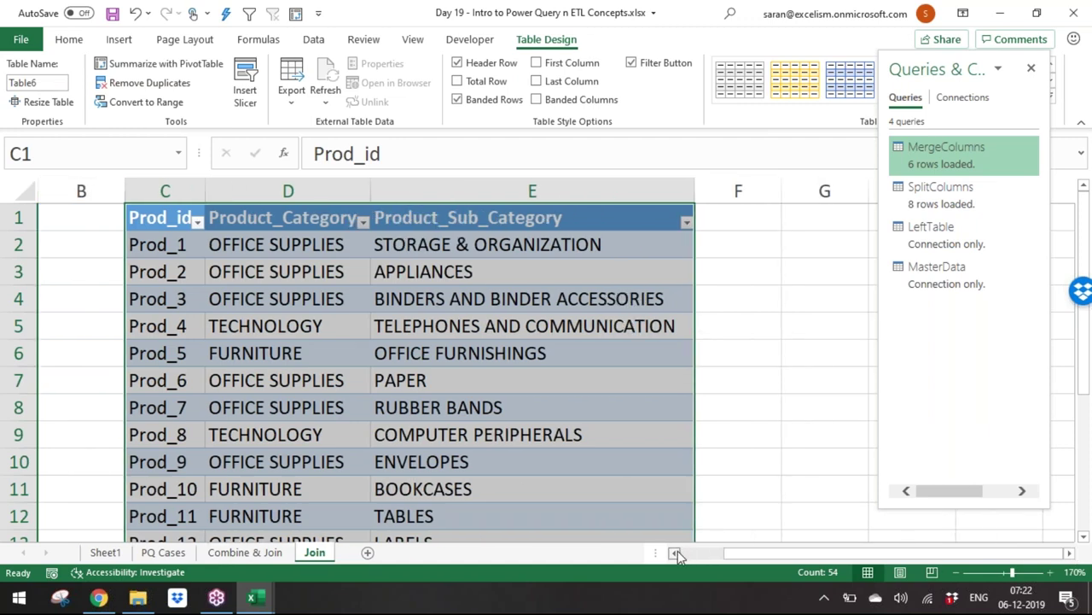
{"action": "left_click", "coordinate": [675, 553]}
{"action": "left_click", "coordinate": [675, 553]}
{"action": "scroll", "coordinate": [546, 359], "scroll_direction": "down", "scroll_amount": 2}
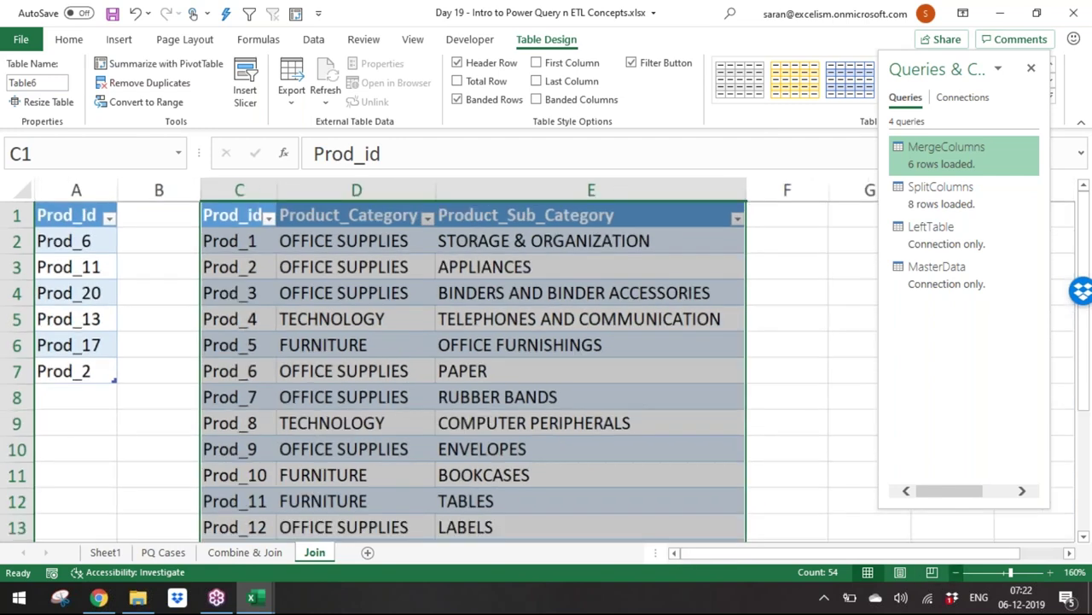
{"action": "scroll", "coordinate": [639, 205], "scroll_direction": "down", "scroll_amount": 2}
{"action": "left_click", "coordinate": [639, 205]}
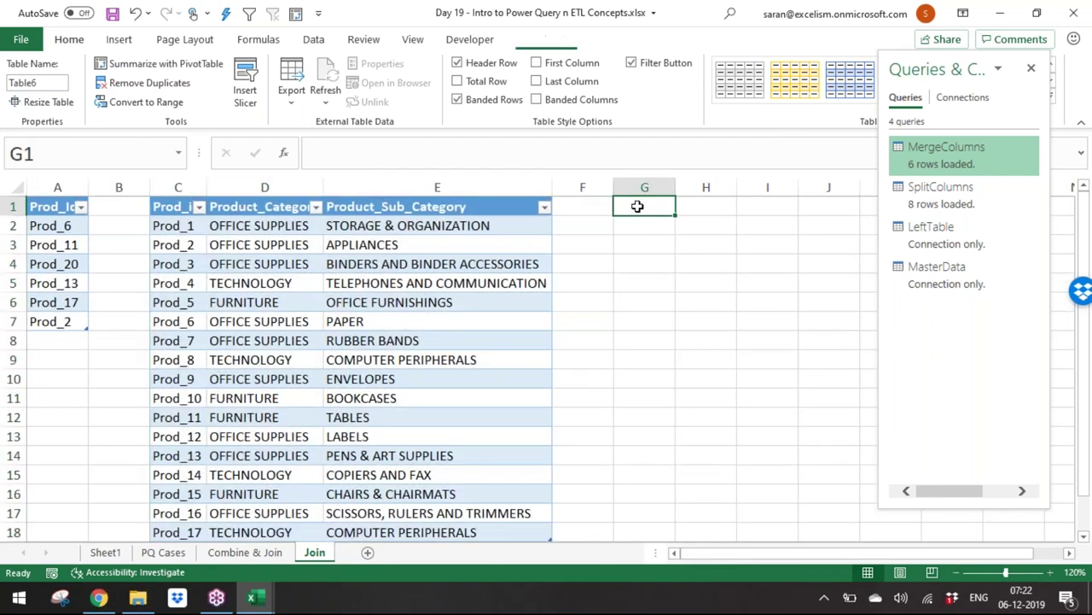
Step: Open Data > Get Data > Combine Queries > Merge
{"action": "left_click", "coordinate": [313, 40]}
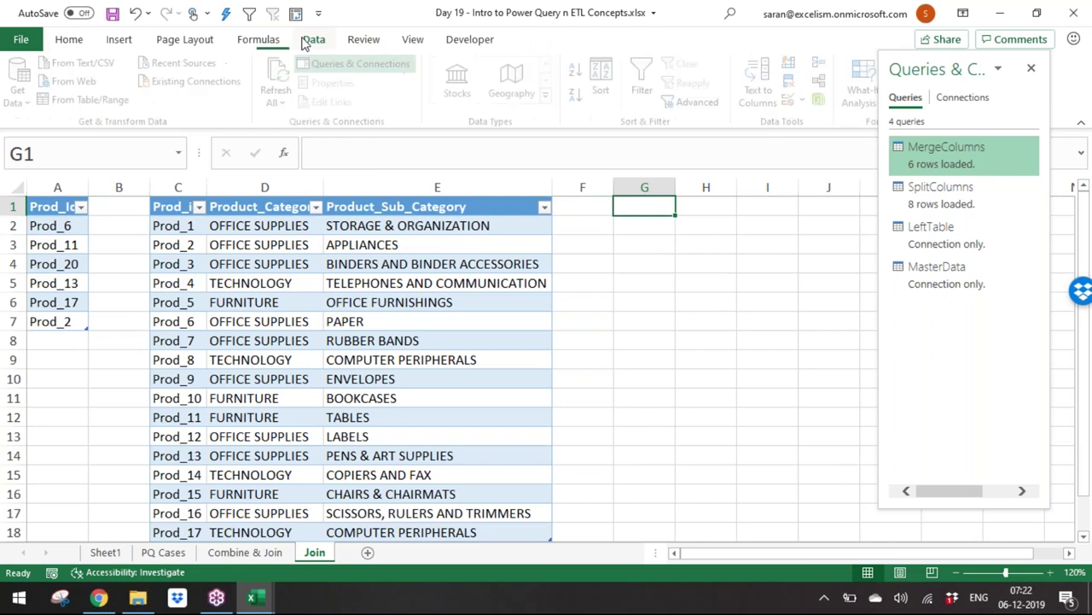
{"action": "left_click", "coordinate": [26, 98]}
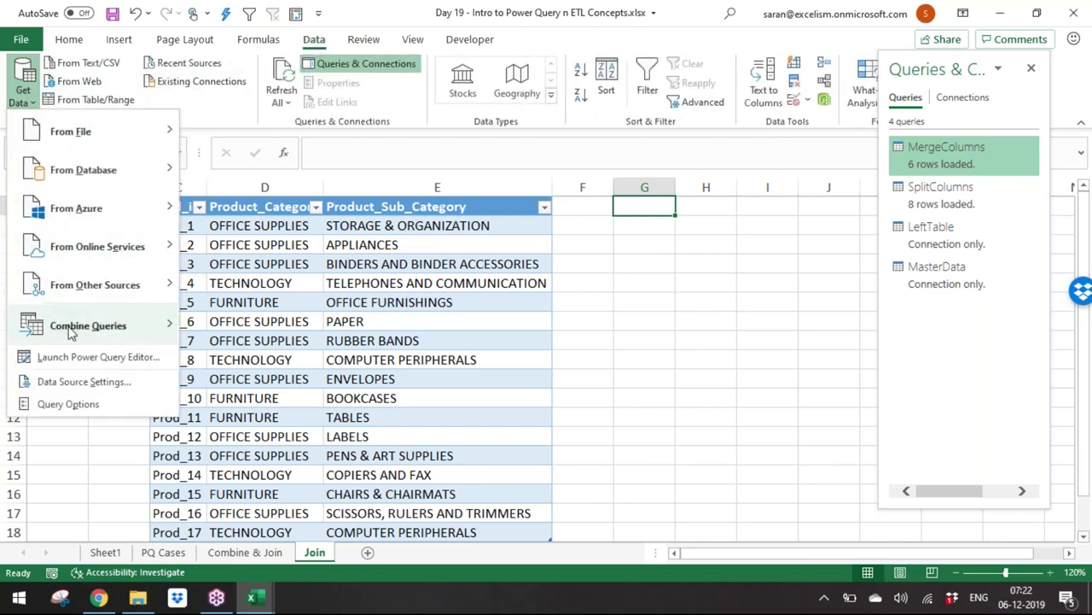
{"action": "mouse_move", "coordinate": [72, 333]}
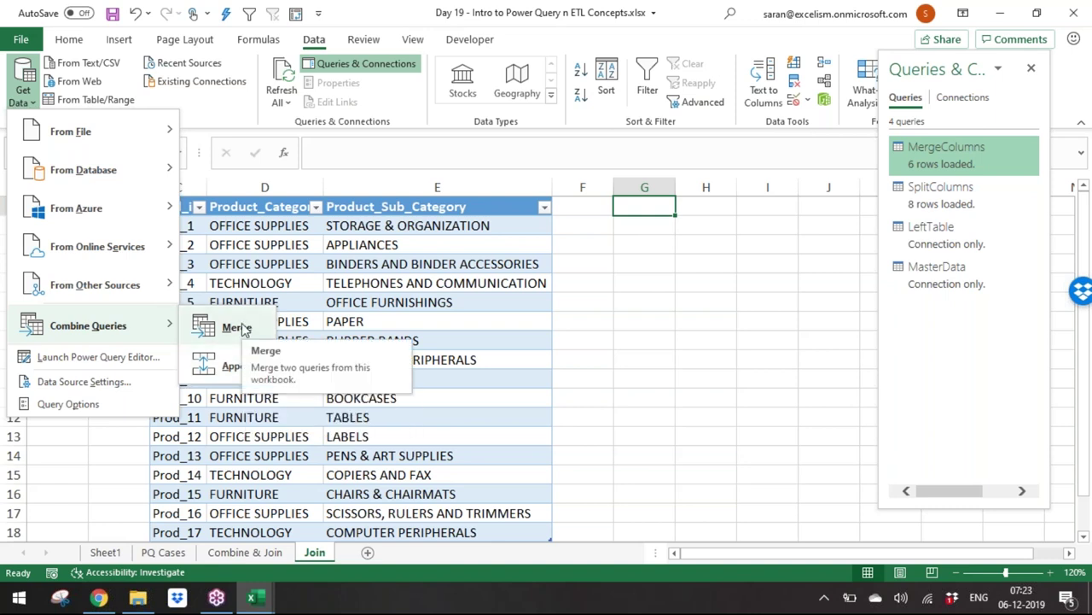
{"action": "left_click", "coordinate": [242, 328]}
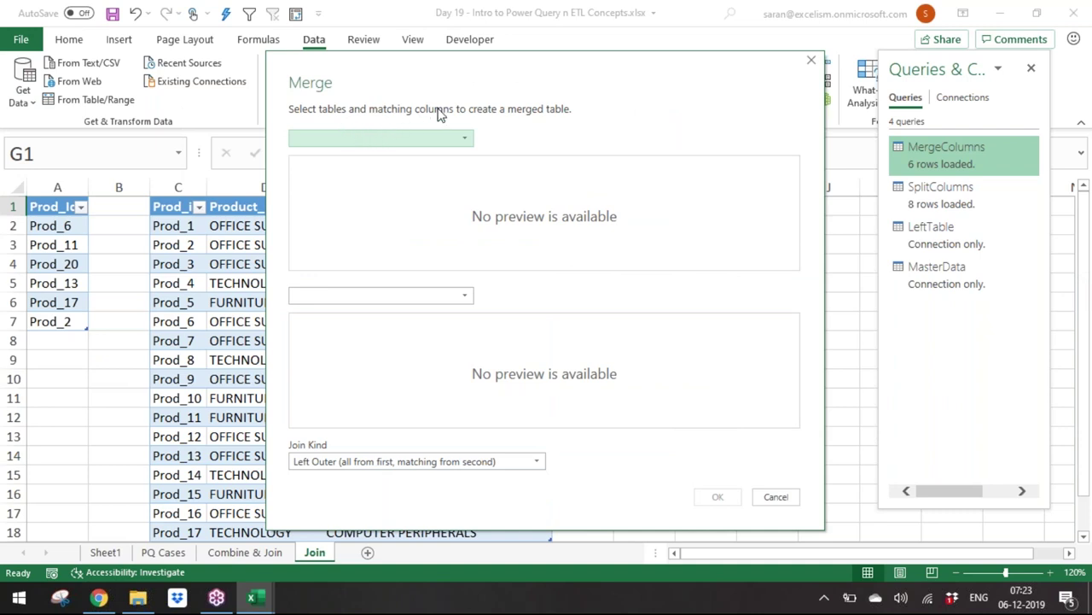
Step: Match LeftTable to MasterData on Prod_Id with Left Outer join, then cancel the merge
{"action": "left_click", "coordinate": [442, 140]}
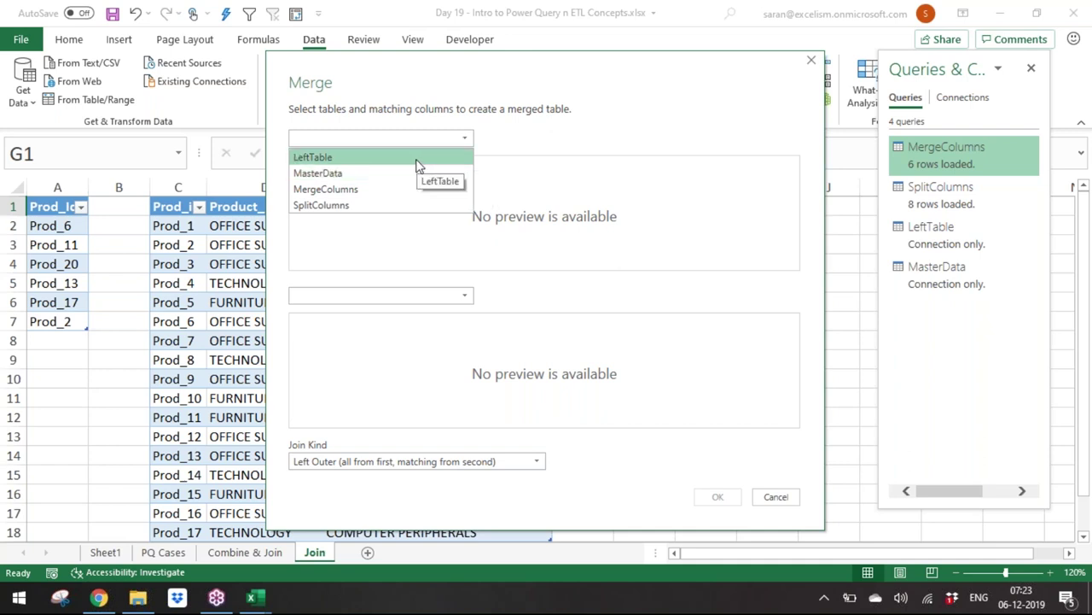
{"action": "left_click", "coordinate": [417, 162]}
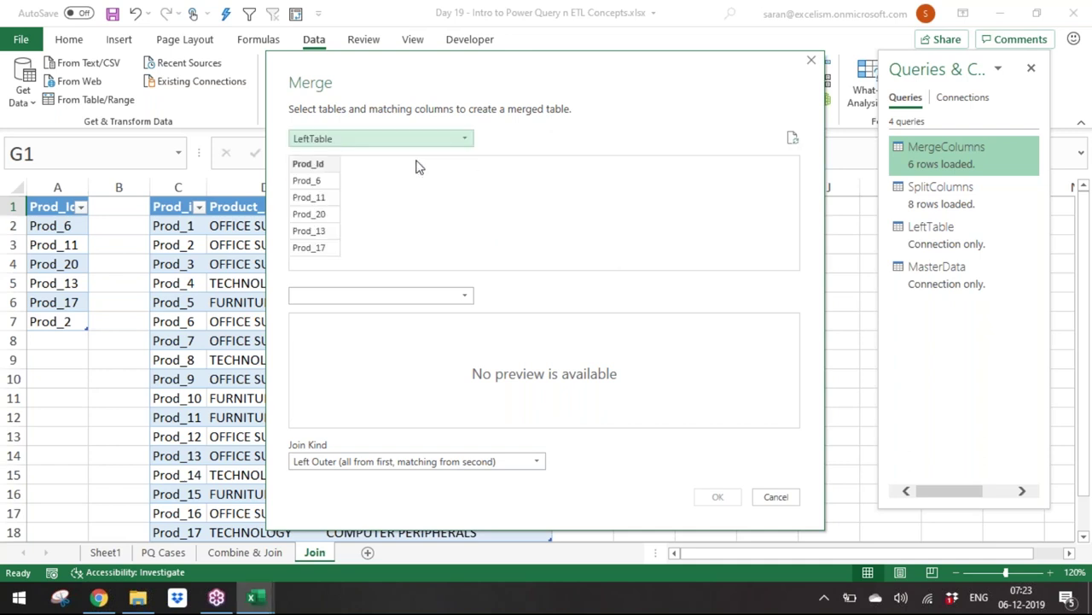
{"action": "left_click", "coordinate": [456, 299]}
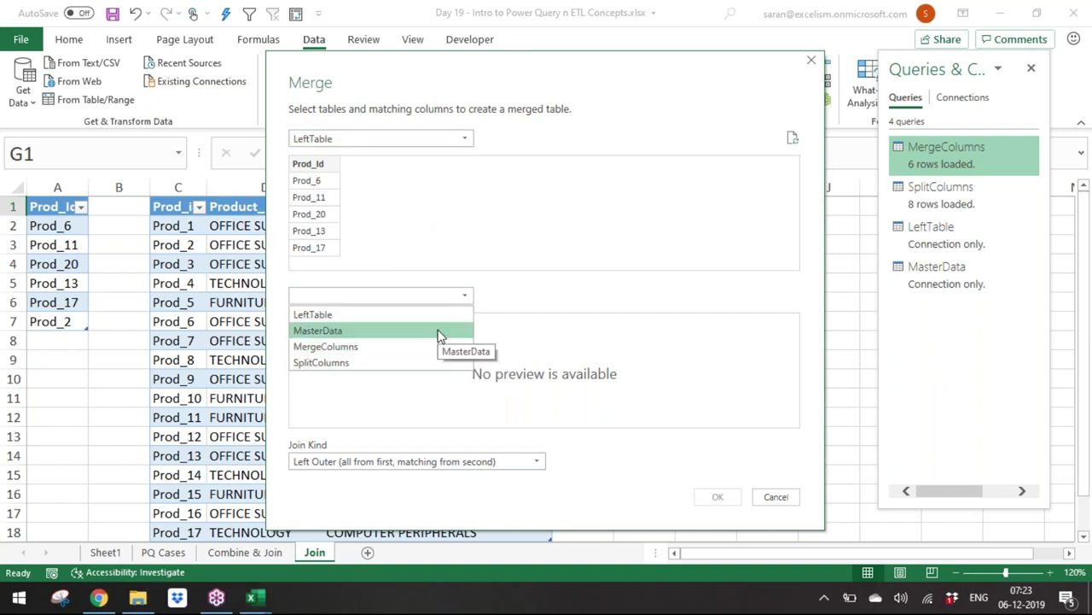
{"action": "left_click", "coordinate": [438, 331]}
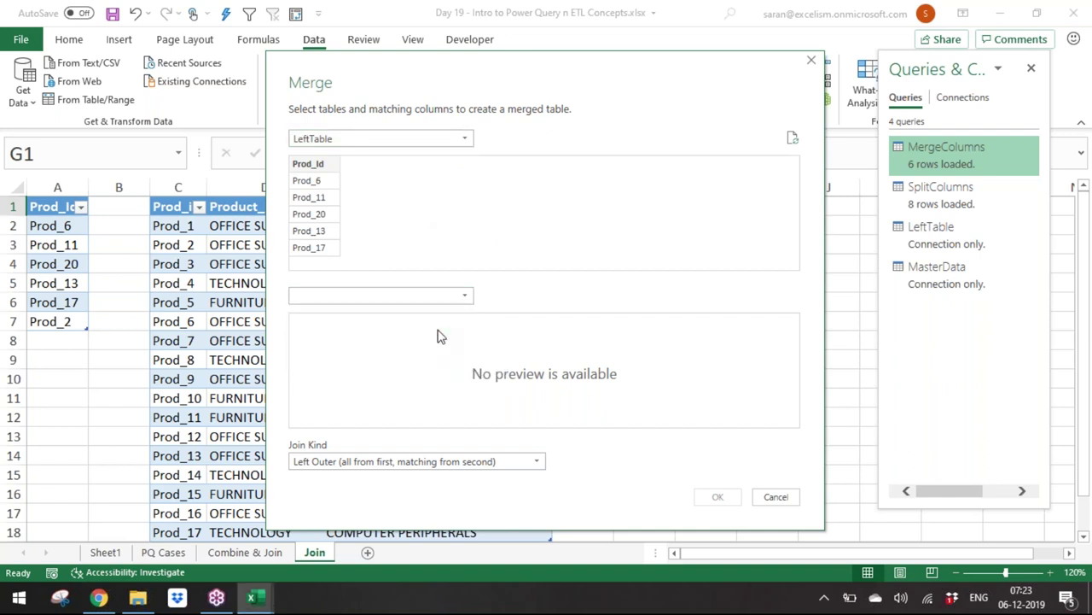
{"action": "left_click", "coordinate": [328, 171]}
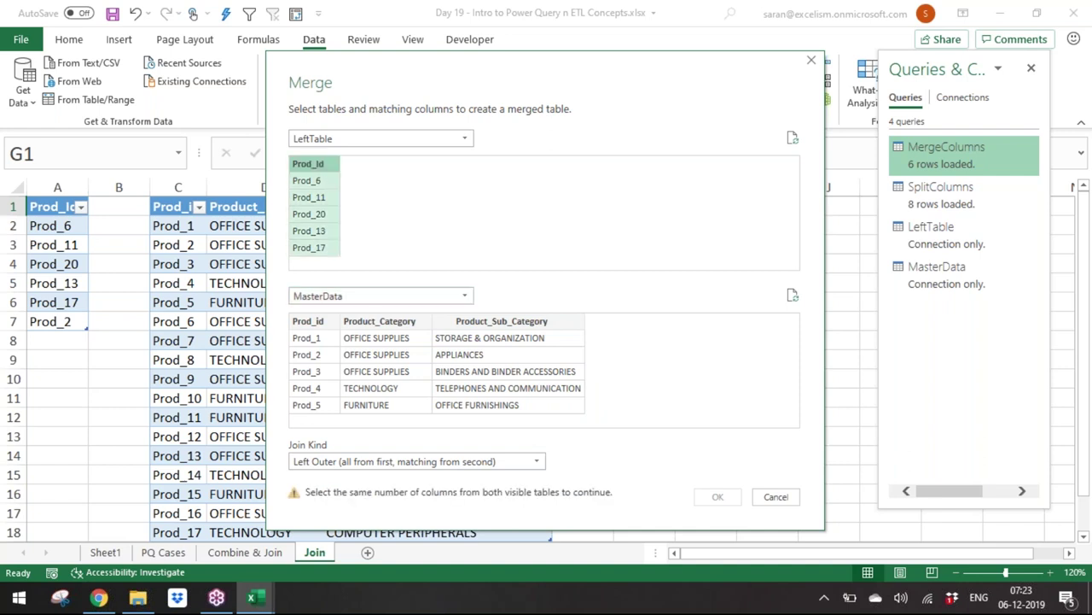
{"action": "left_click", "coordinate": [322, 329]}
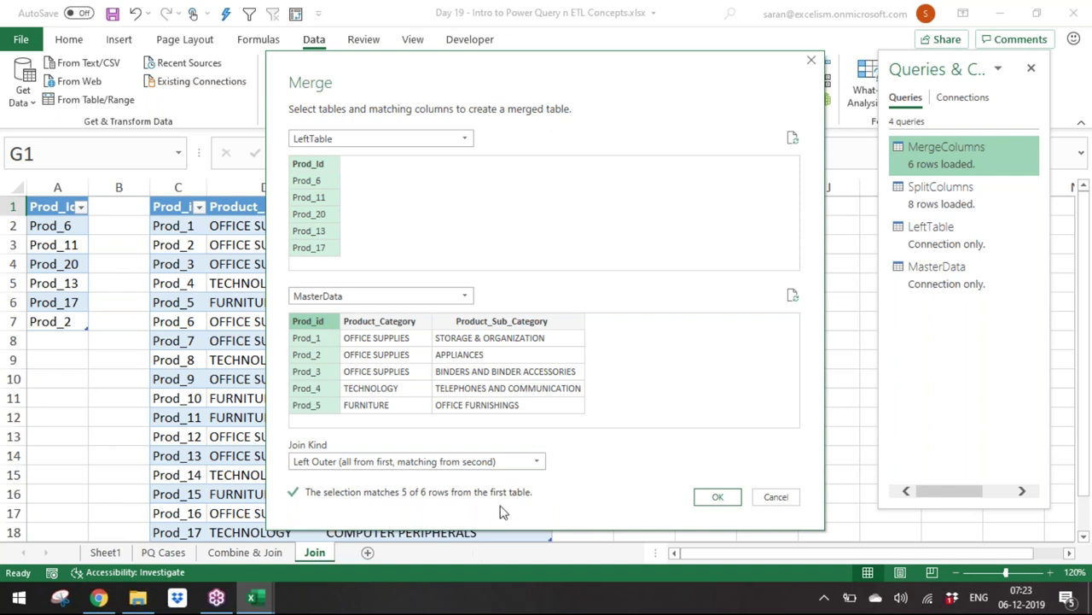
{"action": "left_click", "coordinate": [523, 461]}
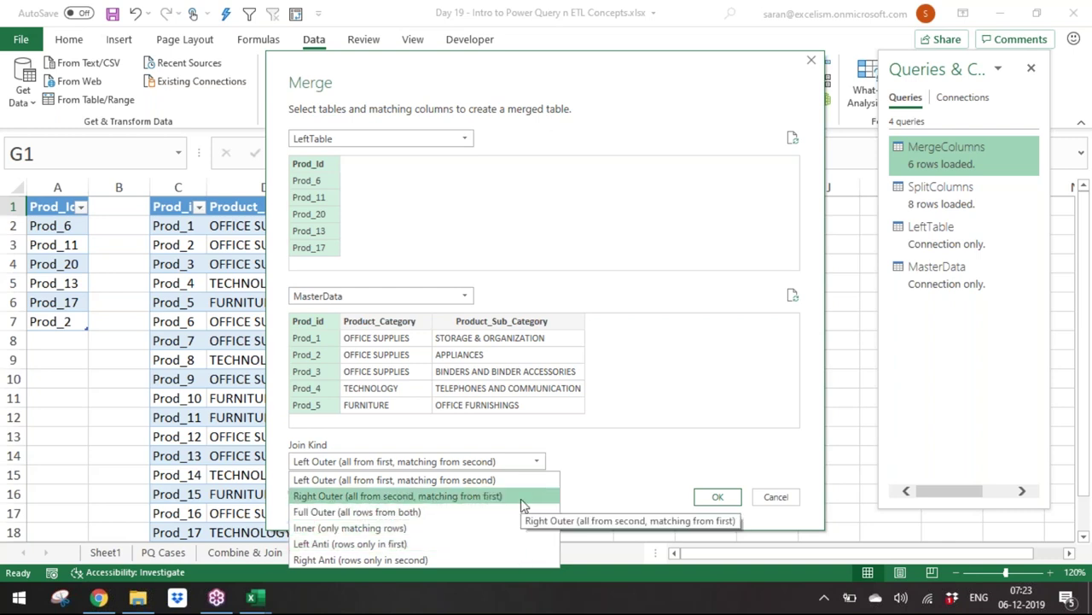
{"action": "left_click", "coordinate": [774, 497]}
{"action": "left_click", "coordinate": [775, 496]}
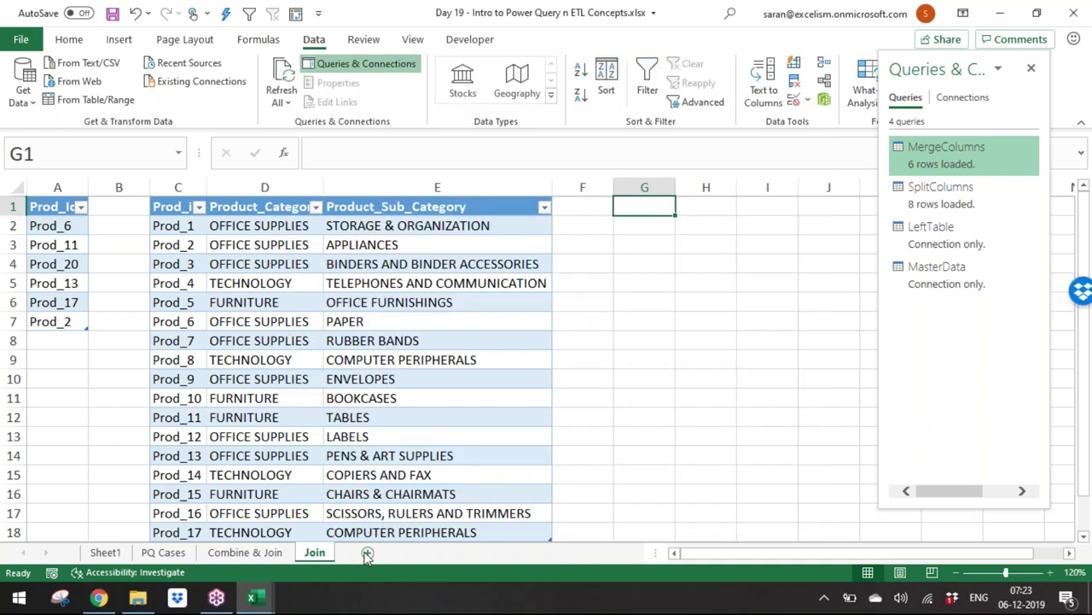
Step: Add a blank Sheet5 and return to cell A1 of Combine & Join
{"action": "left_click", "coordinate": [367, 552]}
{"action": "key", "text": "Return"}
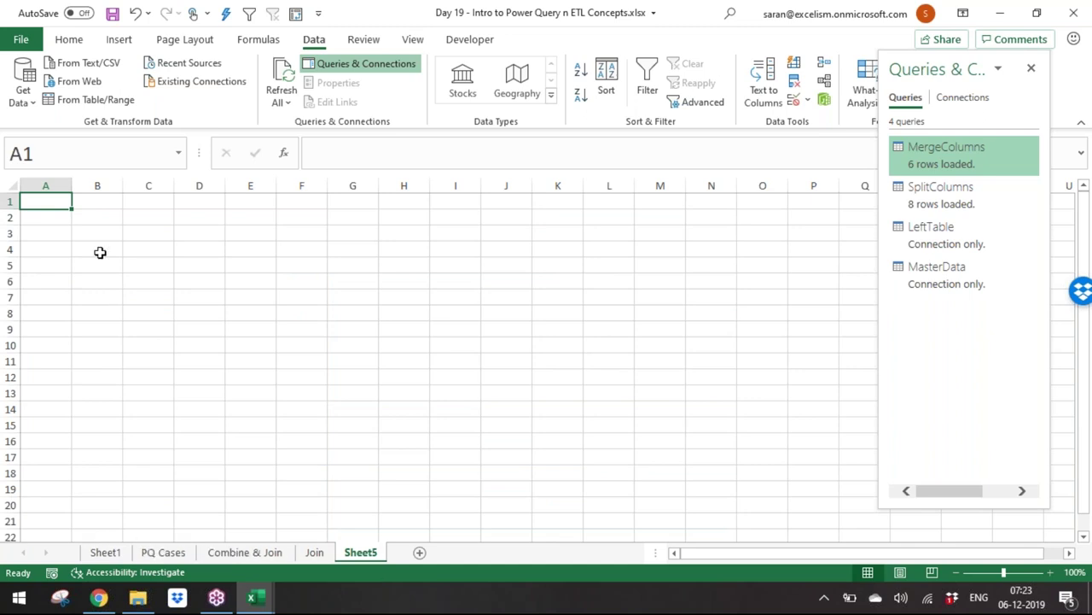
{"action": "left_click", "coordinate": [245, 552]}
{"action": "key", "text": "Up"}
{"action": "key", "text": "Up"}
{"action": "key", "text": "Up"}
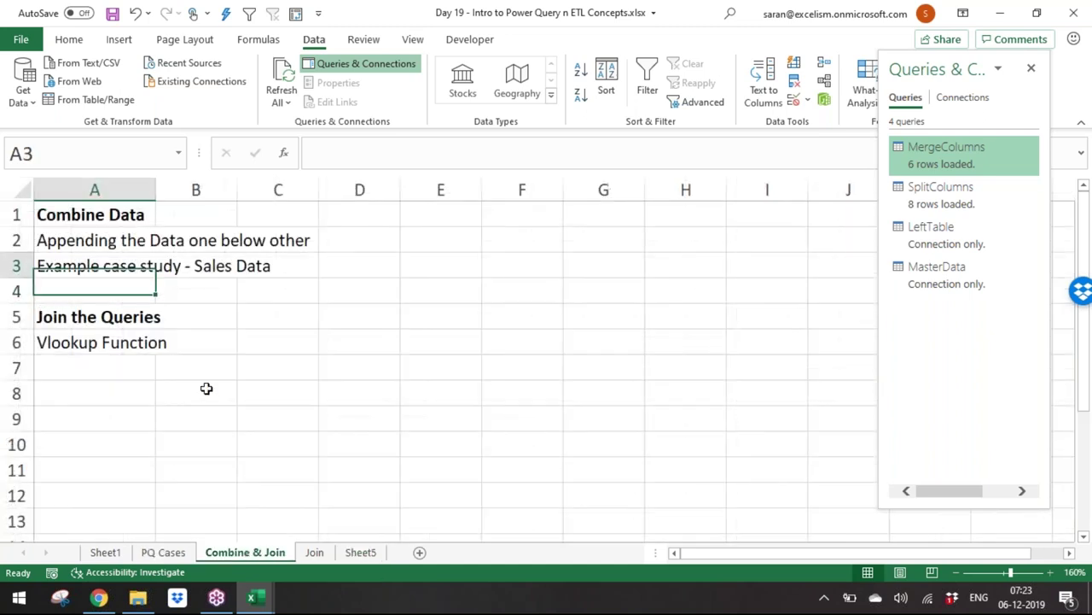
{"action": "key", "text": "BackSpace"}
{"action": "key", "text": "Escape"}
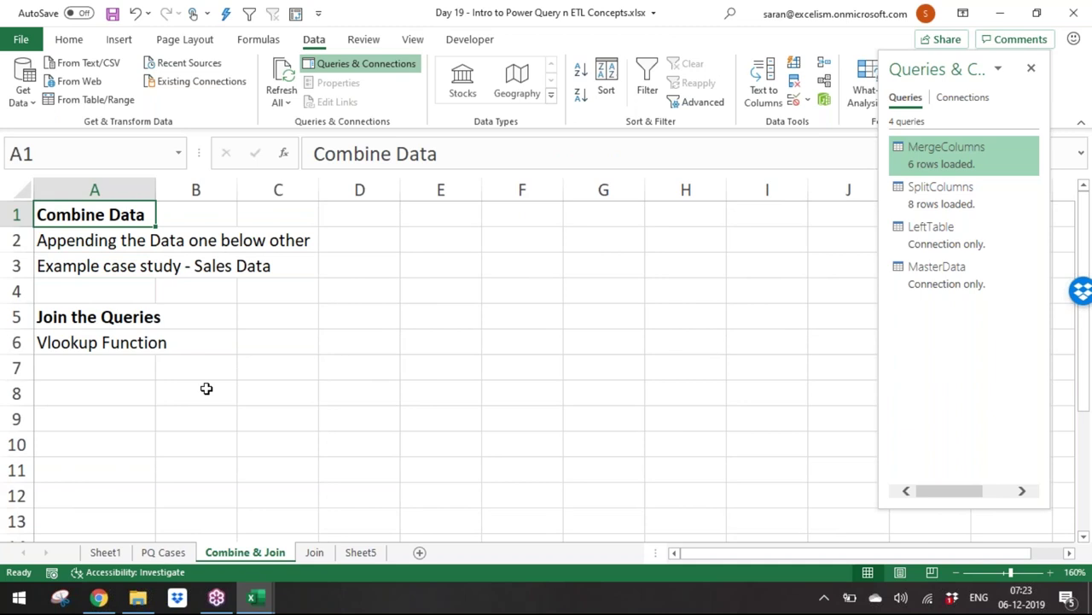
Step: Insert rows at the top and add the bold heading 'Combine Queries:' in A1
{"action": "key", "text": "shift+space"}
{"action": "key", "text": "ctrl+shift+plus"}
{"action": "key", "text": "ctrl+shift+plus"}
{"action": "key", "text": "ctrl+shift+plus"}
{"action": "key", "text": "ctrl+shift+plus"}
{"action": "type", "text": "C"}
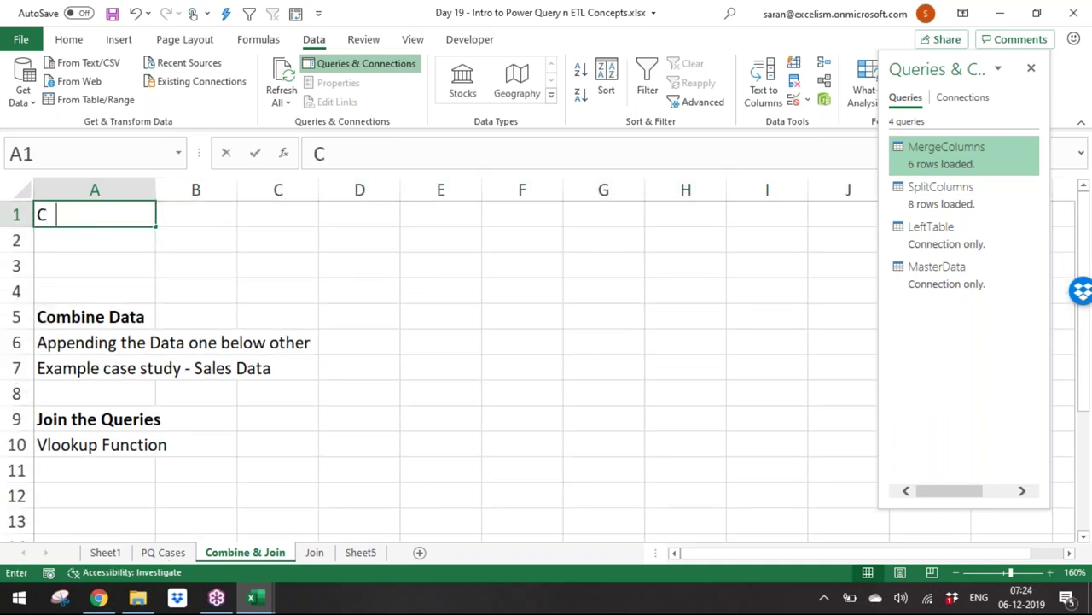
{"action": "type", "text": "ombine Queries:"}
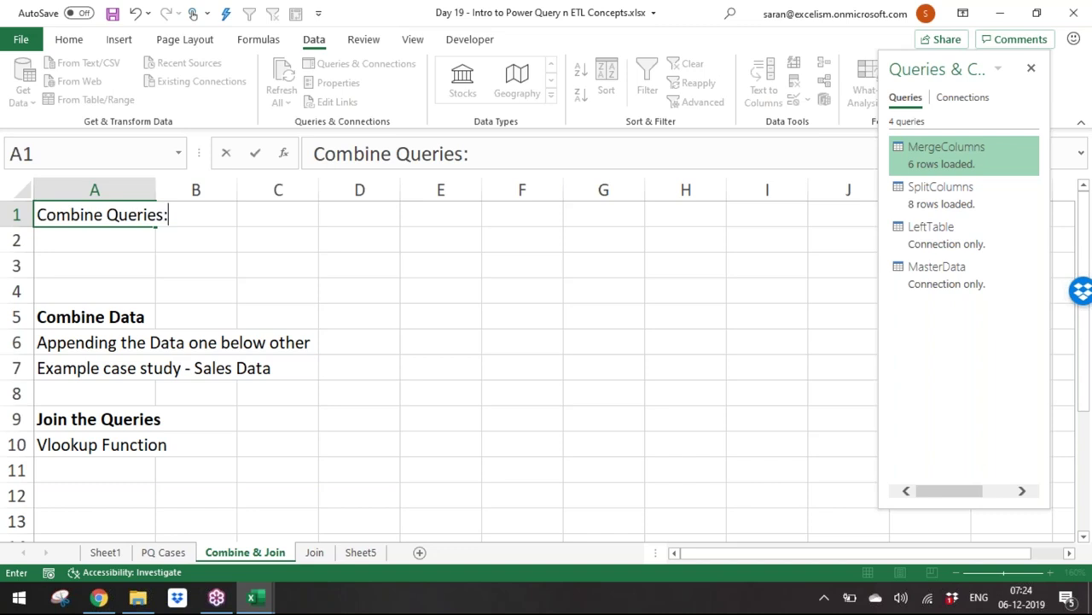
{"action": "key", "text": "Return"}
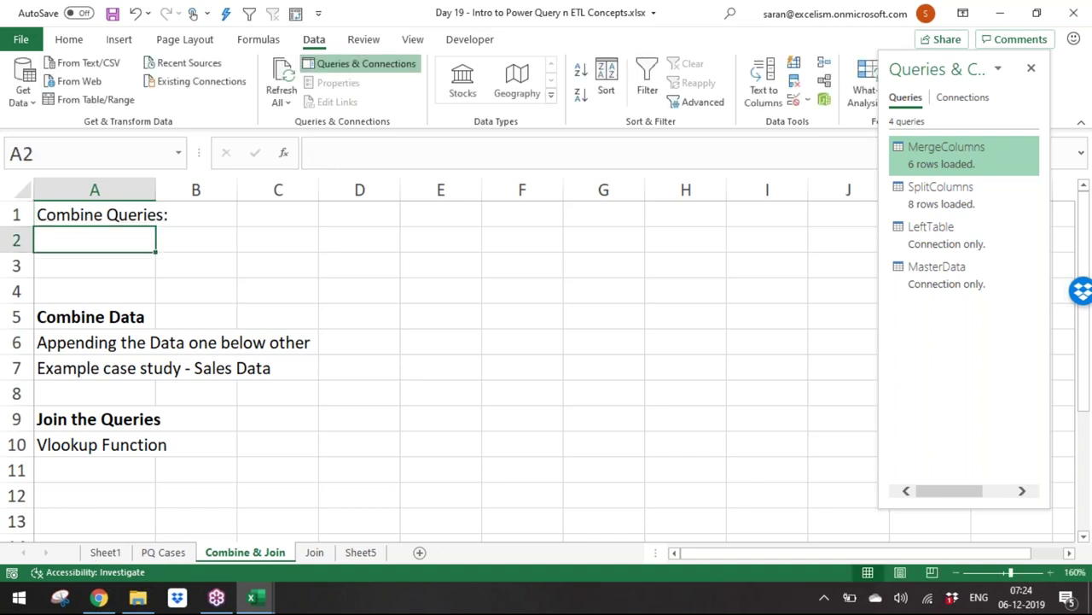
{"action": "key", "text": "Up"}
{"action": "key", "text": "ctrl+b"}
{"action": "key", "text": "Down"}
Step: Add bold 'Append Data:' in A2 and copy the two appending note lines beneath it
{"action": "type", "text": "A"}
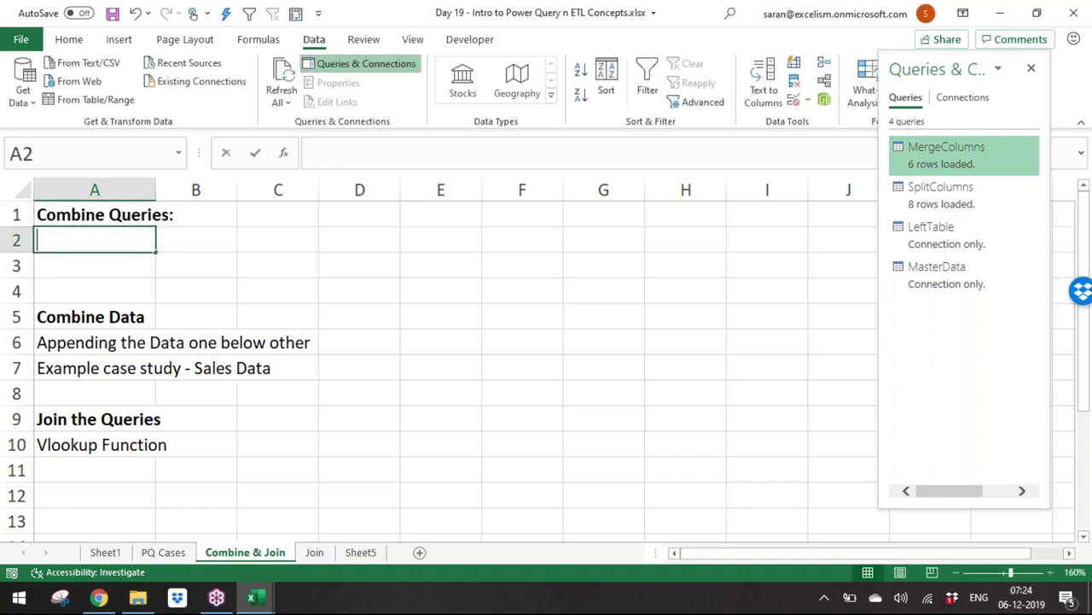
{"action": "type", "text": "ppend Data"}
{"action": "key", "text": "Return"}
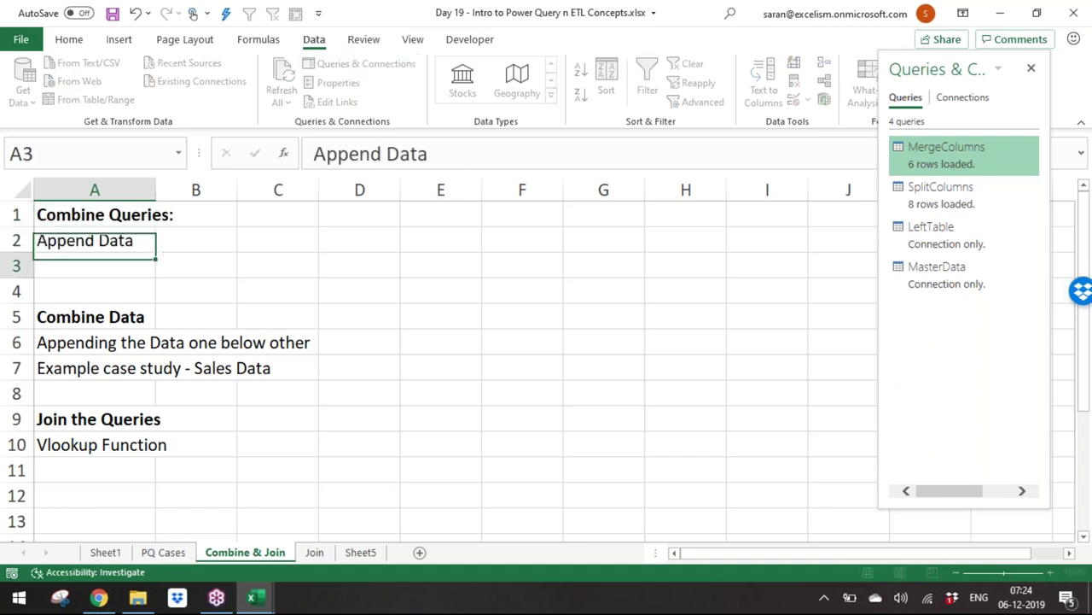
{"action": "key", "text": "Down"}
{"action": "key", "text": "Down"}
{"action": "key", "text": "Down"}
{"action": "key", "text": "shift+Down"}
{"action": "key", "text": "ctrl+c"}
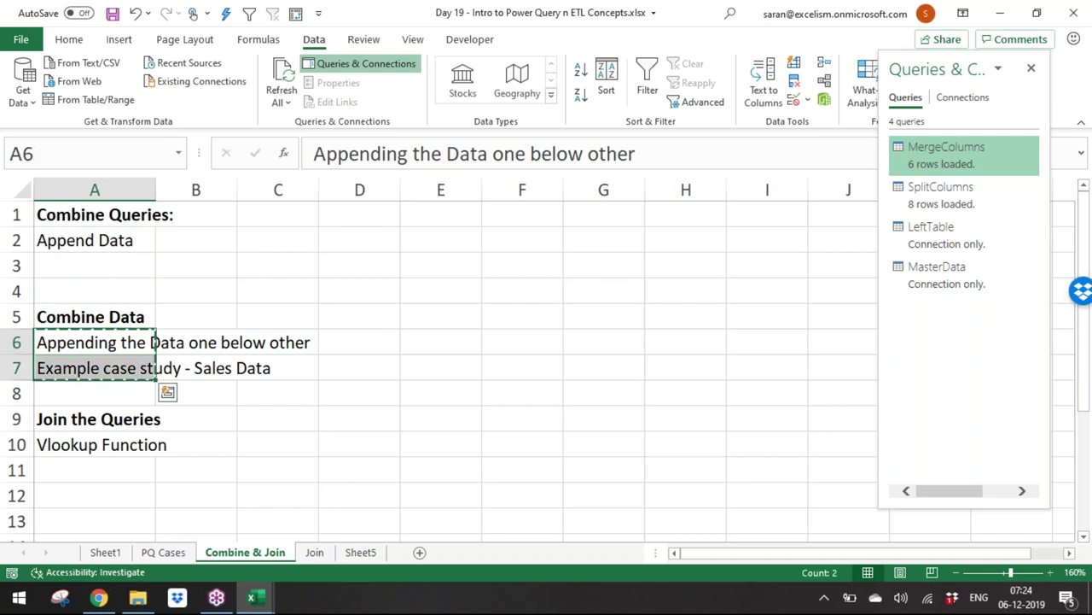
{"action": "key", "text": "Up"}
{"action": "key", "text": "Up"}
{"action": "key", "text": "Up"}
{"action": "key", "text": "Return"}
{"action": "key", "text": "Up"}
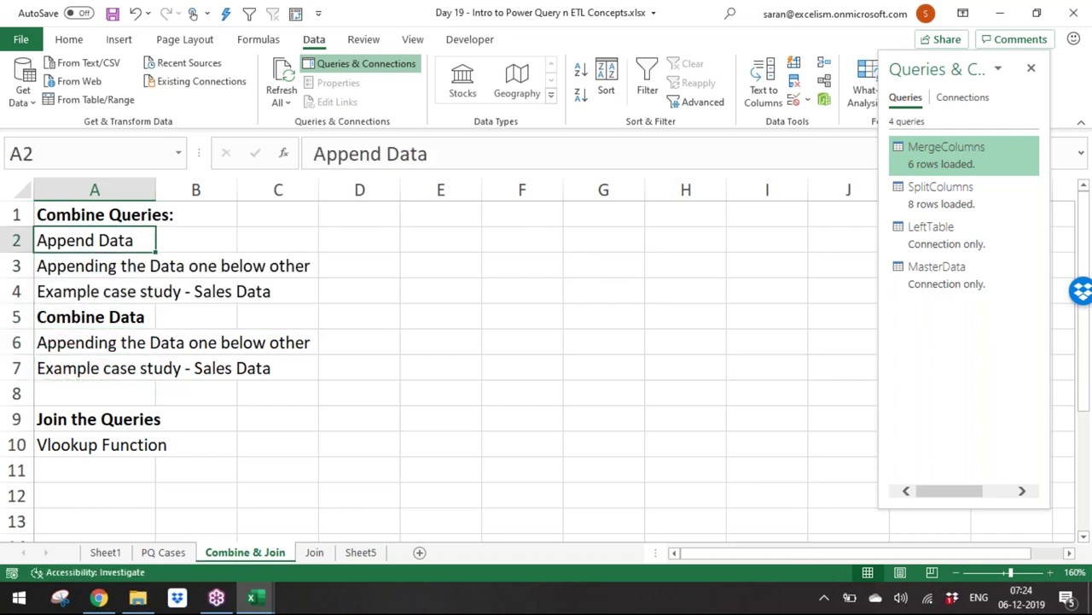
{"action": "key", "text": "ctrl+b"}
{"action": "type", "text": ":"}
{"action": "key", "text": "Return"}
{"action": "key", "text": "Down"}
{"action": "key", "text": "Down"}
{"action": "key", "text": "Down"}
{"action": "key", "text": "Up"}
{"action": "key", "text": "shift+space"}
{"action": "key", "text": "shift+Down"}
{"action": "key", "text": "shift+Down"}
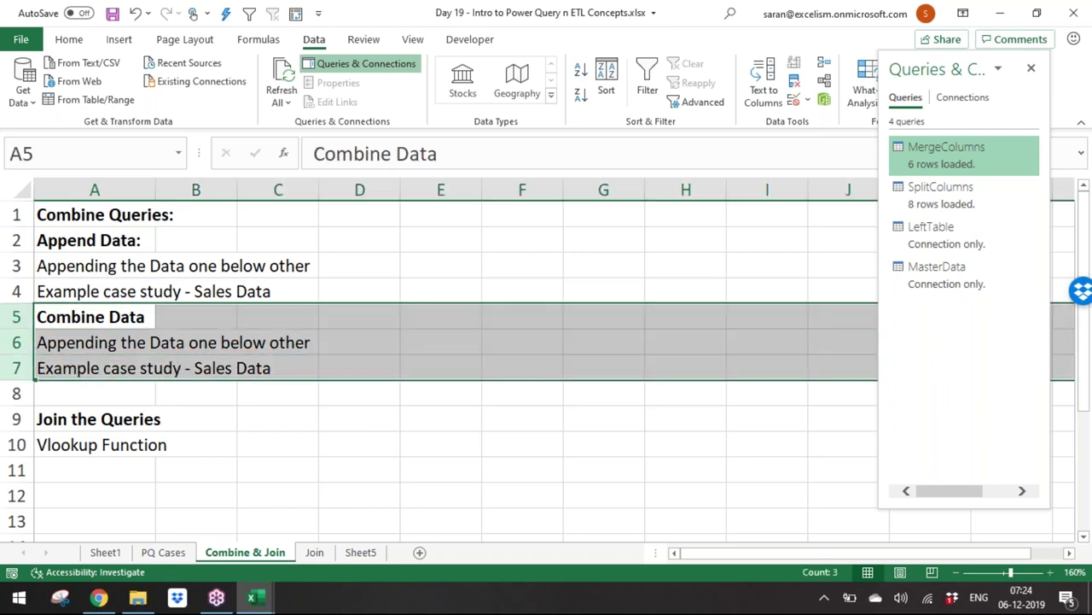
Step: Delete the duplicated rows 5–7 and enter the heading 'Merge Queries:' in A4
{"action": "key", "text": "ctrl+minus"}
{"action": "key", "text": "Up"}
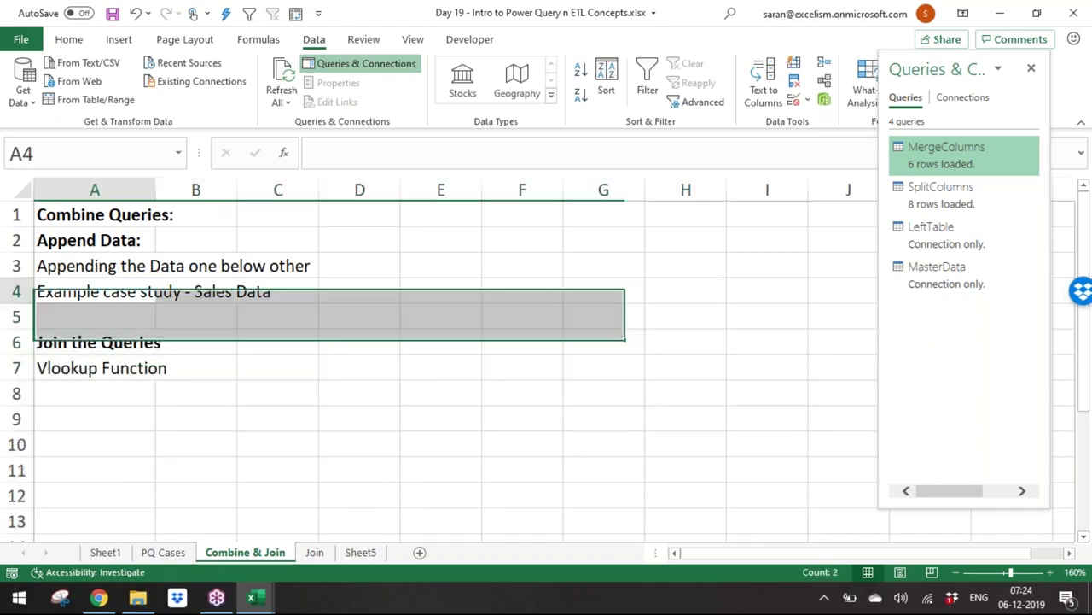
{"action": "key", "text": "Up"}
{"action": "key", "text": "Down"}
{"action": "key", "text": "Down"}
{"action": "key", "text": "Down"}
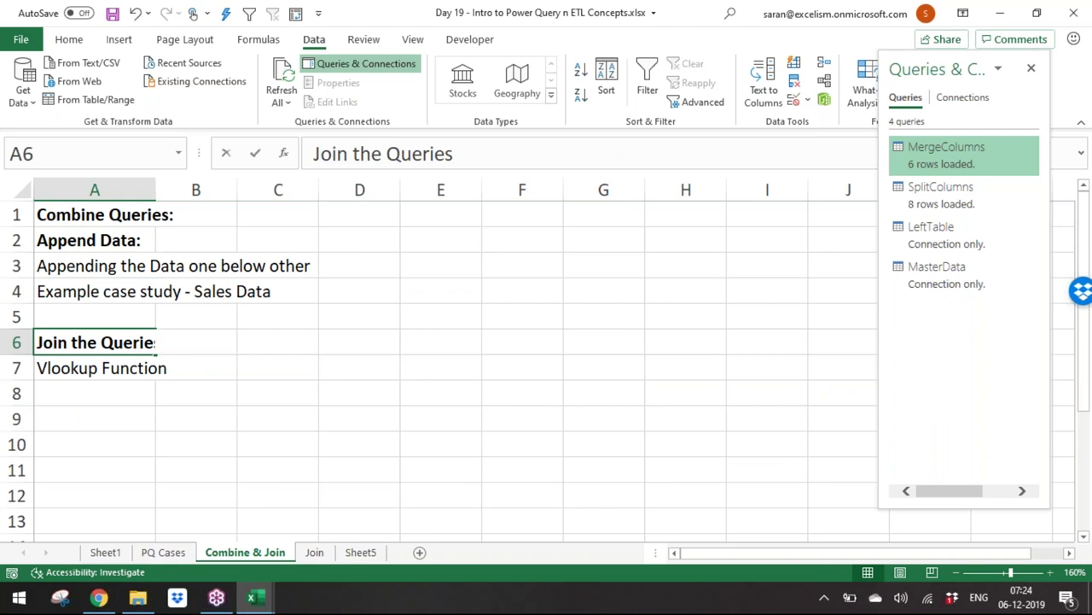
{"action": "type", "text": "Merge Que"}
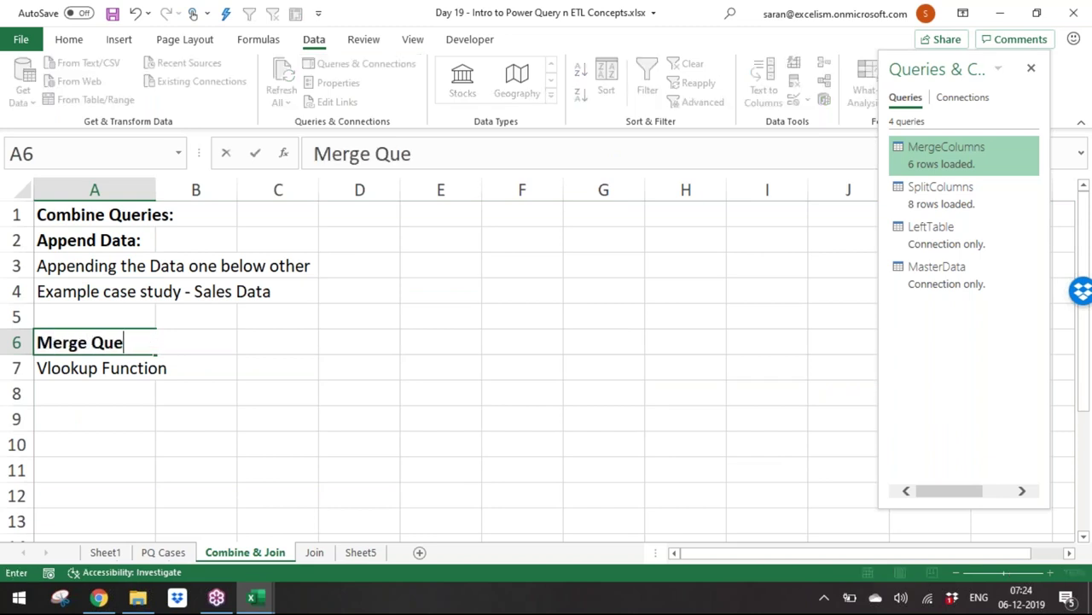
{"action": "type", "text": "ries:"}
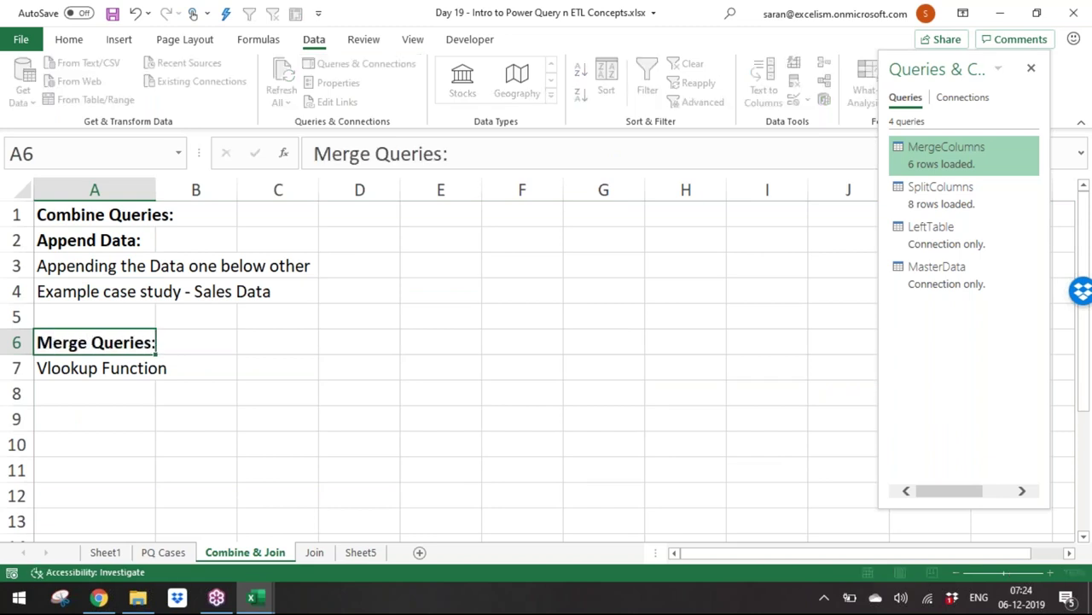
{"action": "key", "text": "Return"}
Step: Rewrite A7 as 'Looking for the same columns from two tables and merging the data'
{"action": "key", "text": "F2"}
{"action": "key", "text": "BackSpace"}
{"action": "type", "text": "Loo"}
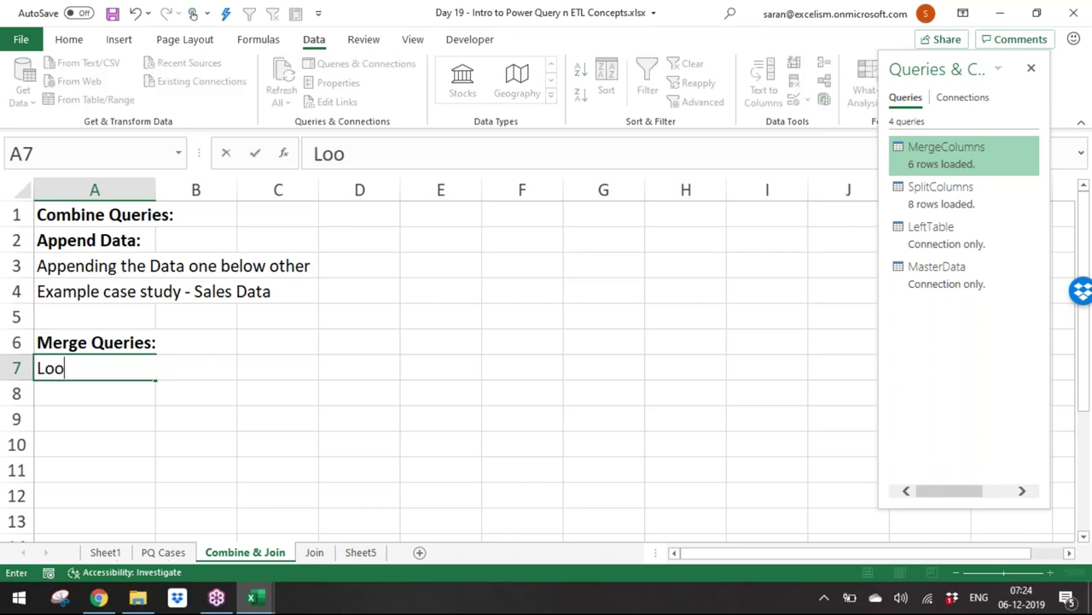
{"action": "type", "text": "king for a C"}
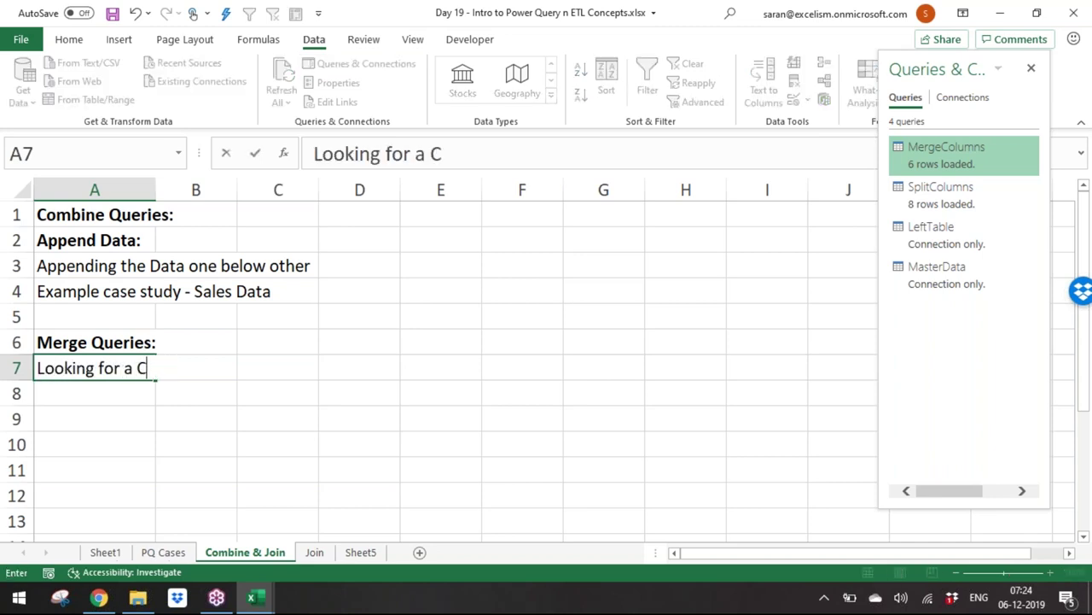
{"action": "type", "text": "olumn int"}
{"action": "key", "text": "BackSpace"}
{"action": "key", "text": "BackSpace"}
{"action": "key", "text": "BackSpace"}
{"action": "type", "text": "fri"}
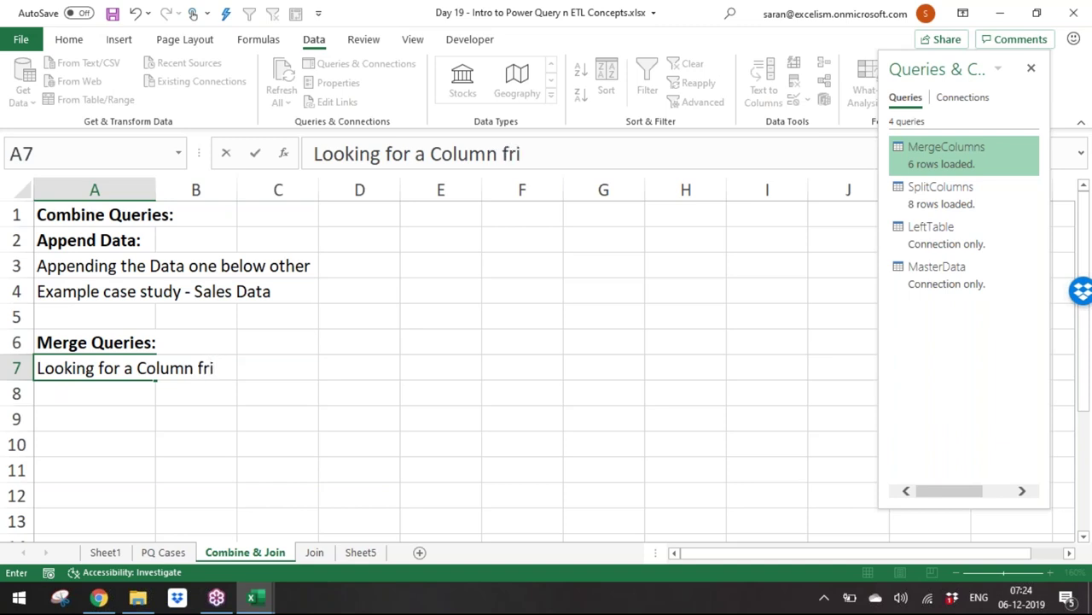
{"action": "key", "text": "BackSpace"}
{"action": "type", "text": "om t"}
{"action": "key", "text": "BackSpace"}
{"action": "type", "text": "First "}
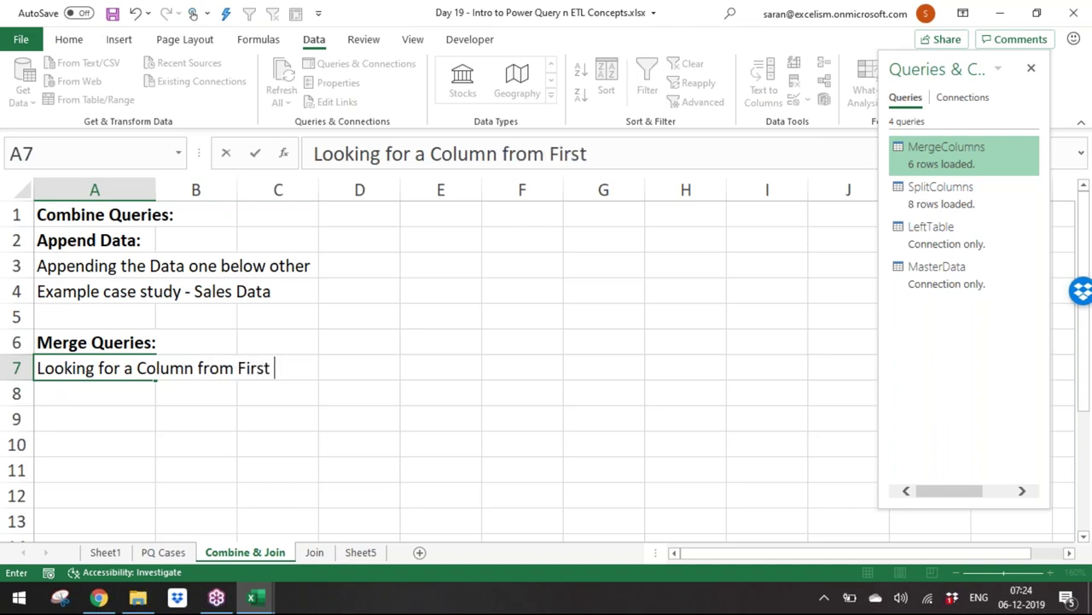
{"action": "type", "text": "Table "}
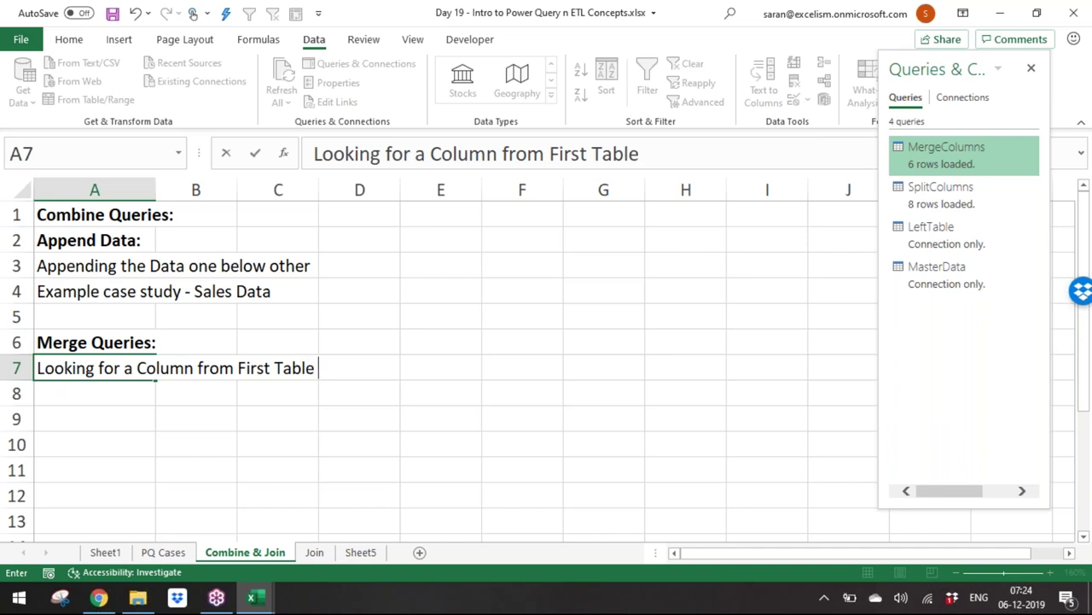
{"action": "type", "text": "and extra"}
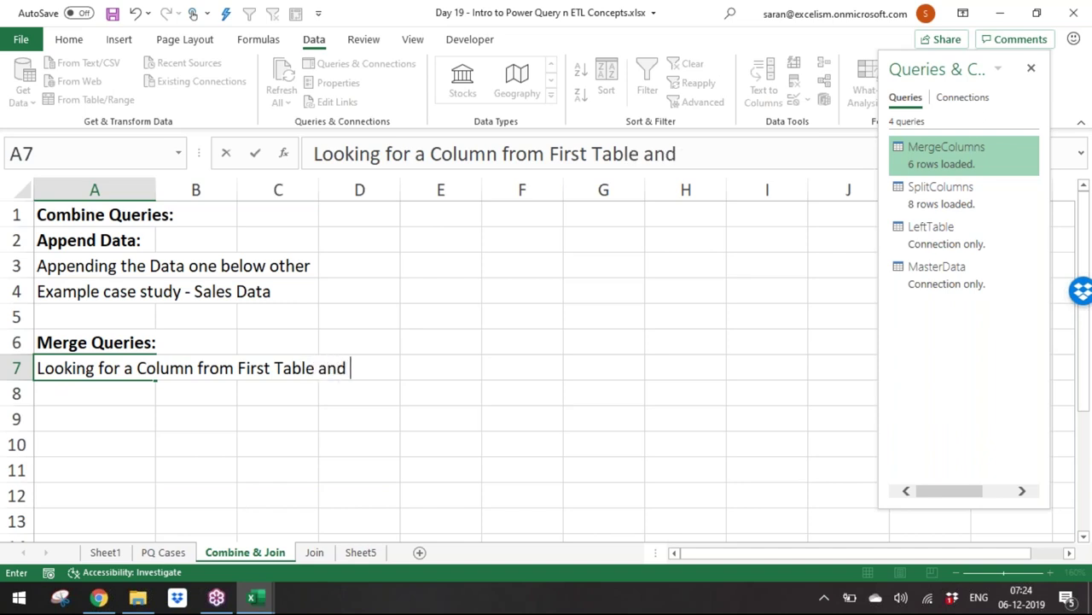
{"action": "key", "text": "BackSpace"}
{"action": "key", "text": "BackSpace"}
{"action": "key", "text": "BackSpace"}
{"action": "key", "text": "BackSpace"}
{"action": "key", "text": "BackSpace"}
{"action": "key", "text": "BackSpace"}
{"action": "key", "text": "BackSpace"}
{"action": "key", "text": "BackSpace"}
{"action": "key", "text": "BackSpace"}
{"action": "key", "text": "BackSpace"}
{"action": "key", "text": "BackSpace"}
{"action": "key", "text": "BackSpace"}
{"action": "key", "text": "BackSpace"}
{"action": "key", "text": "BackSpace"}
{"action": "key", "text": "BackSpace"}
{"action": "key", "text": "BackSpace"}
{"action": "key", "text": "BackSpace"}
{"action": "key", "text": "BackSpace"}
{"action": "key", "text": "BackSpace"}
{"action": "key", "text": "BackSpace"}
{"action": "key", "text": "BackSpace"}
{"action": "key", "text": "BackSpace"}
{"action": "key", "text": "BackSpace"}
{"action": "key", "text": "BackSpace"}
{"action": "key", "text": "BackSpace"}
{"action": "key", "text": "BackSpace"}
{"action": "key", "text": "BackSpace"}
{"action": "key", "text": "BackSpace"}
{"action": "key", "text": "BackSpace"}
{"action": "key", "text": "BackSpace"}
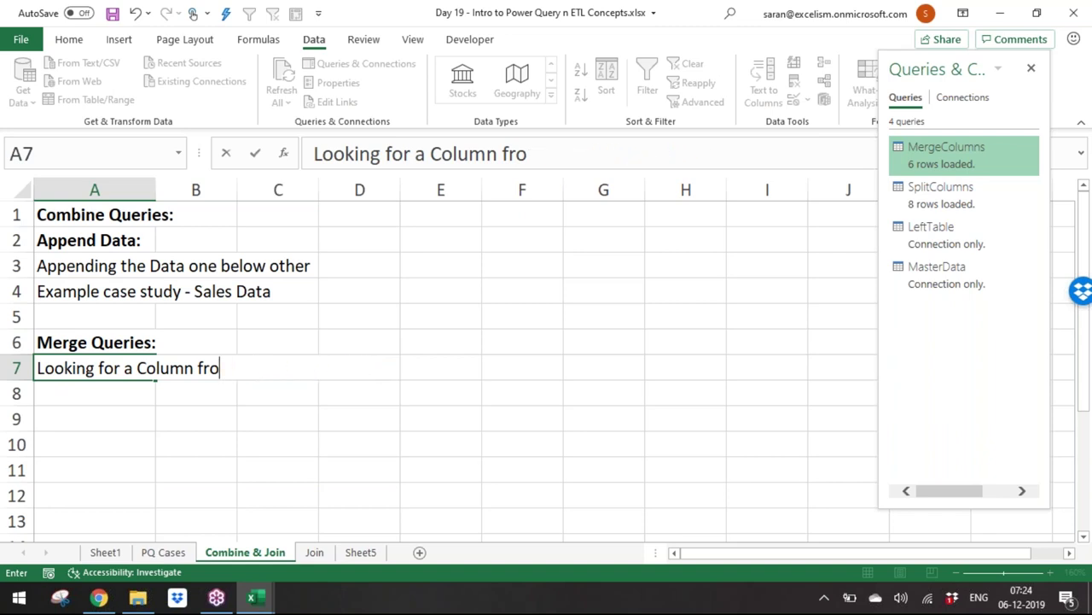
{"action": "key", "text": "BackSpace"}
{"action": "type", "text": "the s"}
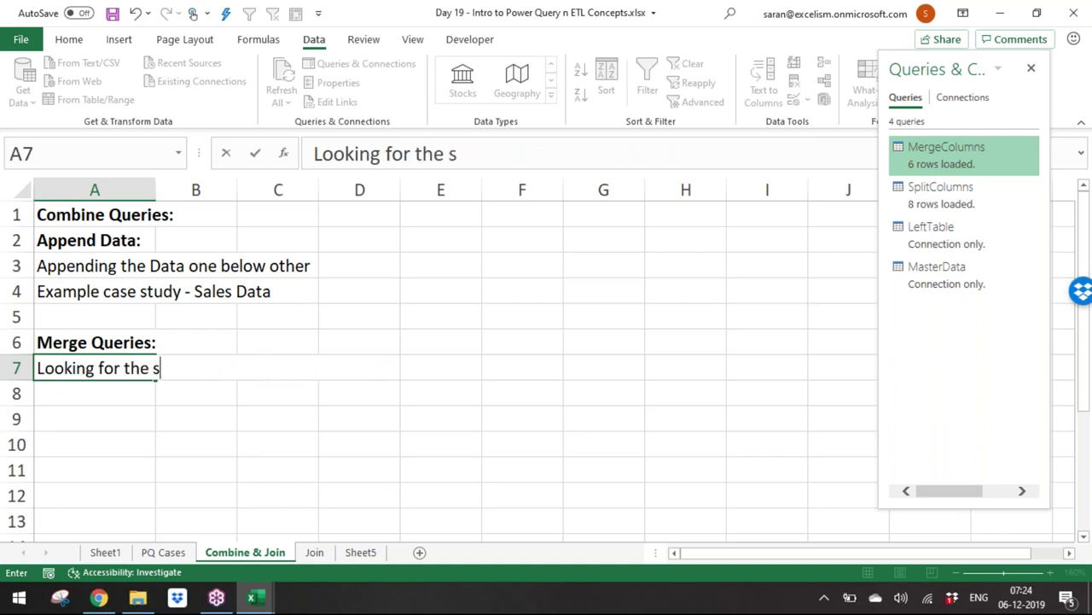
{"action": "type", "text": "ame columns"}
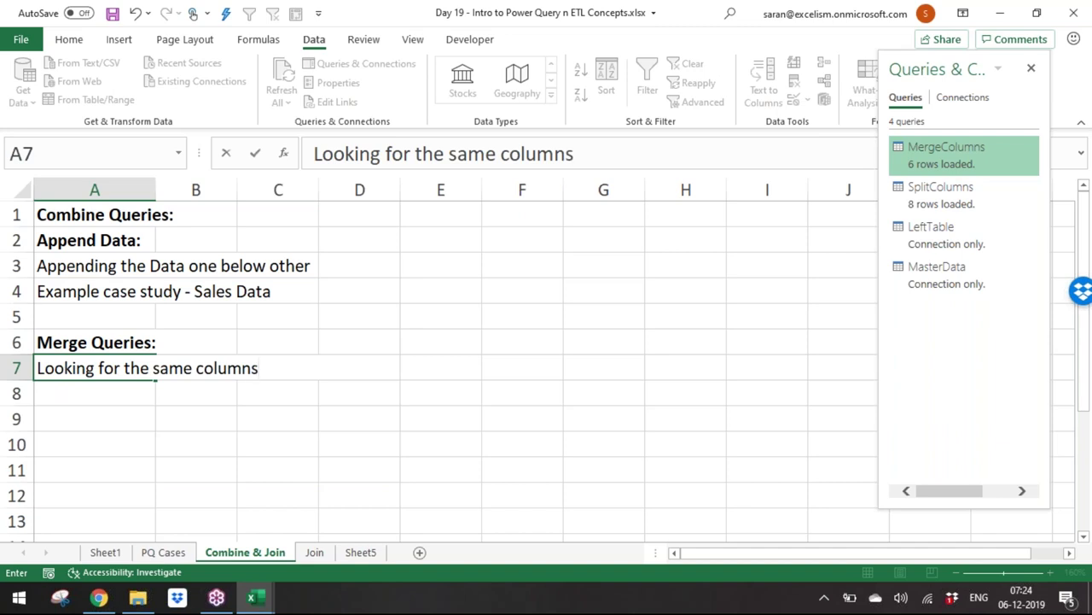
{"action": "type", "text": " from two tables and "}
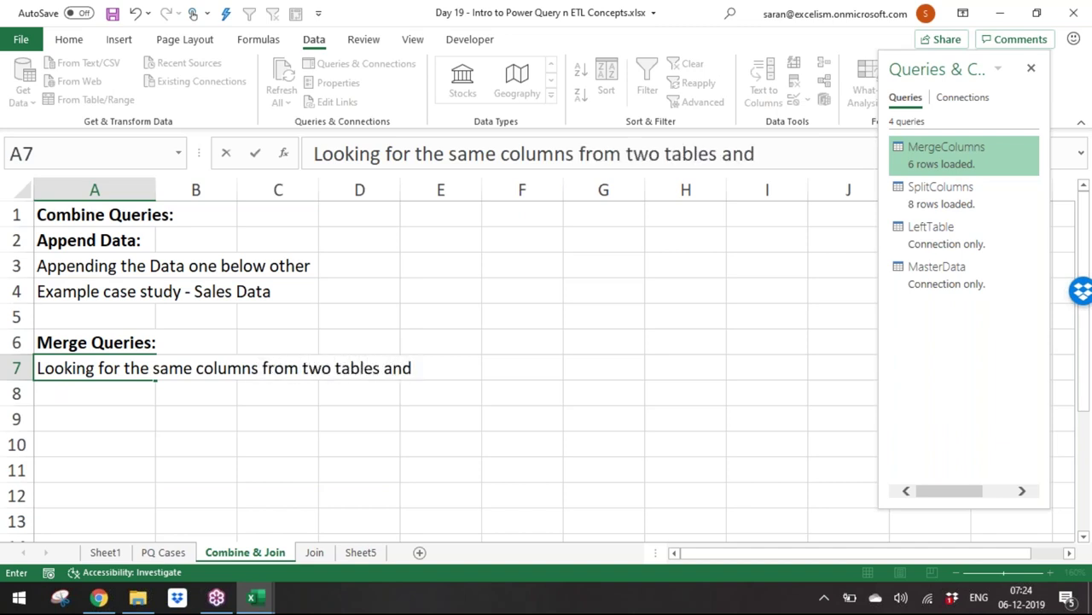
{"action": "type", "text": "mergein"}
{"action": "key", "text": "BackSpace"}
{"action": "key", "text": "BackSpace"}
{"action": "key", "text": "BackSpace"}
{"action": "type", "text": "ing the d "}
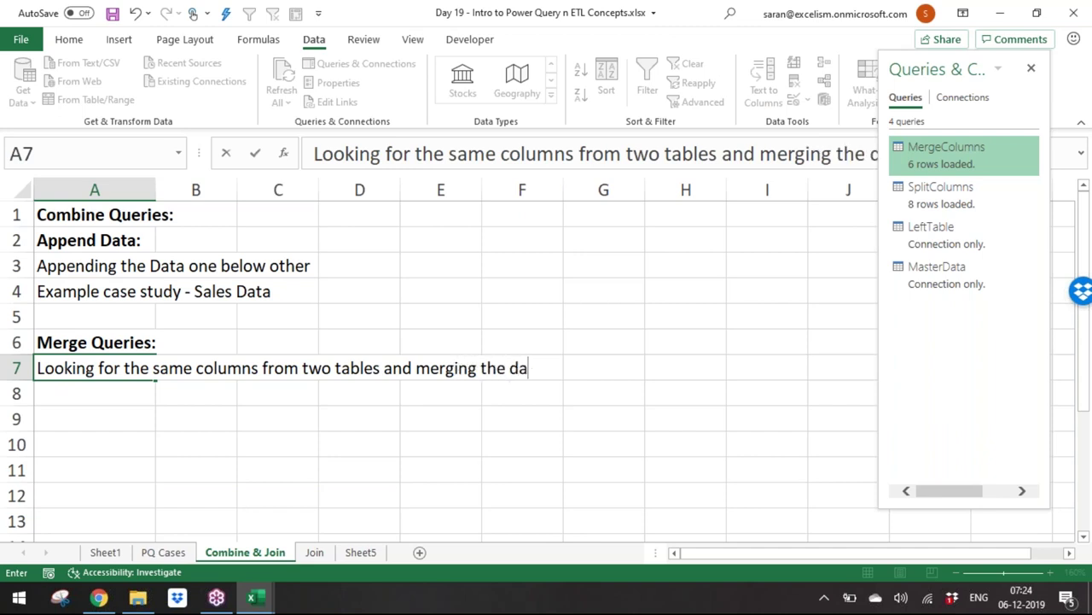
{"action": "type", "text": "ta"}
{"action": "key", "text": "Return"}
Step: Add the note 'This is almost like our Vlookup Function' in A8
{"action": "type", "text": "k"}
{"action": "key", "text": "BackSpace"}
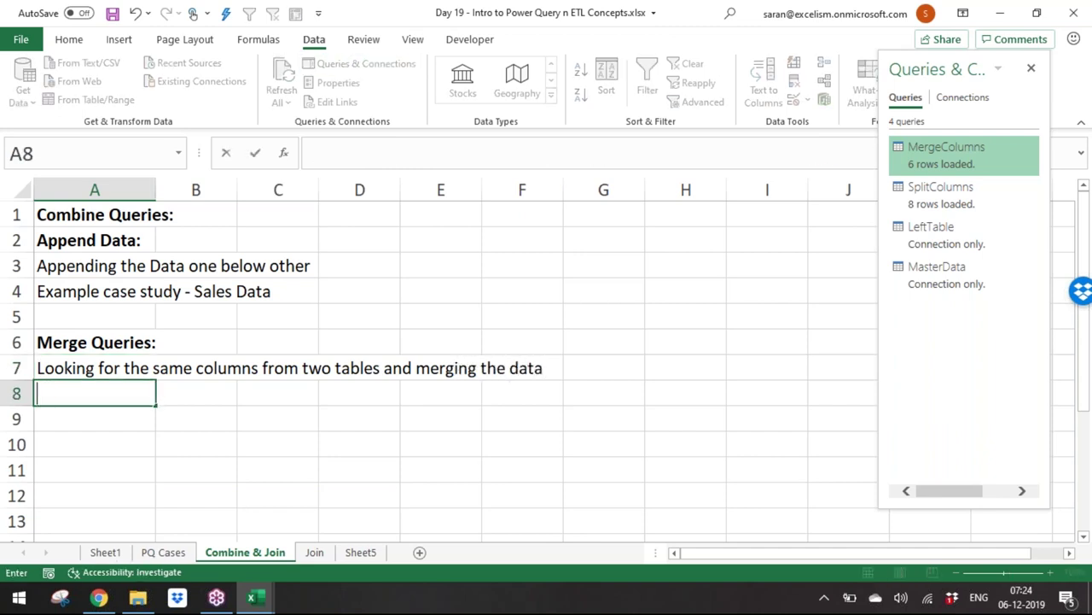
{"action": "type", "text": "This is almost!"}
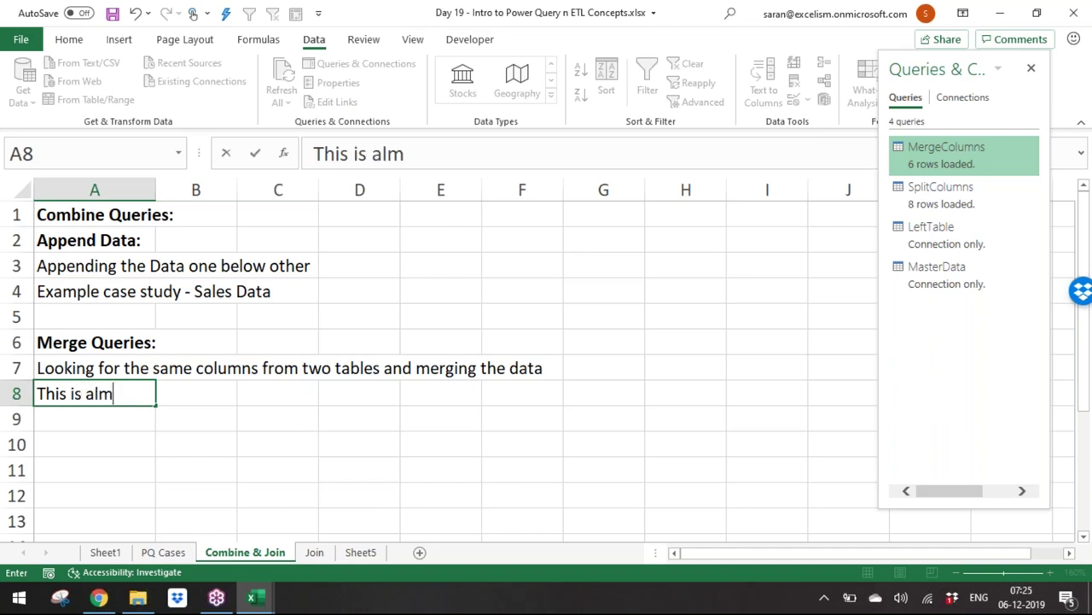
{"action": "key", "text": "BackSpace"}
{"action": "type", "text": "like ou"}
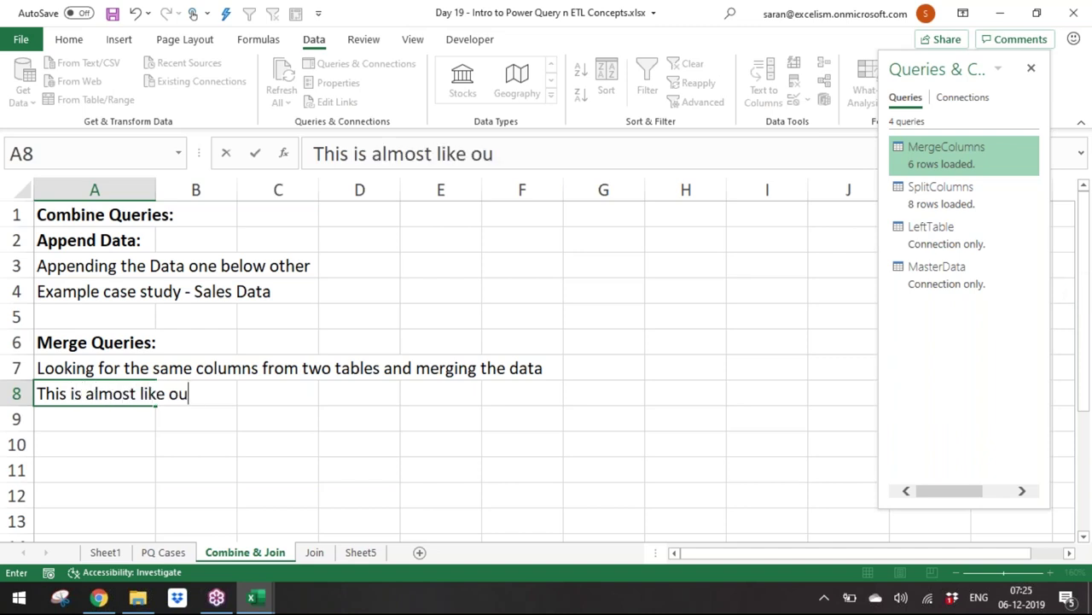
{"action": "type", "text": "r Vlookup Function"}
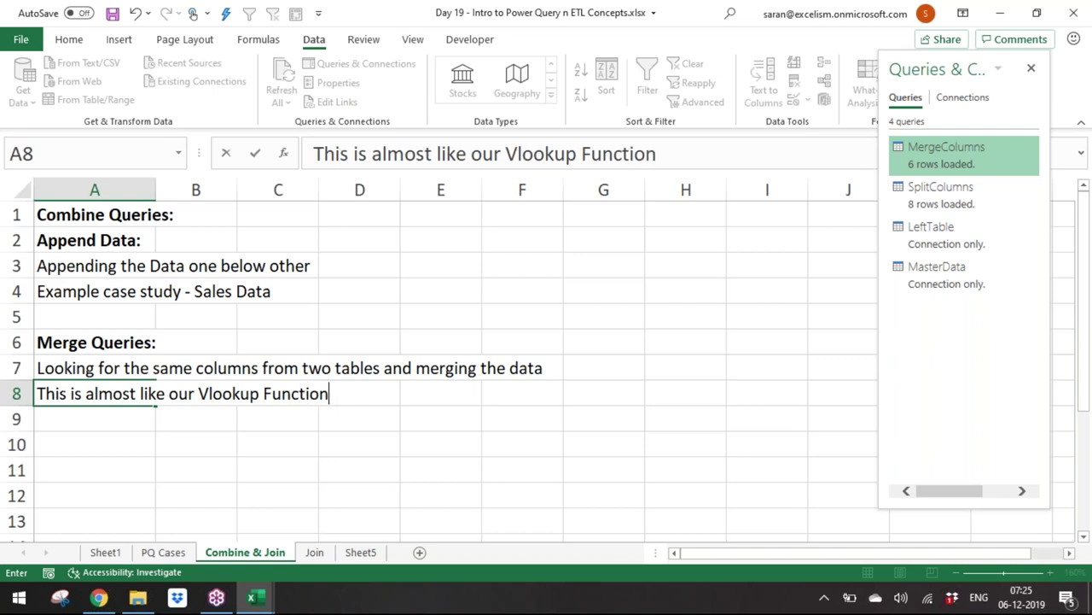
{"action": "key", "text": "Return"}
{"action": "key", "text": "Return"}
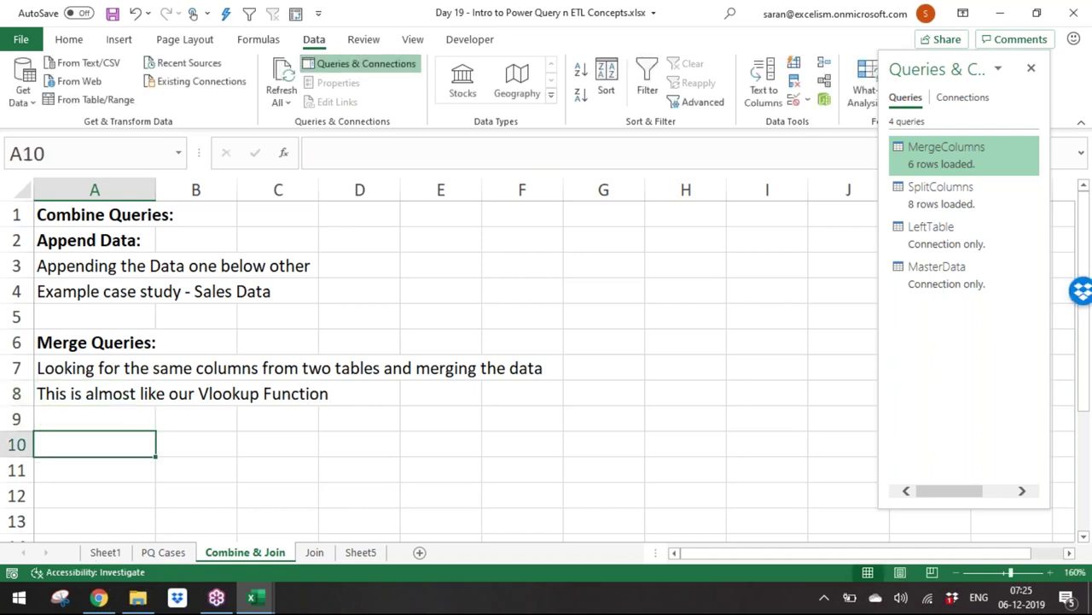
{"action": "key", "text": "Up"}
{"action": "key", "text": "Down"}
Step: Enter the bold heading 'Join is 6 Types:' in A10
{"action": "type", "text": "Join is "}
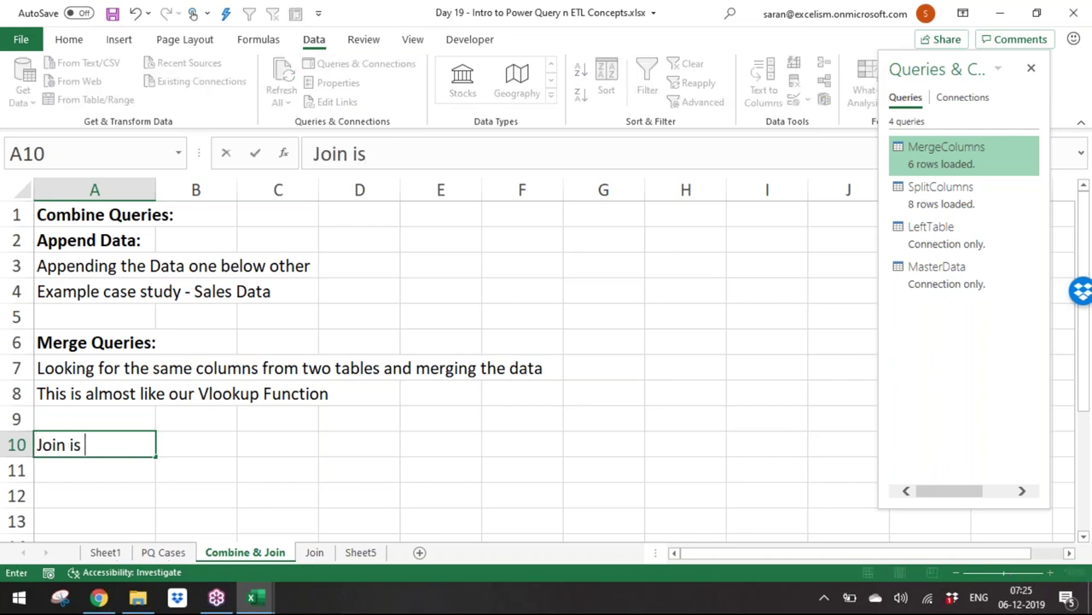
{"action": "type", "text": "6 Types"}
{"action": "key", "text": "Return"}
{"action": "key", "text": "Up"}
{"action": "key", "text": "ctrl+b"}
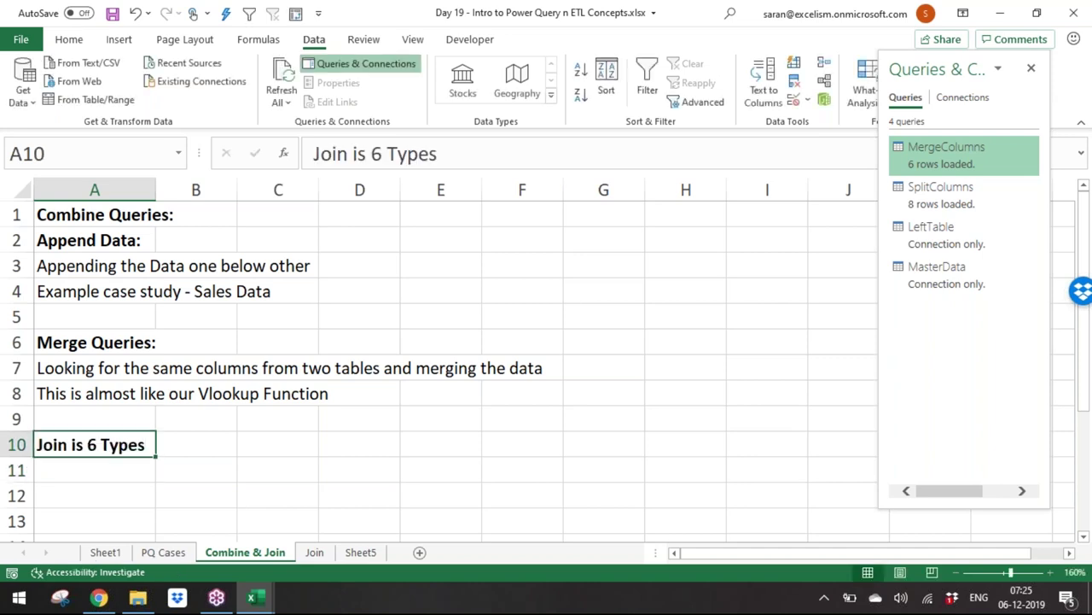
{"action": "left_click", "coordinate": [94, 470]}
{"action": "left_click", "coordinate": [94, 444]}
{"action": "key", "text": "F2"}
{"action": "type", "text": ":"}
{"action": "key", "text": "Return"}
{"action": "key", "text": "Return"}
{"action": "key", "text": "Return"}
{"action": "key", "text": "Return"}
{"action": "key", "text": "Down"}
{"action": "key", "text": "Down"}
{"action": "key", "text": "Down"}
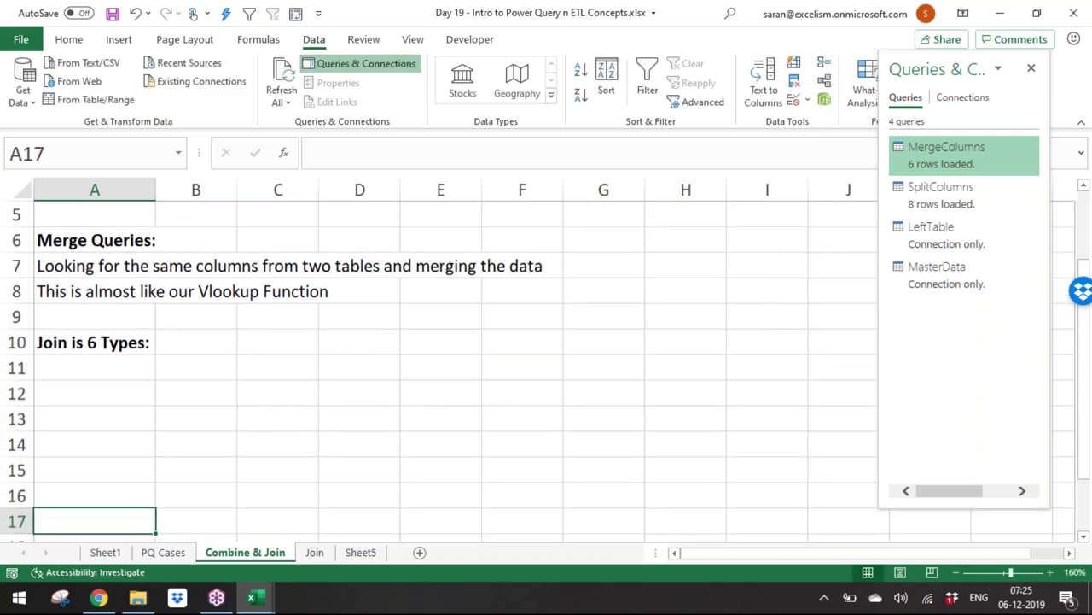
{"action": "key", "text": "Up"}
{"action": "key", "text": "Up"}
{"action": "key", "text": "Up"}
{"action": "key", "text": "Up"}
{"action": "key", "text": "Up"}
{"action": "key", "text": "Up"}
Step: List Left Outer, Right Outer, Left Anti, Right Anti, Inner and Full Join in A11:A16
{"action": "type", "text": "Left Outser"}
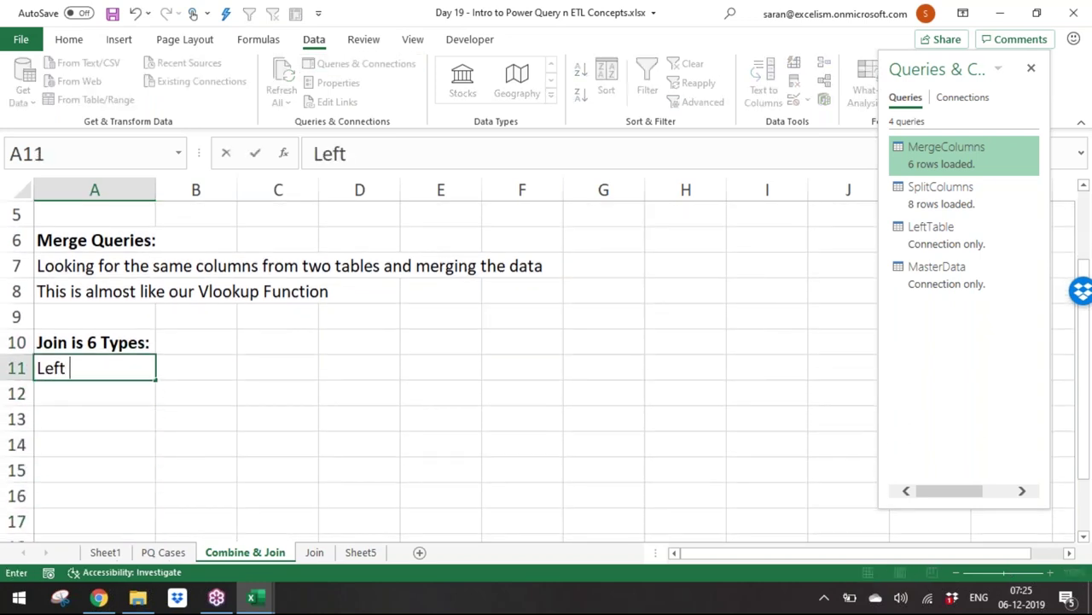
{"action": "key", "text": "BackSpace"}
{"action": "key", "text": "BackSpace"}
{"action": "key", "text": "BackSpace"}
{"action": "type", "text": "er"}
{"action": "key", "text": "Return"}
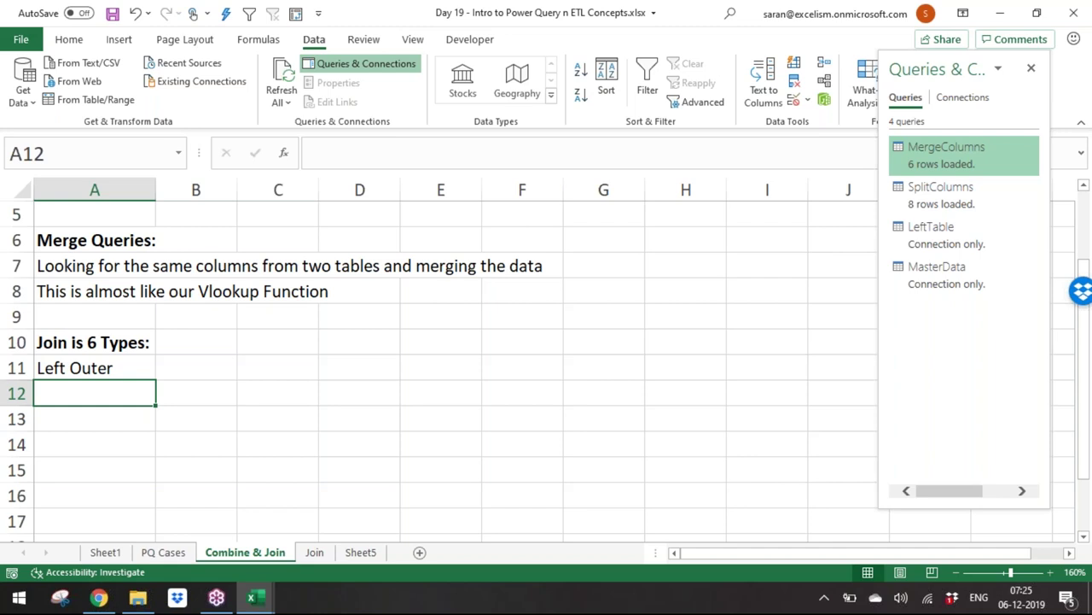
{"action": "type", "text": "Right Outter"}
{"action": "key", "text": "BackSpace"}
{"action": "key", "text": "BackSpace"}
{"action": "key", "text": "BackSpace"}
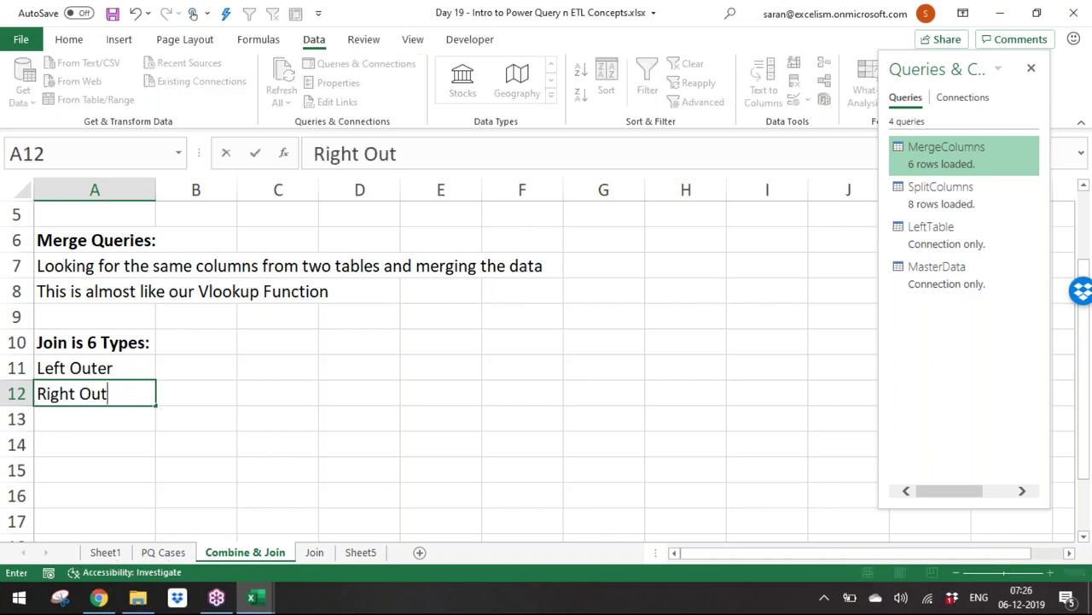
{"action": "type", "text": "er"}
{"action": "key", "text": "Return"}
{"action": "type", "text": "Left Ani"}
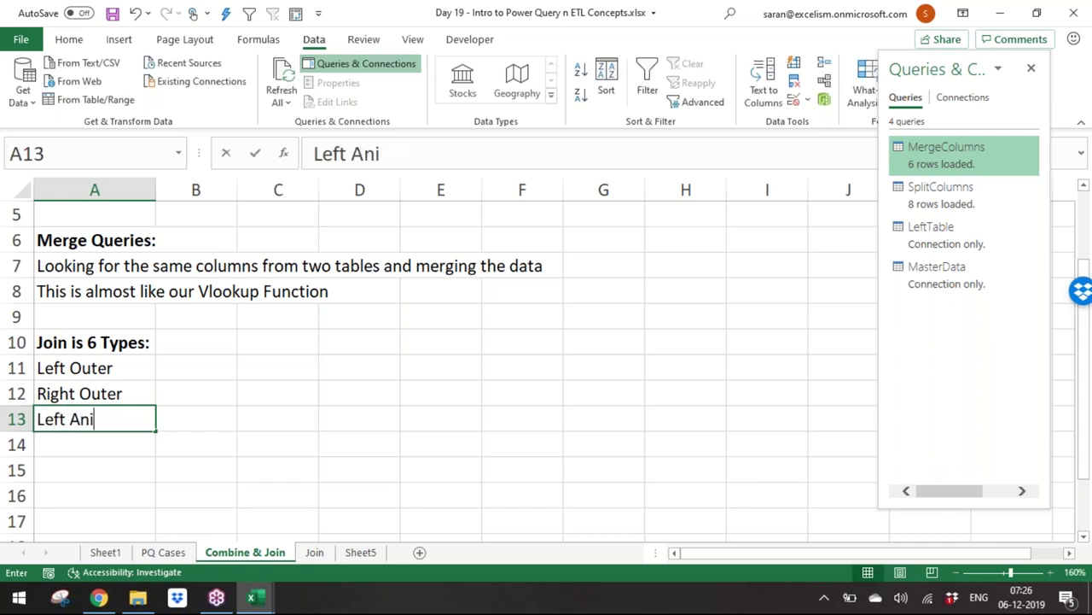
{"action": "key", "text": "Return"}
{"action": "type", "text": "Right Ani"}
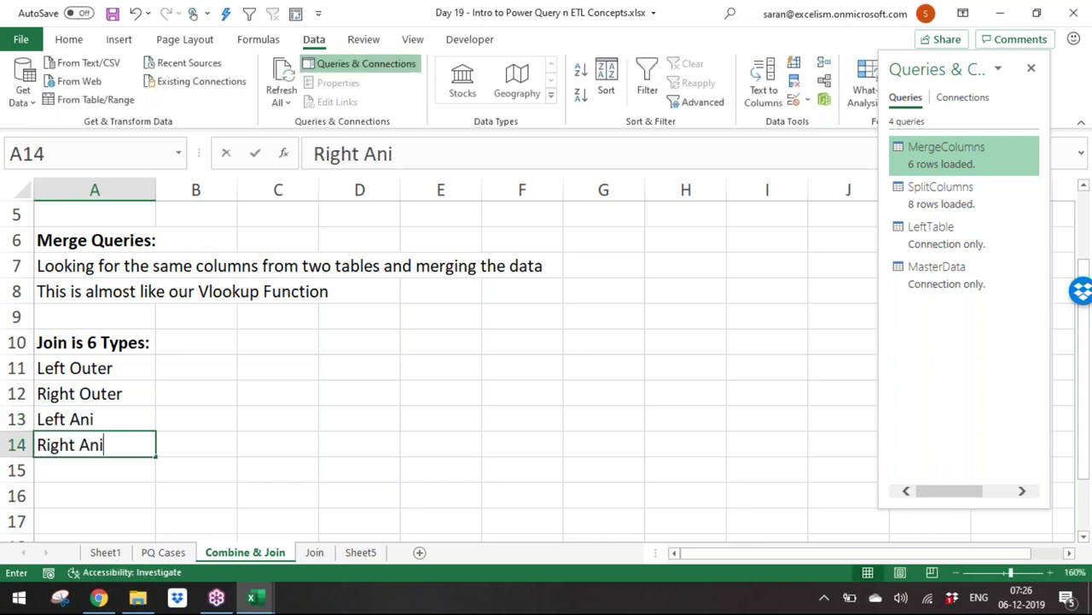
{"action": "key", "text": "Return"}
{"action": "type", "text": "Inner"}
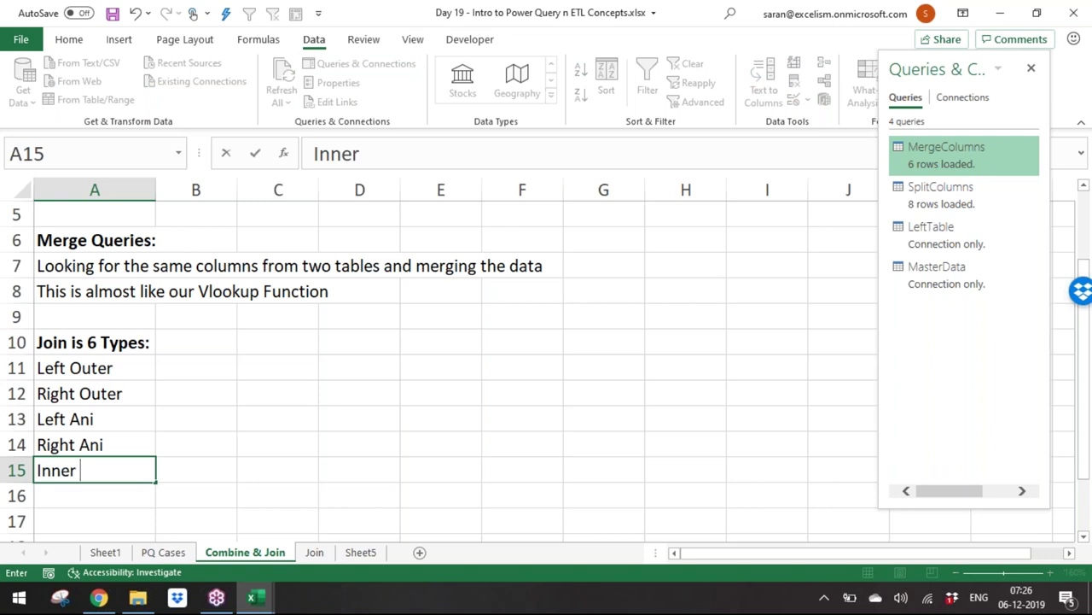
{"action": "key", "text": "Return"}
{"action": "type", "text": "Full Join"}
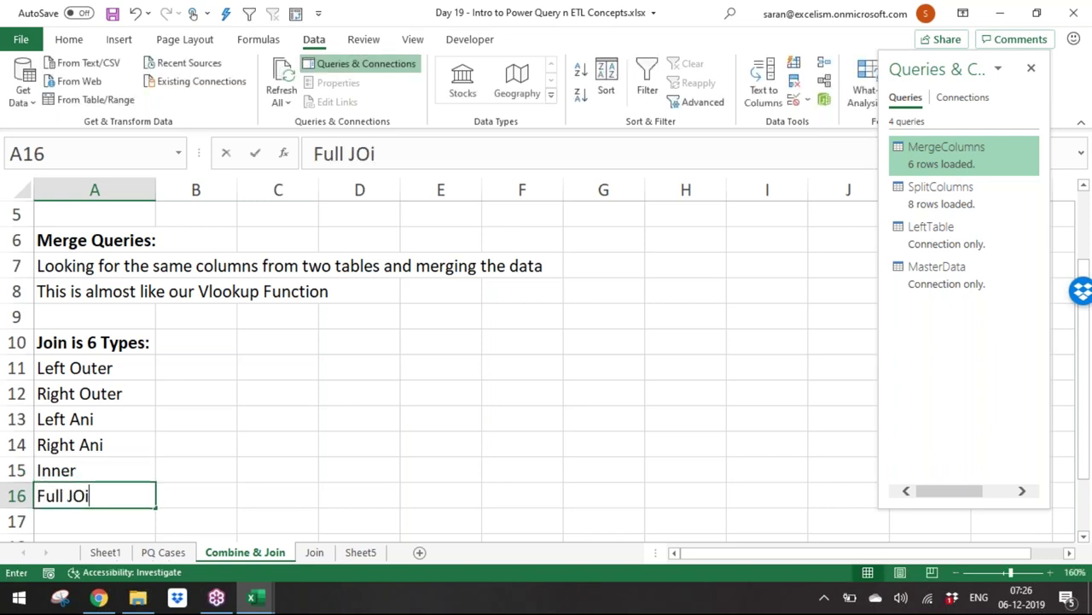
{"action": "key", "text": "Return"}
Step: Append 'Join' to the first four entries, correcting them to Left Anti Join and Right Anti Join
{"action": "key", "text": "Up"}
{"action": "key", "text": "Up"}
{"action": "key", "text": "Up"}
{"action": "key", "text": "Up"}
{"action": "key", "text": "Up"}
{"action": "key", "text": "Up"}
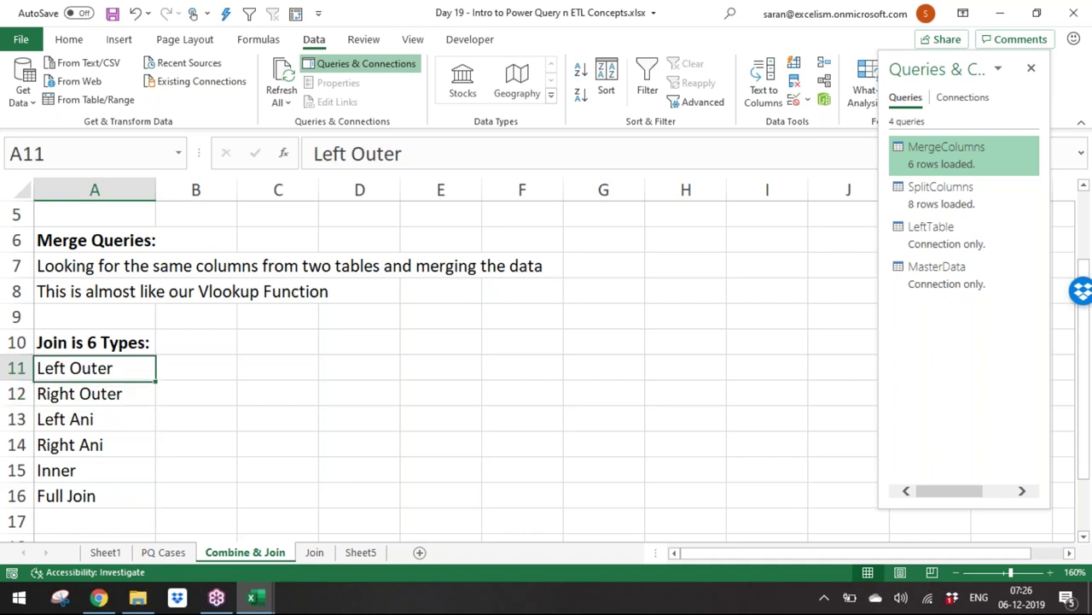
{"action": "key", "text": "F2"}
{"action": "type", "text": "Join"}
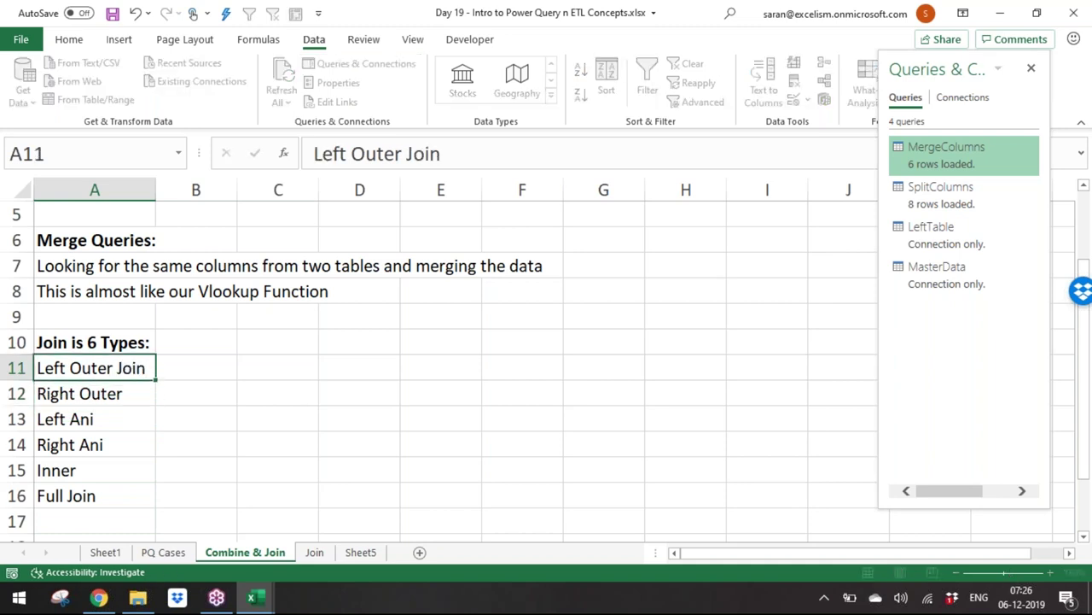
{"action": "key", "text": "Return"}
{"action": "key", "text": "F2"}
{"action": "type", "text": "Join"}
{"action": "key", "text": "Return"}
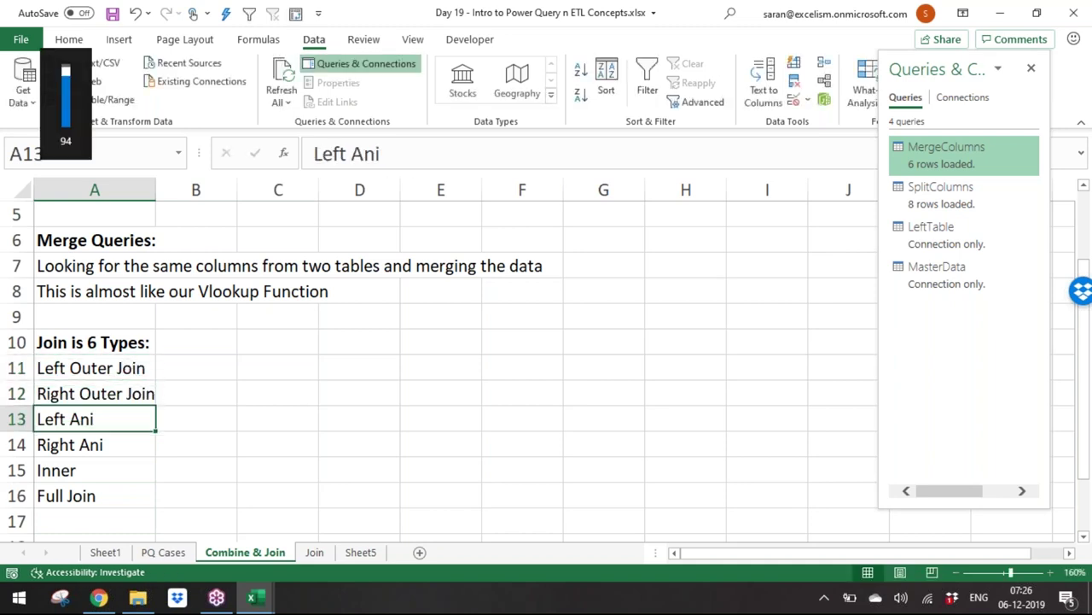
{"action": "key", "text": "F2"}
{"action": "type", "text": "Join"}
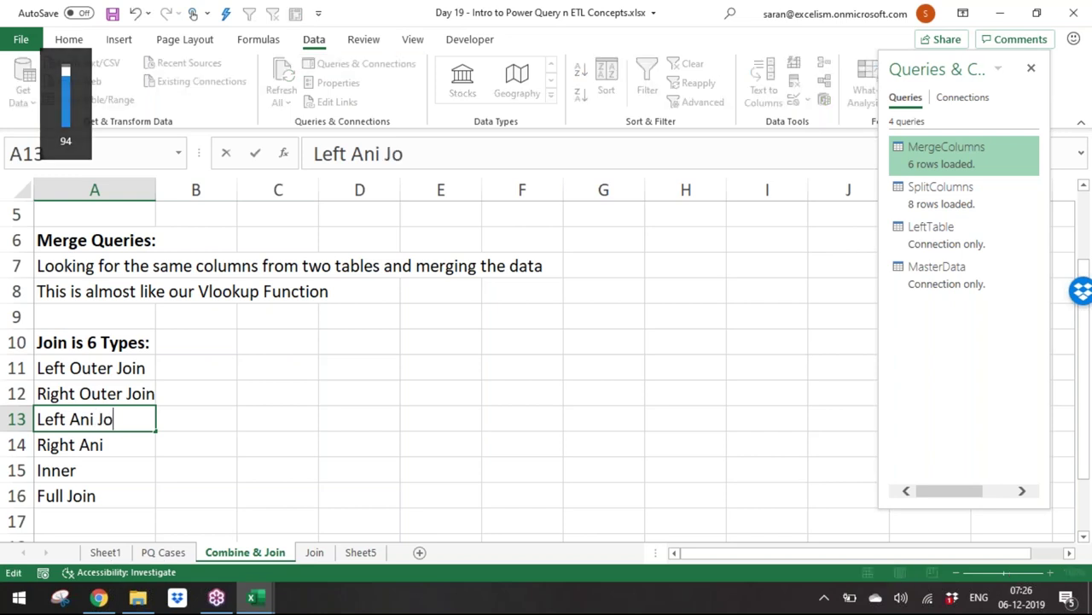
{"action": "key", "text": "Return"}
{"action": "key", "text": "F2"}
{"action": "type", "text": "Anti Join"}
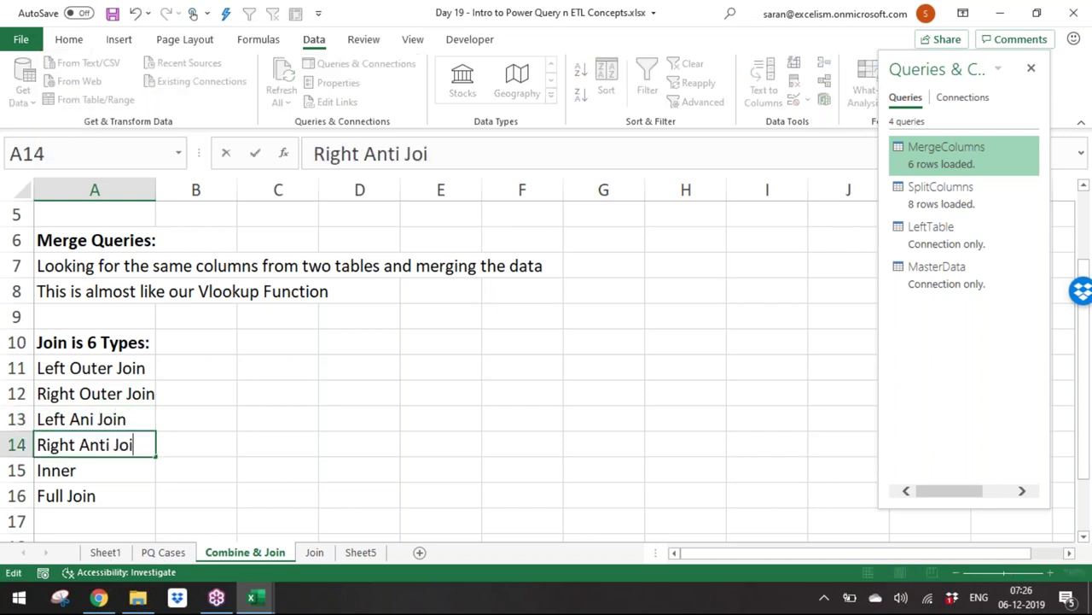
{"action": "key", "text": "ctrl+Return"}
{"action": "key", "text": "Up"}
{"action": "double_click", "coordinate": [94, 419]}
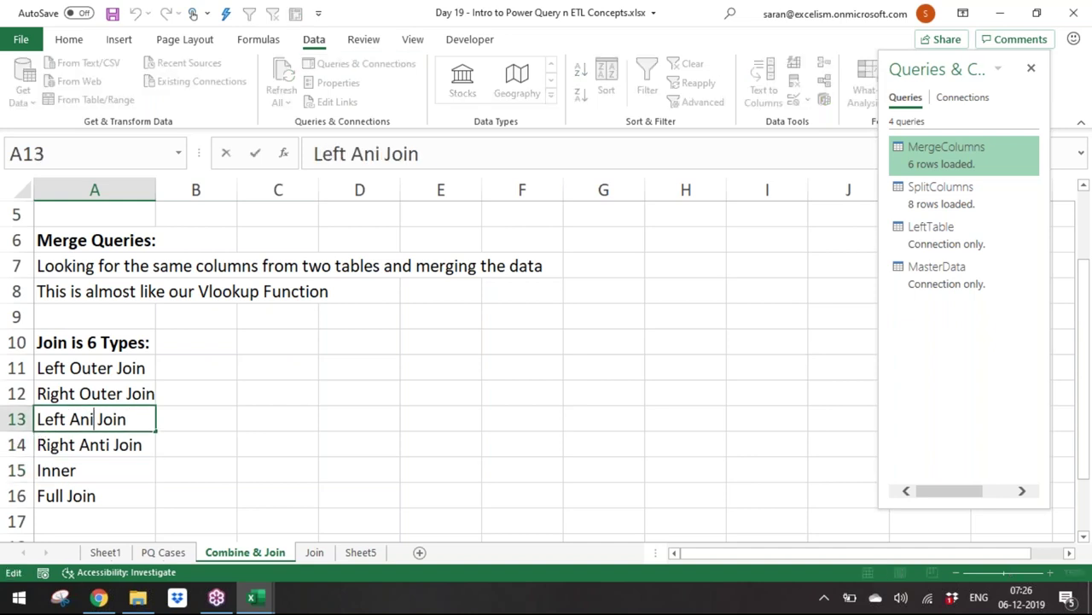
{"action": "type", "text": "t"}
{"action": "key", "text": "Return"}
{"action": "key", "text": "Up"}
{"action": "key", "text": "Up"}
{"action": "key", "text": "Up"}
{"action": "key", "text": "Up"}
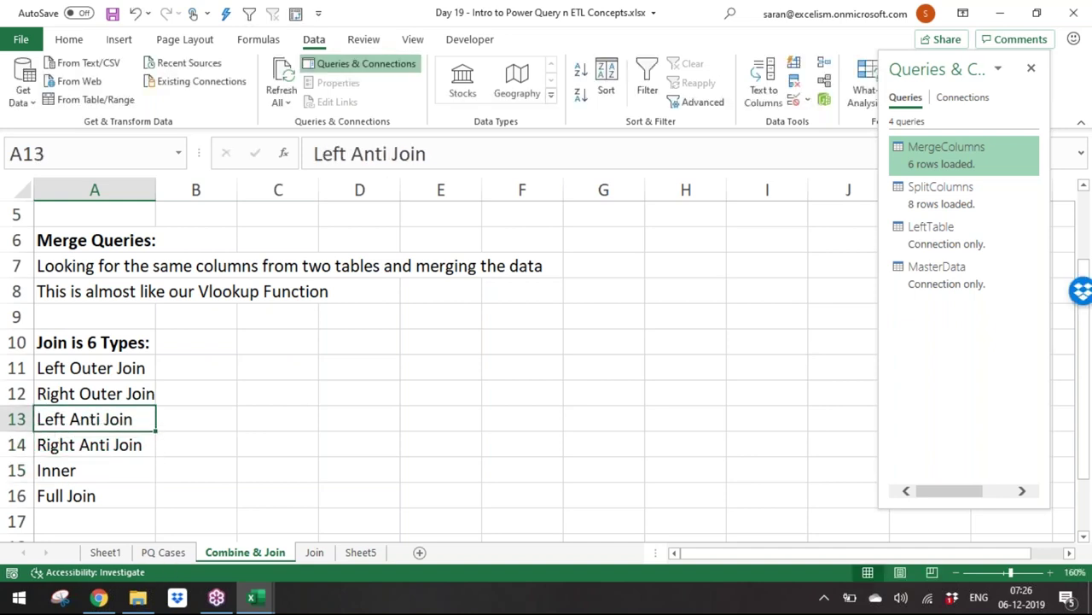
{"action": "key", "text": "Right"}
{"action": "key", "text": "Right"}
{"action": "key", "text": "Down"}
{"action": "key", "text": "Left"}
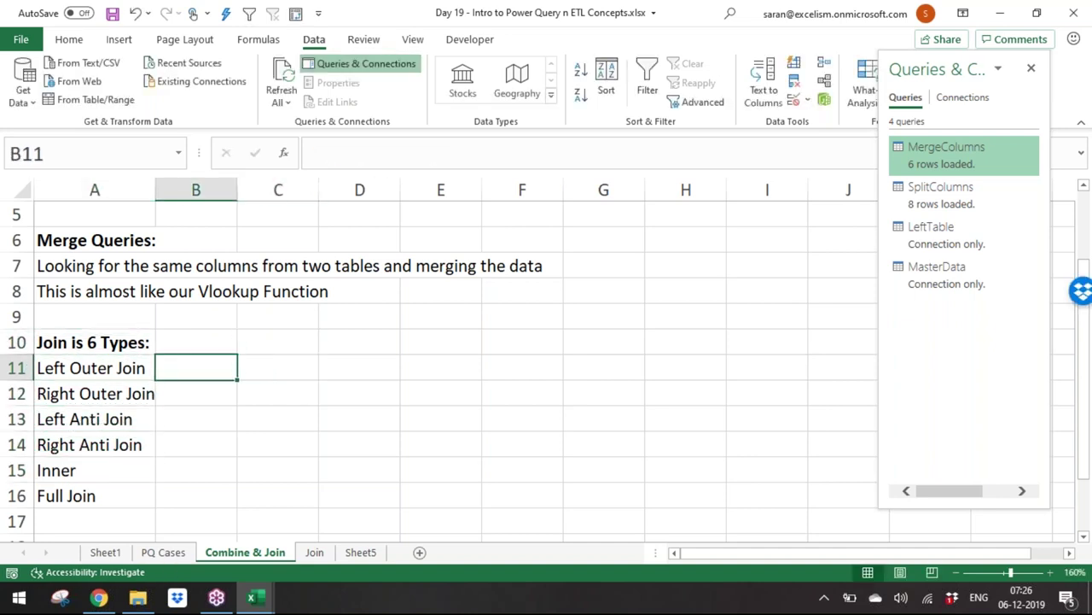
Step: Describe the outer joins as 'All values from left/Right table' and Left Anti as 'Only from left table available in Right table'
{"action": "type", "text": "All valu"}
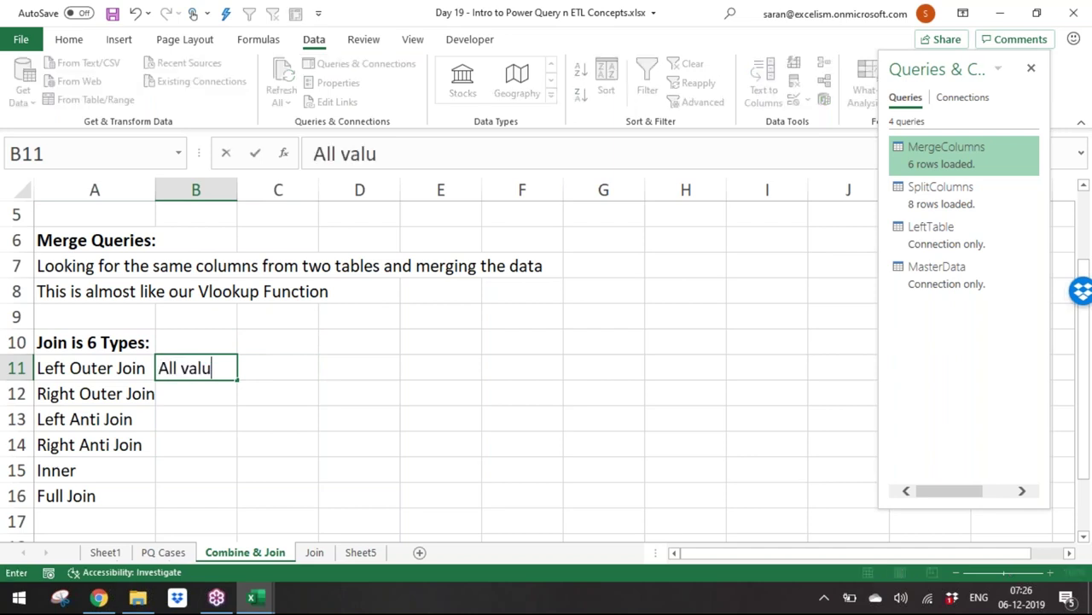
{"action": "type", "text": "es from left"}
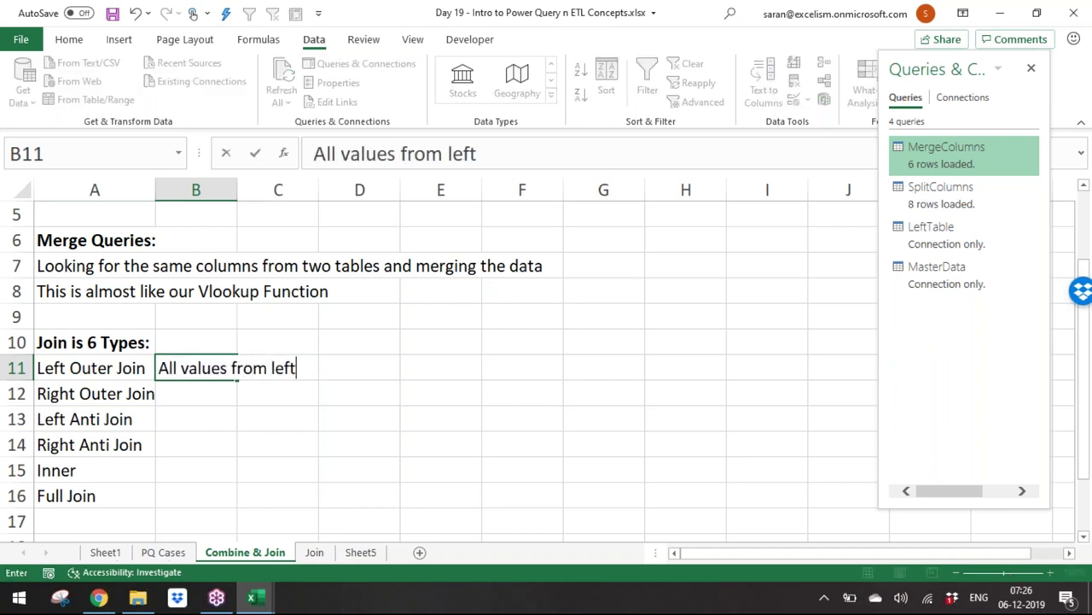
{"action": "type", "text": " table"}
{"action": "key", "text": "Return"}
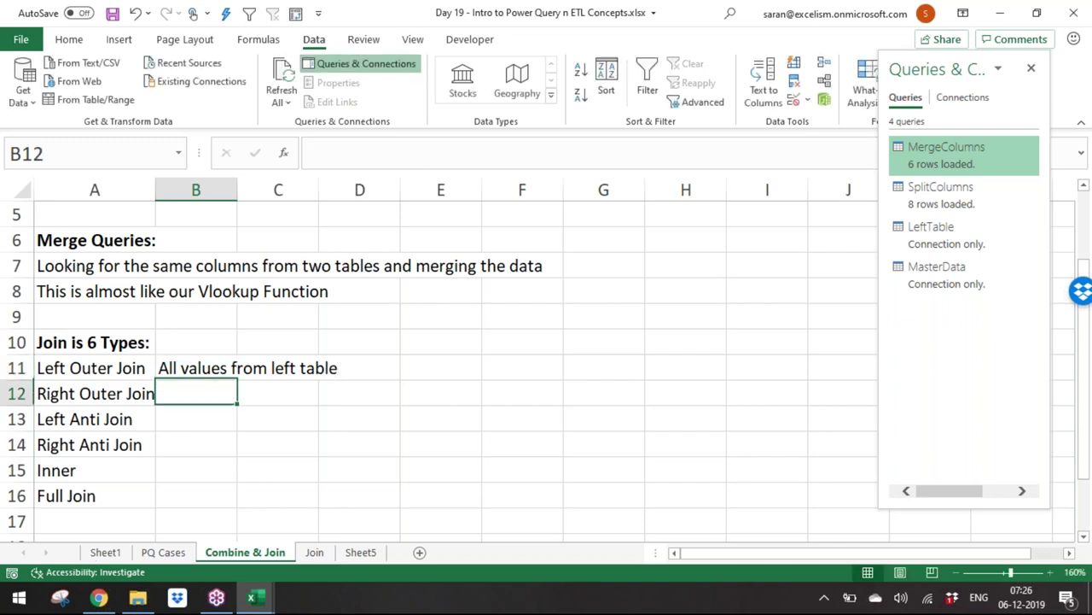
{"action": "type", "text": "All values "}
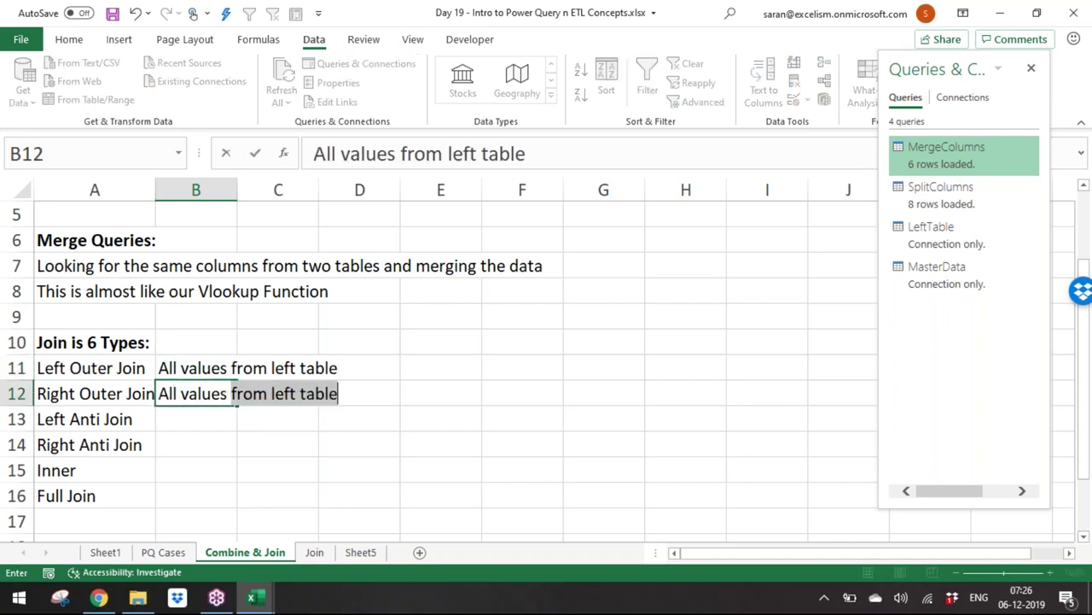
{"action": "type", "text": "from Right table"}
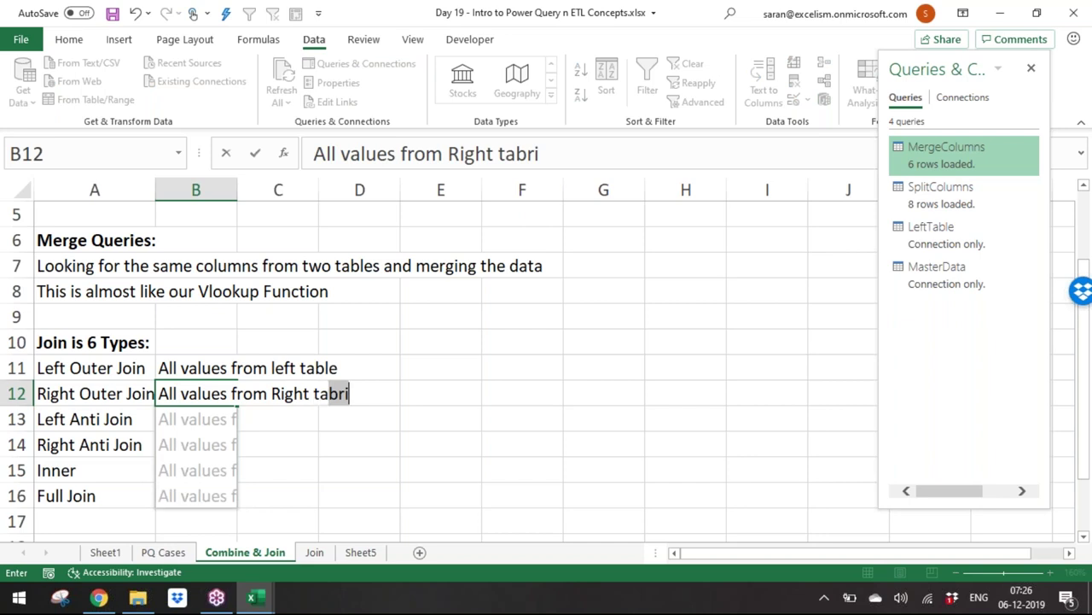
{"action": "key", "text": "Return"}
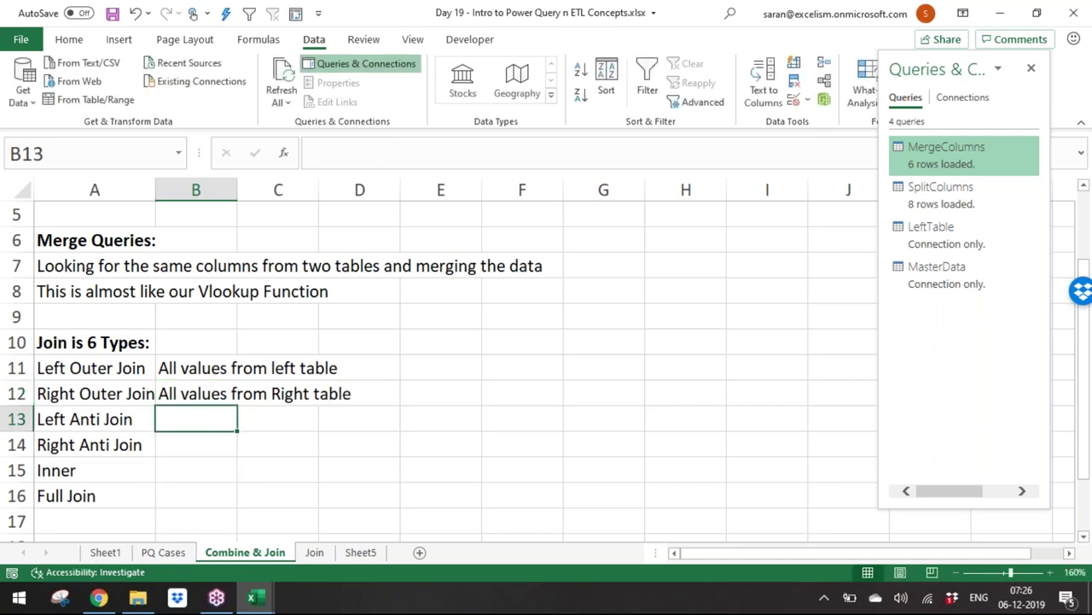
{"action": "type", "text": "Only "}
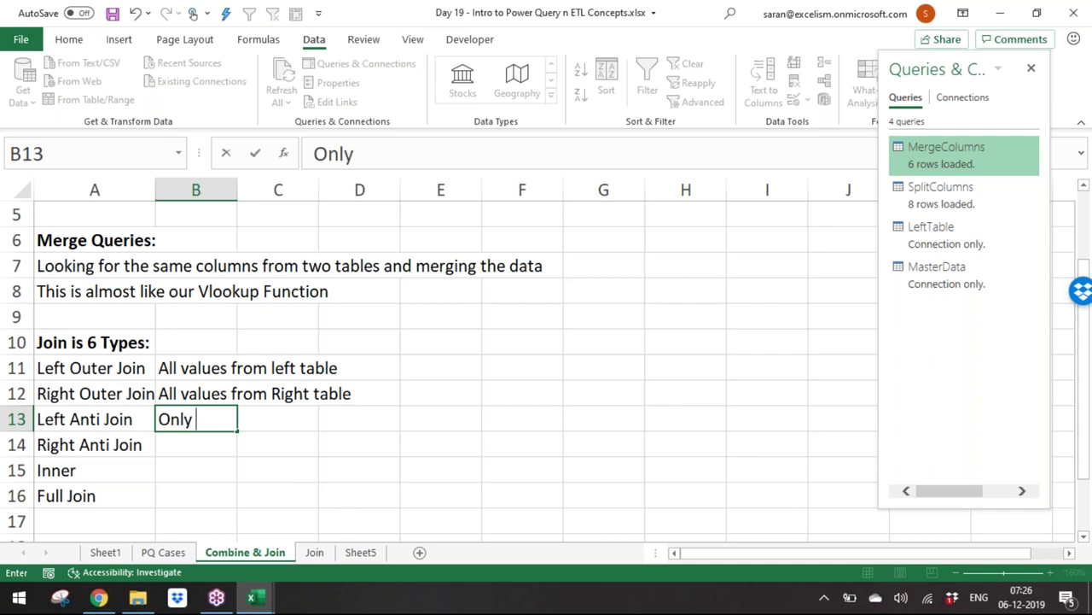
{"action": "type", "text": "from "}
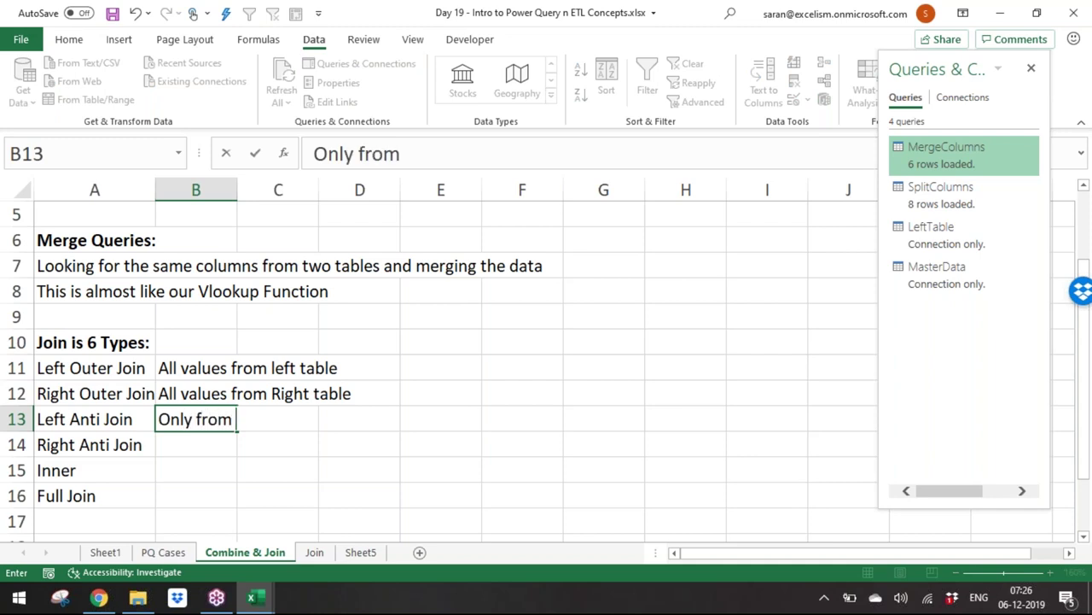
{"action": "type", "text": "left table"}
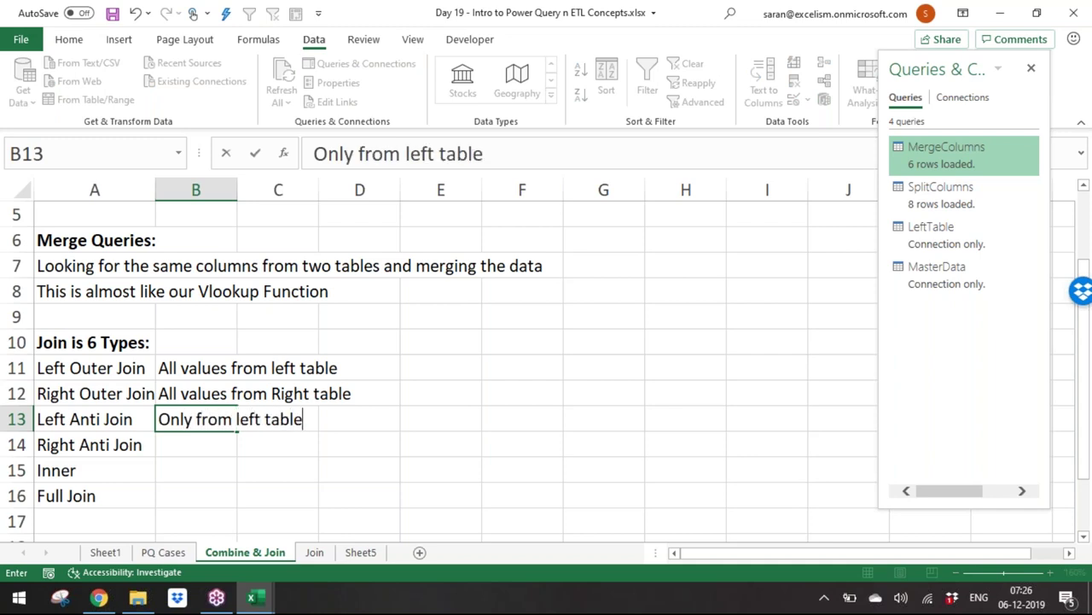
{"action": "type", "text": " available in R"}
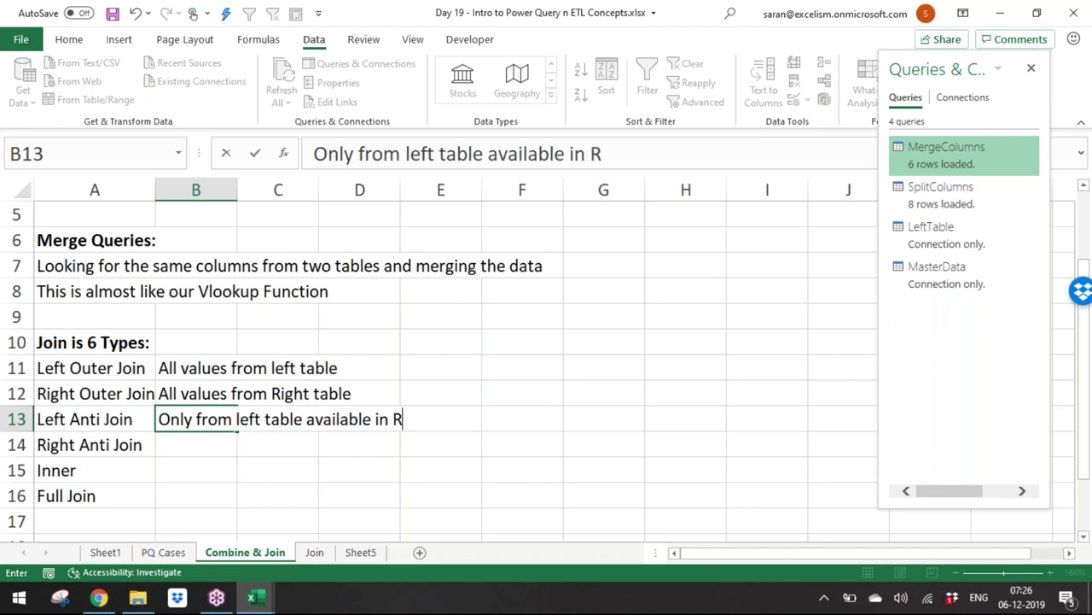
{"action": "type", "text": "ight table"}
{"action": "key", "text": "Return"}
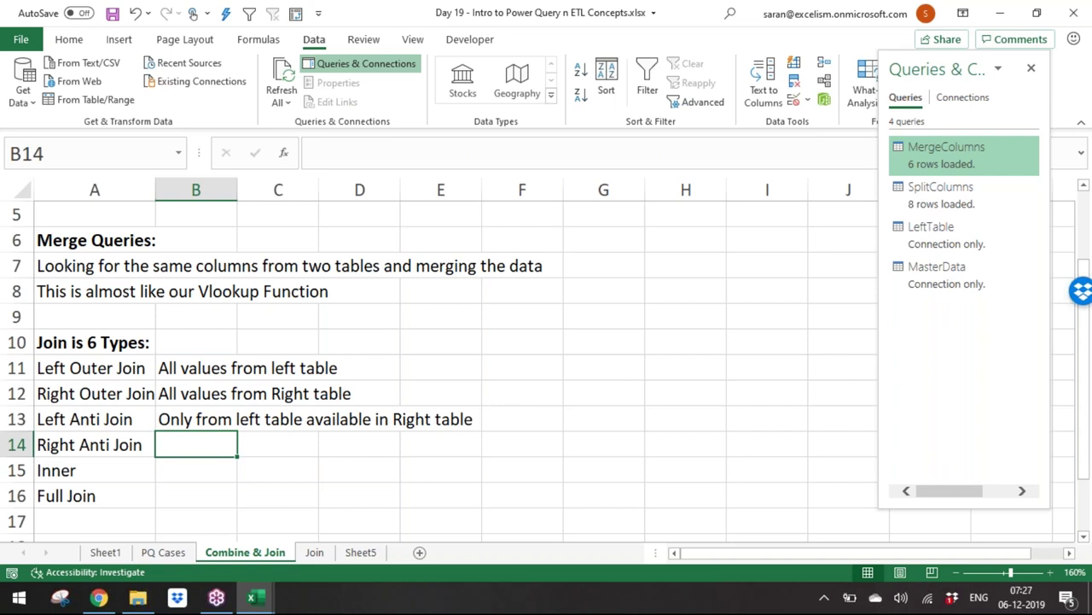
Step: Describe Right Anti, Inner and Full Join, ending with 'All records from both the tables'
{"action": "type", "text": "Onl"}
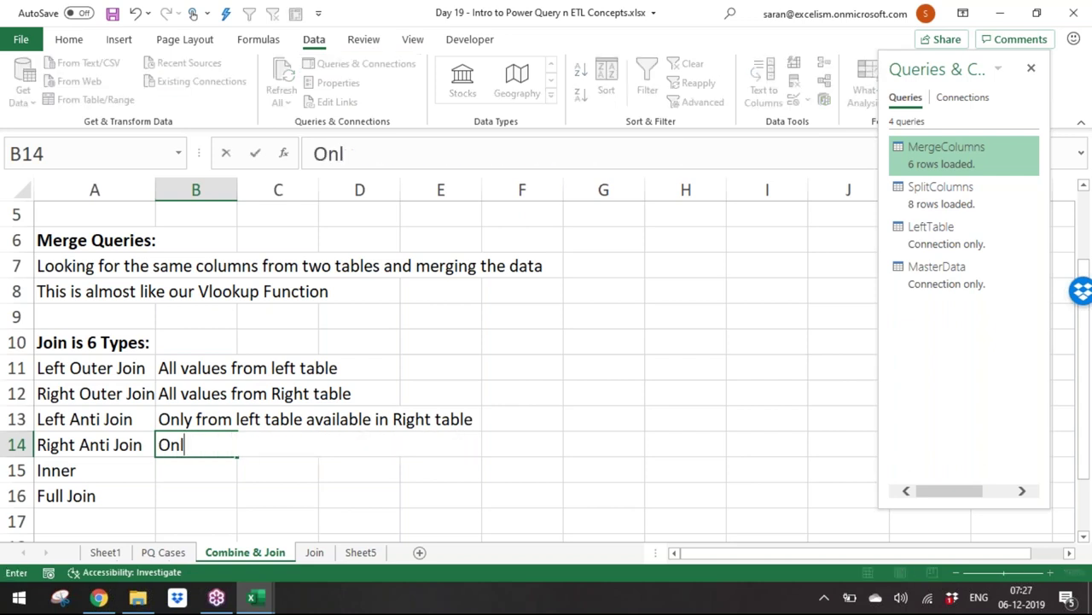
{"action": "type", "text": "y from Ri"}
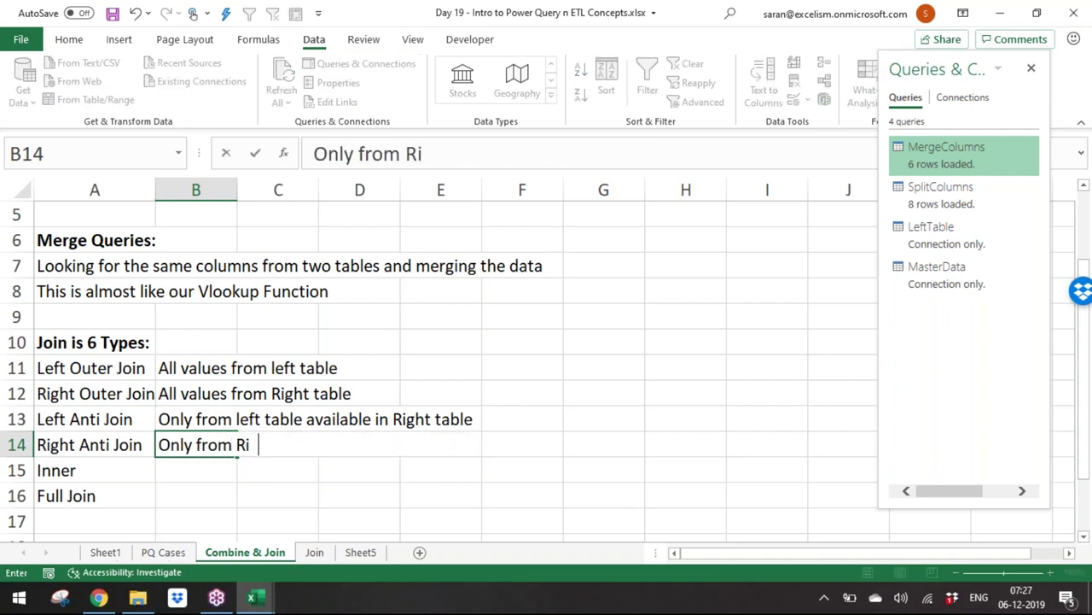
{"action": "type", "text": "ght table availab"}
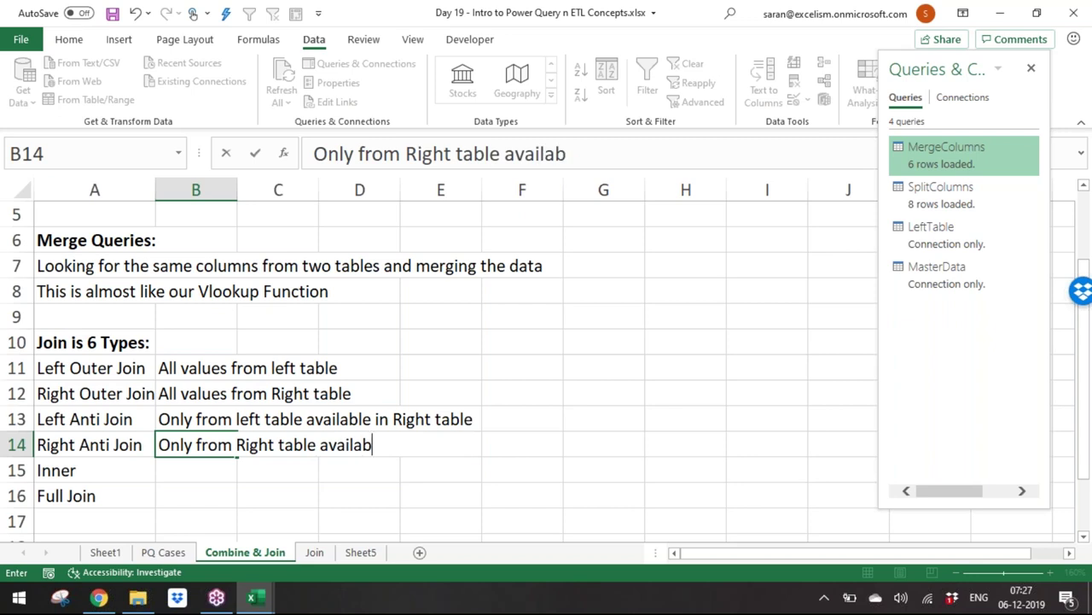
{"action": "type", "text": "le in Left"}
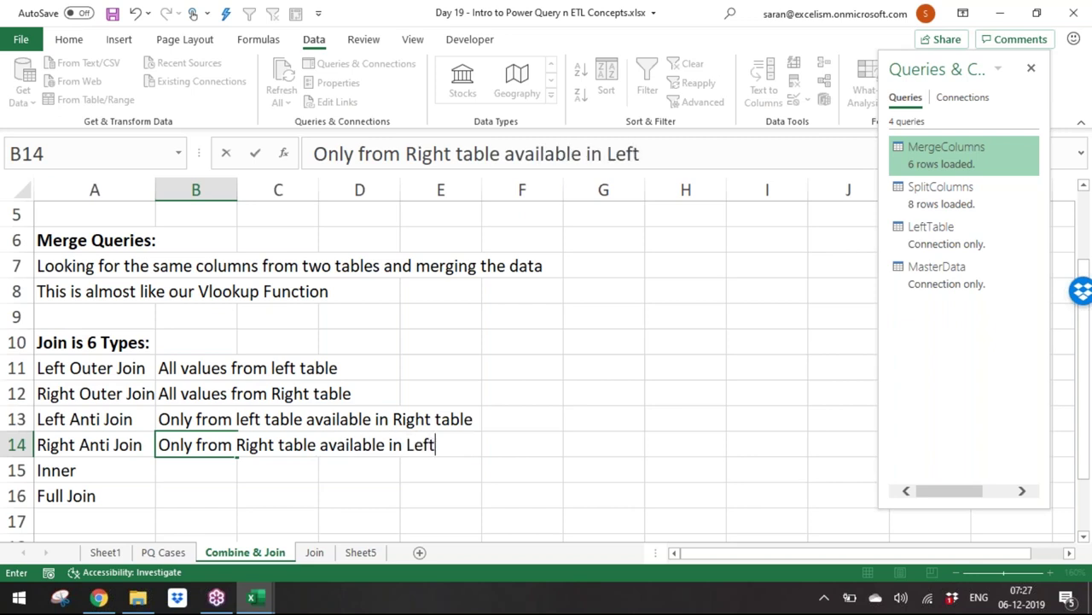
{"action": "type", "text": "t"}
{"action": "type", "text": "table"}
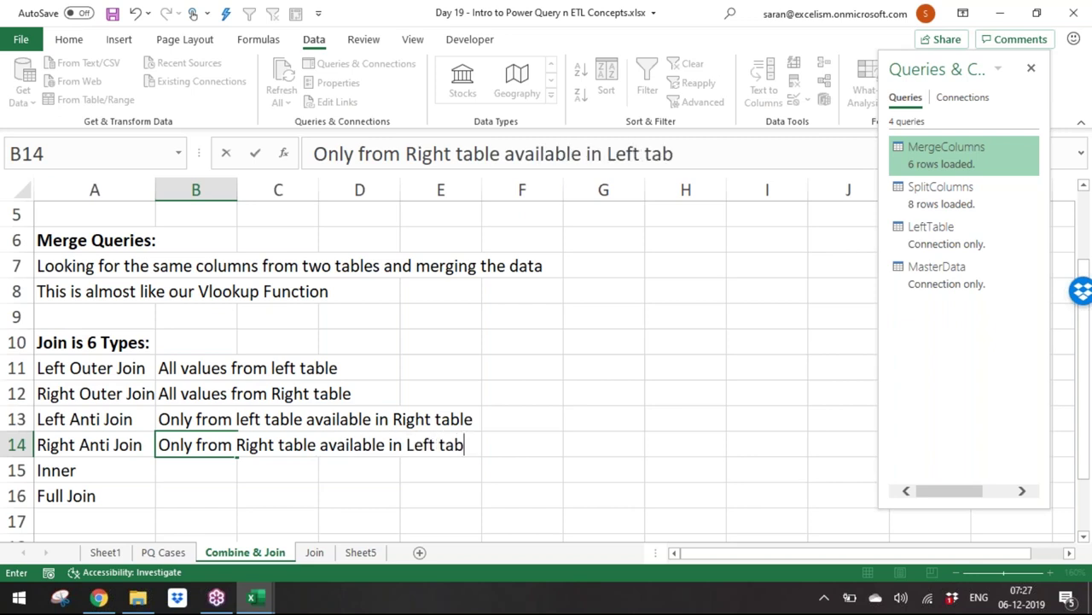
{"action": "key", "text": "Return"}
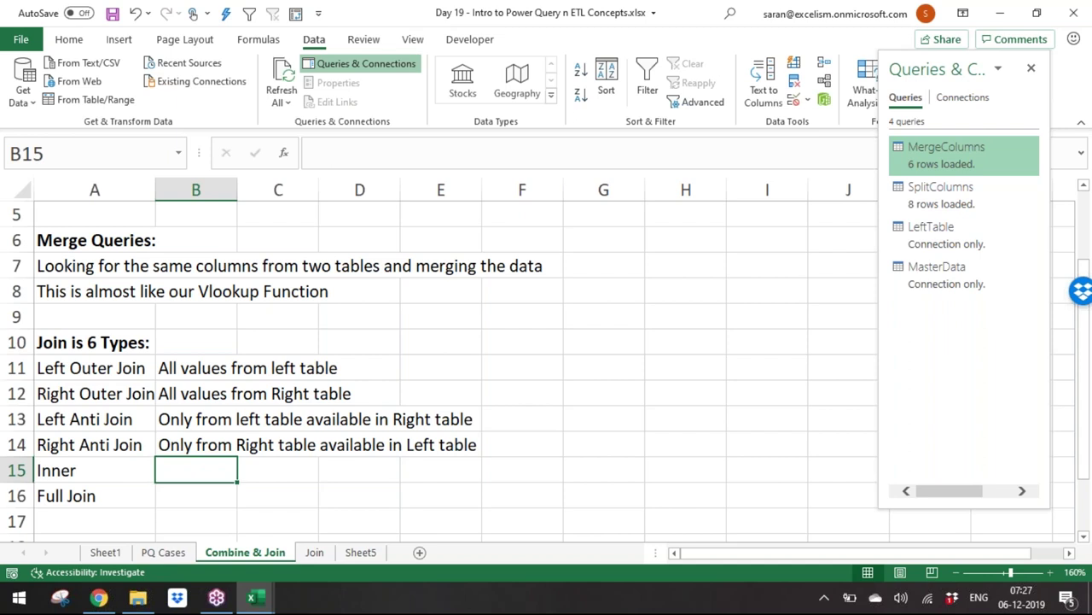
{"action": "type", "text": "A"}
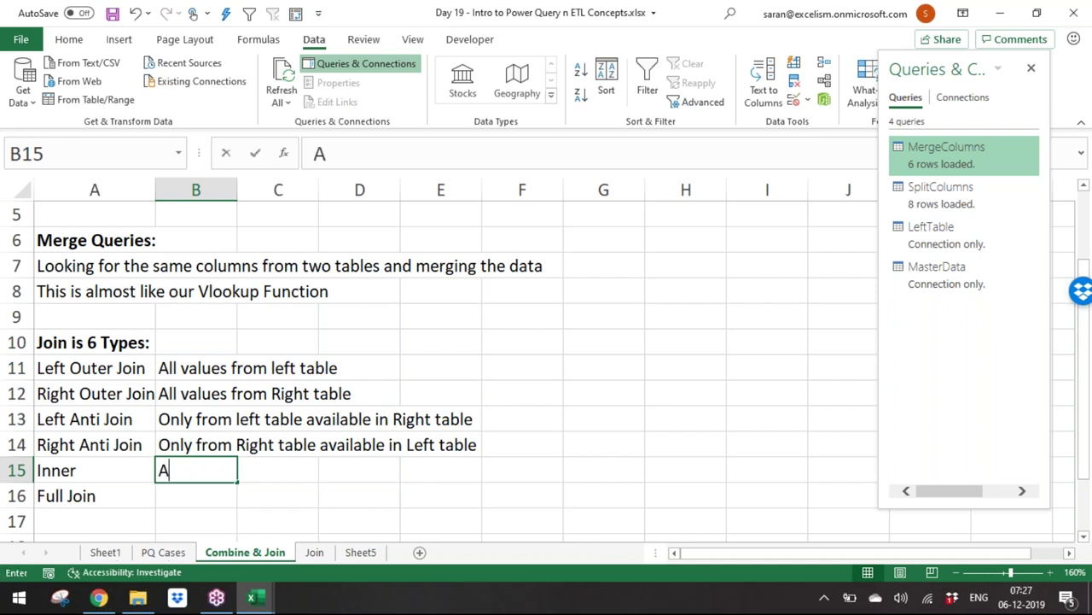
{"action": "type", "text": "vailable in both the "}
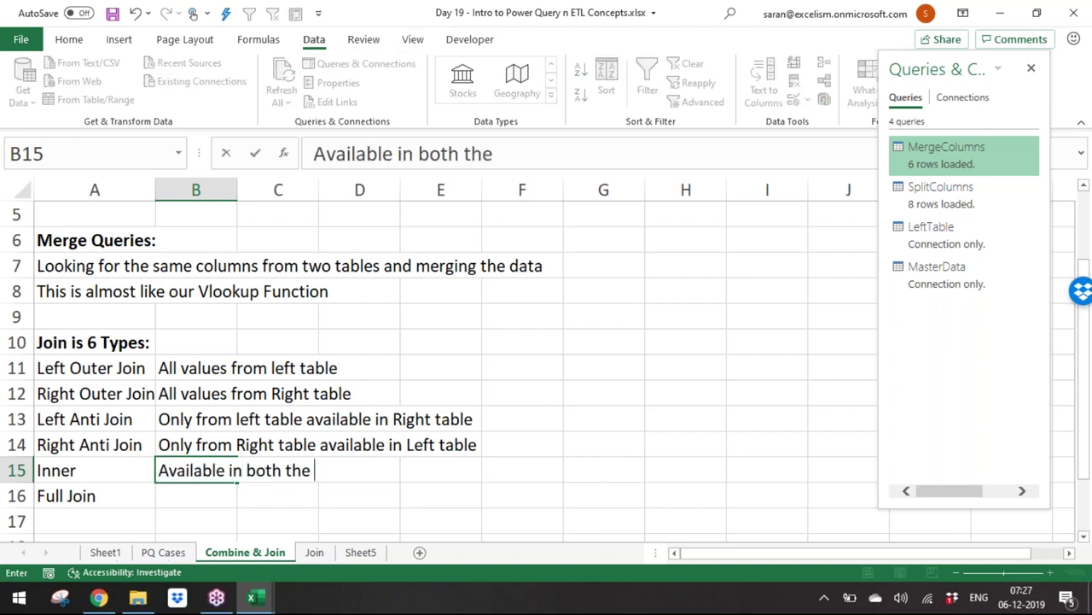
{"action": "type", "text": "tables"}
{"action": "key", "text": "Return"}
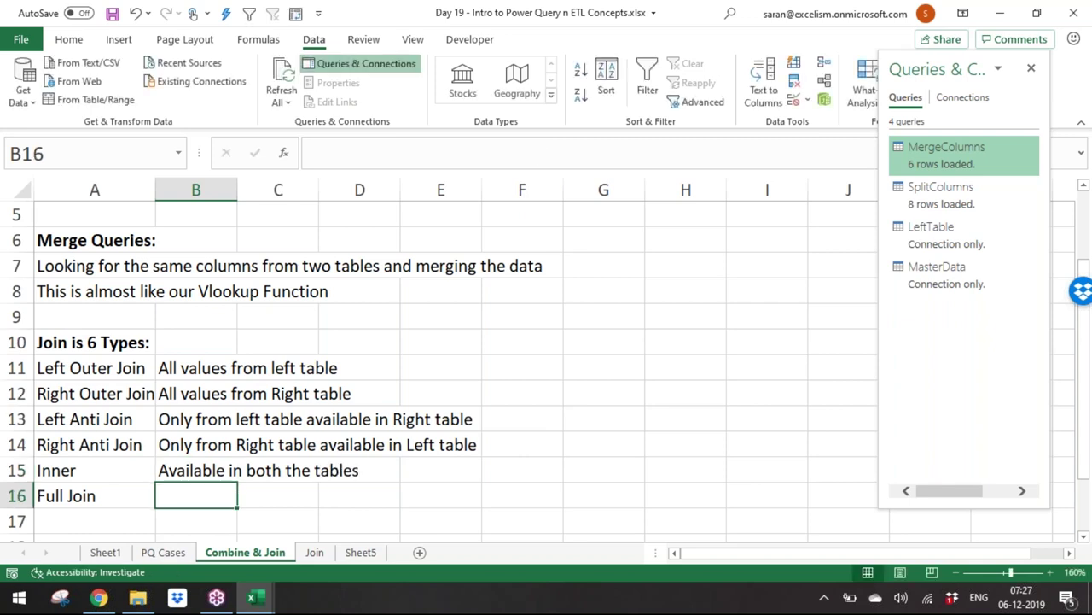
{"action": "type", "text": "A"}
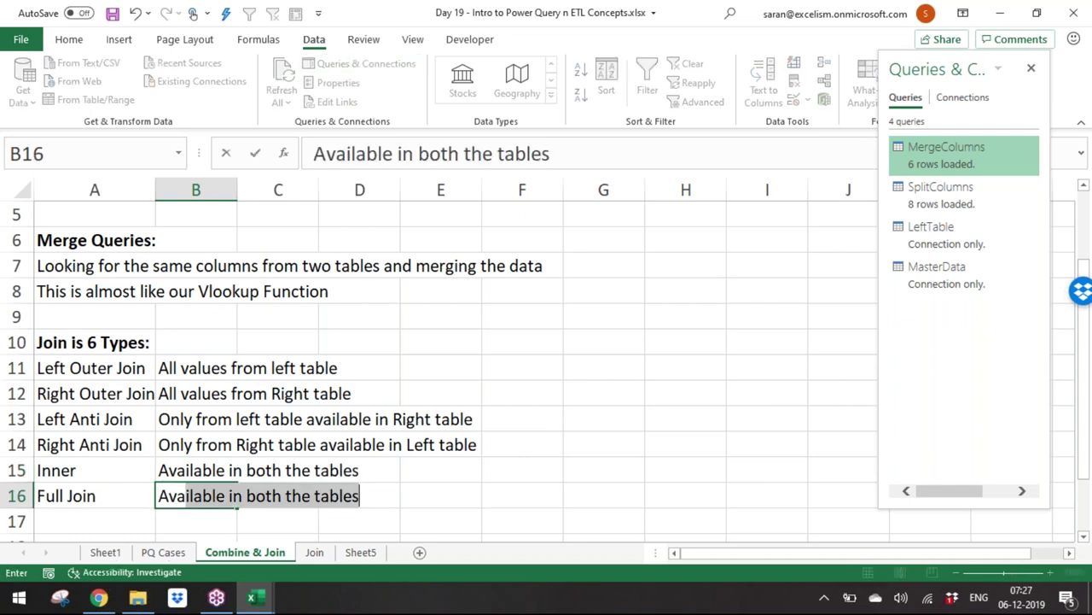
{"action": "key", "text": "BackSpace"}
{"action": "type", "text": "v"}
{"action": "key", "text": "BackSpace"}
{"action": "key", "text": "BackSpace"}
{"action": "type", "text": "All records"}
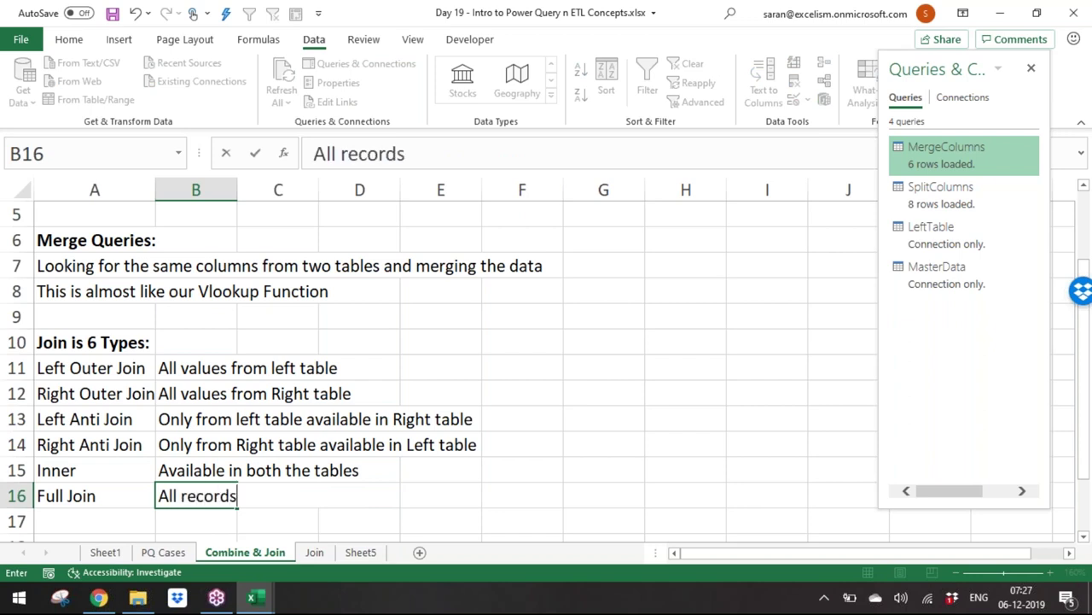
{"action": "type", "text": " from all the t"}
{"action": "key", "text": "BackSpace"}
{"action": "key", "text": "BackSpace"}
{"action": "key", "text": "BackSpace"}
{"action": "key", "text": "BackSpace"}
{"action": "key", "text": "BackSpace"}
{"action": "key", "text": "BackSpace"}
{"action": "key", "text": "BackSpace"}
{"action": "key", "text": "BackSpace"}
{"action": "key", "text": "BackSpace"}
{"action": "key", "text": "BackSpace"}
{"action": "type", "text": "both the tables"}
{"action": "key", "text": "Return"}
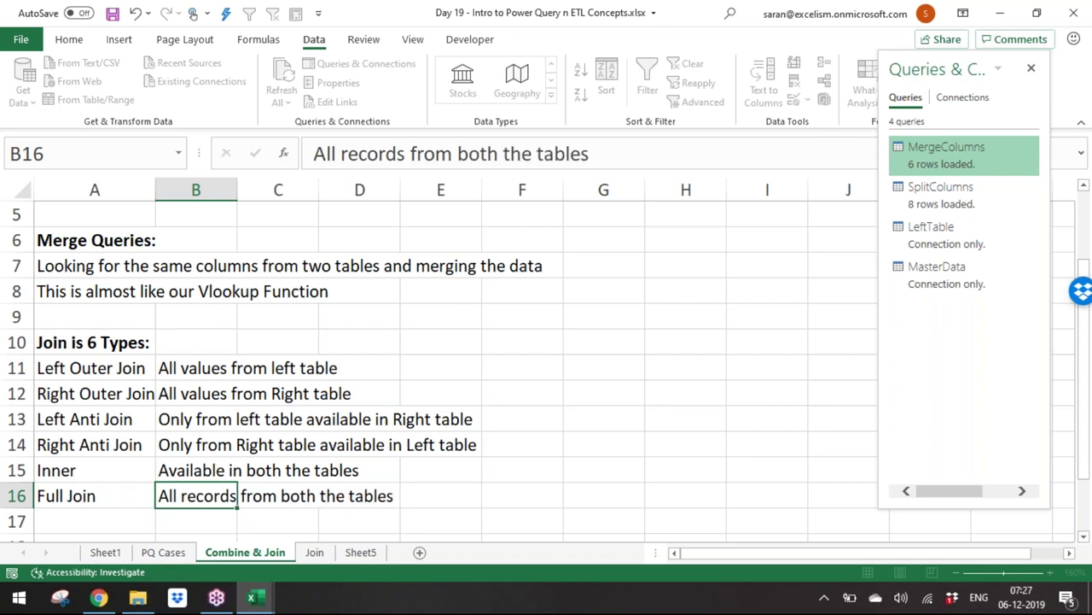
{"action": "left_click", "coordinate": [113, 366]}
{"action": "left_click_drag", "start_coordinate": [113, 366], "coordinate": [214, 368]}
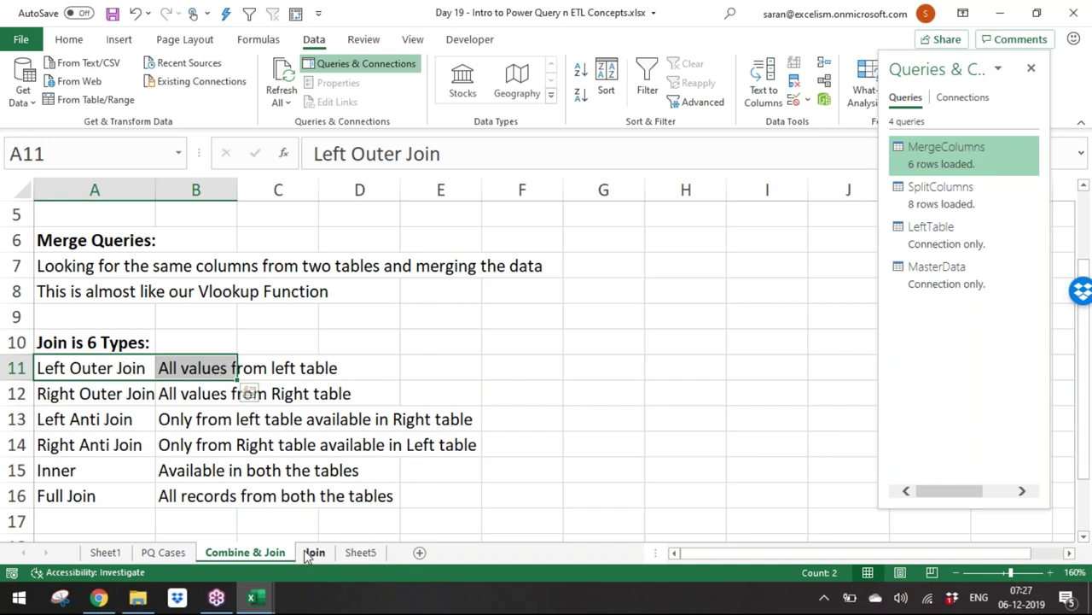
Step: Review the Join sheet's left ID list, pointing out Prod_6 and Prod_11
{"action": "left_click", "coordinate": [357, 552]}
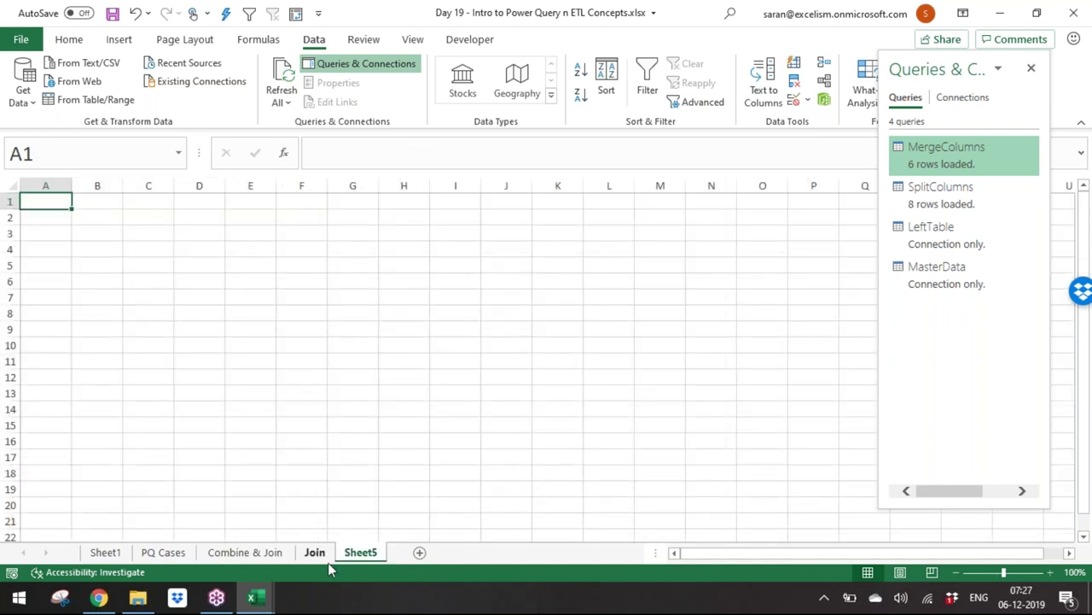
{"action": "left_click", "coordinate": [318, 554]}
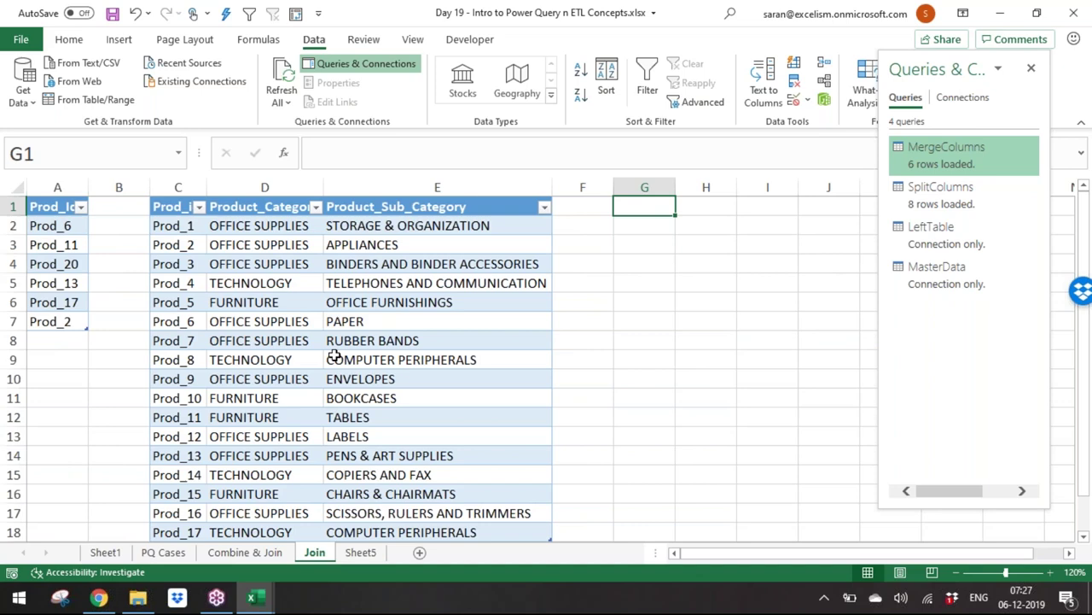
{"action": "left_click", "coordinate": [60, 227]}
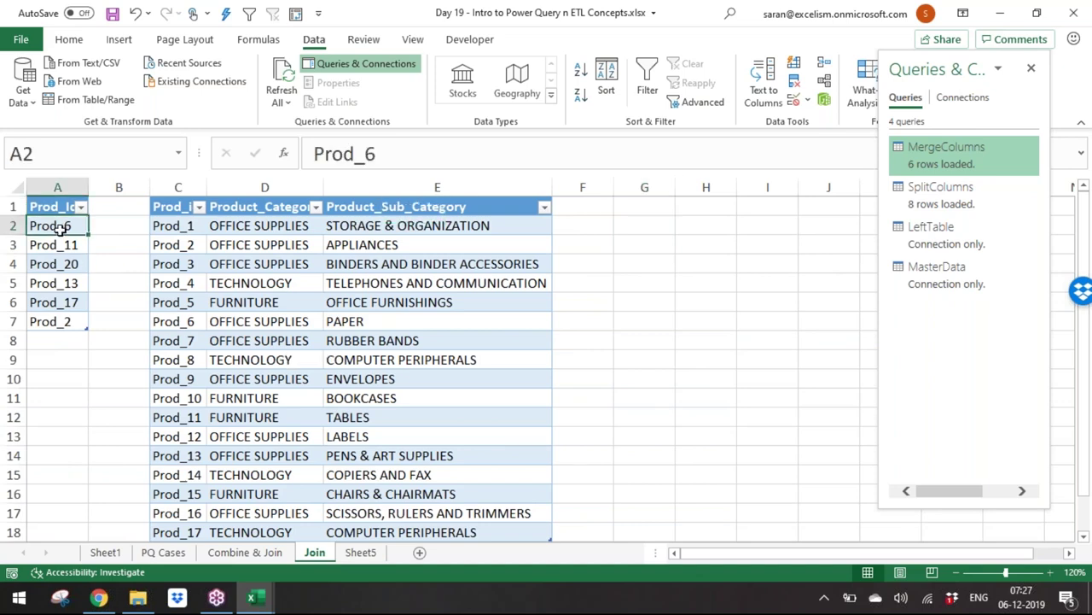
{"action": "left_click", "coordinate": [61, 245]}
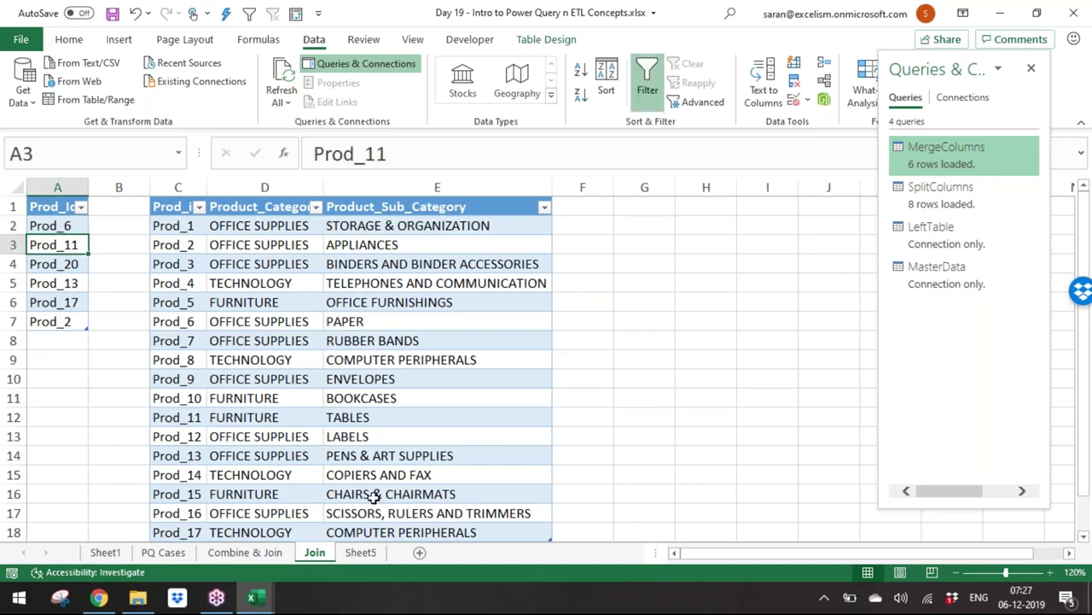
Step: On Sheet5, choose Get Data > Combine Queries > Merge
{"action": "left_click", "coordinate": [371, 554]}
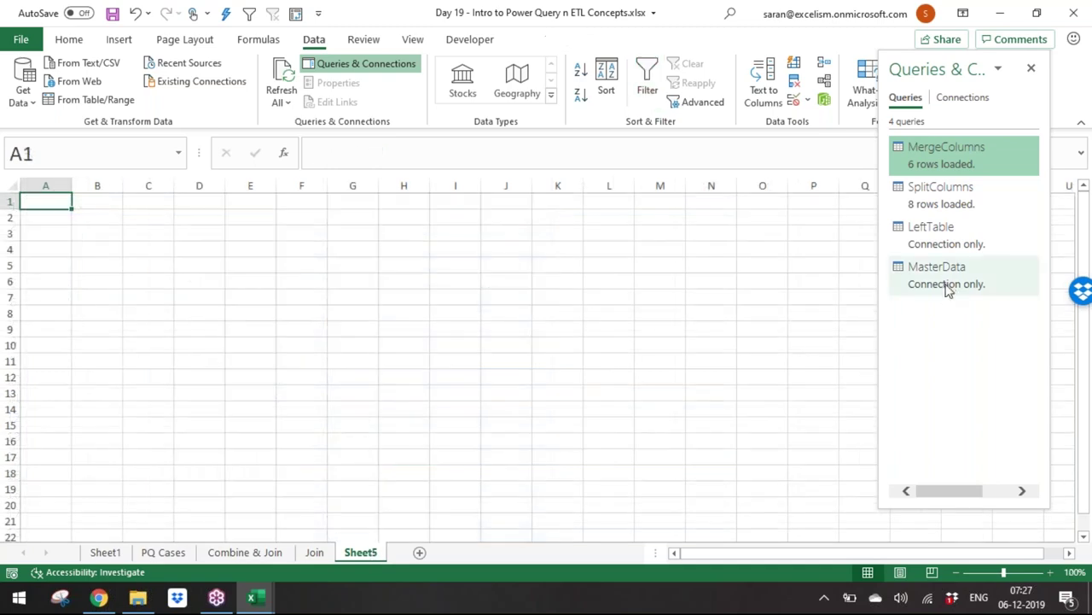
{"action": "left_click", "coordinate": [23, 92]}
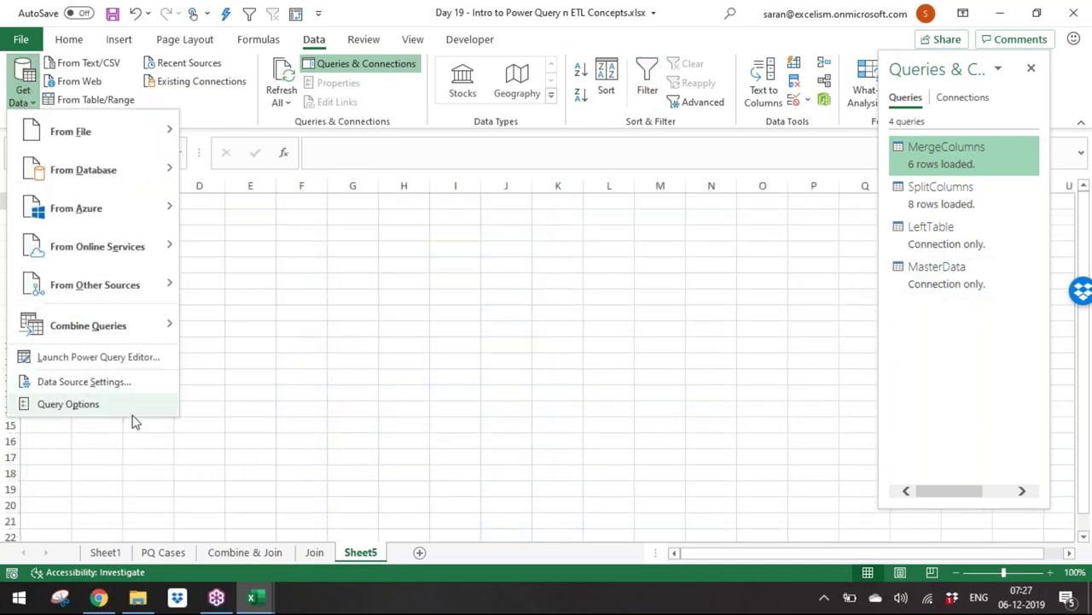
{"action": "mouse_move", "coordinate": [162, 328]}
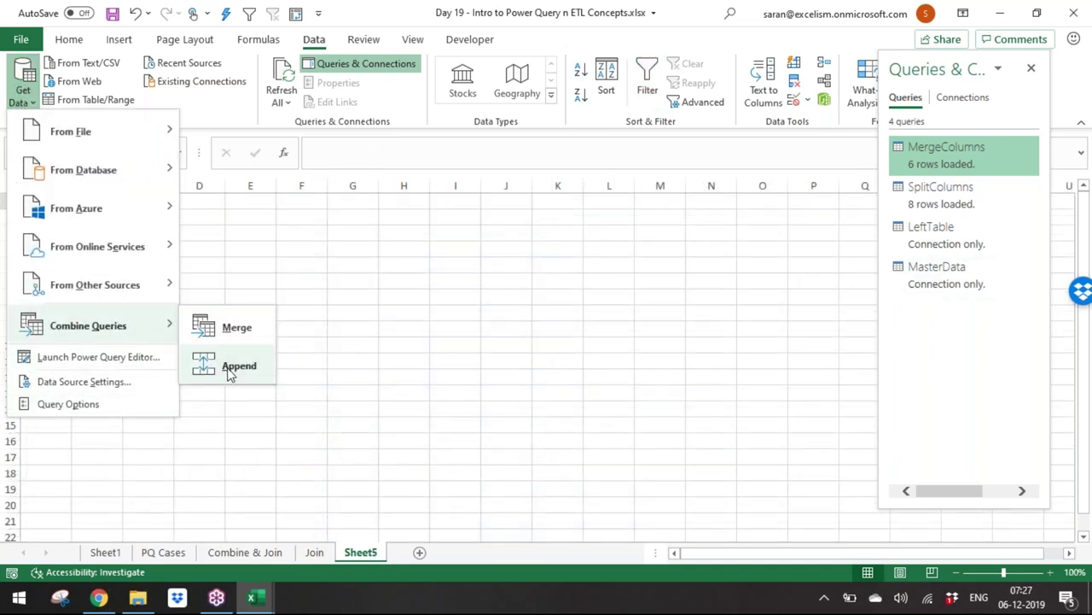
{"action": "left_click", "coordinate": [242, 328]}
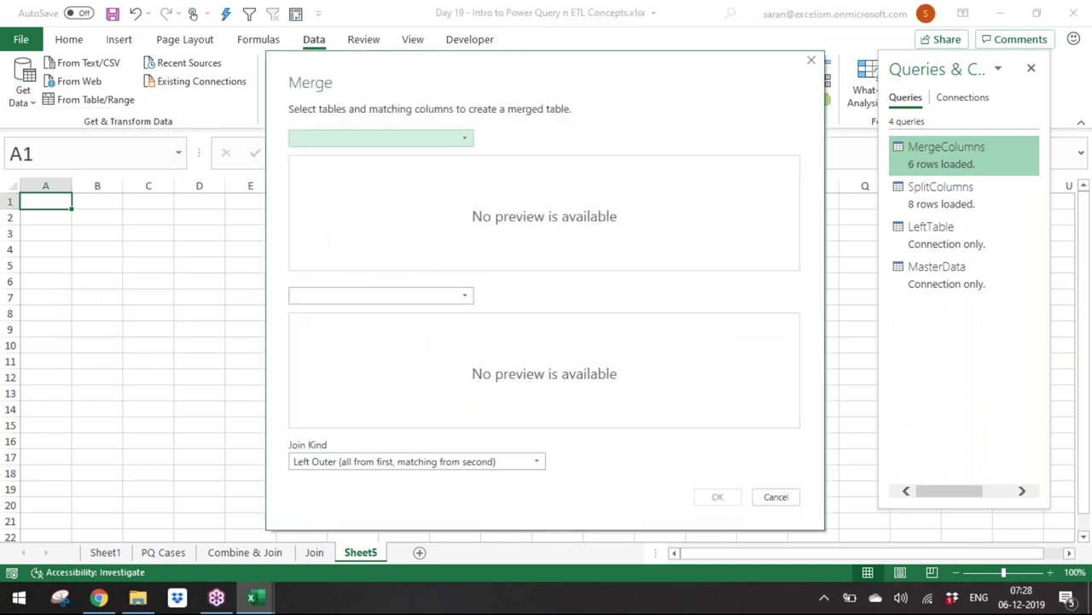
Step: Merge LeftTable's Prod_Id with MasterData's Prod_id using a Left Outer join
{"action": "left_click", "coordinate": [439, 146]}
{"action": "left_click", "coordinate": [417, 166]}
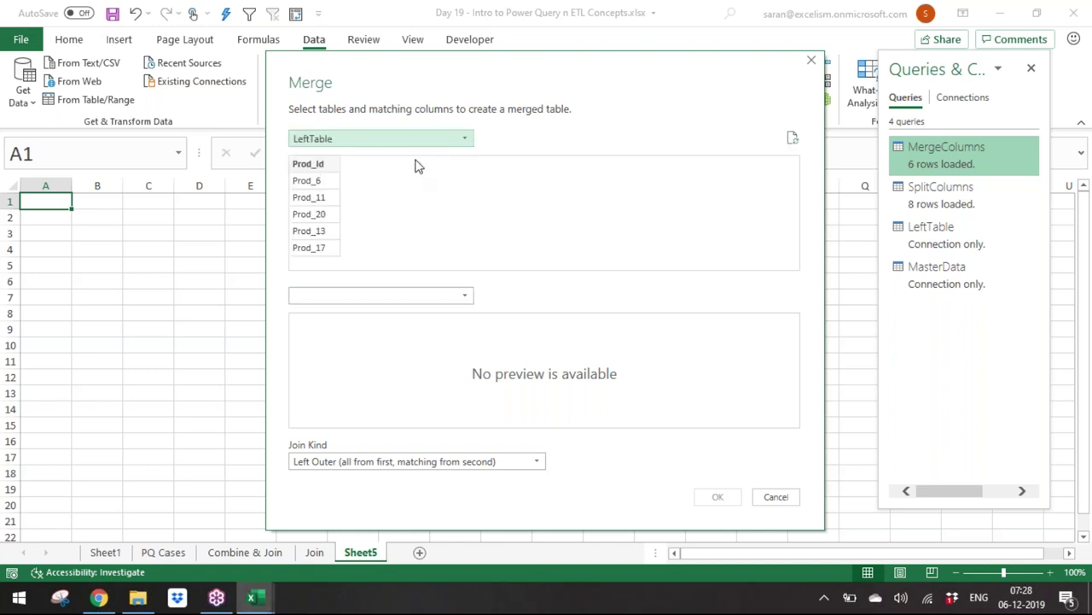
{"action": "left_click", "coordinate": [306, 168]}
{"action": "left_click", "coordinate": [373, 298]}
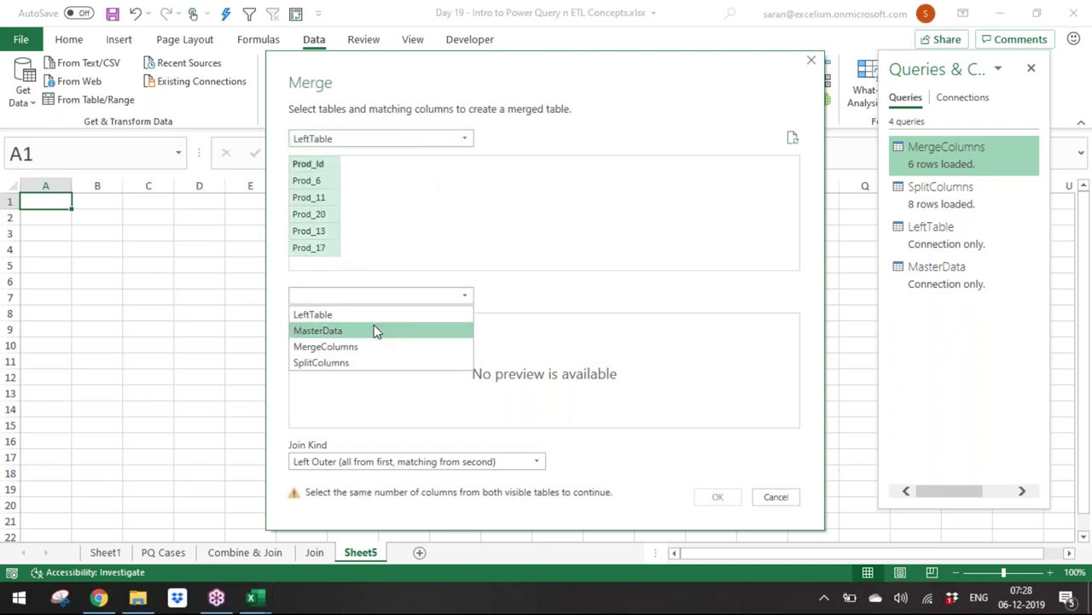
{"action": "left_click", "coordinate": [376, 332]}
{"action": "left_click", "coordinate": [311, 325]}
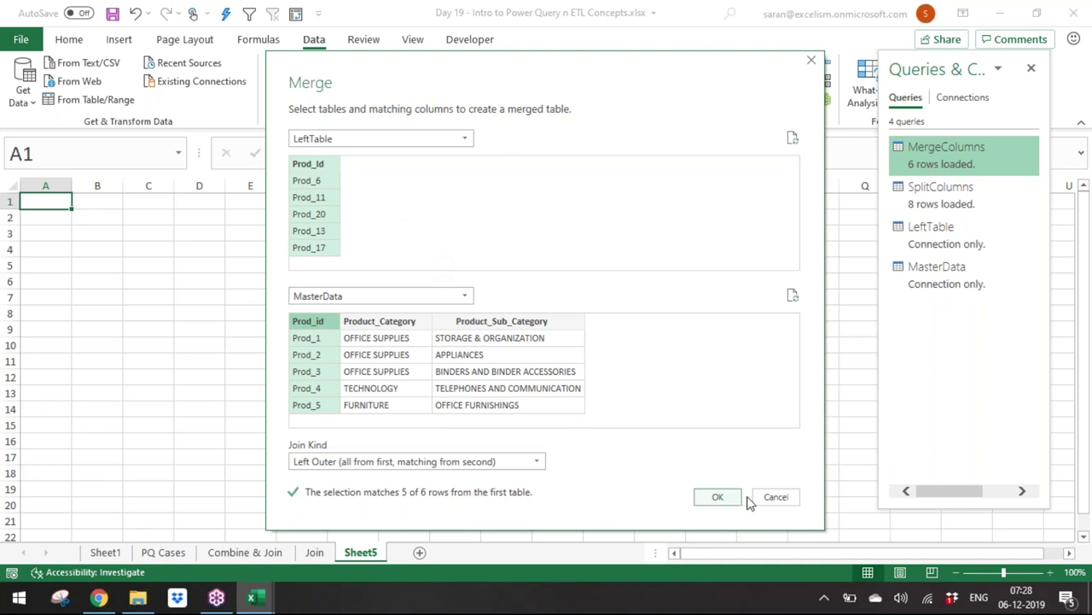
{"action": "left_click", "coordinate": [524, 461]}
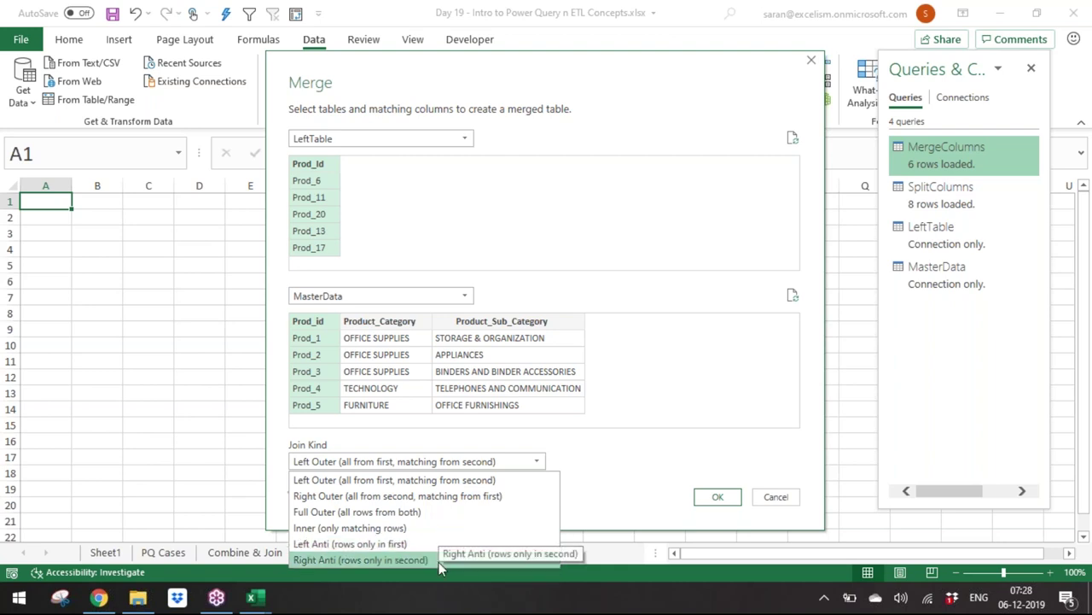
{"action": "left_click", "coordinate": [504, 272]}
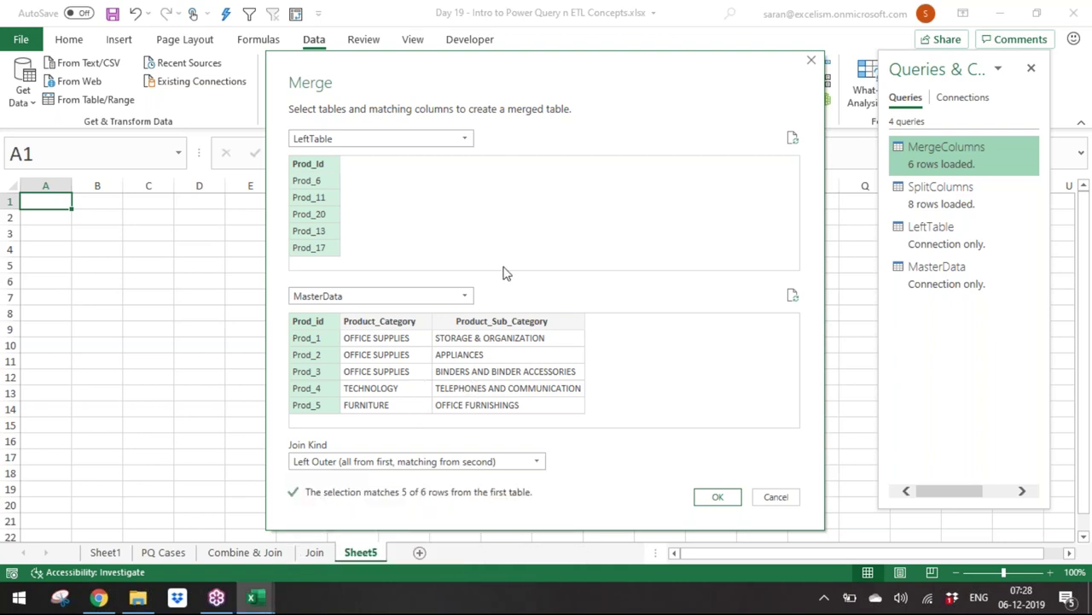
{"action": "left_click", "coordinate": [717, 495]}
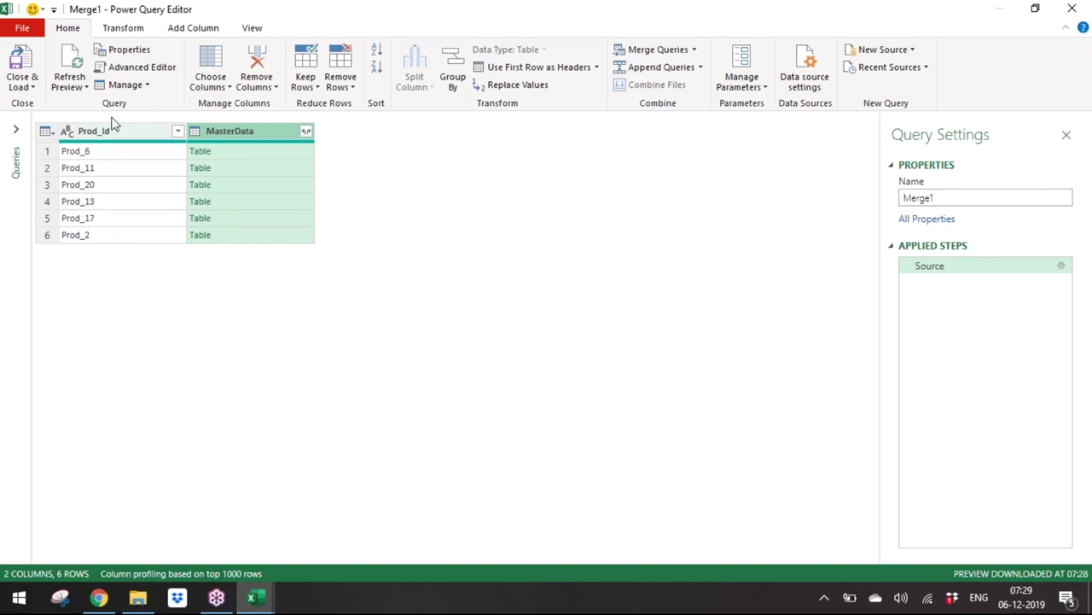
Step: Expand MasterData's columns, including Prod_id, without the MasterData prefix
{"action": "left_click", "coordinate": [306, 131]}
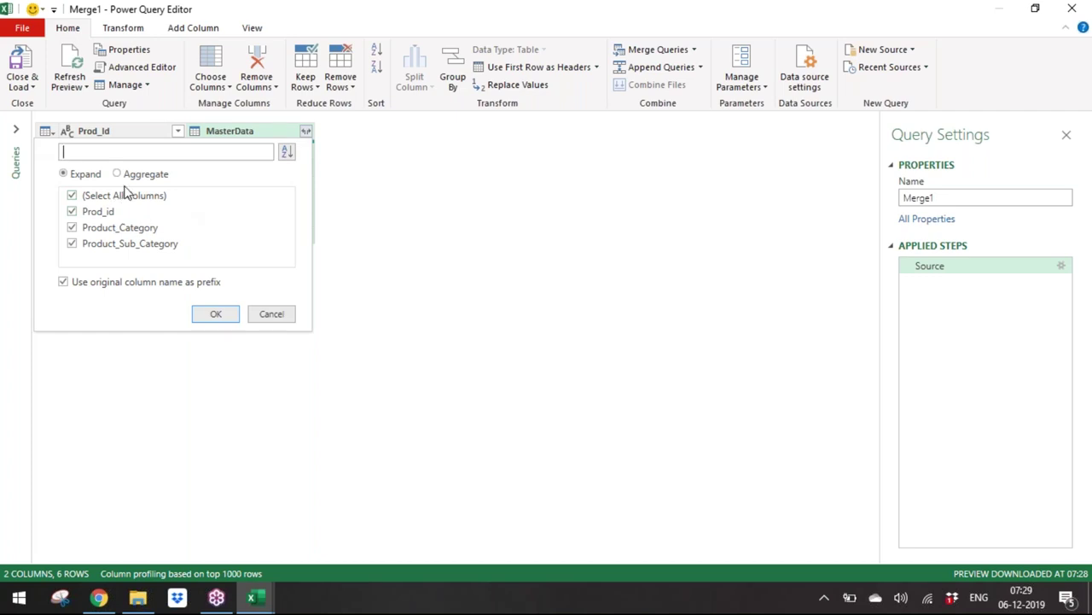
{"action": "left_click", "coordinate": [112, 282]}
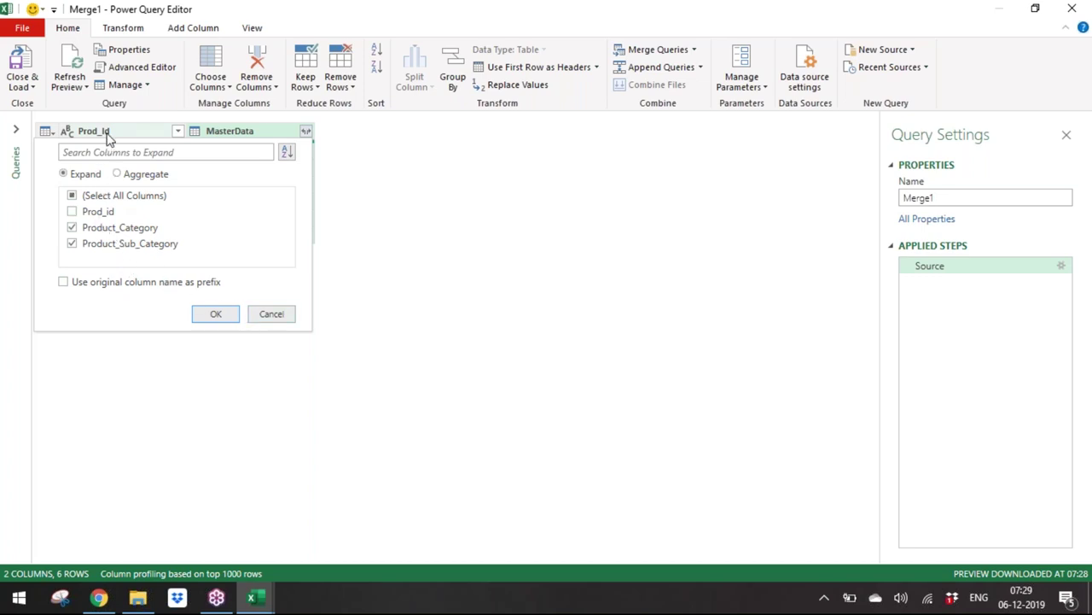
{"action": "left_click", "coordinate": [99, 214]}
{"action": "left_click", "coordinate": [216, 315]}
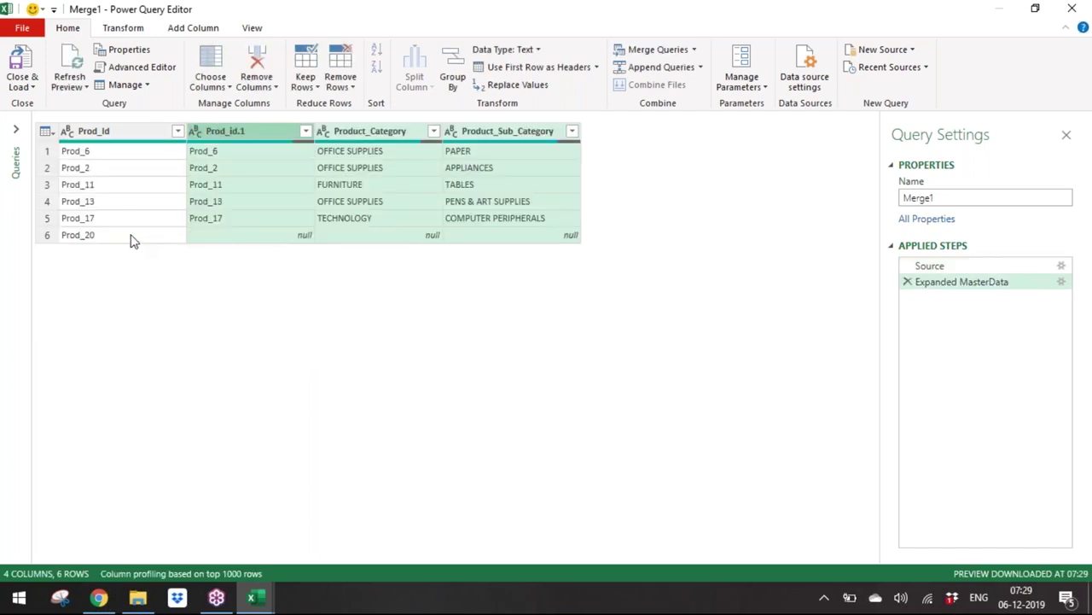
Step: Inspect the unmatched Prod_20 row, whose ID, category and sub-category are null
{"action": "left_click", "coordinate": [137, 239]}
{"action": "left_click", "coordinate": [280, 243]}
{"action": "left_click", "coordinate": [373, 247]}
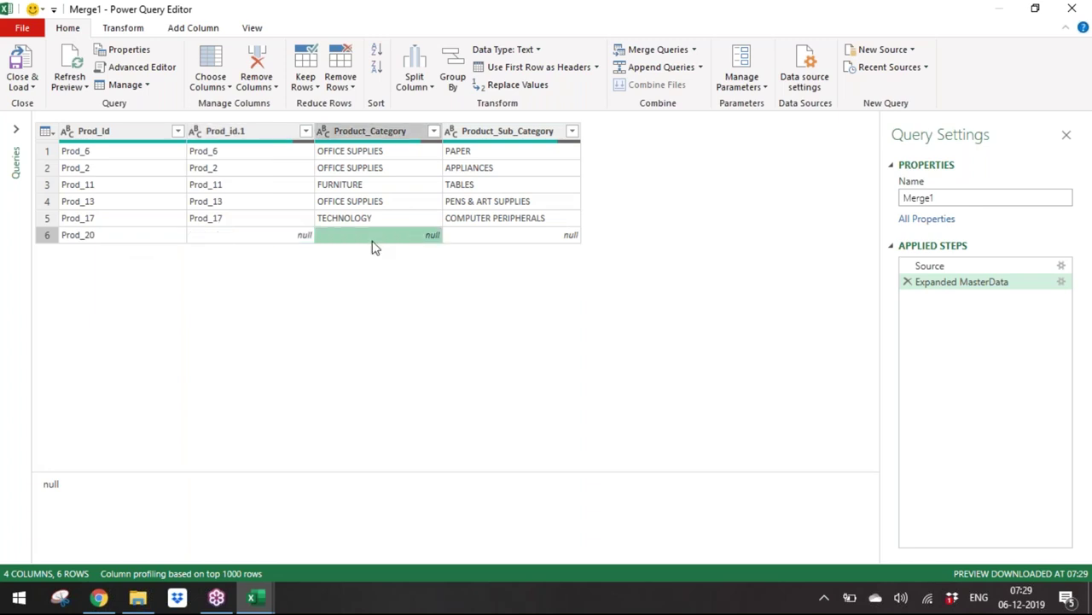
{"action": "left_click", "coordinate": [508, 239]}
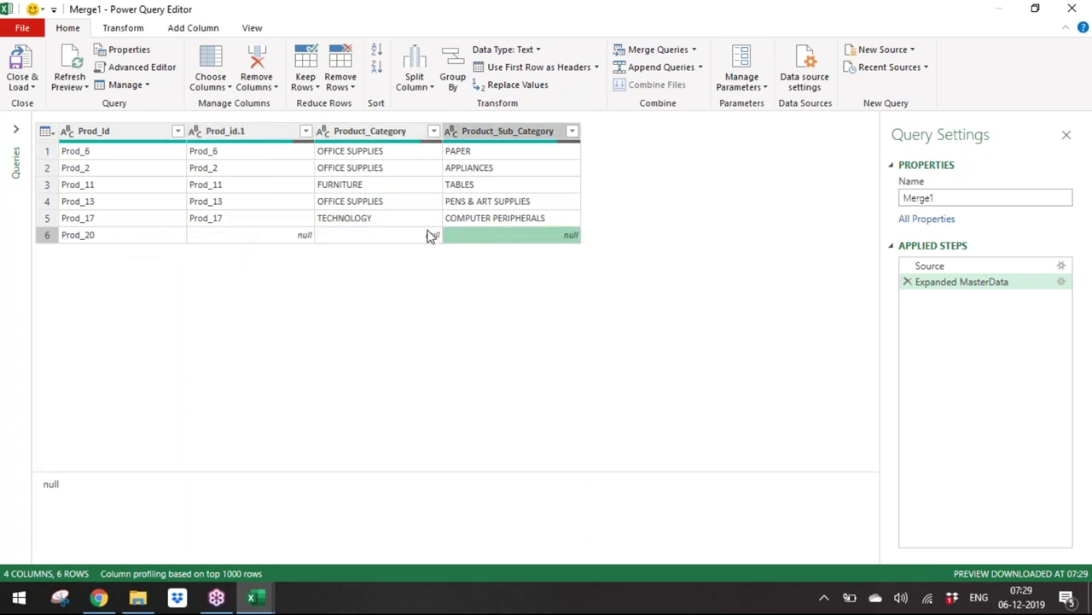
{"action": "left_click", "coordinate": [355, 242]}
{"action": "left_click", "coordinate": [477, 240]}
{"action": "left_click", "coordinate": [203, 151]}
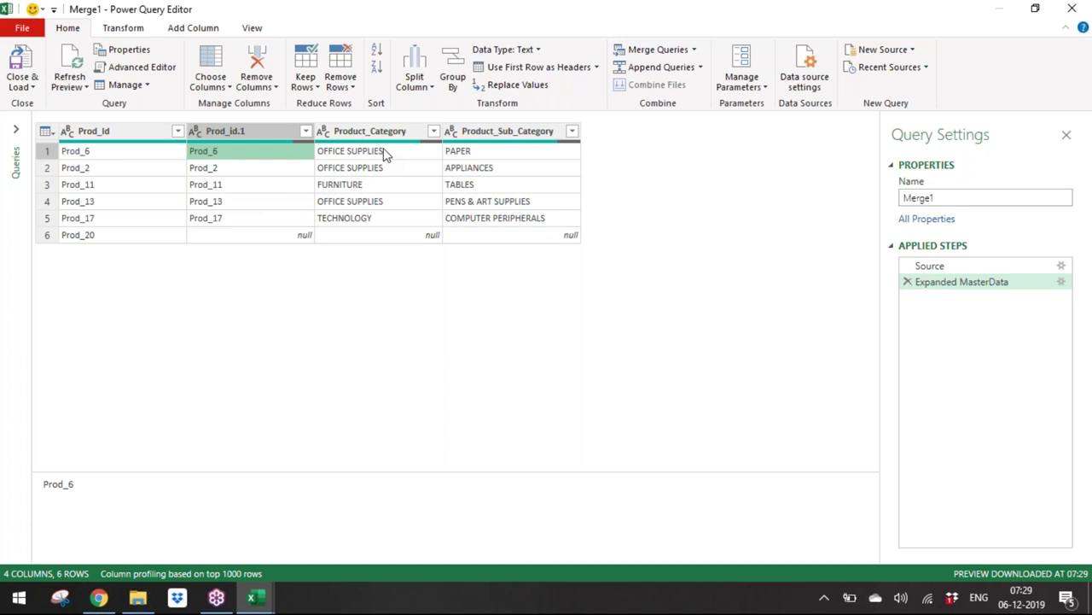
Step: Remove the duplicate Prod_id.1 column and start a Replace Values
{"action": "left_click", "coordinate": [235, 130]}
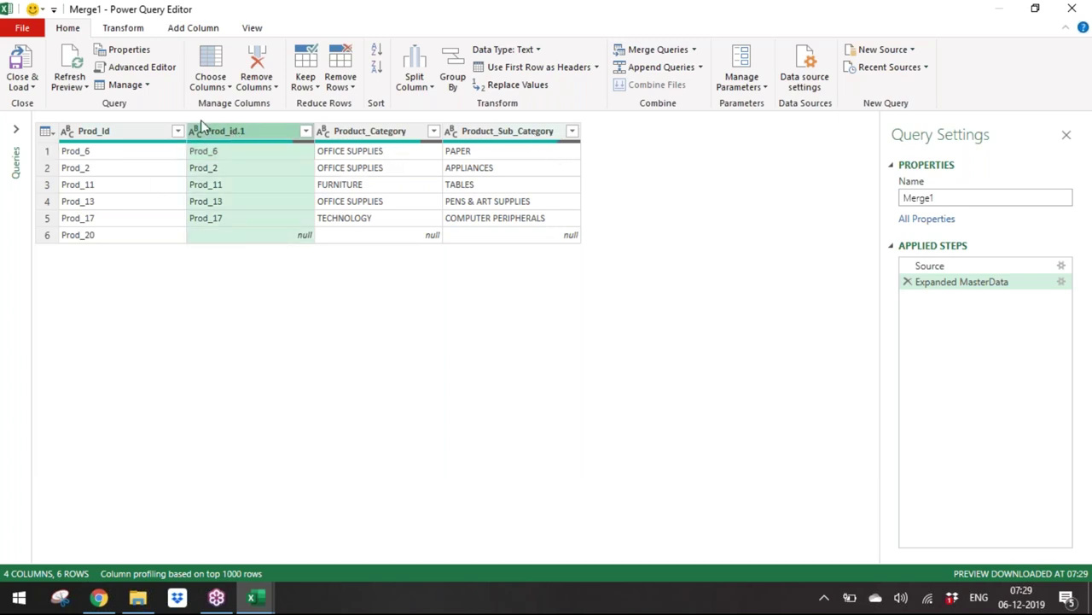
{"action": "right_click", "coordinate": [227, 137]}
{"action": "left_click", "coordinate": [249, 163]}
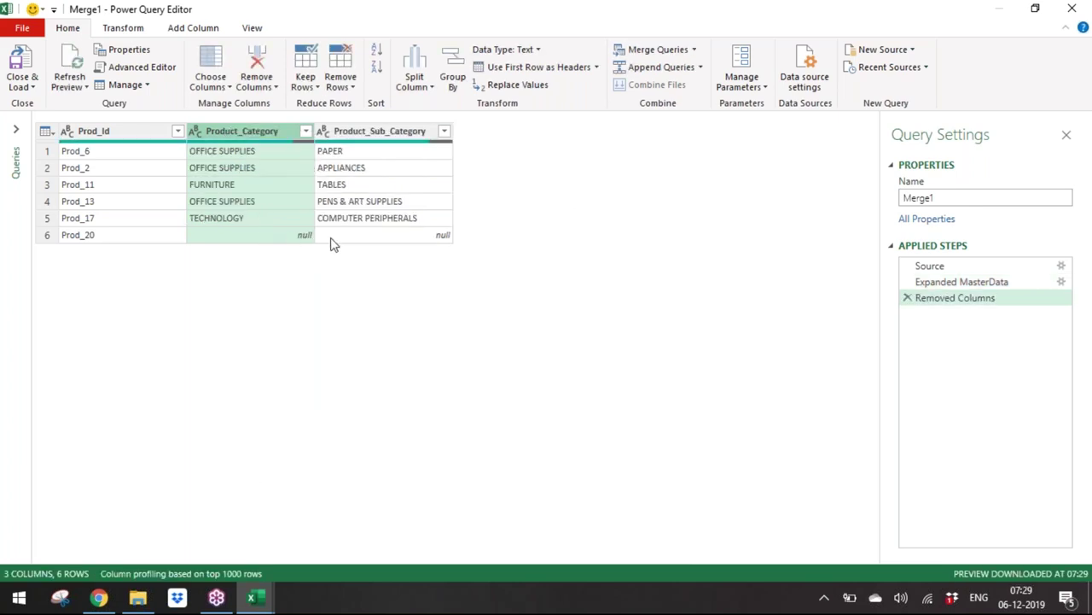
{"action": "left_click", "coordinate": [538, 85]}
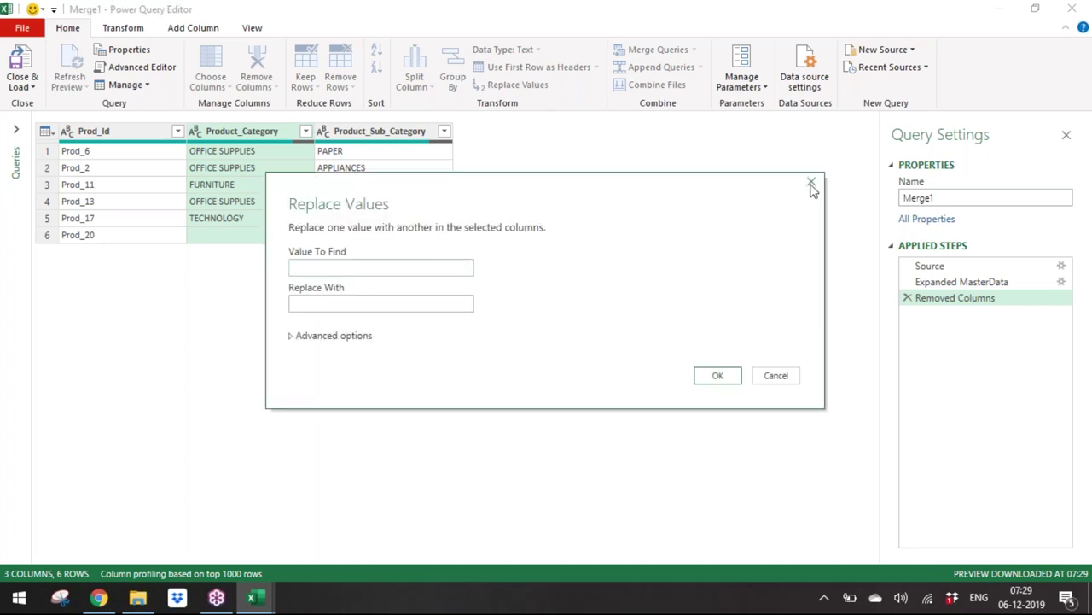
Step: Replace null with 'Not in the Table' in Product_Category and Product_Sub_Category
{"action": "left_click", "coordinate": [812, 184]}
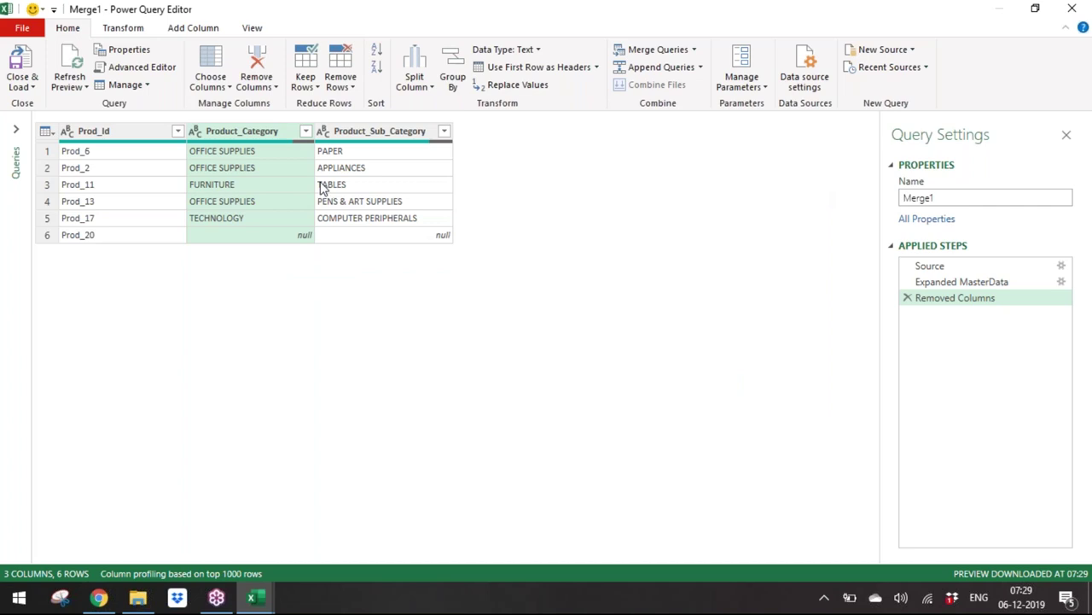
{"action": "left_click", "coordinate": [383, 139], "text": "ctrl"}
{"action": "left_click", "coordinate": [516, 85]}
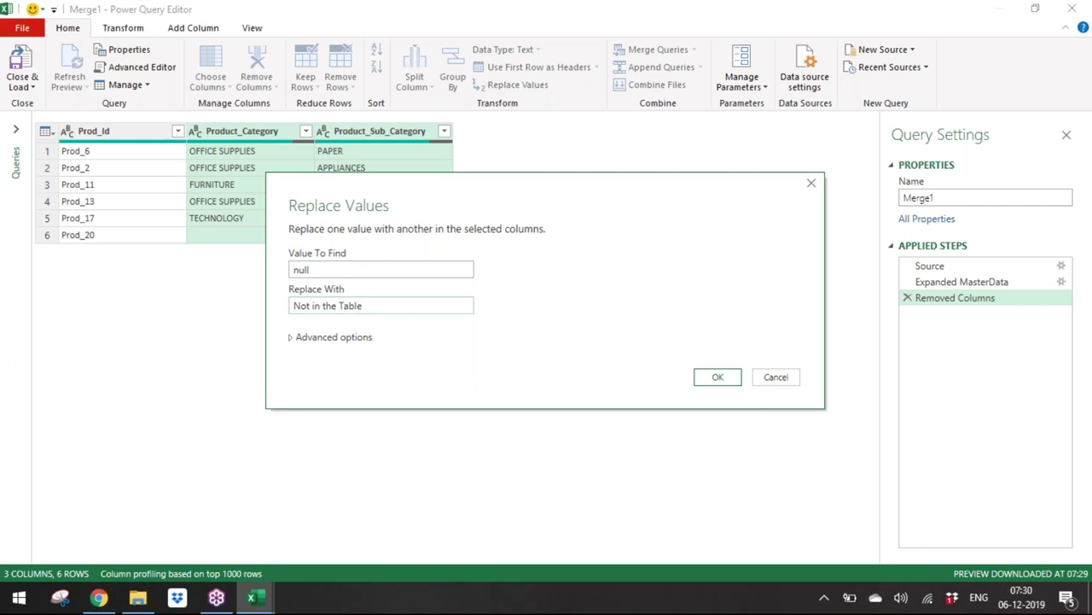
{"action": "key", "text": "Return"}
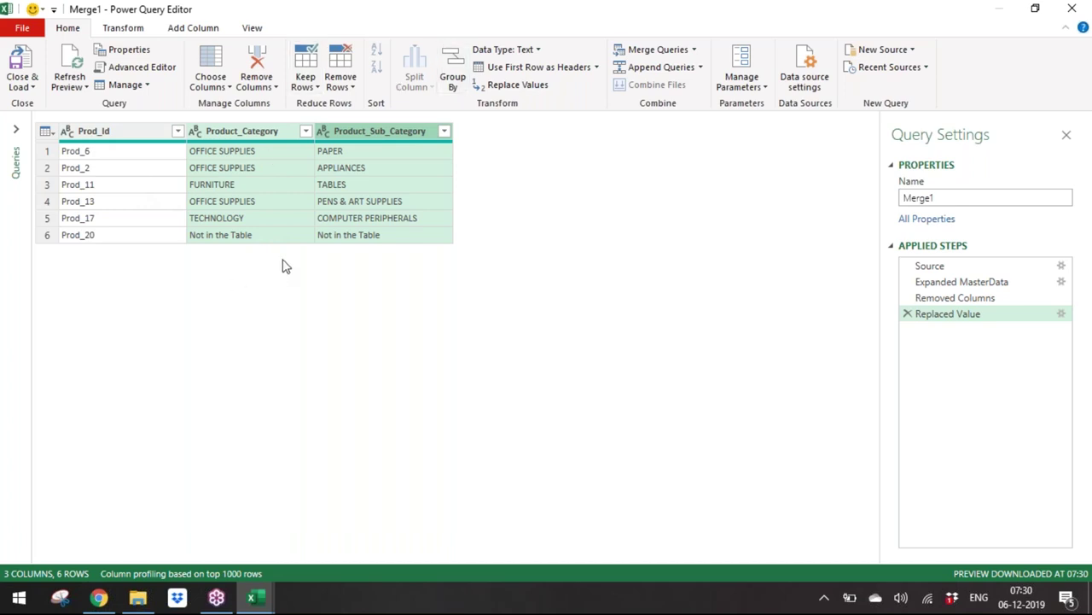
{"action": "left_click", "coordinate": [24, 87]}
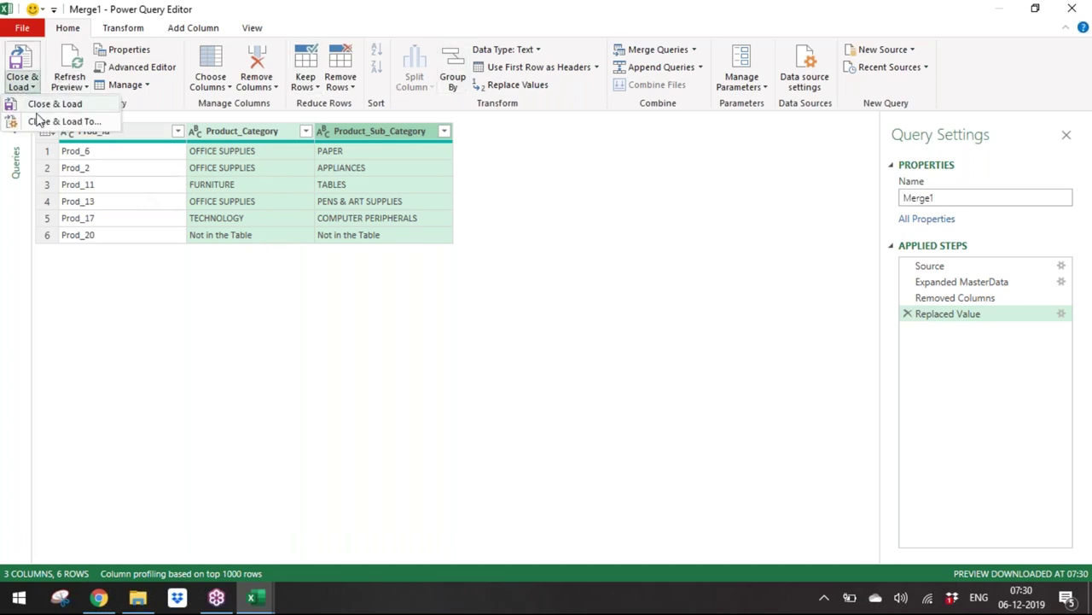
Step: Close & Load To an existing worksheet, placing Merge1's 6-row table at Join!G1
{"action": "left_click", "coordinate": [47, 103]}
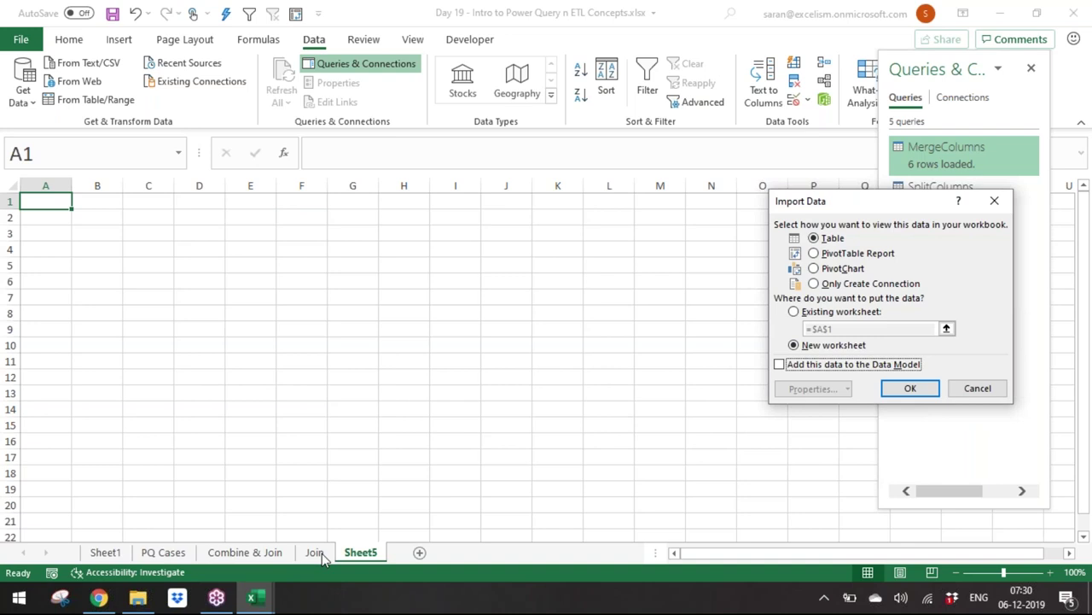
{"action": "left_click", "coordinate": [817, 315]}
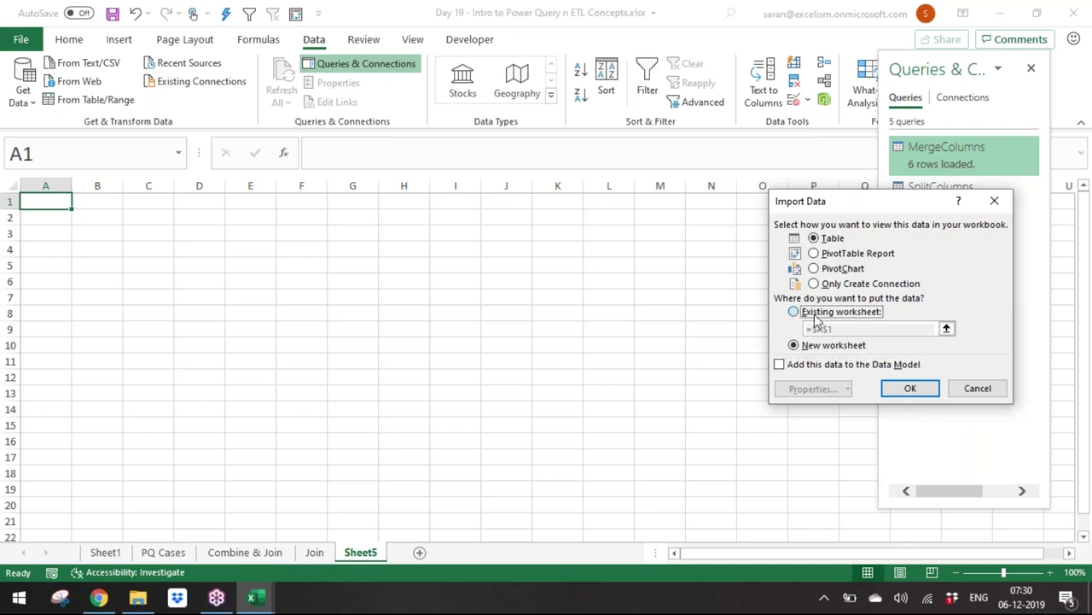
{"action": "left_click", "coordinate": [314, 552]}
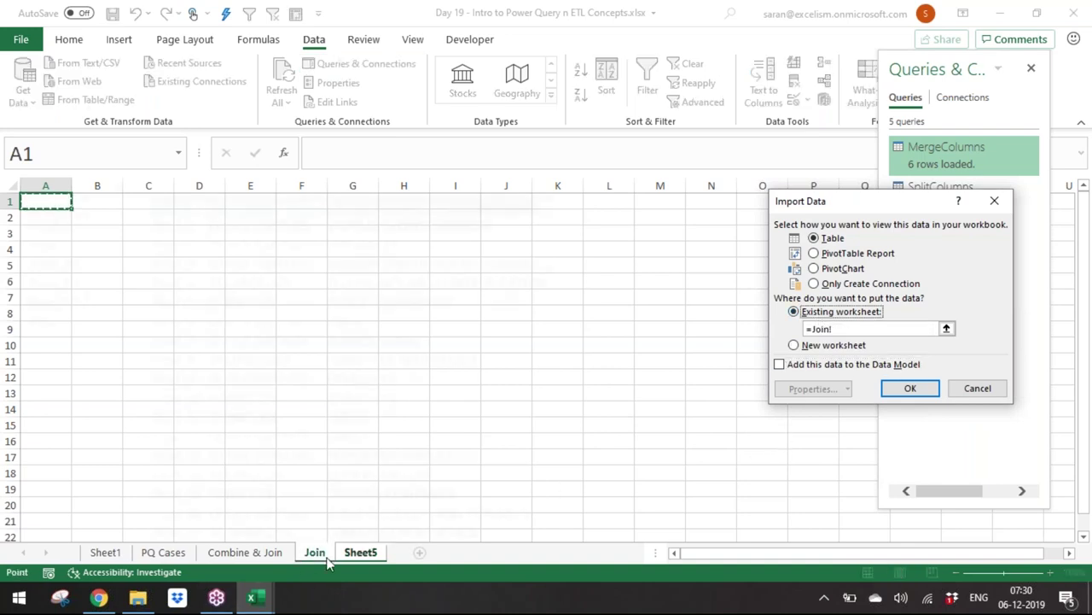
{"action": "left_click", "coordinate": [648, 203]}
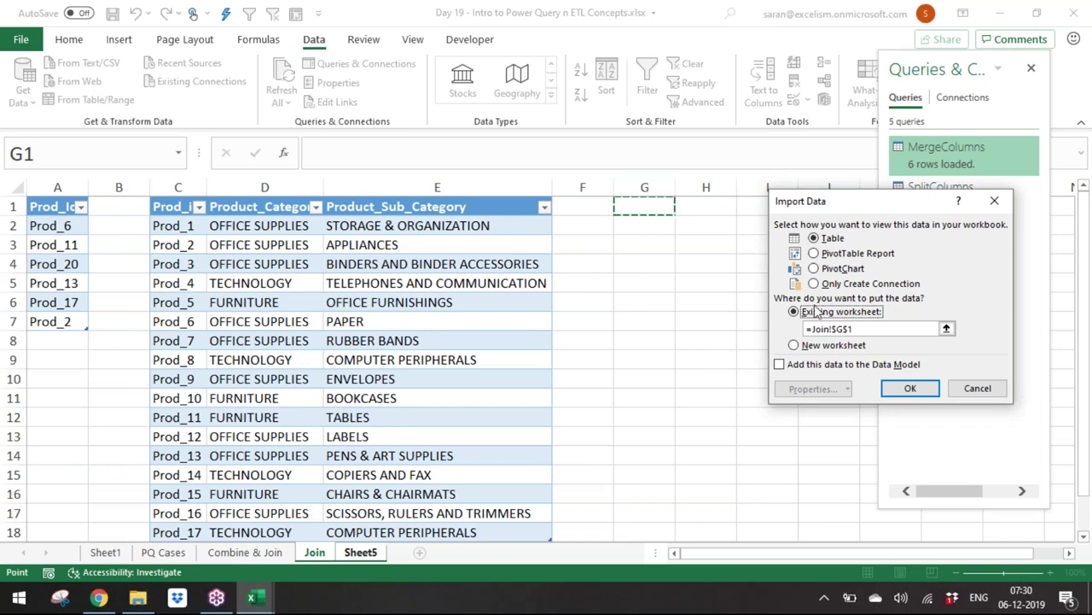
{"action": "left_click", "coordinate": [912, 389]}
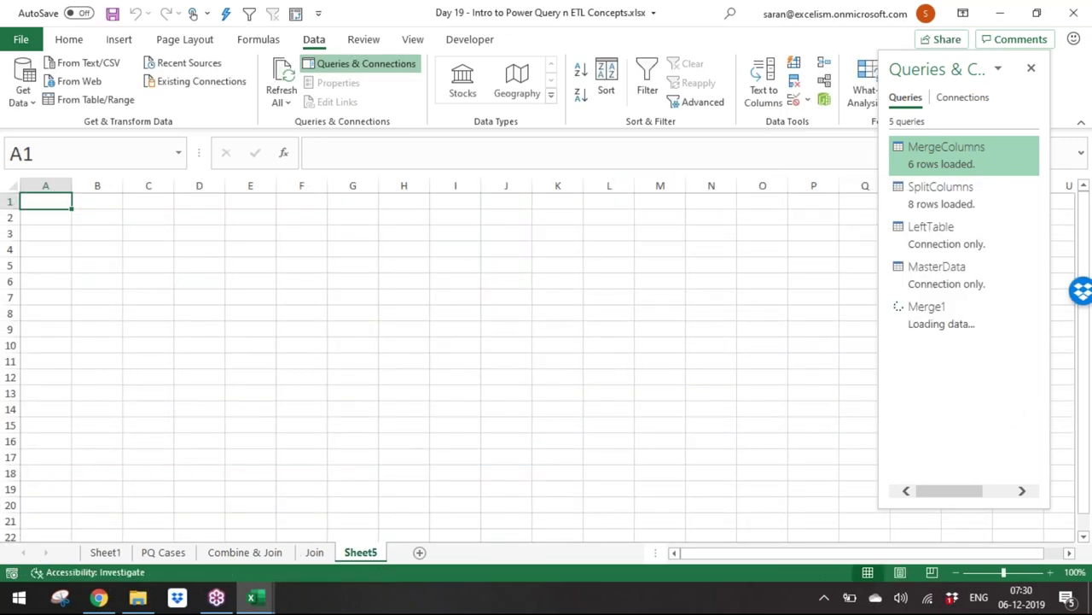
Step: On the Join sheet, move the Queries & Connections pane aside to reveal column I
{"action": "left_click", "coordinate": [314, 552]}
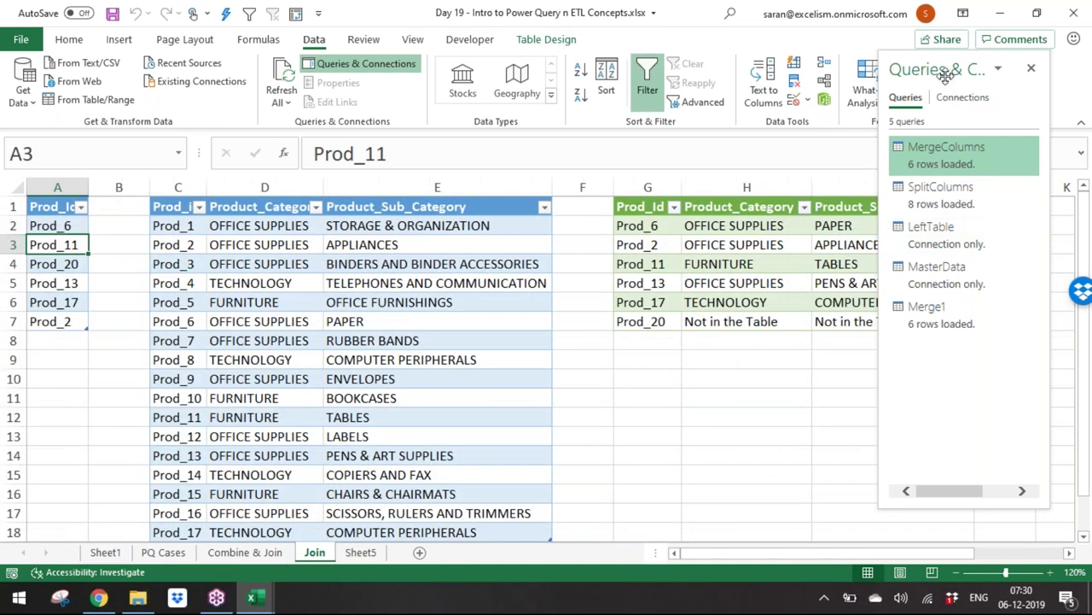
{"action": "double_click", "coordinate": [946, 68]}
{"action": "left_click", "coordinate": [849, 191]}
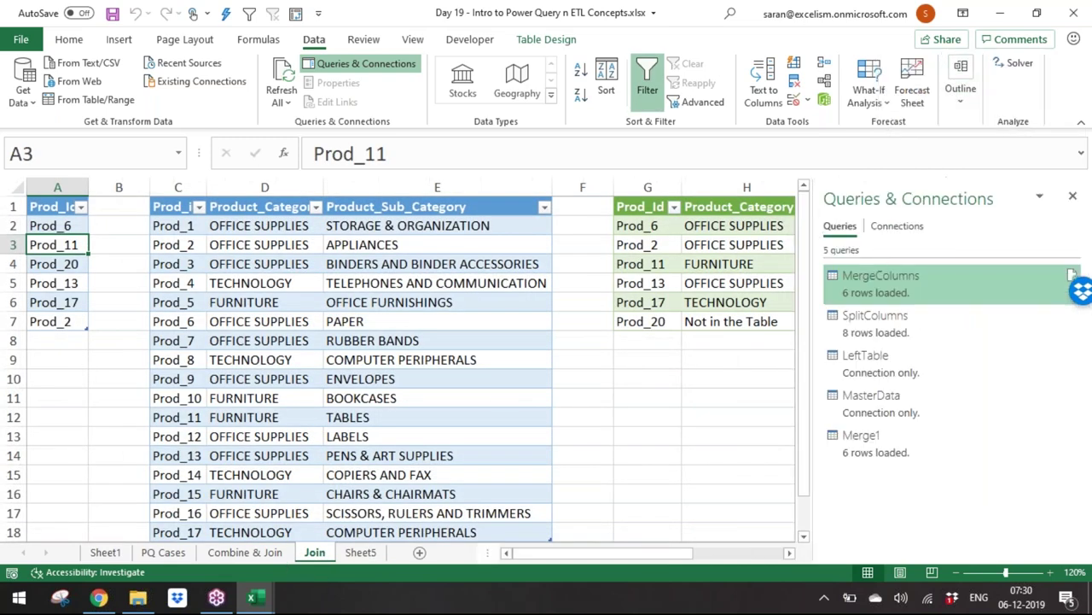
{"action": "left_click_drag", "start_coordinate": [987, 194], "coordinate": [789, 459]}
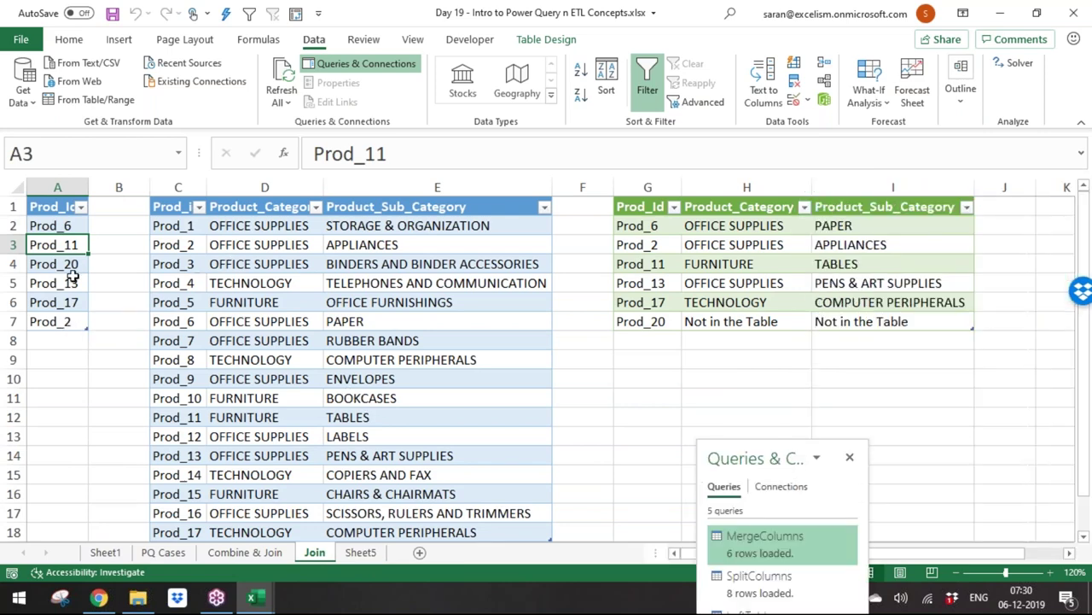
Step: Change the ID in A3 from Prod_11 to Prod_14 and refresh all queries
{"action": "double_click", "coordinate": [78, 245]}
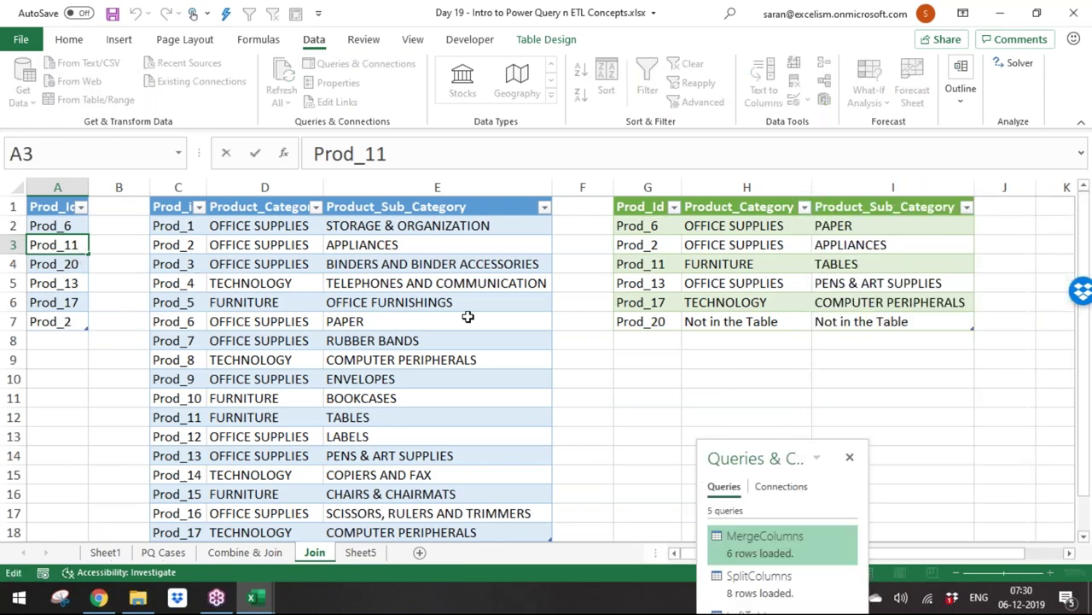
{"action": "key", "text": "BackSpace"}
{"action": "type", "text": "4"}
{"action": "key", "text": "Return"}
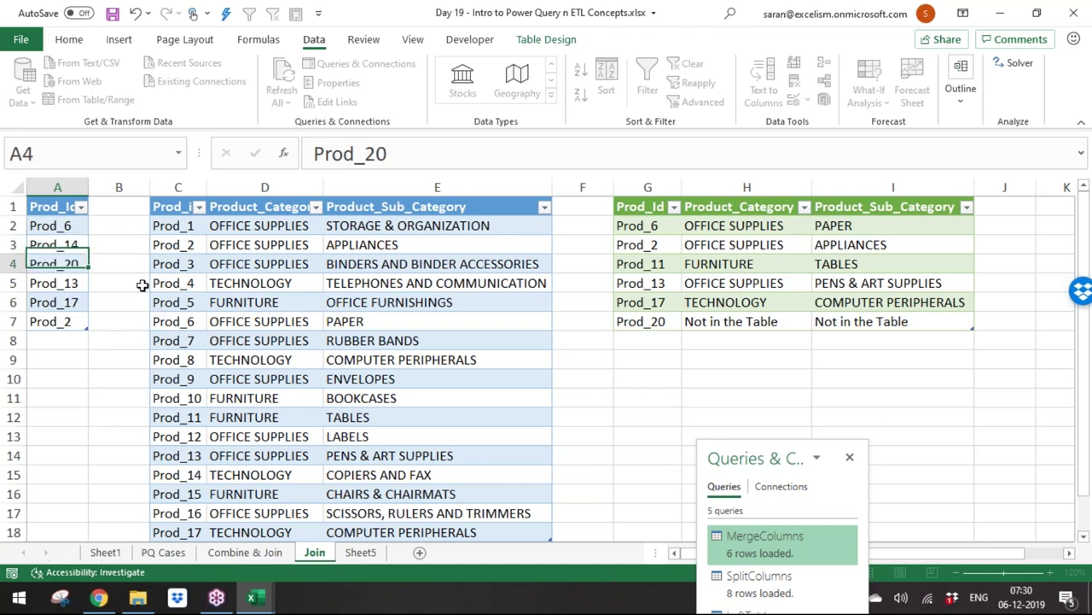
{"action": "left_click", "coordinate": [285, 73]}
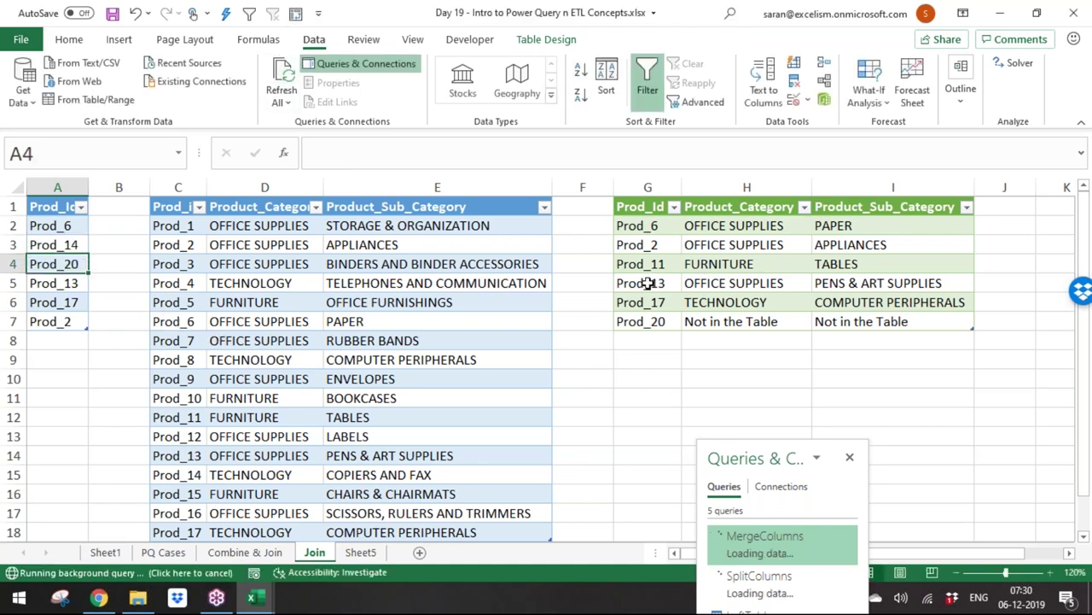
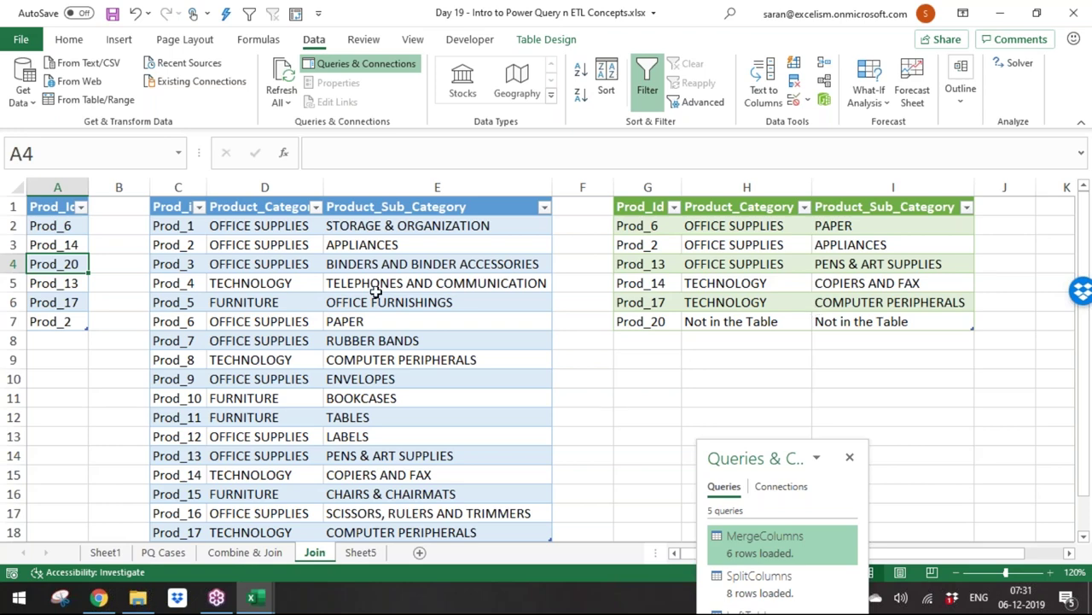
Step: Change the lookup IDs in A4 and A6 from Prod_20 and Prod_17 to Prod_4 and Prod_25
{"action": "double_click", "coordinate": [55, 264]}
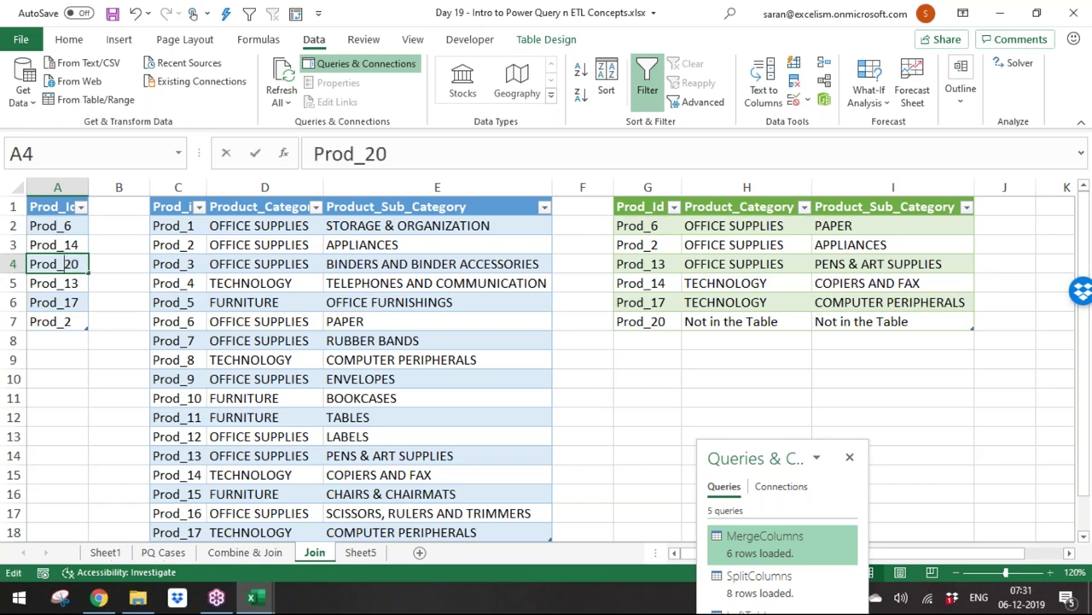
{"action": "left_click_drag", "start_coordinate": [63, 263], "coordinate": [120, 269]}
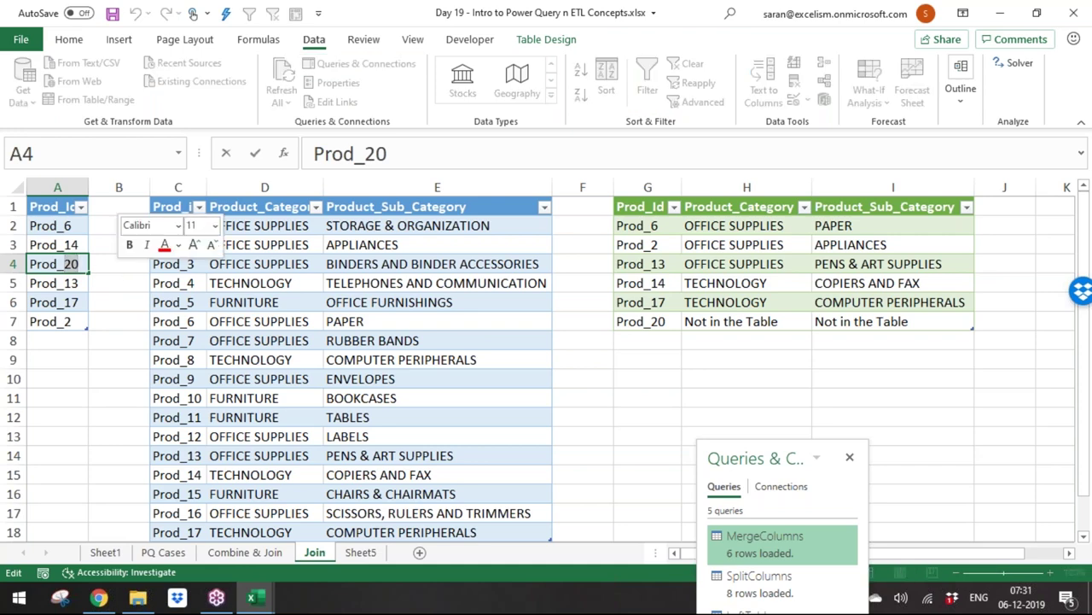
{"action": "type", "text": "4"}
{"action": "key", "text": "ctrl+Return"}
{"action": "key", "text": "Down"}
{"action": "double_click", "coordinate": [81, 300]}
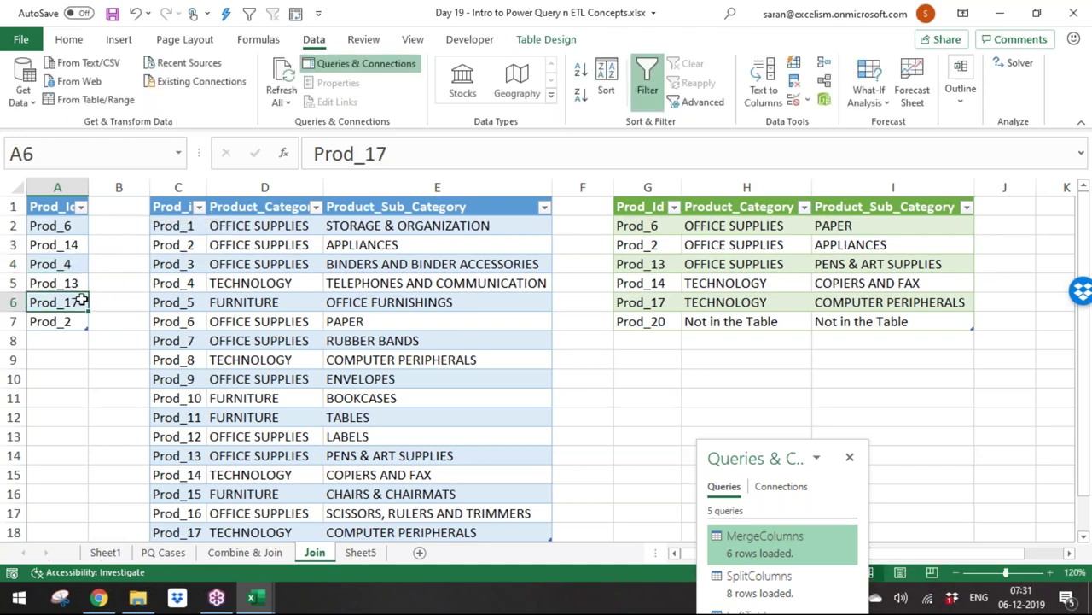
{"action": "key", "text": "BackSpace"}
{"action": "key", "text": "BackSpace"}
{"action": "type", "text": "25"}
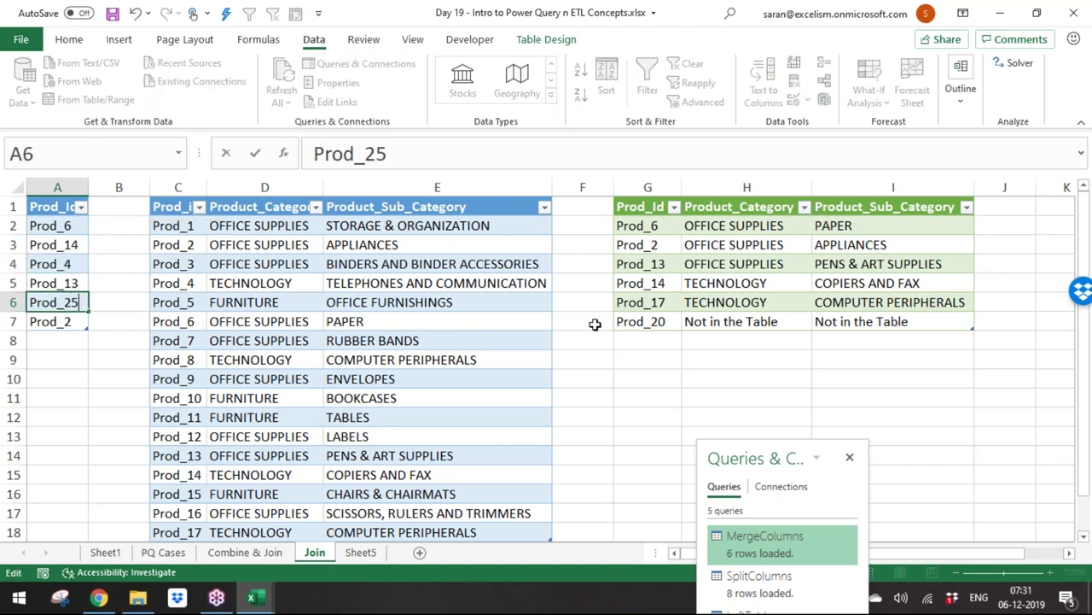
{"action": "key", "text": "Return"}
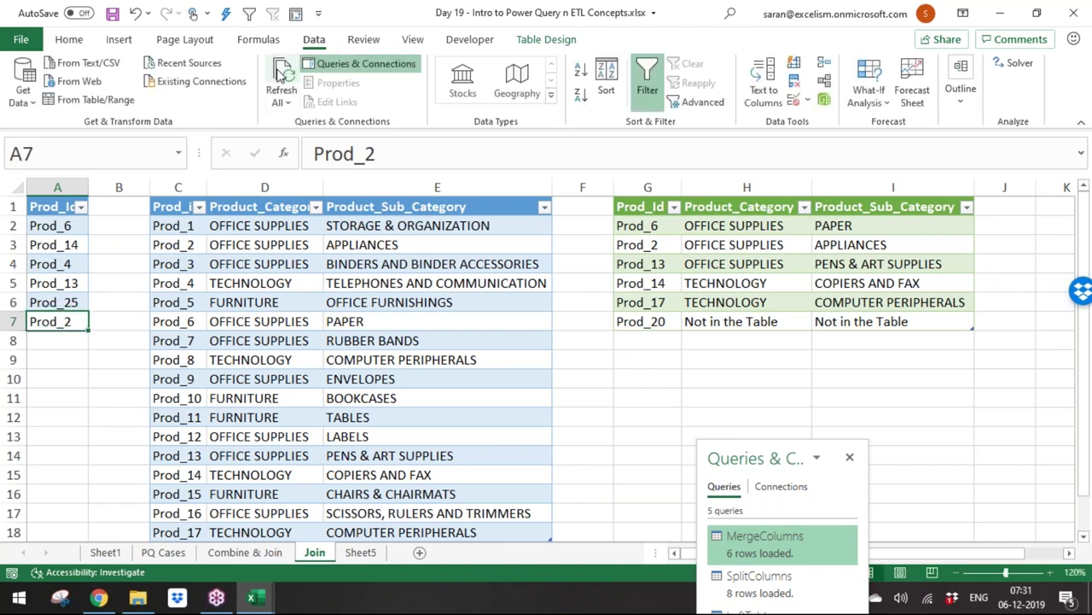
Step: Refresh all queries and open the Merge1 query in Power Query Editor
{"action": "left_click", "coordinate": [282, 75]}
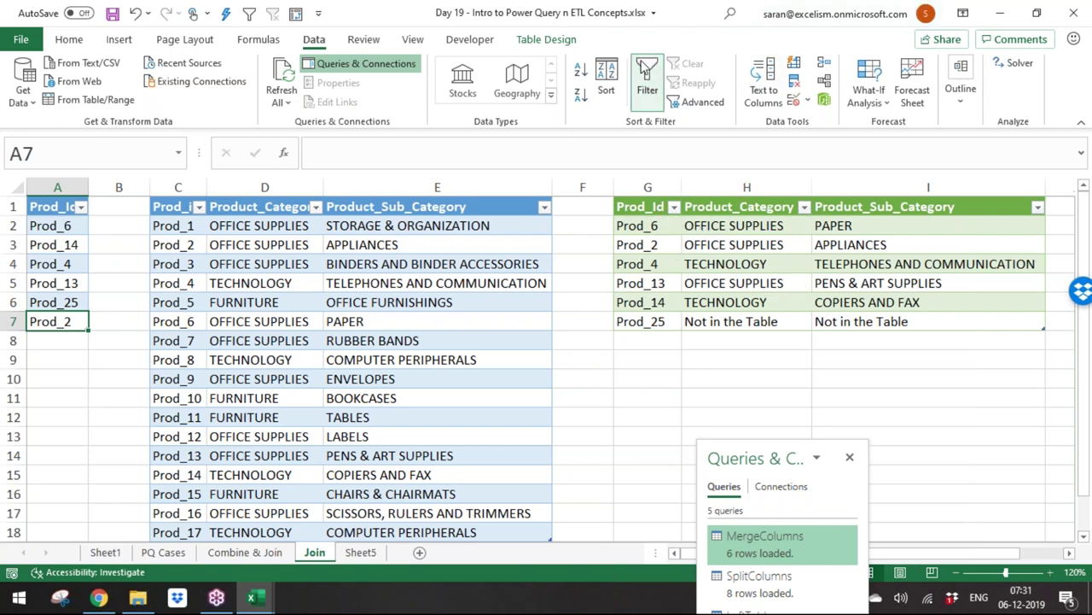
{"action": "left_click_drag", "start_coordinate": [731, 458], "coordinate": [698, 116]}
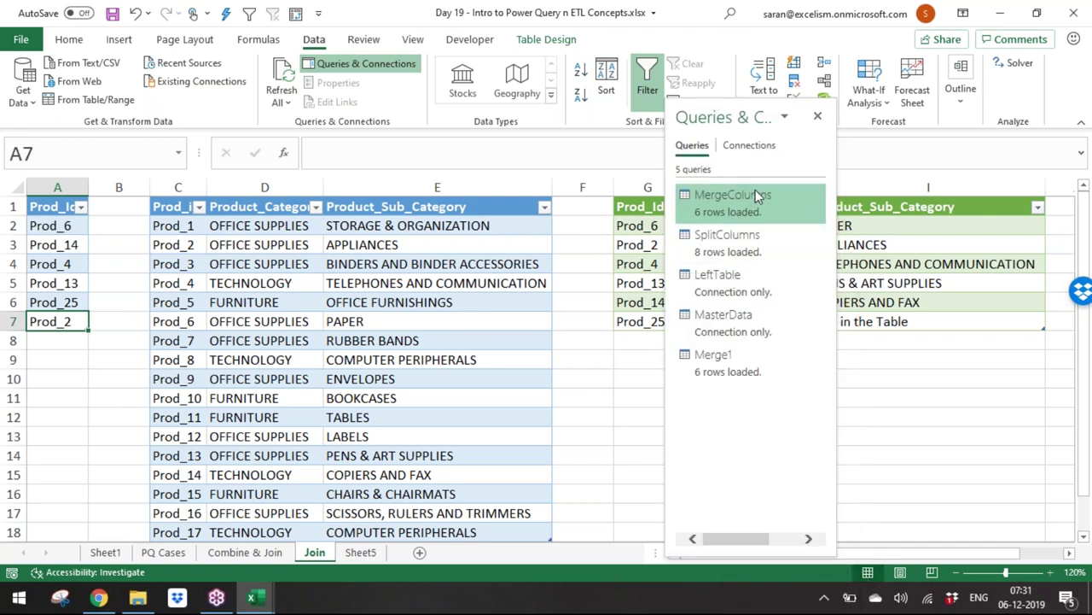
{"action": "mouse_move", "coordinate": [757, 194]}
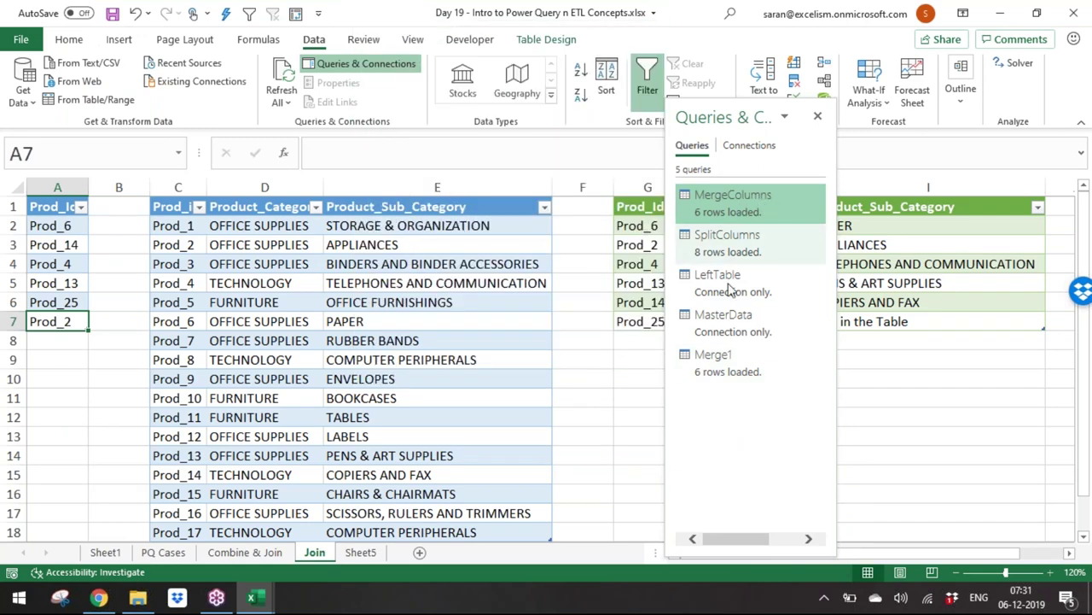
{"action": "mouse_move", "coordinate": [725, 363]}
{"action": "left_click", "coordinate": [497, 530]}
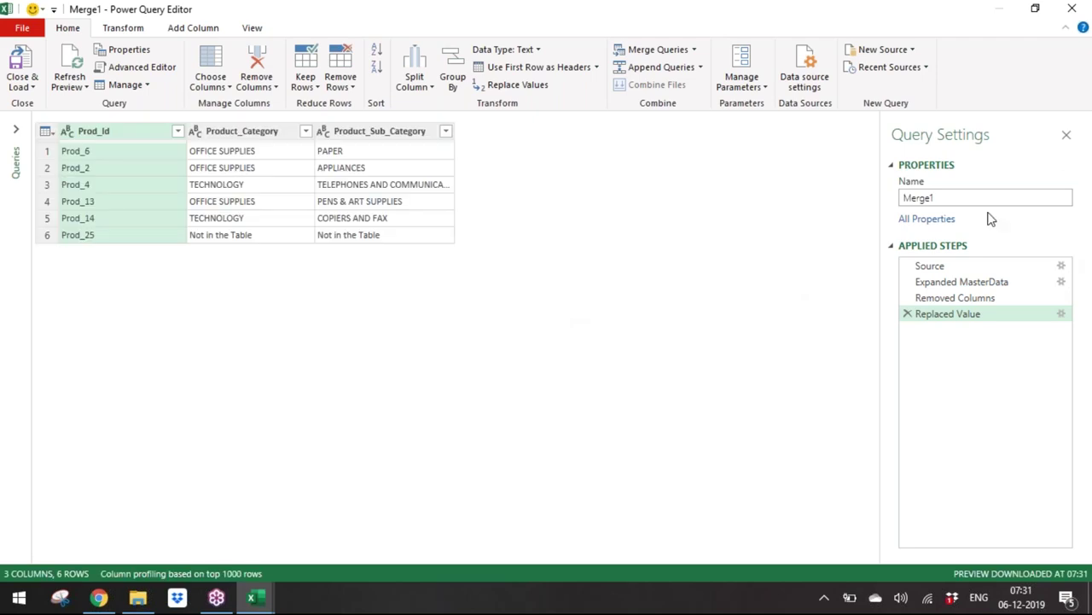
Step: Rename the Merge1 query to LeftOuterJoin
{"action": "left_click", "coordinate": [984, 198]}
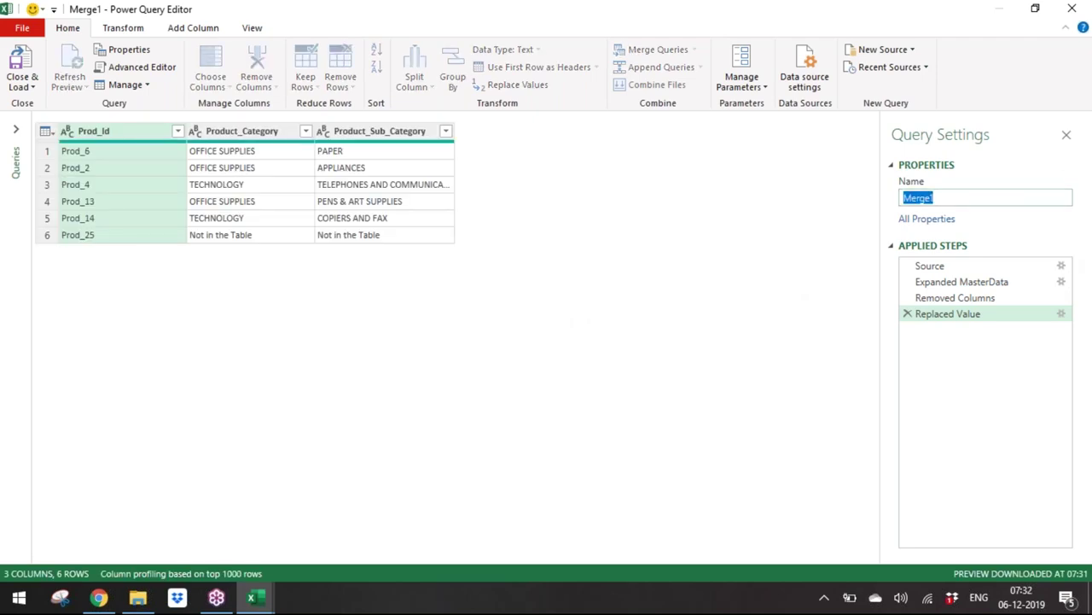
{"action": "type", "text": "LeftOuterJoin"}
{"action": "key", "text": "Return"}
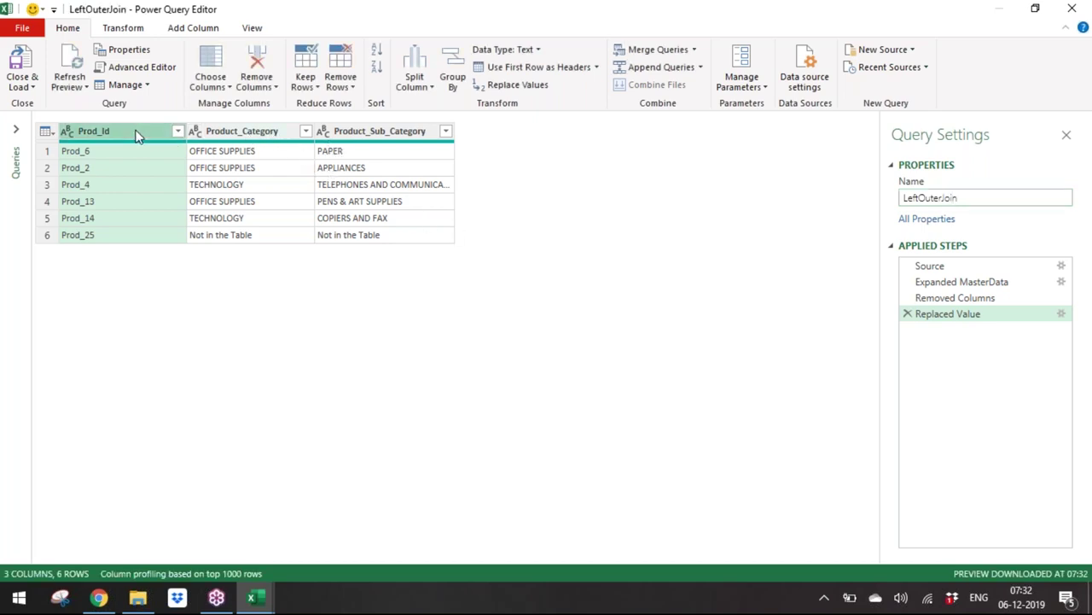
Step: Sort the rows by Prod_Id in descending order
{"action": "left_click", "coordinate": [244, 149]}
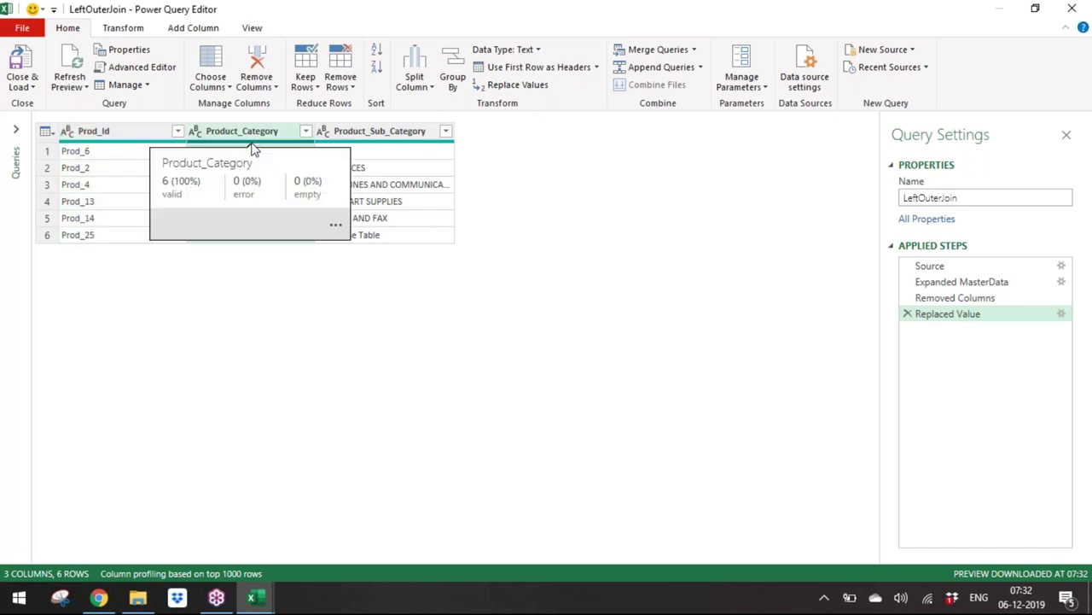
{"action": "left_click", "coordinate": [128, 137]}
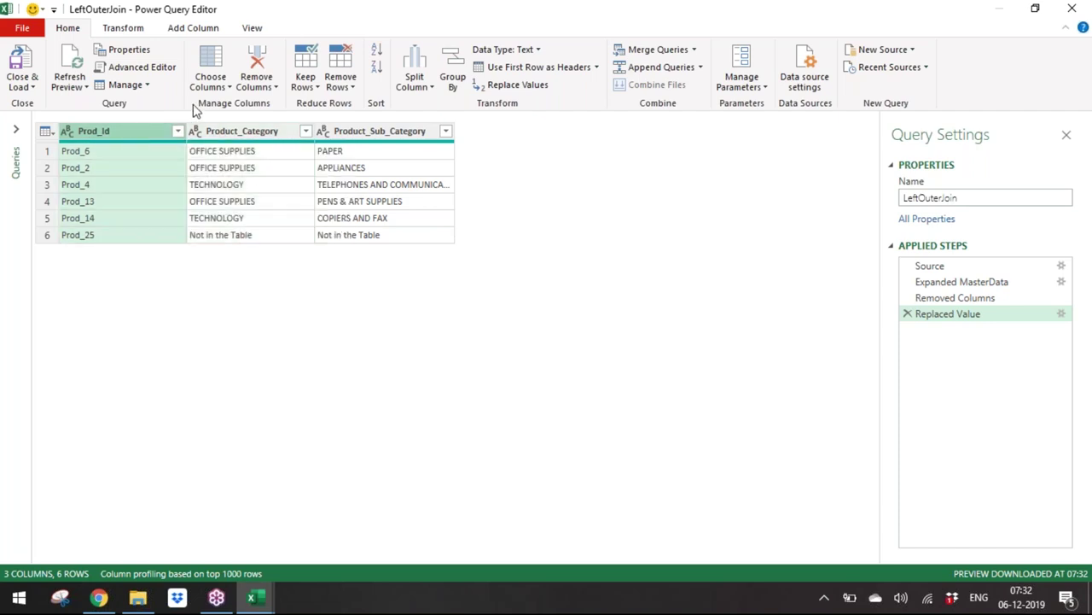
{"action": "left_click", "coordinate": [378, 53]}
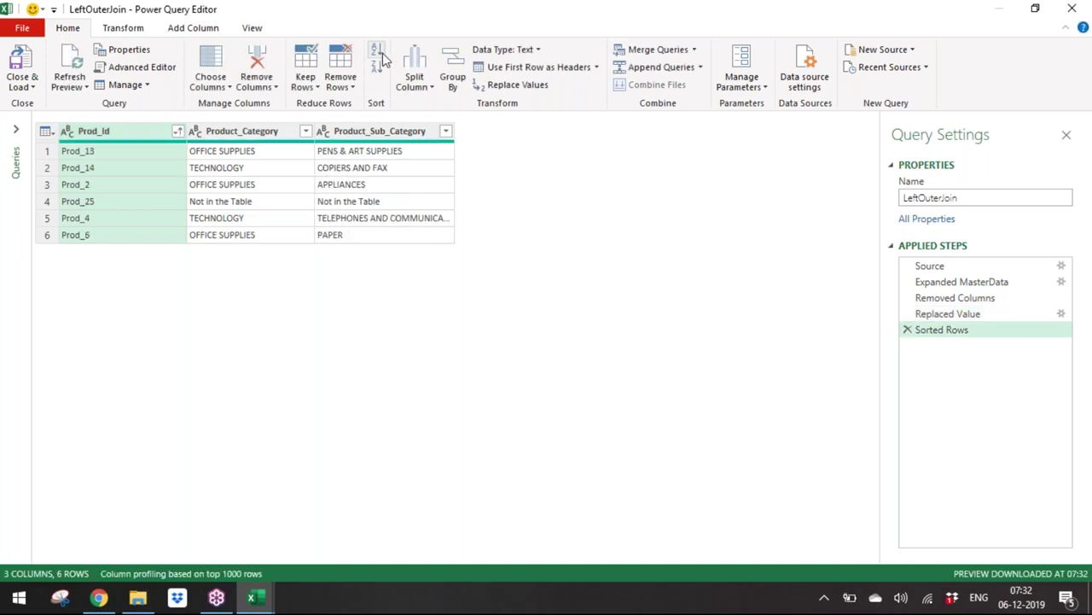
{"action": "left_click", "coordinate": [376, 68]}
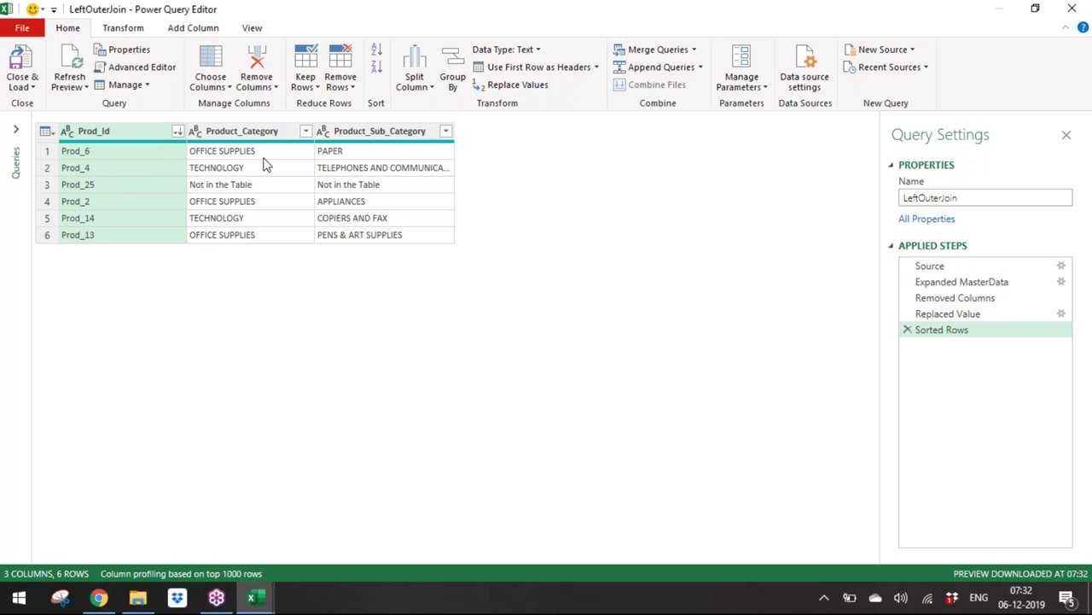
Step: Apply Capitalize Each Word to Product_Category and Product_Sub_Category
{"action": "left_click", "coordinate": [254, 131]}
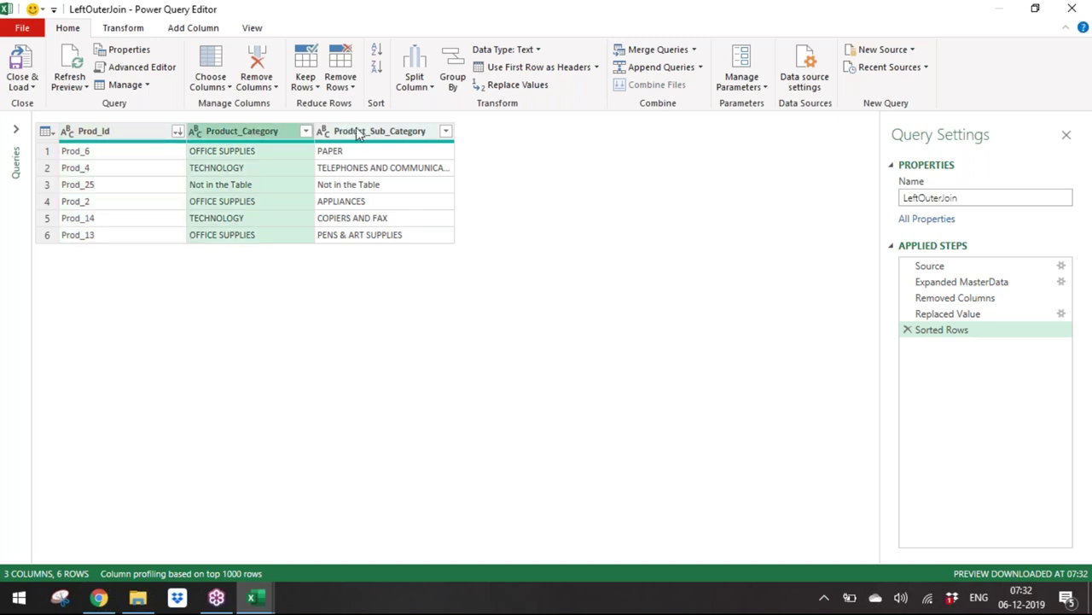
{"action": "left_click", "coordinate": [356, 130], "text": "ctrl"}
{"action": "right_click", "coordinate": [401, 135]}
{"action": "mouse_move", "coordinate": [461, 318]}
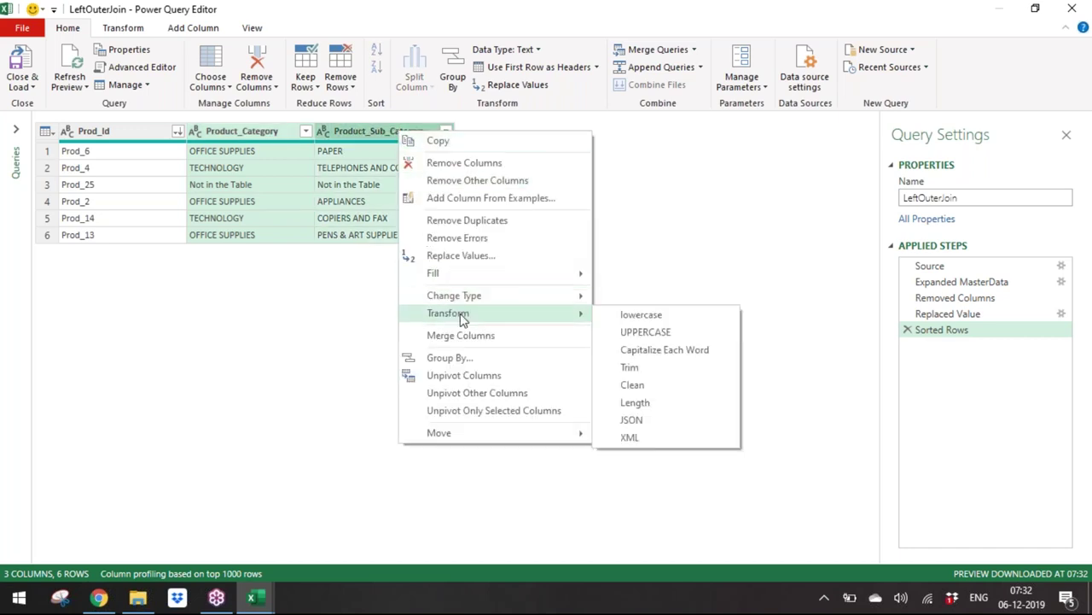
{"action": "left_click", "coordinate": [689, 352]}
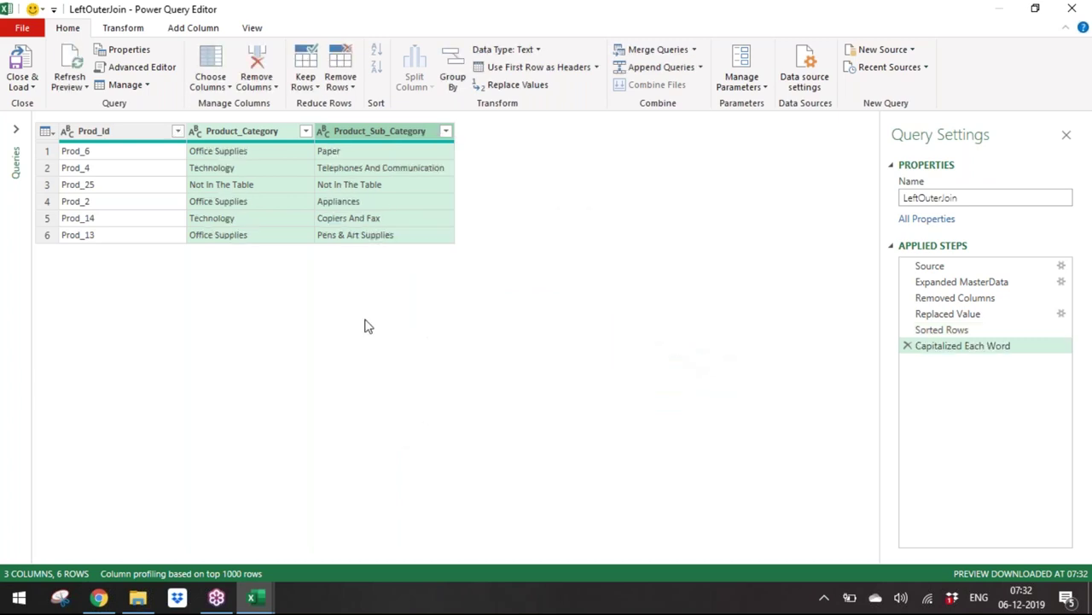
Step: Close & Load the LeftOuterJoin query back to the worksheet
{"action": "left_click", "coordinate": [134, 137]}
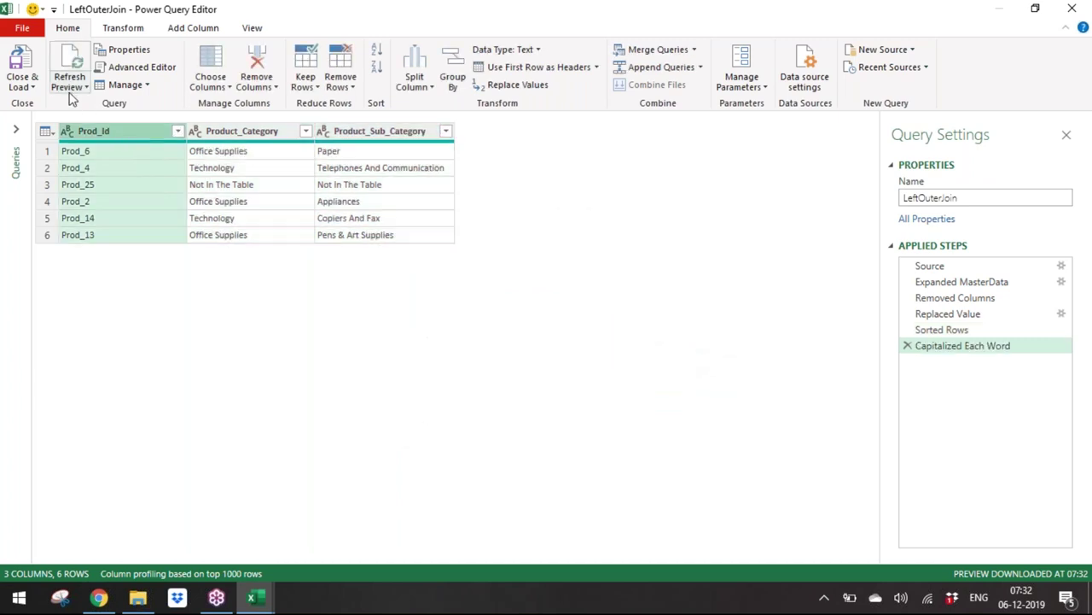
{"action": "left_click", "coordinate": [33, 87]}
{"action": "left_click", "coordinate": [54, 106]}
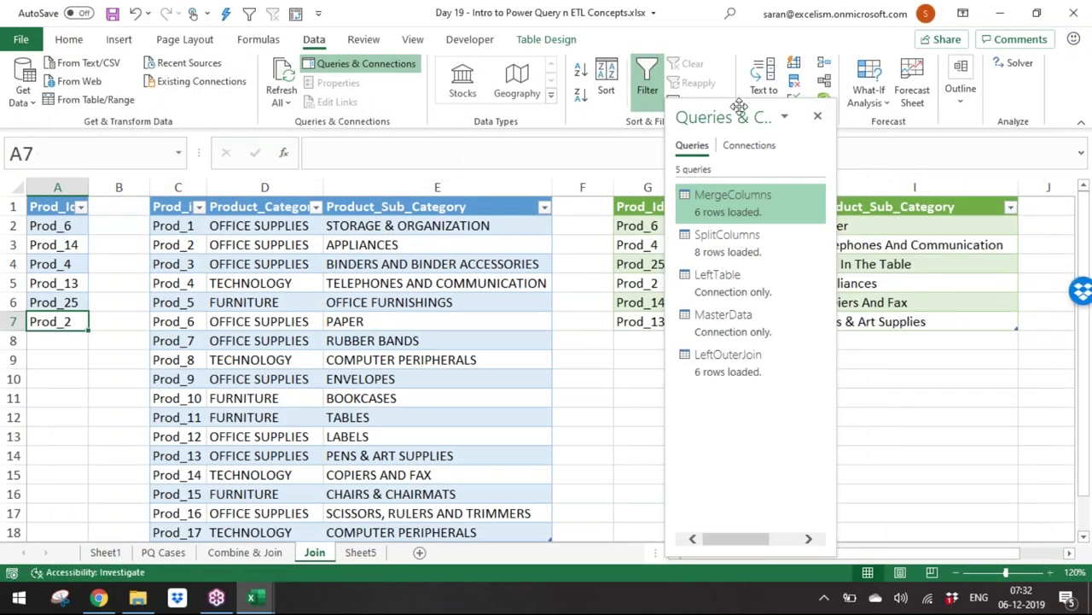
Step: Enter Prod_10 in A8 and refresh all queries
{"action": "left_click_drag", "start_coordinate": [741, 111], "coordinate": [765, 478]}
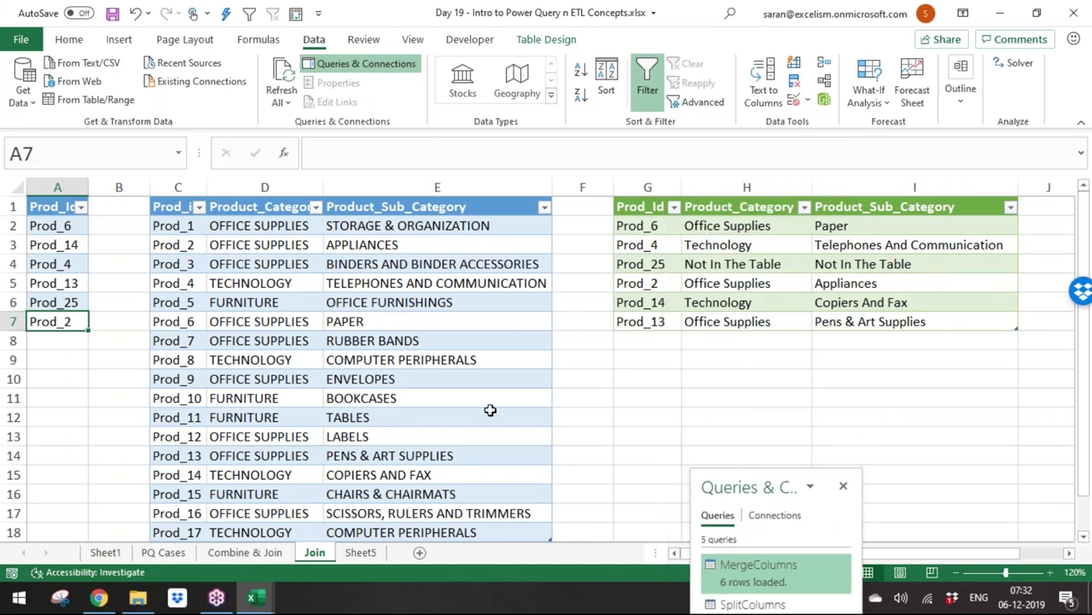
{"action": "left_click", "coordinate": [66, 345]}
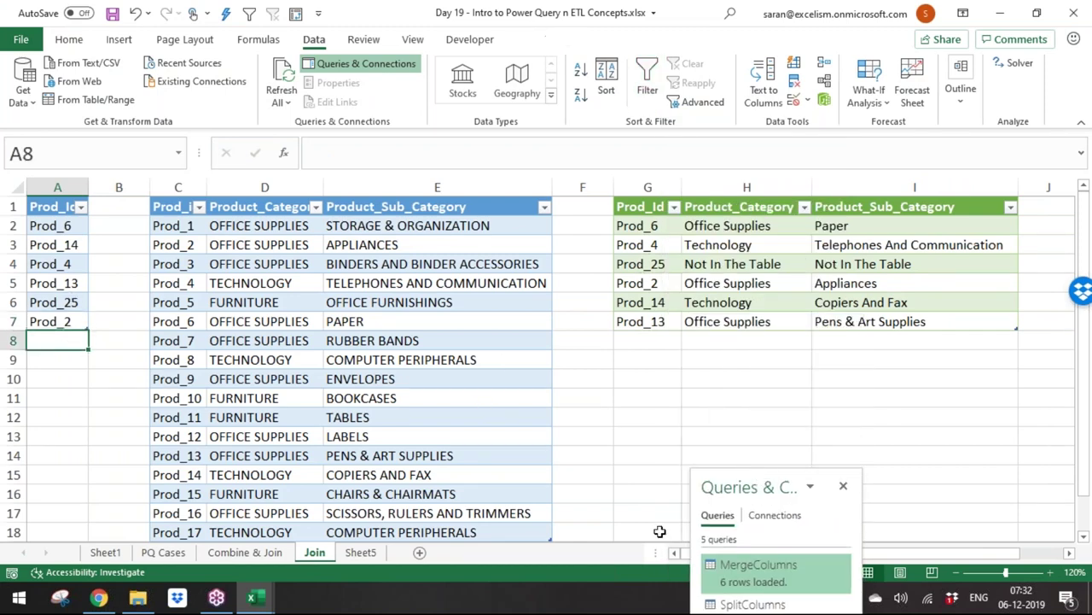
{"action": "type", "text": "Prod_10"}
{"action": "key", "text": "Return"}
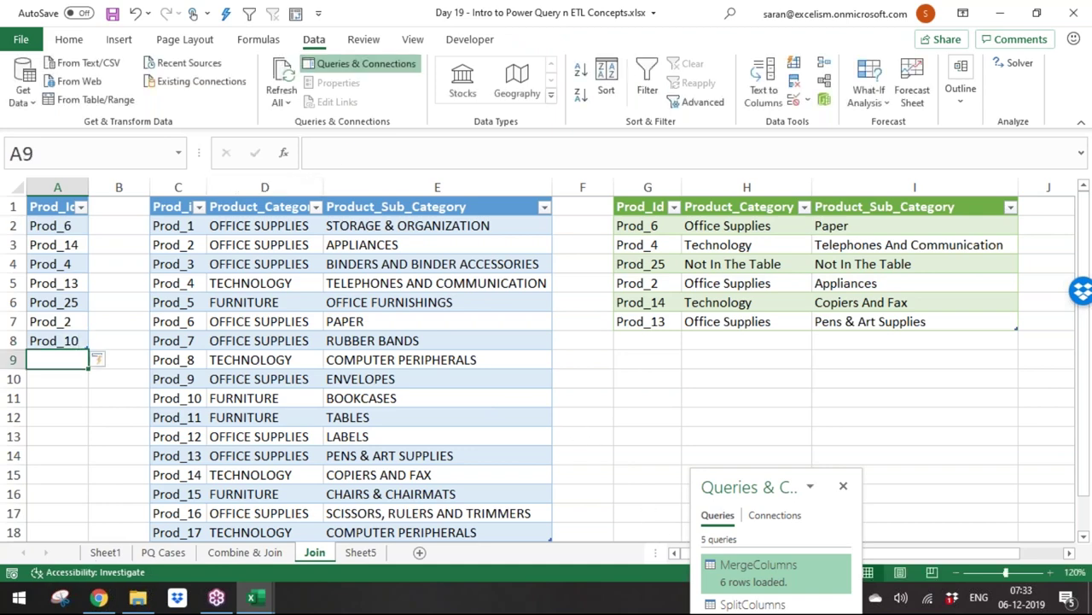
{"action": "left_click", "coordinate": [282, 72]}
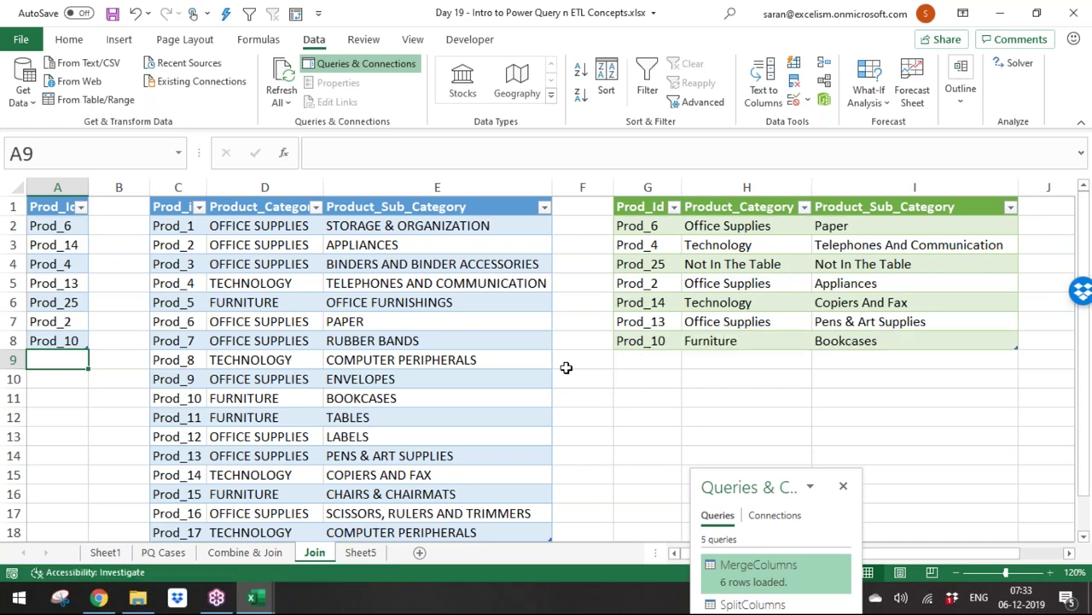
Step: Return to the workbook after checking another program and go to Sheet5
{"action": "left_click_drag", "start_coordinate": [769, 488], "coordinate": [731, 84]}
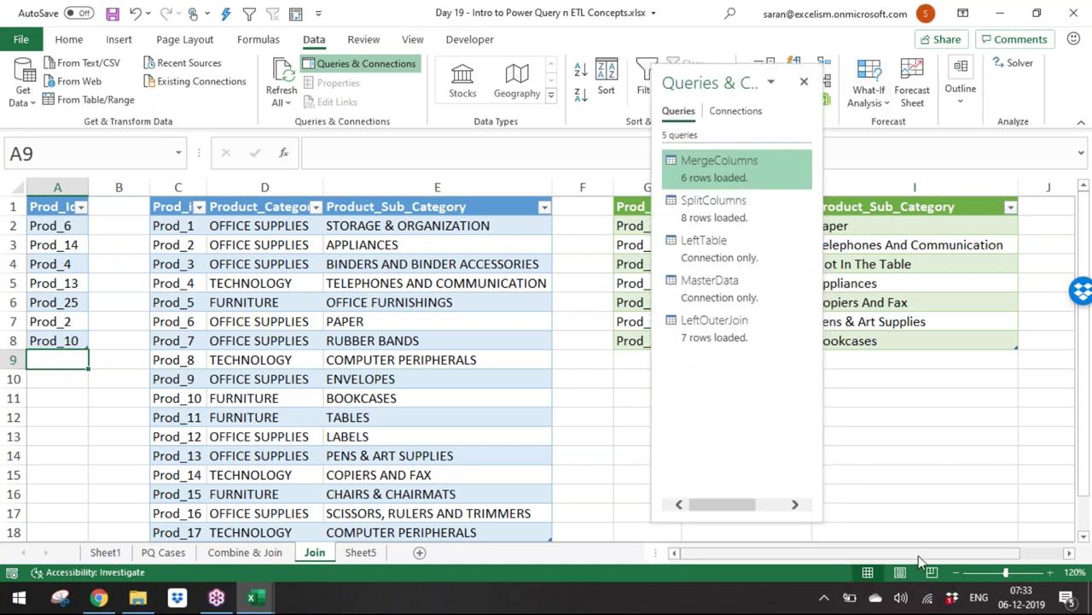
{"action": "left_click", "coordinate": [216, 597]}
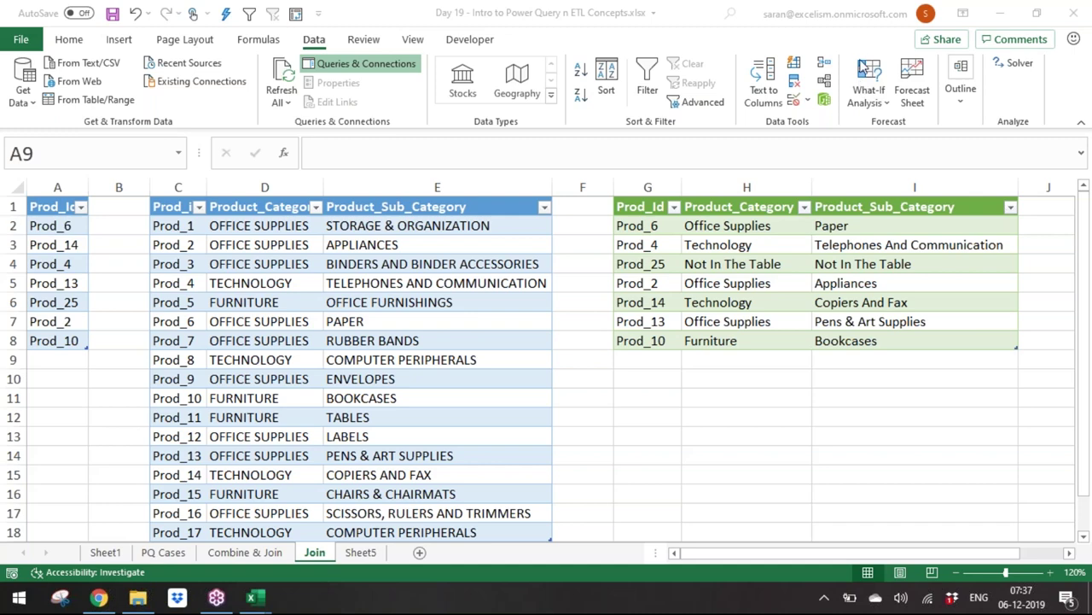
{"action": "left_click", "coordinate": [424, 341]}
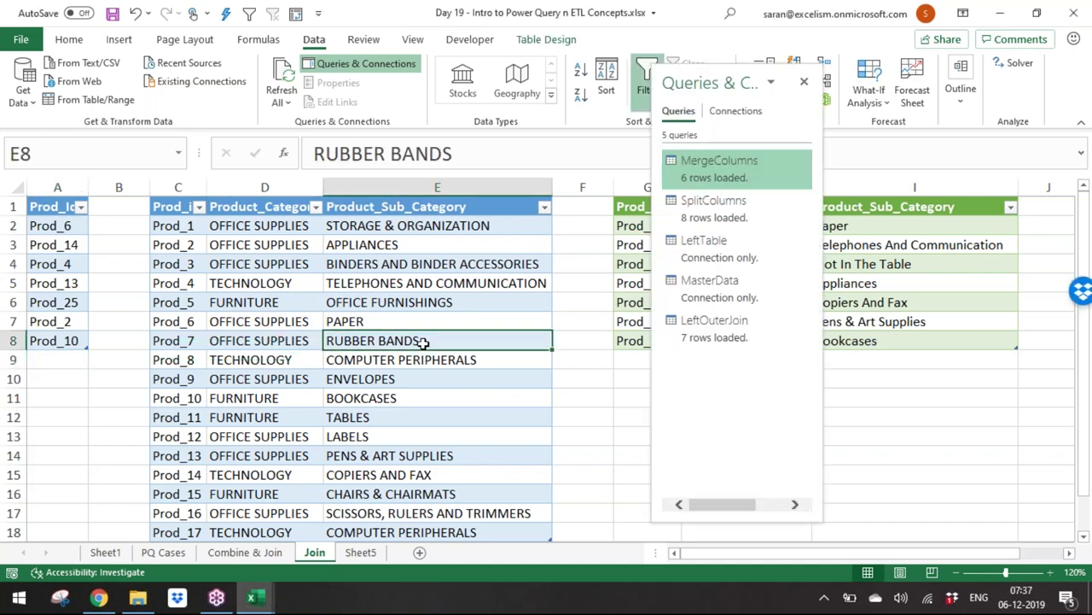
{"action": "left_click", "coordinate": [362, 552]}
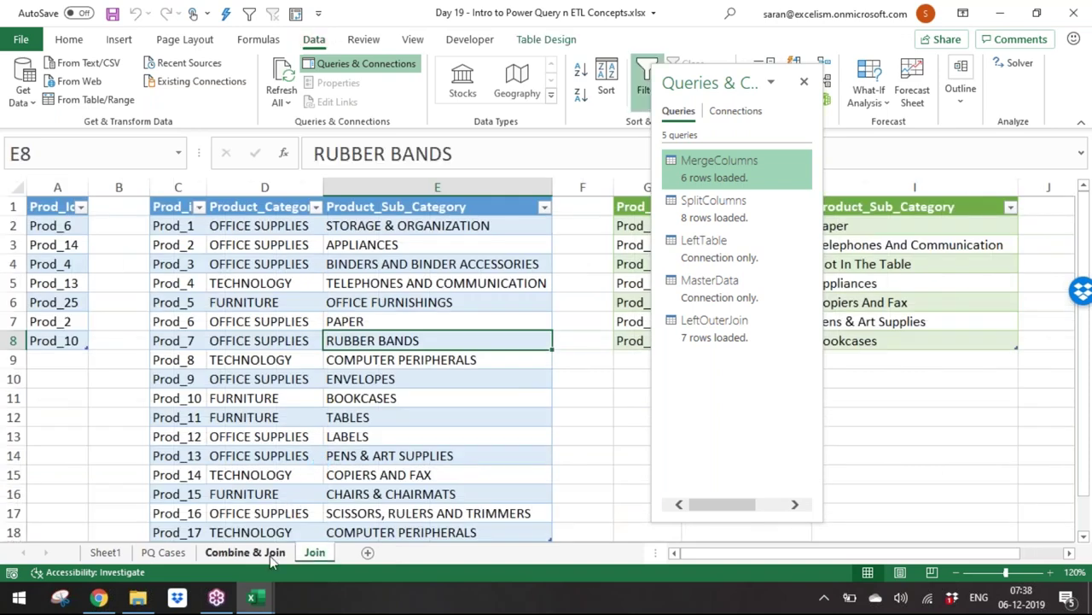
Step: Save the workbook on Combine & Join, review the B11:B16 join descriptions, and open Get Data
{"action": "left_click", "coordinate": [270, 555]}
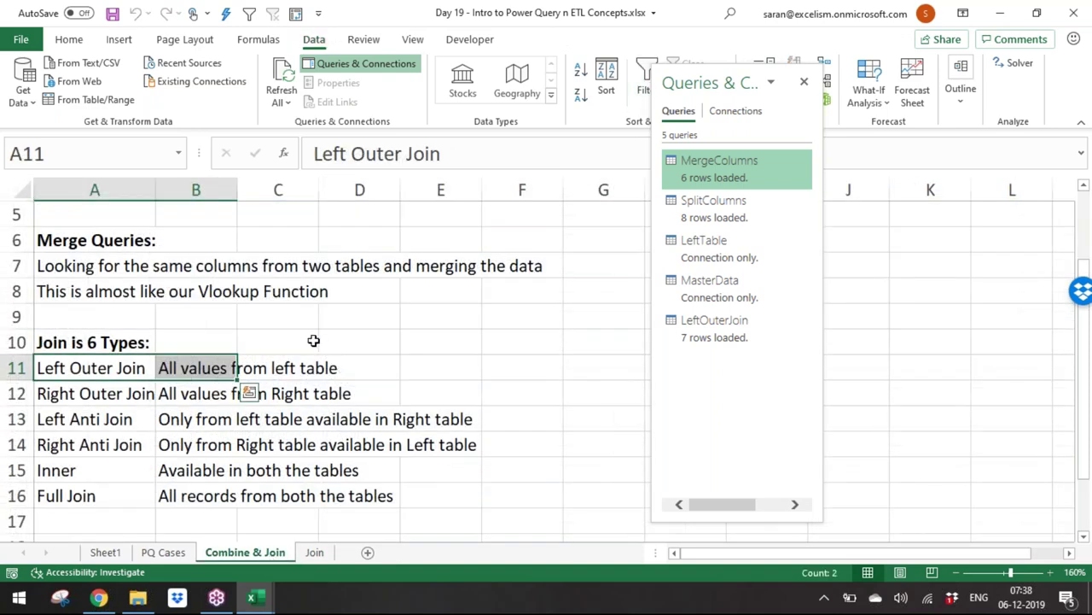
{"action": "key", "text": "Right"}
{"action": "key", "text": "ctrl+s"}
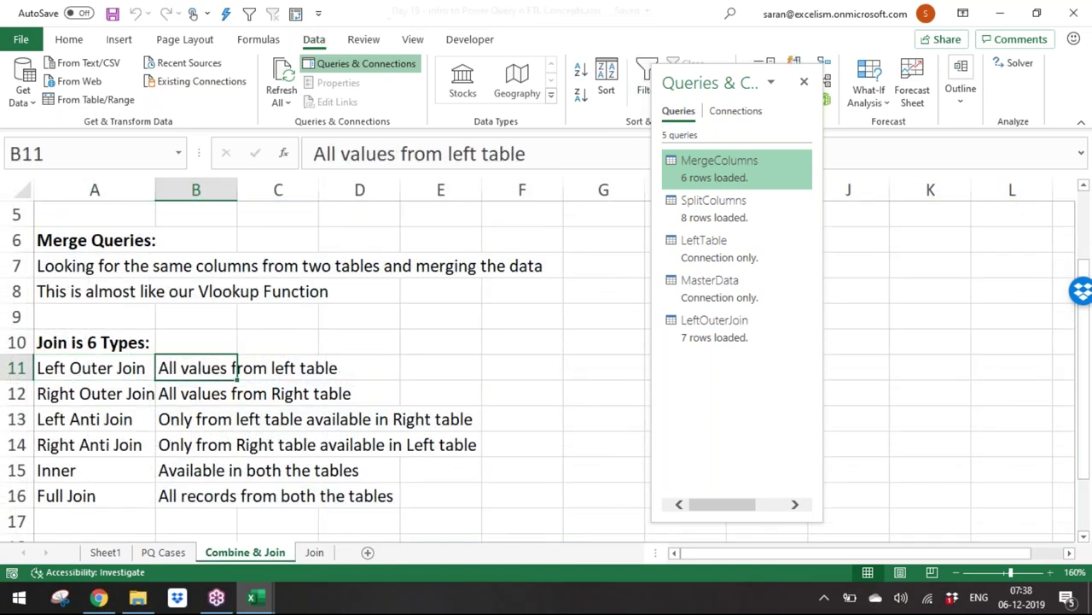
{"action": "left_click_drag", "start_coordinate": [233, 368], "coordinate": [233, 445]}
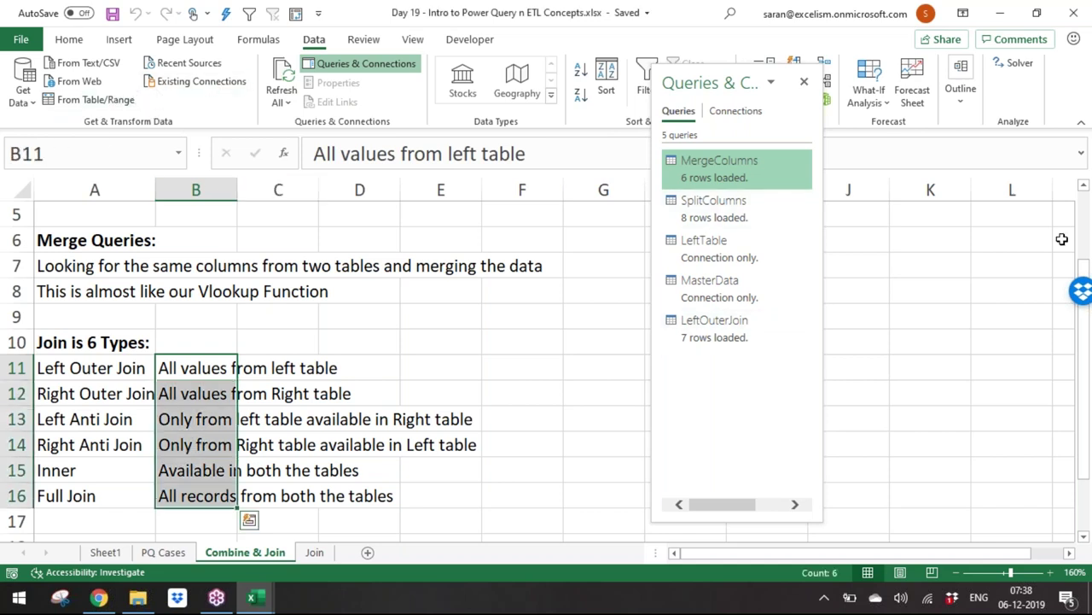
{"action": "left_click", "coordinate": [386, 447]}
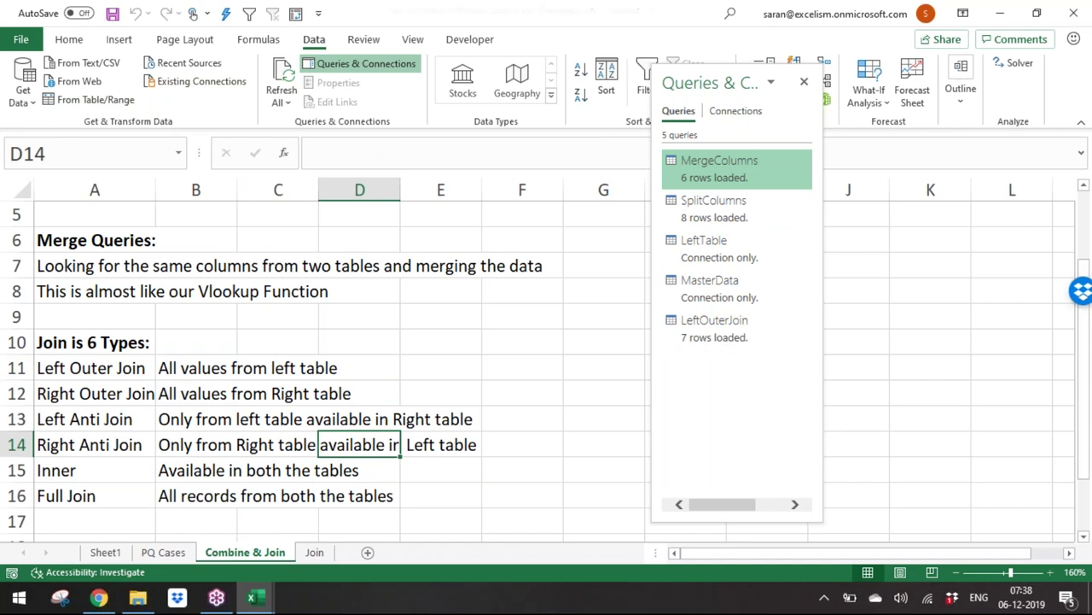
{"action": "left_click", "coordinate": [10, 97]}
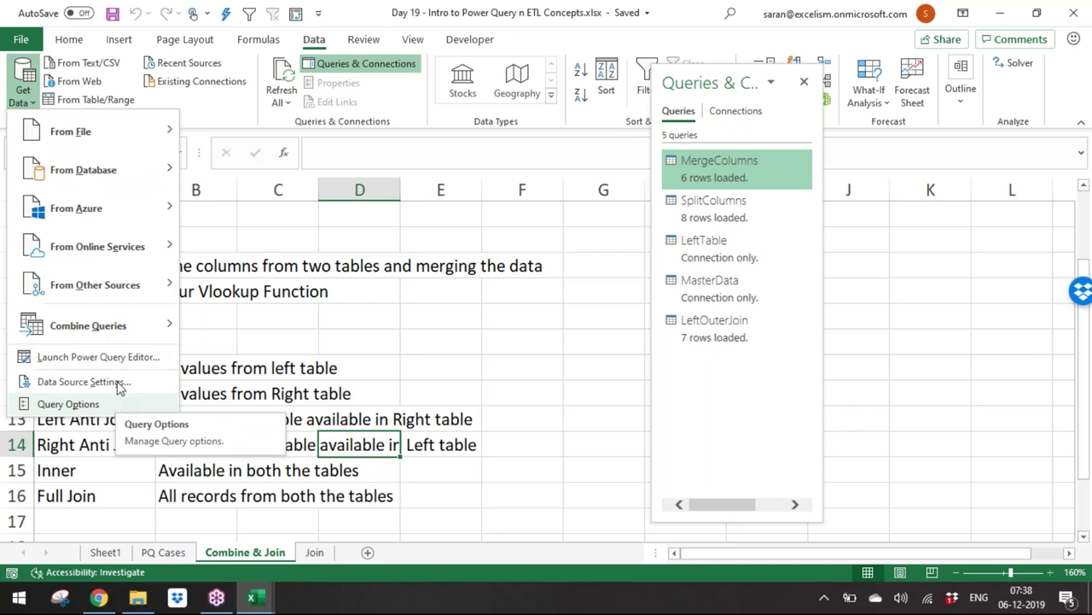
Step: Start a Combine Queries > Merge and expand its Join Kind dropdown
{"action": "mouse_move", "coordinate": [132, 330]}
{"action": "left_click", "coordinate": [248, 337]}
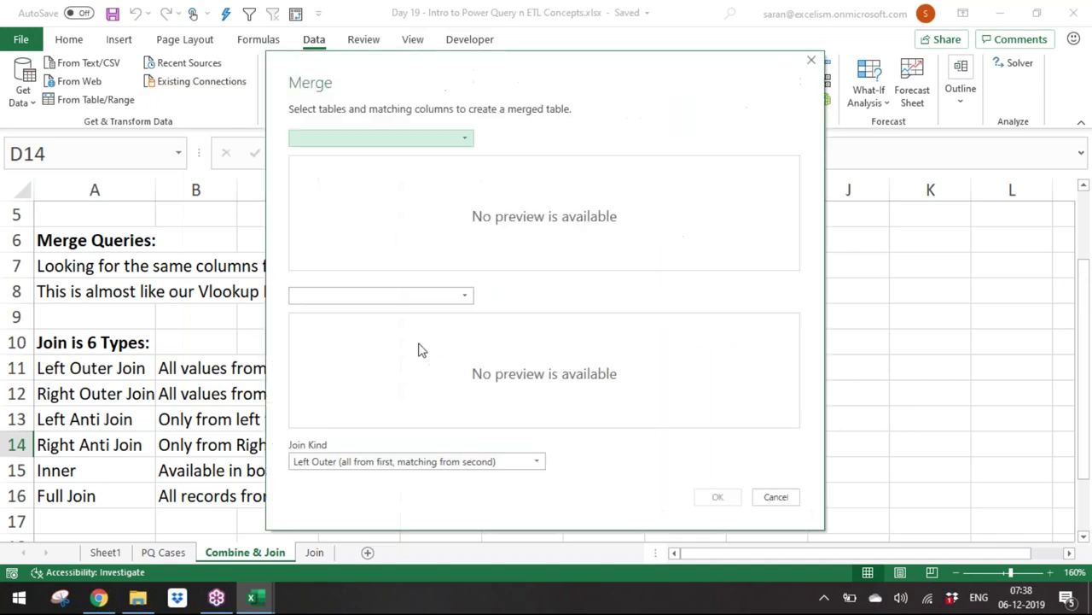
{"action": "left_click", "coordinate": [504, 465]}
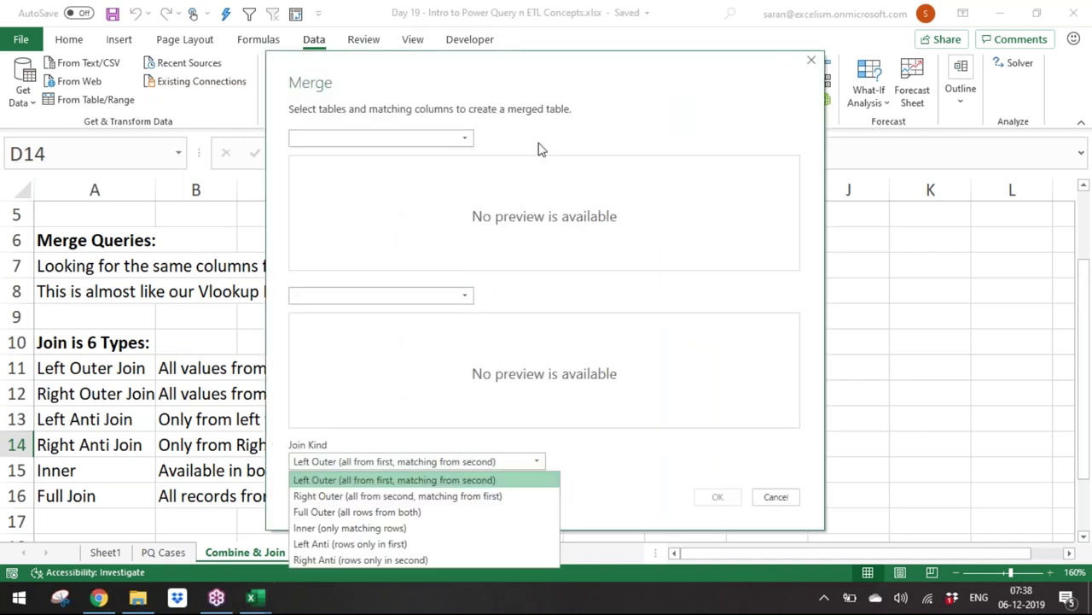
Step: Snip the six-item Join Kind list with Snipping Tool, then cancel the Merge dialog
{"action": "left_click", "coordinate": [66, 601]}
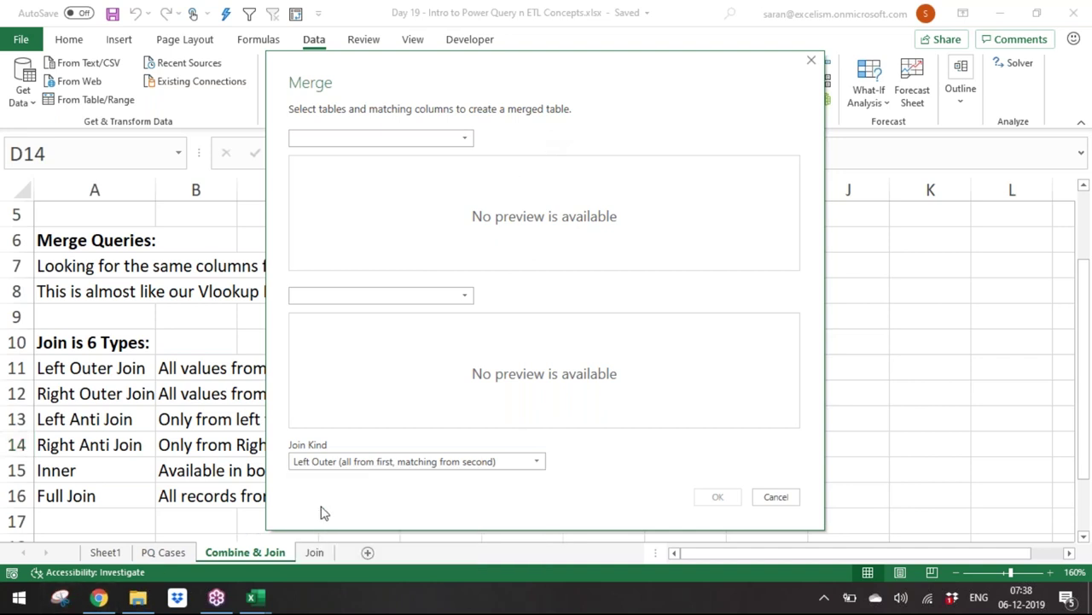
{"action": "left_click", "coordinate": [397, 464]}
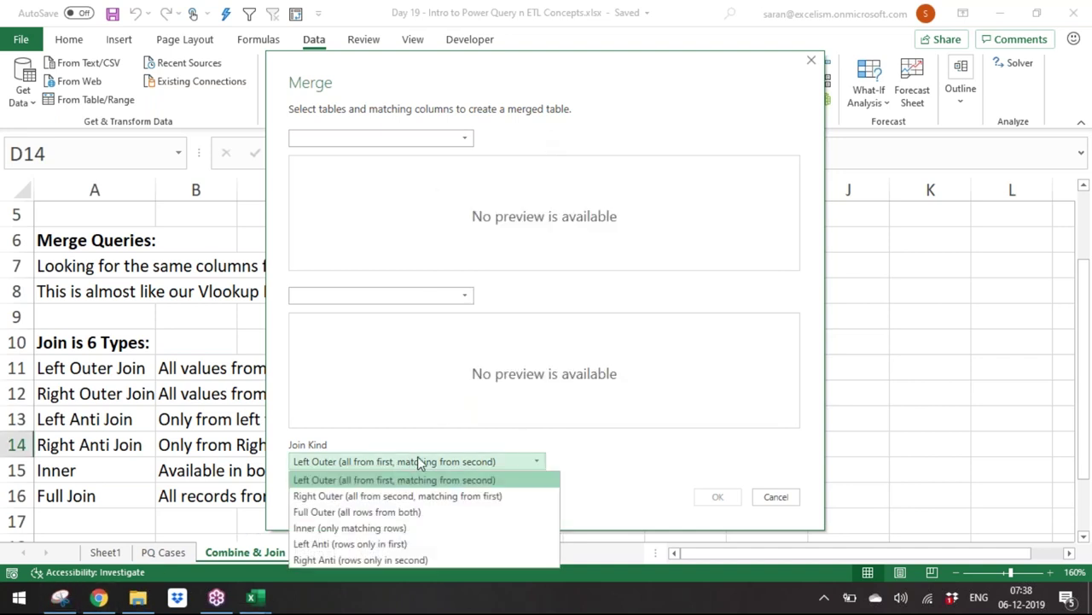
{"action": "key", "text": "alt+Tab"}
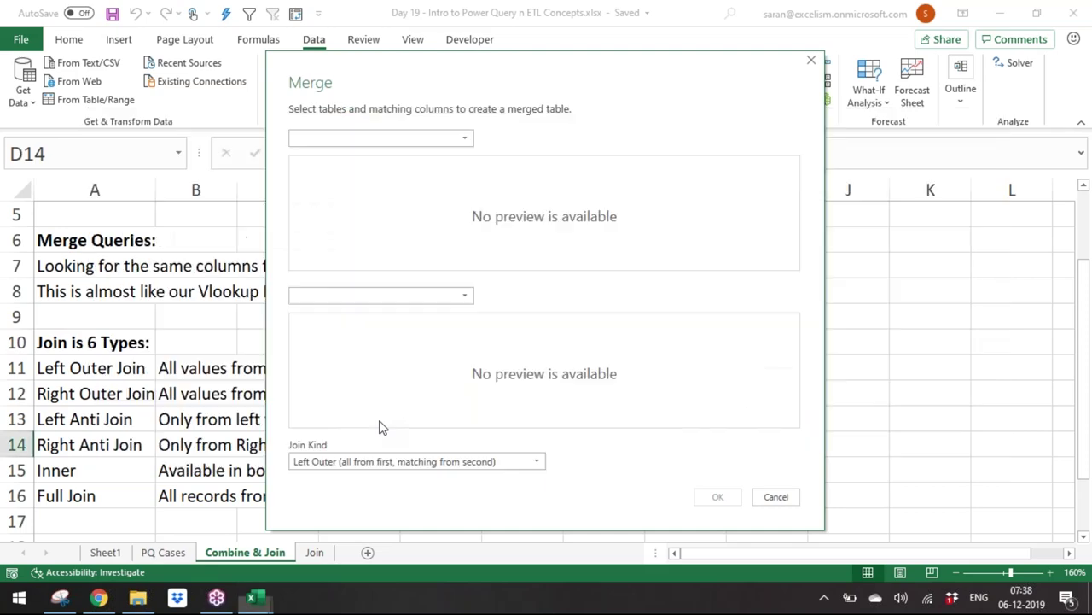
{"action": "key", "text": "alt+Tab"}
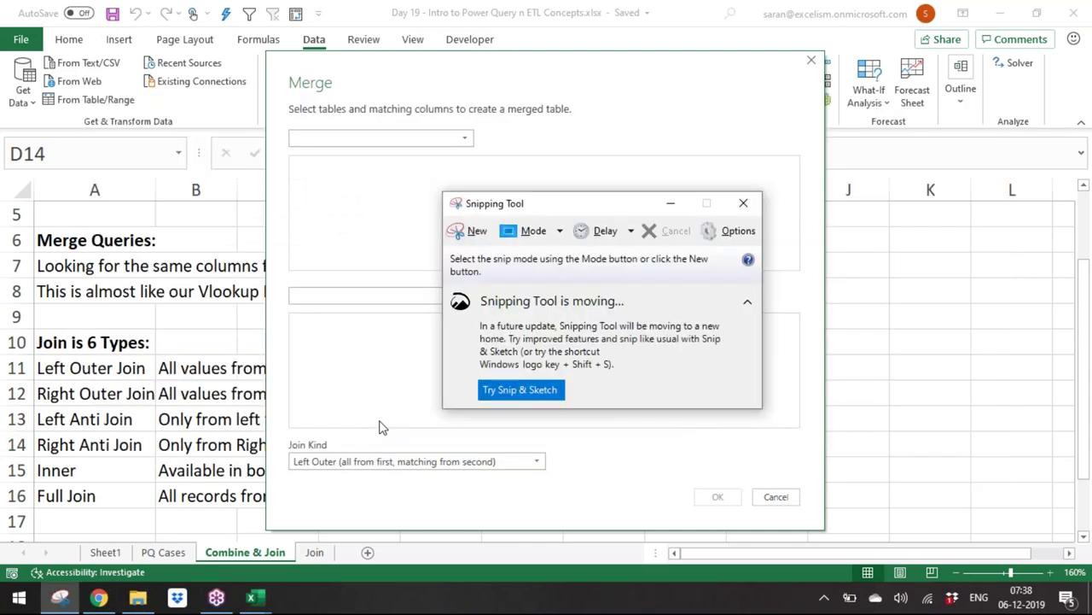
{"action": "left_click", "coordinate": [393, 462]}
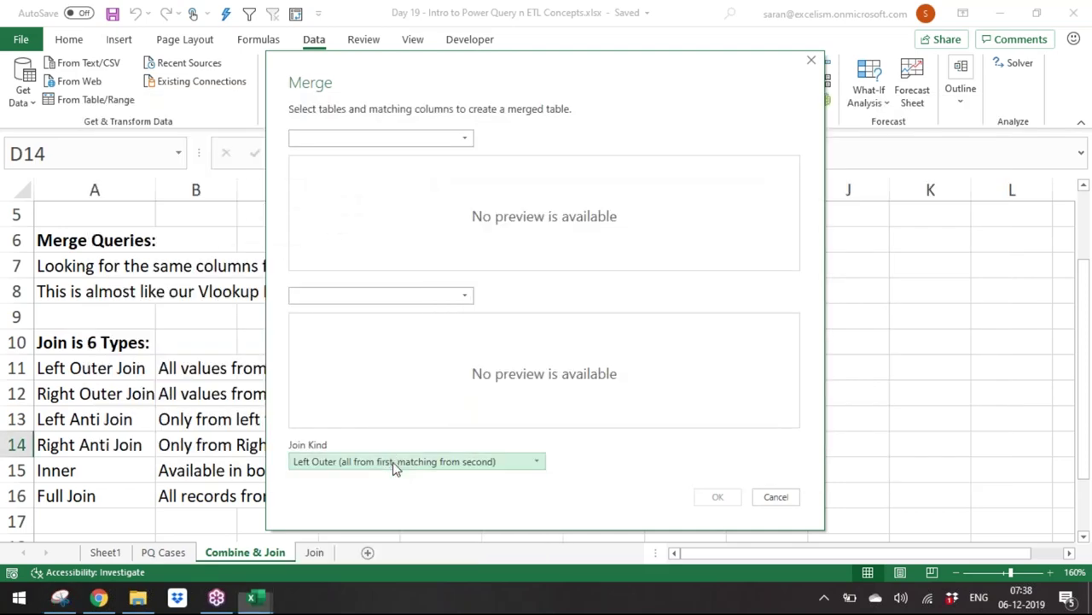
{"action": "left_click", "coordinate": [392, 462]}
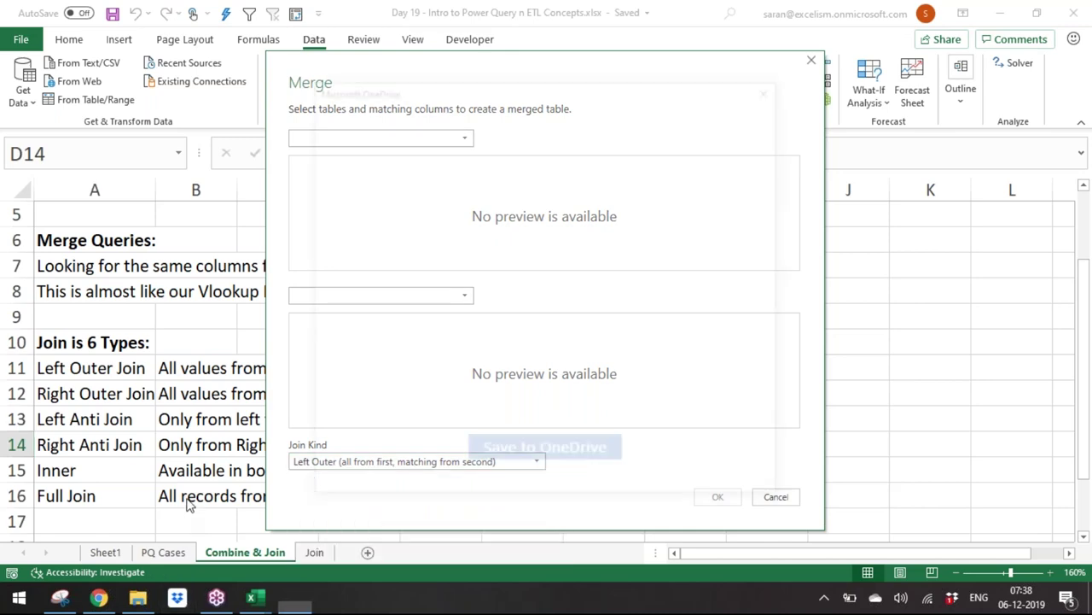
{"action": "left_click", "coordinate": [772, 497]}
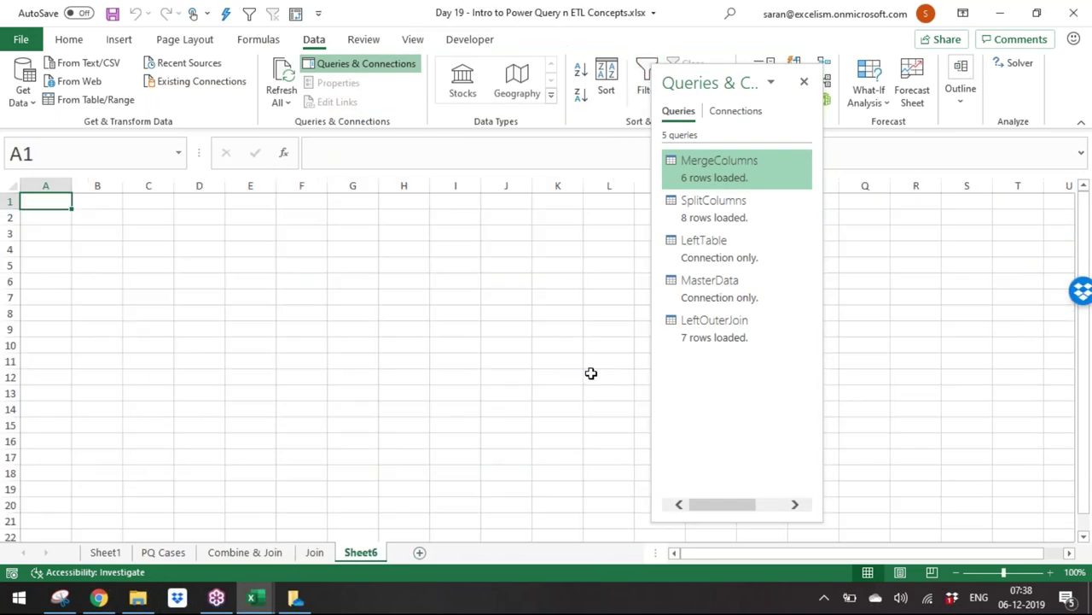
Step: Paste the join-kinds snip, close Queries & Connections, and select A11:C17 on Combine & Join
{"action": "key", "text": "ctrl+v"}
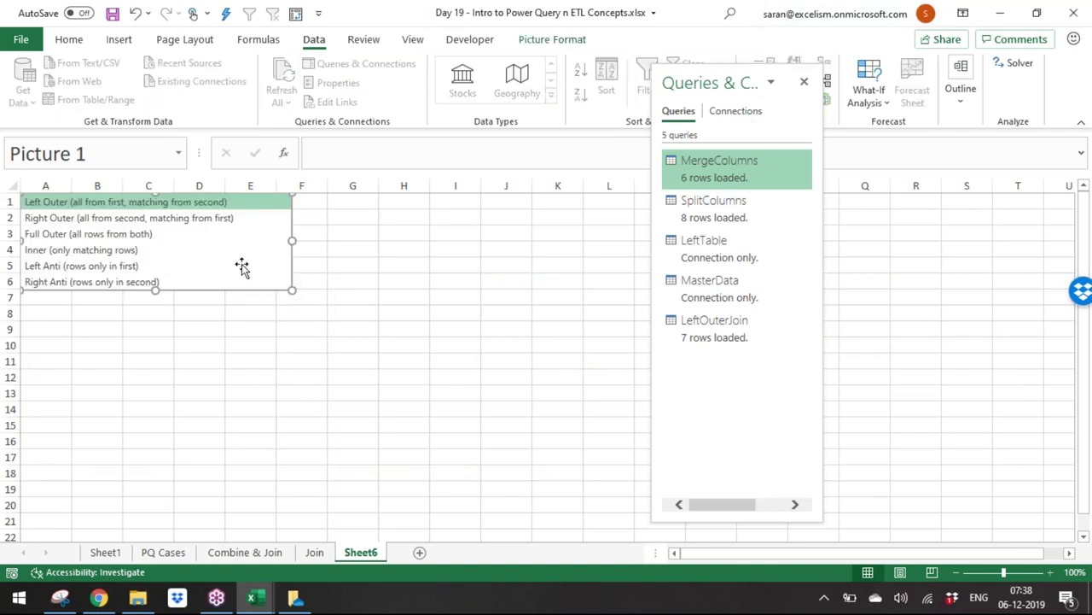
{"action": "left_click", "coordinate": [804, 83]}
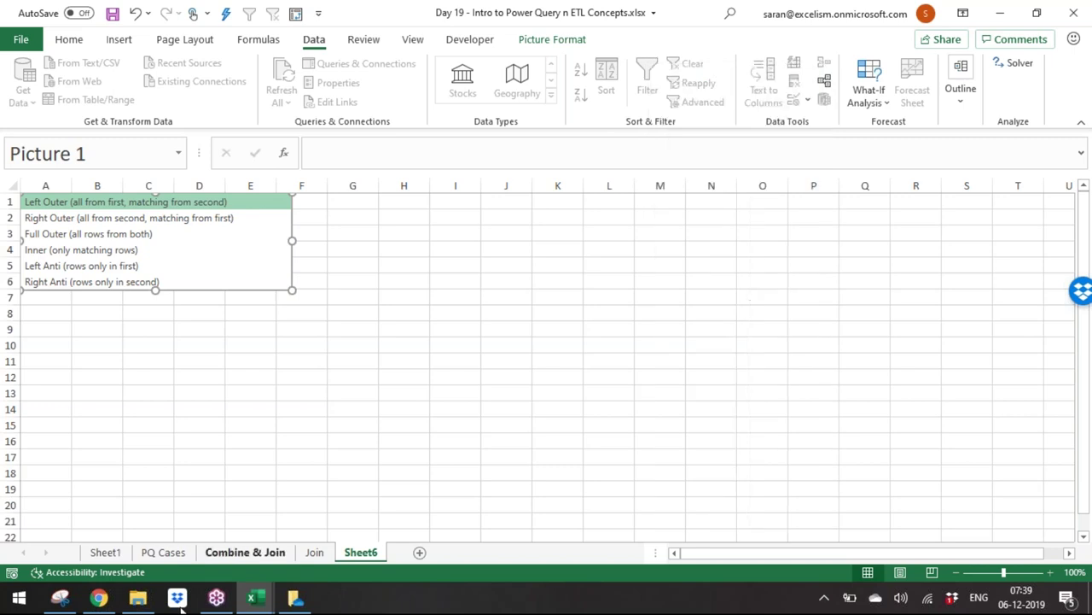
{"action": "left_click", "coordinate": [243, 552]}
{"action": "left_click_drag", "start_coordinate": [89, 369], "coordinate": [272, 515]}
{"action": "key", "text": "BackSpace"}
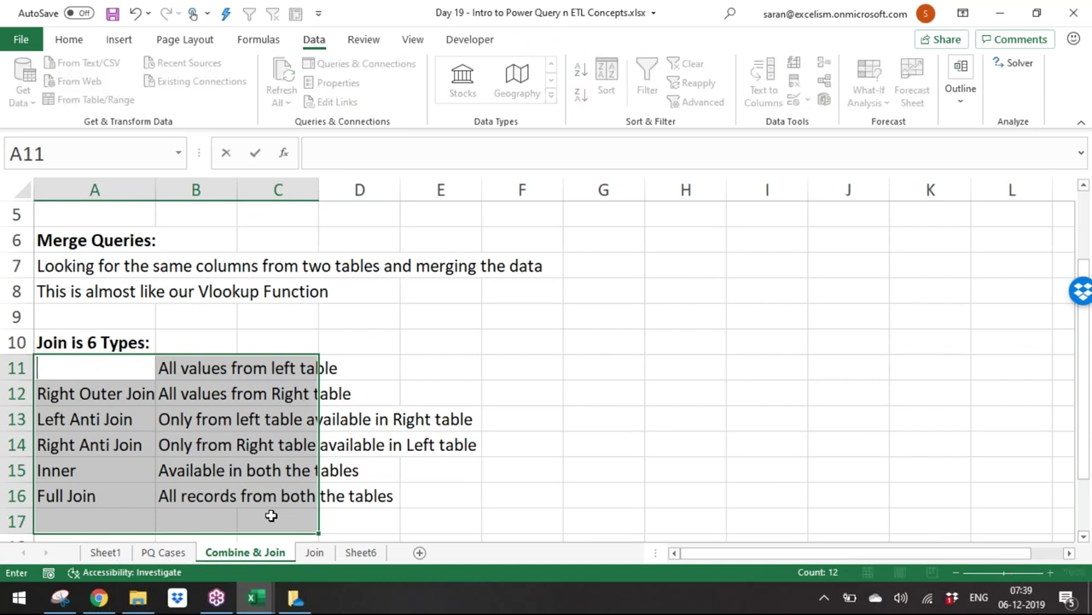
{"action": "key", "text": "Escape"}
Step: Paste the join-kinds picture over rows 11–16, save, and begin deleting Sheet6
{"action": "key", "text": "ctrl+v"}
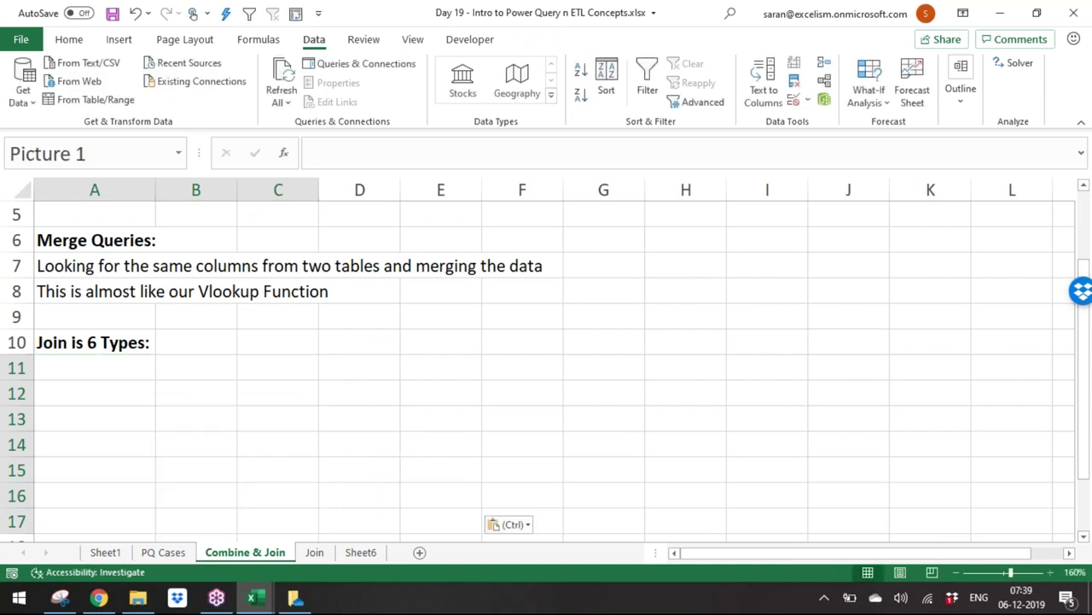
{"action": "left_click_drag", "start_coordinate": [466, 507], "coordinate": [373, 510]}
{"action": "left_click", "coordinate": [674, 433]}
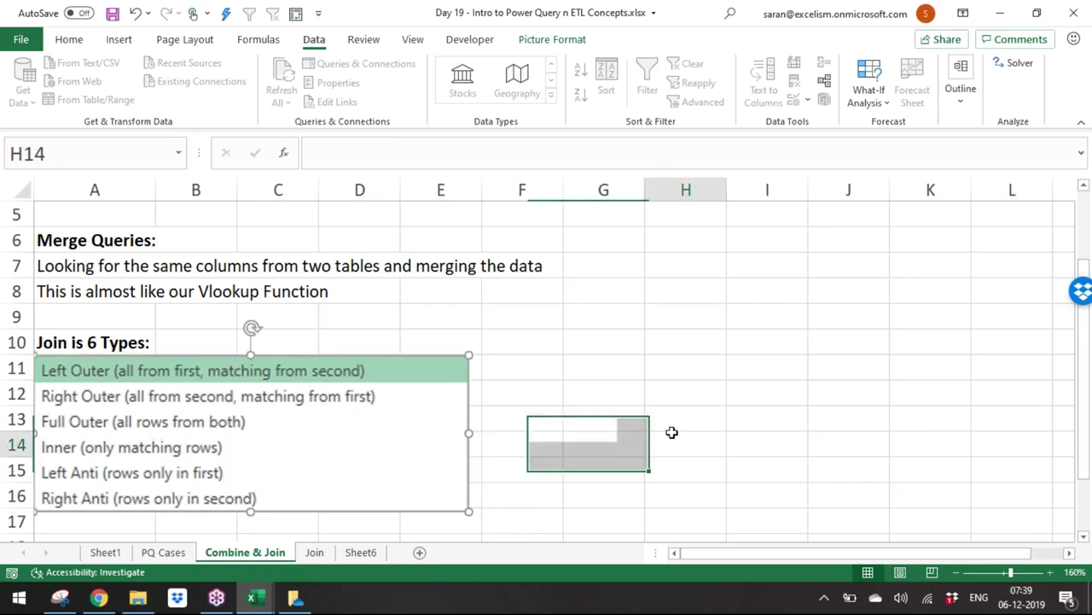
{"action": "key", "text": "ctrl+s"}
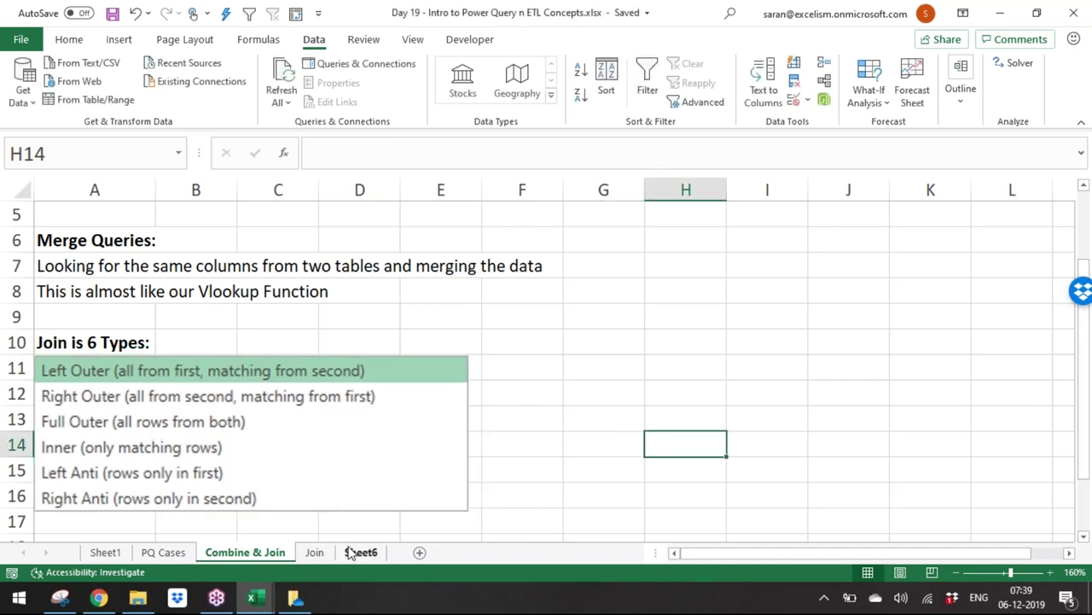
{"action": "left_click", "coordinate": [351, 552]}
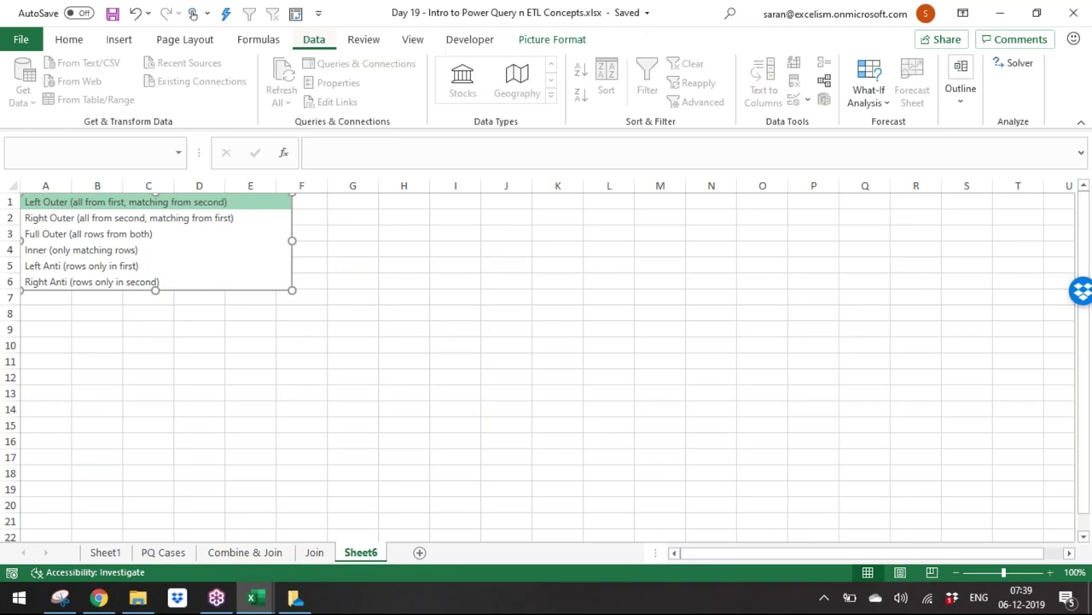
{"action": "key", "text": "alt+h"}
Step: Delete the leftover Sheet6
{"action": "key", "text": "d"}
{"action": "key", "text": "s"}
{"action": "key", "text": "Escape"}
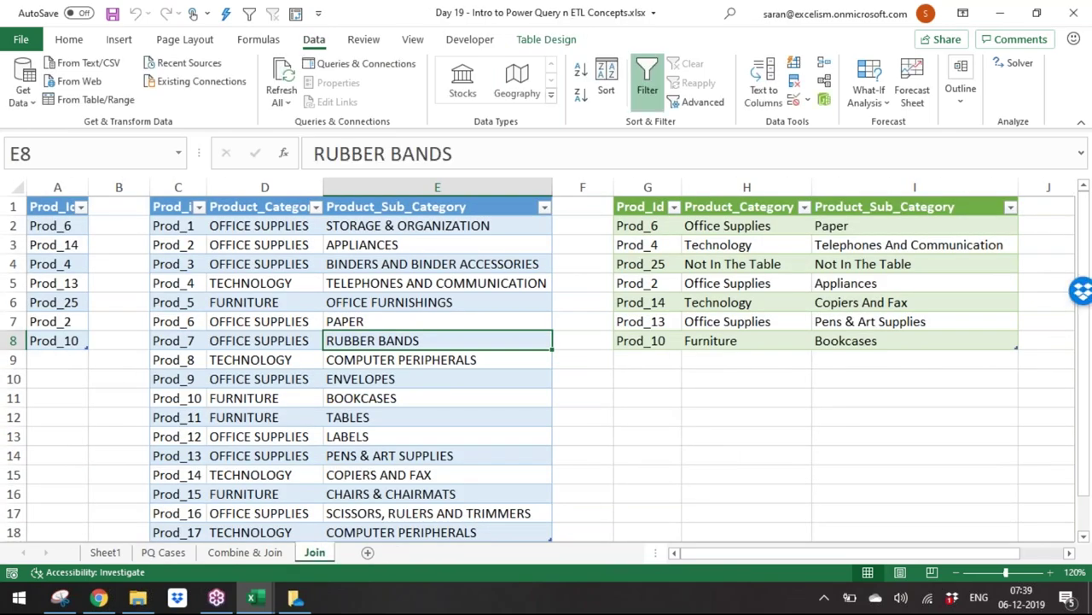
Step: Close the Day 13 - Lookup Functions workbook without saving
{"action": "key", "text": "alt+Tab"}
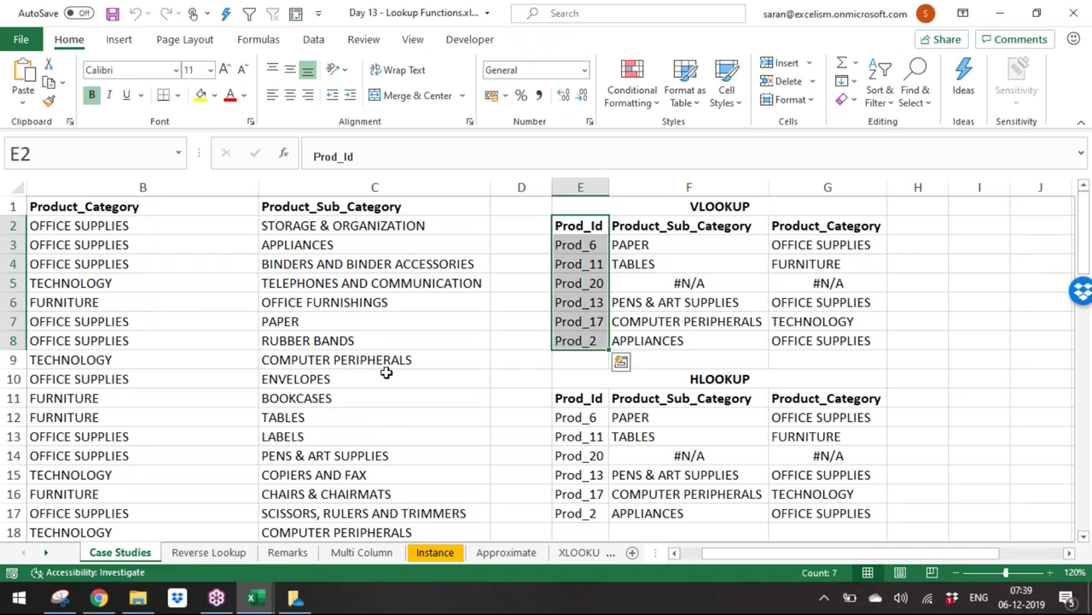
{"action": "key", "text": "ctrl+w"}
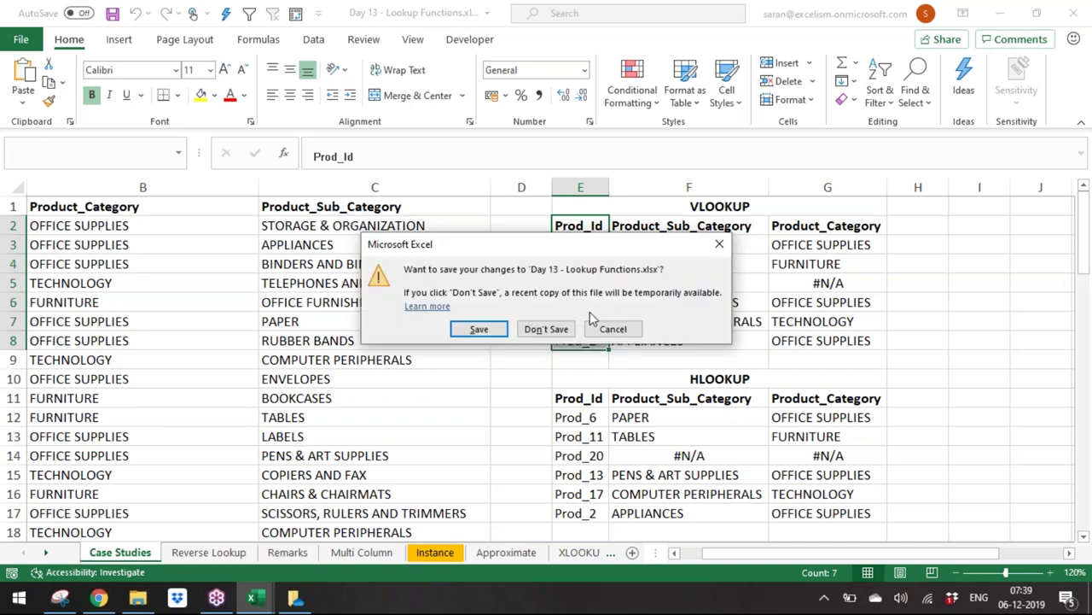
{"action": "left_click", "coordinate": [547, 328]}
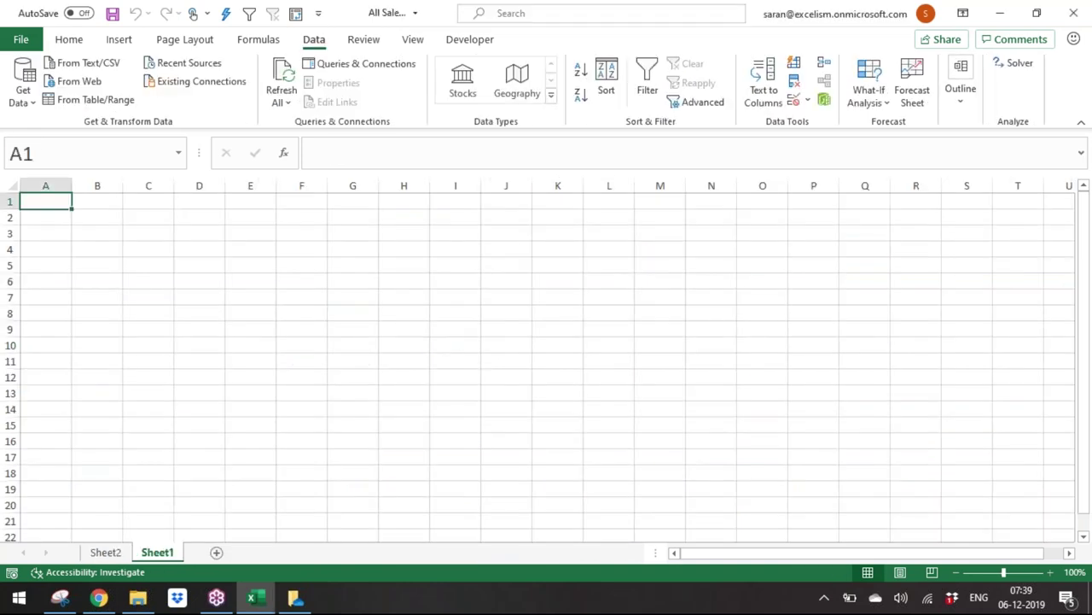
Step: Save and close the All Sales workbook
{"action": "key", "text": "ctrl+s"}
{"action": "key", "text": "ctrl+w"}
{"action": "key", "text": "alt+Tab"}
{"action": "key", "text": "alt+Tab"}
{"action": "key", "text": "alt+shift+Tab"}
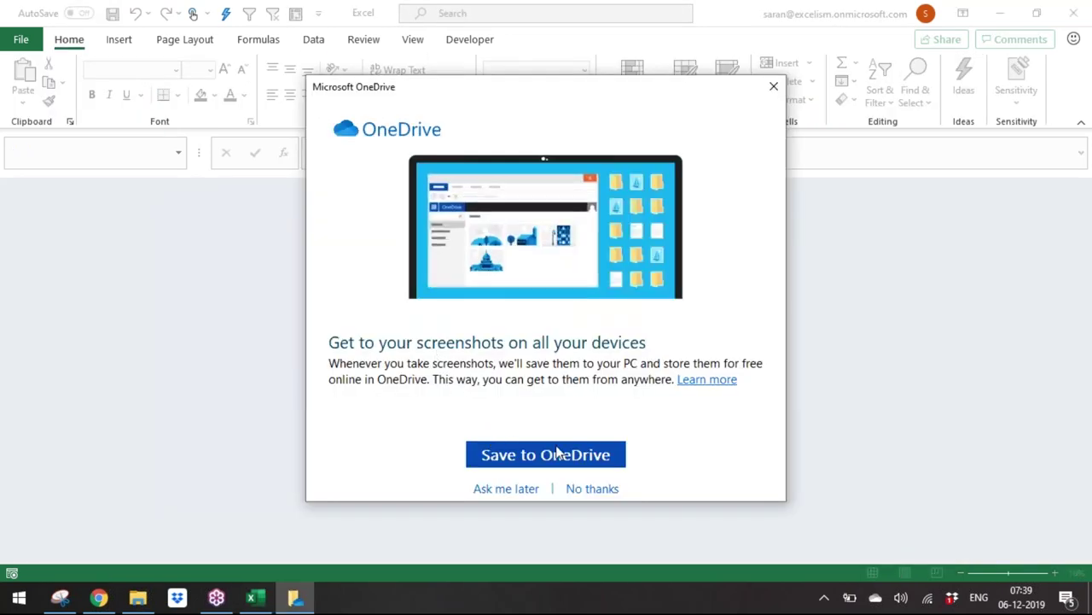
Step: Dismiss the OneDrive screenshot prompt and close the Snipping Tool window
{"action": "left_click", "coordinate": [769, 91]}
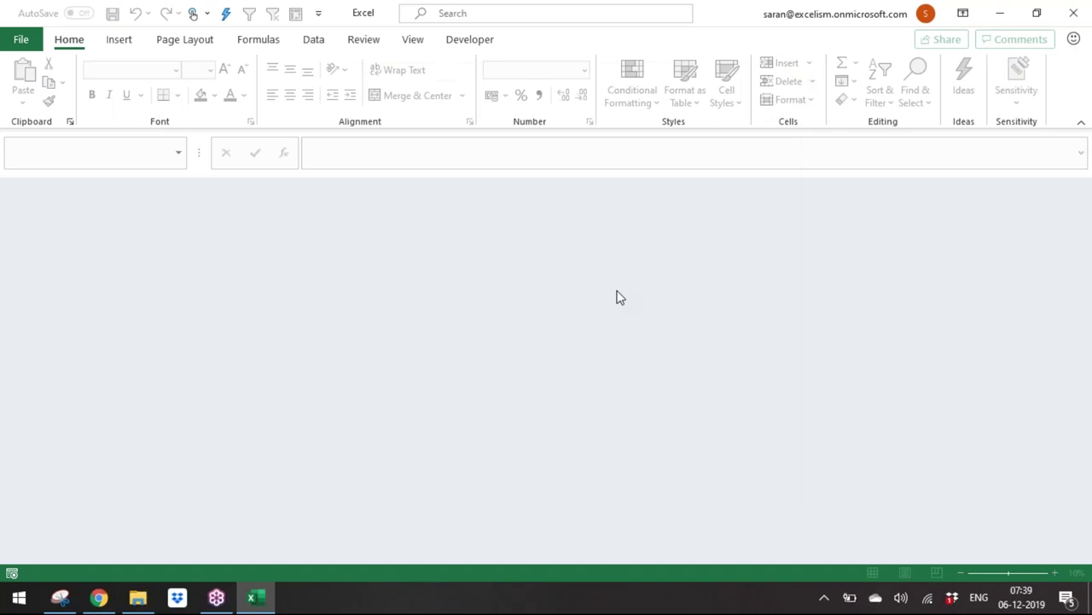
{"action": "key", "text": "alt+Tab"}
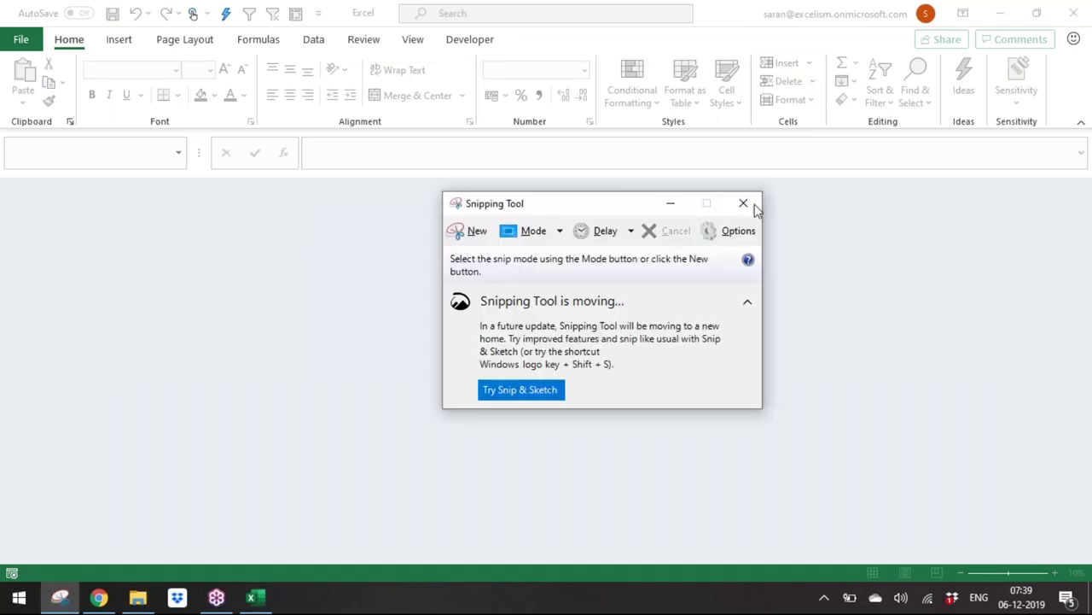
{"action": "key", "text": "alt+Tab"}
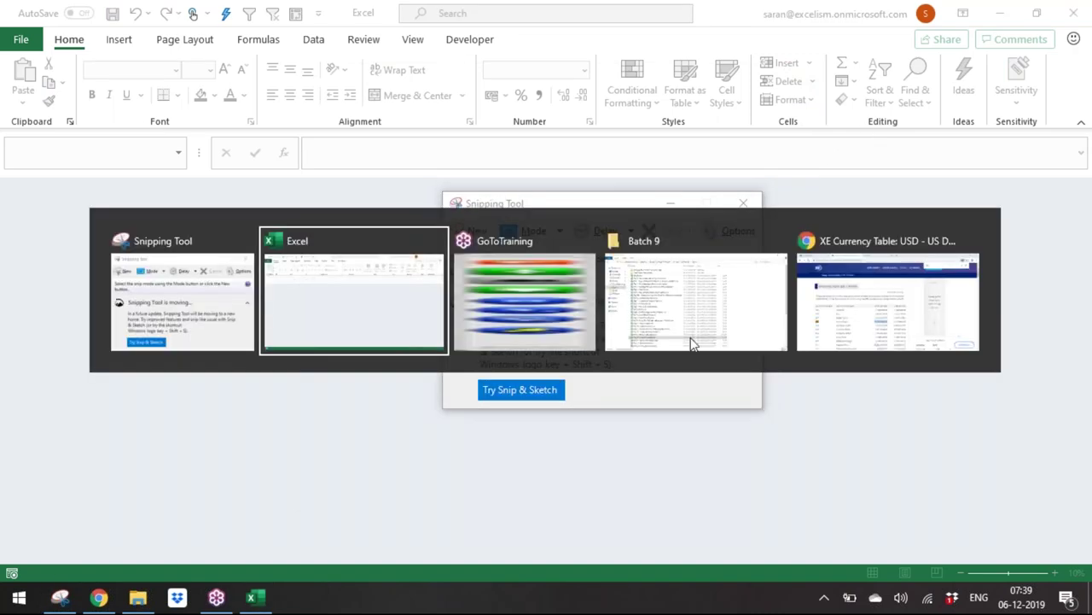
{"action": "key", "text": "alt+Tab"}
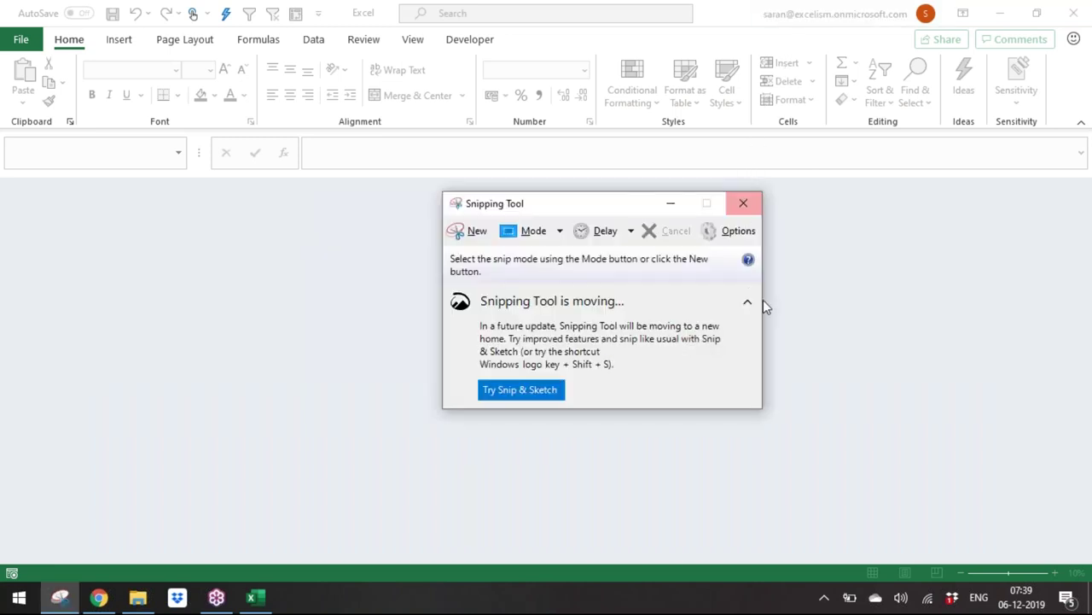
{"action": "left_click", "coordinate": [752, 203]}
Step: Open cust_dimen.csv from the Advanced Pivot Table E-Commerce Files folder
{"action": "key", "text": "alt+Tab"}
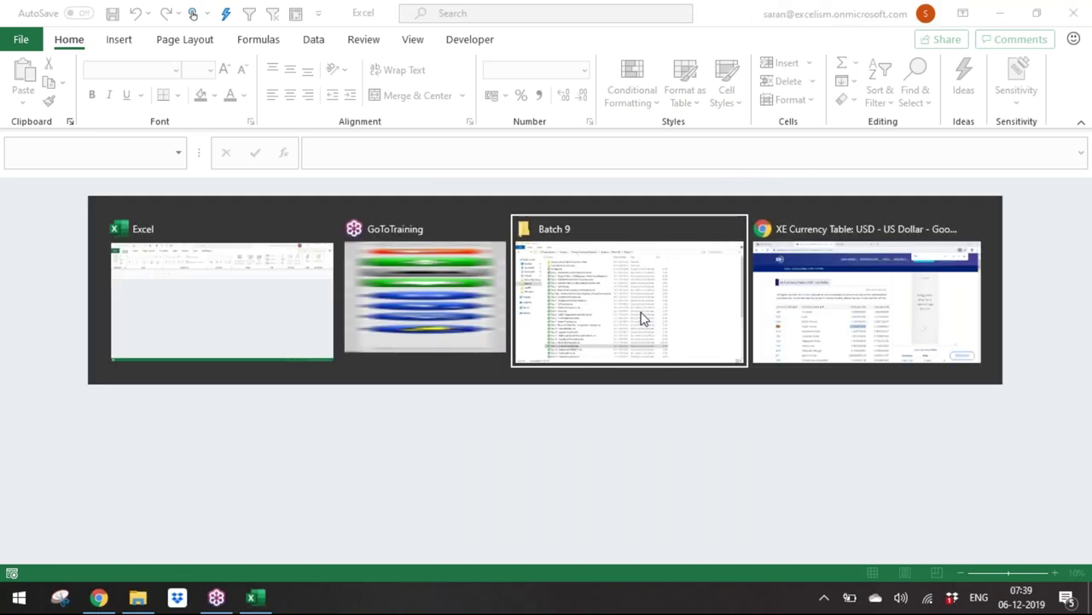
{"action": "key", "text": "Up"}
{"action": "key", "text": "Up"}
{"action": "key", "text": "Up"}
{"action": "key", "text": "Up"}
{"action": "key", "text": "Up"}
{"action": "key", "text": "Up"}
{"action": "key", "text": "Up"}
{"action": "key", "text": "Up"}
{"action": "key", "text": "Up"}
{"action": "key", "text": "Up"}
{"action": "key", "text": "Up"}
{"action": "key", "text": "Up"}
{"action": "key", "text": "Up"}
{"action": "key", "text": "Up"}
{"action": "key", "text": "Up"}
{"action": "key", "text": "Up"}
{"action": "key", "text": "Up"}
{"action": "key", "text": "Up"}
{"action": "key", "text": "Up"}
{"action": "key", "text": "Up"}
{"action": "key", "text": "Up"}
{"action": "key", "text": "Up"}
{"action": "key", "text": "Up"}
{"action": "key", "text": "Up"}
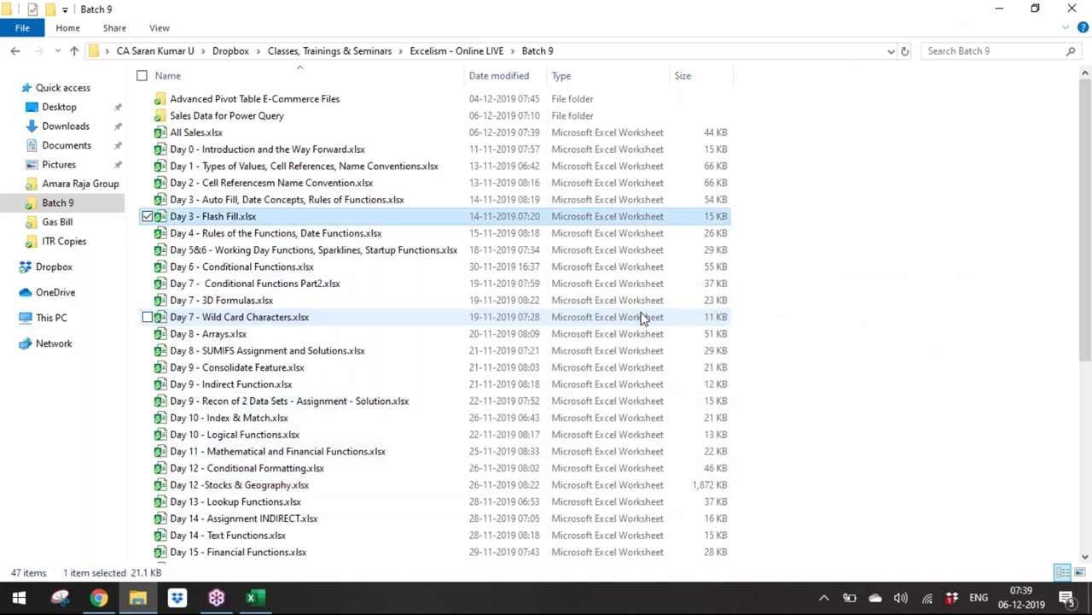
{"action": "key", "text": "Return"}
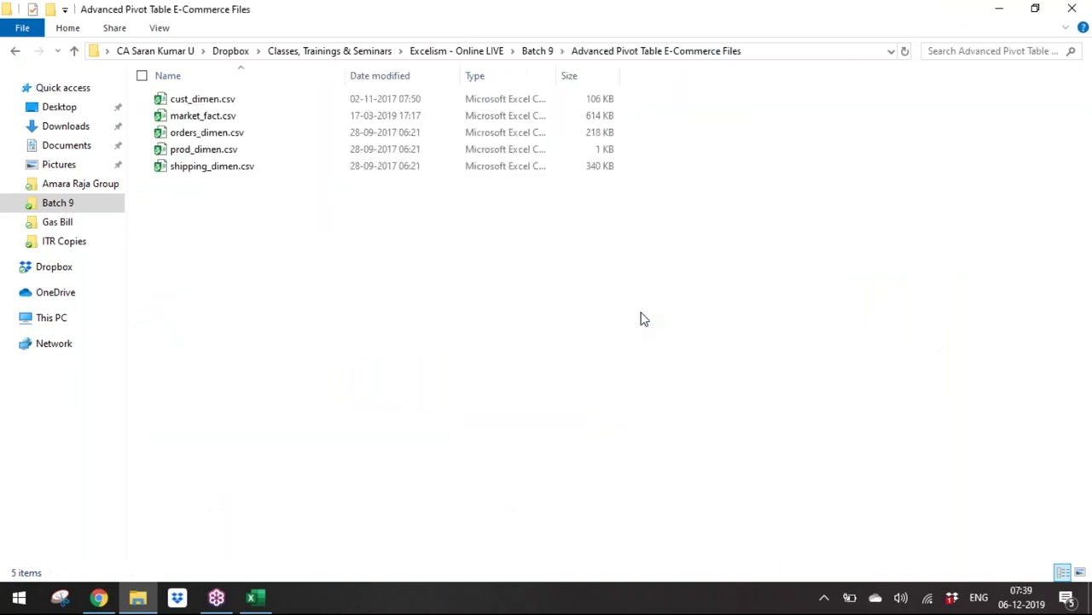
{"action": "left_click", "coordinate": [539, 52]}
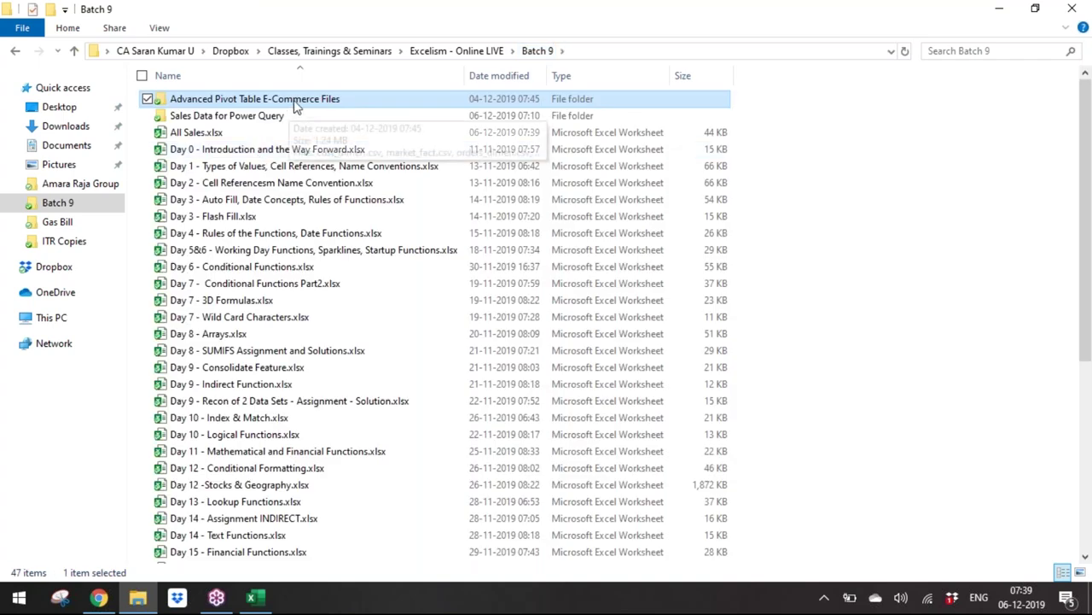
{"action": "double_click", "coordinate": [301, 100]}
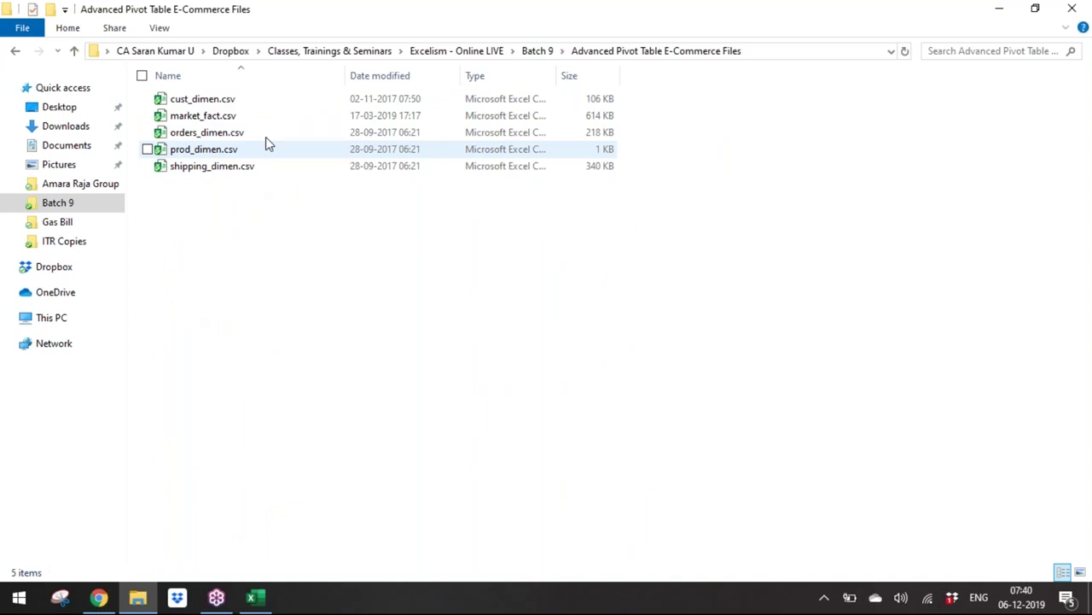
{"action": "double_click", "coordinate": [274, 106]}
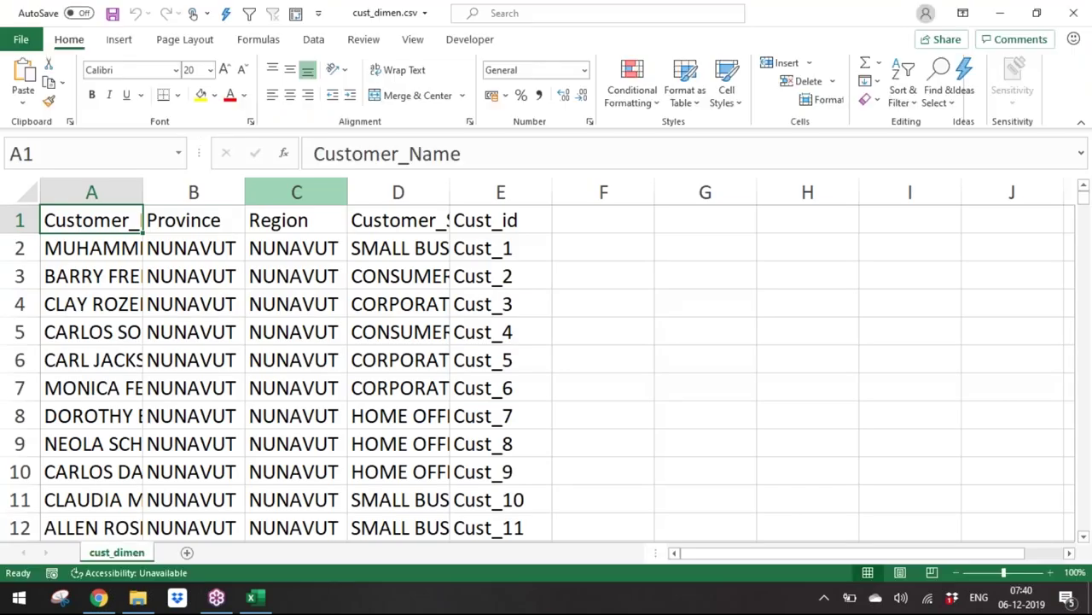
Step: Select the customer data and AutoFit columns A–E
{"action": "key", "text": "ctrl+shift+End"}
{"action": "key", "text": "alt+h"}
{"action": "key", "text": "o"}
{"action": "key", "text": "i"}
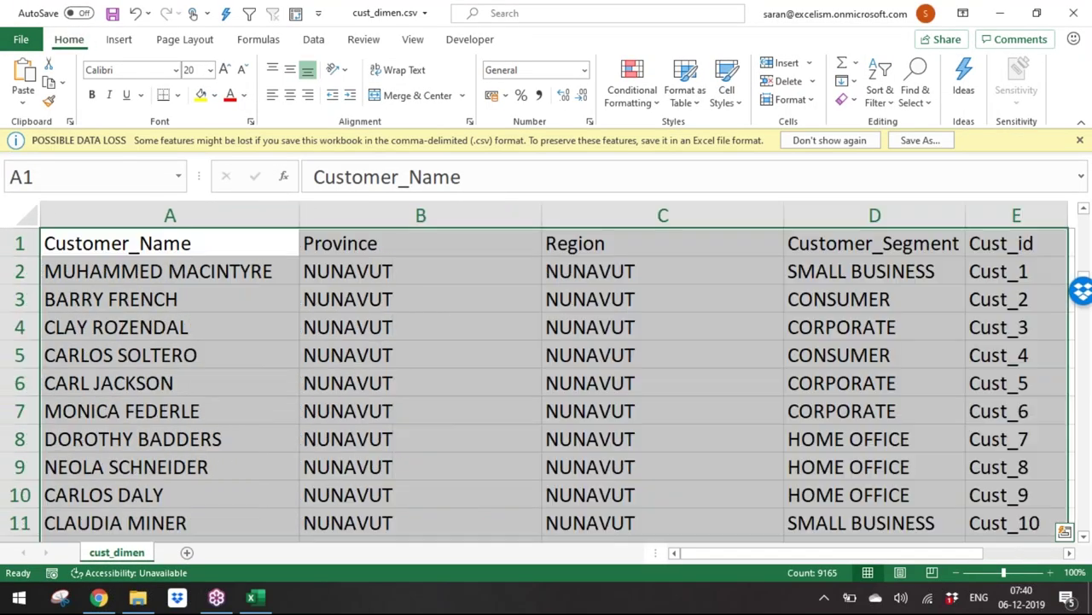
{"action": "left_click", "coordinate": [179, 248]}
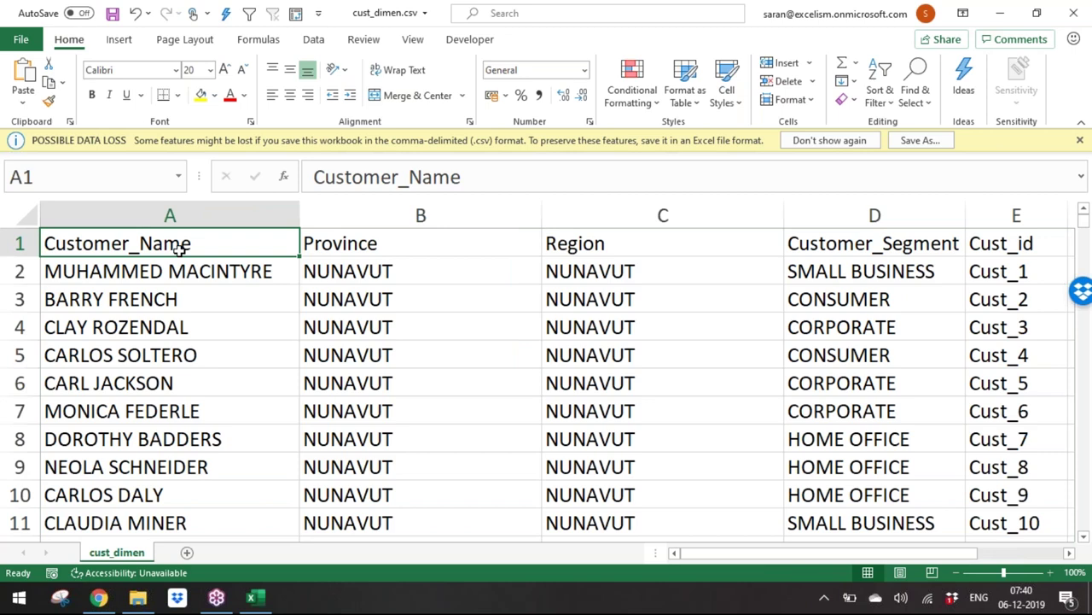
Step: Inspect the columns for stray data and review the headers through Cust_id
{"action": "key", "text": "Down"}
{"action": "key", "text": "Right"}
{"action": "key", "text": "Right"}
{"action": "key", "text": "Right"}
{"action": "key", "text": "Right"}
{"action": "key", "text": "Right"}
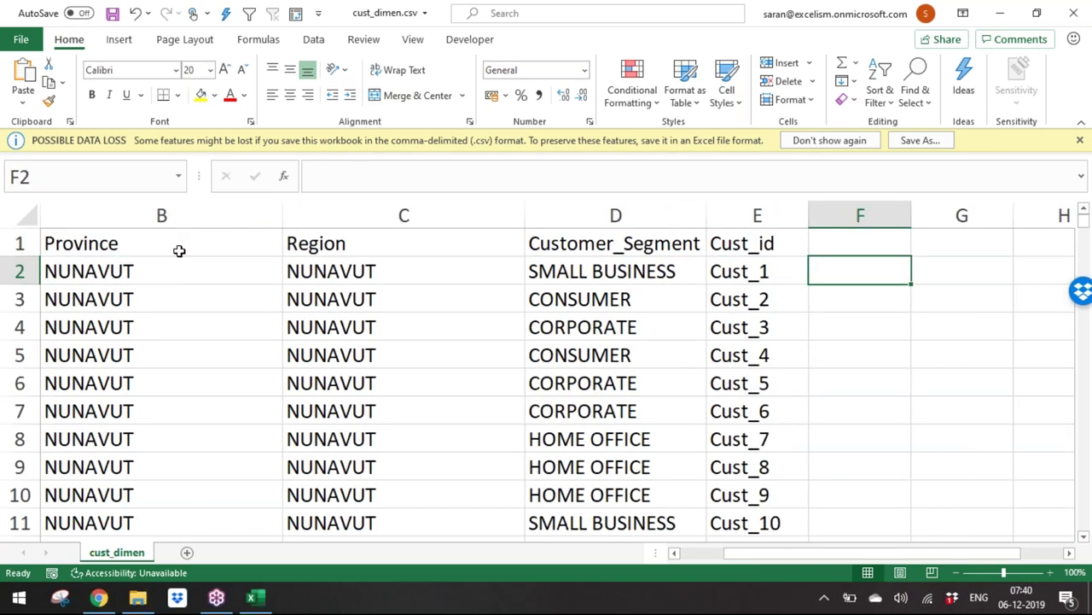
{"action": "key", "text": "ctrl+shift+Down"}
{"action": "key", "text": "ctrl+shift+Right"}
{"action": "key", "text": "ctrl+BackSpace"}
{"action": "key", "text": "Left"}
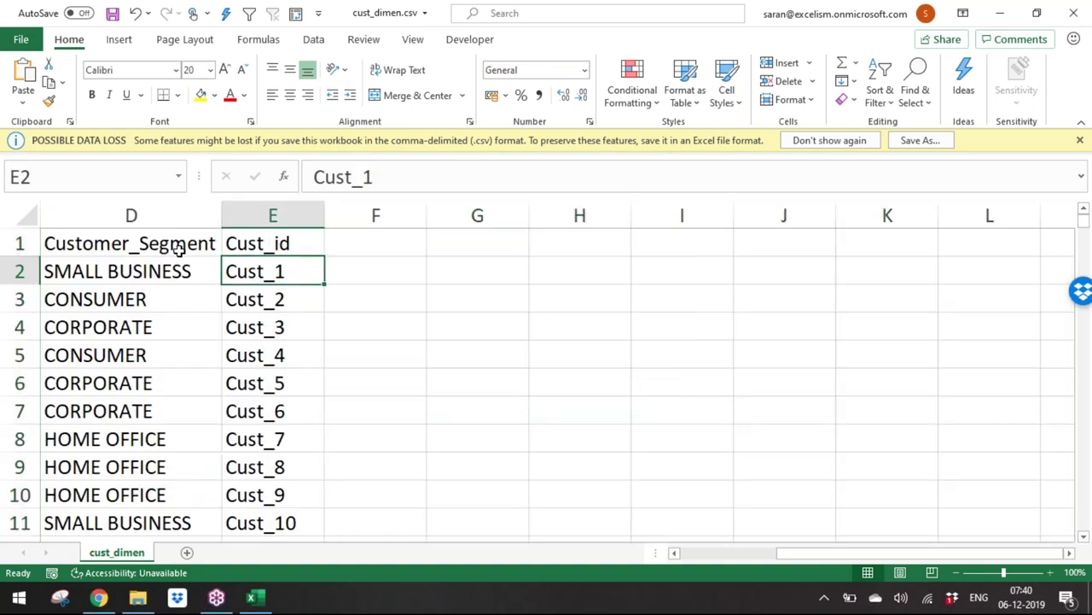
{"action": "key", "text": "ctrl+Left"}
{"action": "key", "text": "Up"}
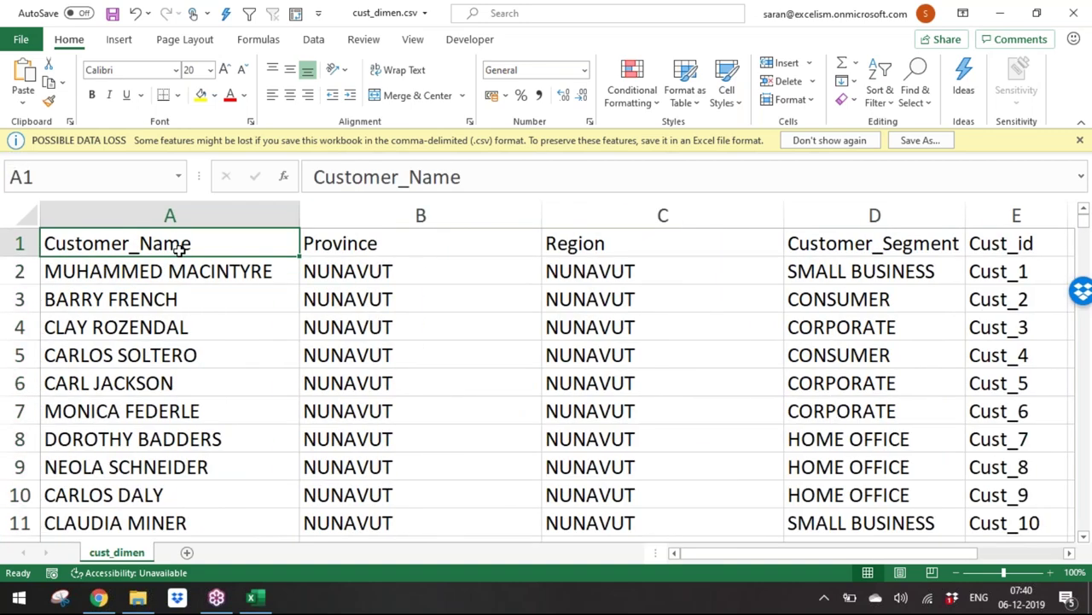
{"action": "key", "text": "Right"}
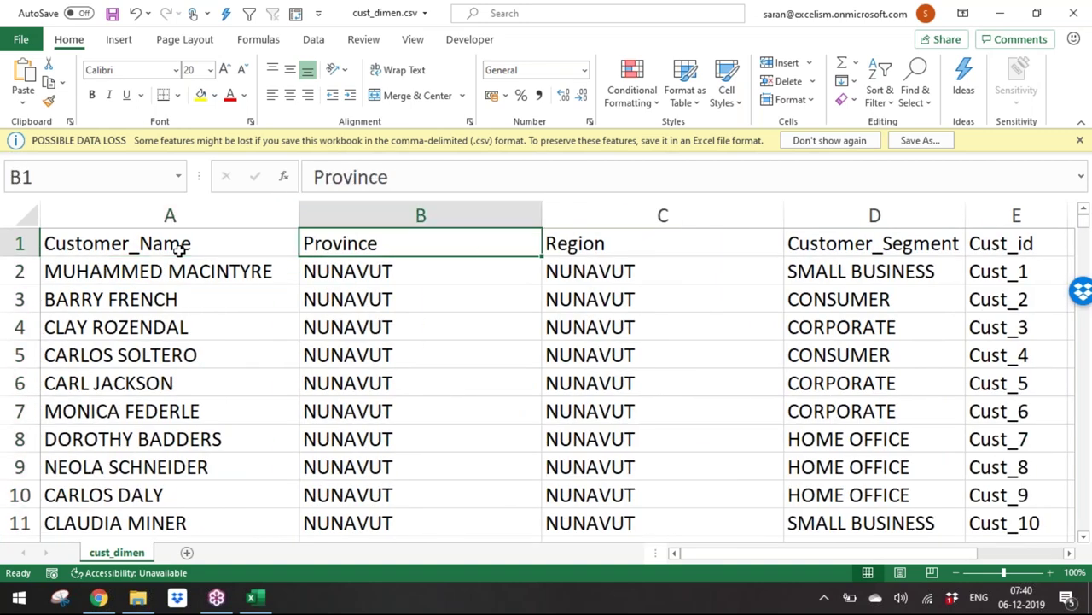
{"action": "key", "text": "Right"}
{"action": "key", "text": "Right"}
{"action": "key", "text": "Right"}
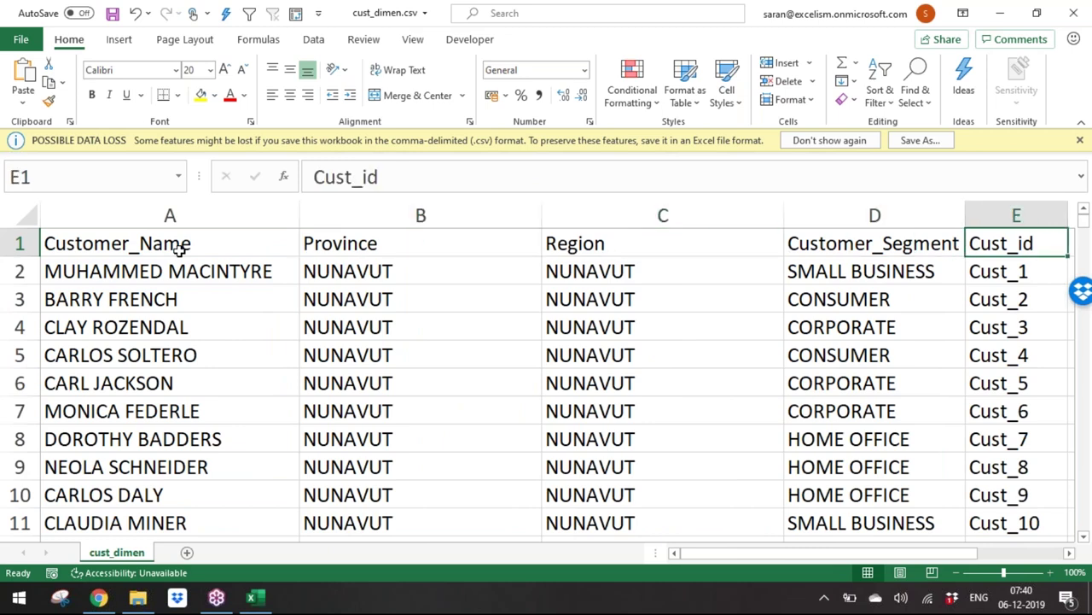
{"action": "key", "text": "Right"}
Step: Save and close cust_dimen.csv
{"action": "key", "text": "Left"}
{"action": "key", "text": "ctrl+s"}
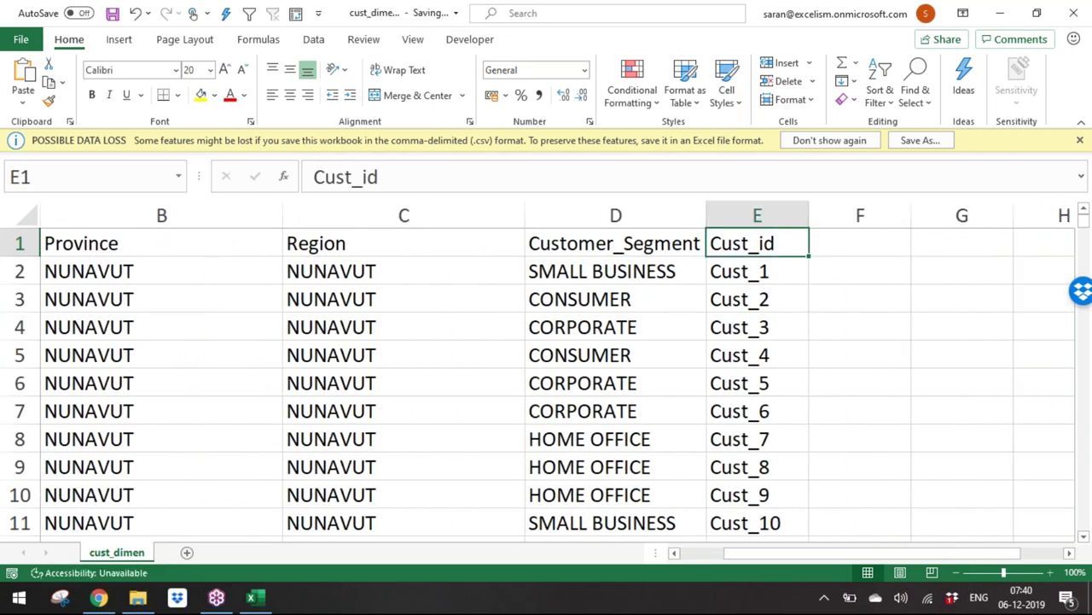
{"action": "key", "text": "ctrl+w"}
{"action": "key", "text": "alt+Tab"}
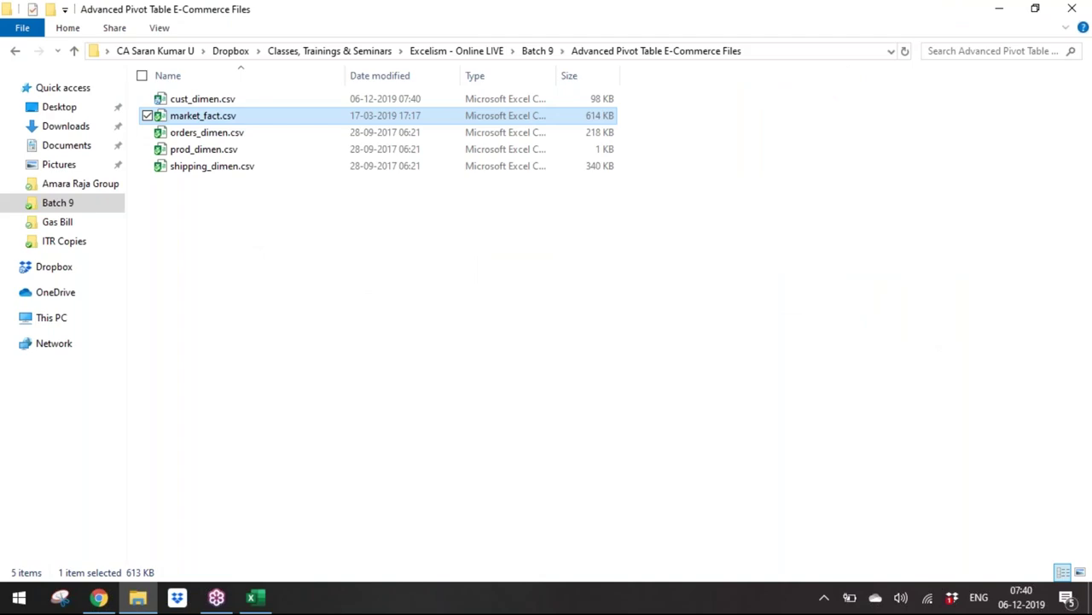
Step: Open market_fact.csv and add filter buttons to its header row
{"action": "key", "text": "Return"}
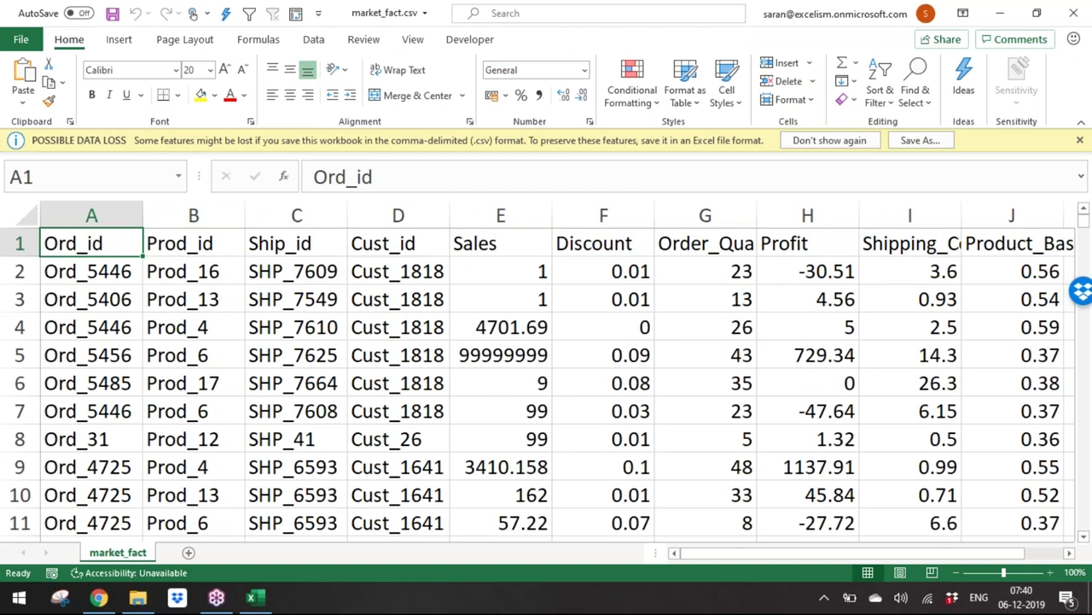
{"action": "key", "text": "ctrl+shift+Right"}
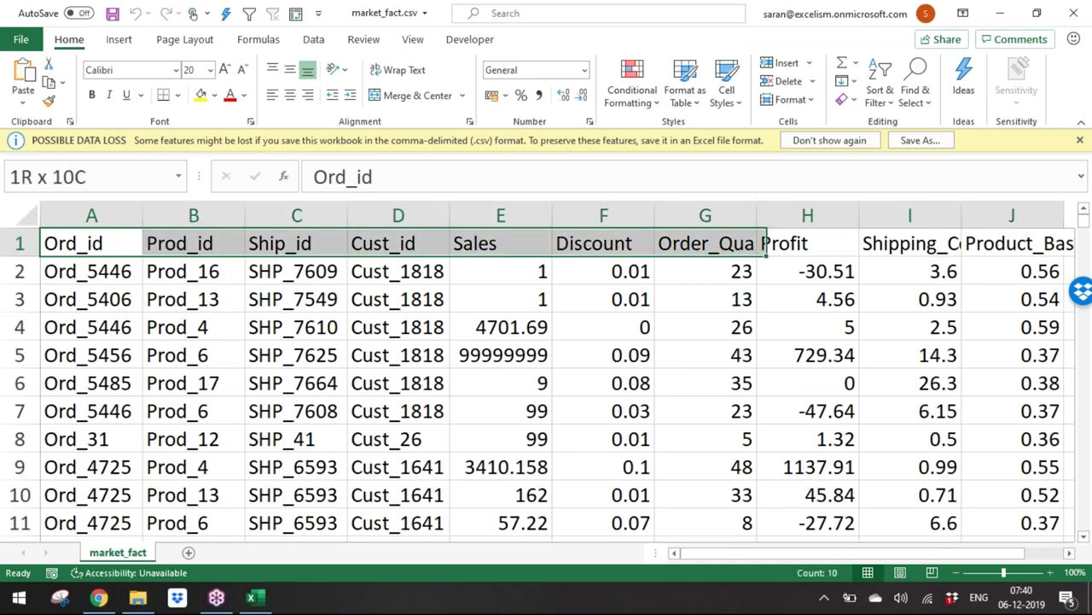
{"action": "key", "text": "ctrl+shift+Down"}
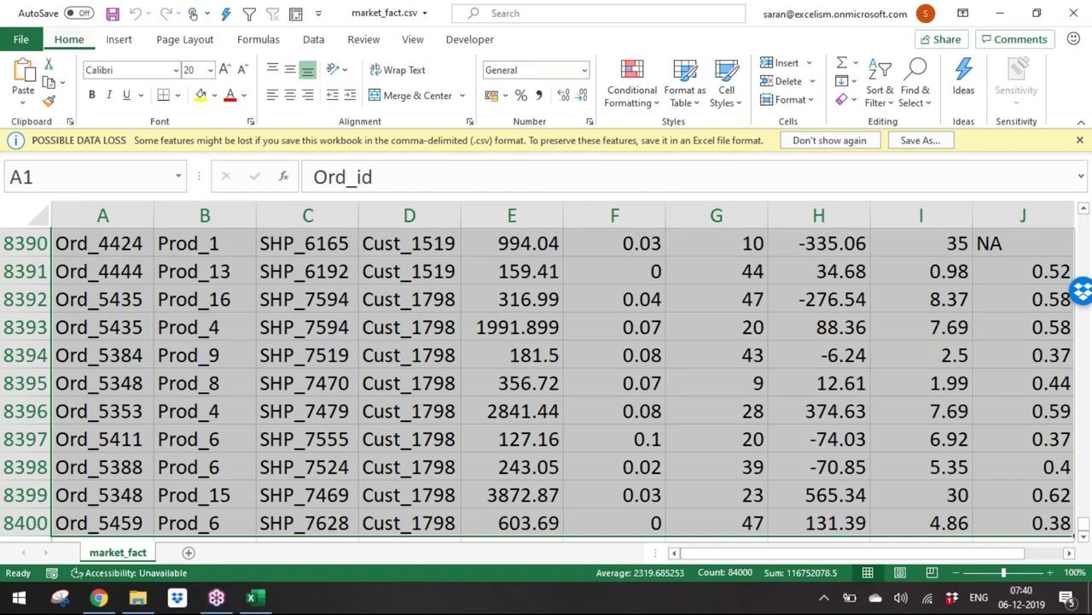
{"action": "key", "text": "ctrl+Home"}
{"action": "key", "text": "ctrl+shift+l"}
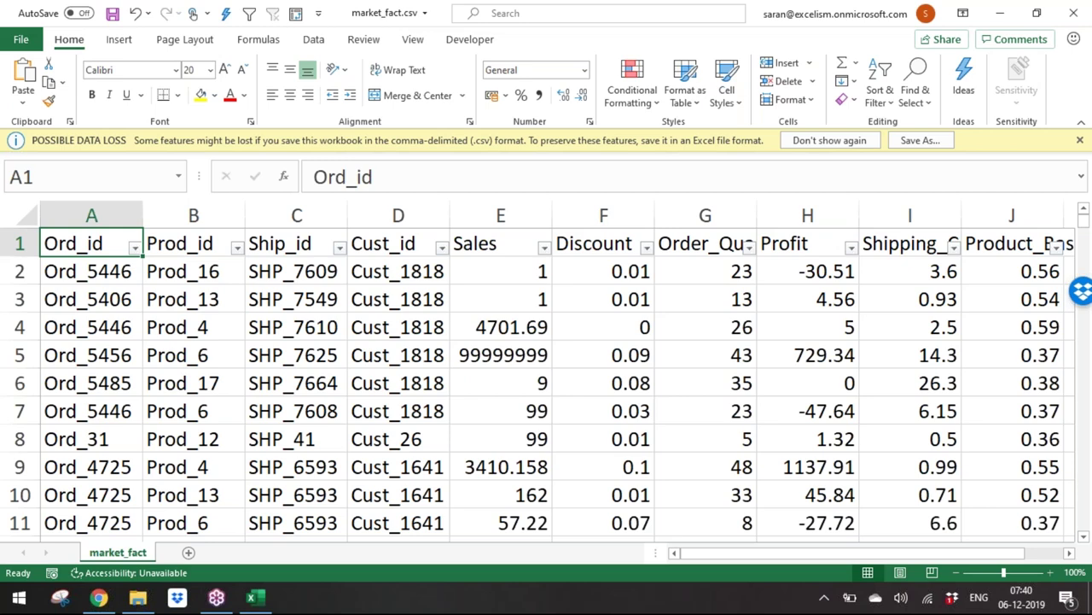
Step: Filter the Sales column to show only the 99999999 value
{"action": "left_click", "coordinate": [193, 243]}
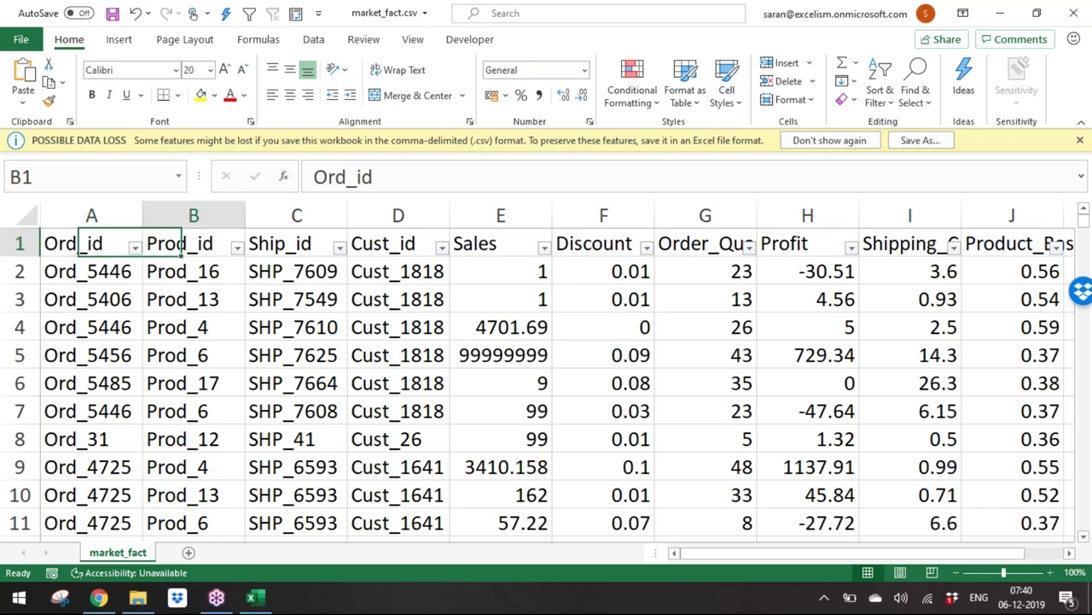
{"action": "left_click", "coordinate": [500, 244]}
{"action": "key", "text": "alt"}
{"action": "key", "text": "alt+Down"}
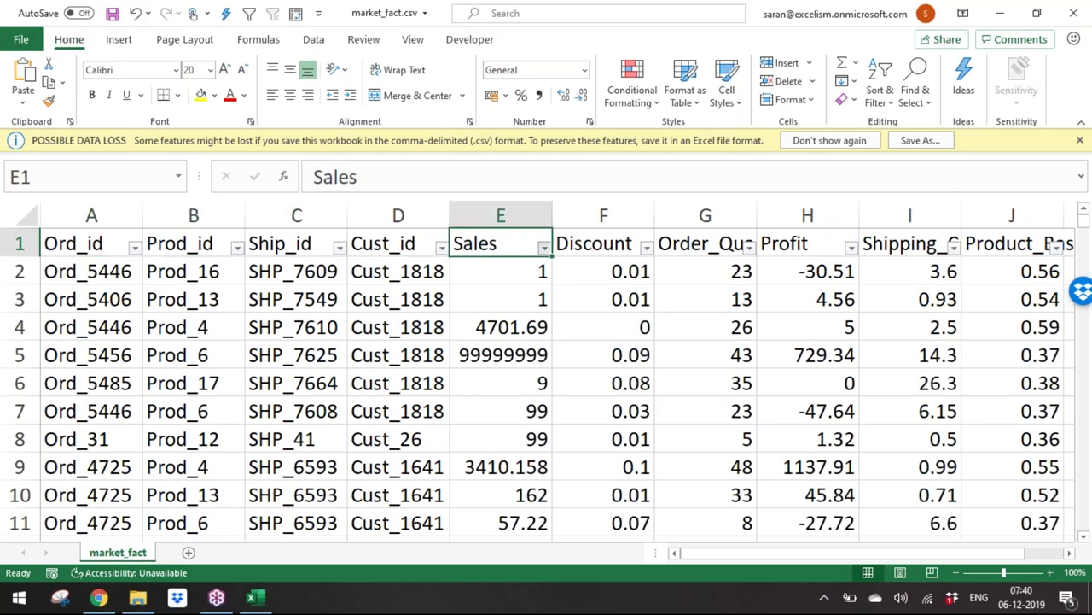
{"action": "key", "text": "Down"}
{"action": "key", "text": "Down"}
{"action": "key", "text": "Down"}
{"action": "key", "text": "Down"}
{"action": "key", "text": "Down"}
{"action": "key", "text": "space"}
{"action": "key", "text": "Down"}
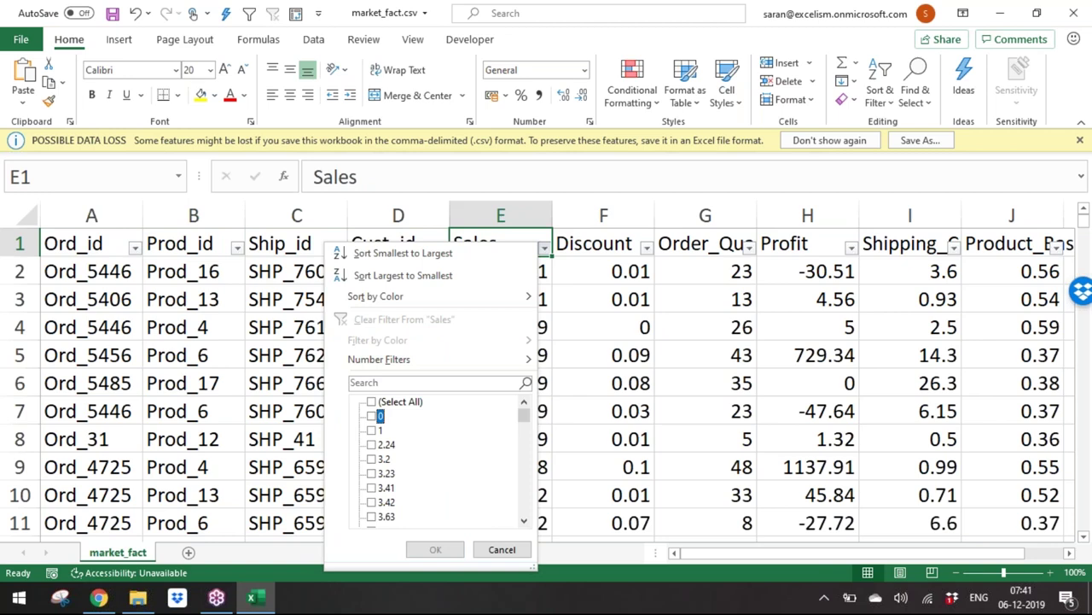
{"action": "key", "text": "End"}
{"action": "key", "text": "space"}
{"action": "key", "text": "Tab"}
{"action": "key", "text": "Return"}
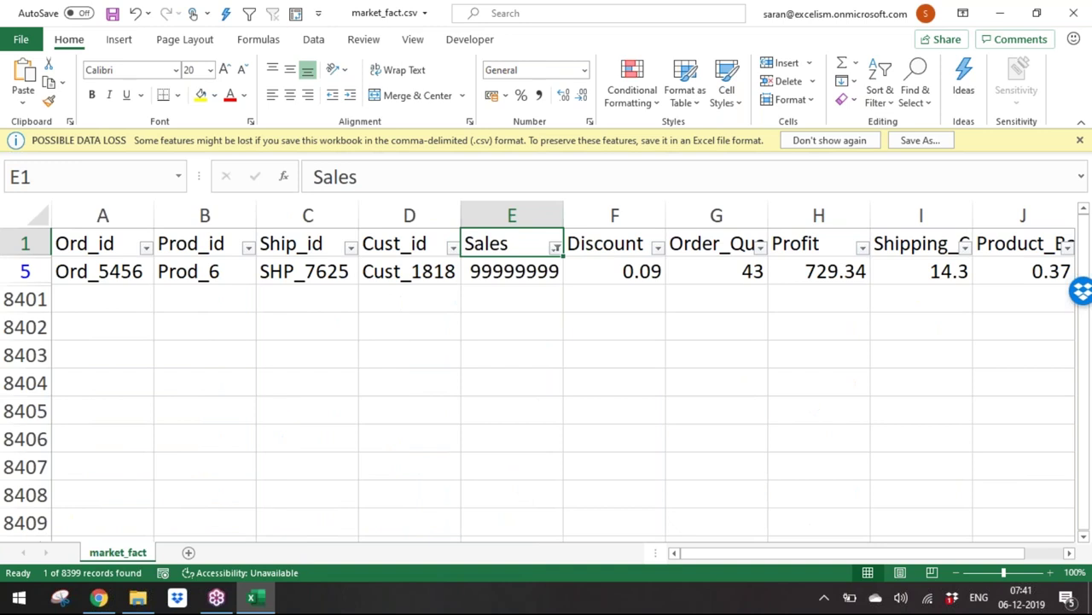
Step: Change the outlier Sales value in E5 to 12 and clear the filter
{"action": "key", "text": "Down"}
{"action": "key", "text": "Down"}
{"action": "key", "text": "Up"}
{"action": "type", "text": "12"}
{"action": "key", "text": "Return"}
{"action": "key", "text": "Up"}
{"action": "key", "text": "Up"}
{"action": "key", "text": "alt+d"}
{"action": "key", "text": "f"}
{"action": "key", "text": "s"}
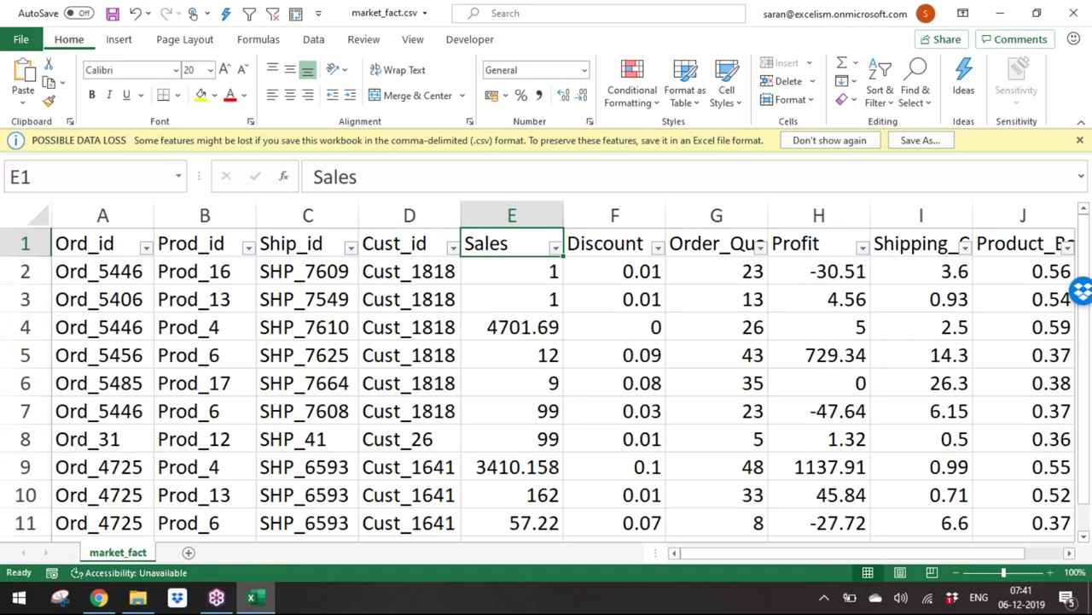
Step: Save and close market_fact.csv, then open orders_dimen.csv
{"action": "key", "text": "Down"}
{"action": "key", "text": "ctrl+s"}
{"action": "key", "text": "ctrl+w"}
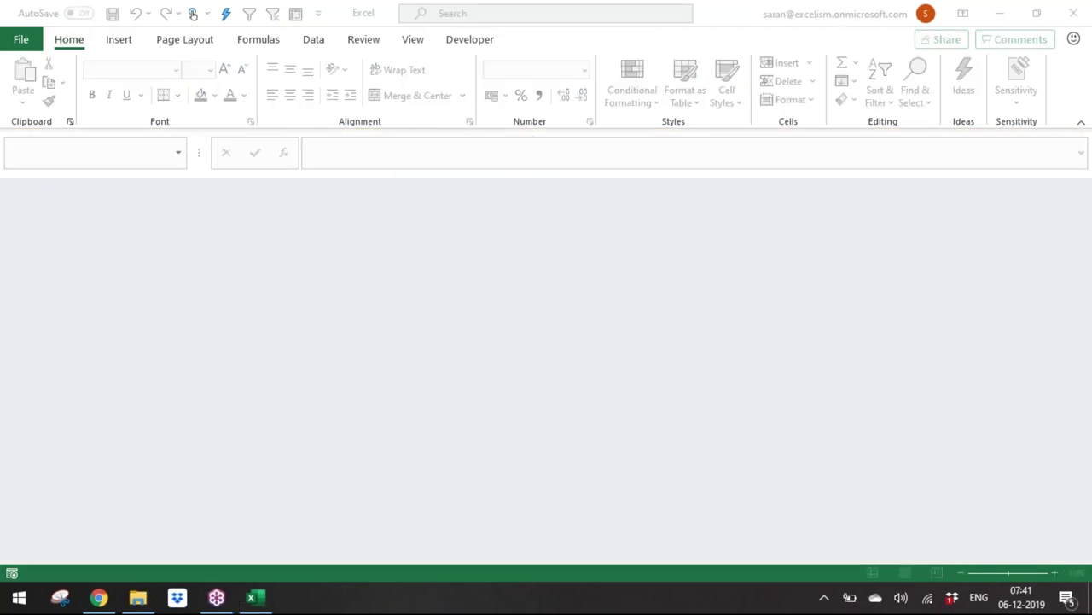
{"action": "key", "text": "alt+Tab"}
{"action": "key", "text": "Down"}
{"action": "key", "text": "Return"}
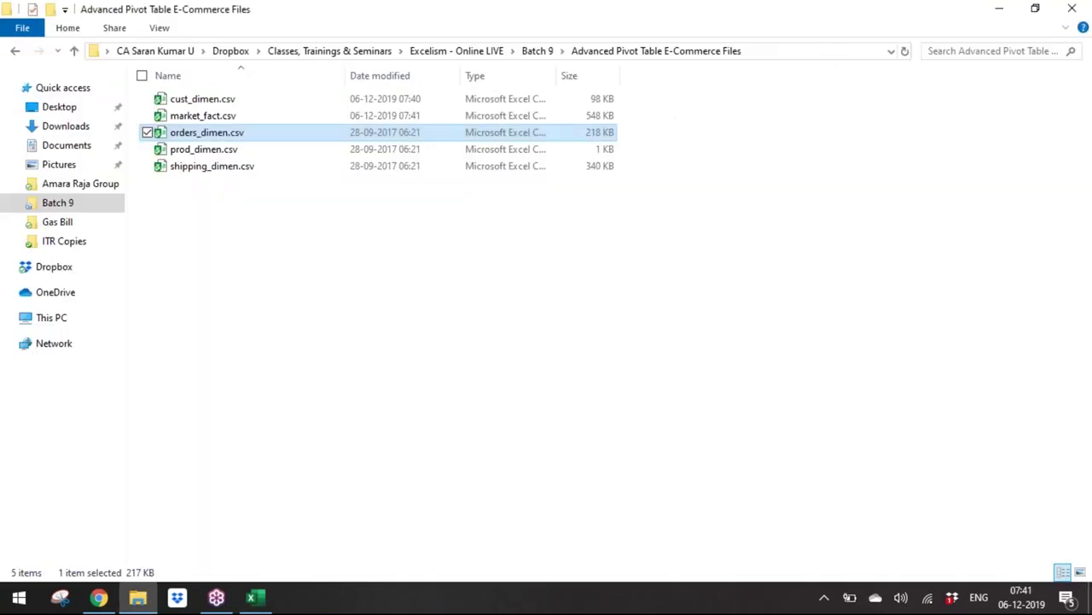
Step: Open prod_dimen.csv and shipping_dimen.csv in Excel, then close shipping_dimen again
{"action": "double_click", "coordinate": [204, 148]}
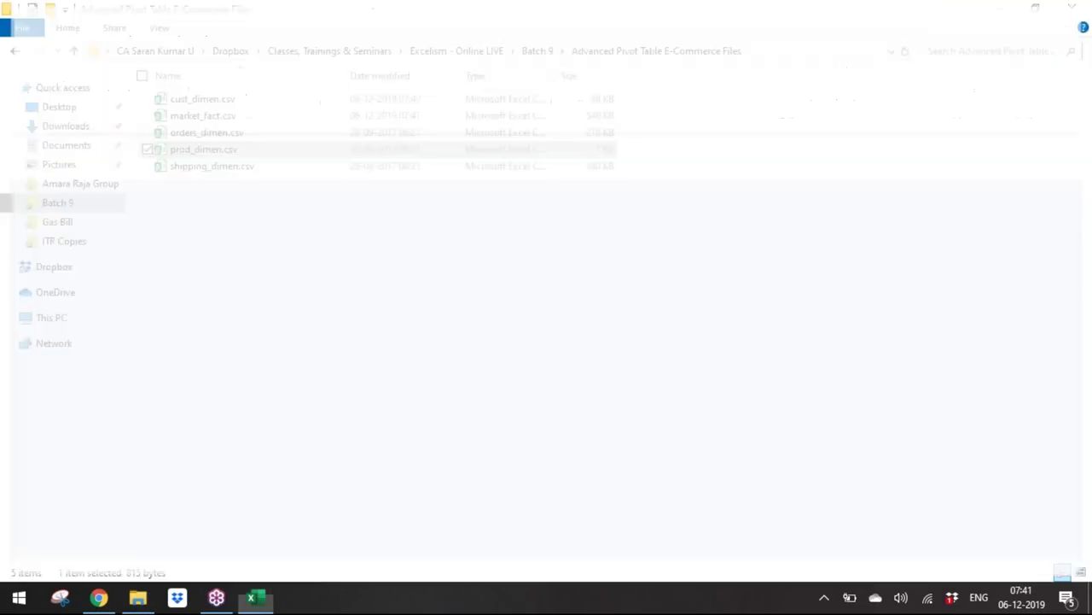
{"action": "key", "text": "alt+Tab"}
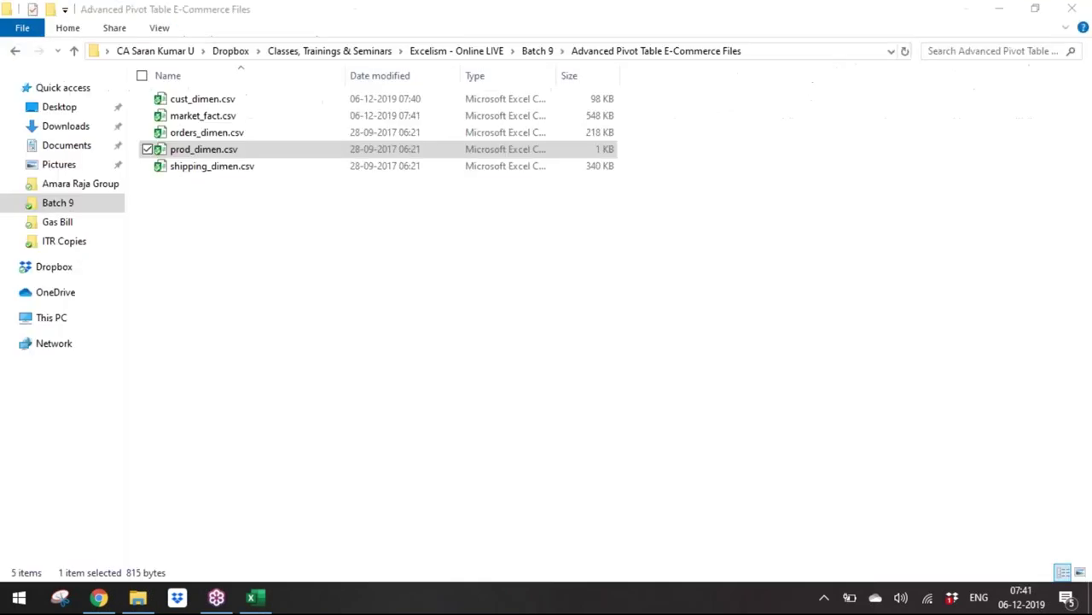
{"action": "left_click", "coordinate": [212, 165]}
{"action": "key", "text": "Return"}
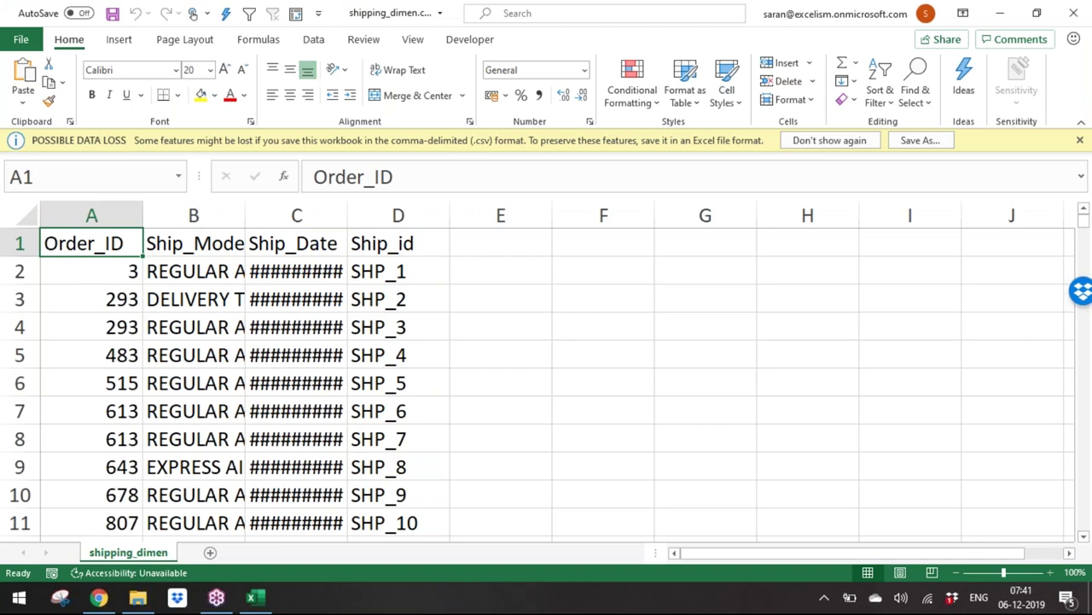
{"action": "key", "text": "alt+F4"}
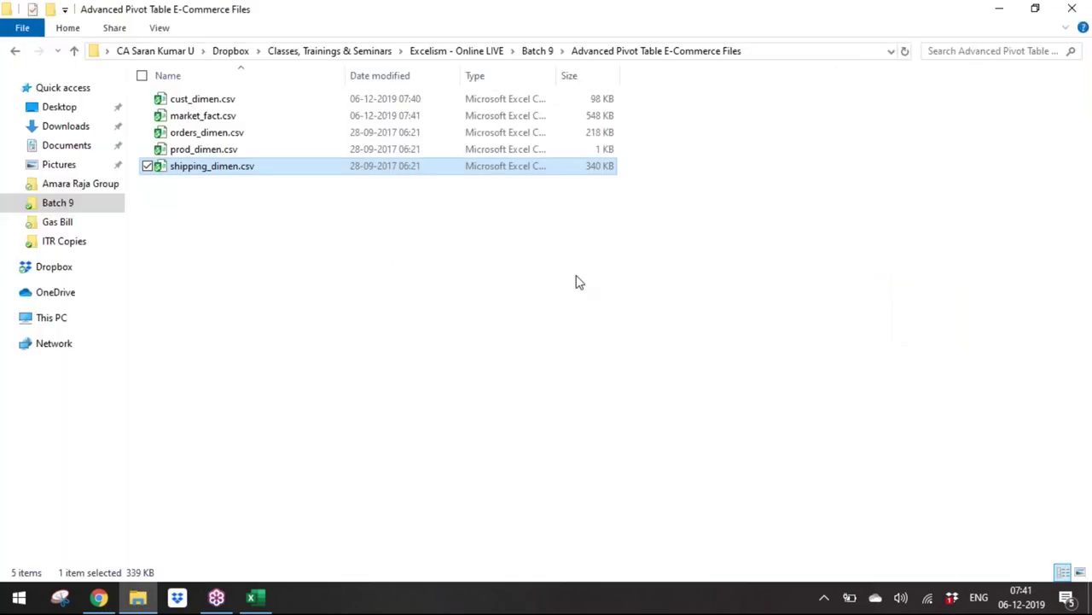
{"action": "left_click", "coordinate": [456, 299]}
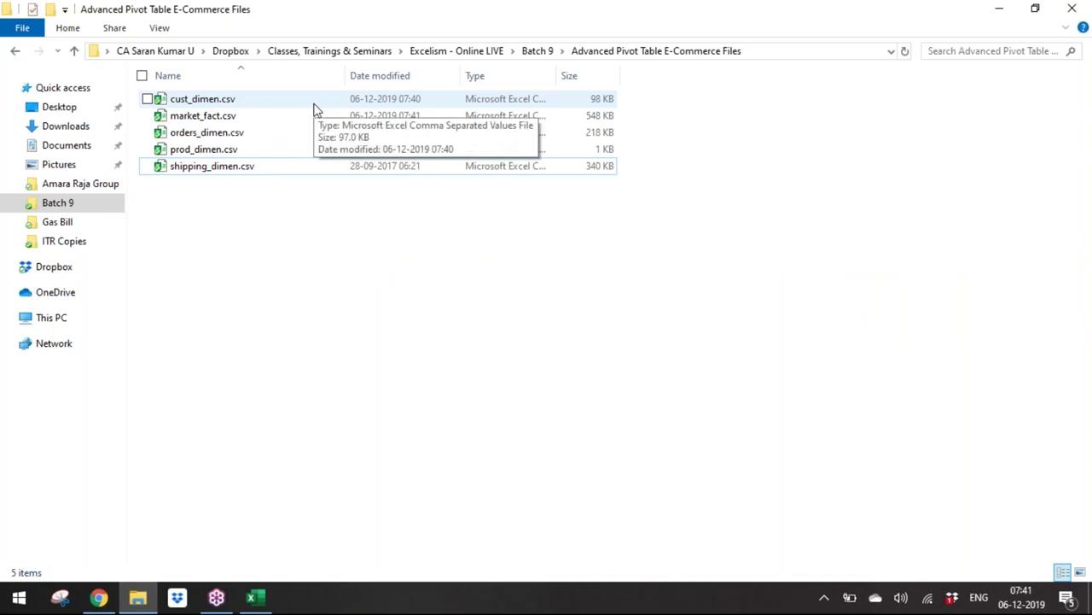
{"action": "left_click", "coordinate": [314, 107]}
{"action": "double_click", "coordinate": [317, 116]}
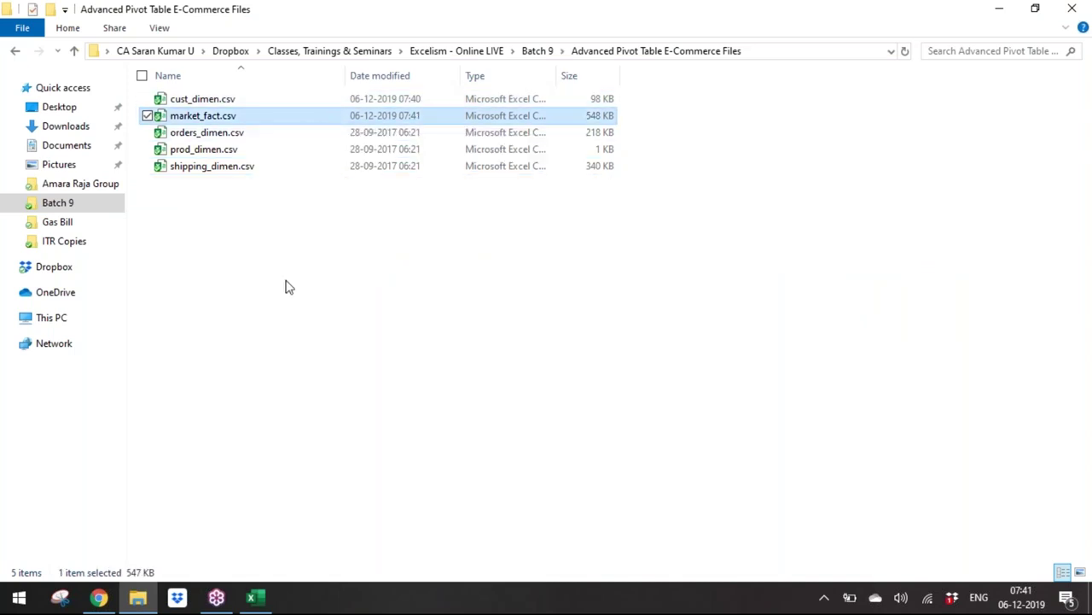
{"action": "left_click", "coordinate": [285, 285]}
Step: Create a new Excel worksheet file in the folder and name it 'Analyse Ecommerce Data'
{"action": "right_click", "coordinate": [99, 225]}
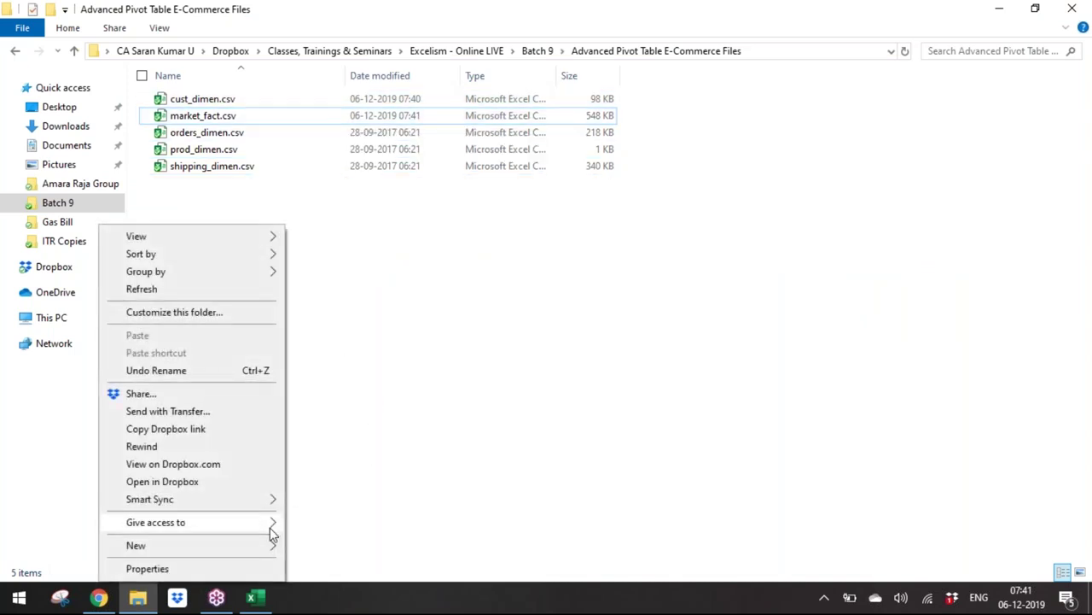
{"action": "mouse_move", "coordinate": [266, 544]}
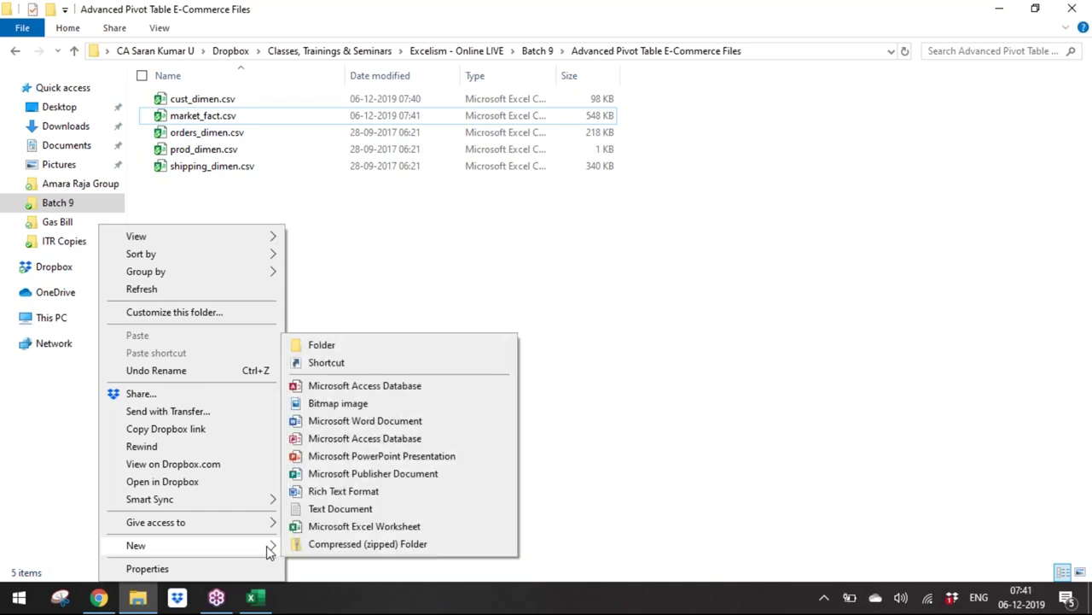
{"action": "left_click", "coordinate": [401, 525]}
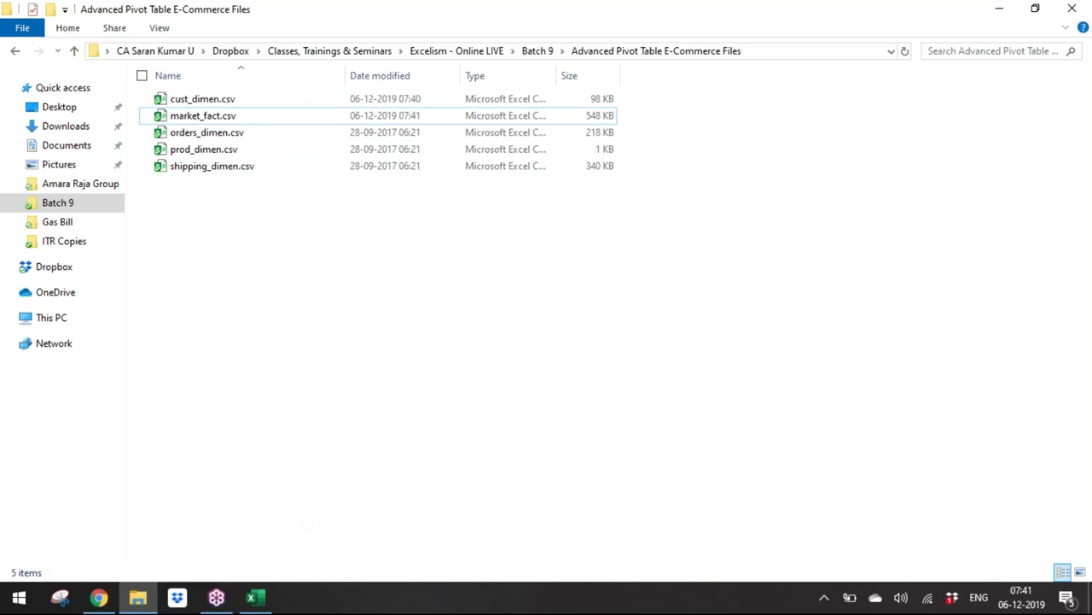
{"action": "type", "text": "Analyse Ecommerce Data.xlsx"}
Step: Confirm the name Analyse Ecommerce Data.xlsx and open the new blank workbook enlarged
{"action": "key", "text": "Return"}
{"action": "key", "text": "Return"}
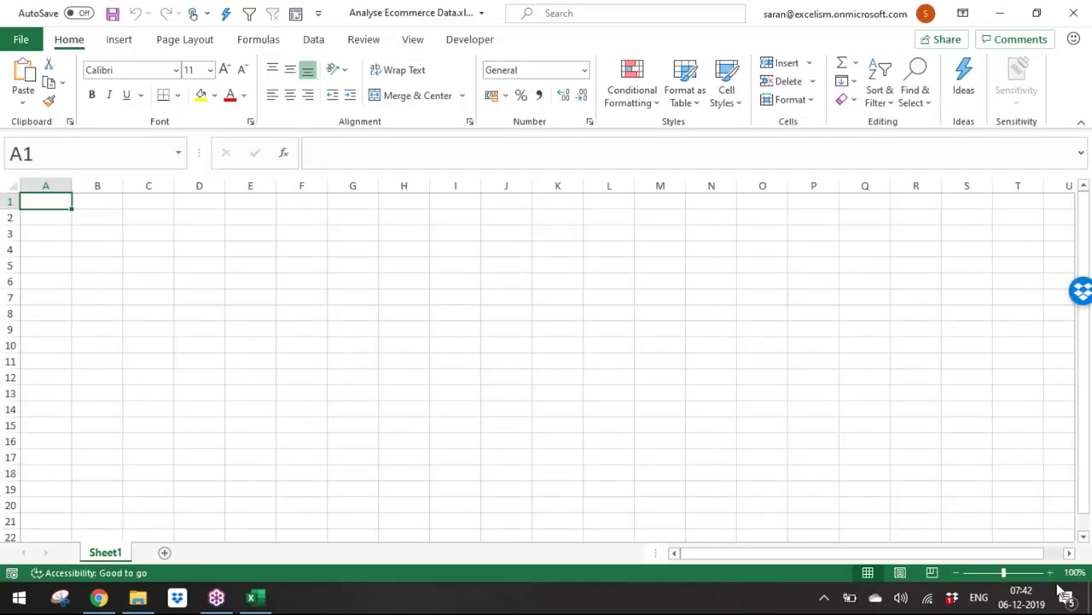
{"action": "left_click", "coordinate": [1050, 572]}
{"action": "left_click", "coordinate": [1050, 572]}
{"action": "left_click", "coordinate": [1050, 572]}
{"action": "left_click", "coordinate": [1049, 572]}
{"action": "left_click", "coordinate": [1049, 572]}
{"action": "left_click", "coordinate": [1050, 571]}
Step: Open market_fact.csv, inspect its Sales and Cust_id columns, and return to the files folder
{"action": "key", "text": "alt+Tab"}
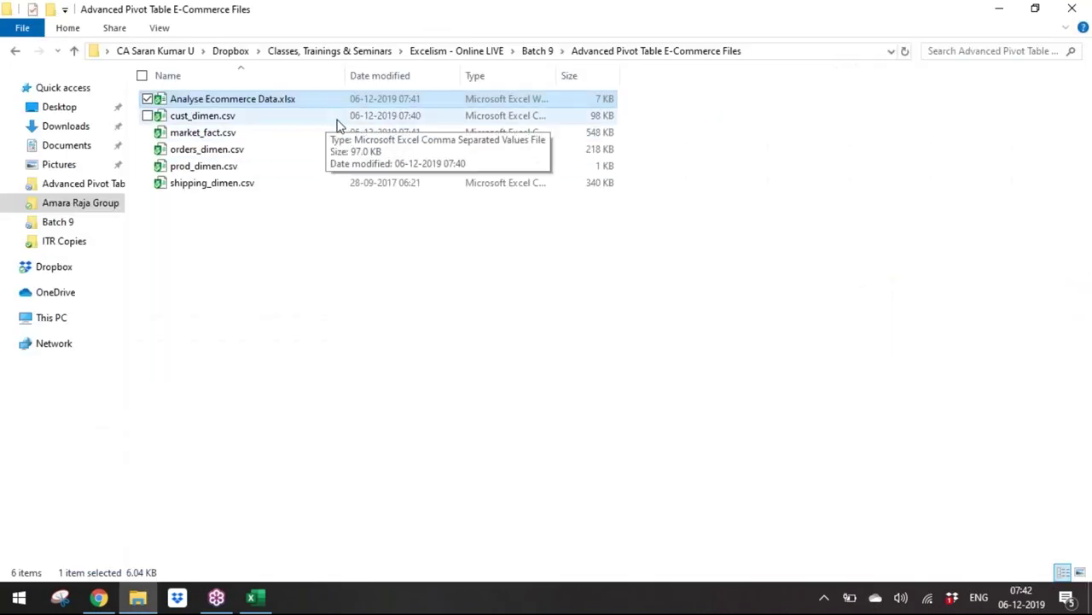
{"action": "left_click", "coordinate": [331, 133]}
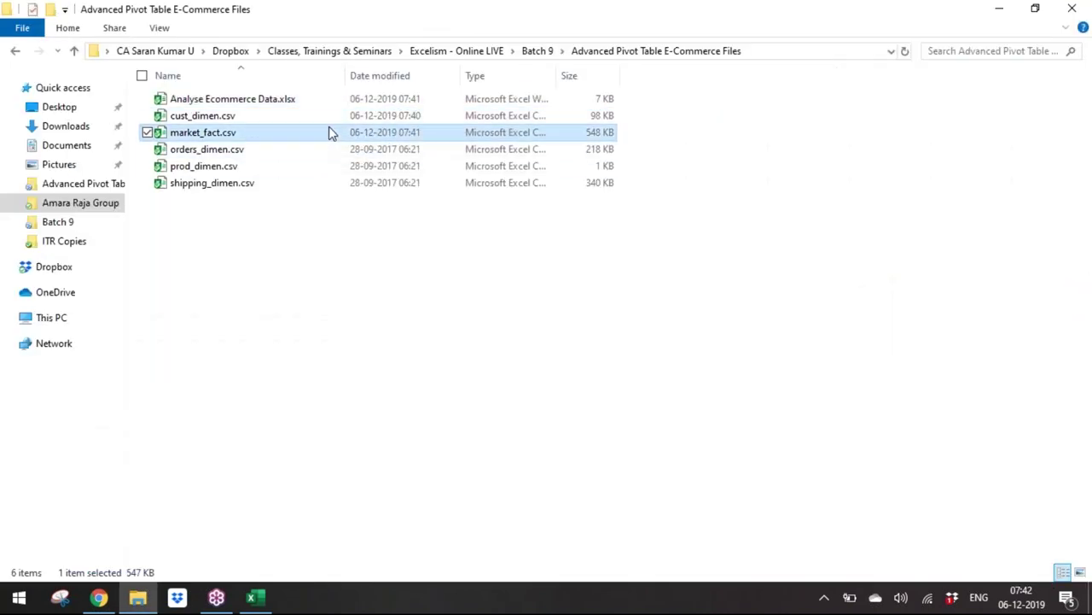
{"action": "key", "text": "alt+Tab"}
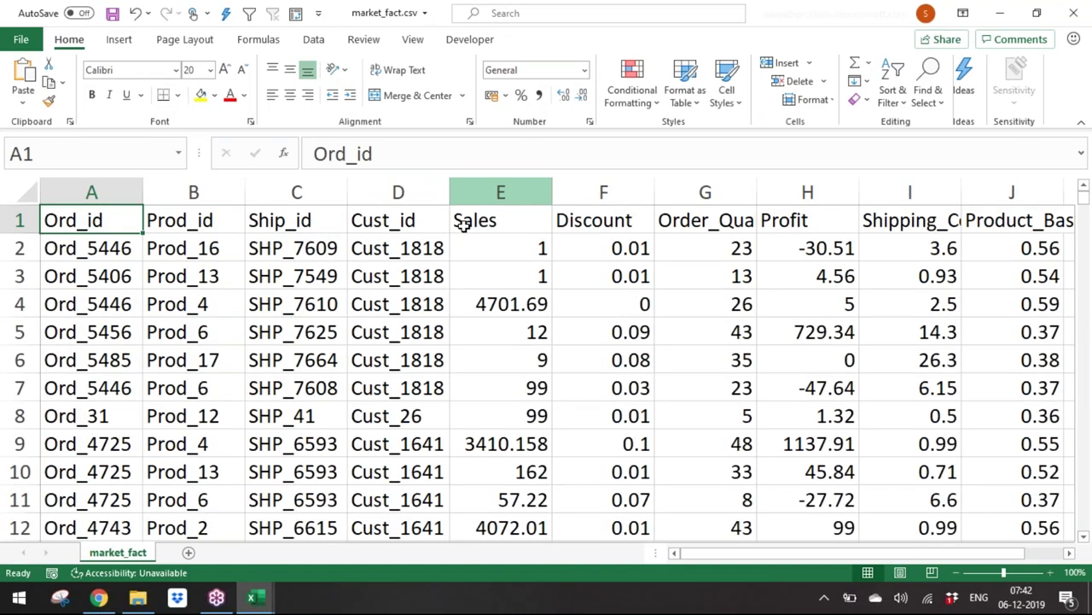
{"action": "left_click", "coordinate": [462, 221]}
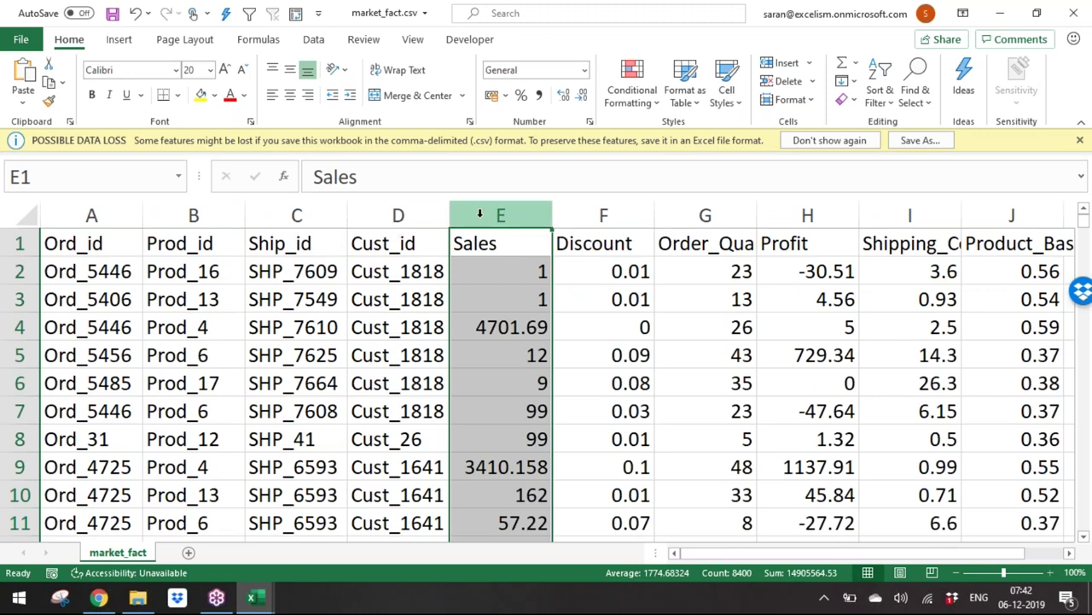
{"action": "left_click", "coordinate": [398, 217]}
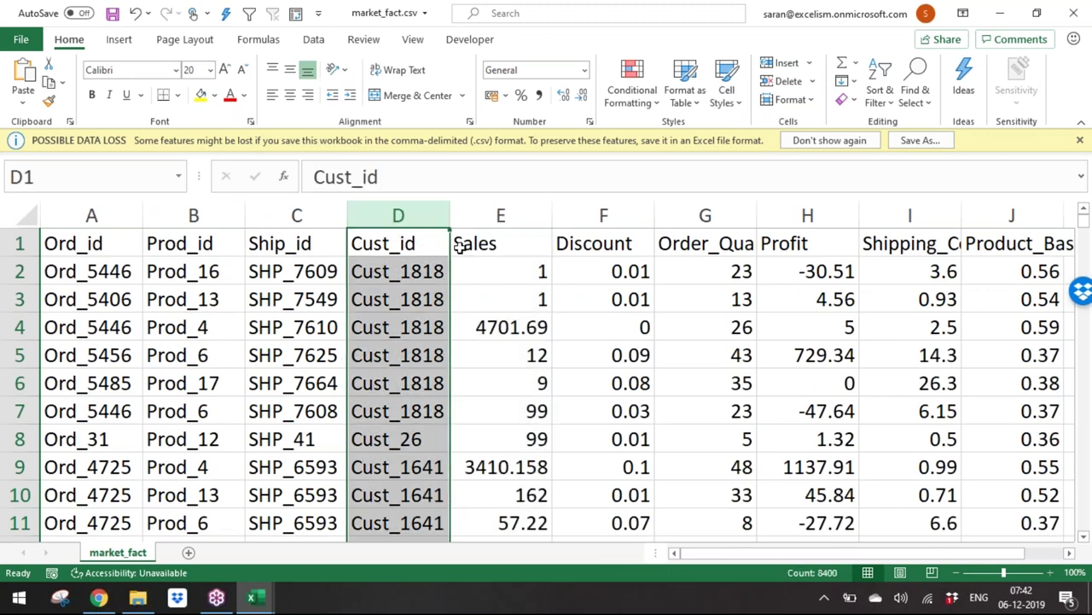
{"action": "key", "text": "alt+Tab"}
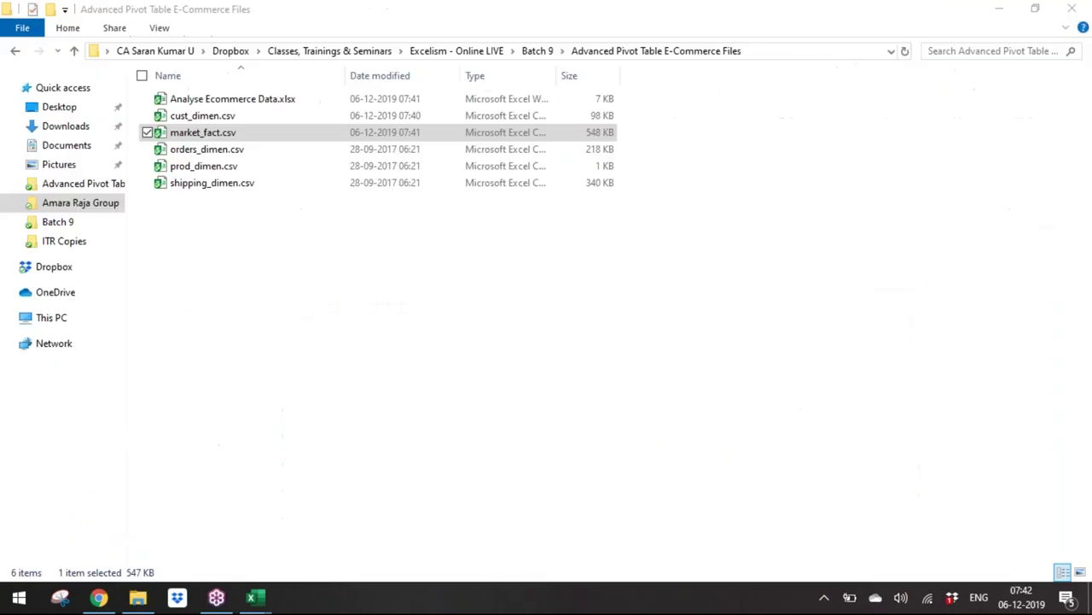
{"action": "key", "text": "Up"}
{"action": "key", "text": "Up"}
{"action": "key", "text": "Down"}
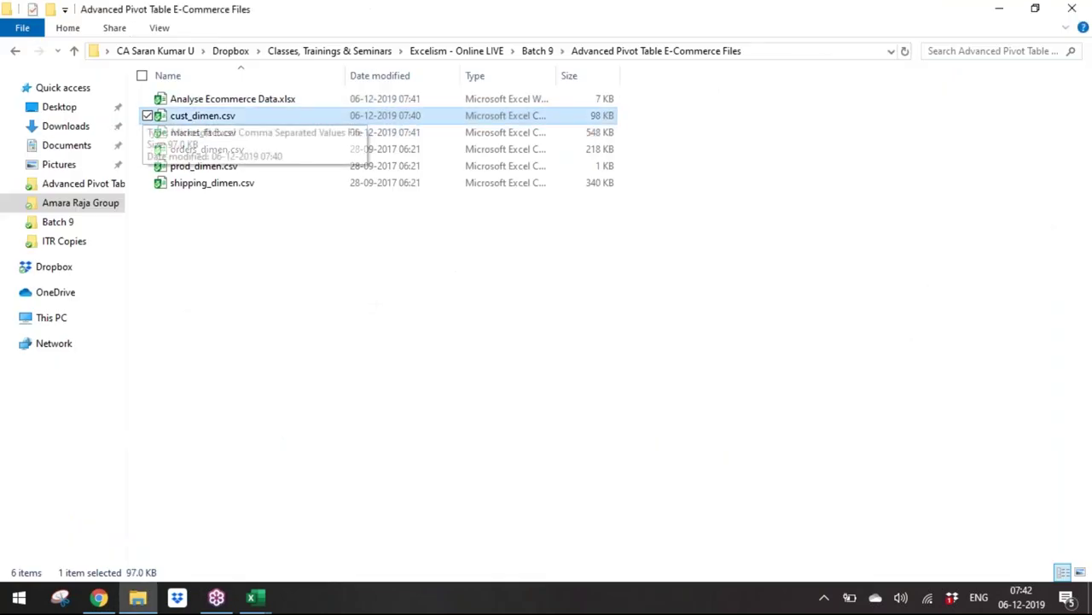
Step: Open cust_dimen.csv and AutoFit columns A–E to their contents
{"action": "key", "text": "alt+Tab"}
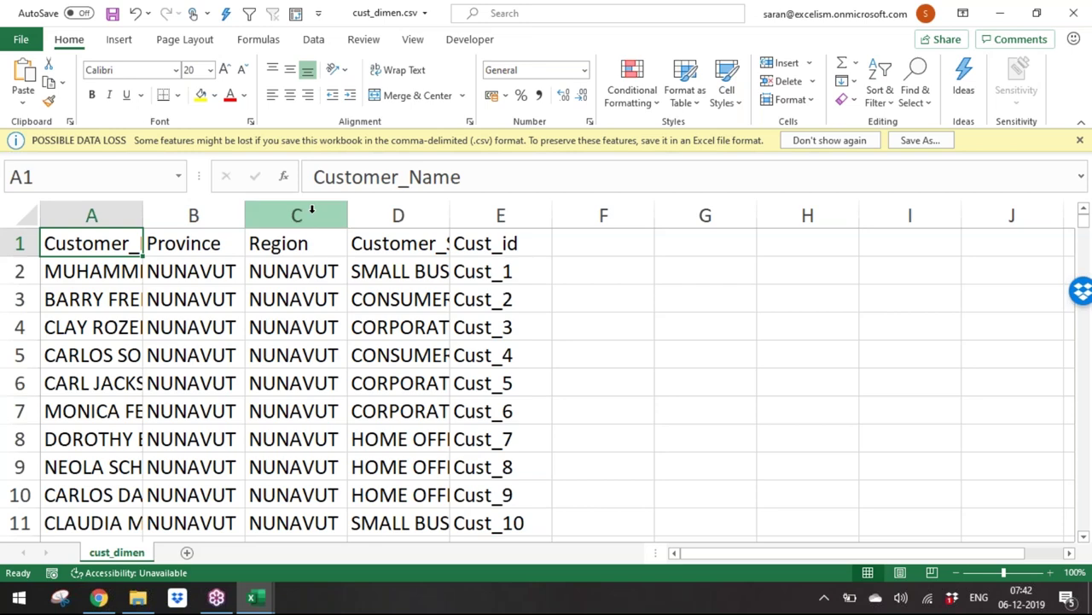
{"action": "key", "text": "ctrl+shift+End"}
{"action": "key", "text": "alt+h"}
{"action": "key", "text": "o"}
{"action": "key", "text": "i"}
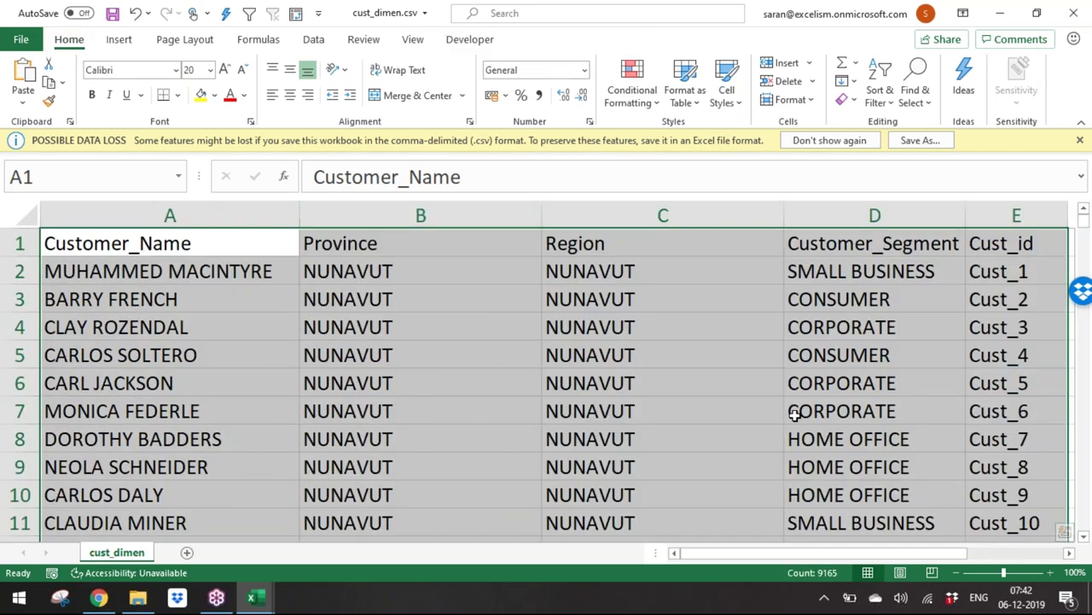
{"action": "left_click", "coordinate": [786, 399]}
{"action": "key", "text": "Right"}
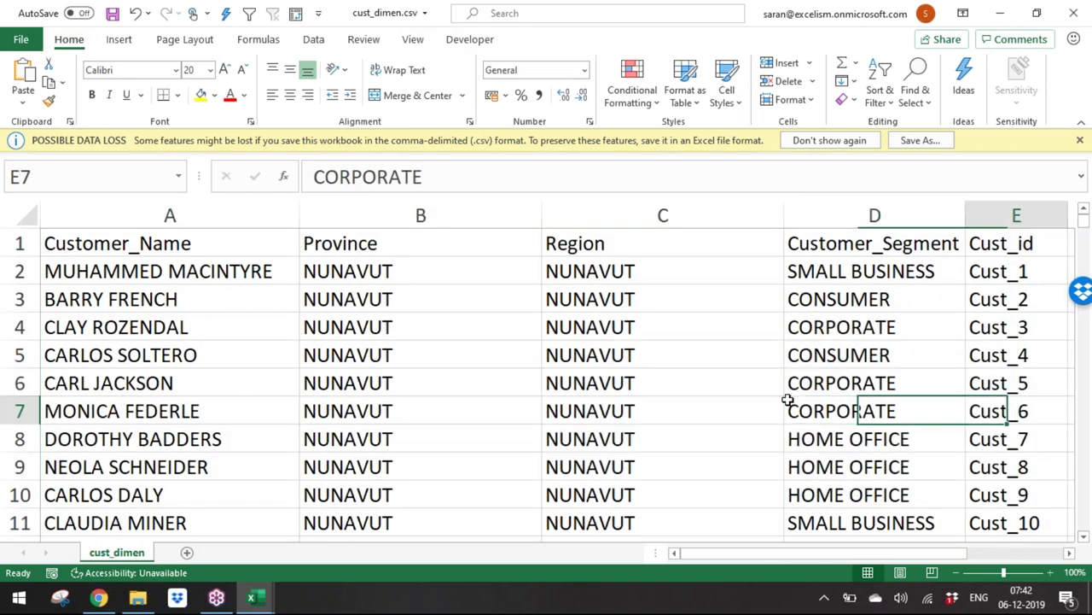
{"action": "key", "text": "Right"}
{"action": "key", "text": "Right"}
{"action": "key", "text": "Left"}
{"action": "key", "text": "Left"}
{"action": "key", "text": "Left"}
Step: Compare market_fact's Cust_id and last column with cust_dimen's Customer_Segment header
{"action": "key", "text": "alt+Tab"}
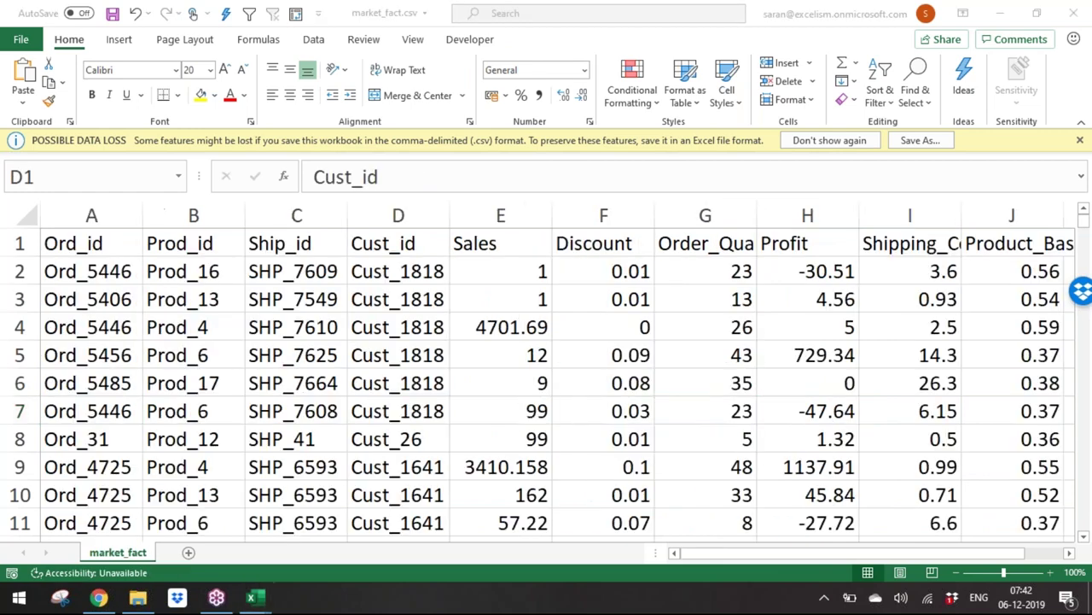
{"action": "key", "text": "ctrl+space"}
{"action": "key", "text": "ctrl+Right"}
{"action": "key", "text": "Right"}
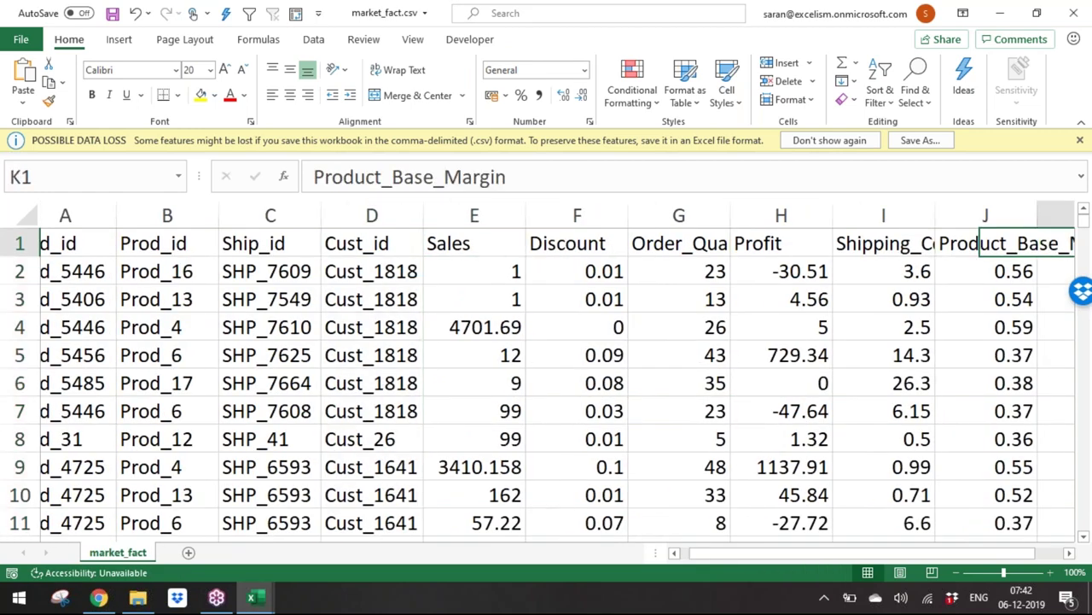
{"action": "left_click", "coordinate": [1012, 270]}
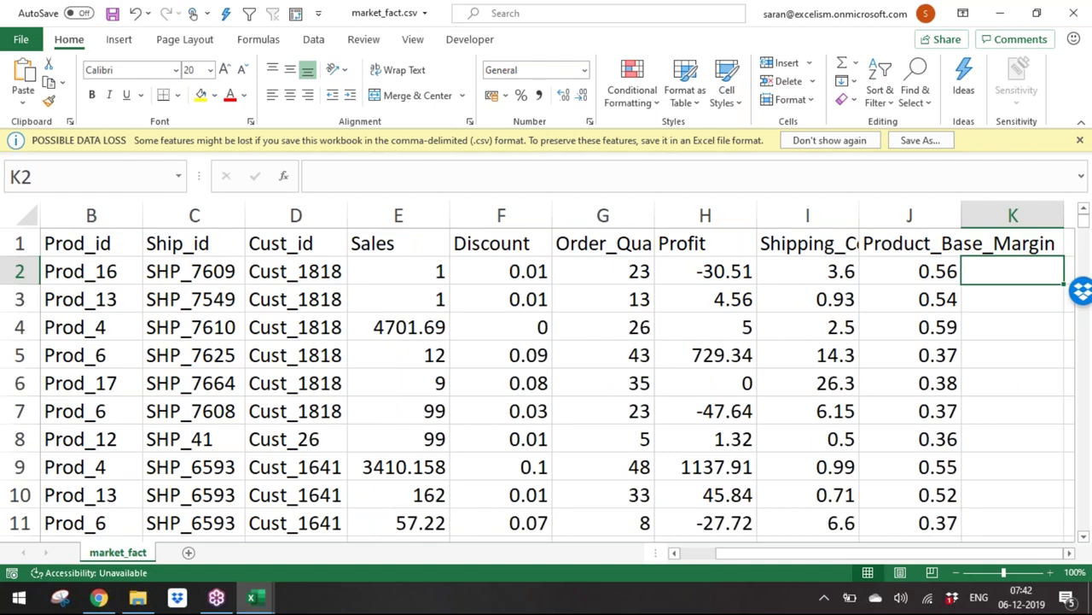
{"action": "key", "text": "alt+Tab"}
{"action": "key", "text": "ctrl+Up"}
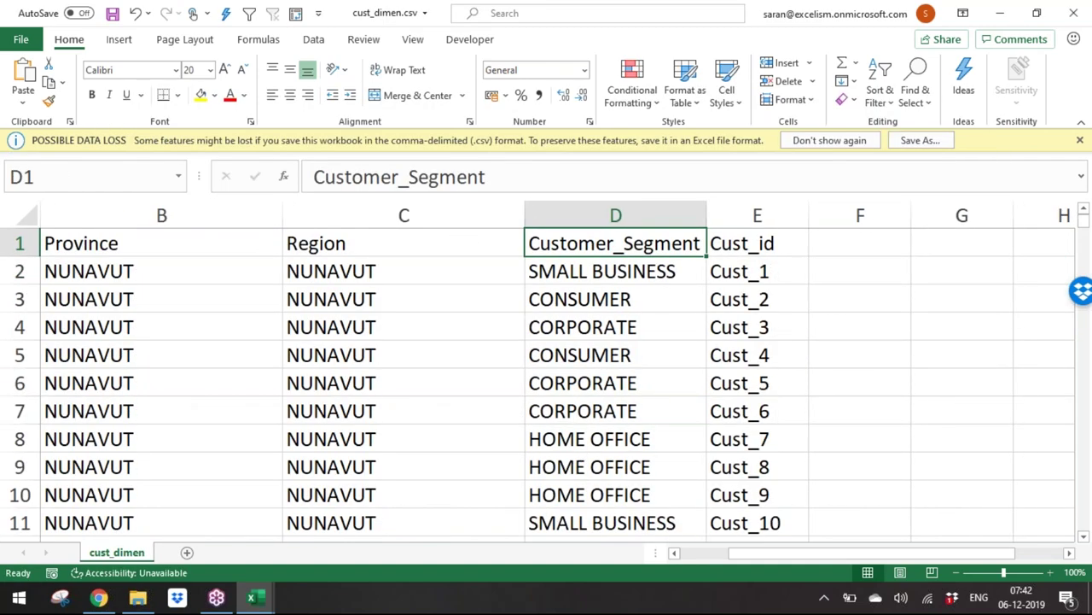
{"action": "key", "text": "alt+Tab"}
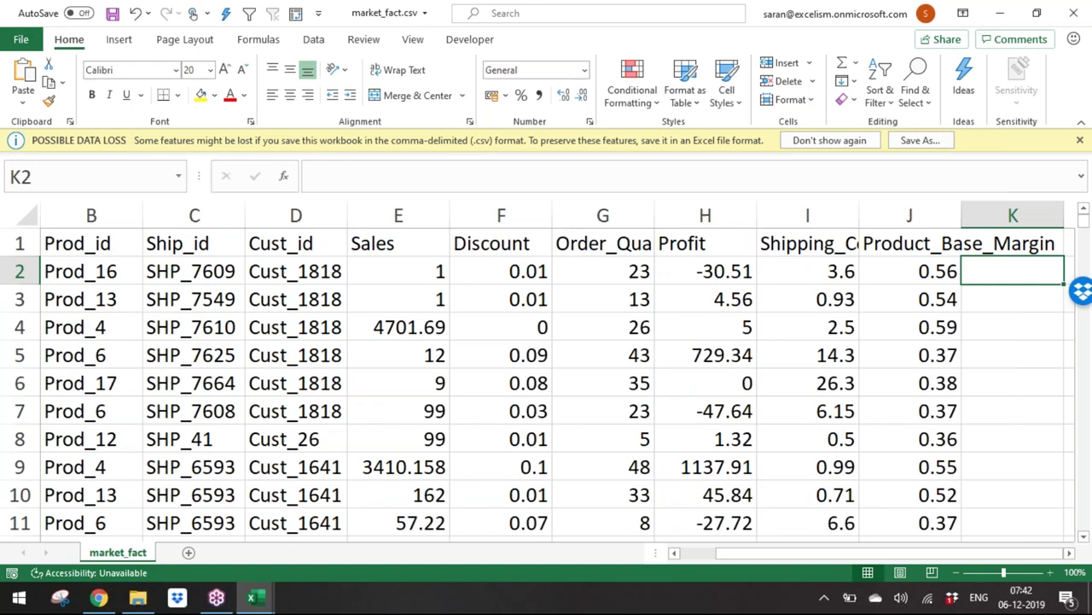
{"action": "key", "text": "alt+Tab"}
{"action": "key", "text": "alt+Tab"}
Step: Check the Region and Province header cells, then go back to the files folder
{"action": "key", "text": "alt+Tab"}
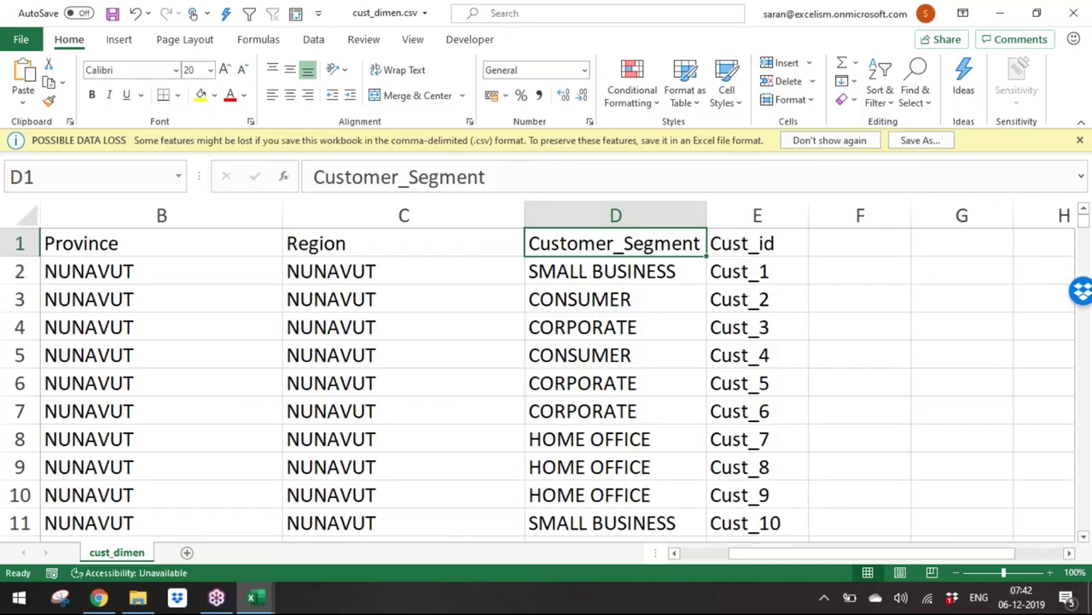
{"action": "left_click", "coordinate": [403, 243]}
{"action": "key", "text": "alt+Tab"}
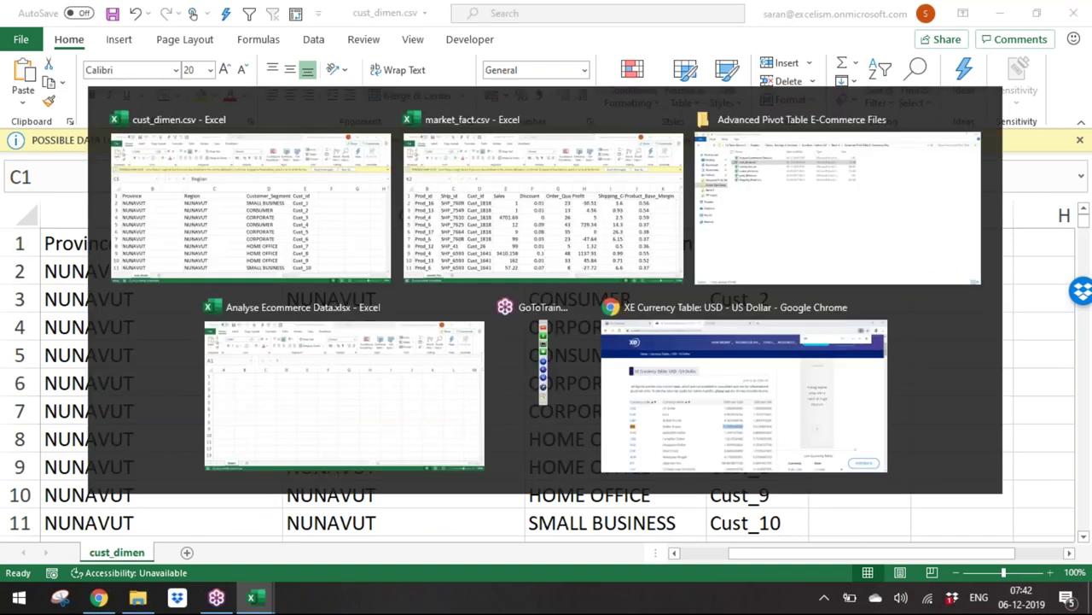
{"action": "key", "text": "alt+Tab"}
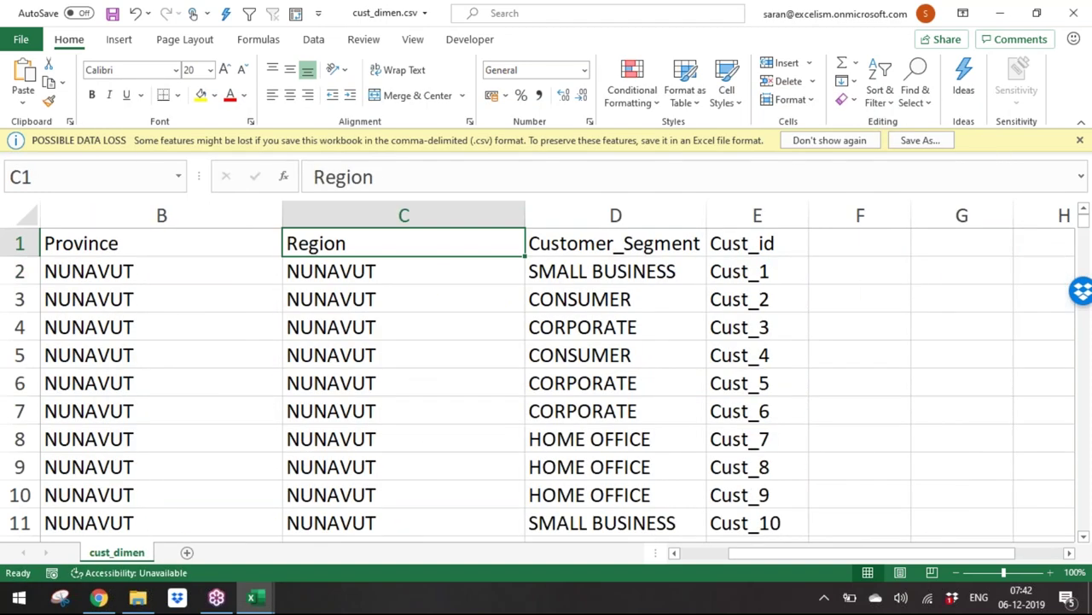
{"action": "left_click", "coordinate": [161, 244]}
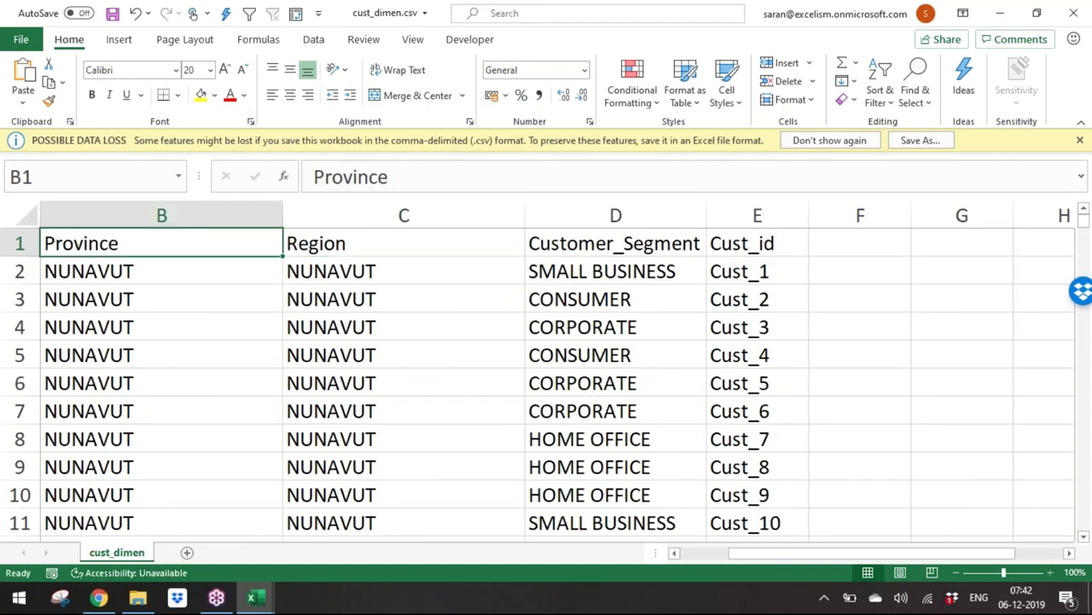
{"action": "key", "text": "alt+Tab"}
{"action": "key", "text": "Tab"}
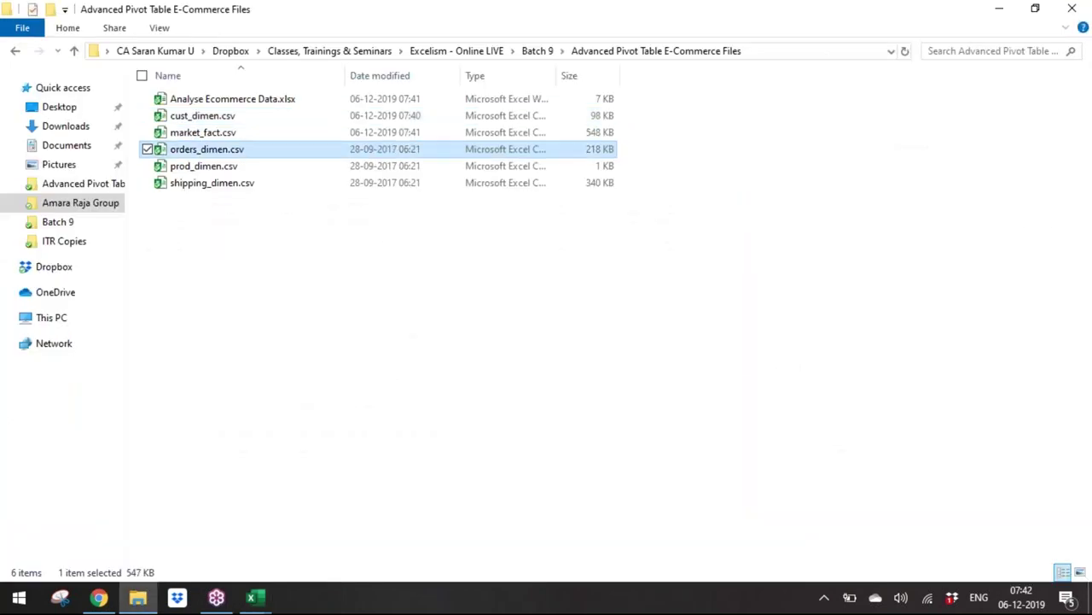
Step: Inspect the Ord_id column in orders_dimen and the Cust_id header in market_fact
{"action": "key", "text": "alt+Tab"}
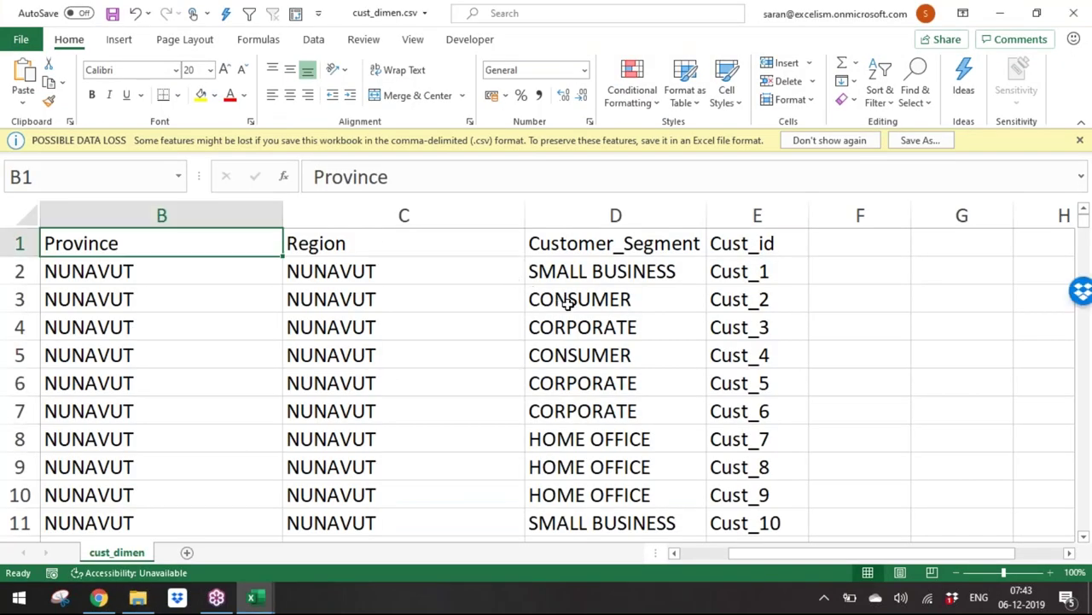
{"action": "key", "text": "alt+Tab"}
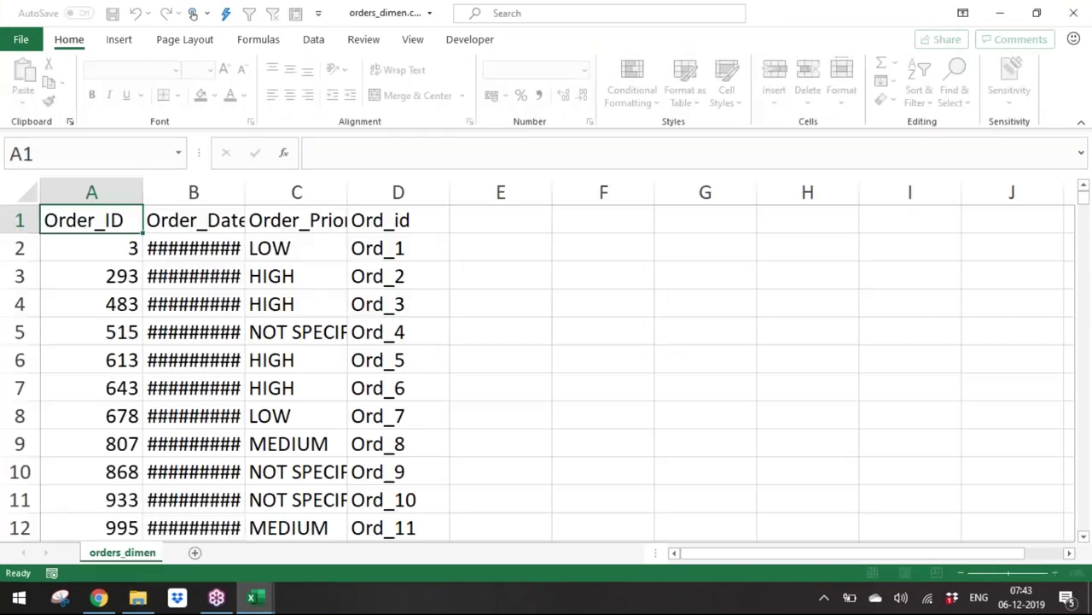
{"action": "left_click", "coordinate": [397, 216]}
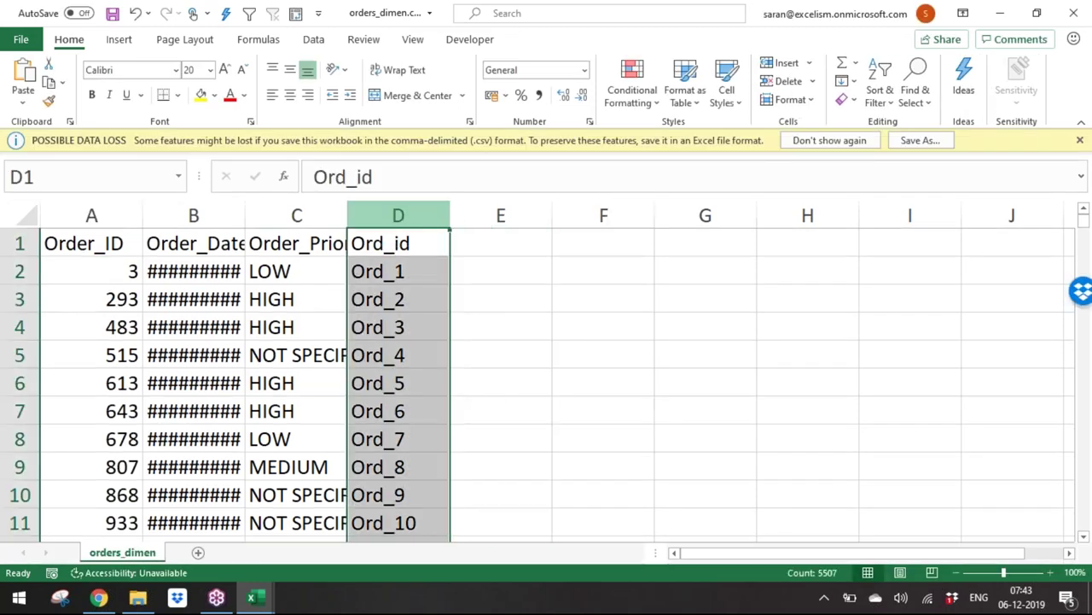
{"action": "key", "text": "alt+Tab"}
{"action": "key", "text": "Left"}
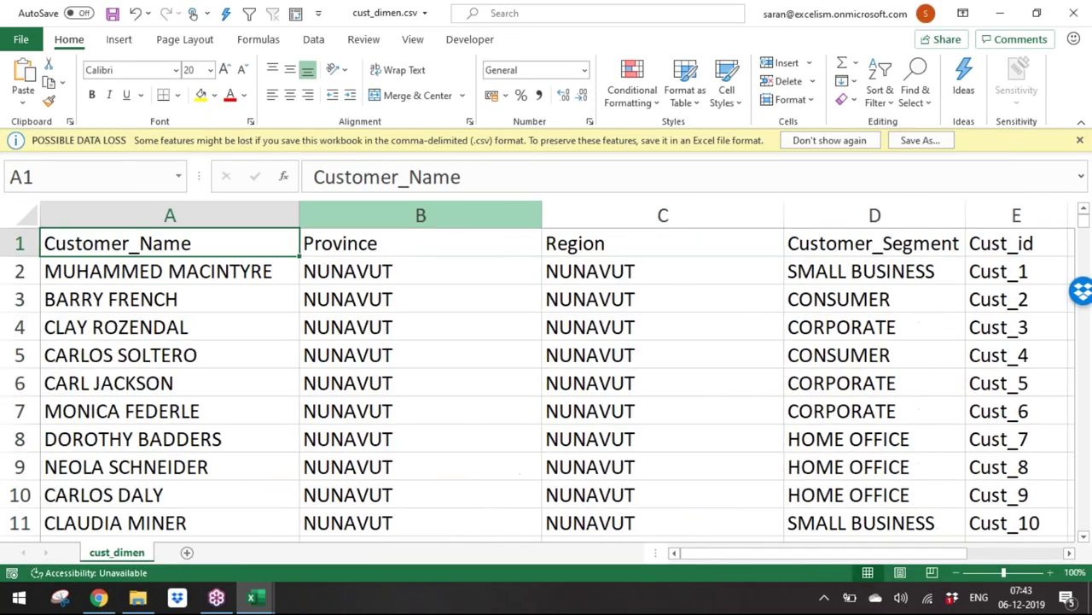
{"action": "key", "text": "alt+Tab"}
{"action": "key", "text": "alt+Tab"}
{"action": "key", "text": "alt+Tab"}
{"action": "key", "text": "Left"}
{"action": "key", "text": "Left"}
{"action": "key", "text": "Left"}
{"action": "key", "text": "Left"}
{"action": "key", "text": "Left"}
{"action": "key", "text": "Left"}
{"action": "key", "text": "Left"}
{"action": "key", "text": "Left"}
{"action": "key", "text": "Left"}
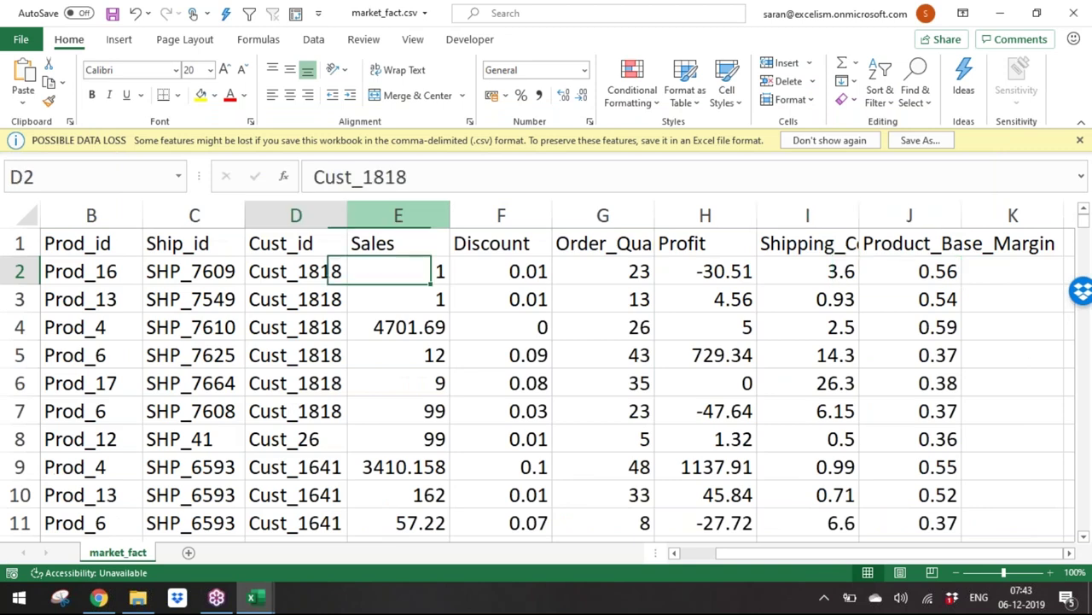
{"action": "key", "text": "Up"}
{"action": "key", "text": "Right"}
{"action": "key", "text": "Right"}
{"action": "key", "text": "Right"}
{"action": "key", "text": "Right"}
{"action": "key", "text": "Right"}
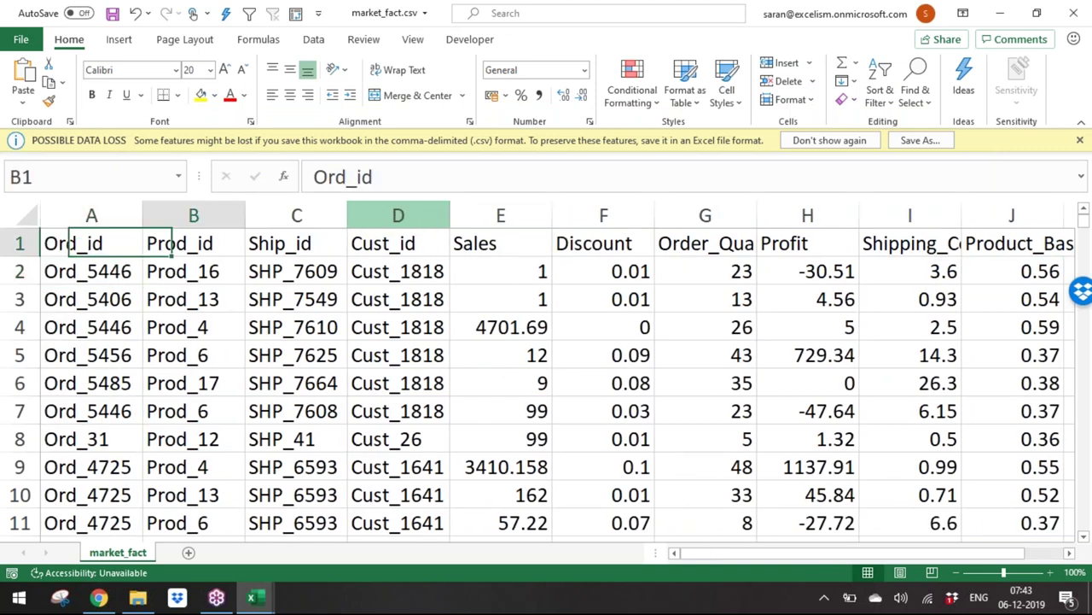
{"action": "key", "text": "Right"}
{"action": "key", "text": "Right"}
{"action": "key", "text": "Right"}
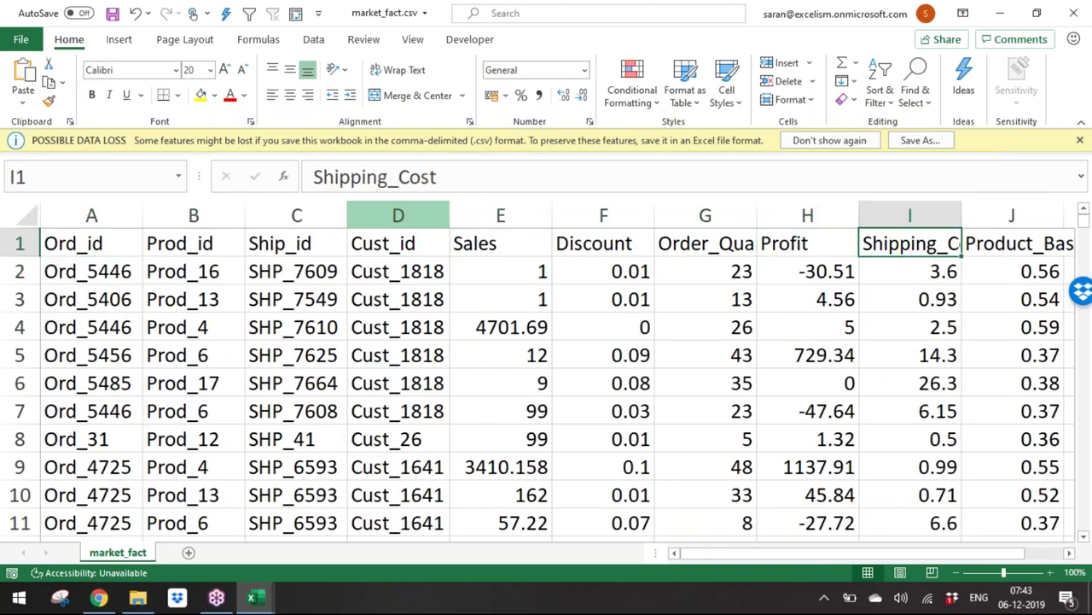
{"action": "key", "text": "Right"}
{"action": "key", "text": "Right"}
{"action": "key", "text": "Right"}
{"action": "key", "text": "Left"}
{"action": "key", "text": "Left"}
{"action": "key", "text": "Left"}
{"action": "key", "text": "Left"}
{"action": "key", "text": "Left"}
{"action": "key", "text": "Left"}
{"action": "key", "text": "Left"}
{"action": "key", "text": "Left"}
{"action": "key", "text": "Left"}
{"action": "key", "text": "Left"}
{"action": "key", "text": "Left"}
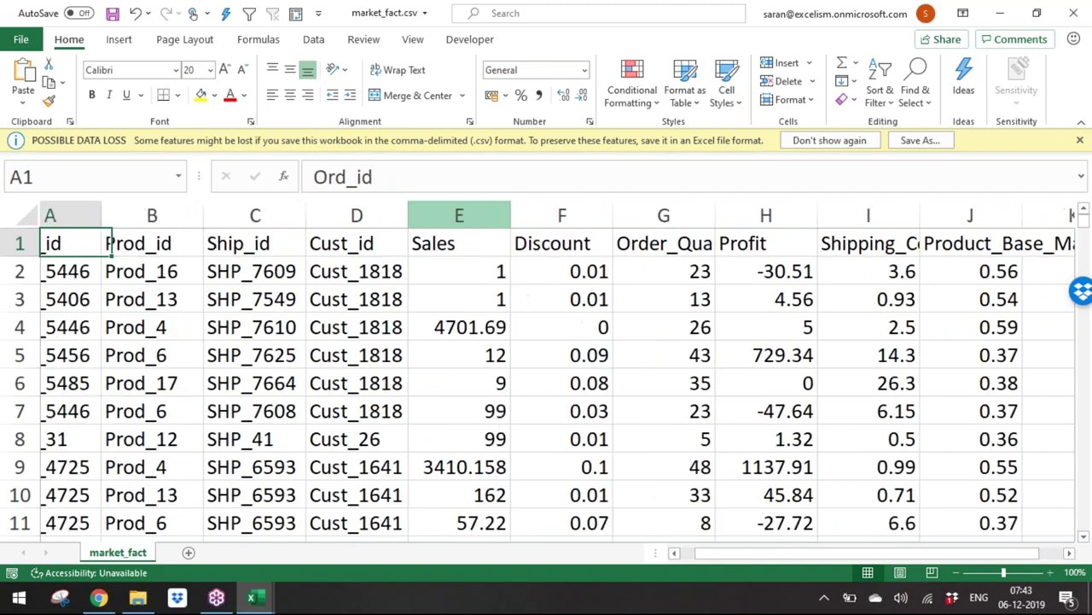
Step: Close market_fact and cust_dimen with Ctrl+W, choosing Don't Save
{"action": "key", "text": "ctrl+w"}
{"action": "key", "text": "ctrl+w"}
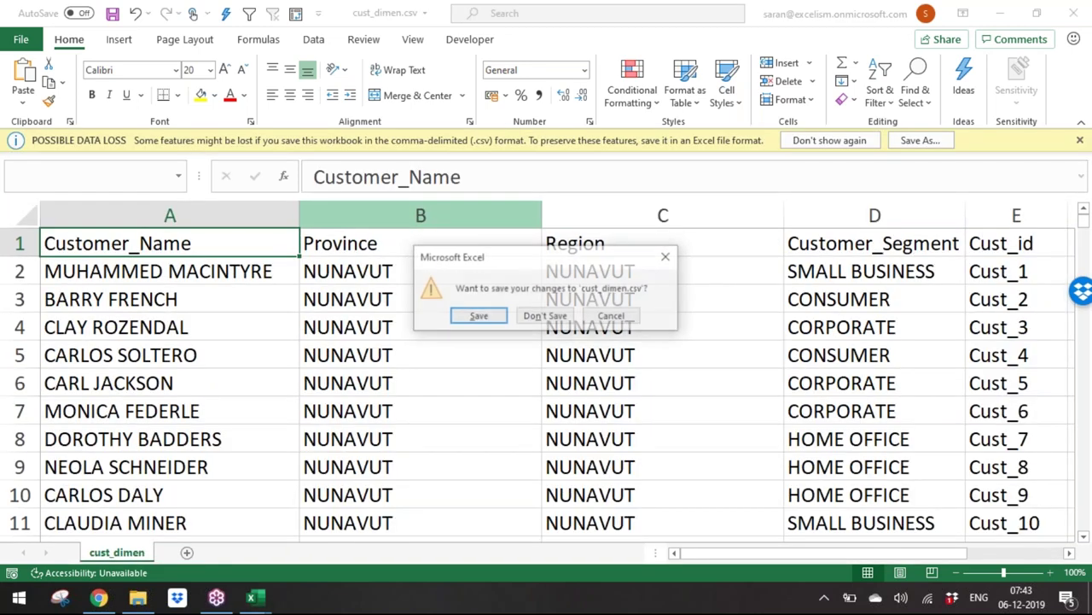
{"action": "key", "text": "Tab"}
{"action": "key", "text": "Return"}
{"action": "key", "text": "ctrl+w"}
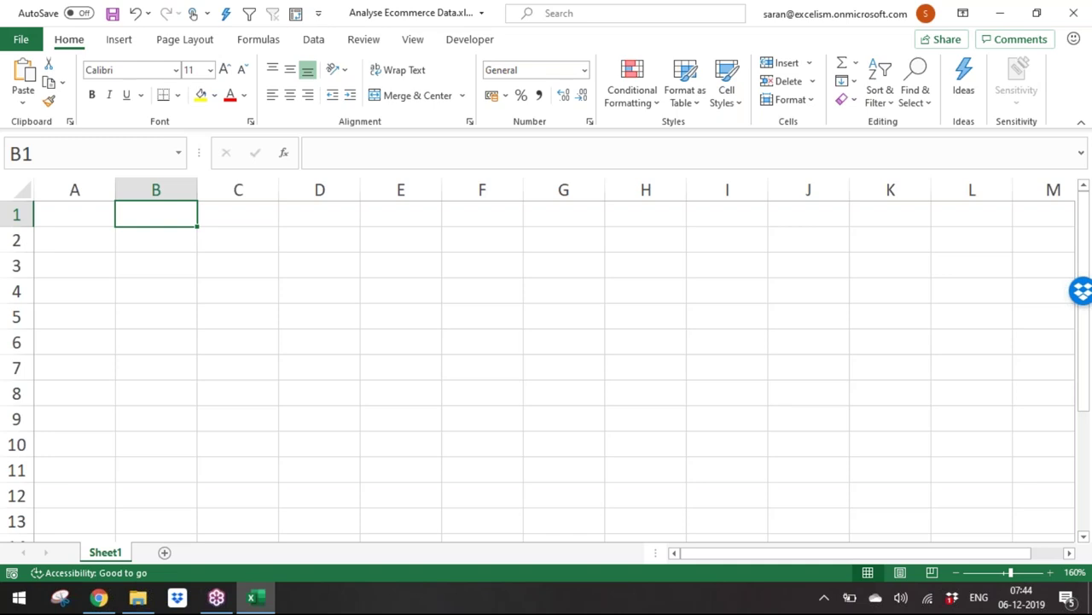
Step: Begin typing 'Relationships introducted i' into cell A1 of Sheet1
{"action": "left_click", "coordinate": [74, 214]}
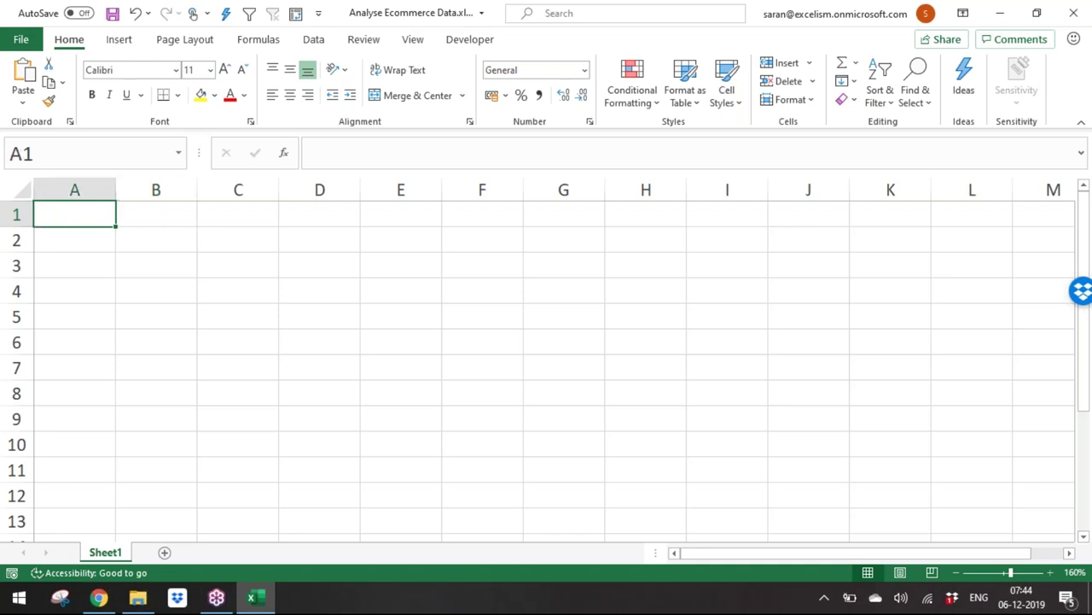
{"action": "type", "text": "Relationsh"}
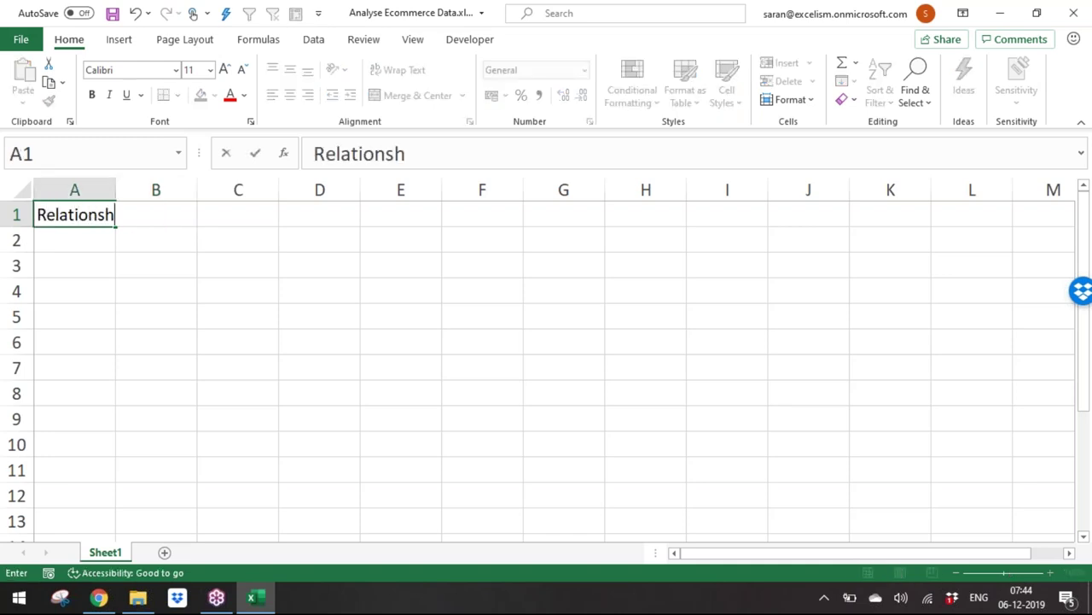
{"action": "type", "text": "ips introducted i"}
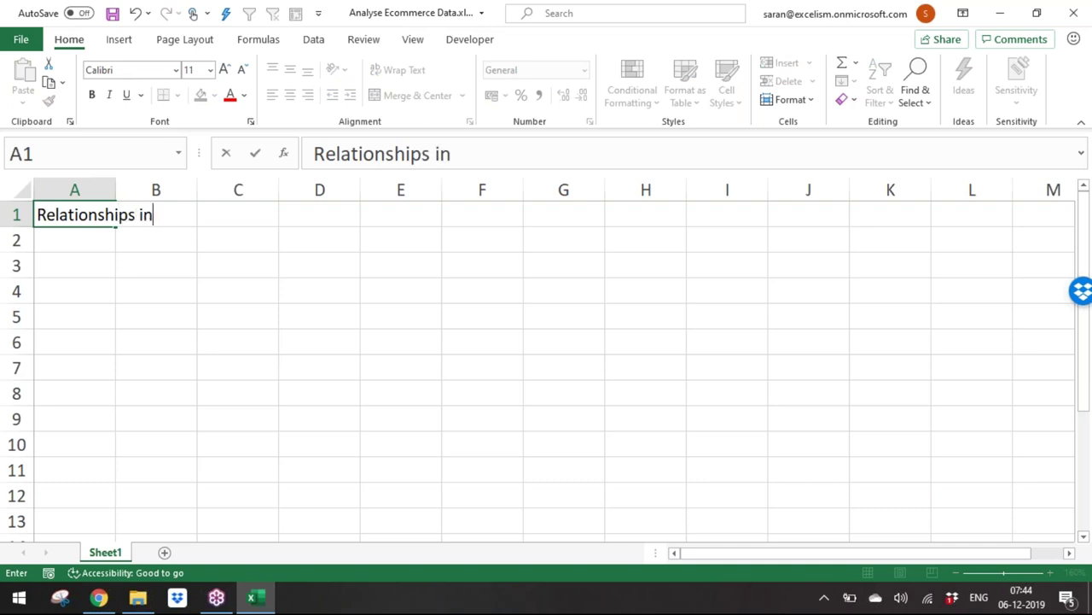
Step: Finish A1 as 'Relationships introduced in 2013 Version'
{"action": "key", "text": "BackSpace"}
{"action": "key", "text": "BackSpace"}
{"action": "key", "text": "BackSpace"}
{"action": "key", "text": "BackSpace"}
{"action": "key", "text": "BackSpace"}
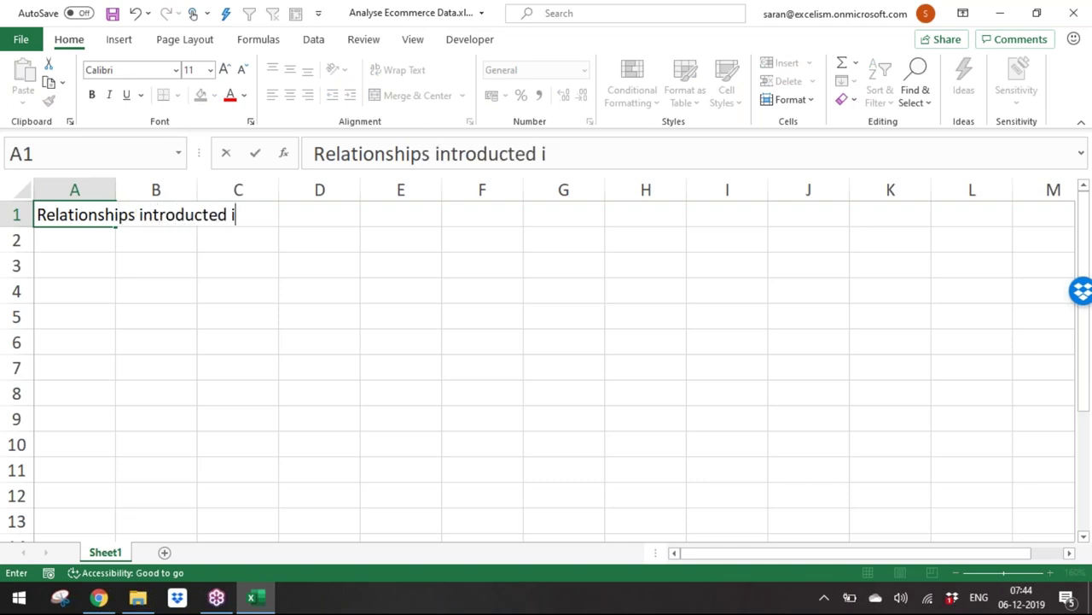
{"action": "type", "text": "ed in"}
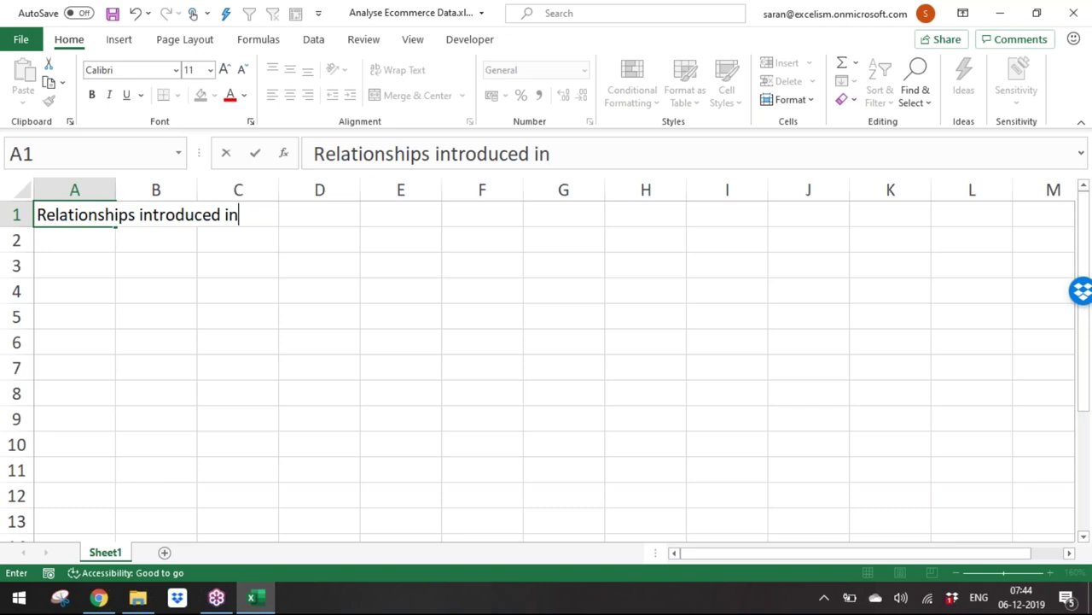
{"action": "type", "text": " 2013 Version"}
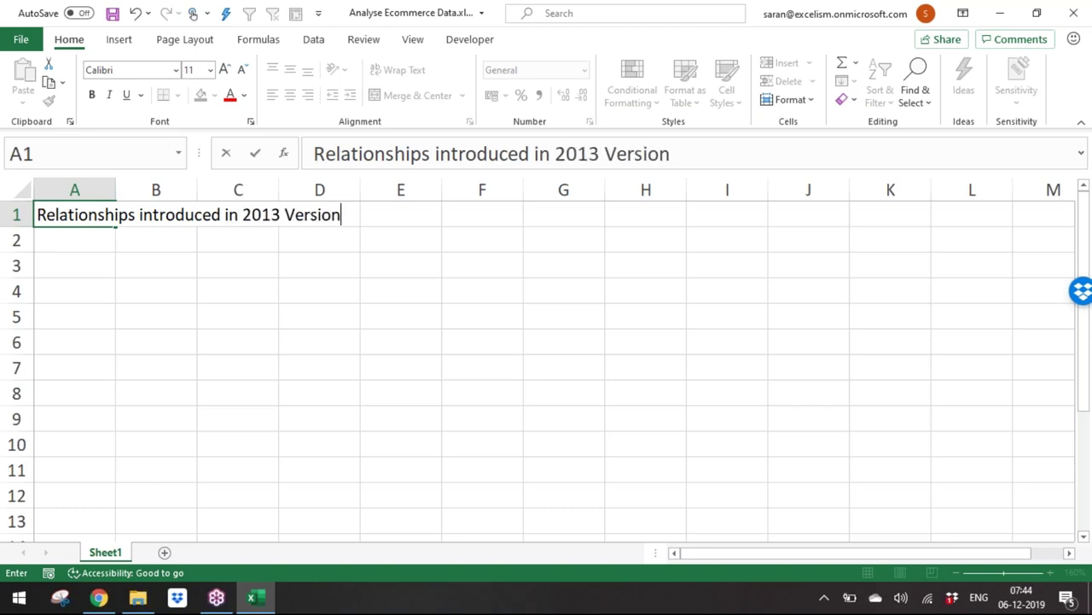
{"action": "key", "text": "Return"}
Step: In A2, note that one table relates to another via the Primary Key and Foreign Key
{"action": "type", "text": "Means we can "}
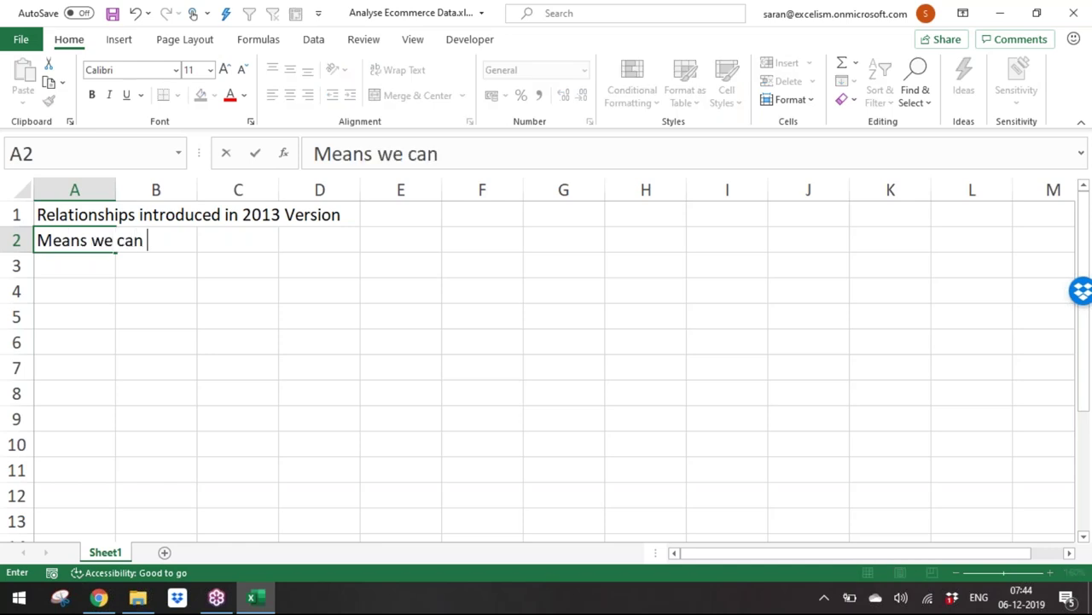
{"action": "type", "text": "related"}
{"action": "key", "text": "BackSpace"}
{"action": "type", "text": "one Table with th"}
{"action": "type", "text": "e Other tabl"}
{"action": "type", "text": "e"}
{"action": "key", "text": "BackSpace"}
{"action": "key", "text": "BackSpace"}
{"action": "key", "text": "BackSpace"}
{"action": "key", "text": "BackSpace"}
{"action": "key", "text": "BackSpace"}
{"action": "type", "text": "Ta"}
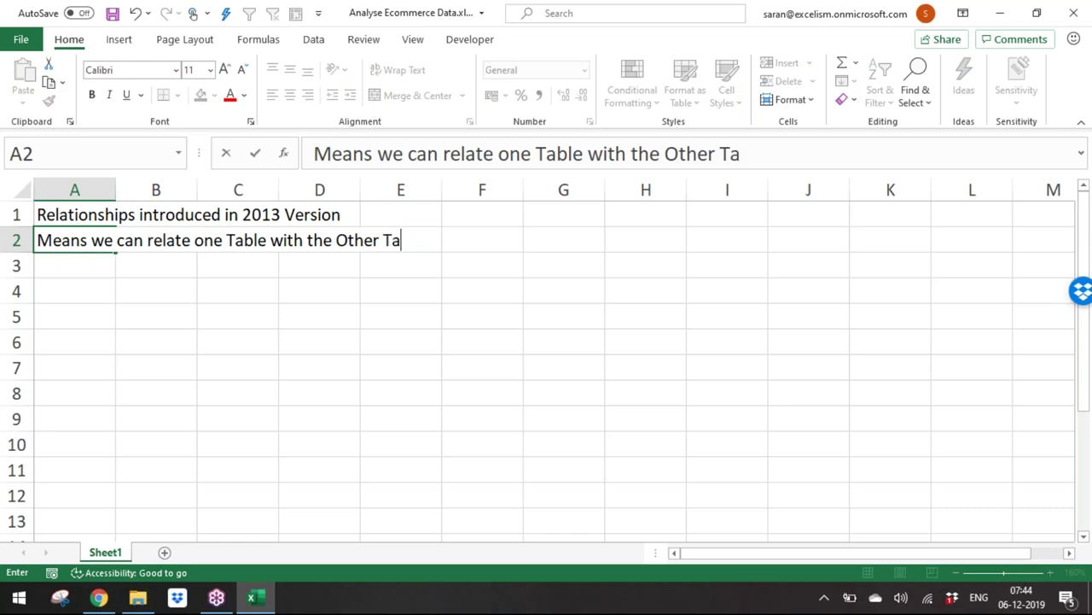
{"action": "type", "text": "ble consideri"}
{"action": "type", "text": "ng the Primar"}
{"action": "type", "text": "y Key a"}
{"action": "key", "text": "BackSpace"}
{"action": "type", "text": "Key and P"}
{"action": "key", "text": "BackSpace"}
{"action": "type", "text": "Foreig"}
{"action": "key", "text": "BackSpace"}
{"action": "key", "text": "BackSpace"}
{"action": "type", "text": "ign K"}
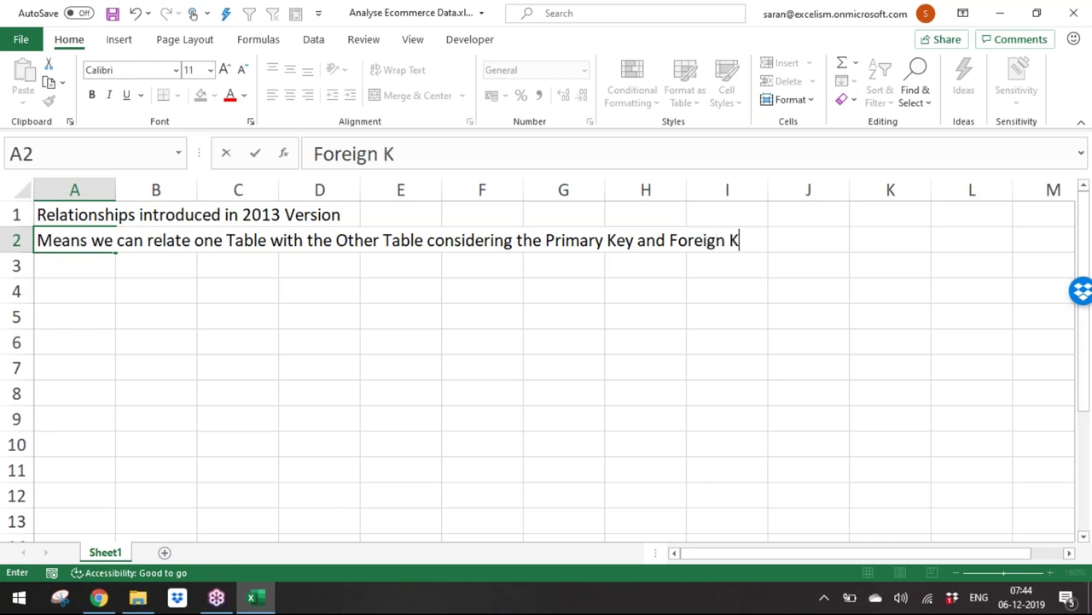
{"action": "type", "text": "ey"}
{"action": "key", "text": "Return"}
{"action": "key", "text": "Return"}
Step: In A4, type 'Primary key is the unique field in the table'
{"action": "type", "text": "Prima"}
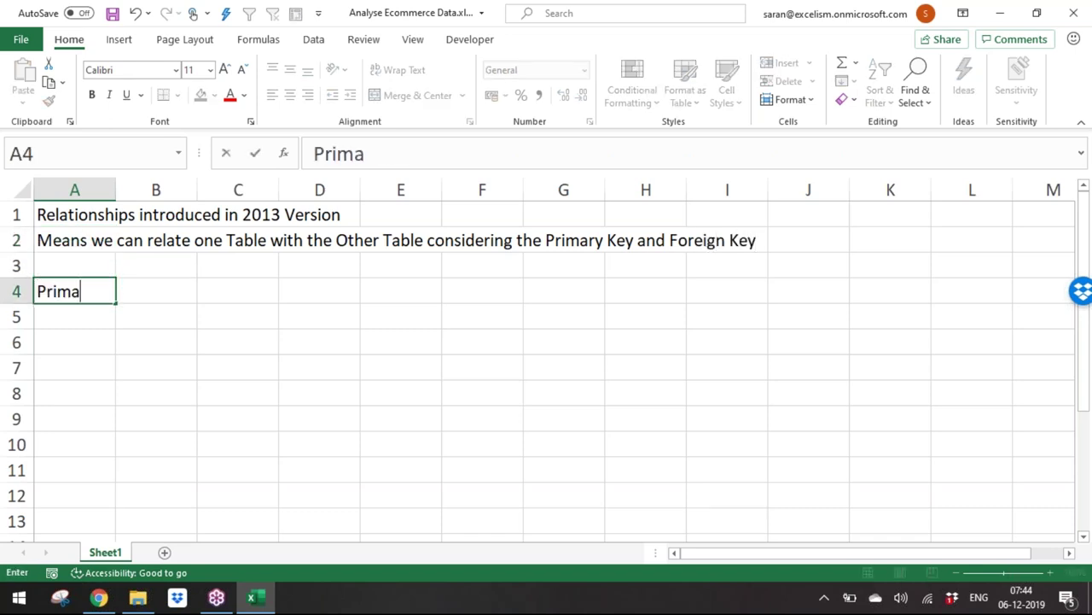
{"action": "type", "text": "ry key the"}
{"action": "key", "text": "BackSpace"}
{"action": "key", "text": "BackSpace"}
{"action": "key", "text": "BackSpace"}
{"action": "key", "text": "BackSpace"}
{"action": "type", "text": "is the unique"}
{"action": "type", "text": "fe"}
{"action": "key", "text": "BackSpace"}
{"action": "type", "text": "ield in th"}
{"action": "key", "text": "BackSpace"}
{"action": "key", "text": "BackSpace"}
{"action": "type", "text": "the table"}
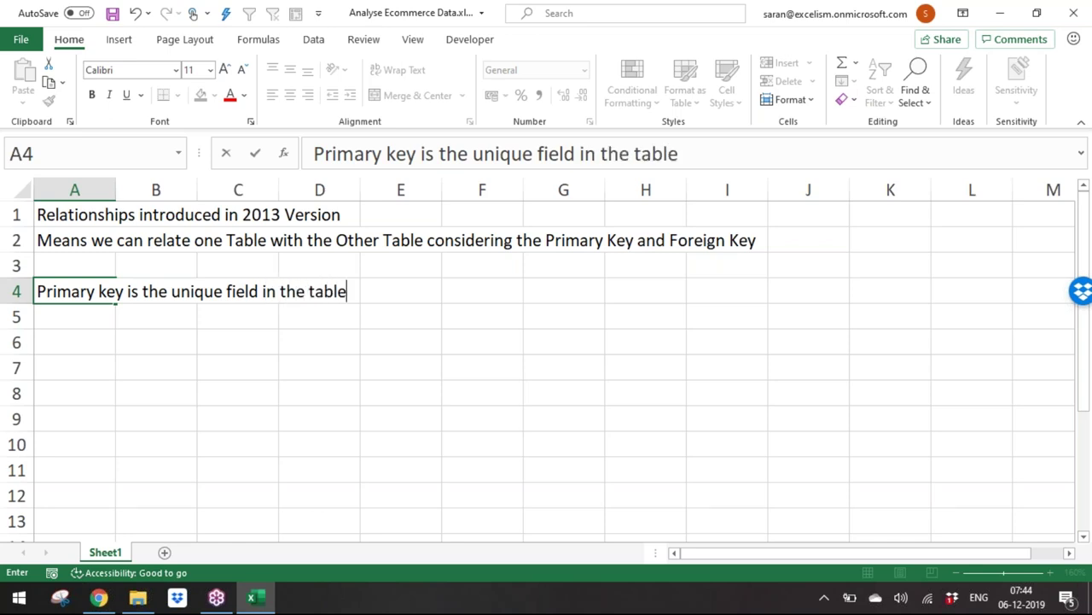
{"action": "key", "text": "Return"}
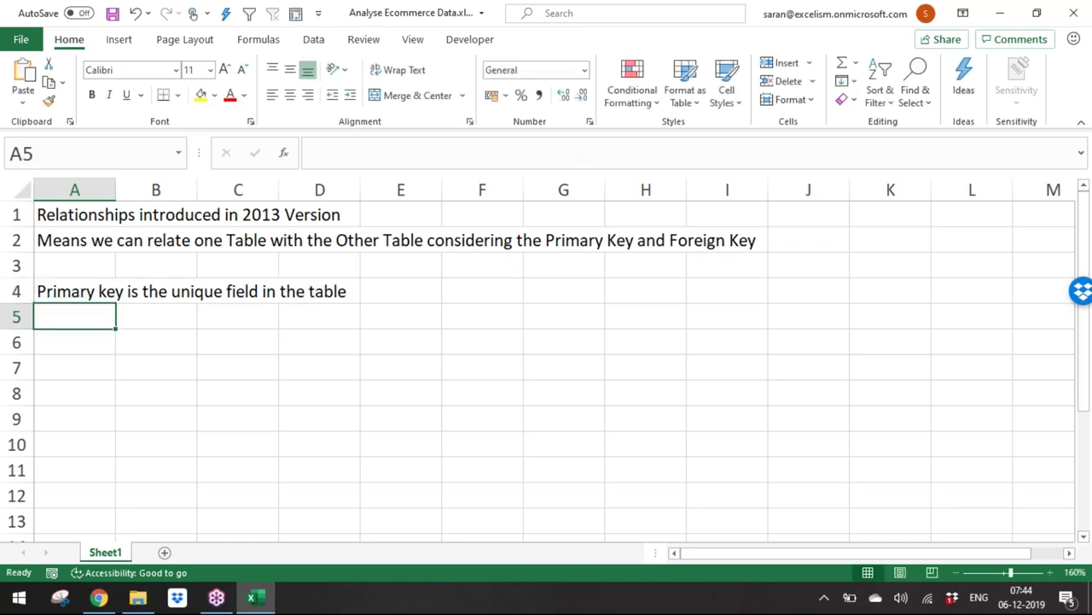
Step: Add 'In our case study' and note Customer_Dimen's unique primary key Customer_id
{"action": "key", "text": "Return"}
{"action": "type", "text": "In ou"}
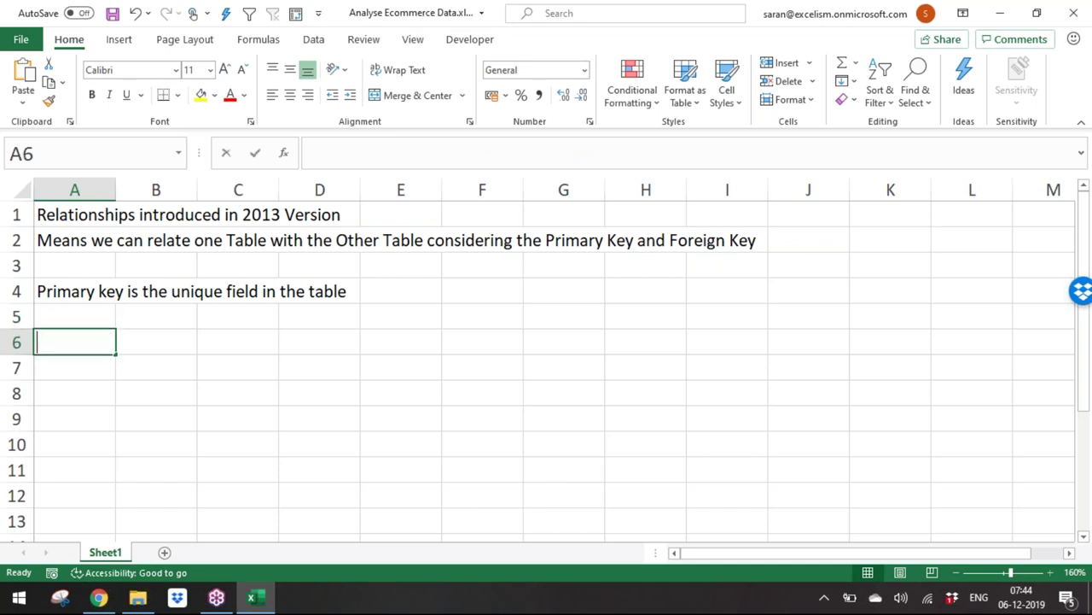
{"action": "type", "text": "r ca"}
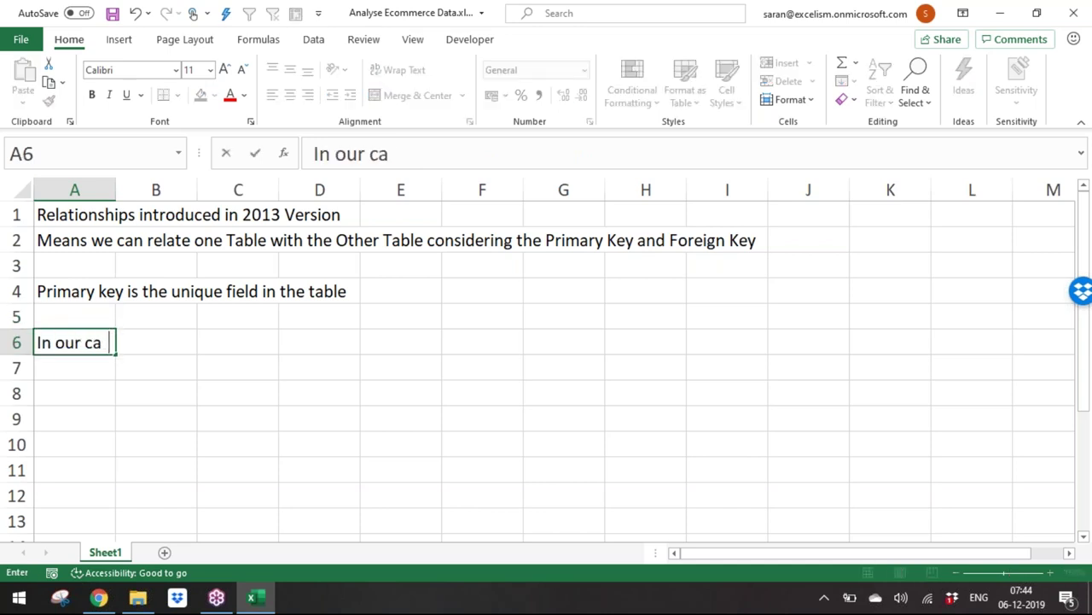
{"action": "type", "text": "se study"}
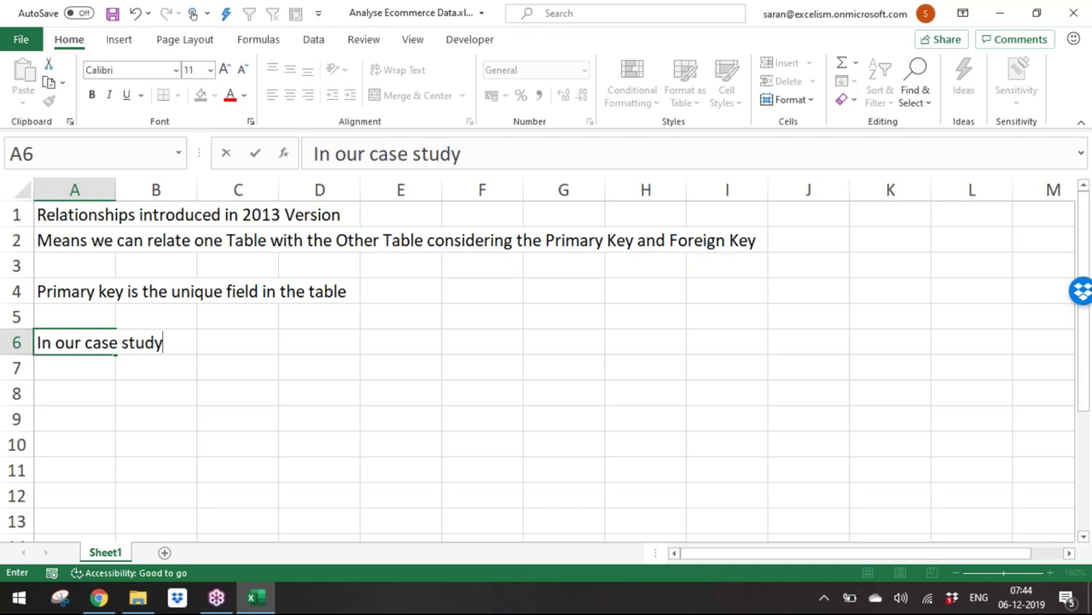
{"action": "key", "text": "Return"}
{"action": "type", "text": "Customer_Dimen"}
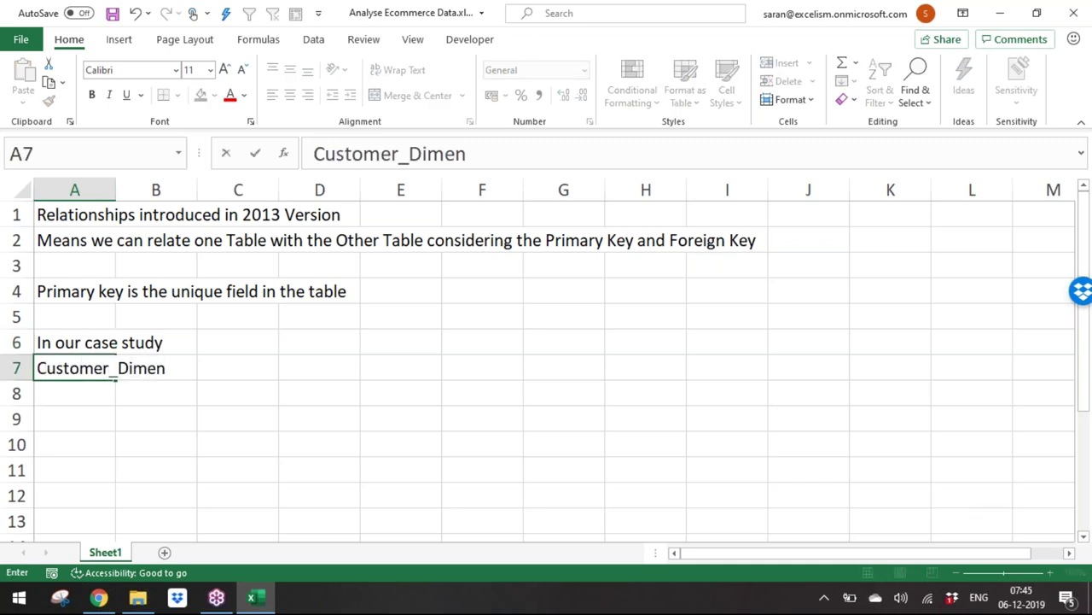
{"action": "type", "text": " table is having Cums"}
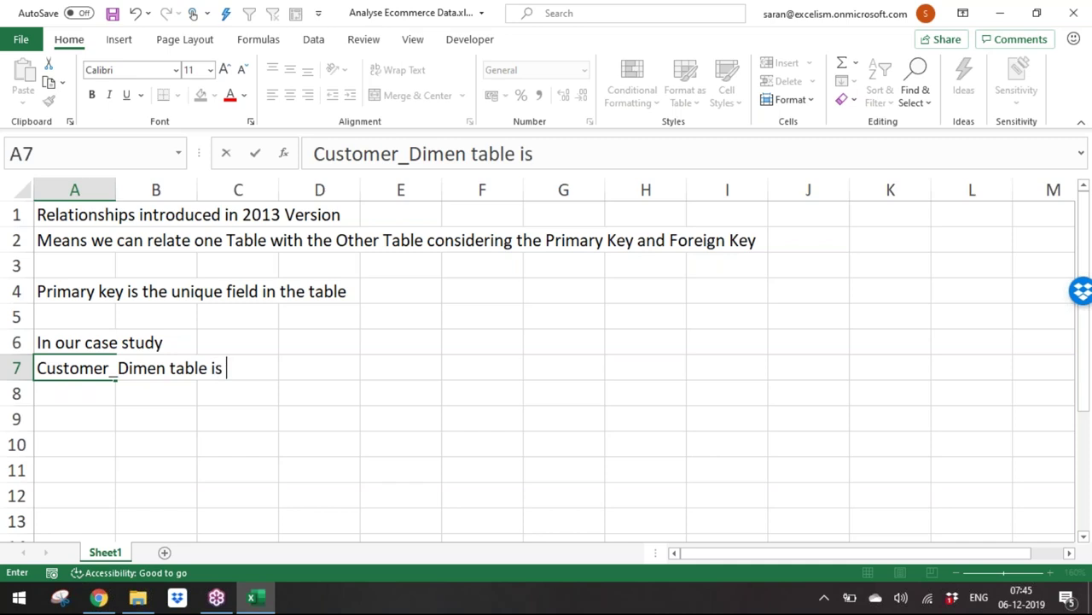
{"action": "key", "text": "BackSpace"}
{"action": "key", "text": "BackSpace"}
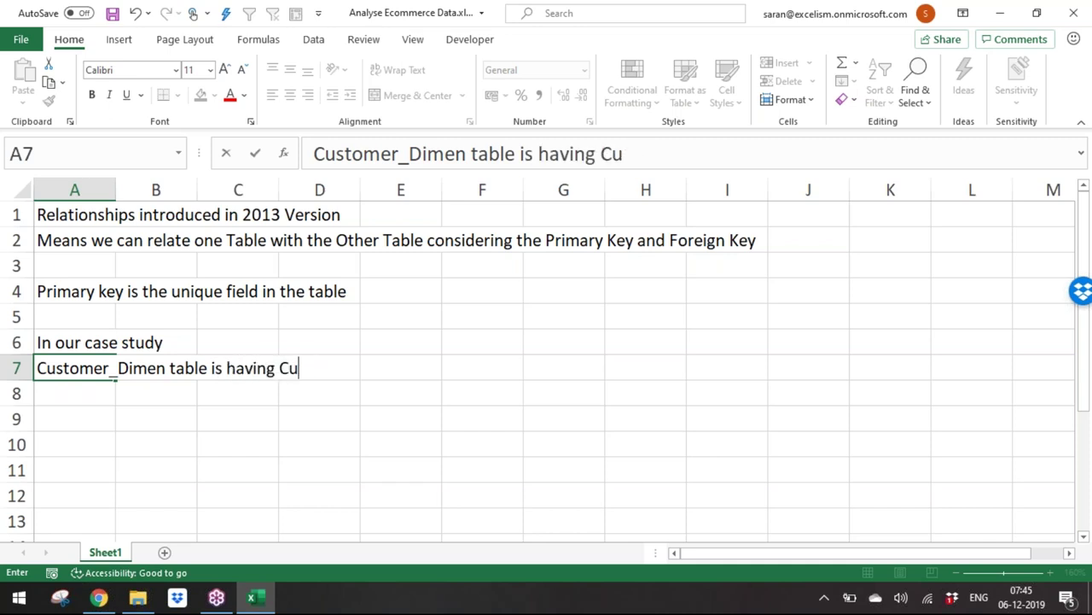
{"action": "type", "text": "ustomer_id i"}
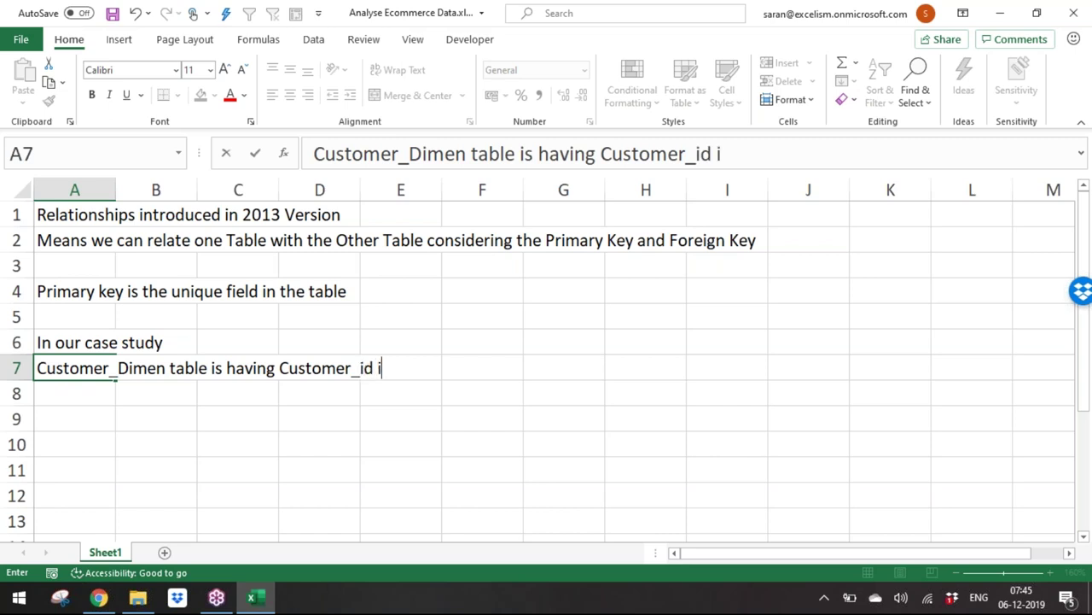
{"action": "type", "text": "s the Primat"}
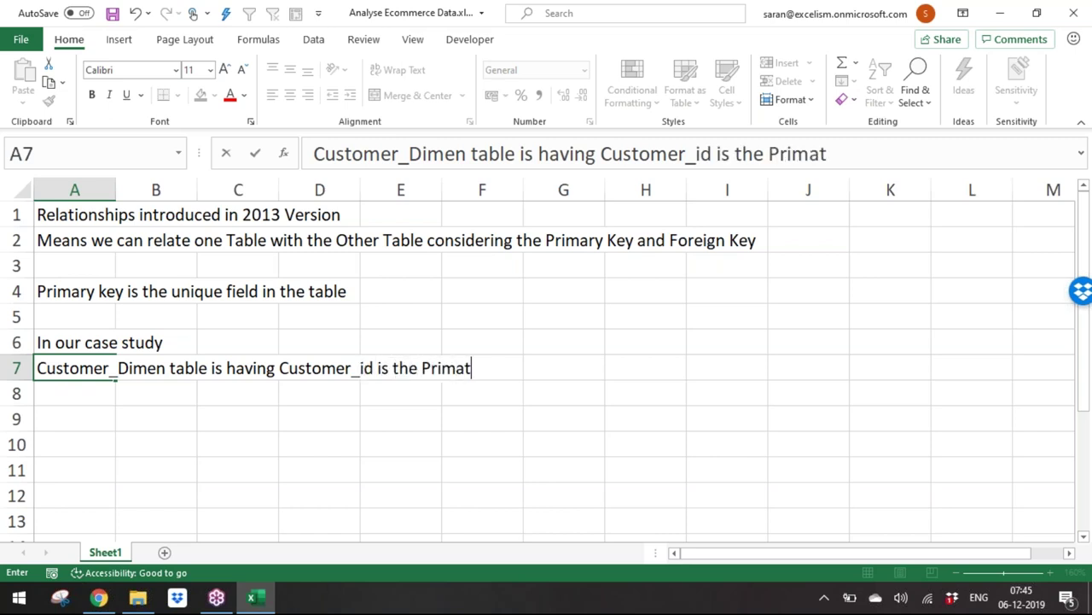
{"action": "key", "text": "BackSpace"}
{"action": "type", "text": "ry key"}
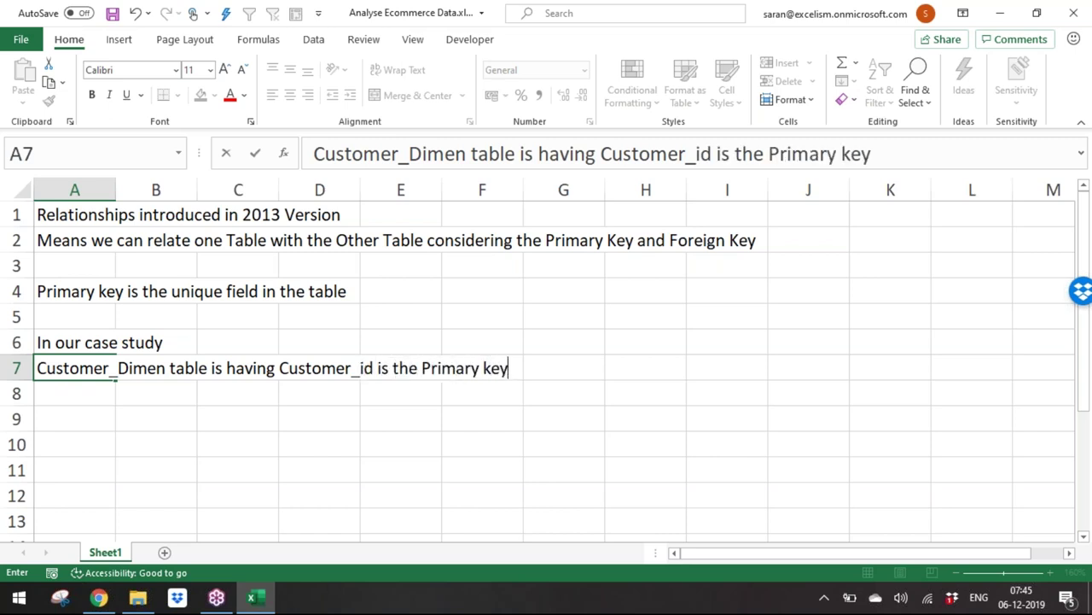
{"action": "type", "text": " which is unique"}
{"action": "key", "text": "Return"}
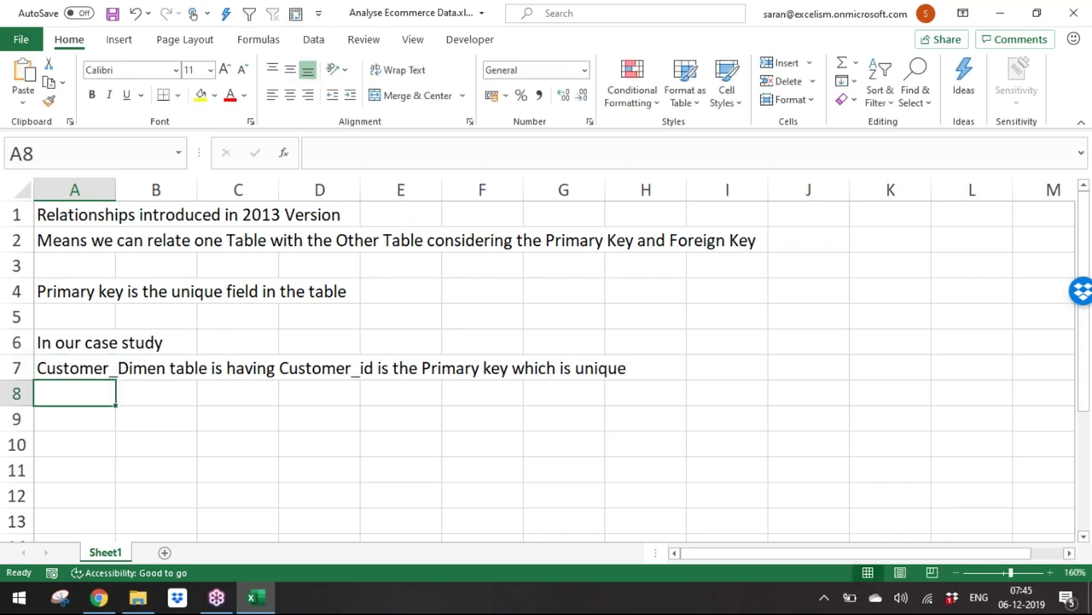
Step: Note that Order_dimen table has ord_id as the primary key
{"action": "type", "text": "C"}
{"action": "key", "text": "BackSpace"}
{"action": "key", "text": "BackSpace"}
{"action": "type", "text": "Oe"}
{"action": "key", "text": "BackSpace"}
{"action": "type", "text": "Rder"}
{"action": "key", "text": "BackSpace"}
{"action": "key", "text": "BackSpace"}
{"action": "key", "text": "BackSpace"}
{"action": "key", "text": "BackSpace"}
{"action": "type", "text": "rder"}
{"action": "type", "text": "_dD"}
{"action": "key", "text": "BackSpace"}
{"action": "key", "text": "BackSpace"}
{"action": "type", "text": "dimen "}
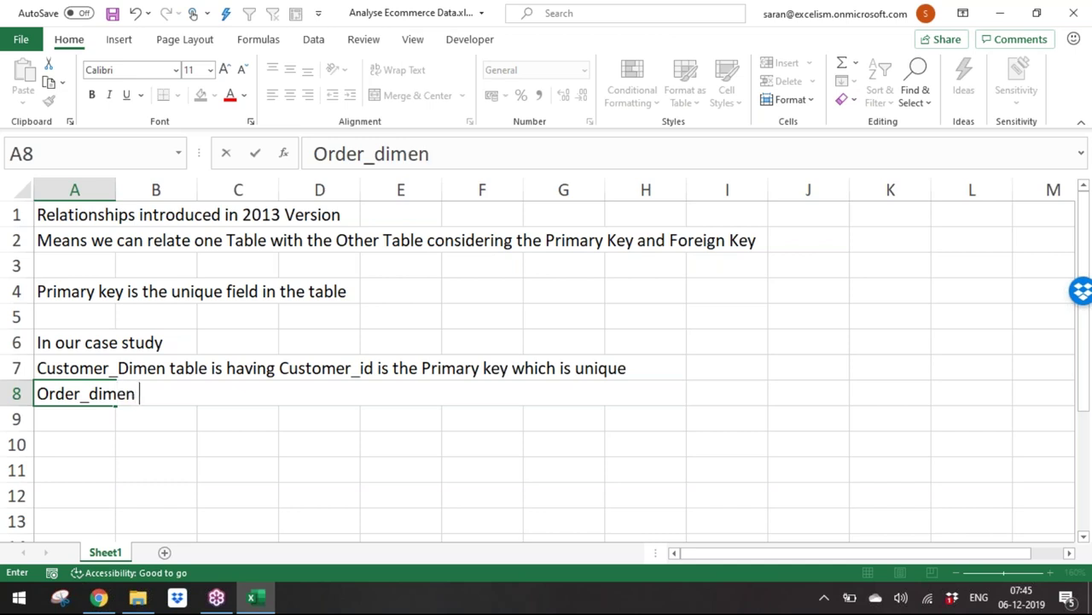
{"action": "type", "text": "table ia"}
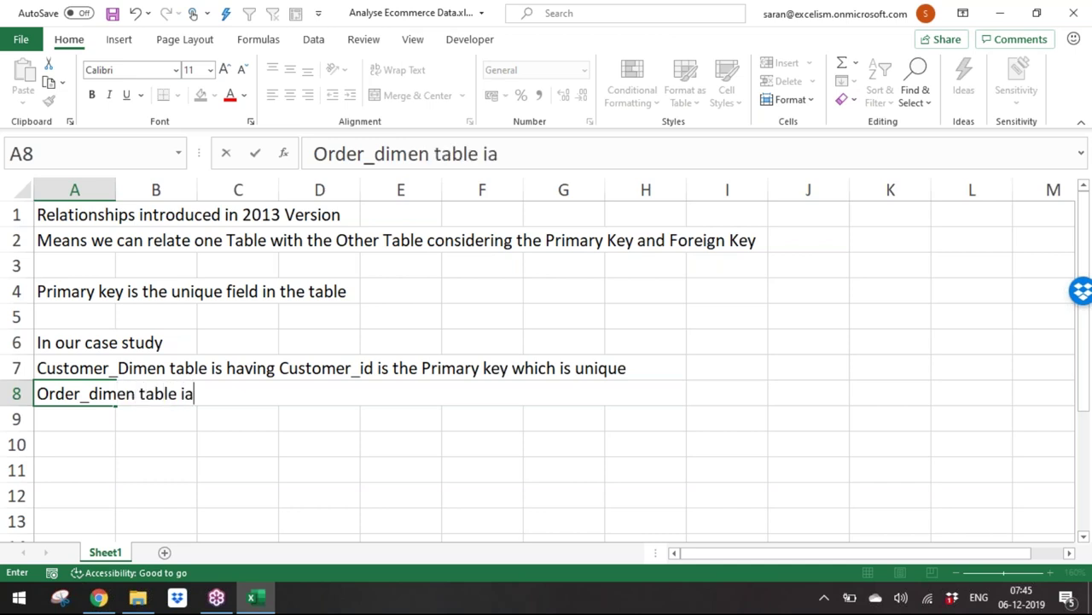
{"action": "key", "text": "BackSpace"}
{"action": "type", "text": "s having ord"}
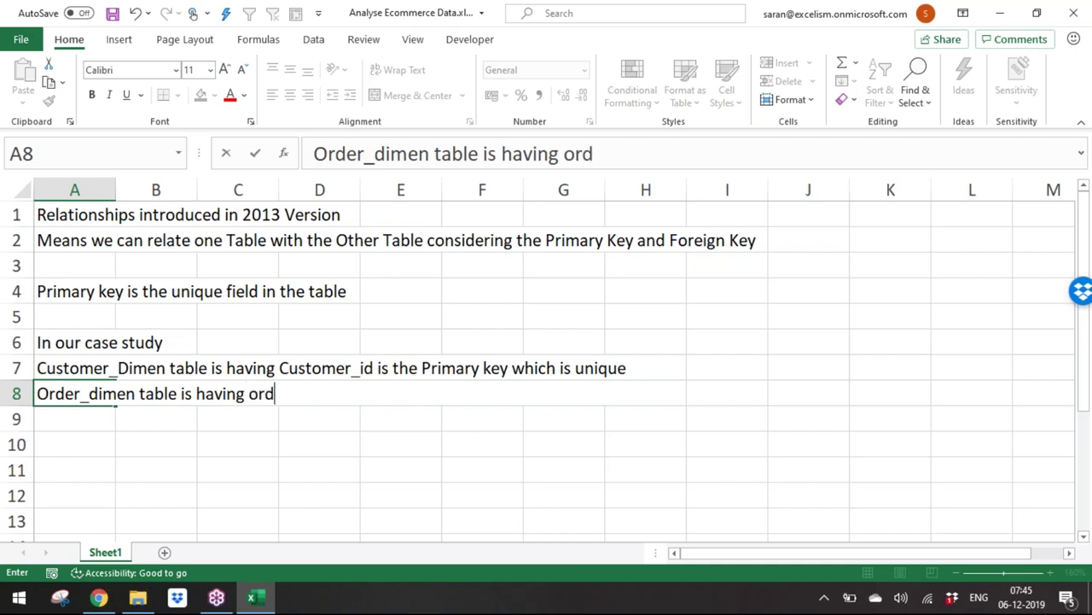
{"action": "type", "text": "_id is "}
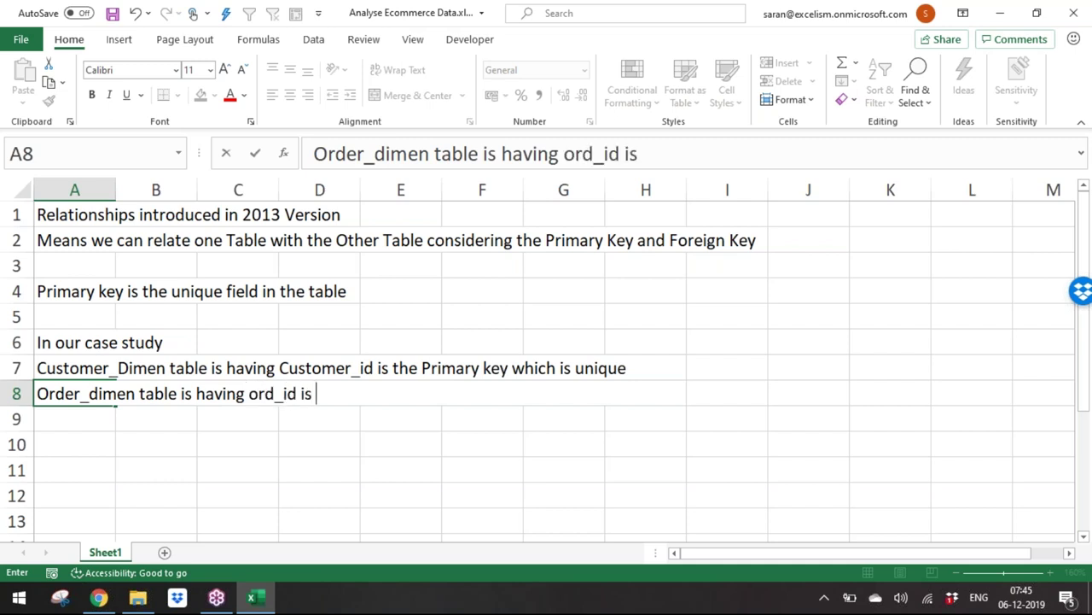
{"action": "type", "text": "the primary key"}
{"action": "key", "text": "Return"}
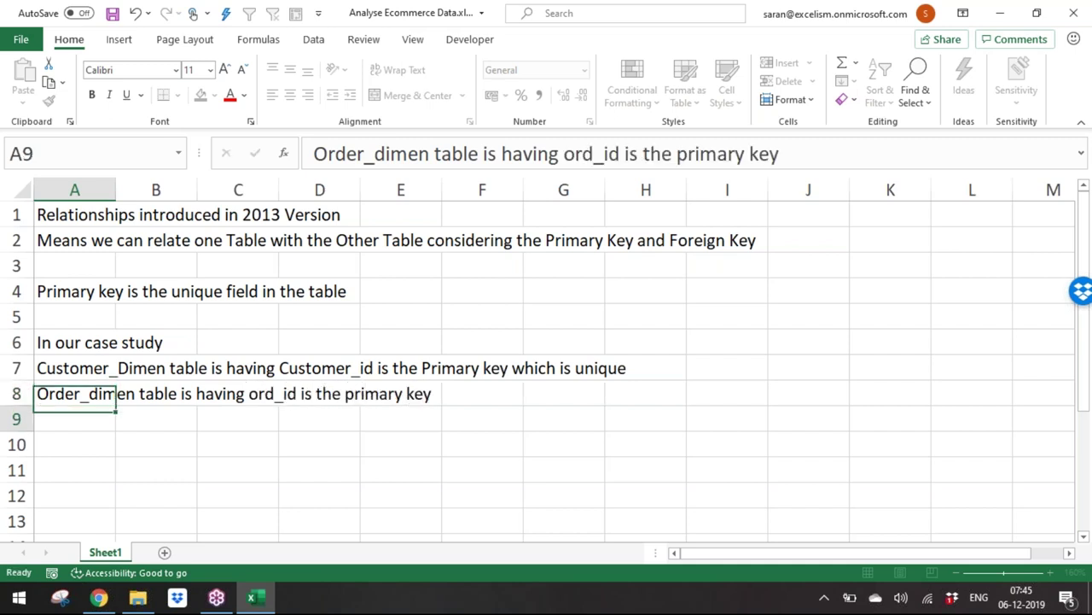
Step: Note that Product_dimen table has Prod_id as the primary key
{"action": "type", "text": "Product_dimen"}
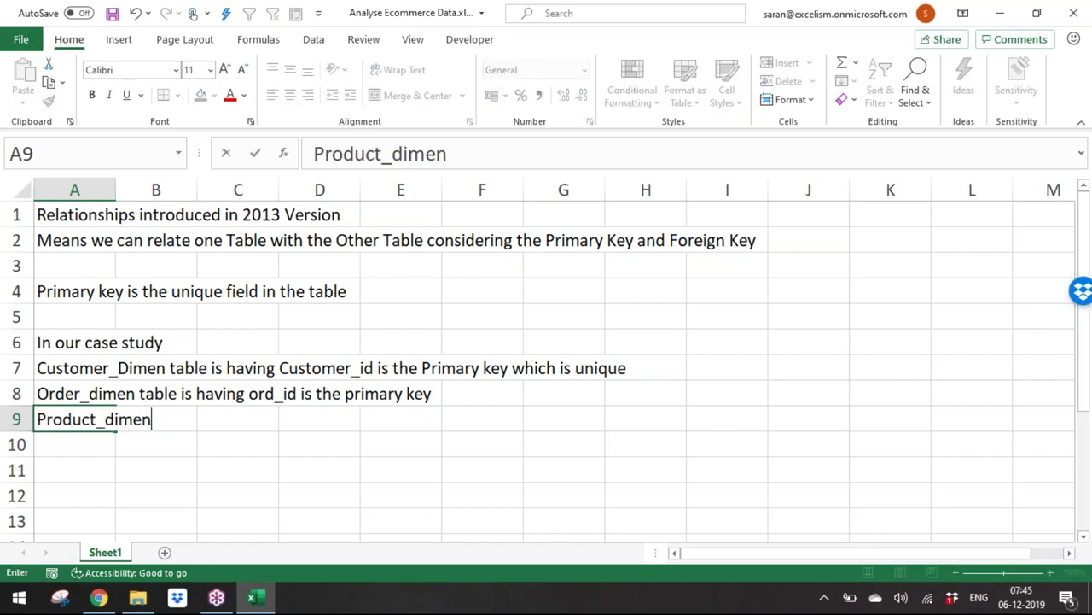
{"action": "type", "text": " tba"}
{"action": "key", "text": "BackSpace"}
{"action": "key", "text": "BackSpace"}
{"action": "type", "text": "ablei"}
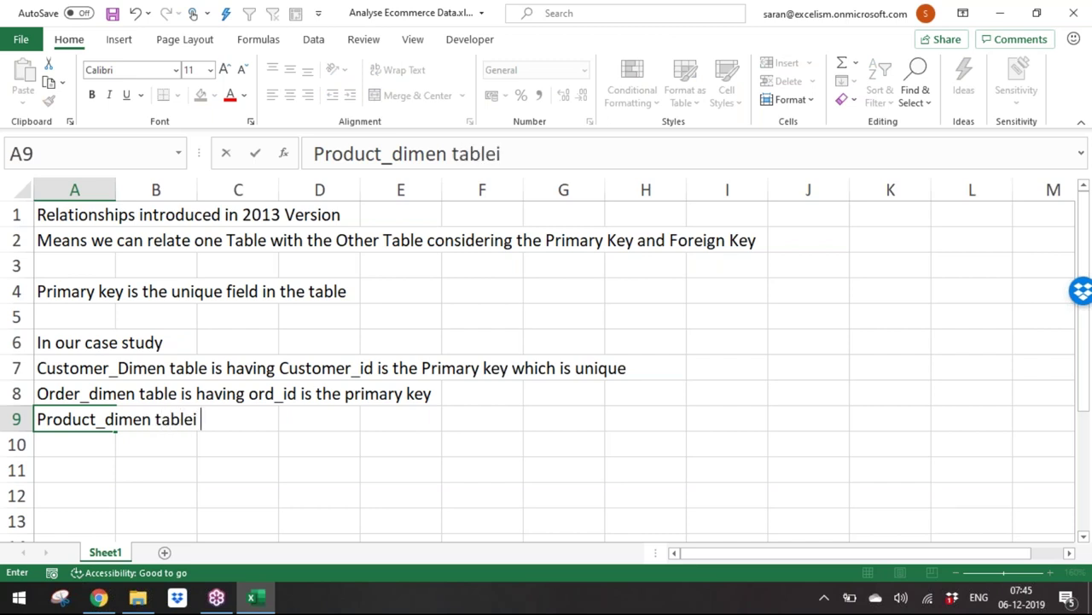
{"action": "type", "text": "is having"}
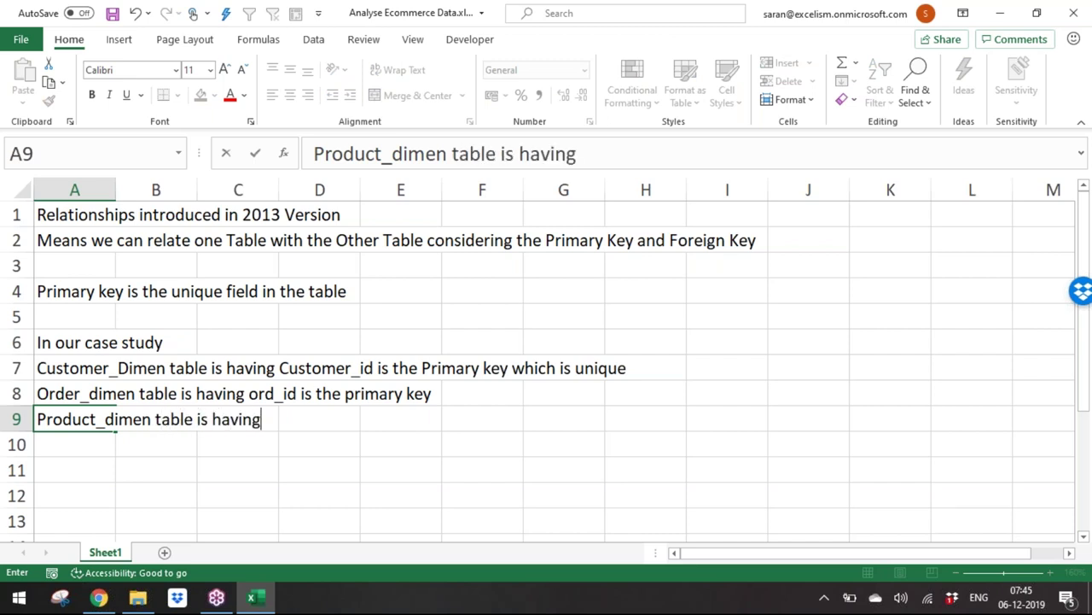
{"action": "type", "text": " Prod"}
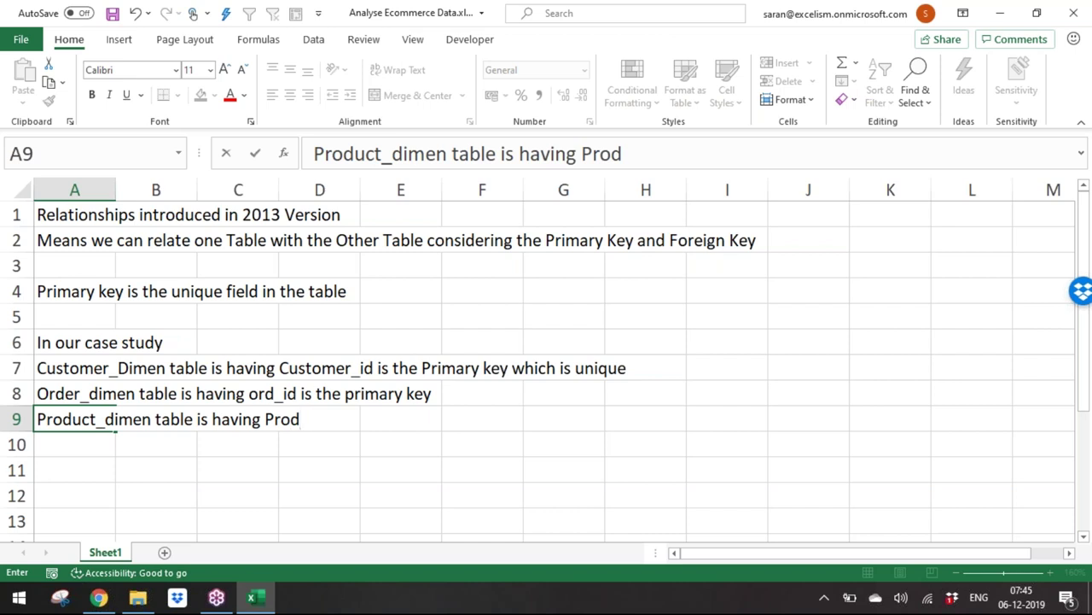
{"action": "type", "text": "_id is the primary key"}
{"action": "key", "text": "Return"}
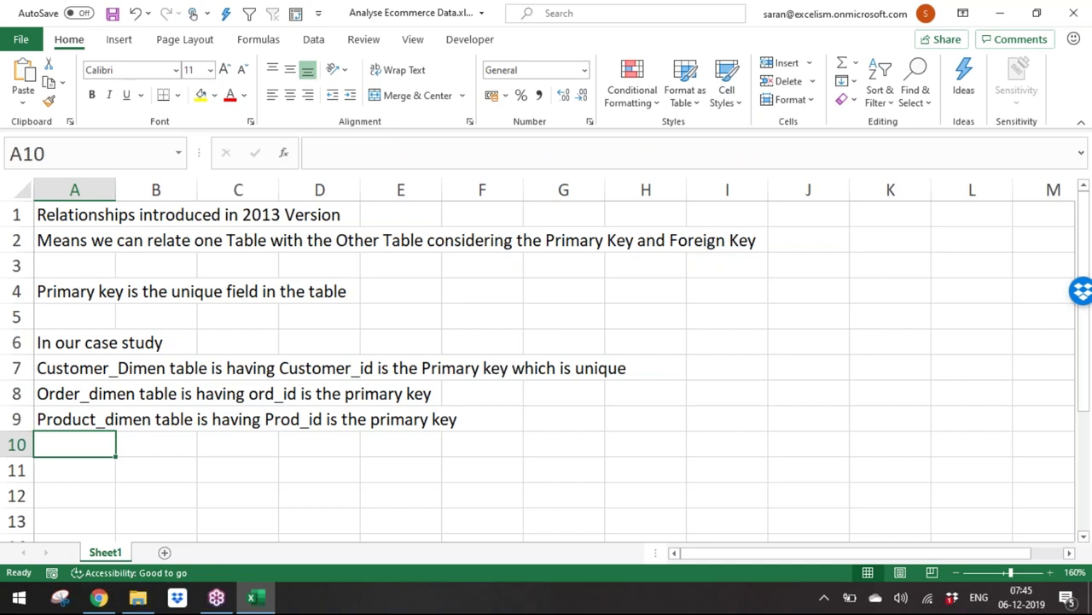
Step: Note that Shipping_dimen table has ship_id as the primary key
{"action": "type", "text": "Ship"}
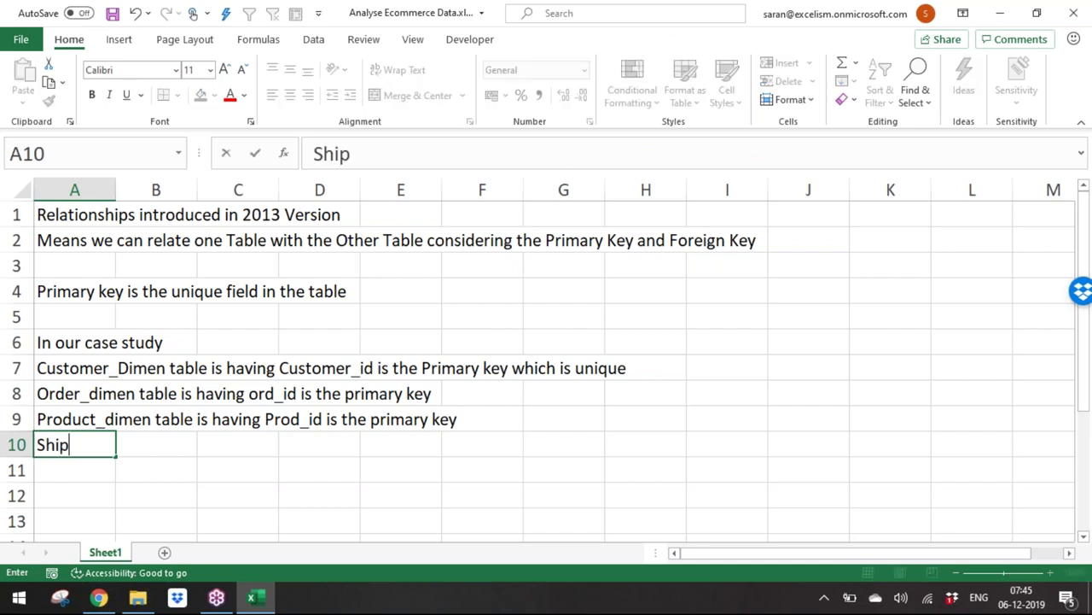
{"action": "type", "text": "ping_dimen"}
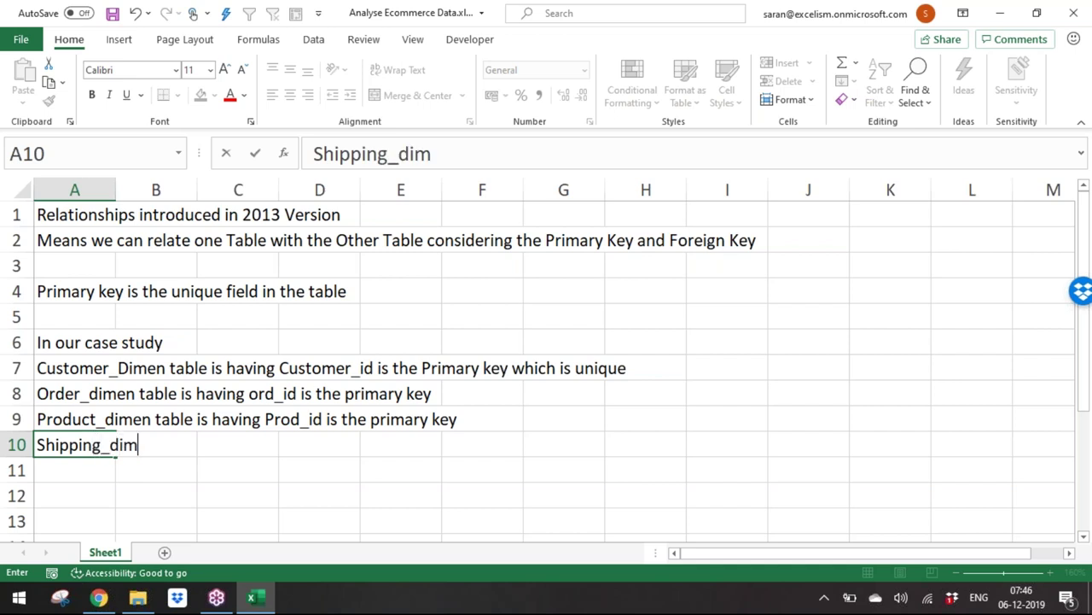
{"action": "key", "text": "BackSpace"}
{"action": "type", "text": "en table "}
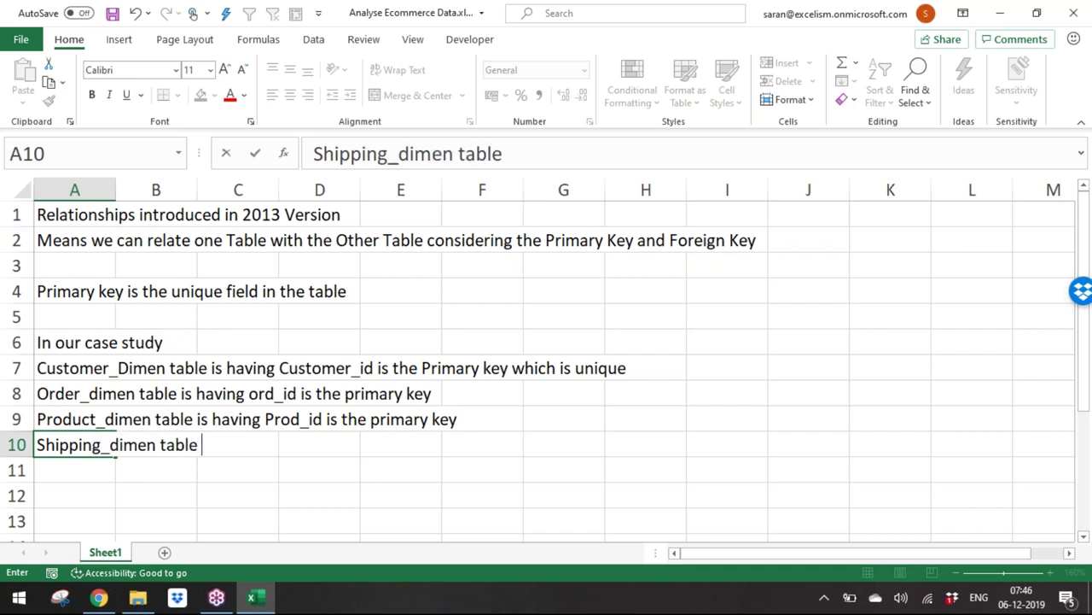
{"action": "type", "text": "is having shi"}
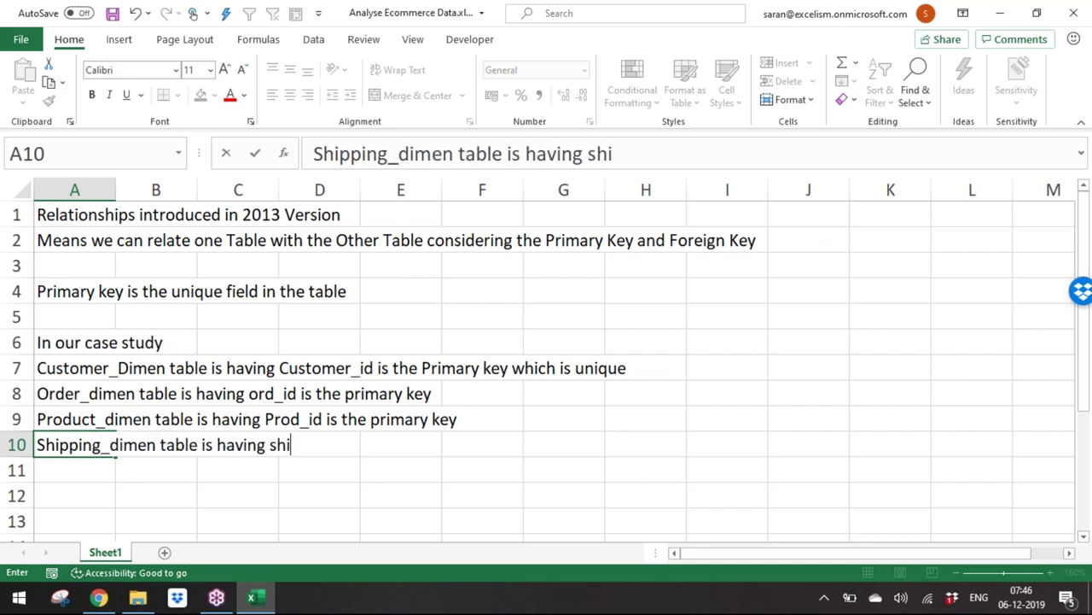
{"action": "type", "text": "p"}
{"action": "key", "text": "BackSpace"}
{"action": "type", "text": "p"}
{"action": "type", "text": "_id is th"}
{"action": "key", "text": "BackSpace"}
{"action": "key", "text": "BackSpace"}
{"action": "key", "text": "BackSpace"}
{"action": "type", "text": "t "}
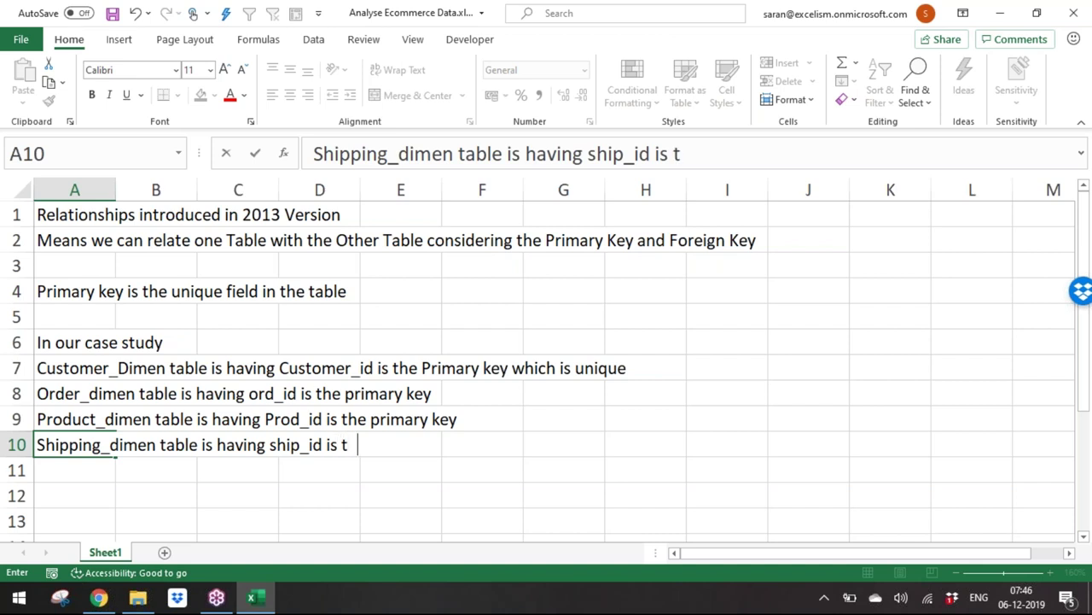
{"action": "type", "text": "he primary key"}
{"action": "key", "text": "Return"}
{"action": "key", "text": "Return"}
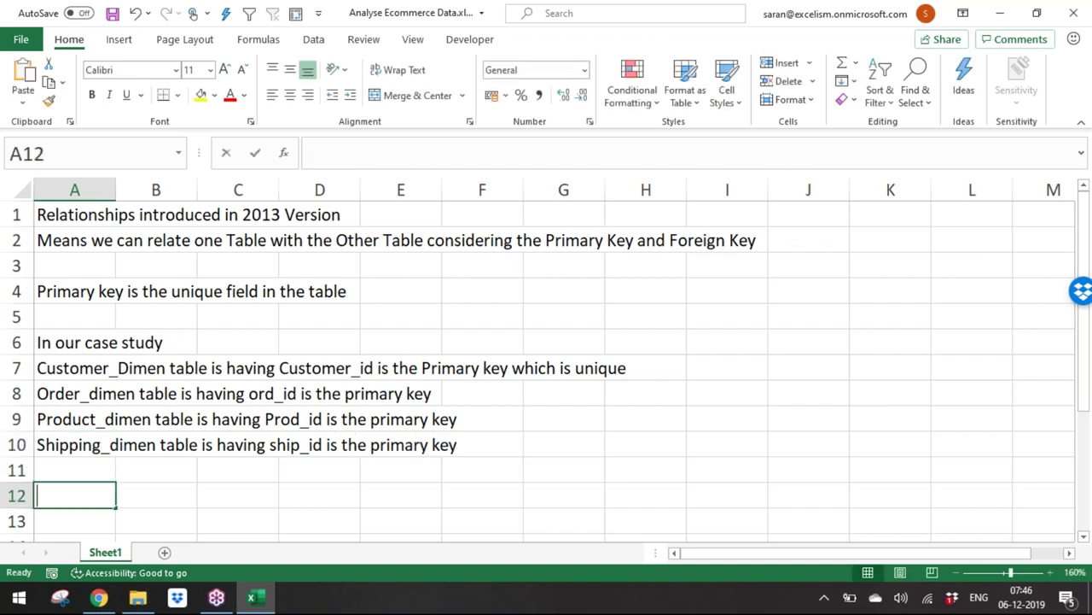
Step: Type 'Foreign Key can be found in the factual table' in A12, leaving row 13 blank
{"action": "type", "text": "Foreign Ke"}
{"action": "type", "text": "y me"}
{"action": "key", "text": "BackSpace"}
{"action": "key", "text": "BackSpace"}
{"action": "type", "text": "ey means"}
{"action": "key", "text": "BackSpace"}
{"action": "key", "text": "BackSpace"}
{"action": "key", "text": "BackSpace"}
{"action": "key", "text": "BackSpace"}
{"action": "key", "text": "BackSpace"}
{"action": "key", "text": "BackSpace"}
{"action": "type", "text": "c"}
{"action": "key", "text": "BackSpace"}
{"action": "type", "text": "can be found in "}
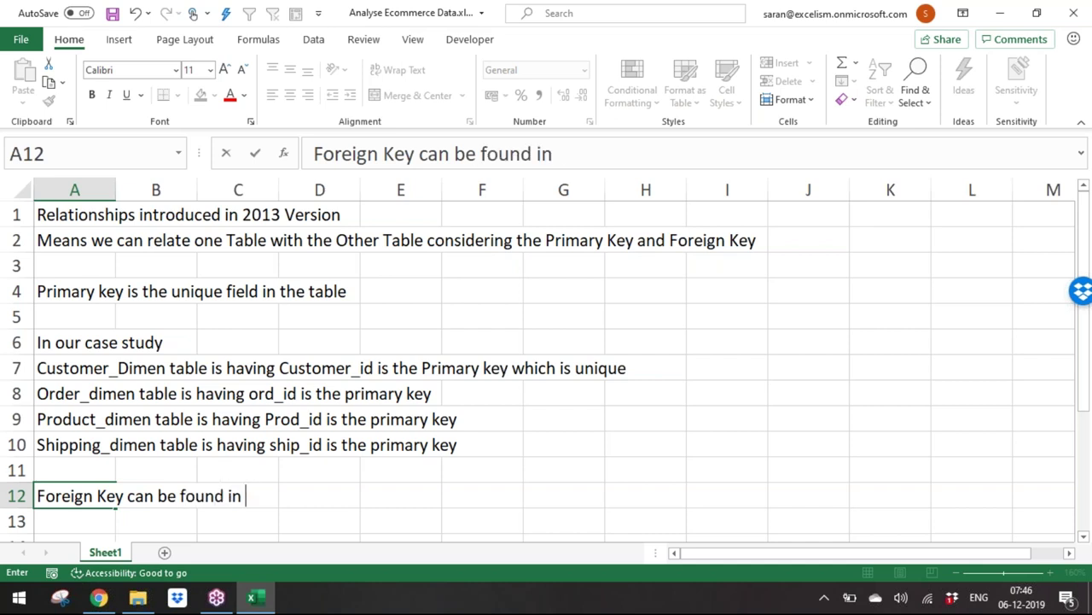
{"action": "type", "text": "the factual "}
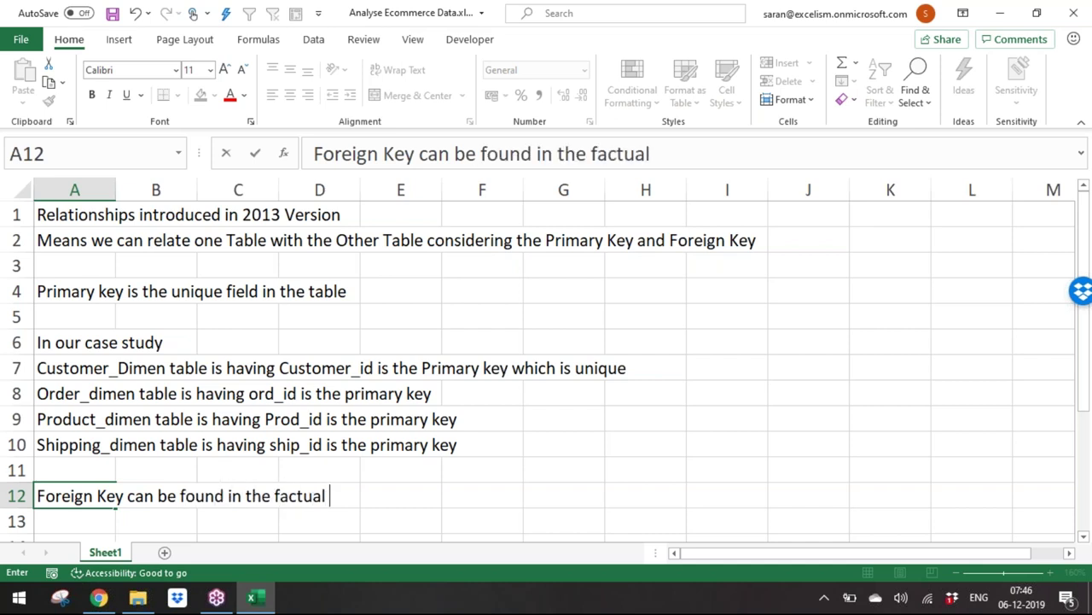
{"action": "type", "text": "table"}
{"action": "key", "text": "Return"}
{"action": "type", "text": "K"}
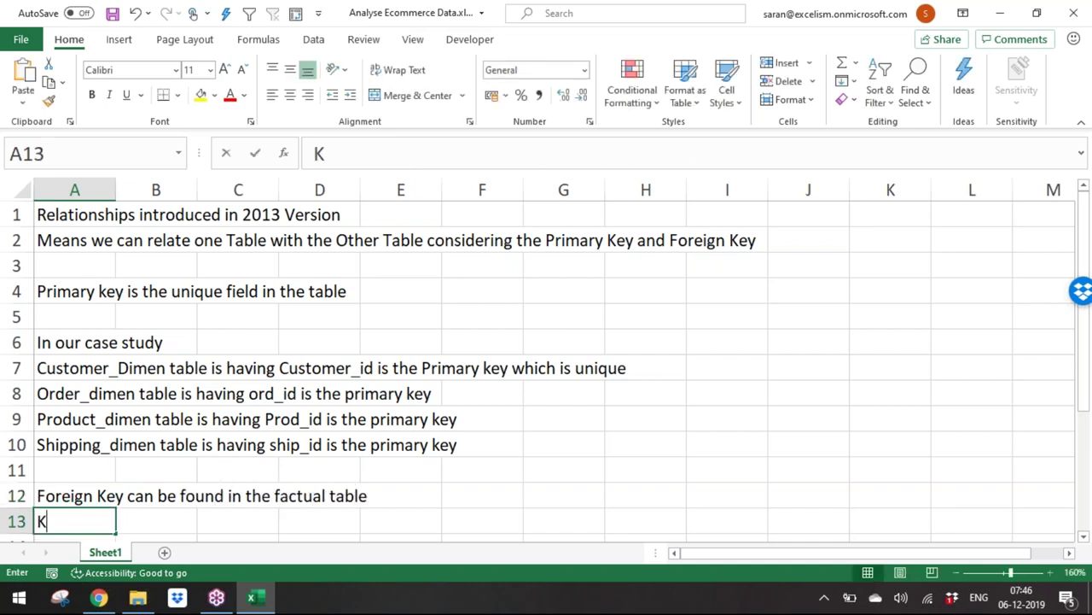
{"action": "key", "text": "BackSpace"}
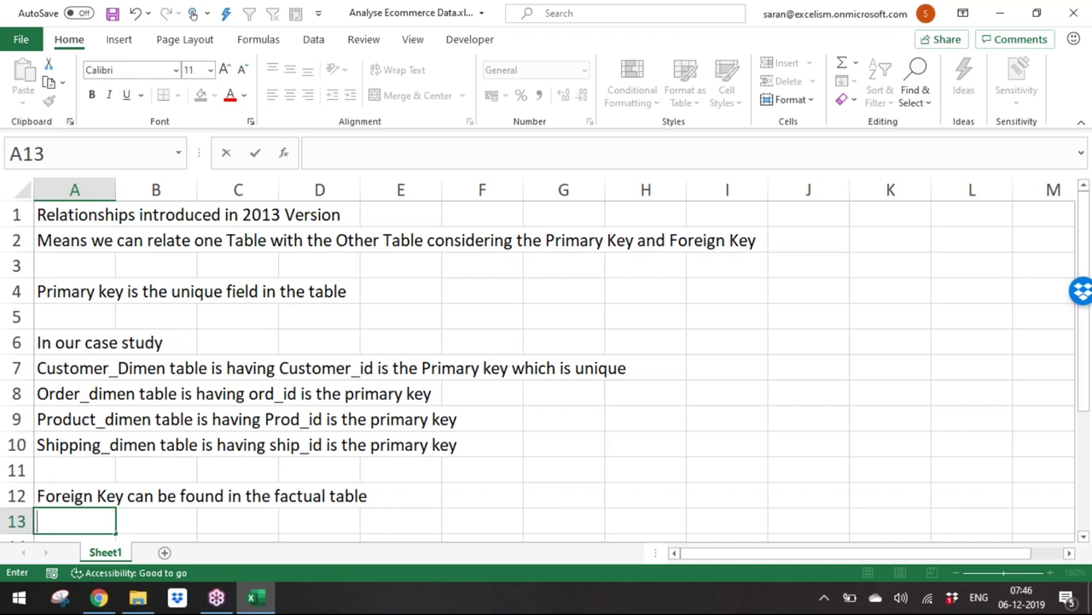
{"action": "key", "text": "Return"}
{"action": "key", "text": "Up"}
{"action": "key", "text": "Up"}
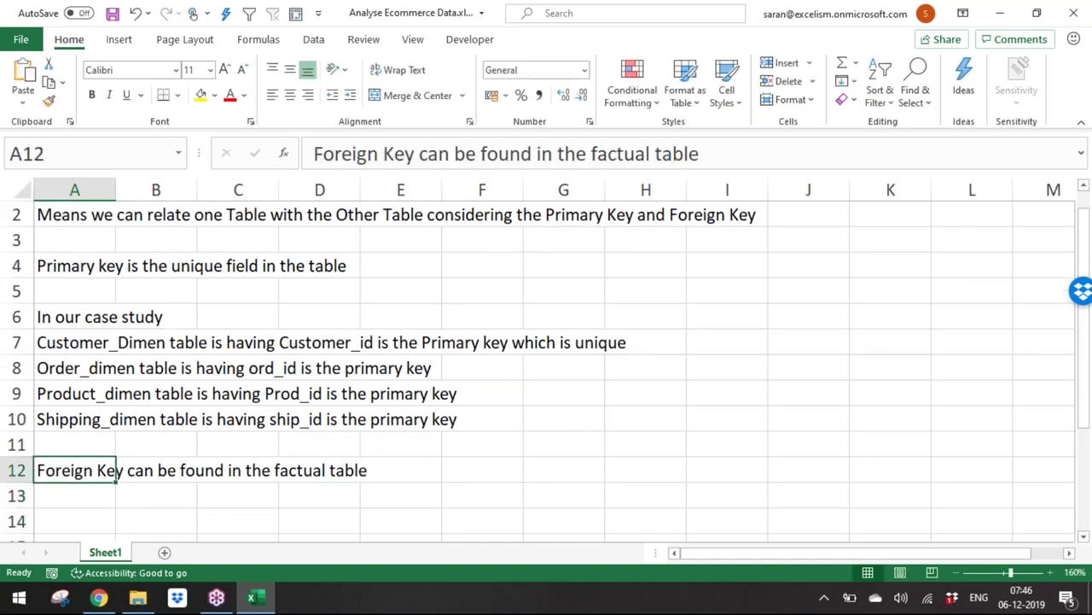
{"action": "key", "text": "Up"}
Step: Note in A14 and A15 that relating primary and foreign keys combines both tables virtually at the backend
{"action": "key", "text": "Down"}
{"action": "key", "text": "Down"}
{"action": "key", "text": "Down"}
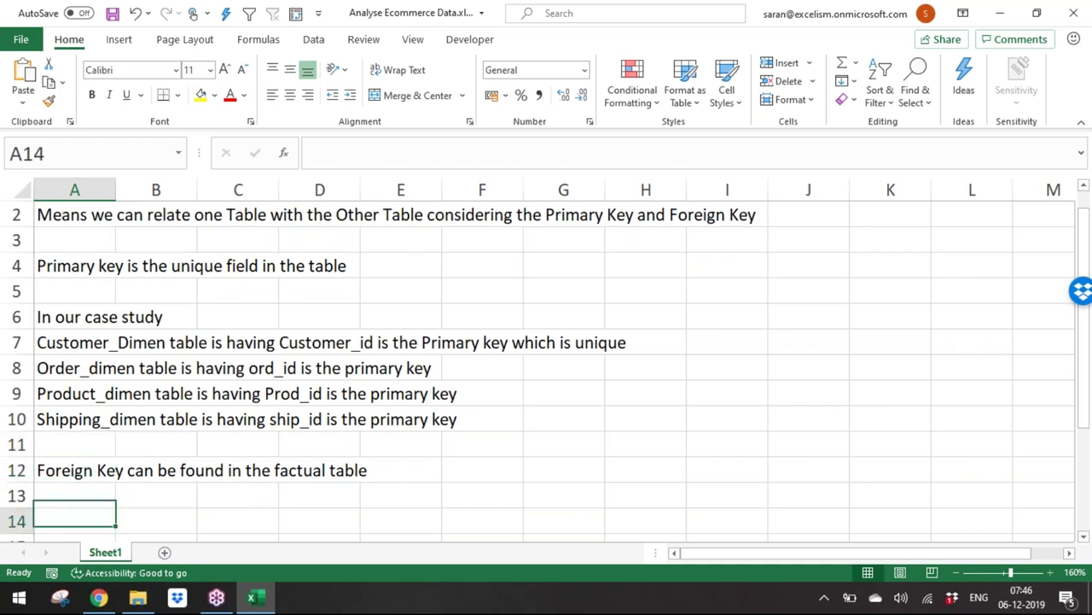
{"action": "key", "text": "Down"}
{"action": "key", "text": "Down"}
{"action": "key", "text": "Up"}
{"action": "key", "text": "Up"}
{"action": "type", "text": "Once we rela te one table fore"}
{"action": "key", "text": "BackSpace"}
{"action": "key", "text": "BackSpace"}
{"action": "key", "text": "BackSpace"}
{"action": "key", "text": "BackSpace"}
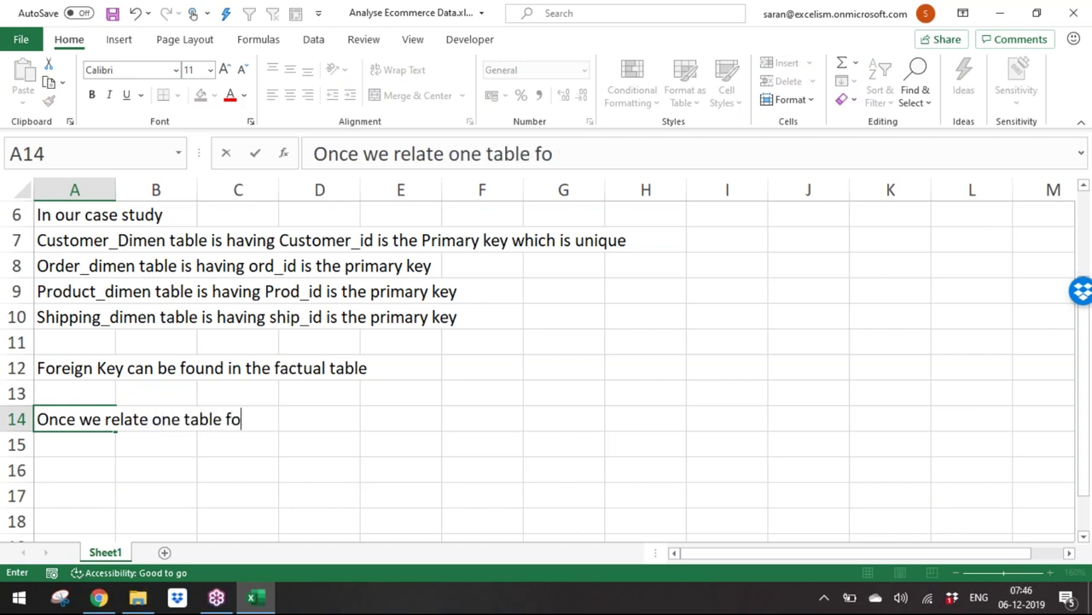
{"action": "type", "text": "primary ke"}
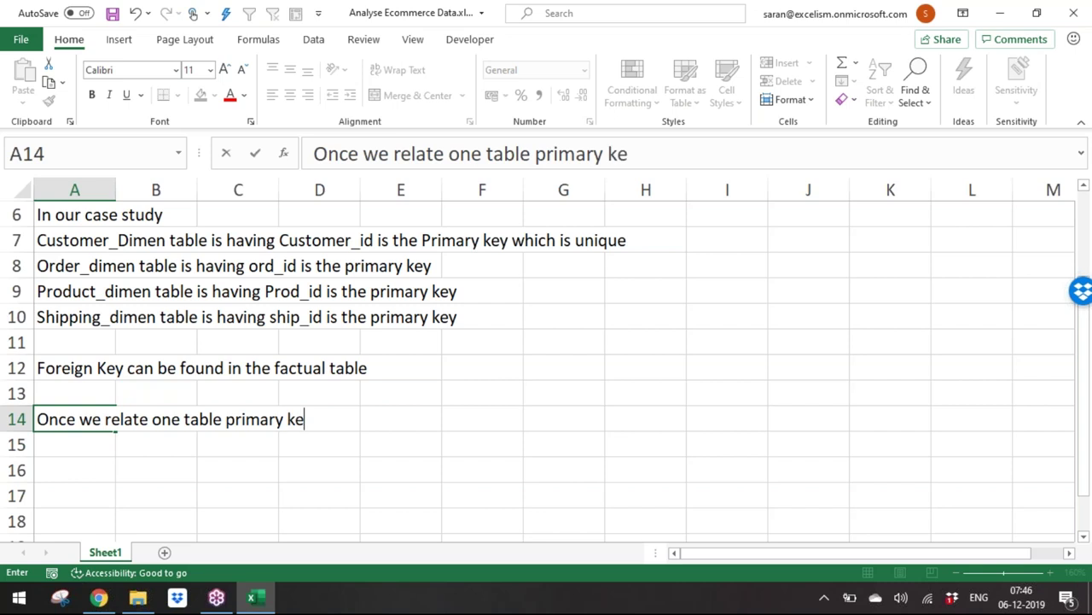
{"action": "type", "text": "y with the other tbale"}
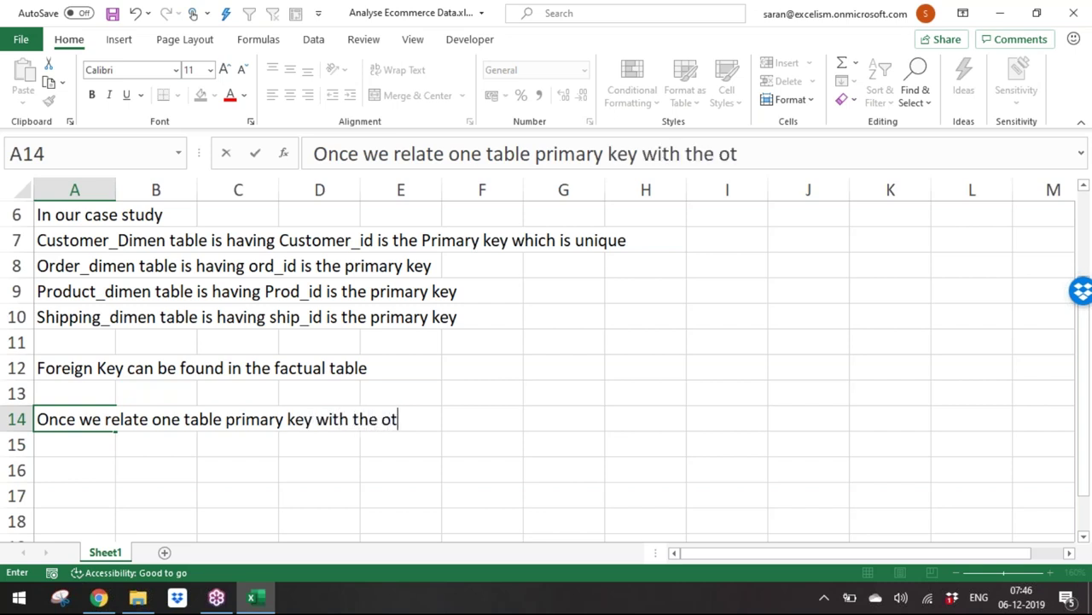
{"action": "key", "text": "BackSpace"}
{"action": "key", "text": "BackSpace"}
{"action": "key", "text": "BackSpace"}
{"action": "key", "text": "BackSpace"}
{"action": "type", "text": "able primary key"}
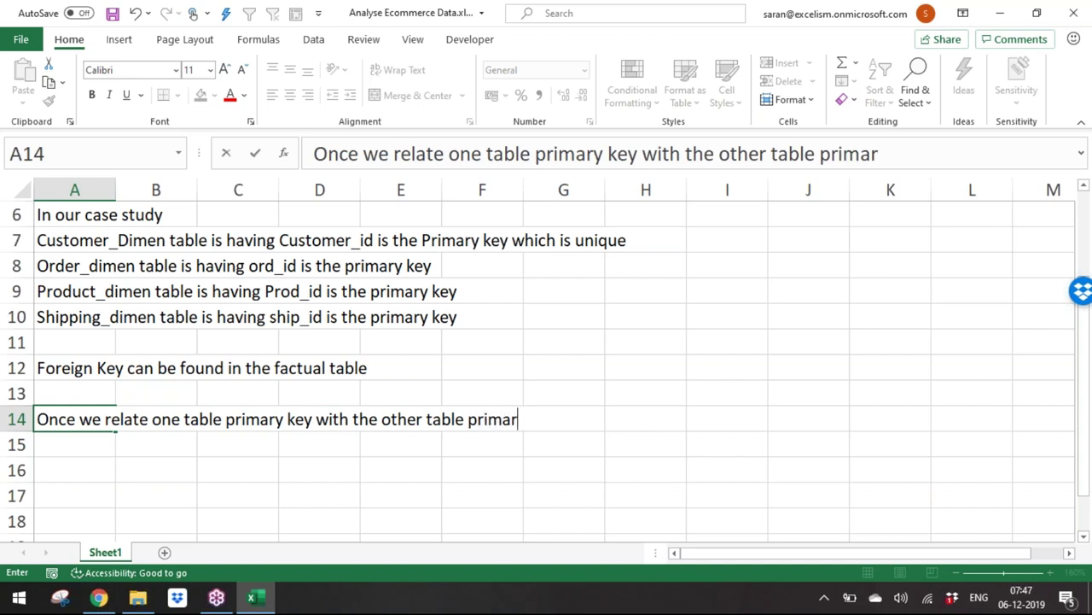
{"action": "type", "text": "/fp"}
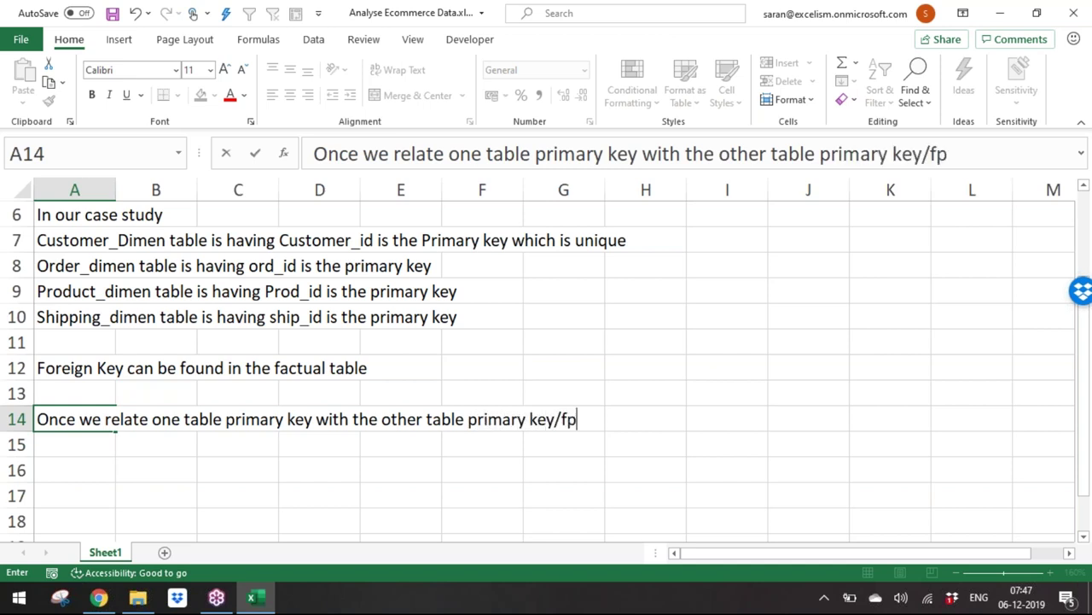
{"action": "key", "text": "BackSpace"}
{"action": "type", "text": "oreign key"}
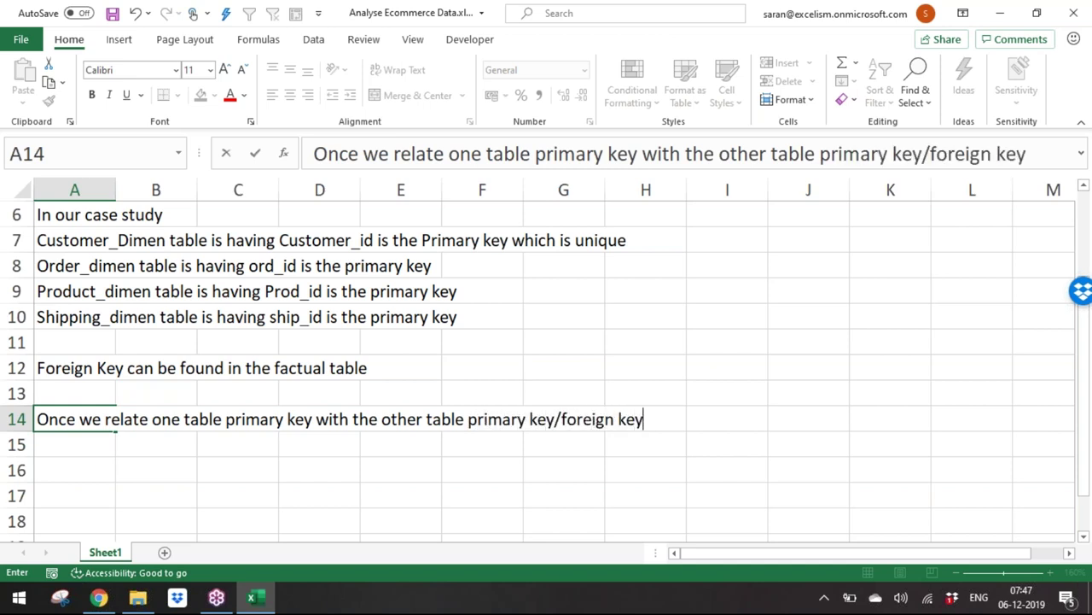
{"action": "key", "text": "Return"}
{"action": "type", "text": "at t"}
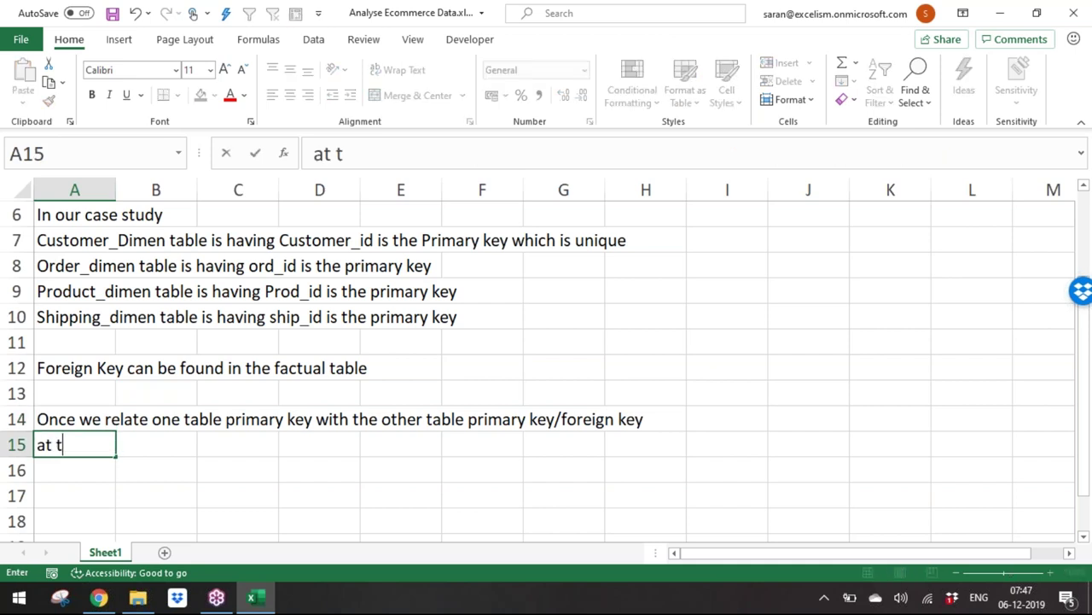
{"action": "type", "text": "he backend, both tables will be combined and a big virtual tappen happens."}
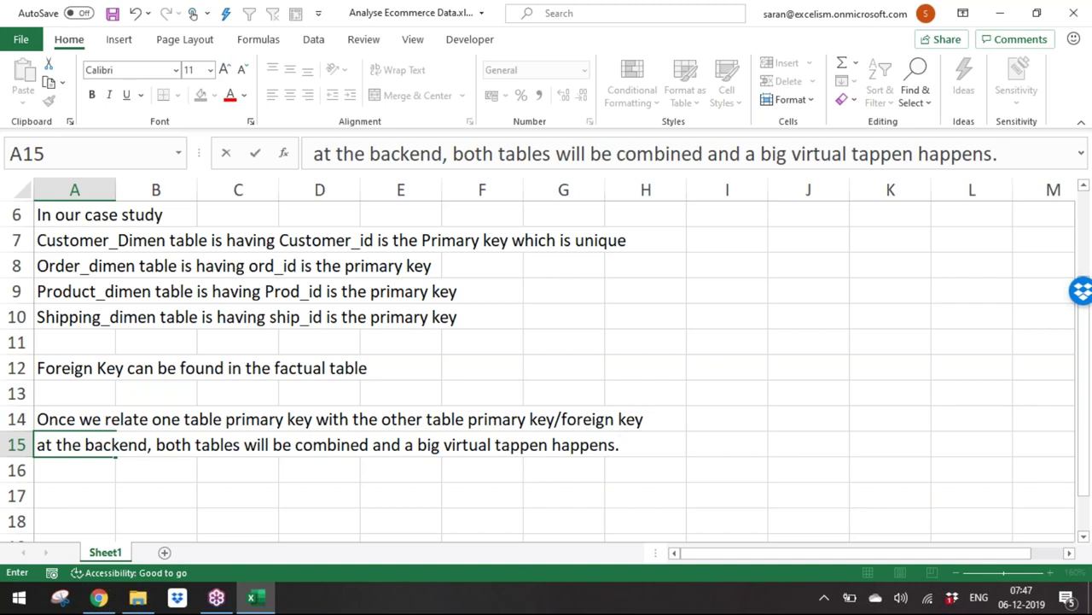
{"action": "key", "text": "Return"}
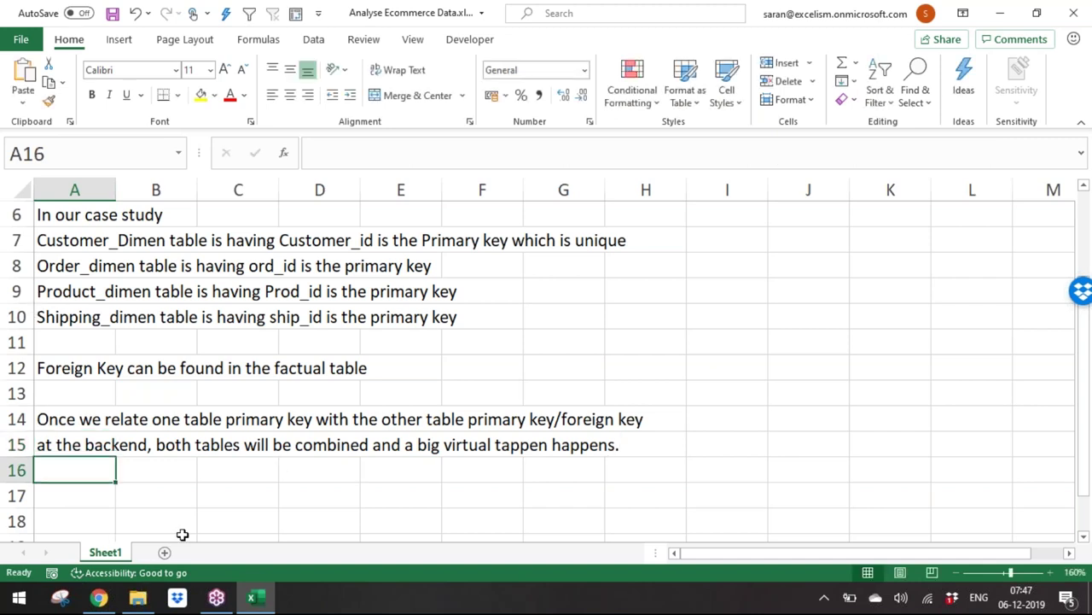
Step: Add a blank Sheet2, close the Accessibility pane, and zoom the sheet in
{"action": "left_click", "coordinate": [165, 552]}
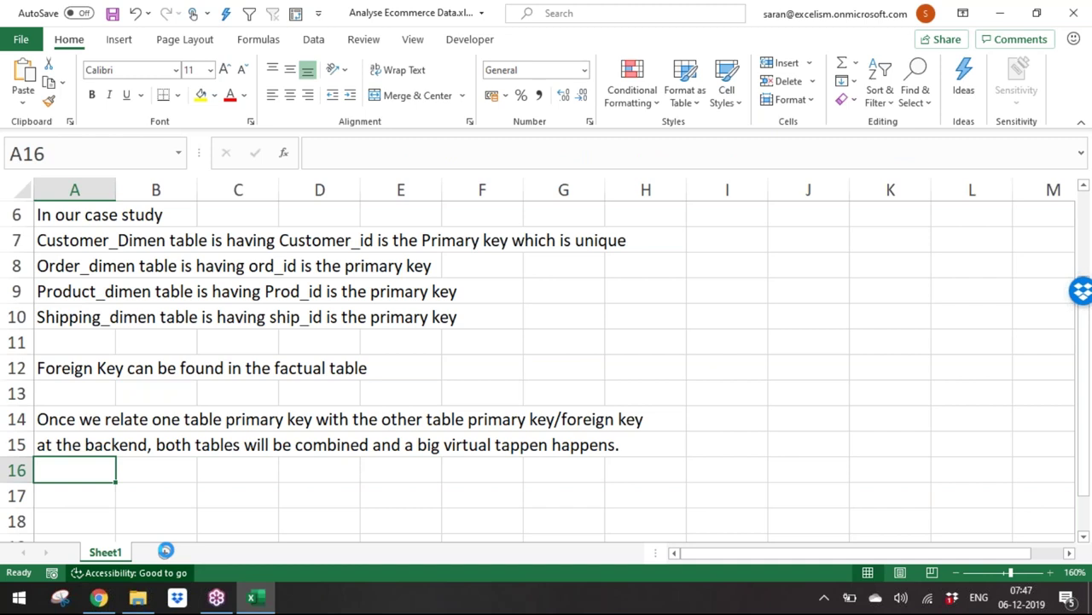
{"action": "left_click", "coordinate": [210, 533]}
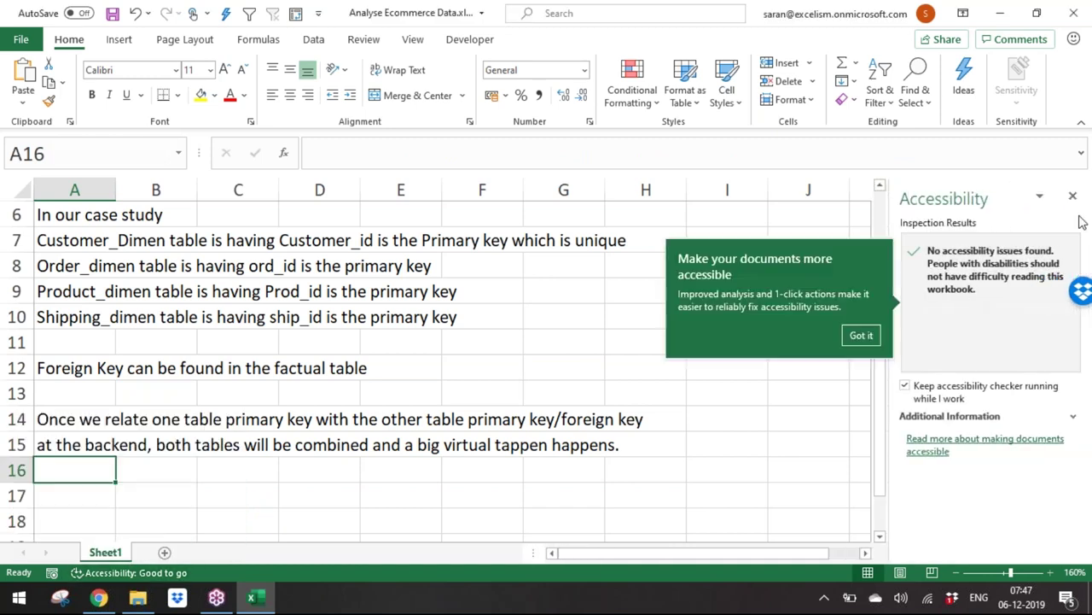
{"action": "left_click", "coordinate": [1010, 190]}
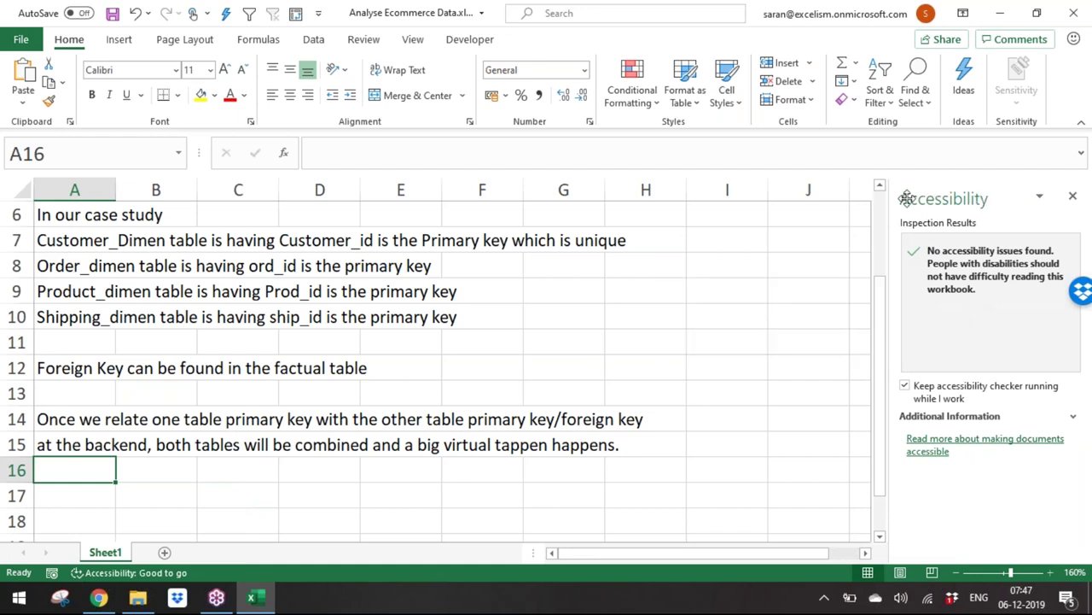
{"action": "left_click_drag", "start_coordinate": [906, 198], "coordinate": [719, 185]}
{"action": "left_click", "coordinate": [885, 183]}
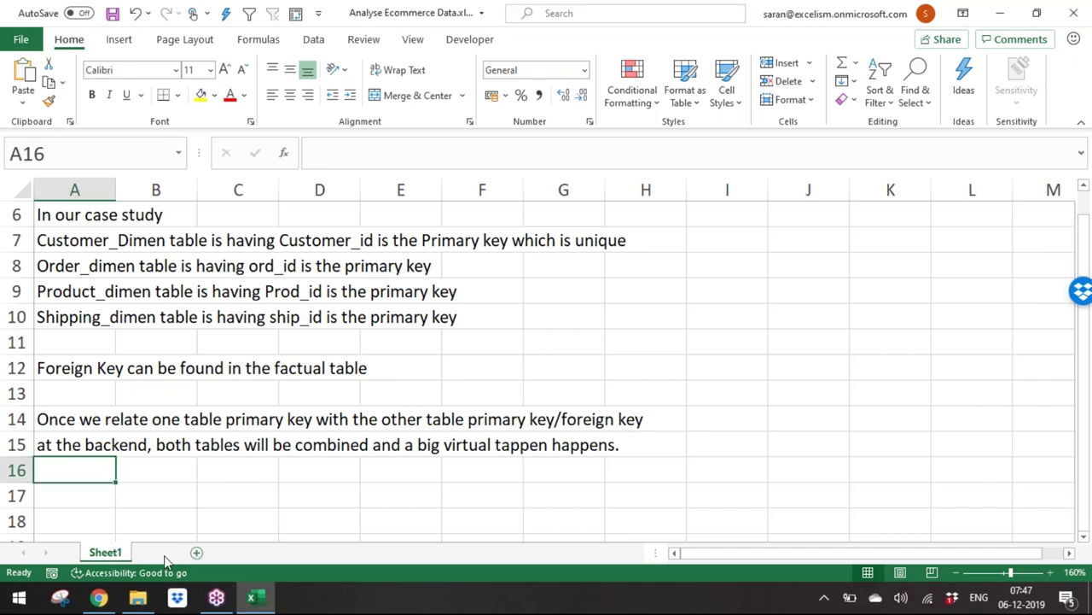
{"action": "left_click", "coordinate": [165, 552]}
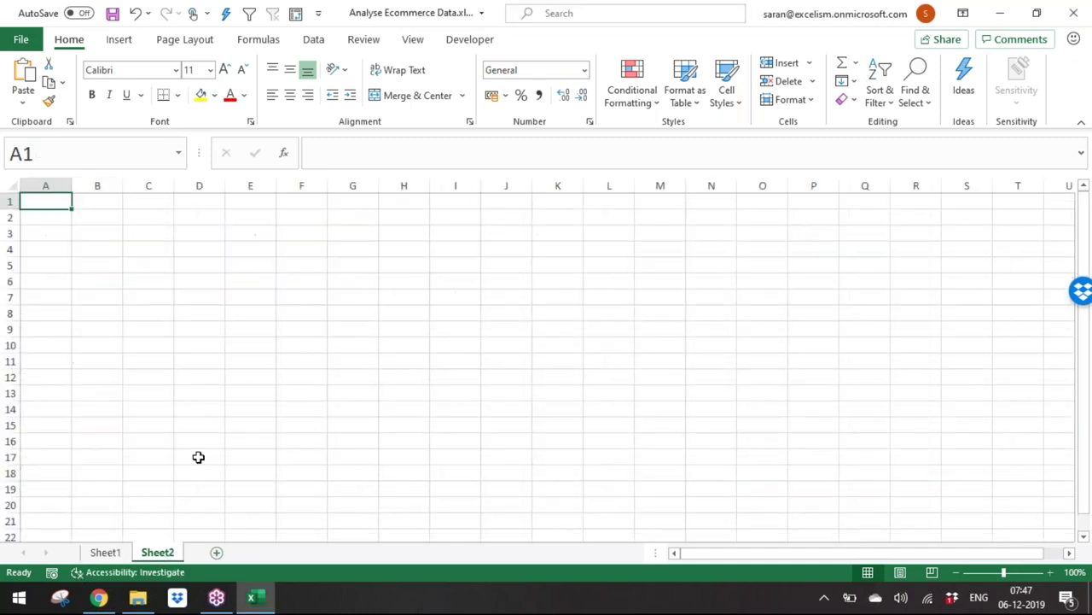
{"action": "left_click", "coordinate": [1051, 572]}
{"action": "left_click", "coordinate": [1051, 572]}
{"action": "left_click", "coordinate": [1052, 572]}
{"action": "left_click", "coordinate": [1051, 572]}
{"action": "left_click", "coordinate": [1052, 572]}
{"action": "left_click", "coordinate": [1051, 572]}
{"action": "left_click", "coordinate": [1051, 571]}
{"action": "left_click", "coordinate": [1051, 572]}
{"action": "left_click", "coordinate": [1052, 572]}
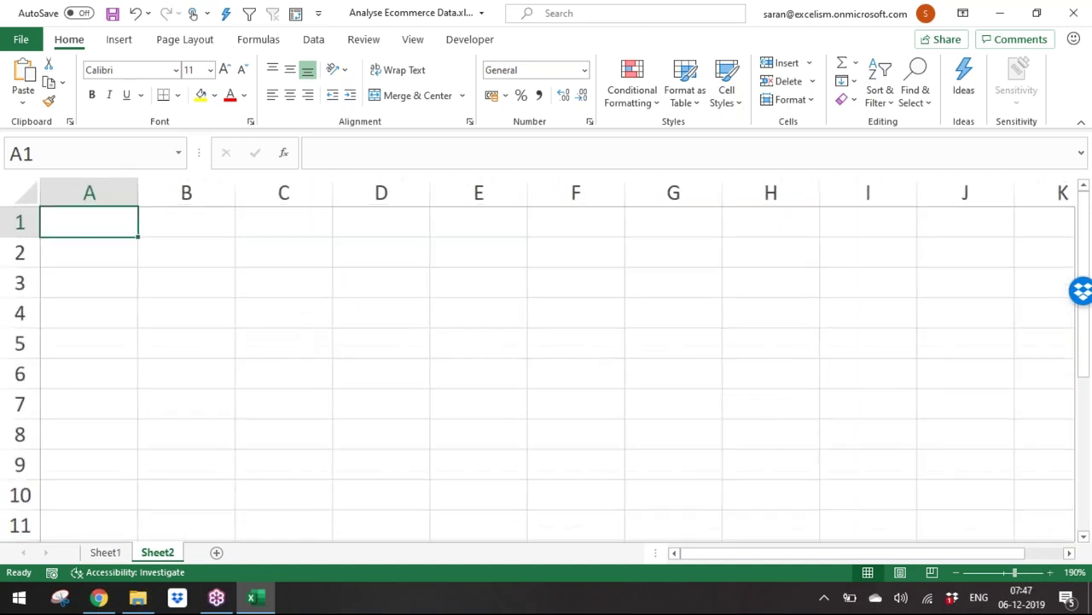
Step: Start a Data > Get Data > From File > From Text/CSV import
{"action": "left_click", "coordinate": [316, 40]}
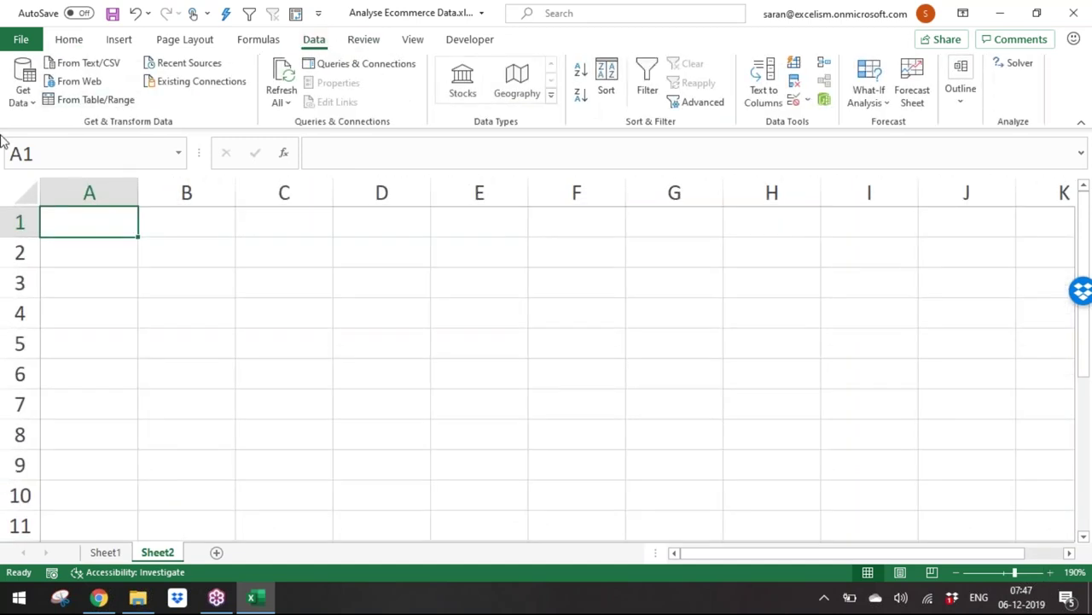
{"action": "left_click", "coordinate": [22, 96]}
{"action": "mouse_move", "coordinate": [82, 136]}
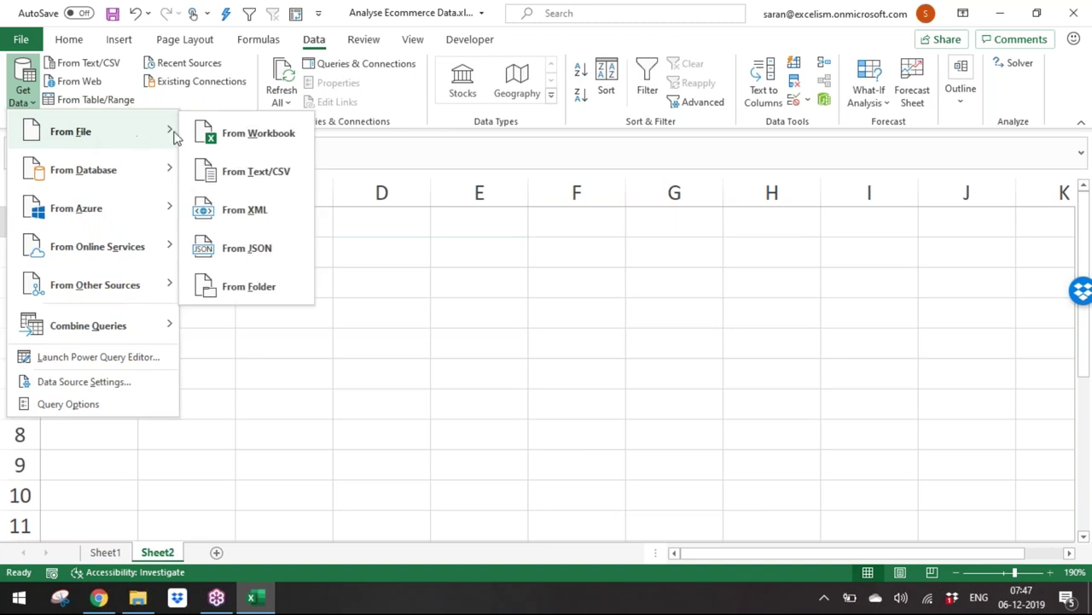
{"action": "left_click", "coordinate": [252, 171]}
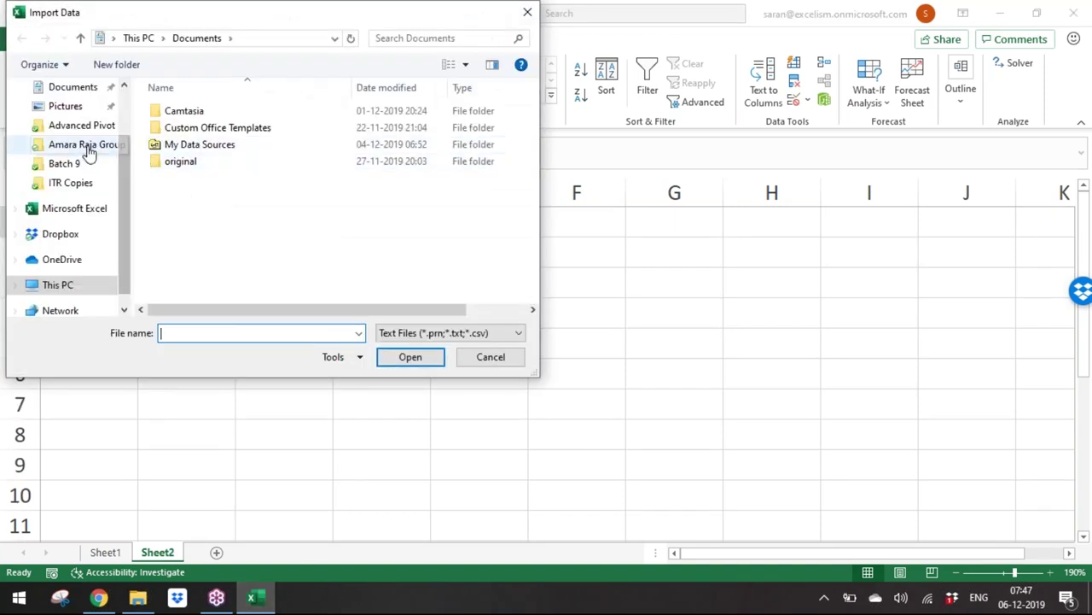
Step: Preview cust_dimen.csv from Batch 9 > Advanced Pivot Table E-Commerce Files, then cancel the import
{"action": "left_click", "coordinate": [64, 163]}
{"action": "double_click", "coordinate": [235, 115]}
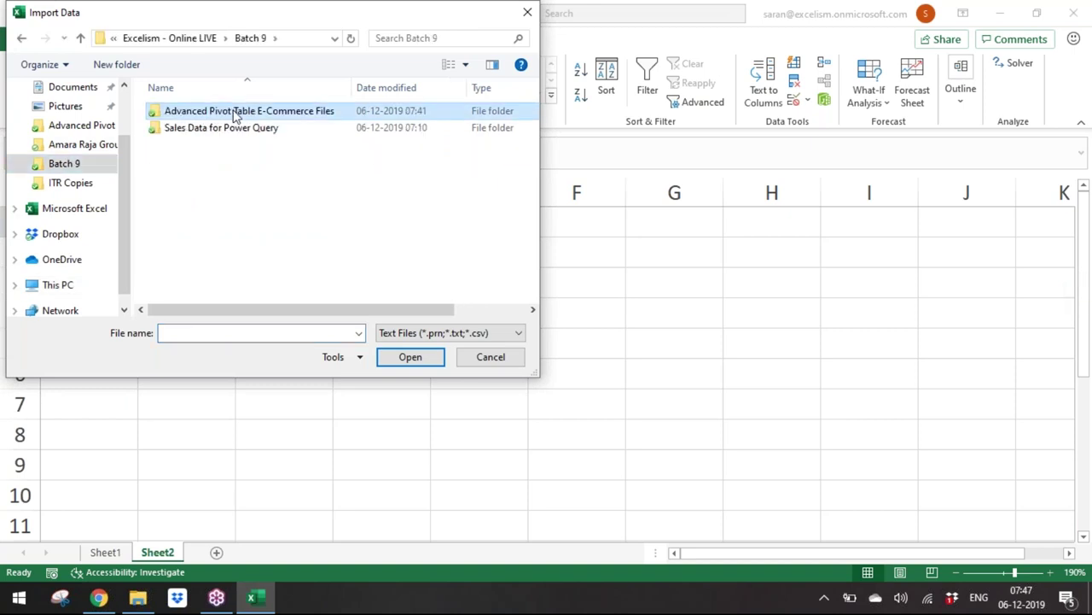
{"action": "double_click", "coordinate": [235, 115]}
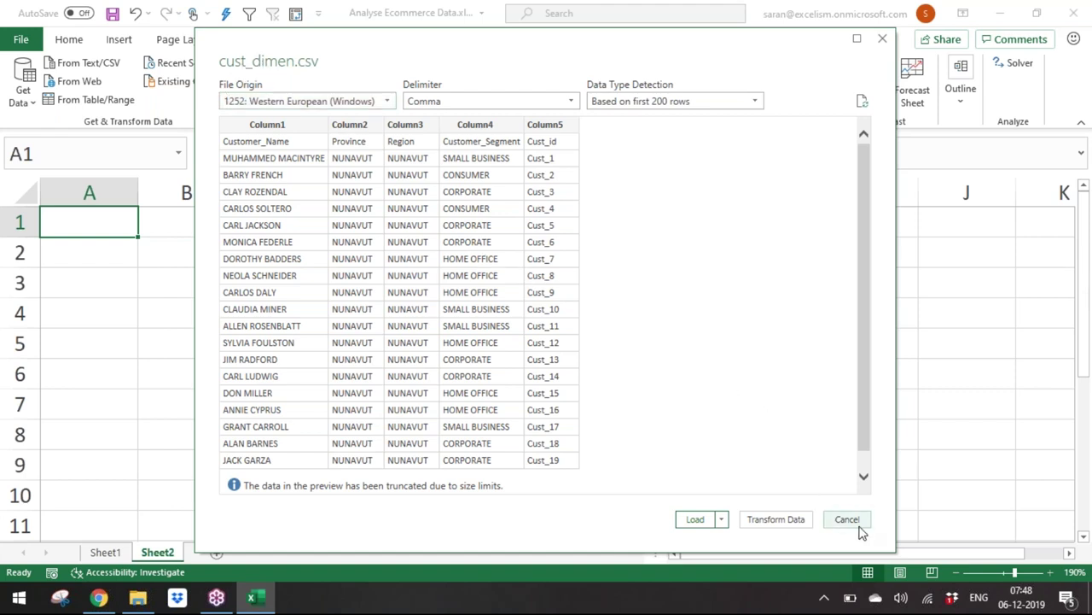
{"action": "left_click", "coordinate": [848, 521]}
Step: Return to Sheet1 and begin editing the Customer_Dimen note in A7
{"action": "left_click", "coordinate": [111, 553]}
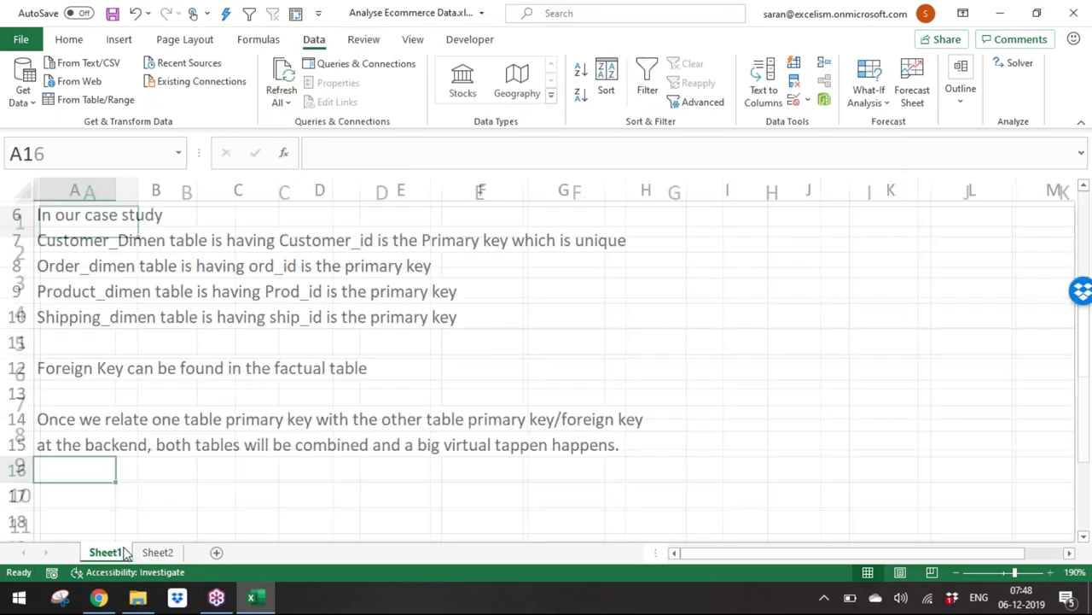
{"action": "key", "text": "alt+Tab"}
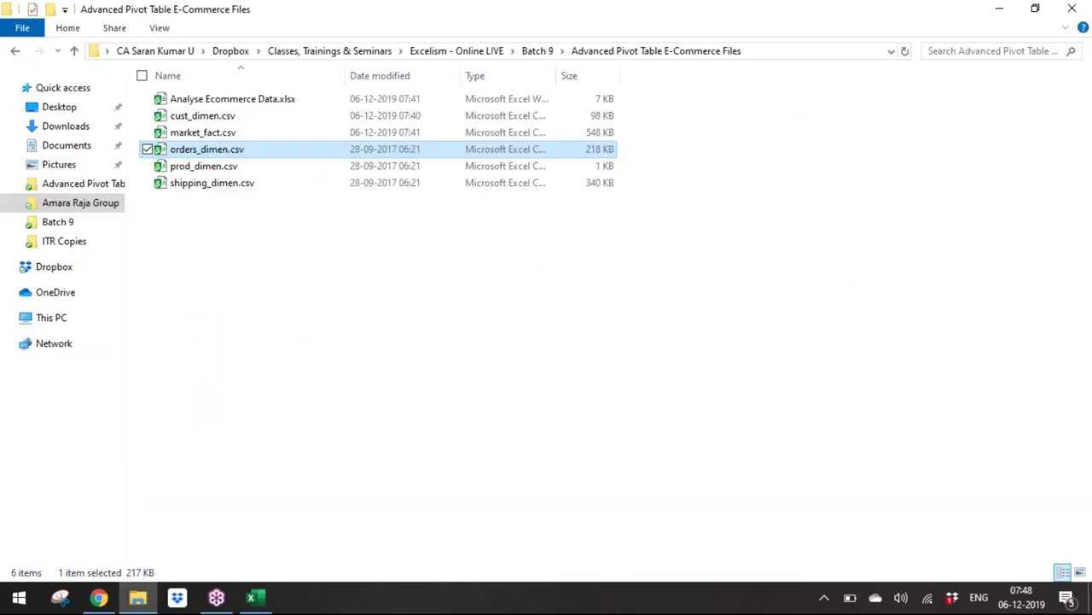
{"action": "key", "text": "alt+Tab"}
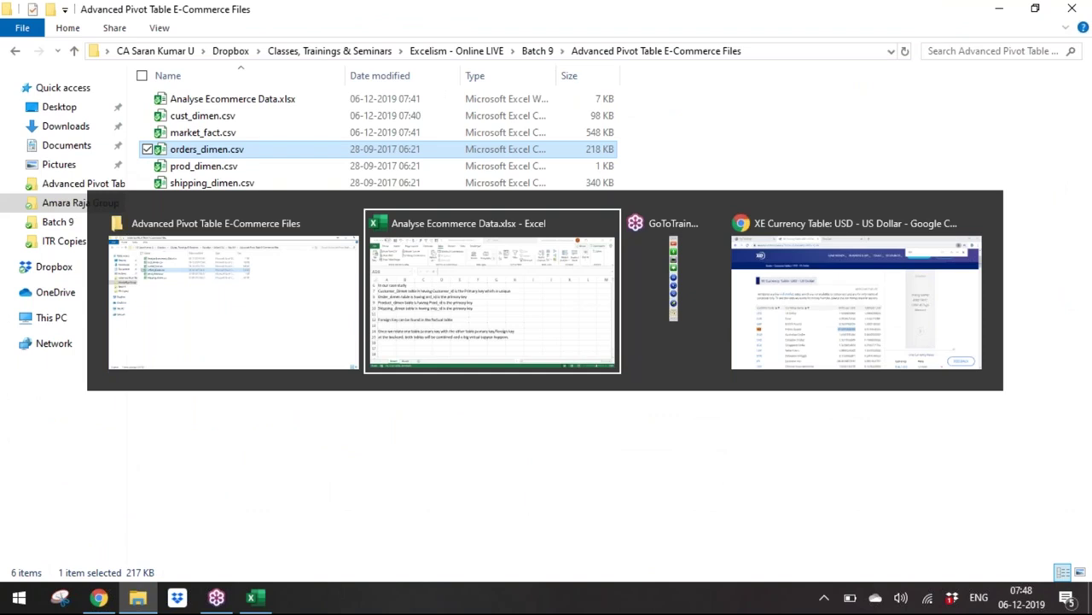
{"action": "left_click", "coordinate": [74, 239]}
{"action": "key", "text": "F2"}
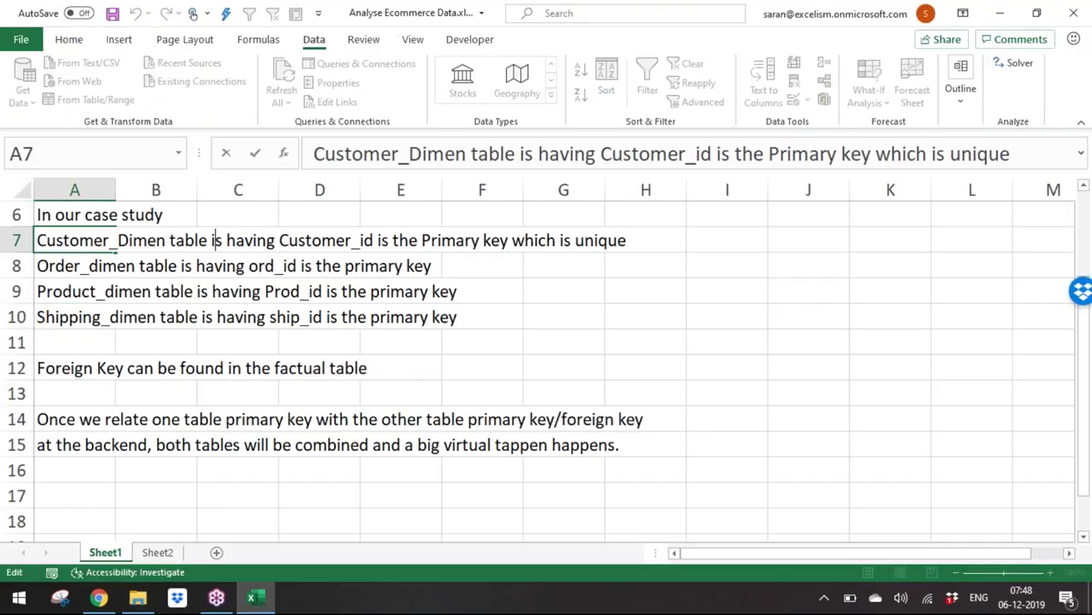
Step: Shorten Customer_Dimen to Cust_Dimen in A7, leaving the A9 Product_dimen note unchanged
{"action": "key", "text": "Right"}
{"action": "key", "text": "shift+Left"}
{"action": "key", "text": "shift+Left"}
{"action": "key", "text": "shift+Left"}
{"action": "key", "text": "shift+Left"}
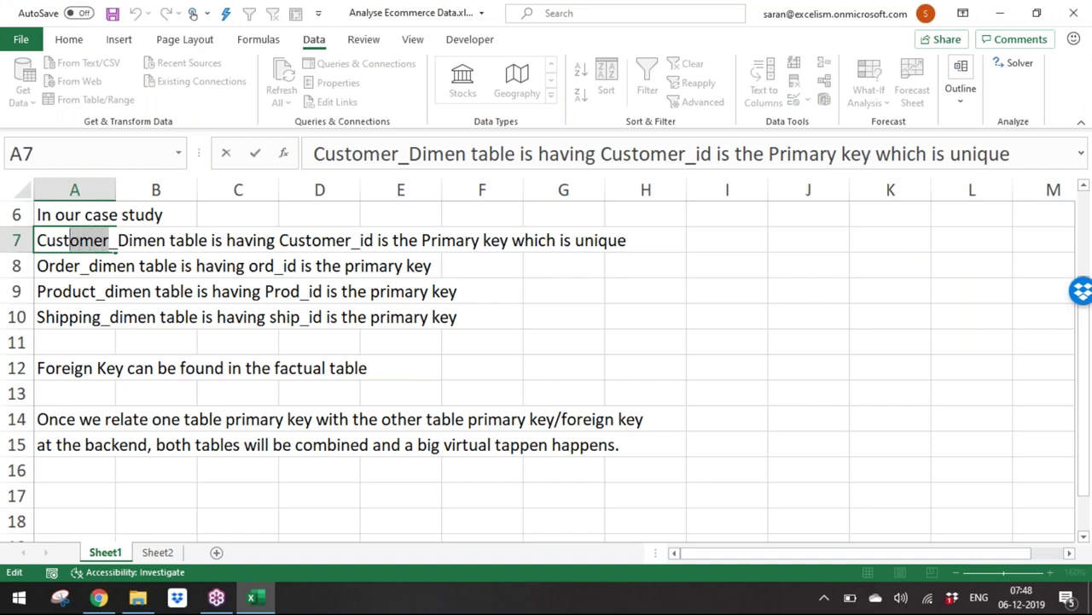
{"action": "key", "text": "BackSpace"}
{"action": "key", "text": "Return"}
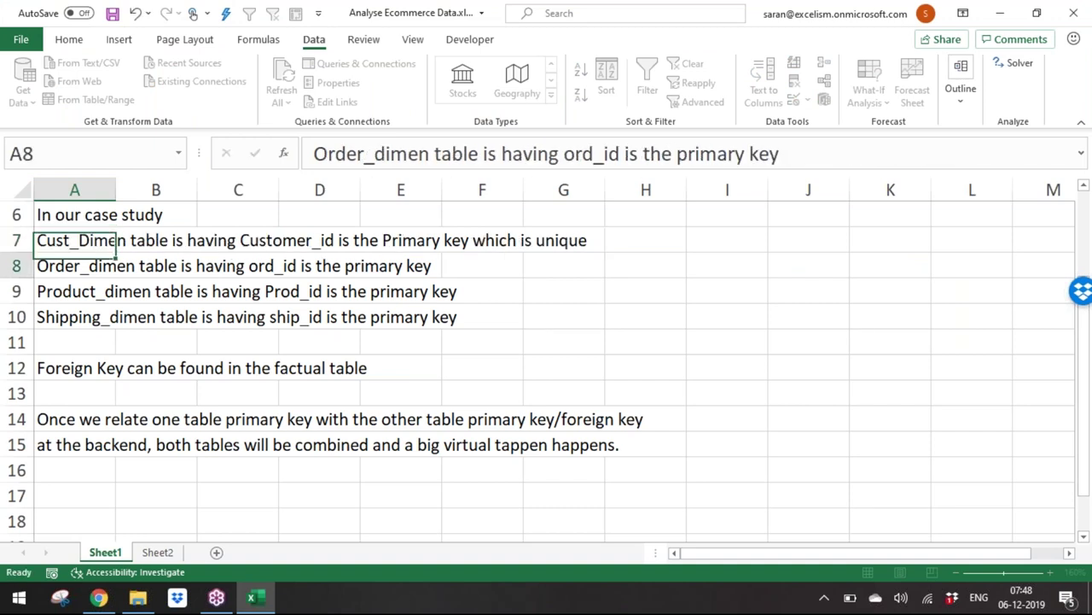
{"action": "key", "text": "Down"}
{"action": "key", "text": "Down"}
{"action": "left_click", "coordinate": [112, 291]}
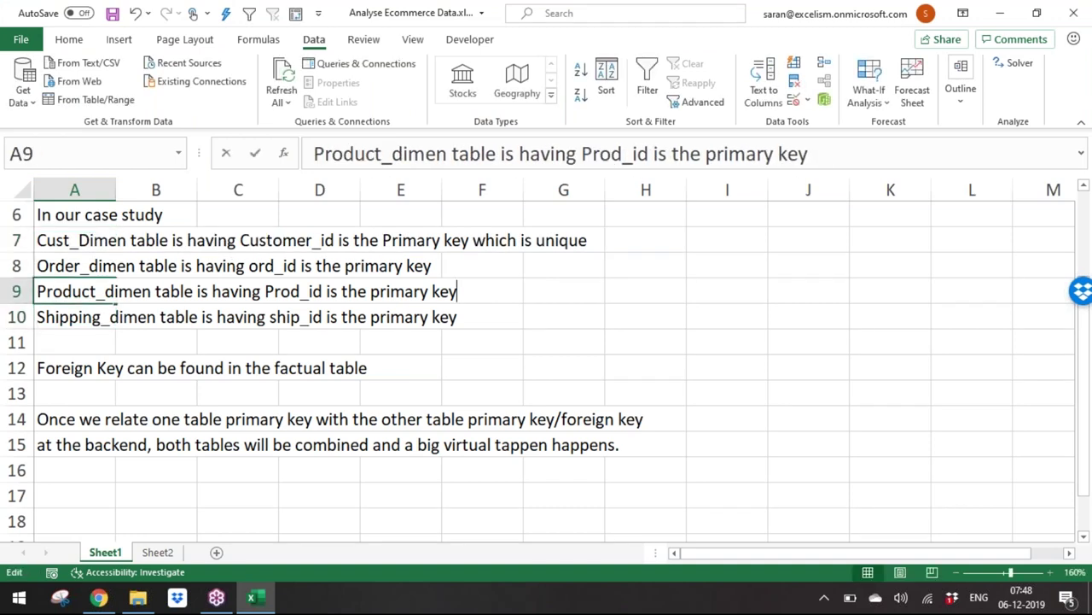
{"action": "double_click", "coordinate": [368, 291]}
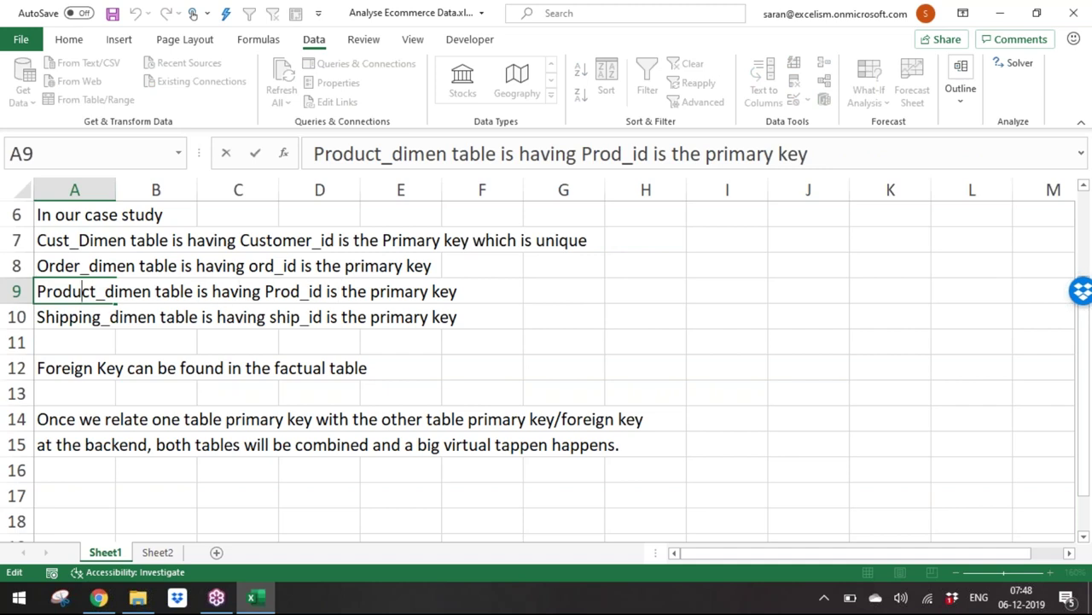
{"action": "key", "text": "shift+Left"}
{"action": "key", "text": "shift+Left"}
{"action": "key", "text": "shift+Left"}
{"action": "key", "text": "shift+Left"}
{"action": "key", "text": "shift+Right"}
{"action": "key", "text": "Escape"}
Step: Correct 'tappen' to 'table' in the A15 note and save the workbook
{"action": "key", "text": "Down"}
{"action": "key", "text": "Down"}
{"action": "key", "text": "Down"}
{"action": "key", "text": "Down"}
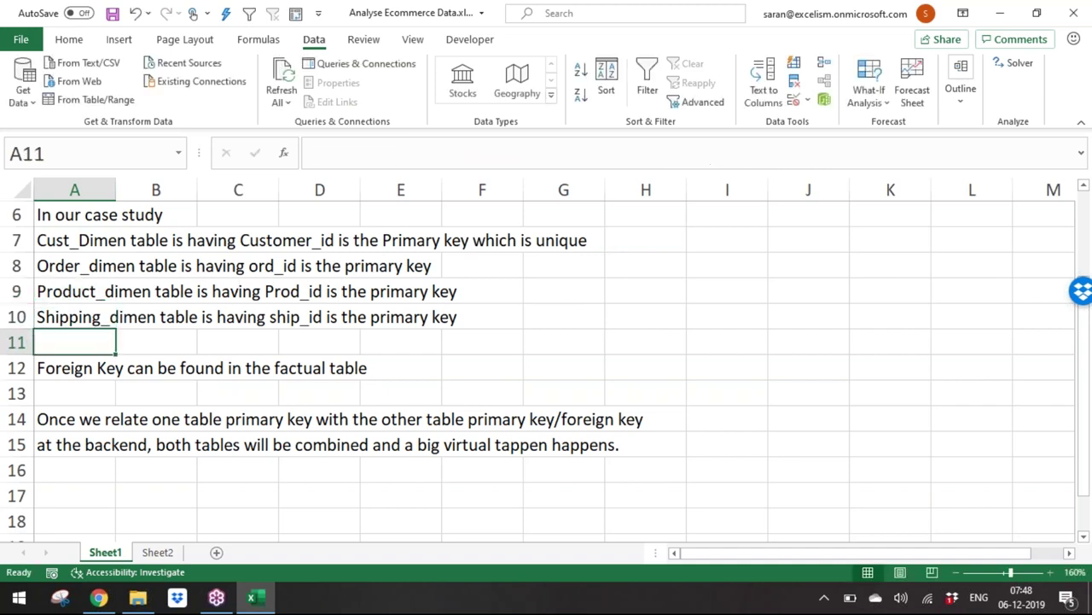
{"action": "key", "text": "Down"}
{"action": "key", "text": "Down"}
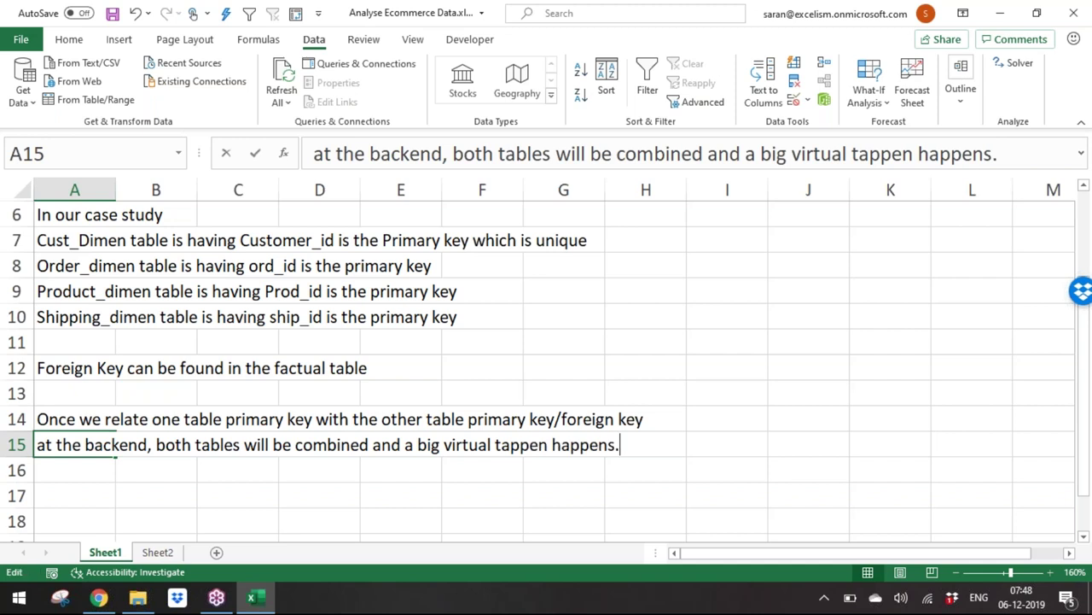
{"action": "double_click", "coordinate": [511, 444]}
{"action": "left_click_drag", "start_coordinate": [549, 444], "coordinate": [495, 443]}
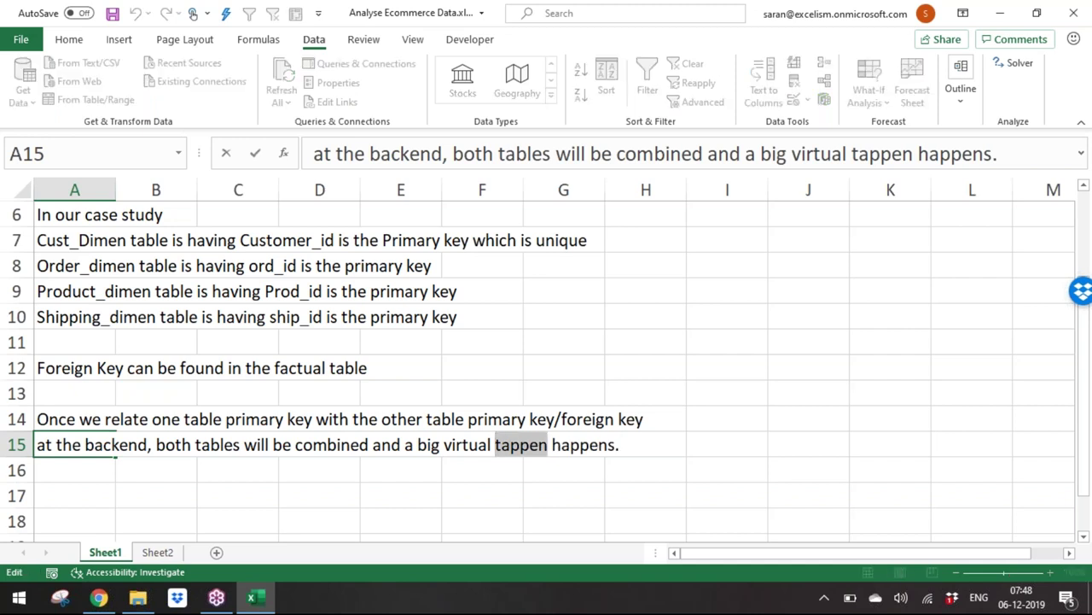
{"action": "type", "text": "table"}
{"action": "key", "text": "Return"}
{"action": "key", "text": "ctrl+s"}
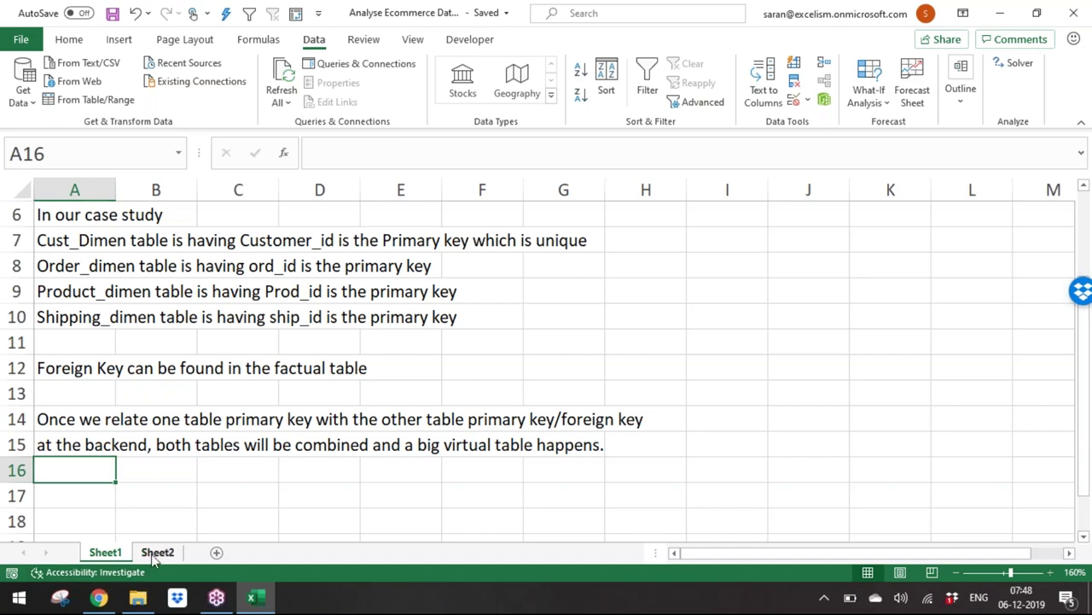
Step: From Sheet2, import cust_dimen.csv with the Comma delimiter and open it in Power Query Editor
{"action": "left_click", "coordinate": [157, 552]}
{"action": "left_click", "coordinate": [23, 92]}
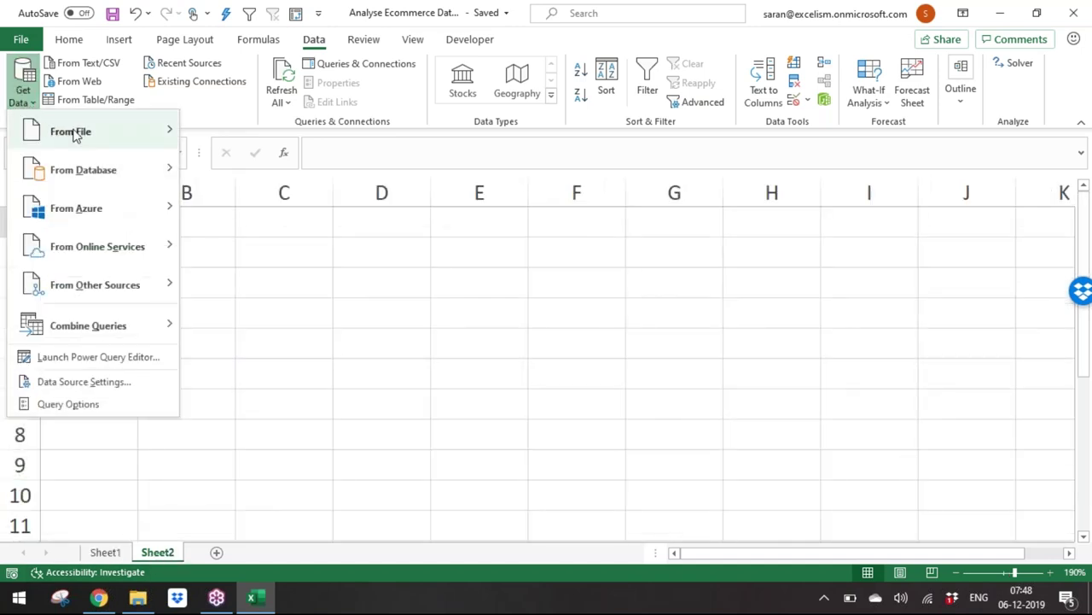
{"action": "mouse_move", "coordinate": [75, 134]}
{"action": "left_click", "coordinate": [256, 171]}
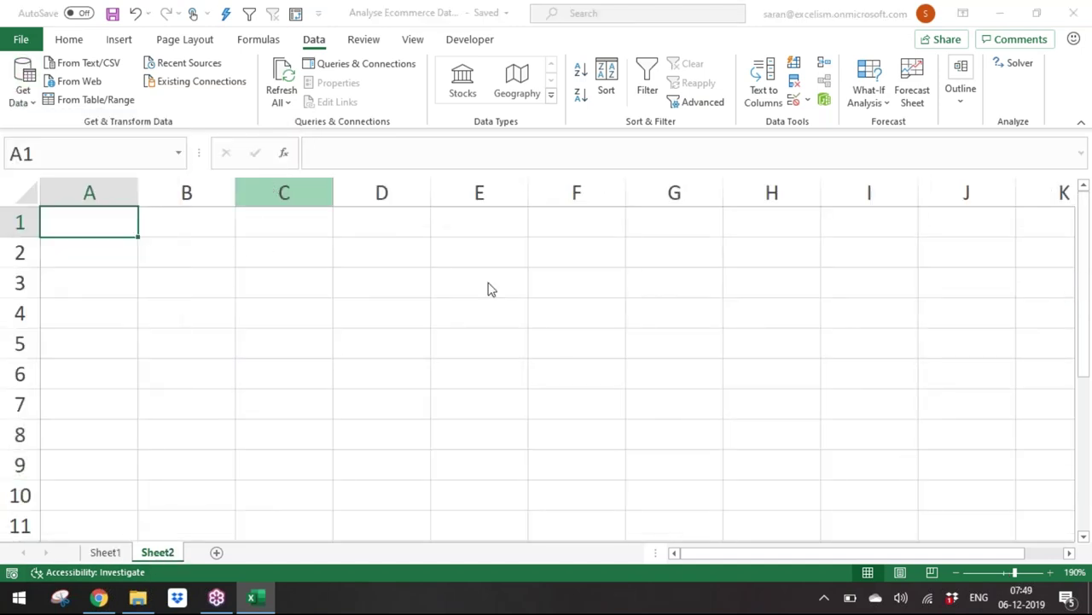
{"action": "double_click", "coordinate": [290, 112]}
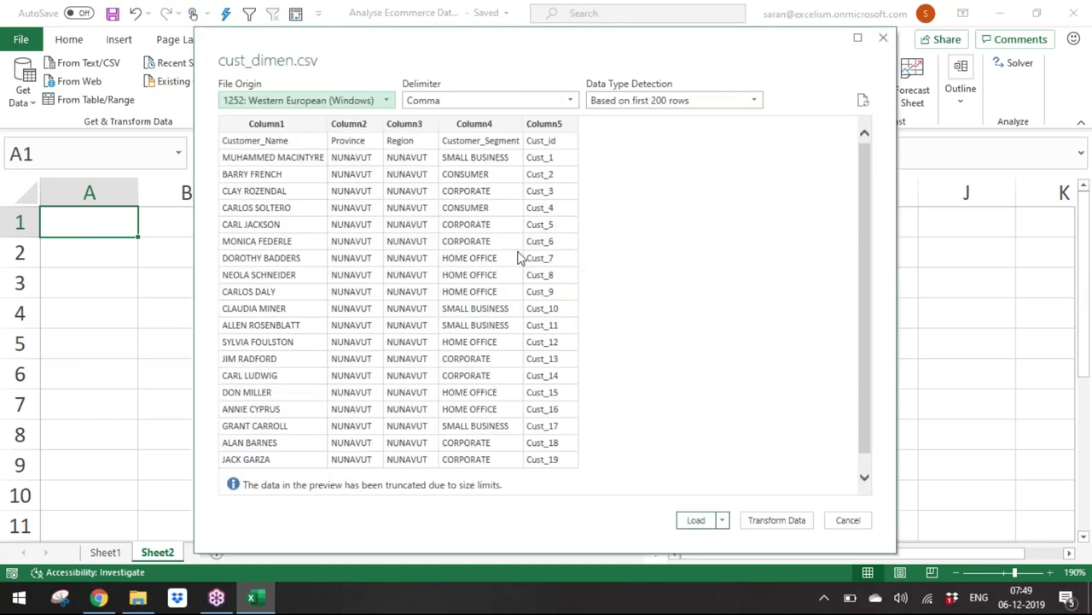
{"action": "left_click", "coordinate": [488, 106]}
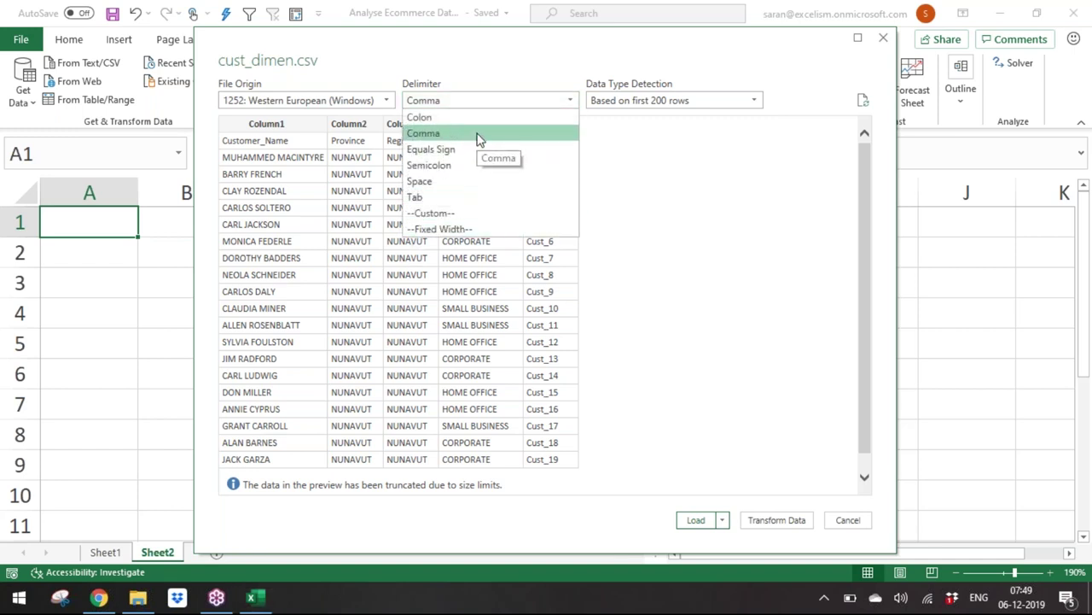
{"action": "left_click", "coordinate": [478, 137]}
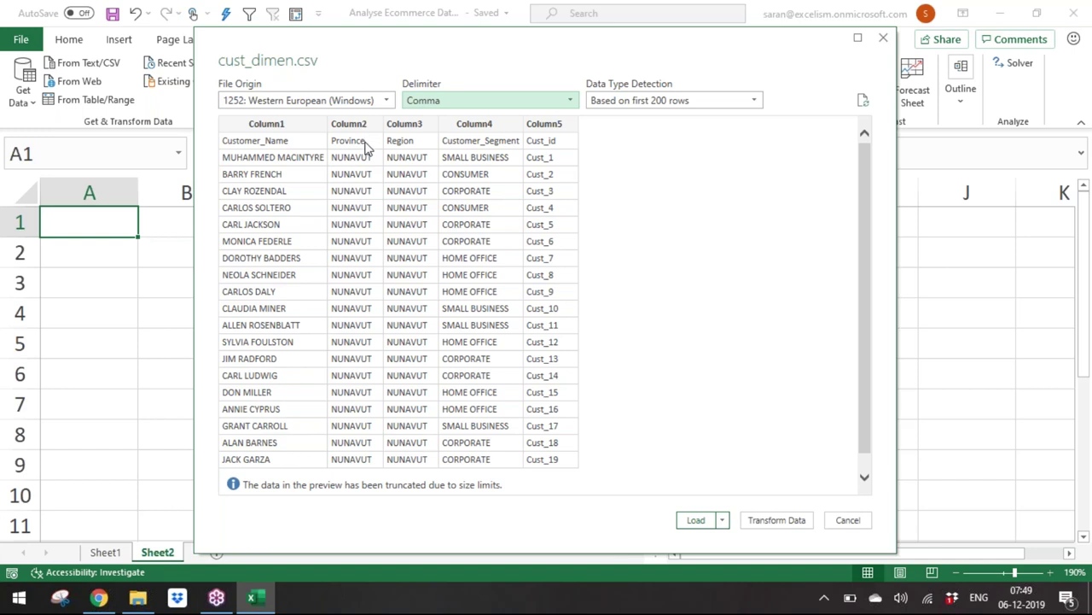
{"action": "left_click", "coordinate": [770, 521]}
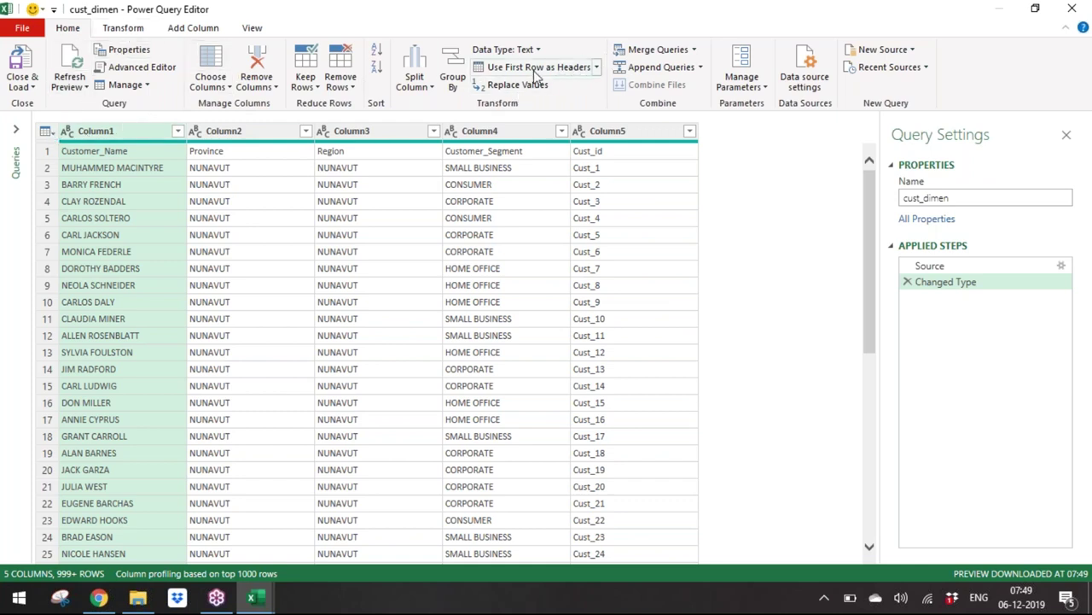
Step: Promote cust_dimen's first row to headers, then choose Close & Load To
{"action": "left_click", "coordinate": [596, 67]}
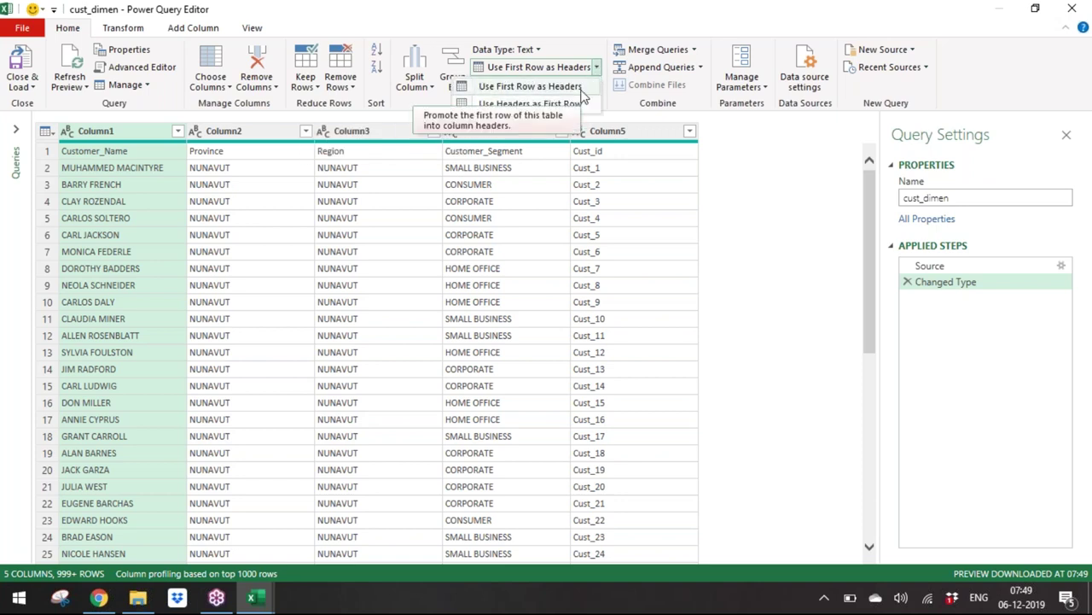
{"action": "left_click", "coordinate": [581, 89]}
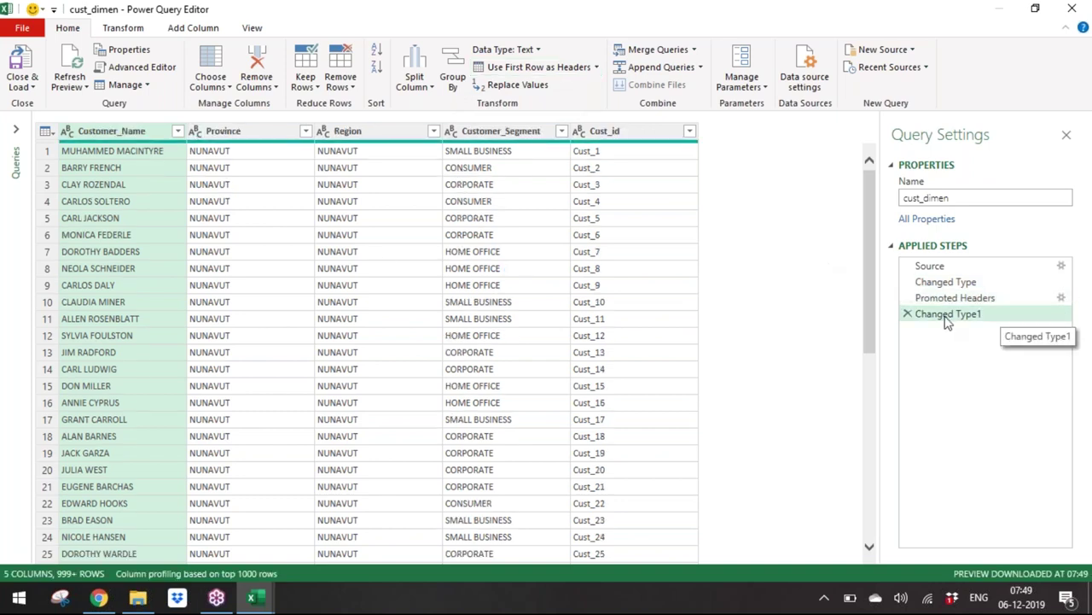
{"action": "left_click", "coordinate": [21, 86]}
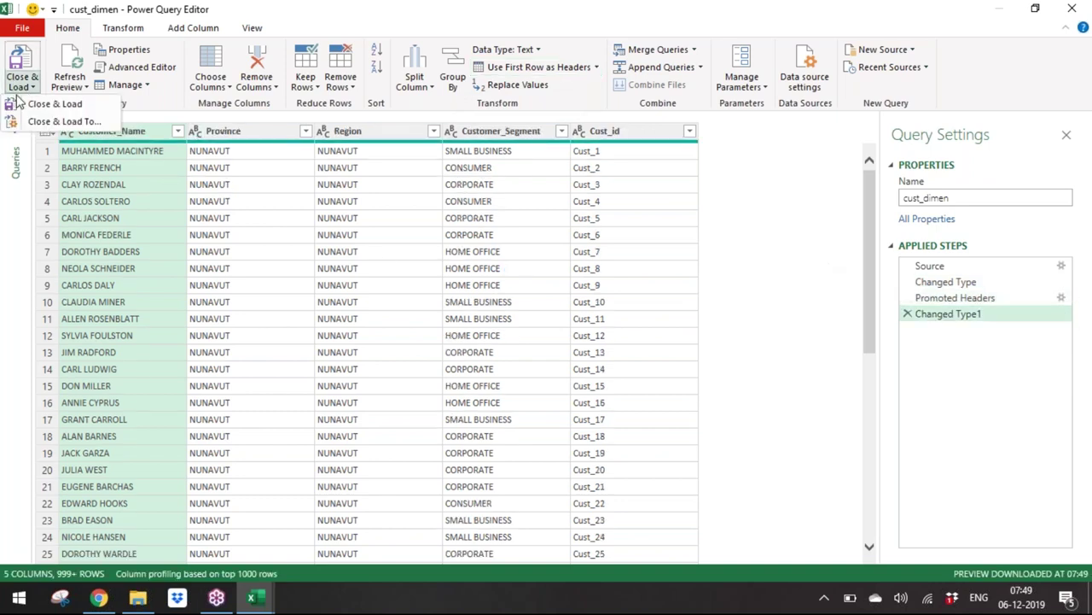
{"action": "left_click", "coordinate": [35, 124]}
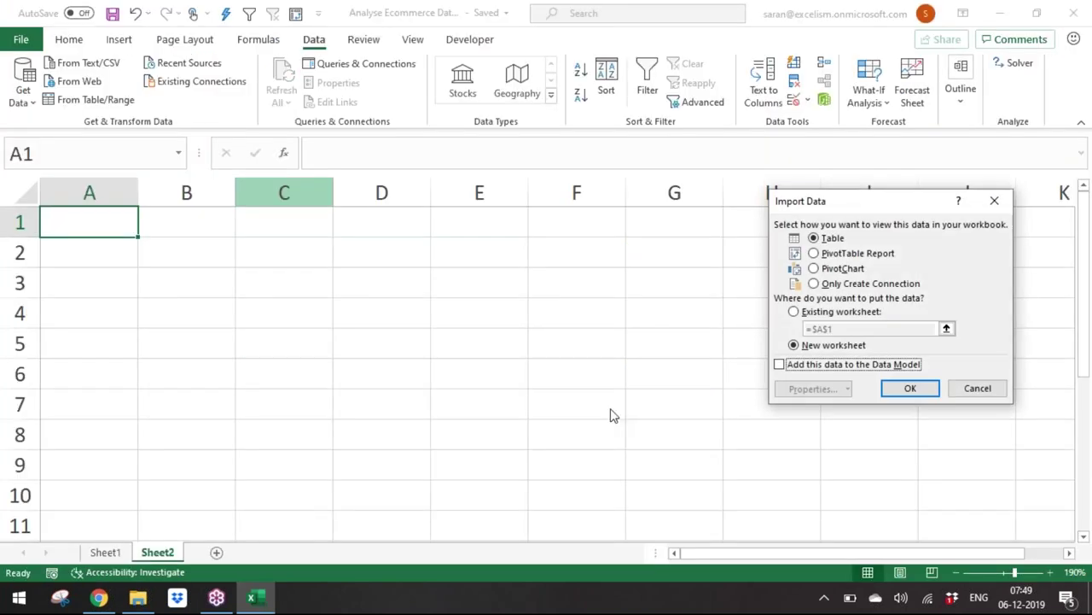
Step: Load cust_dimen as Only Create Connection with Add this data to the Data Model ticked
{"action": "left_click", "coordinate": [879, 285]}
{"action": "left_click", "coordinate": [860, 366]}
{"action": "left_click", "coordinate": [912, 391]}
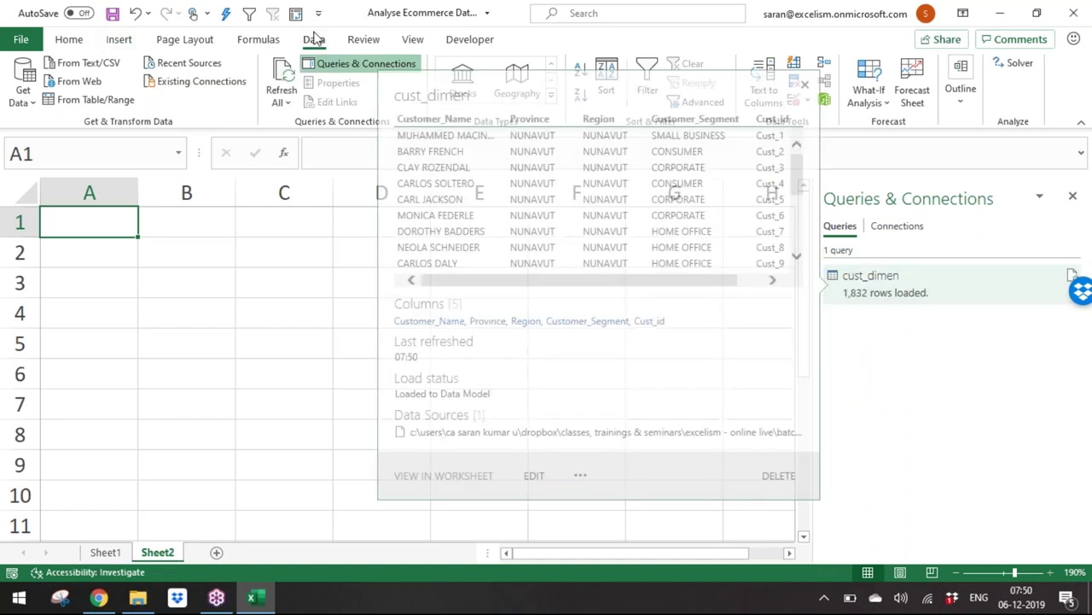
Step: Import market_fact.csv from Text/CSV as a connection-only query added to the Data Model
{"action": "left_click", "coordinate": [23, 90]}
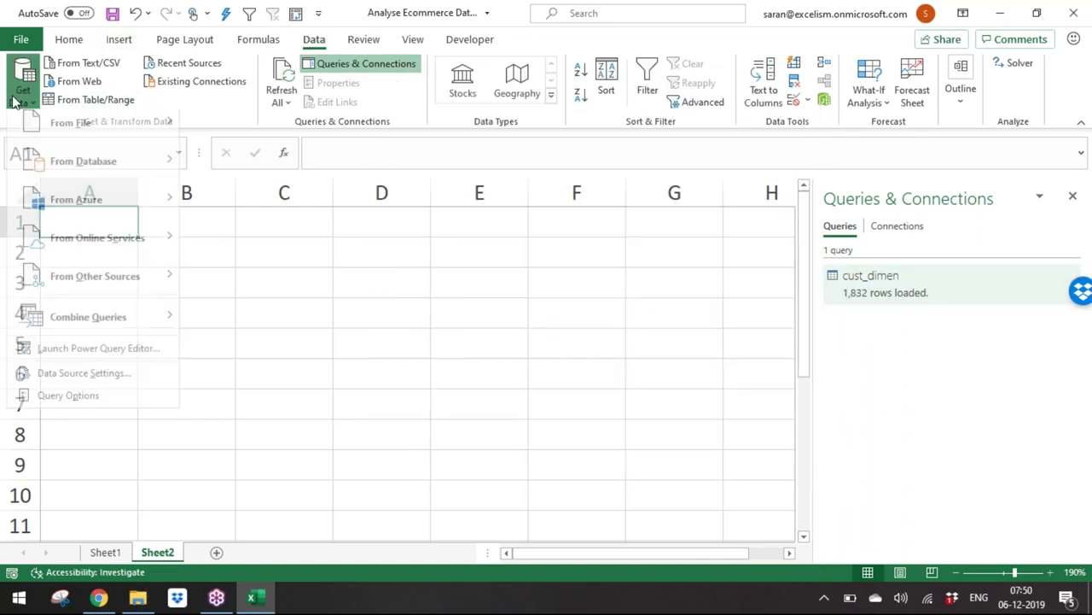
{"action": "mouse_move", "coordinate": [102, 137]}
{"action": "left_click", "coordinate": [239, 175]}
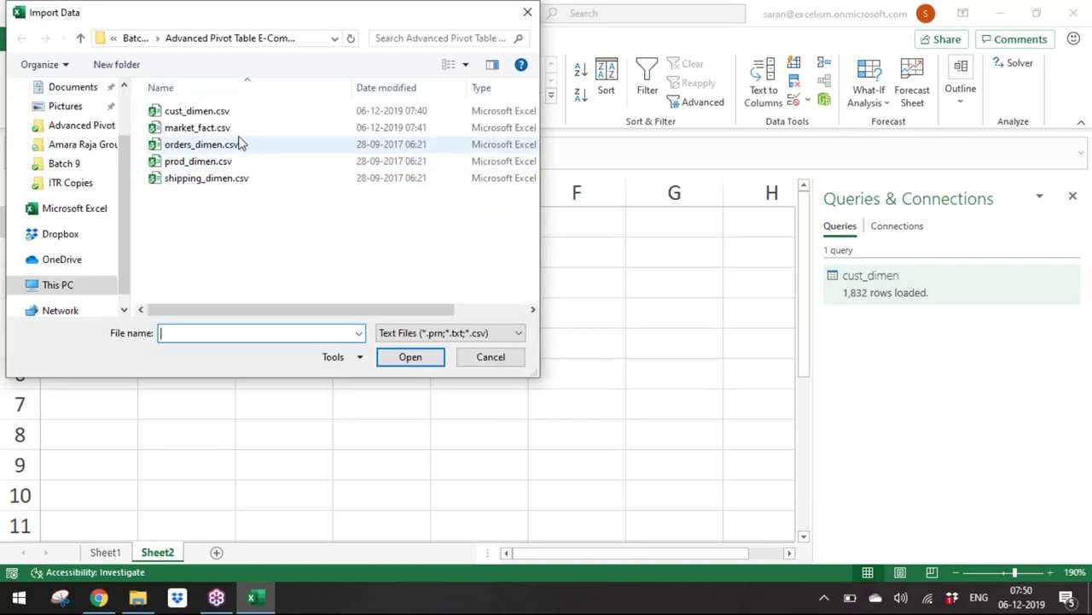
{"action": "double_click", "coordinate": [239, 128]}
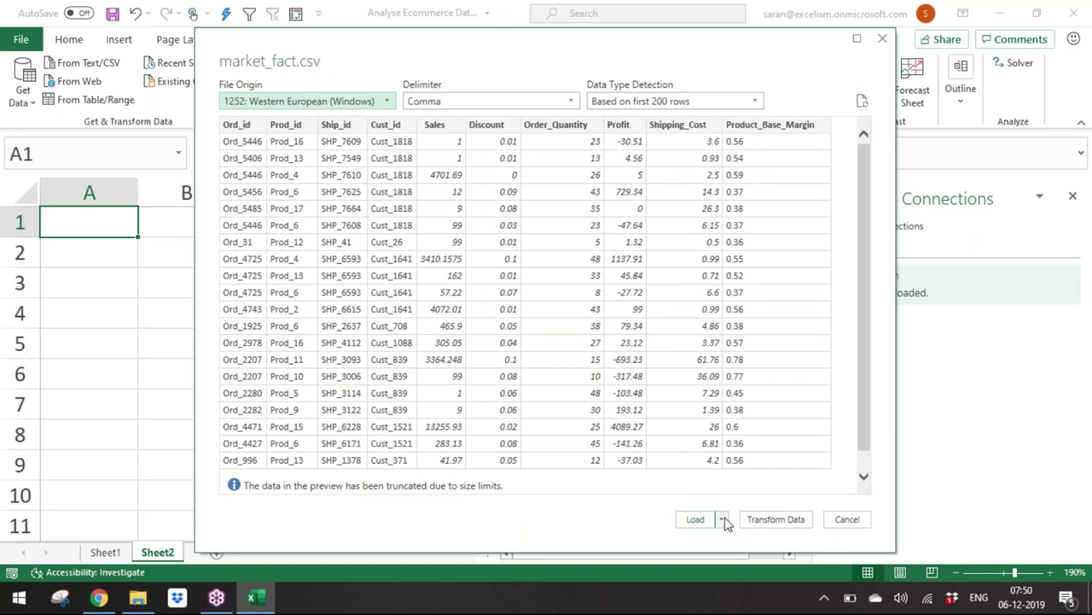
{"action": "left_click", "coordinate": [722, 519]}
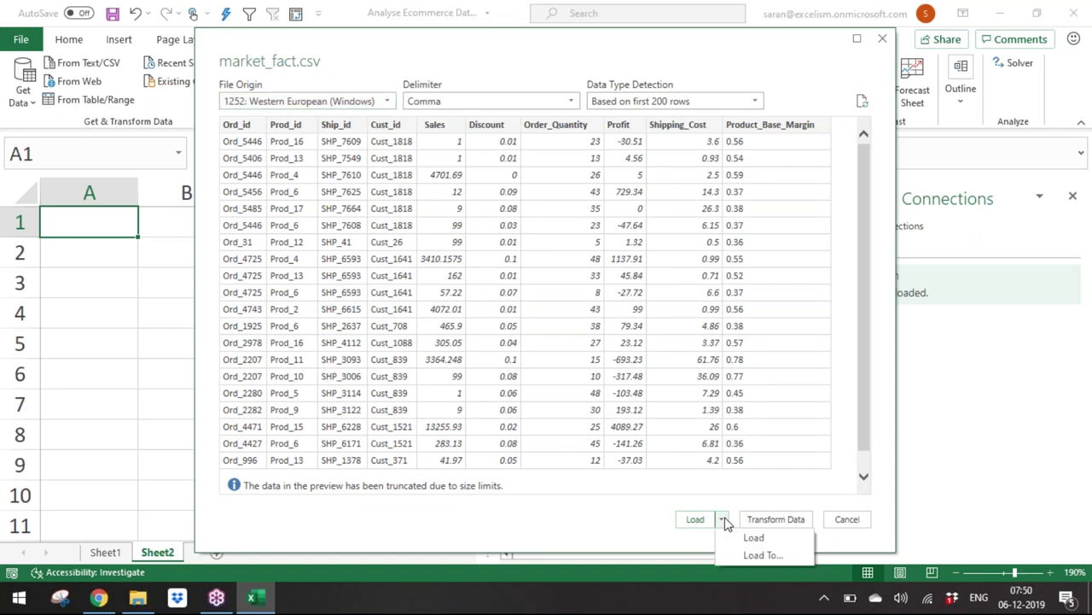
{"action": "left_click", "coordinate": [764, 556]}
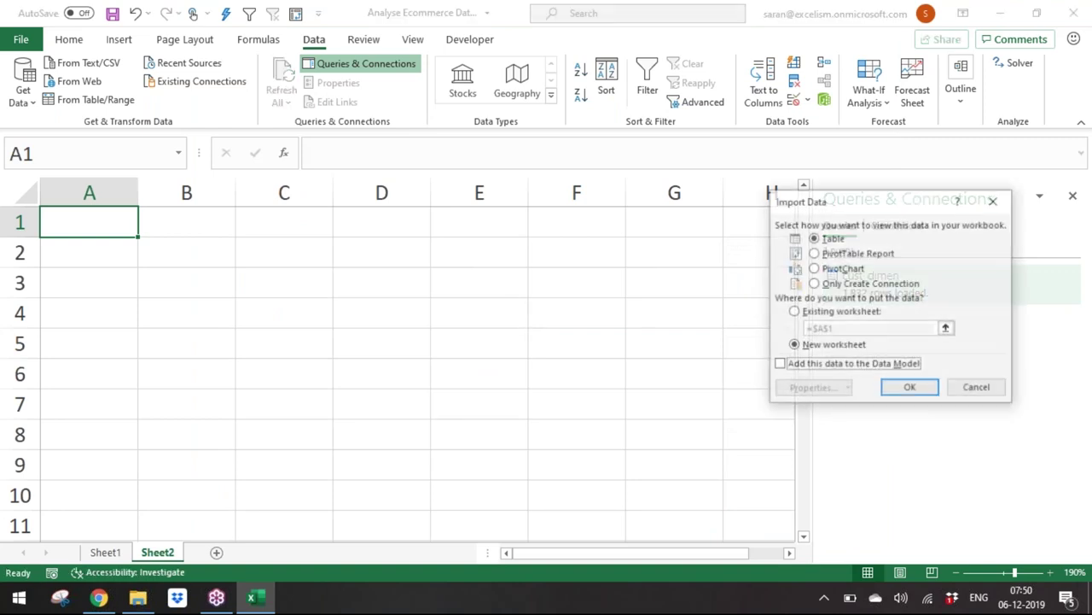
{"action": "left_click", "coordinate": [870, 284]}
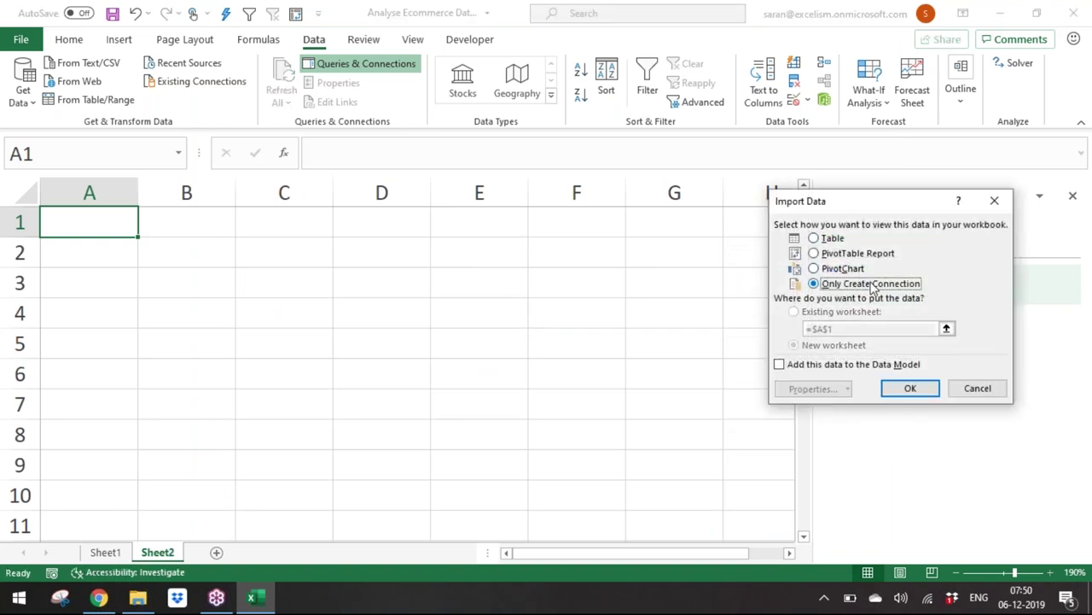
{"action": "left_click", "coordinate": [872, 367]}
{"action": "left_click", "coordinate": [910, 389]}
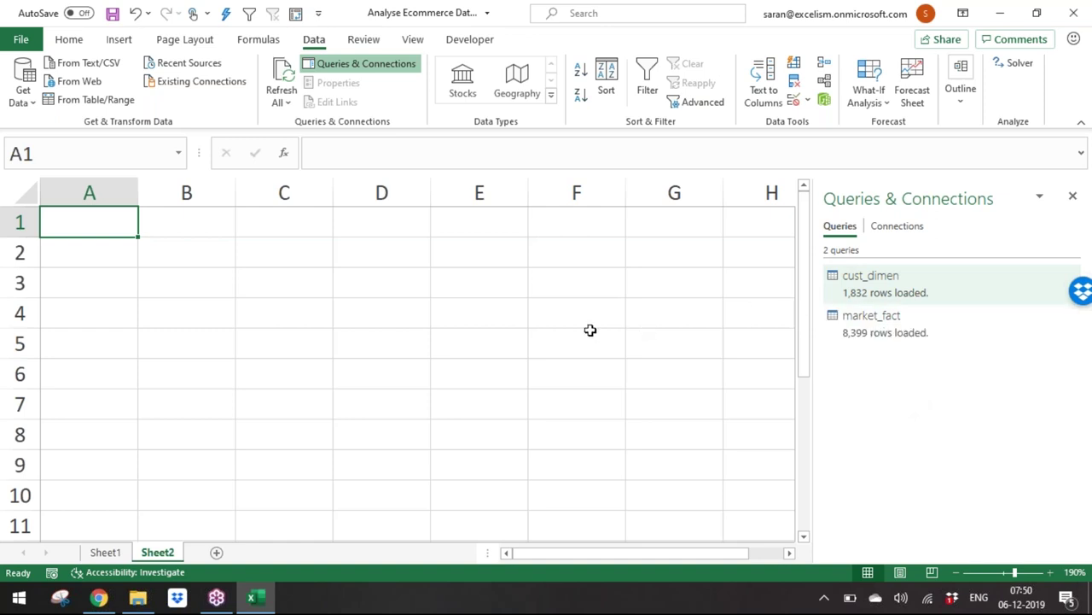
Step: Import orders_dimen.csv from Text/CSV as a connection-only query added to the Data Model
{"action": "left_click", "coordinate": [24, 86]}
{"action": "mouse_move", "coordinate": [116, 141]}
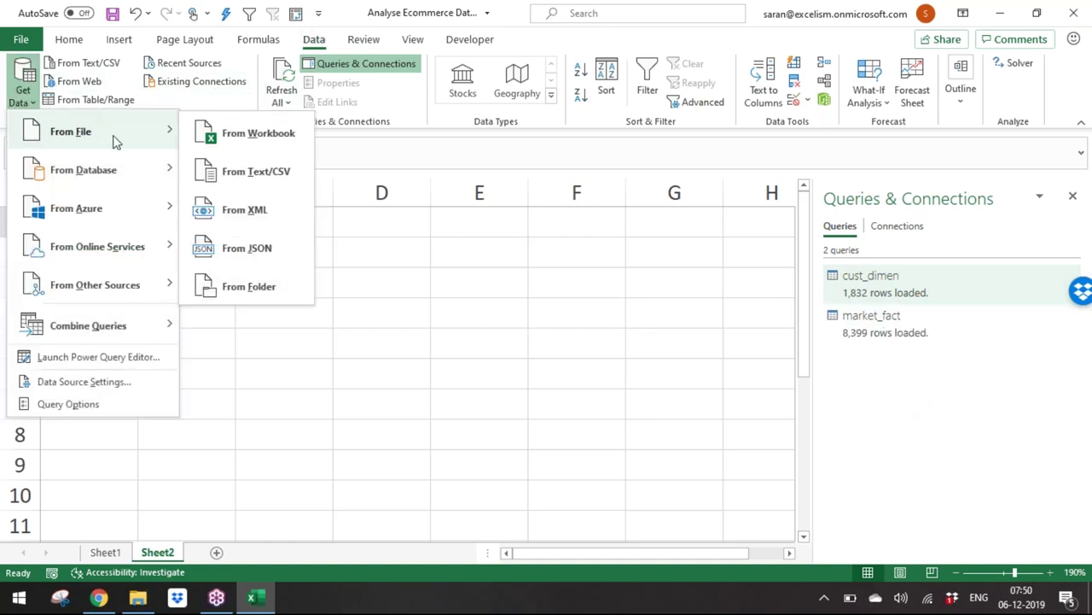
{"action": "left_click", "coordinate": [260, 180]}
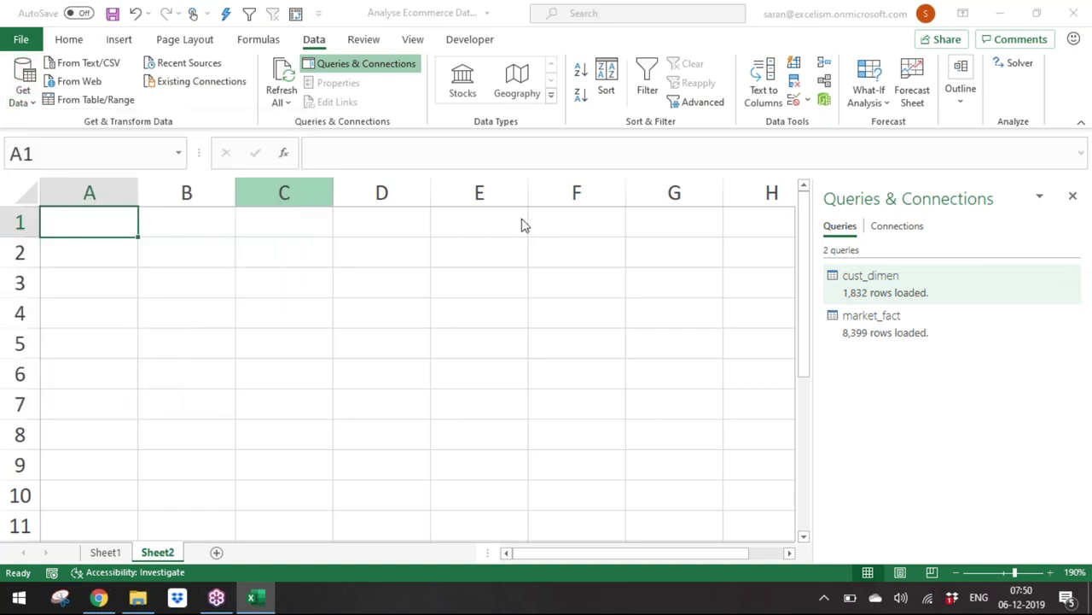
{"action": "double_click", "coordinate": [315, 145]}
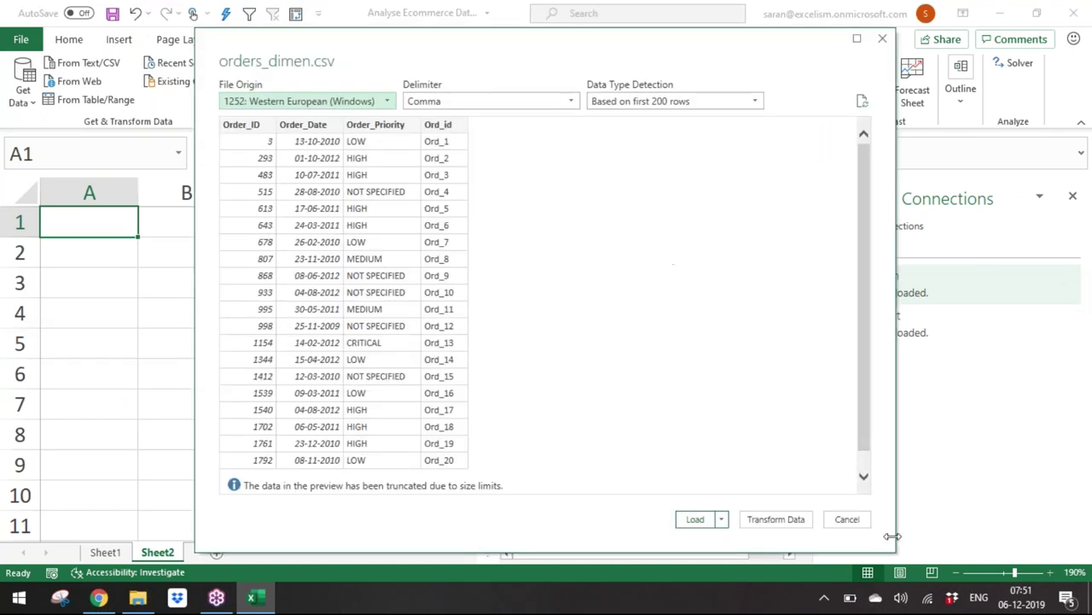
{"action": "left_click", "coordinate": [721, 519]}
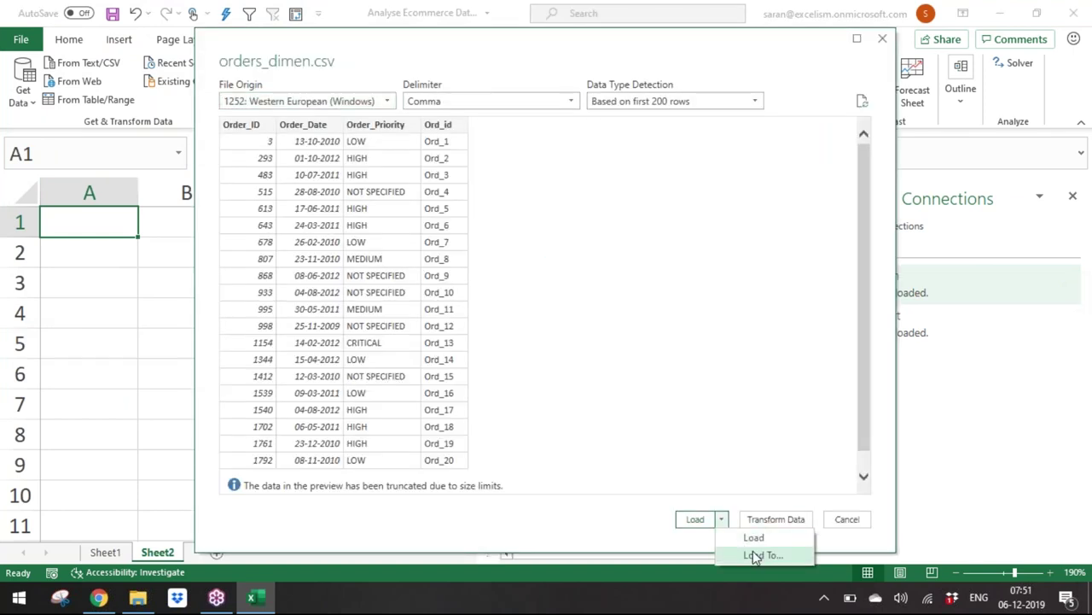
{"action": "left_click", "coordinate": [754, 555]}
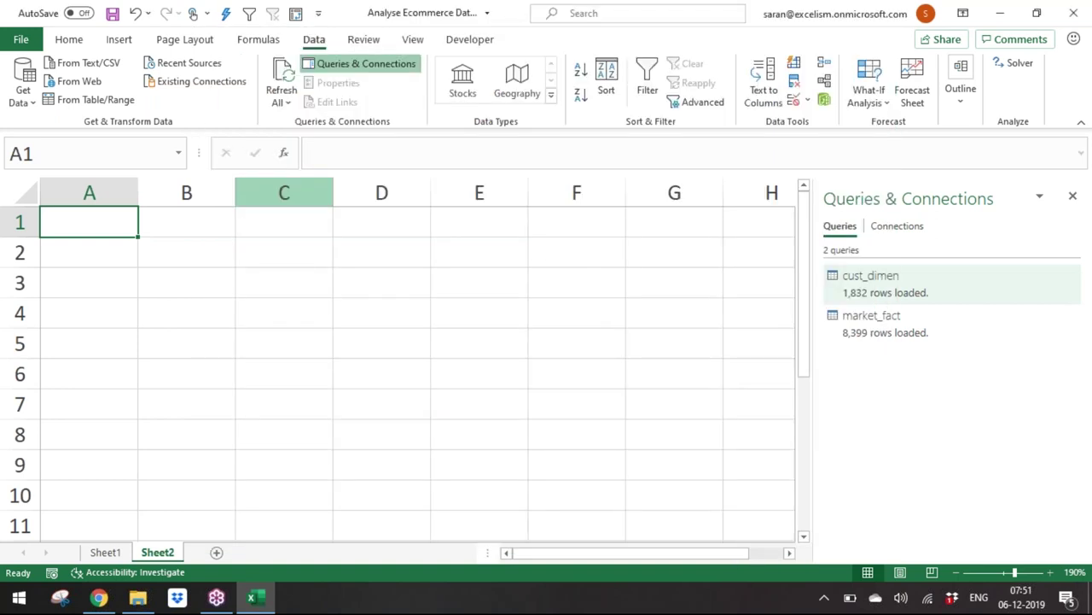
{"action": "left_click", "coordinate": [832, 284]}
{"action": "left_click", "coordinate": [860, 364]}
{"action": "left_click", "coordinate": [903, 388]}
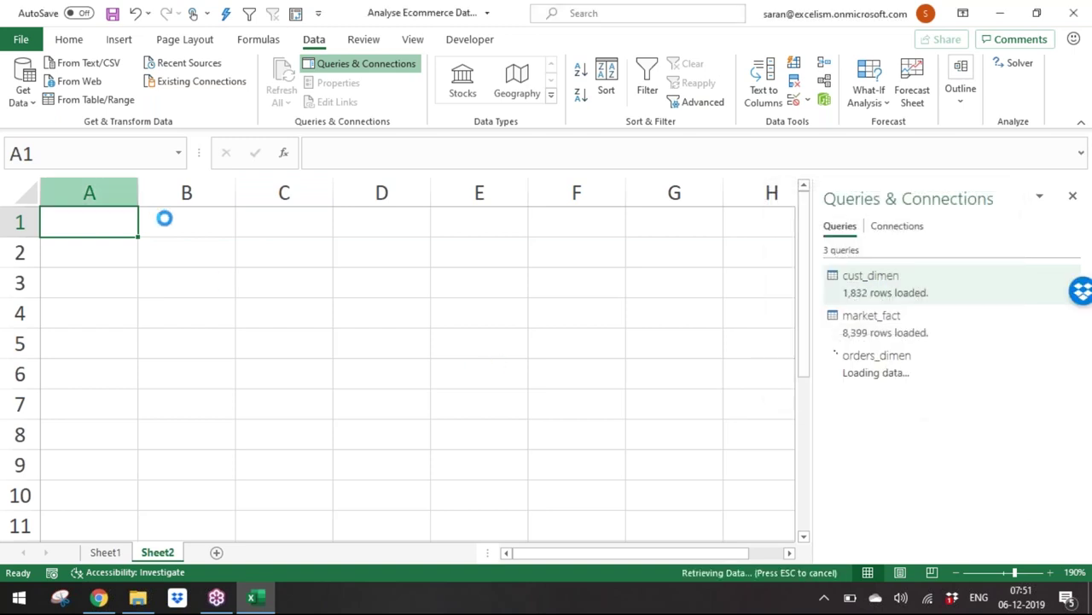
Step: Open prod_dimen.csv from Text/CSV in Power Query Editor via Transform Data
{"action": "left_click", "coordinate": [30, 101]}
{"action": "mouse_move", "coordinate": [77, 135]}
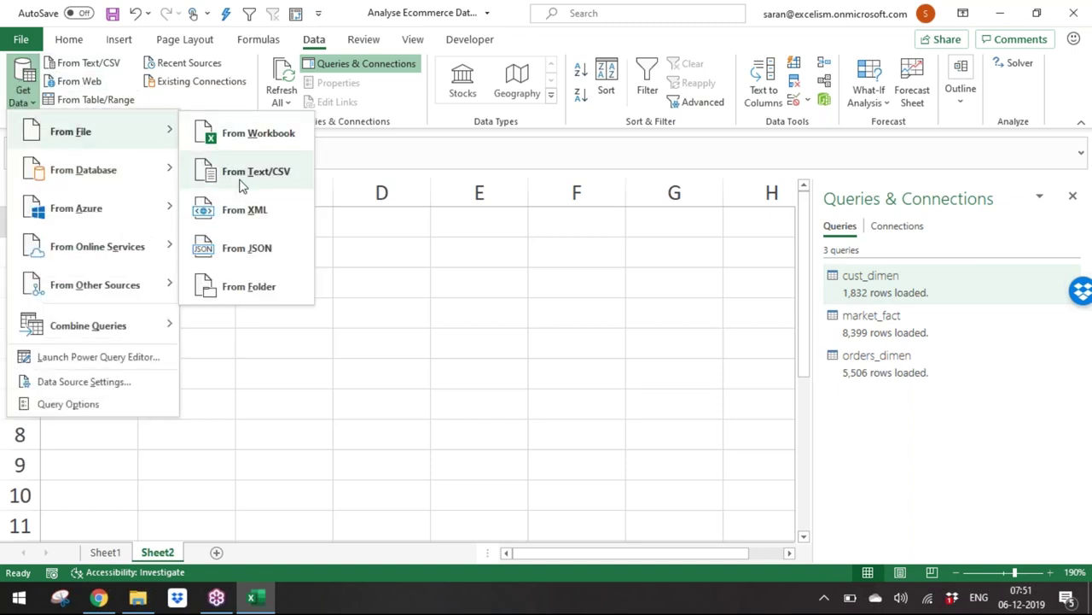
{"action": "left_click", "coordinate": [244, 175]}
{"action": "double_click", "coordinate": [239, 161]}
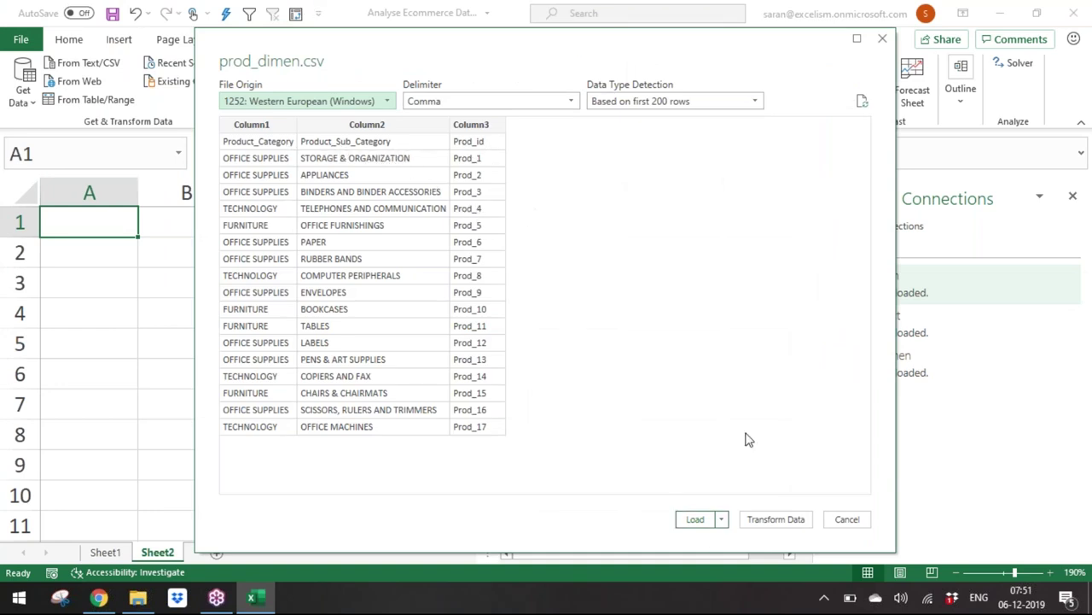
{"action": "left_click", "coordinate": [796, 521]}
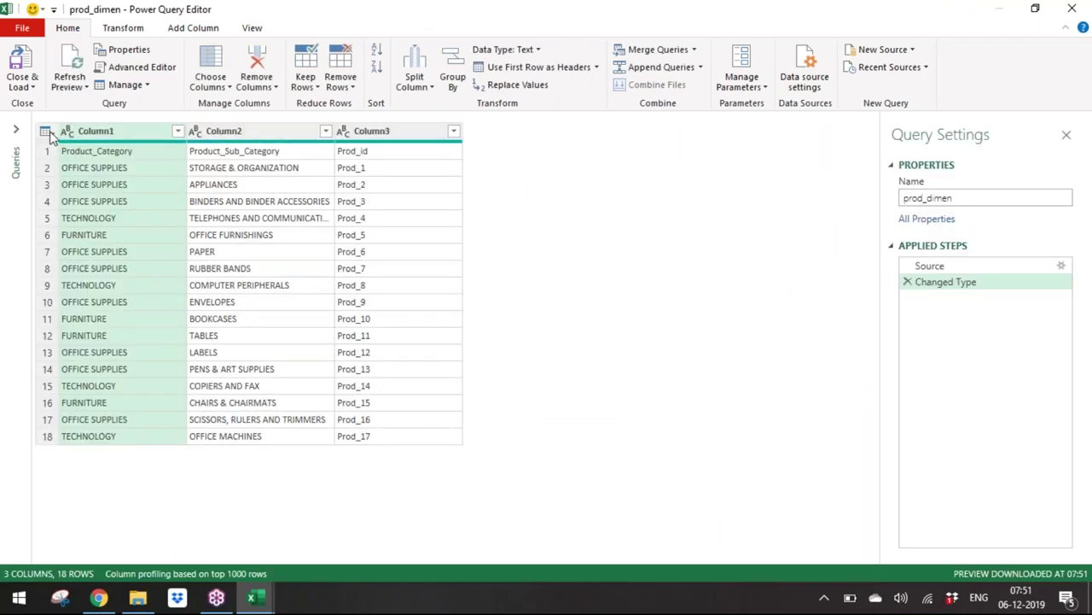
Step: Promote prod_dimen's first row to headers, then choose Close & Load To
{"action": "left_click", "coordinate": [47, 133]}
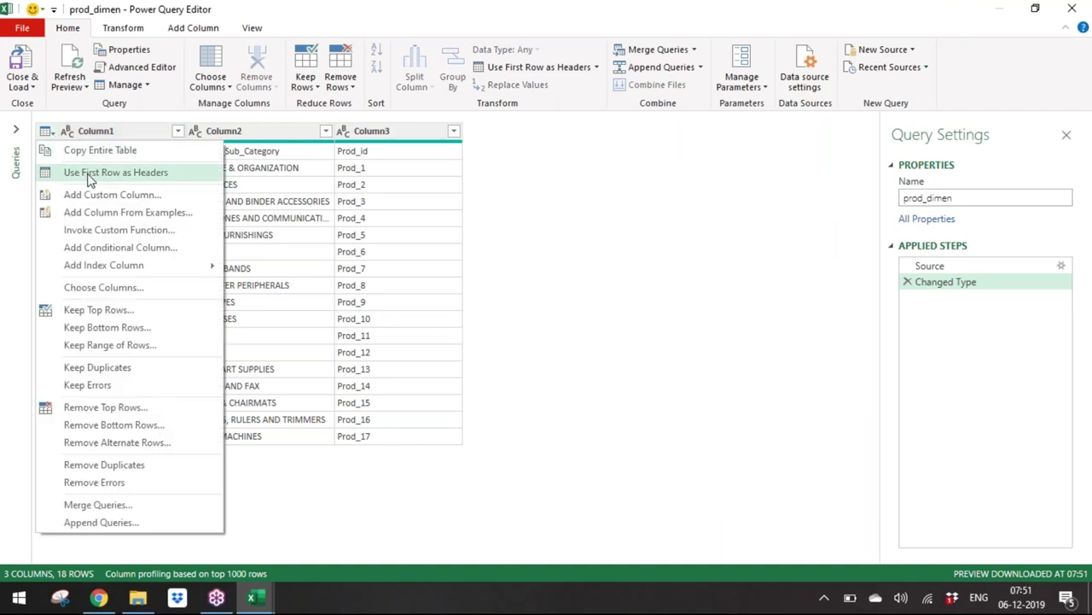
{"action": "left_click", "coordinate": [90, 173]}
{"action": "left_click", "coordinate": [23, 81]}
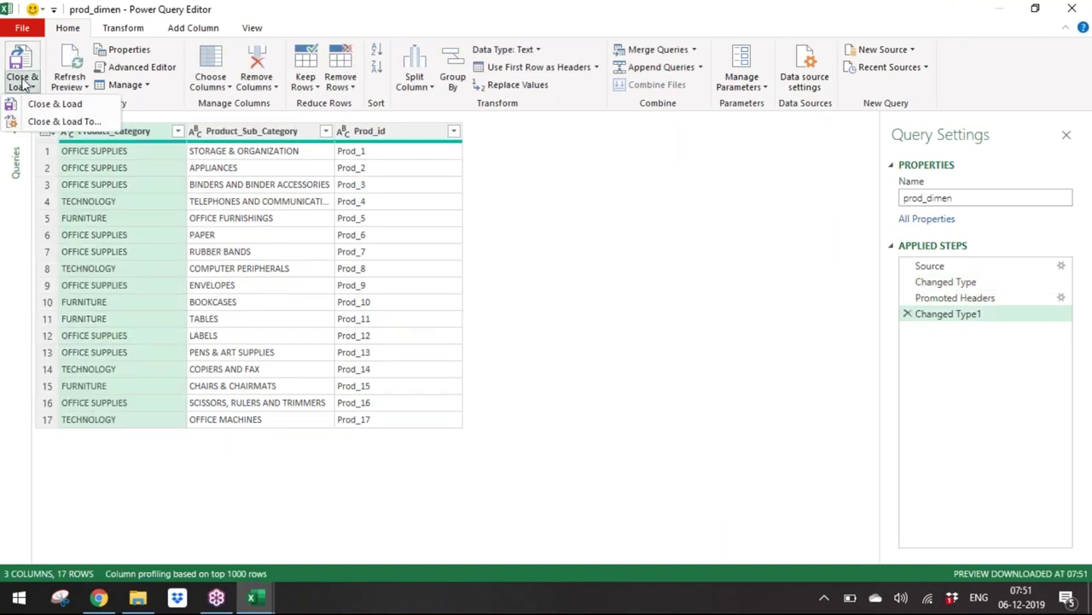
{"action": "left_click", "coordinate": [64, 121]}
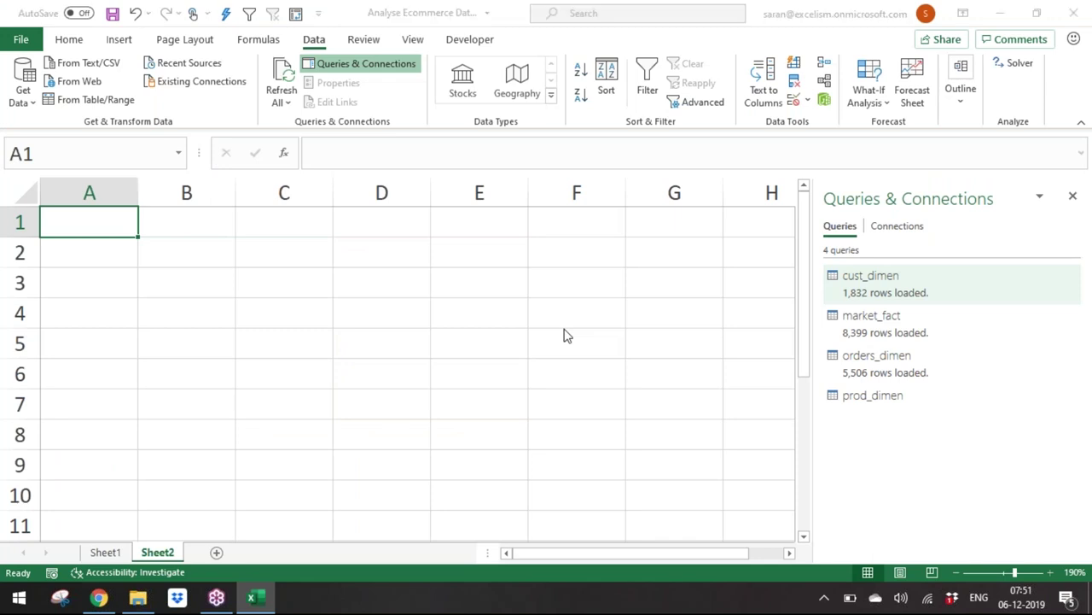
Step: Finish loading prod_dimen as a connection-only query added to the Data Model
{"action": "left_click", "coordinate": [834, 287]}
{"action": "left_click", "coordinate": [865, 365]}
{"action": "left_click", "coordinate": [910, 389]}
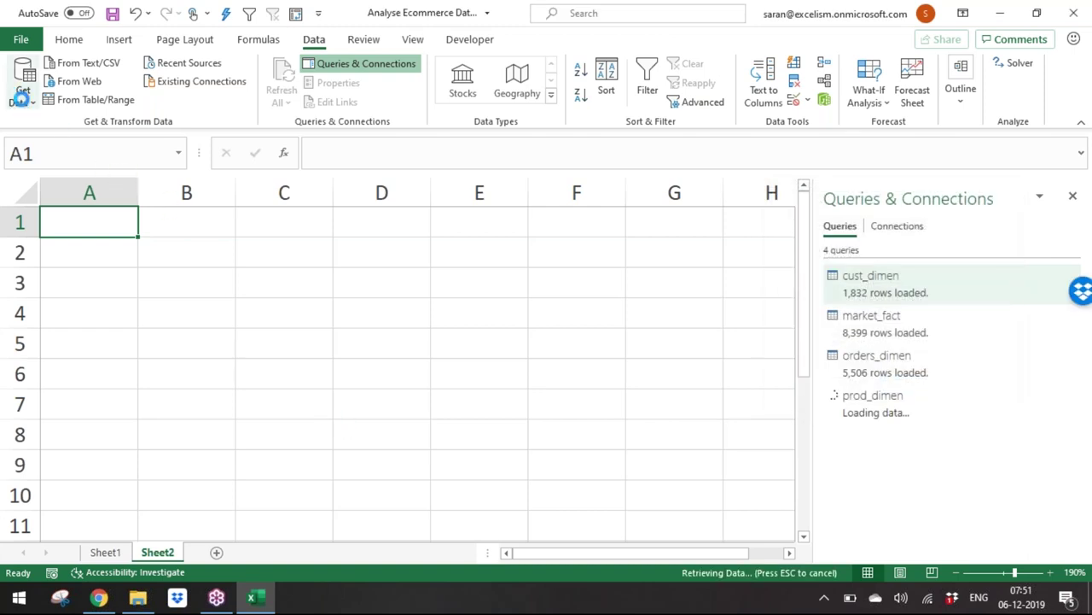
Step: Start another Text/CSV import of prod_dimen.csv, then cancel its preview
{"action": "left_click", "coordinate": [23, 90]}
{"action": "mouse_move", "coordinate": [108, 137]}
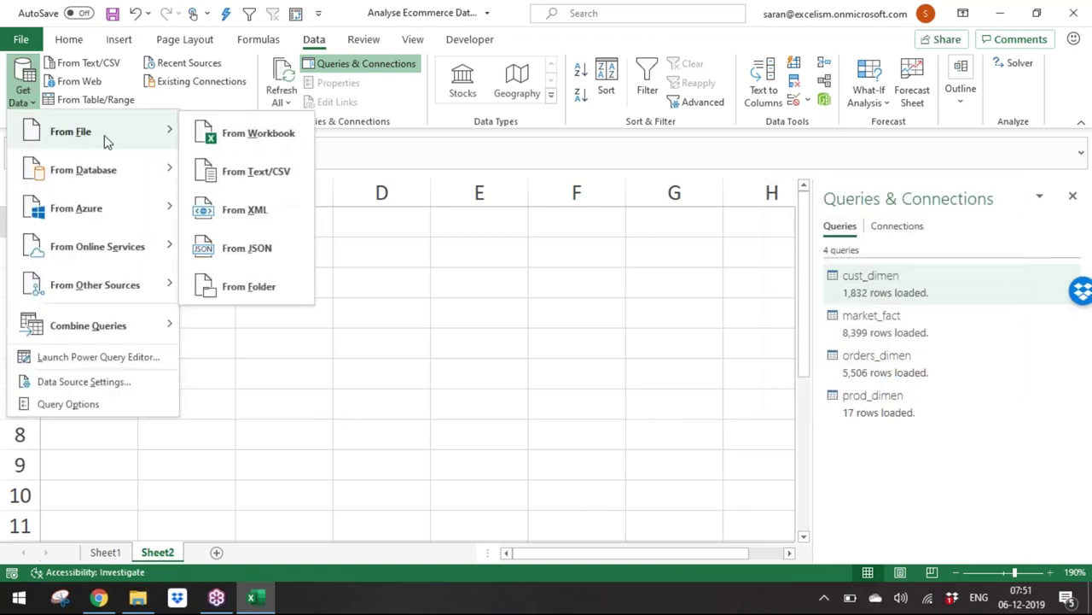
{"action": "left_click", "coordinate": [253, 172]}
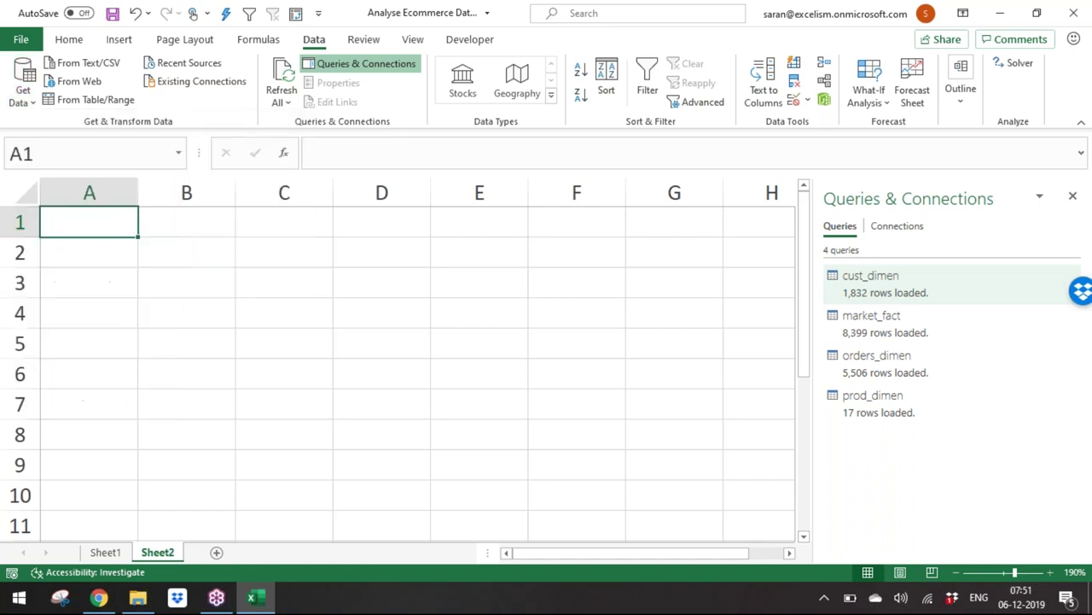
{"action": "left_click", "coordinate": [371, 164]}
{"action": "double_click", "coordinate": [371, 164]}
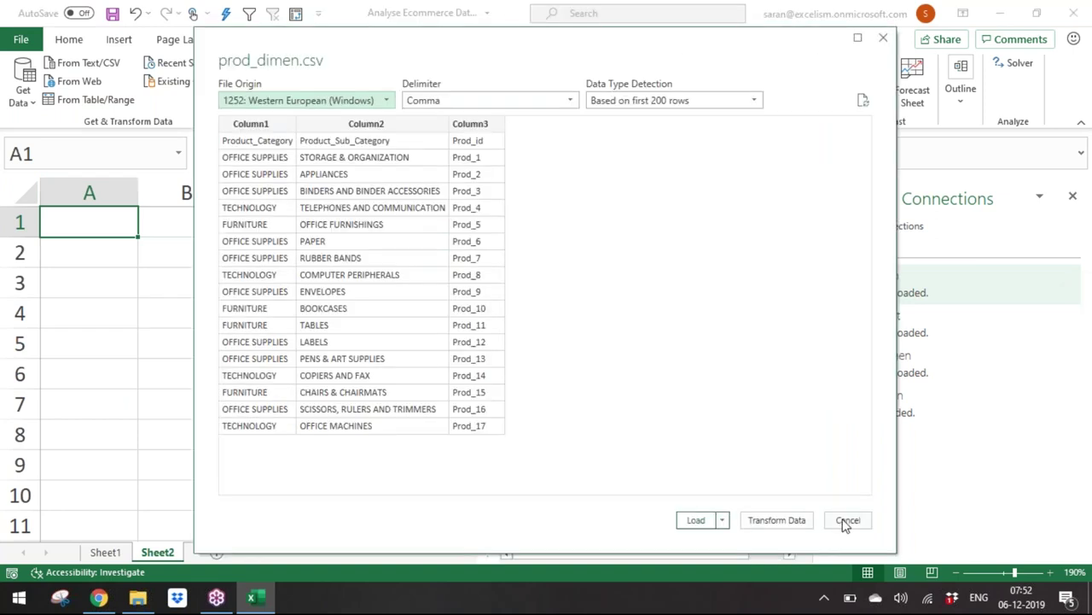
{"action": "left_click", "coordinate": [854, 521]}
Step: Import shipping_dimen.csv as a connection-only query added to the Data Model
{"action": "left_click", "coordinate": [25, 91]}
{"action": "left_click", "coordinate": [26, 91]}
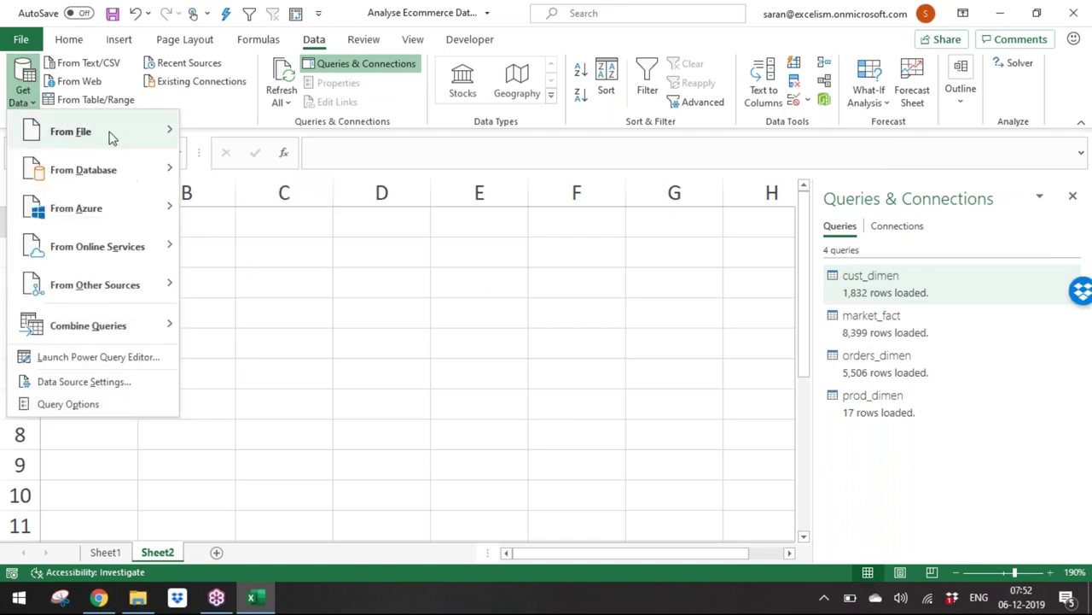
{"action": "mouse_move", "coordinate": [122, 134]}
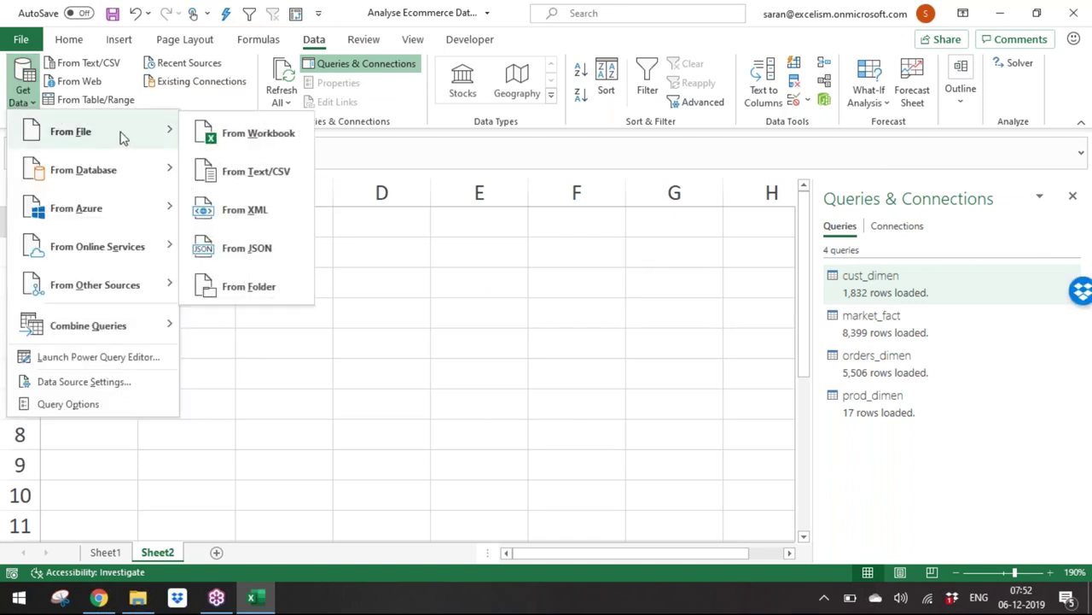
{"action": "left_click", "coordinate": [271, 168]}
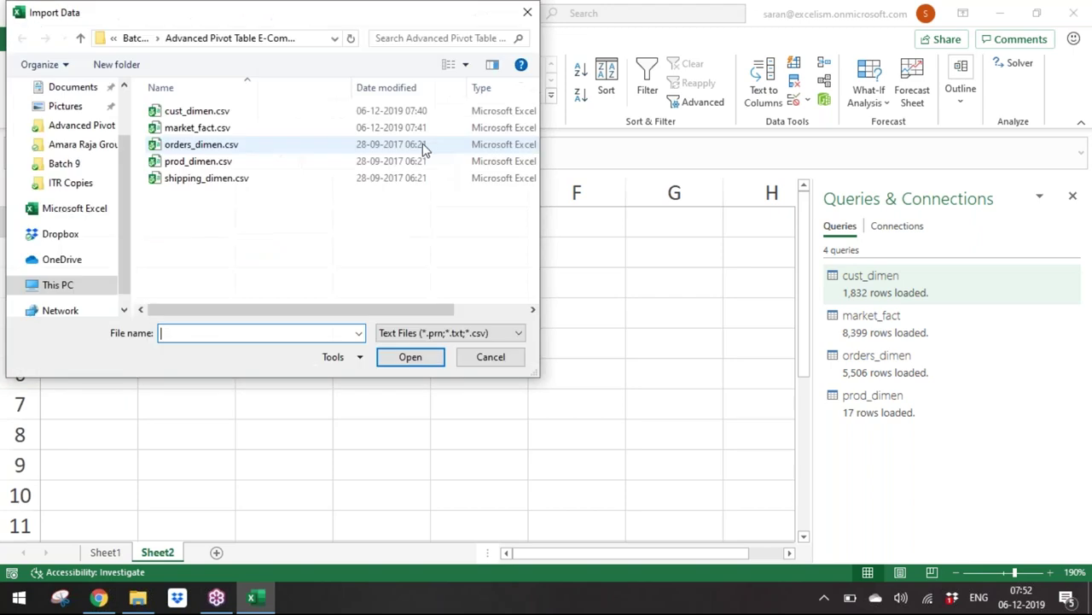
{"action": "double_click", "coordinate": [405, 180]}
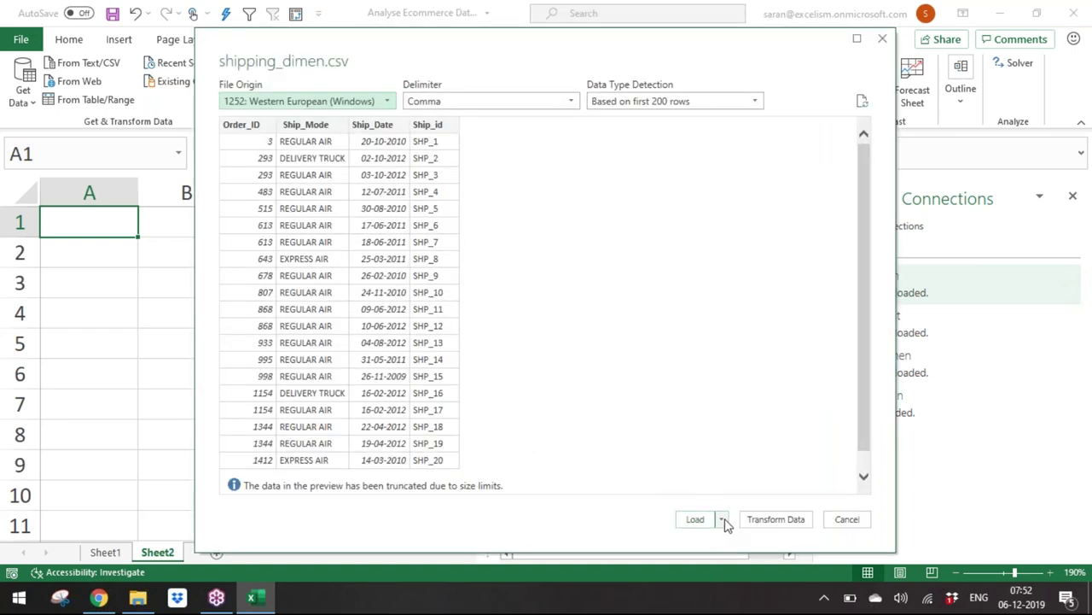
{"action": "left_click", "coordinate": [722, 519]}
{"action": "left_click", "coordinate": [753, 554]}
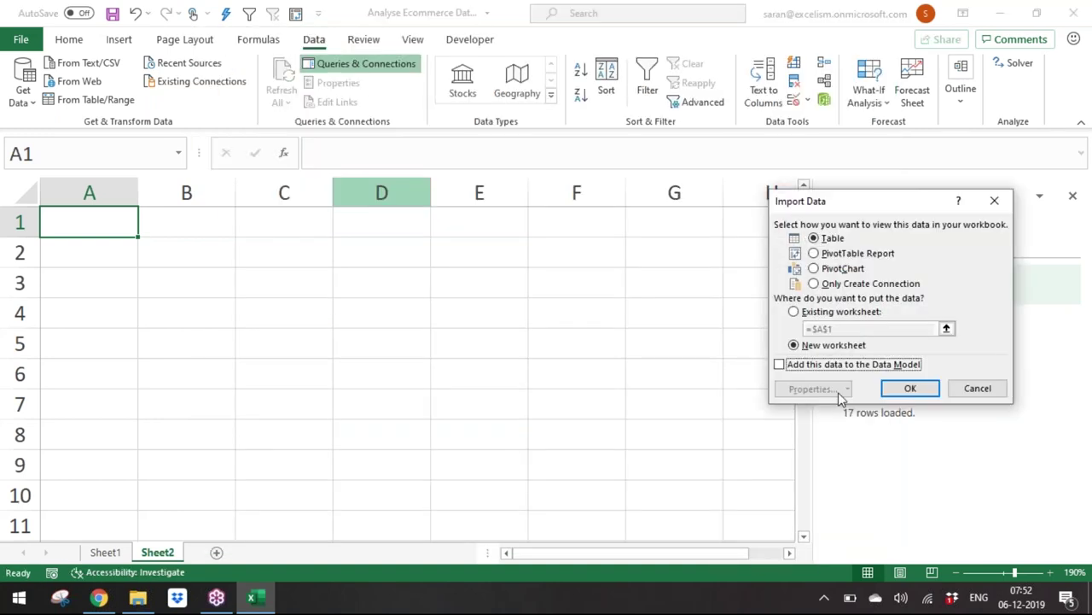
{"action": "left_click", "coordinate": [813, 283]}
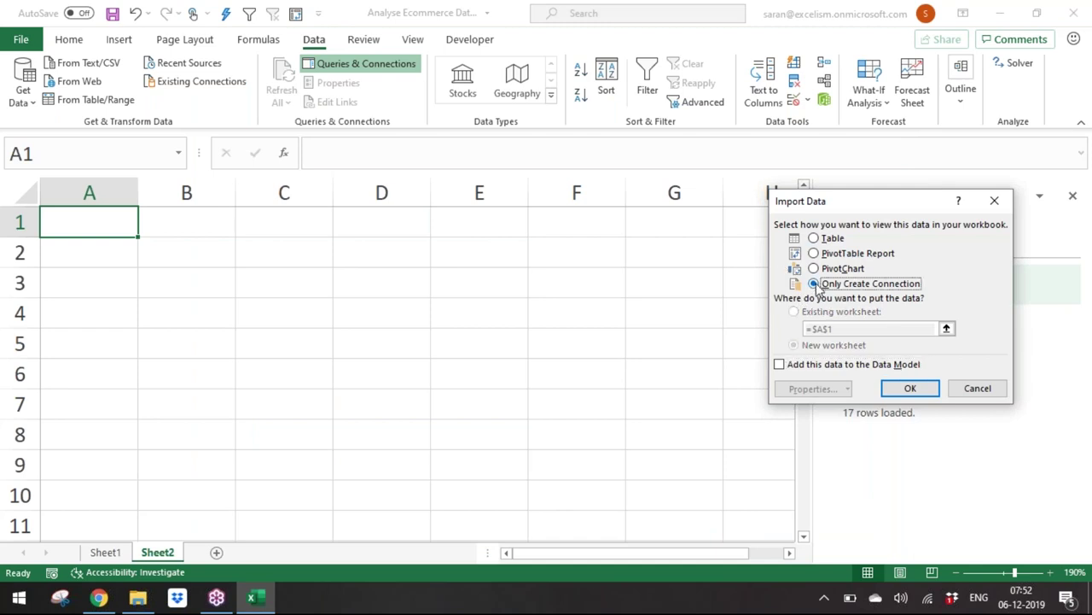
{"action": "left_click", "coordinate": [840, 365]}
{"action": "left_click", "coordinate": [928, 393]}
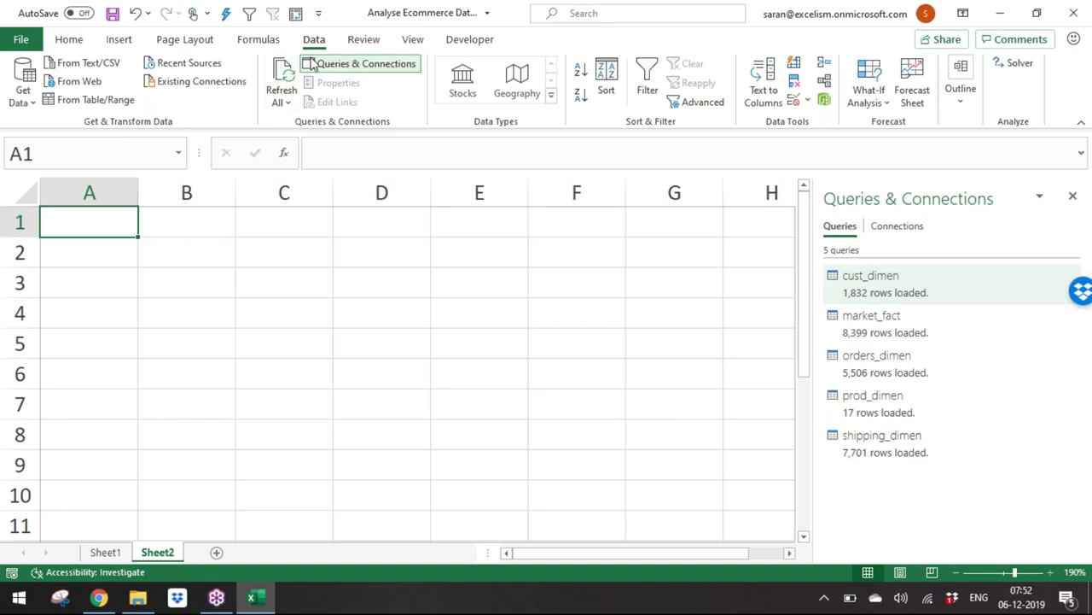
Step: Insert a PivotTable using the workbook's Data Model, placed at Sheet2!$A$1
{"action": "left_click", "coordinate": [118, 41]}
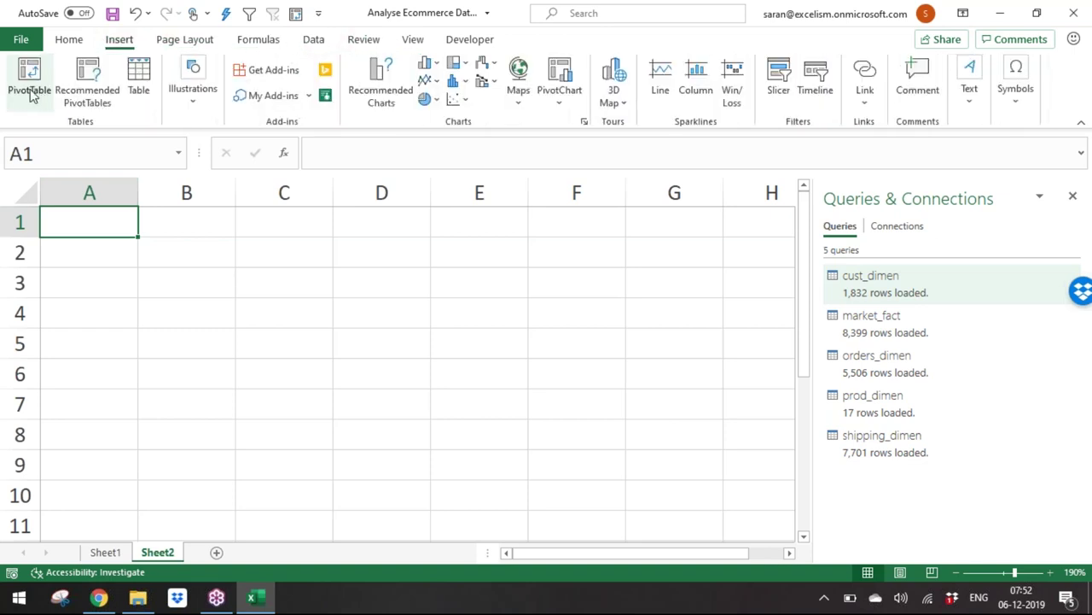
{"action": "left_click", "coordinate": [29, 77]}
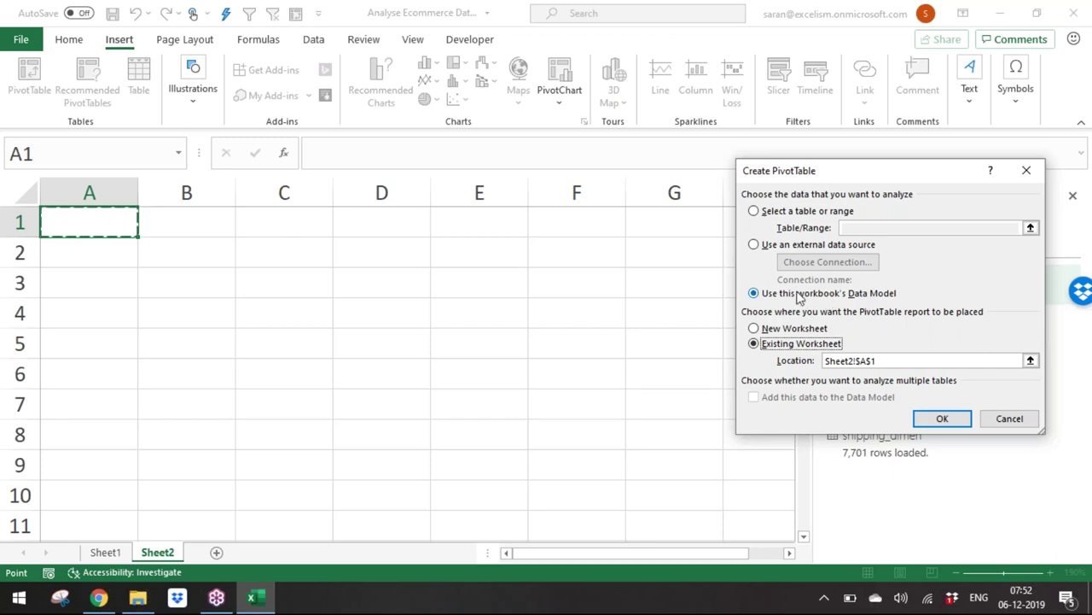
{"action": "left_click", "coordinate": [755, 211]}
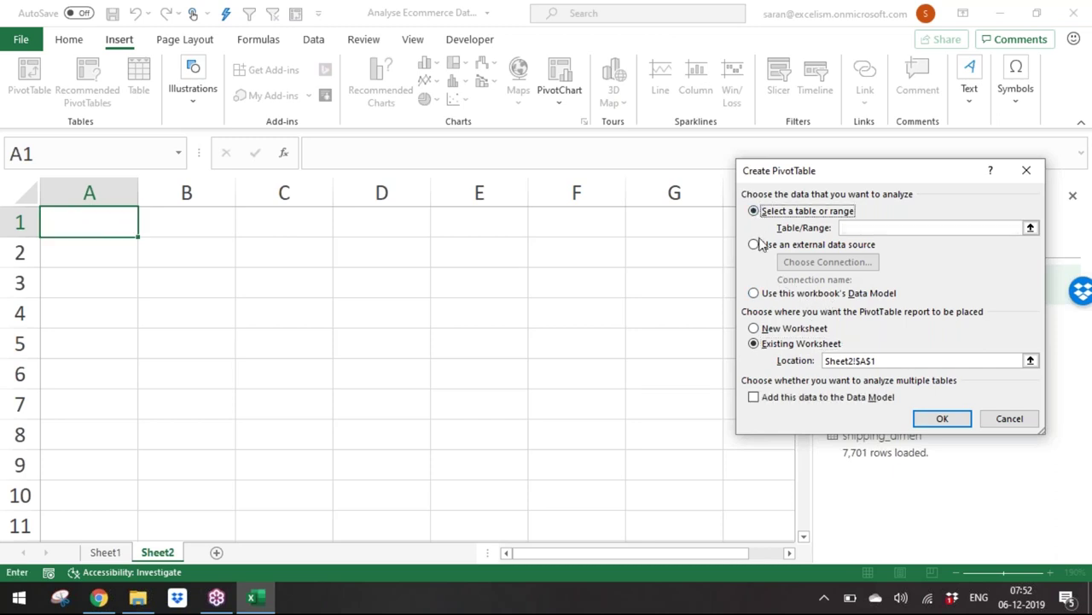
{"action": "left_click", "coordinate": [755, 245]}
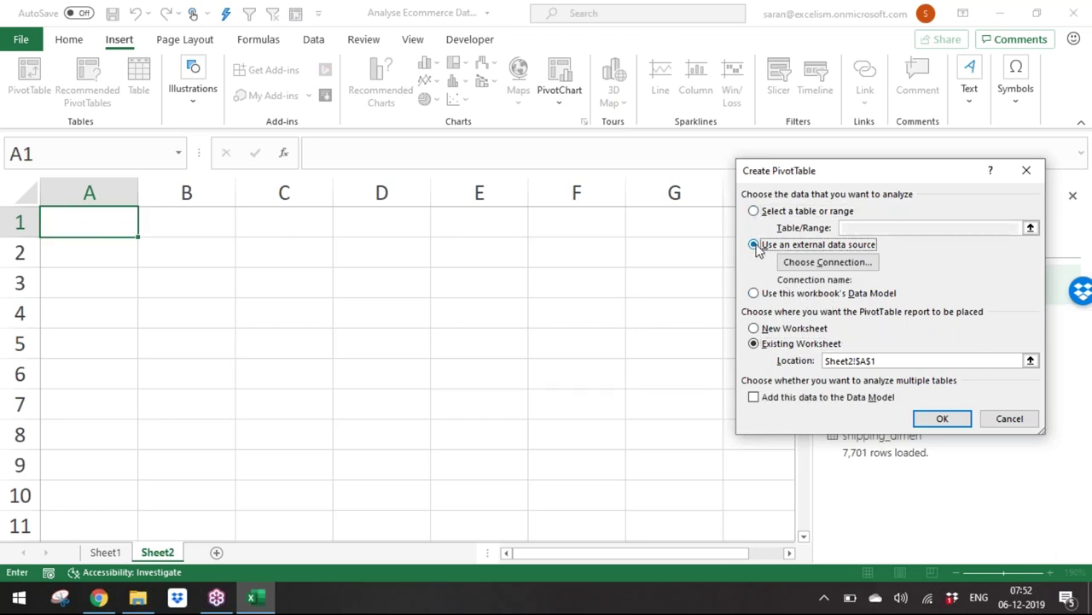
{"action": "left_click", "coordinate": [754, 294]}
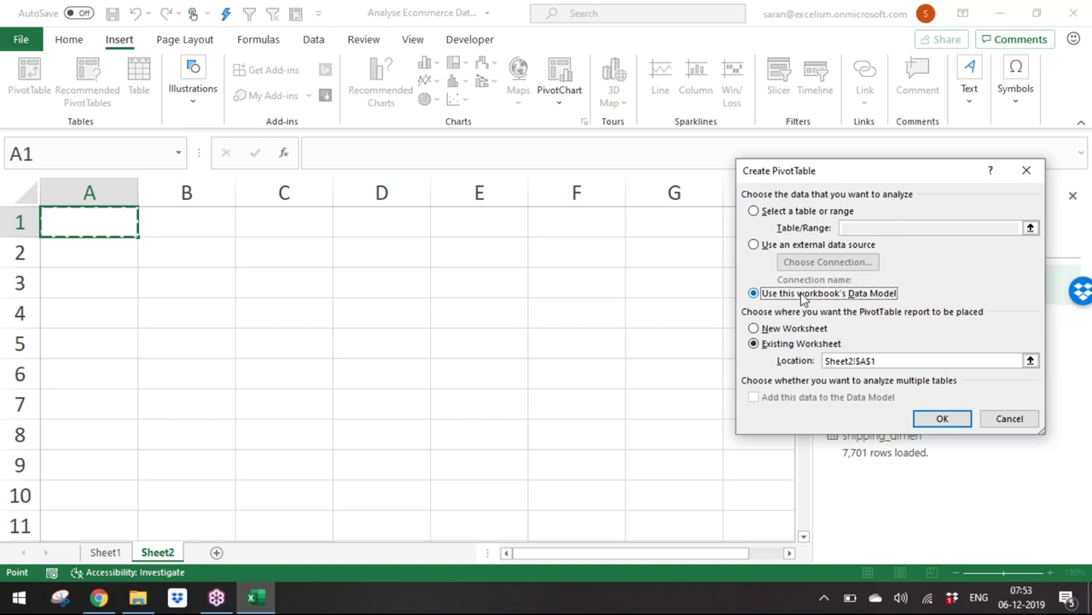
{"action": "left_click", "coordinate": [943, 419]}
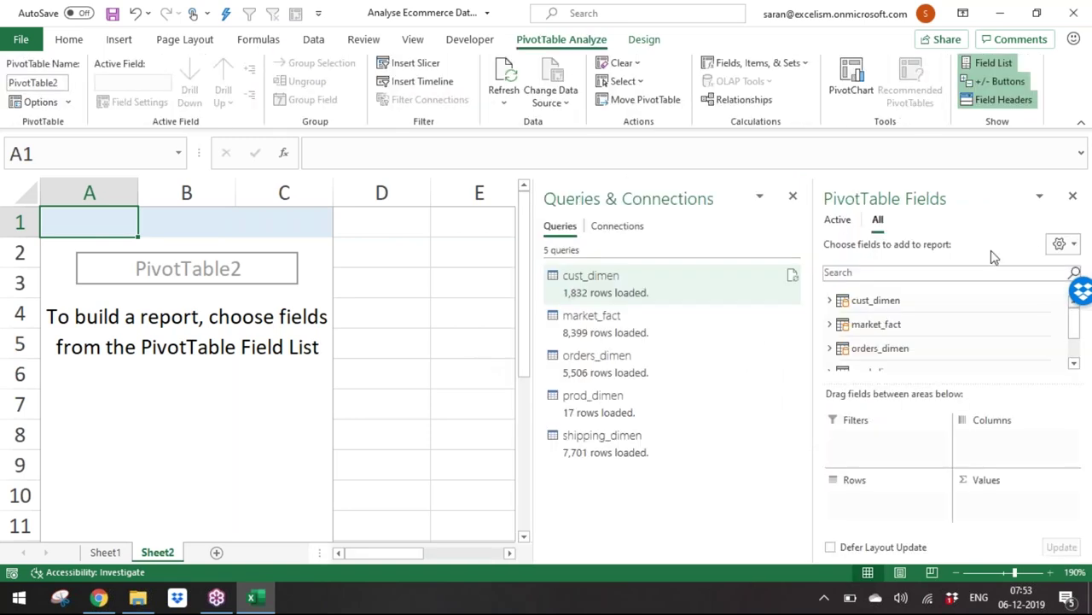
Step: Close the Queries pane, float the field list, and put cust_dimen's Customer_Segment in the PivotTable columns
{"action": "left_click", "coordinate": [794, 198]}
{"action": "left_click_drag", "start_coordinate": [788, 162], "coordinate": [722, 541]}
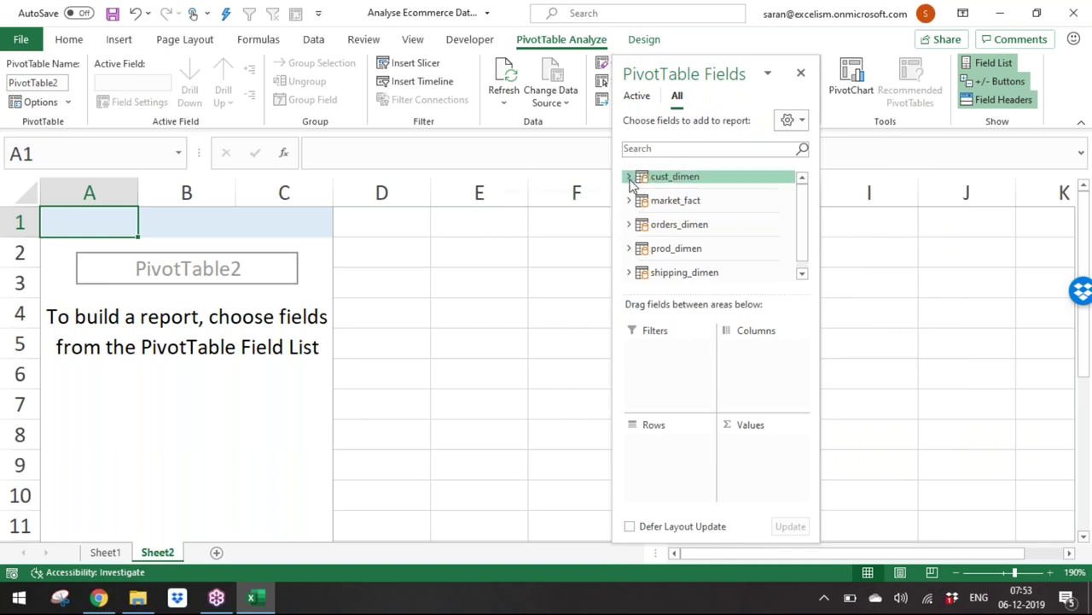
{"action": "left_click", "coordinate": [629, 178]}
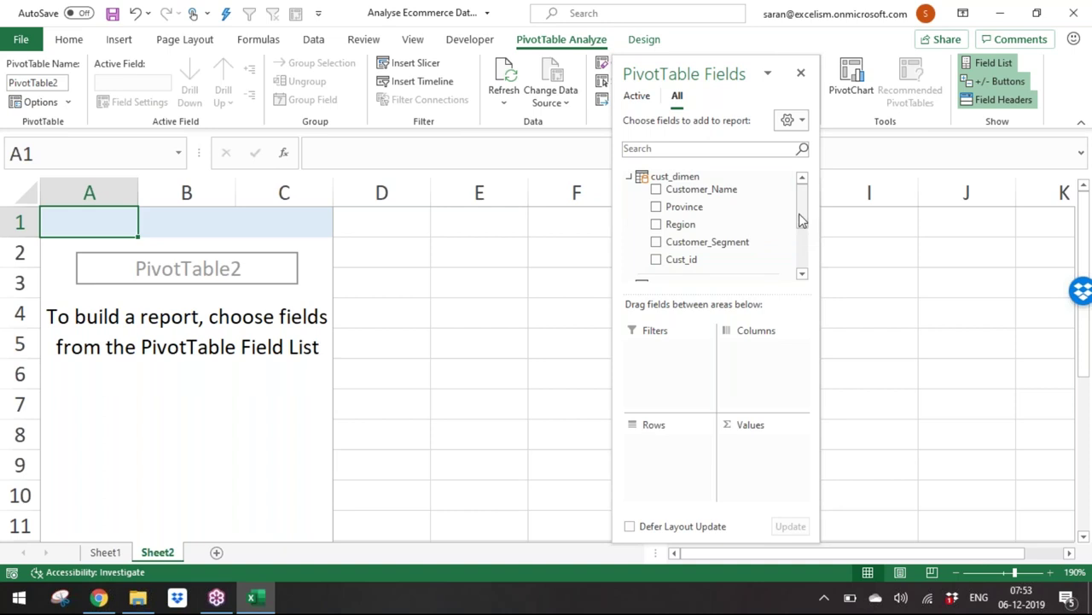
{"action": "scroll", "coordinate": [803, 236], "scroll_direction": "down", "scroll_amount": 3}
{"action": "scroll", "coordinate": [800, 231], "scroll_direction": "up", "scroll_amount": 1}
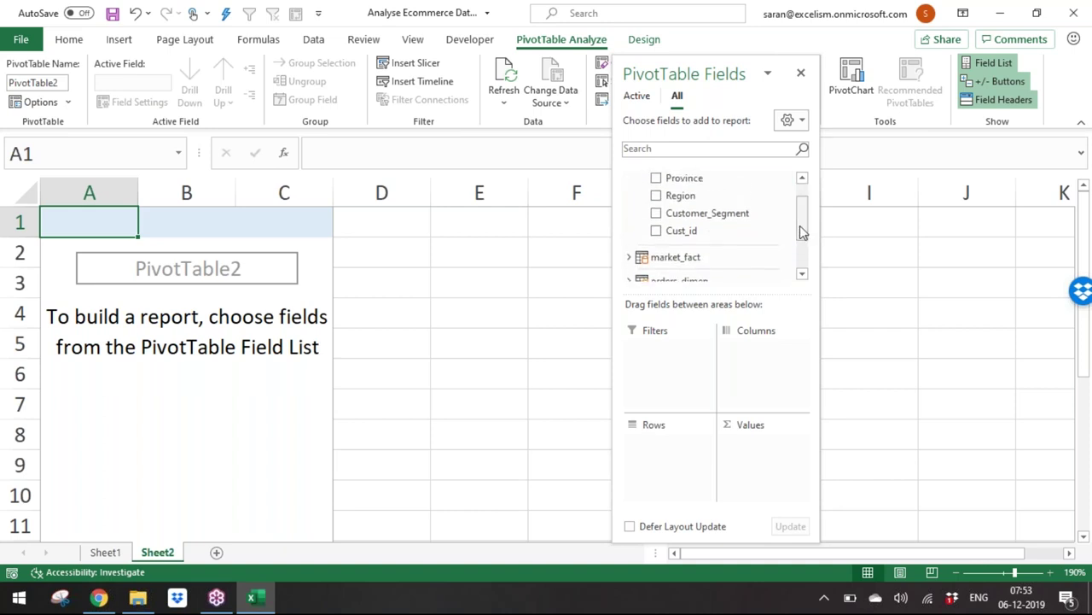
{"action": "left_click_drag", "start_coordinate": [756, 213], "coordinate": [664, 494]}
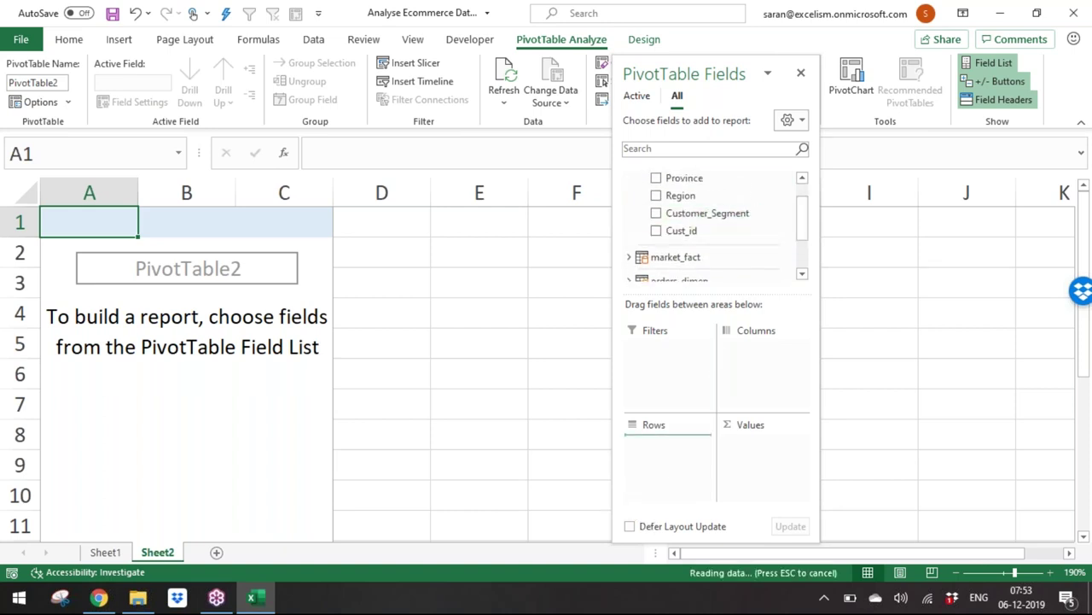
{"action": "left_click_drag", "start_coordinate": [673, 444], "coordinate": [739, 400]}
Step: List the 17 prod_dimen Product_Sub_Category items down the rows and zoom out to 110%
{"action": "scroll", "coordinate": [800, 222], "scroll_direction": "up", "scroll_amount": 1}
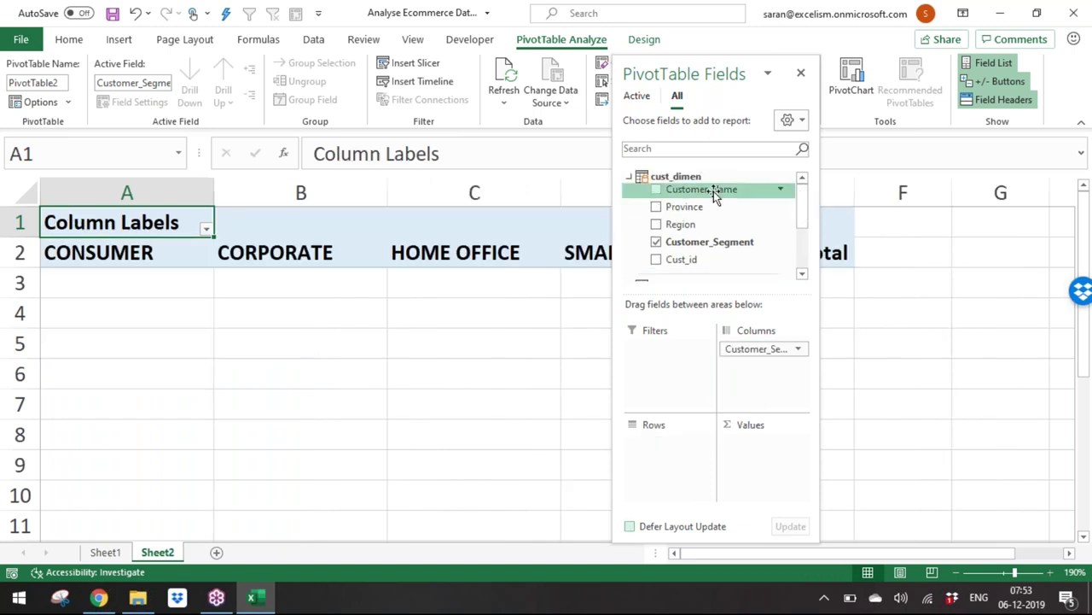
{"action": "left_click_drag", "start_coordinate": [806, 216], "coordinate": [800, 244]}
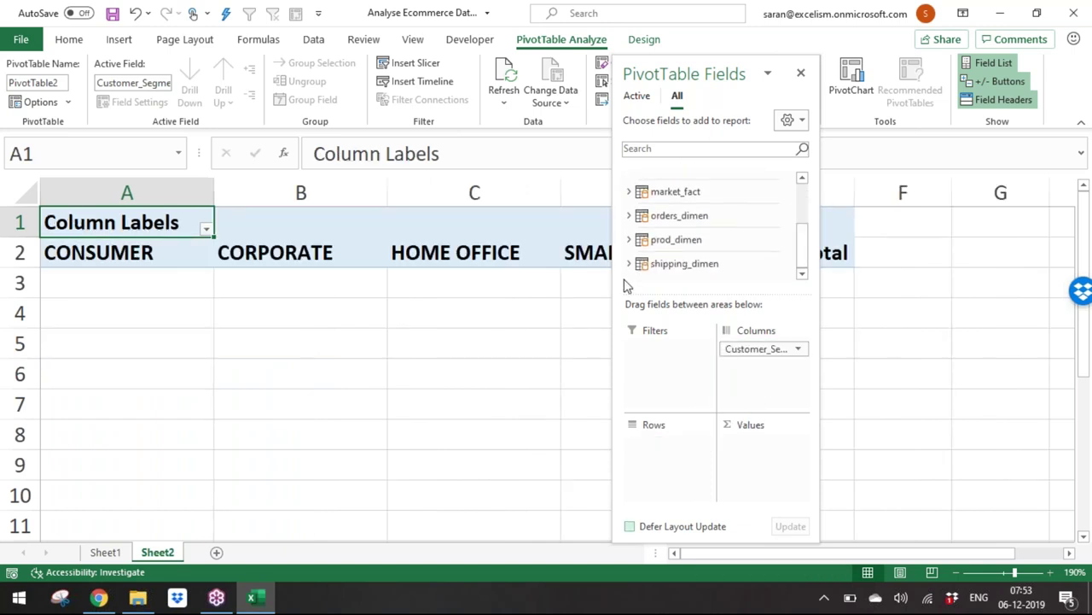
{"action": "left_click", "coordinate": [639, 240]}
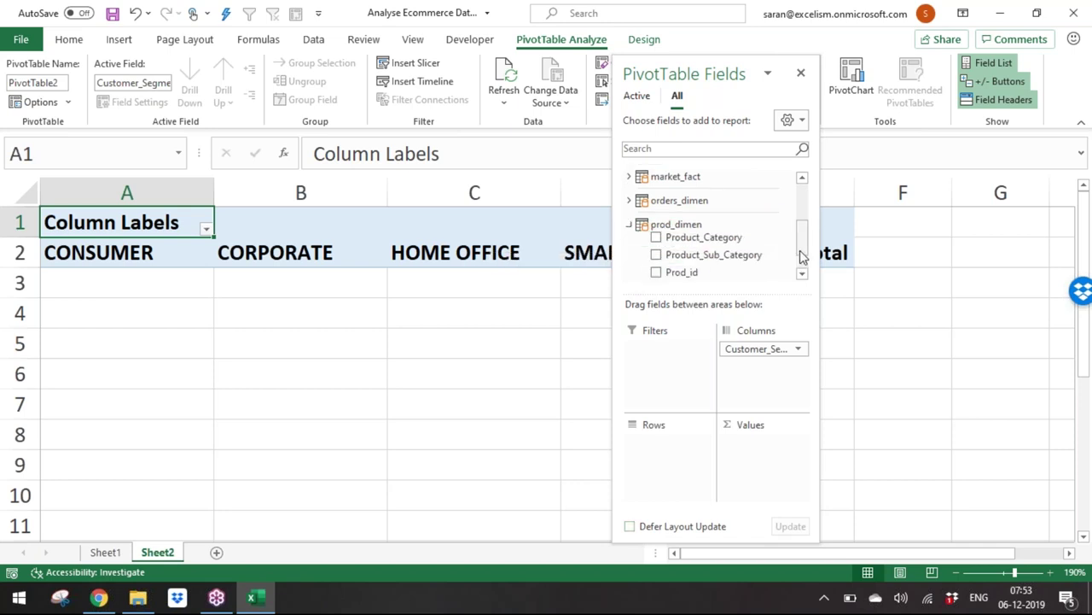
{"action": "left_click_drag", "start_coordinate": [768, 239], "coordinate": [688, 492]}
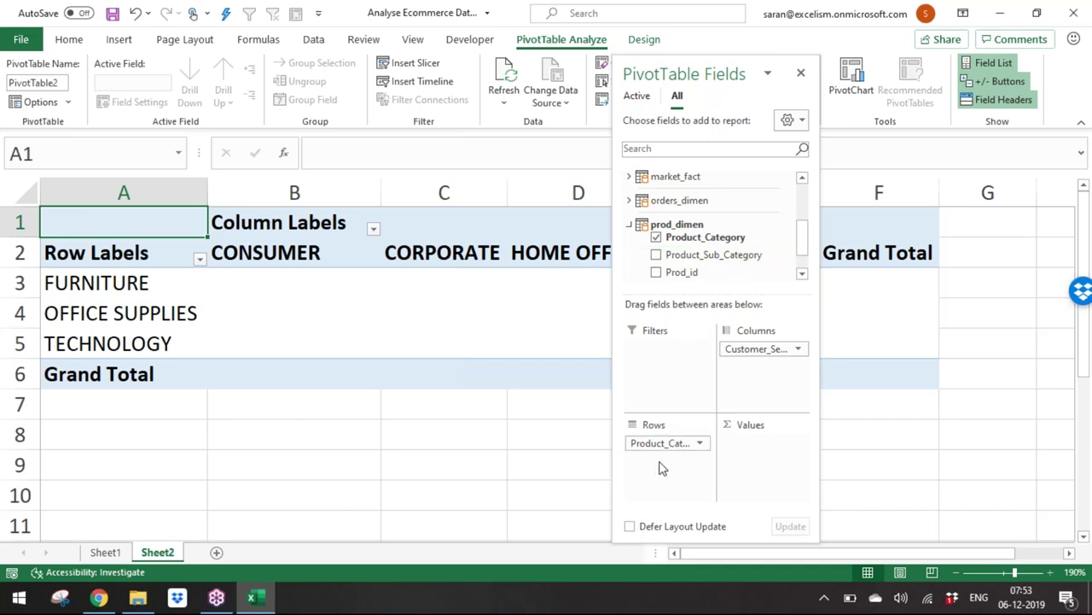
{"action": "left_click_drag", "start_coordinate": [665, 450], "coordinate": [696, 442]}
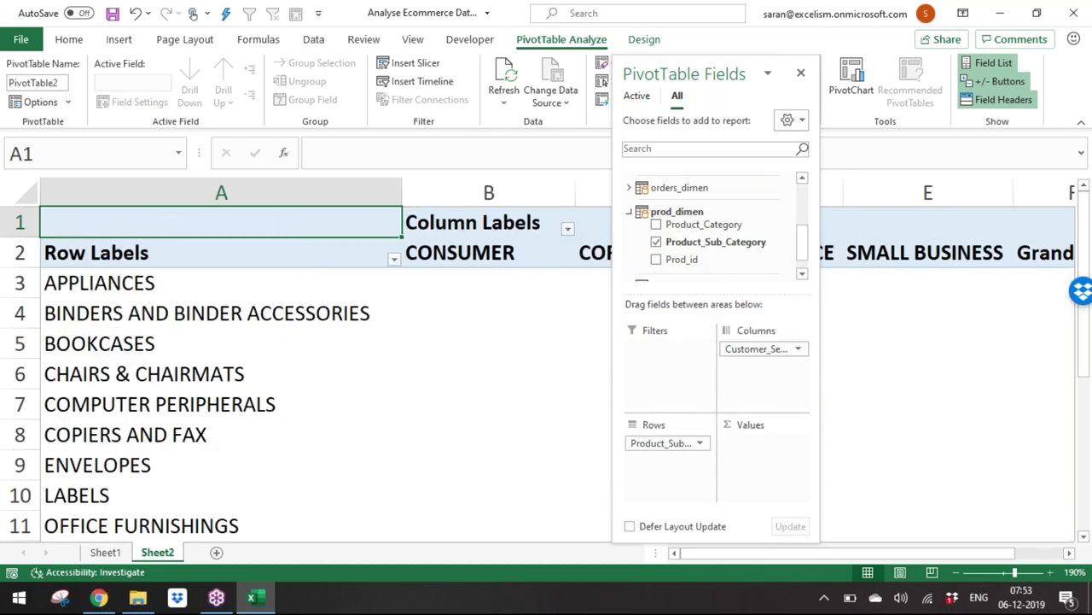
{"action": "left_click_drag", "start_coordinate": [1014, 571], "coordinate": [1006, 572]}
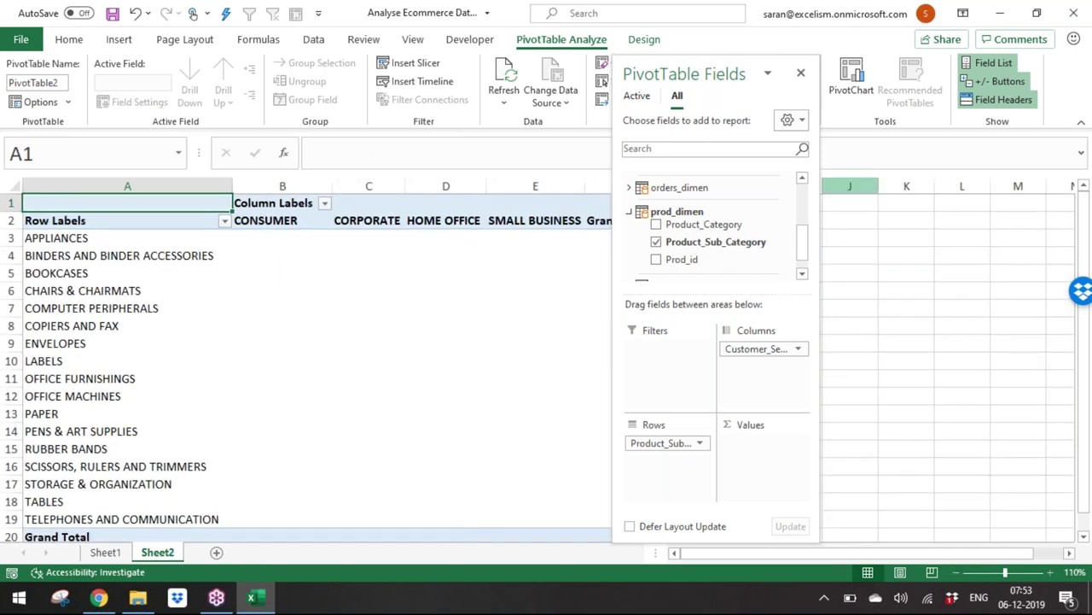
{"action": "left_click_drag", "start_coordinate": [802, 245], "coordinate": [804, 219]}
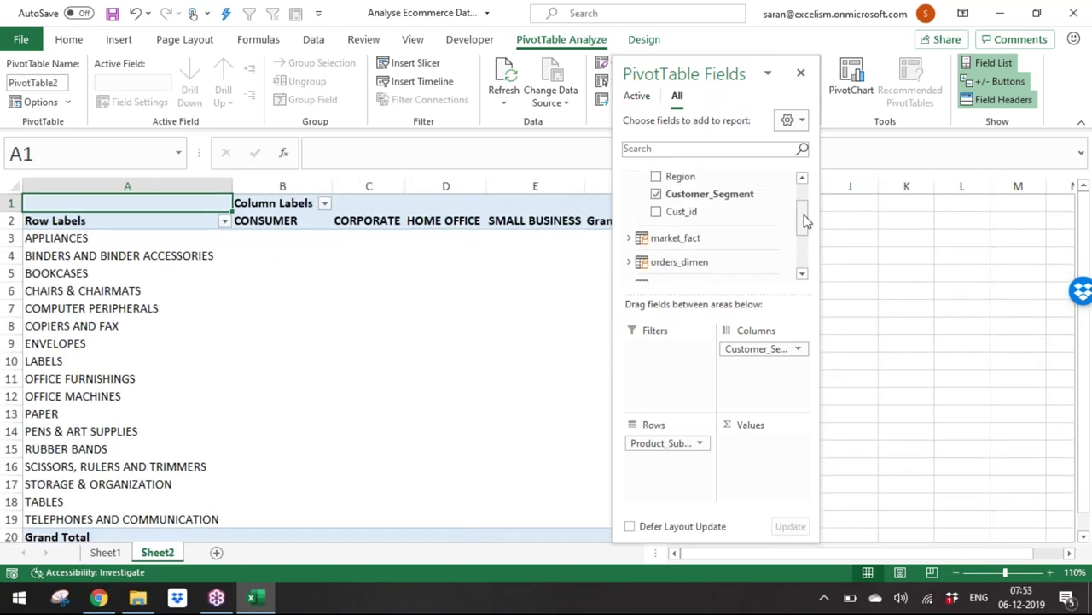
{"action": "left_click", "coordinate": [632, 241]}
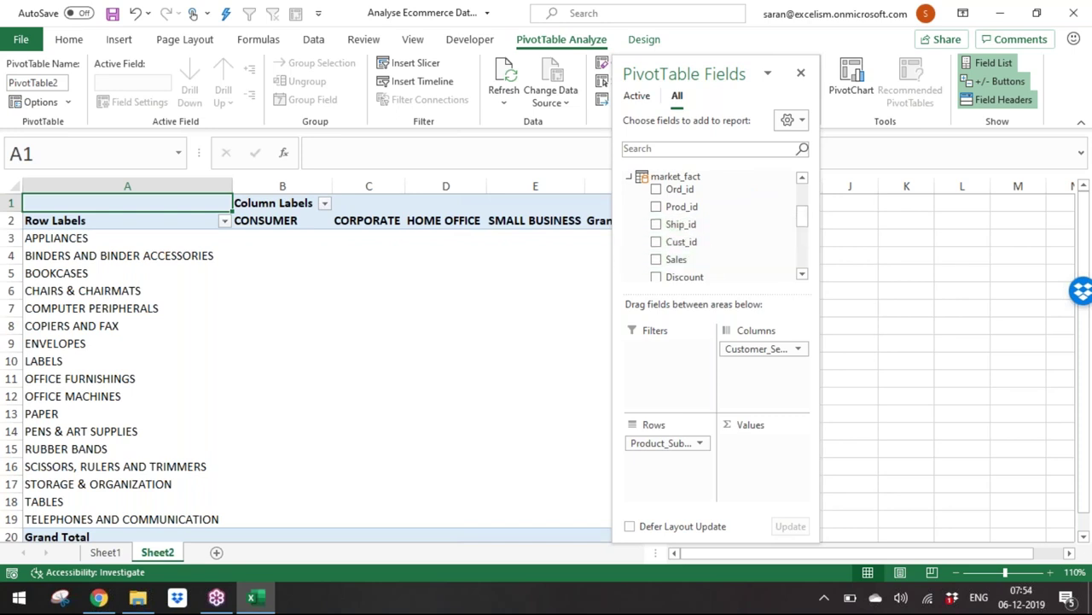
Step: Add Sum of Sales as values, dismiss the relationships notice, and collapse market_fact and prod_dimen
{"action": "left_click_drag", "start_coordinate": [757, 468], "coordinate": [758, 466]}
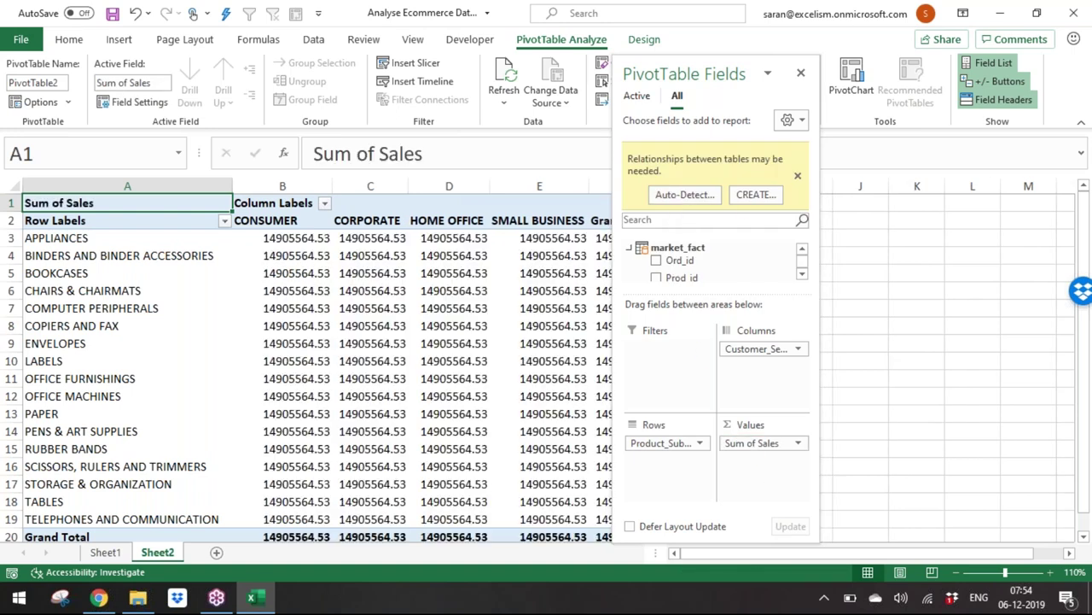
{"action": "left_click", "coordinate": [796, 178]}
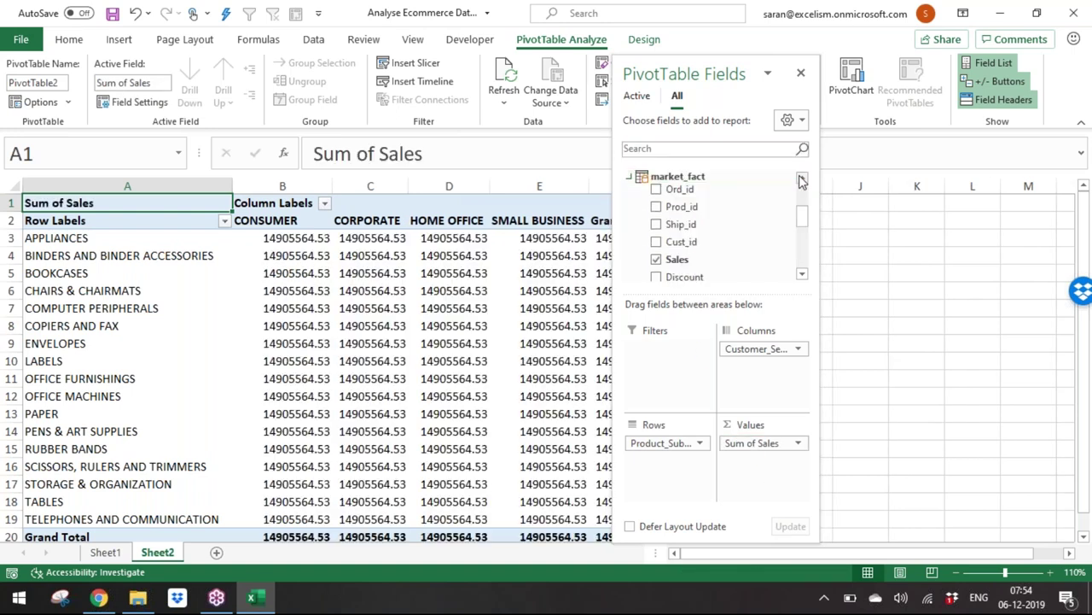
{"action": "left_click", "coordinate": [630, 178]}
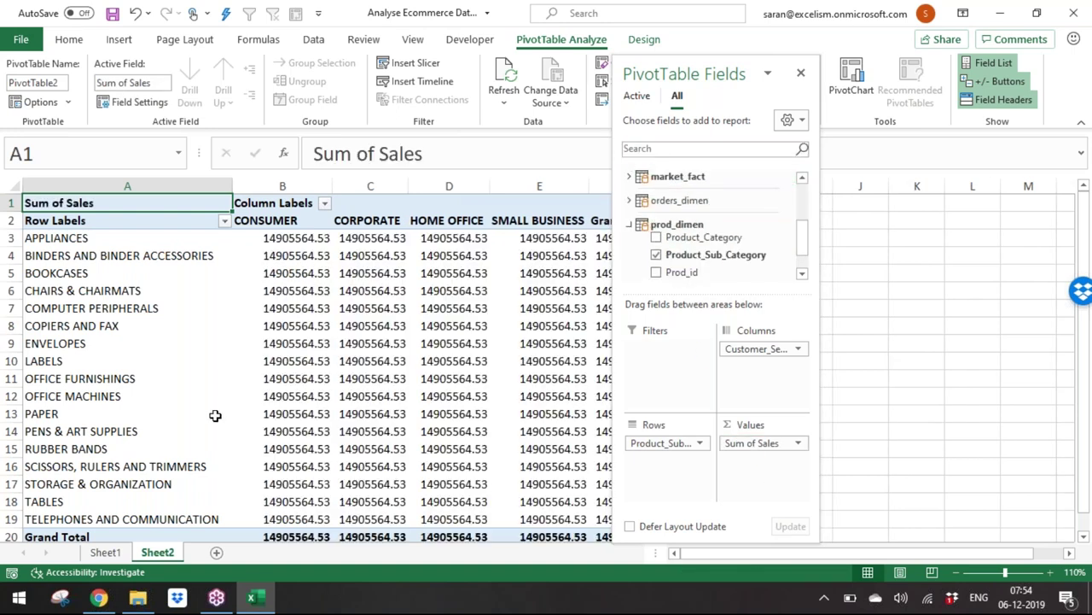
{"action": "left_click", "coordinate": [629, 224]}
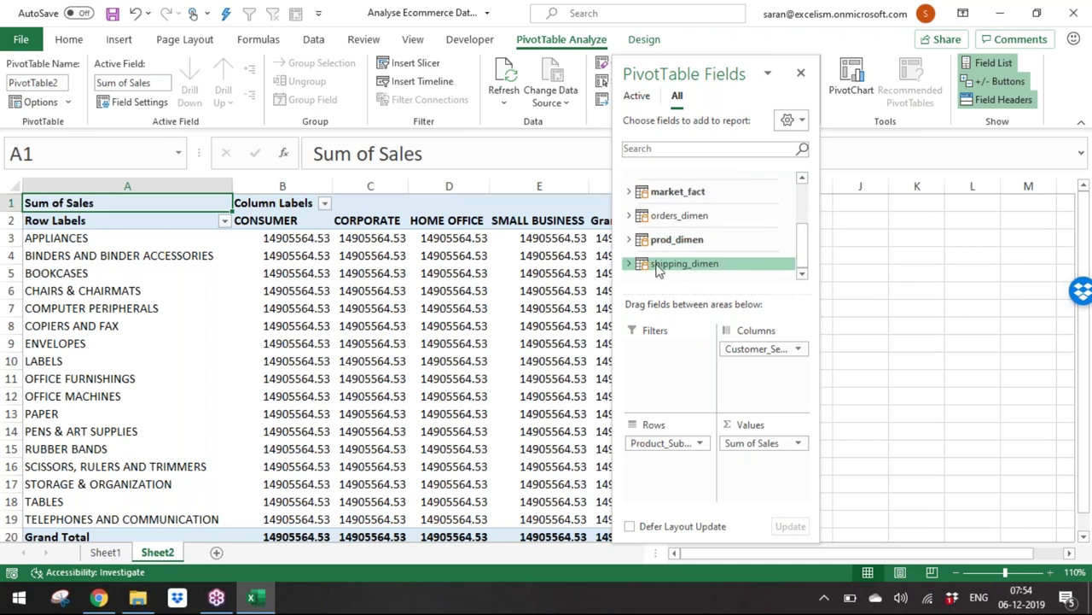
{"action": "left_click", "coordinate": [629, 262]}
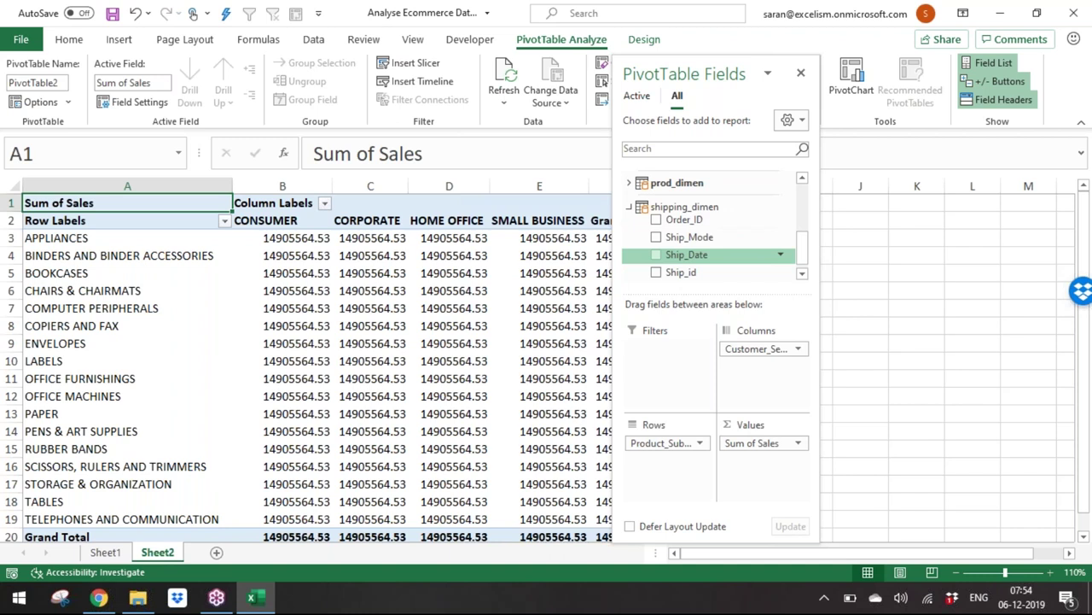
Step: Add a Ship_Mode slicer, shrink it, and move it beside the PivotTable
{"action": "right_click", "coordinate": [711, 241]}
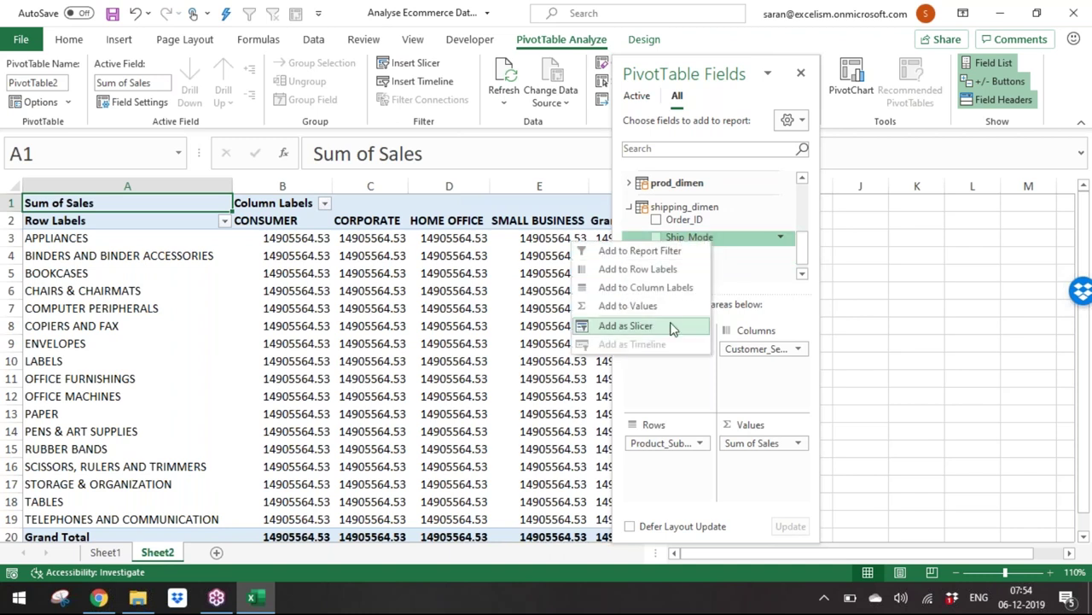
{"action": "left_click", "coordinate": [671, 327]}
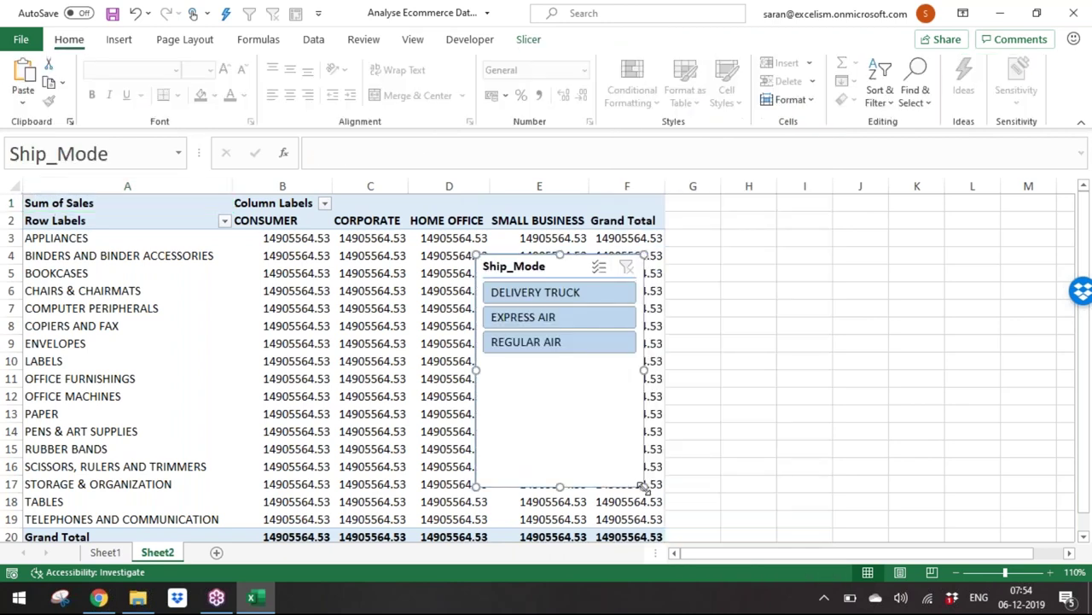
{"action": "left_click_drag", "start_coordinate": [620, 438], "coordinate": [603, 369]}
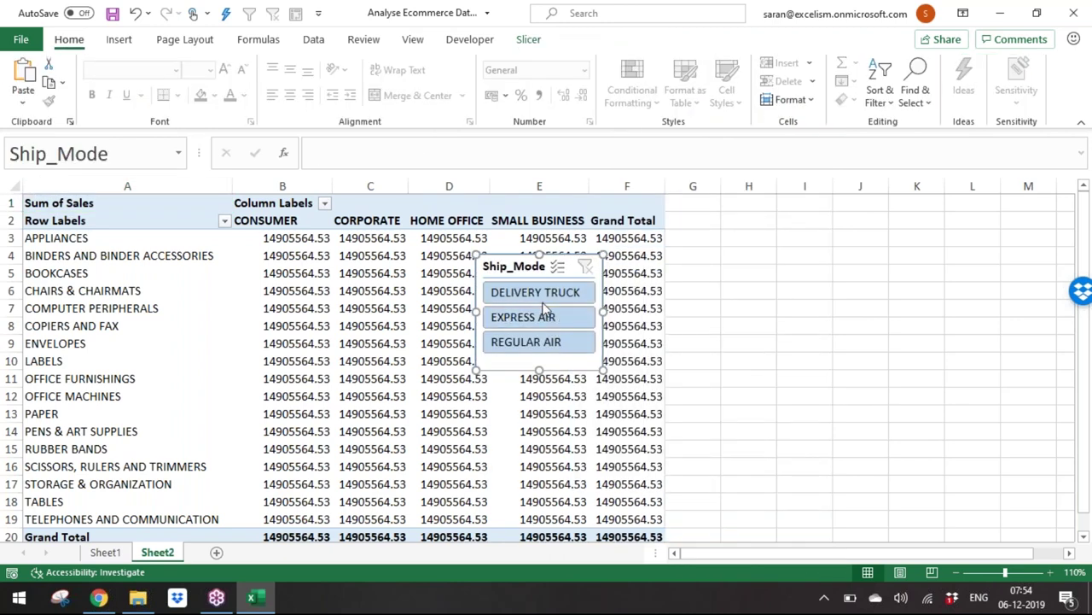
{"action": "left_click_drag", "start_coordinate": [530, 275], "coordinate": [711, 204]}
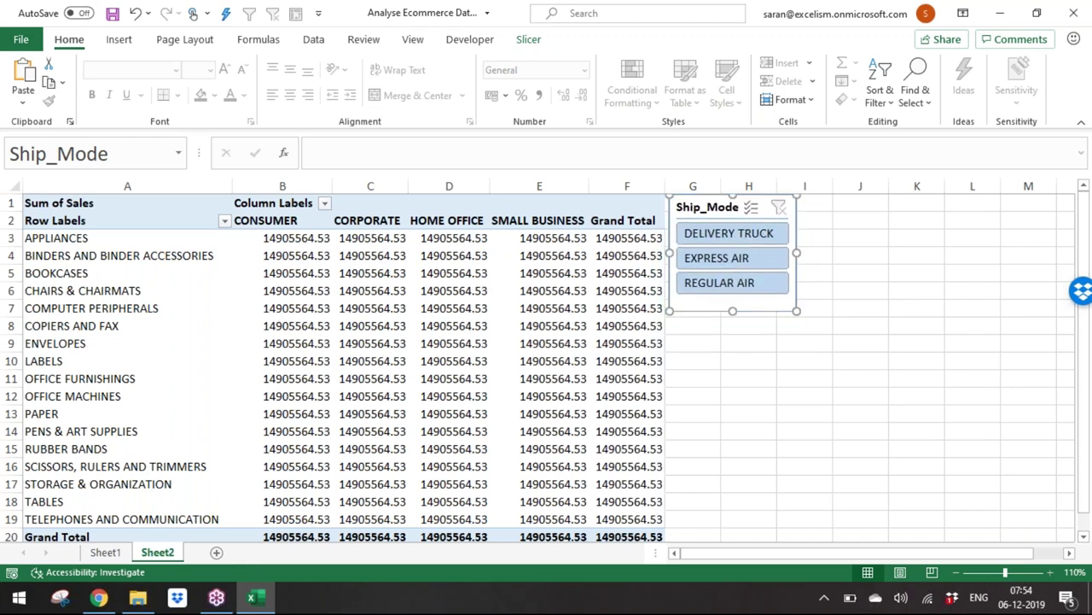
Step: Enlarge the field list's table area and expand orders_dimen
{"action": "left_click", "coordinate": [487, 361]}
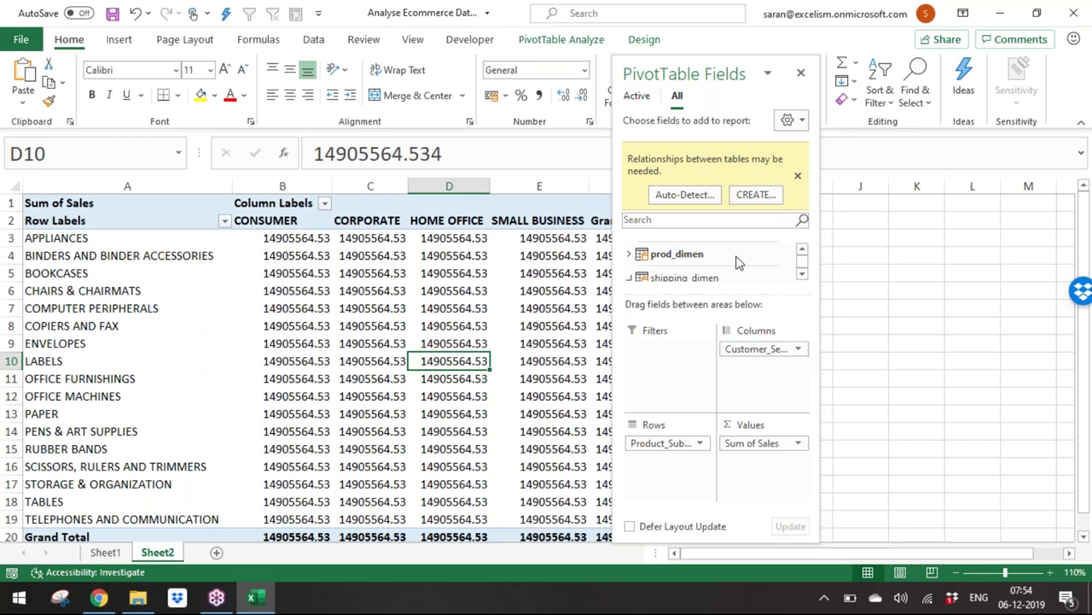
{"action": "left_click", "coordinate": [802, 249]}
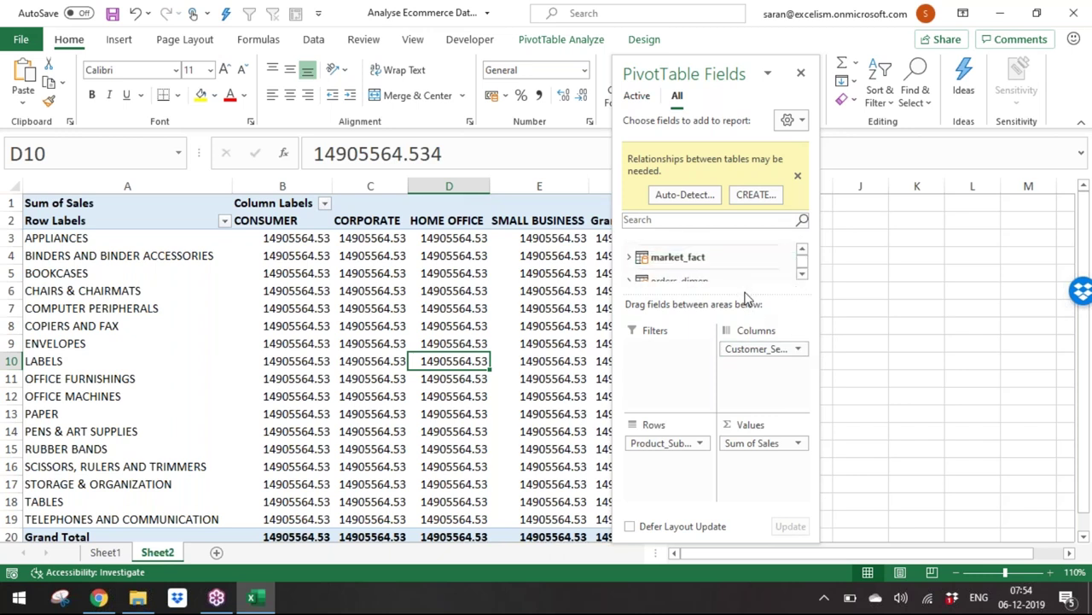
{"action": "left_click_drag", "start_coordinate": [745, 293], "coordinate": [735, 381]}
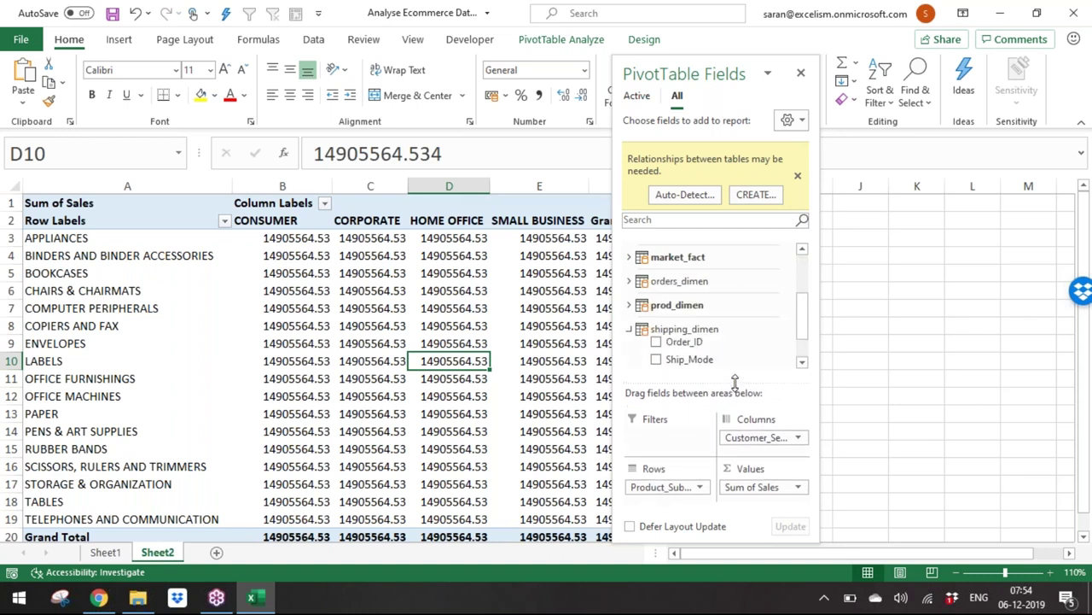
{"action": "left_click", "coordinate": [629, 281]}
Step: Add Order_Priority as a slicer and move the field list out of the way
{"action": "right_click", "coordinate": [688, 334]}
{"action": "left_click_drag", "start_coordinate": [688, 334], "coordinate": [646, 368]}
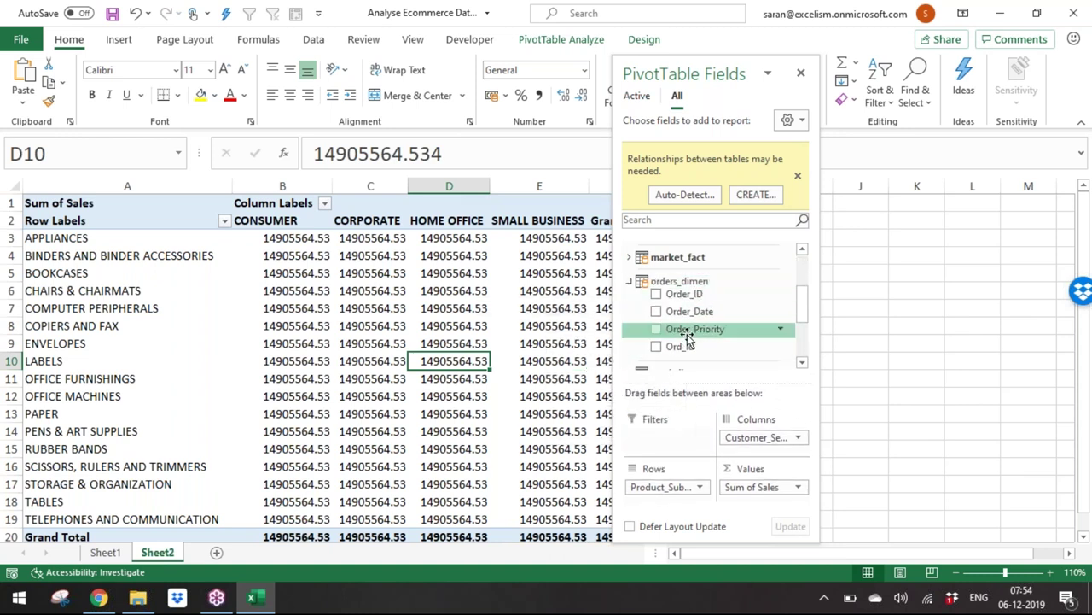
{"action": "right_click", "coordinate": [687, 333]}
{"action": "left_click", "coordinate": [669, 420]}
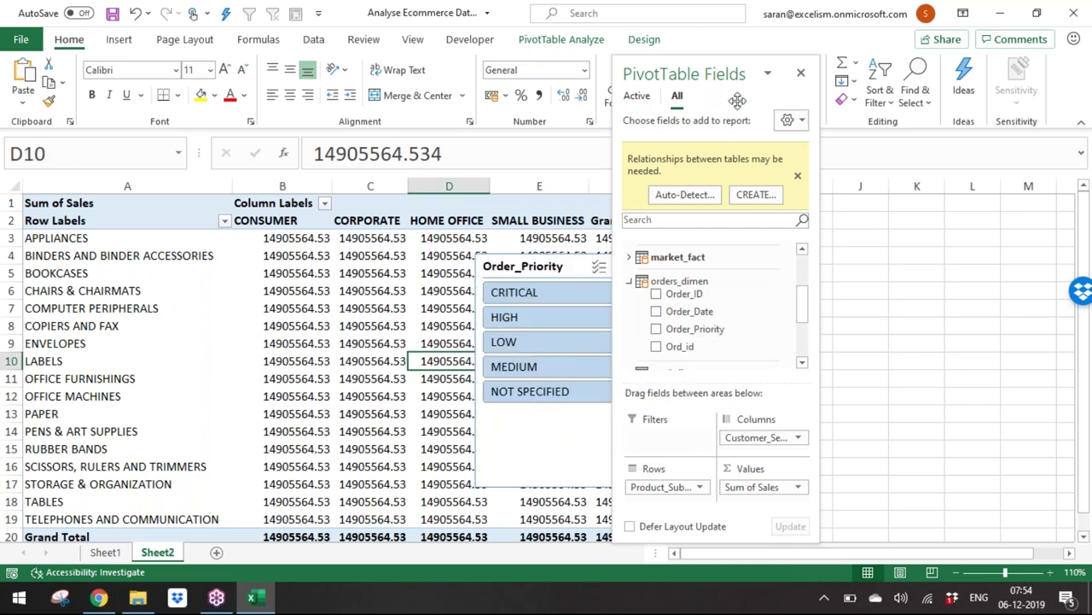
{"action": "left_click_drag", "start_coordinate": [734, 72], "coordinate": [734, 567]}
{"action": "left_click", "coordinate": [577, 487]}
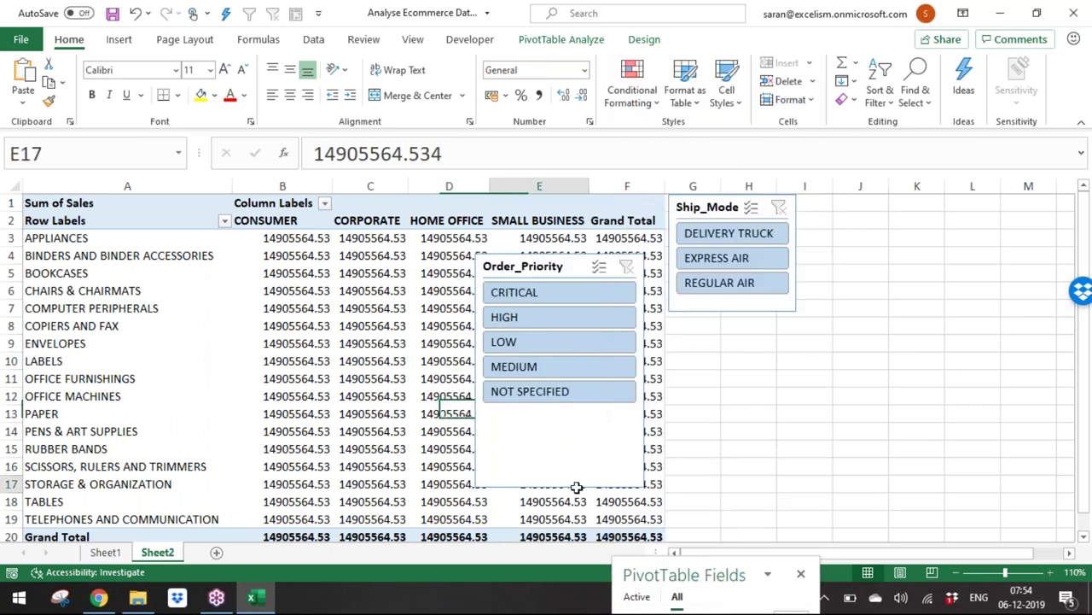
Step: Shrink the Order_Priority slicer and stack it below Ship_Mode at matching width
{"action": "left_click", "coordinate": [642, 485]}
{"action": "left_click_drag", "start_coordinate": [643, 485], "coordinate": [583, 421]}
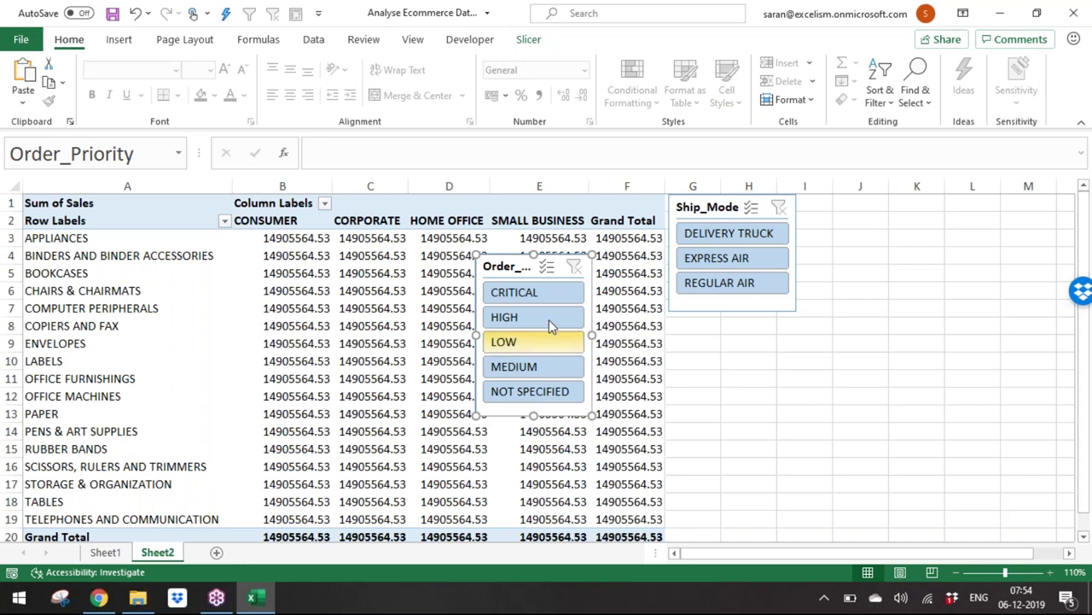
{"action": "left_click_drag", "start_coordinate": [599, 293], "coordinate": [715, 328]}
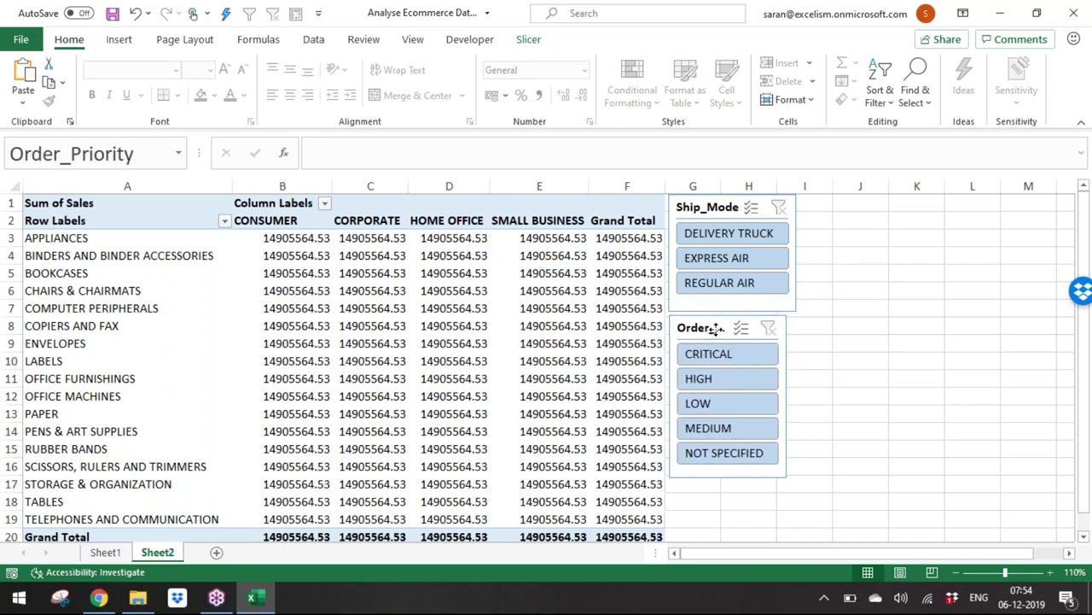
{"action": "left_click_drag", "start_coordinate": [788, 395], "coordinate": [799, 392]}
{"action": "left_click", "coordinate": [464, 294]}
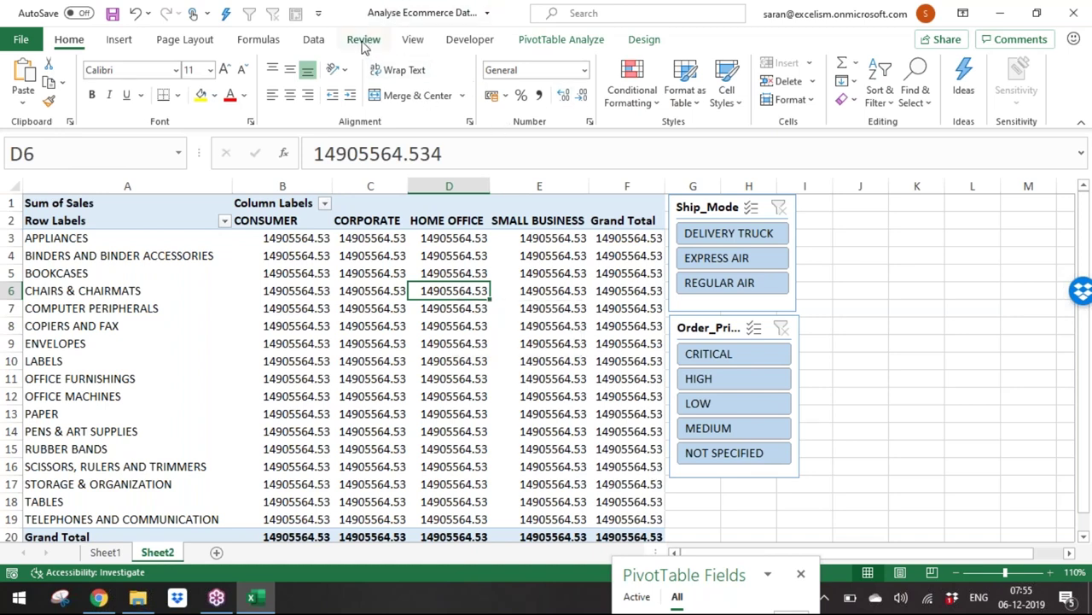
{"action": "left_click_drag", "start_coordinate": [305, 184], "coordinate": [627, 185]}
Step: Apply Comma Style to columns B–F and remove both decimal places
{"action": "left_click", "coordinate": [538, 95]}
{"action": "left_click", "coordinate": [584, 96]}
{"action": "left_click", "coordinate": [584, 95]}
{"action": "left_click", "coordinate": [482, 338]}
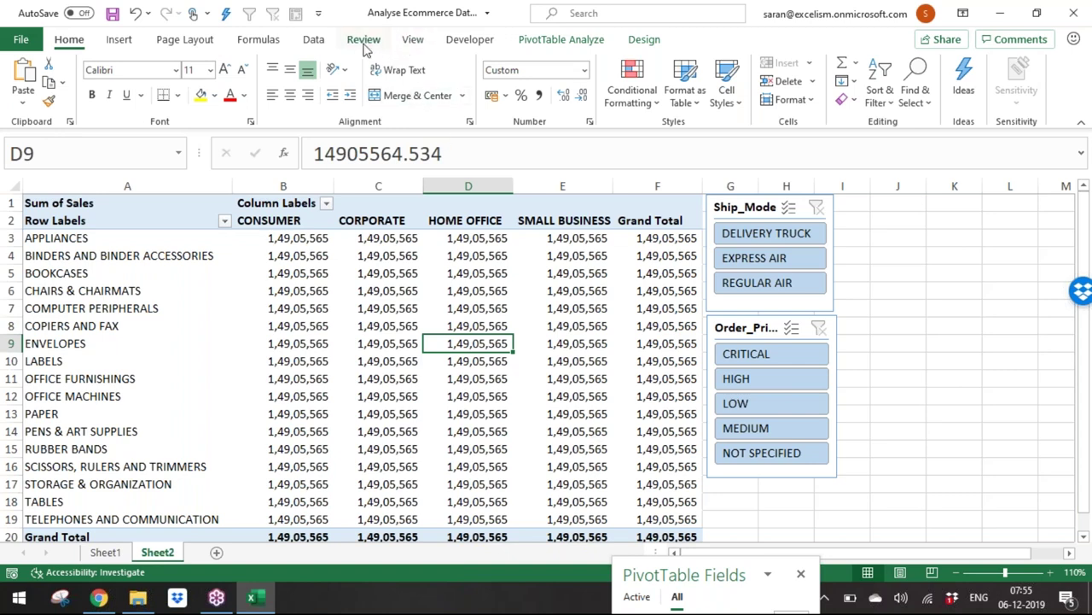
{"action": "left_click", "coordinate": [328, 45]}
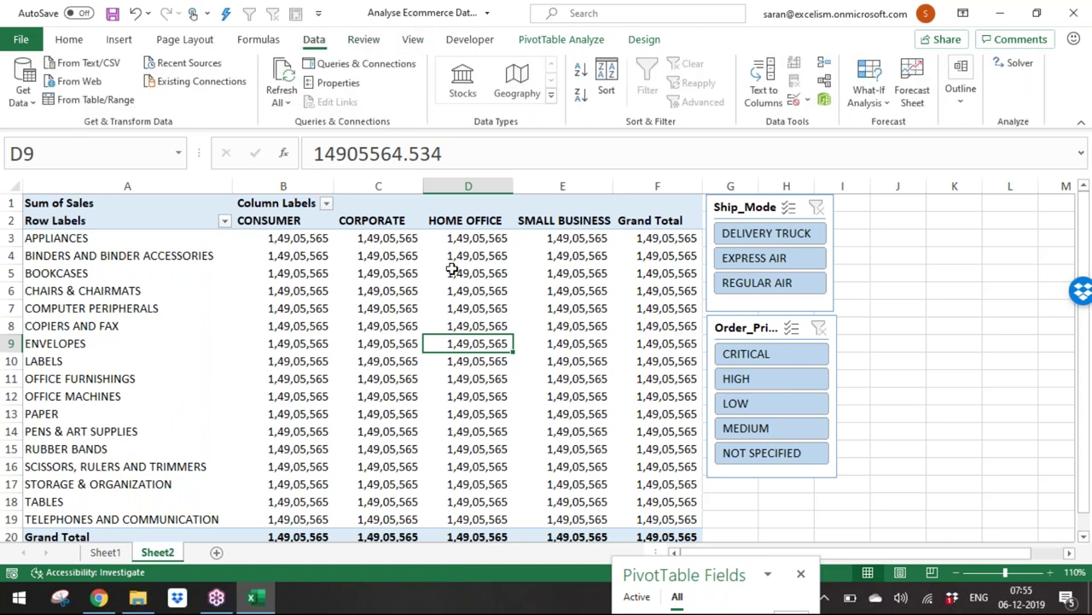
Step: Start a new relationship with market_fact's Cust_id as the foreign key column
{"action": "left_click", "coordinate": [561, 39]}
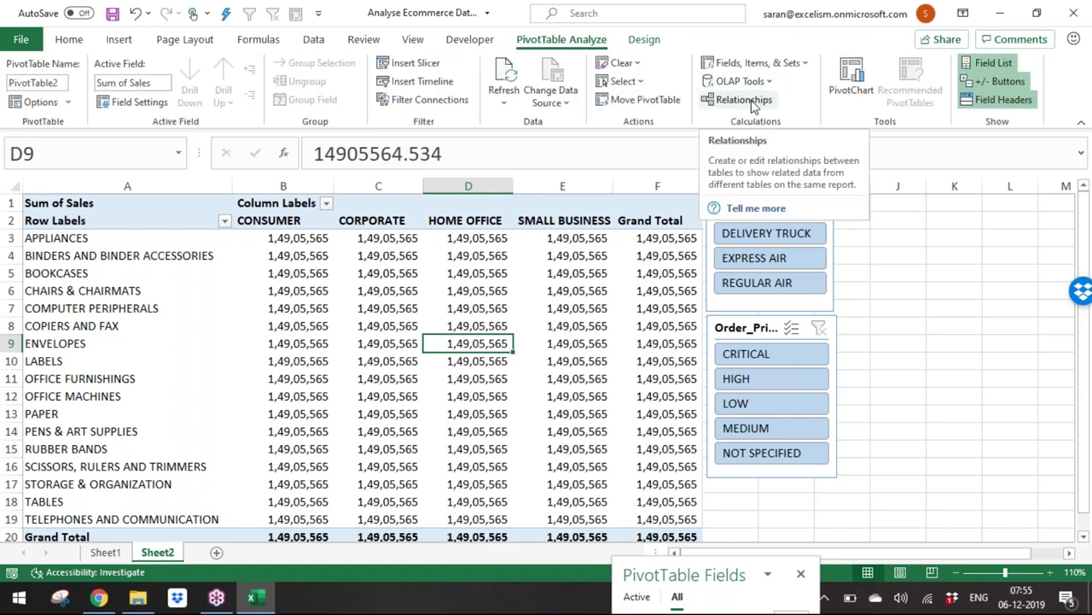
{"action": "left_click", "coordinate": [752, 101]}
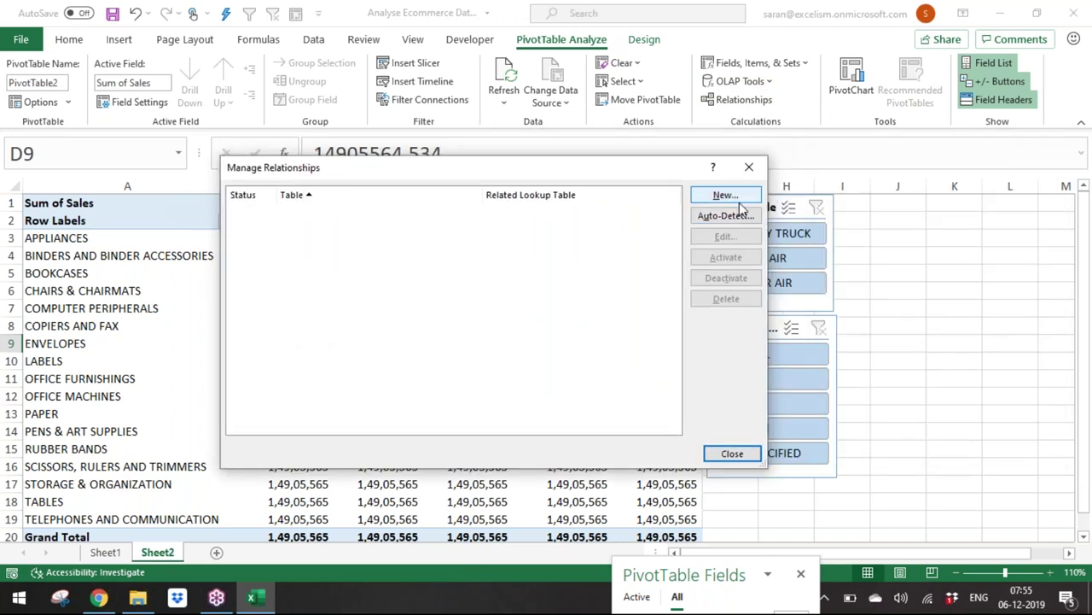
{"action": "left_click", "coordinate": [726, 195]}
{"action": "left_click", "coordinate": [689, 291]}
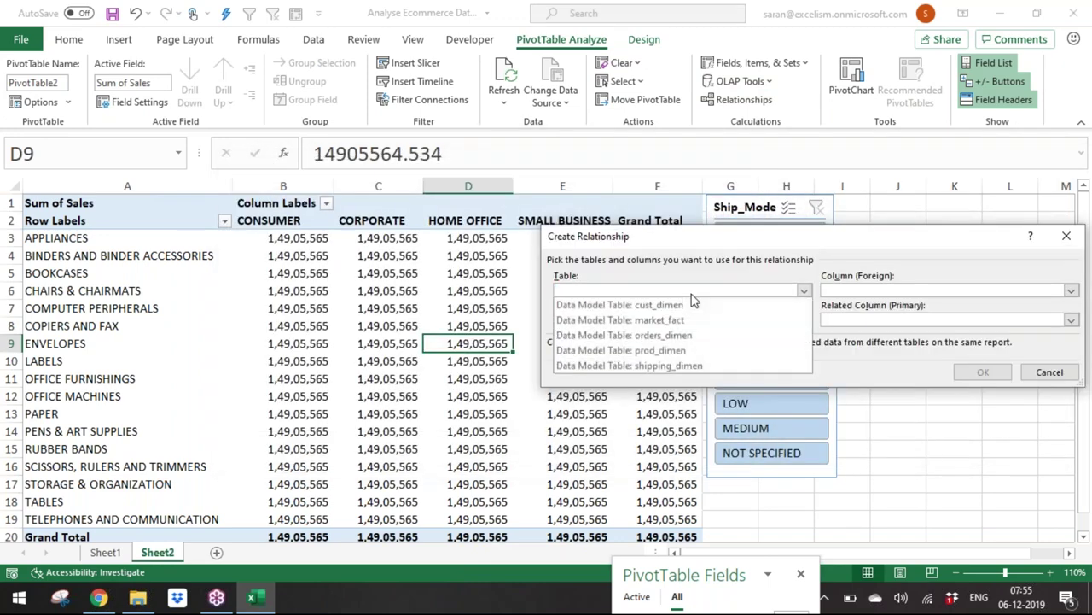
{"action": "left_click", "coordinate": [691, 322]}
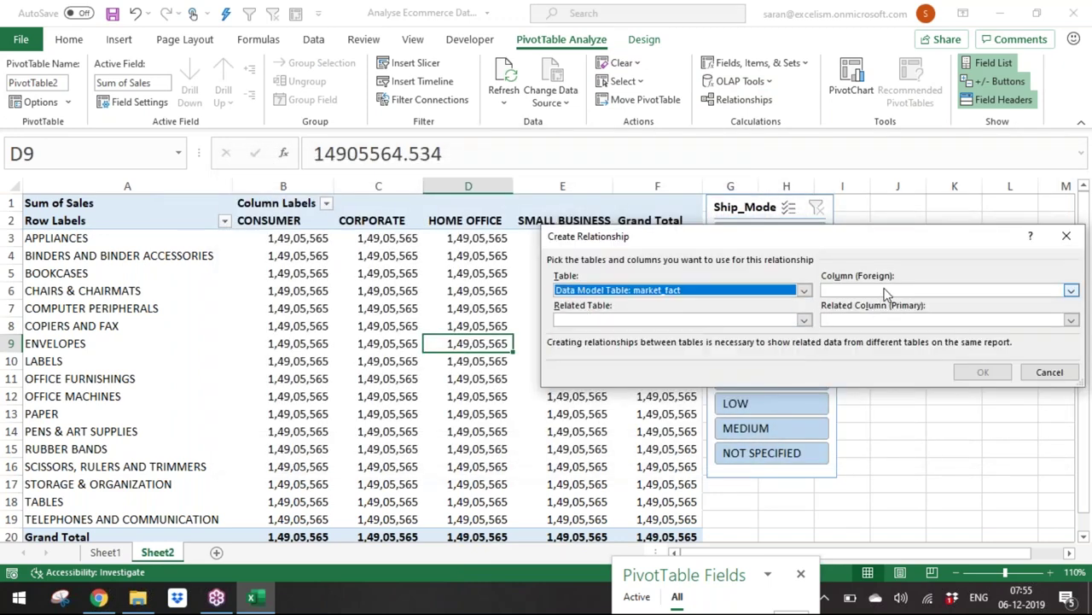
{"action": "left_click", "coordinate": [885, 291]}
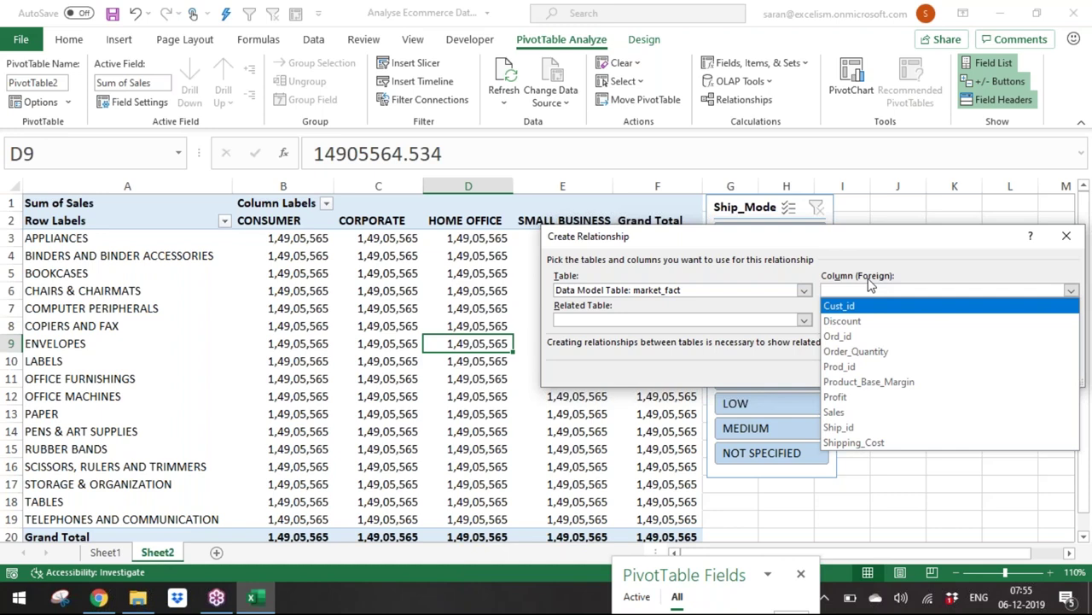
{"action": "left_click", "coordinate": [879, 309]}
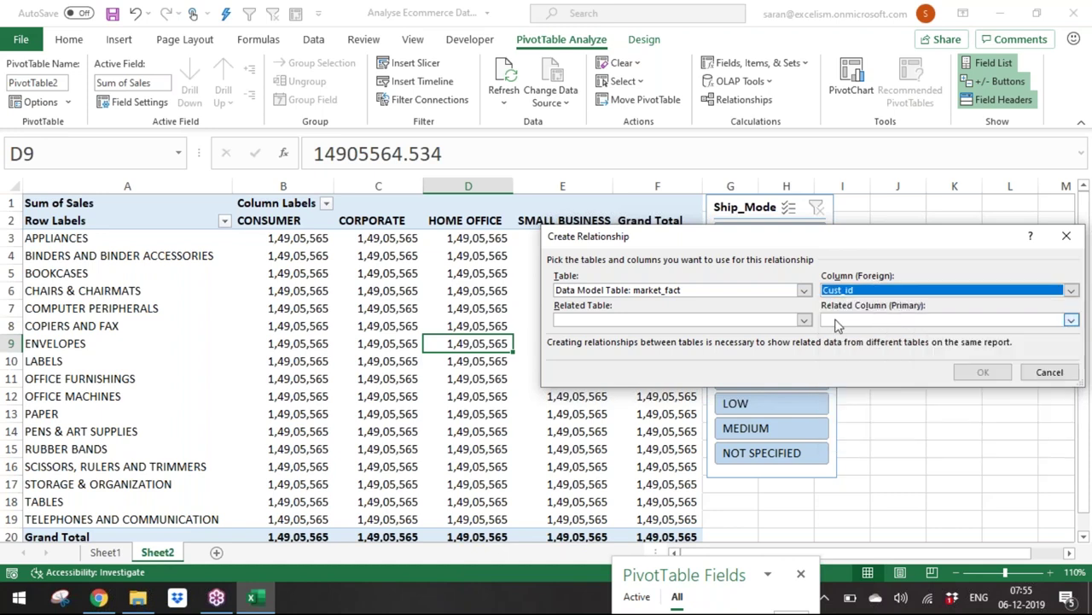
Step: Relate it to cust_dimen's Cust_id, confirm, and move the Relationships window aside
{"action": "left_click", "coordinate": [773, 320]}
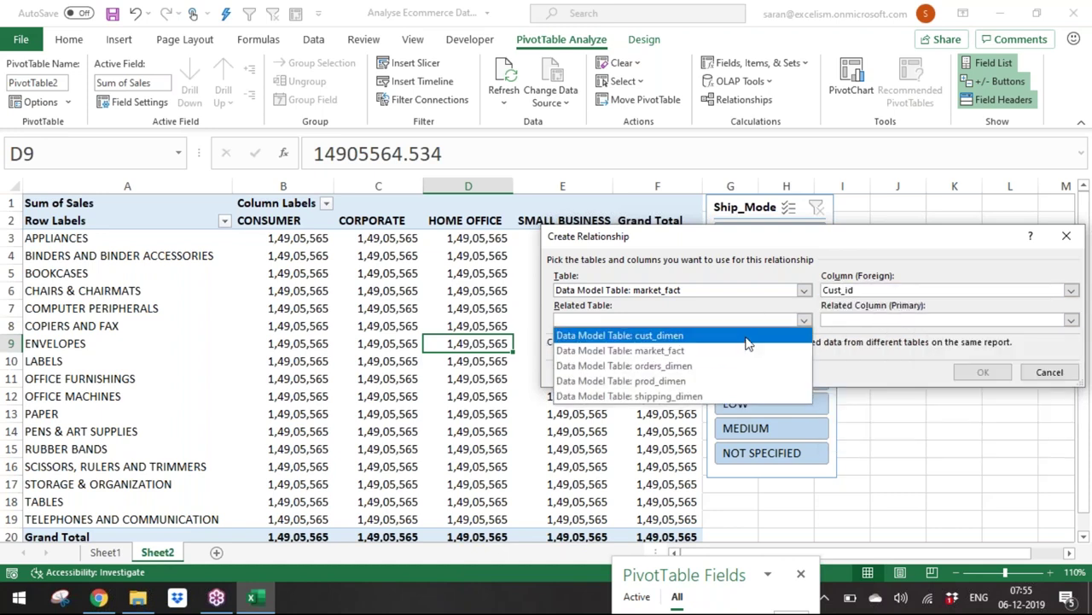
{"action": "left_click", "coordinate": [747, 335]}
{"action": "left_click", "coordinate": [872, 323]}
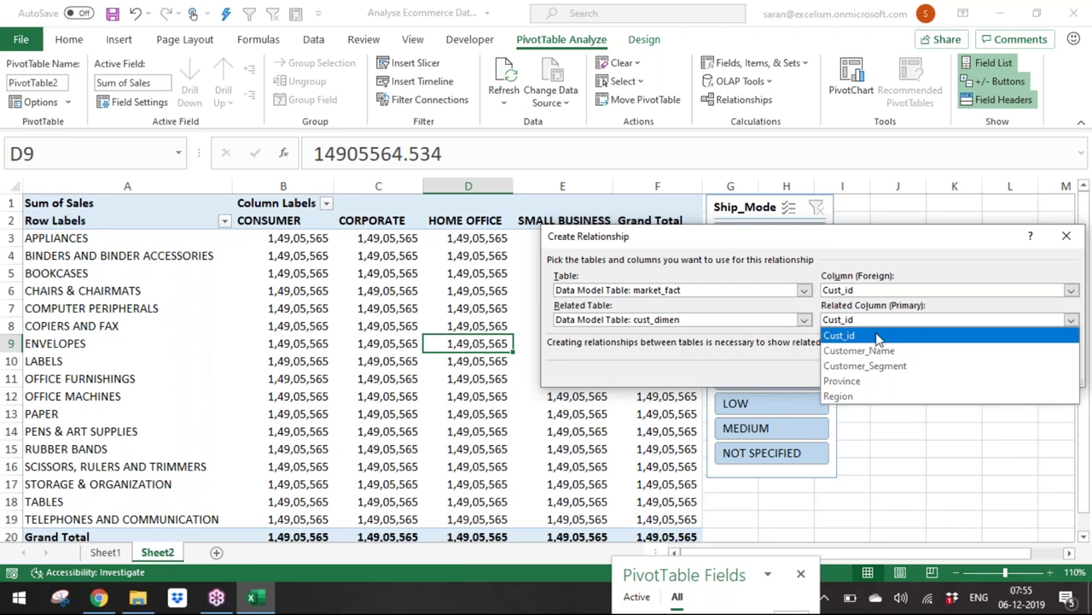
{"action": "left_click", "coordinate": [878, 336]}
{"action": "left_click", "coordinate": [983, 372]}
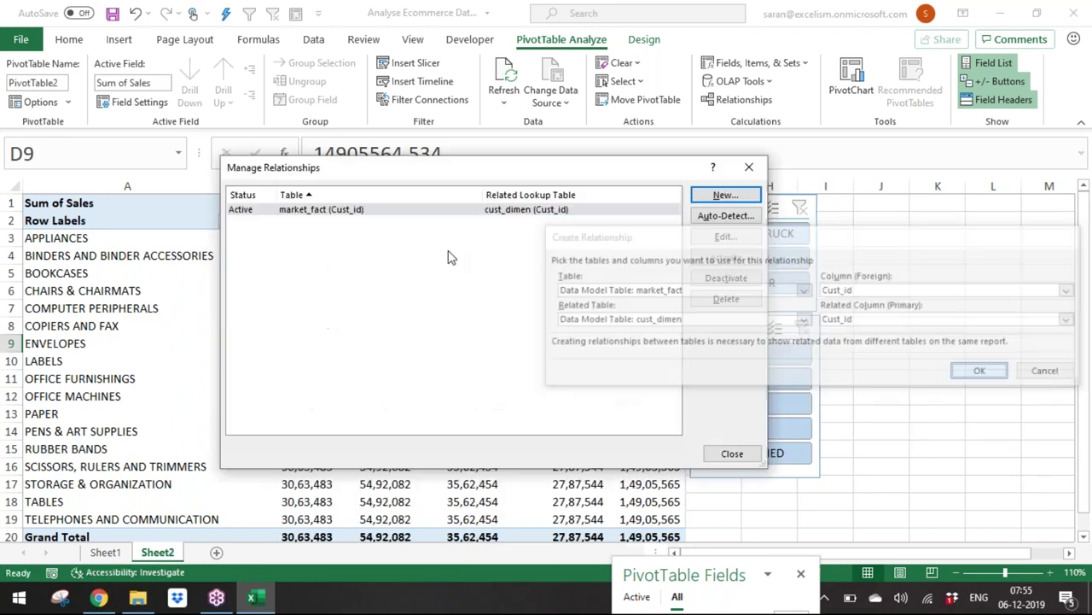
{"action": "left_click_drag", "start_coordinate": [550, 168], "coordinate": [1023, 204]}
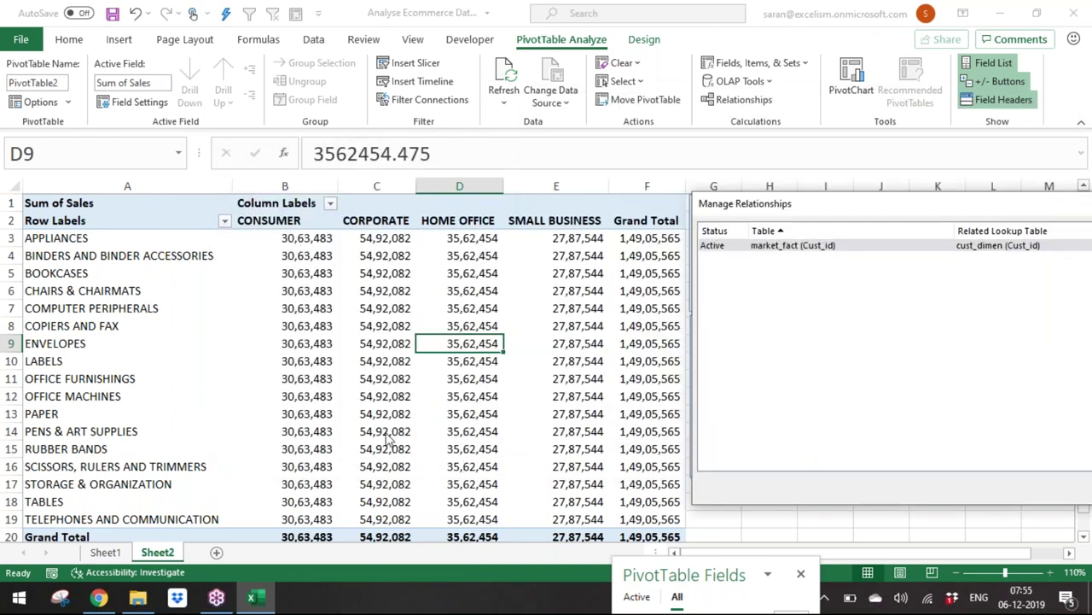
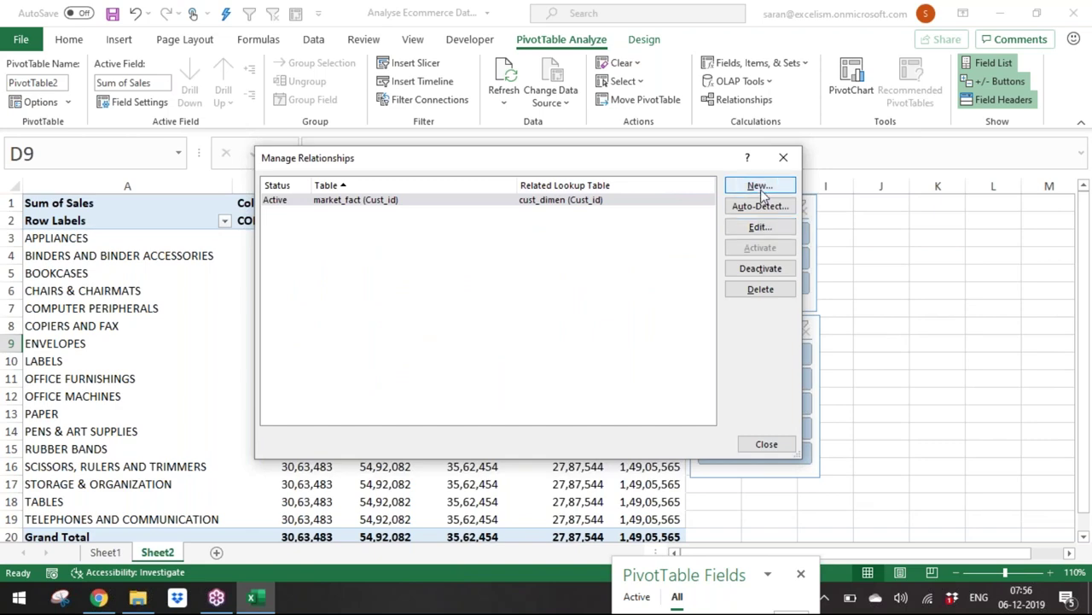
Step: Create a new relationship from market_fact Ord_id to orders_dimen Ord_id
{"action": "left_click", "coordinate": [765, 188]}
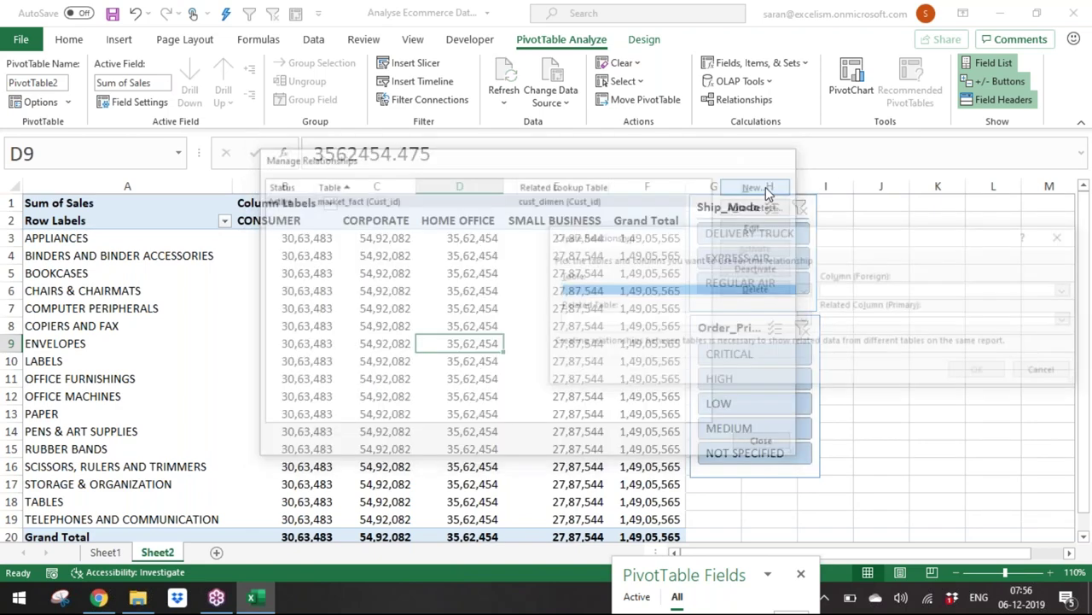
{"action": "left_click", "coordinate": [597, 290]}
{"action": "left_click", "coordinate": [620, 321]}
{"action": "left_click", "coordinate": [917, 289]}
{"action": "left_click", "coordinate": [914, 350]}
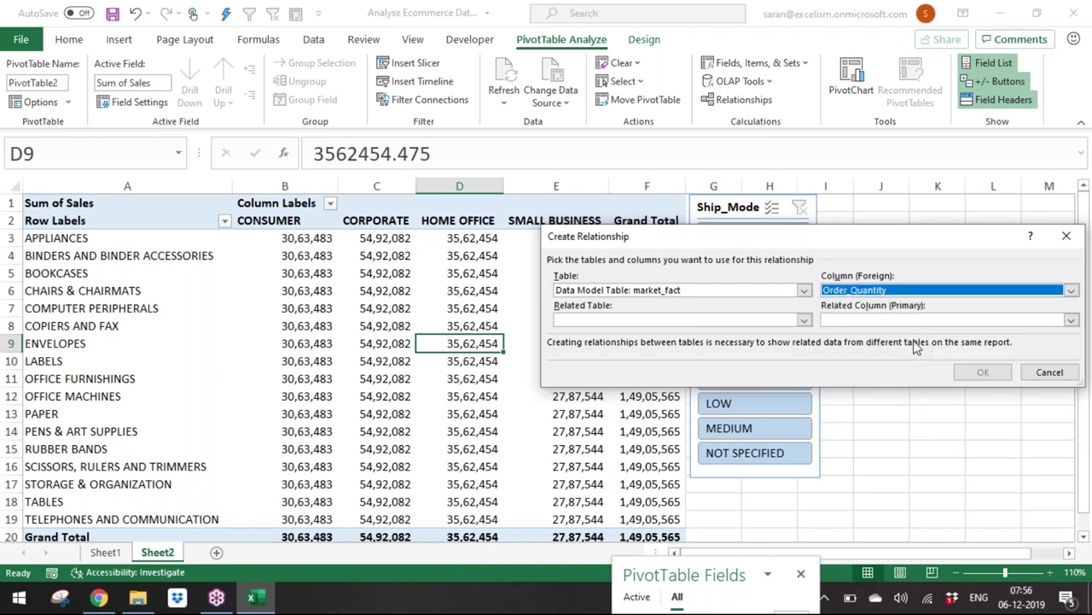
{"action": "left_click", "coordinate": [912, 290]}
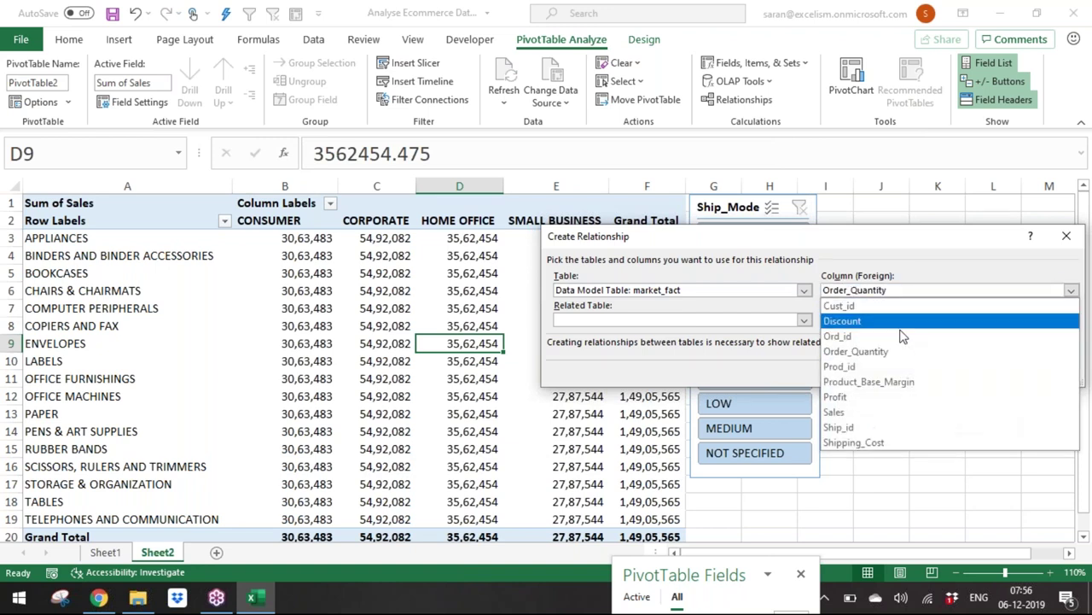
{"action": "left_click", "coordinate": [902, 342]}
{"action": "left_click", "coordinate": [745, 324]}
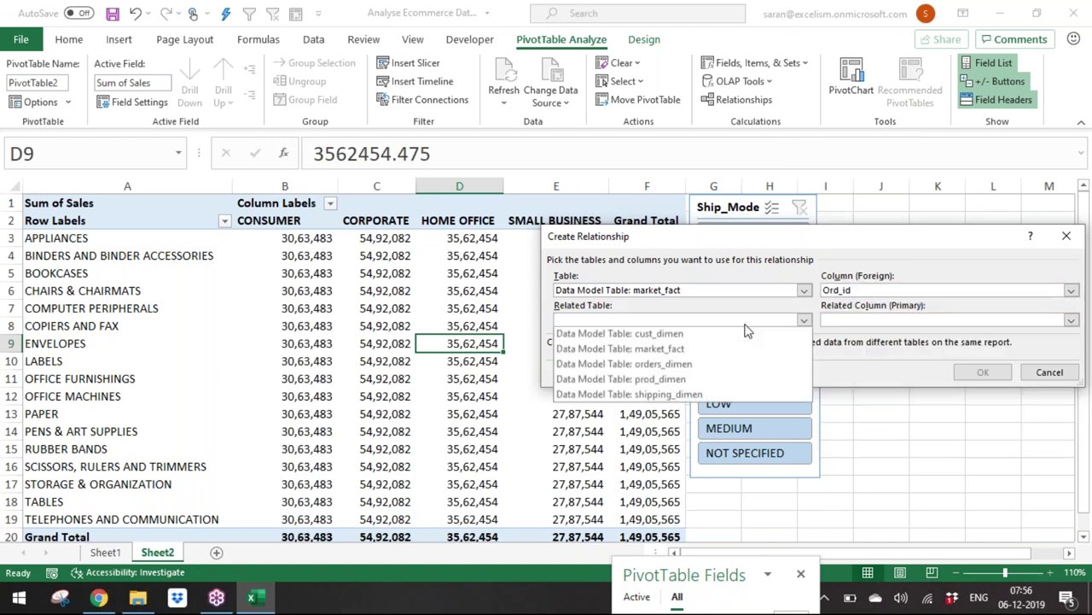
{"action": "left_click", "coordinate": [721, 376]}
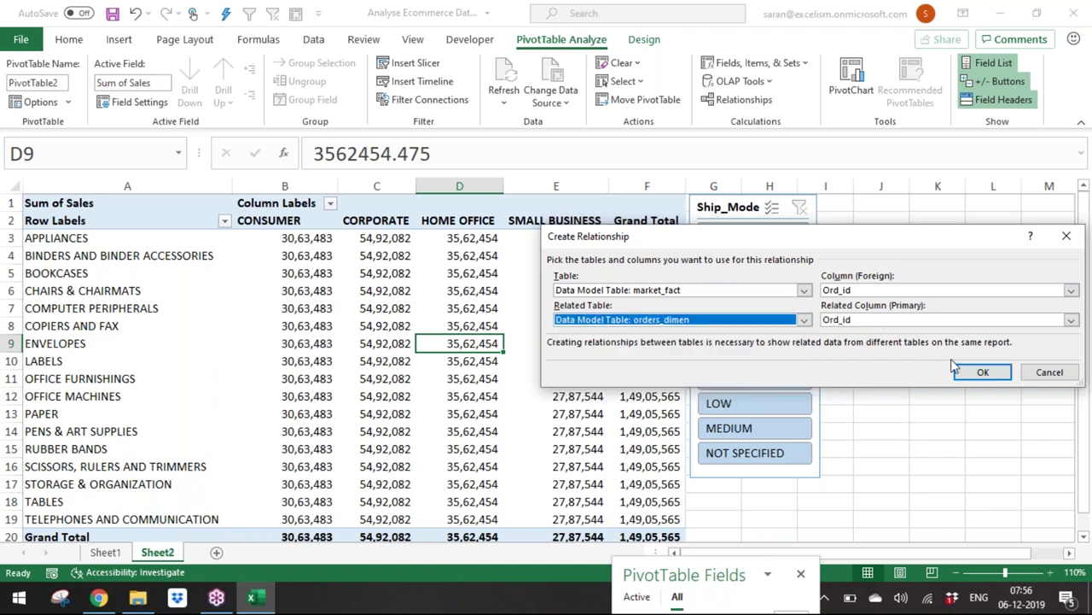
{"action": "left_click", "coordinate": [982, 372]}
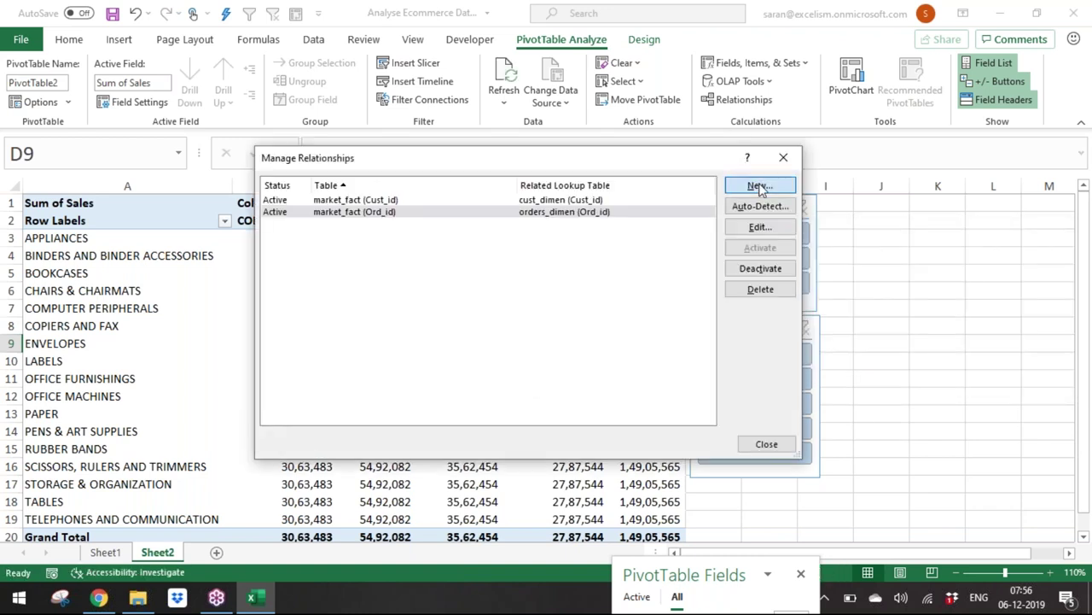
Step: Relate market_fact Prod_id to prod_dimen Prod_id
{"action": "left_click", "coordinate": [759, 186]}
{"action": "left_click", "coordinate": [619, 291]}
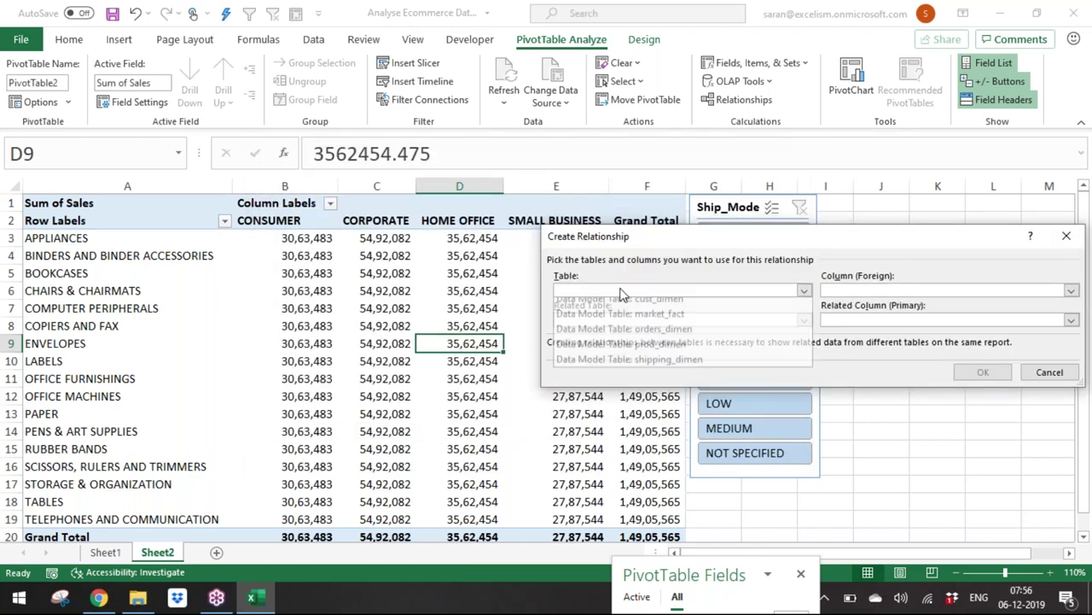
{"action": "left_click", "coordinate": [658, 307]}
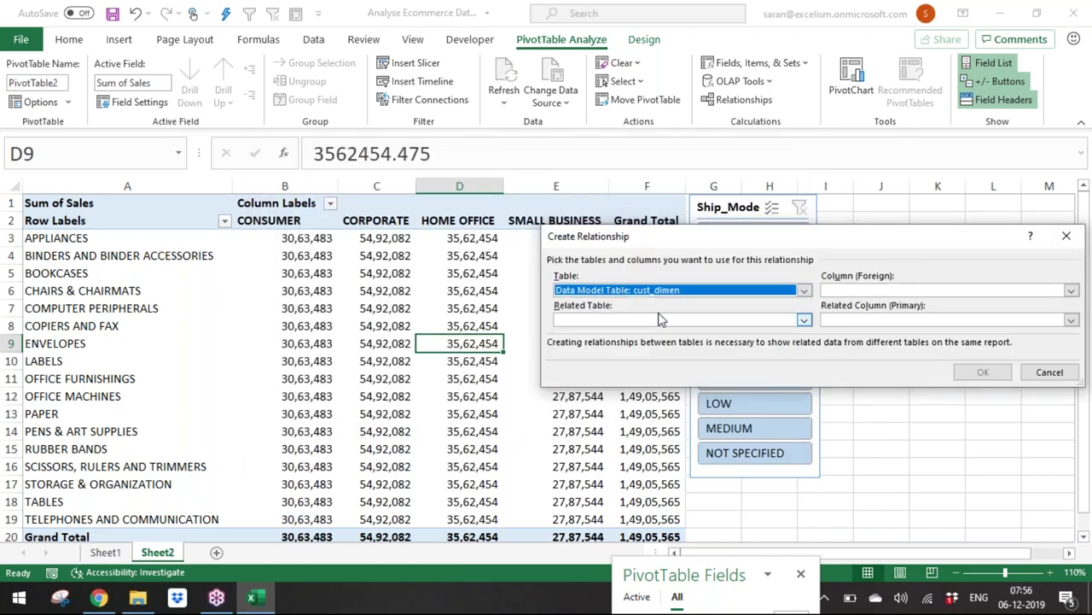
{"action": "left_click", "coordinate": [695, 290]}
{"action": "left_click", "coordinate": [695, 320]}
{"action": "left_click", "coordinate": [888, 289]}
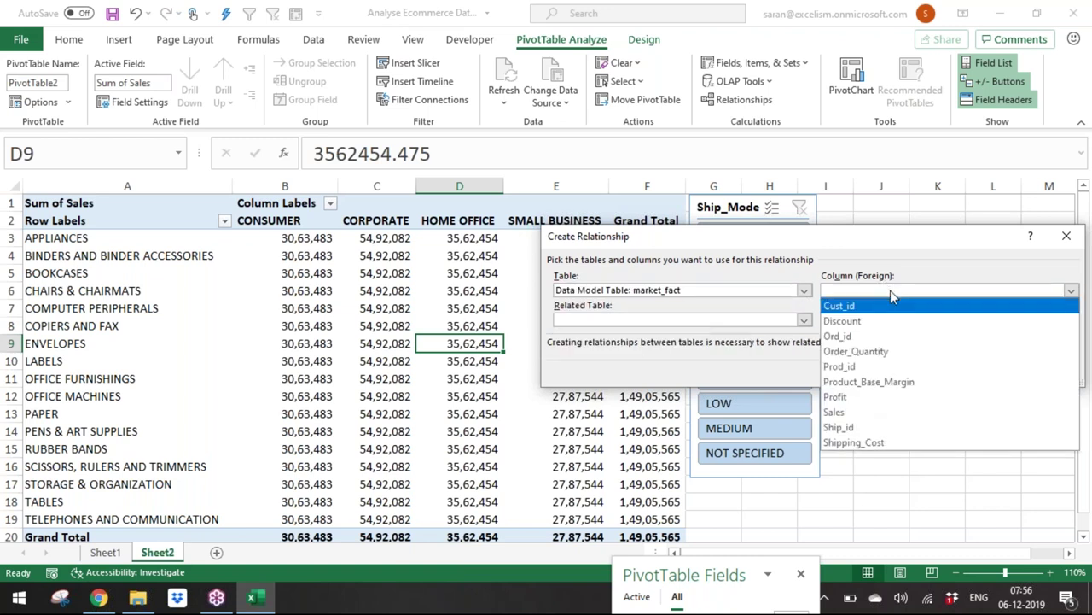
{"action": "left_click", "coordinate": [885, 369]}
{"action": "left_click", "coordinate": [803, 319]}
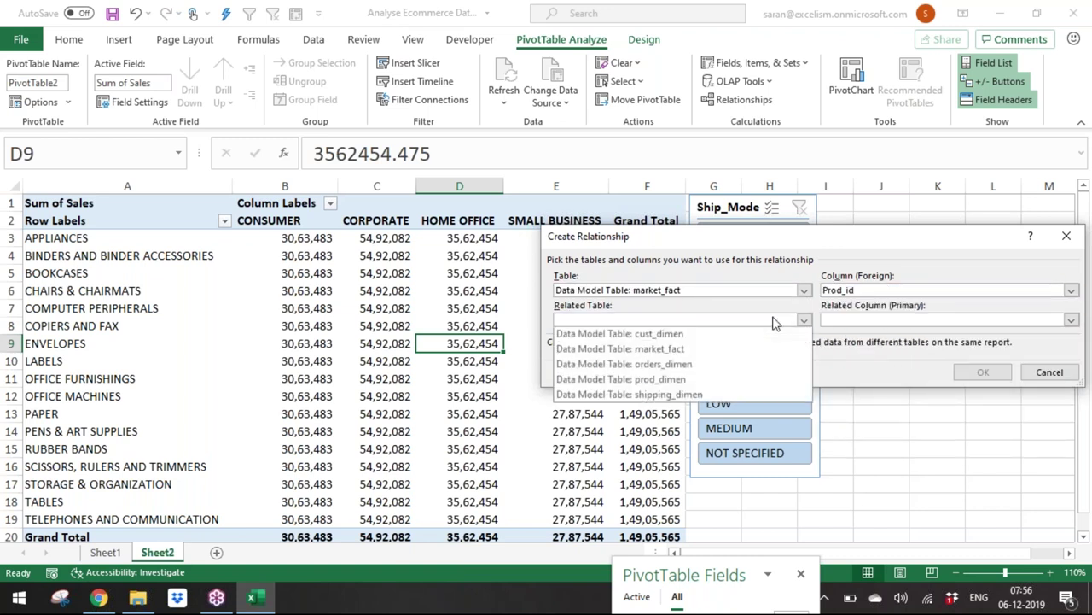
{"action": "left_click", "coordinate": [759, 381]}
{"action": "left_click", "coordinate": [983, 372]}
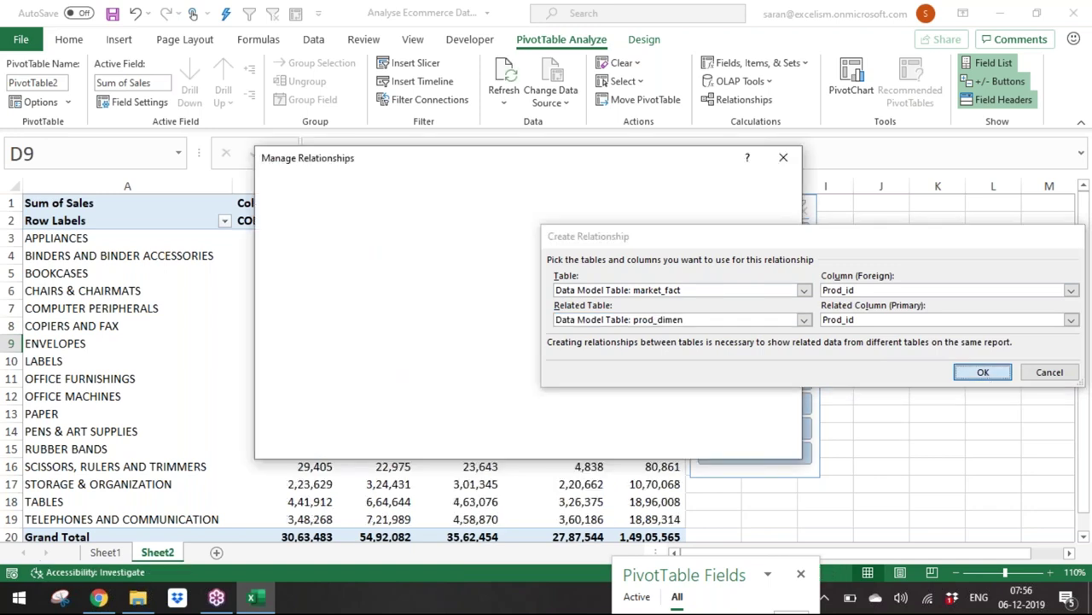
Step: Relate market_fact Ship_id to shipping_dimen Ship_id and close Manage Relationships
{"action": "left_click", "coordinate": [759, 186]}
{"action": "left_click", "coordinate": [757, 292]}
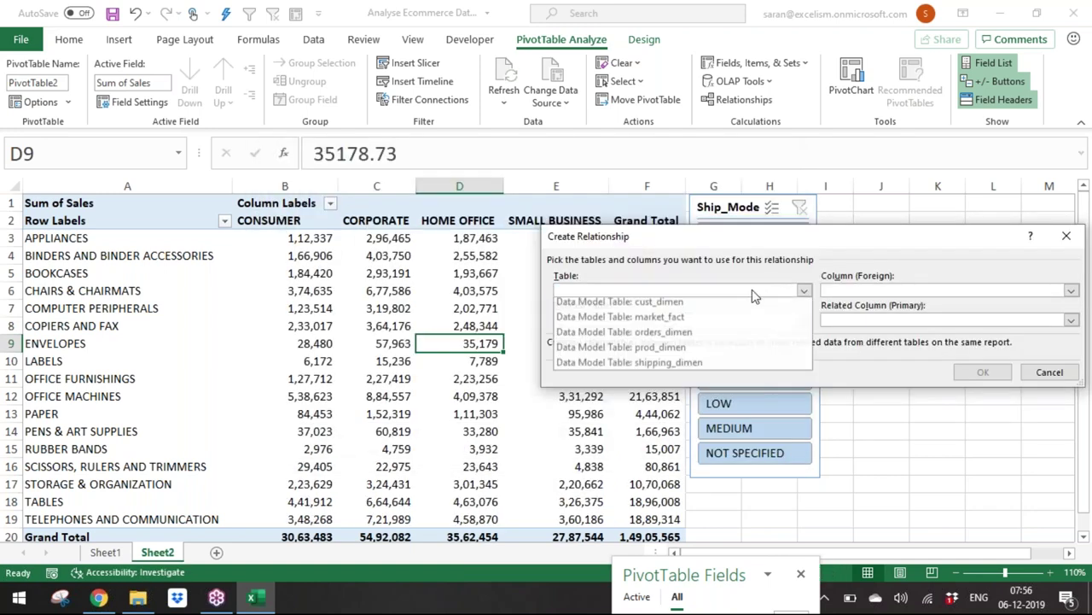
{"action": "left_click", "coordinate": [743, 321]}
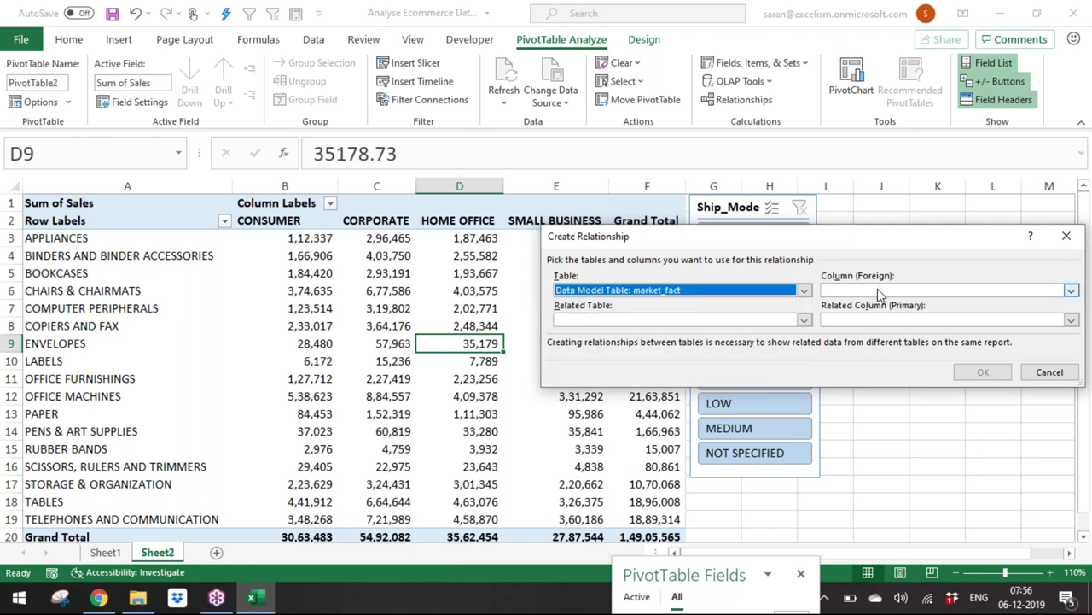
{"action": "left_click", "coordinate": [875, 290]}
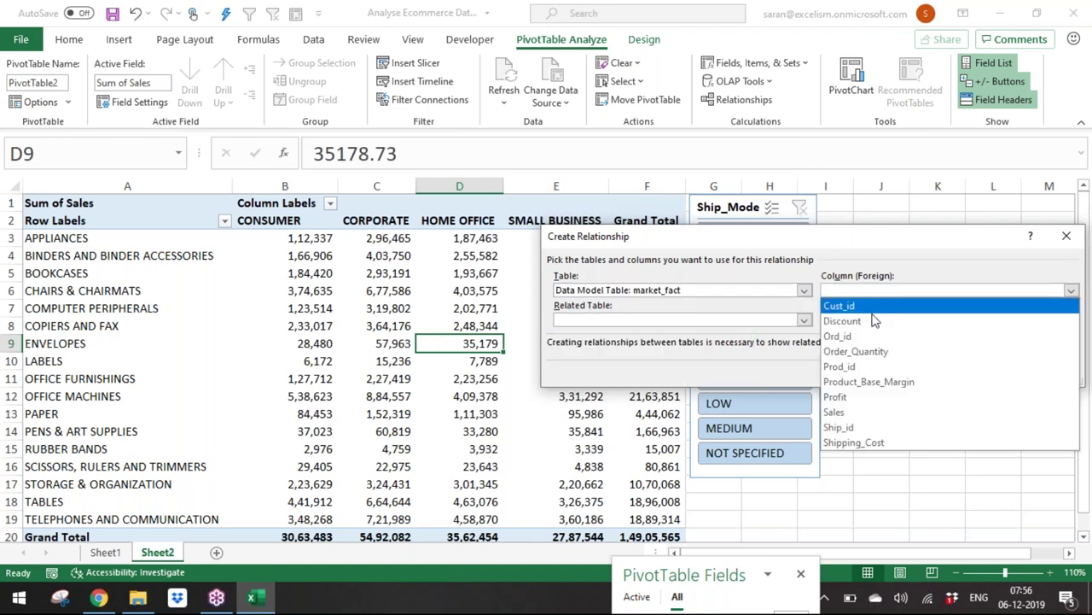
{"action": "left_click", "coordinate": [885, 435]}
{"action": "left_click", "coordinate": [778, 323]}
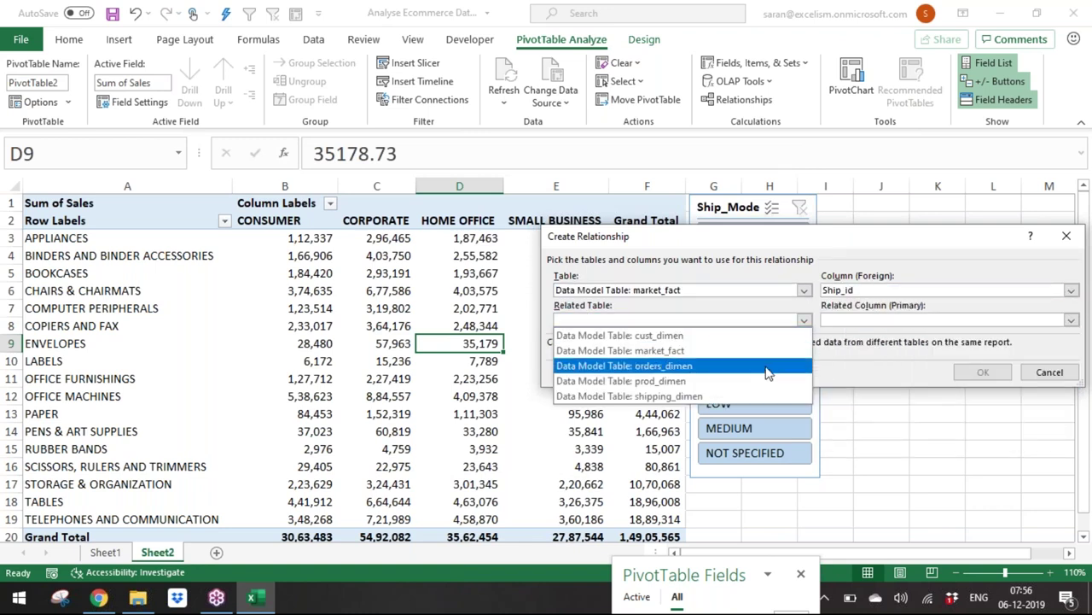
{"action": "left_click", "coordinate": [765, 394]}
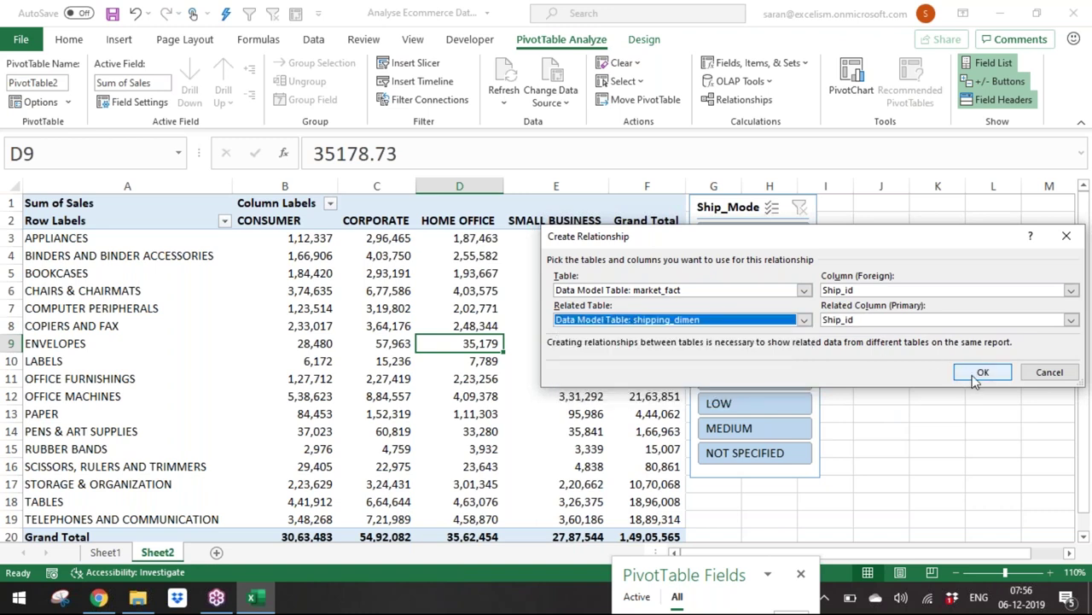
{"action": "left_click", "coordinate": [975, 375]}
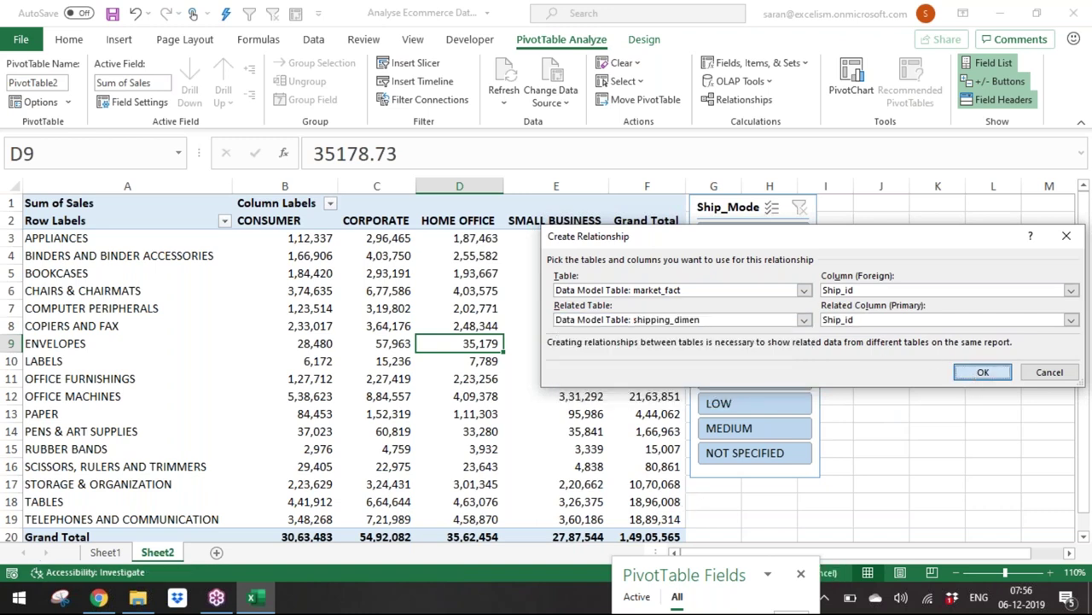
{"action": "left_click", "coordinate": [766, 445]}
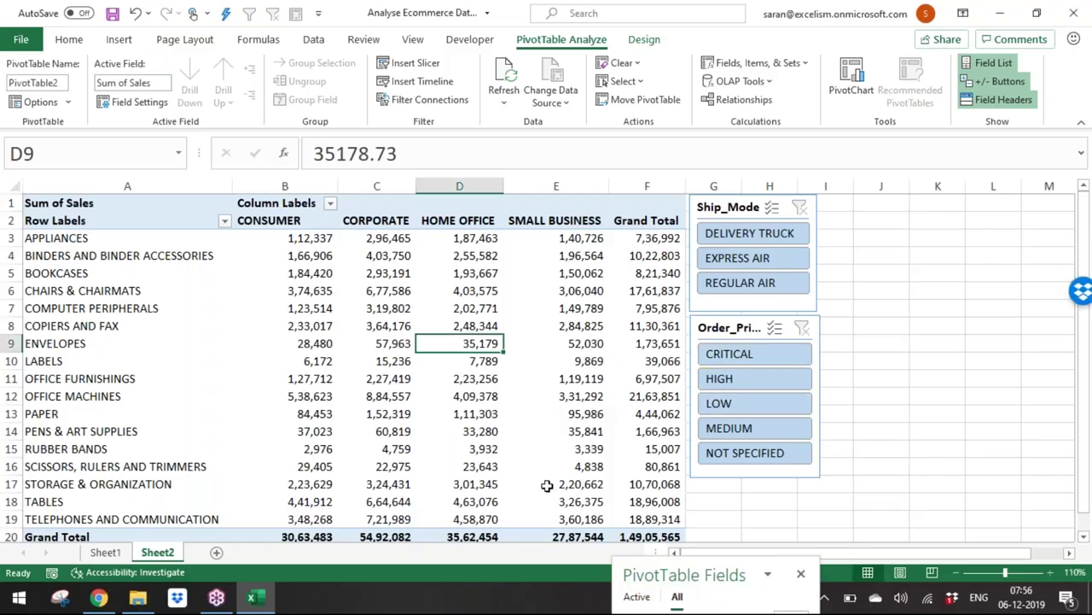
Step: Try slicer filters: EXPRESS AIR, DELIVERY TRUCK, REGULAR AIR ship modes with HIGH and MEDIUM priority
{"action": "mouse_move", "coordinate": [509, 464]}
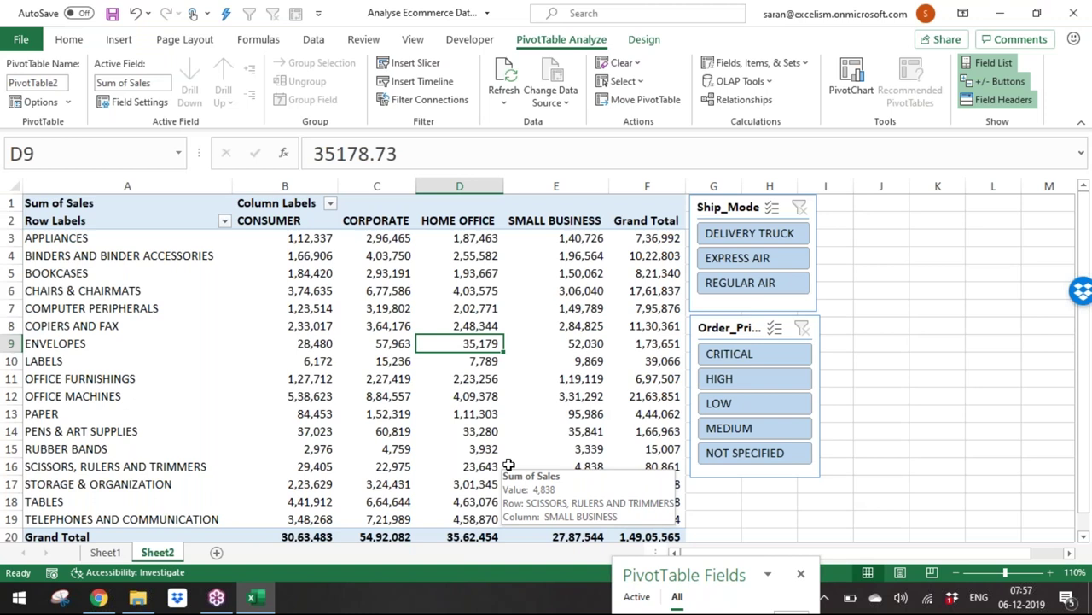
{"action": "left_click", "coordinate": [776, 256]}
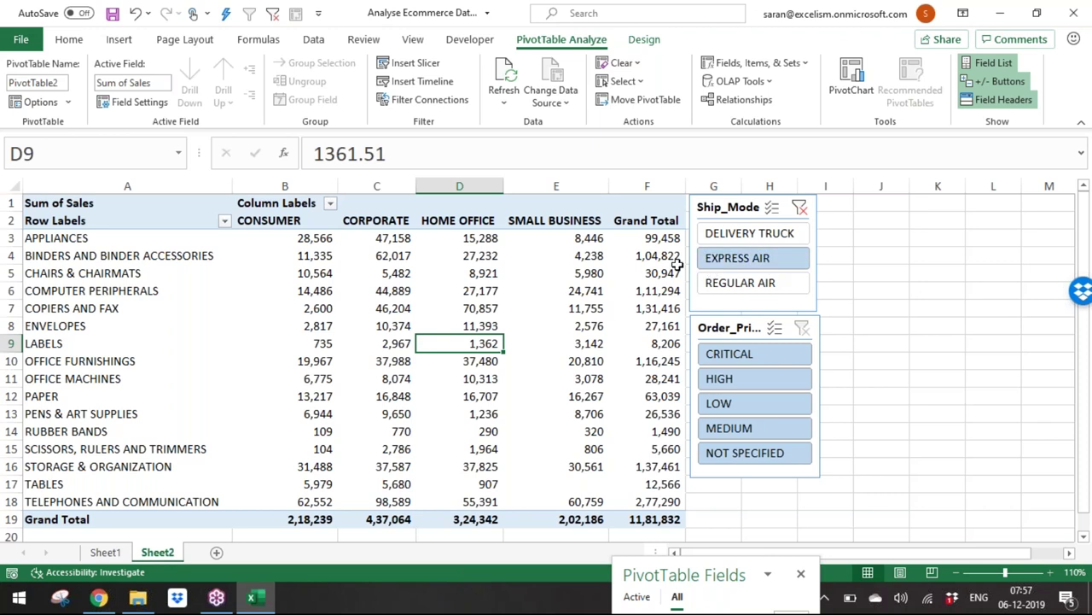
{"action": "left_click", "coordinate": [753, 229]}
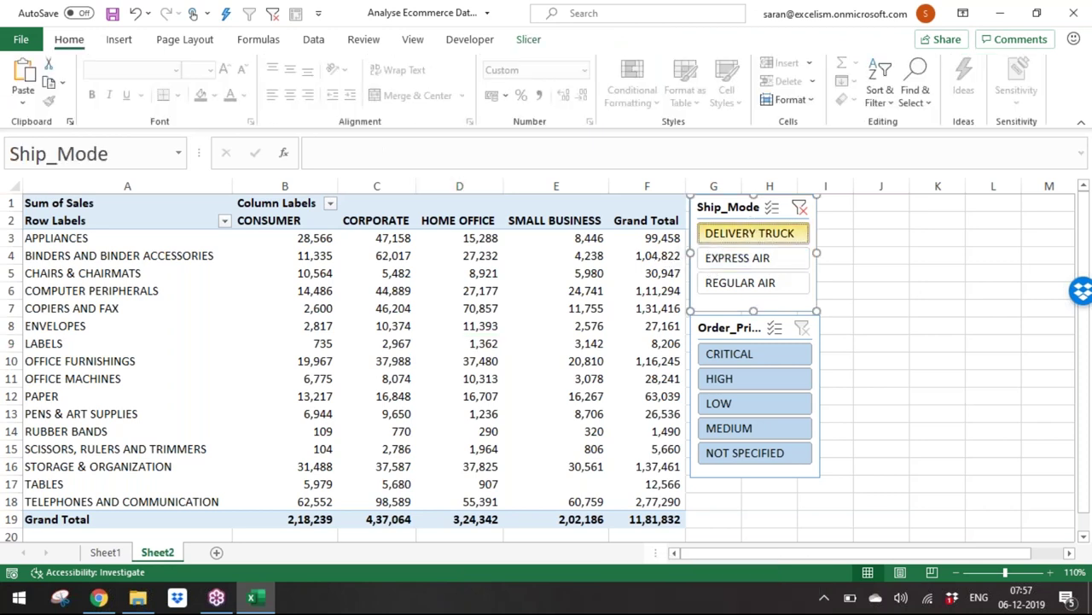
{"action": "left_click", "coordinate": [718, 385]}
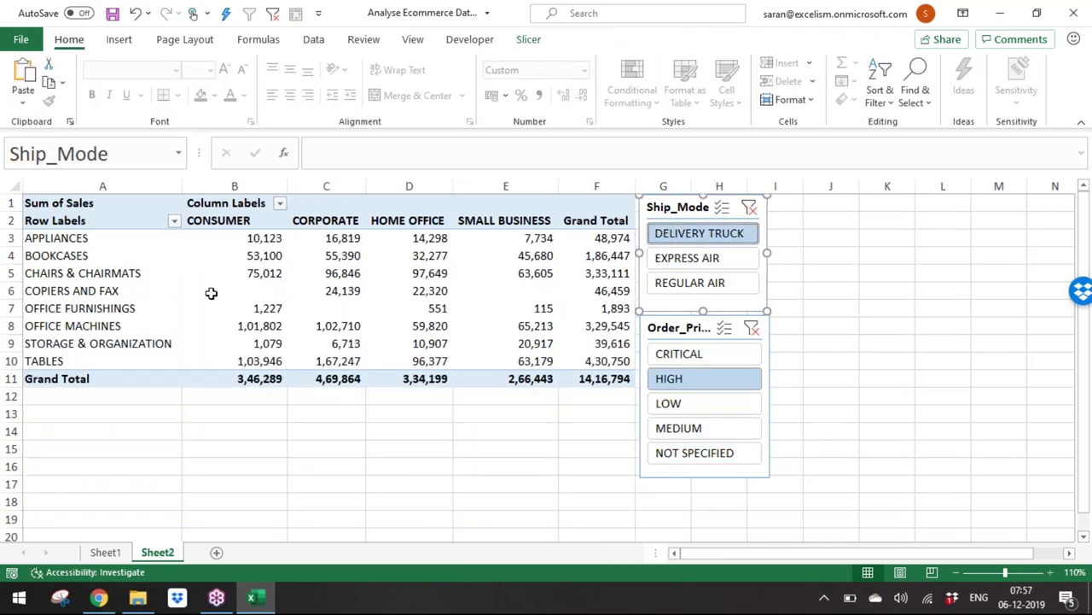
{"action": "left_click", "coordinate": [715, 282]}
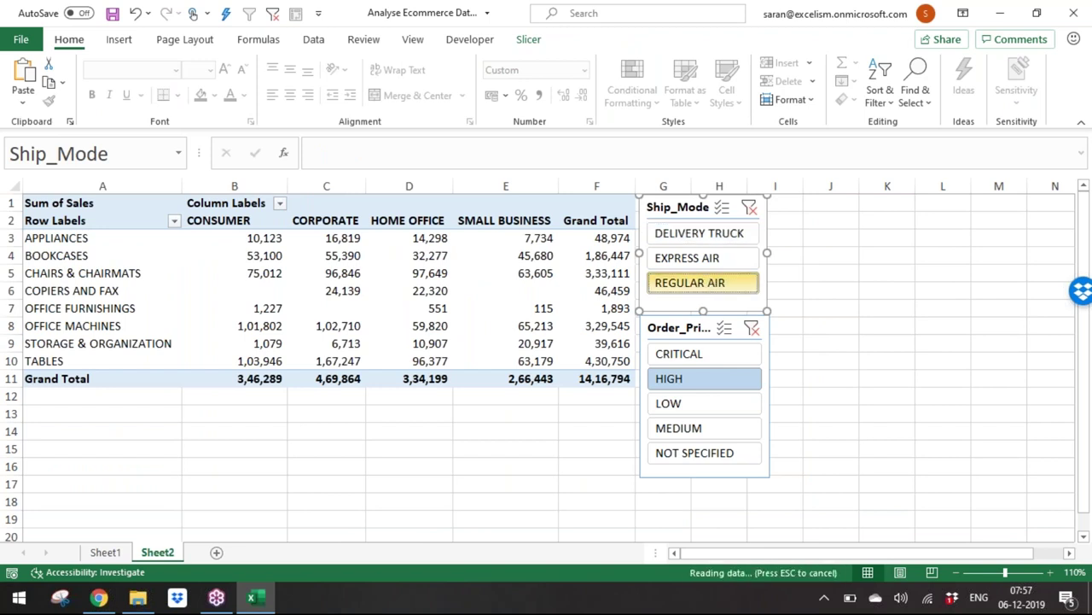
{"action": "left_click", "coordinate": [730, 427]}
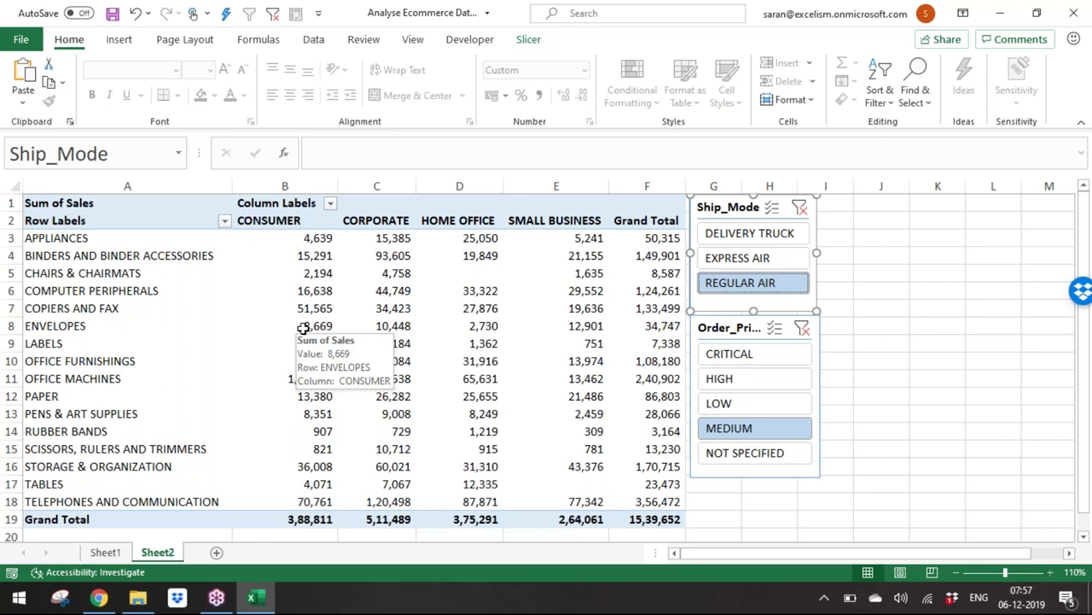
Step: Clear both the Ship_Mode and Order_Priority slicer filters
{"action": "left_click", "coordinate": [434, 294]}
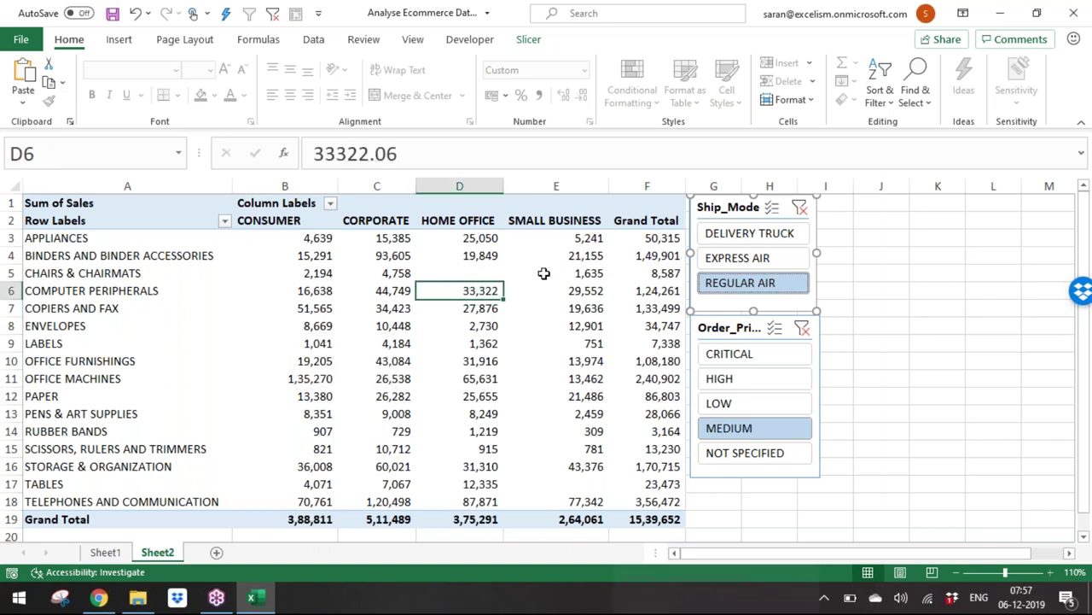
{"action": "left_click", "coordinate": [802, 329]}
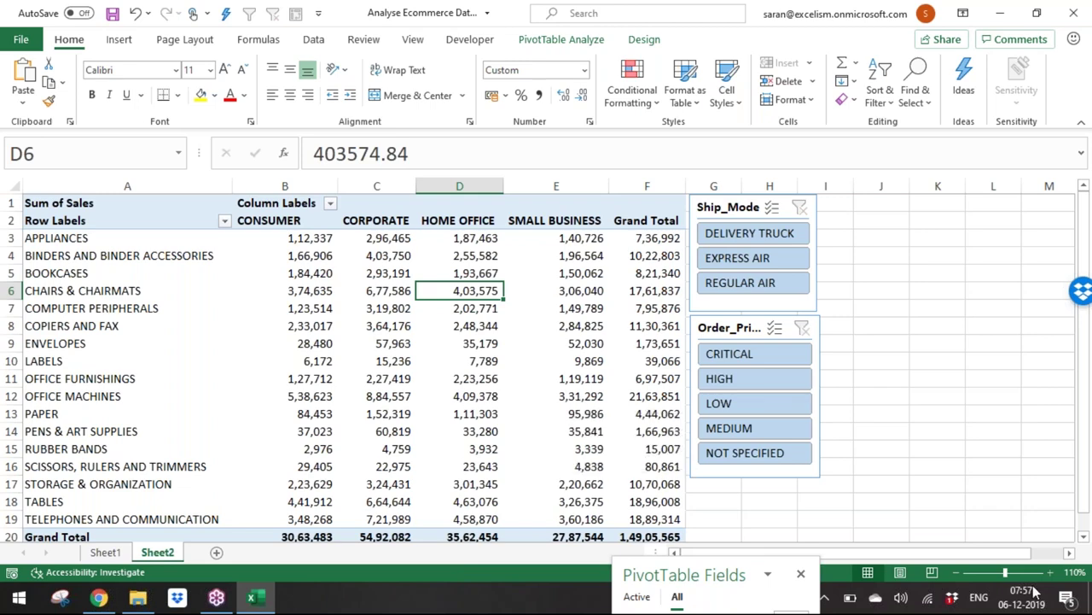
{"action": "key", "text": "alt+Tab"}
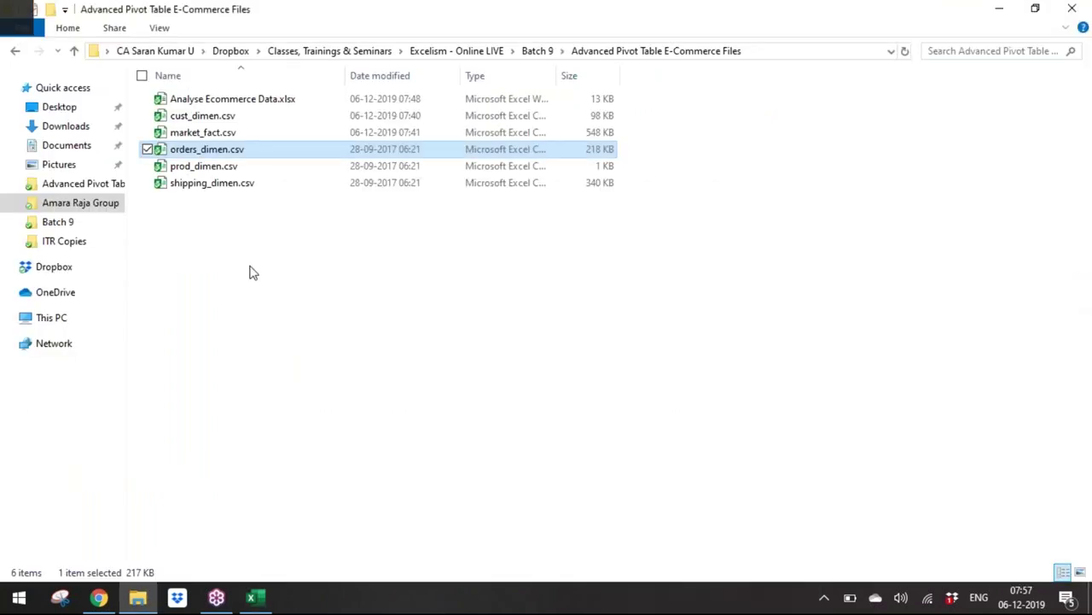
Step: Check the SMALL BUSINESS grand total, copy its heading, and select cust_dimen.csv in the folder
{"action": "key", "text": "alt+Tab"}
{"action": "left_click", "coordinate": [564, 325]}
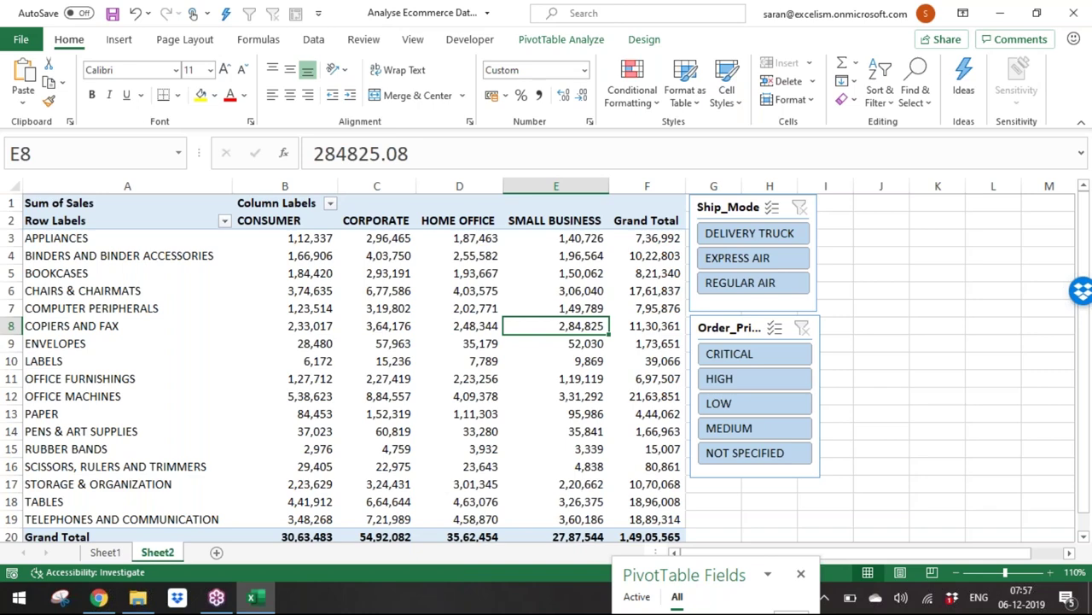
{"action": "key", "text": "ctrl+Down"}
{"action": "key", "text": "ctrl+Up"}
{"action": "key", "text": "ctrl+Down"}
{"action": "key", "text": "ctrl+Up"}
{"action": "key", "text": "ctrl+c"}
{"action": "key", "text": "Up"}
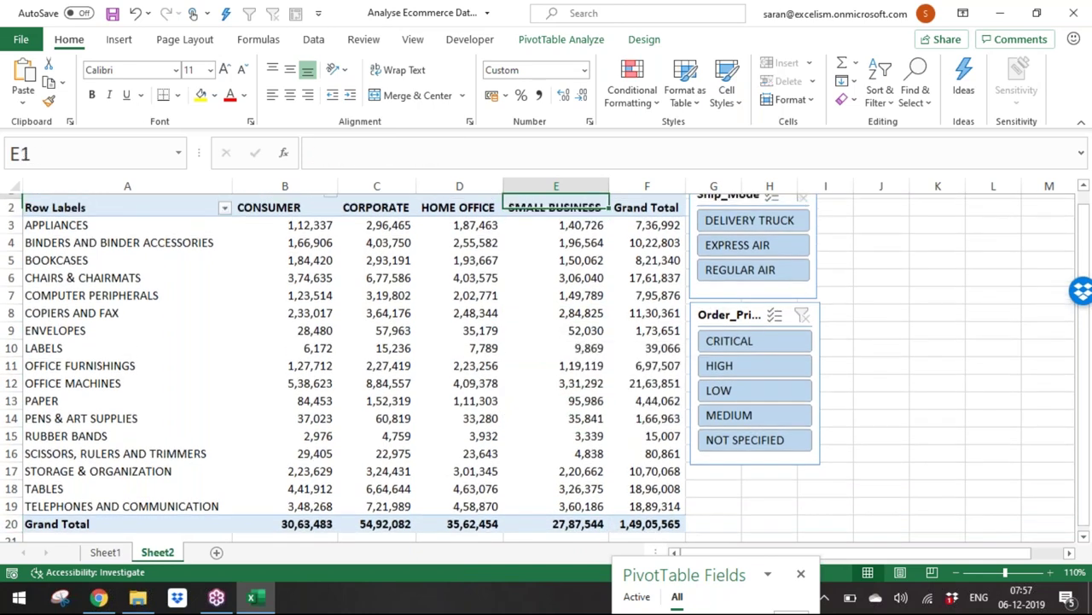
{"action": "key", "text": "ctrl+Down"}
{"action": "key", "text": "ctrl+Down"}
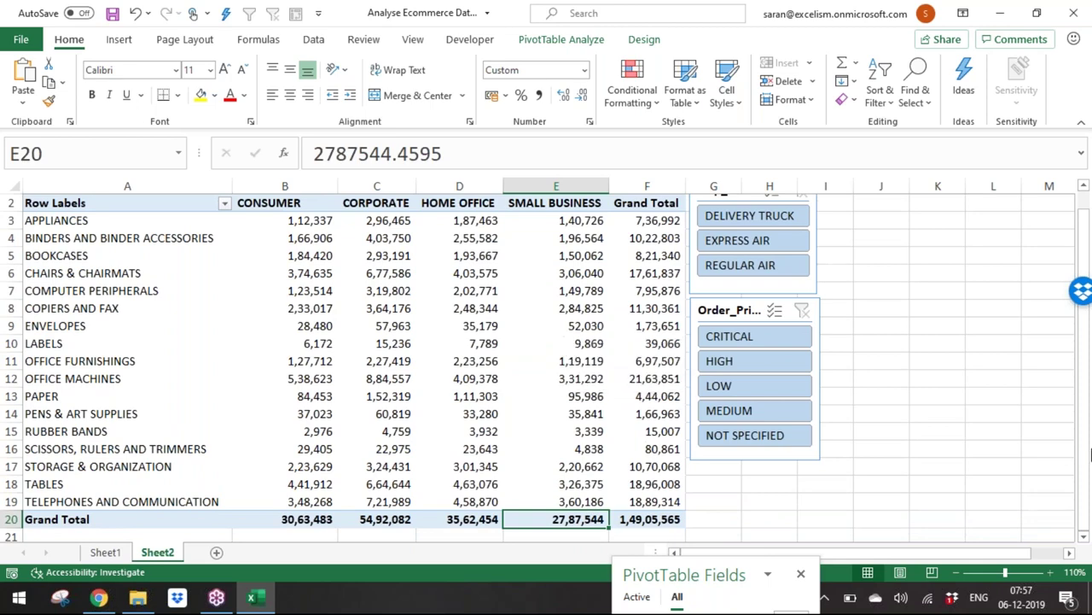
{"action": "key", "text": "alt+Tab"}
{"action": "key", "text": "Up"}
{"action": "key", "text": "Up"}
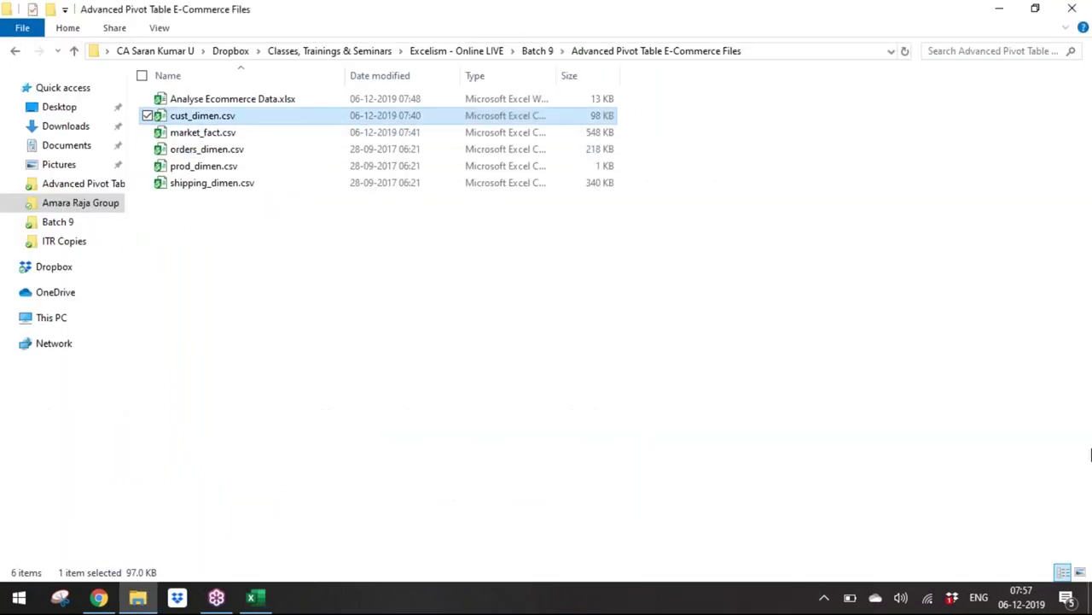
Step: Open cust_dimen.csv and locate a Small Business customer's id among the last rows
{"action": "key", "text": "Return"}
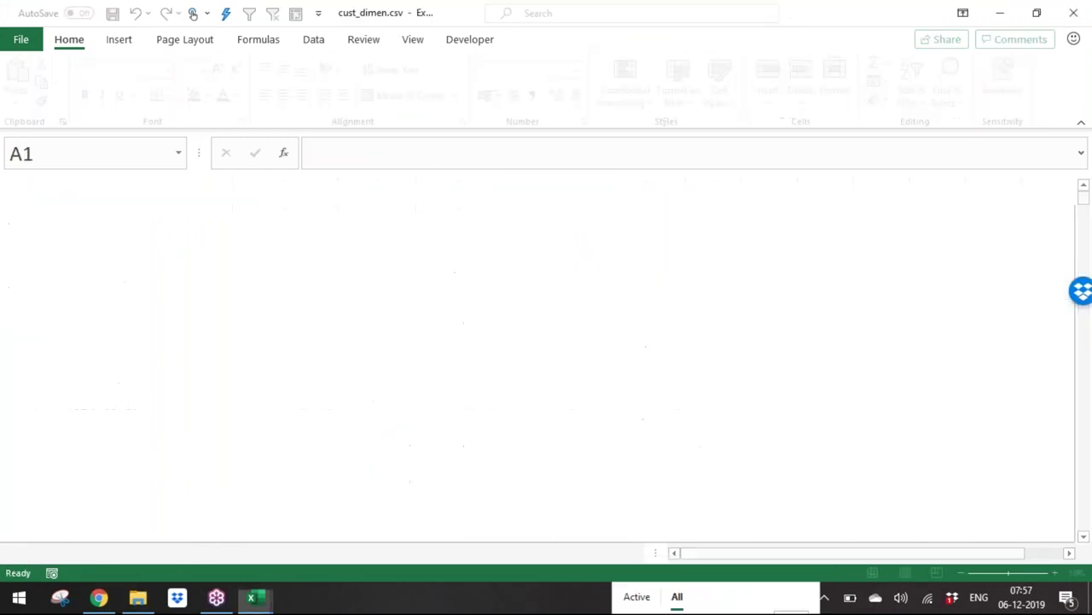
{"action": "left_click", "coordinate": [500, 276]}
{"action": "left_click", "coordinate": [398, 304]}
{"action": "left_click", "coordinate": [398, 301]}
{"action": "key", "text": "Down"}
{"action": "key", "text": "Down"}
{"action": "key", "text": "Down"}
{"action": "key", "text": "Down"}
{"action": "key", "text": "Down"}
{"action": "key", "text": "Down"}
{"action": "key", "text": "Down"}
{"action": "key", "text": "Down"}
{"action": "key", "text": "Down"}
{"action": "key", "text": "Down"}
{"action": "key", "text": "Down"}
{"action": "key", "text": "Down"}
{"action": "key", "text": "Down"}
{"action": "key", "text": "Down"}
{"action": "key", "text": "Down"}
{"action": "key", "text": "Down"}
{"action": "key", "text": "Down"}
{"action": "key", "text": "Down"}
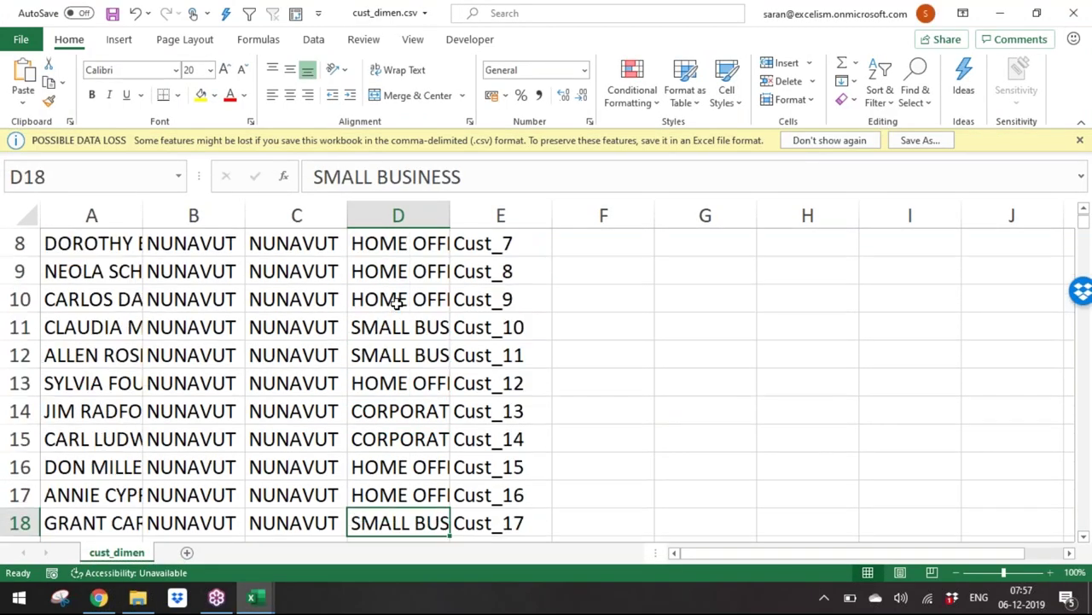
{"action": "key", "text": "ctrl+Down"}
{"action": "key", "text": "Up"}
{"action": "key", "text": "Up"}
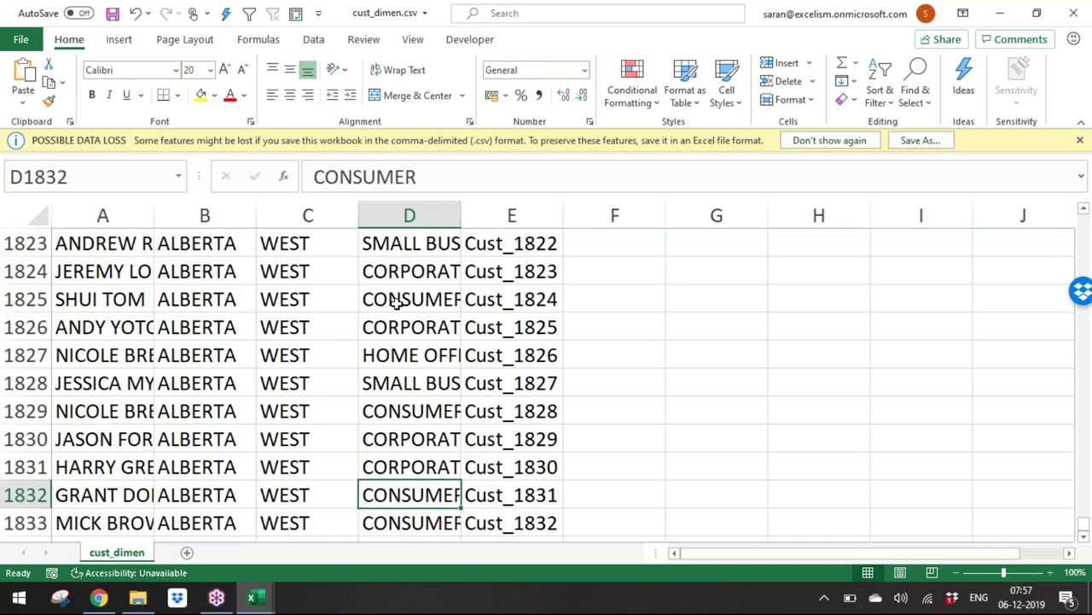
{"action": "key", "text": "Right"}
{"action": "key", "text": "Up"}
{"action": "key", "text": "Up"}
{"action": "key", "text": "Up"}
{"action": "key", "text": "Up"}
{"action": "key", "text": "Down"}
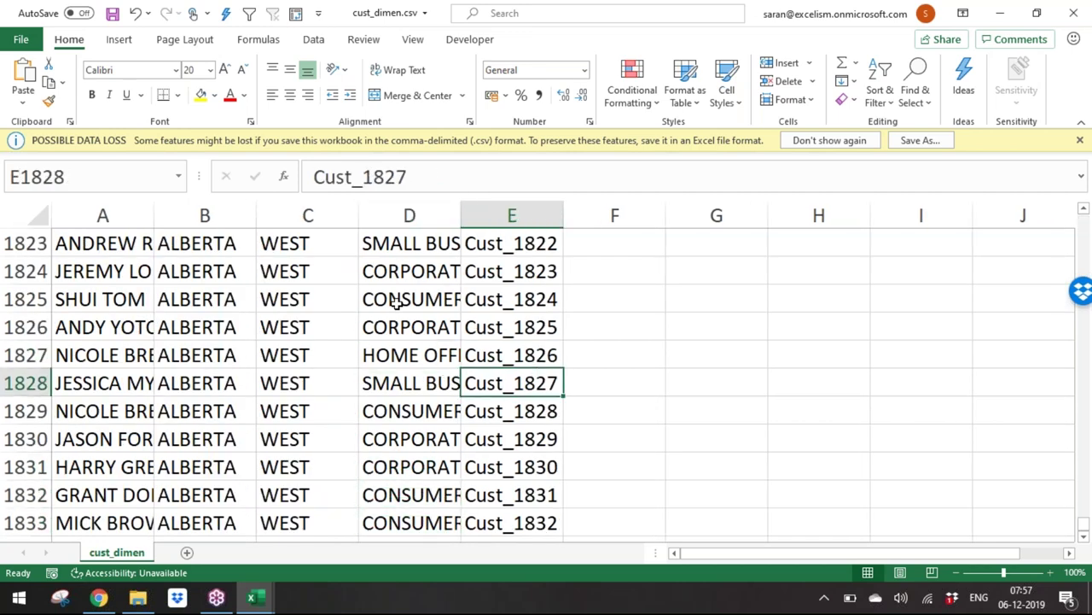
Step: Close cust_dimen.csv and return to the pivot workbook and the files folder
{"action": "key", "text": "ctrl+w"}
{"action": "key", "text": "alt+Tab"}
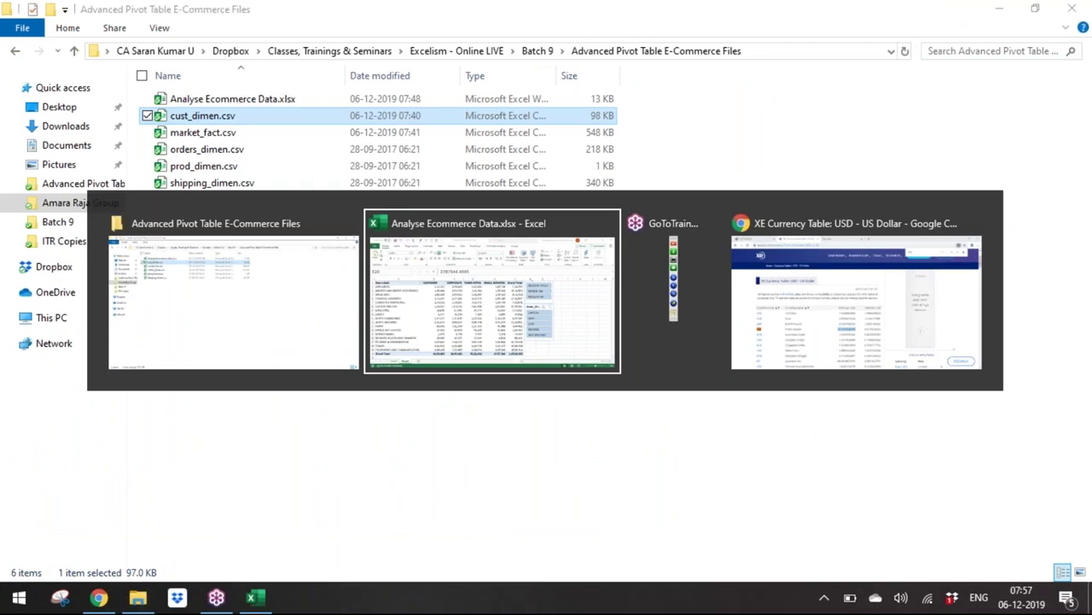
{"action": "key", "text": "alt+Tab"}
{"action": "key", "text": "alt+Tab"}
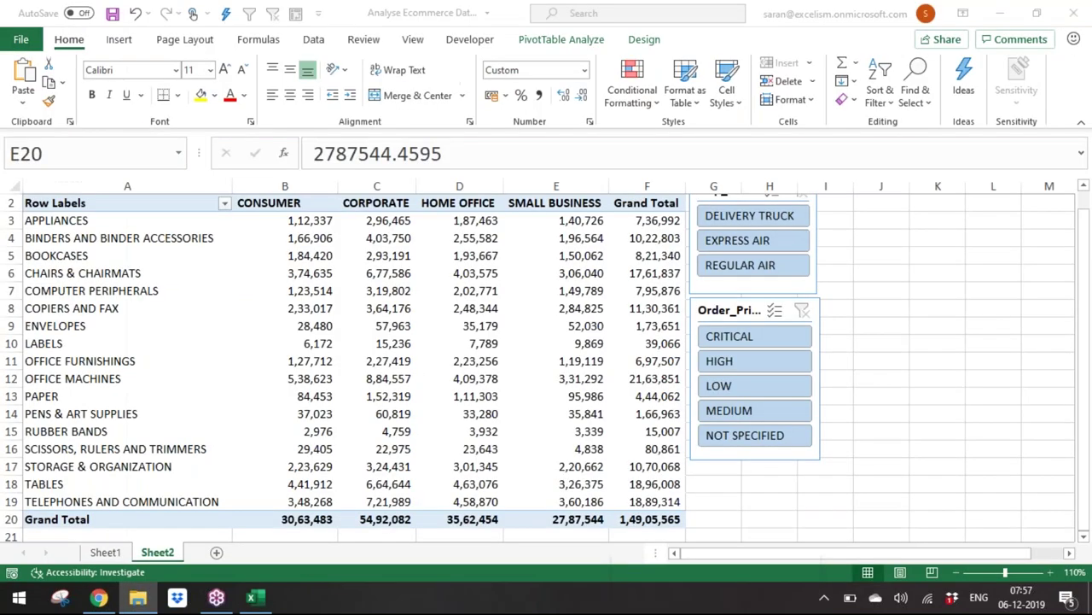
Step: Find the customer's order in market_fact.csv and enter 999999 as its Sales value
{"action": "left_click", "coordinate": [465, 341]}
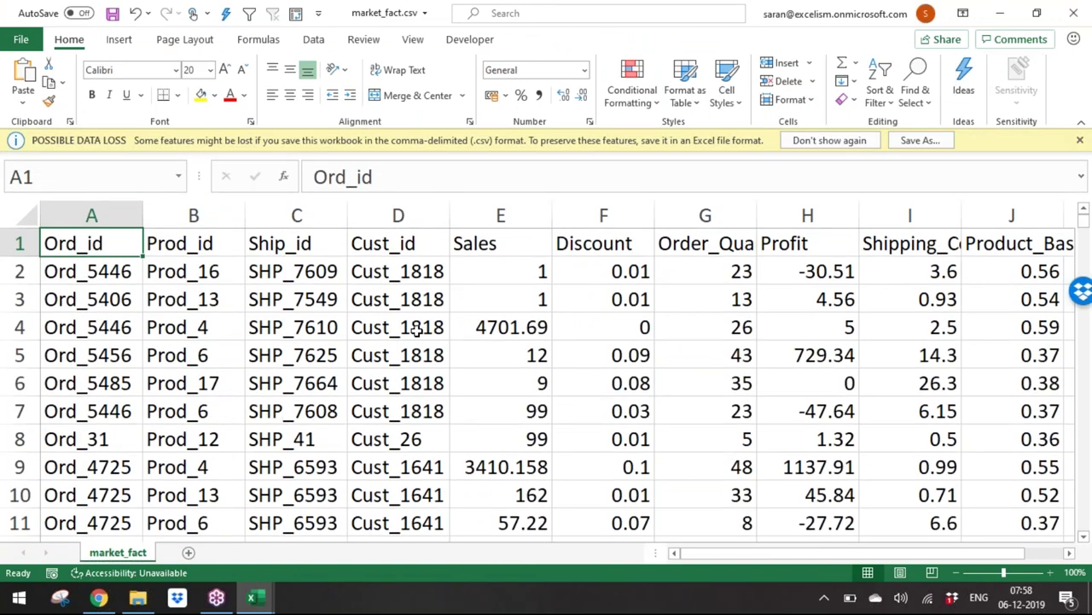
{"action": "key", "text": "ctrl+f"}
{"action": "type", "text": "Cust_"}
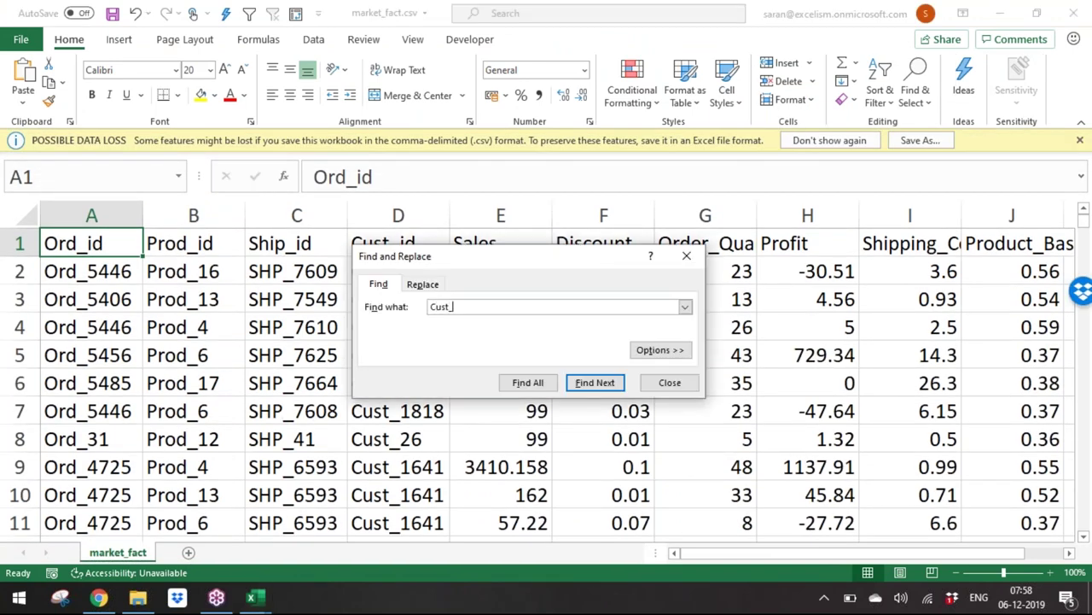
{"action": "key", "text": "Return"}
{"action": "key", "text": "Return"}
{"action": "key", "text": "Escape"}
{"action": "left_click", "coordinate": [512, 383]}
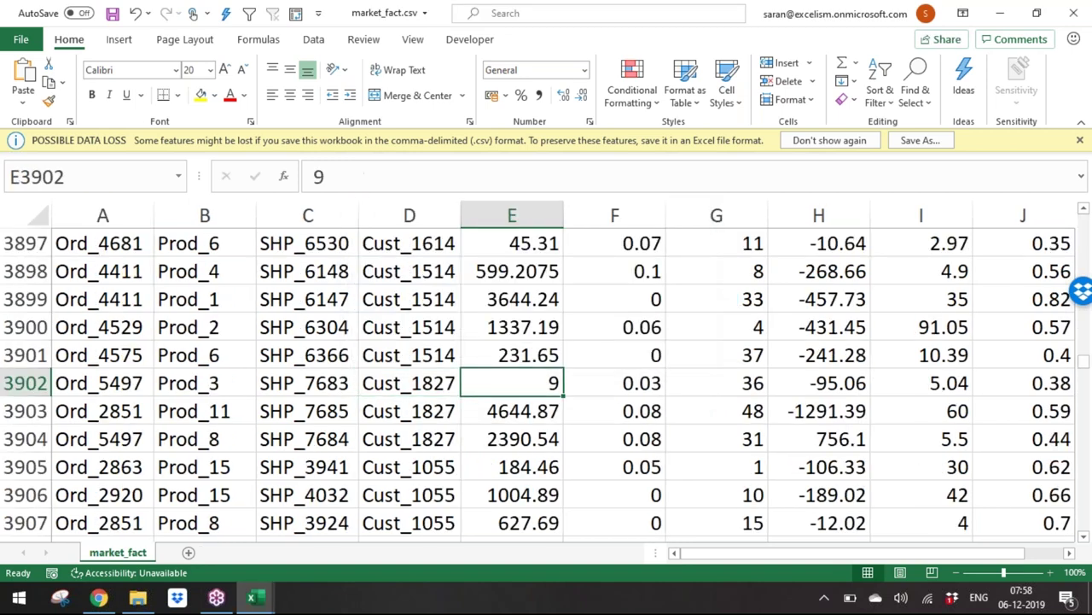
{"action": "type", "text": "999999"}
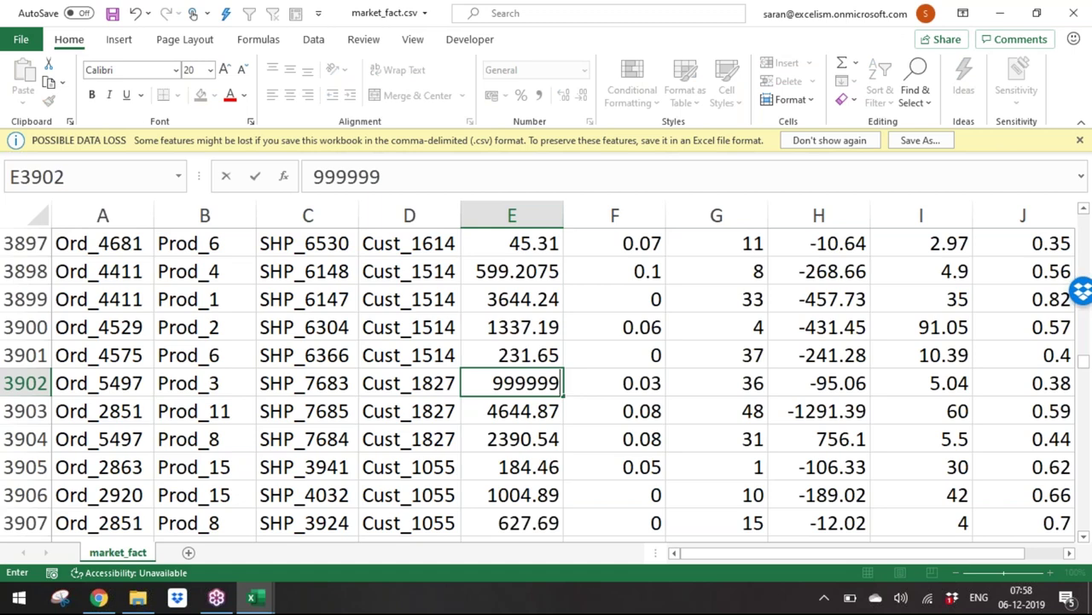
{"action": "key", "text": "Return"}
Step: Correct the Sales value in E3902 to 9999999 and save market_fact.csv
{"action": "key", "text": "alt+Tab"}
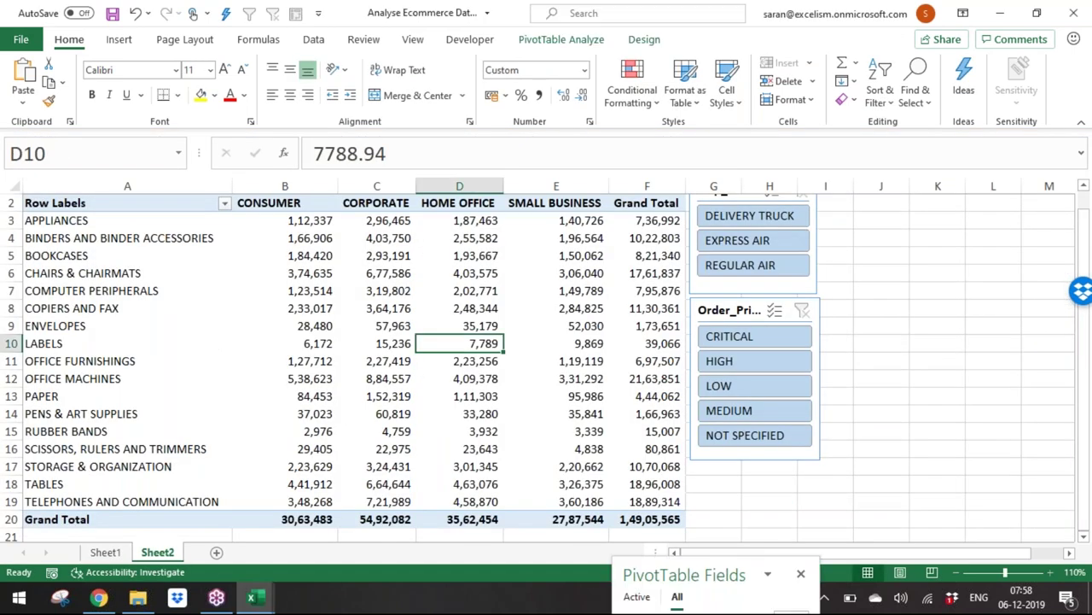
{"action": "key", "text": "alt+Tab"}
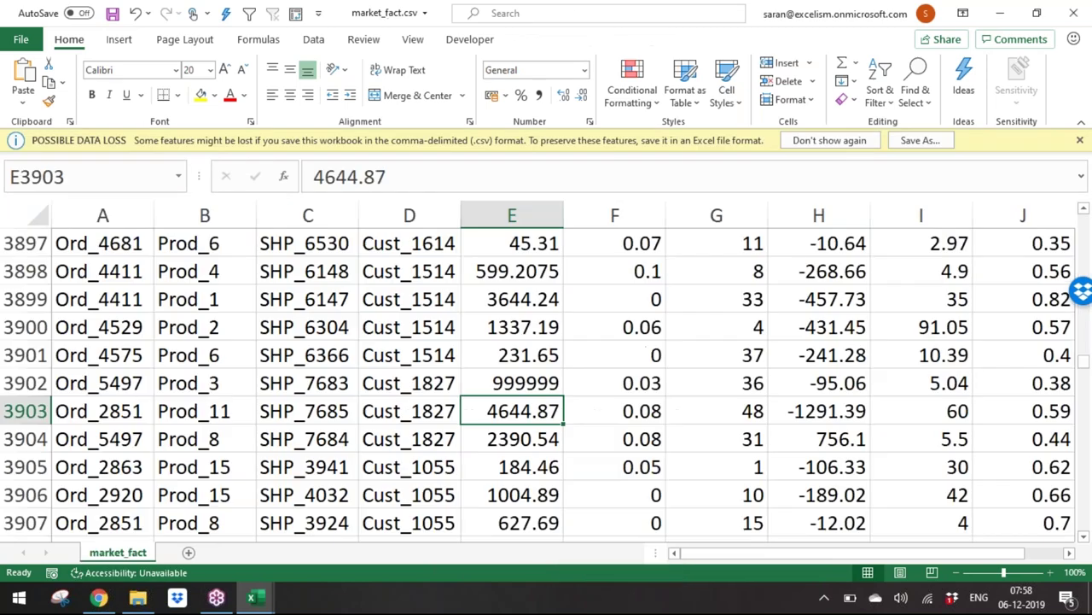
{"action": "left_click", "coordinate": [531, 376]}
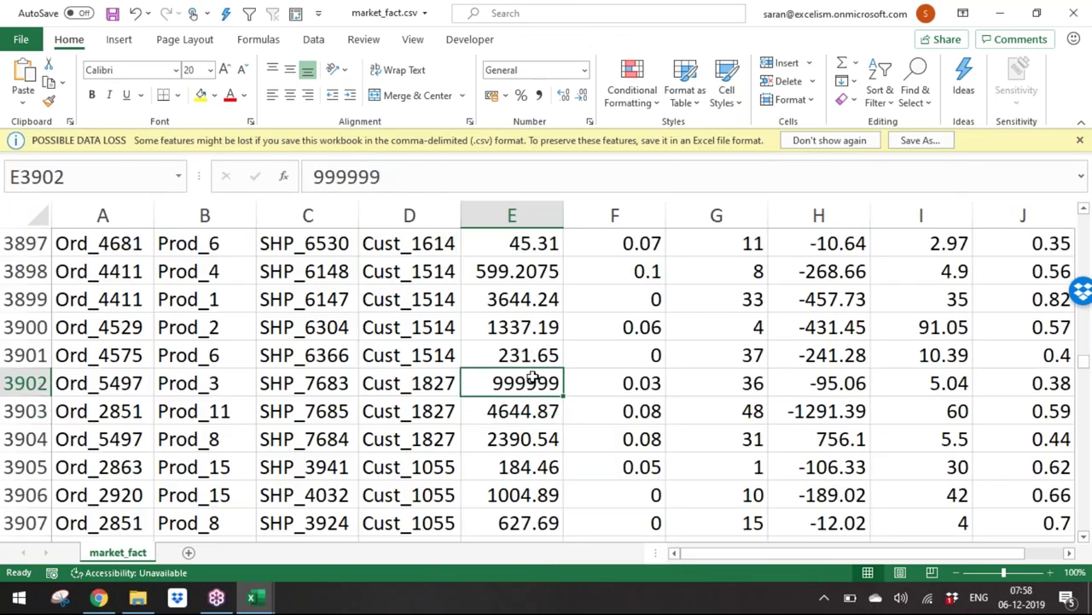
{"action": "key", "text": "alt+Tab"}
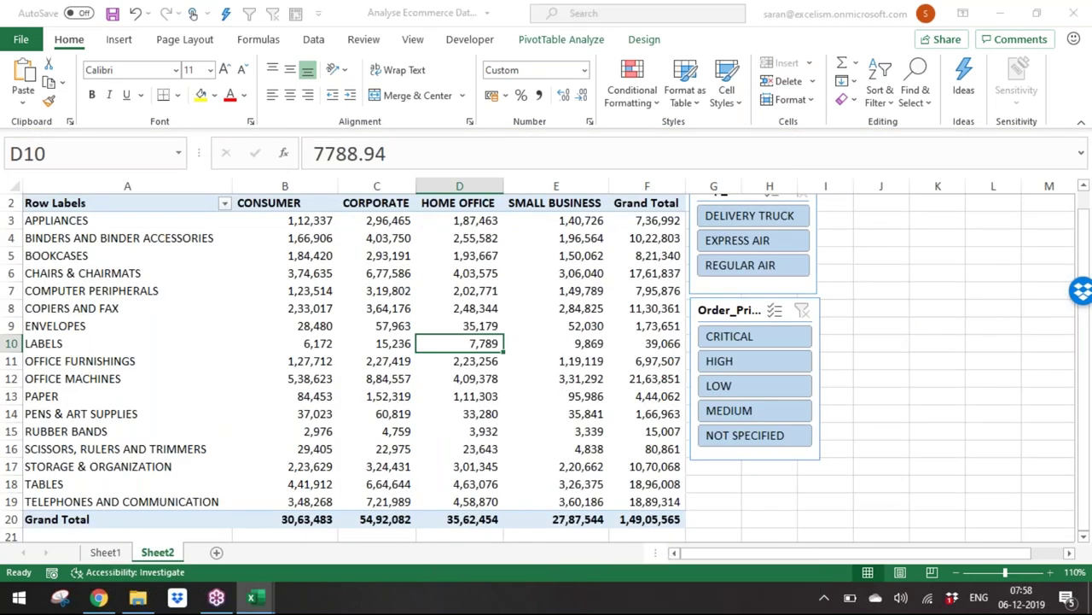
{"action": "key", "text": "alt+Tab"}
{"action": "double_click", "coordinate": [493, 383]}
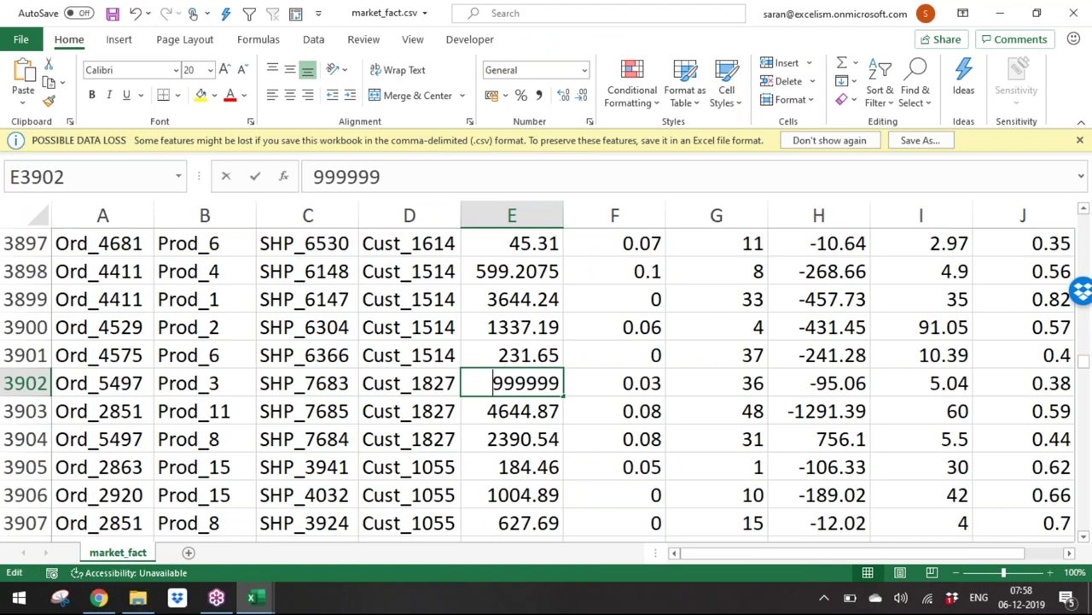
{"action": "type", "text": "*"}
{"action": "key", "text": "BackSpace"}
{"action": "type", "text": "9"}
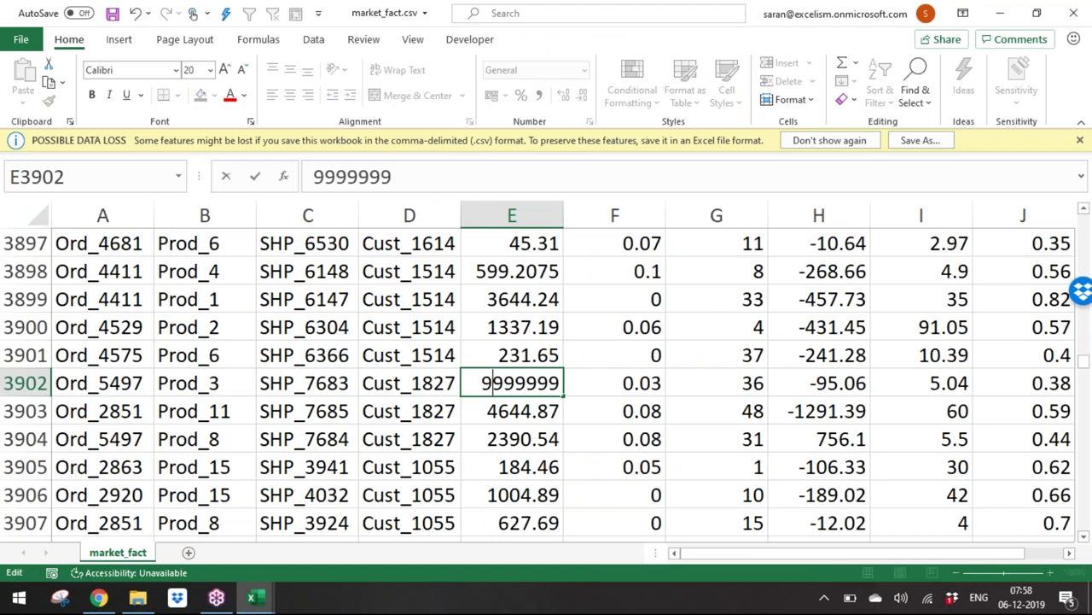
{"action": "key", "text": "Return"}
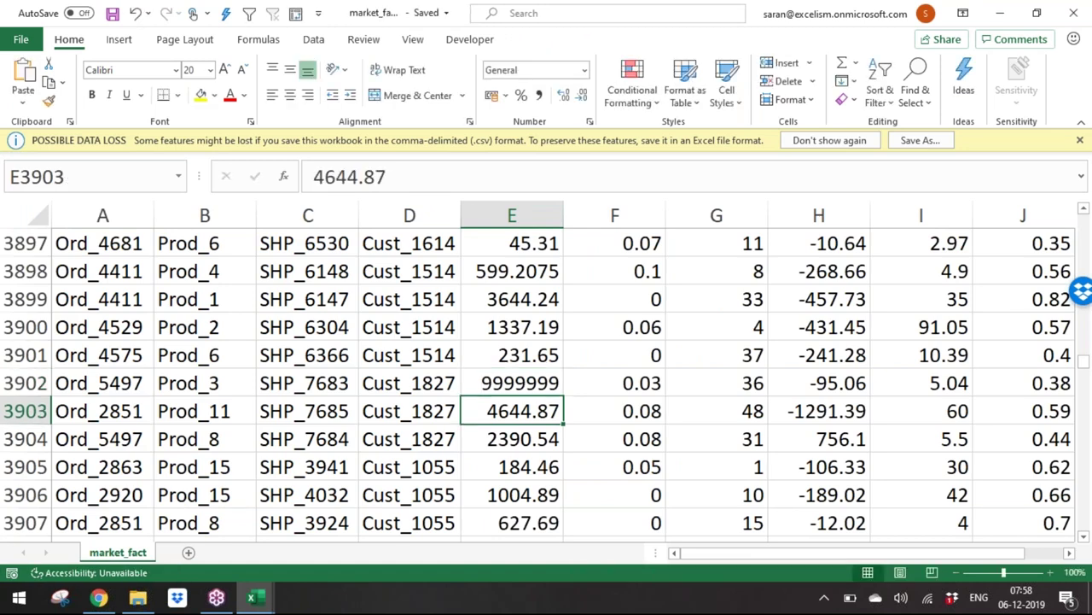
{"action": "key", "text": "alt+Tab"}
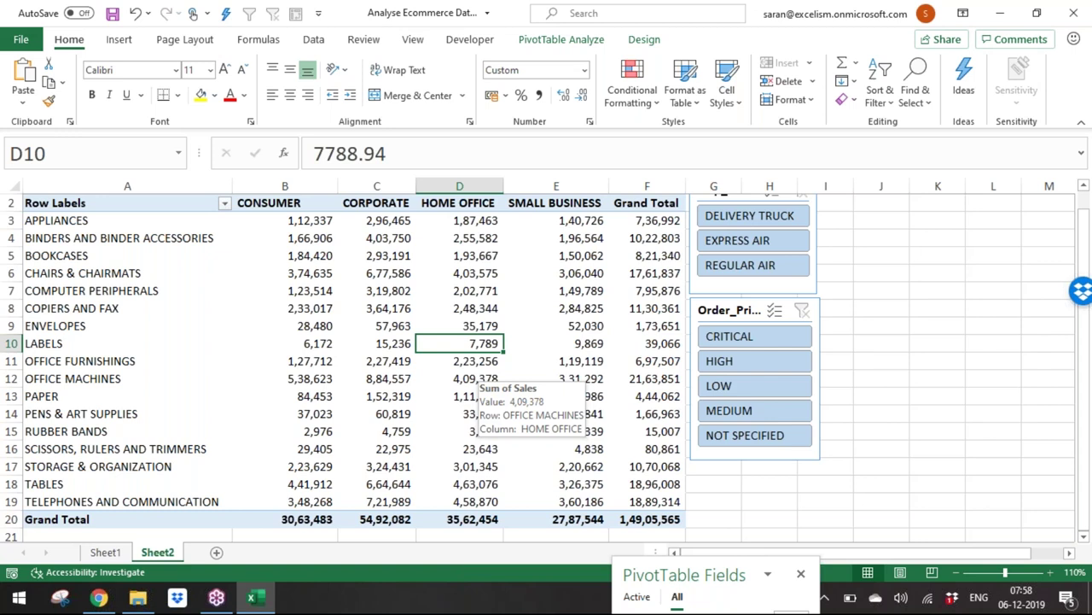
Step: Refresh all data and check Binders Small Business sales, now 1,01,96,554
{"action": "left_click", "coordinate": [313, 44]}
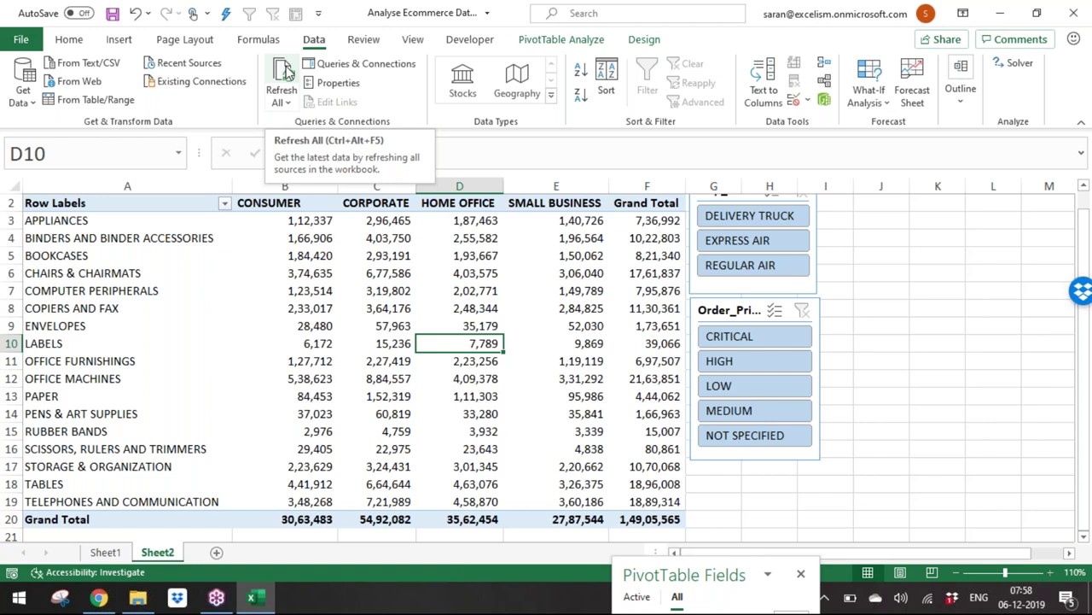
{"action": "left_click", "coordinate": [288, 75]}
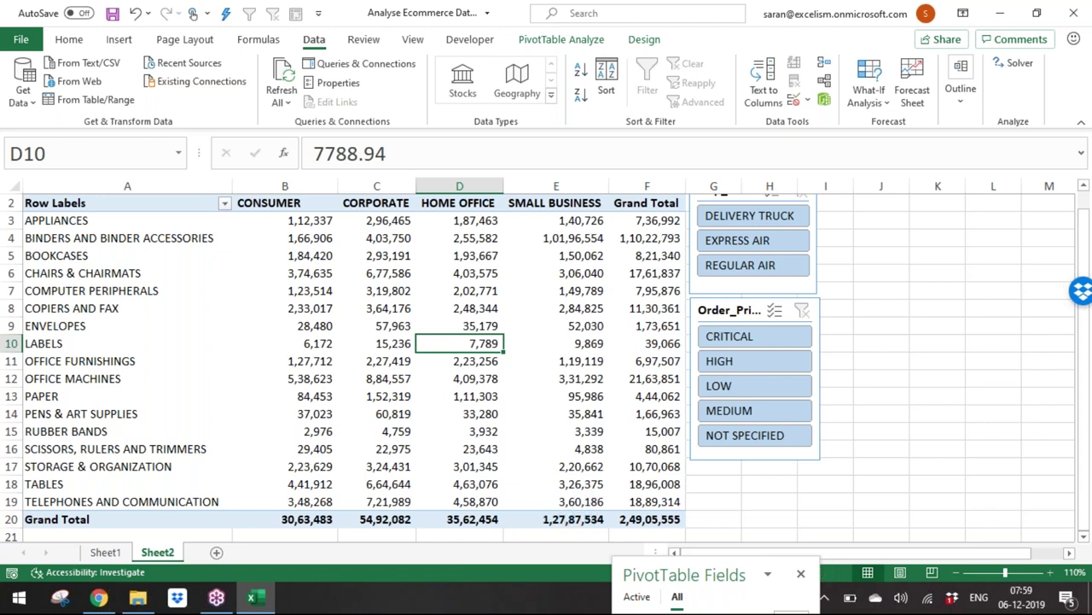
{"action": "mouse_move", "coordinate": [554, 520]}
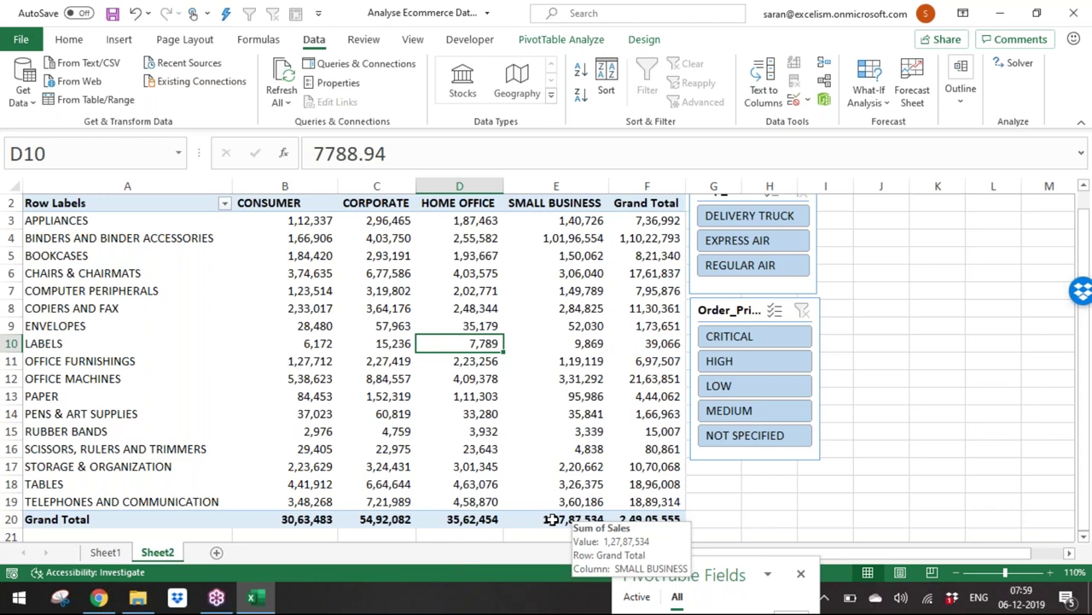
{"action": "left_click", "coordinate": [575, 238]}
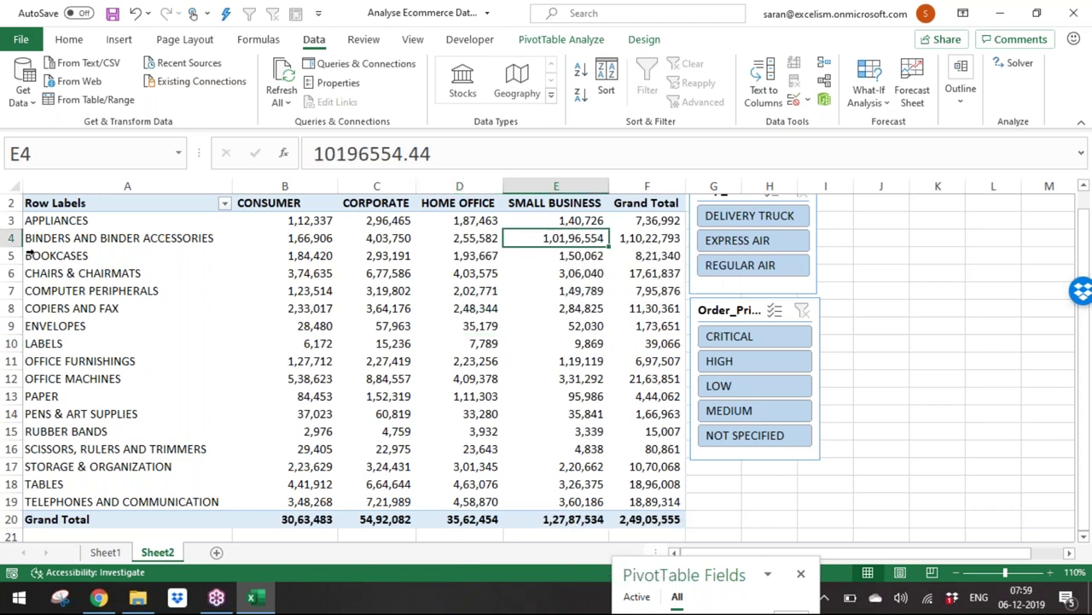
{"action": "left_click", "coordinate": [89, 242]}
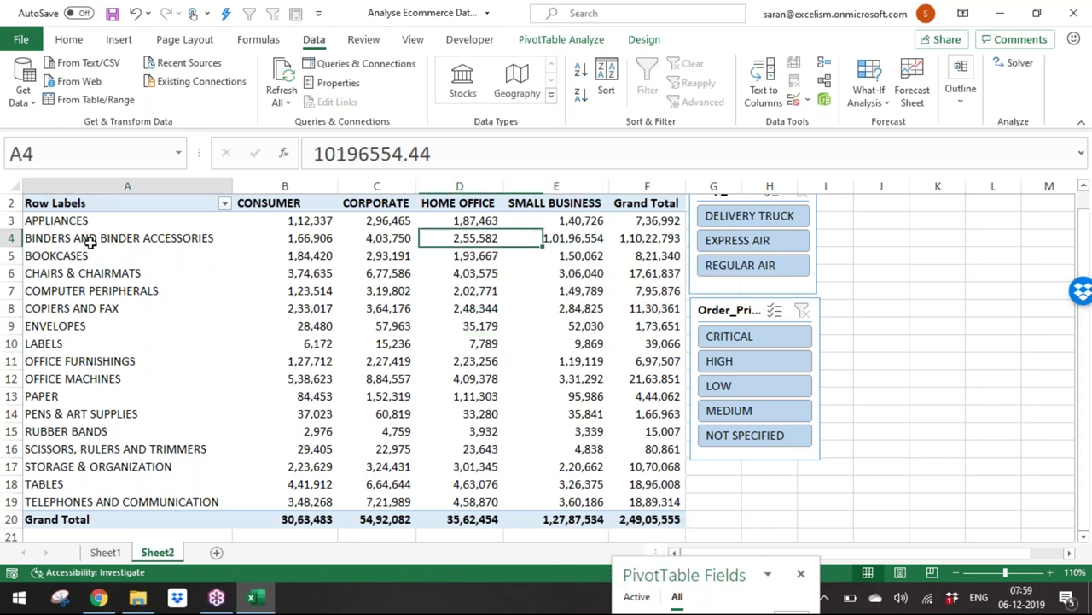
{"action": "left_click", "coordinate": [560, 242]}
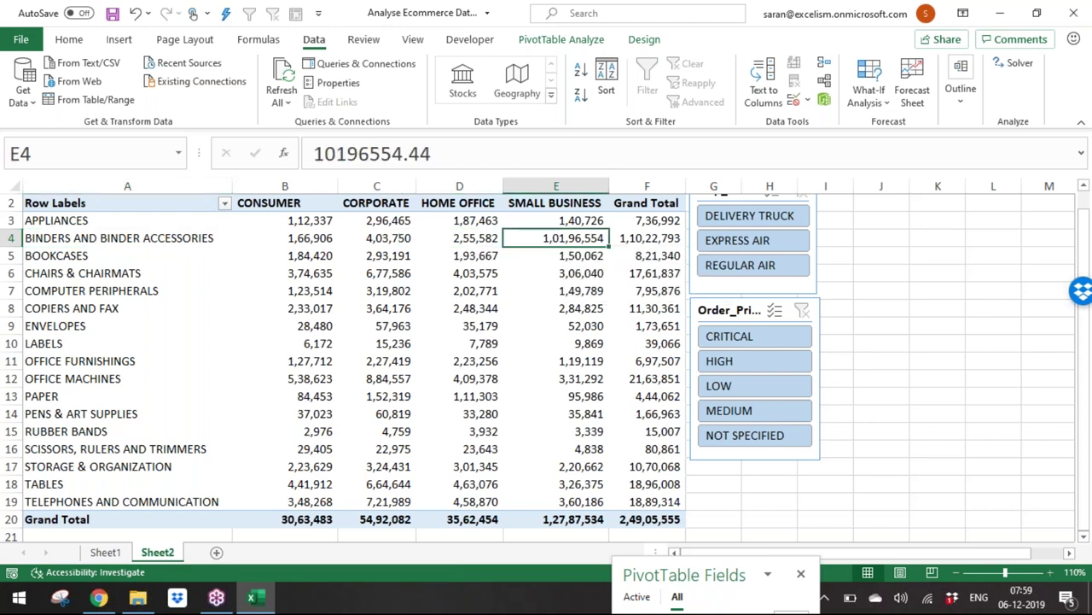
{"action": "left_click", "coordinate": [86, 243]}
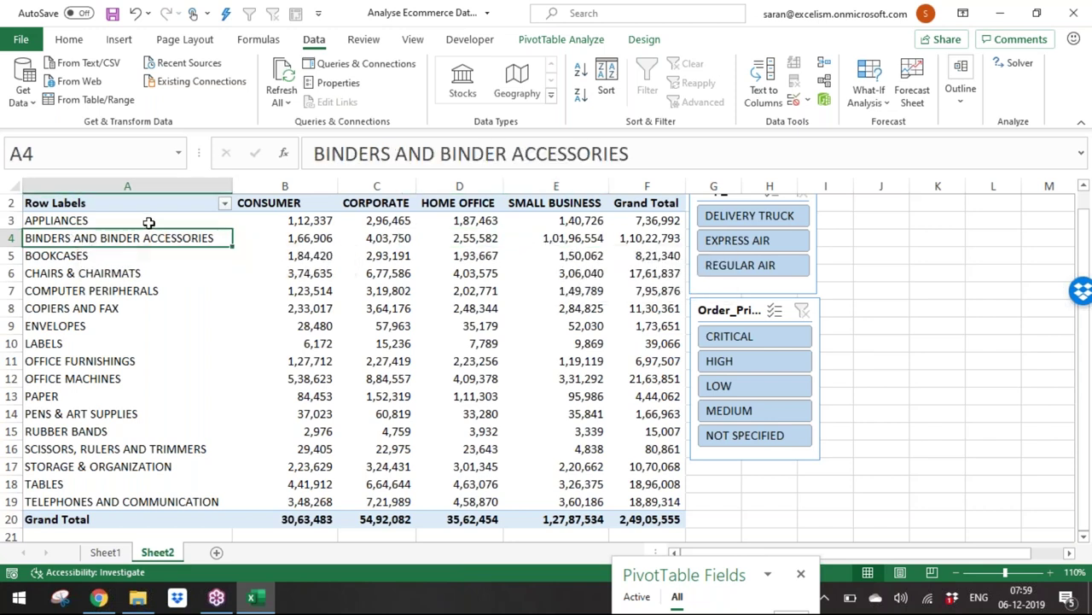
{"action": "mouse_move", "coordinate": [169, 243]}
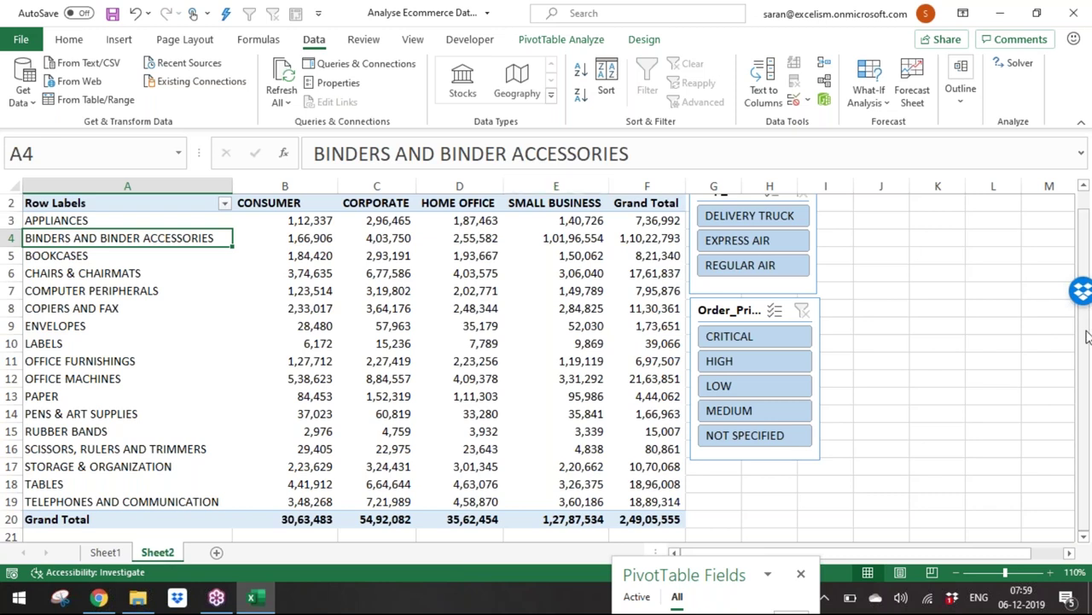
{"action": "left_click_drag", "start_coordinate": [1086, 337], "coordinate": [1086, 323]}
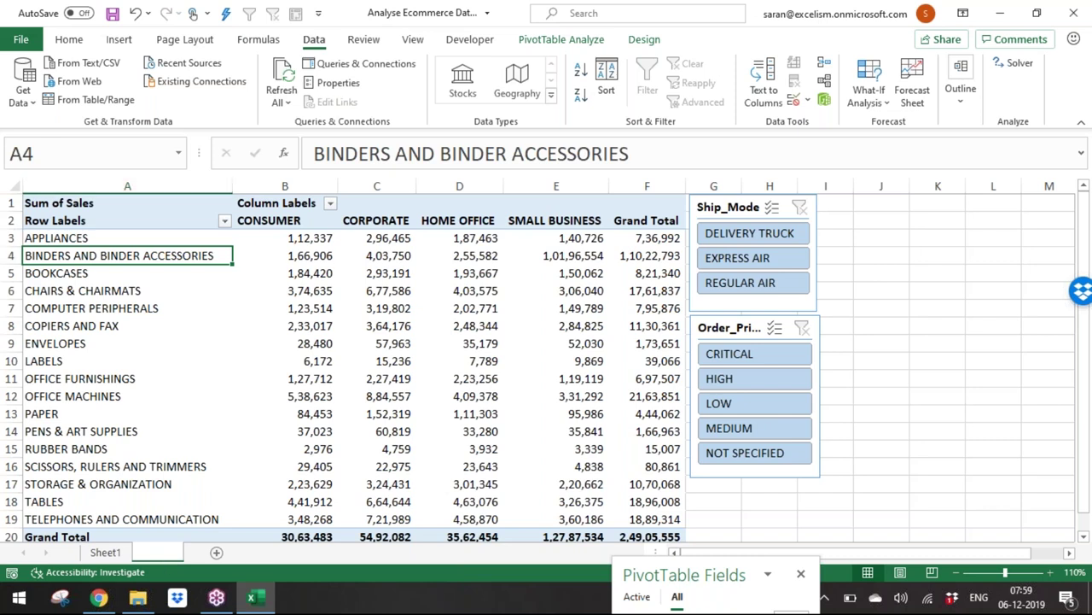
Step: Rename Sheet2 to Relationship
{"action": "double_click", "coordinate": [165, 556]}
{"action": "type", "text": "Relationship"}
{"action": "key", "text": "Return"}
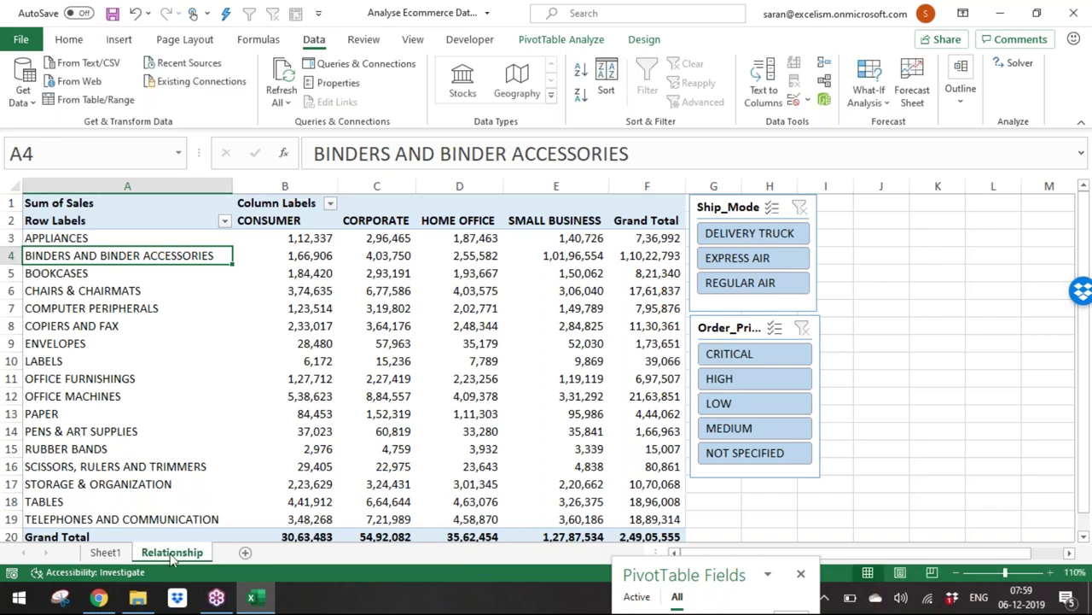
{"action": "left_click", "coordinate": [183, 536]}
{"action": "left_click", "coordinate": [264, 446]}
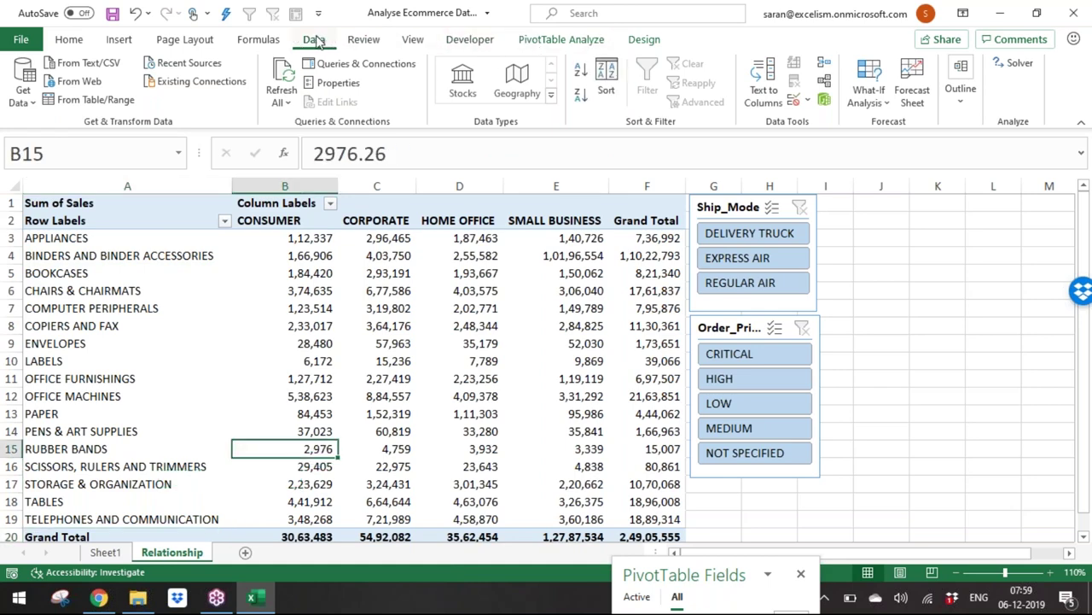
Step: Open Manage Data Model, enable the add-ins, and show the maximized Power Pivot Diagram View
{"action": "left_click", "coordinate": [542, 41]}
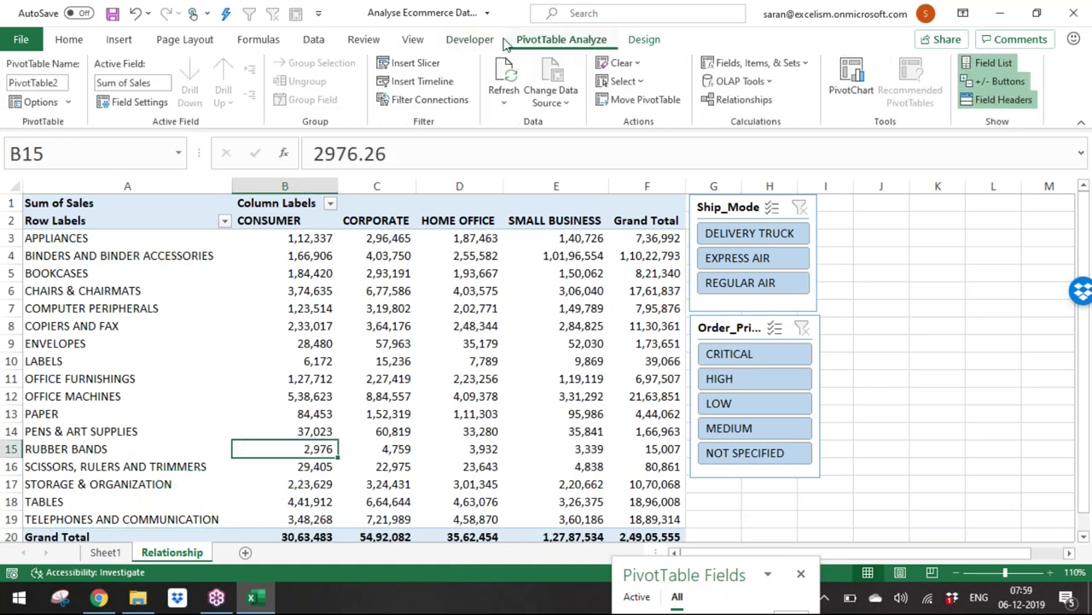
{"action": "left_click", "coordinate": [314, 40]}
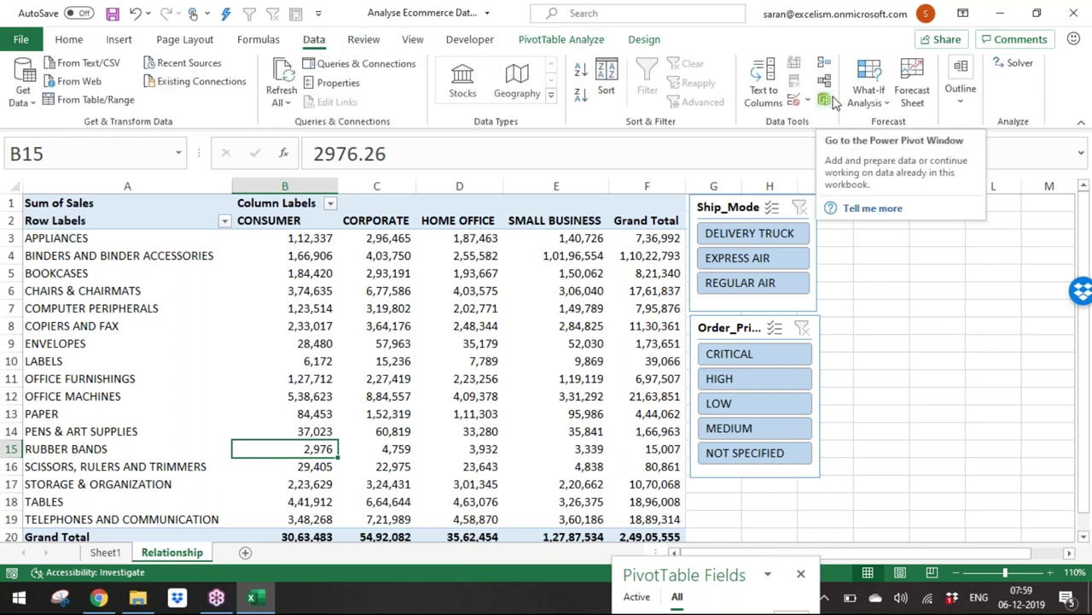
{"action": "left_click", "coordinate": [833, 101]}
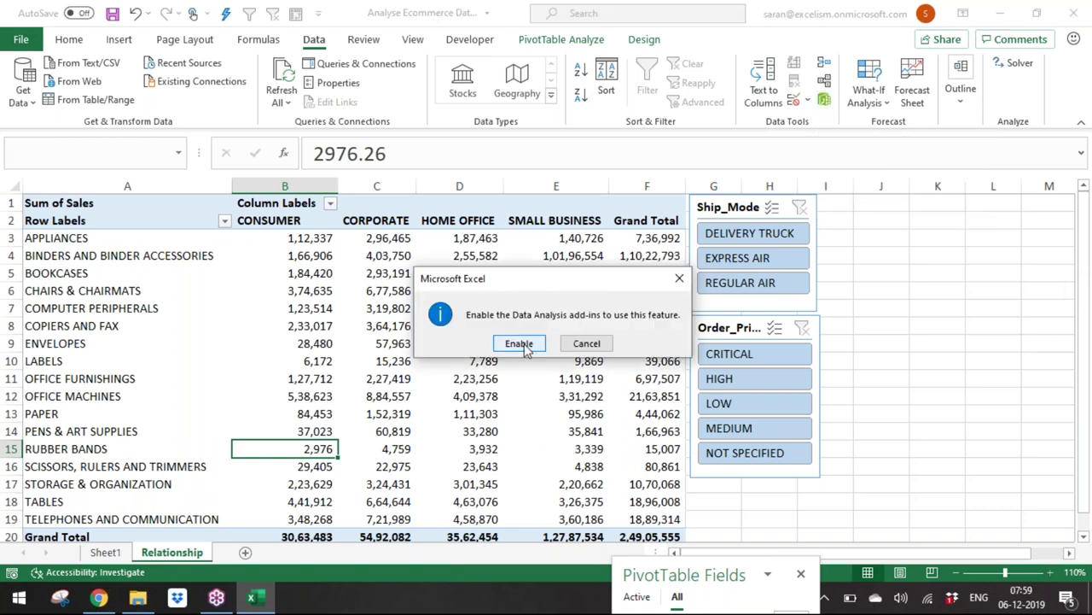
{"action": "left_click", "coordinate": [521, 344]}
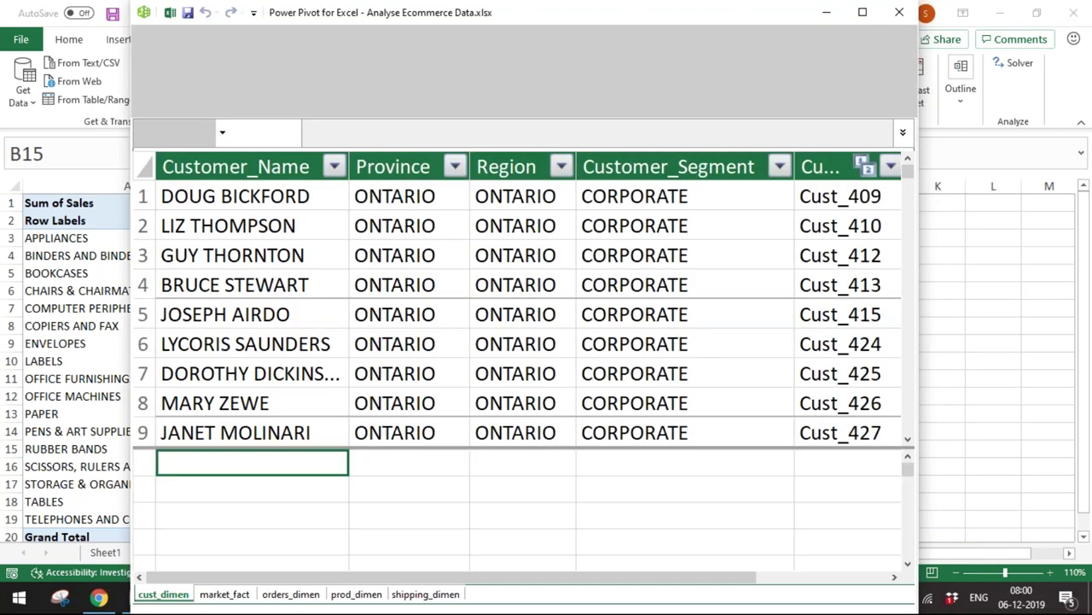
{"action": "left_click", "coordinate": [865, 12]}
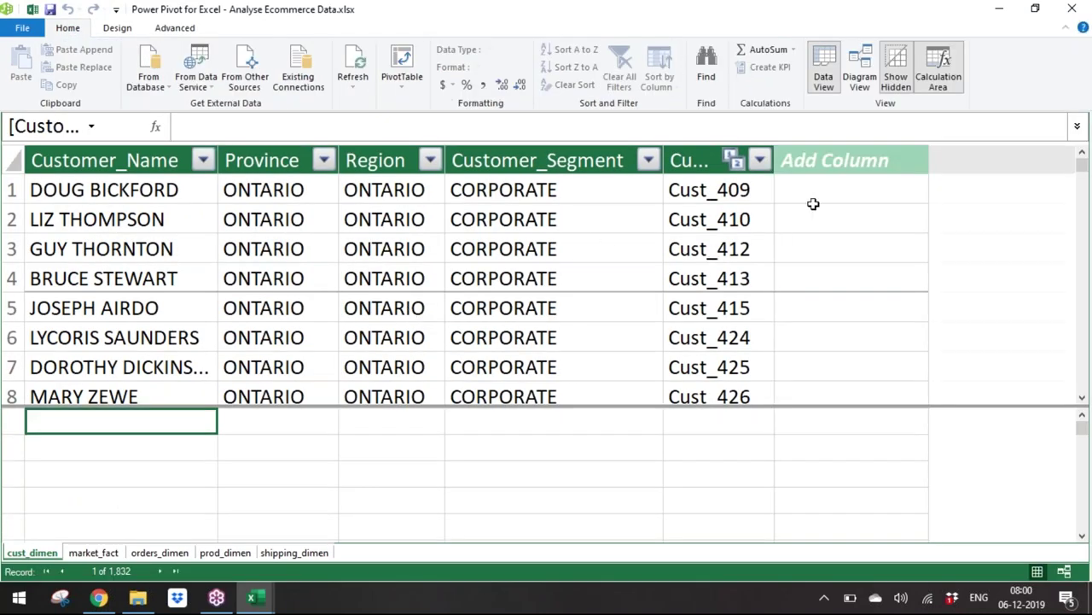
{"action": "left_click", "coordinate": [860, 80]}
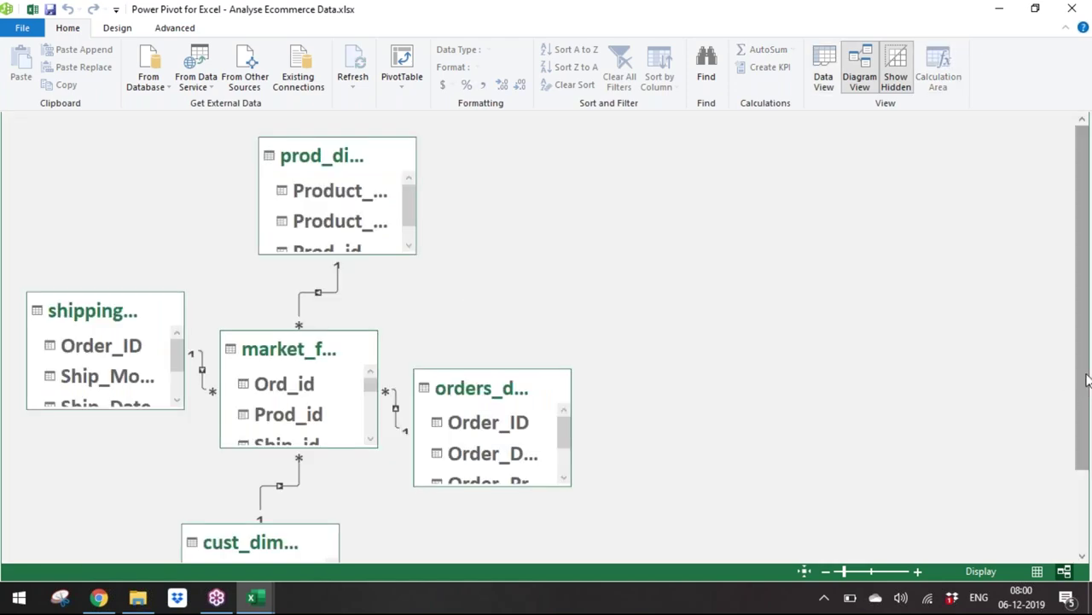
{"action": "scroll", "coordinate": [1086, 378], "scroll_direction": "down", "scroll_amount": 3}
{"action": "scroll", "coordinate": [1087, 349], "scroll_direction": "up", "scroll_amount": 3}
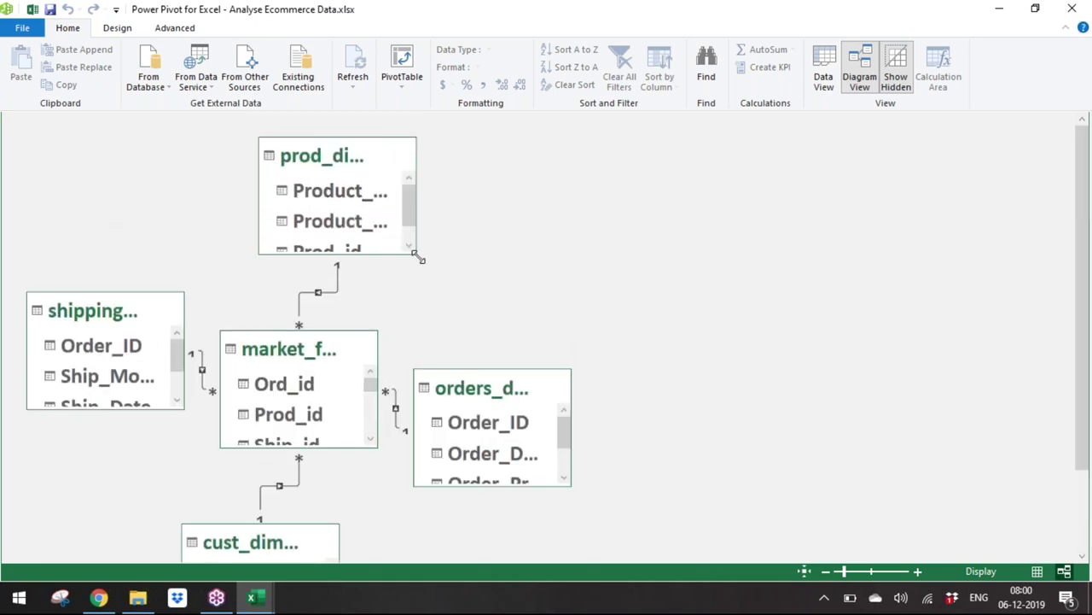
Step: Enlarge the product, shipping and orders tables and move orders, shipping and customer tables to the top
{"action": "left_click_drag", "start_coordinate": [419, 257], "coordinate": [421, 287]}
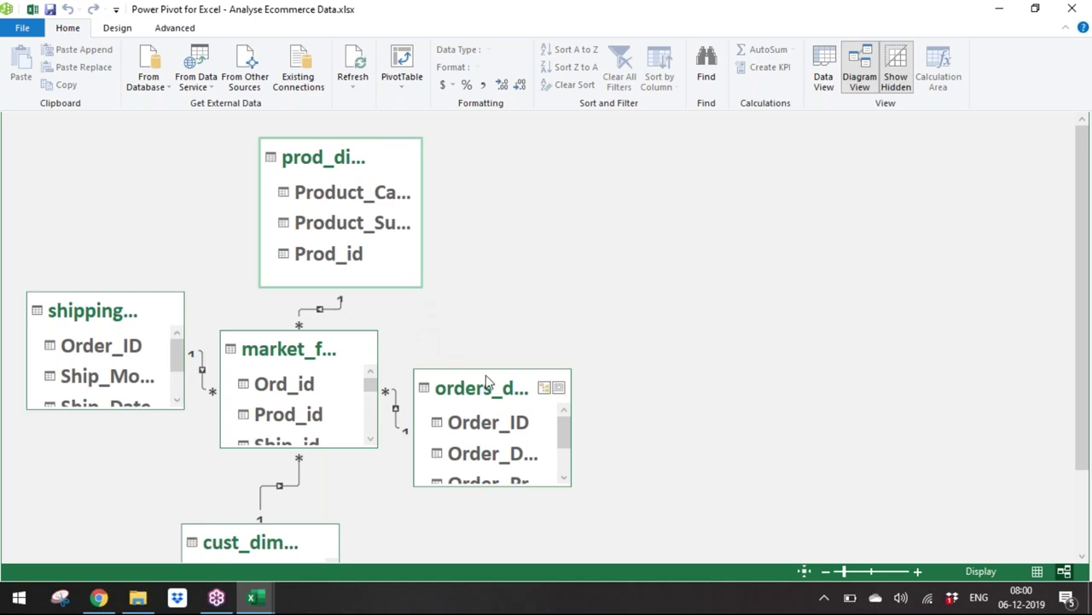
{"action": "left_click_drag", "start_coordinate": [486, 374], "coordinate": [604, 144]}
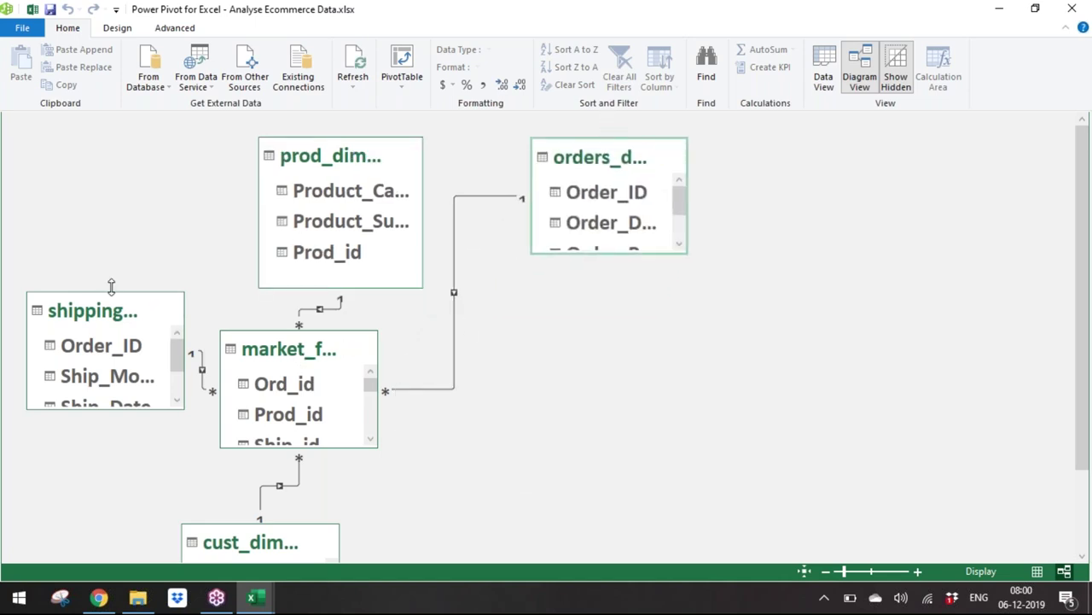
{"action": "left_click_drag", "start_coordinate": [115, 295], "coordinate": [153, 135]}
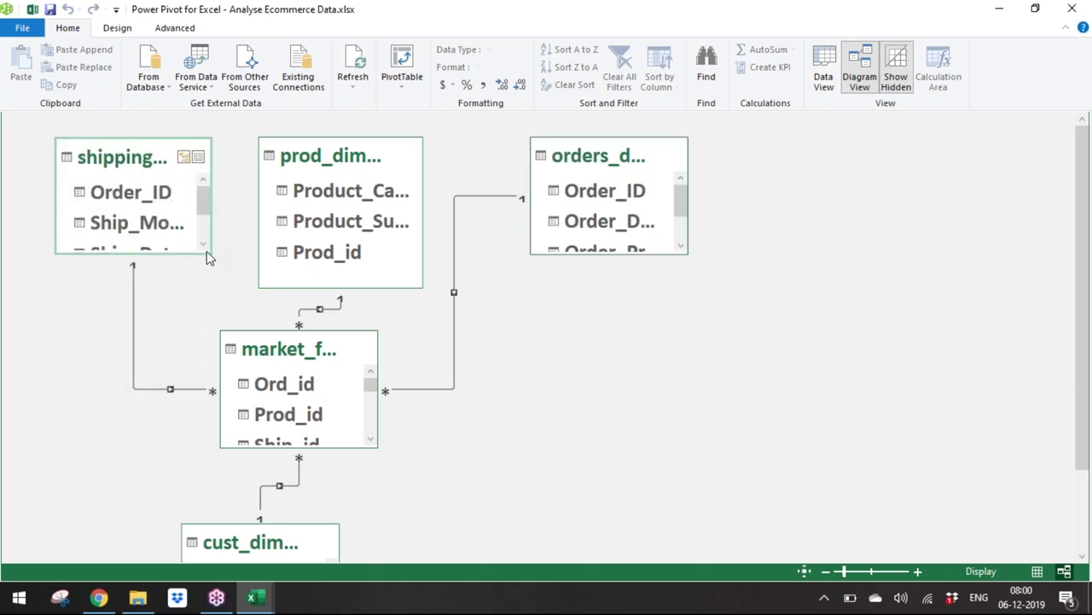
{"action": "left_click_drag", "start_coordinate": [216, 252], "coordinate": [215, 287]}
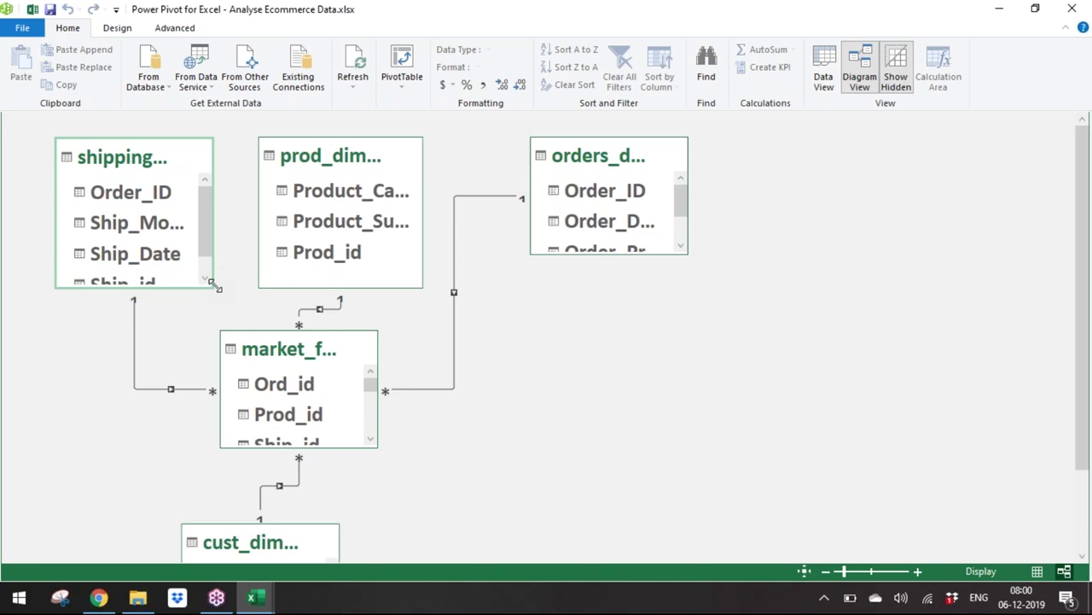
{"action": "left_click_drag", "start_coordinate": [683, 254], "coordinate": [696, 312]}
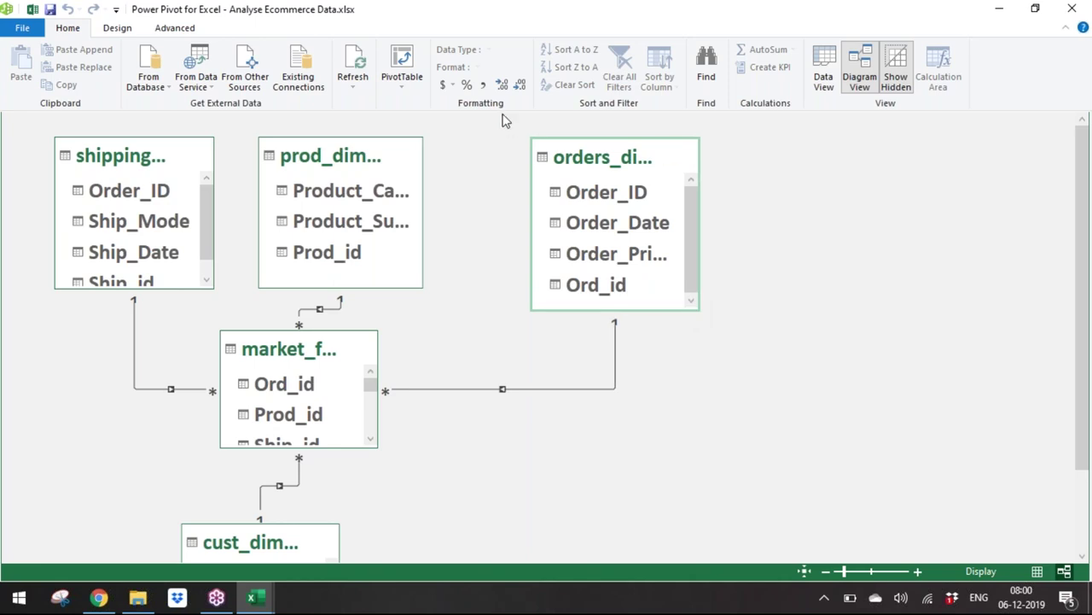
{"action": "left_click_drag", "start_coordinate": [587, 152], "coordinate": [507, 139]}
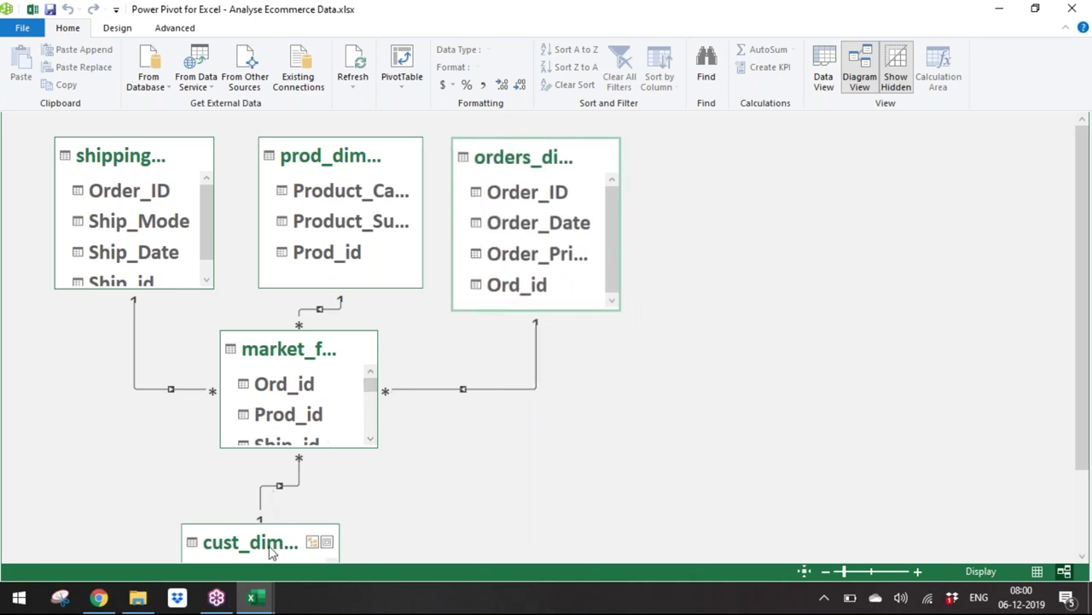
{"action": "left_click", "coordinate": [299, 537]}
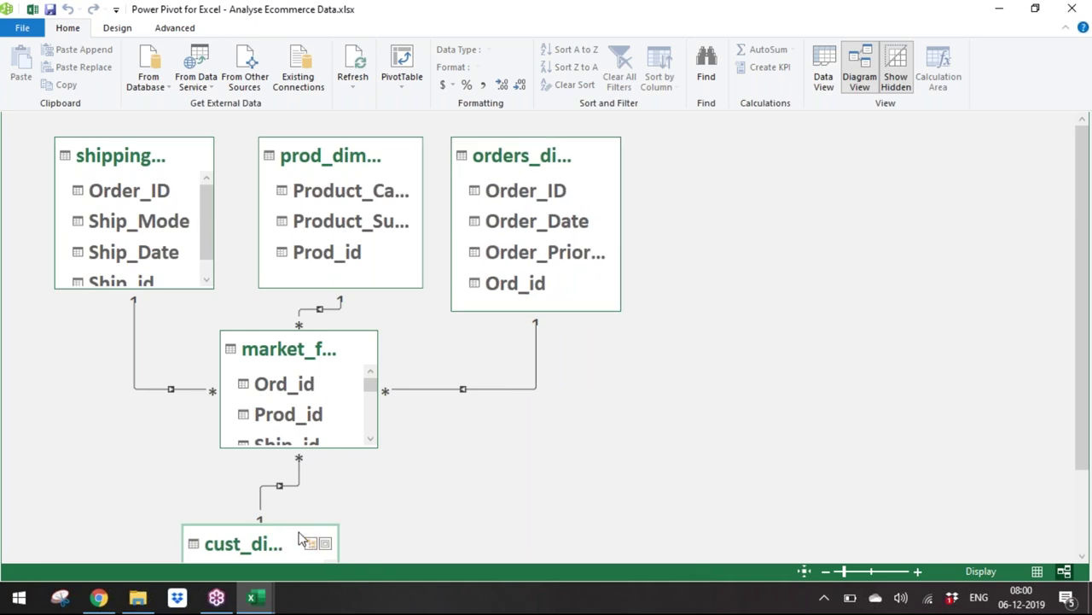
{"action": "left_click_drag", "start_coordinate": [299, 537], "coordinate": [1007, 110]}
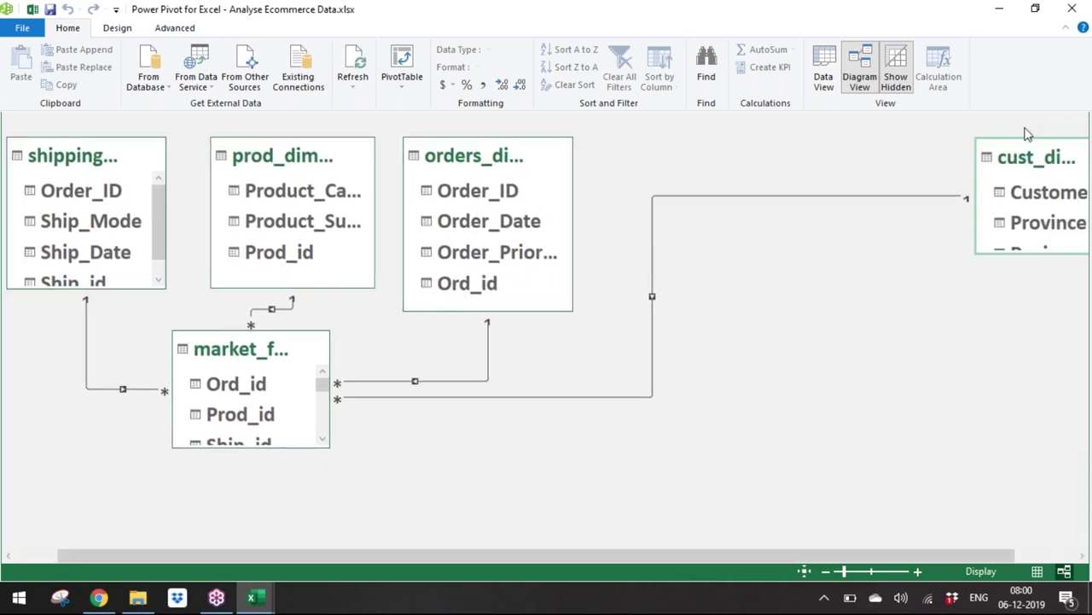
{"action": "left_click_drag", "start_coordinate": [1029, 145], "coordinate": [629, 346]}
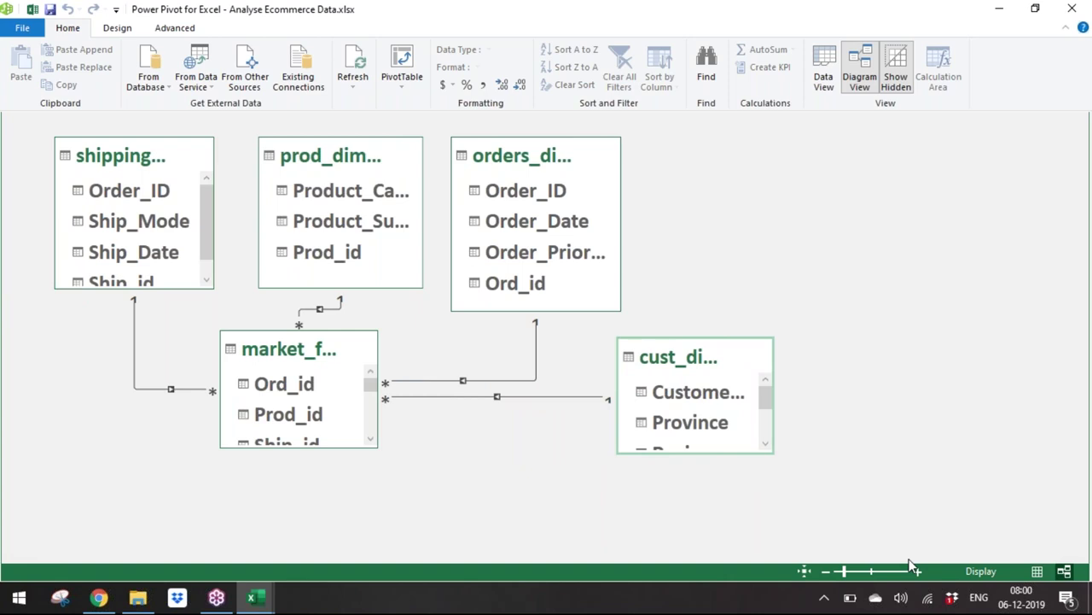
Step: Resize market_fact and enlarge shipping_dimen to show all fields through Ship_id
{"action": "left_click", "coordinate": [360, 433]}
{"action": "left_click_drag", "start_coordinate": [374, 450], "coordinate": [362, 410]}
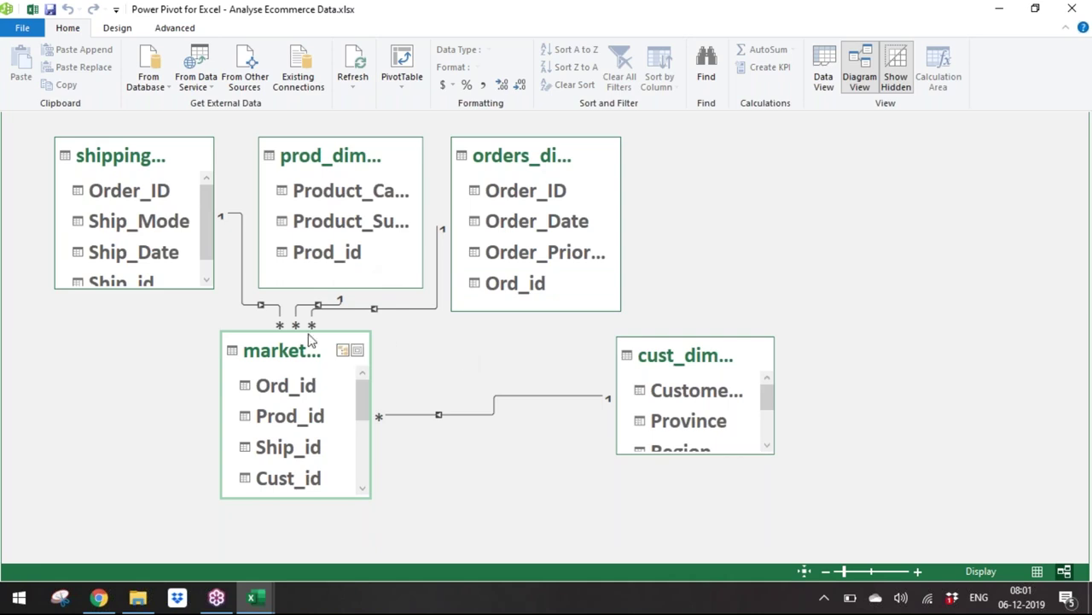
{"action": "left_click", "coordinate": [180, 287]}
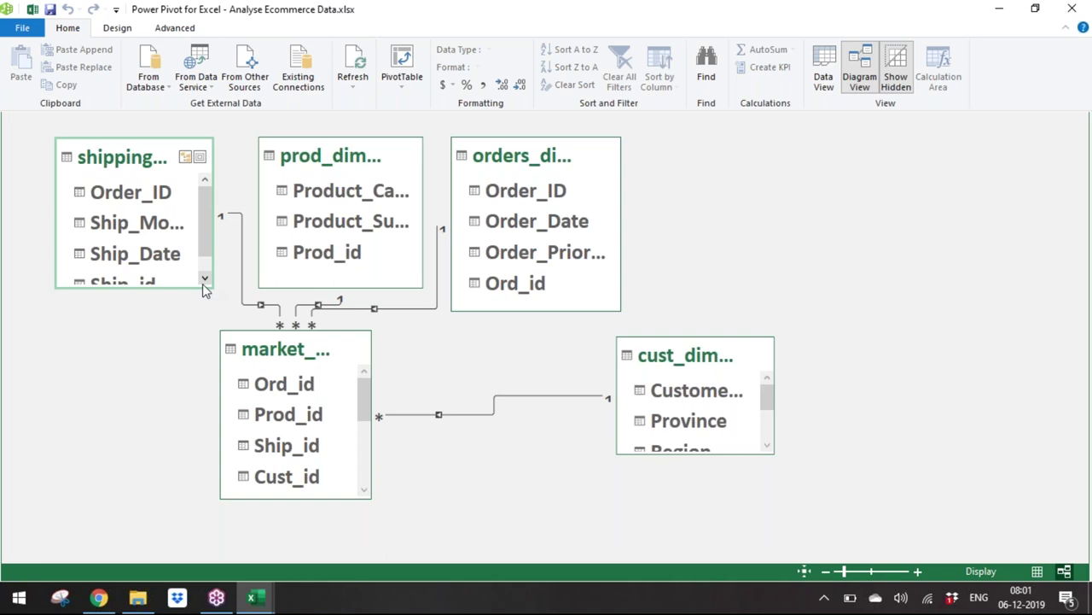
{"action": "left_click", "coordinate": [203, 282]}
{"action": "left_click", "coordinate": [204, 279]}
{"action": "left_click_drag", "start_coordinate": [182, 288], "coordinate": [180, 311]}
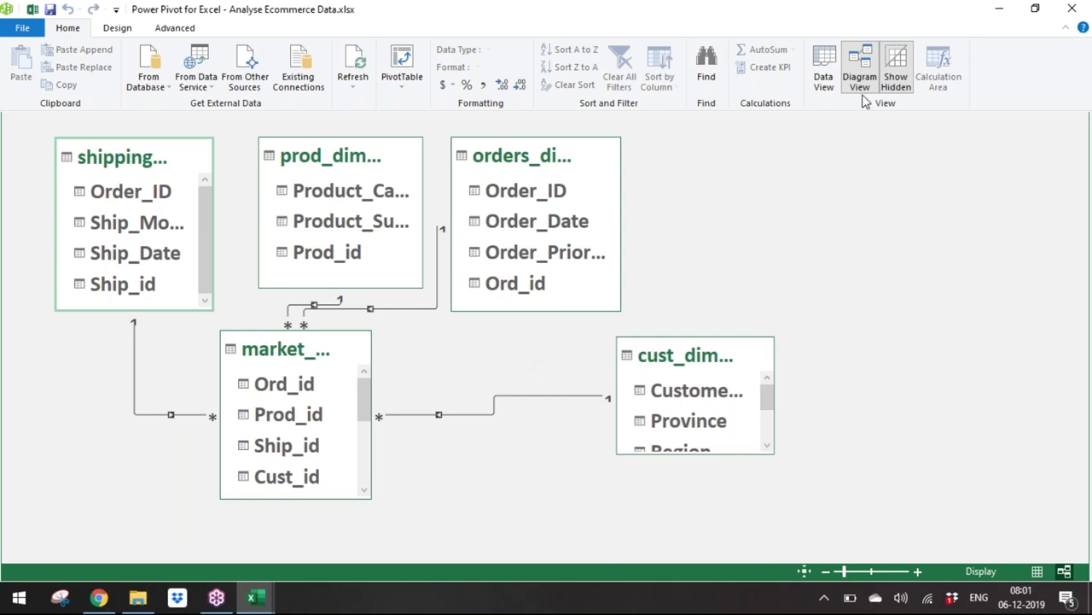
Step: In Data View, browse market_fact, orders_dimen, prod_dimen, shipping_dimen and cust_dimen tables
{"action": "left_click", "coordinate": [825, 75]}
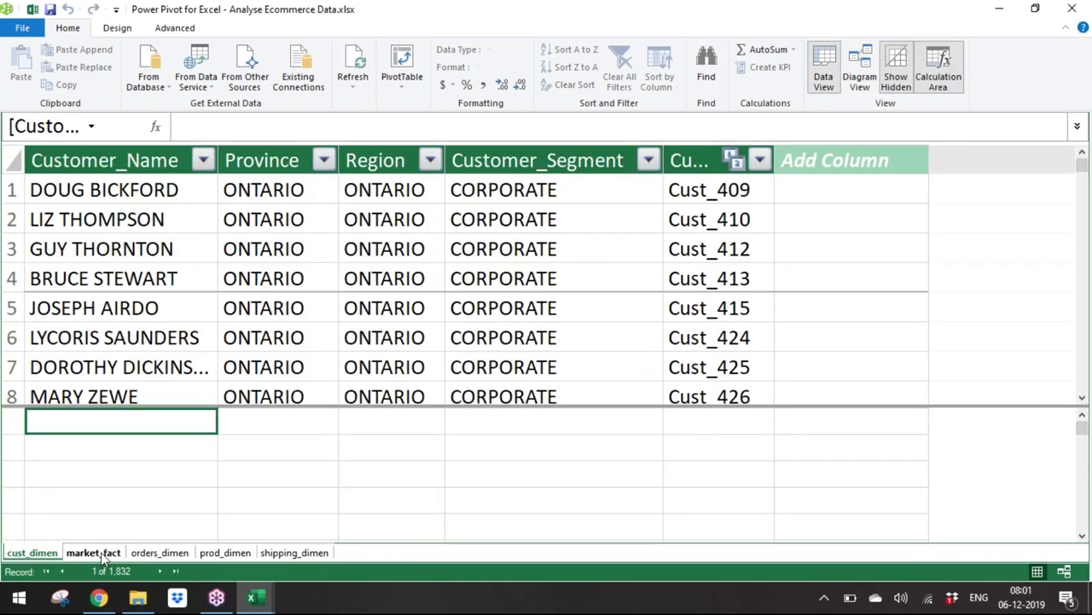
{"action": "left_click", "coordinate": [286, 454]}
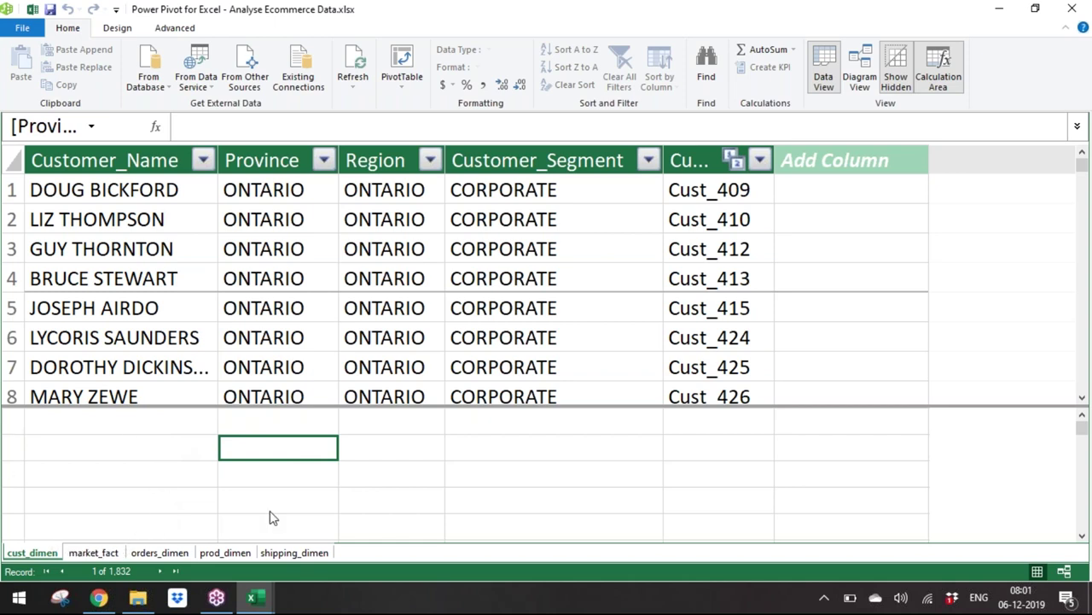
{"action": "left_click", "coordinate": [94, 552]}
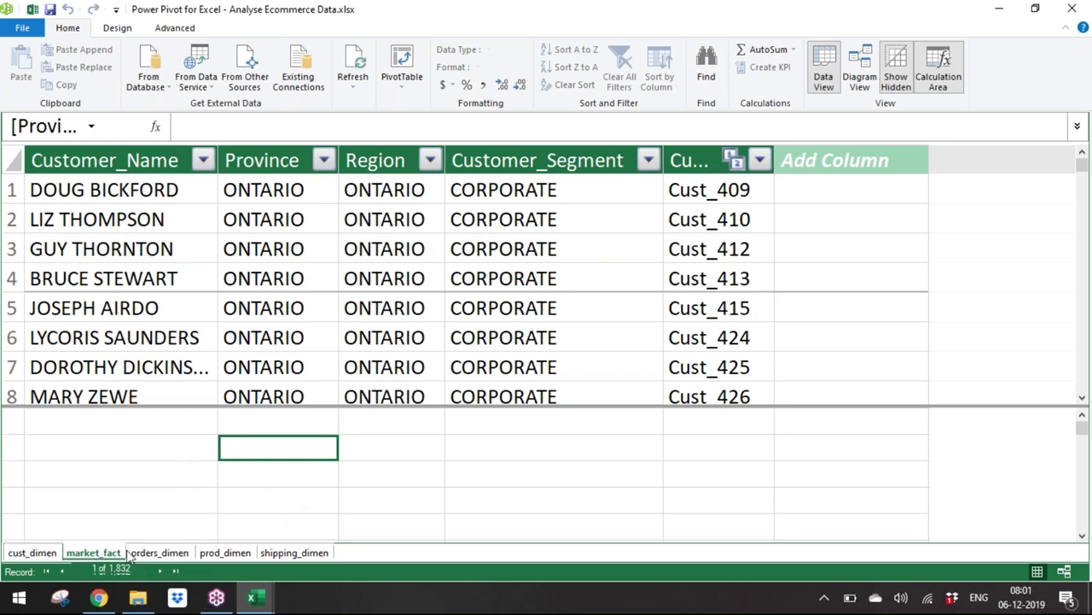
{"action": "left_click", "coordinate": [162, 556]}
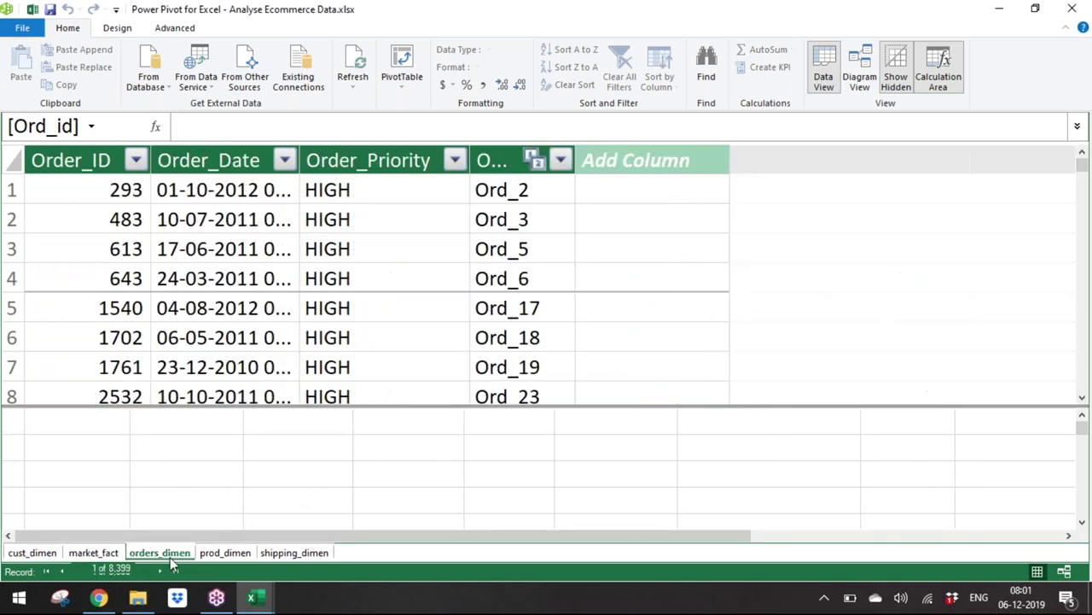
{"action": "left_click", "coordinate": [219, 556]}
{"action": "left_click", "coordinate": [273, 556]}
{"action": "left_click", "coordinate": [47, 554]}
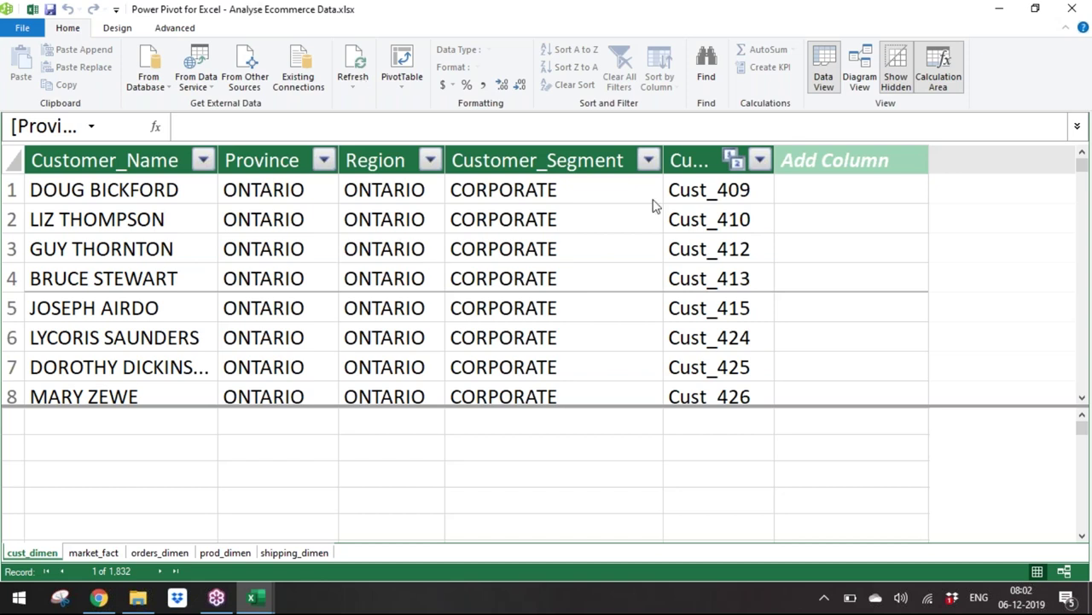
Step: Look over the database import, refresh and PivotTable options, then close Power Pivot
{"action": "left_click", "coordinate": [145, 78]}
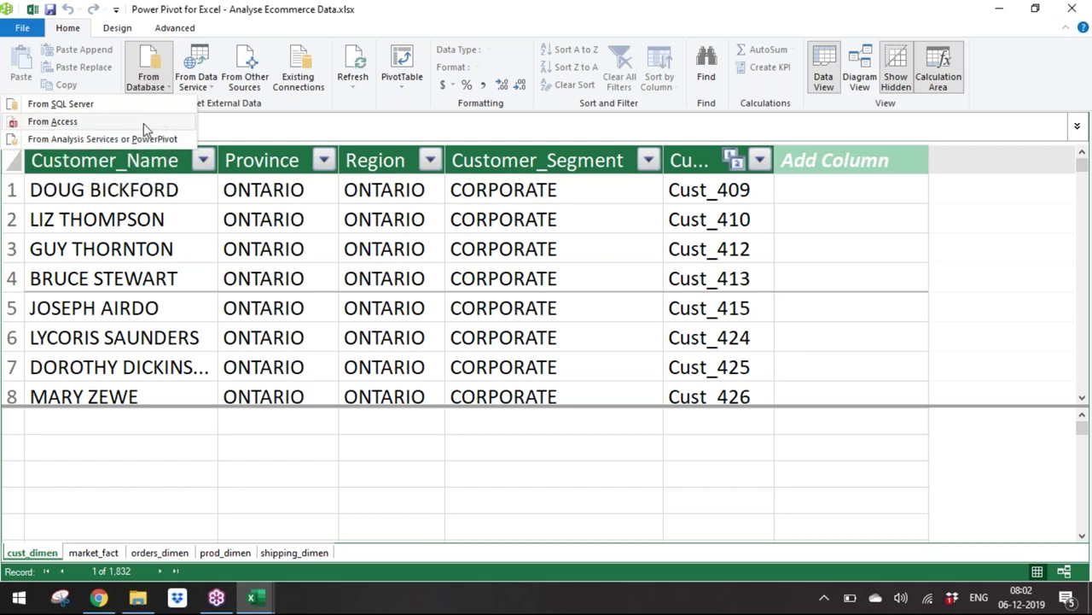
{"action": "left_click", "coordinate": [354, 93]}
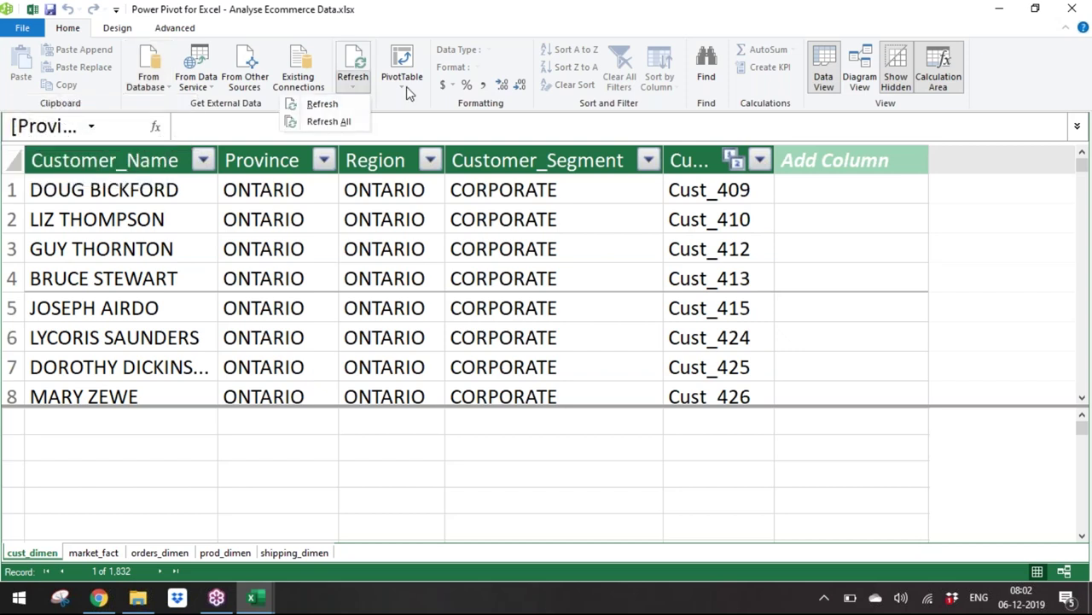
{"action": "left_click", "coordinate": [406, 89]}
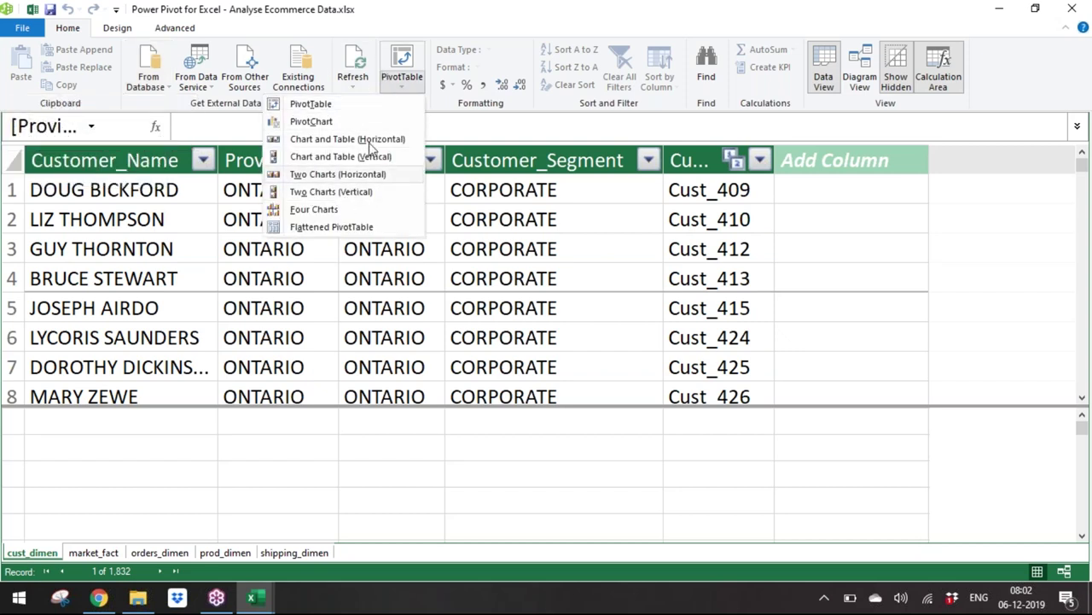
{"action": "left_click", "coordinate": [1074, 9]}
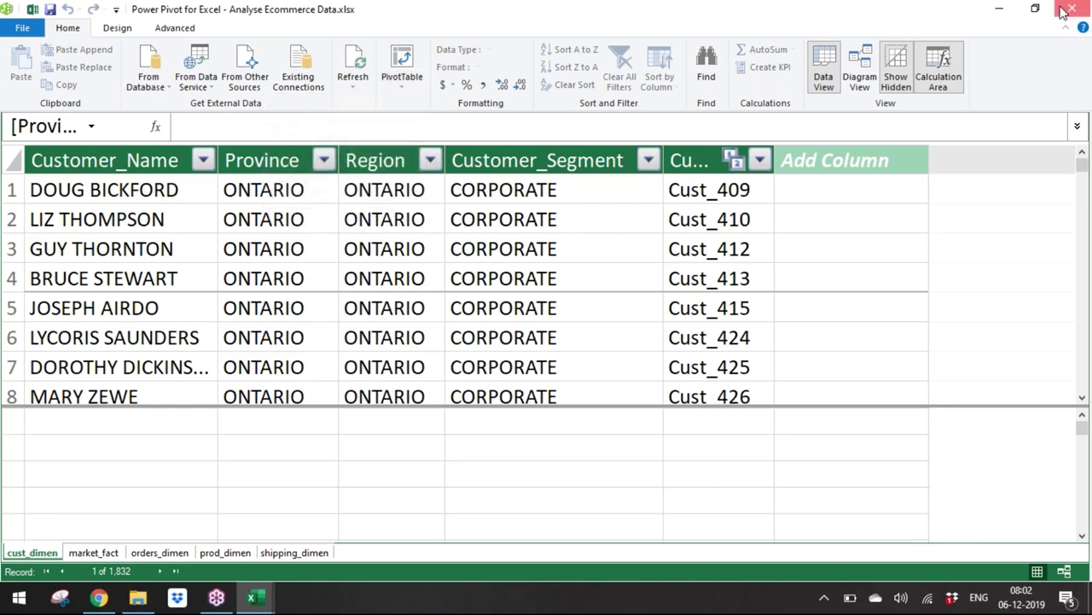
{"action": "left_click", "coordinate": [1073, 8]}
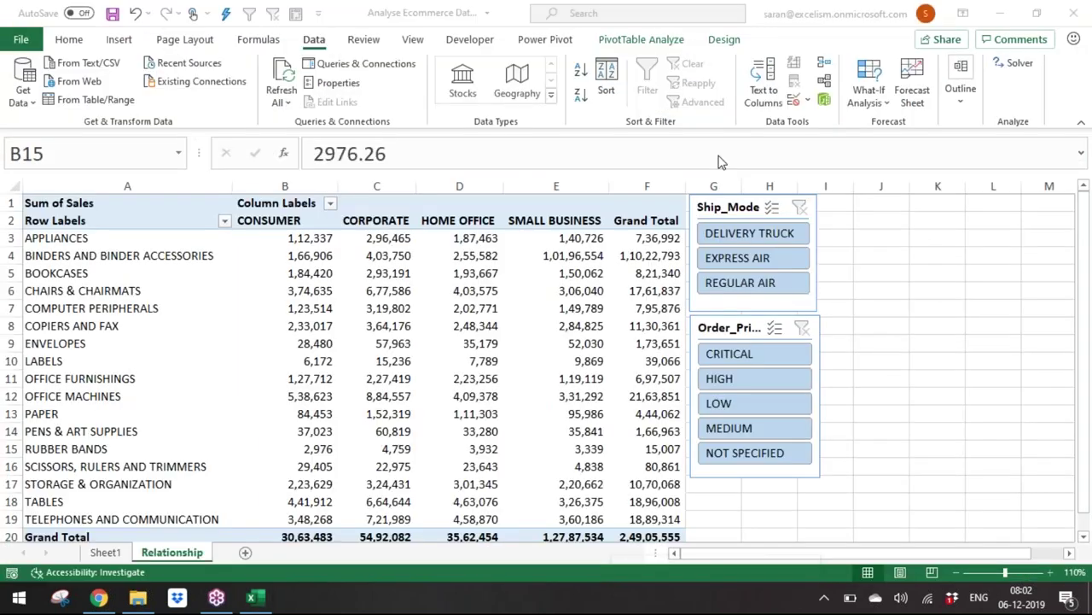
Step: Bring back the pivot's field list, dock the full PivotTable Fields pane on the right, and save
{"action": "left_click", "coordinate": [465, 326]}
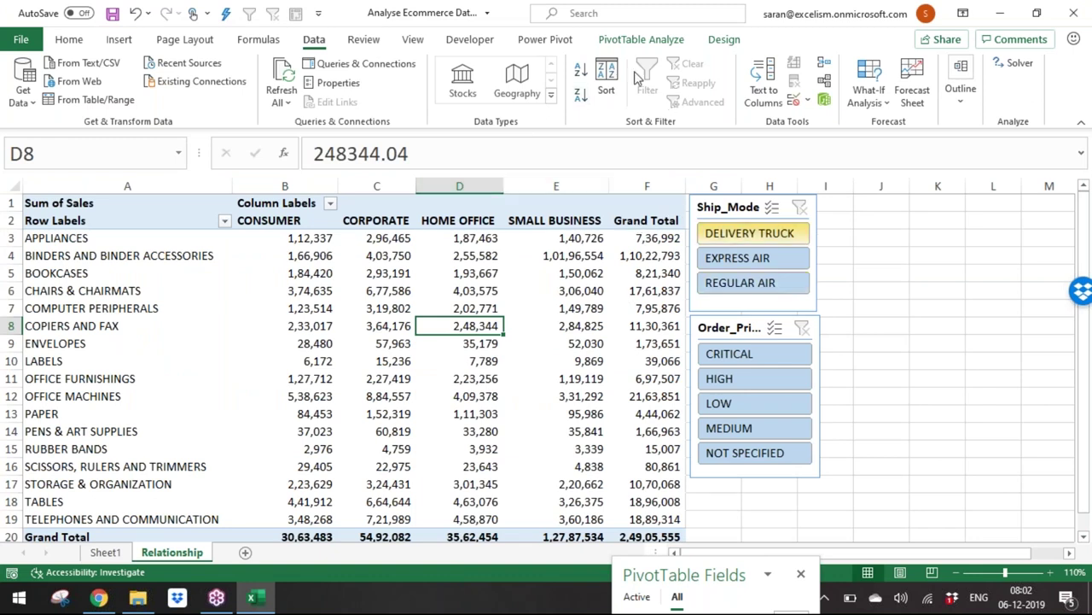
{"action": "left_click", "coordinate": [546, 40]}
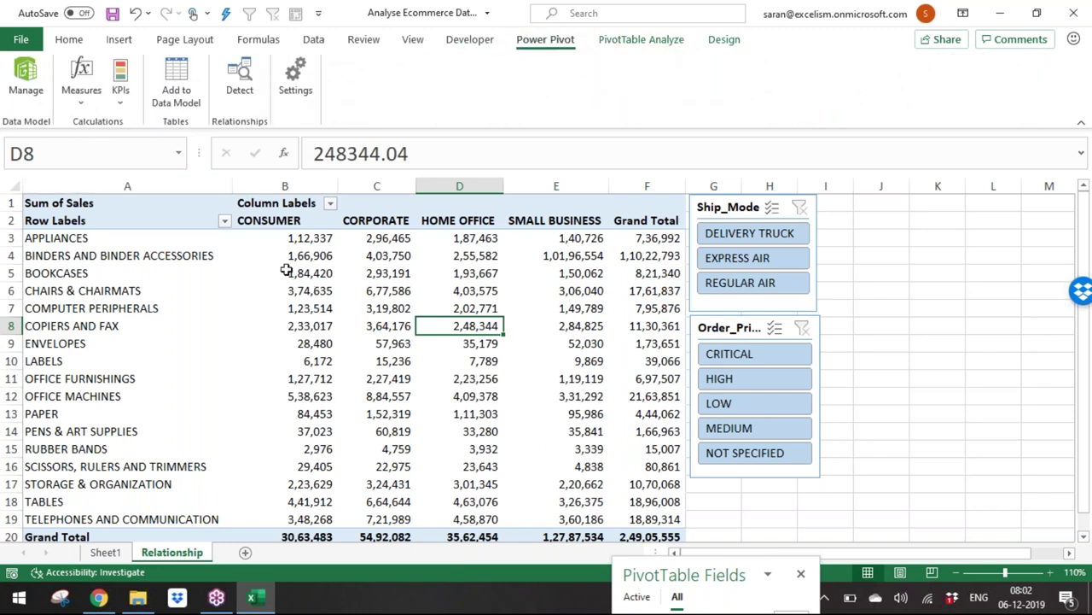
{"action": "left_click", "coordinate": [67, 41]}
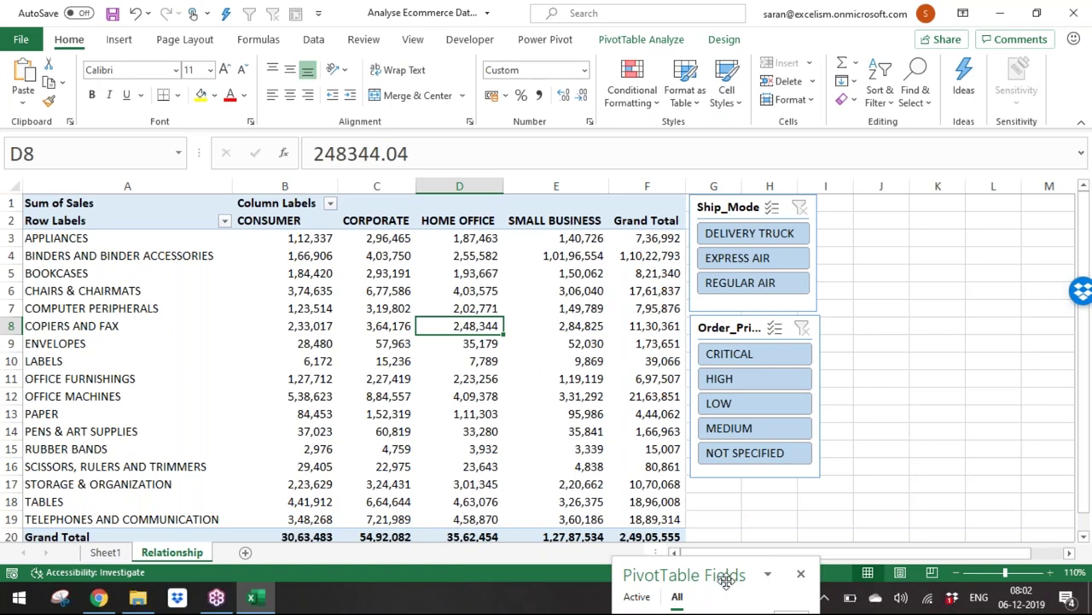
{"action": "left_click_drag", "start_coordinate": [724, 576], "coordinate": [958, 70]}
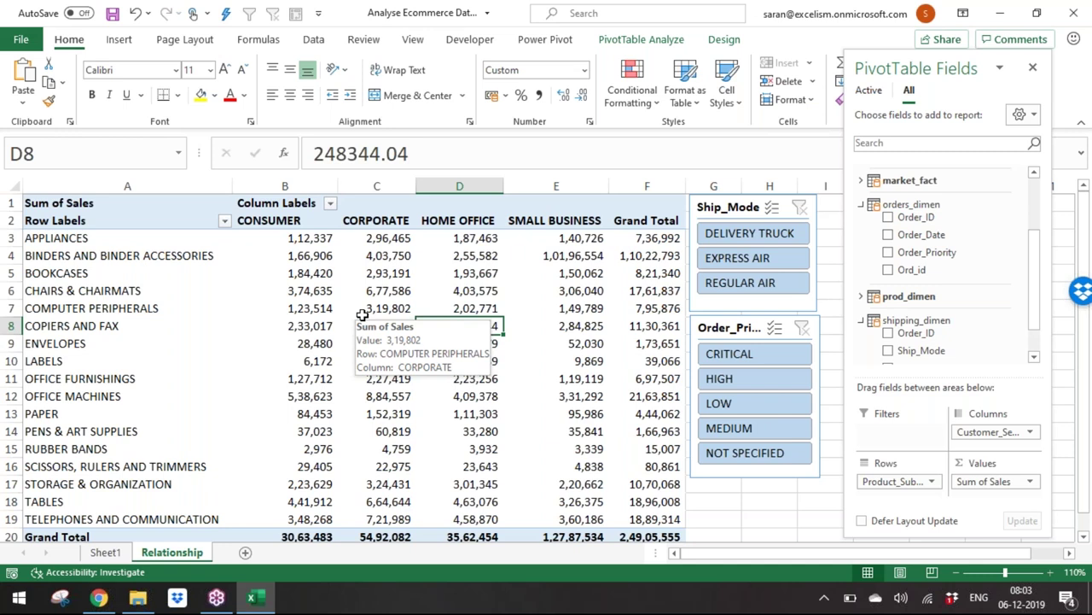
{"action": "key", "text": "ctrl+s"}
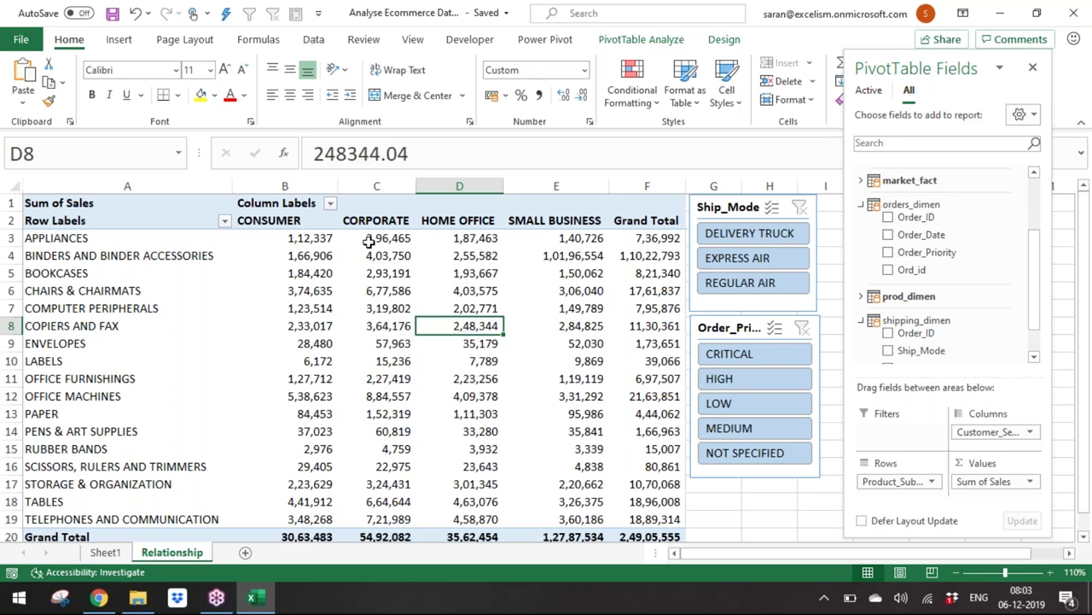
Step: Check the Corporate sales values in cells C9 and C10, then switch to another program
{"action": "left_click", "coordinate": [601, 43]}
{"action": "left_click", "coordinate": [243, 342]}
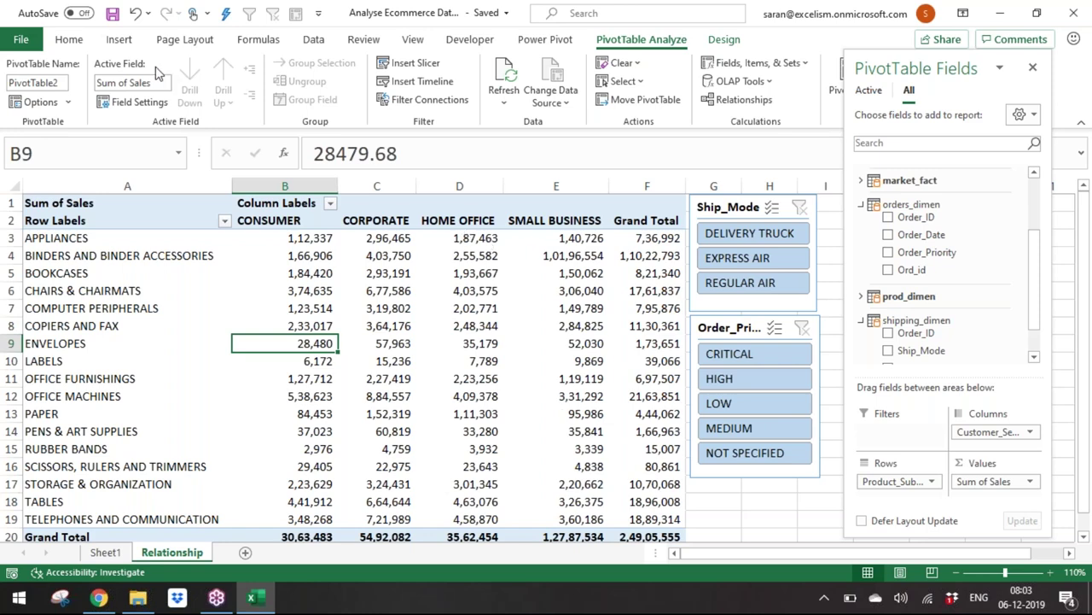
{"action": "left_click", "coordinate": [254, 42]}
{"action": "left_click", "coordinate": [406, 345]}
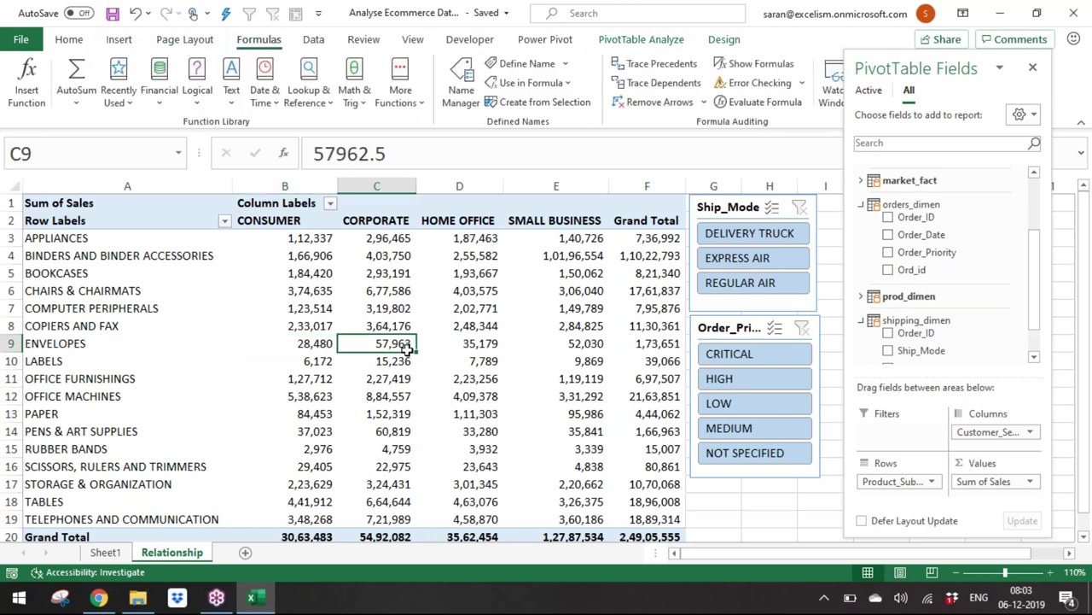
{"action": "left_click", "coordinate": [392, 365]}
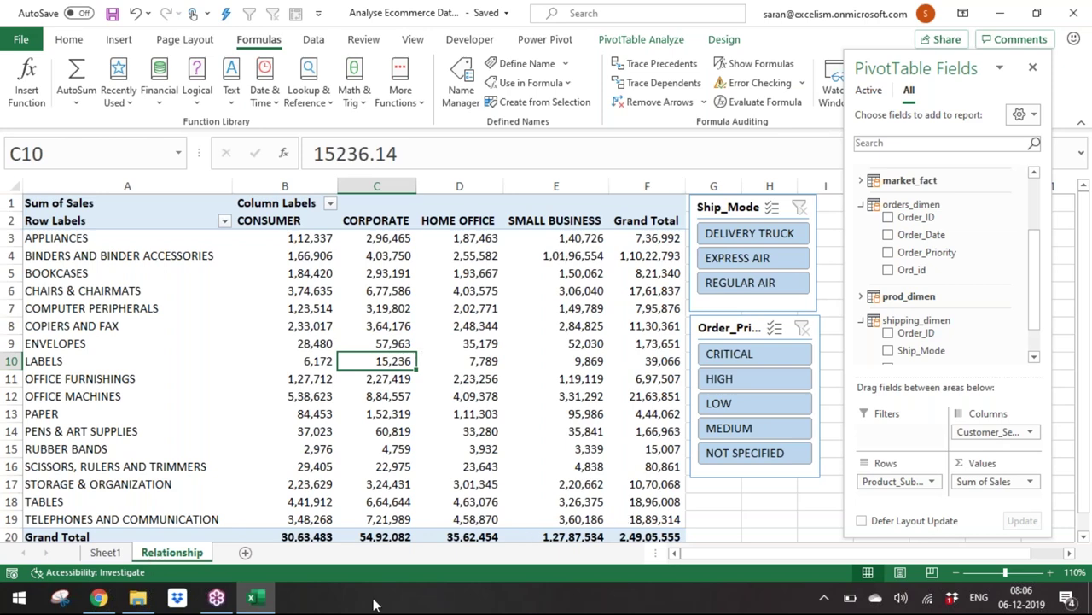
{"action": "left_click", "coordinate": [216, 598]}
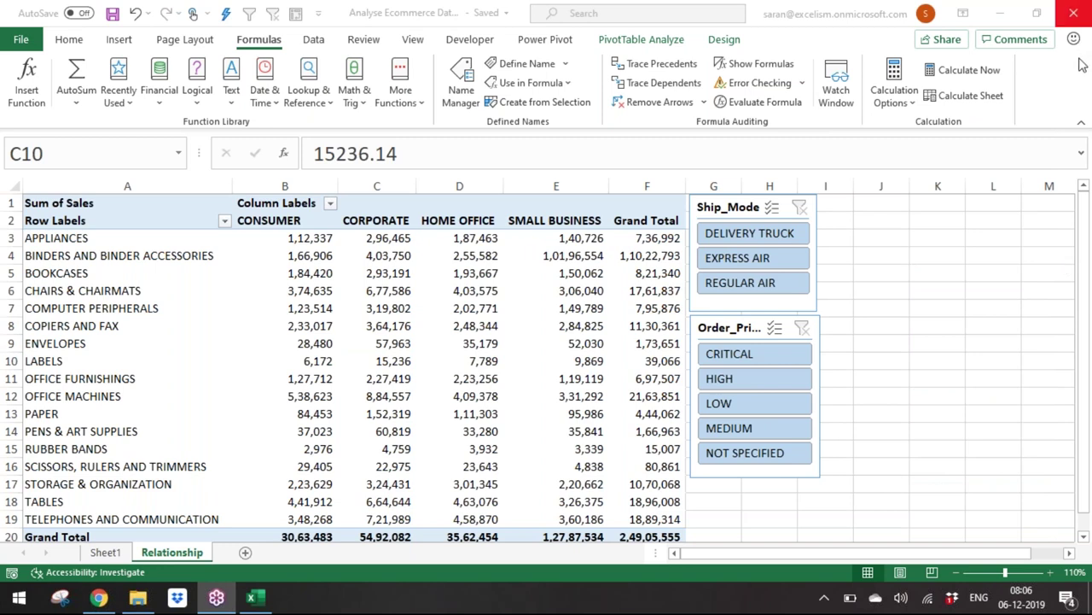